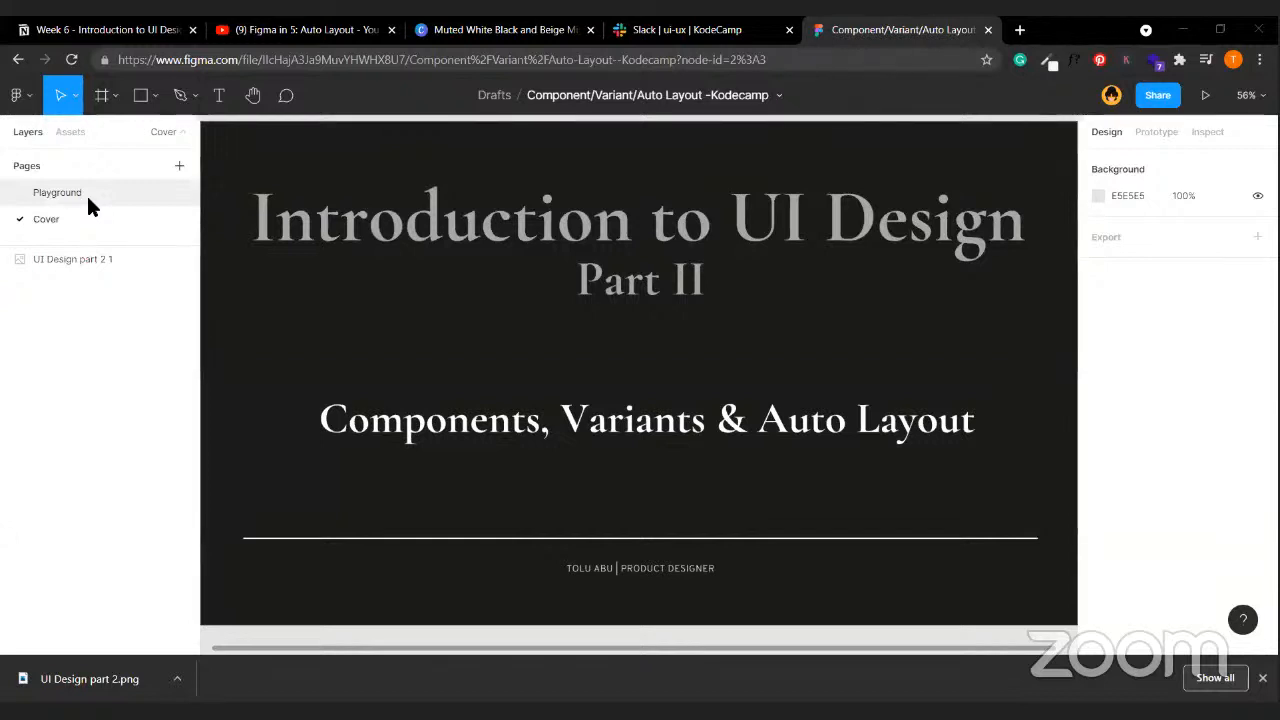
- Open the Playground page and add a new frame with the MacBook Pro preset size (1440×900)
{"action": "left_click", "coordinate": [88, 199]}
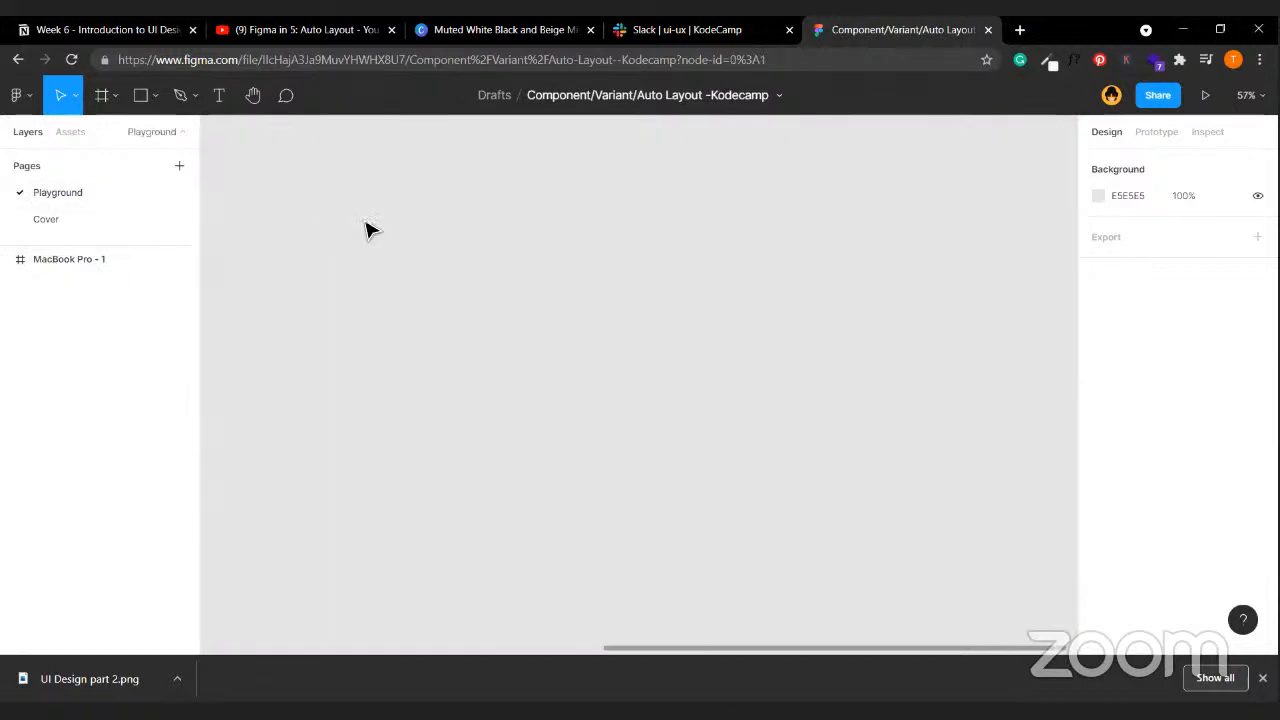
{"action": "left_click", "coordinate": [101, 95]}
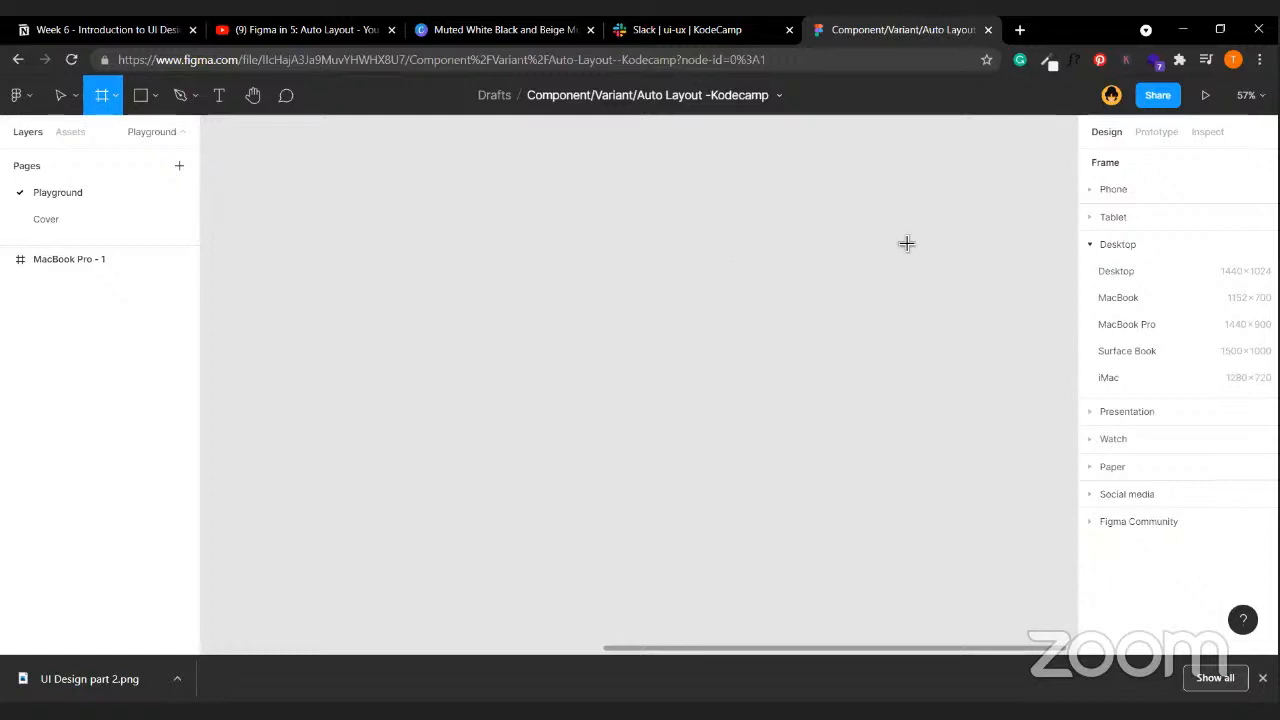
{"action": "left_click", "coordinate": [1106, 325]}
{"action": "left_click", "coordinate": [997, 207]}
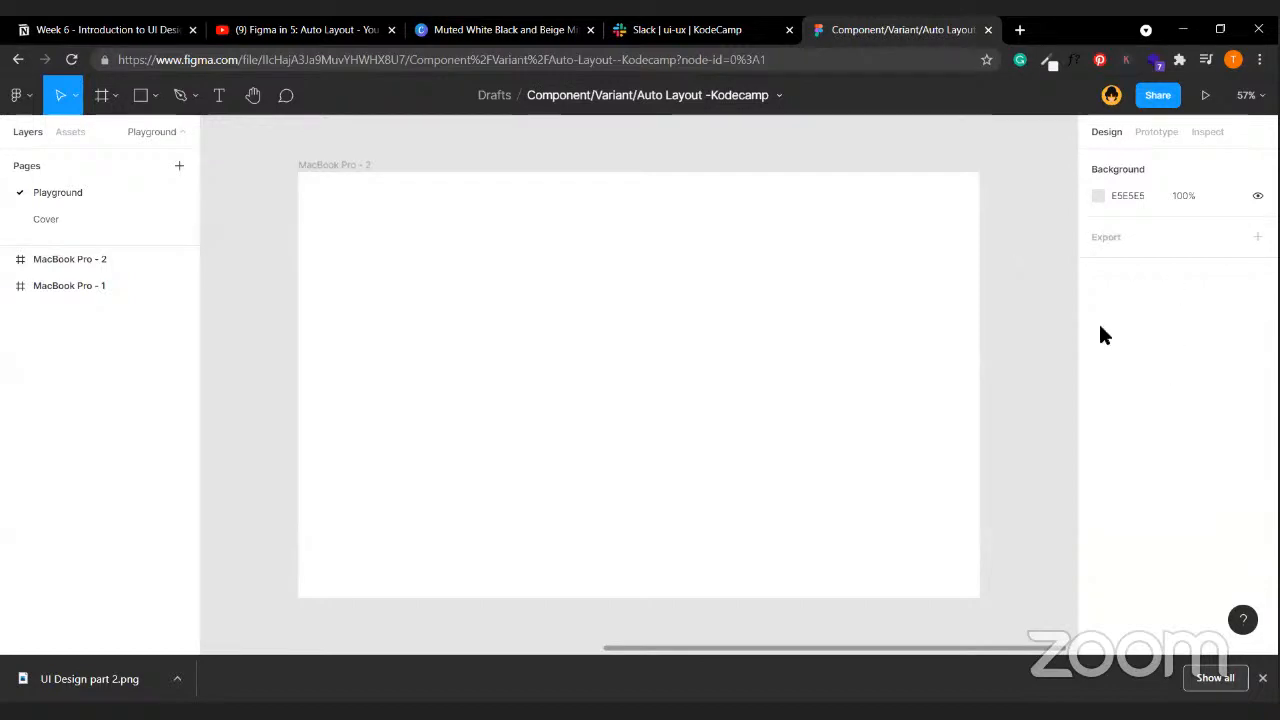
{"action": "left_click", "coordinate": [834, 326]}
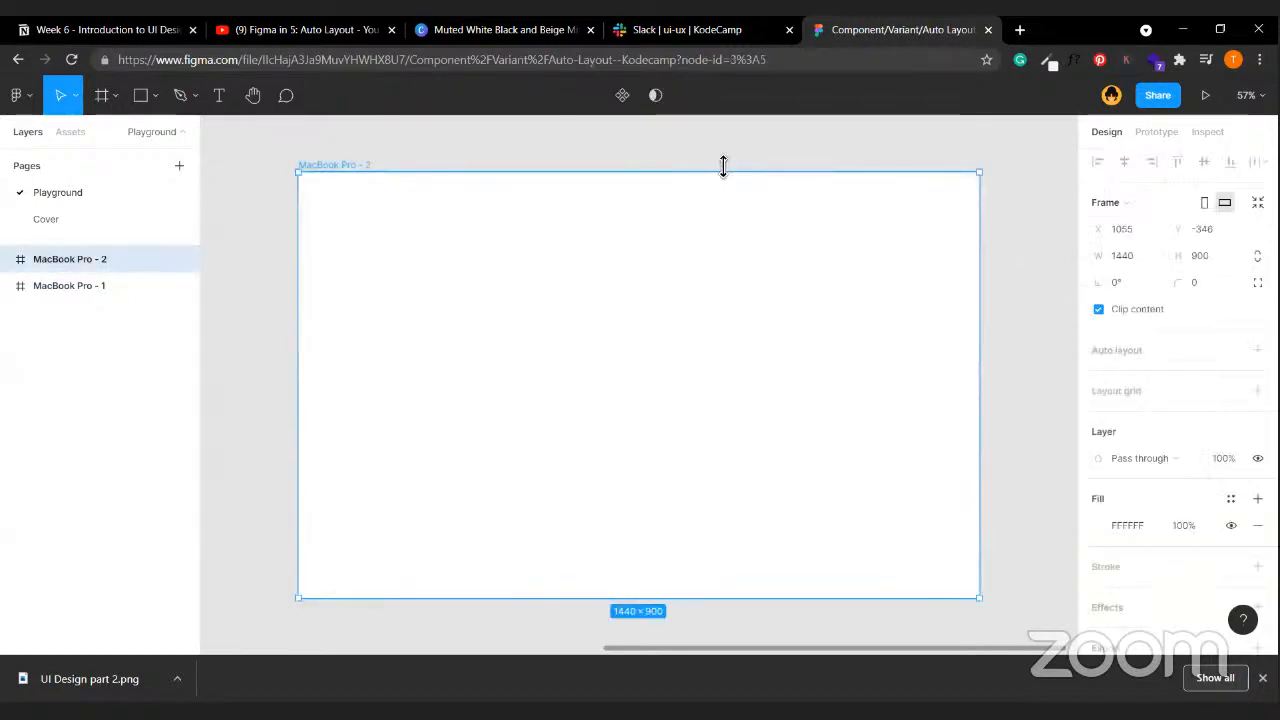
{"action": "left_click", "coordinate": [818, 167]}
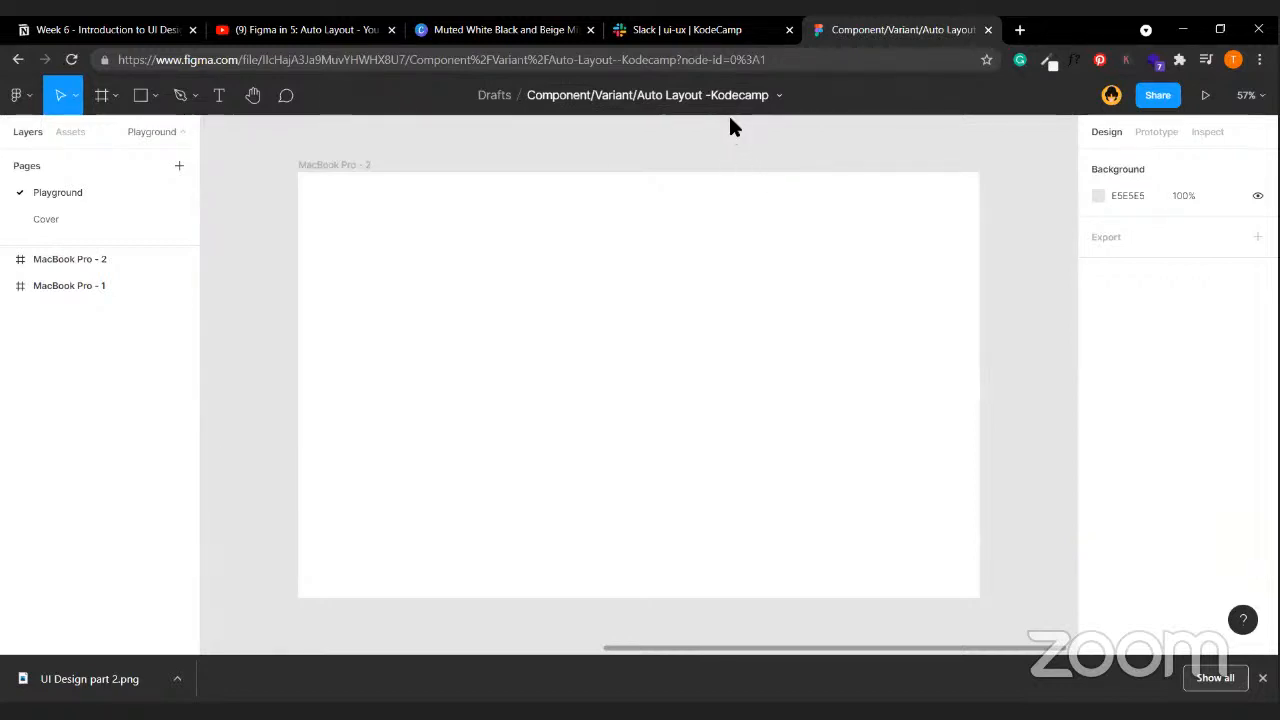
{"action": "left_click", "coordinate": [69, 259]}
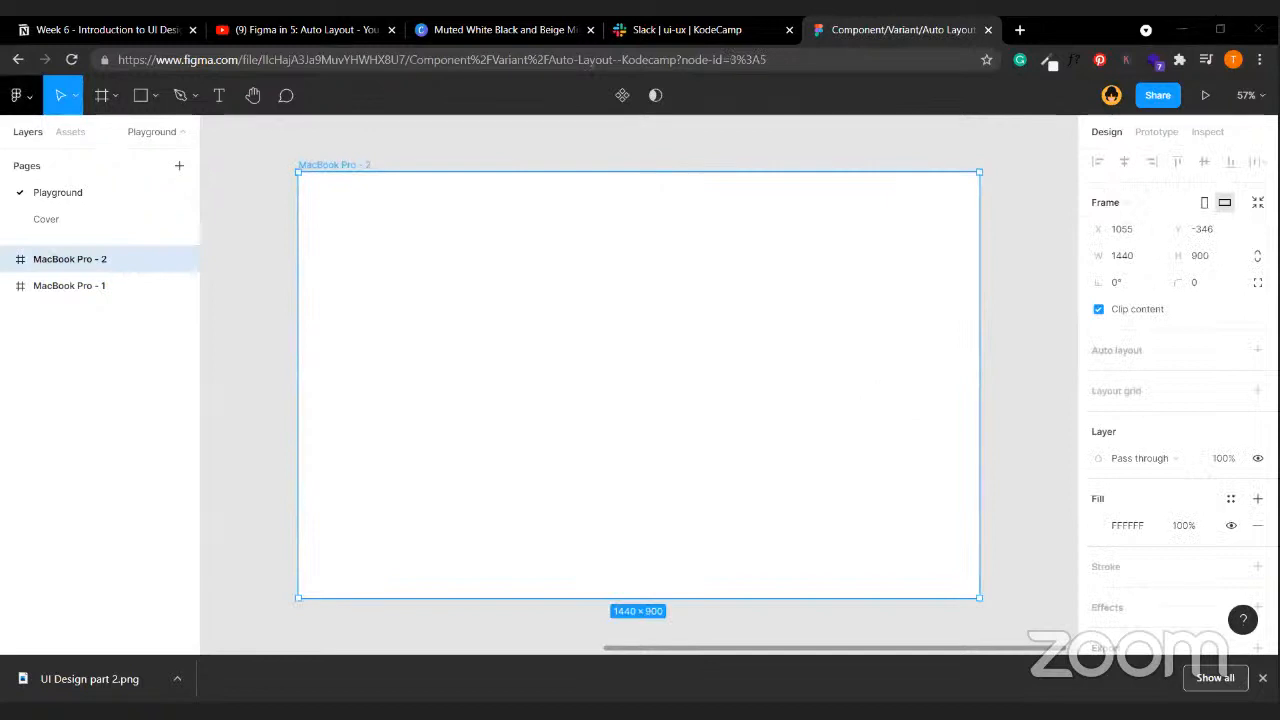
{"action": "left_click", "coordinate": [248, 305]}
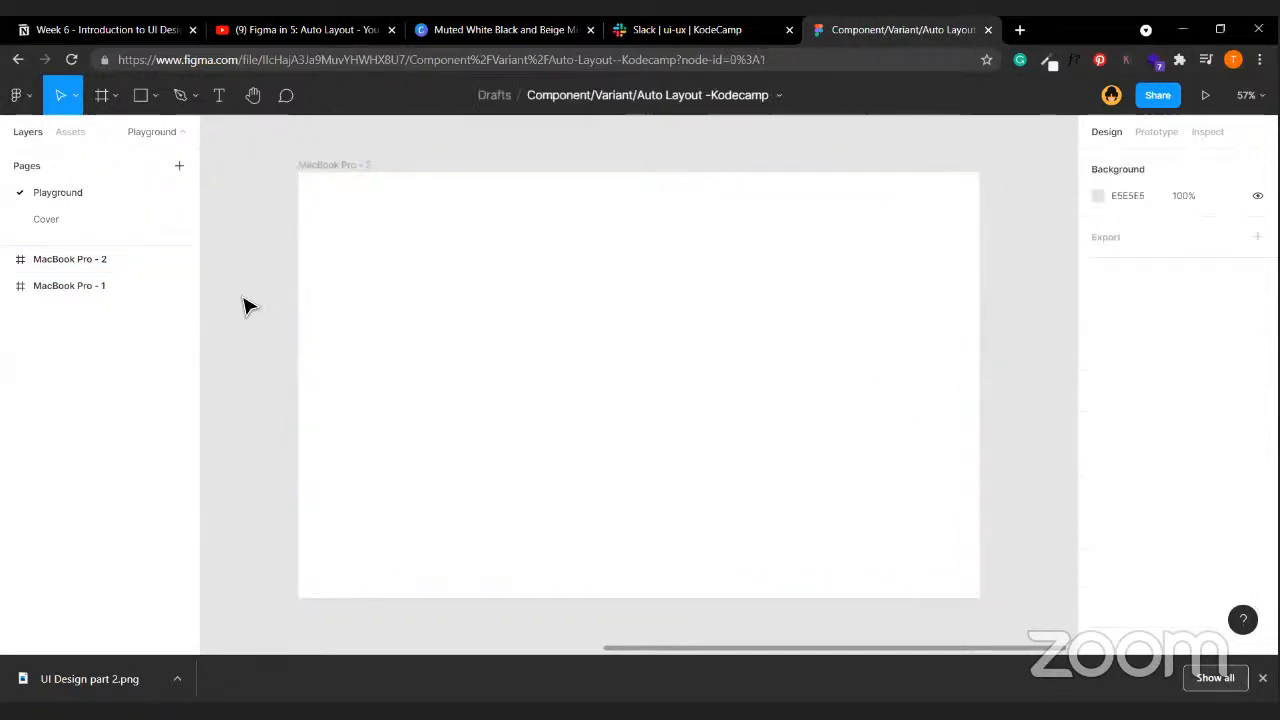
{"action": "left_click", "coordinate": [530, 352]}
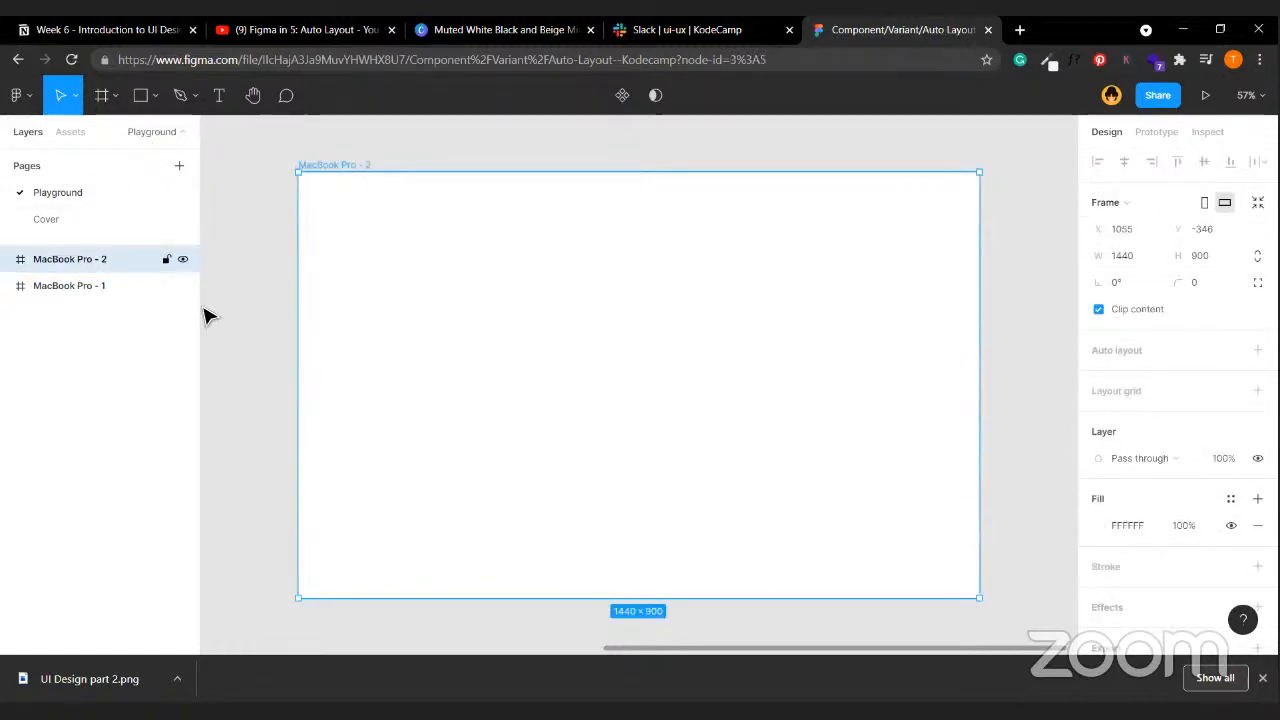
{"action": "left_click", "coordinate": [699, 127]}
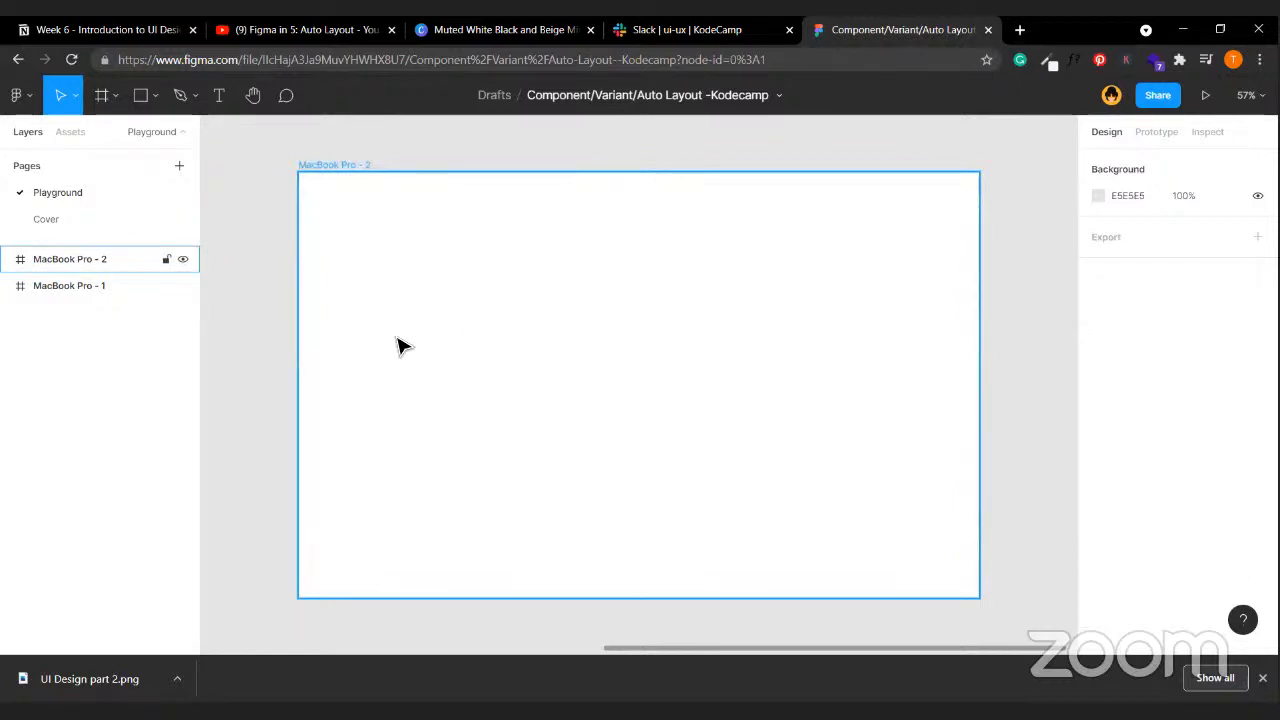
- Draw a rectangle about 372 × 79 near the upper-left corner of the MacBook Pro - 2 frame and set its height to 60
{"action": "left_click", "coordinate": [75, 257]}
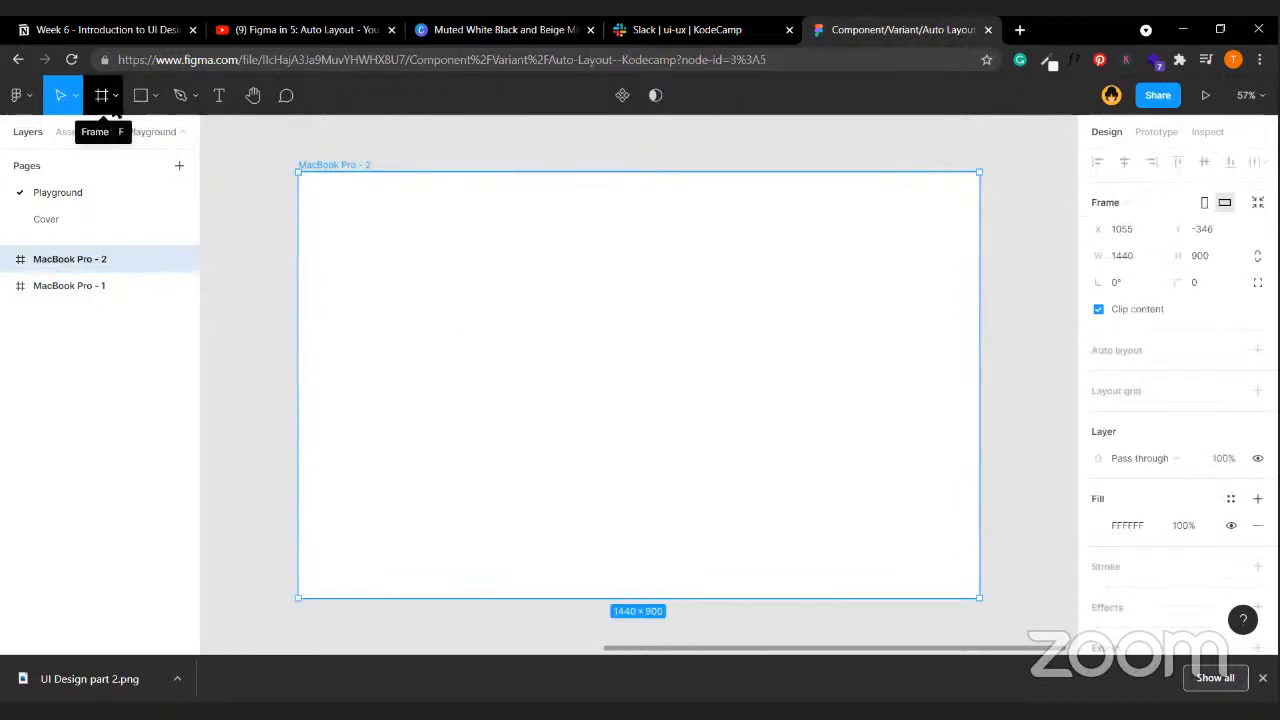
{"action": "left_click", "coordinate": [140, 95]}
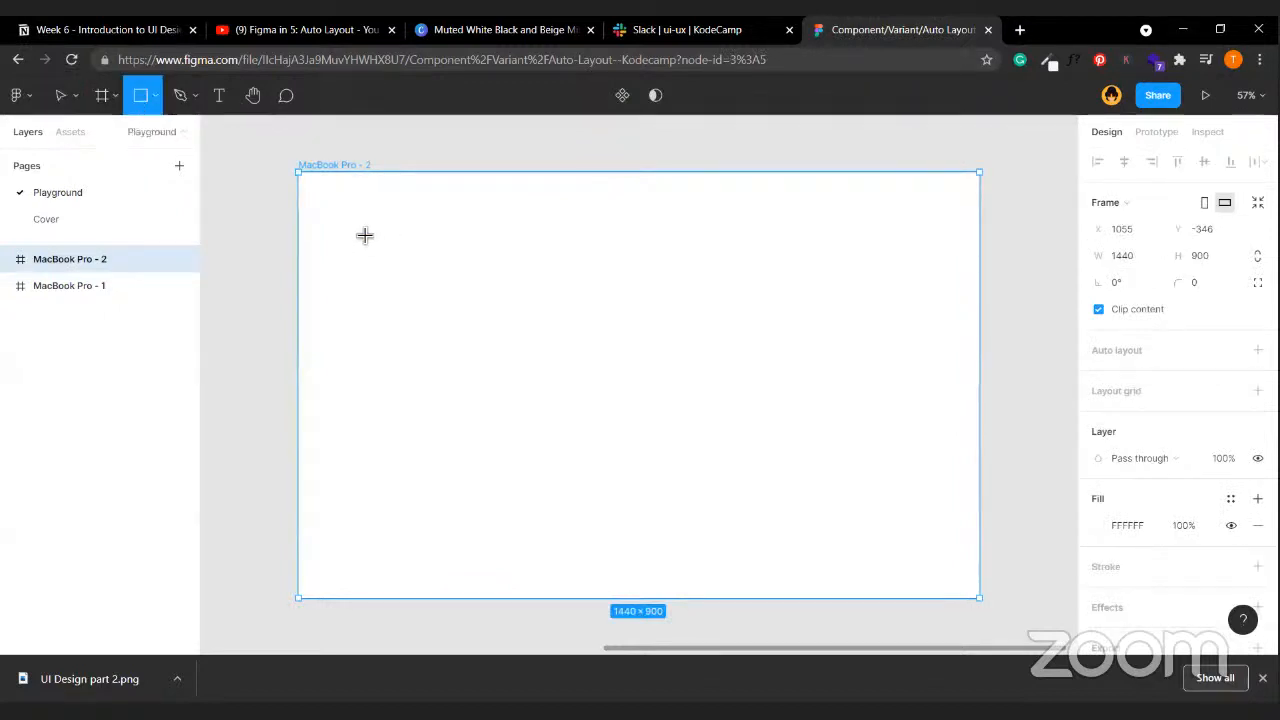
{"action": "left_click_drag", "start_coordinate": [359, 229], "coordinate": [537, 267]}
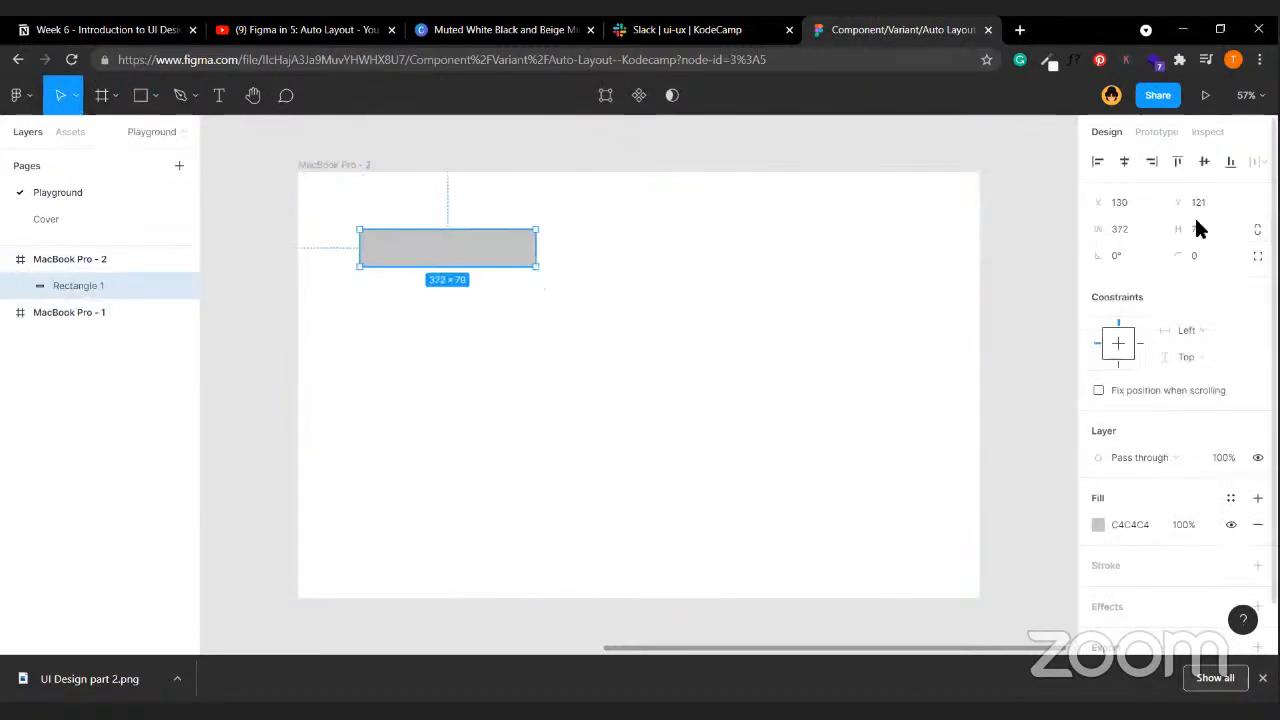
{"action": "left_click", "coordinate": [1196, 229]}
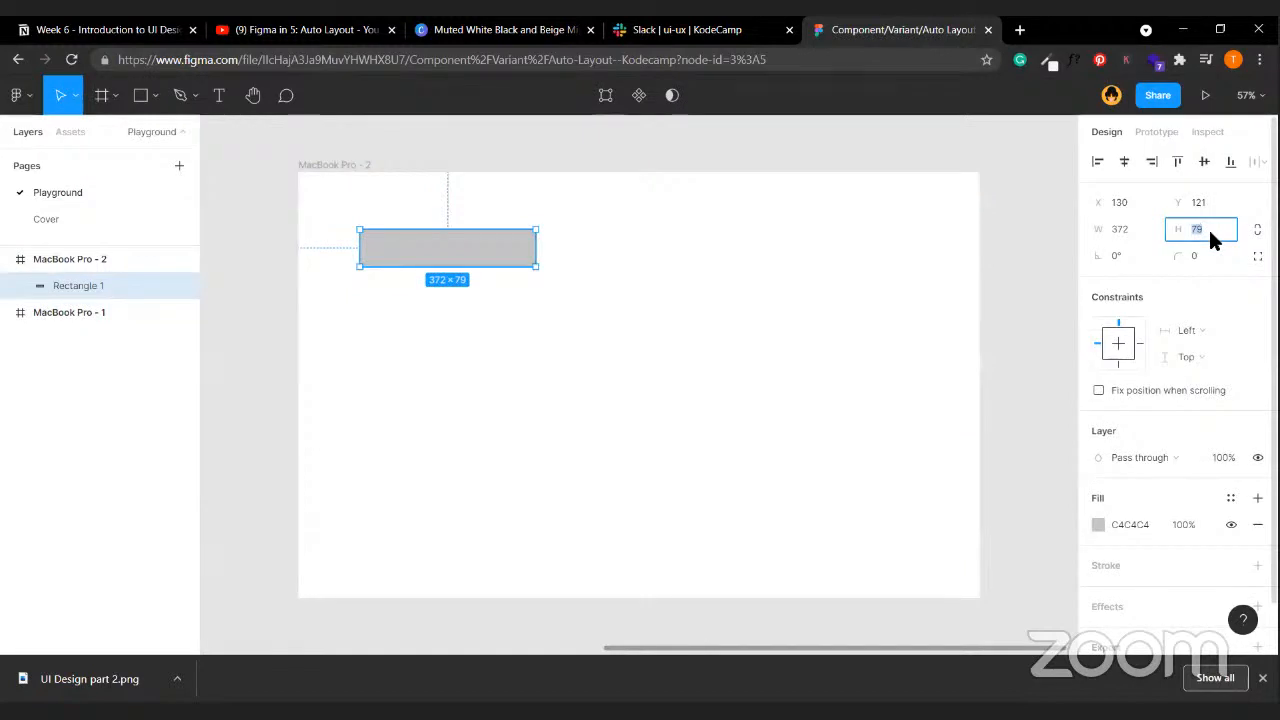
{"action": "type", "text": "60"}
{"action": "key", "text": "Return"}
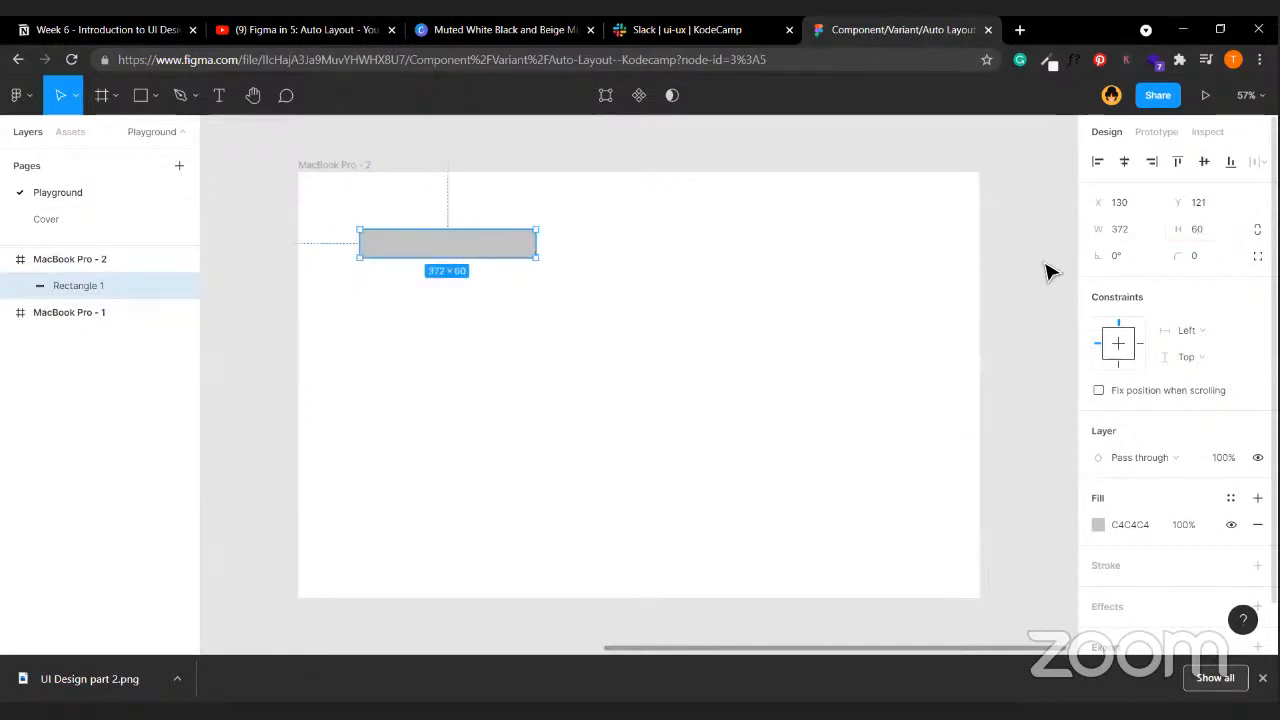
{"action": "left_click", "coordinate": [500, 300]}
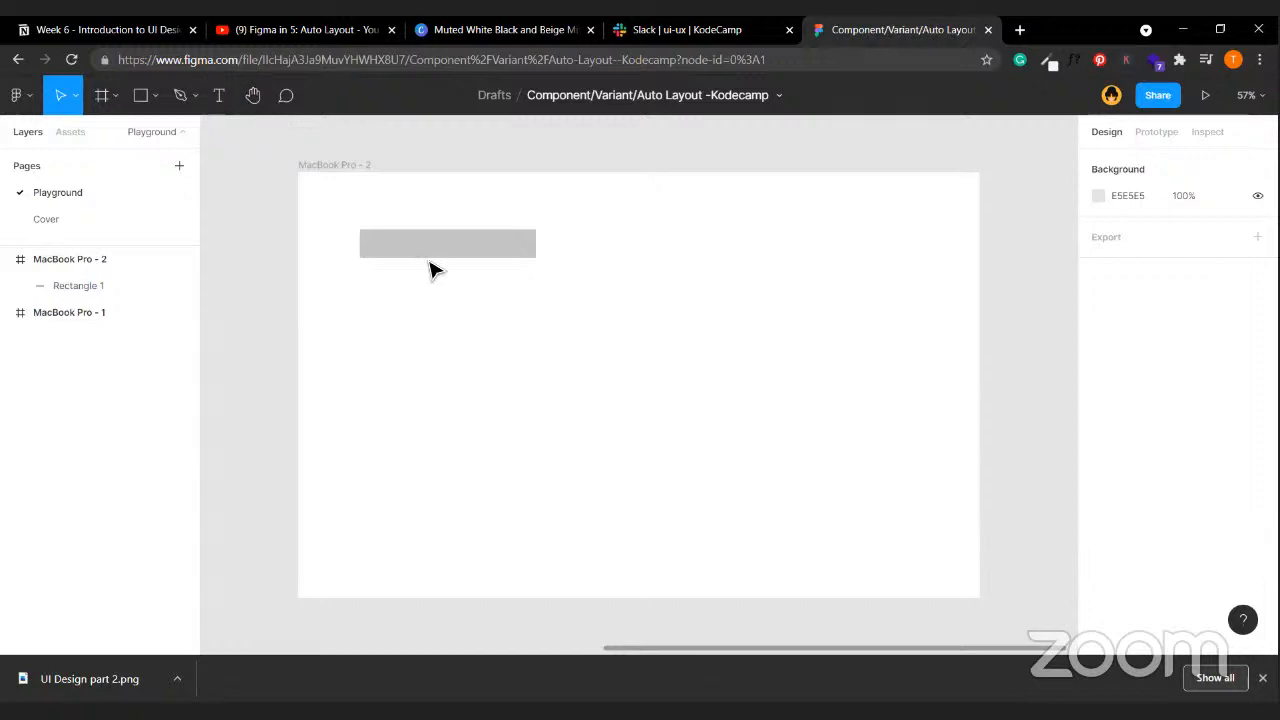
- Add a text layer reading "This is a button" on the empty area beside the grey rectangle
{"action": "left_click", "coordinate": [221, 99]}
{"action": "left_click", "coordinate": [634, 276]}
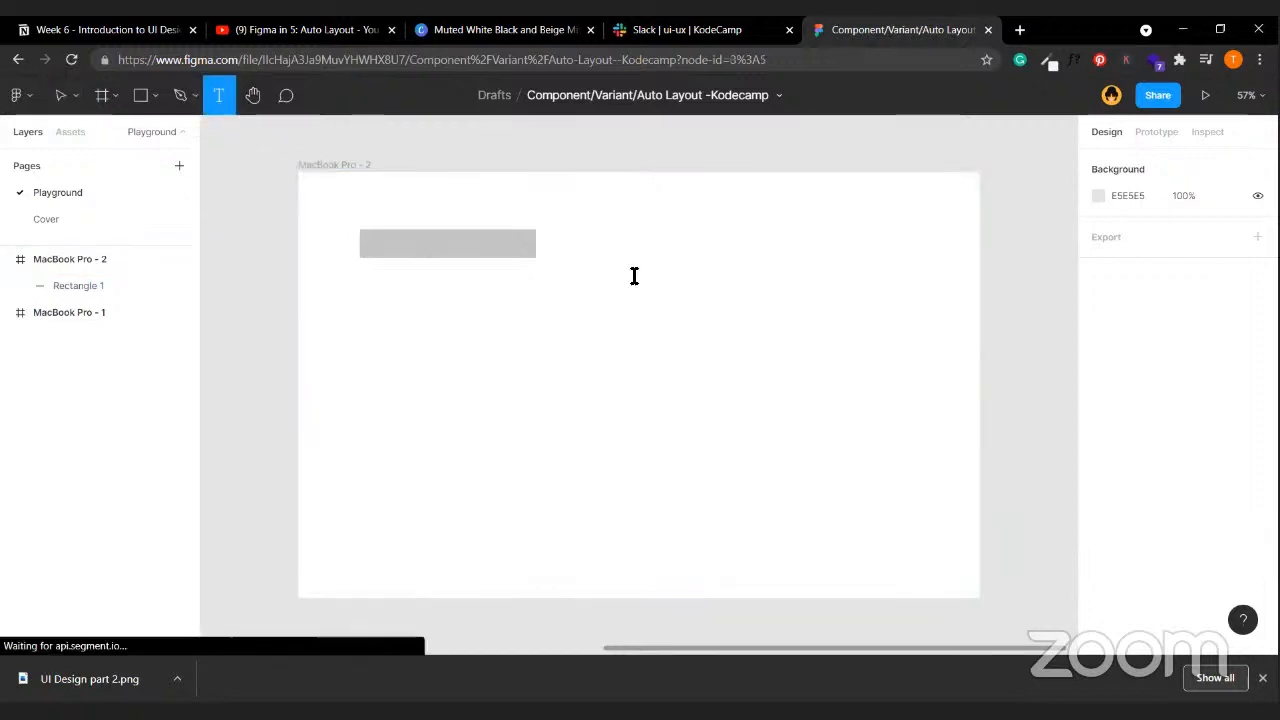
{"action": "type", "text": "This is"}
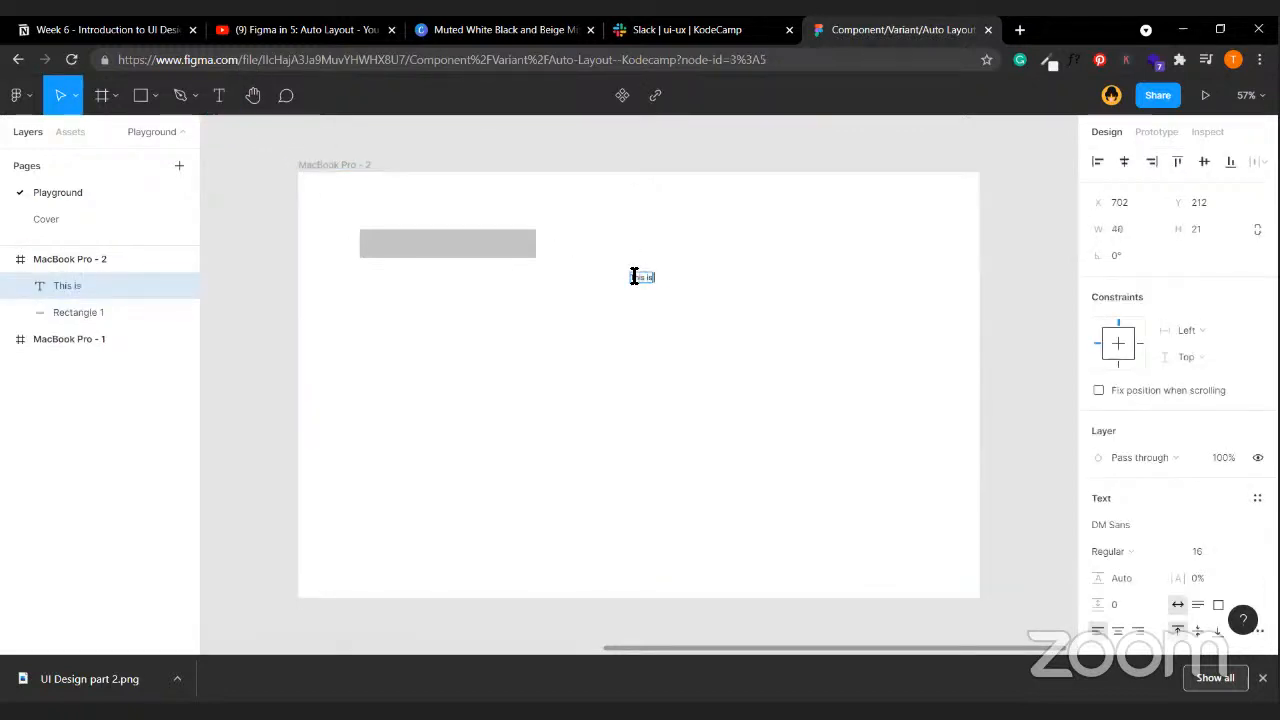
{"action": "type", "text": " a butt"}
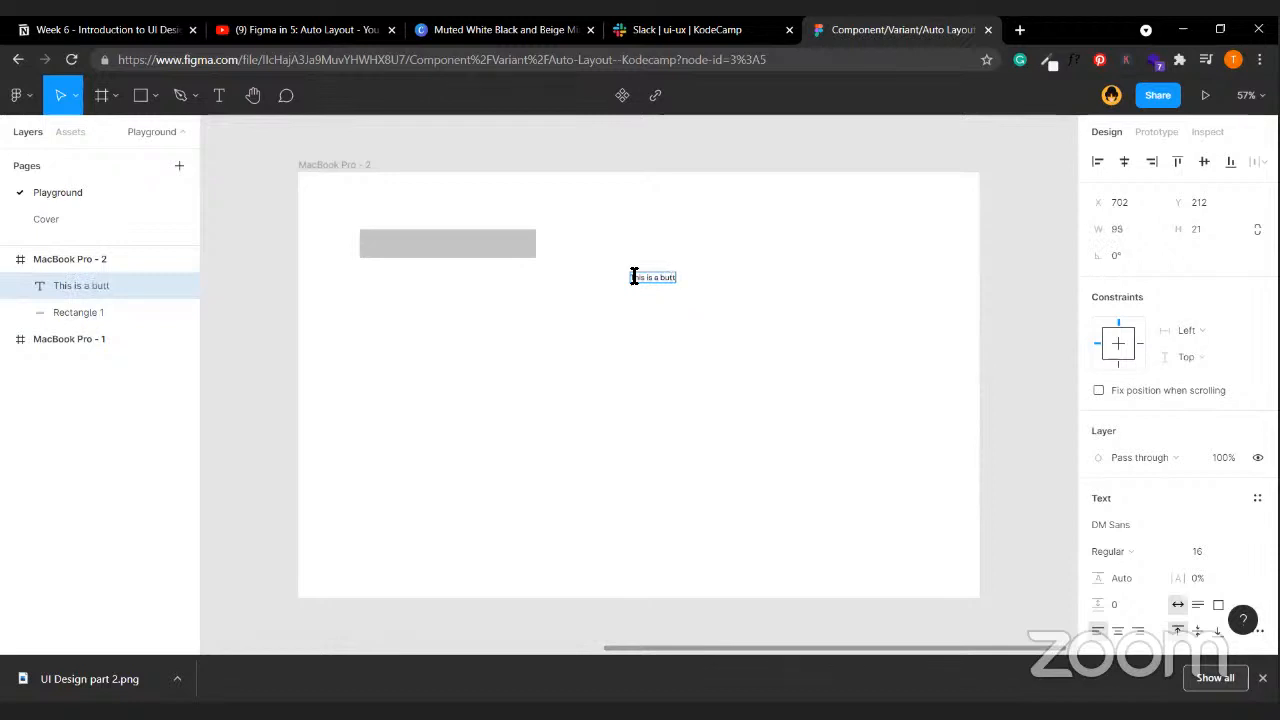
{"action": "type", "text": "on"}
{"action": "key", "text": "Escape"}
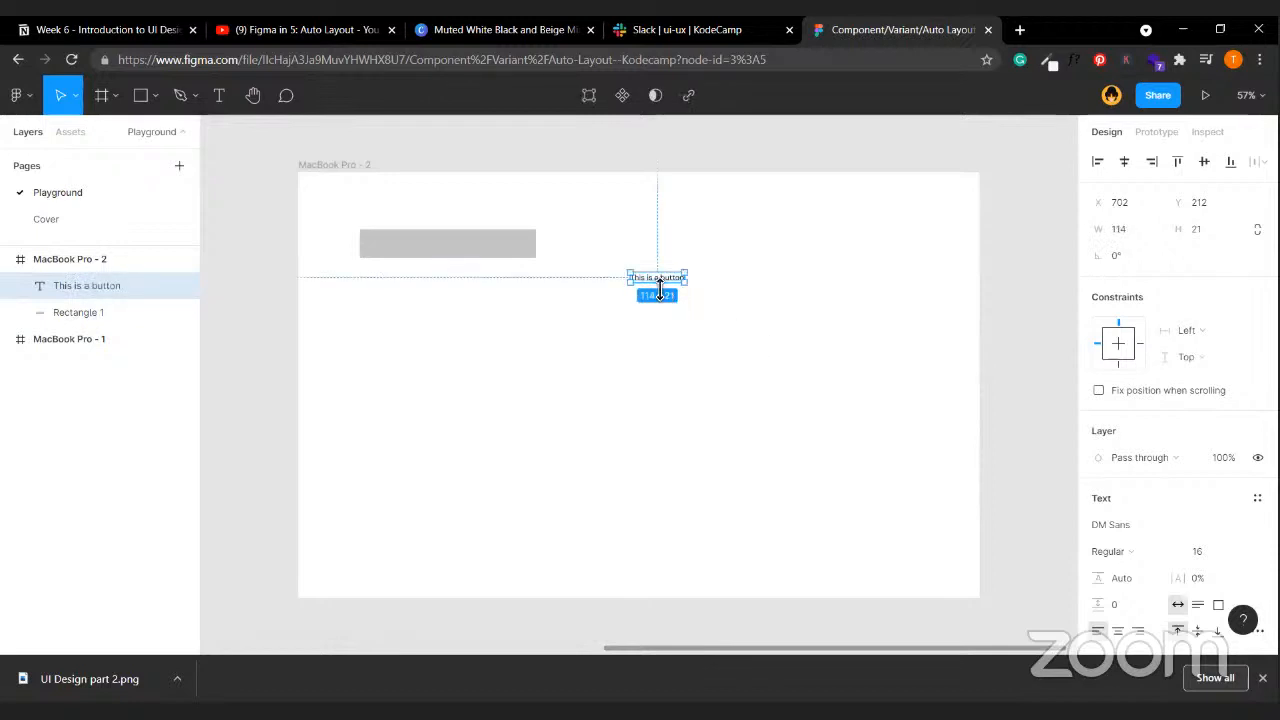
- Move the "This is a button" text onto the grey rectangle, centre it horizontally and nudge it 4 px down towards the vertical middle
{"action": "left_click_drag", "start_coordinate": [659, 289], "coordinate": [455, 251]}
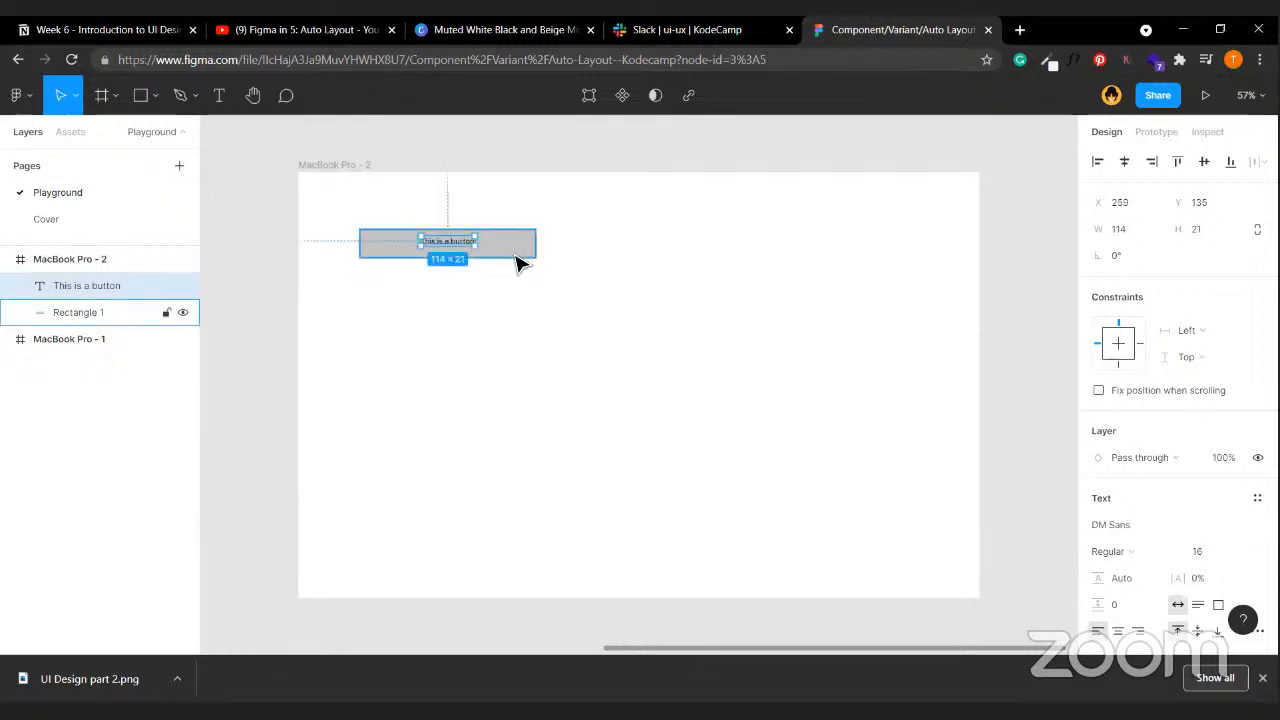
{"action": "key", "text": "alt"}
{"action": "key", "text": "alt"}
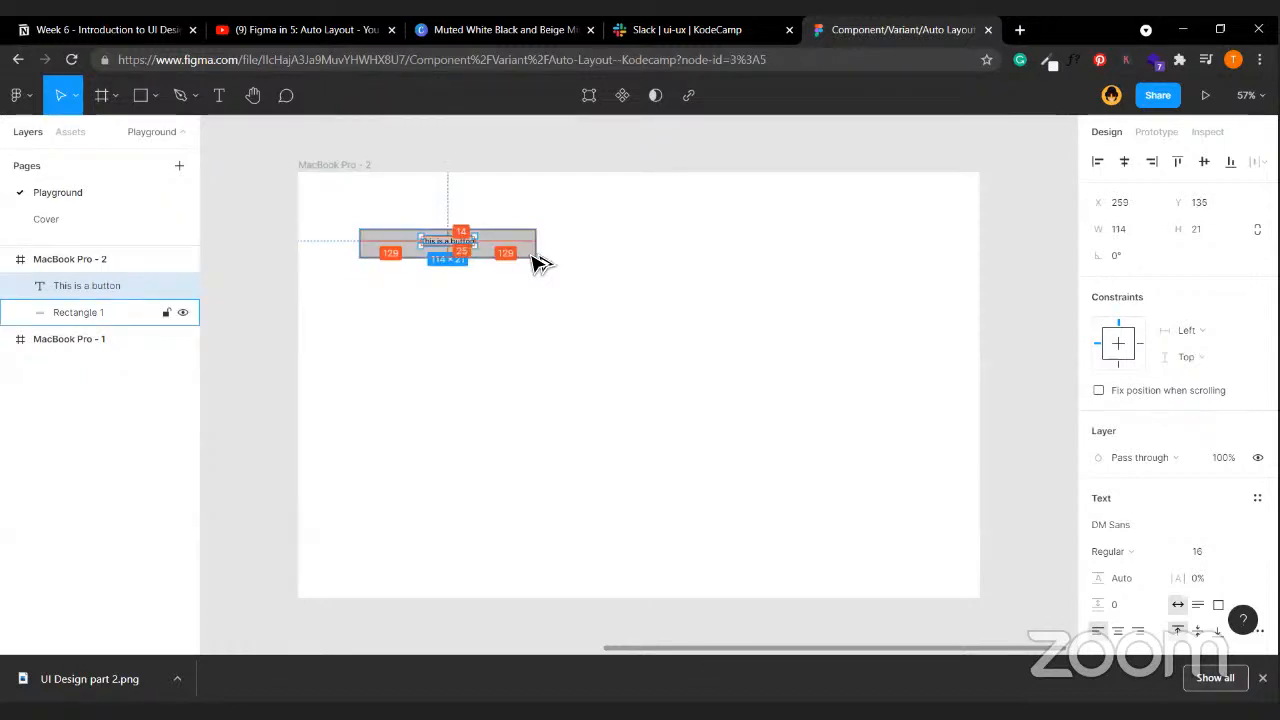
{"action": "key", "text": "Down"}
{"action": "key", "text": "Down"}
{"action": "key", "text": "Down"}
{"action": "key", "text": "Down"}
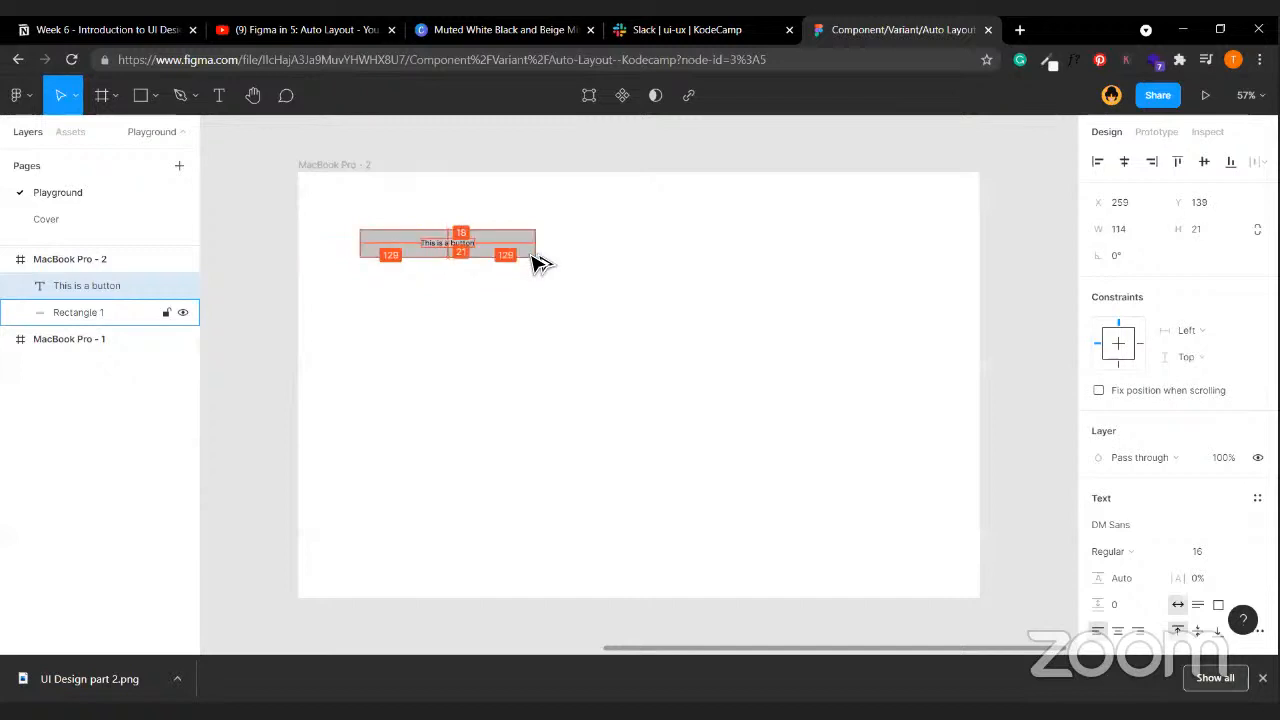
{"action": "left_click", "coordinate": [533, 263]}
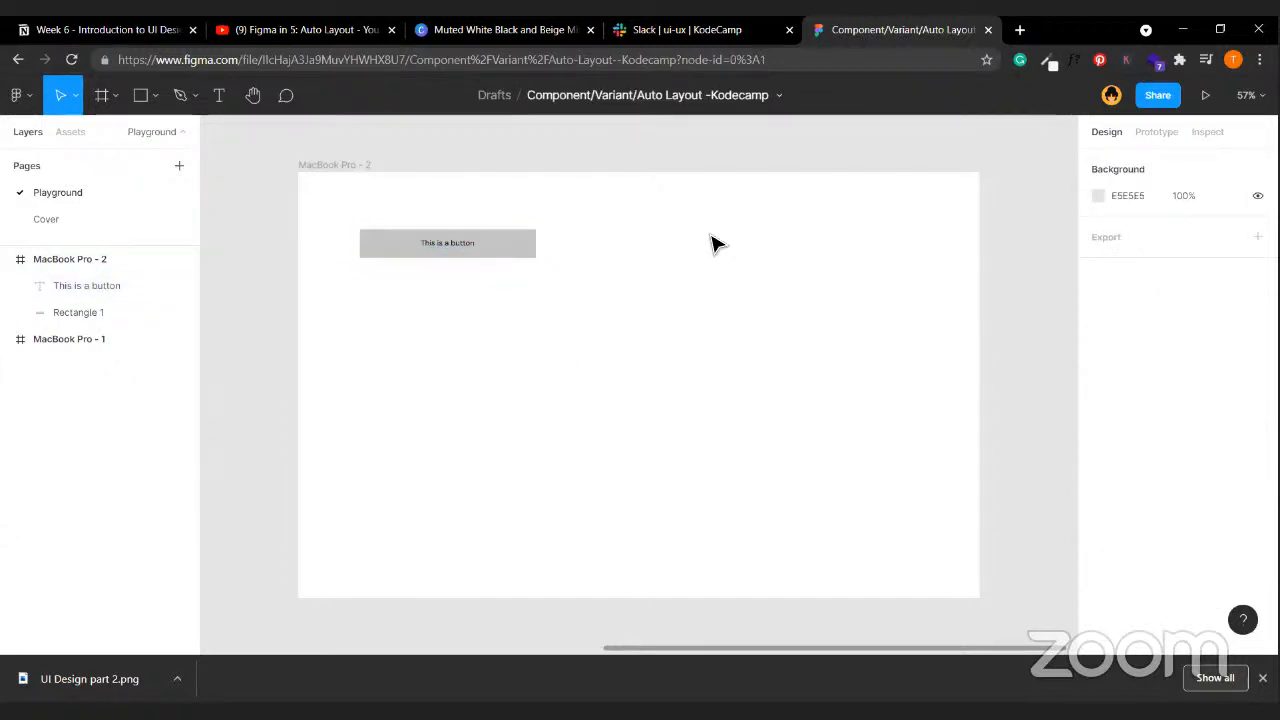
{"action": "left_click", "coordinate": [452, 250]}
{"action": "left_click", "coordinate": [468, 332]}
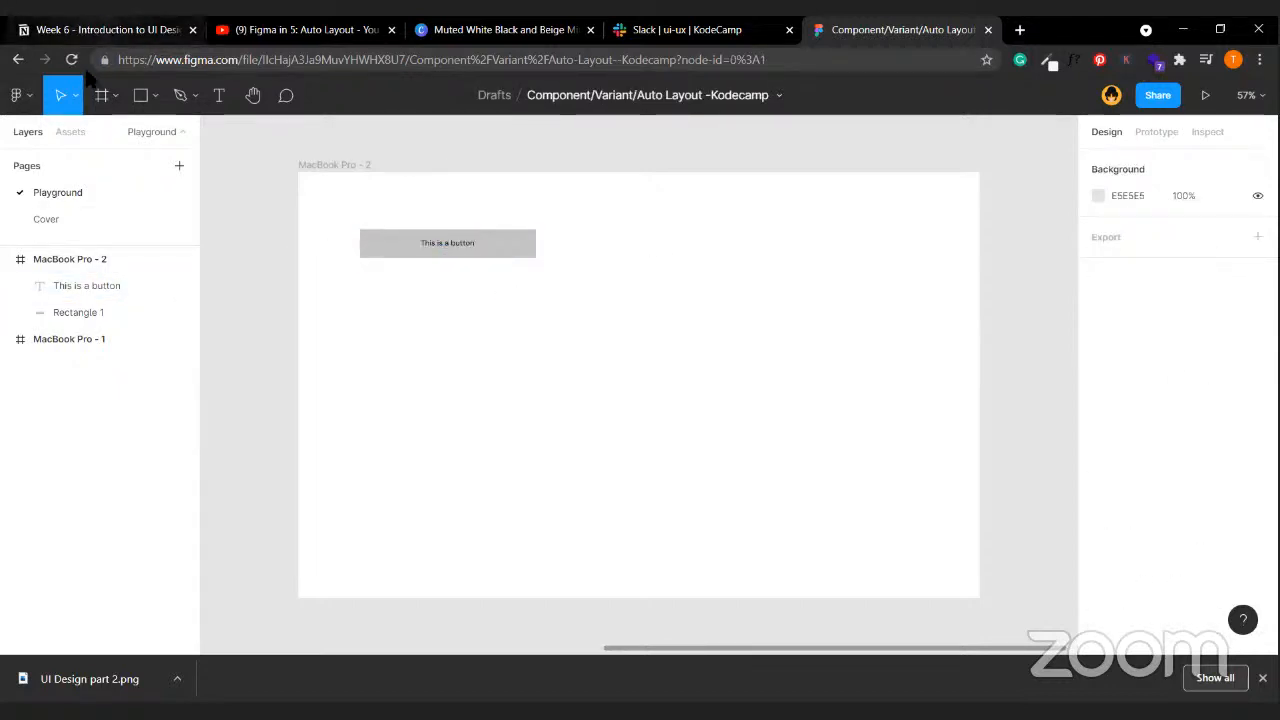
- Draw a nested frame about 385 × 100 below and right of the grey button, and scale it proportionally to a height of 60
{"action": "key", "text": "f"}
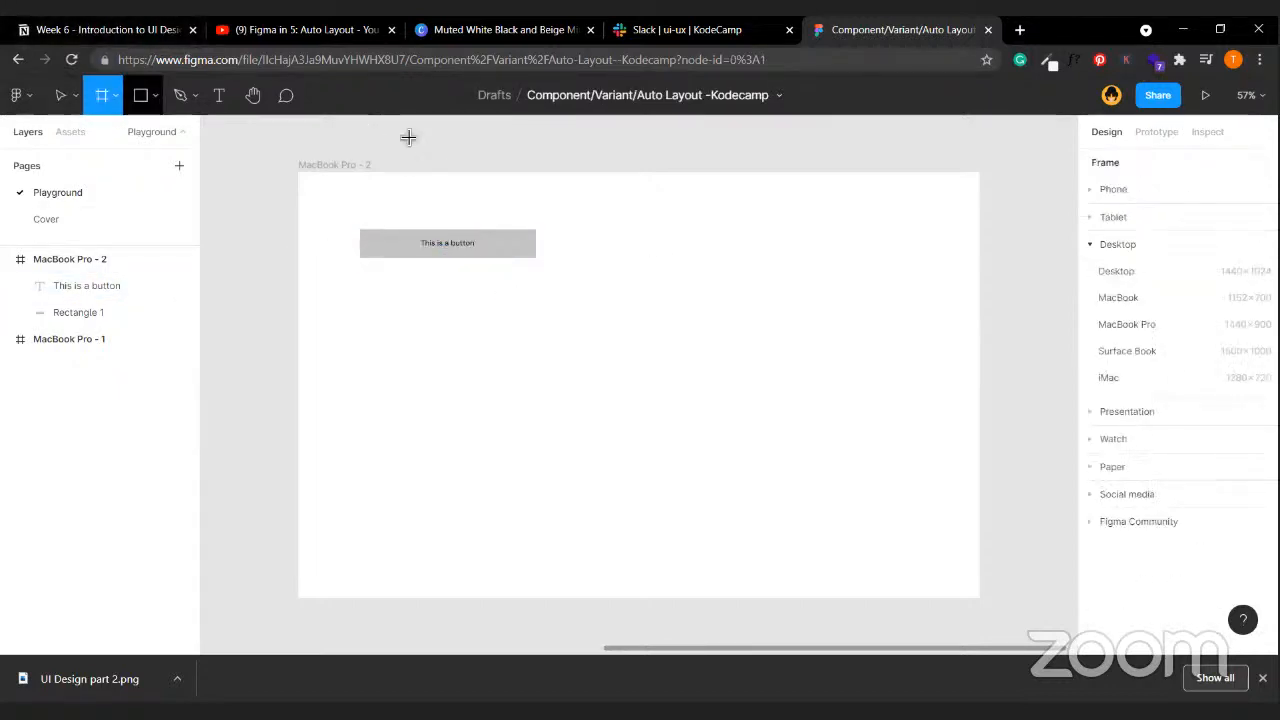
{"action": "left_click", "coordinate": [647, 305]}
{"action": "left_click_drag", "start_coordinate": [670, 305], "coordinate": [808, 298]}
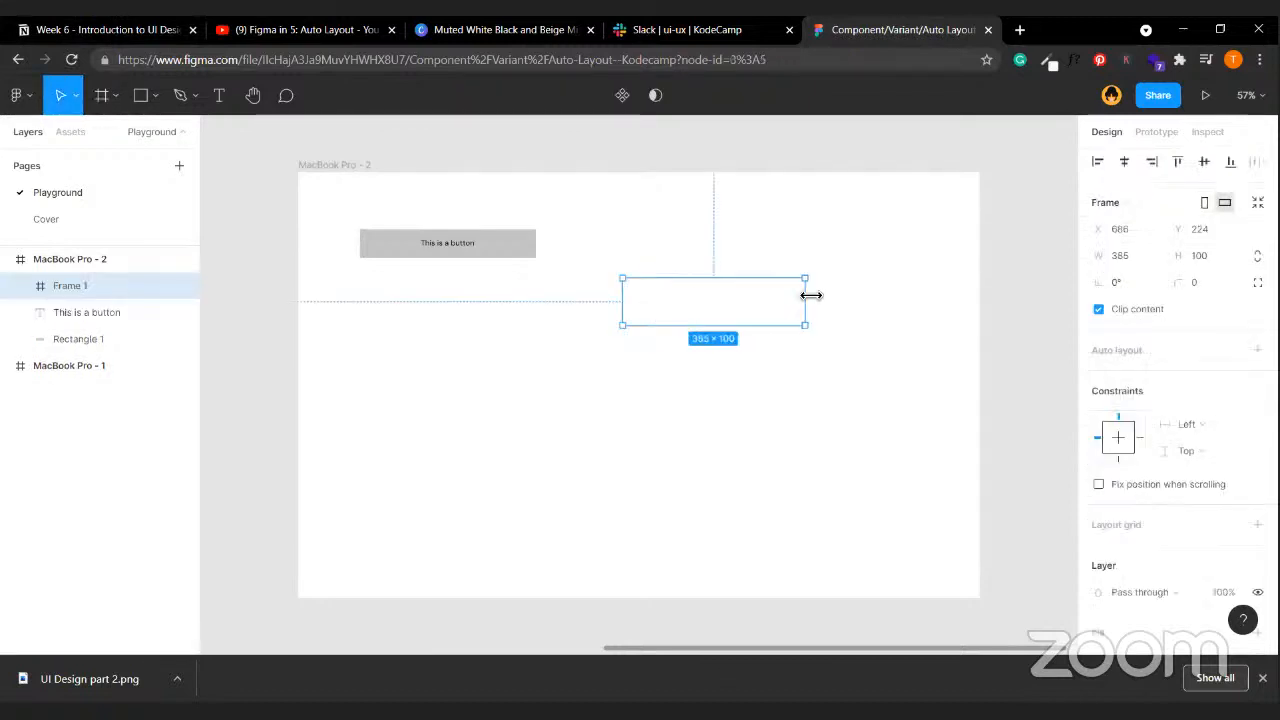
{"action": "left_click", "coordinate": [1219, 262]}
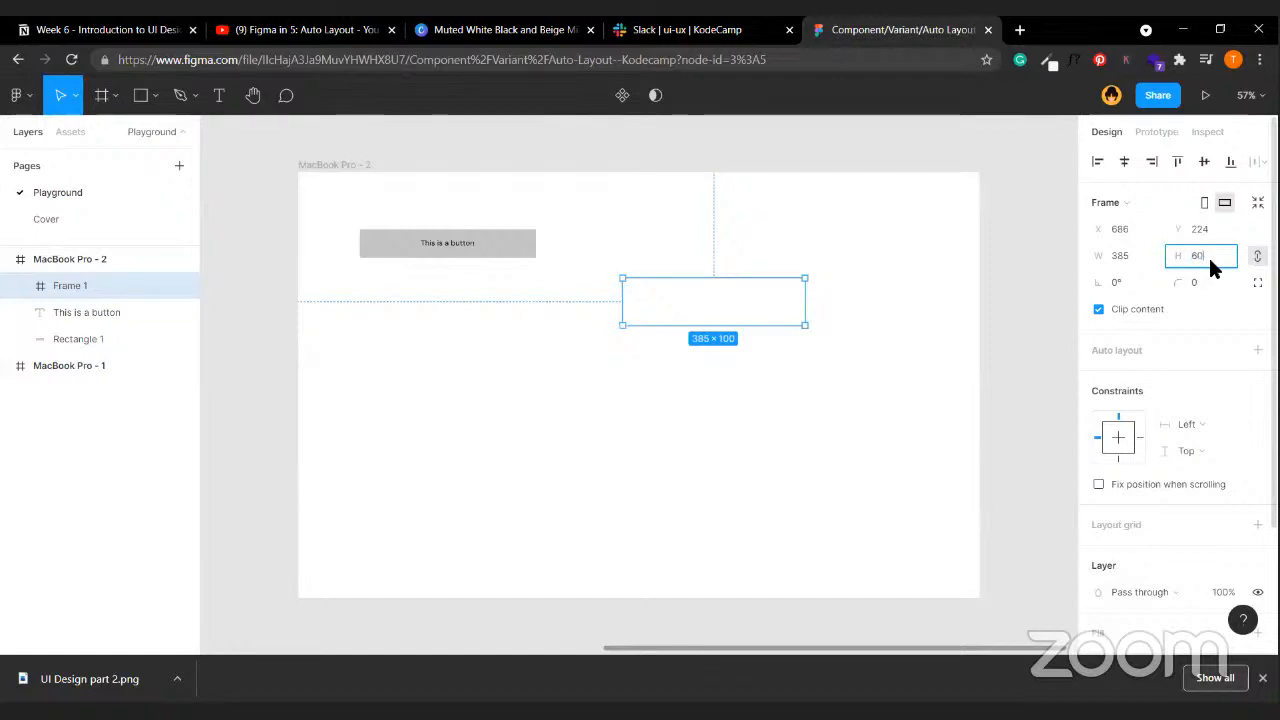
{"action": "key", "text": "Return"}
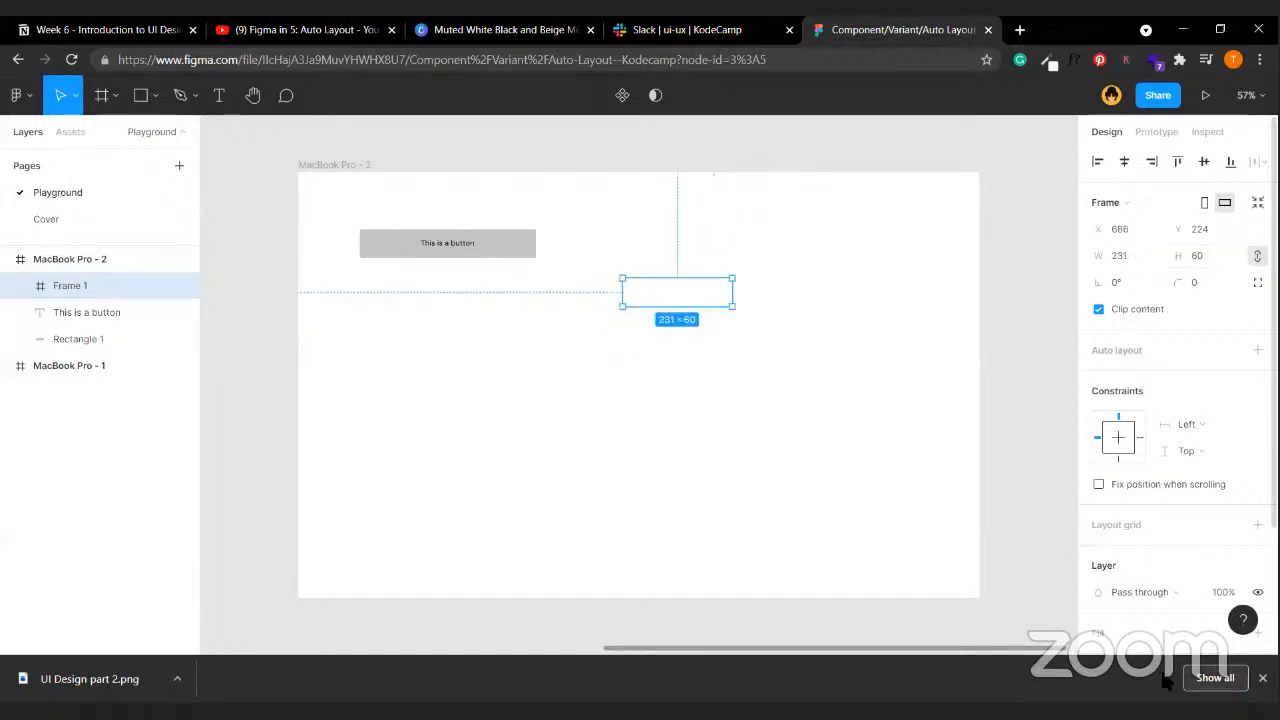
- Add a solid fill to the new nested frame and set its colour to dark red 9D1818
{"action": "scroll", "coordinate": [1122, 459], "scroll_direction": "down", "scroll_amount": 3}
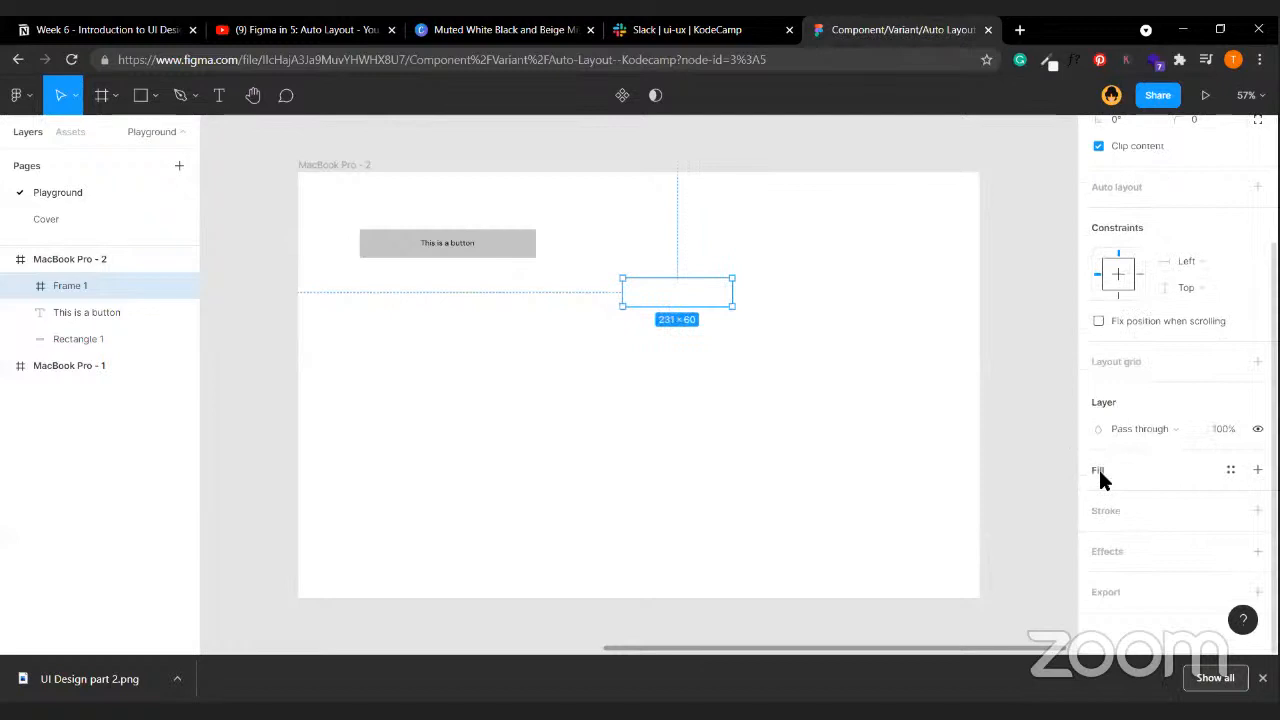
{"action": "left_click", "coordinate": [1098, 467]}
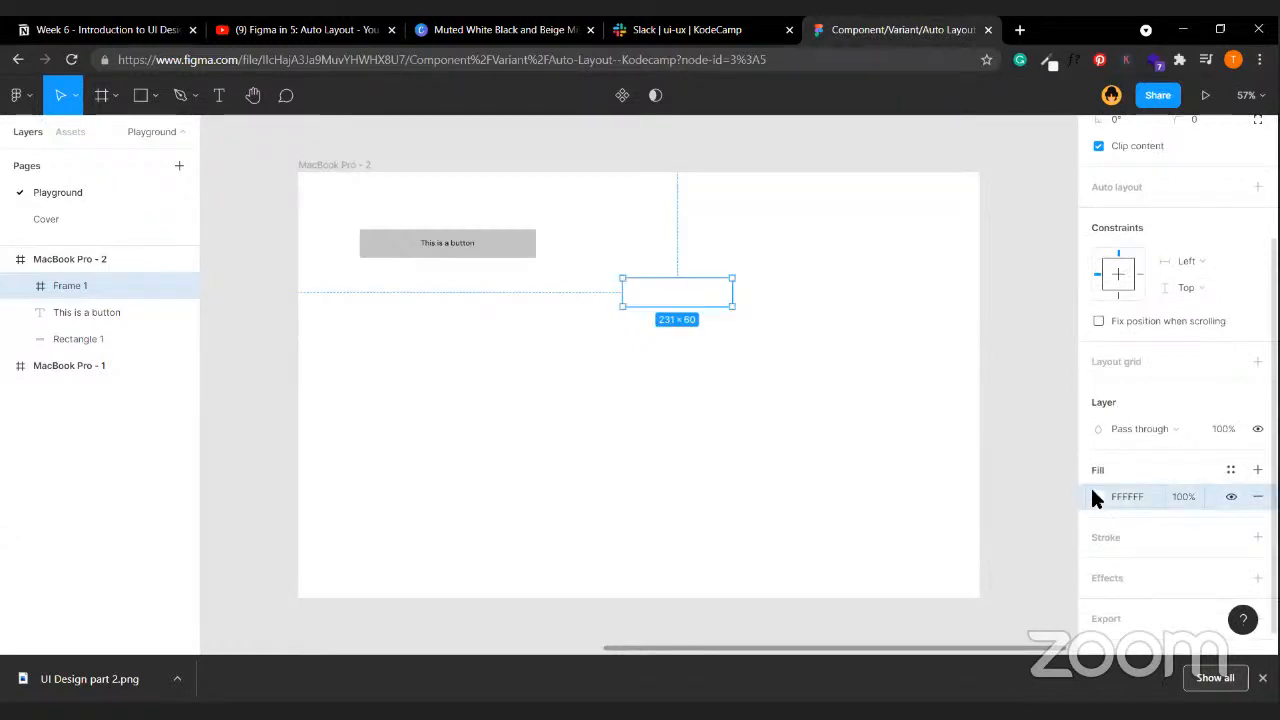
{"action": "left_click", "coordinate": [1097, 496]}
{"action": "left_click", "coordinate": [963, 290]}
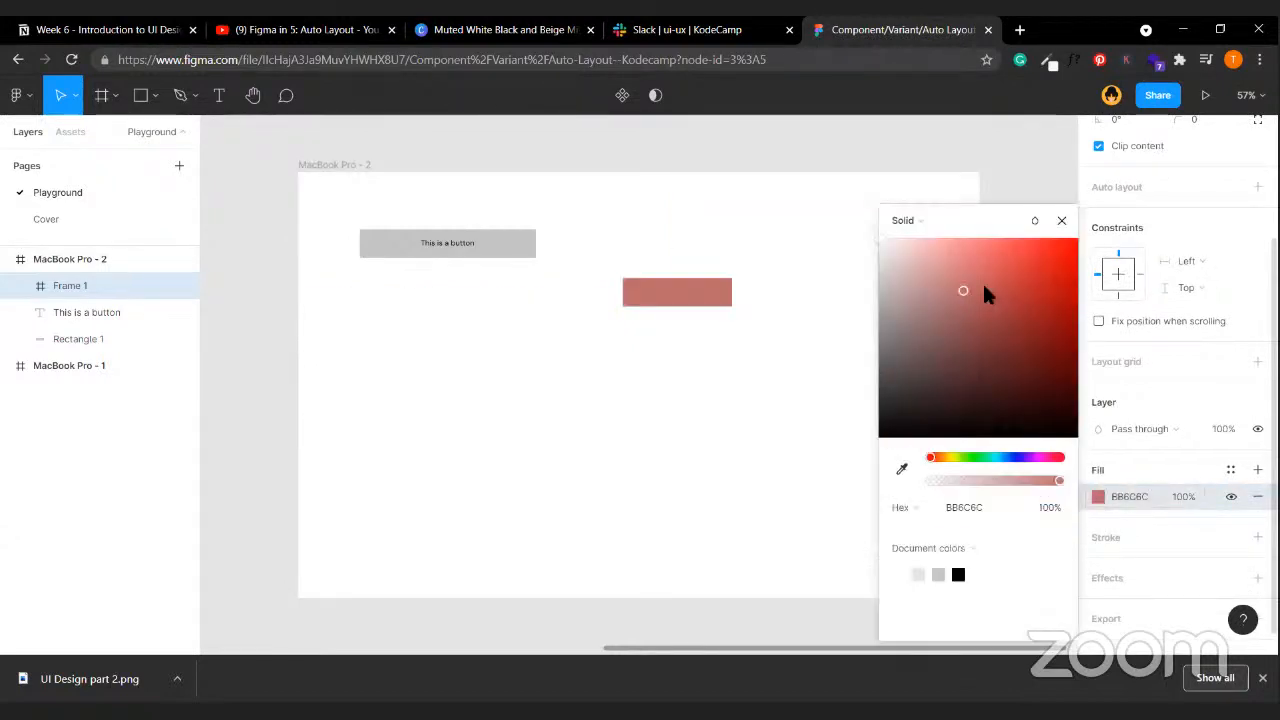
{"action": "left_click", "coordinate": [1048, 314]}
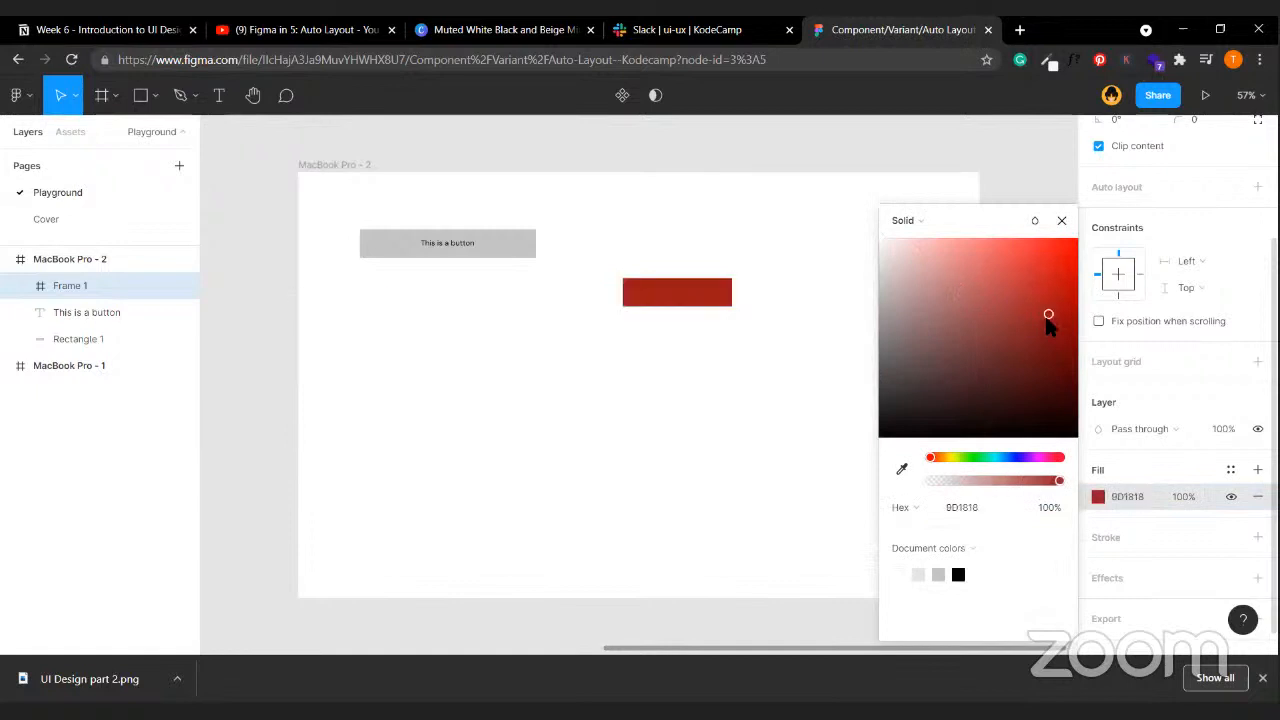
- Duplicate the "This is a button" text from the grey rectangle into the red frame and align it to the frame's horizontal centre
{"action": "left_click", "coordinate": [472, 249]}
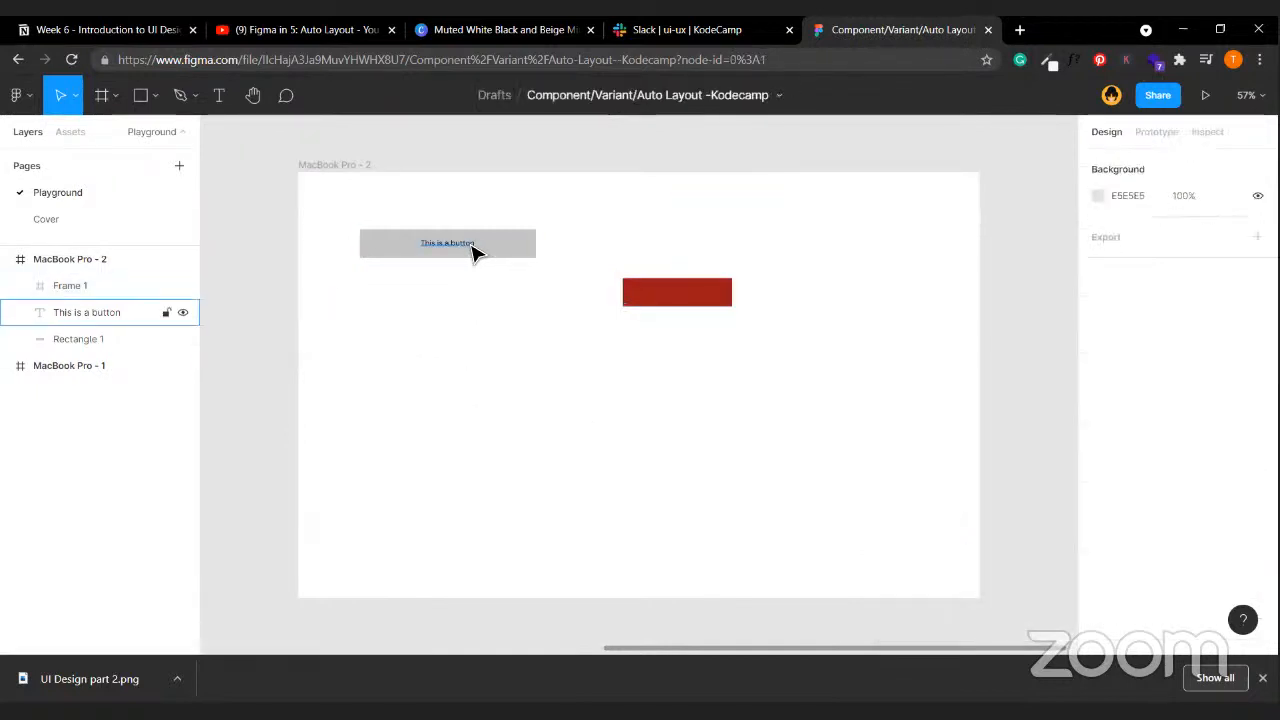
{"action": "left_click_drag", "start_coordinate": [465, 252], "coordinate": [690, 298]}
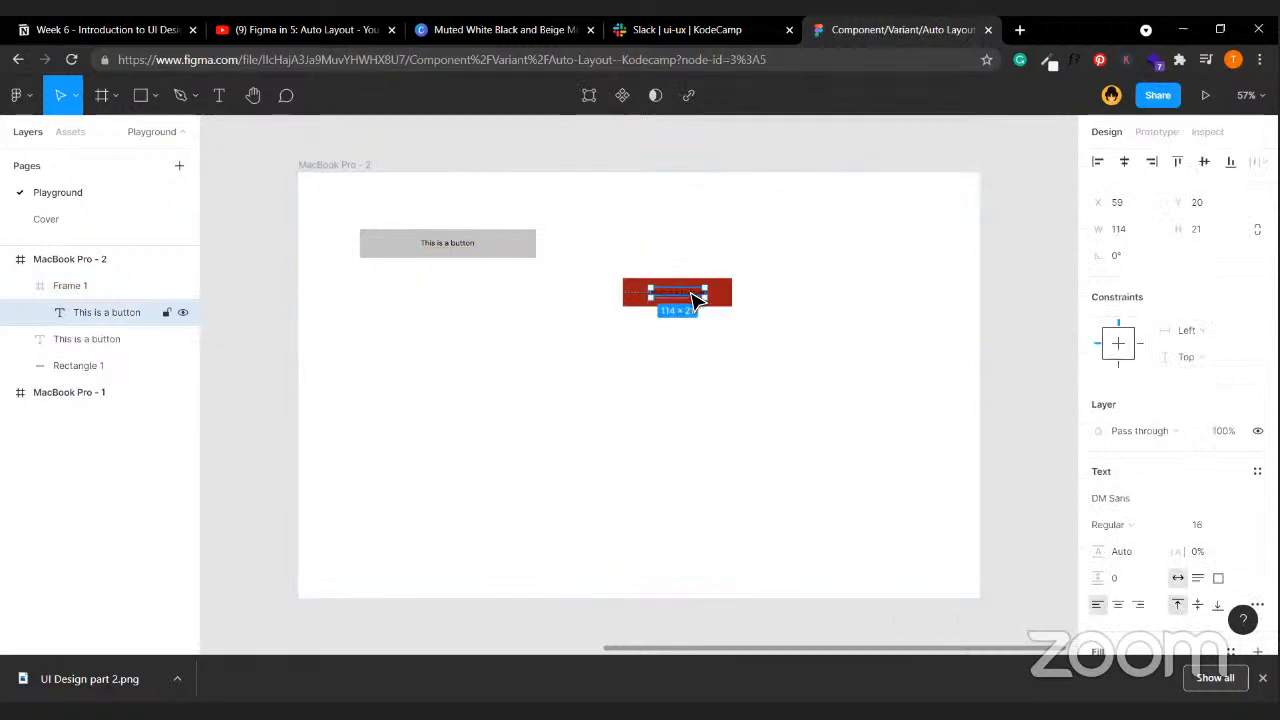
{"action": "left_click", "coordinate": [1123, 163]}
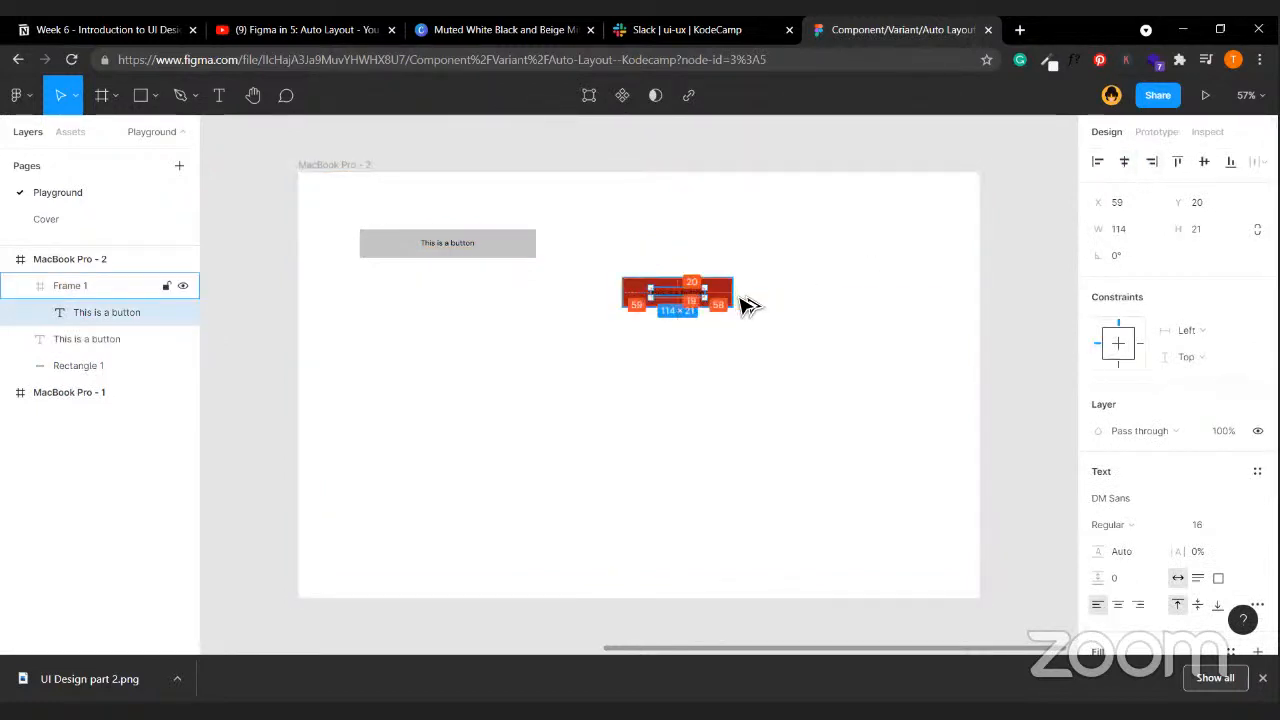
- Set the fill of the "This is a button" text inside the red frame to white FFFFFF
{"action": "left_click", "coordinate": [686, 366]}
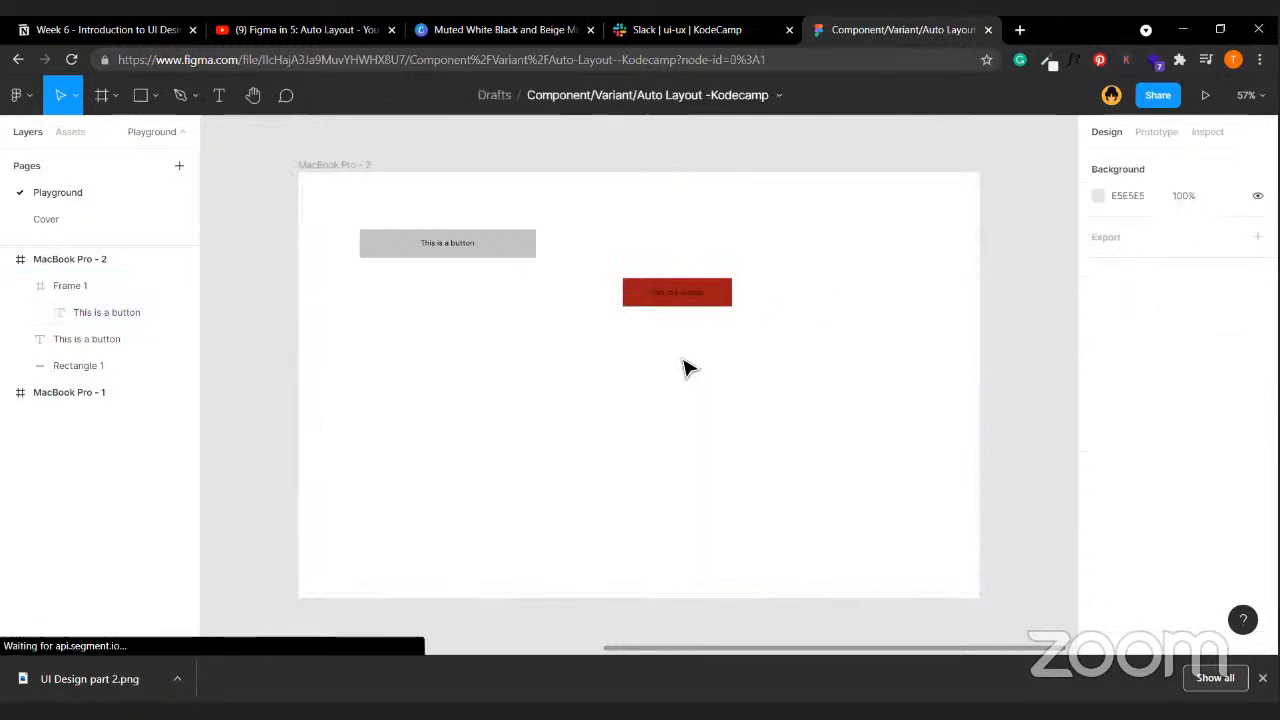
{"action": "left_click", "coordinate": [694, 298]}
{"action": "scroll", "coordinate": [1090, 450], "scroll_direction": "down", "scroll_amount": 2}
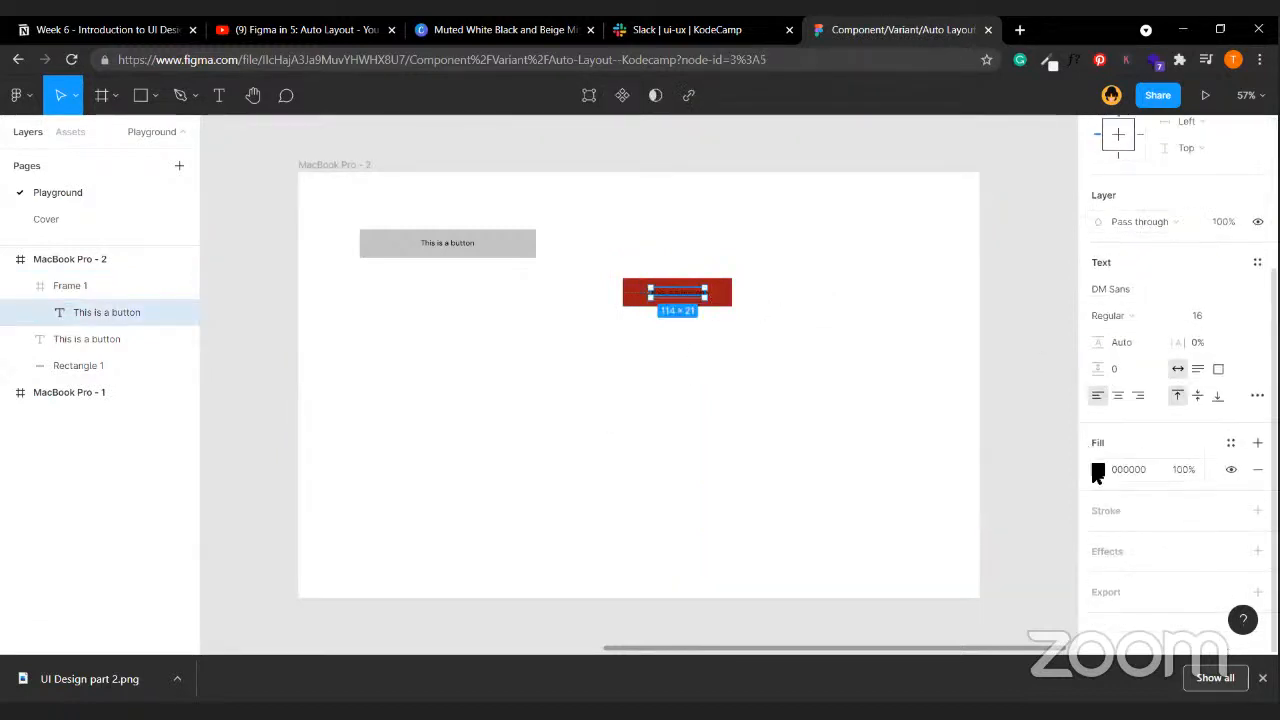
{"action": "left_click", "coordinate": [1098, 469]}
{"action": "left_click", "coordinate": [912, 578]}
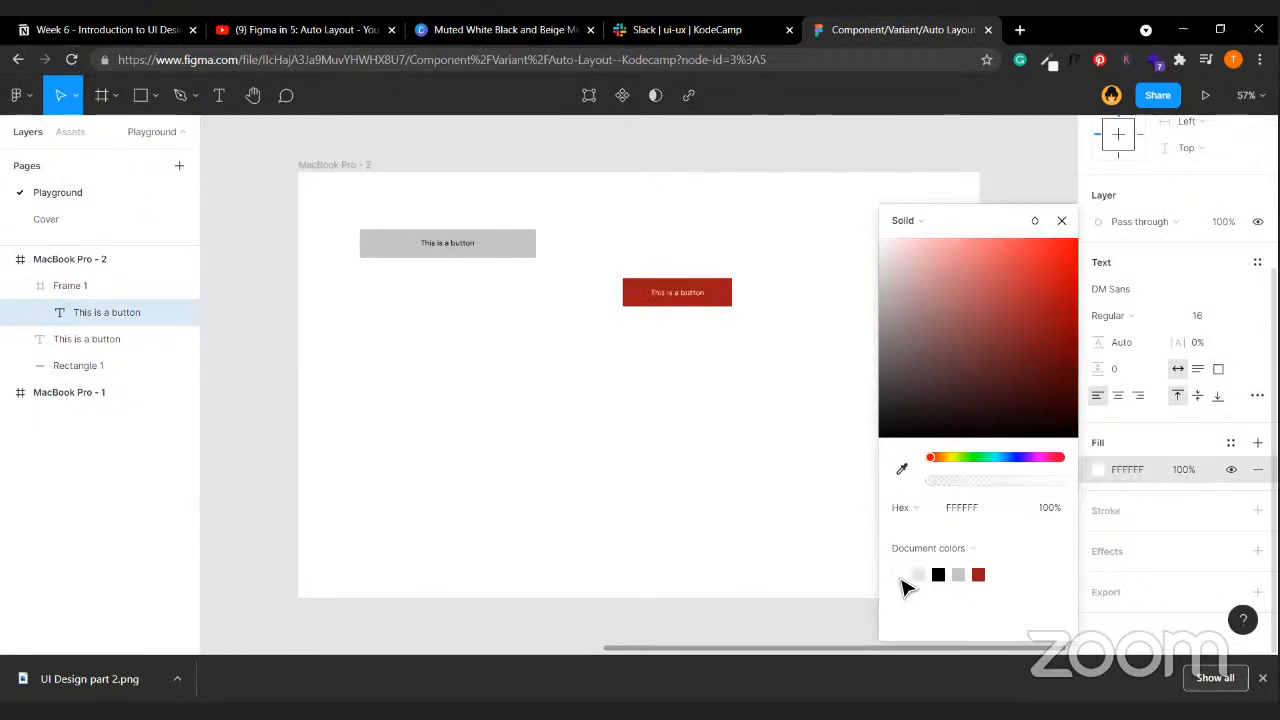
{"action": "left_click", "coordinate": [660, 474]}
- Move the grey rectangle and its text together to just left of the red button, level with it at Y 224
{"action": "scroll", "coordinate": [660, 474], "scroll_direction": "up", "scroll_amount": 5}
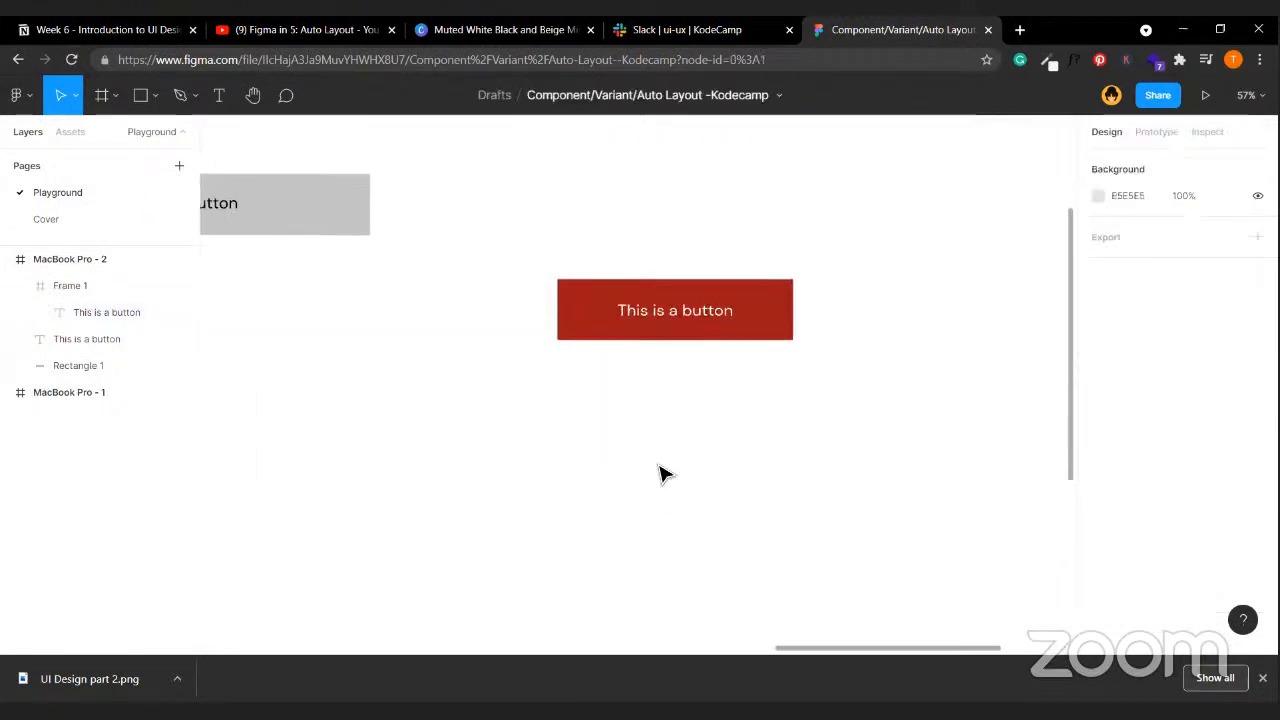
{"action": "scroll", "coordinate": [262, 285], "scroll_direction": "left", "scroll_amount": 3}
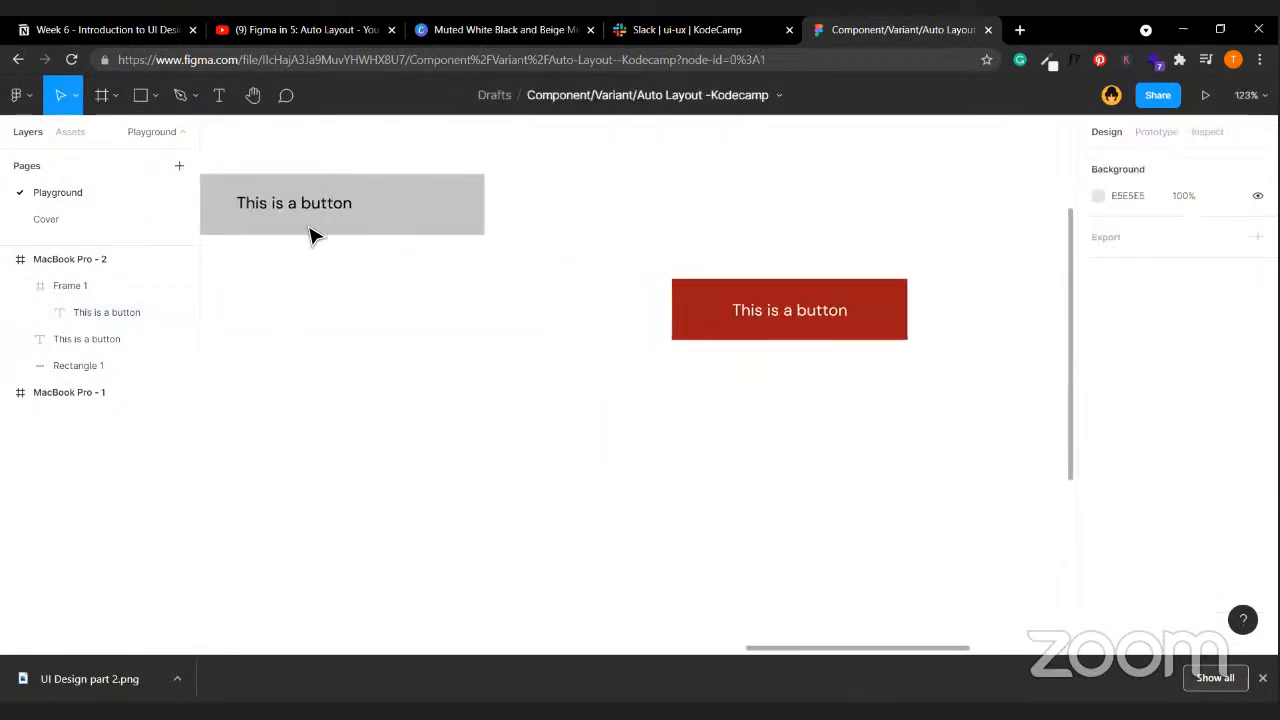
{"action": "left_click", "coordinate": [335, 210]}
{"action": "left_click", "coordinate": [363, 217], "text": "shift"}
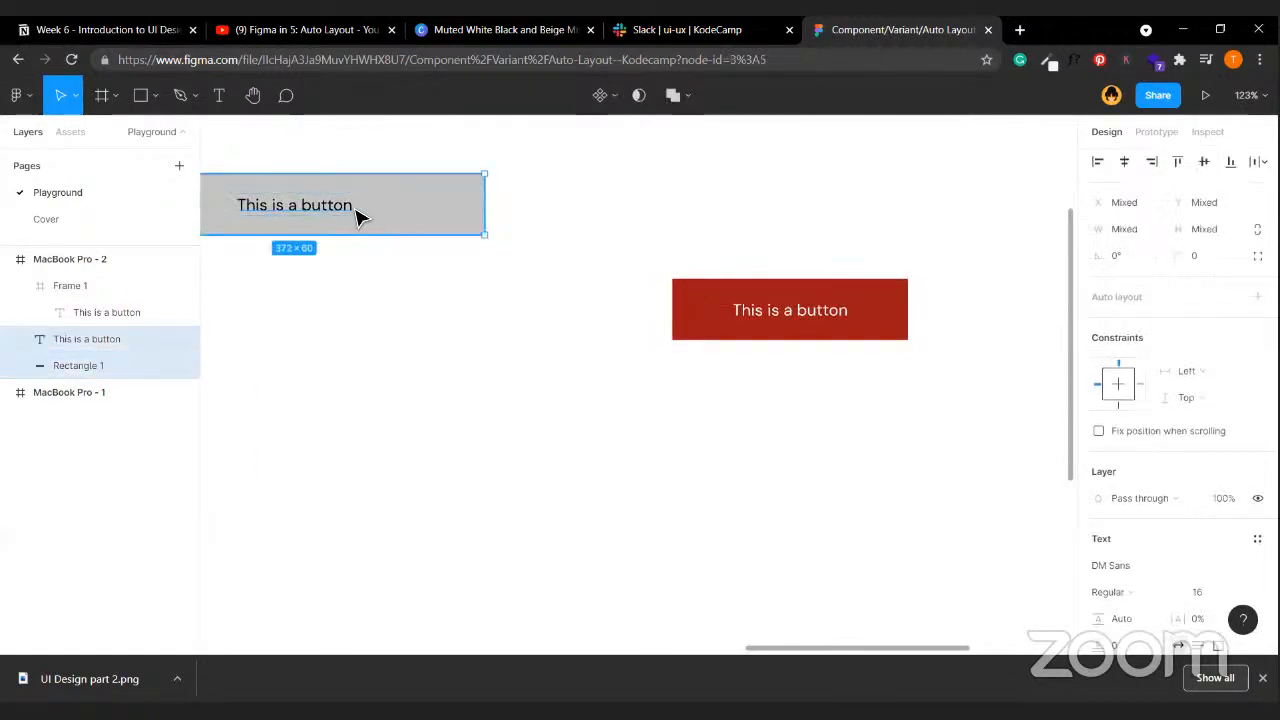
{"action": "left_click_drag", "start_coordinate": [360, 214], "coordinate": [524, 325]}
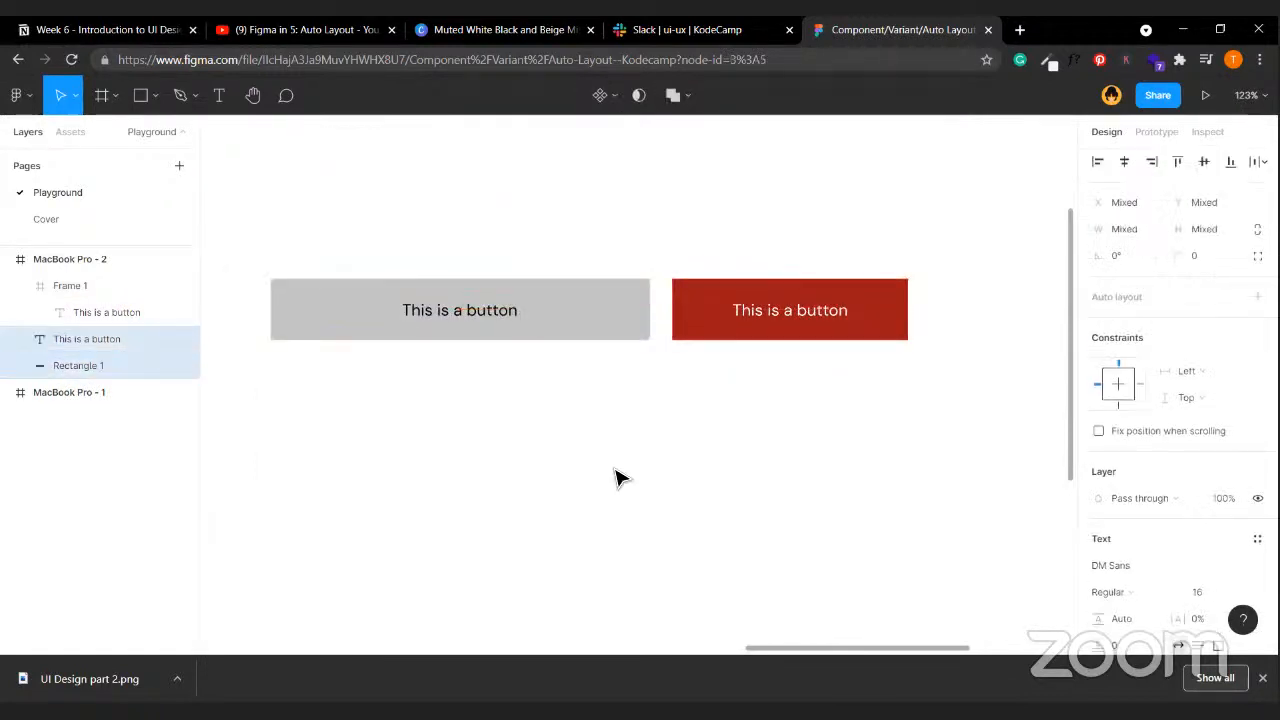
{"action": "left_click", "coordinate": [617, 477]}
- Examine the grey button's text and rectangle as separate layers by selecting each one
{"action": "left_click", "coordinate": [491, 325]}
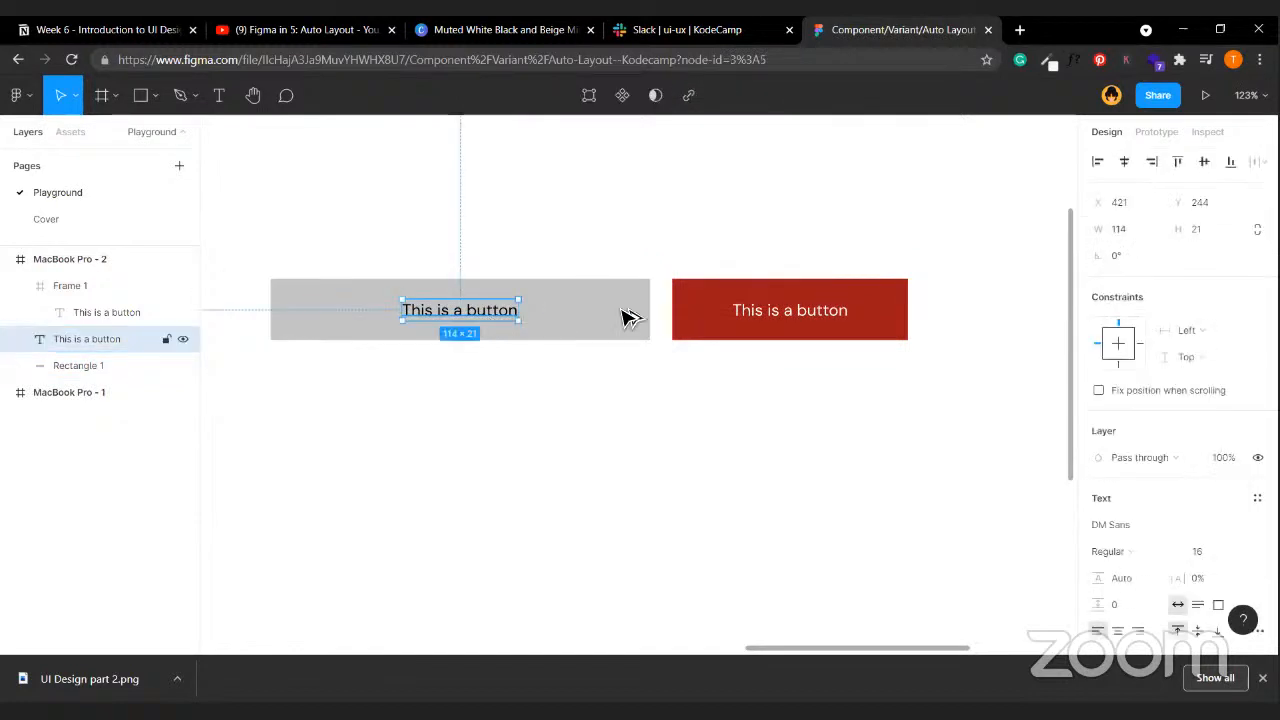
{"action": "key", "text": "alt"}
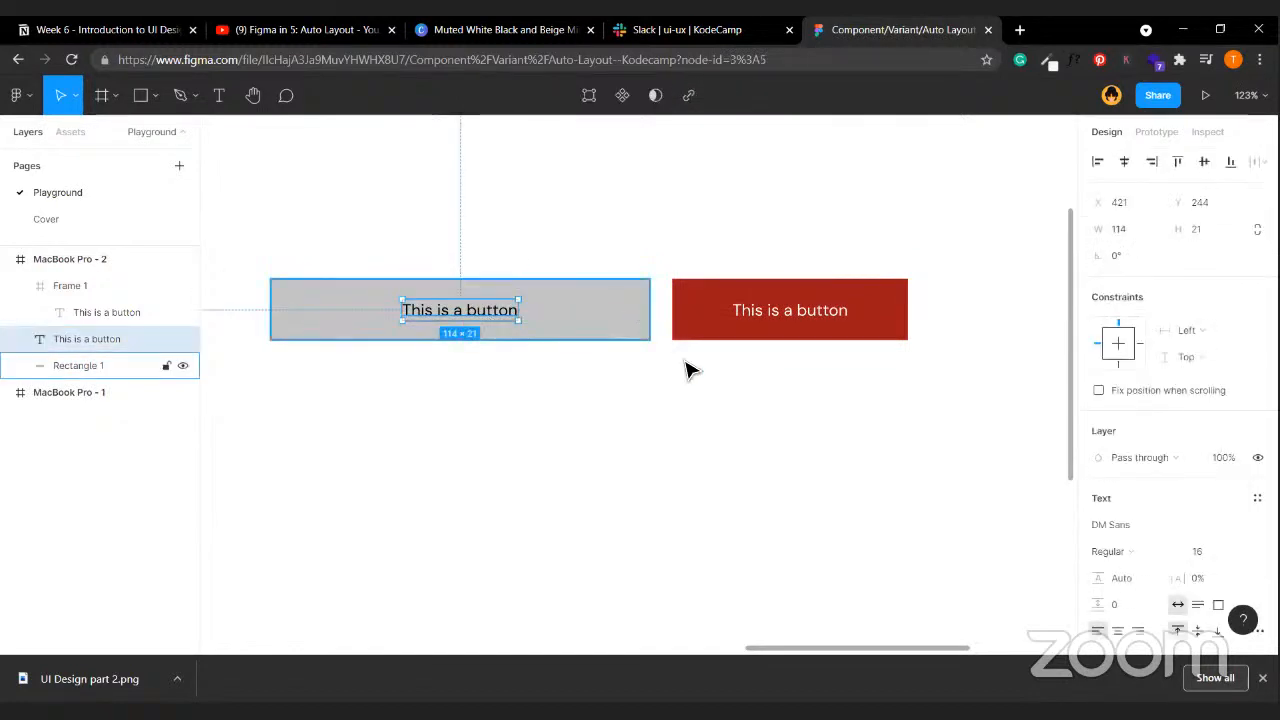
{"action": "left_click", "coordinate": [551, 371]}
{"action": "left_click", "coordinate": [478, 325]}
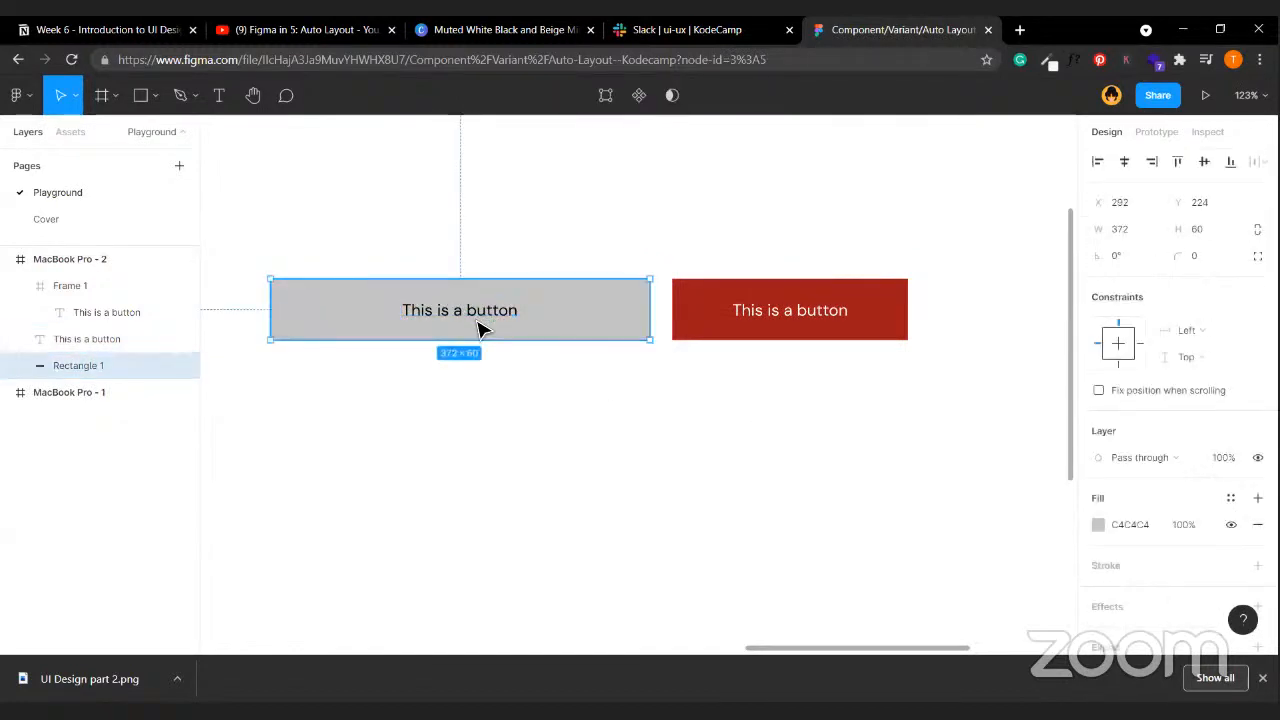
{"action": "left_click", "coordinate": [480, 329], "text": "shift"}
{"action": "left_click", "coordinate": [668, 466]}
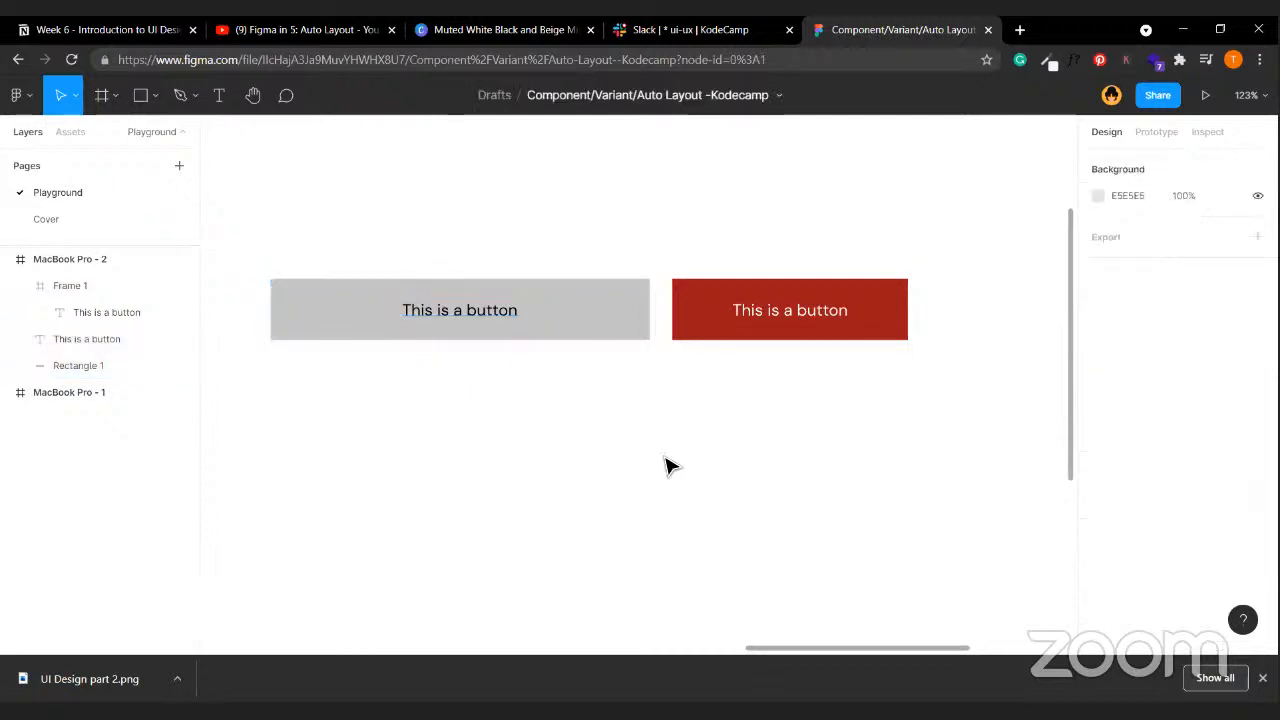
- Duplicate the "This is a button" text below the grey rectangle and add auto layout to the copy
{"action": "left_click", "coordinate": [481, 327]}
{"action": "left_click_drag", "start_coordinate": [480, 322], "coordinate": [497, 395]}
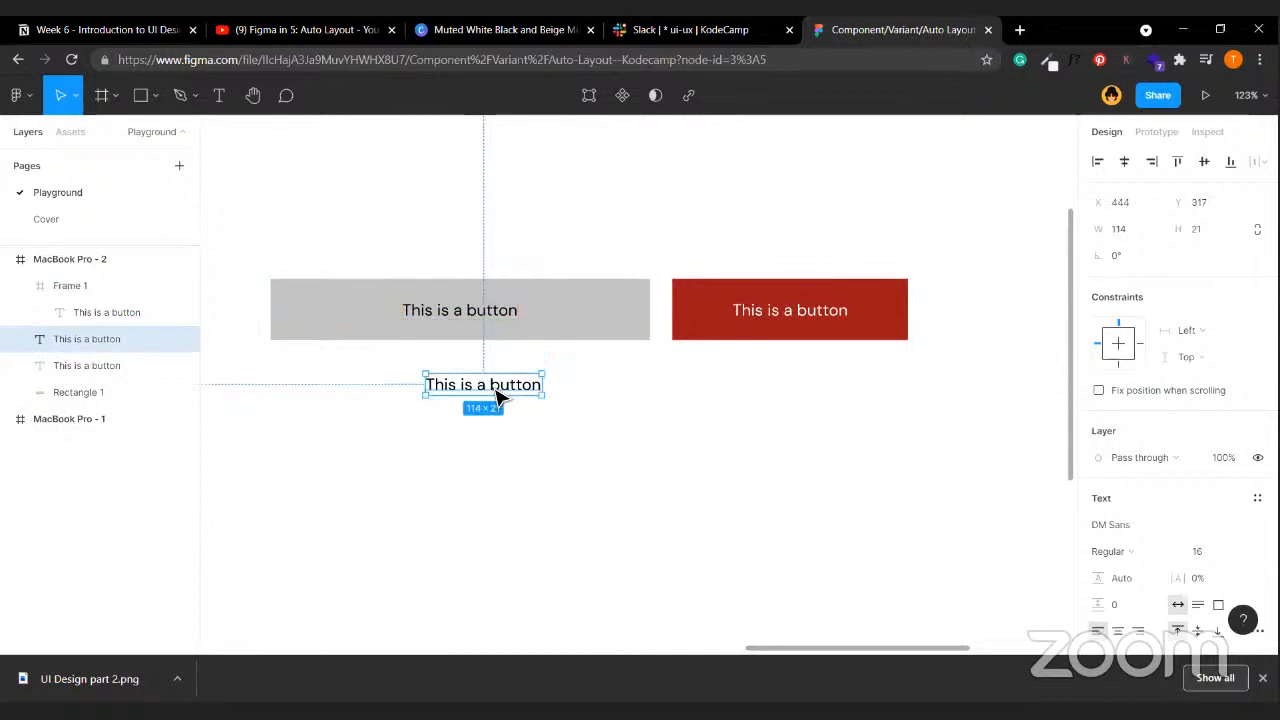
{"action": "right_click", "coordinate": [497, 395]}
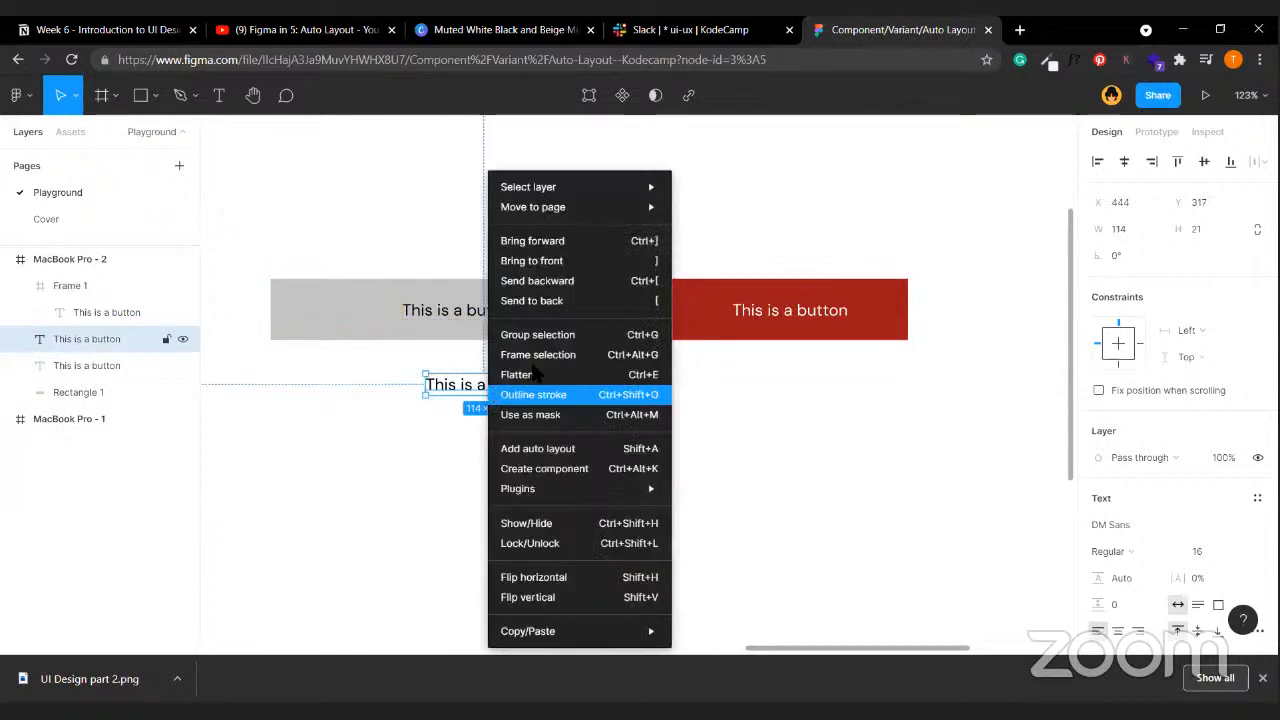
{"action": "left_click", "coordinate": [610, 459]}
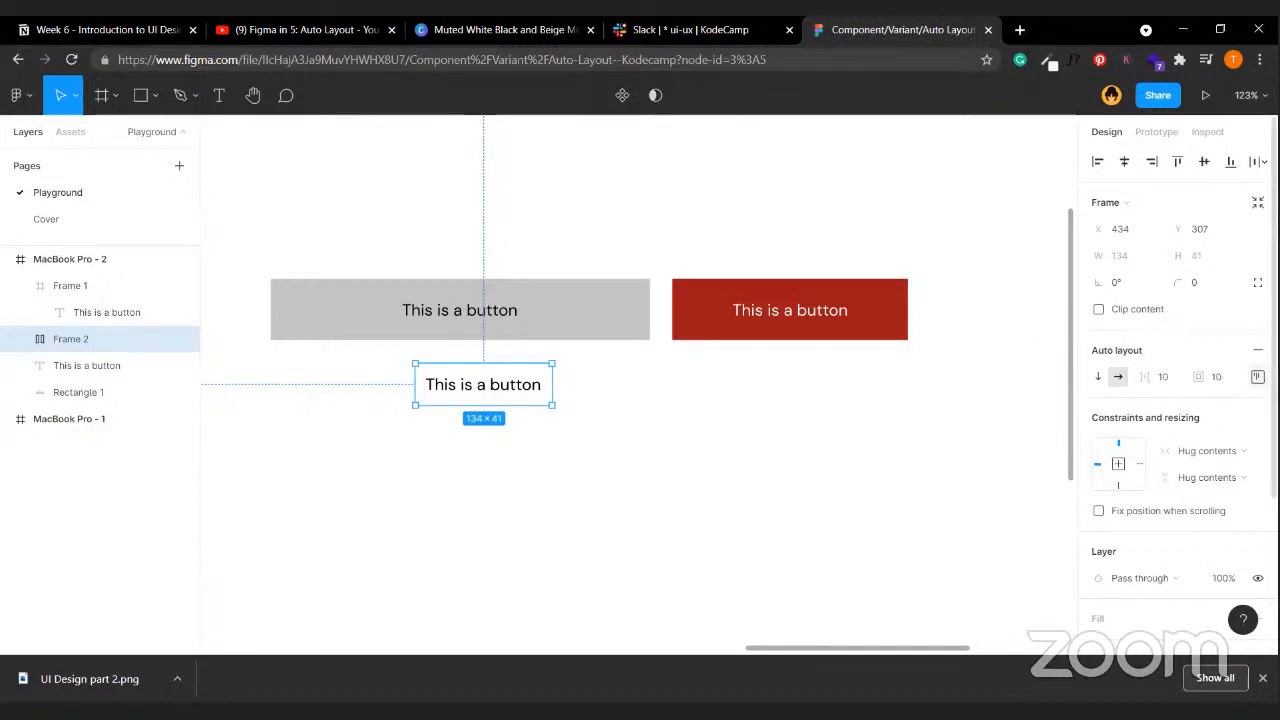
- Set the auto layout frame's padding to 20 at the top and bottom and 25 at the left and right
{"action": "left_click", "coordinate": [1257, 376]}
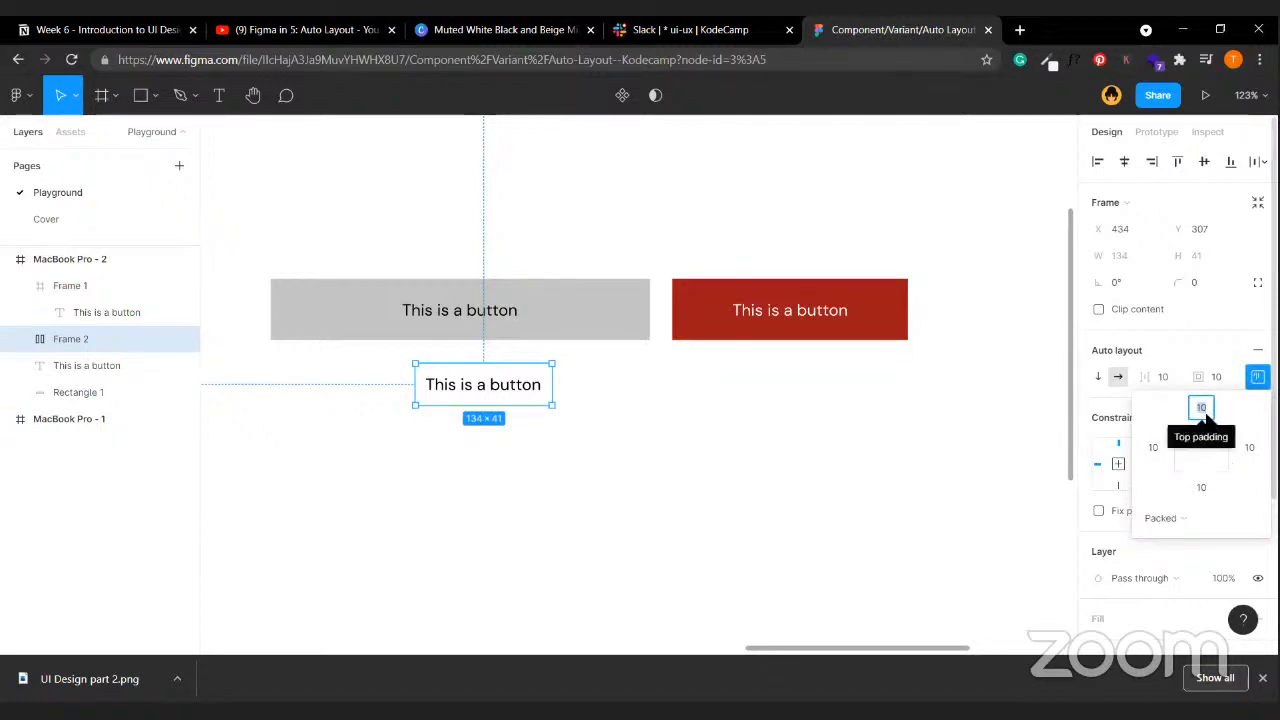
{"action": "type", "text": "20"}
{"action": "left_click", "coordinate": [1207, 489]}
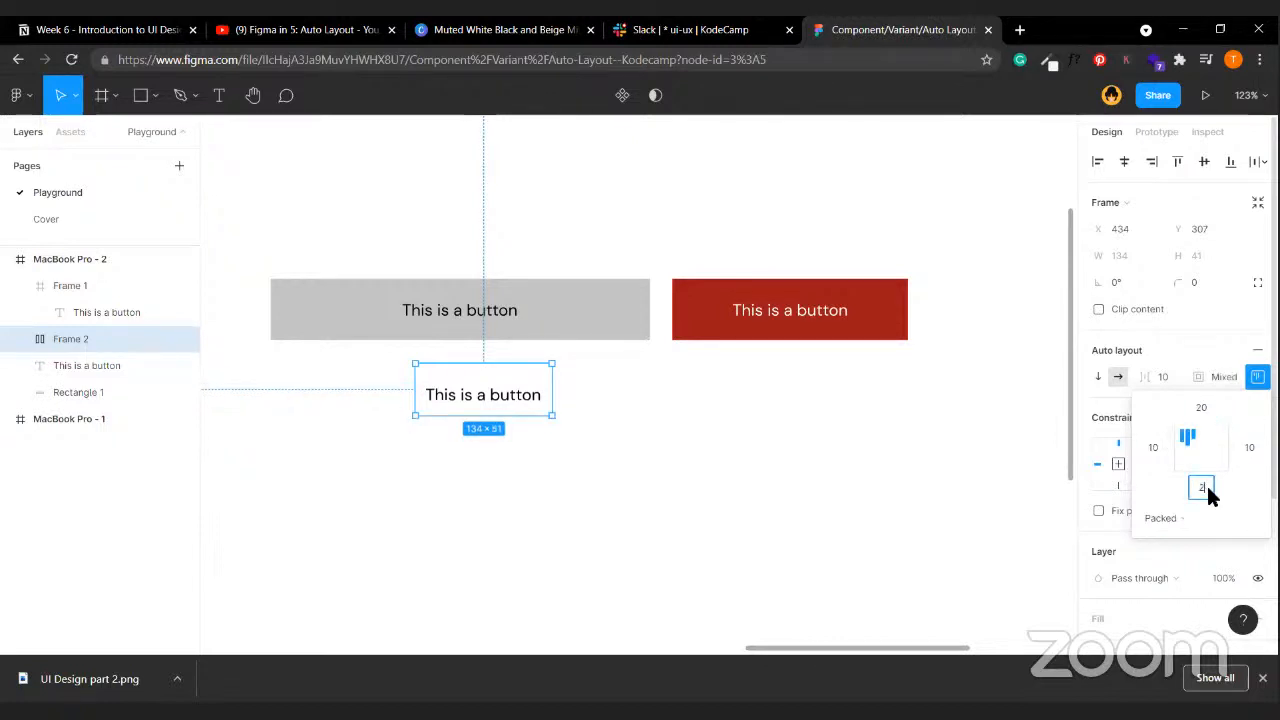
{"action": "left_click", "coordinate": [1152, 447]}
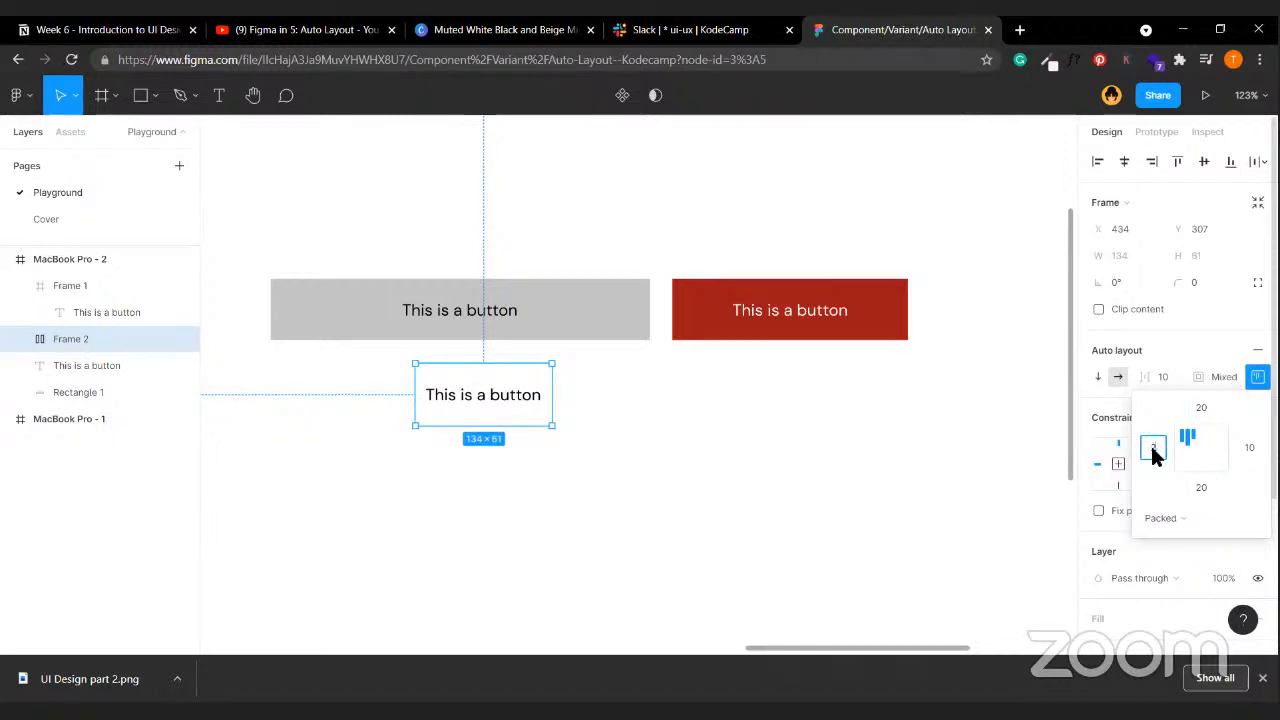
{"action": "type", "text": "25"}
{"action": "left_click", "coordinate": [1249, 449]}
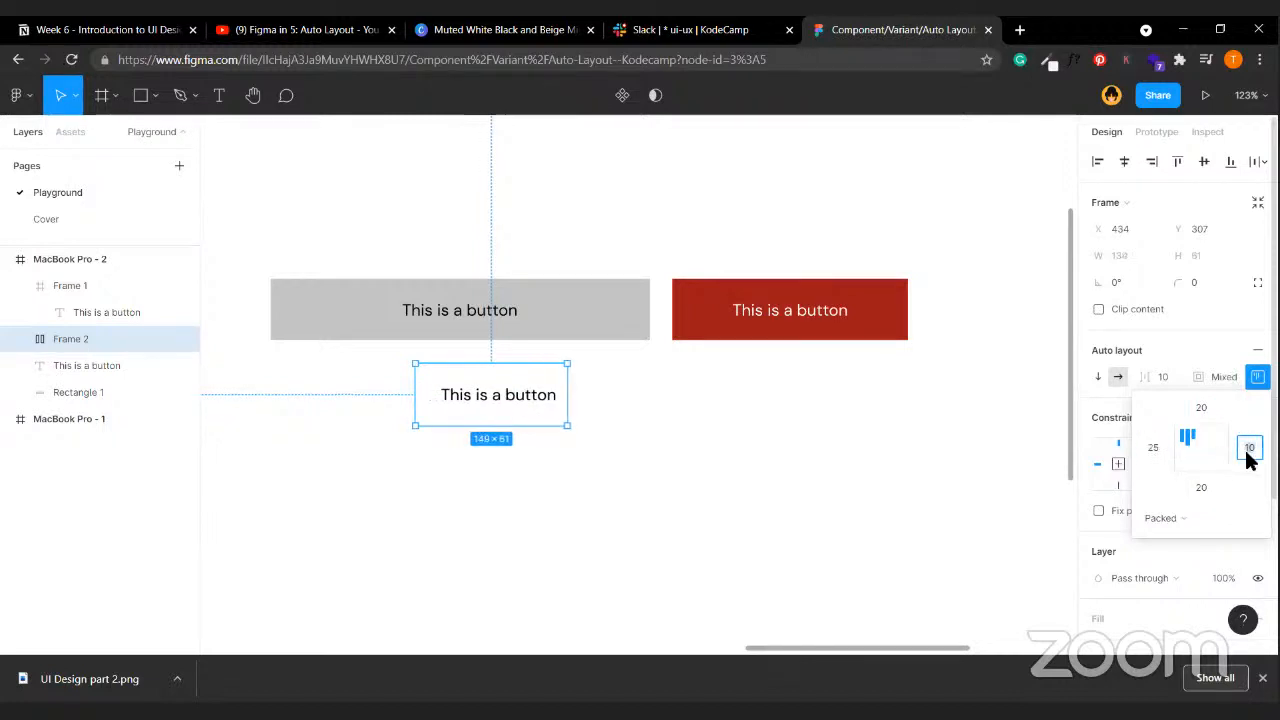
{"action": "key", "text": "Return"}
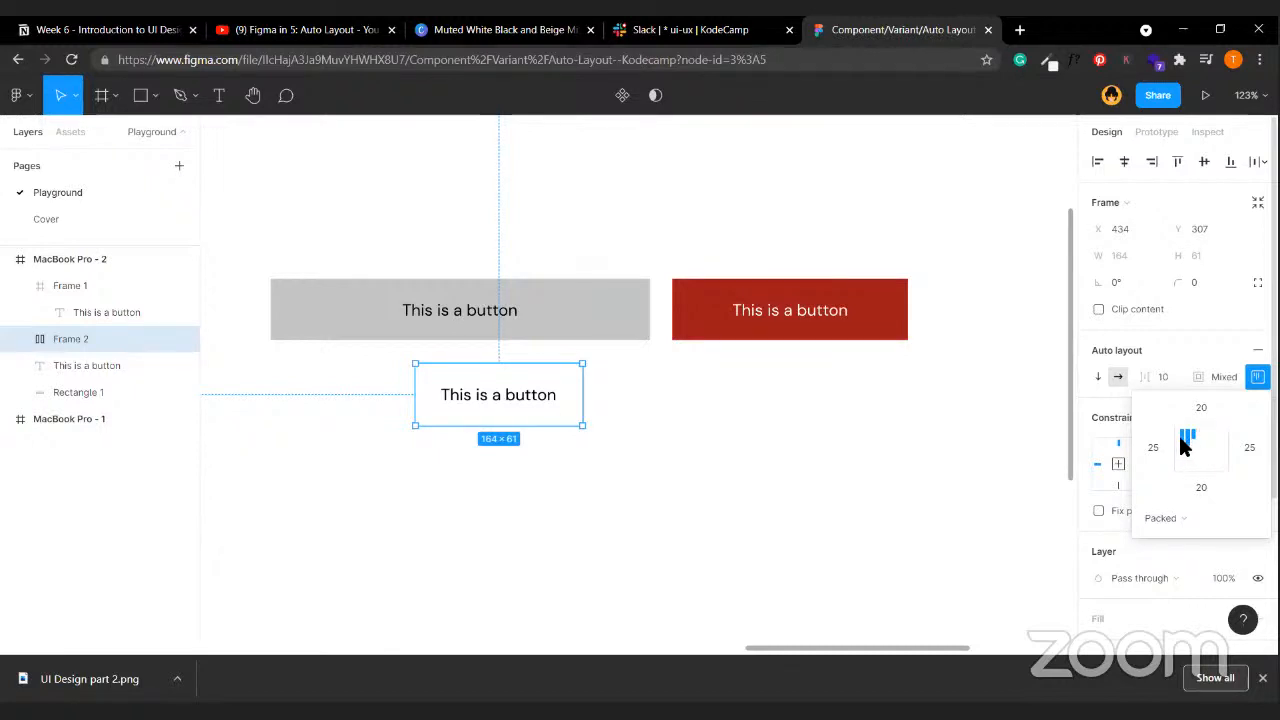
{"action": "left_click", "coordinate": [1170, 540]}
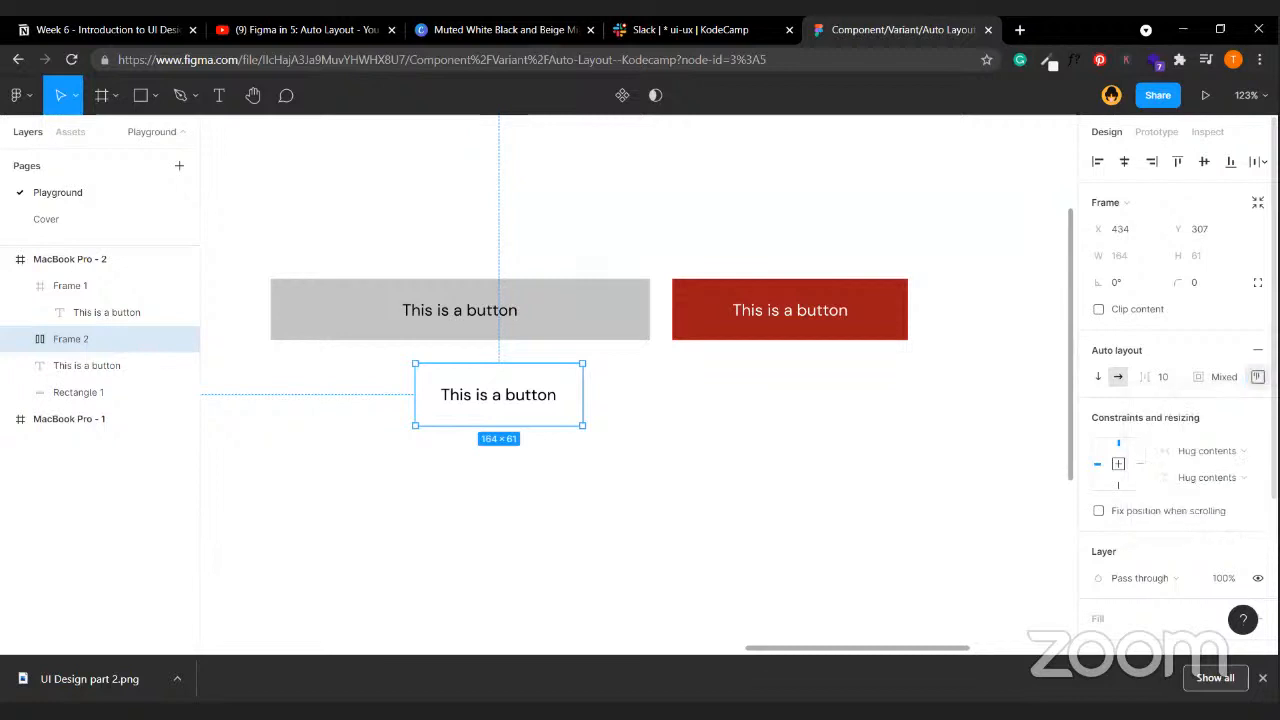
- Add a fill to the auto layout frame and colour it with the document's dark red 9D1818
{"action": "scroll", "coordinate": [1170, 540], "scroll_direction": "down", "scroll_amount": 3}
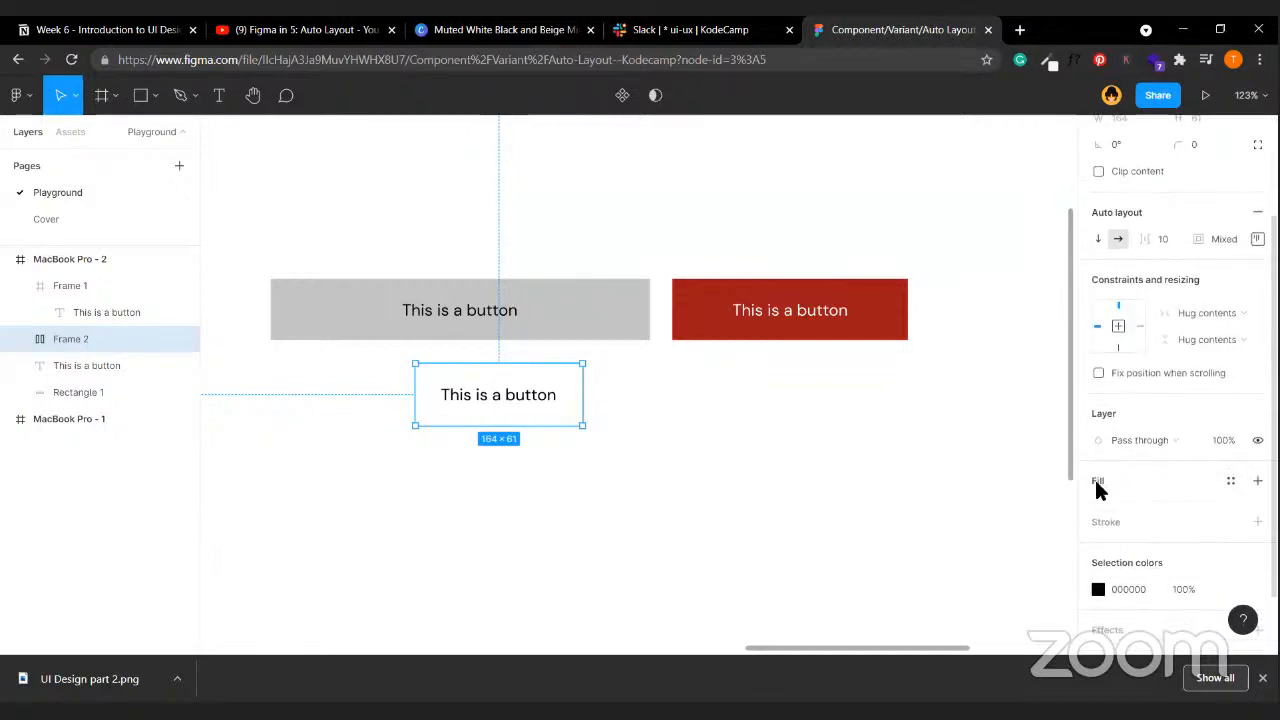
{"action": "left_click", "coordinate": [1098, 484]}
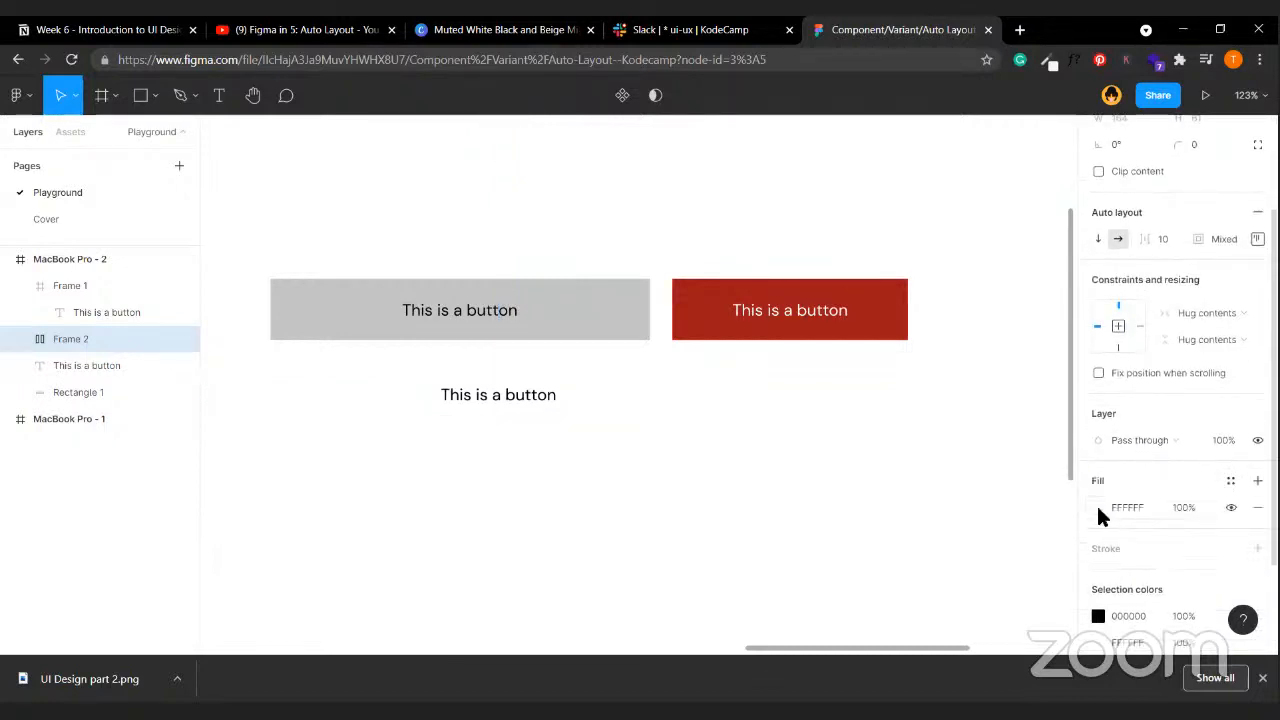
{"action": "left_click", "coordinate": [1098, 508]}
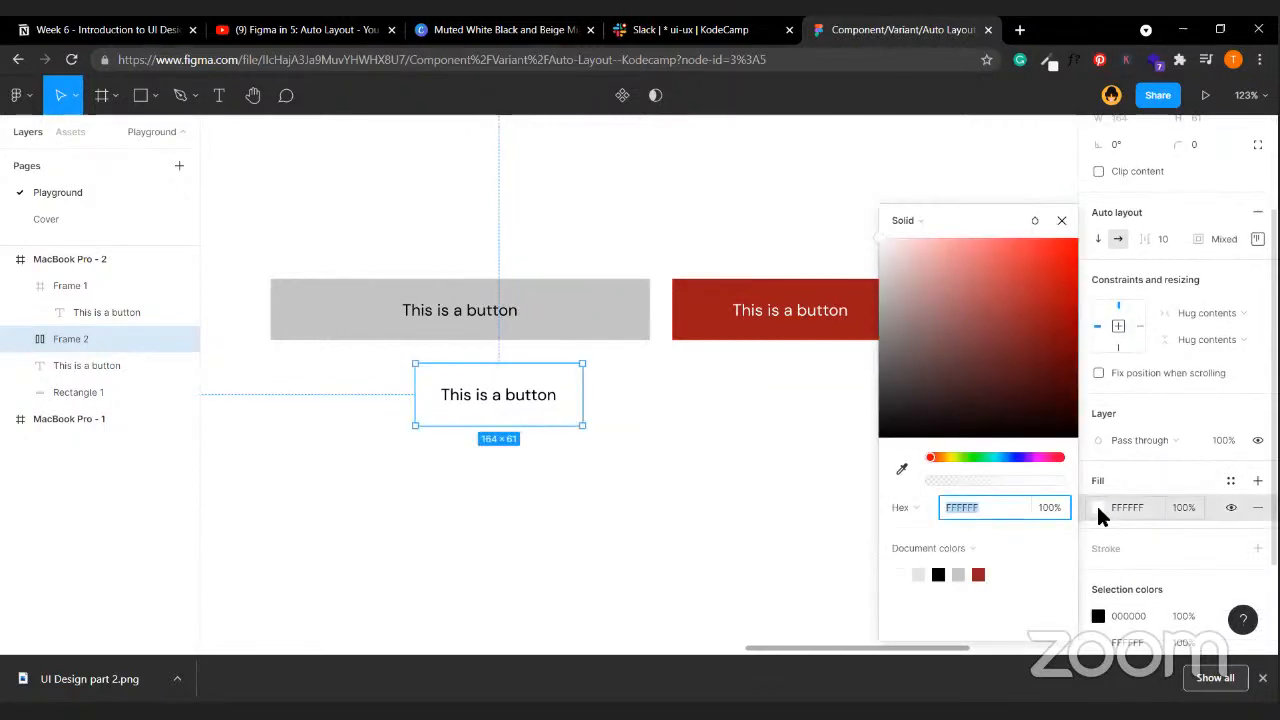
{"action": "left_click", "coordinate": [979, 574]}
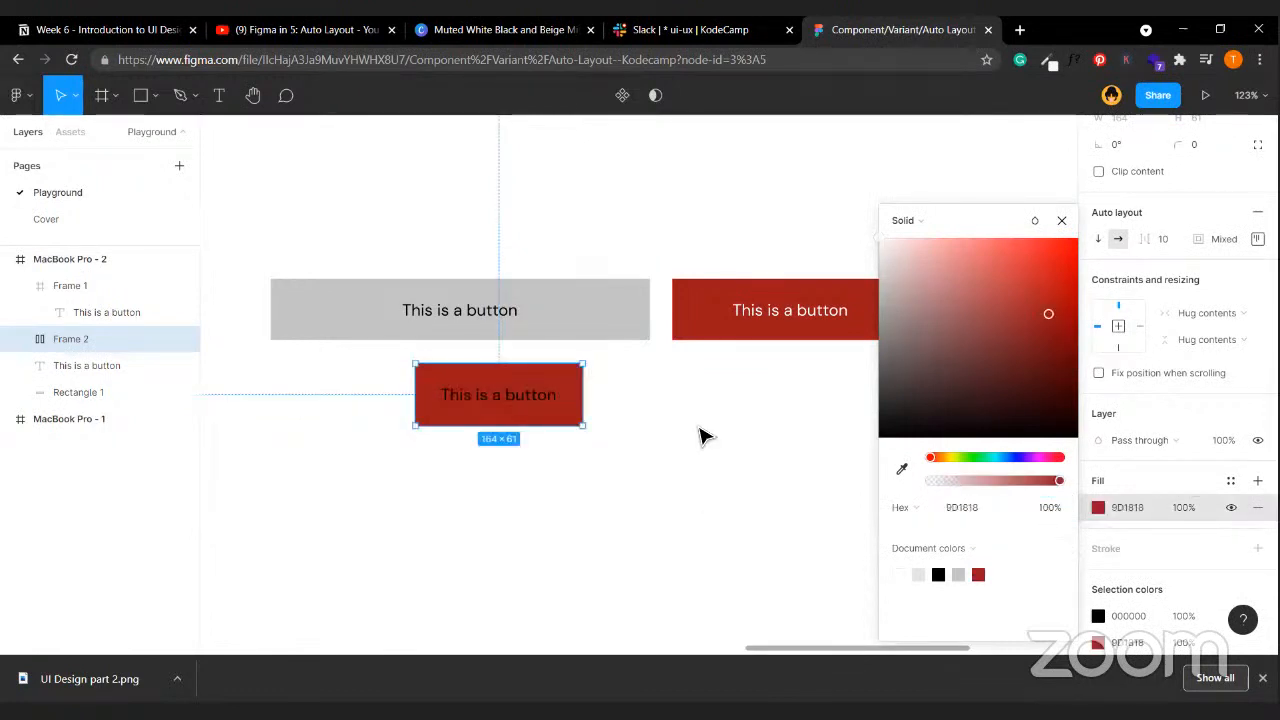
{"action": "left_click", "coordinate": [546, 408]}
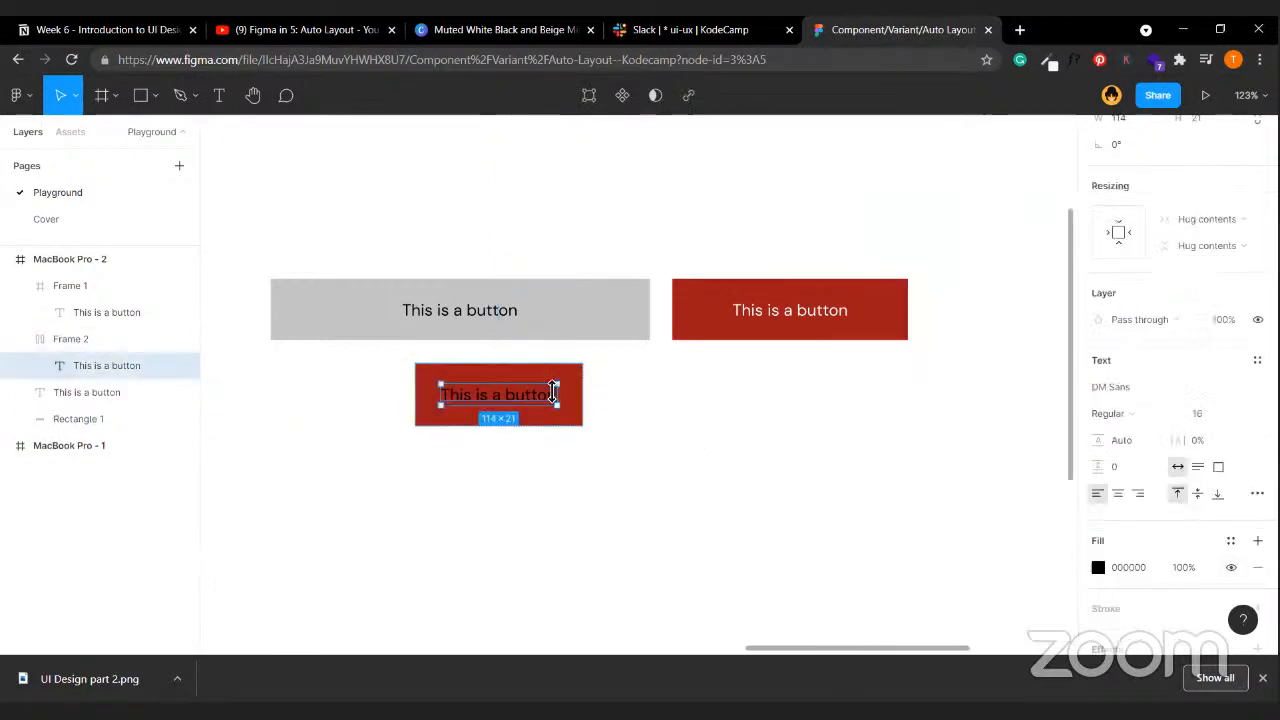
{"action": "left_click", "coordinate": [683, 422]}
- Set the auto layout button's corner radius to 10
{"action": "left_click", "coordinate": [523, 417]}
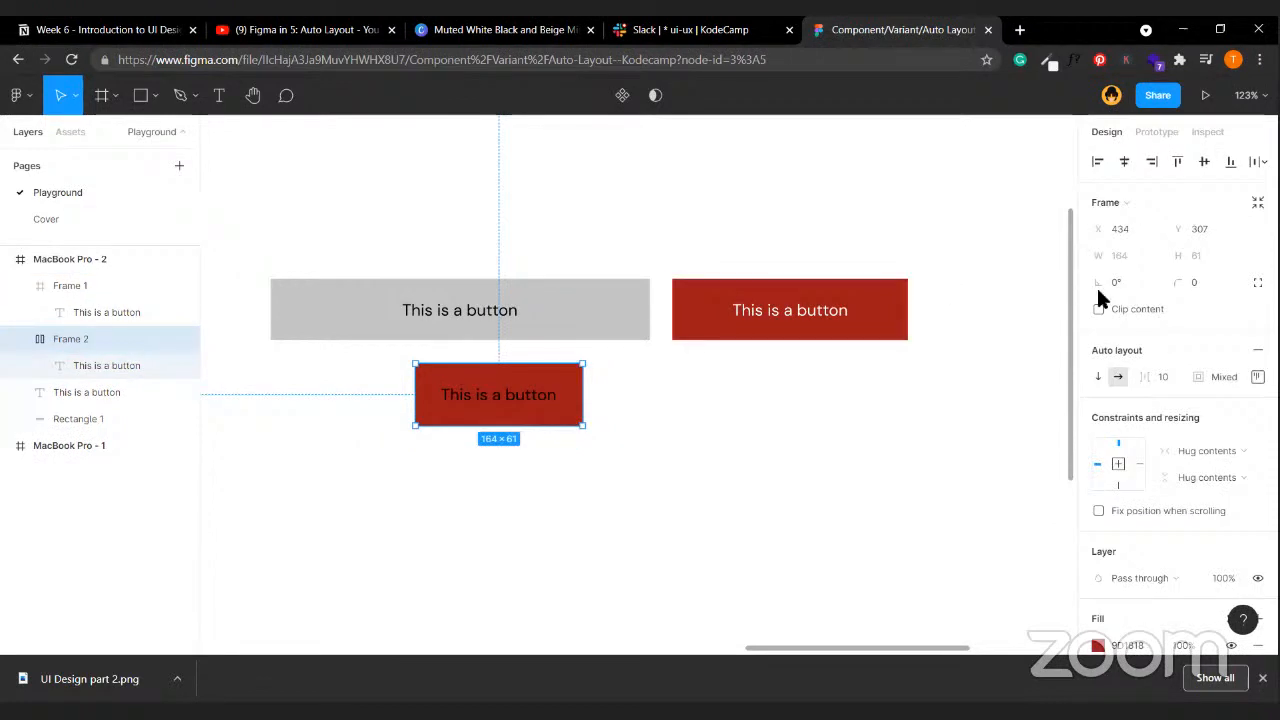
{"action": "left_click", "coordinate": [1218, 292]}
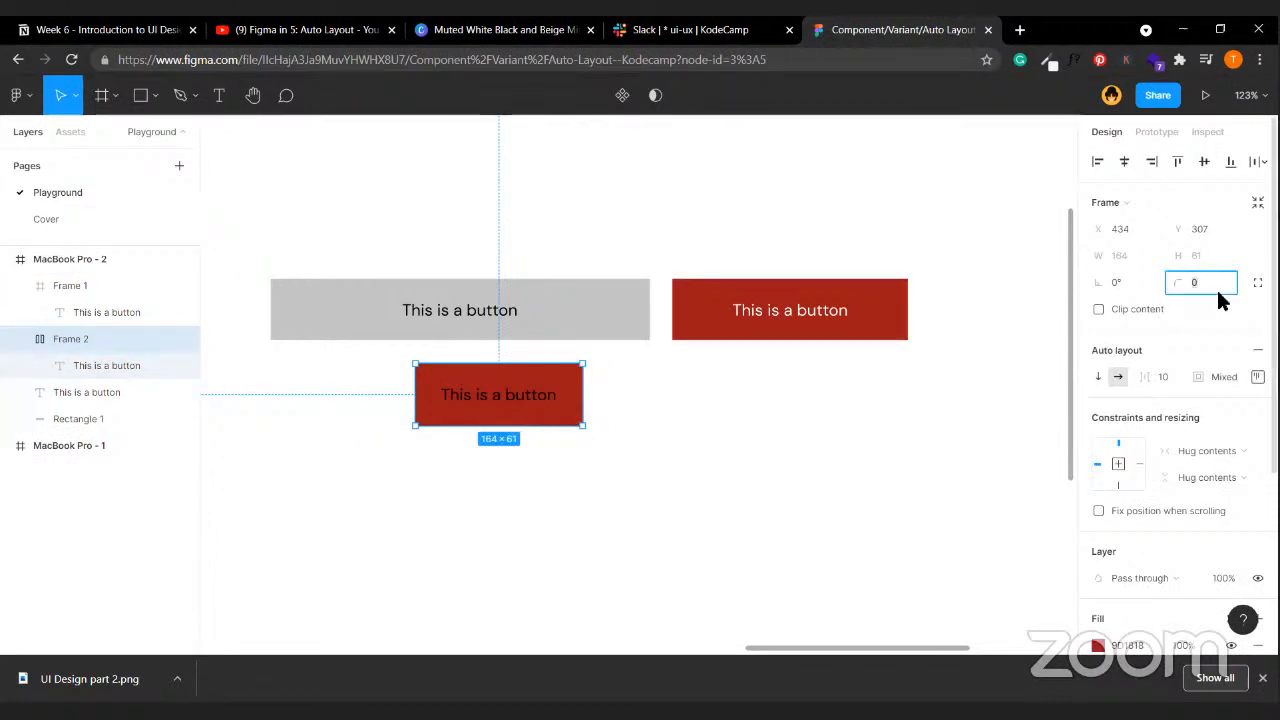
{"action": "type", "text": "10"}
{"action": "key", "text": "Return"}
{"action": "left_click", "coordinate": [628, 422]}
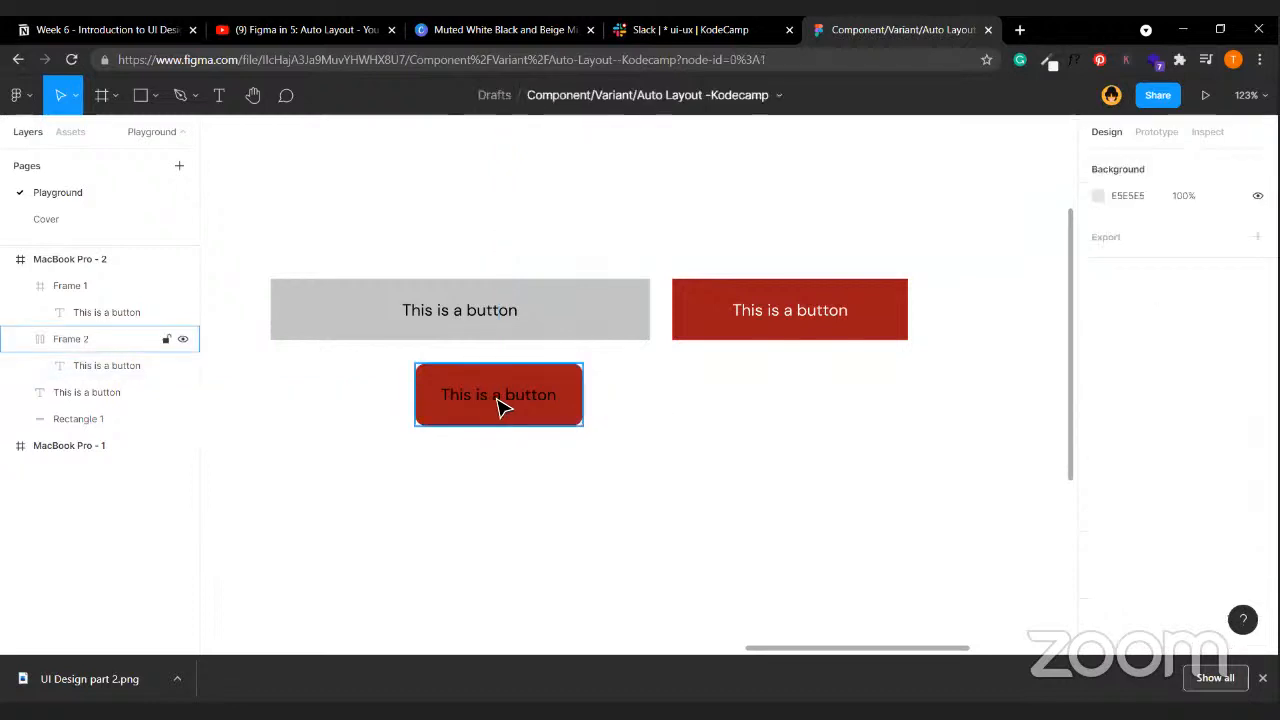
- Change the text colour of the rounded auto layout button to white FFFFFF
{"action": "double_click", "coordinate": [505, 400]}
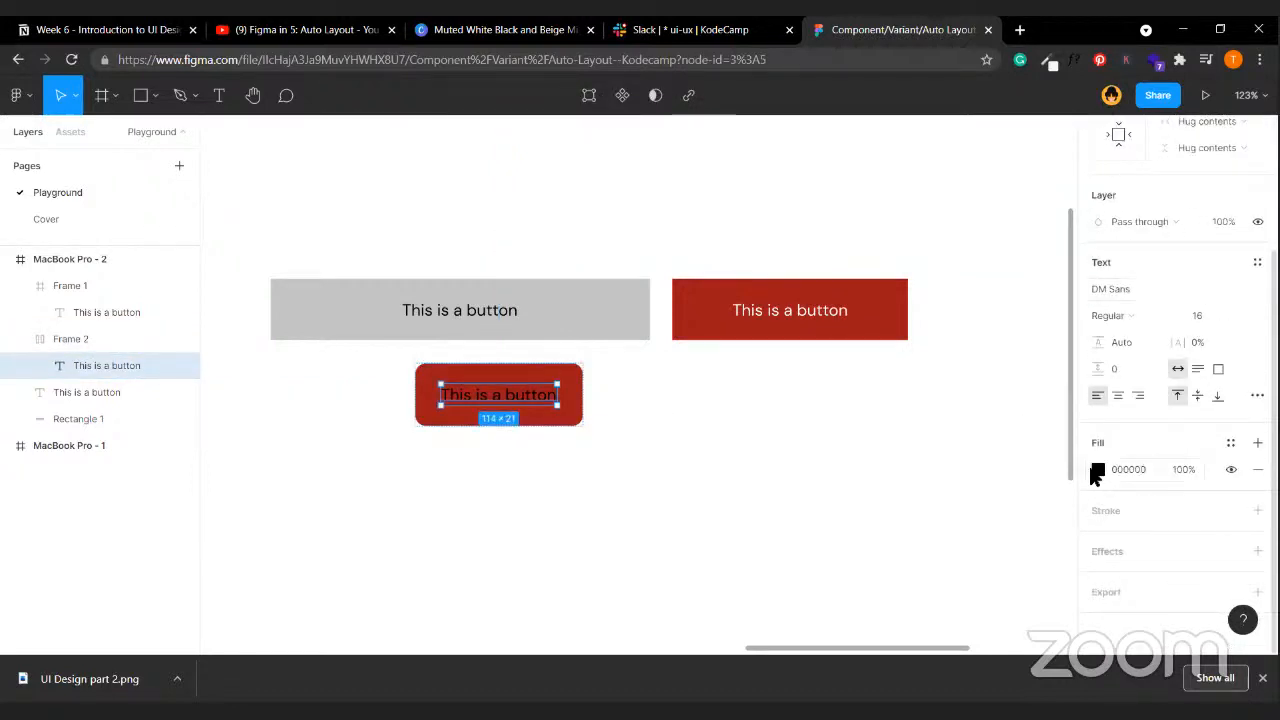
{"action": "left_click", "coordinate": [1097, 469]}
{"action": "left_click", "coordinate": [594, 557]}
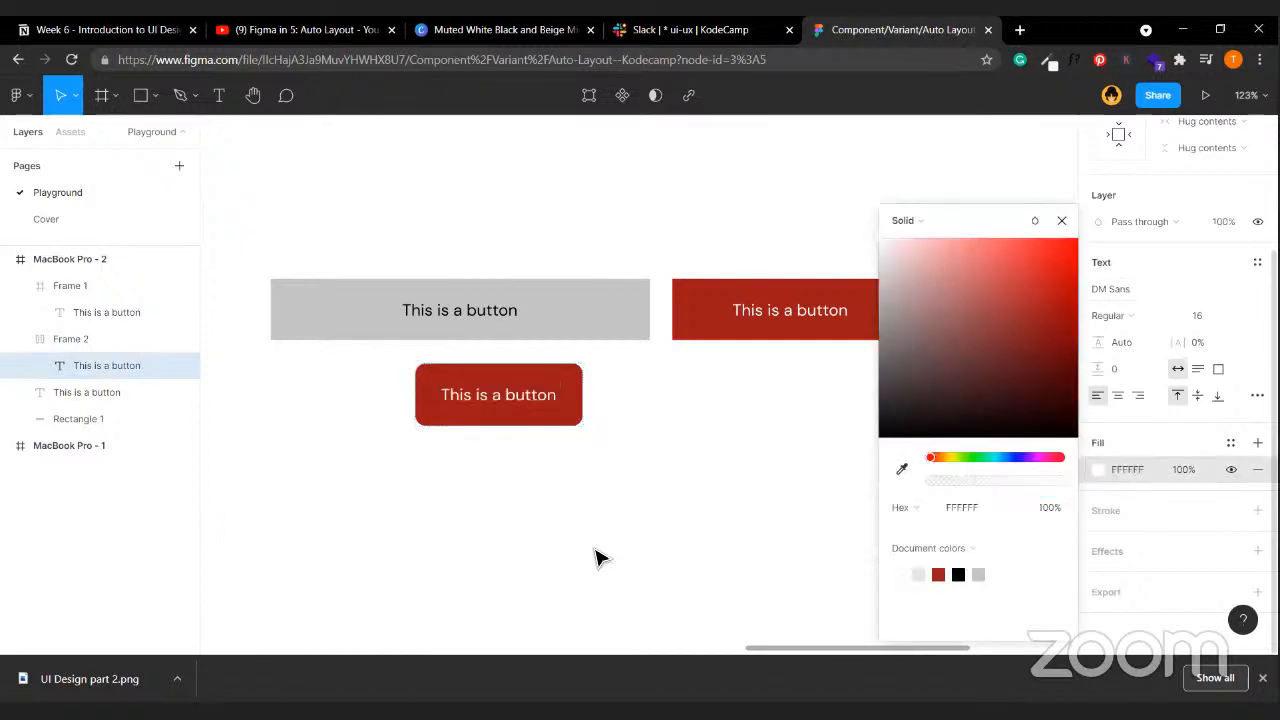
{"action": "left_click", "coordinate": [583, 543]}
- Move the rounded auto layout button under the grey button, aligned with its left edge at X 292, Y 301
{"action": "scroll", "coordinate": [583, 543], "scroll_direction": "left", "scroll_amount": 2}
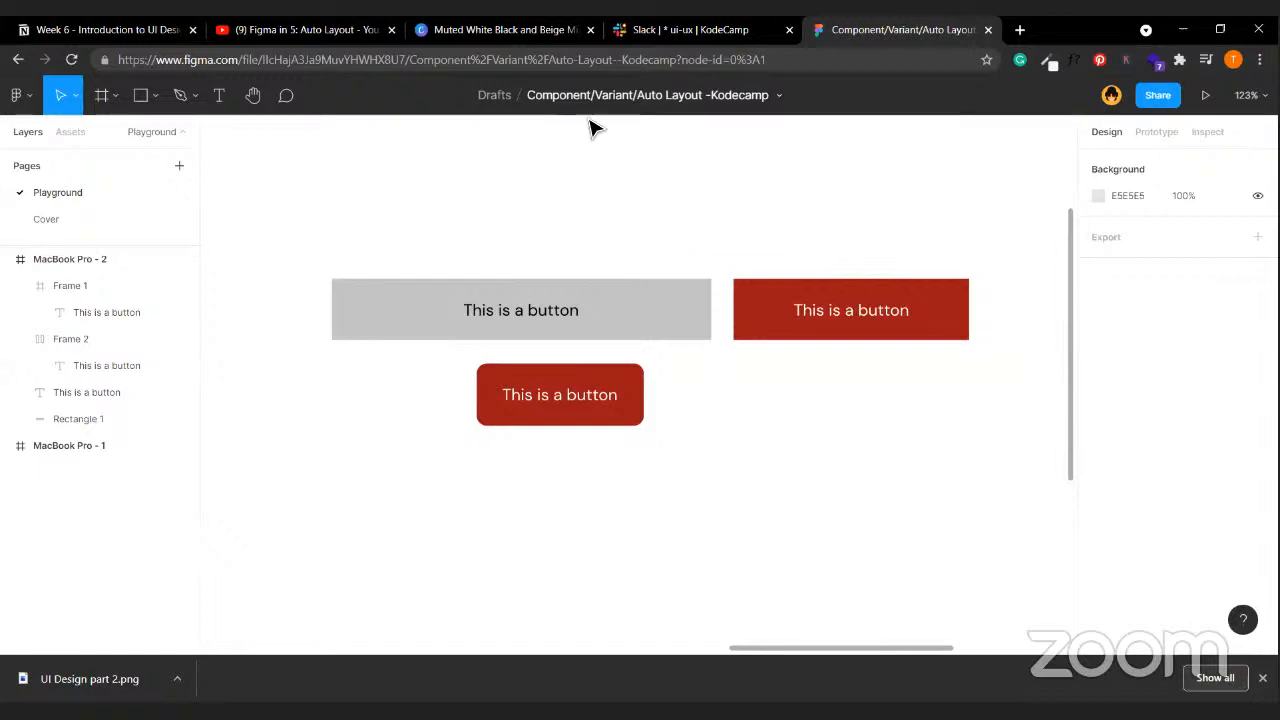
{"action": "left_click", "coordinate": [587, 401]}
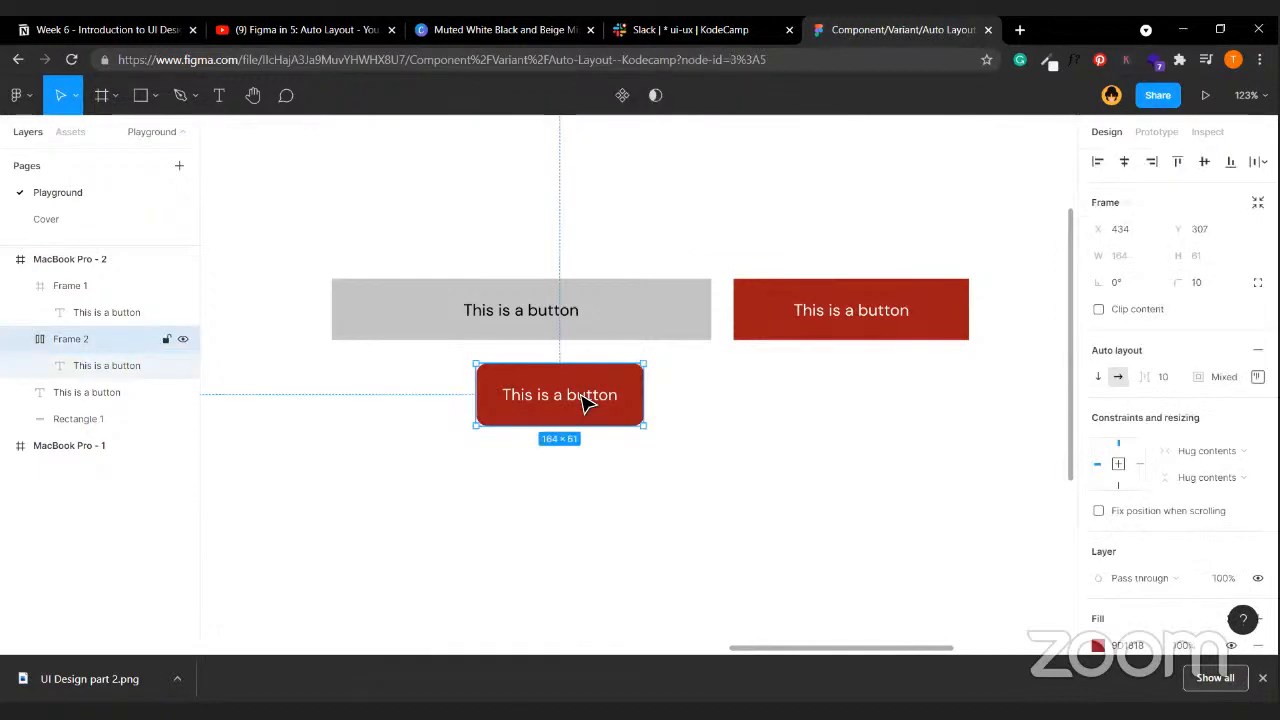
{"action": "left_click_drag", "start_coordinate": [587, 401], "coordinate": [440, 397]}
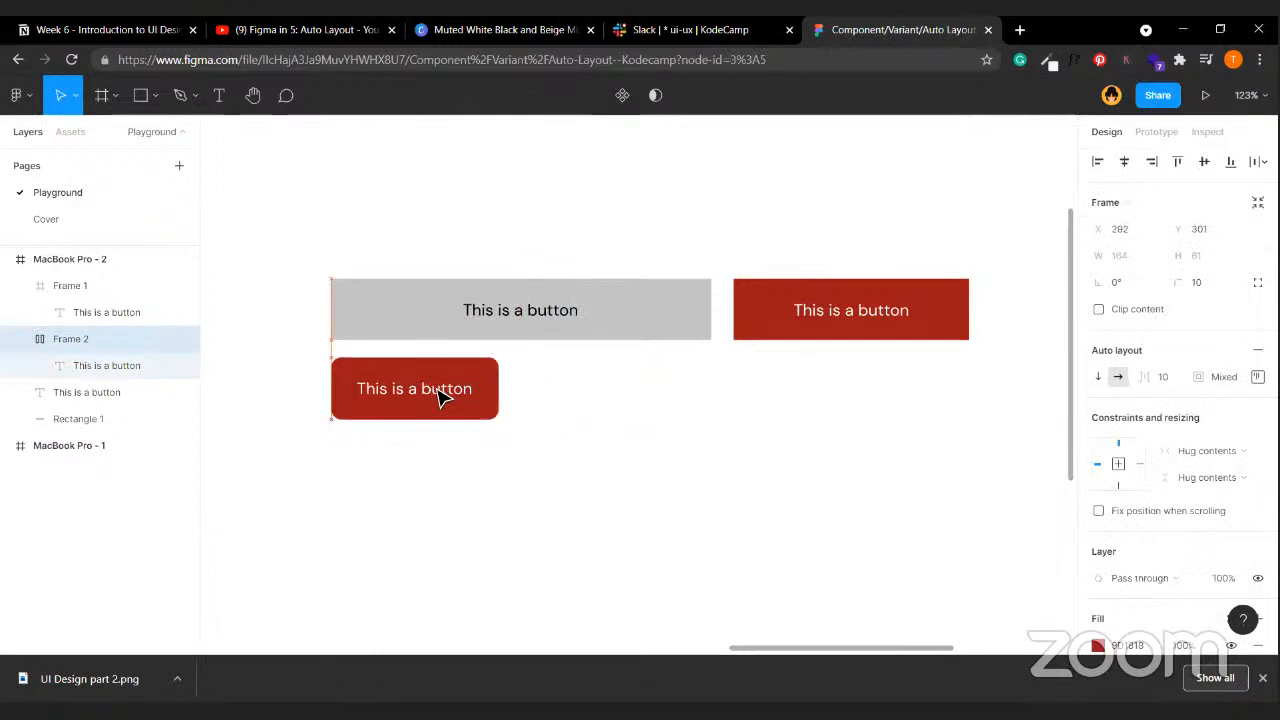
{"action": "left_click", "coordinate": [522, 393]}
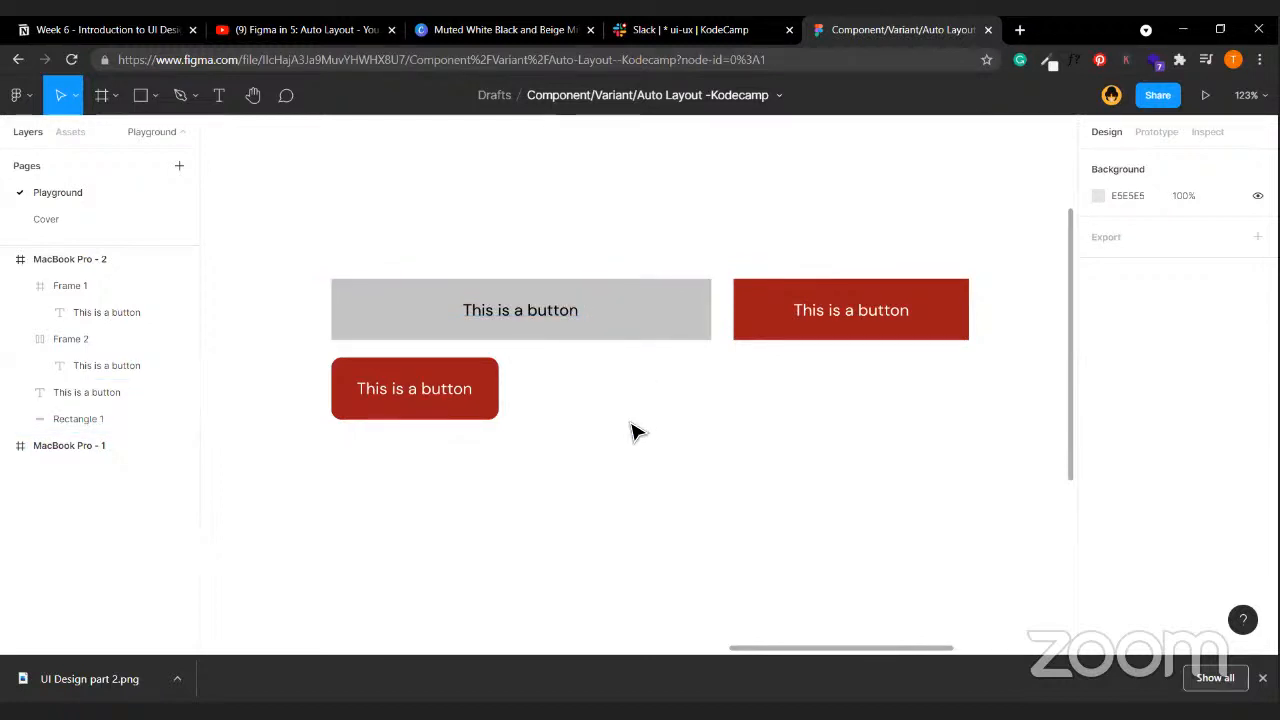
- Compare the layer make-up of the grey rectangle button with that of the square-cornered red frame button
{"action": "left_click", "coordinate": [530, 320]}
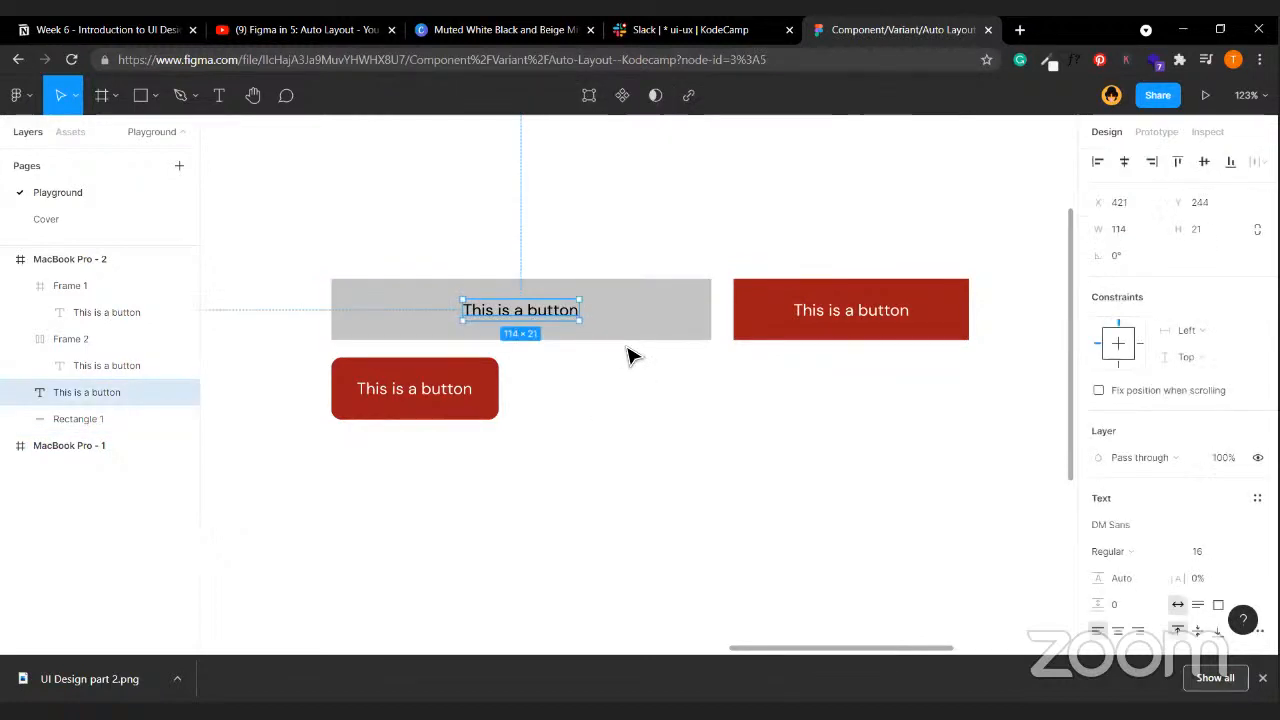
{"action": "left_click", "coordinate": [749, 477]}
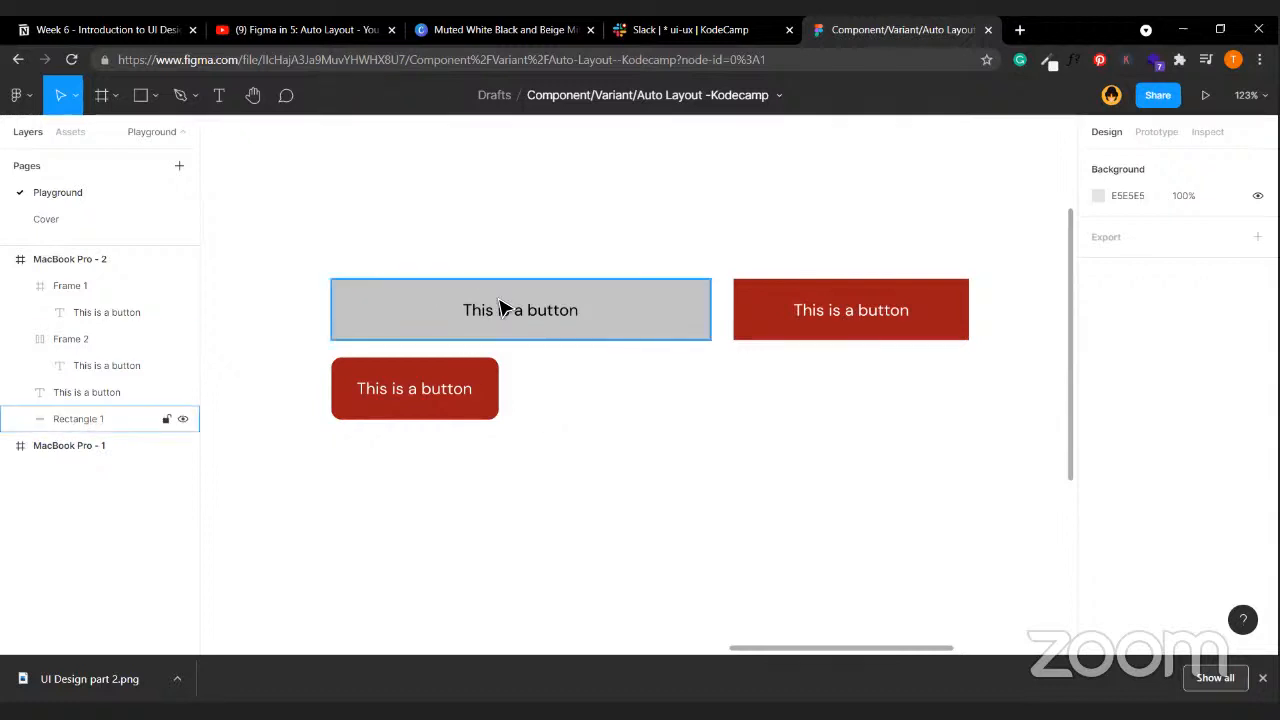
{"action": "left_click", "coordinate": [535, 313]}
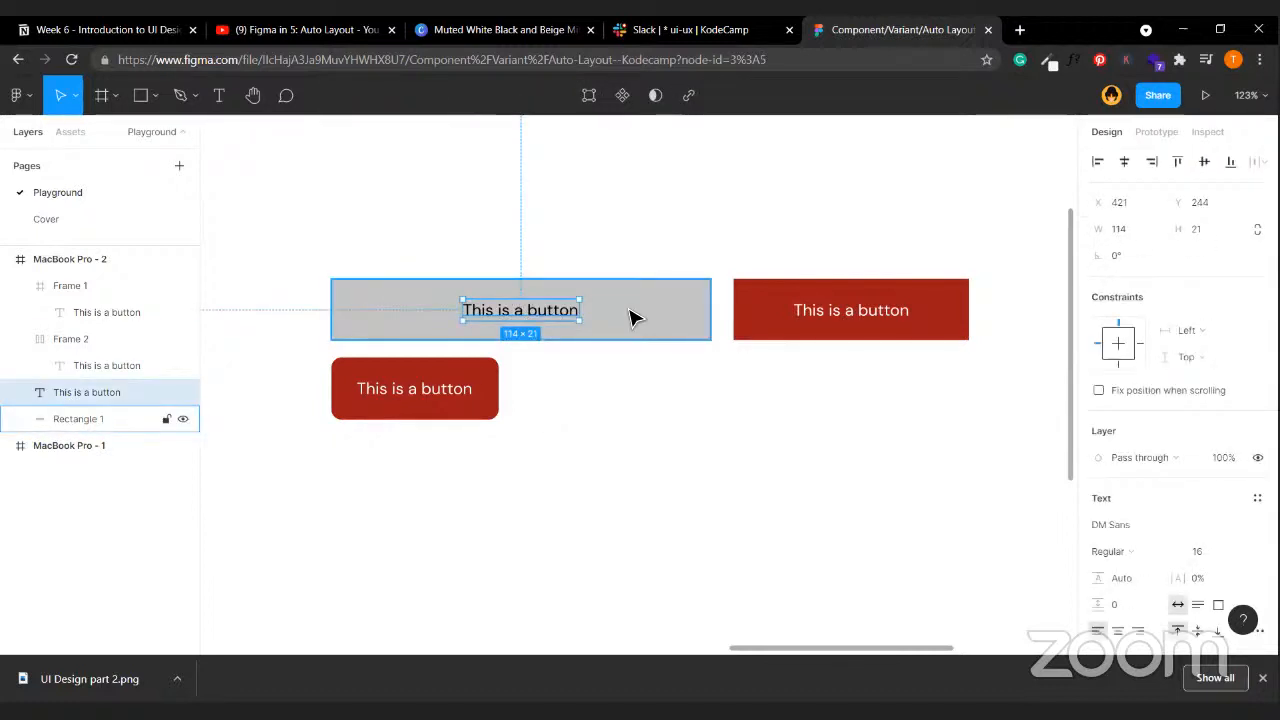
{"action": "left_click", "coordinate": [792, 446]}
{"action": "scroll", "coordinate": [788, 446], "scroll_direction": "right", "scroll_amount": 2}
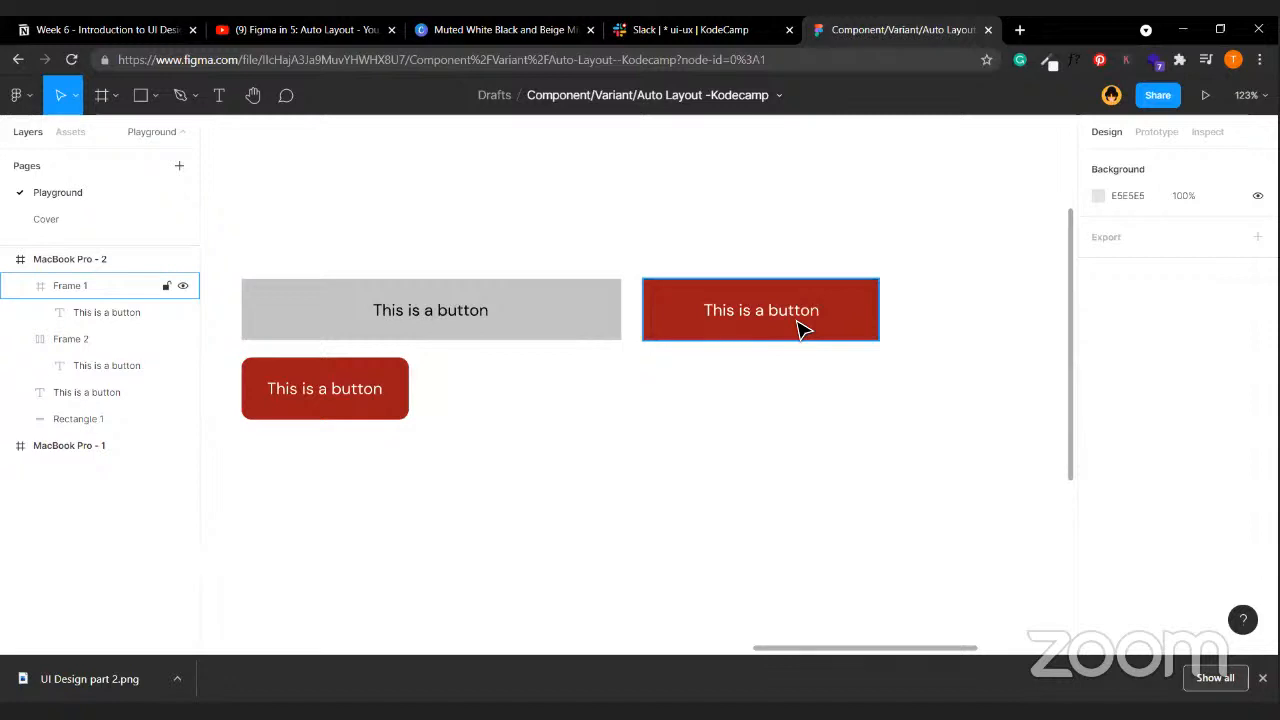
{"action": "left_click", "coordinate": [800, 330]}
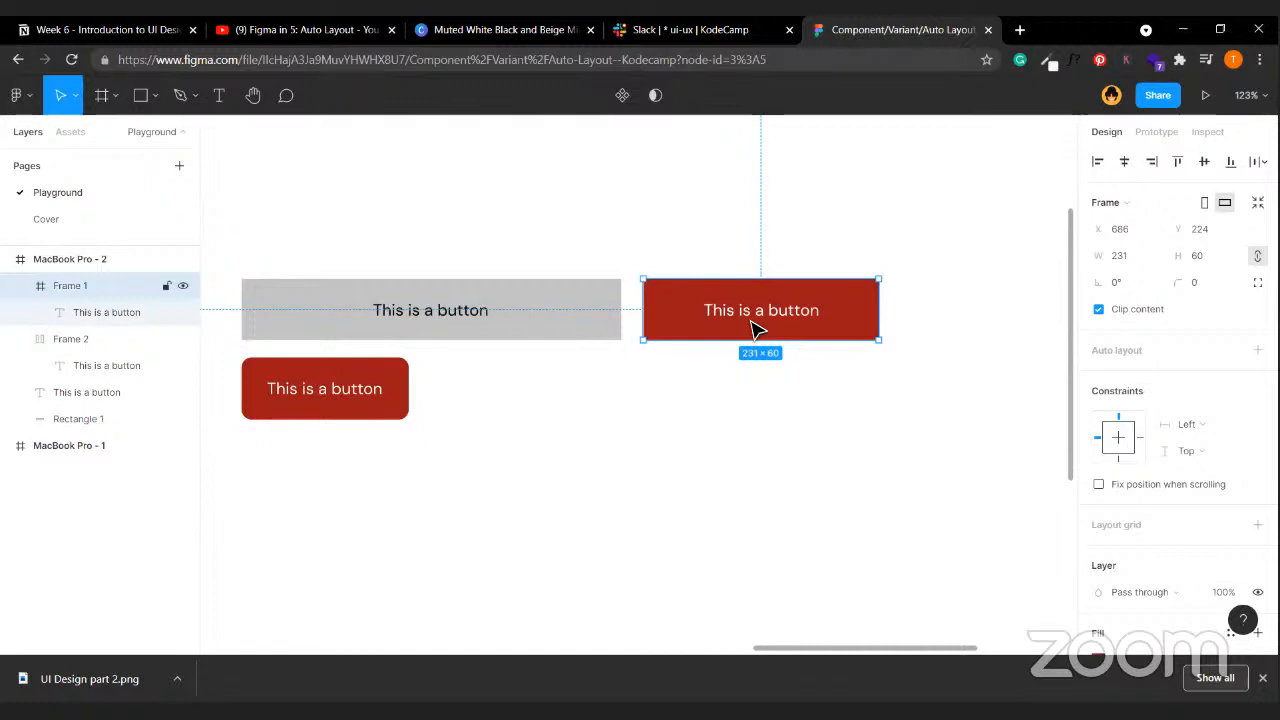
{"action": "scroll", "coordinate": [754, 330], "scroll_direction": "left", "scroll_amount": 3}
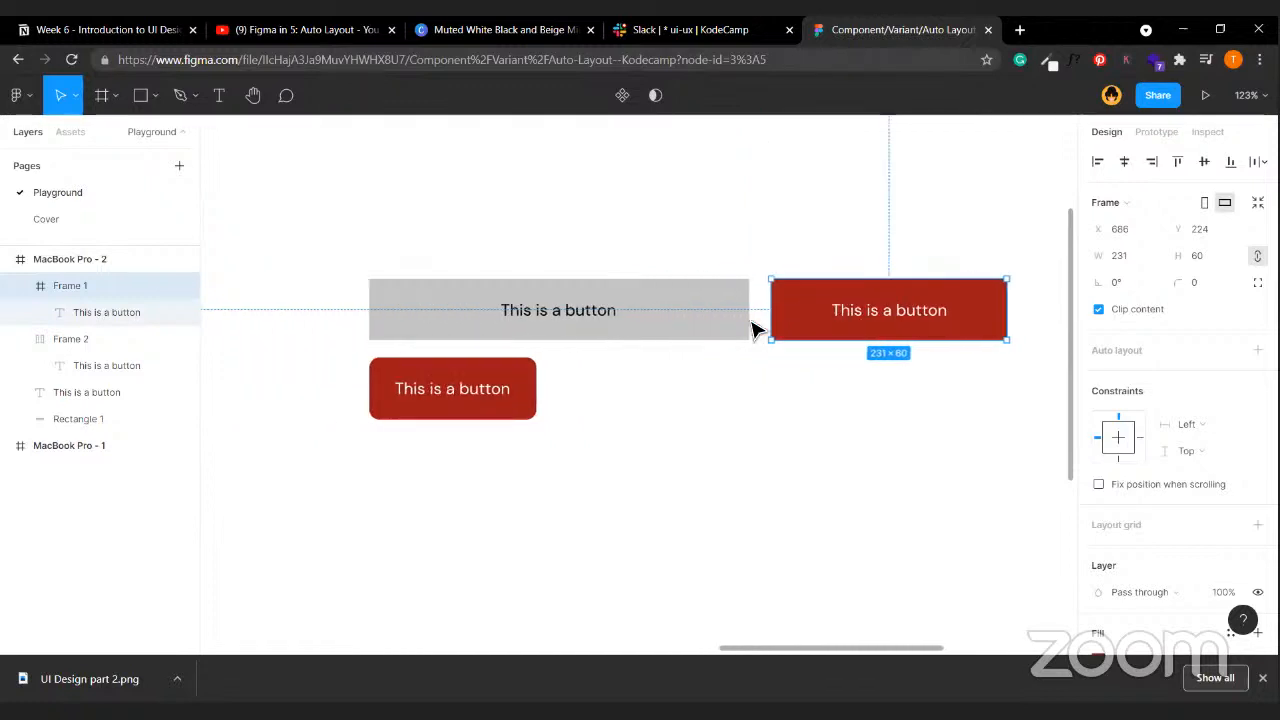
{"action": "left_click", "coordinate": [706, 446]}
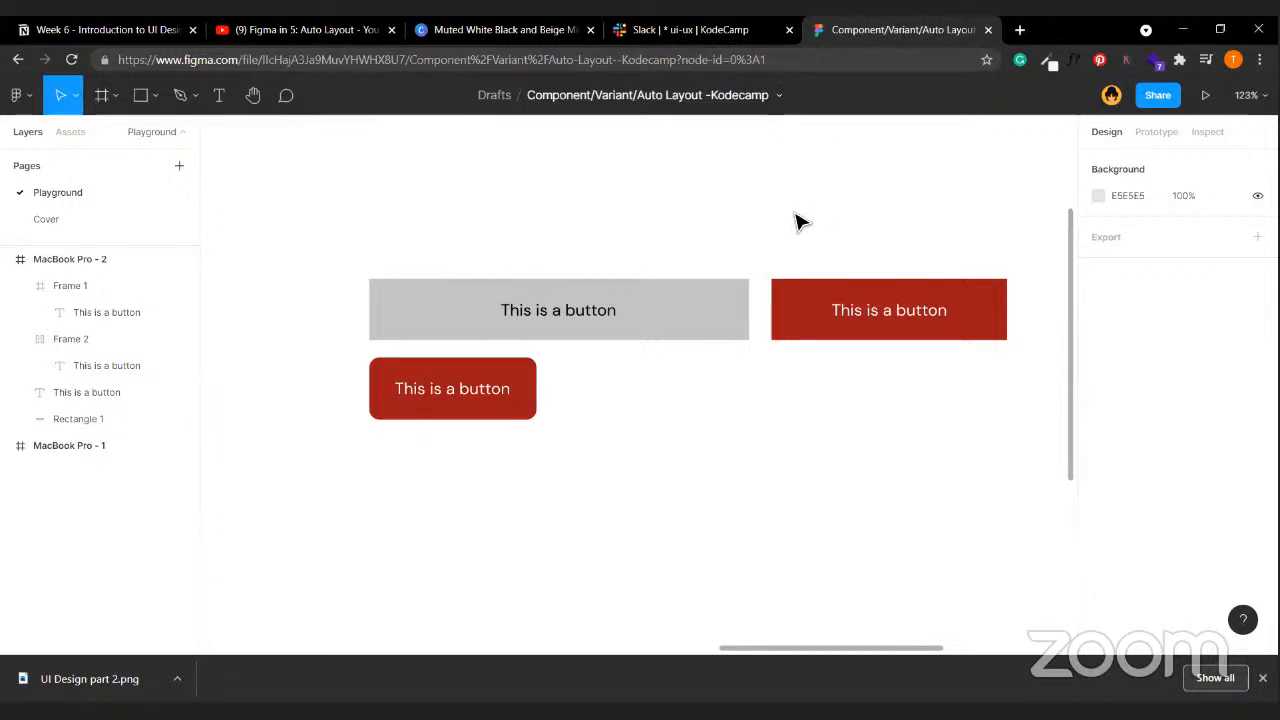
{"action": "scroll", "coordinate": [600, 560], "scroll_direction": "right", "scroll_amount": 2}
{"action": "scroll", "coordinate": [600, 560], "scroll_direction": "down", "scroll_amount": 1}
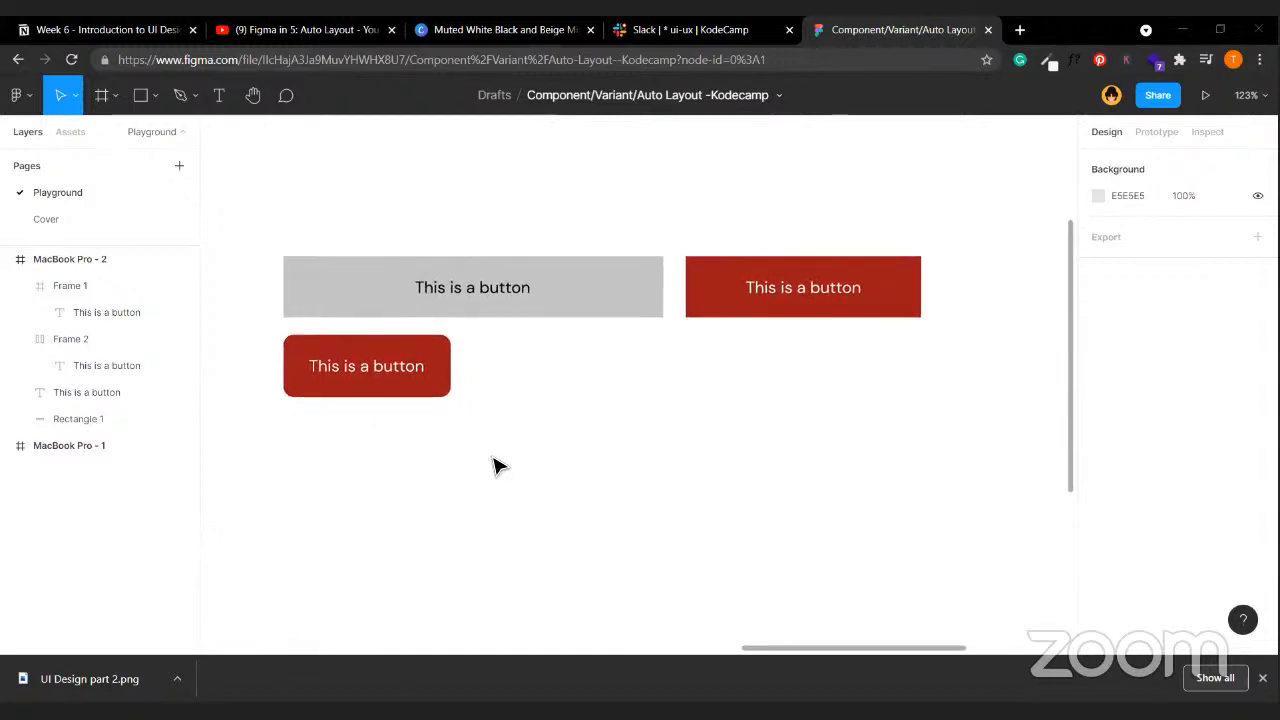
{"action": "left_click", "coordinate": [512, 292]}
{"action": "left_click", "coordinate": [512, 292], "text": "shift"}
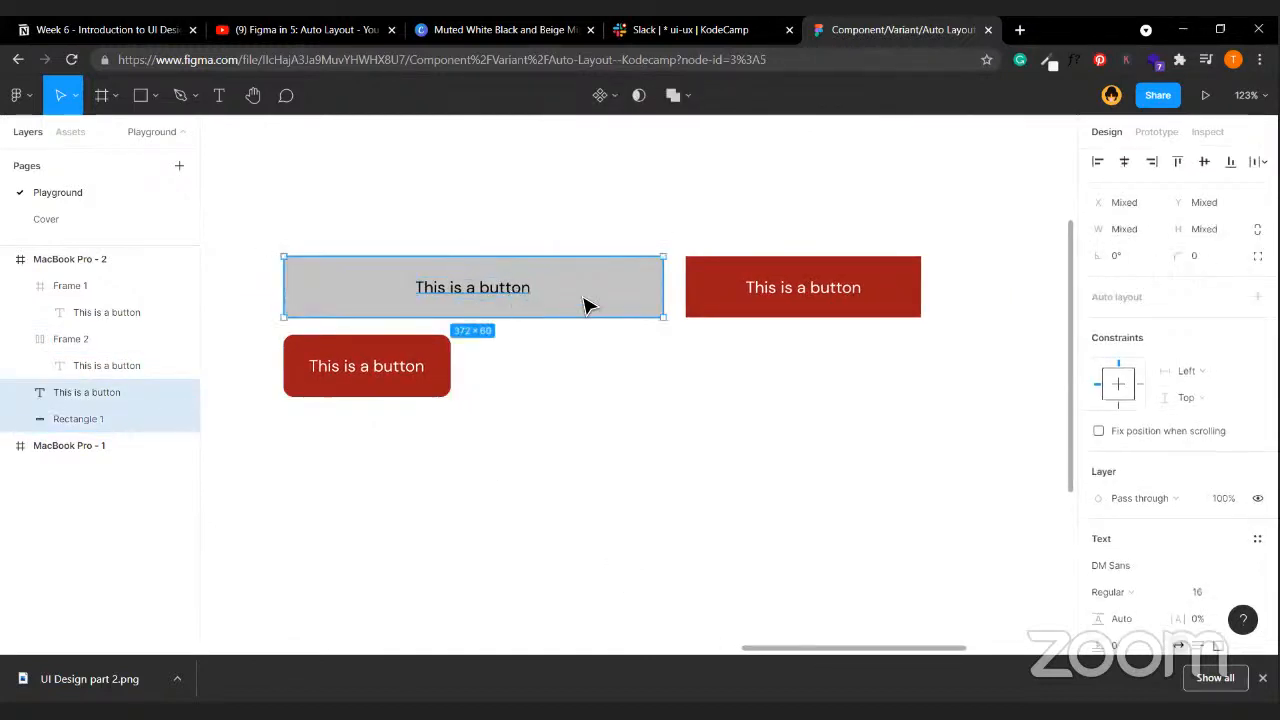
{"action": "left_click", "coordinate": [805, 297]}
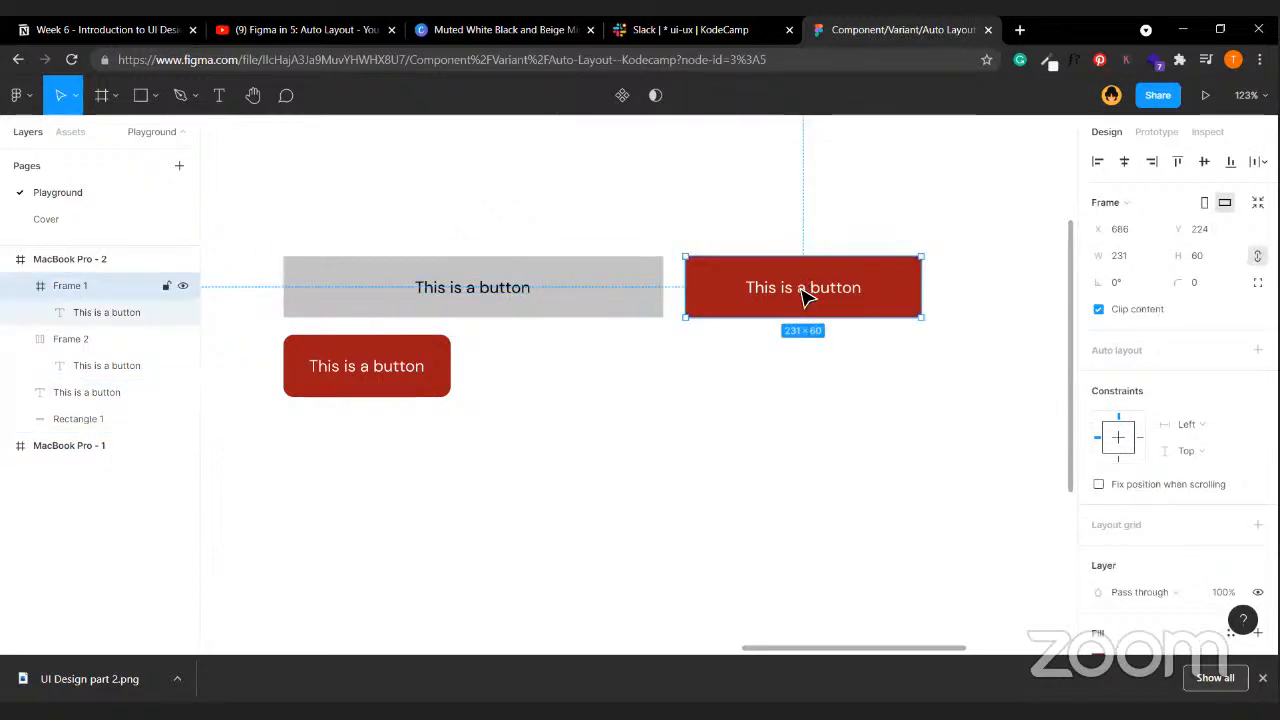
{"action": "left_click", "coordinate": [628, 368]}
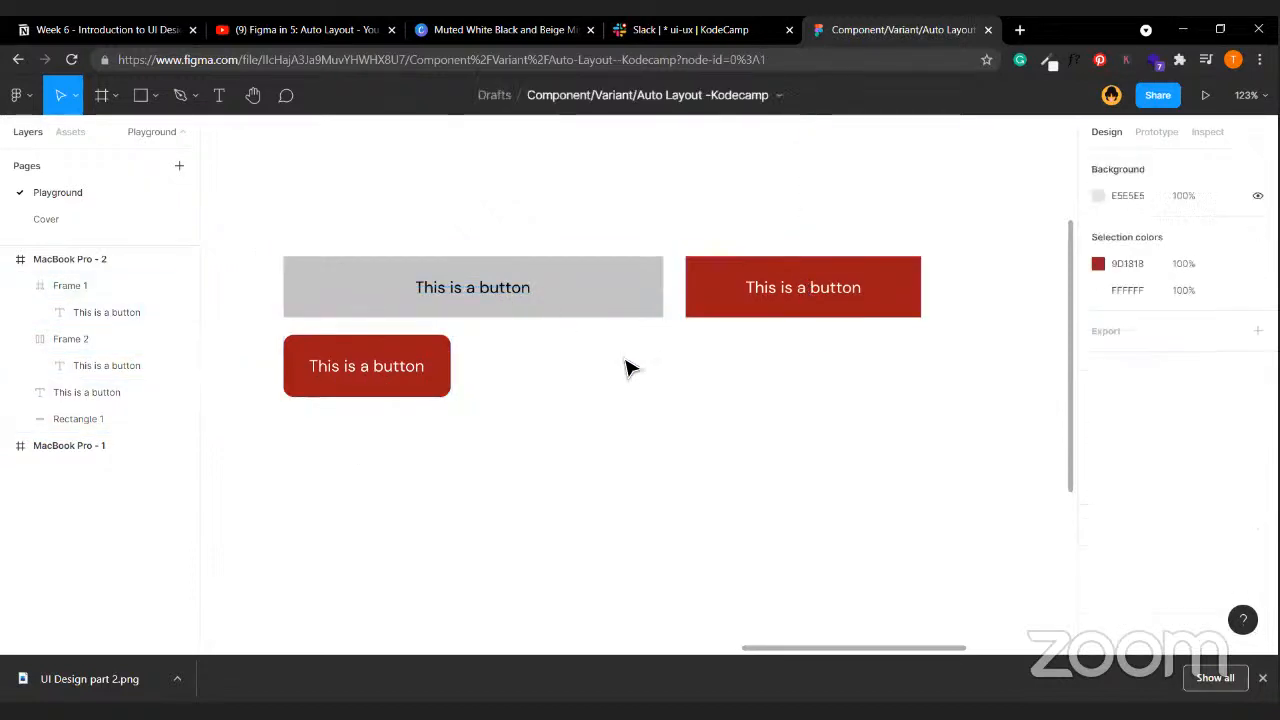
- Duplicate the grey button's text to X 543, Y 326, beside the rounded red button, and add auto layout to the copy
{"action": "left_click", "coordinate": [479, 297]}
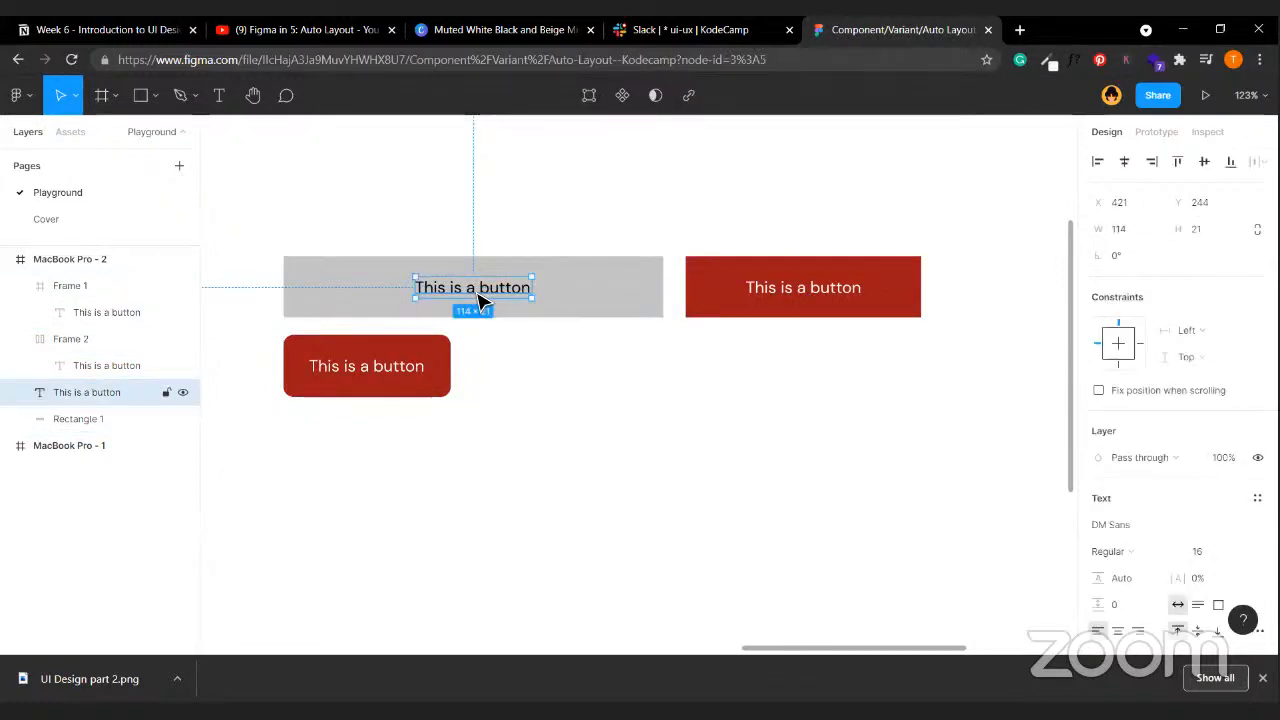
{"action": "left_click_drag", "start_coordinate": [479, 300], "coordinate": [602, 378]}
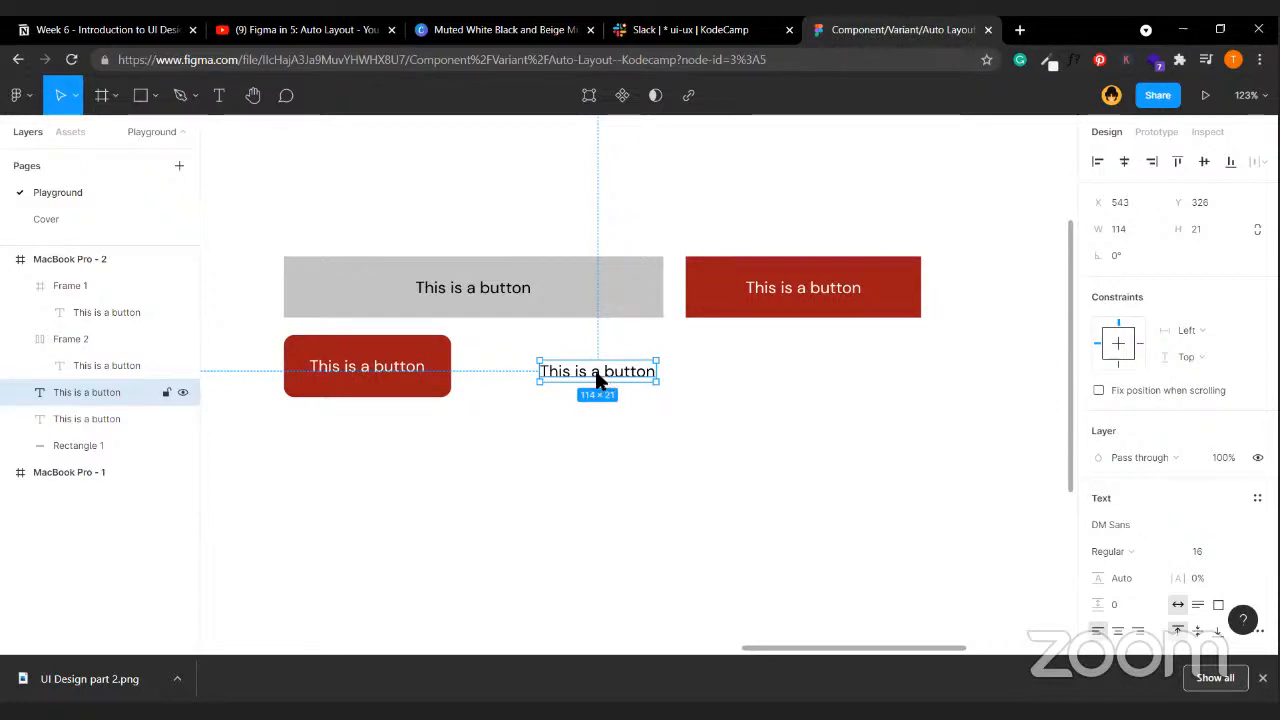
{"action": "right_click", "coordinate": [597, 380]}
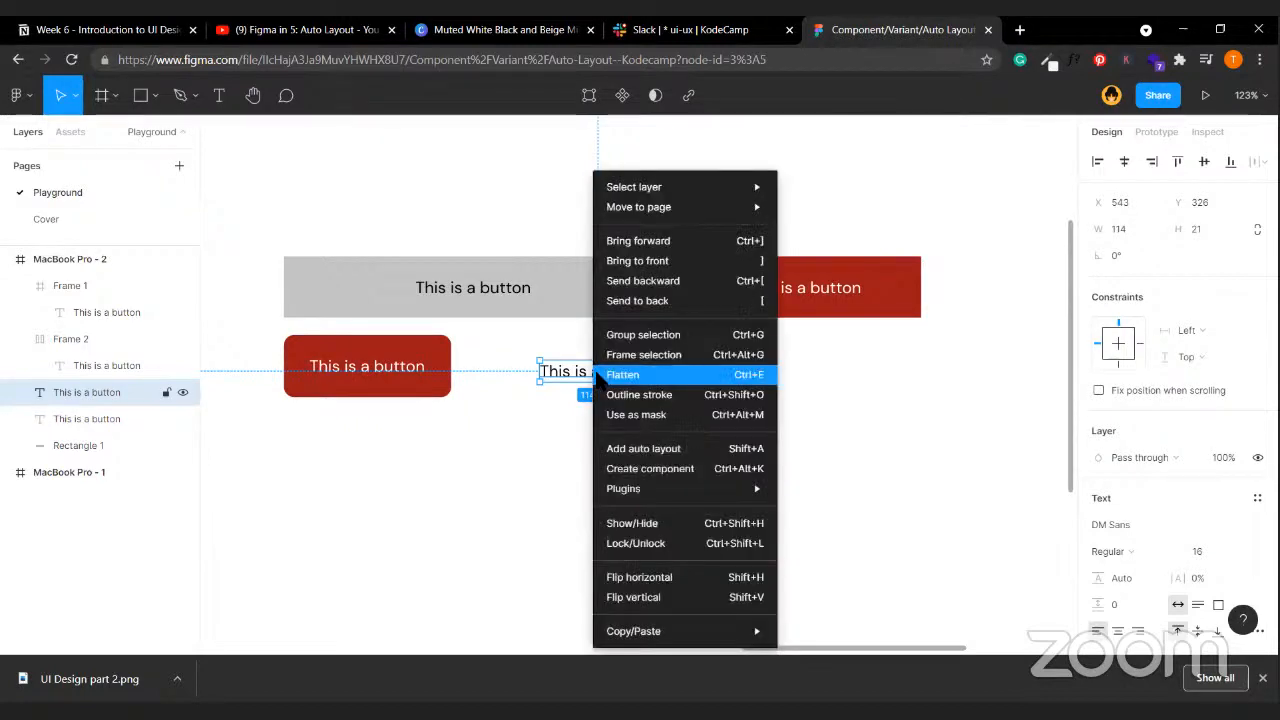
{"action": "left_click", "coordinate": [702, 446]}
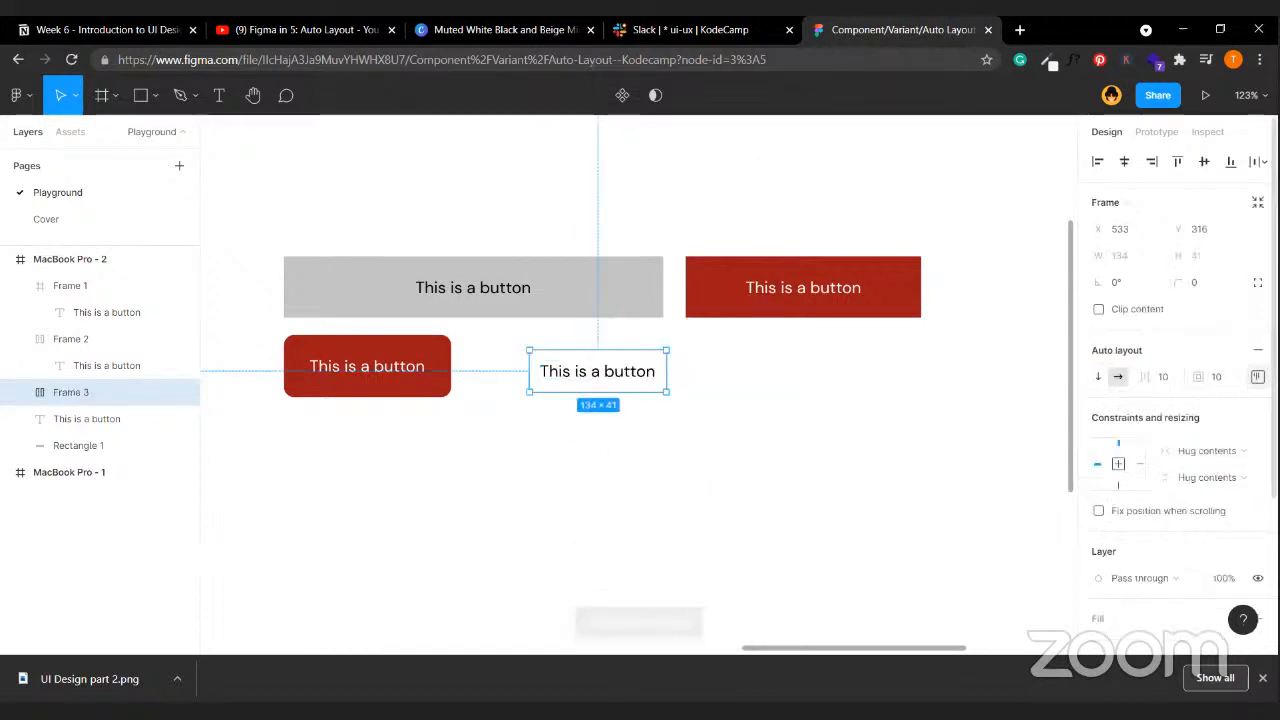
- Set the new auto layout frame's padding to 20 at top and bottom and 25 at left and right
{"action": "left_click", "coordinate": [1258, 376]}
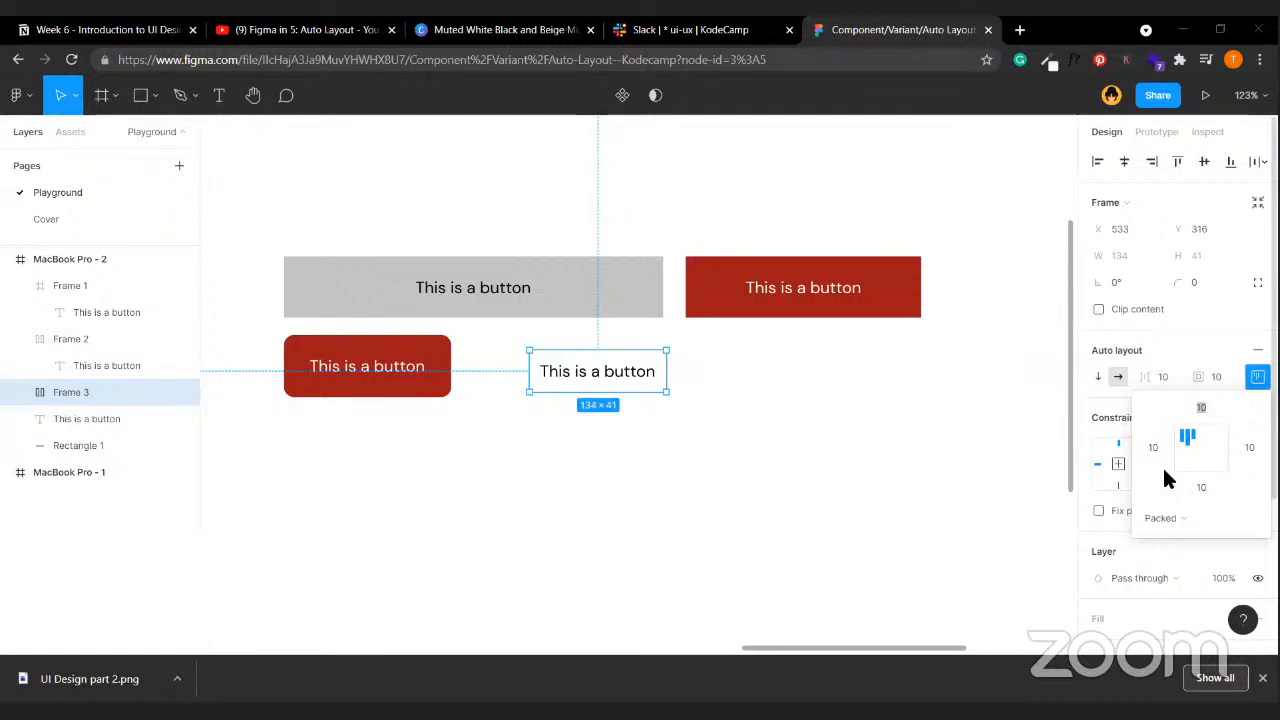
{"action": "left_click", "coordinate": [1206, 408]}
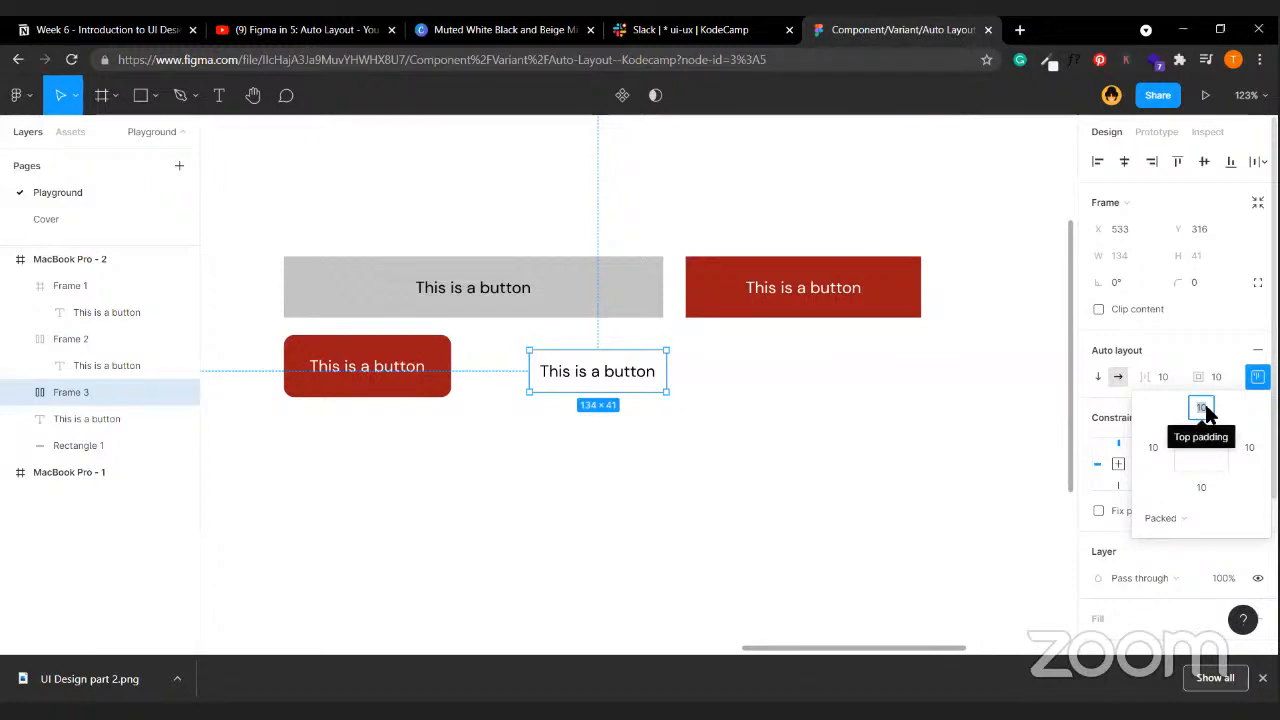
{"action": "type", "text": "20"}
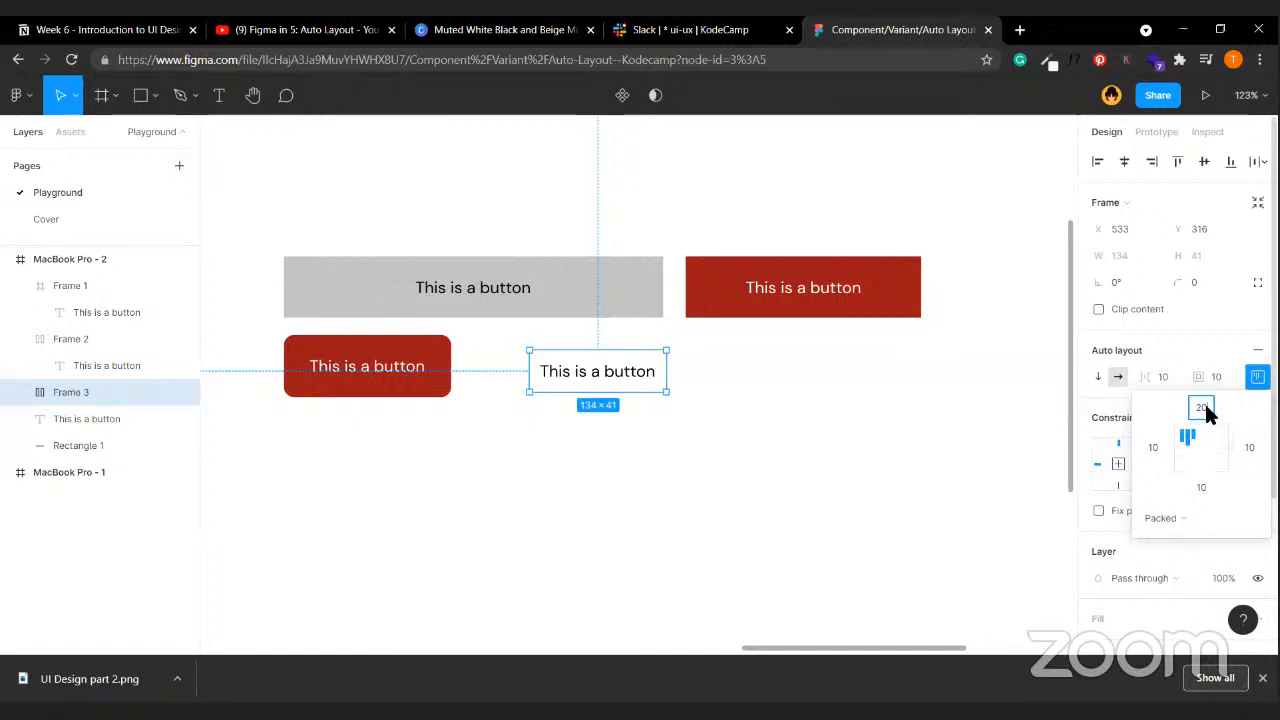
{"action": "left_click", "coordinate": [1203, 487]}
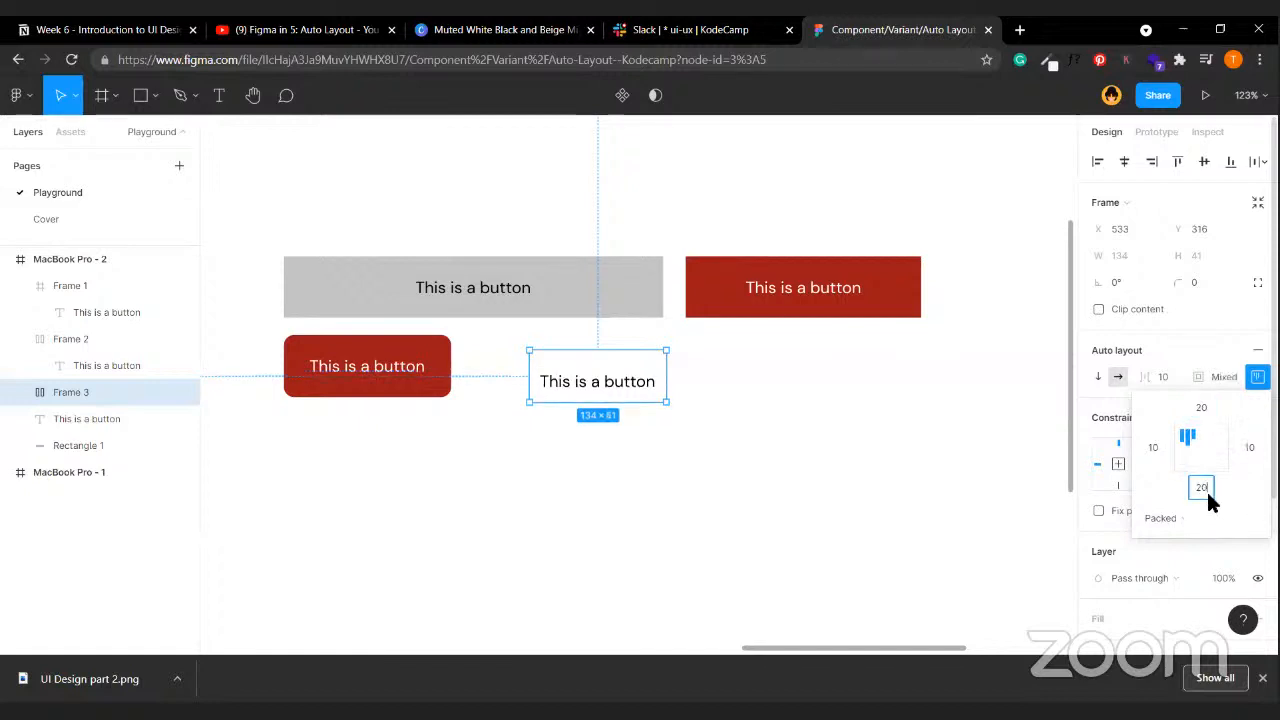
{"action": "left_click", "coordinate": [1150, 455]}
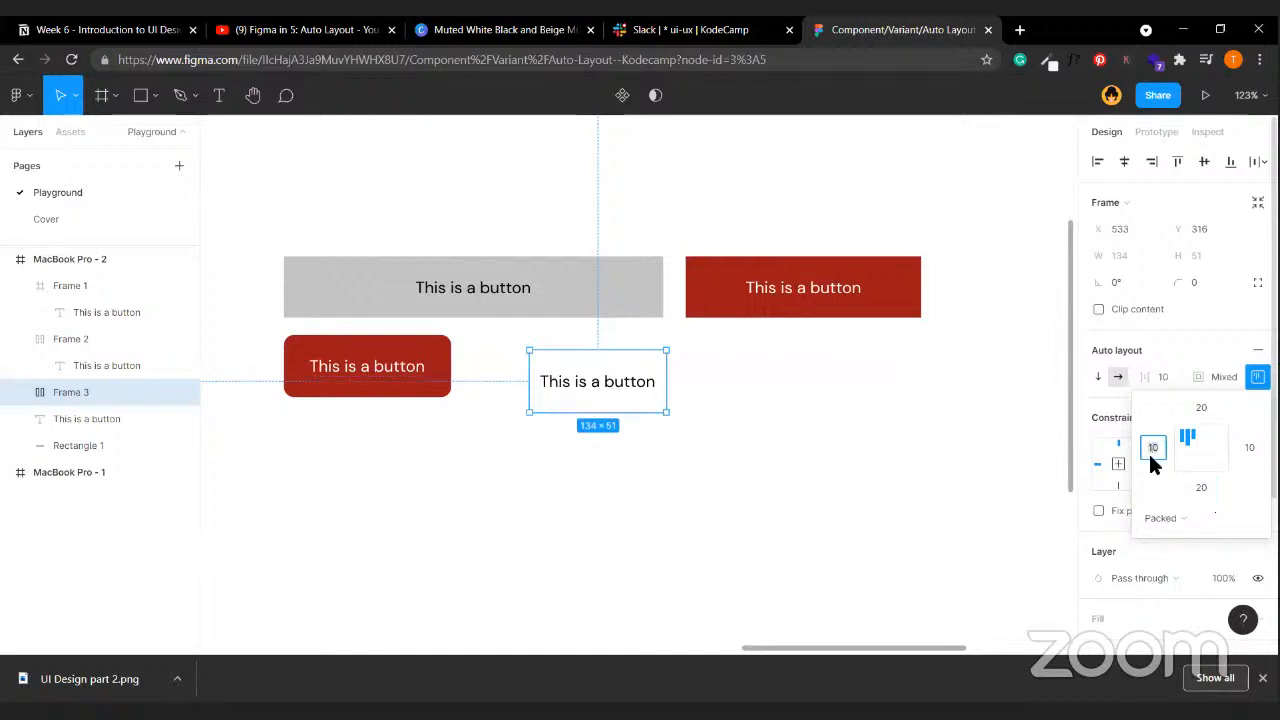
{"action": "type", "text": "25"}
{"action": "key", "text": "Tab"}
{"action": "type", "text": "25"}
{"action": "key", "text": "Return"}
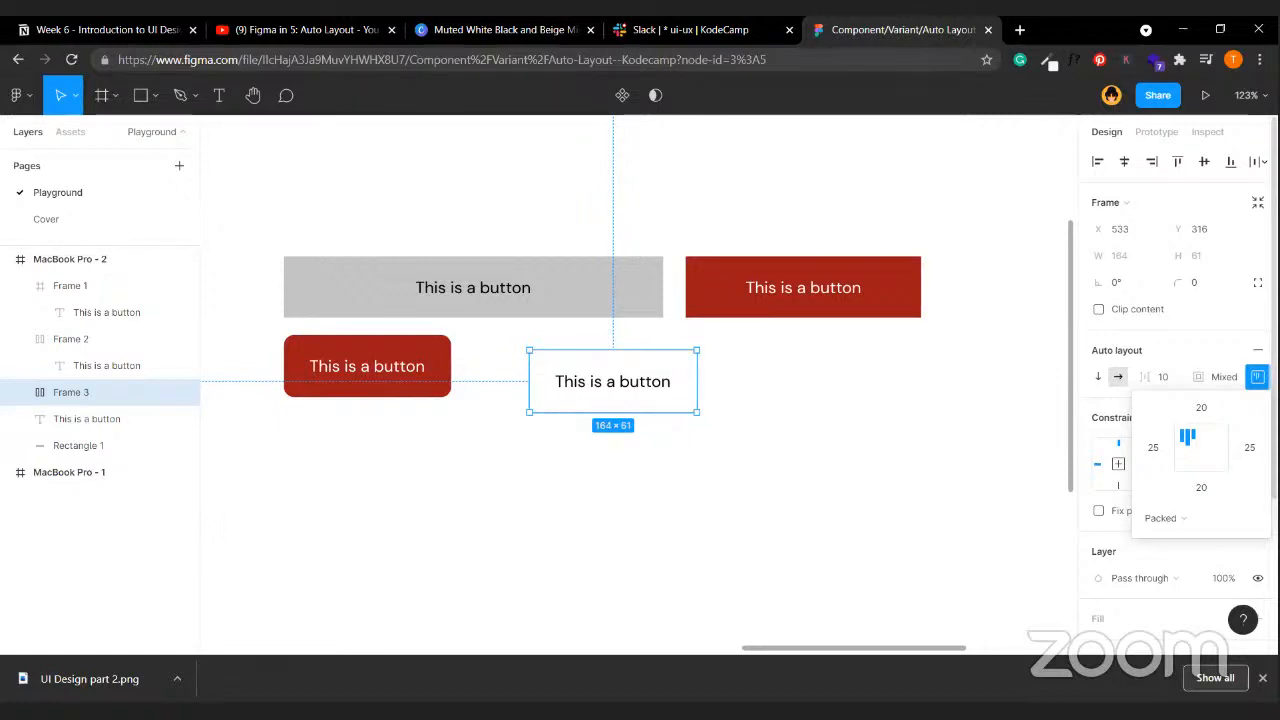
{"action": "left_click", "coordinate": [1257, 376]}
- Add a fill to the new auto layout frame and colour it with the document's dark red 9D1818
{"action": "scroll", "coordinate": [1158, 315], "scroll_direction": "down", "scroll_amount": 3}
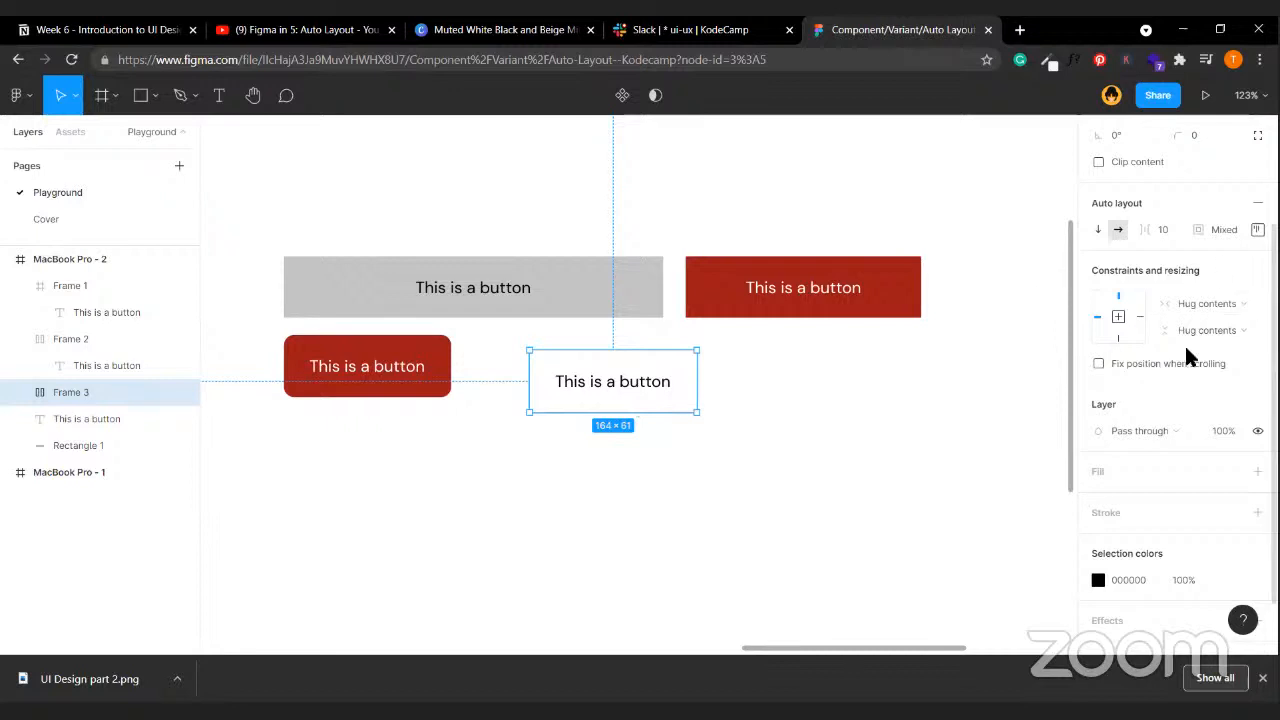
{"action": "left_click", "coordinate": [1096, 463]}
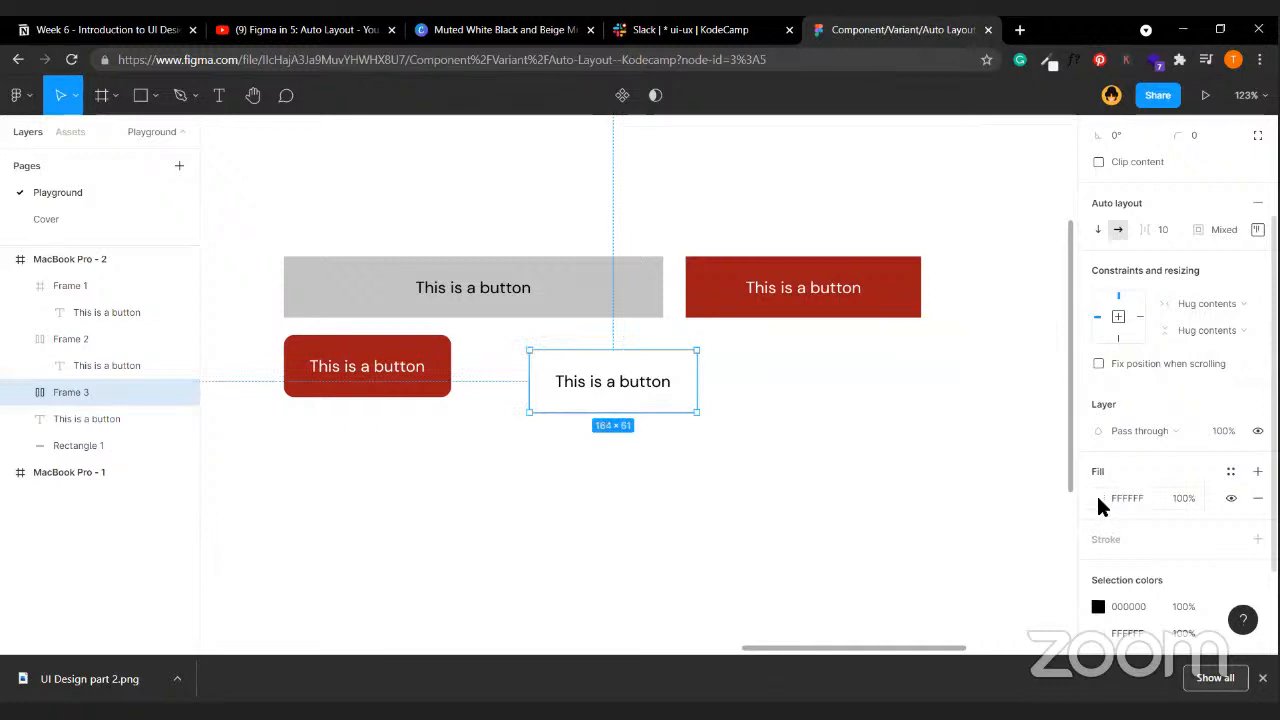
{"action": "left_click", "coordinate": [1098, 499]}
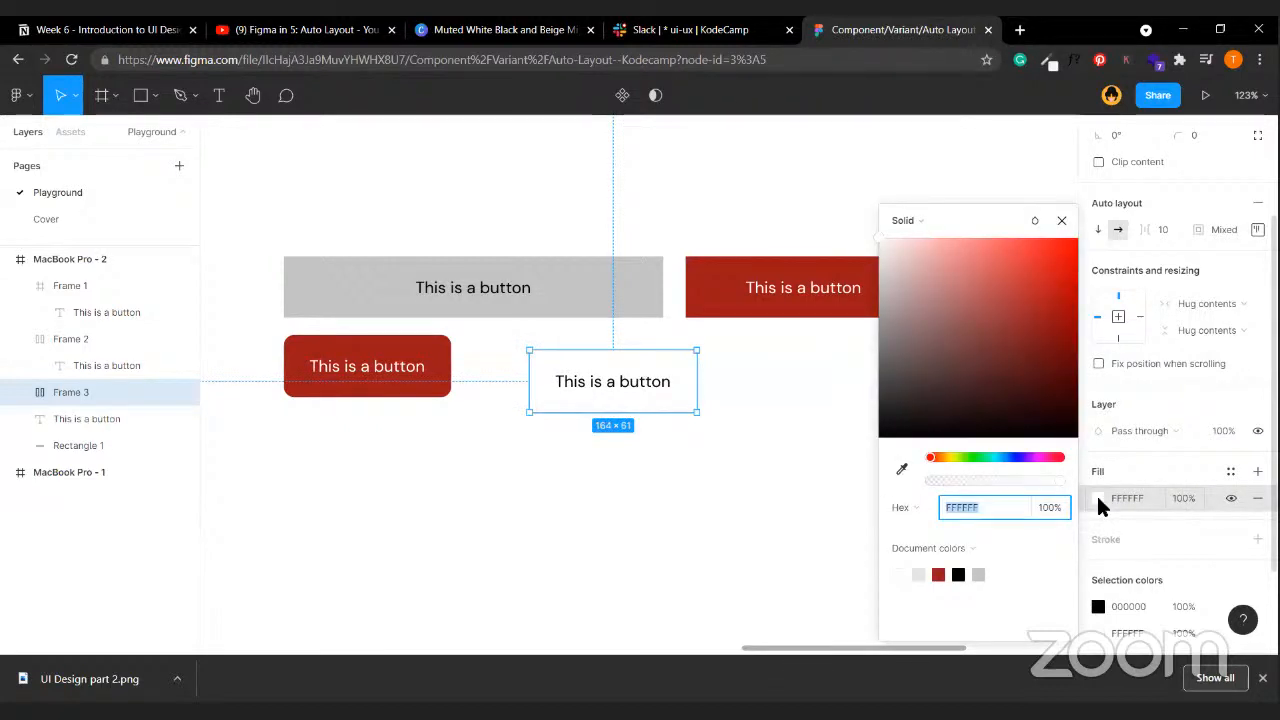
{"action": "left_click", "coordinate": [941, 576]}
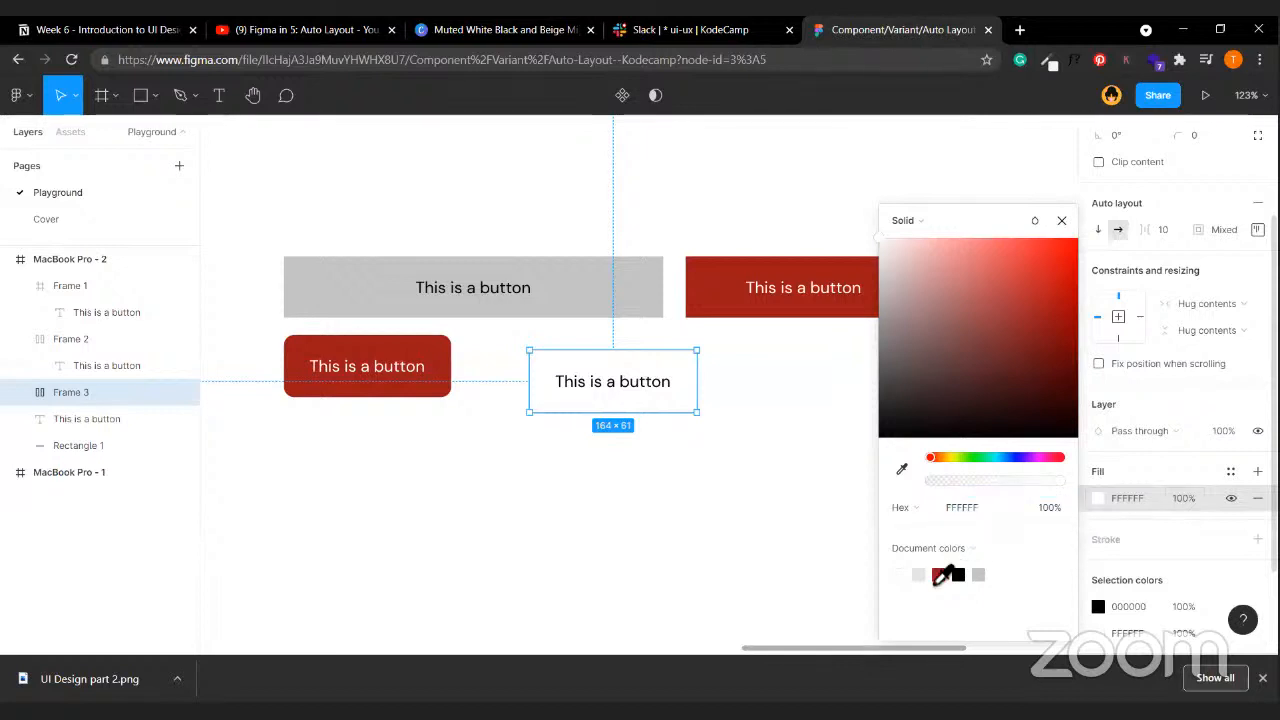
{"action": "left_click", "coordinate": [941, 576]}
{"action": "left_click", "coordinate": [552, 460]}
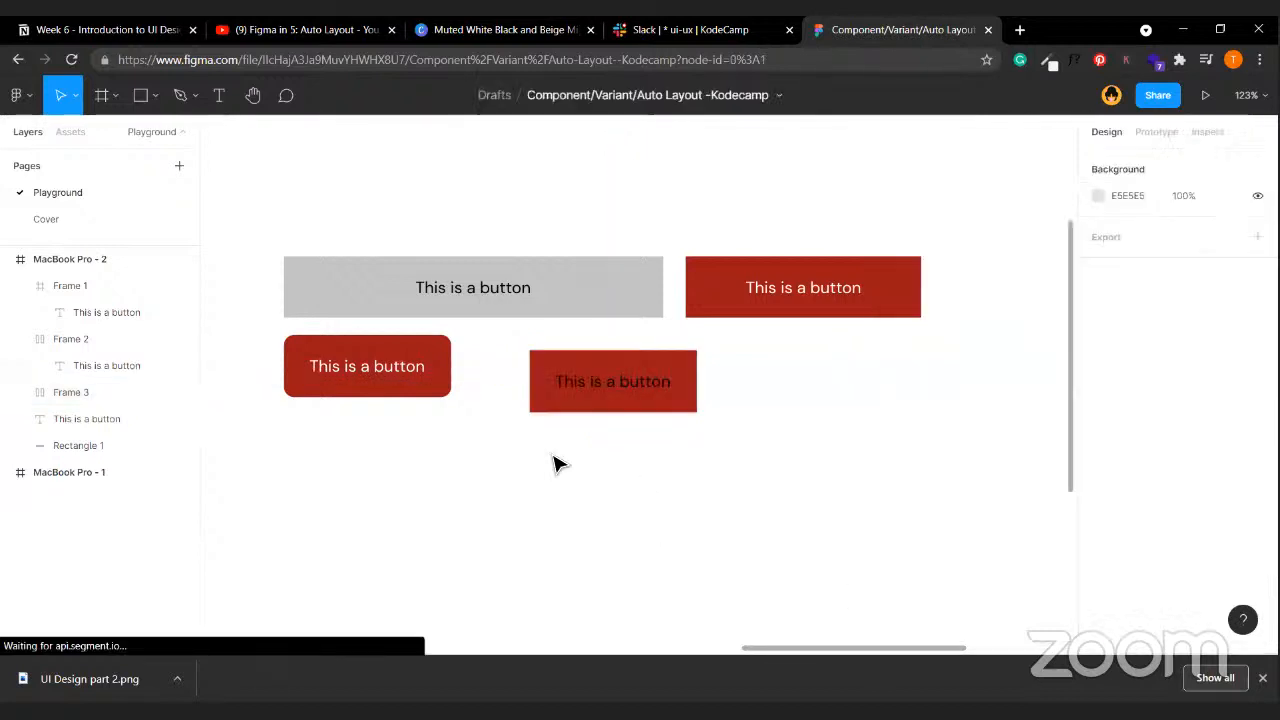
- Change the text colour of the new auto layout button to white
{"action": "double_click", "coordinate": [618, 388]}
{"action": "scroll", "coordinate": [1112, 479], "scroll_direction": "down", "scroll_amount": 5}
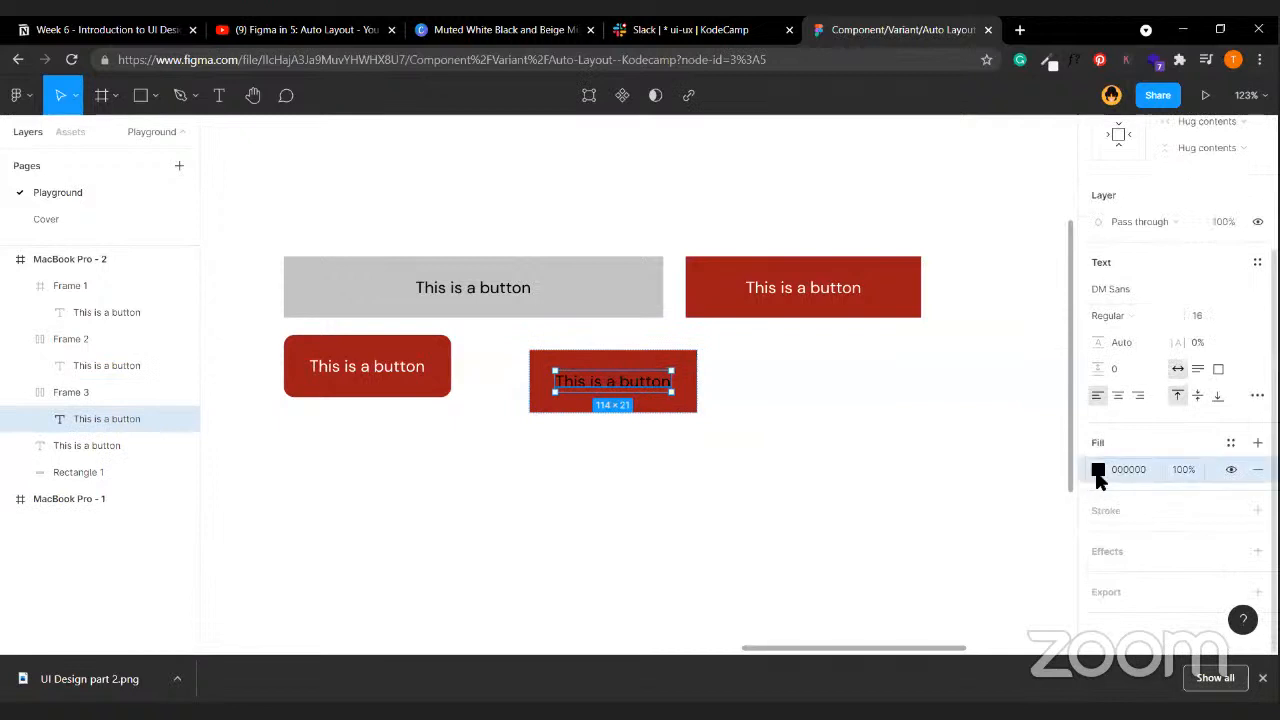
{"action": "left_click", "coordinate": [1097, 472]}
{"action": "left_click", "coordinate": [743, 543]}
{"action": "left_click", "coordinate": [586, 443]}
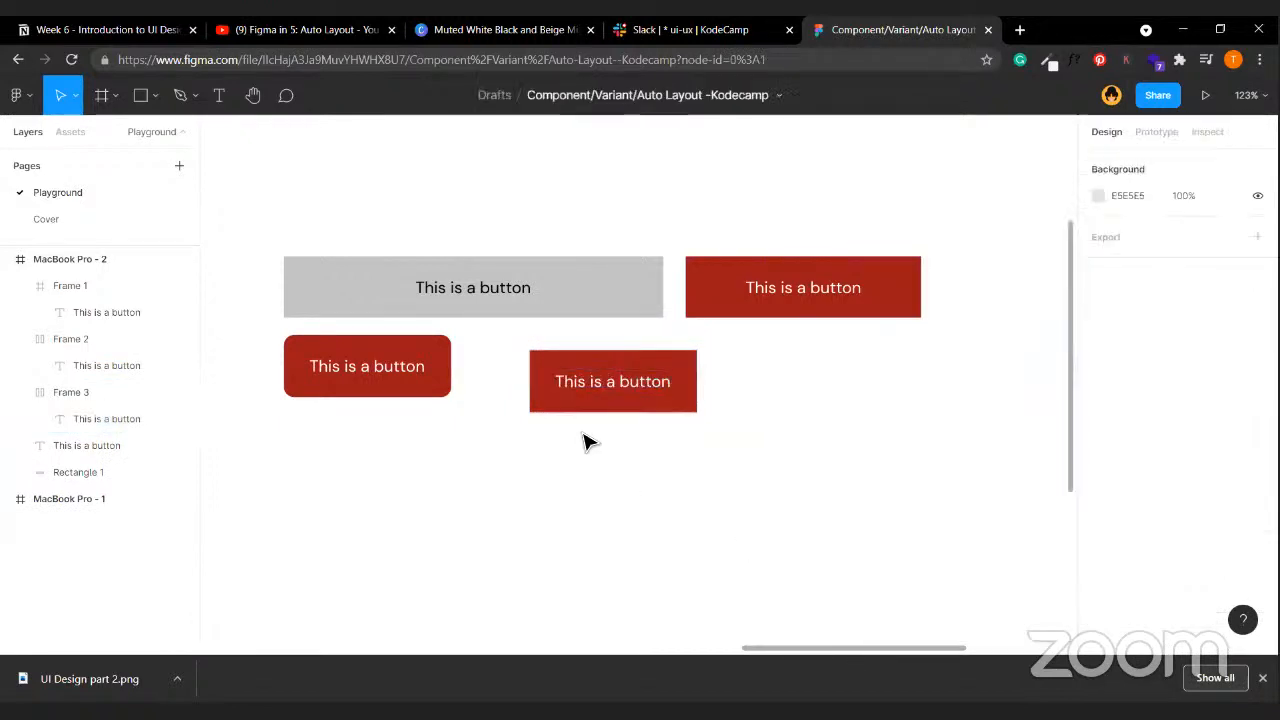
{"action": "left_click", "coordinate": [626, 390]}
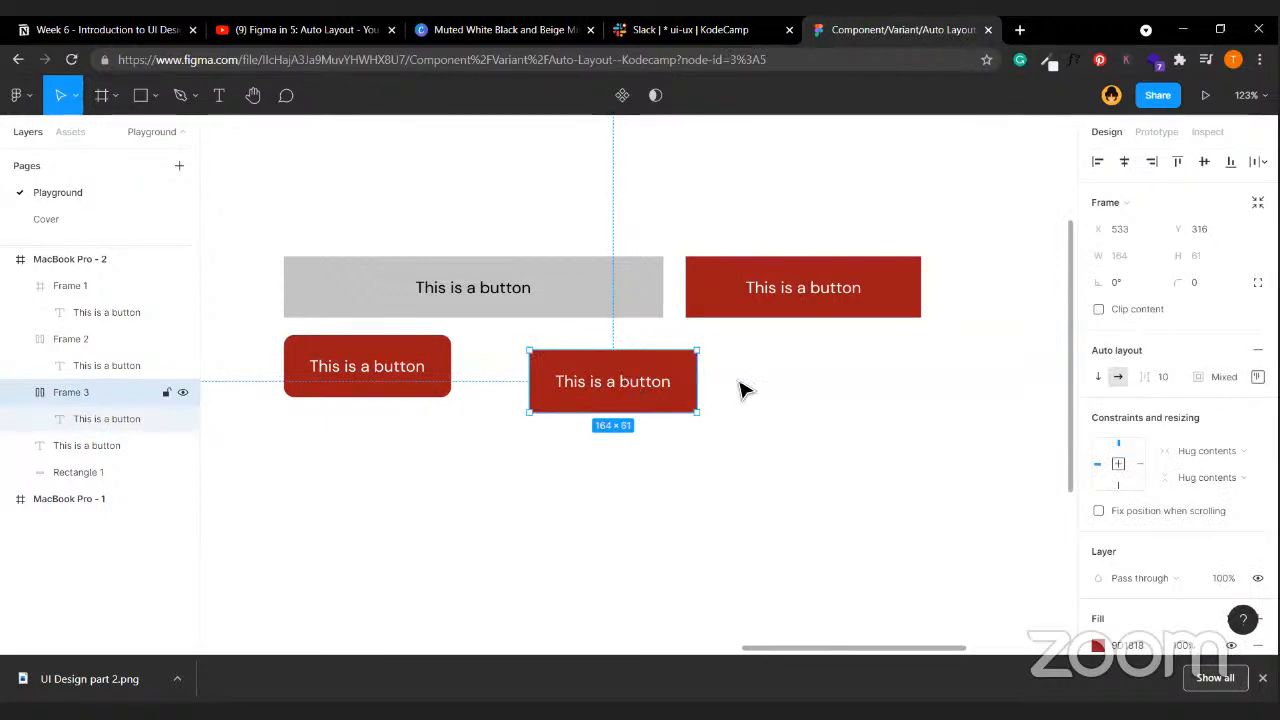
- Set the corner radius of the grey button's rectangle to 10
{"action": "left_click", "coordinate": [570, 296]}
{"action": "left_click", "coordinate": [1195, 262]}
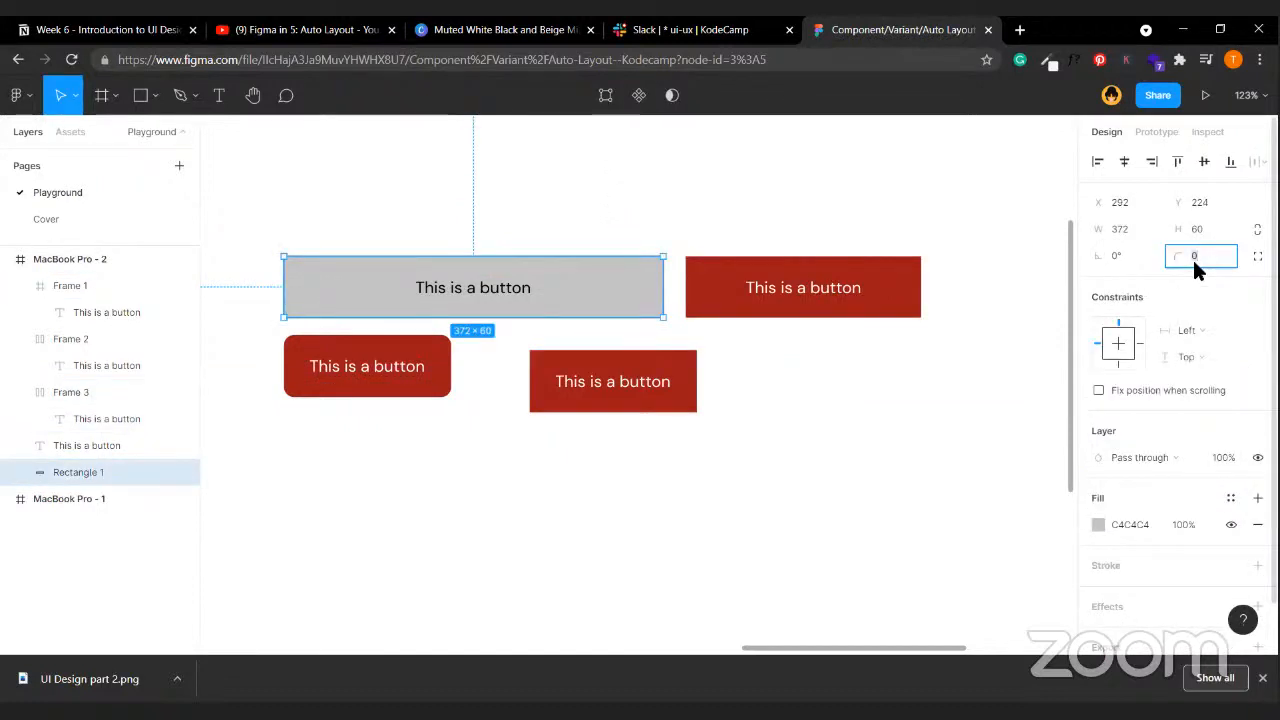
{"action": "type", "text": "10"}
{"action": "key", "text": "Return"}
- Set the corner radius of the red frame button and of the new auto layout button to 10 each
{"action": "left_click", "coordinate": [870, 280]}
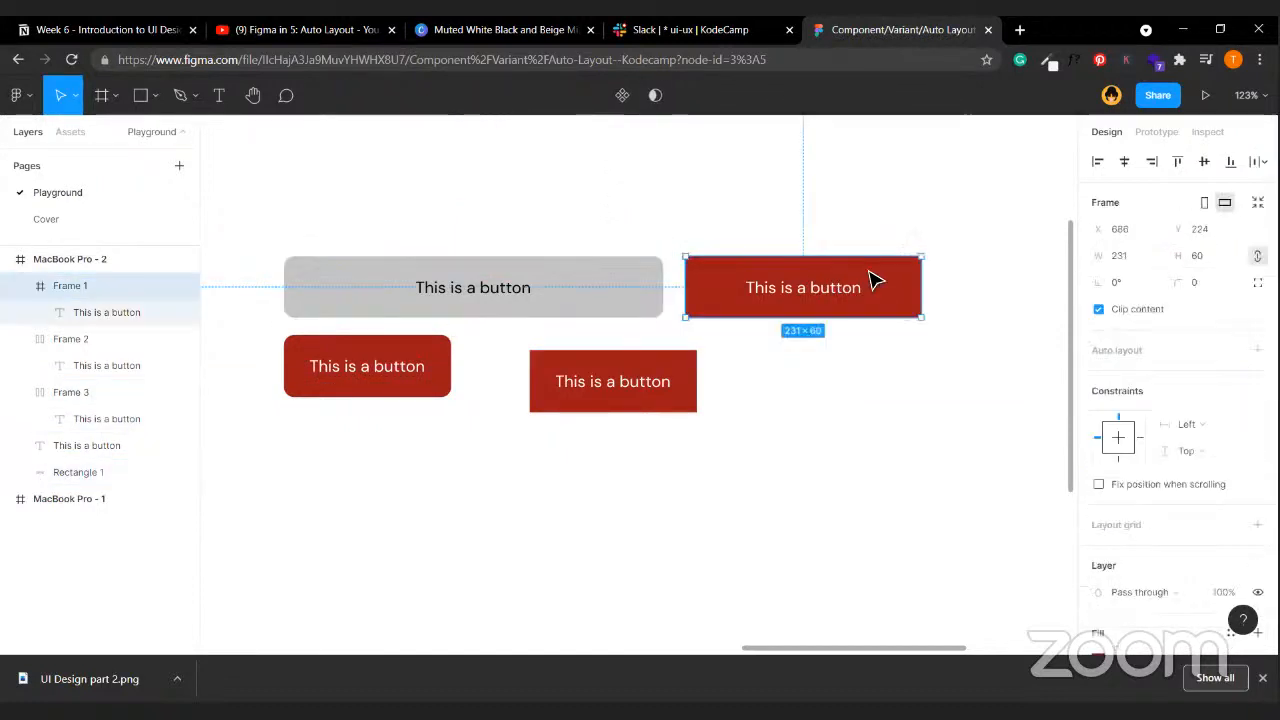
{"action": "type", "text": "10"}
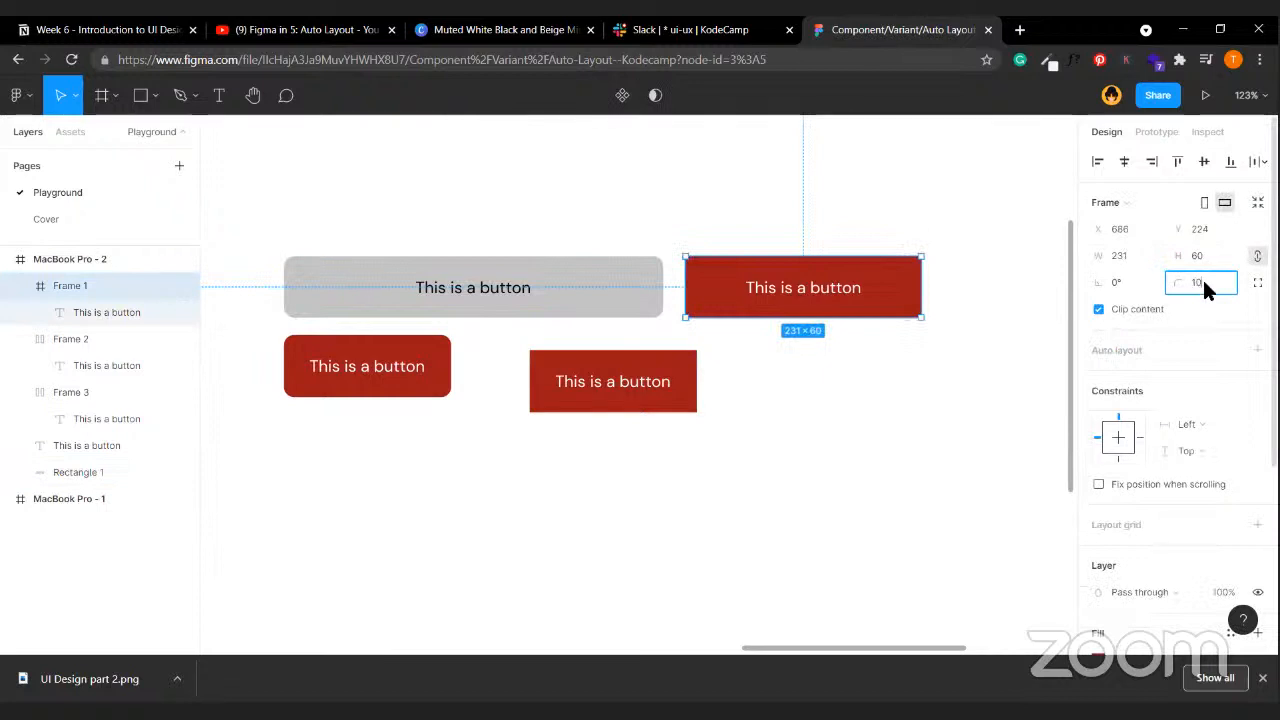
{"action": "key", "text": "Return"}
{"action": "left_click", "coordinate": [760, 462]}
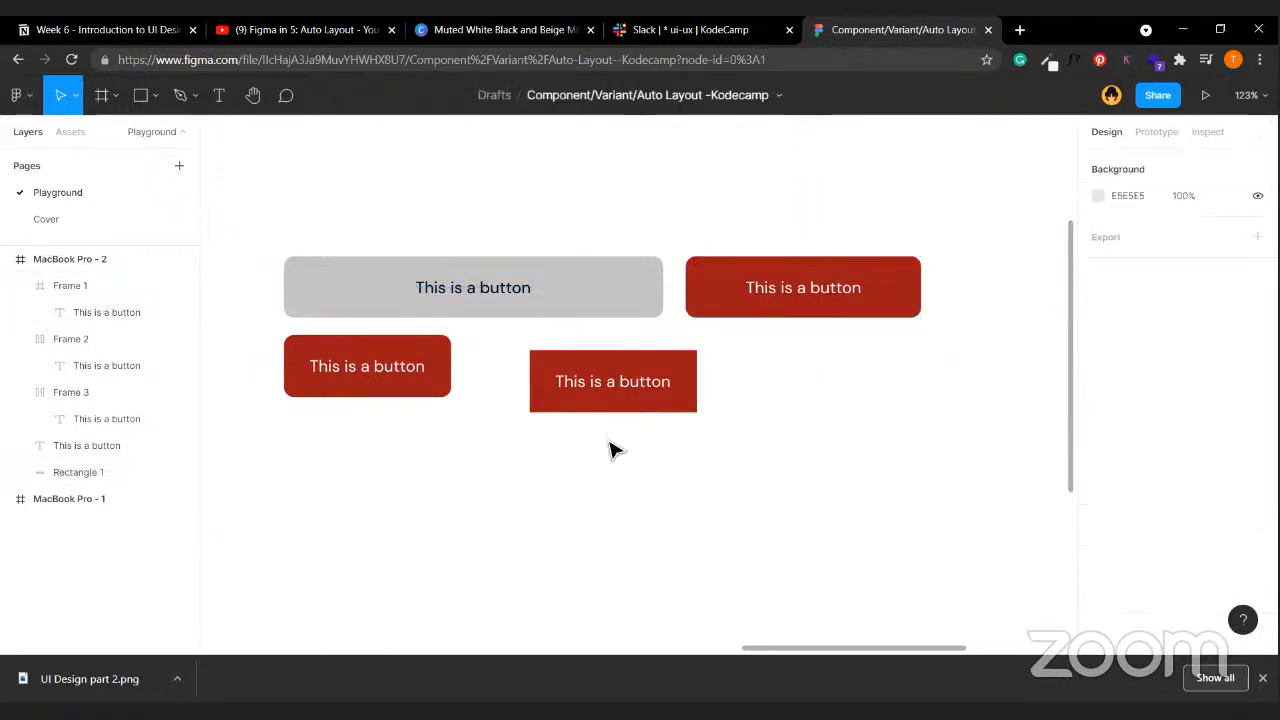
{"action": "left_click", "coordinate": [622, 393]}
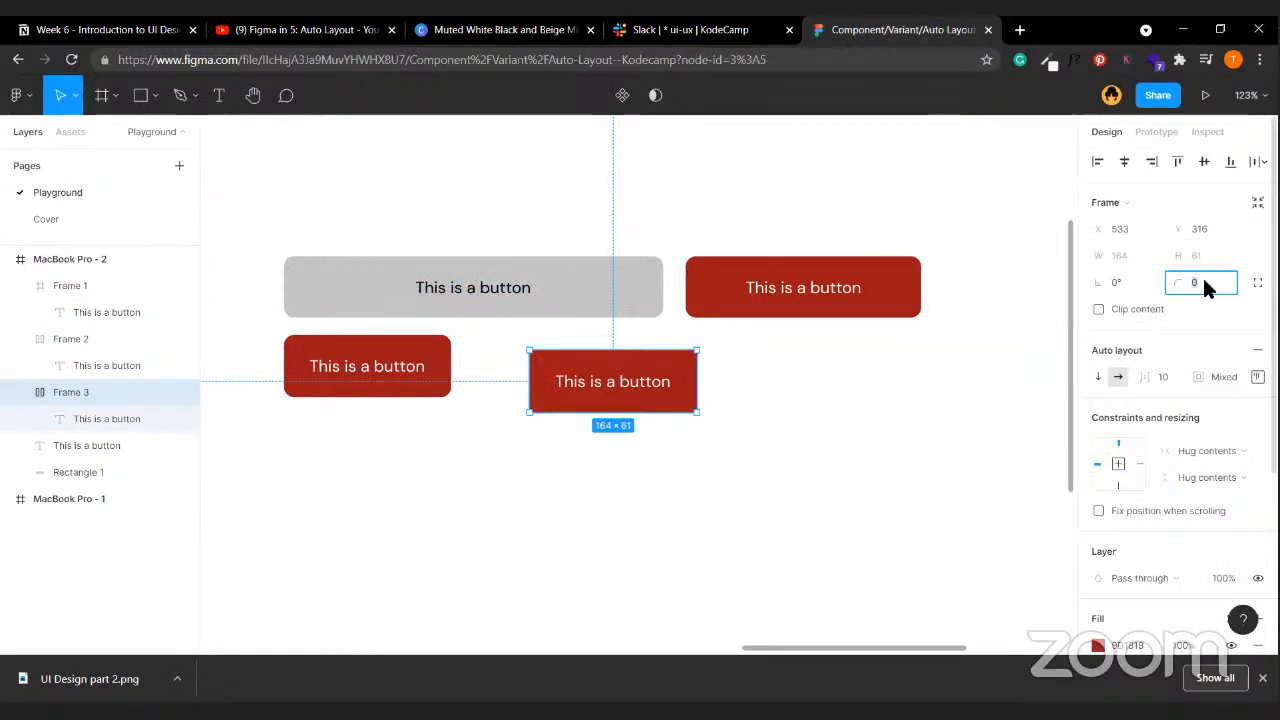
{"action": "key", "text": "Return"}
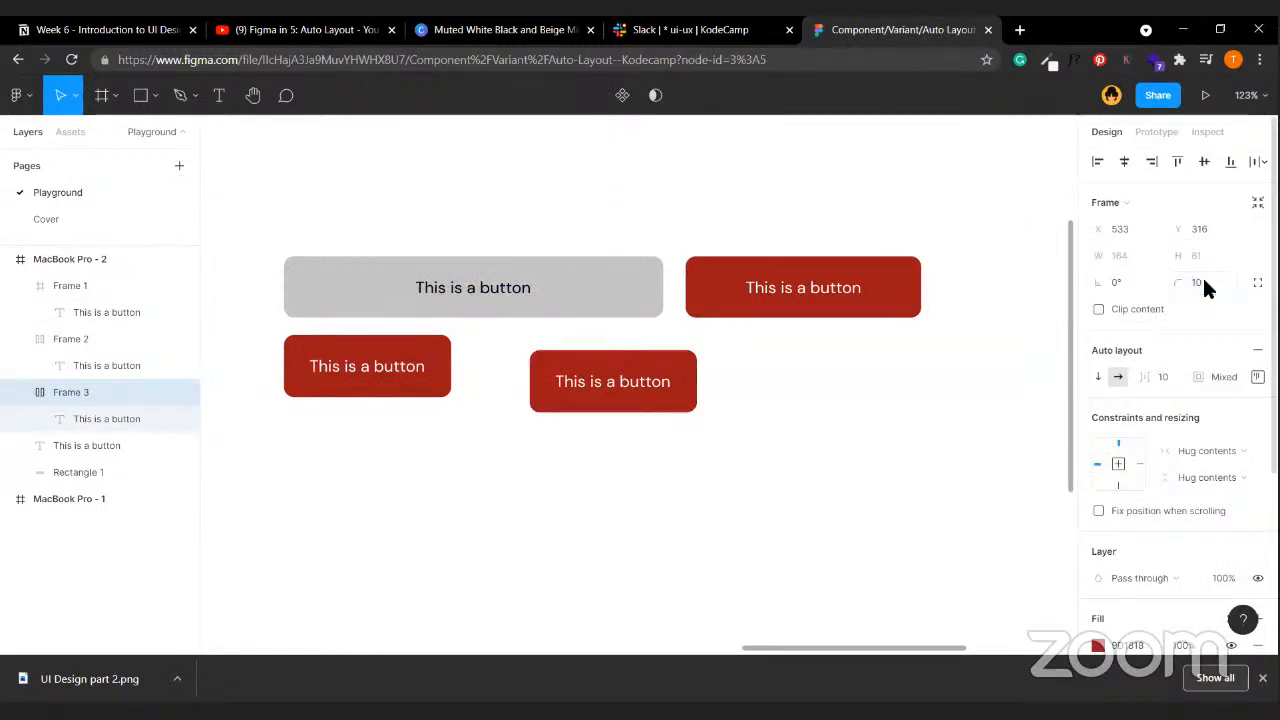
- Stretch the newest red auto layout button, Frame 3, horizontally to a width of about 487
{"action": "left_click", "coordinate": [855, 465]}
{"action": "left_click", "coordinate": [648, 383]}
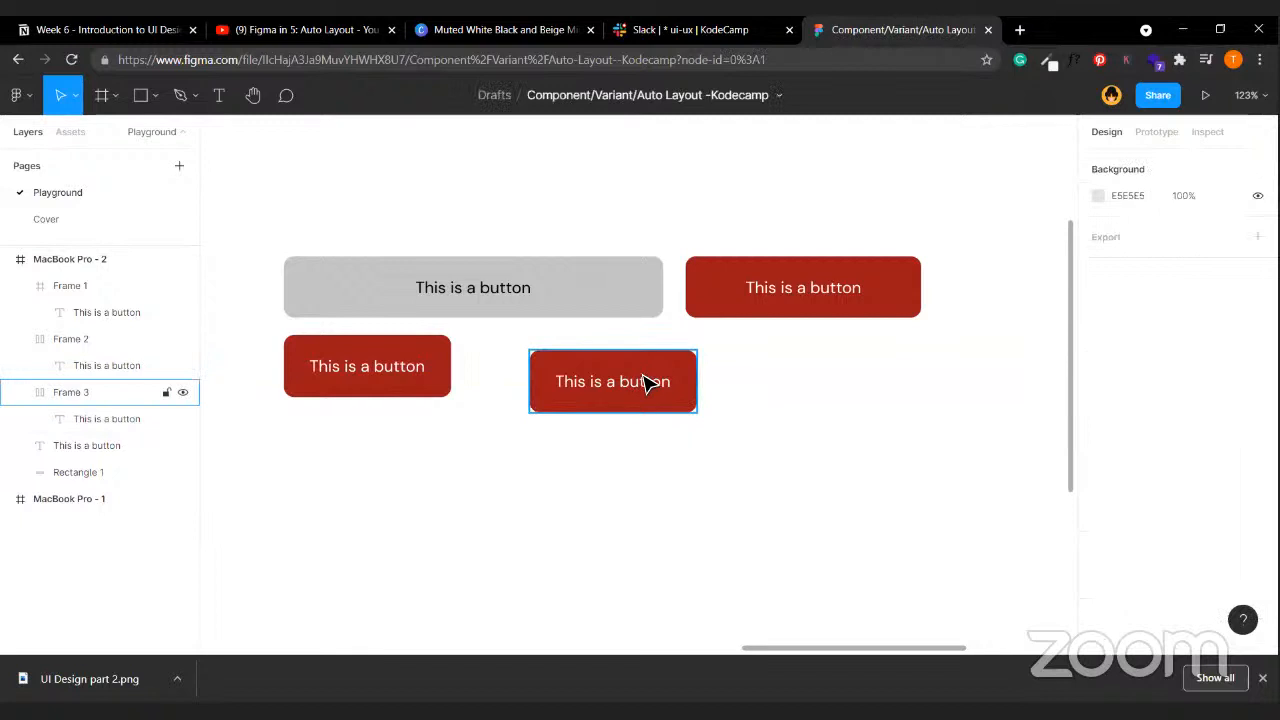
{"action": "left_click", "coordinate": [722, 152]}
{"action": "left_click", "coordinate": [630, 395]}
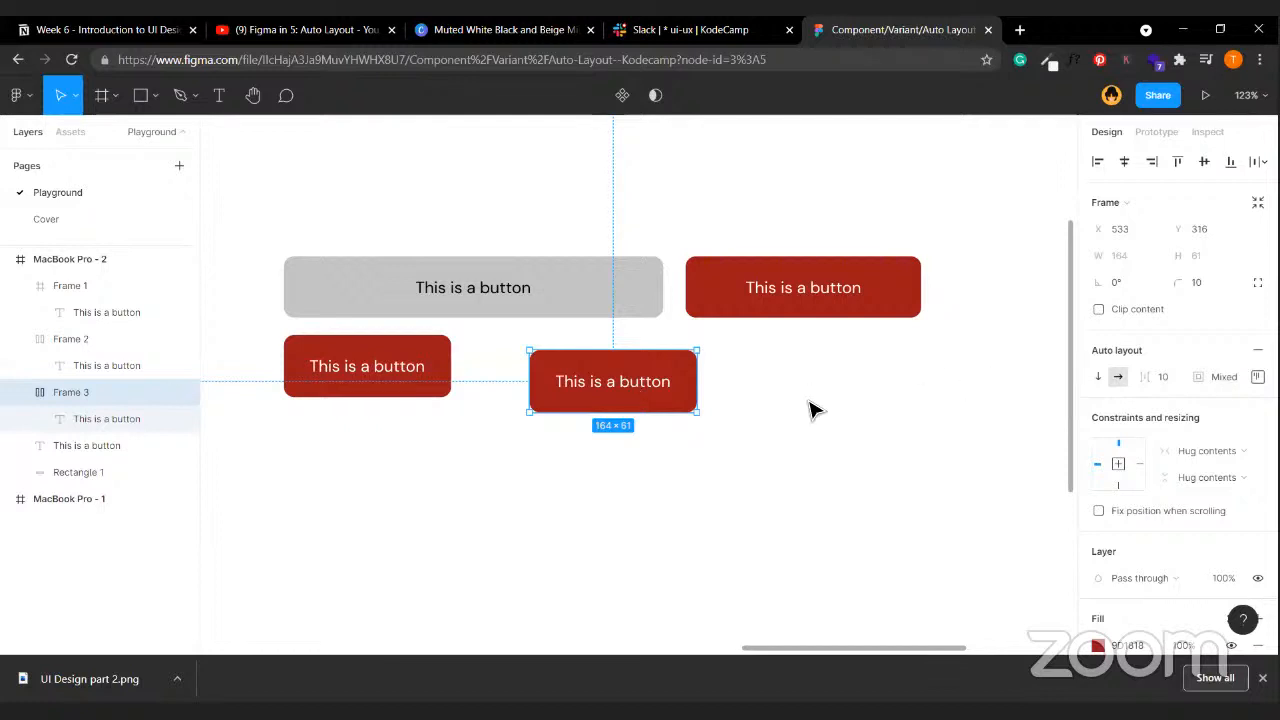
{"action": "left_click_drag", "start_coordinate": [700, 391], "coordinate": [1026, 391]}
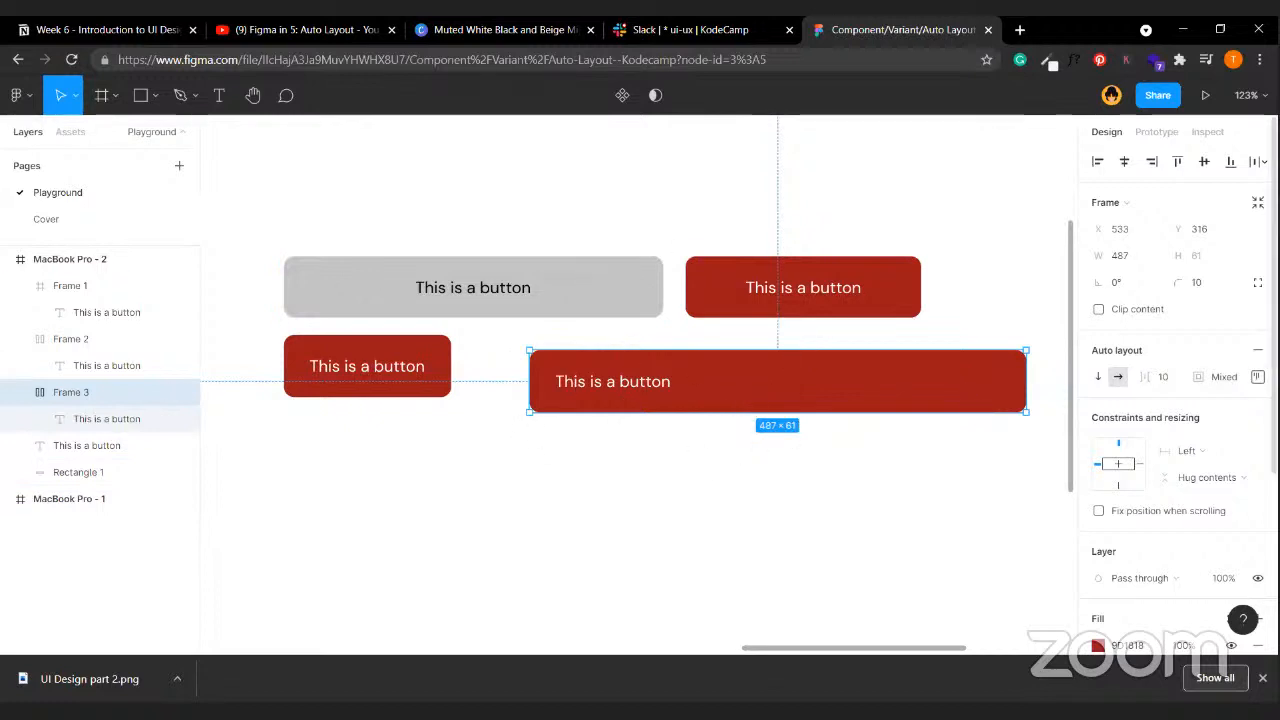
- Set the auto layout alignment of the stretched button so its text sits centred both horizontally and vertically
{"action": "left_click", "coordinate": [1258, 376]}
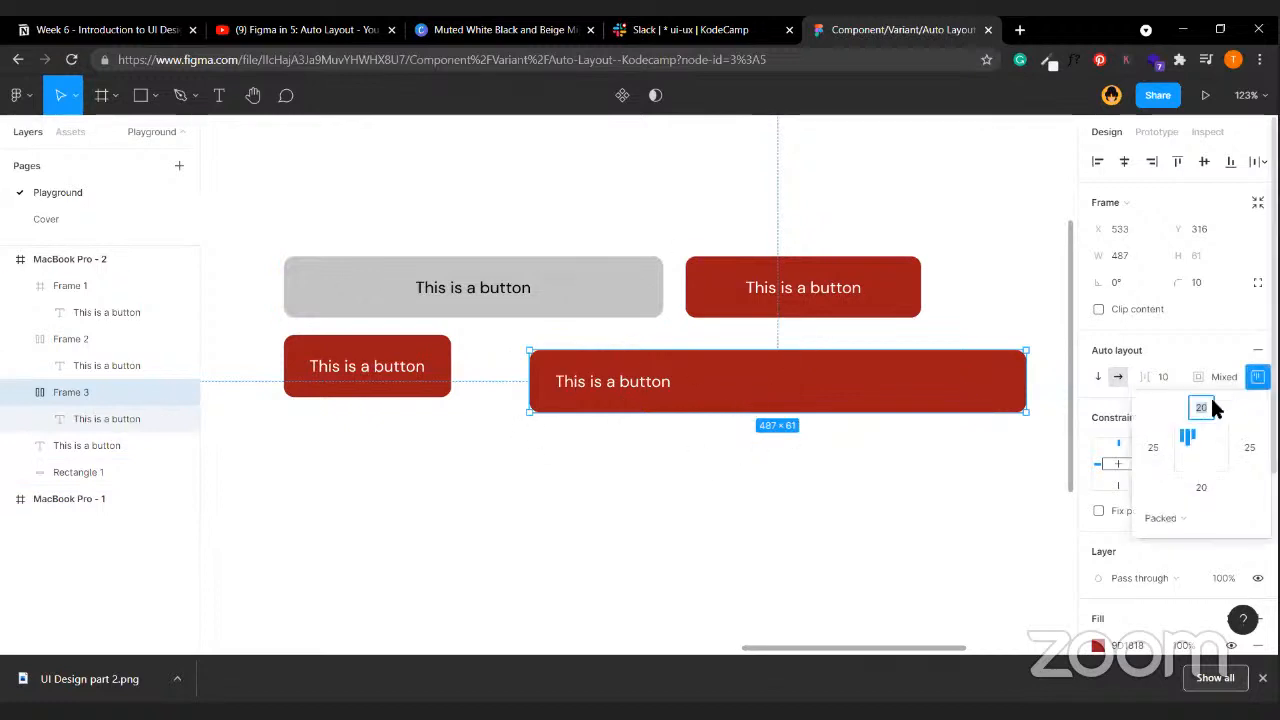
{"action": "left_click", "coordinate": [1187, 447]}
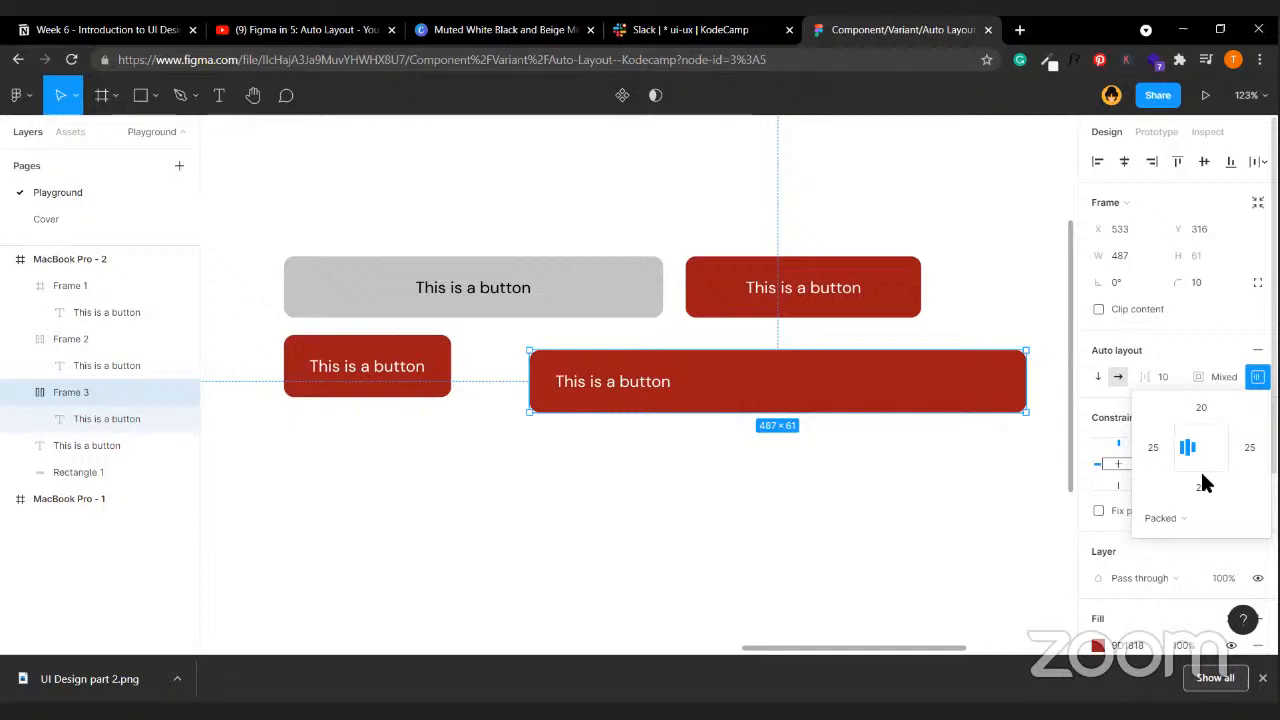
{"action": "left_click", "coordinate": [1180, 463]}
{"action": "left_click", "coordinate": [1203, 452]}
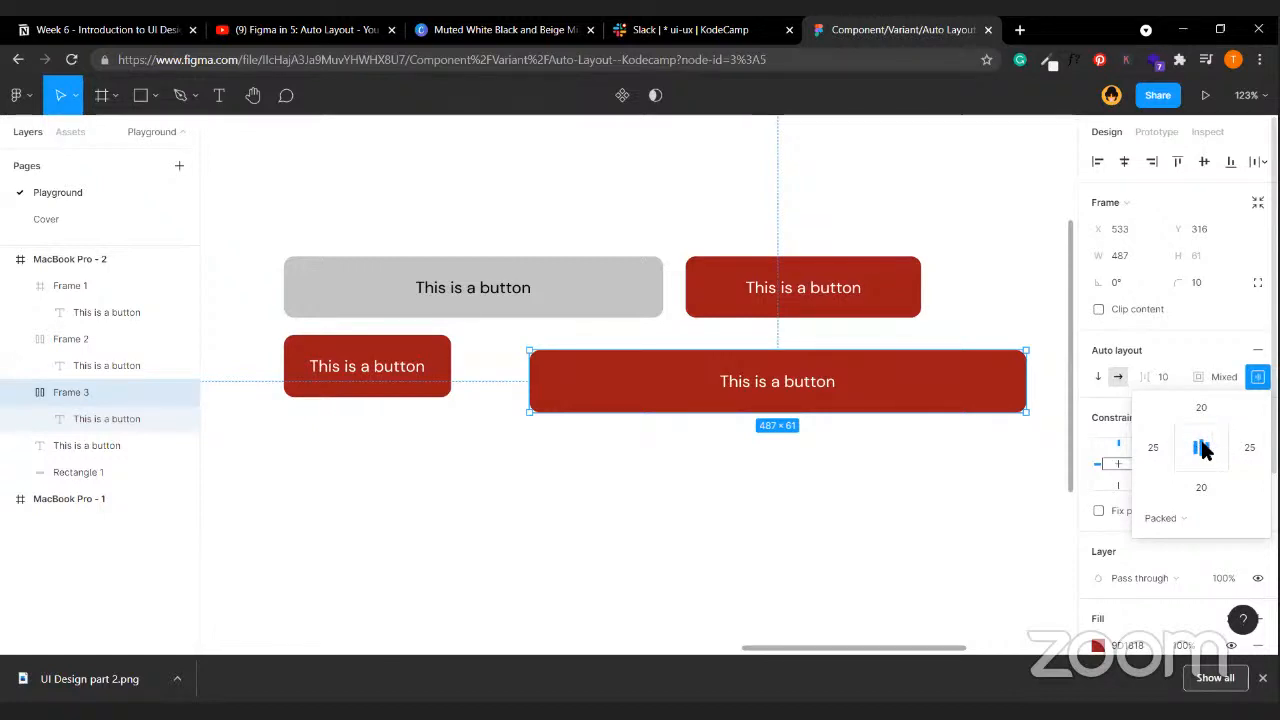
{"action": "left_click", "coordinate": [828, 545]}
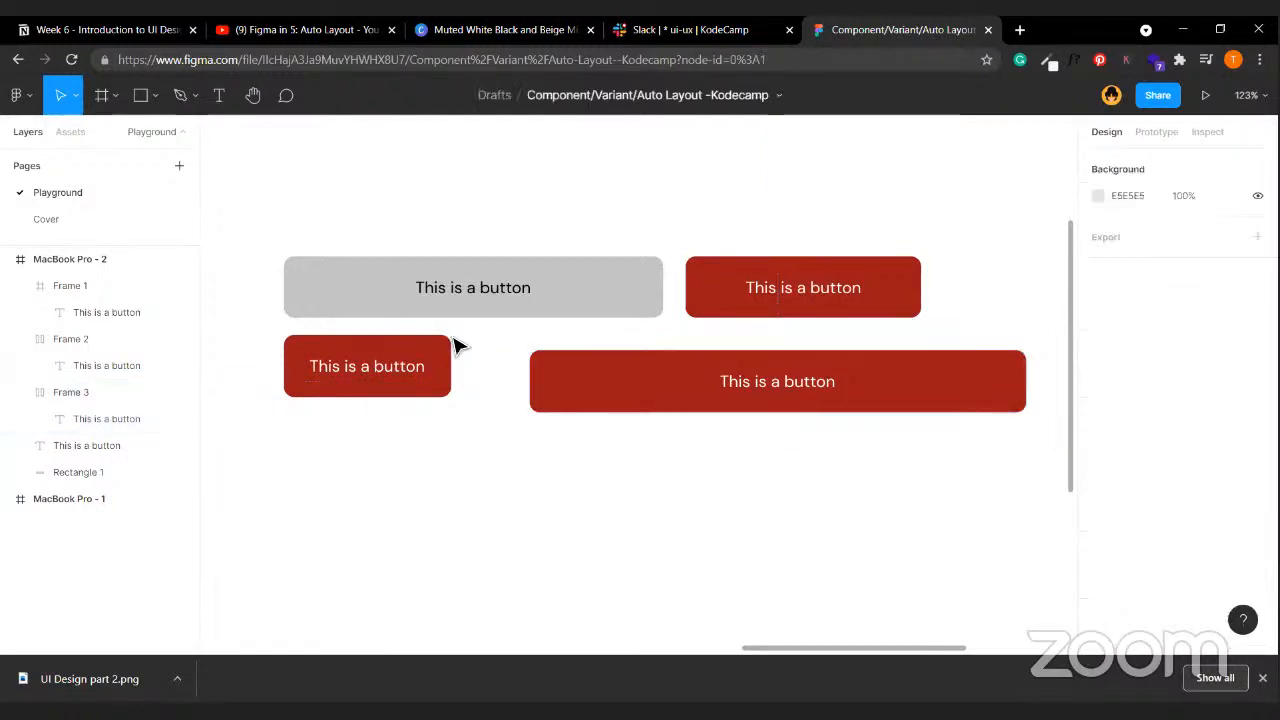
{"action": "left_click", "coordinate": [573, 302]}
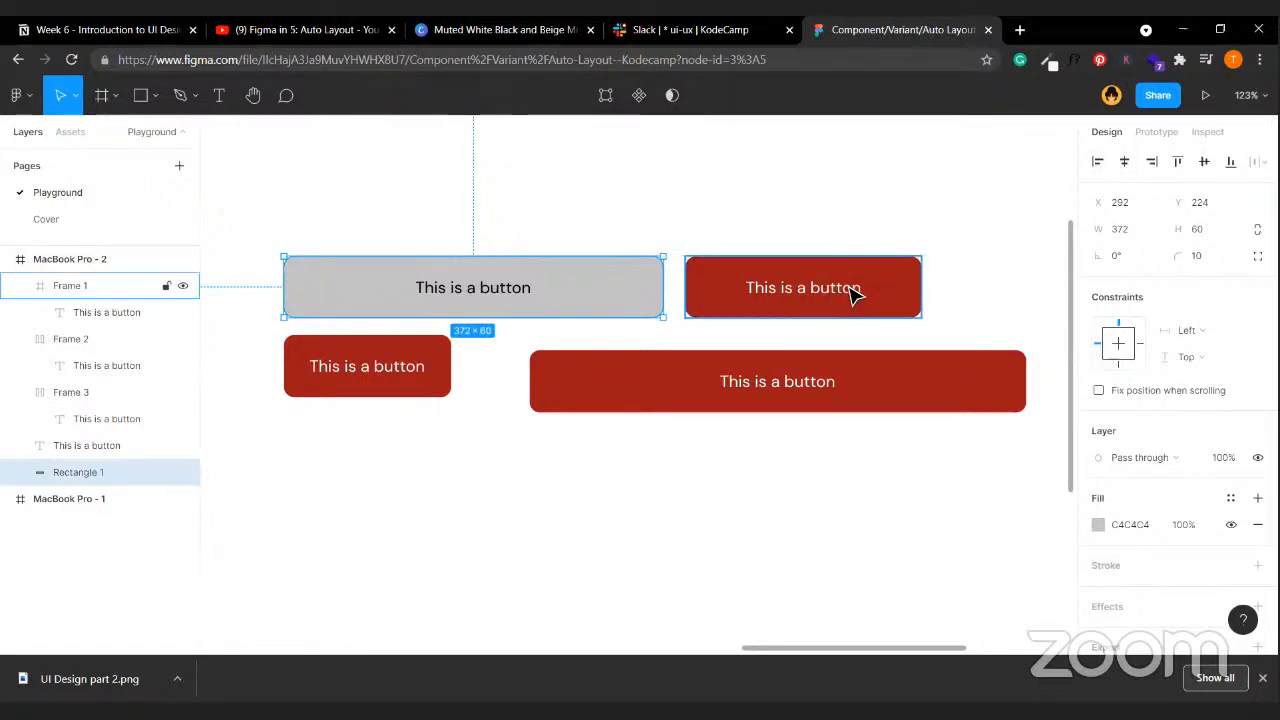
{"action": "left_click", "coordinate": [948, 465]}
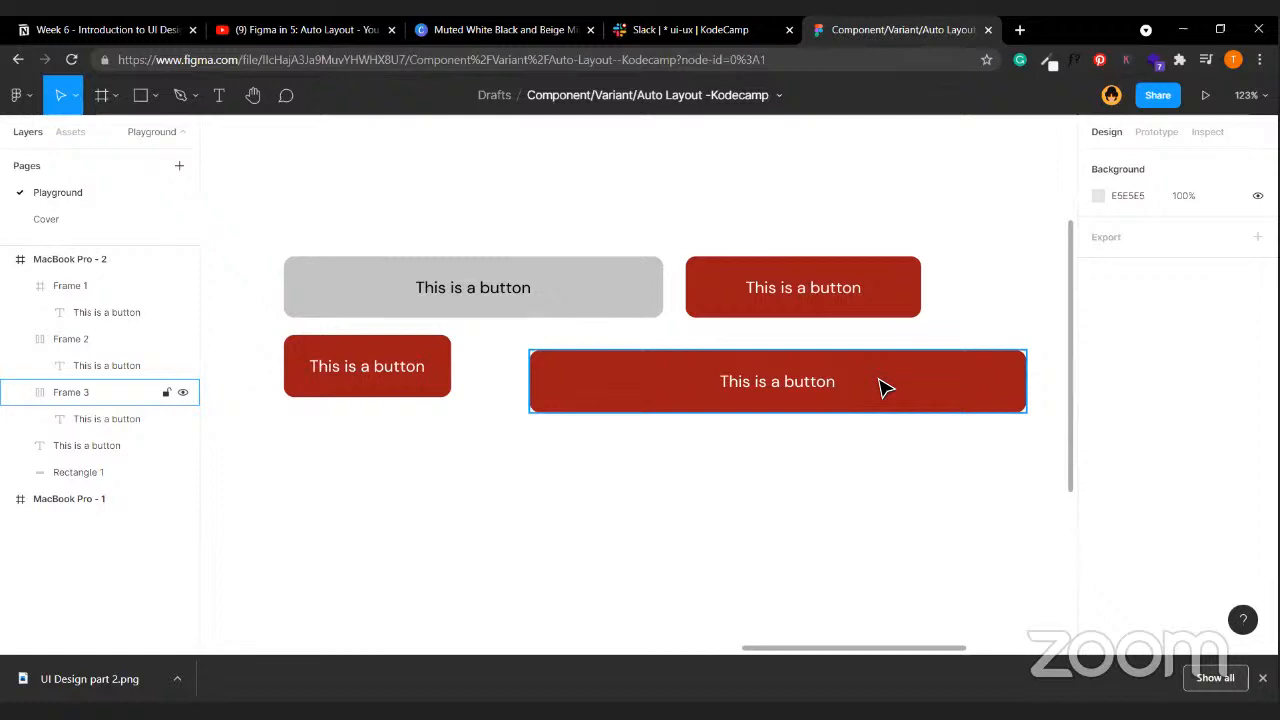
{"action": "left_click", "coordinate": [897, 409]}
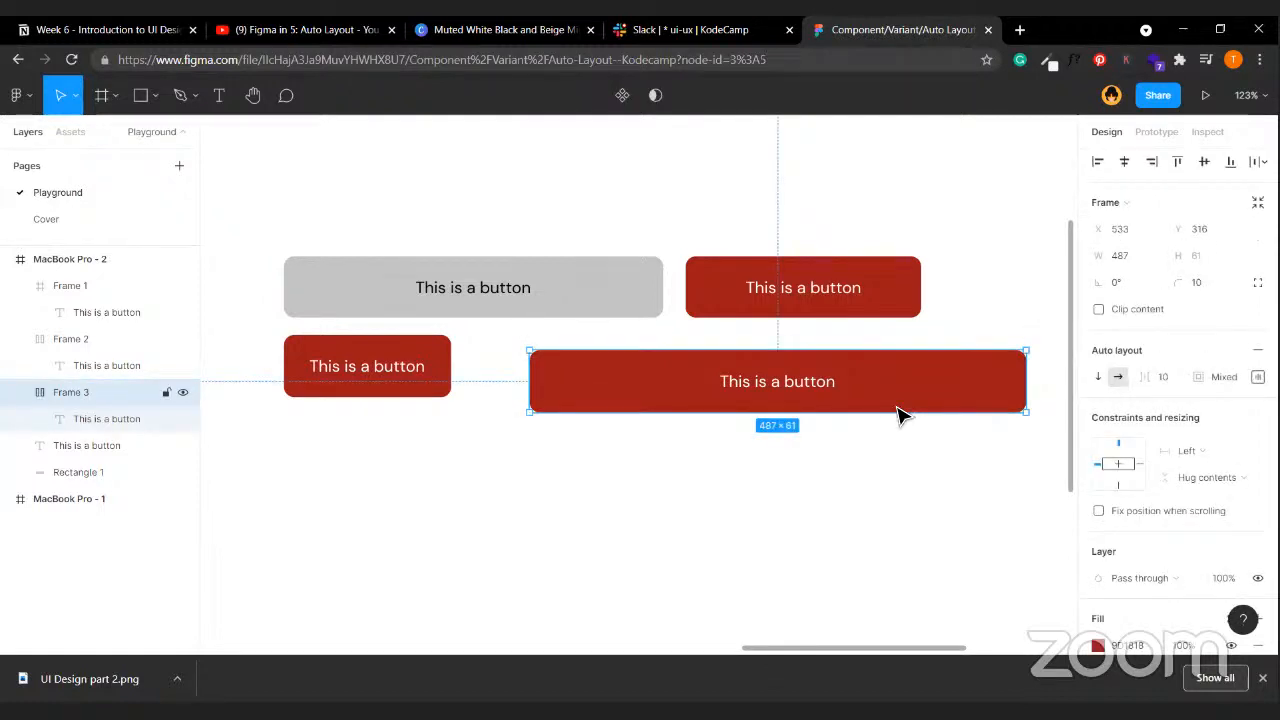
{"action": "key", "text": "ctrl+z"}
{"action": "key", "text": "ctrl+z"}
{"action": "key", "text": "ctrl+shift+z"}
{"action": "key", "text": "ctrl+shift+z"}
{"action": "left_click", "coordinate": [696, 542]}
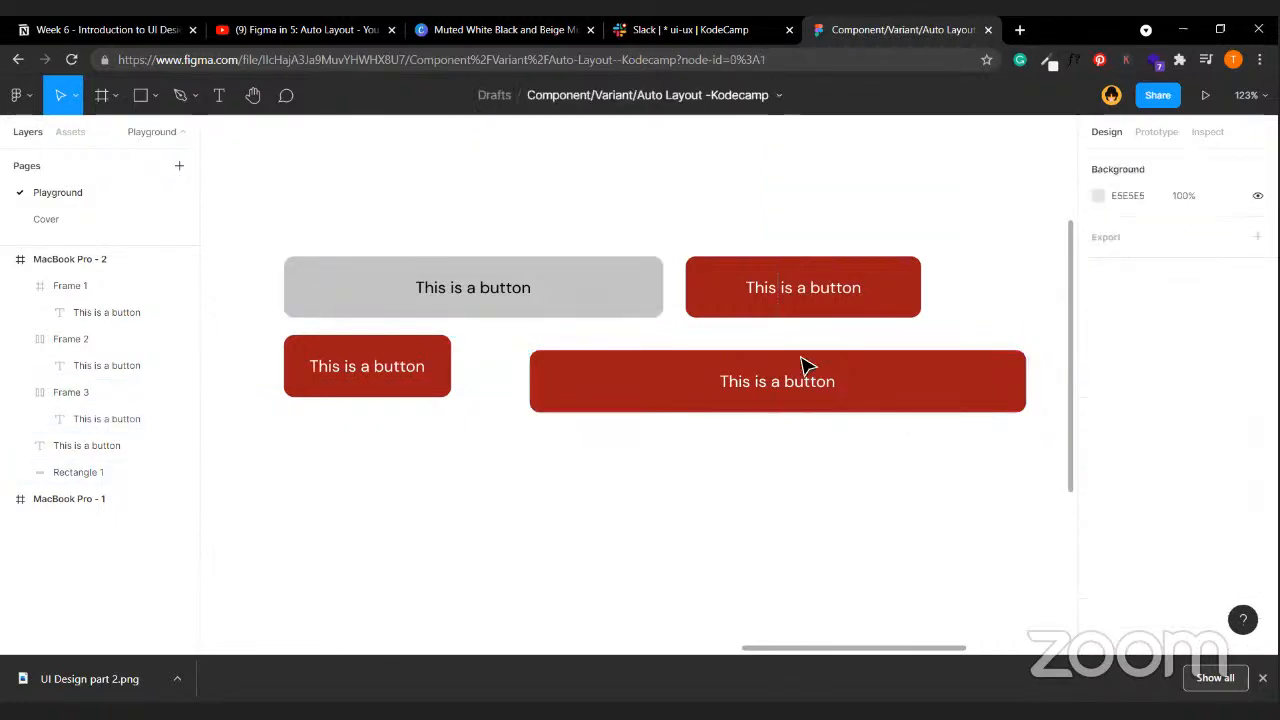
- Widen the stretched auto layout button further, to a width of about 620
{"action": "left_click", "coordinate": [843, 380]}
{"action": "scroll", "coordinate": [857, 395], "scroll_direction": "right", "scroll_amount": 3}
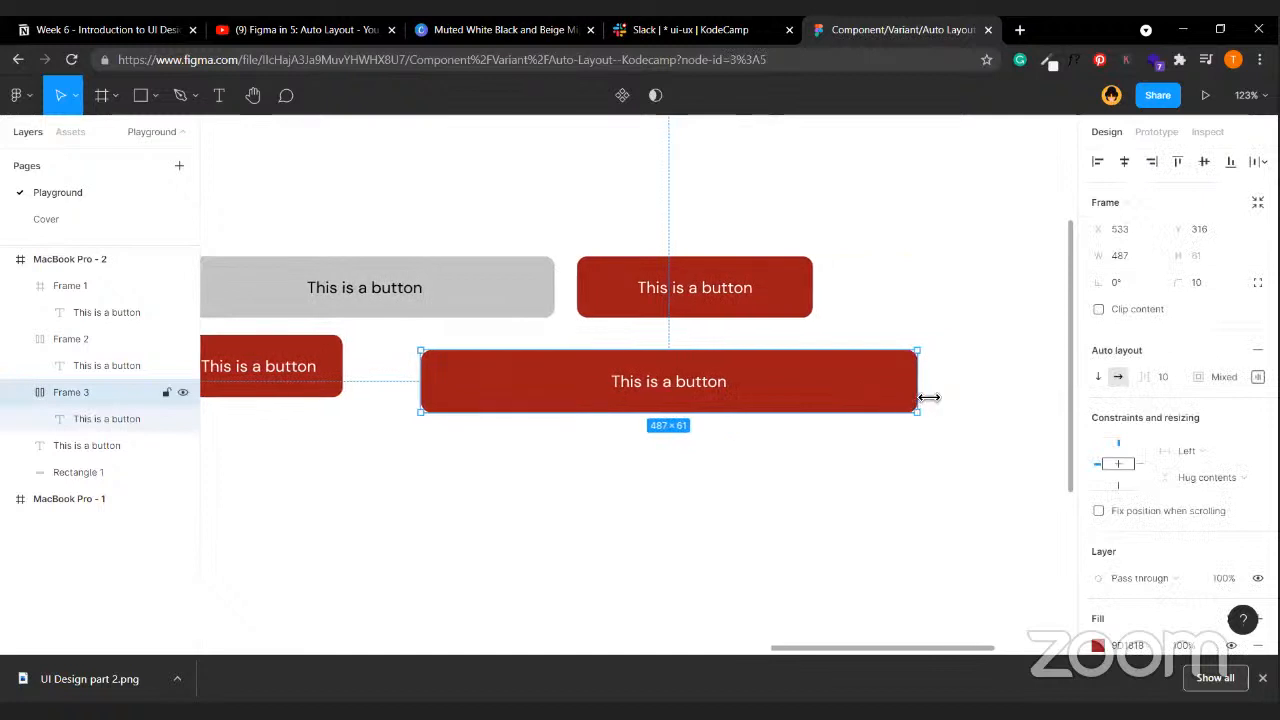
{"action": "left_click_drag", "start_coordinate": [916, 383], "coordinate": [1050, 440]}
{"action": "left_click_drag", "start_coordinate": [673, 461], "coordinate": [703, 494]}
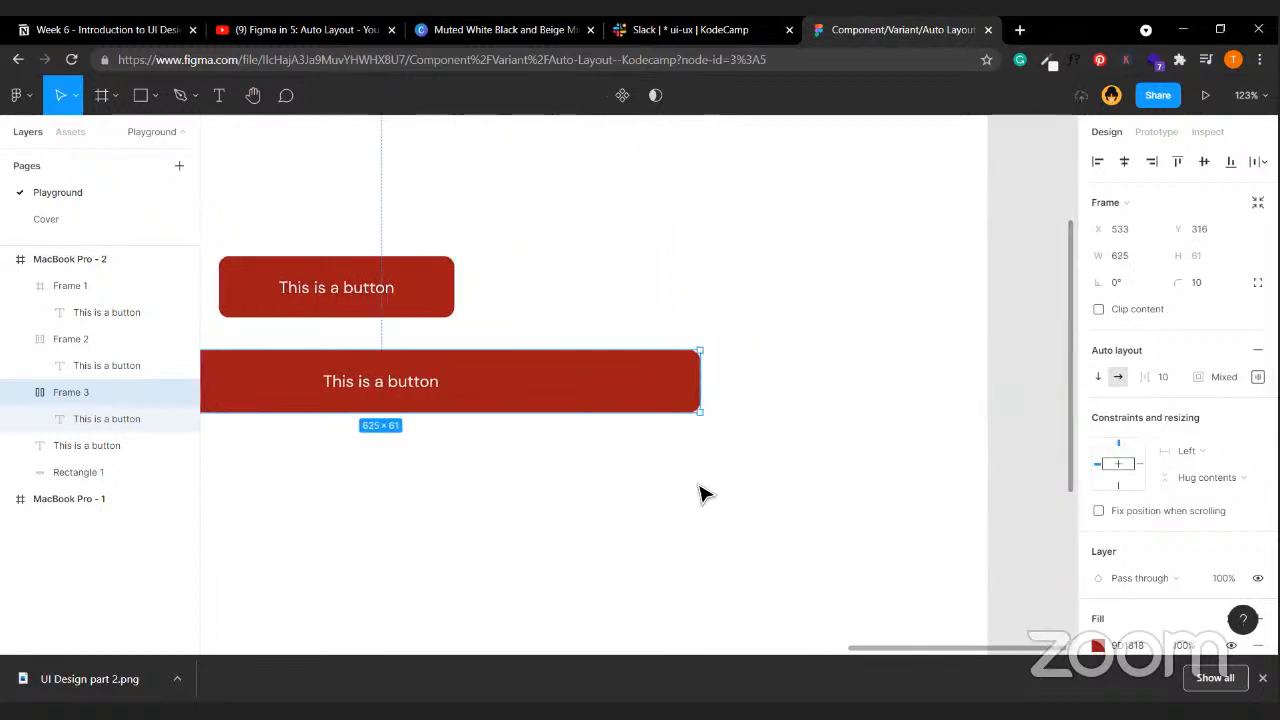
{"action": "scroll", "coordinate": [474, 454], "scroll_direction": "left", "scroll_amount": 3}
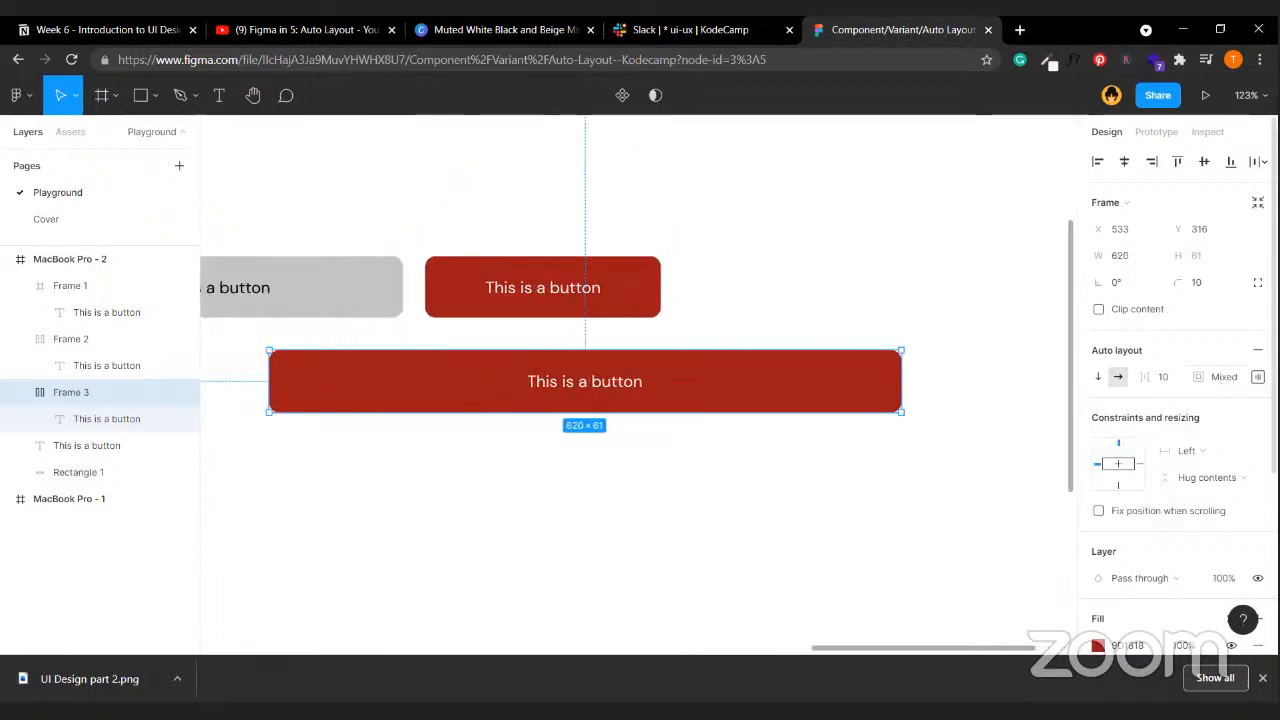
- Try right alignment for the wide button's text, stretch the button to about 638 wide, and restore centre alignment
{"action": "left_click", "coordinate": [1258, 376]}
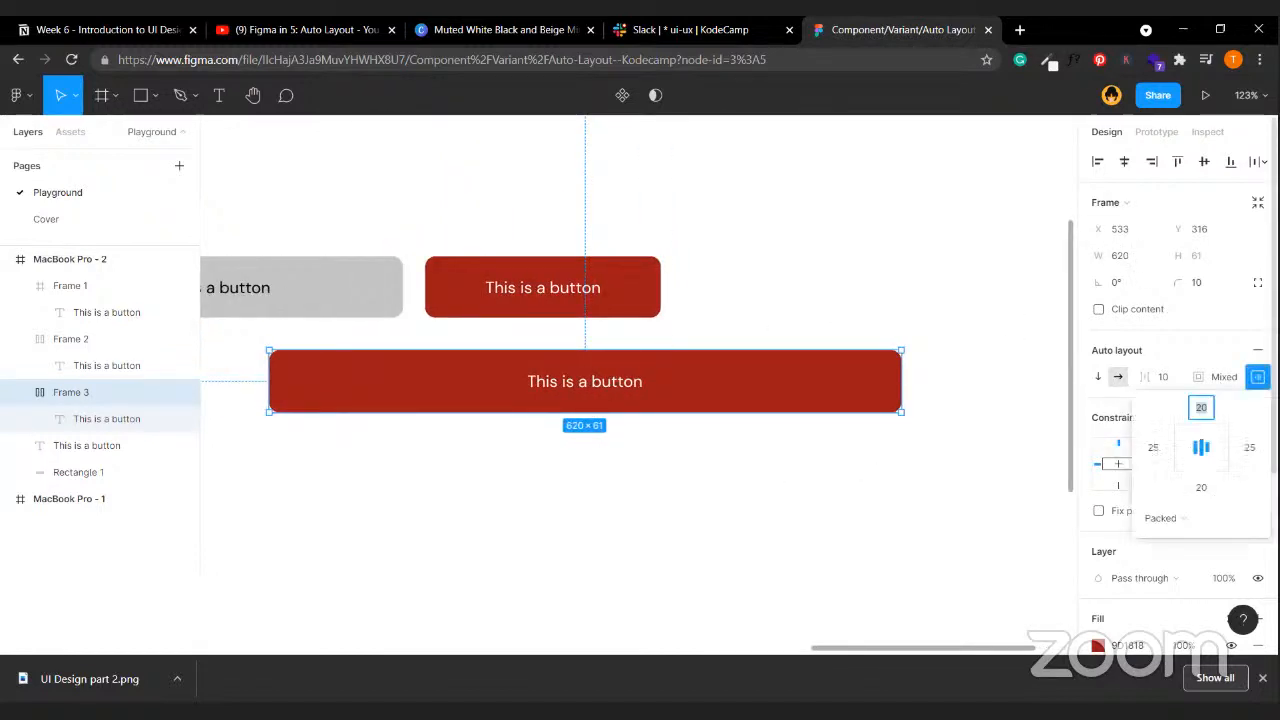
{"action": "left_click", "coordinate": [1224, 448]}
{"action": "left_click_drag", "start_coordinate": [909, 383], "coordinate": [670, 470]}
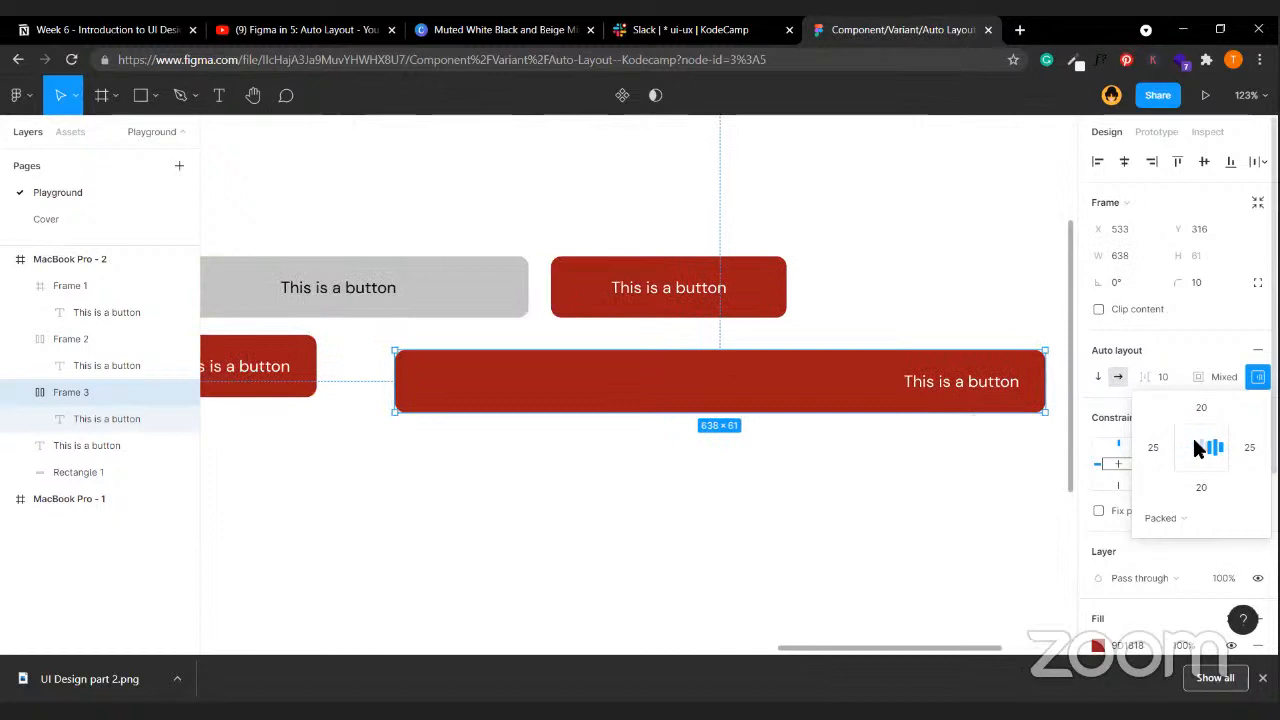
{"action": "left_click", "coordinate": [1201, 447]}
{"action": "left_click", "coordinate": [751, 511]}
- Duplicate the small red auto layout button, Frame 2, and place the copy below the wide button at about X 795, Y 429
{"action": "scroll", "coordinate": [614, 511], "scroll_direction": "left", "scroll_amount": 3}
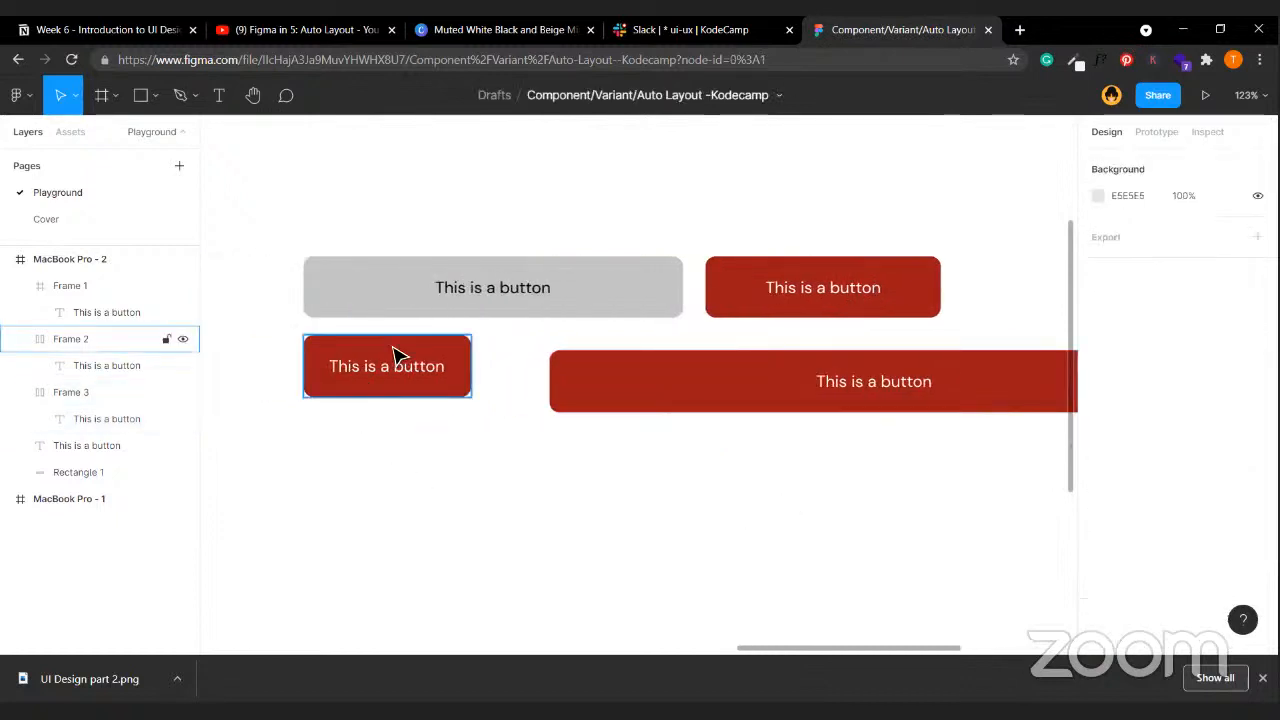
{"action": "left_click", "coordinate": [386, 385]}
{"action": "left_click_drag", "start_coordinate": [408, 380], "coordinate": [917, 509]}
{"action": "scroll", "coordinate": [777, 509], "scroll_direction": "right", "scroll_amount": 3}
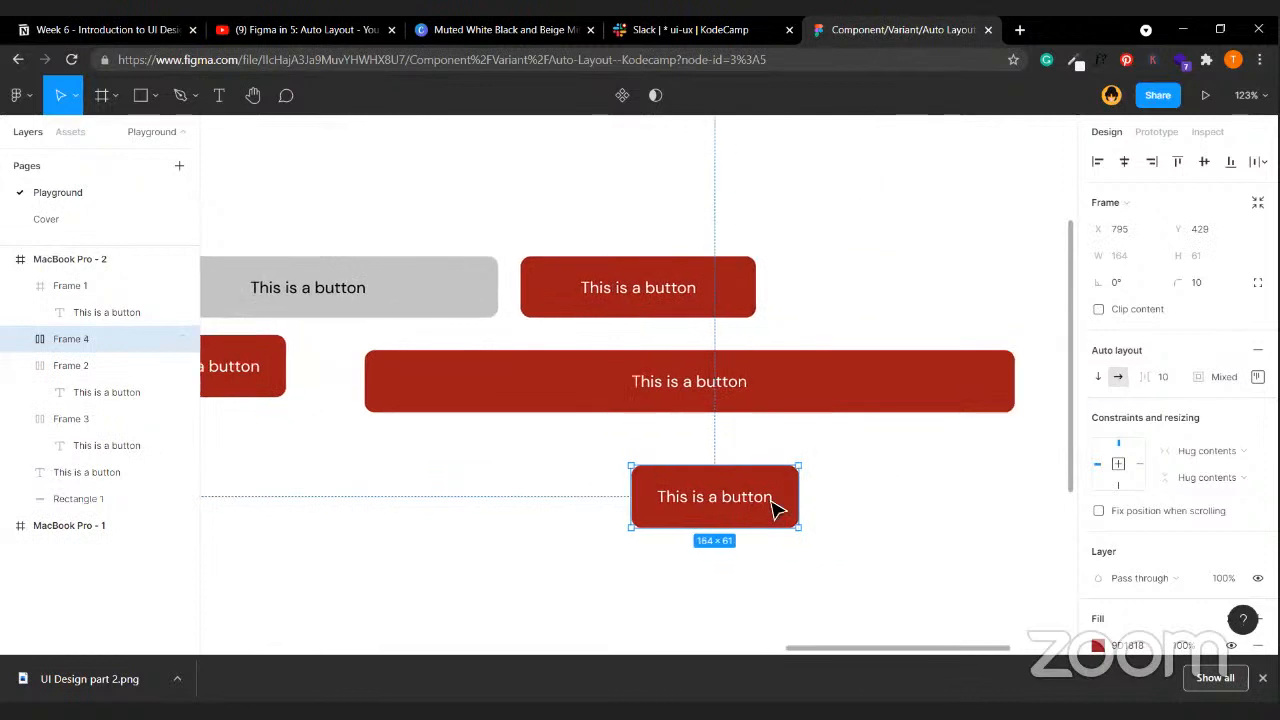
- Extend the copied button's label to read "This is a button we are trying to test"
{"action": "double_click", "coordinate": [705, 500]}
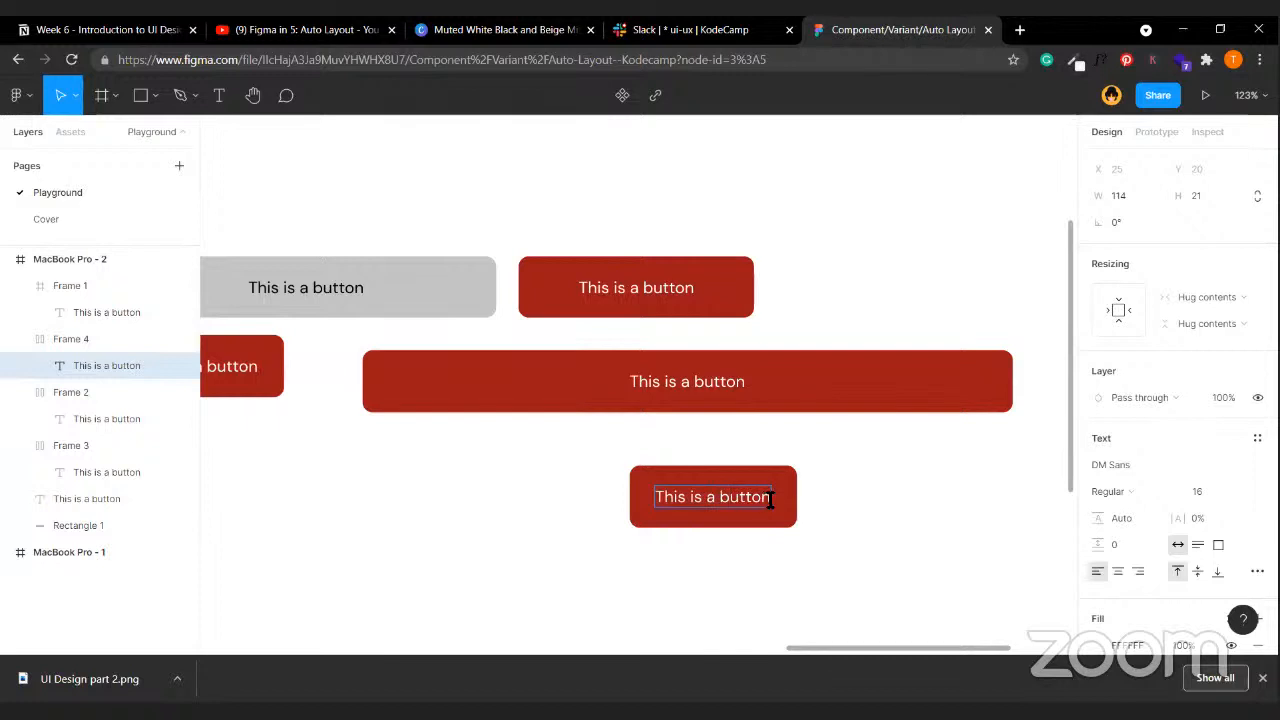
{"action": "type", "text": "we are t"}
{"action": "key", "text": "BackSpace"}
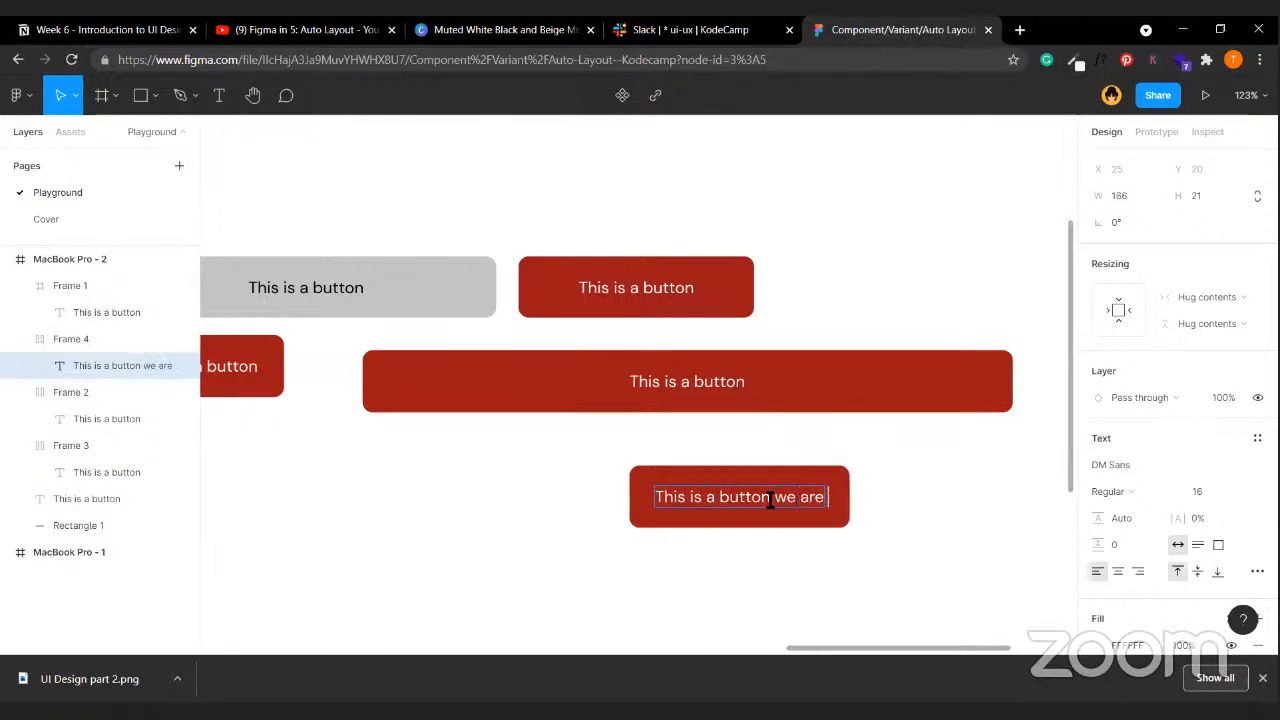
{"action": "type", "text": "trying to "}
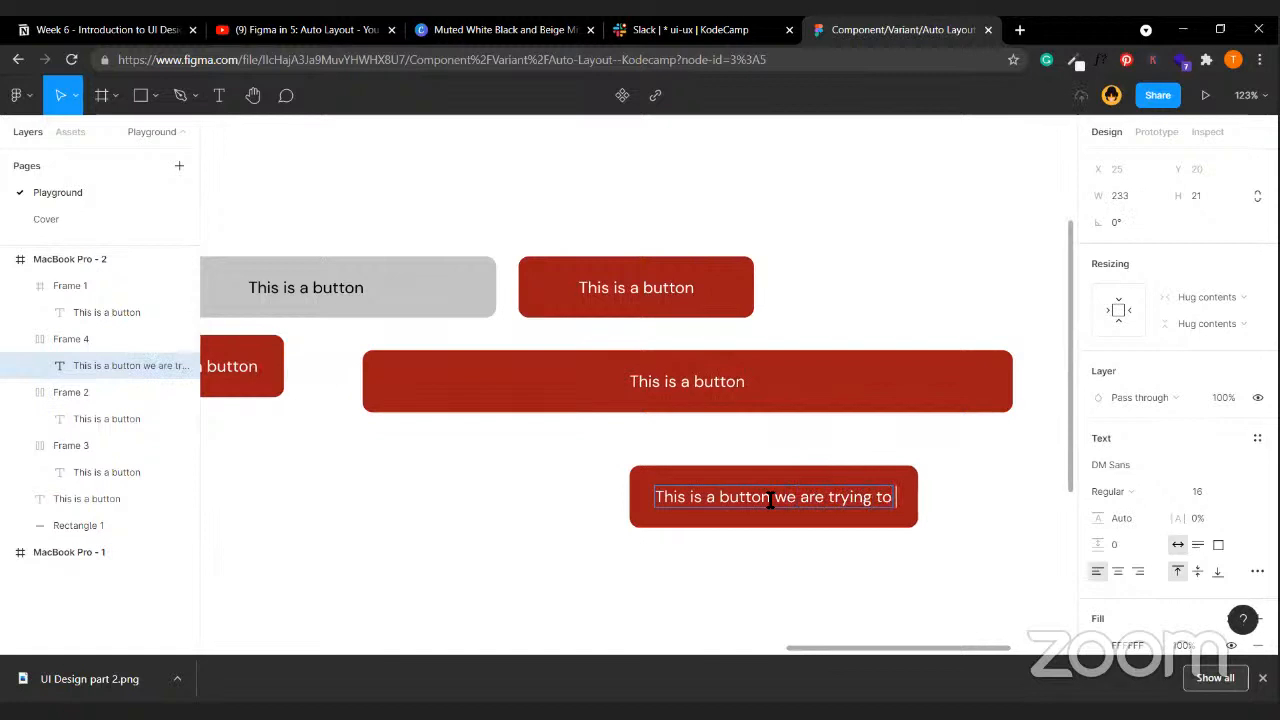
{"action": "type", "text": "test"}
{"action": "scroll", "coordinate": [770, 500], "scroll_direction": "right", "scroll_amount": 5}
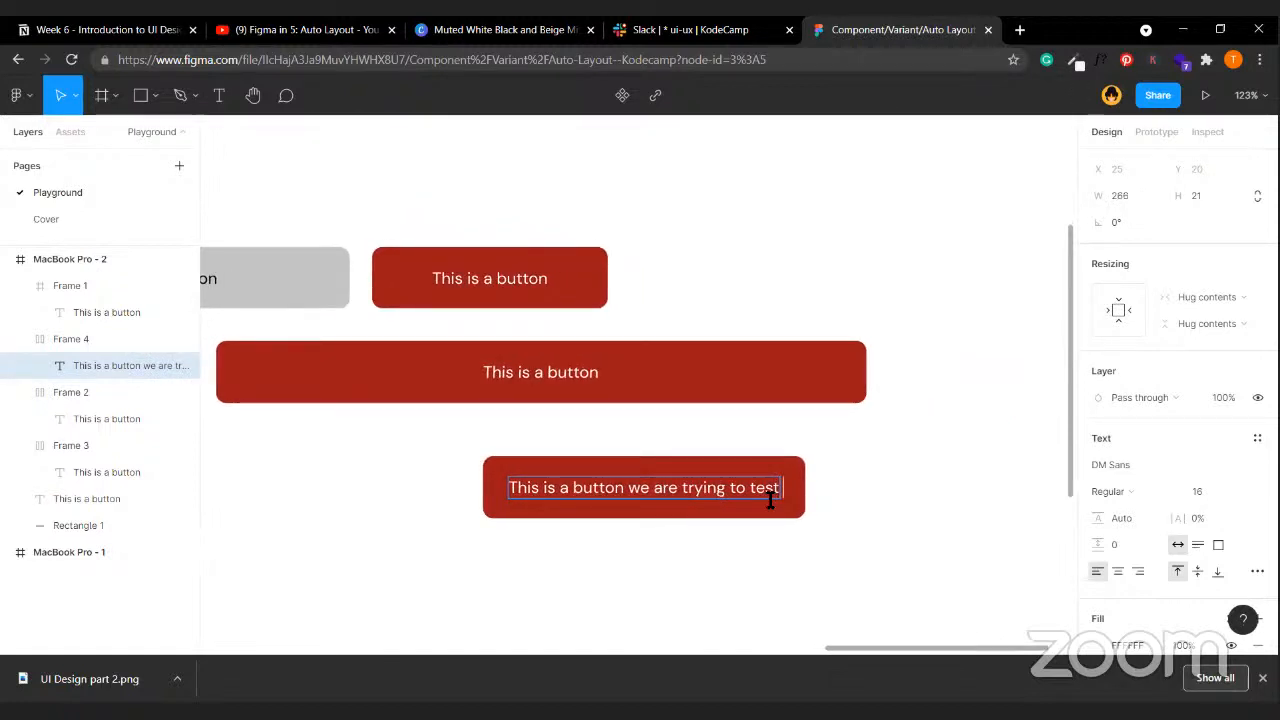
- Try extending the copied button's label with a long run of random characters, and undo that addition
{"action": "type", "text": "ajgiuhifoiqpjpriepgfo[ewgorieupwigyre"}
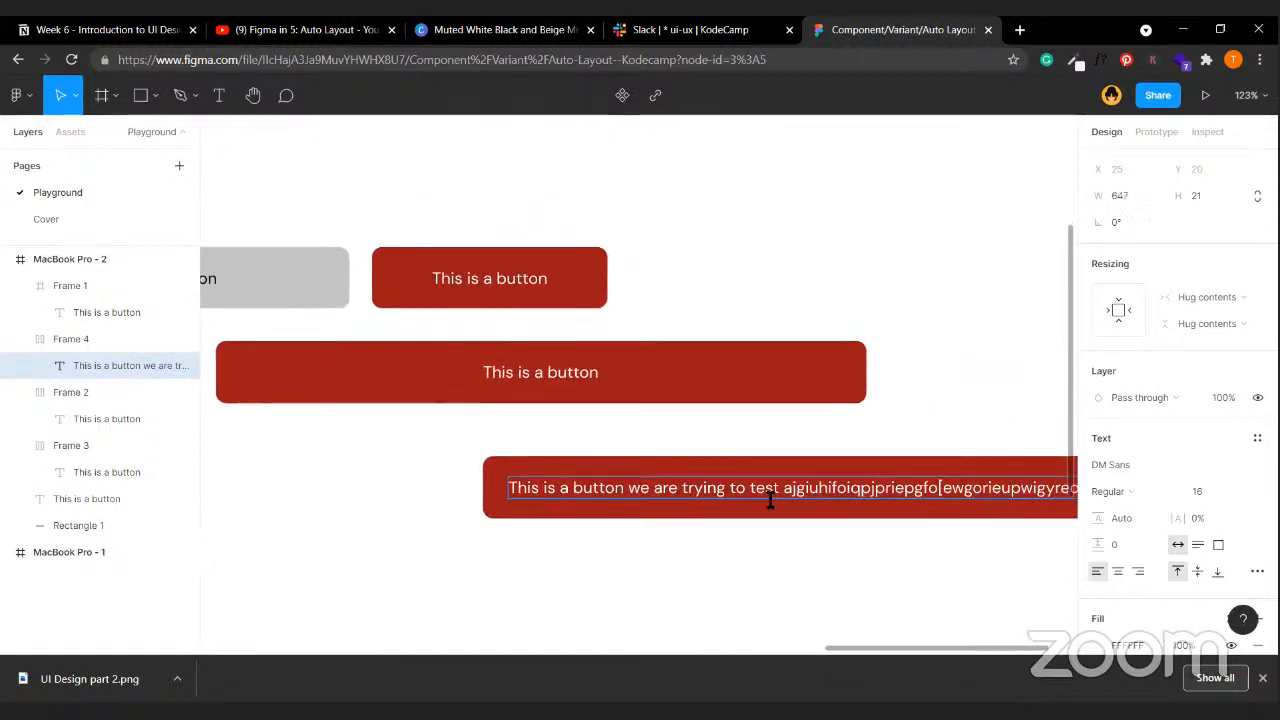
{"action": "type", "text": "ouiqfpjao"}
{"action": "scroll", "coordinate": [705, 618], "scroll_direction": "right", "scroll_amount": 4}
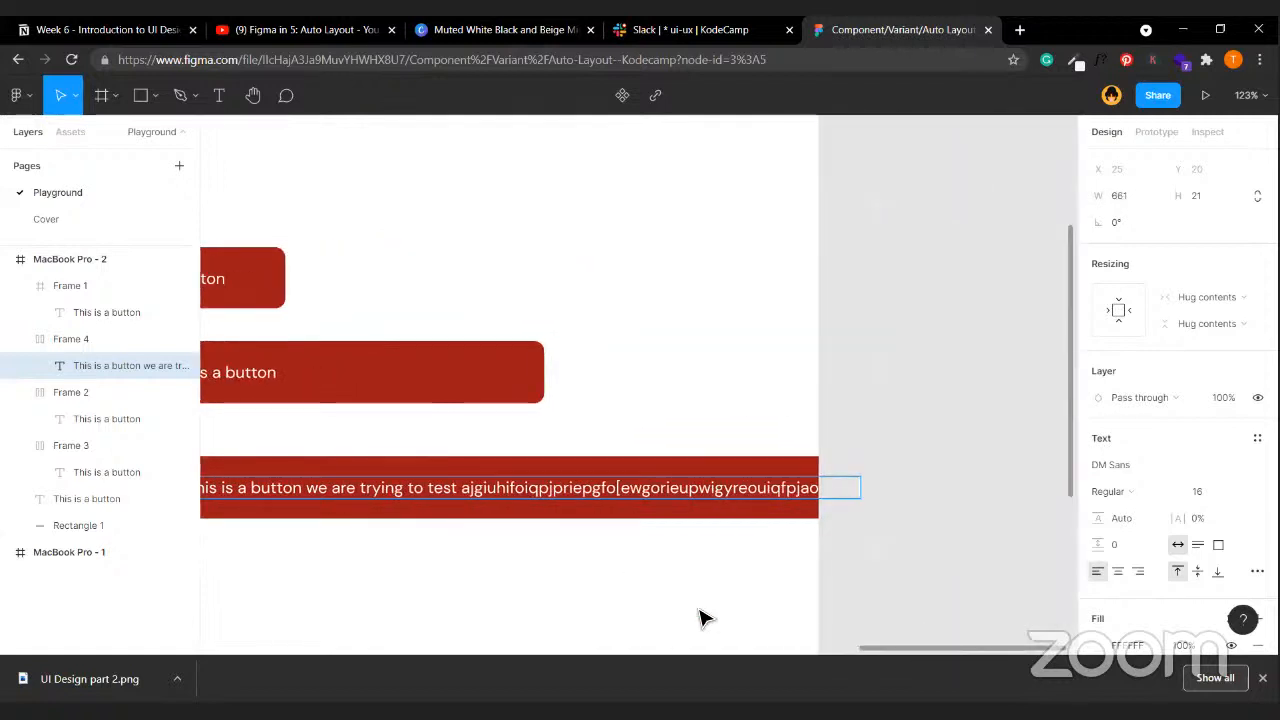
{"action": "key", "text": "ctrl+z"}
{"action": "scroll", "coordinate": [705, 618], "scroll_direction": "left", "scroll_amount": 3}
{"action": "key", "text": "Escape"}
- Move the copied button closer beneath the wide button, to about X 650, Y 398
{"action": "scroll", "coordinate": [854, 516], "scroll_direction": "left", "scroll_amount": 2}
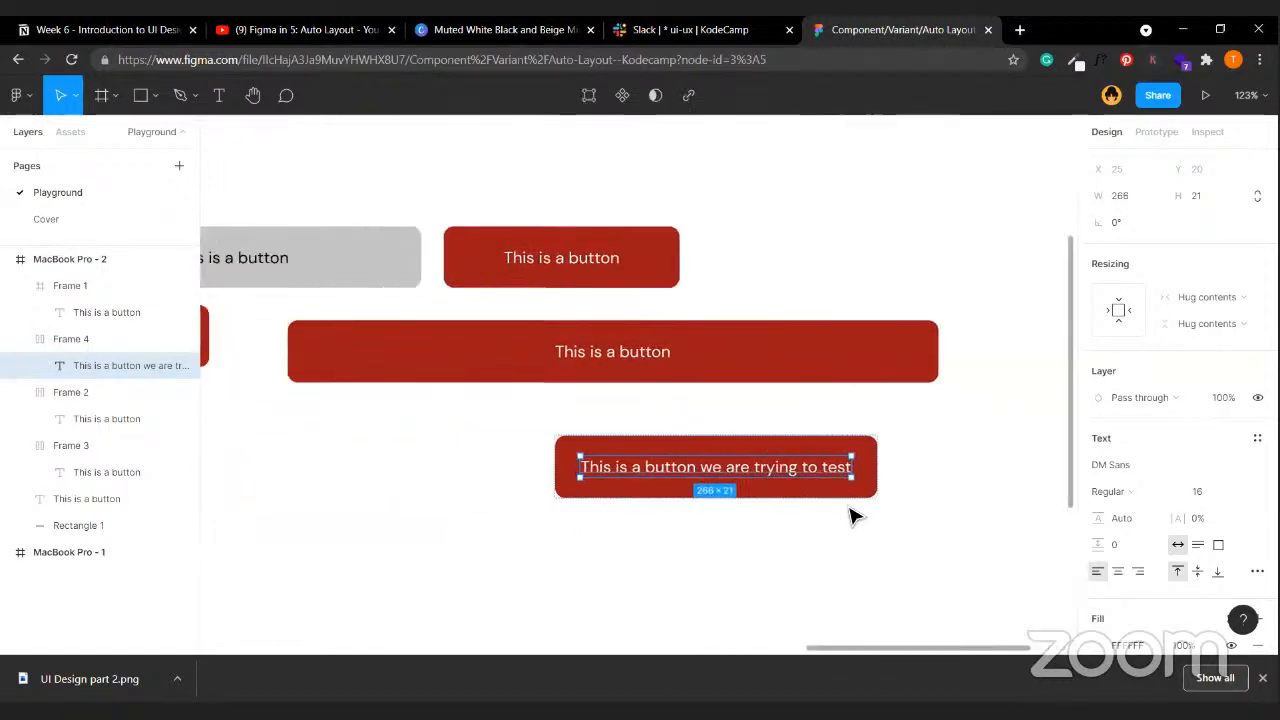
{"action": "scroll", "coordinate": [852, 515], "scroll_direction": "left", "scroll_amount": 2}
{"action": "left_click", "coordinate": [877, 517]}
{"action": "left_click", "coordinate": [895, 487]}
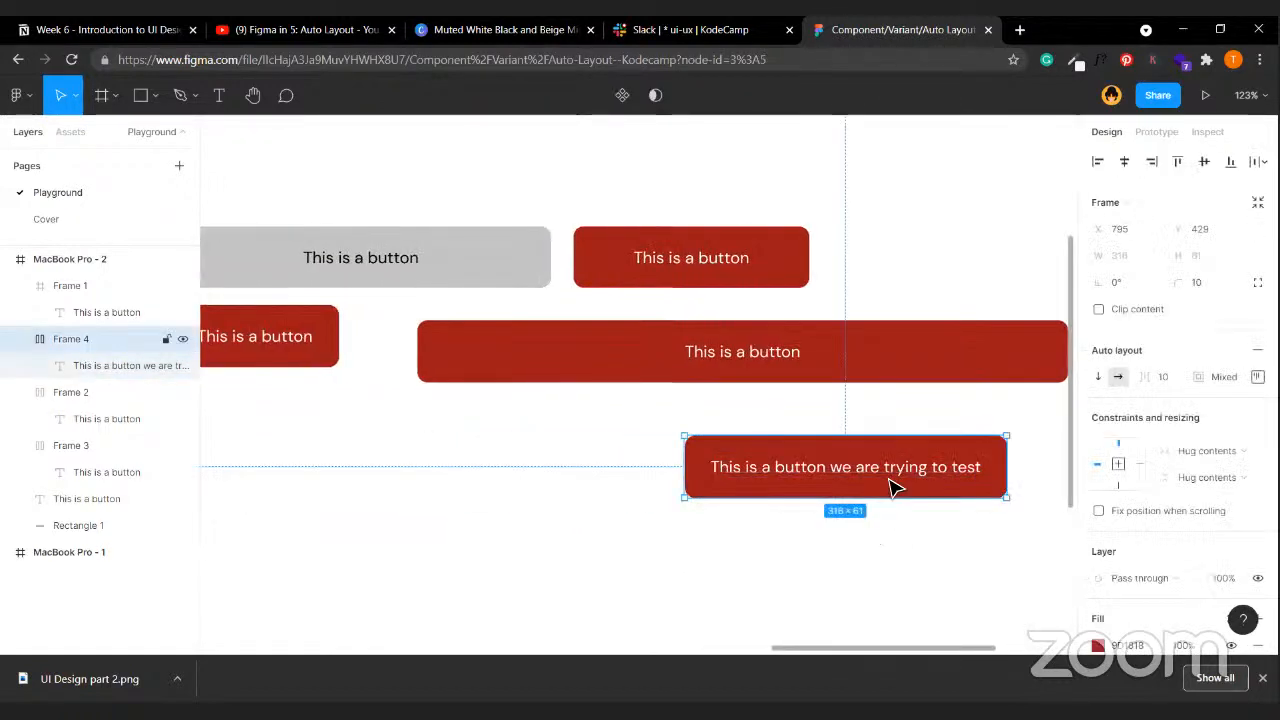
{"action": "left_click_drag", "start_coordinate": [893, 487], "coordinate": [745, 455]}
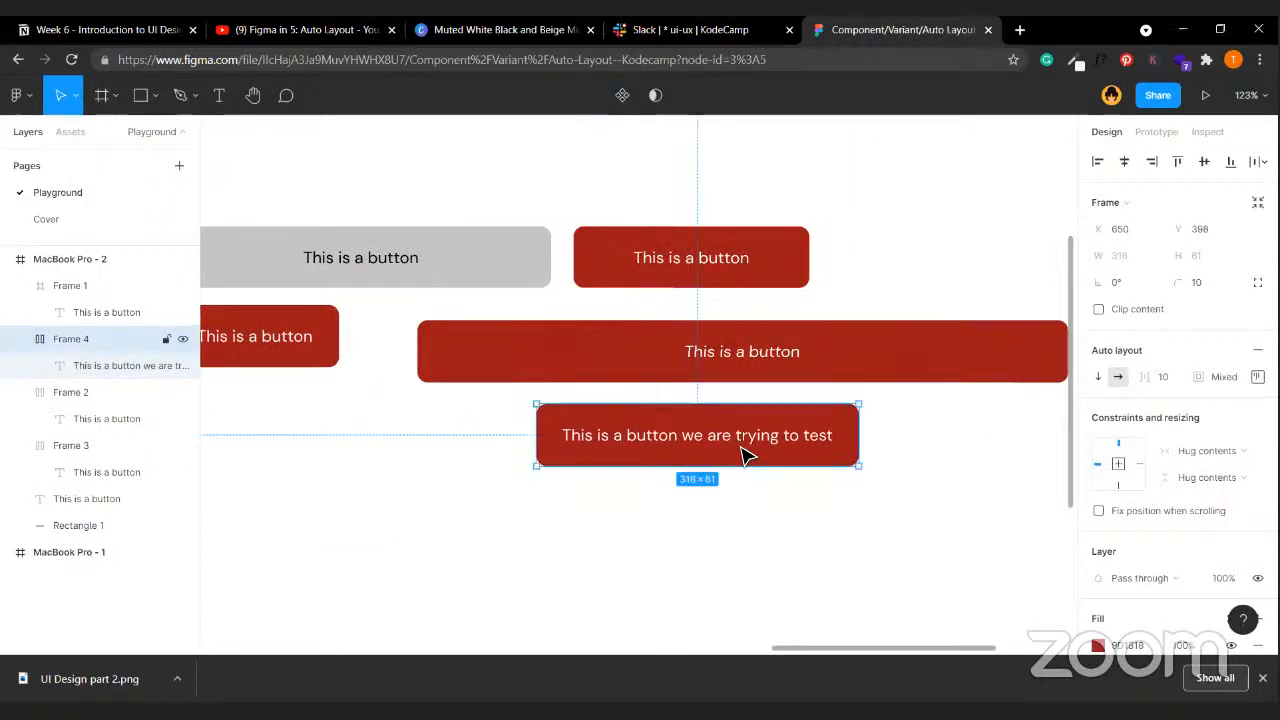
{"action": "scroll", "coordinate": [780, 485], "scroll_direction": "down", "scroll_amount": 4}
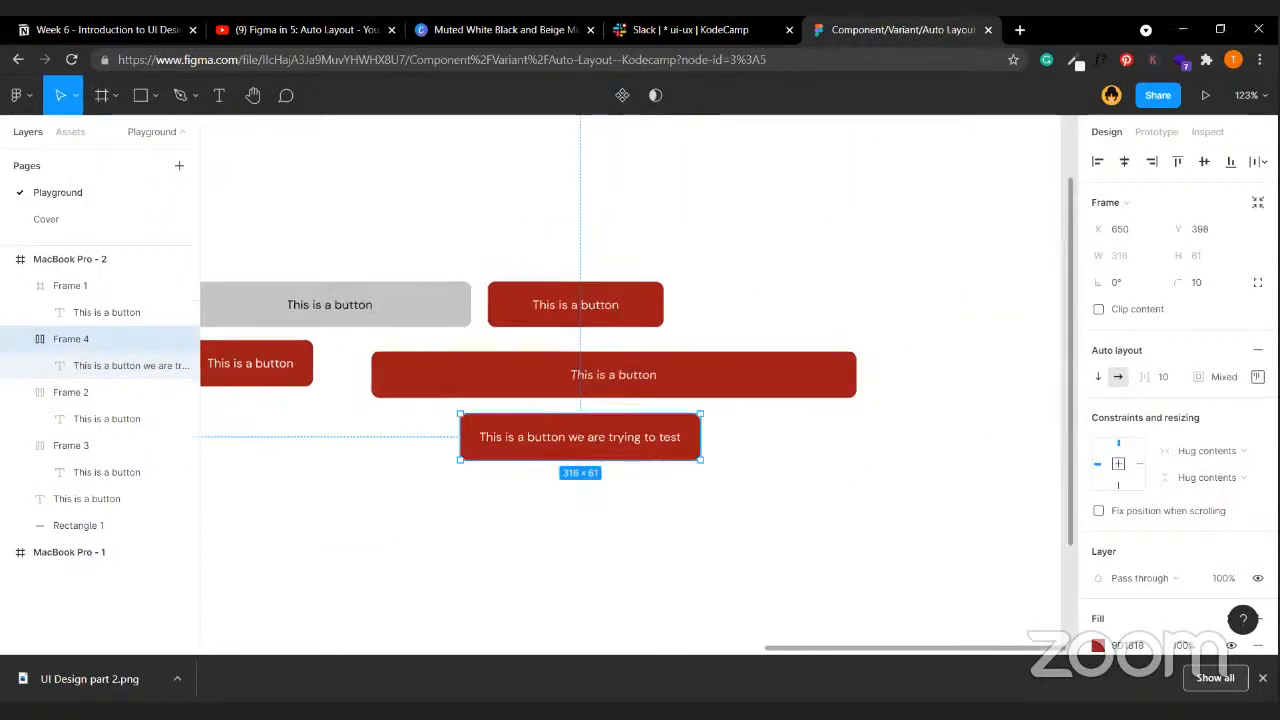
{"action": "left_click", "coordinate": [812, 515]}
{"action": "scroll", "coordinate": [812, 515], "scroll_direction": "left", "scroll_amount": 3}
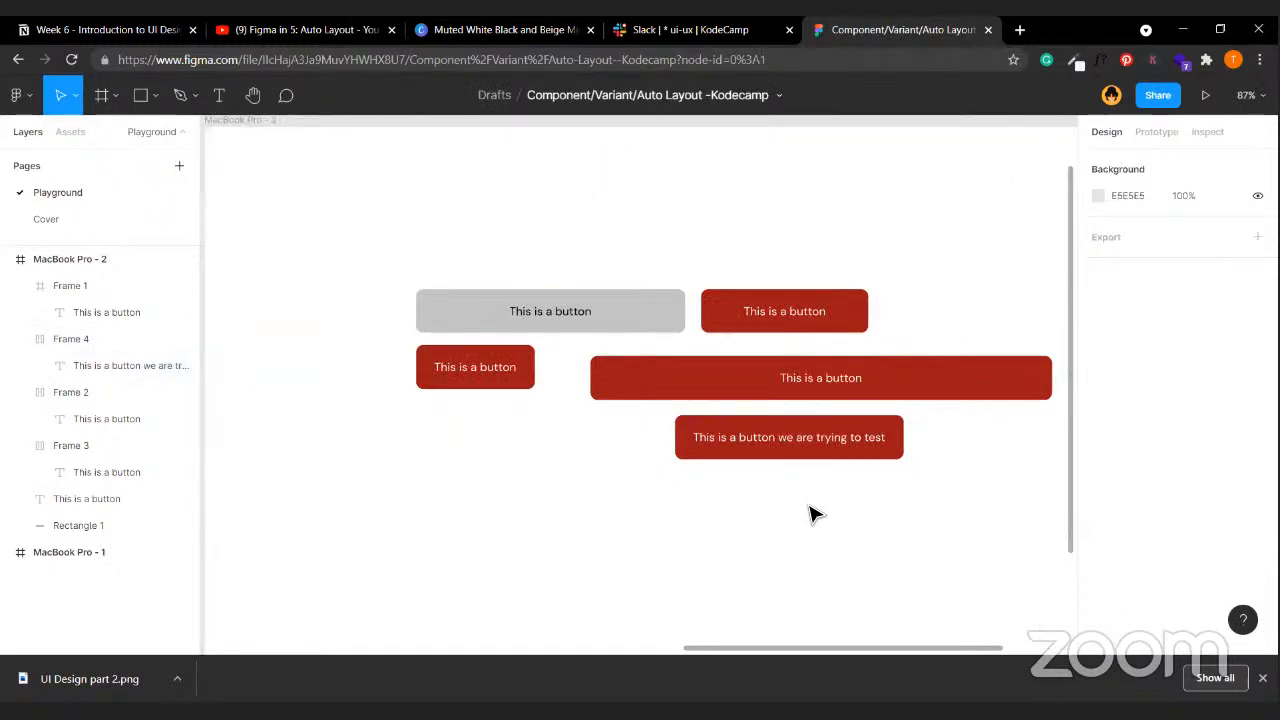
{"action": "scroll", "coordinate": [812, 515], "scroll_direction": "down", "scroll_amount": 3}
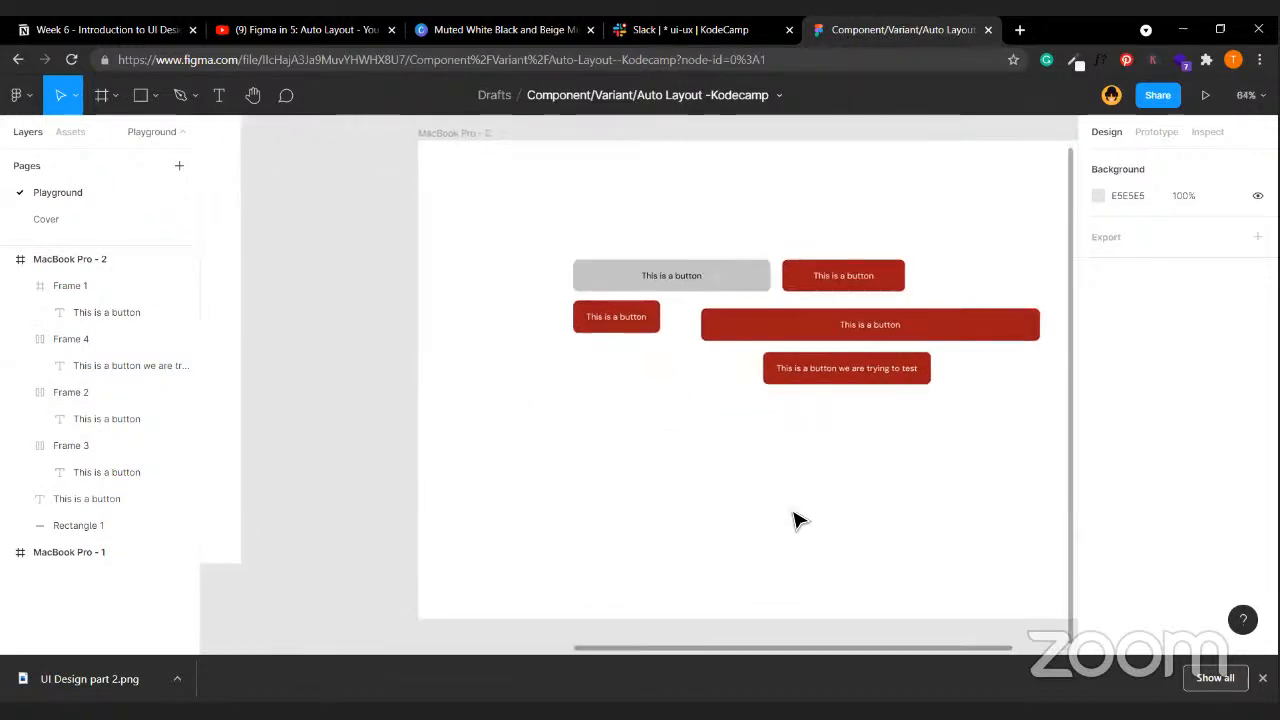
{"action": "scroll", "coordinate": [583, 434], "scroll_direction": "up", "scroll_amount": 1}
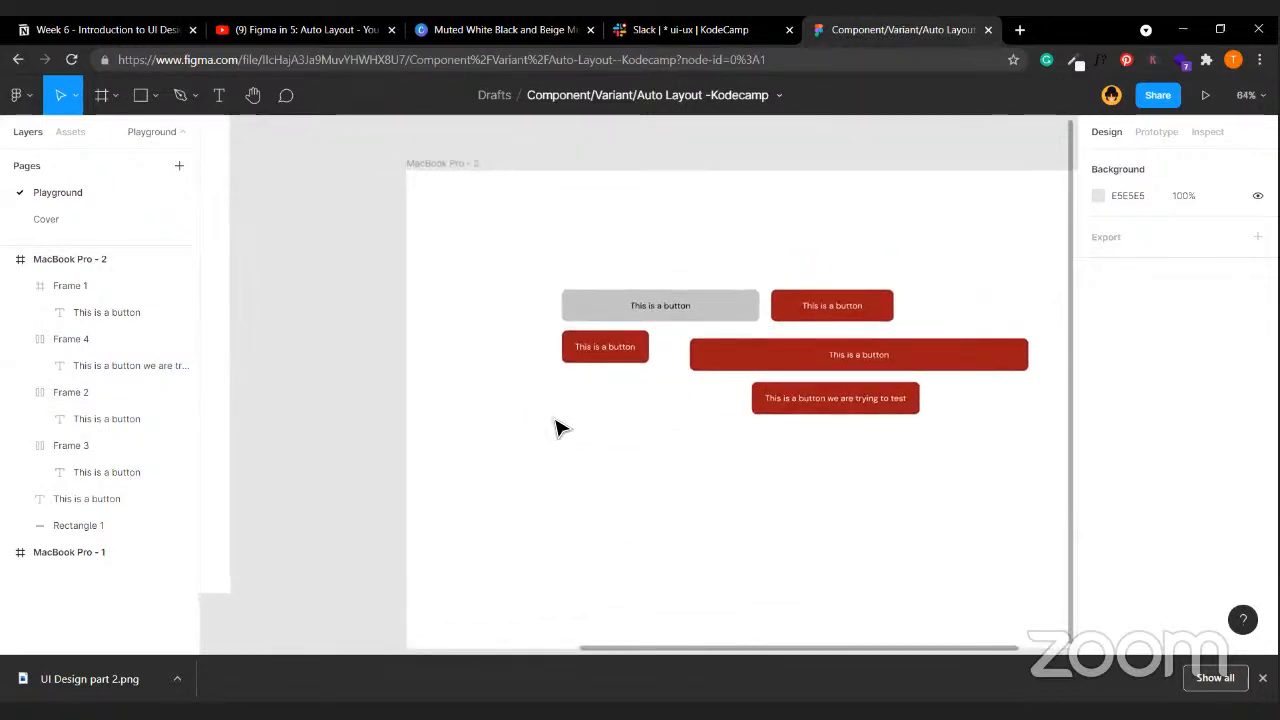
{"action": "scroll", "coordinate": [557, 428], "scroll_direction": "right", "scroll_amount": 3}
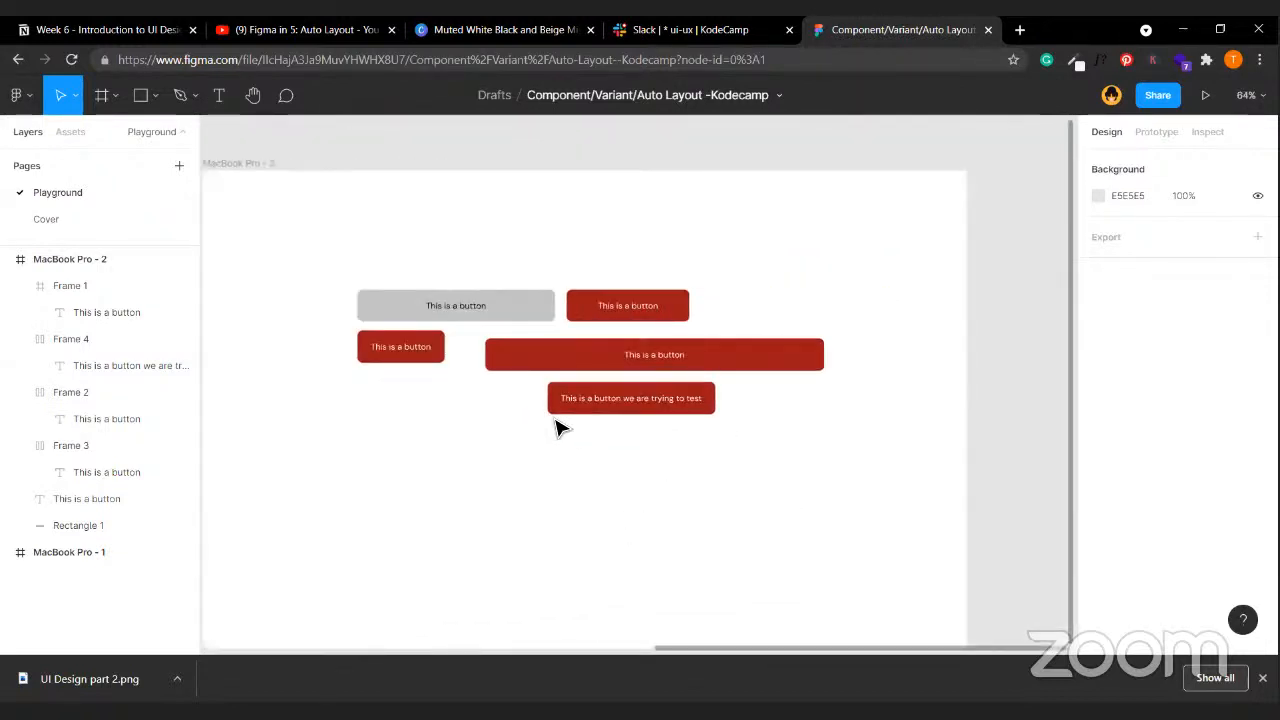
{"action": "scroll", "coordinate": [557, 428], "scroll_direction": "up", "scroll_amount": 2}
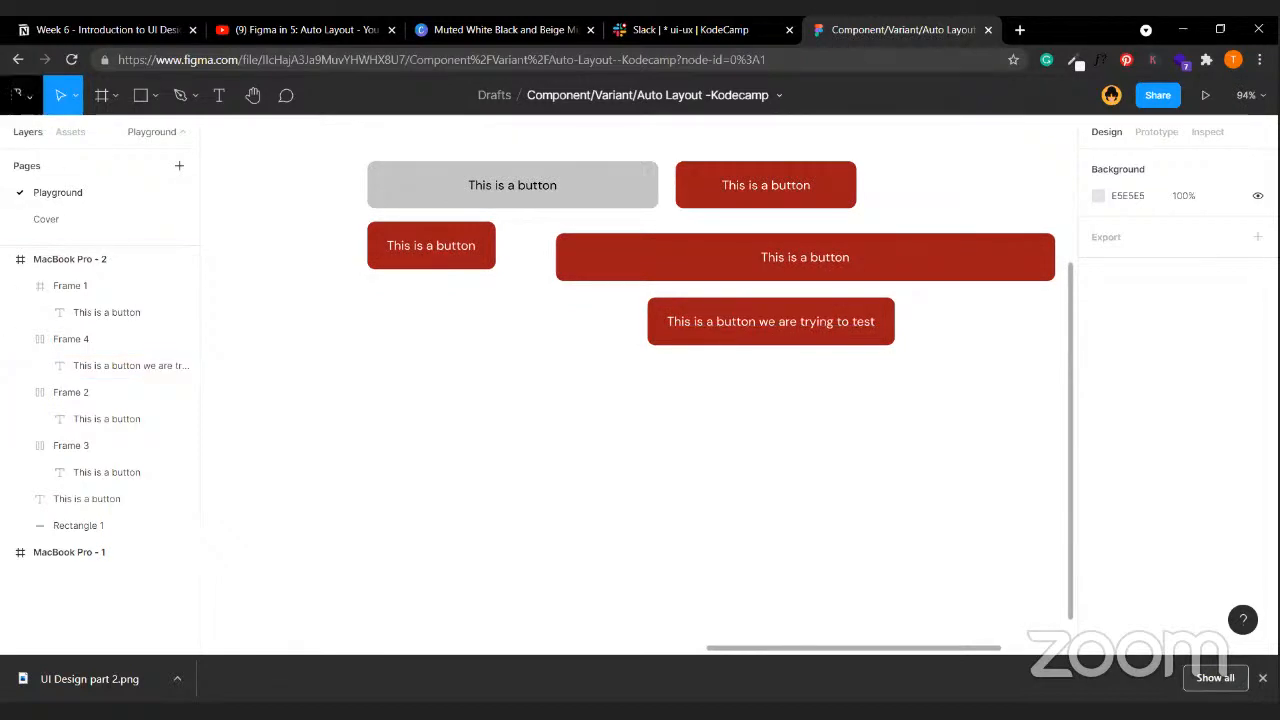
- Run the Iconify plugin, search for "cart" and import the Ant Design outlined shopping cart icon
{"action": "left_click", "coordinate": [16, 95]}
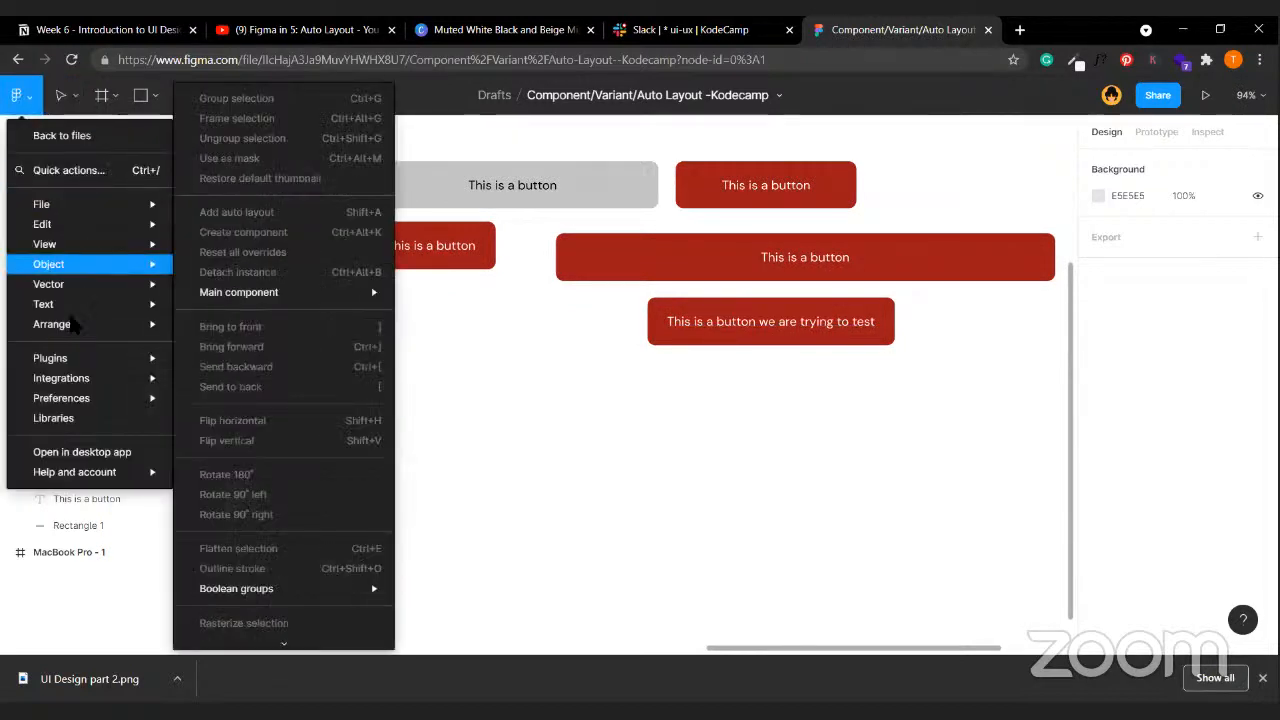
{"action": "mouse_move", "coordinate": [100, 358]}
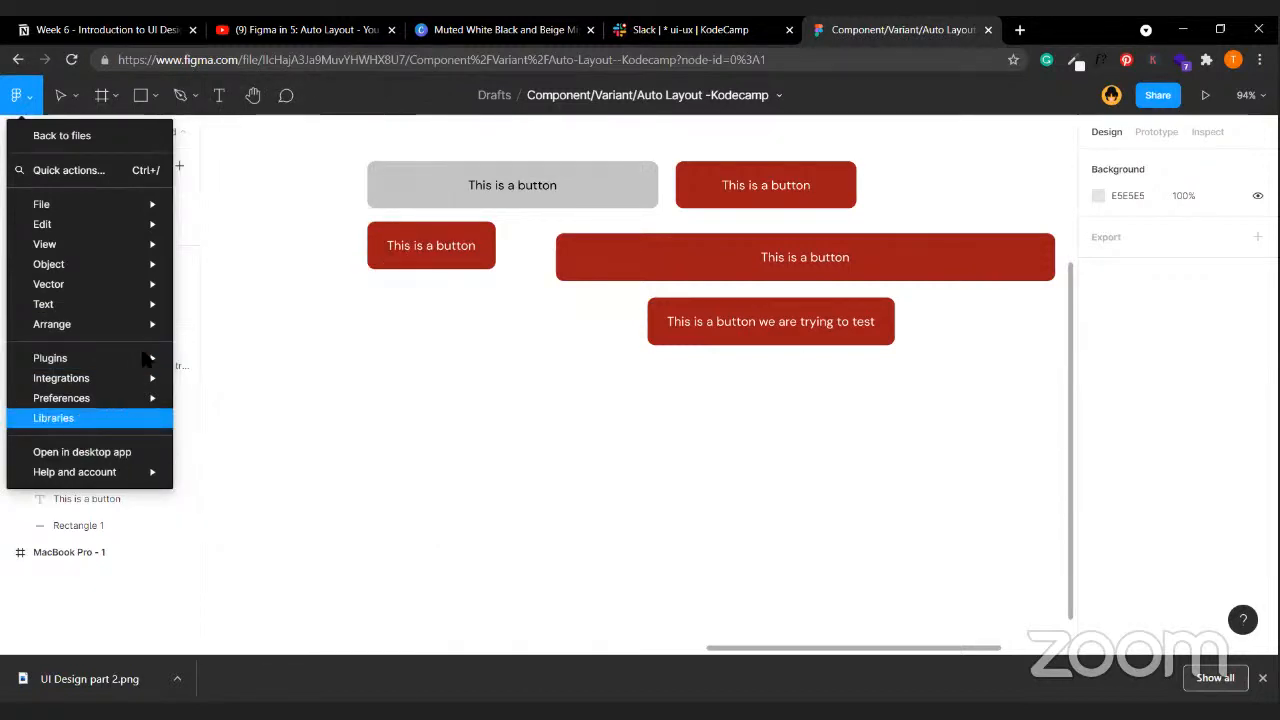
{"action": "mouse_move", "coordinate": [149, 360]}
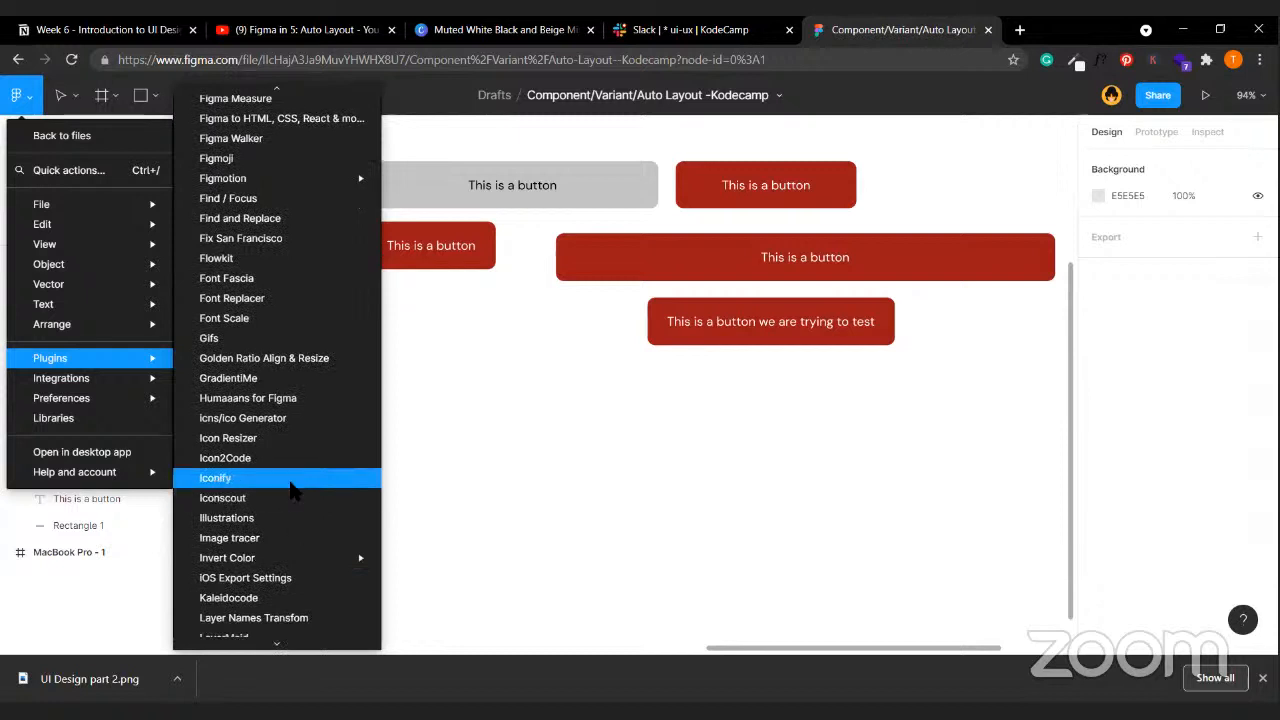
{"action": "left_click", "coordinate": [294, 490]}
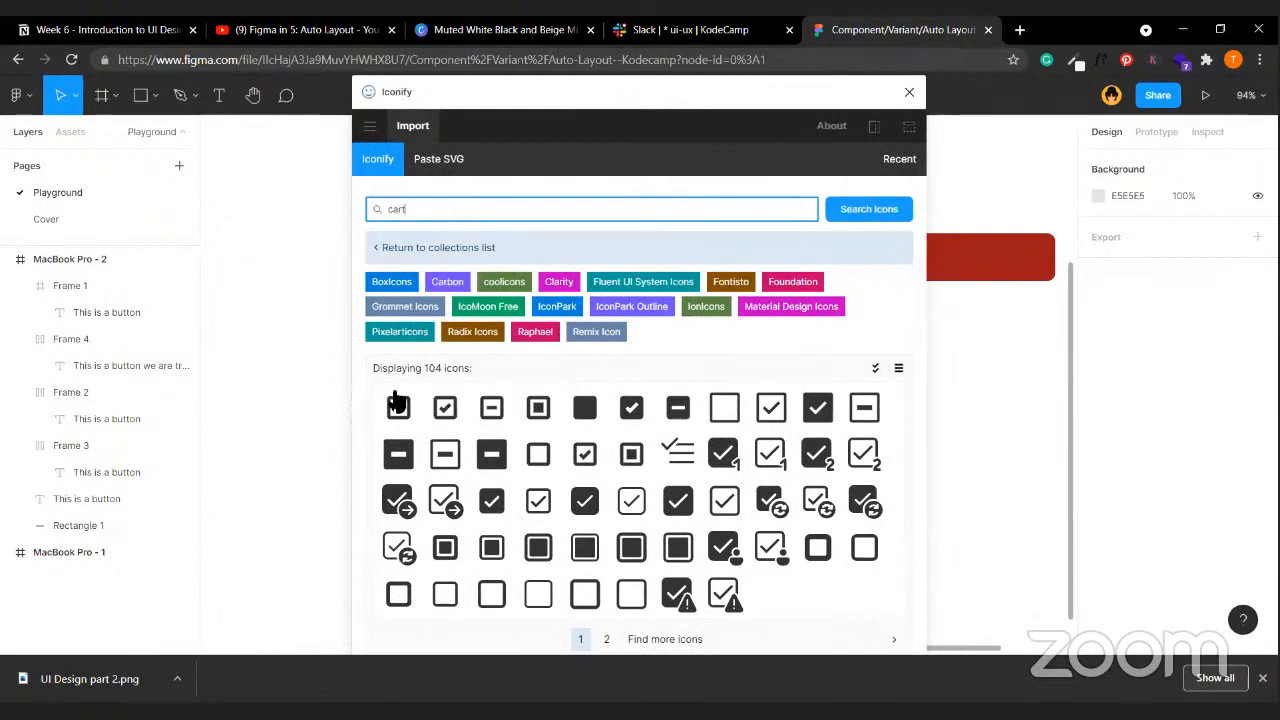
{"action": "left_click", "coordinate": [845, 205]}
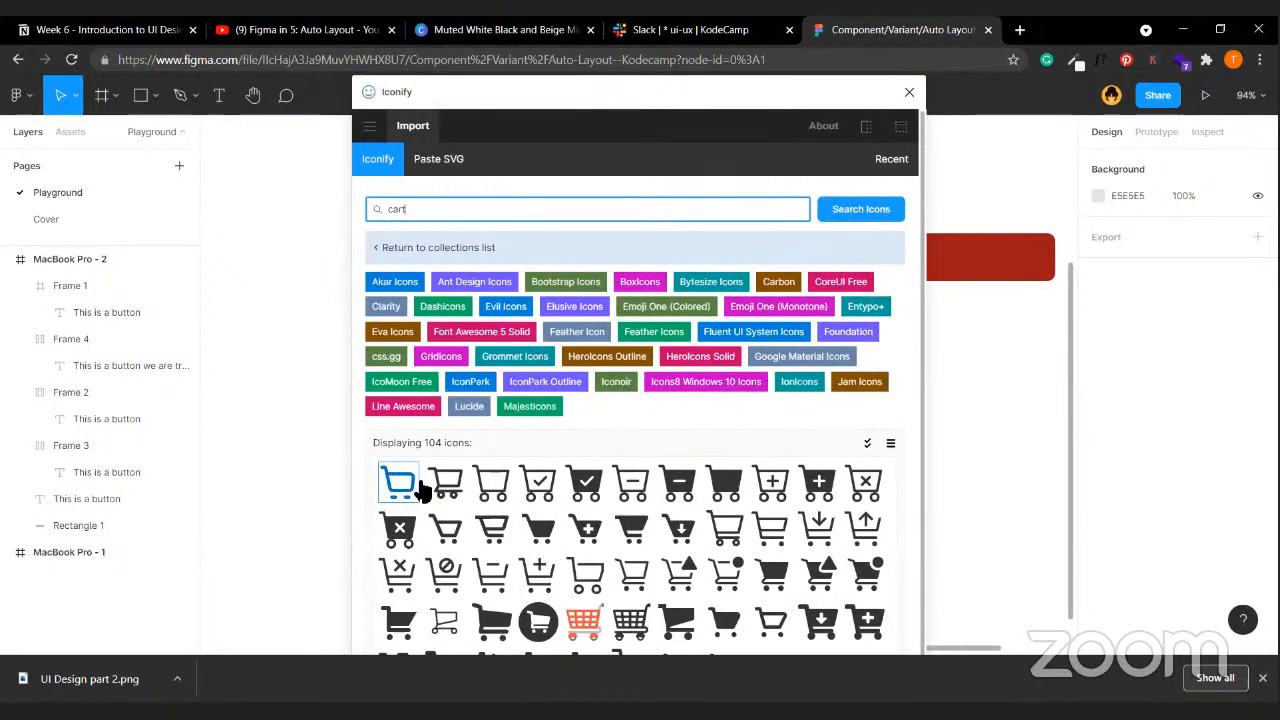
{"action": "left_click", "coordinate": [449, 485]}
{"action": "left_click", "coordinate": [398, 478]}
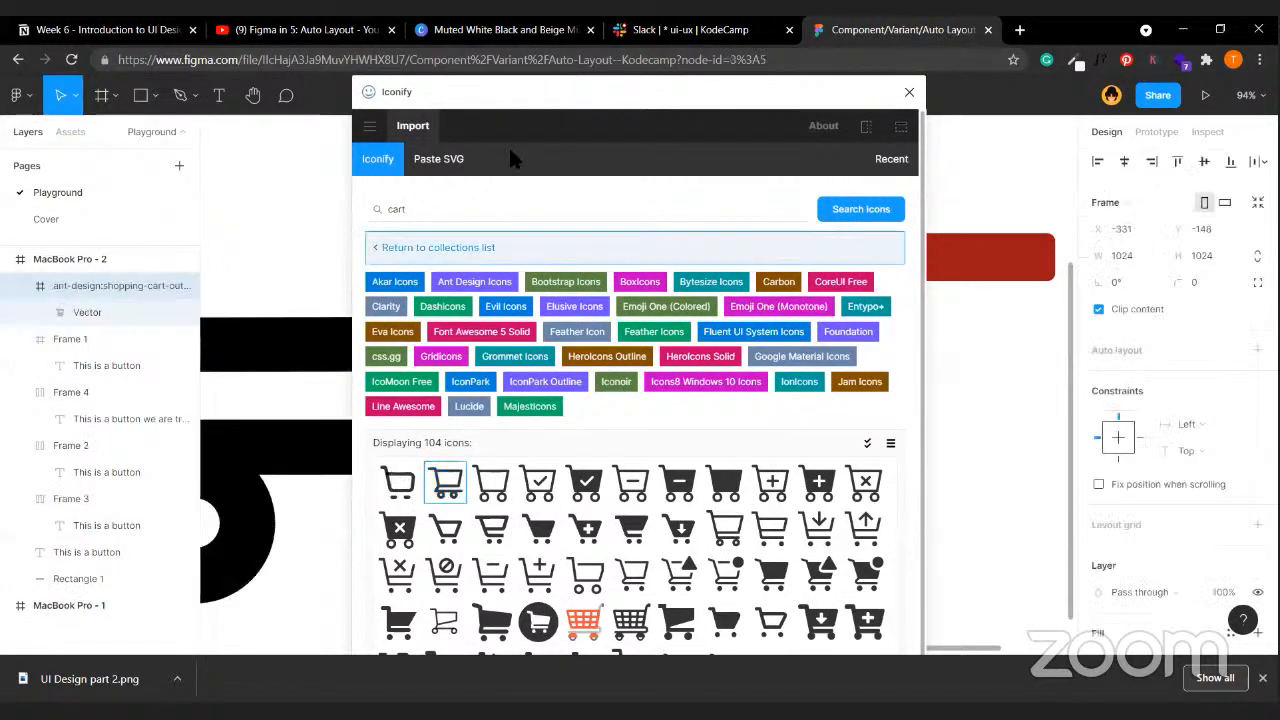
- Search Iconify for "search" and import the Ant Design outlined magnifier icon onto the canvas
{"action": "left_click", "coordinate": [524, 206]}
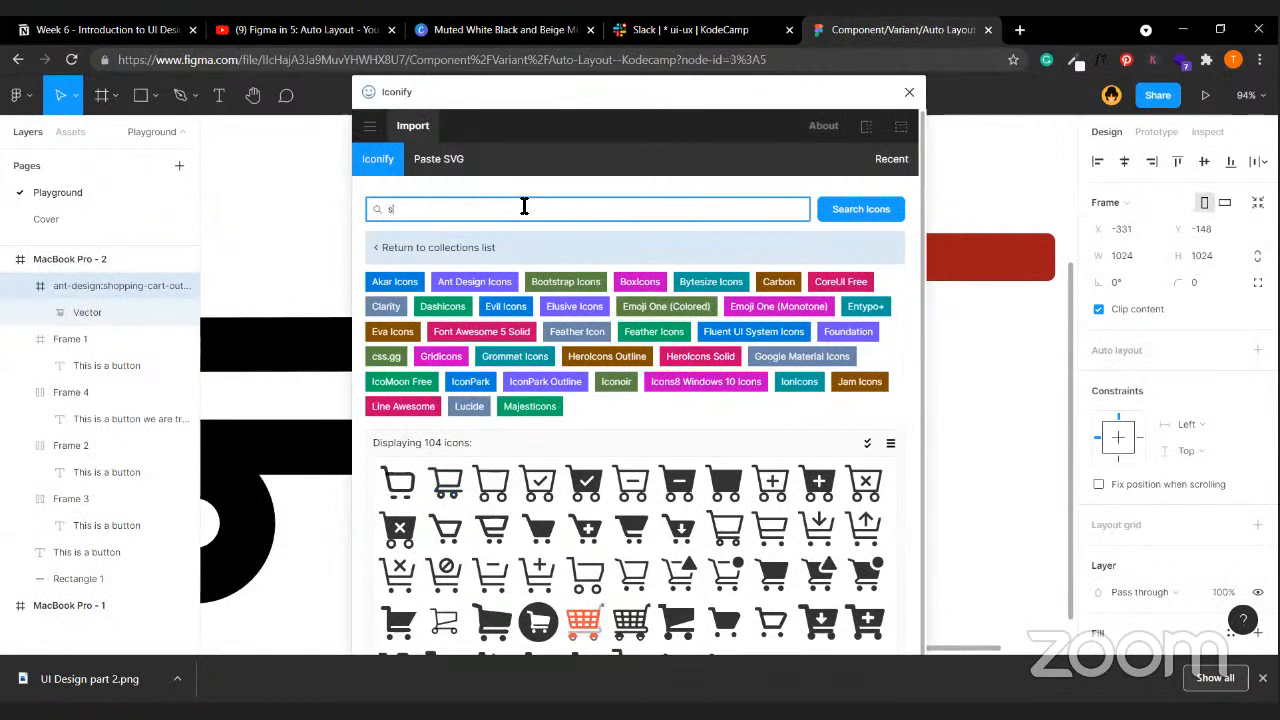
{"action": "type", "text": "search"}
{"action": "key", "text": "Return"}
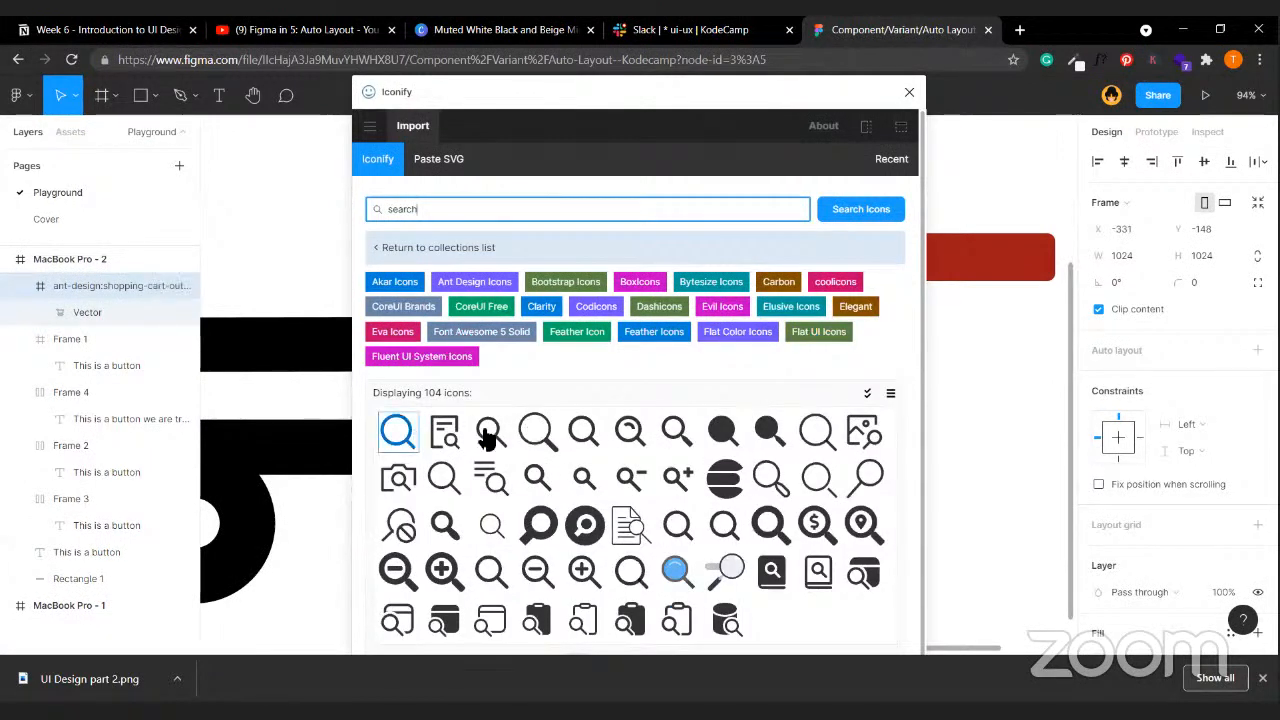
{"action": "left_click_drag", "start_coordinate": [527, 432], "coordinate": [986, 389]}
- Search Iconify for "delivery", import the round-delivery-dining scooter icon onto the canvas and close the plugin
{"action": "left_click", "coordinate": [488, 207]}
{"action": "type", "text": "delivery"}
{"action": "key", "text": "Return"}
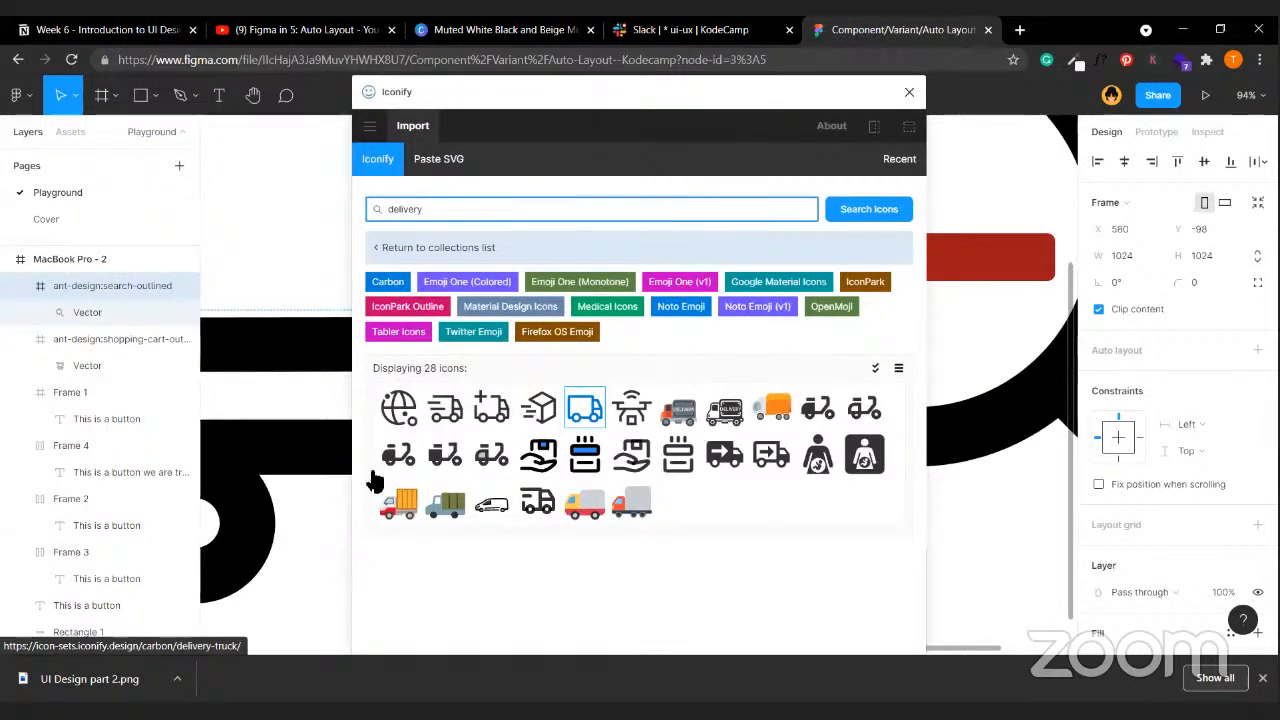
{"action": "left_click_drag", "start_coordinate": [389, 459], "coordinate": [985, 505]}
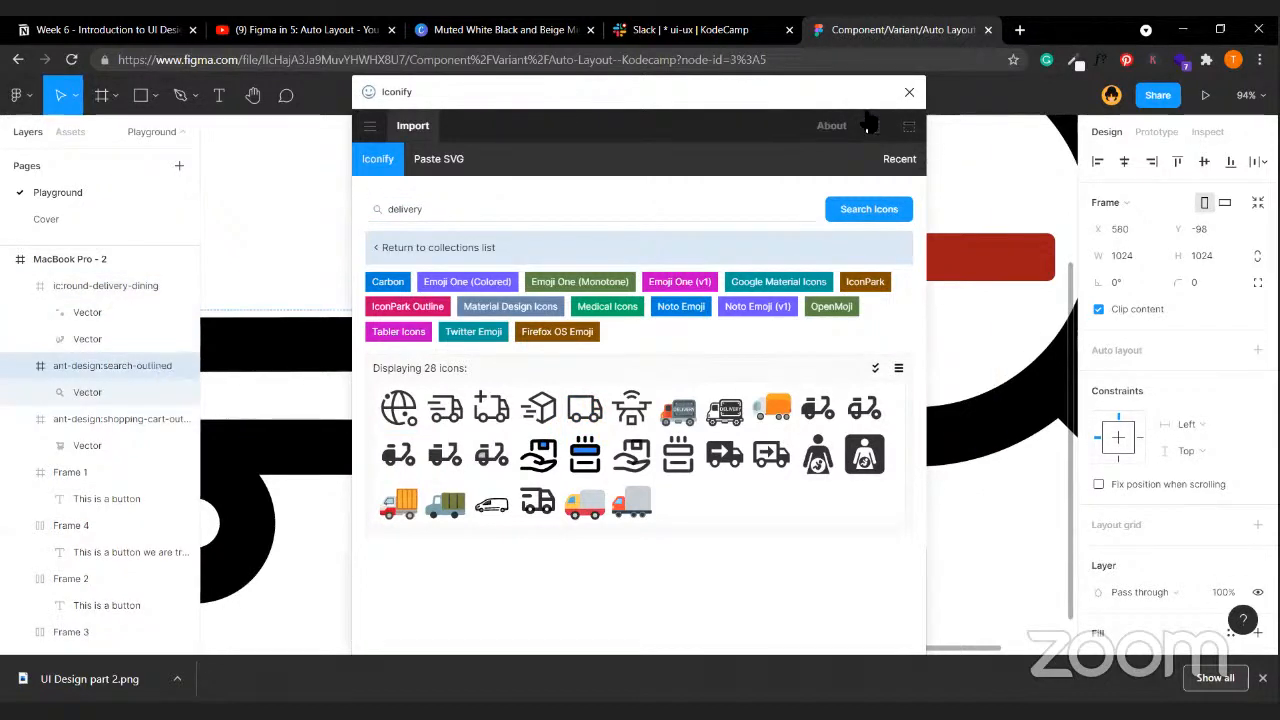
{"action": "left_click", "coordinate": [909, 92]}
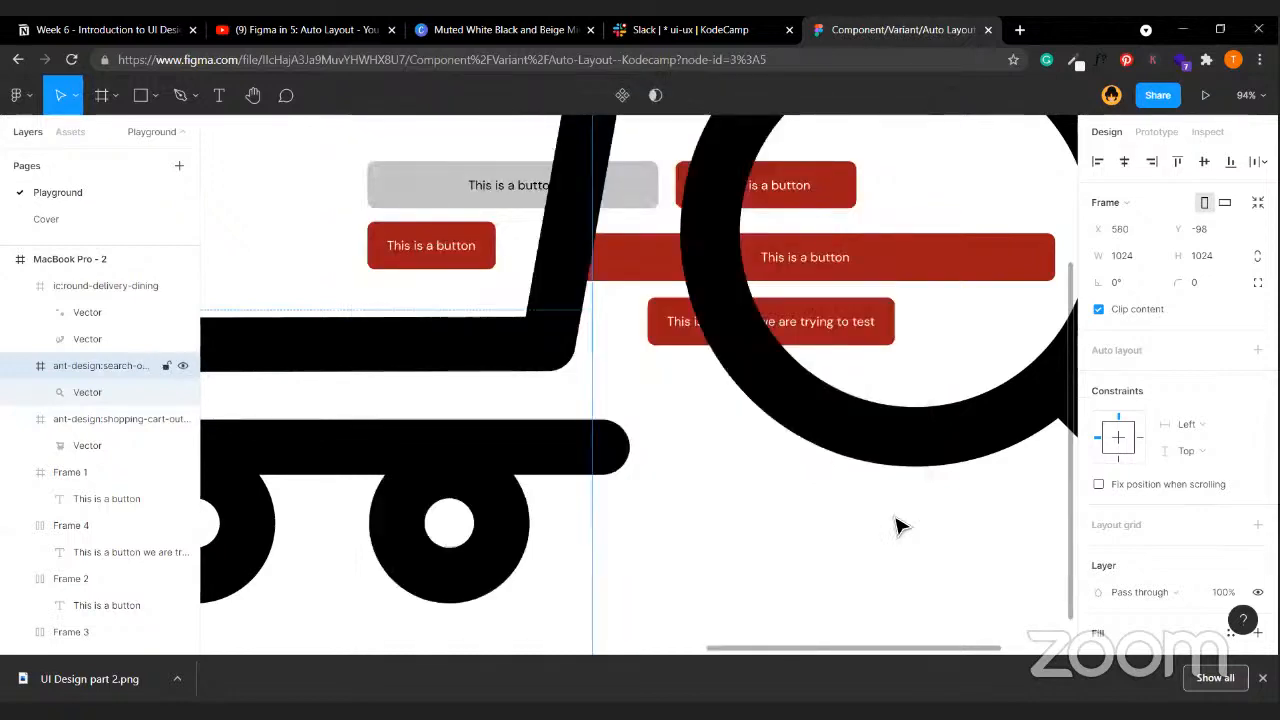
- Move the oversized search icon out beside the MacBook Pro - 2 frame and scale it proportionally to 24 × 24
{"action": "key", "text": "shift+2"}
{"action": "left_click_drag", "start_coordinate": [749, 451], "coordinate": [986, 443]}
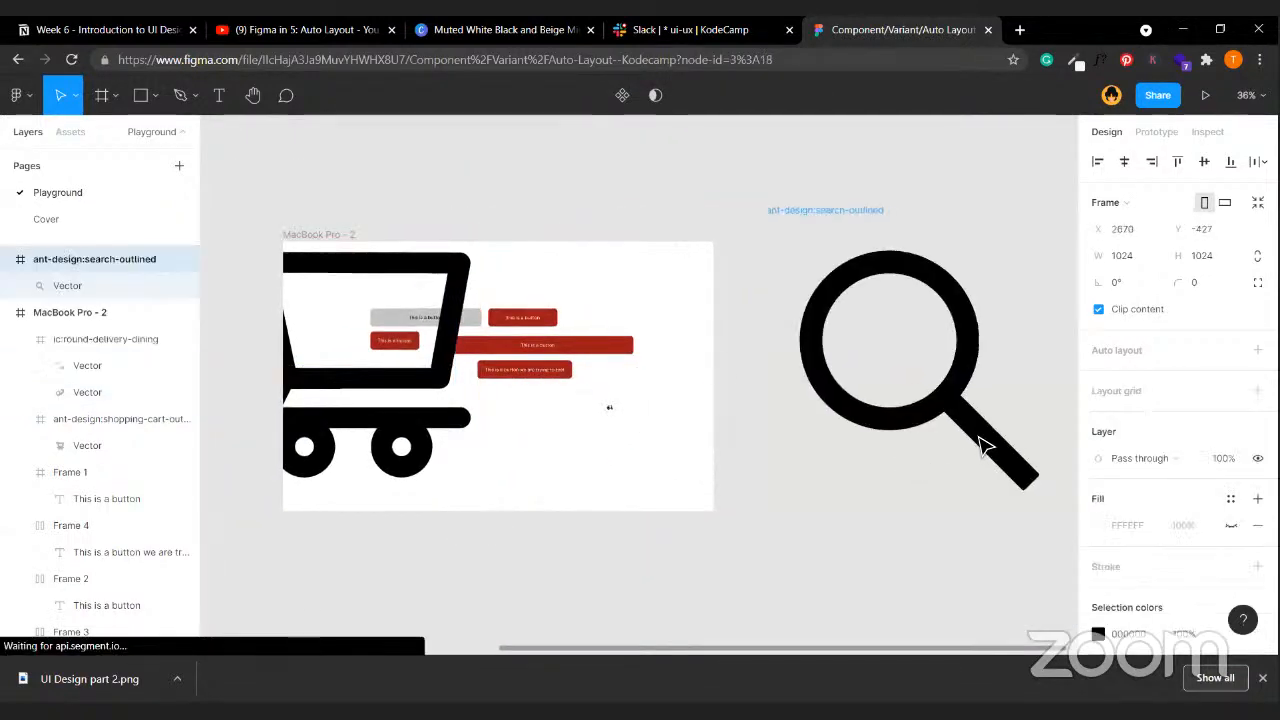
{"action": "left_click", "coordinate": [1255, 257]}
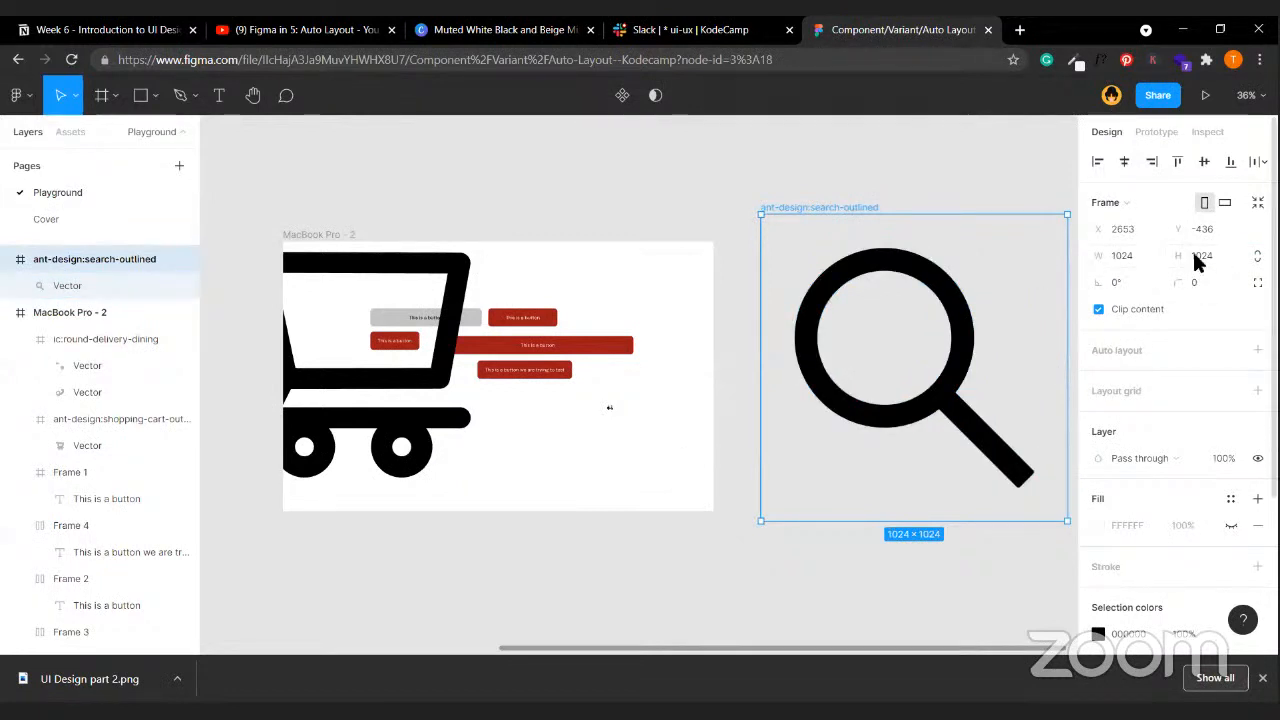
{"action": "scroll", "coordinate": [914, 400], "scroll_direction": "right", "scroll_amount": 3}
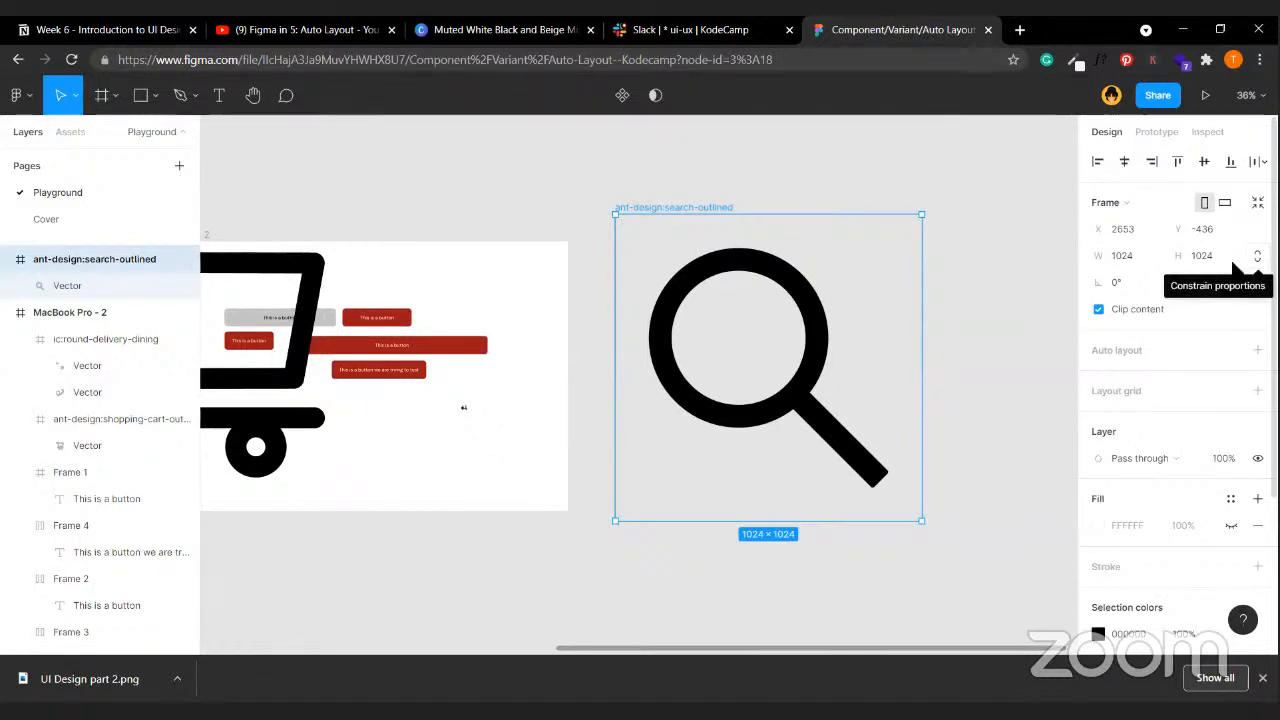
{"action": "left_click", "coordinate": [1205, 256]}
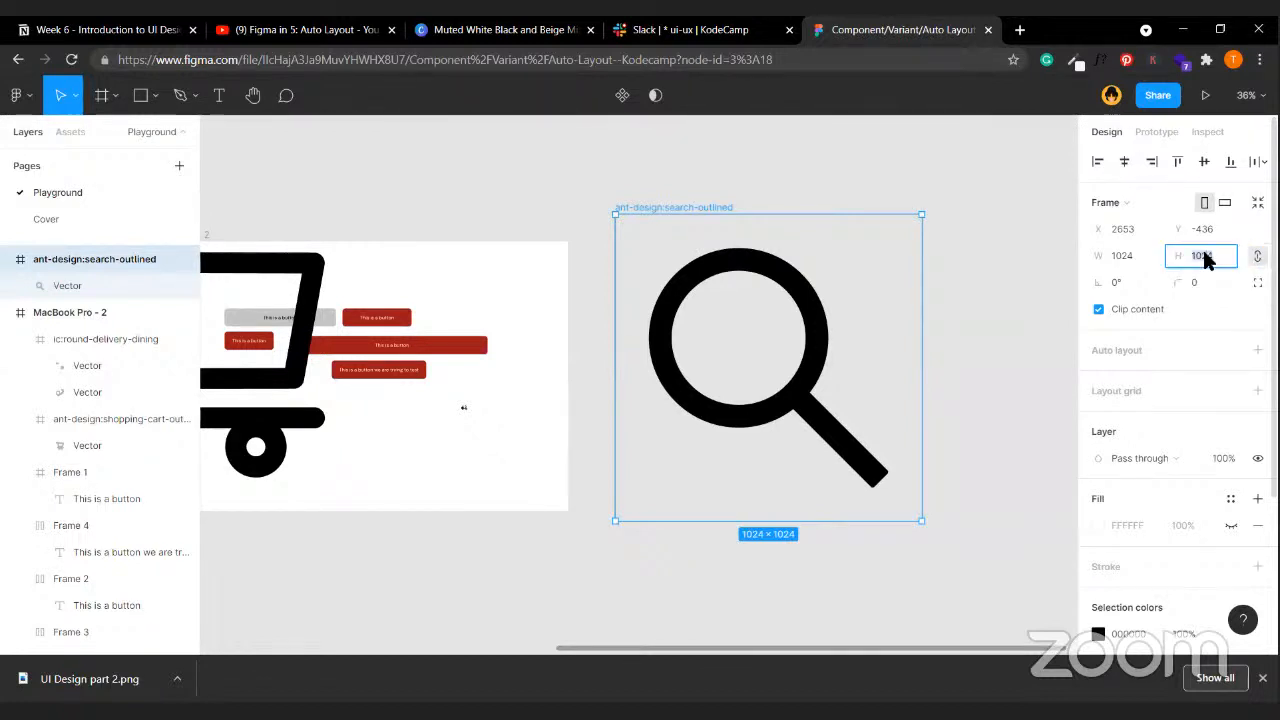
{"action": "type", "text": "24"}
{"action": "key", "text": "Return"}
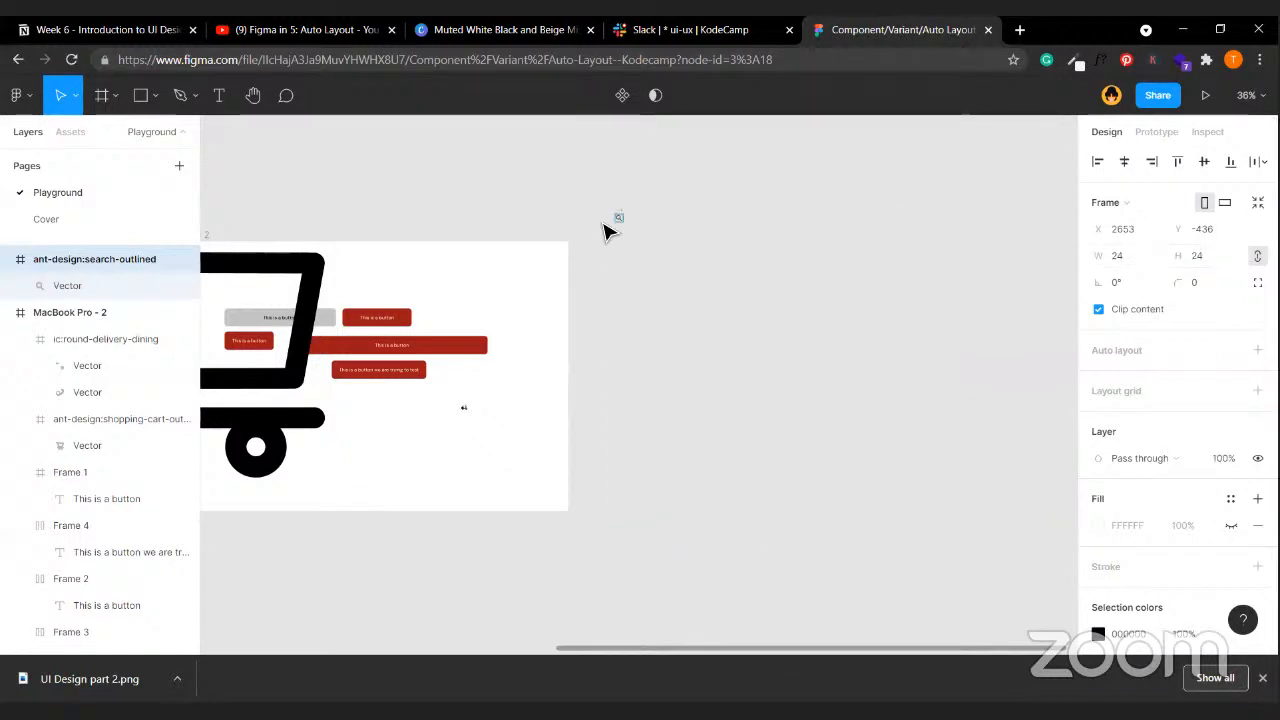
- Place the small search icon back inside MacBook Pro - 2 at about X 1147, Y 96, and select the delivery icon
{"action": "left_click_drag", "start_coordinate": [618, 217], "coordinate": [483, 272]}
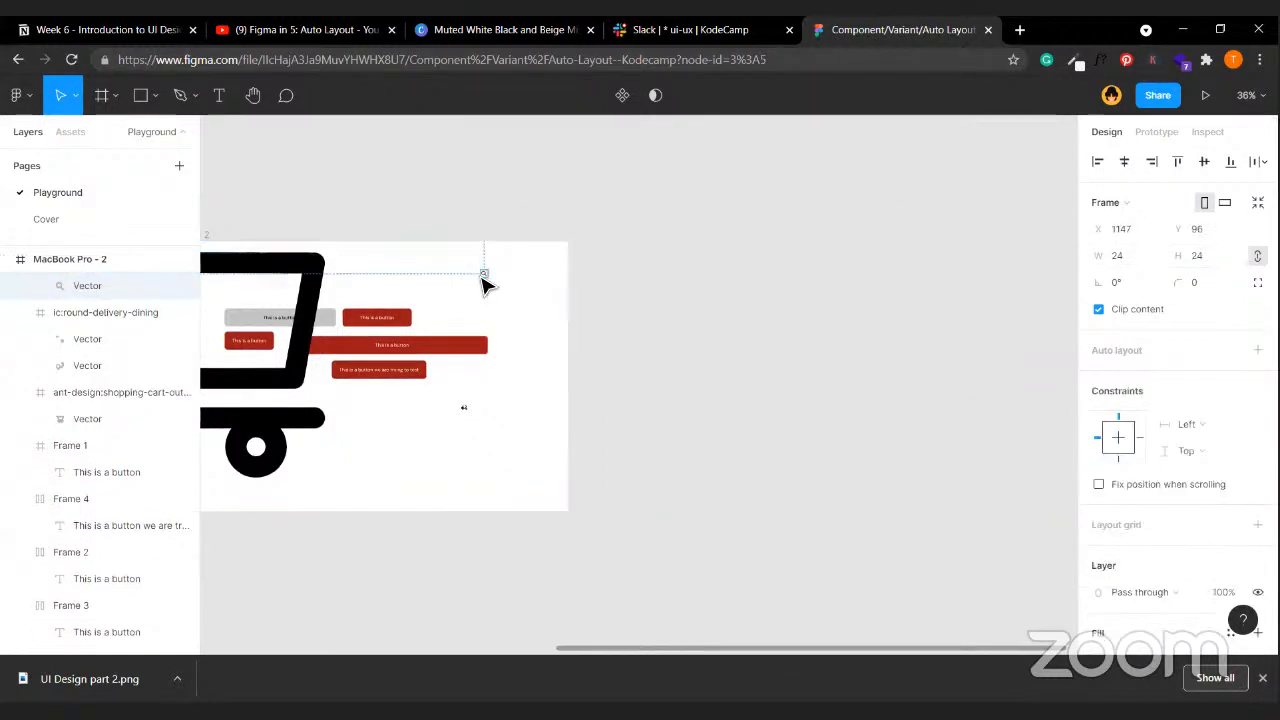
{"action": "scroll", "coordinate": [495, 300], "scroll_direction": "left", "scroll_amount": 3}
{"action": "left_click", "coordinate": [599, 409]}
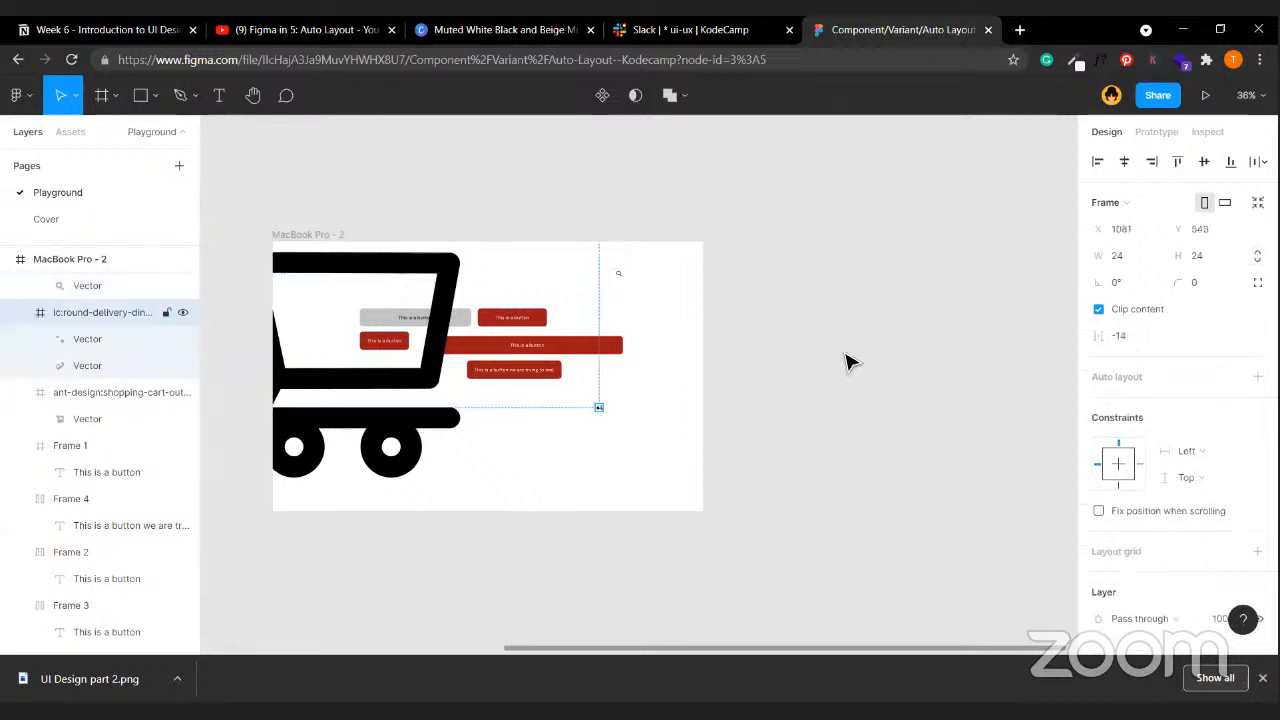
- Move the shopping cart icon out of the frame, scale it proportionally to 24 × 24, and place it back at about X 1171, Y 236
{"action": "left_click_drag", "start_coordinate": [393, 445], "coordinate": [966, 434]}
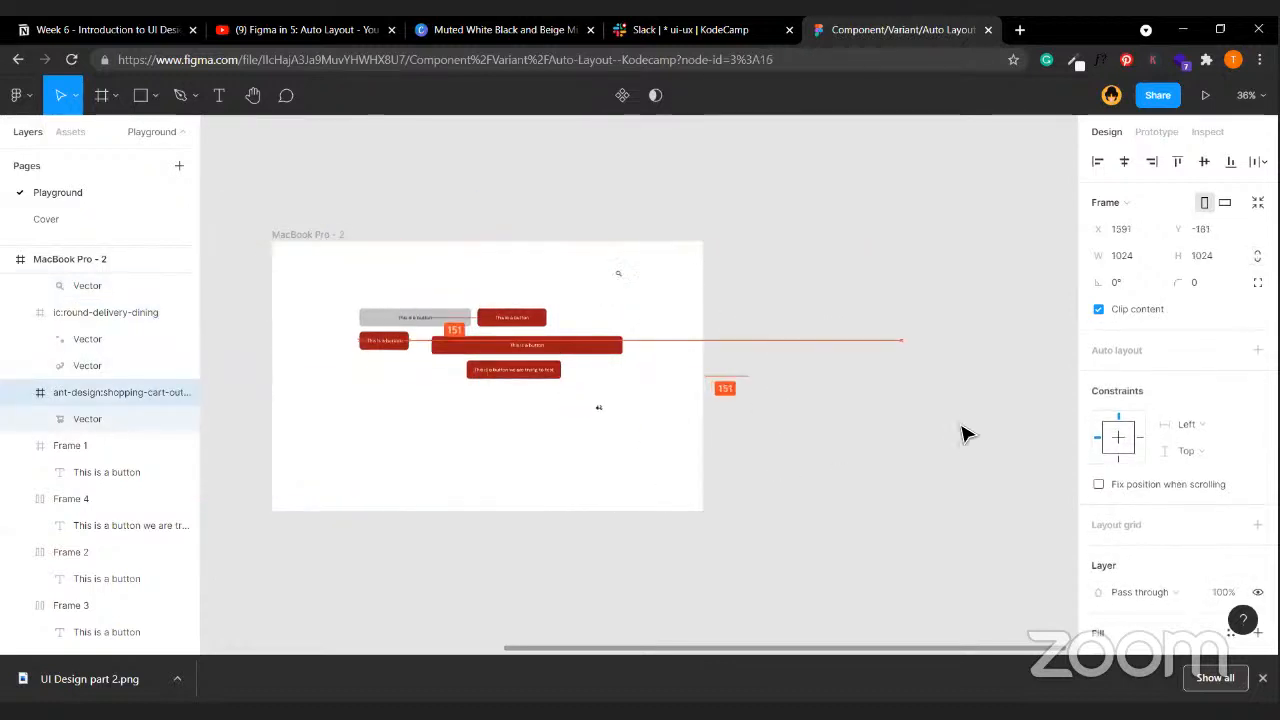
{"action": "left_click", "coordinate": [1231, 266]}
{"action": "type", "text": "24"}
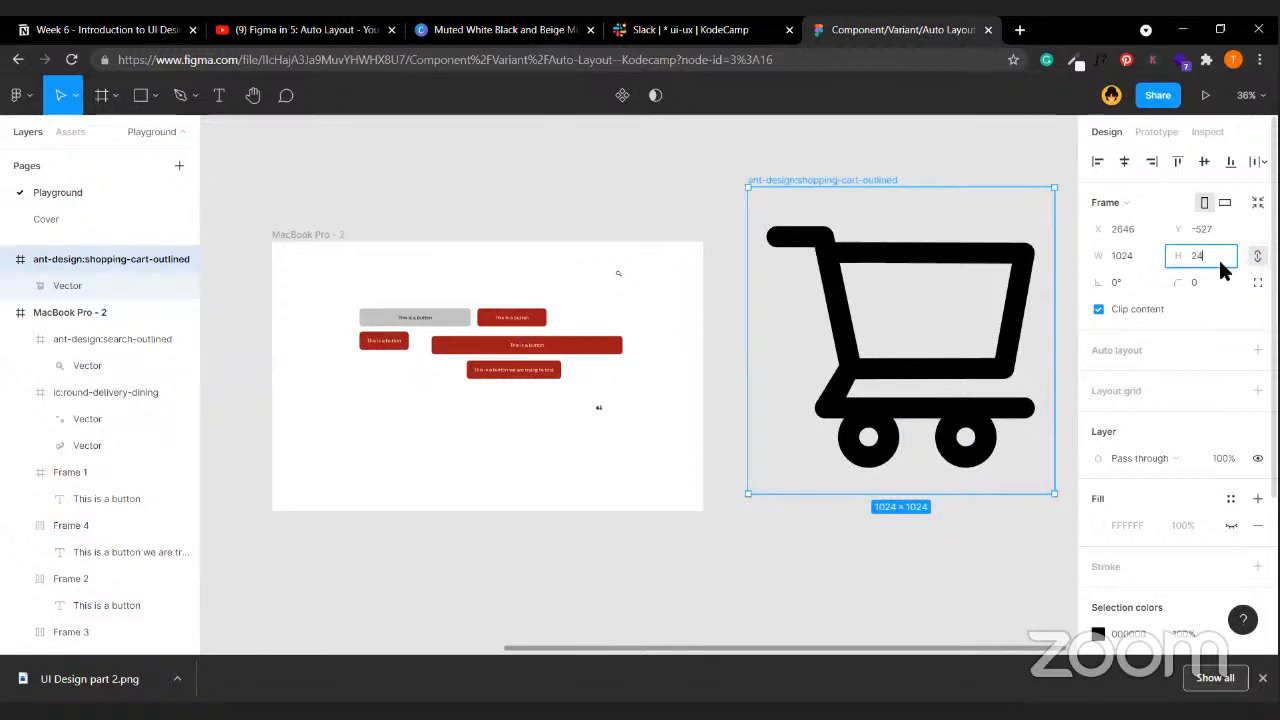
{"action": "key", "text": "Return"}
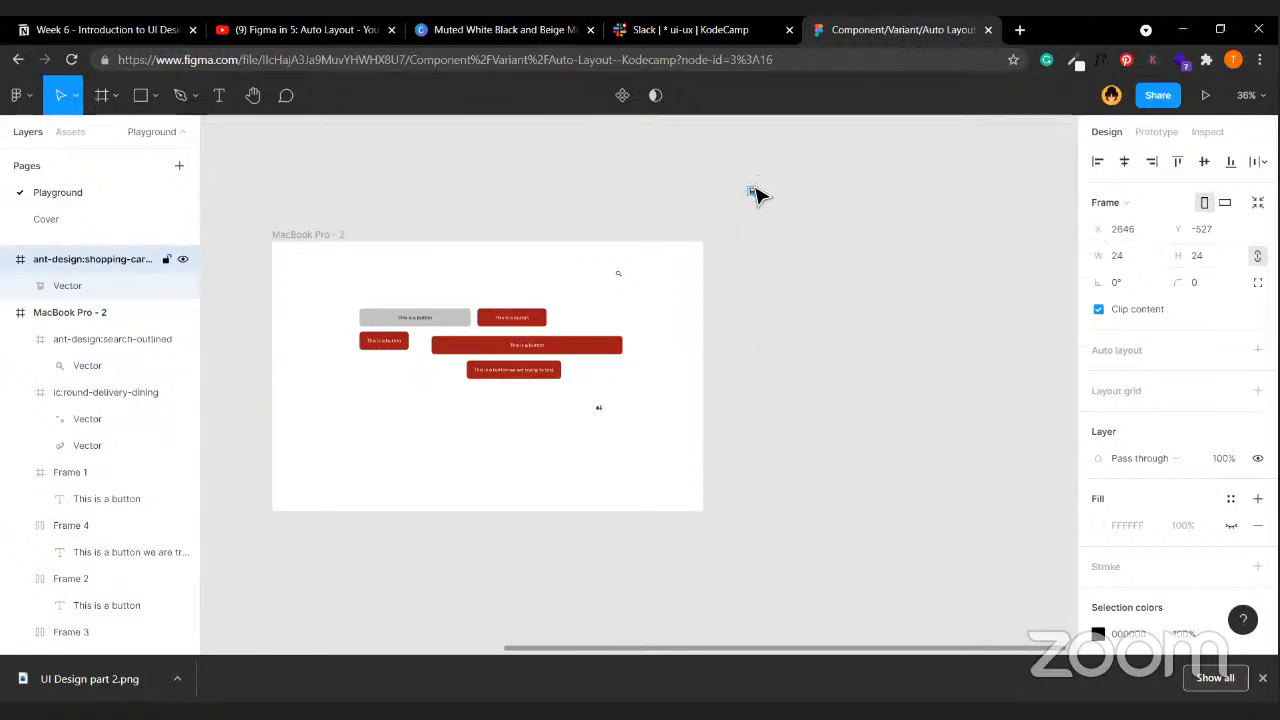
{"action": "left_click_drag", "start_coordinate": [757, 194], "coordinate": [633, 317]}
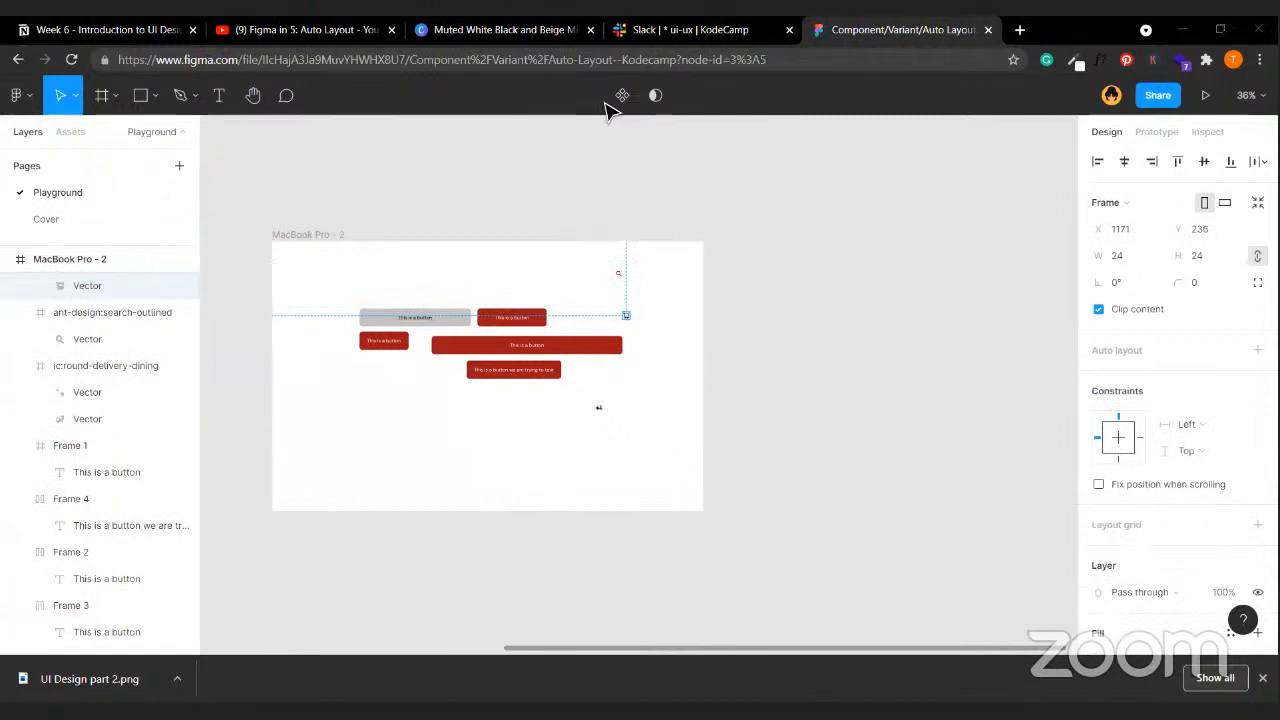
{"action": "left_click", "coordinate": [938, 335]}
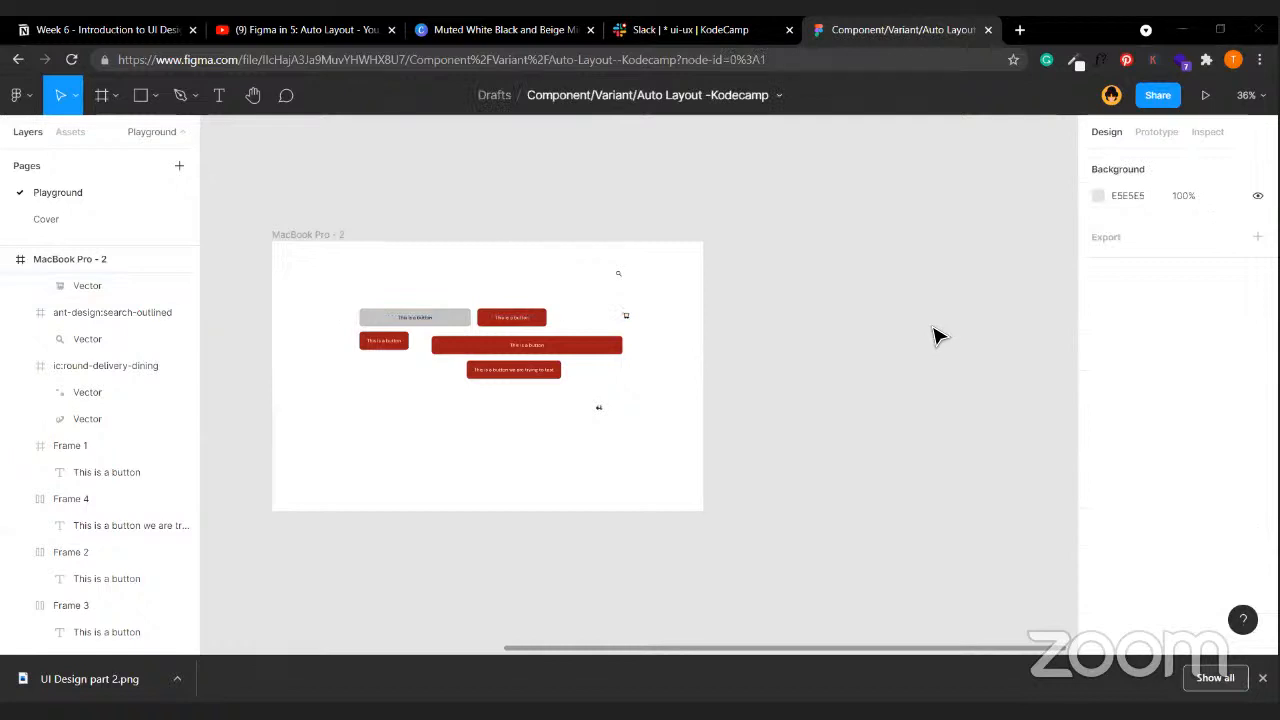
- Gather the three icons into a loose vertical column below the buttons, ordered delivery, search, cart, with delivery at about X 590, Y 545
{"action": "scroll", "coordinate": [546, 379], "scroll_direction": "up", "scroll_amount": 5}
{"action": "left_click", "coordinate": [640, 430]}
{"action": "left_click_drag", "start_coordinate": [645, 432], "coordinate": [386, 445]}
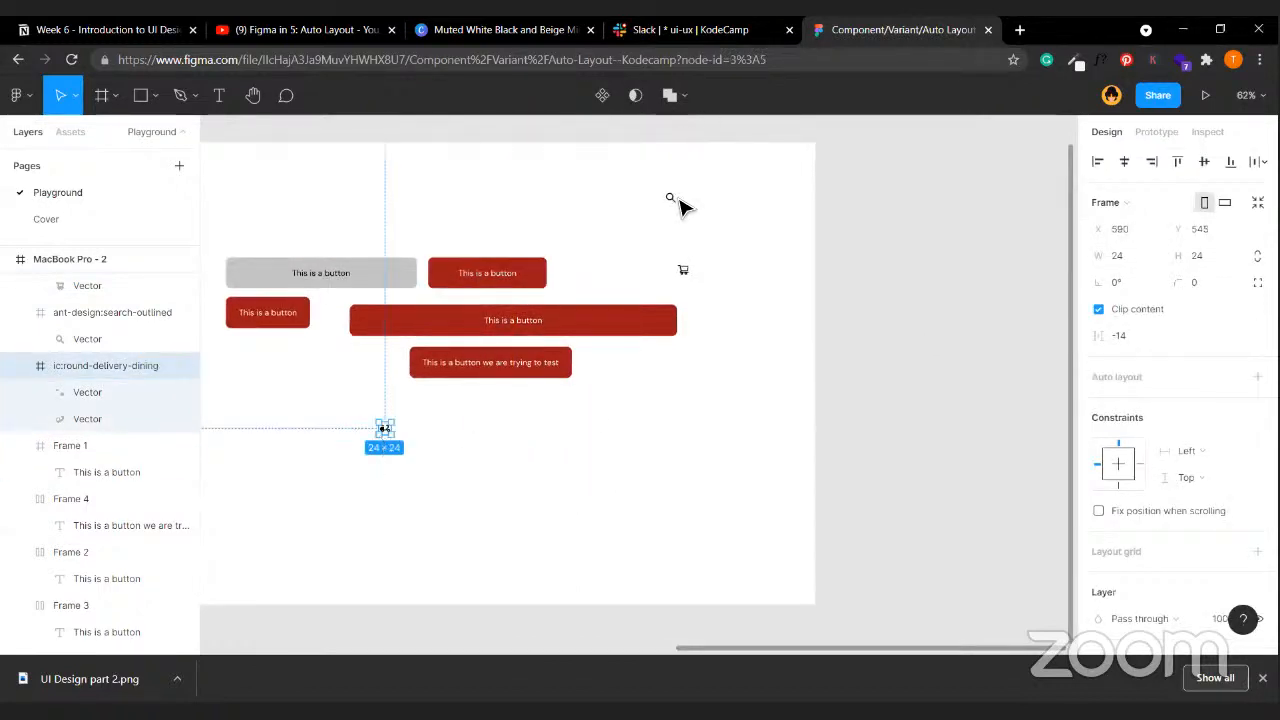
{"action": "left_click_drag", "start_coordinate": [676, 203], "coordinate": [384, 460]}
{"action": "left_click_drag", "start_coordinate": [684, 270], "coordinate": [420, 506]}
{"action": "left_click", "coordinate": [420, 506]}
- Select the delivery, search and cart icons together and wrap them in a vertical auto layout frame
{"action": "scroll", "coordinate": [420, 506], "scroll_direction": "up", "scroll_amount": 5, "text": "ctrl"}
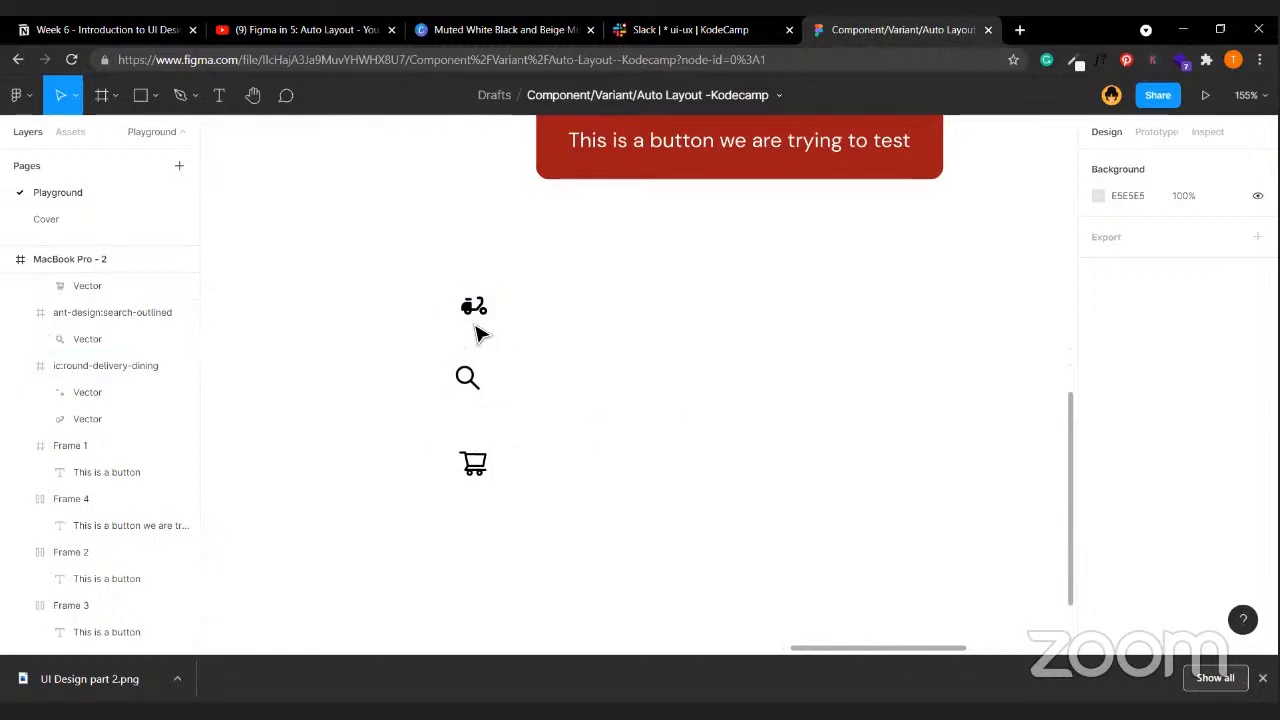
{"action": "left_click_drag", "start_coordinate": [447, 265], "coordinate": [557, 566]}
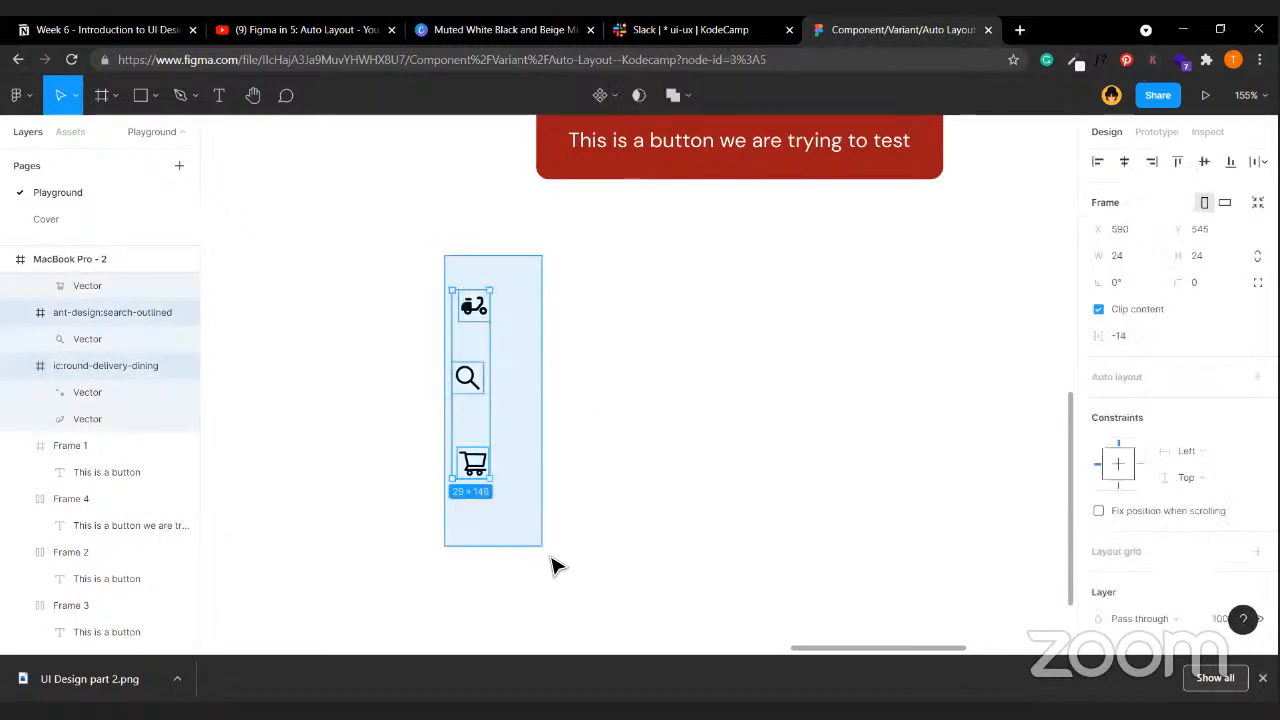
{"action": "key", "text": "shift+a"}
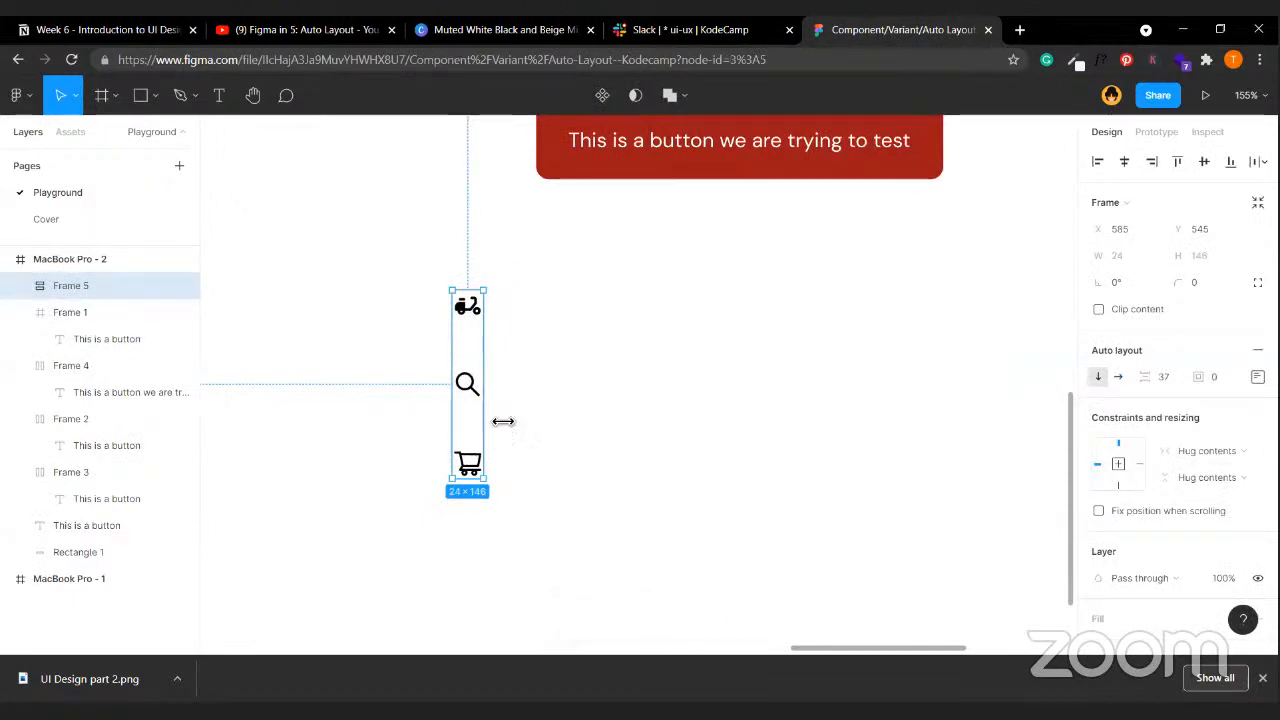
- Ungroup the auto layout frame around the three icons so they become separate layers in MacBook Pro - 2
{"action": "right_click", "coordinate": [463, 385]}
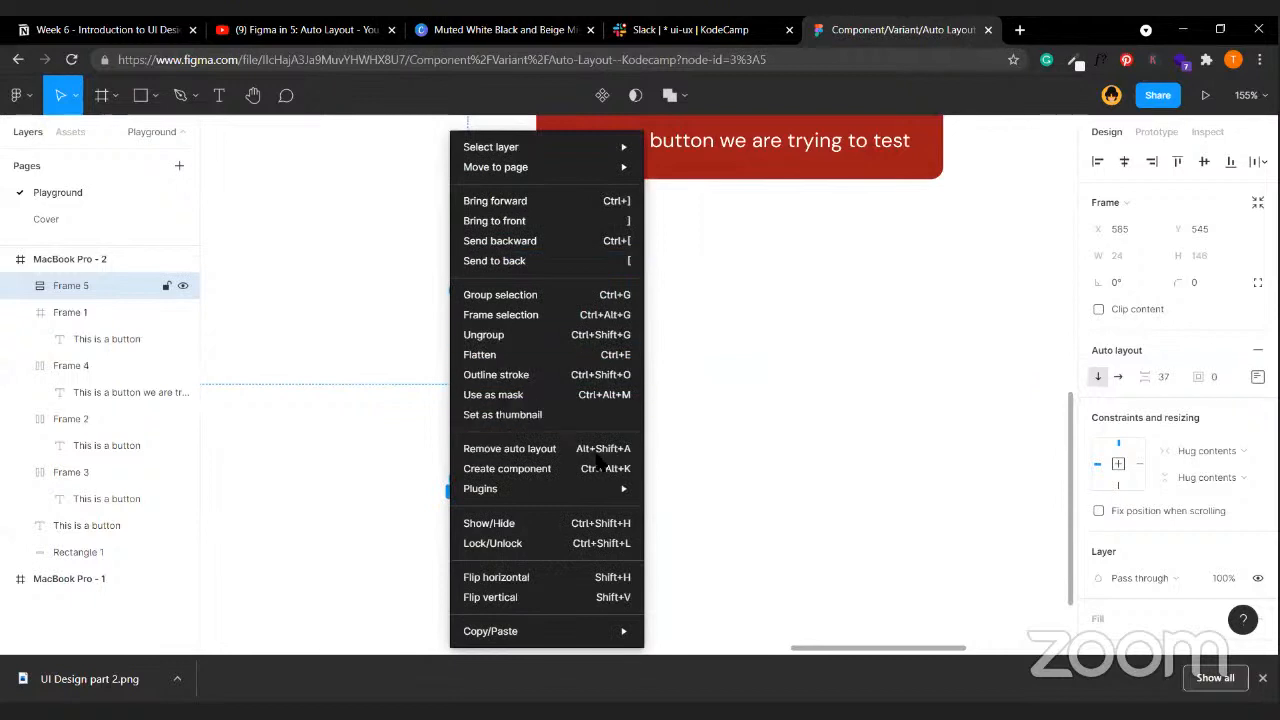
{"action": "left_click", "coordinate": [792, 427]}
{"action": "key", "text": "ctrl+shift+a"}
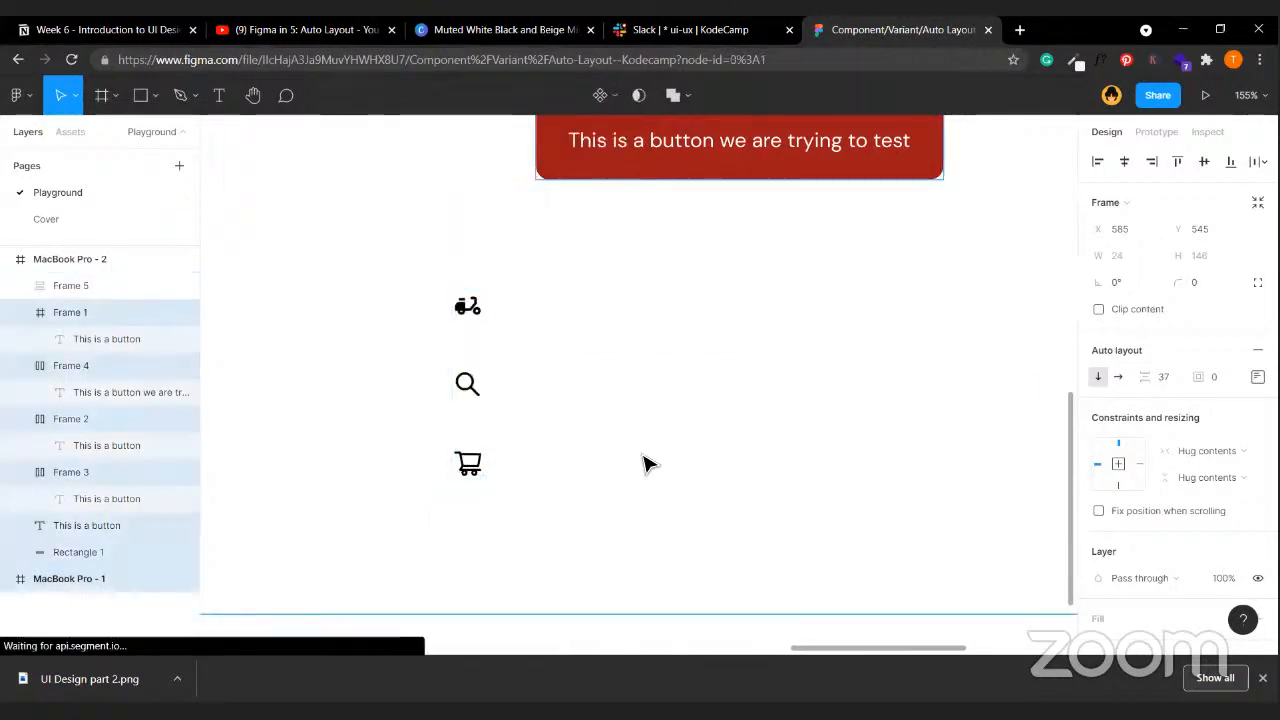
{"action": "left_click", "coordinate": [626, 469]}
{"action": "left_click", "coordinate": [463, 365]}
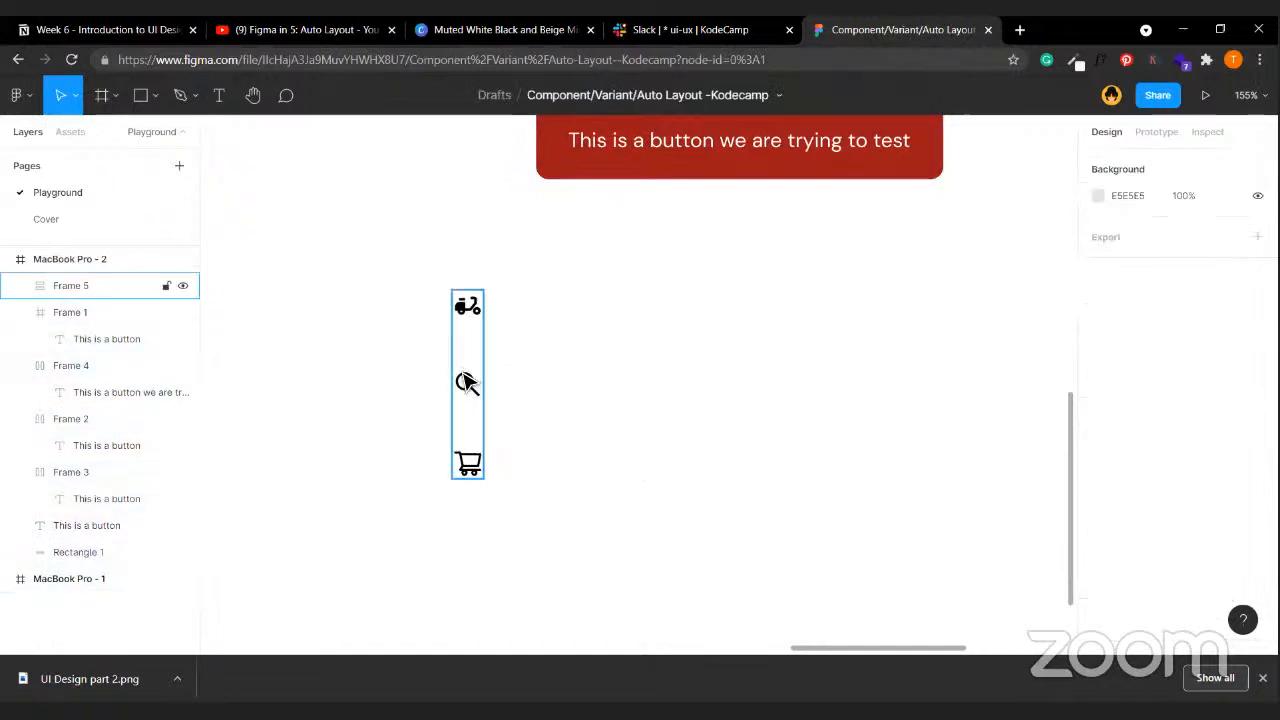
{"action": "key", "text": "ctrl+shift+g"}
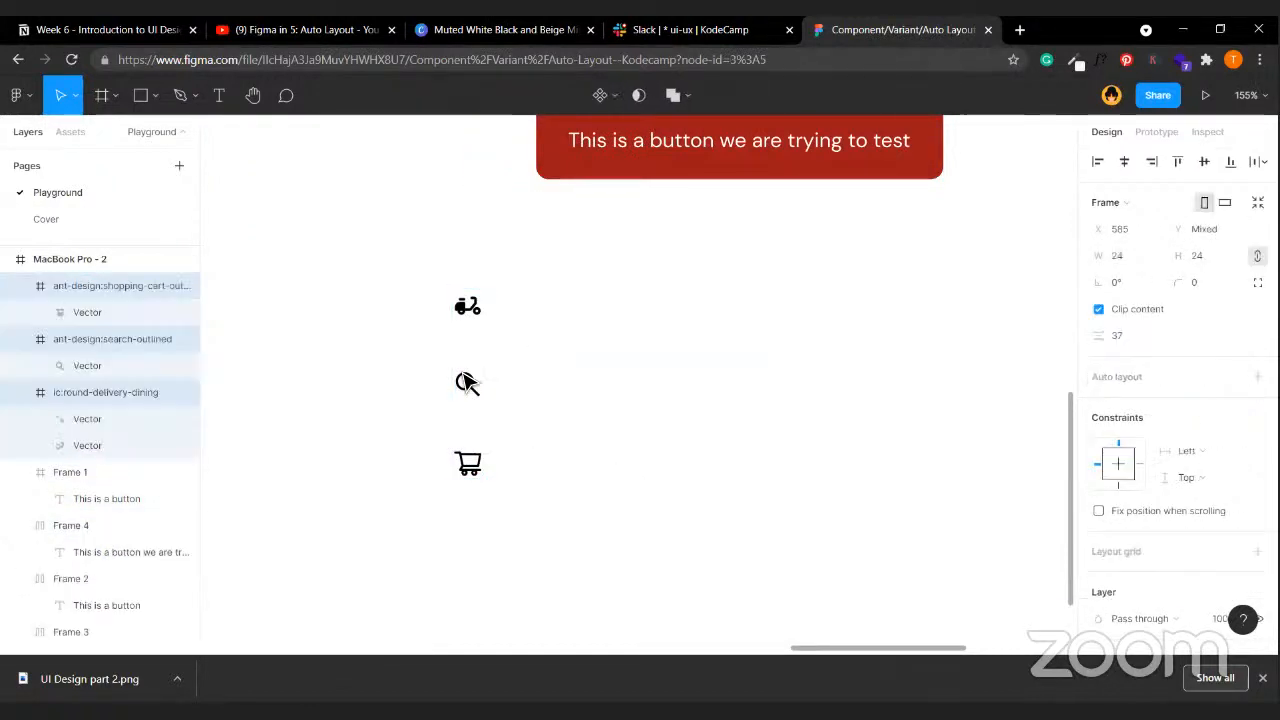
{"action": "left_click", "coordinate": [508, 452]}
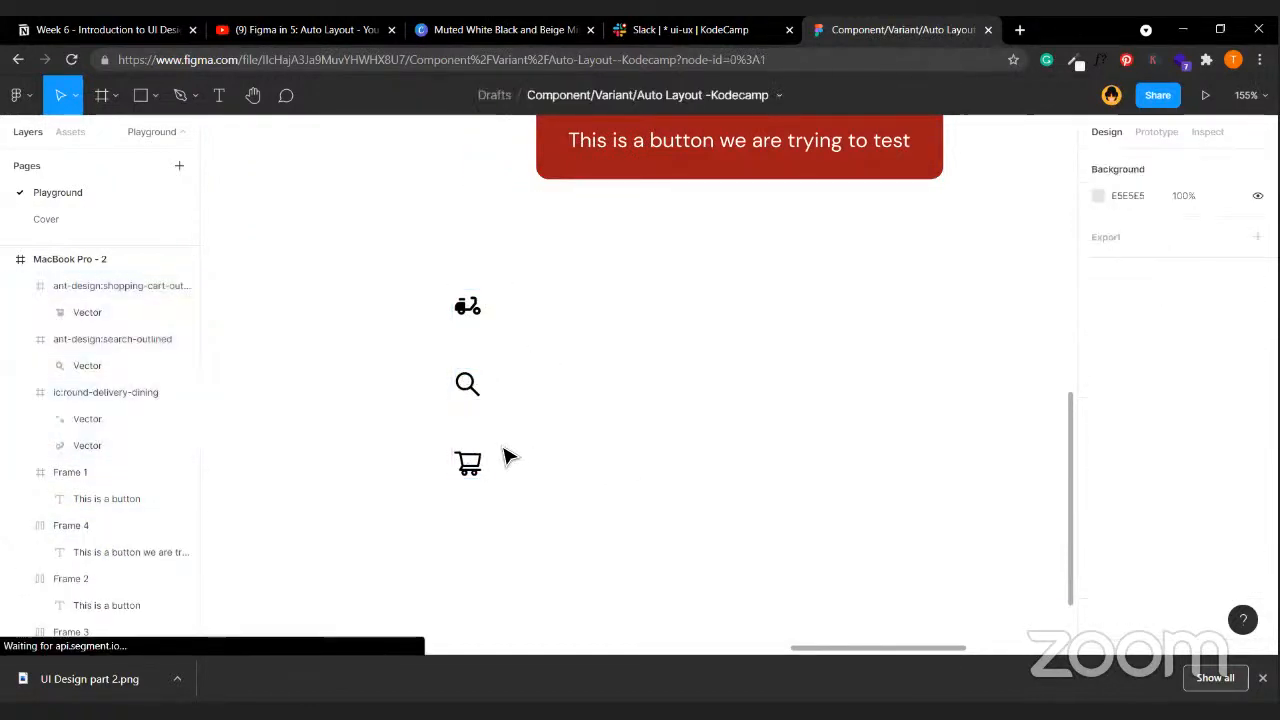
{"action": "left_click", "coordinate": [476, 400]}
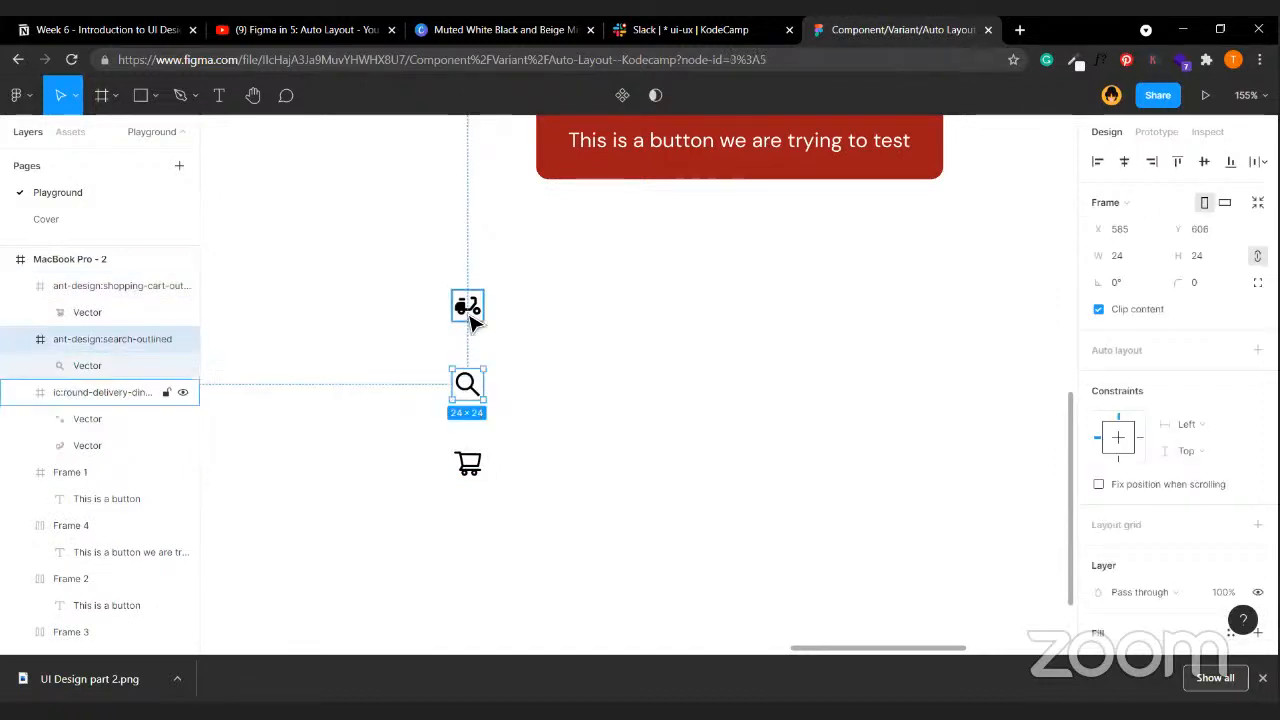
{"action": "left_click", "coordinate": [536, 455]}
{"action": "left_click", "coordinate": [484, 472]}
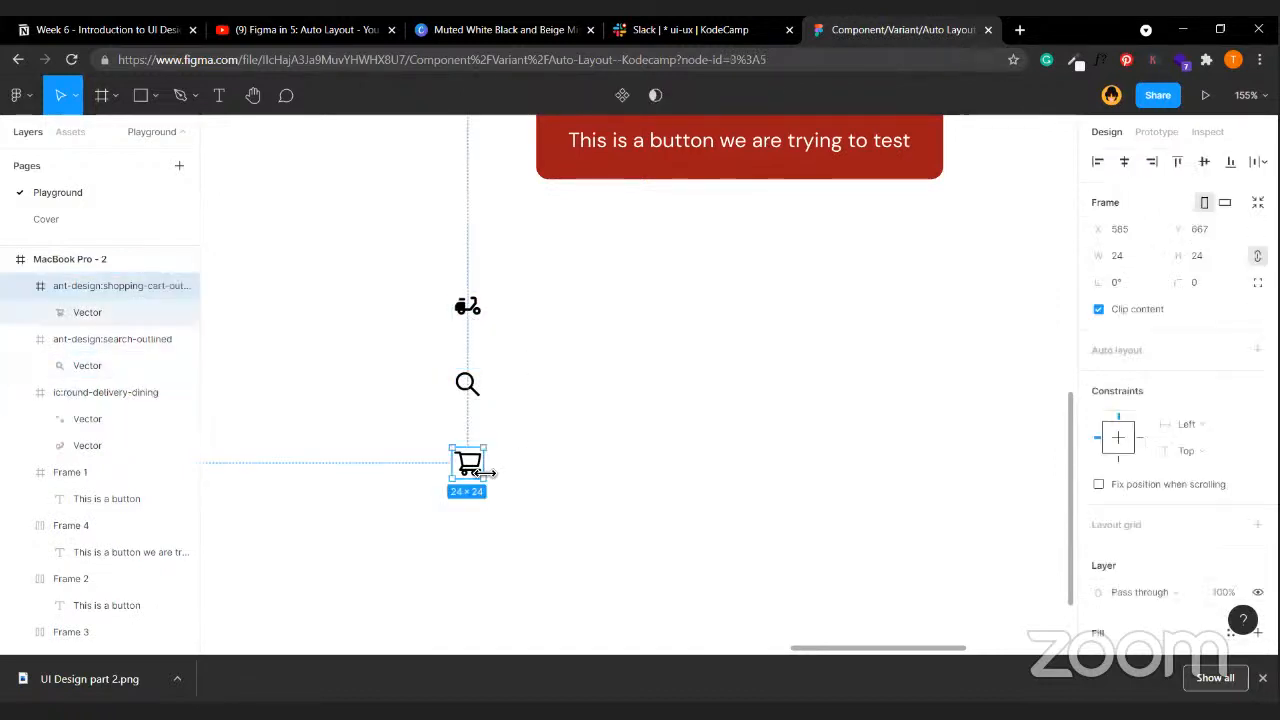
{"action": "left_click", "coordinate": [562, 366]}
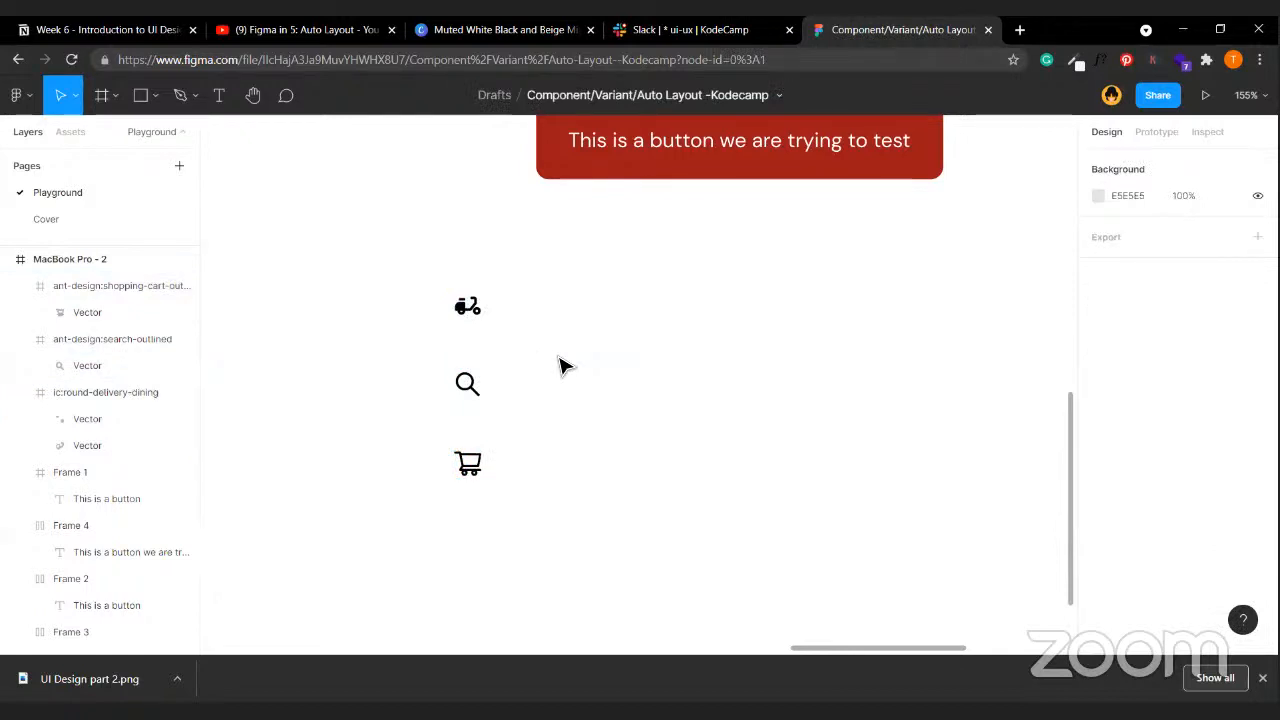
- Try nudging the search icon 30 px to the right as a separate layer, and undo the move
{"action": "left_click", "coordinate": [467, 383]}
{"action": "key", "text": "shift+Right"}
{"action": "key", "text": "shift+Right"}
{"action": "key", "text": "shift+Right"}
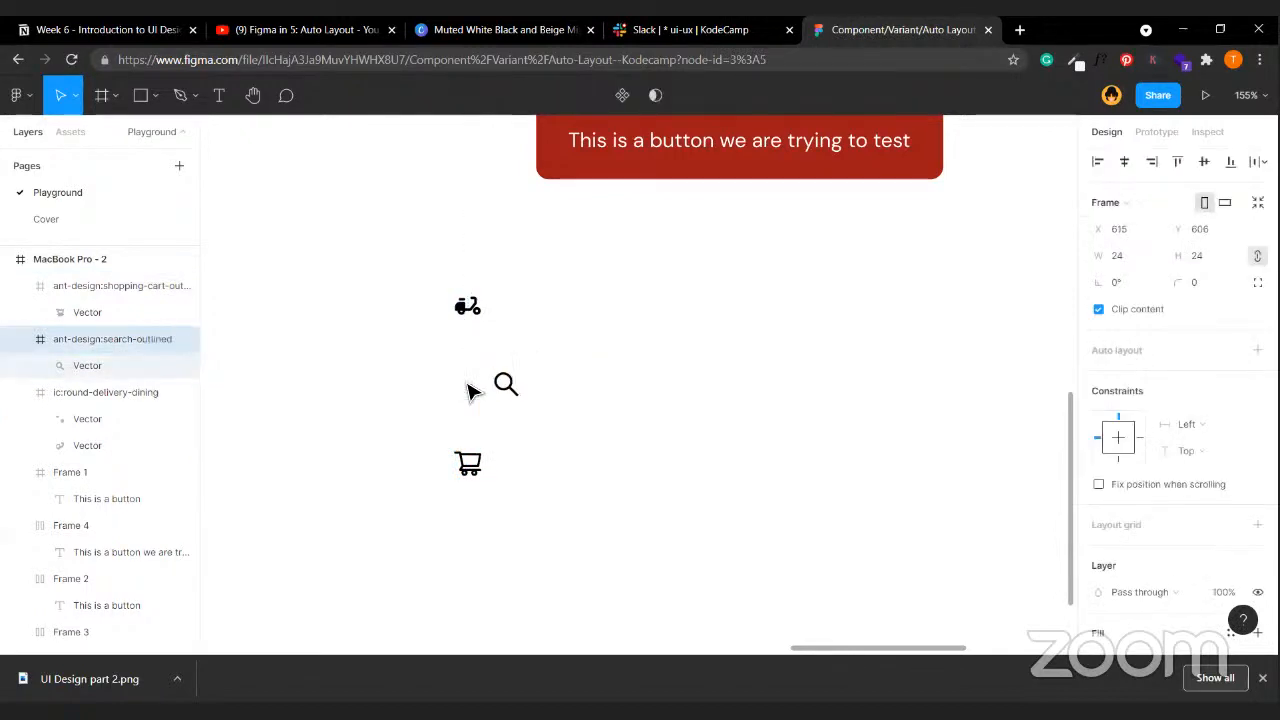
{"action": "key", "text": "ctrl+z"}
{"action": "left_click", "coordinate": [681, 568]}
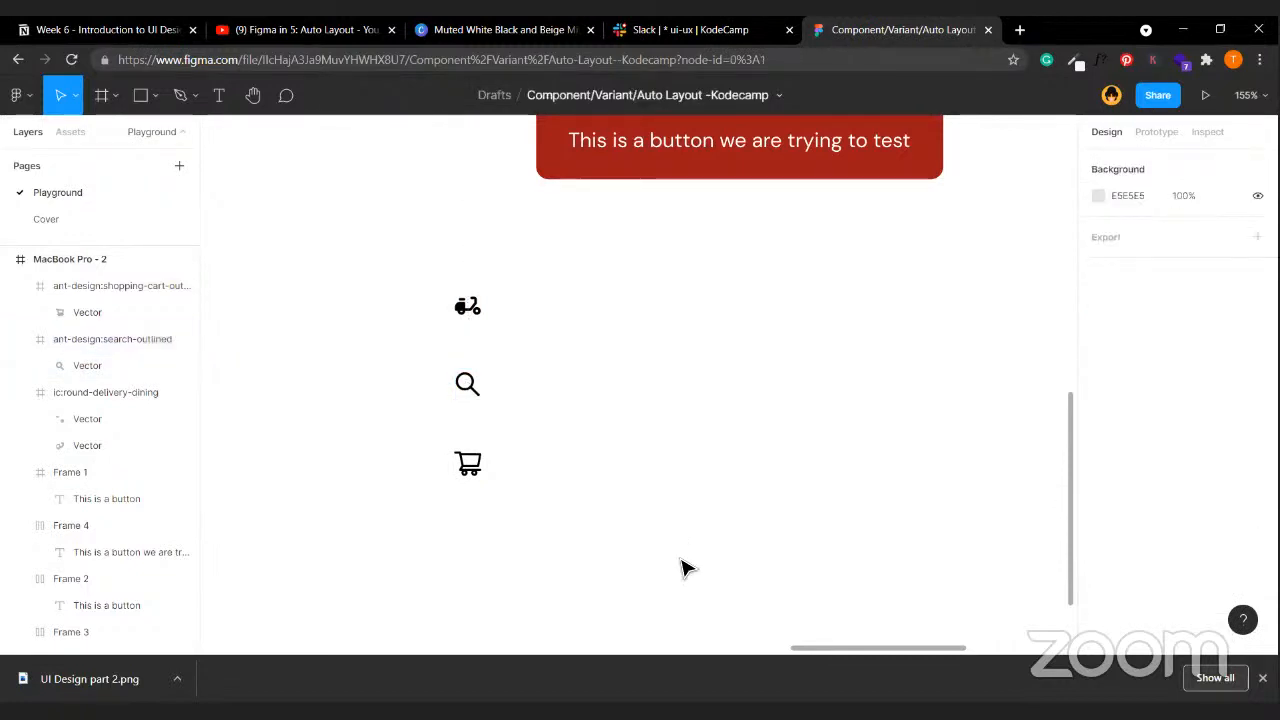
- Duplicate the grey button's "This is a button" text and place the copy beside the delivery icon at about X 689, Y 541
{"action": "scroll", "coordinate": [681, 568], "scroll_direction": "down", "scroll_amount": 5}
{"action": "scroll", "coordinate": [566, 531], "scroll_direction": "left", "scroll_amount": 3}
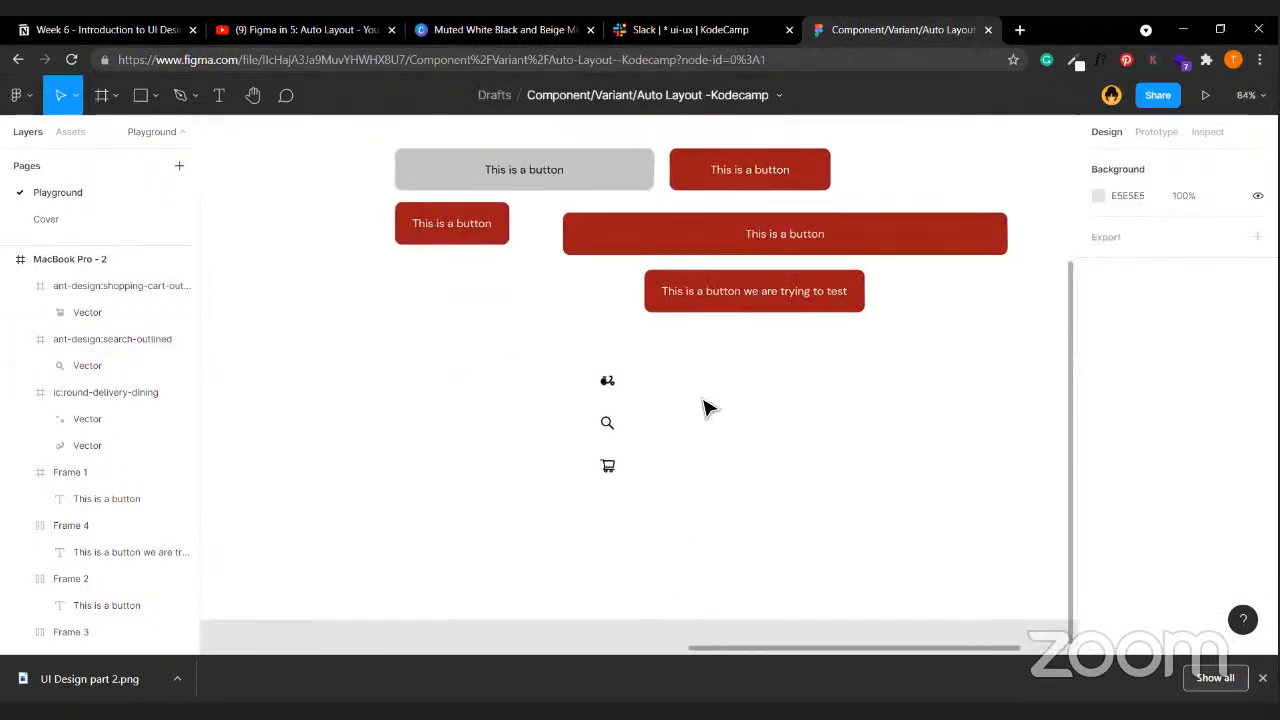
{"action": "scroll", "coordinate": [660, 402], "scroll_direction": "right", "scroll_amount": 2}
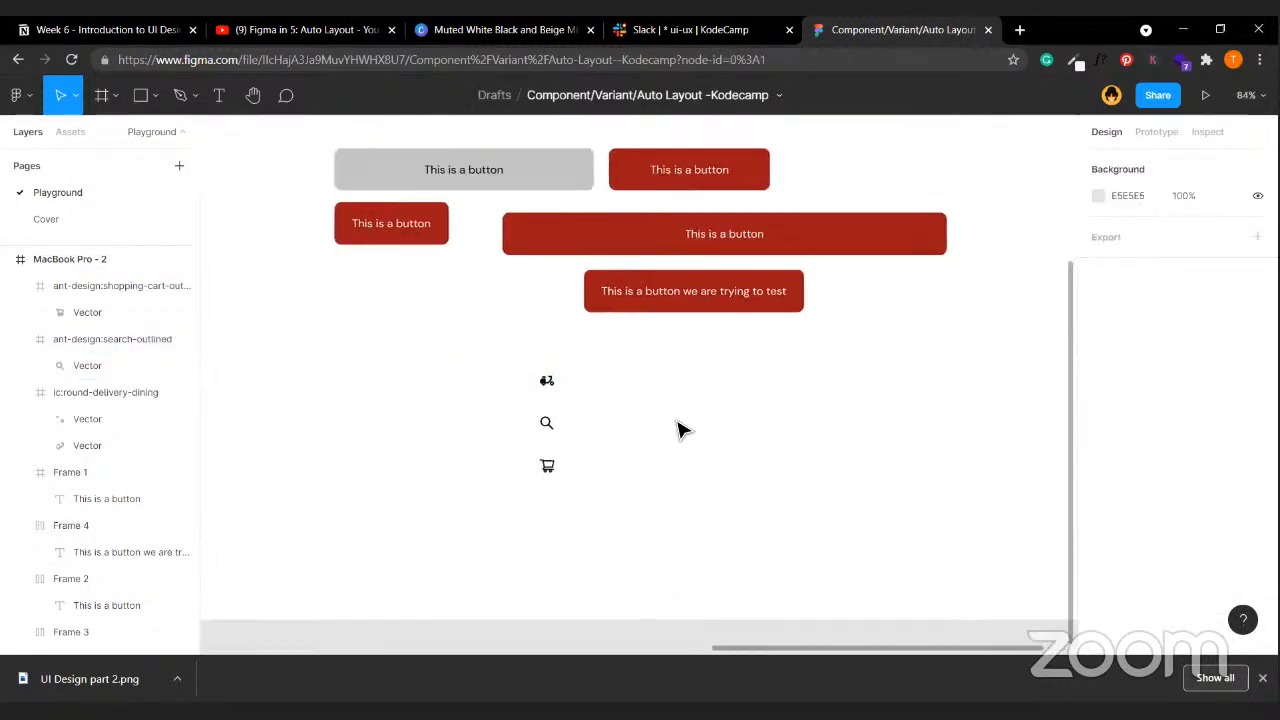
{"action": "scroll", "coordinate": [680, 429], "scroll_direction": "up", "scroll_amount": 1}
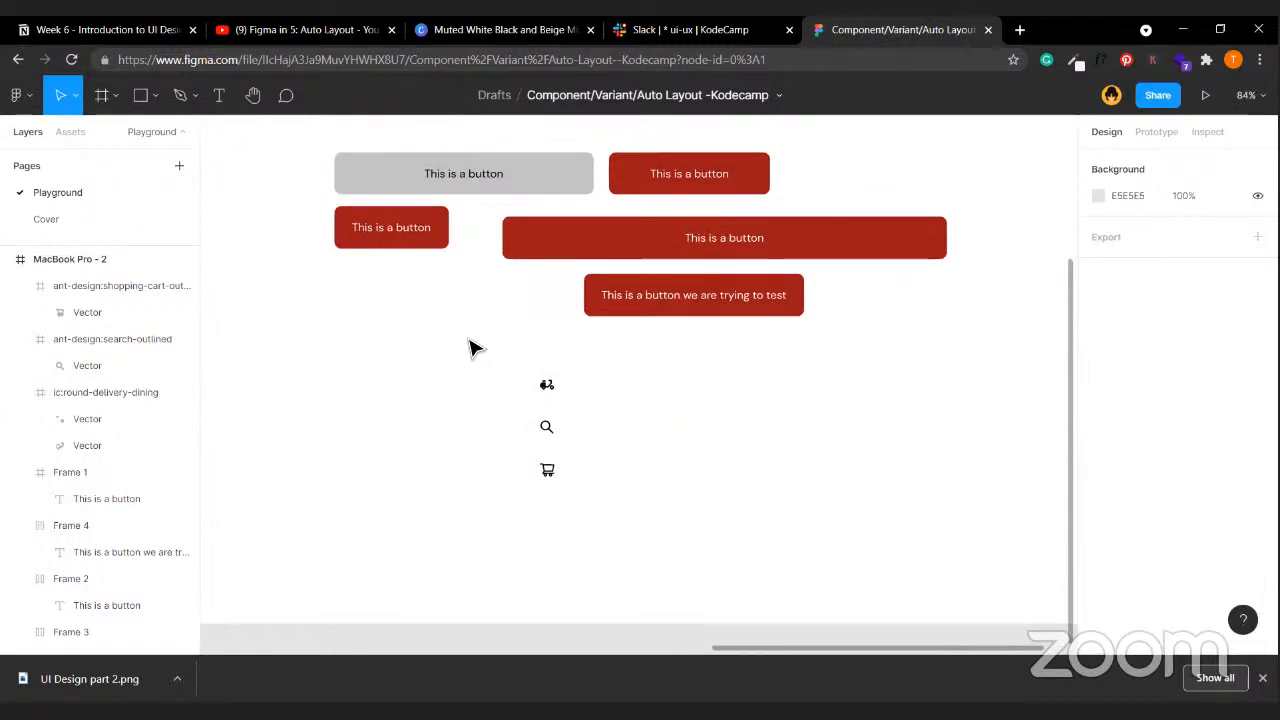
{"action": "left_click", "coordinate": [476, 183]}
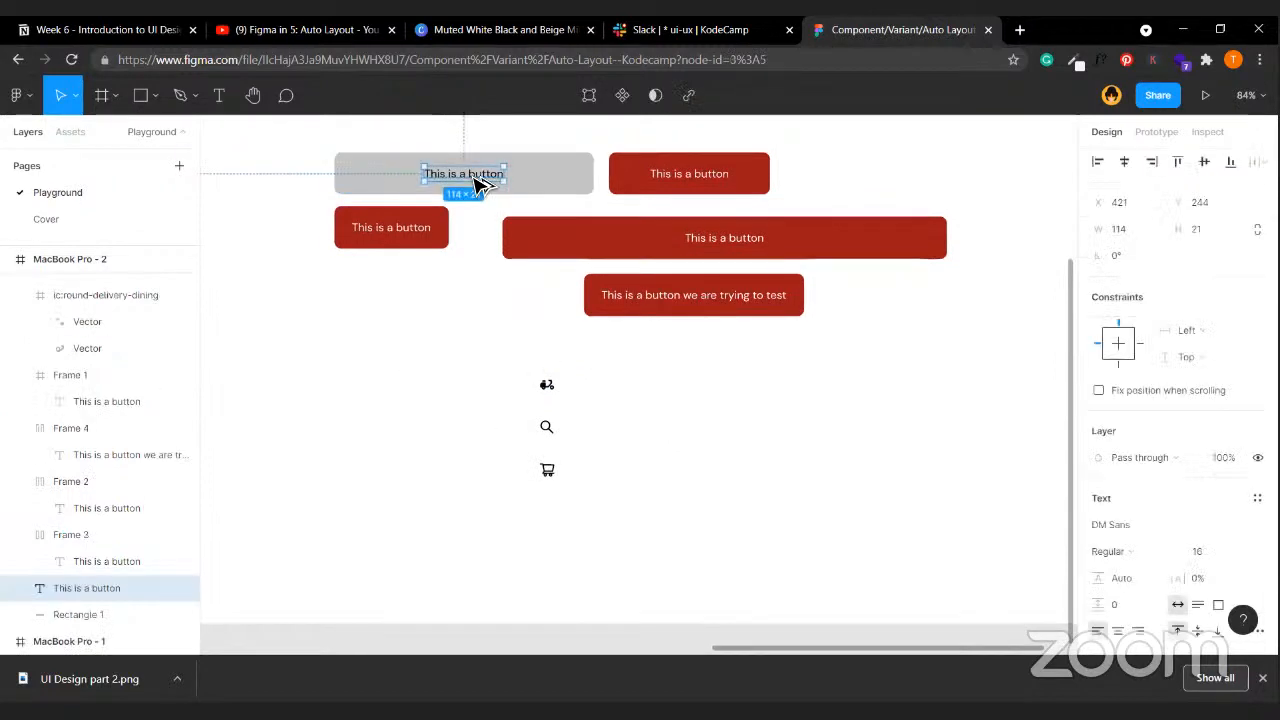
{"action": "left_click_drag", "start_coordinate": [478, 182], "coordinate": [666, 391]}
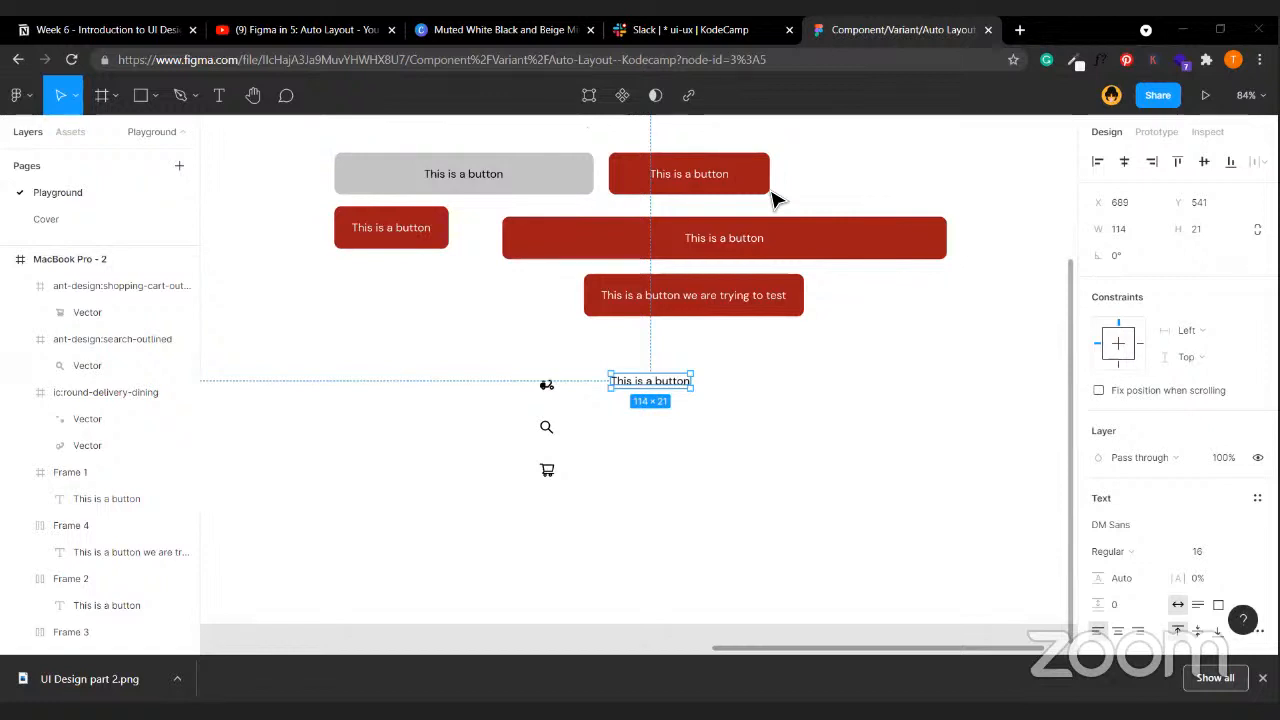
{"action": "left_click", "coordinate": [940, 366]}
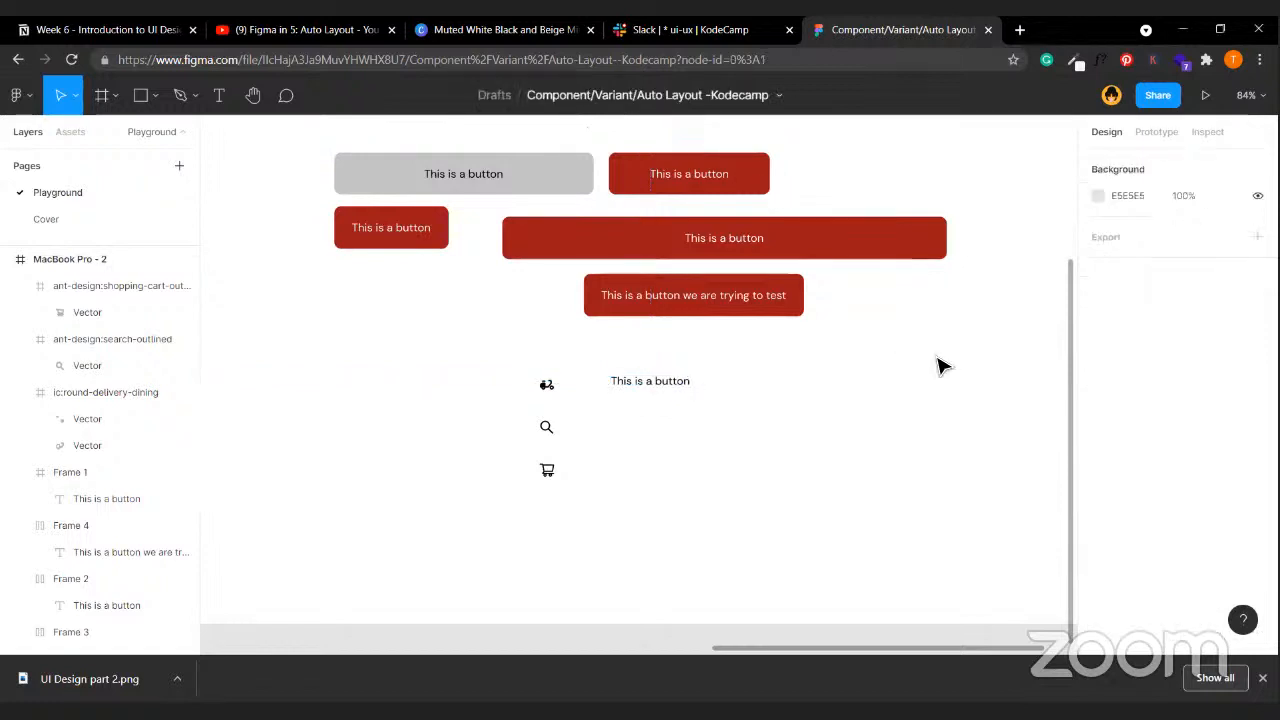
- Move the copied text closer to the delivery icon and vertically centred on it, at X 629, Y 547
{"action": "scroll", "coordinate": [594, 404], "scroll_direction": "up", "scroll_amount": 5}
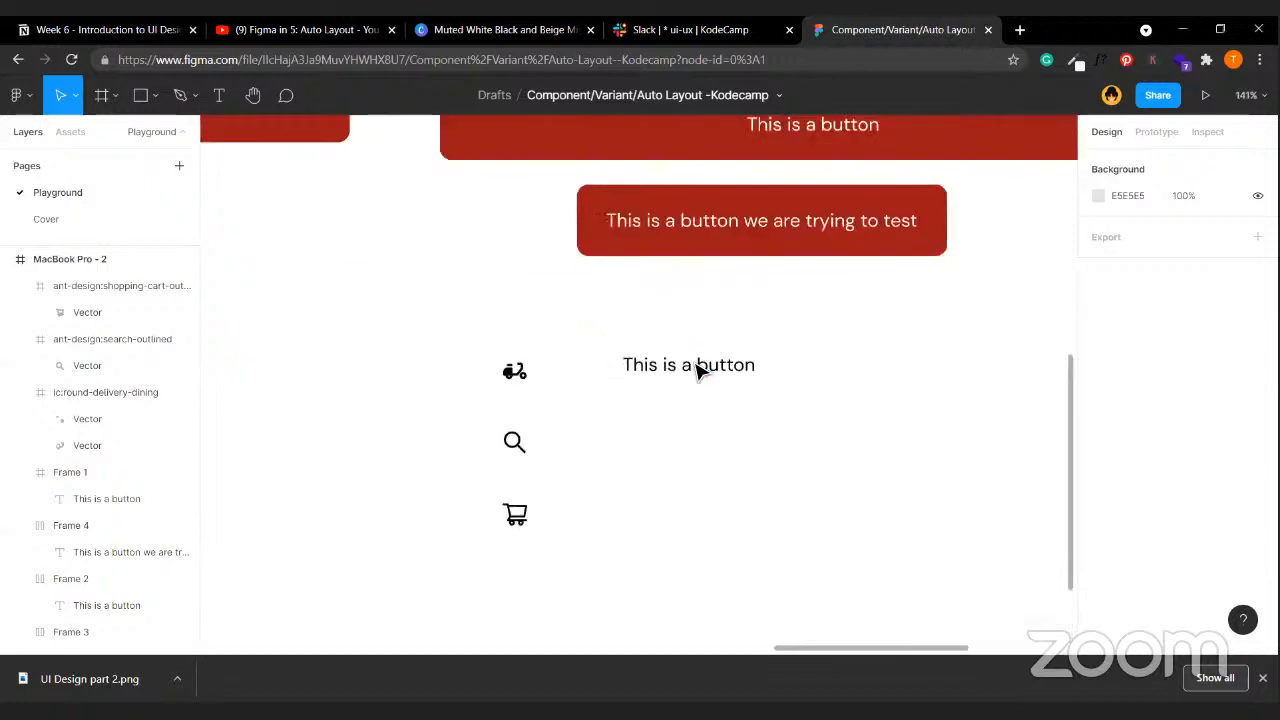
{"action": "left_click_drag", "start_coordinate": [712, 370], "coordinate": [634, 383]}
{"action": "left_click", "coordinate": [634, 426]}
{"action": "left_click", "coordinate": [651, 381]}
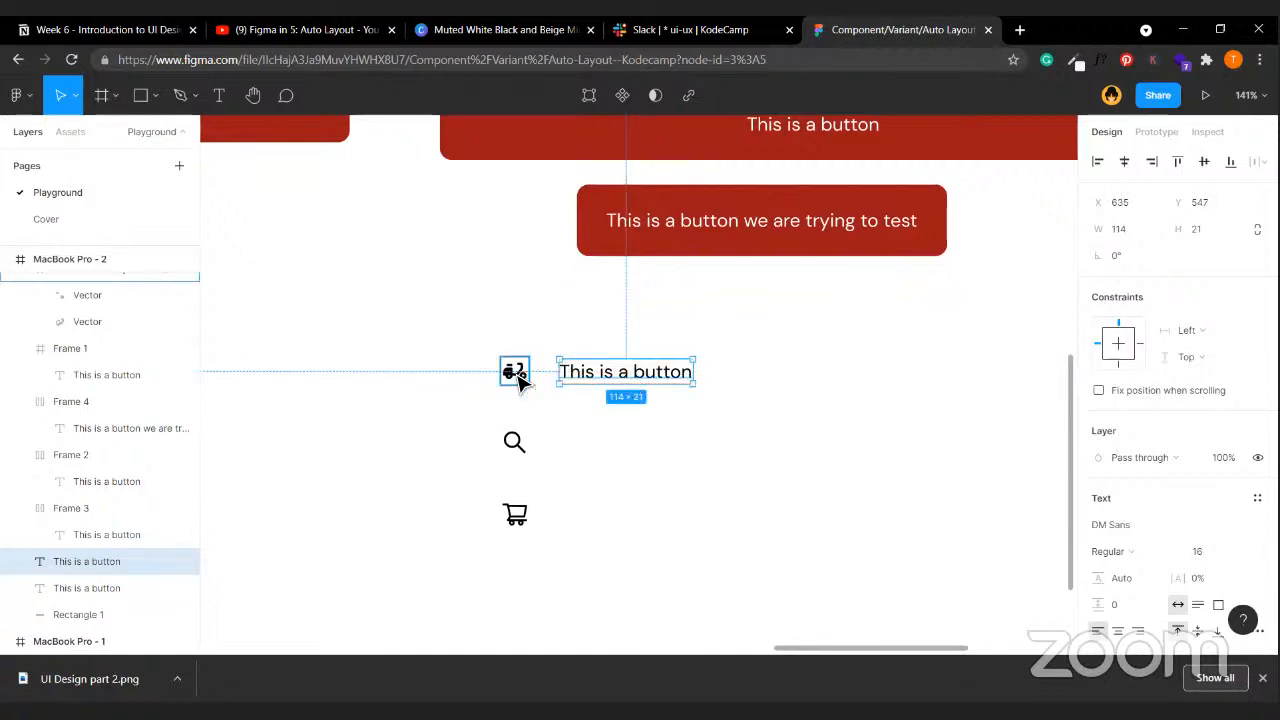
{"action": "key", "text": "Right"}
{"action": "key", "text": "Right"}
{"action": "key", "text": "Right"}
{"action": "key", "text": "Right"}
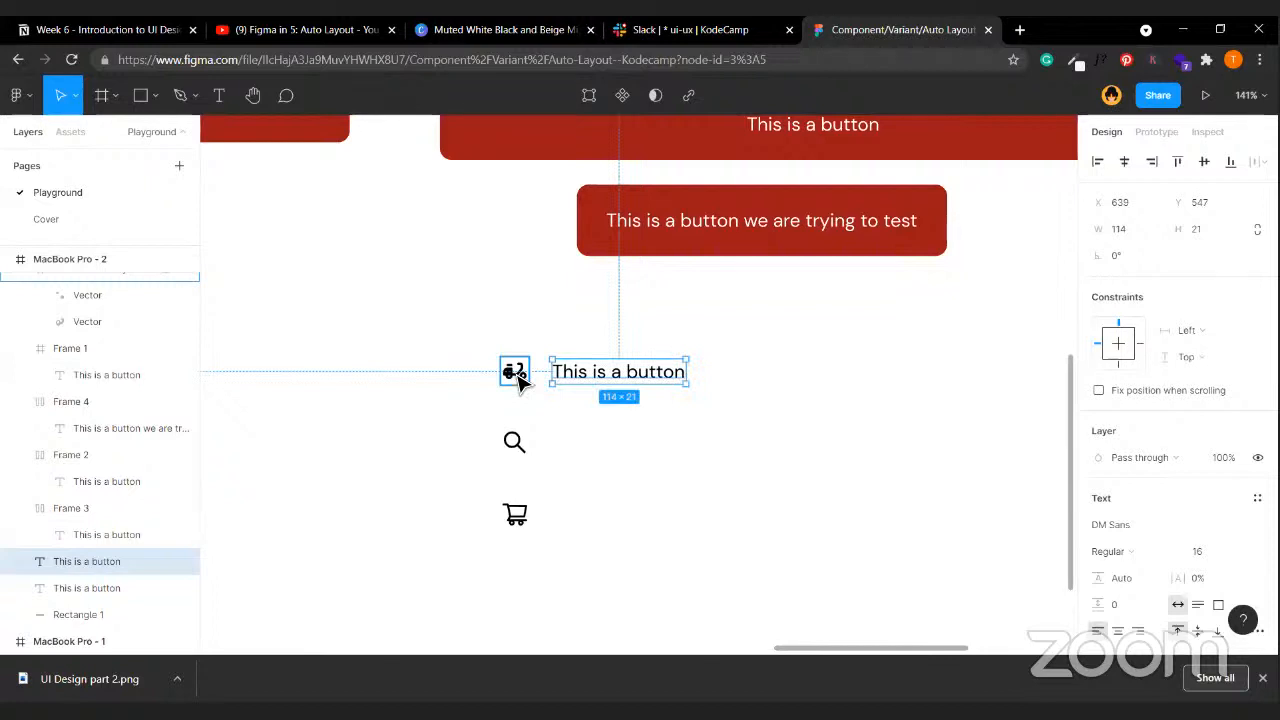
- Select the delivery, search and cart icons singly and together to inspect their frame sizes and alignment
{"action": "left_click", "coordinate": [517, 378]}
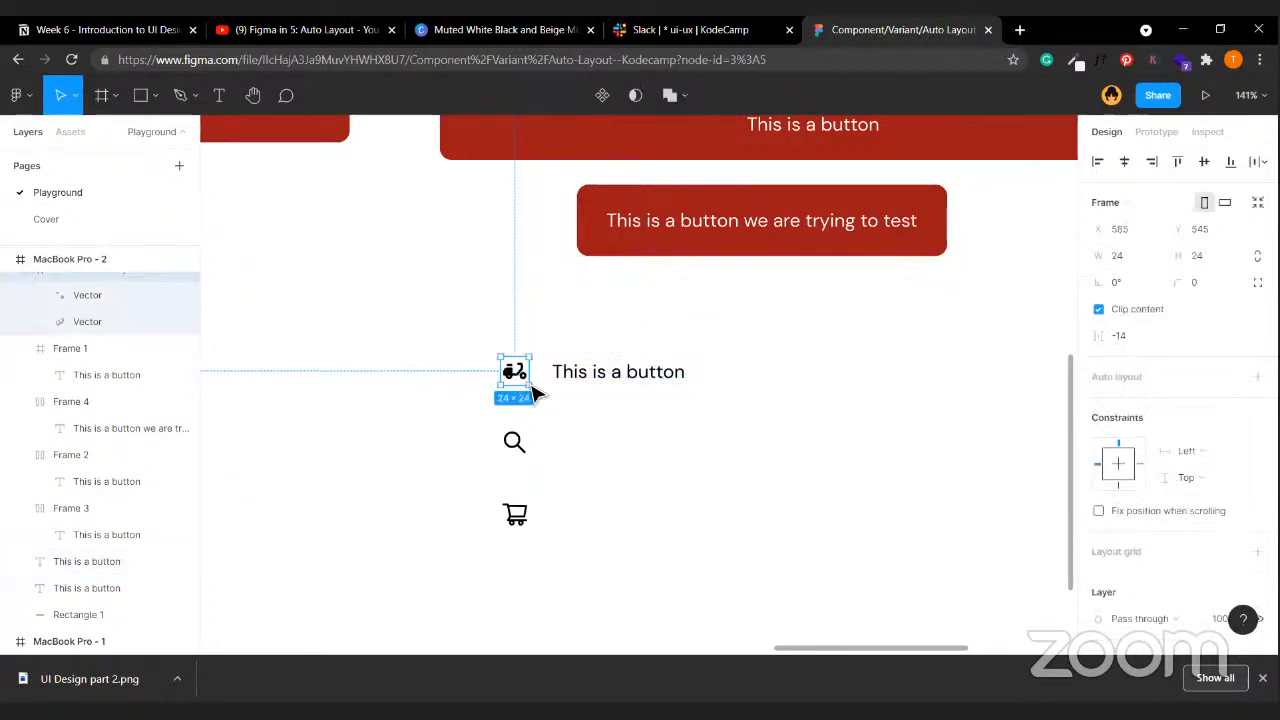
{"action": "left_click", "coordinate": [617, 486]}
{"action": "scroll", "coordinate": [63, 406], "scroll_direction": "up", "scroll_amount": 3}
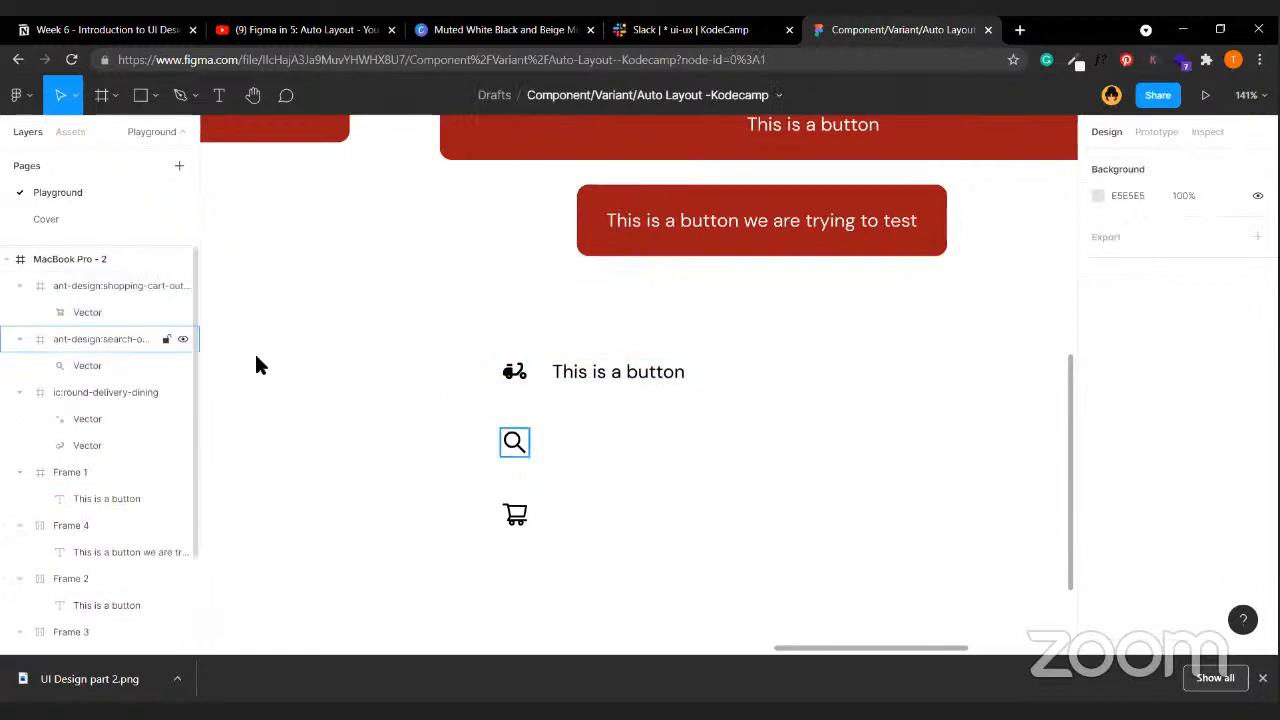
{"action": "left_click", "coordinate": [509, 370]}
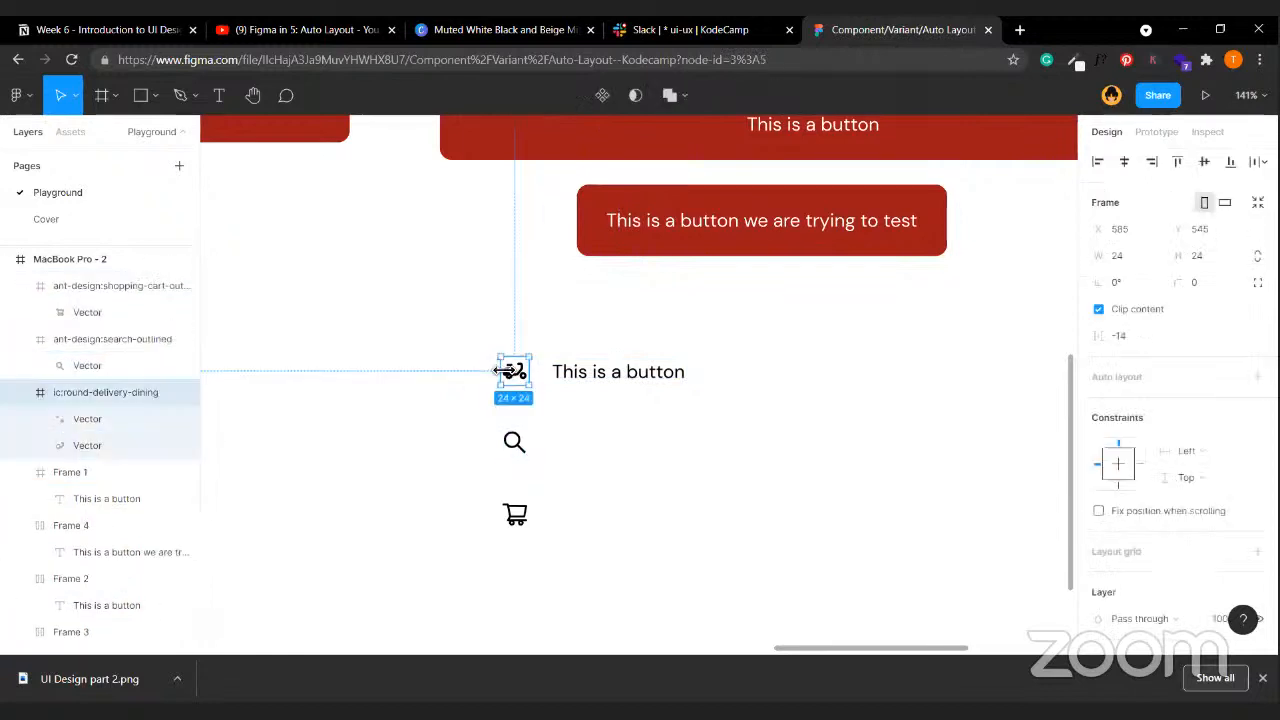
{"action": "left_click", "coordinate": [608, 514]}
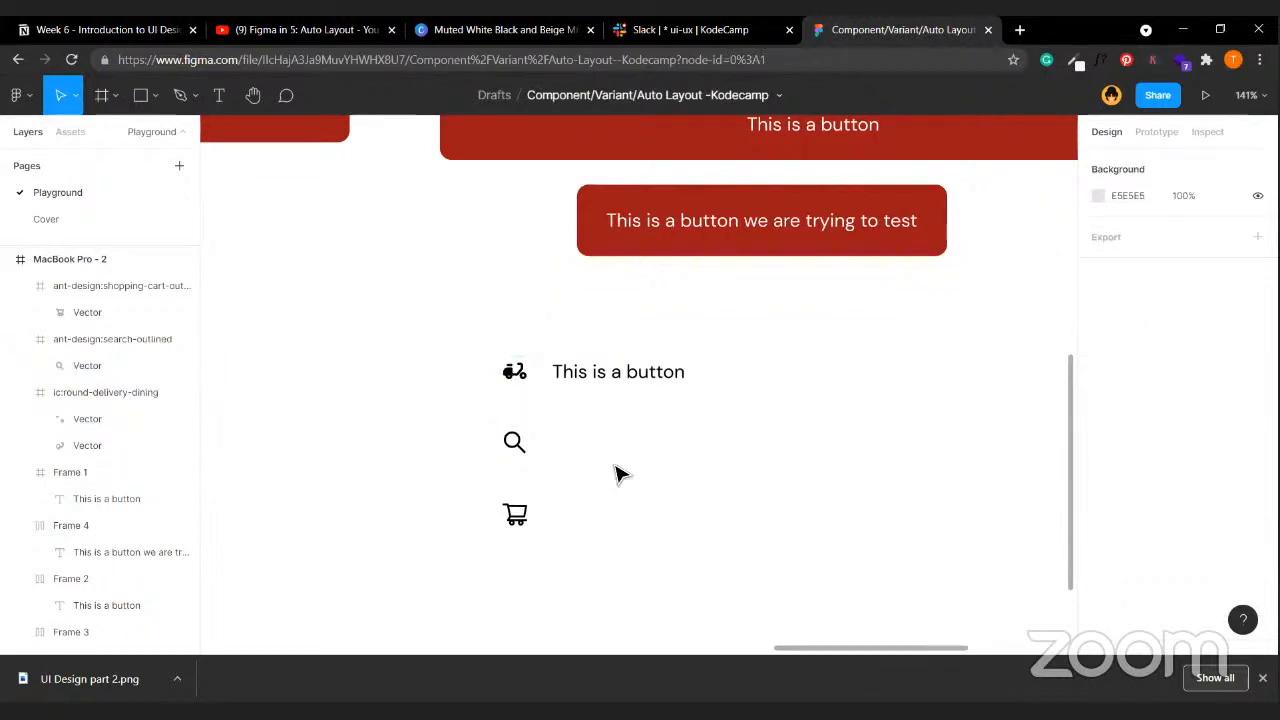
{"action": "left_click", "coordinate": [514, 372]}
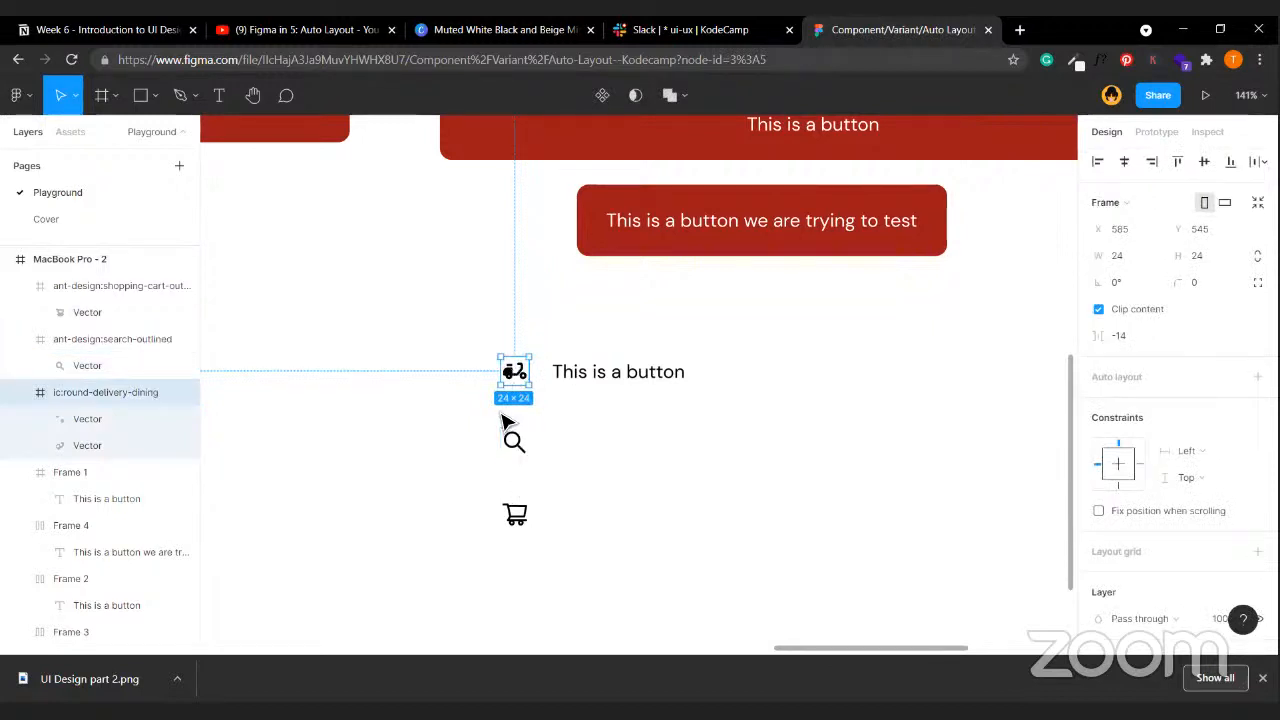
{"action": "left_click", "coordinate": [514, 441]}
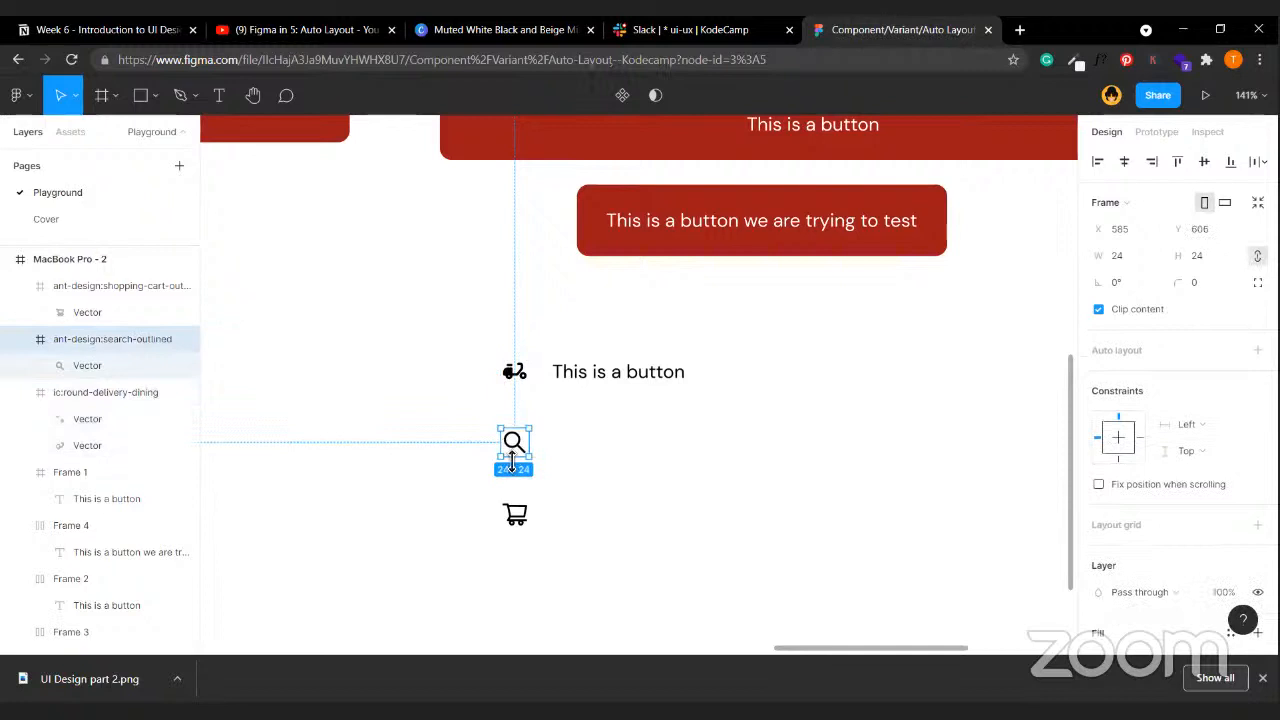
{"action": "left_click", "coordinate": [514, 371]}
{"action": "left_click", "coordinate": [514, 441], "text": "shift"}
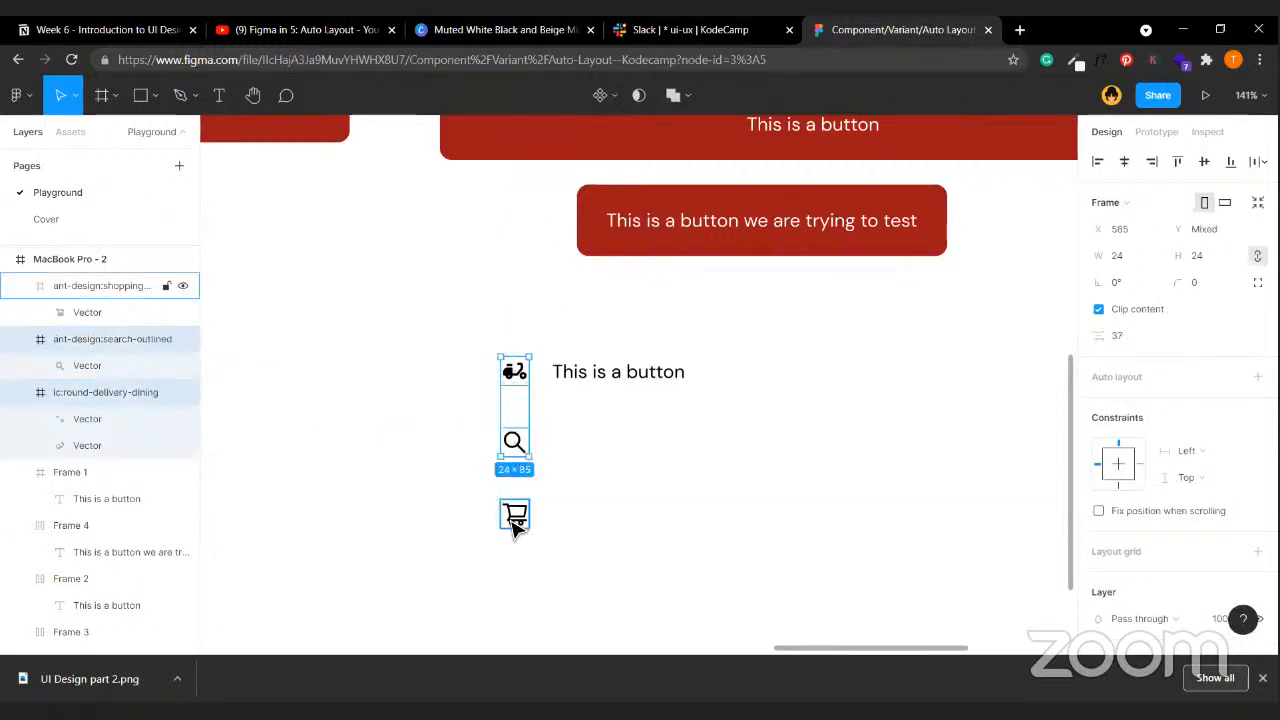
{"action": "left_click", "coordinate": [514, 518], "text": "shift"}
{"action": "double_click", "coordinate": [514, 518]}
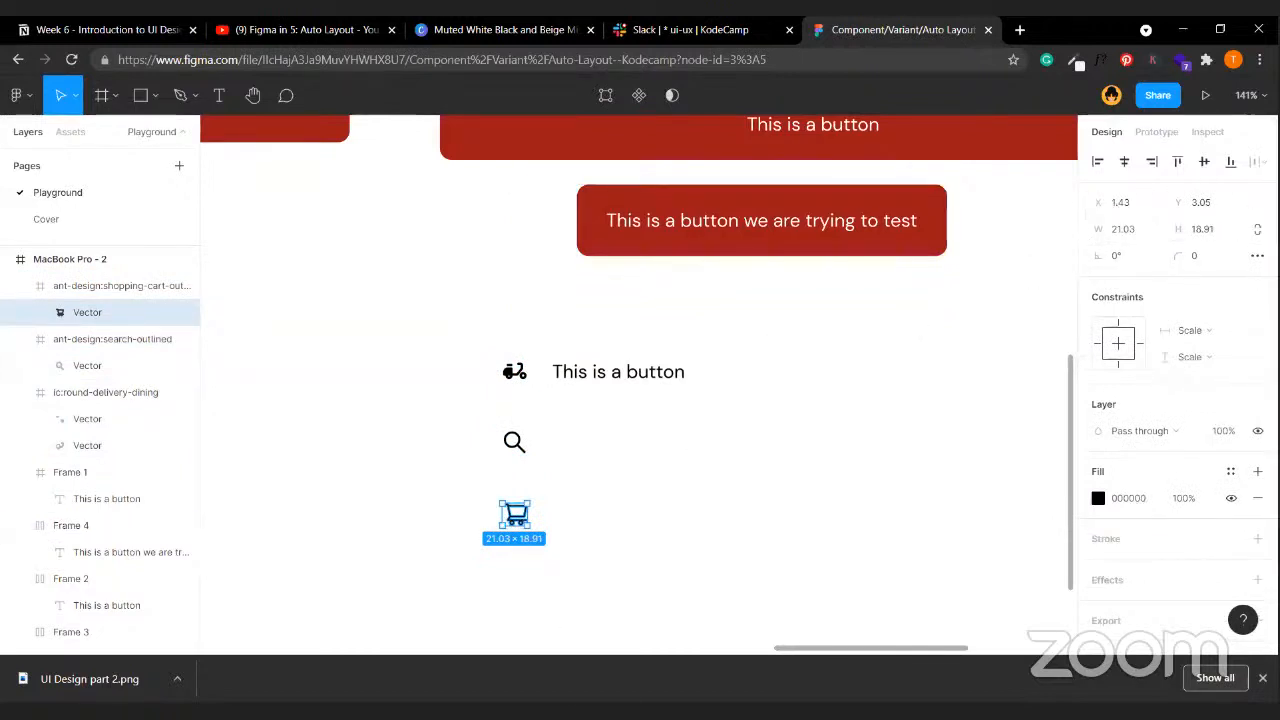
{"action": "left_click", "coordinate": [600, 612]}
{"action": "left_click", "coordinate": [521, 519]}
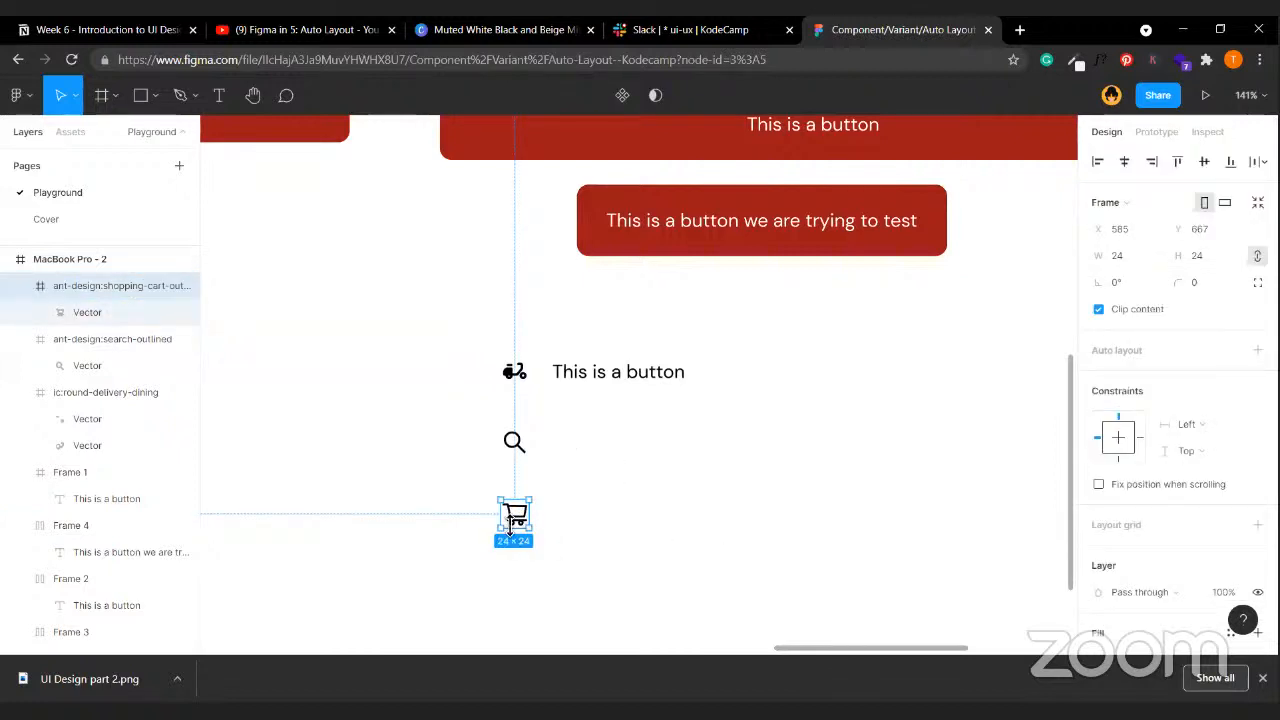
{"action": "left_click", "coordinate": [615, 472]}
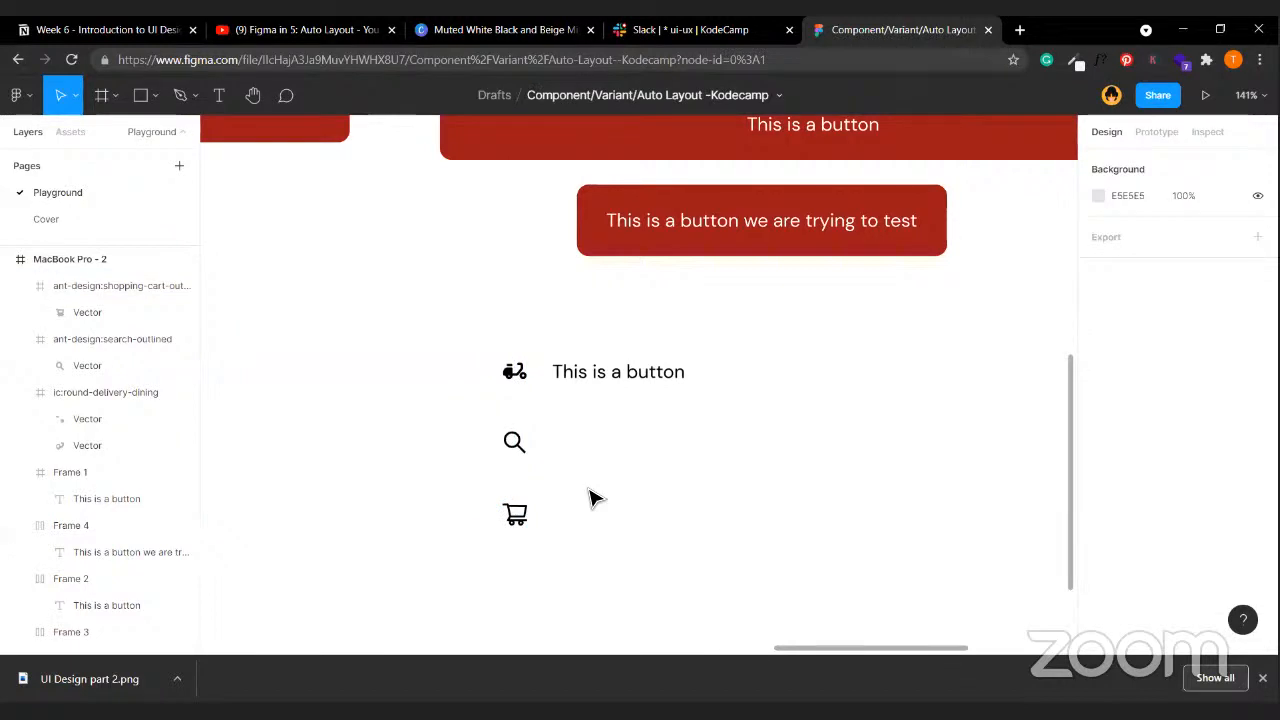
{"action": "left_click", "coordinate": [513, 375]}
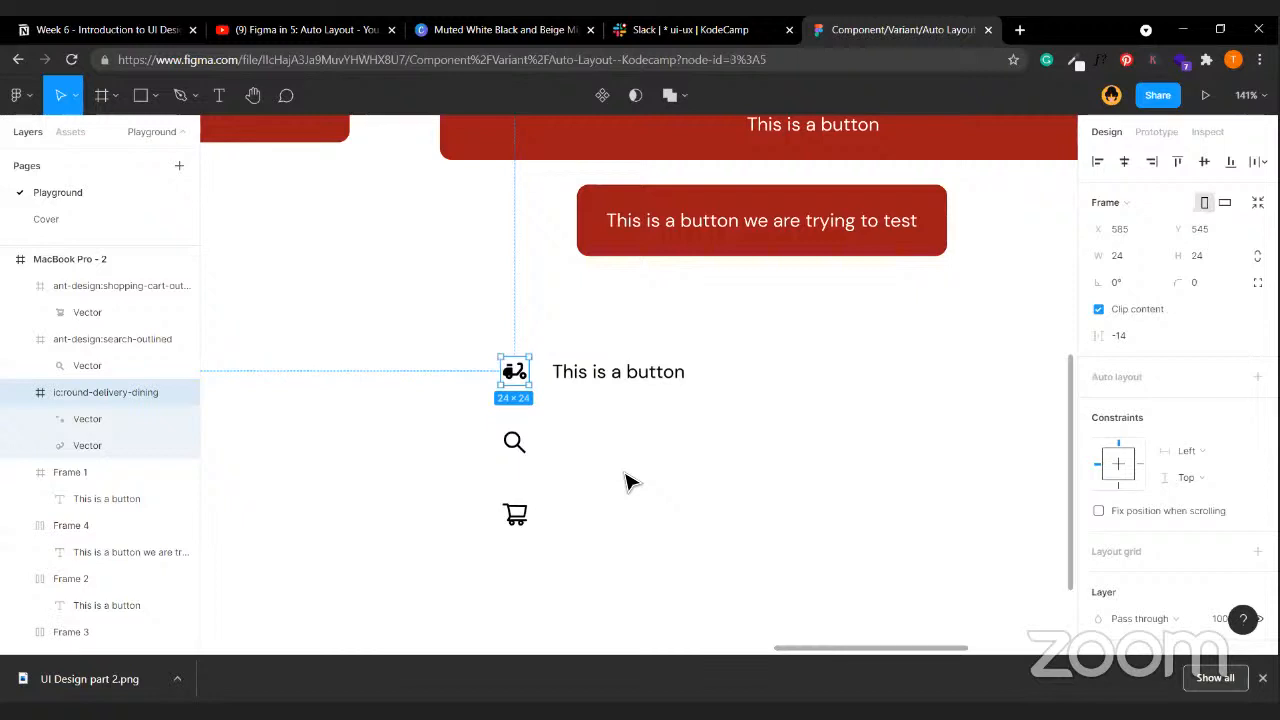
{"action": "left_click", "coordinate": [437, 400]}
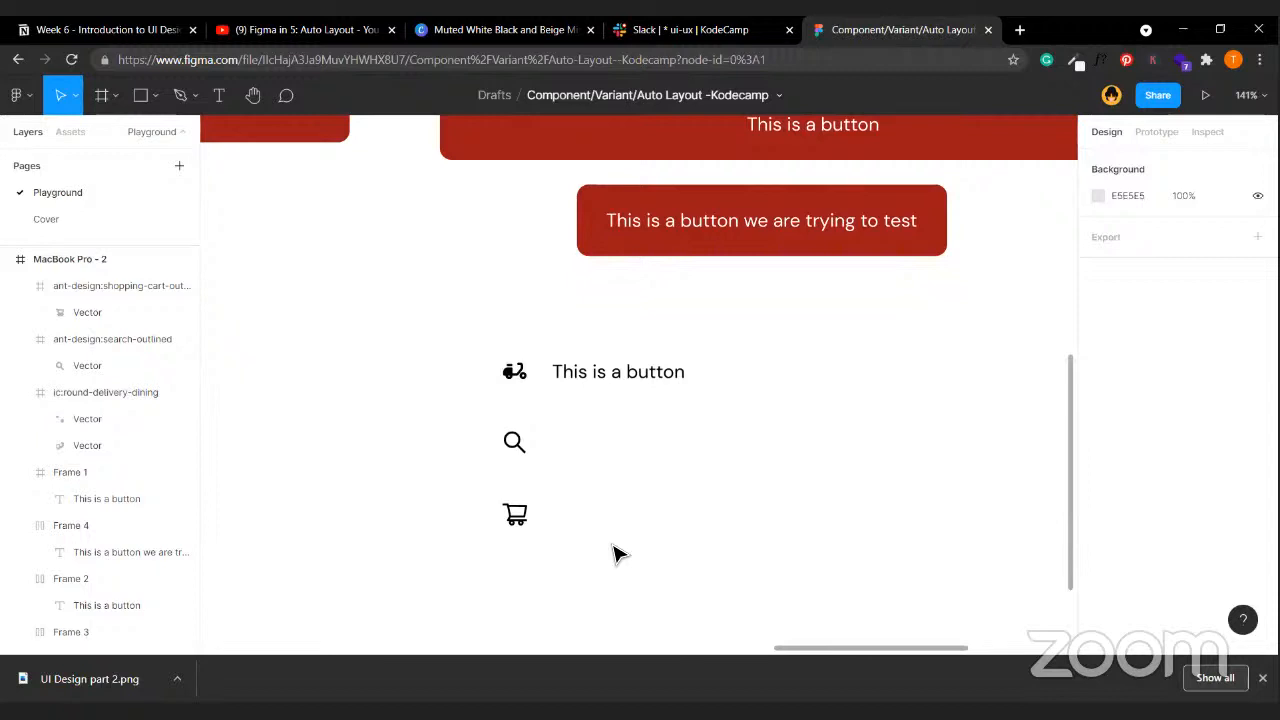
{"action": "left_click", "coordinate": [513, 374]}
{"action": "left_click", "coordinate": [646, 491]}
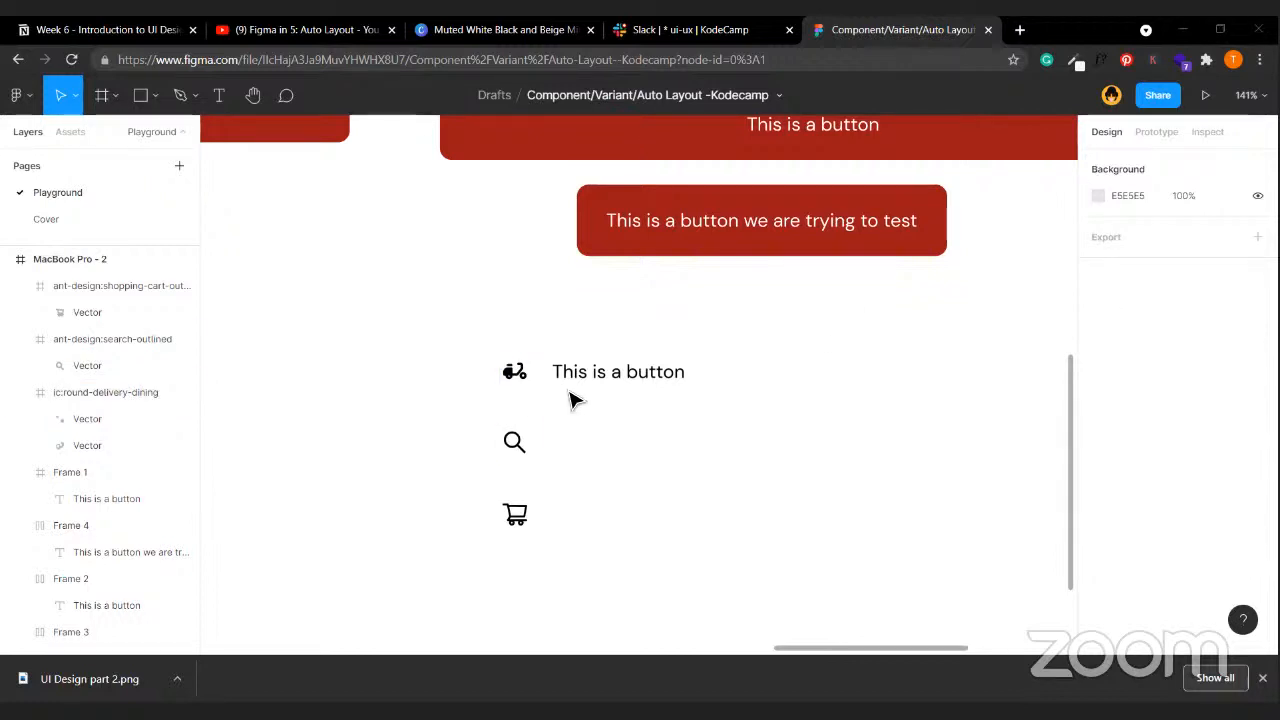
{"action": "left_click", "coordinate": [527, 378]}
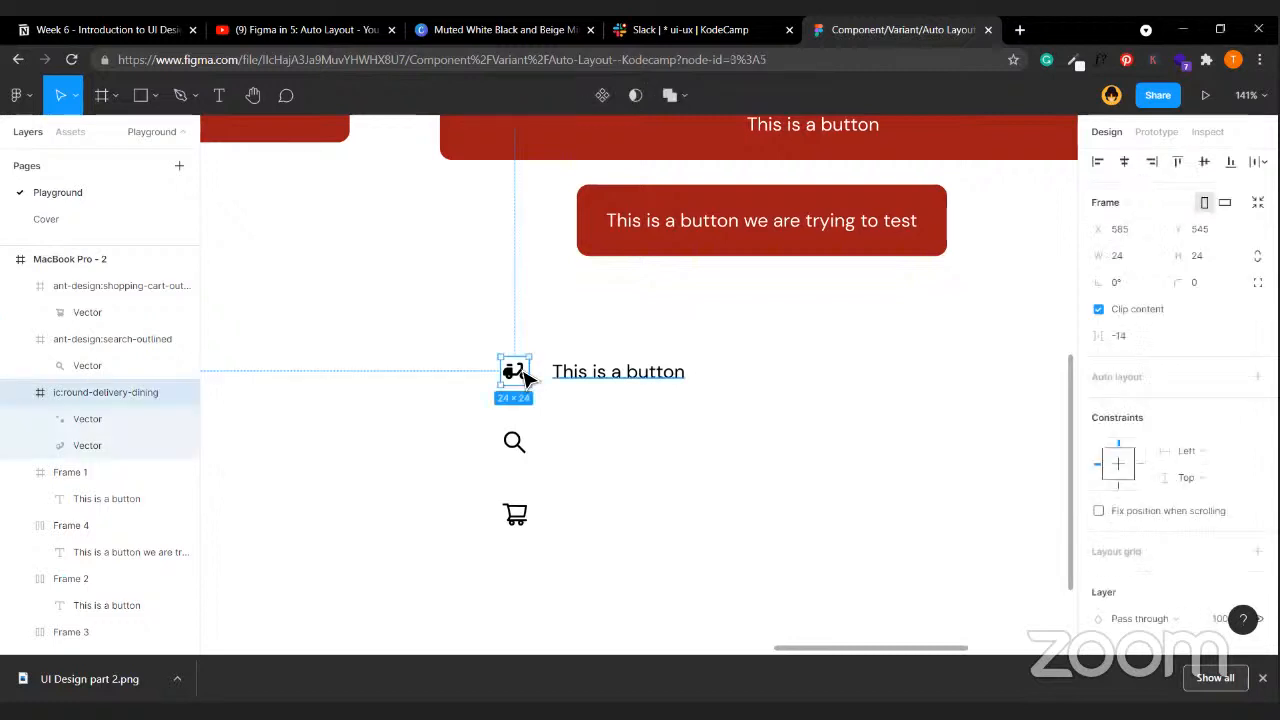
- Replace the copied text beside the delivery icon with "Fast Delivery"
{"action": "double_click", "coordinate": [602, 376]}
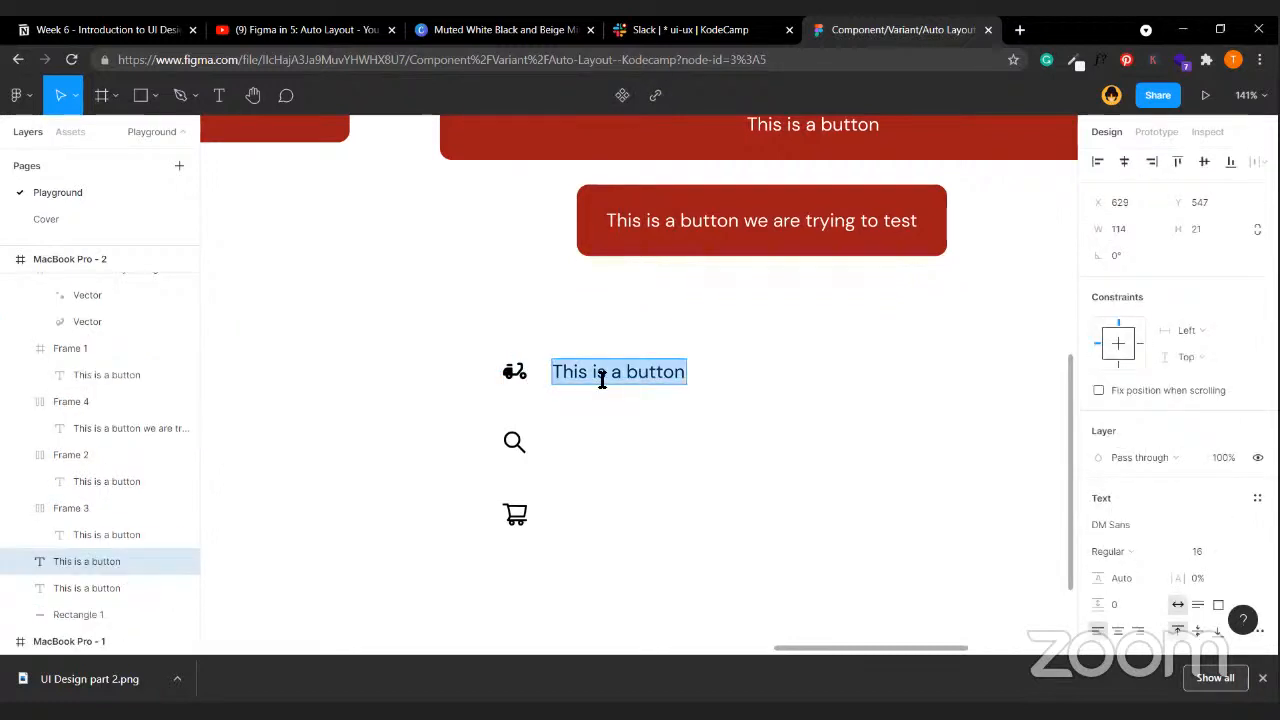
{"action": "type", "text": "Fat"}
{"action": "key", "text": "BackSpace"}
{"action": "type", "text": "s"}
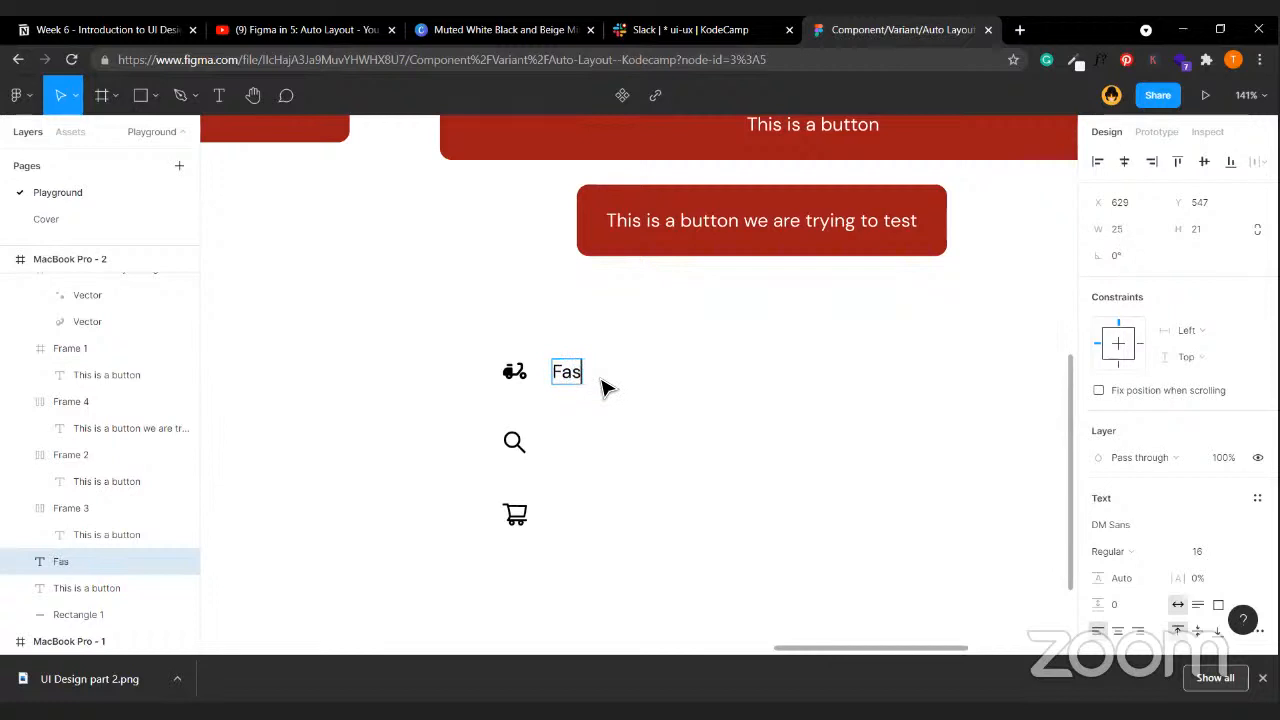
{"action": "type", "text": "t Delivery"}
{"action": "key", "text": "Escape"}
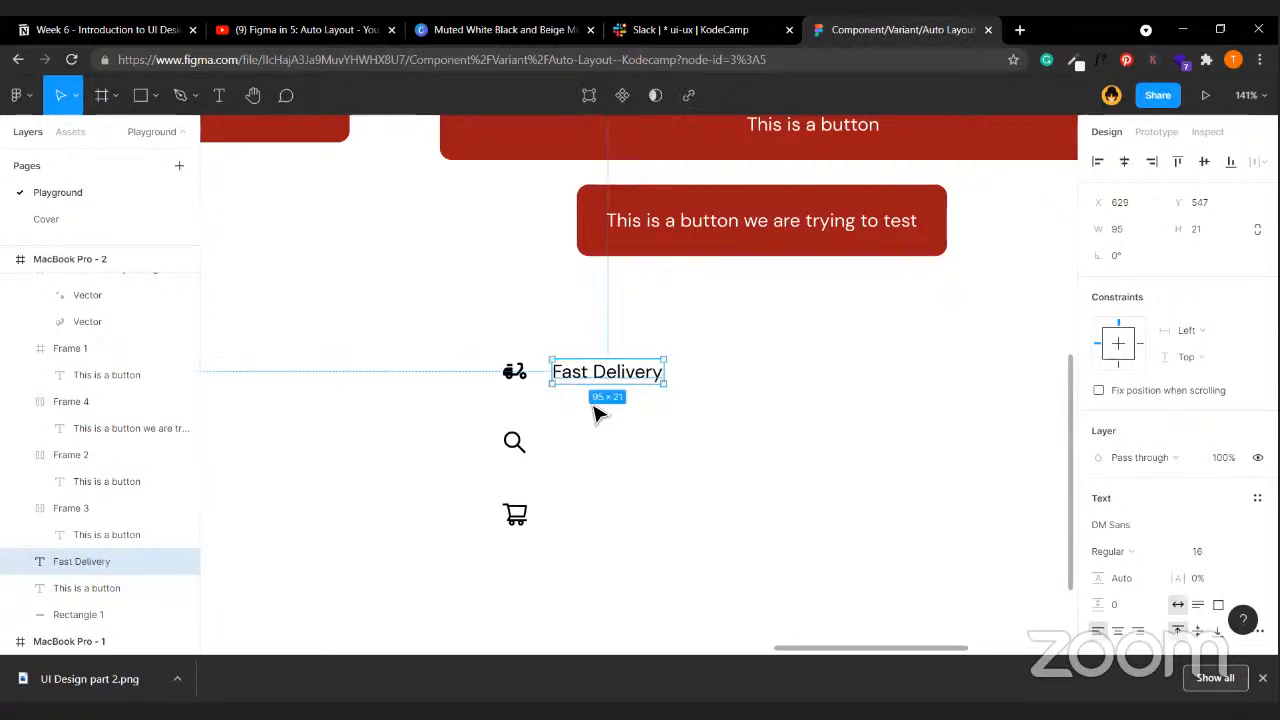
- Check the label's distance to the delivery icon and nudge the label 10 px left, leaving a 10 px gap
{"action": "left_click", "coordinate": [550, 405]}
{"action": "left_click", "coordinate": [565, 380]}
{"action": "key", "text": "alt"}
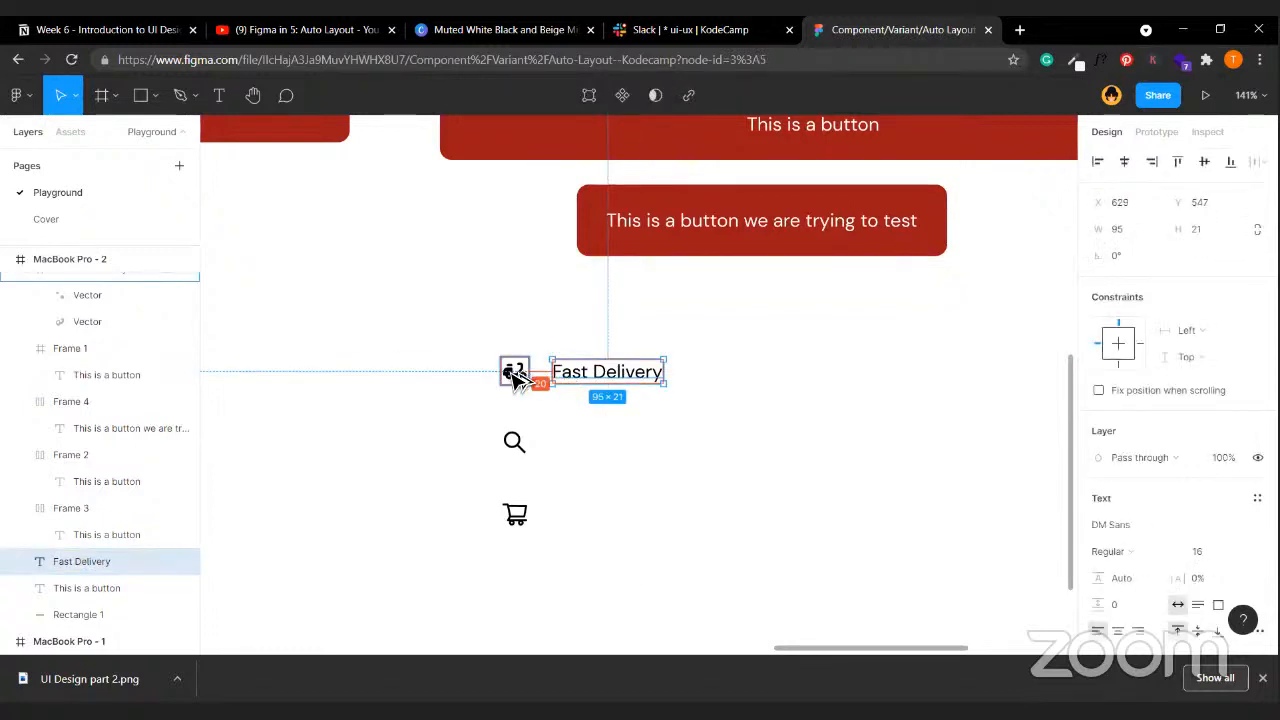
{"action": "key", "text": "shift+Left"}
- Wrap the delivery icon and "Fast Delivery" label in a horizontal auto layout frame and align its contents left and vertically centred
{"action": "left_click", "coordinate": [513, 375], "text": "shift"}
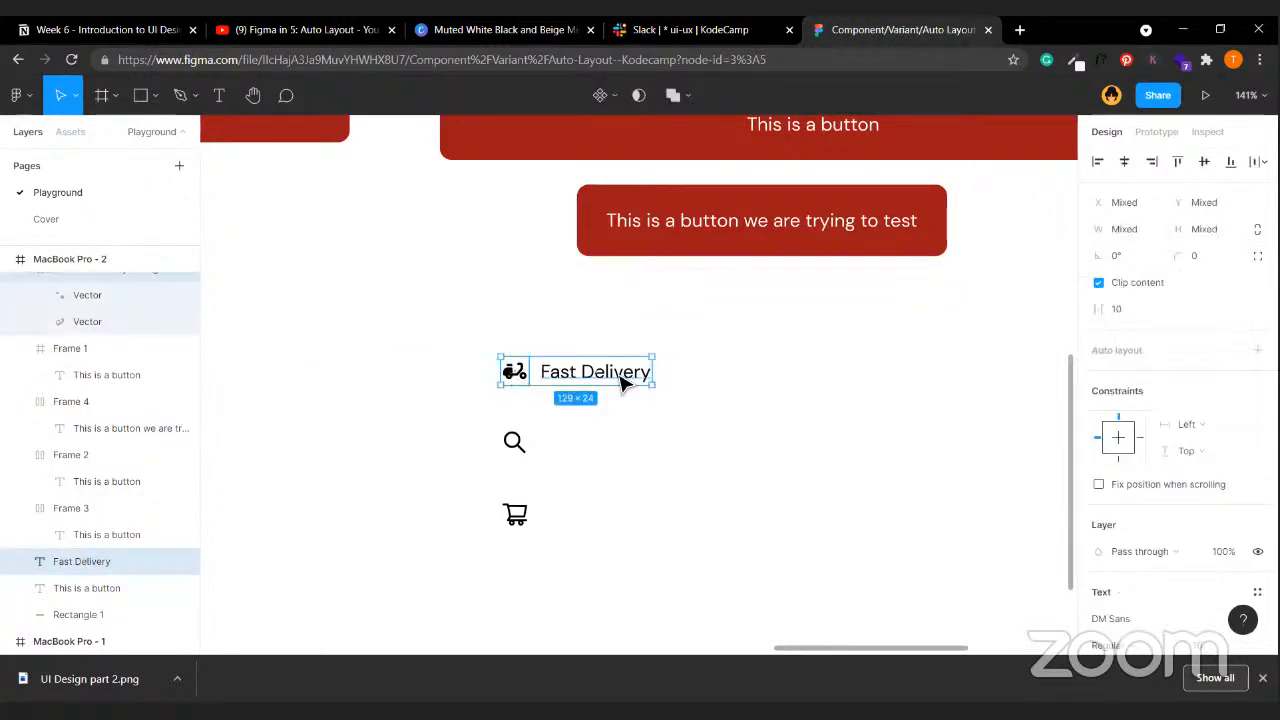
{"action": "key", "text": "shift+a"}
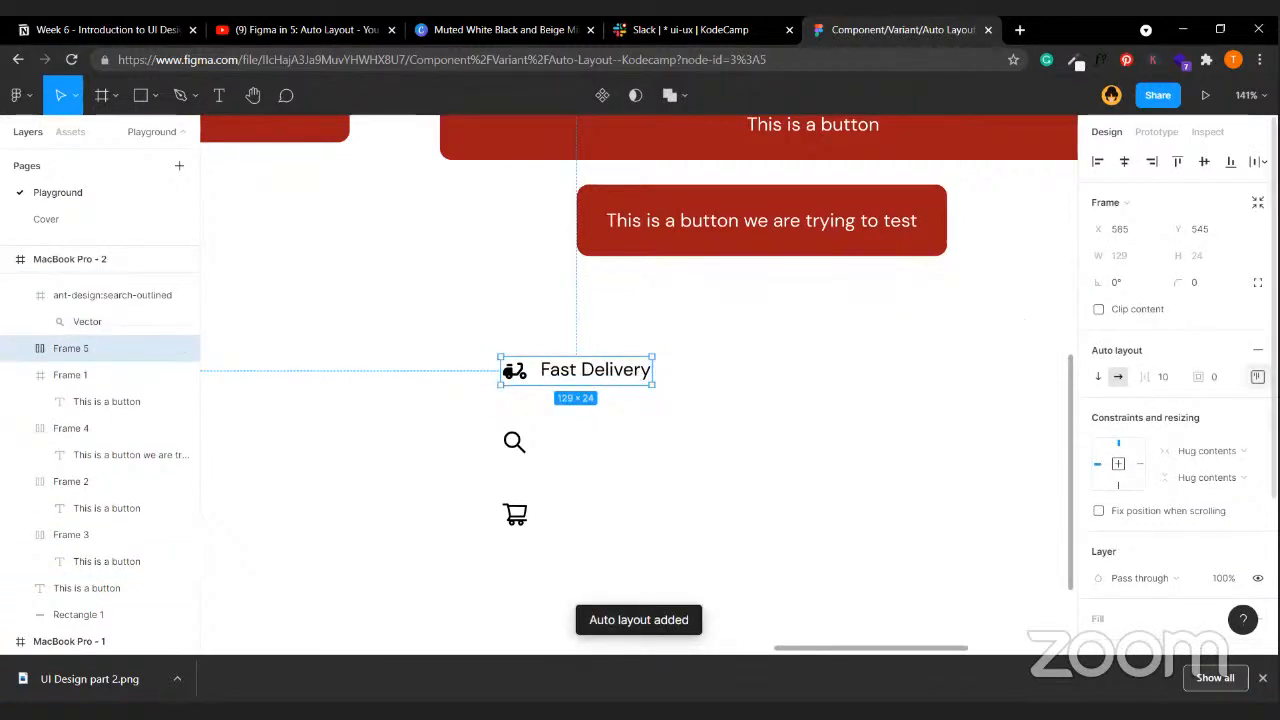
{"action": "left_click", "coordinate": [1257, 376]}
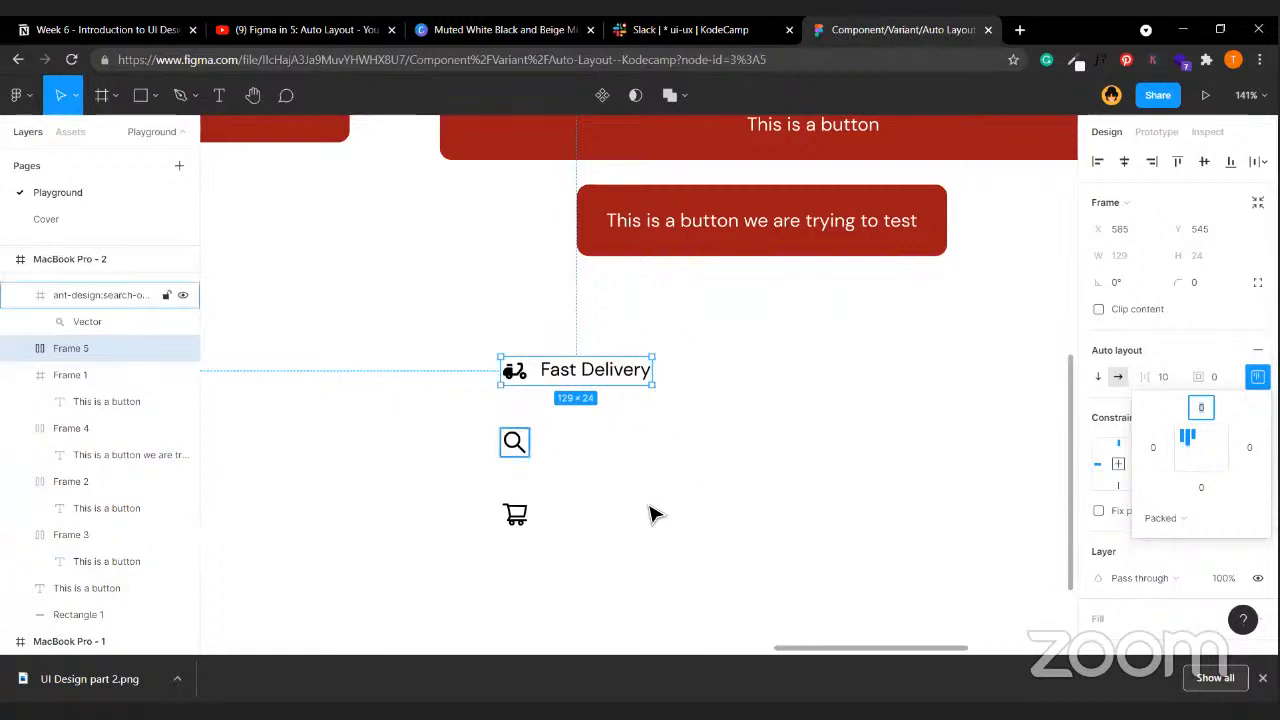
{"action": "left_click", "coordinate": [1176, 447]}
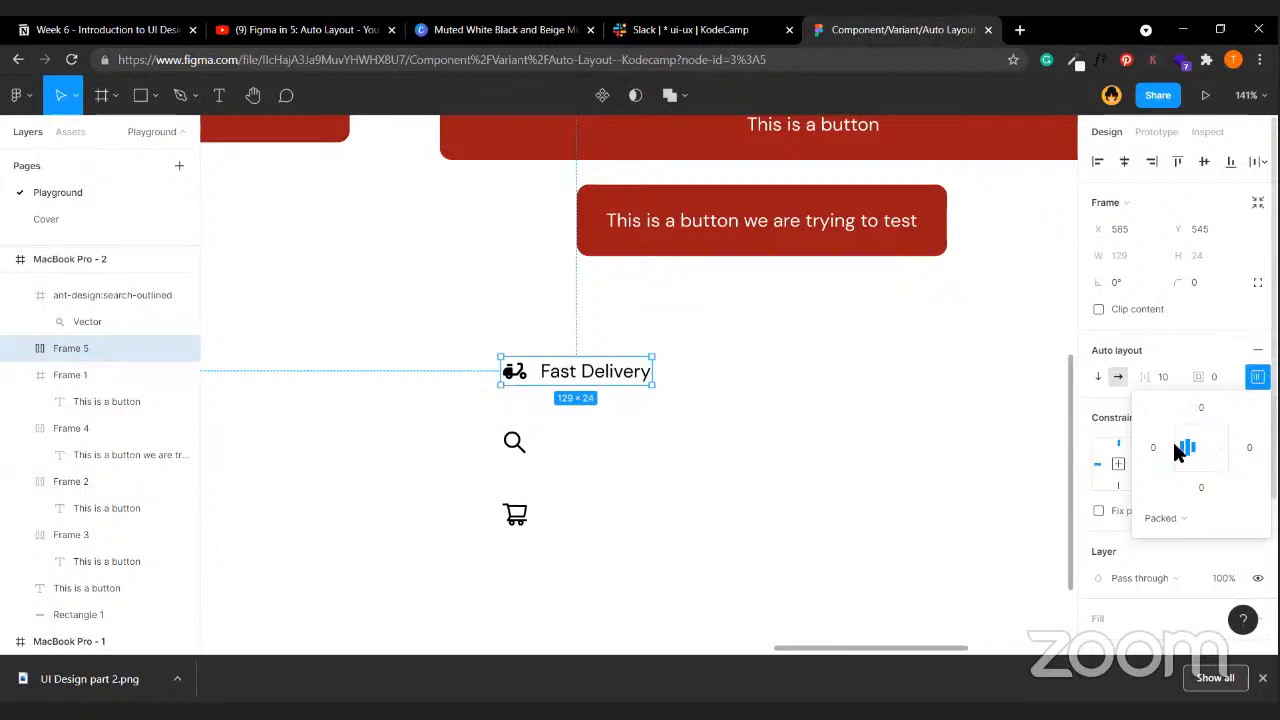
{"action": "left_click", "coordinate": [674, 392]}
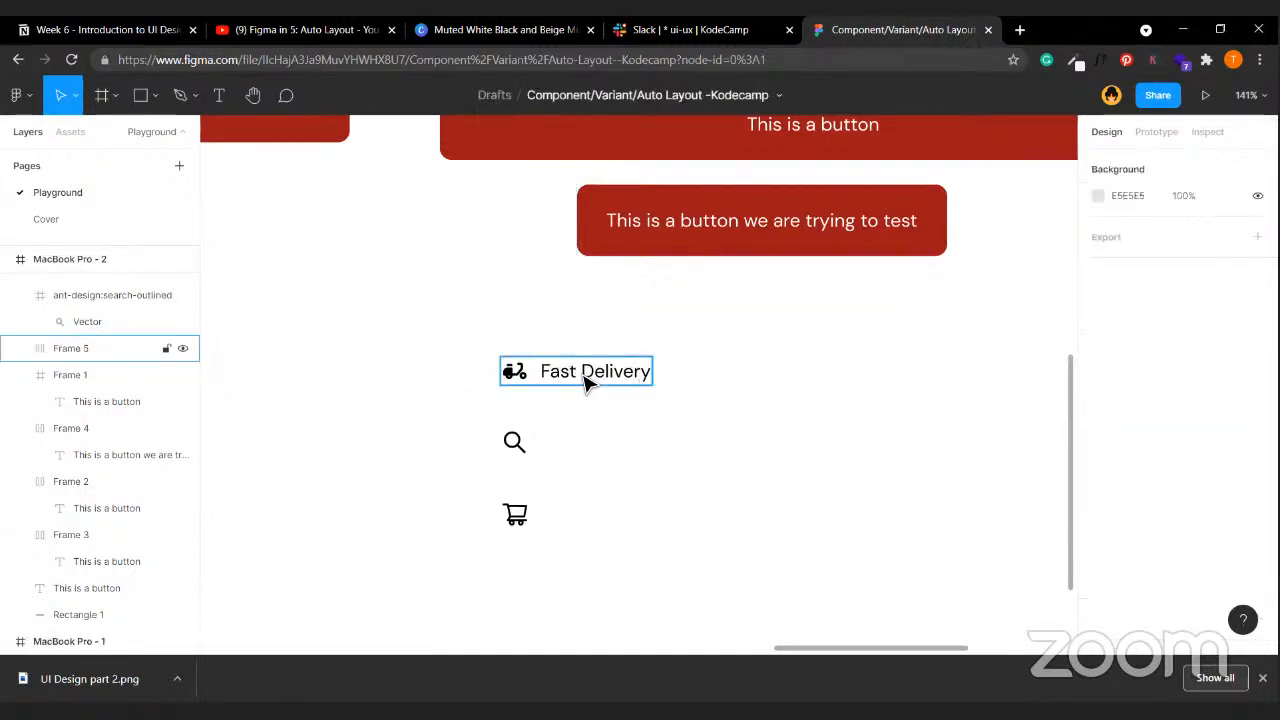
- Duplicate the "Fast Delivery" label beside the search icon
{"action": "left_click", "coordinate": [587, 384]}
{"action": "left_click", "coordinate": [518, 443]}
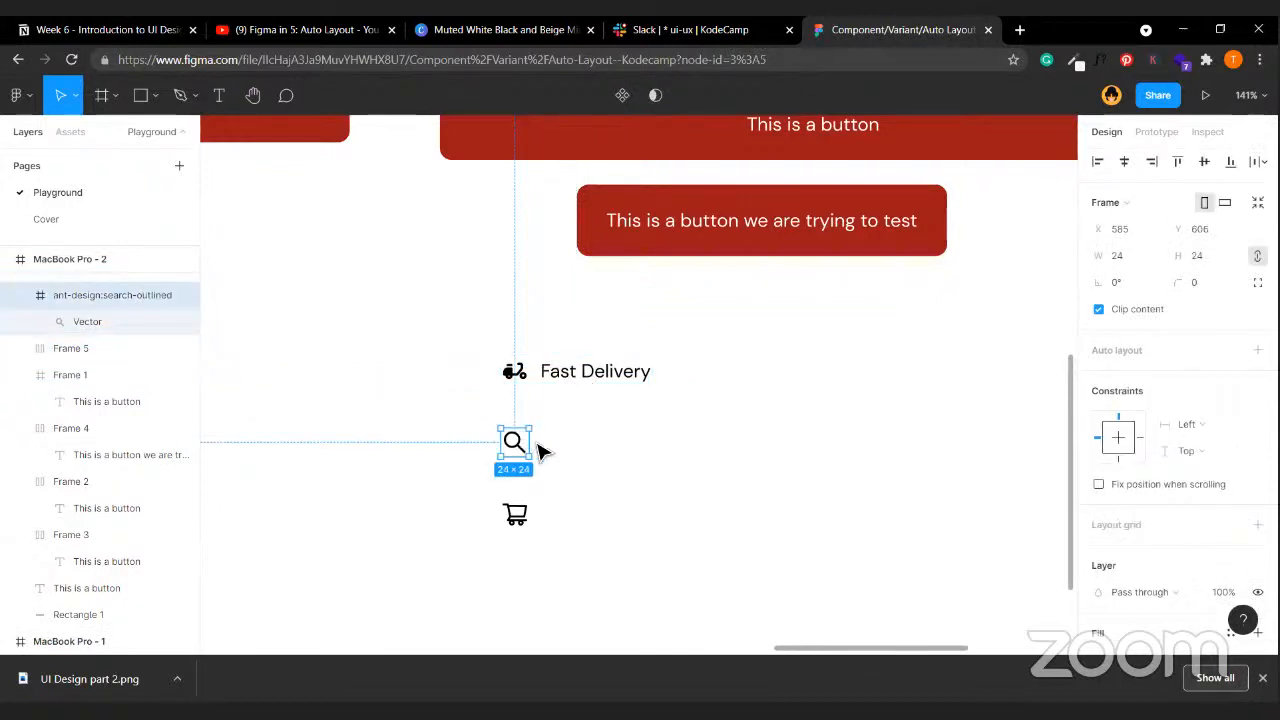
{"action": "double_click", "coordinate": [611, 377]}
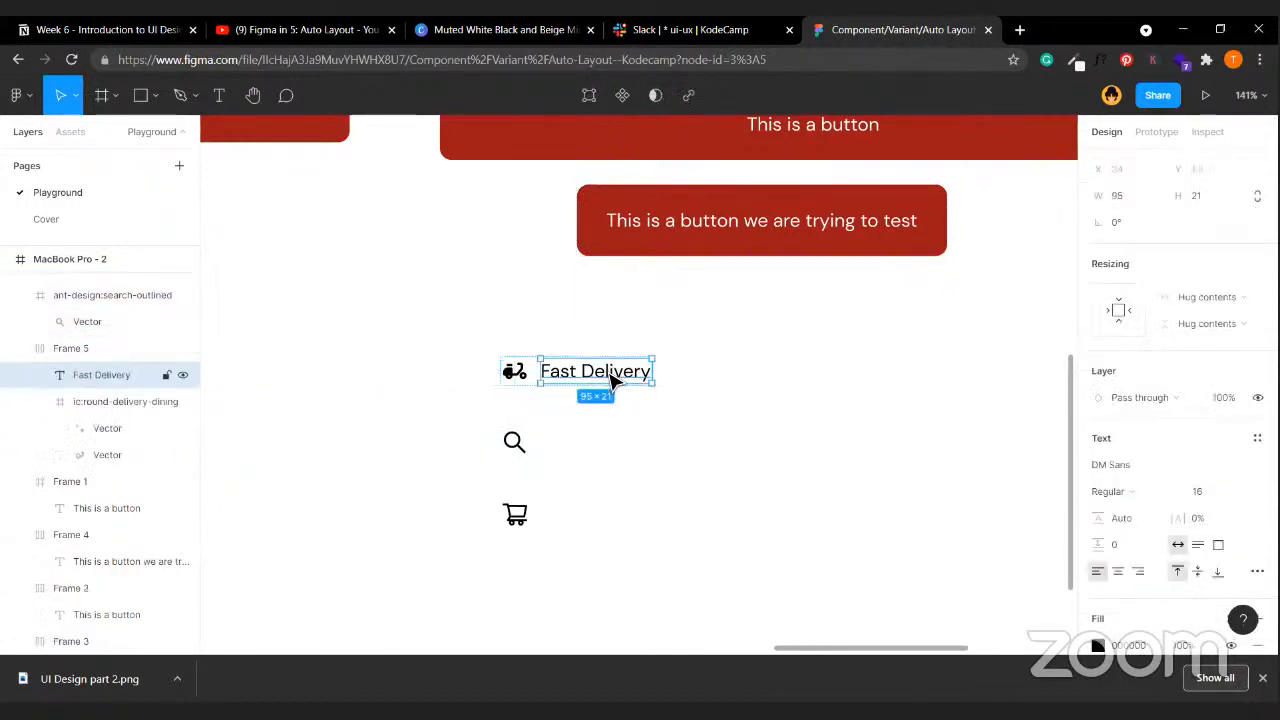
{"action": "left_click_drag", "start_coordinate": [606, 391], "coordinate": [645, 455]}
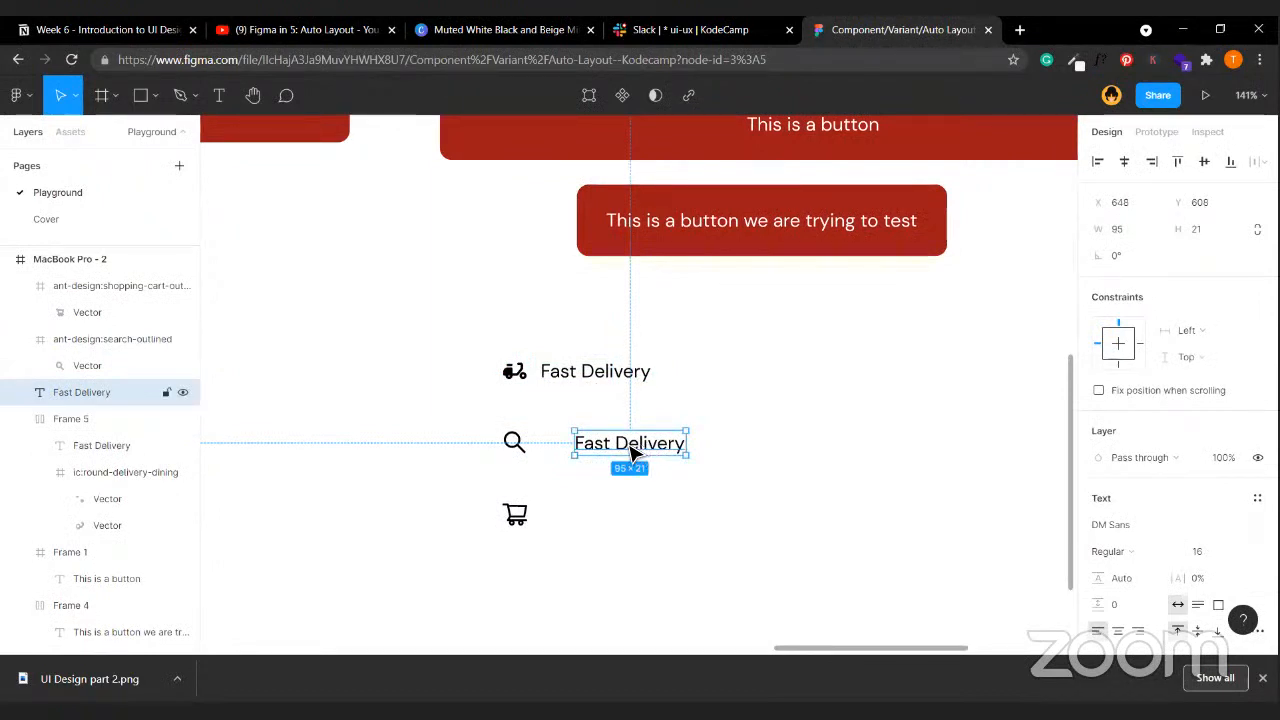
{"action": "left_click", "coordinate": [622, 380]}
- Duplicate the "This is a button we are trying to test" button below the original and delete the copy
{"action": "left_click", "coordinate": [757, 243]}
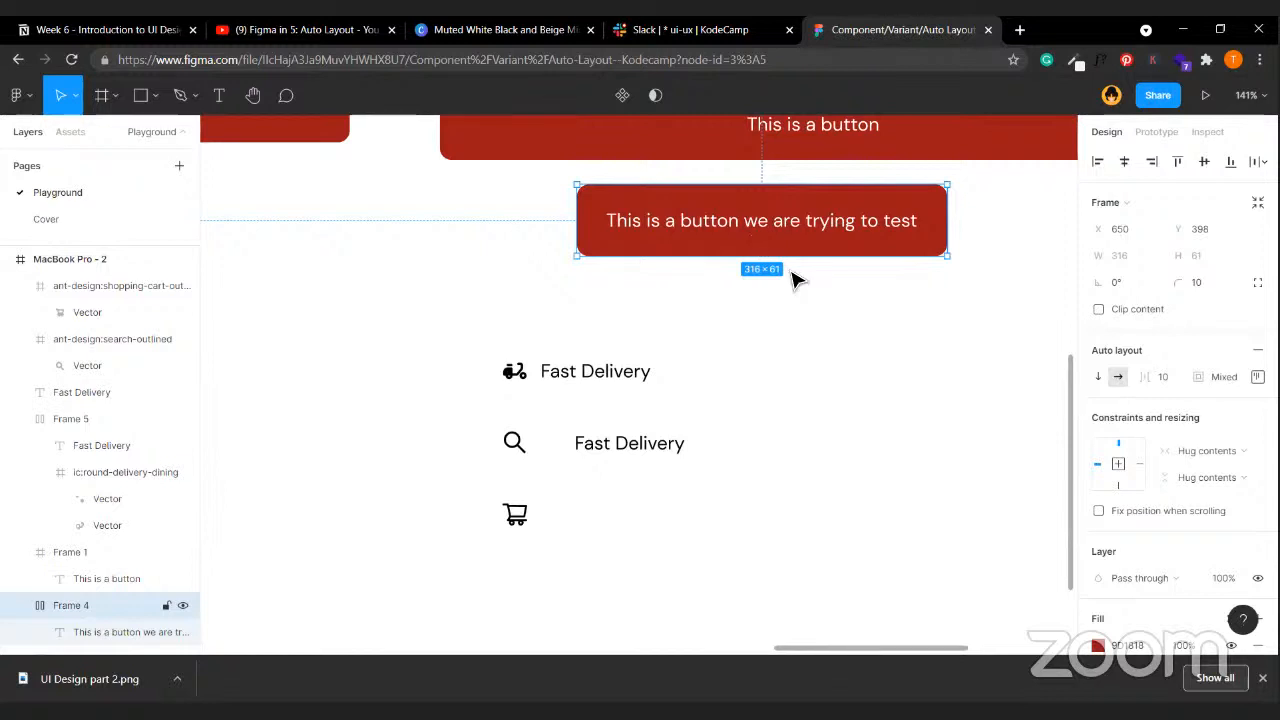
{"action": "left_click_drag", "start_coordinate": [757, 230], "coordinate": [822, 393]}
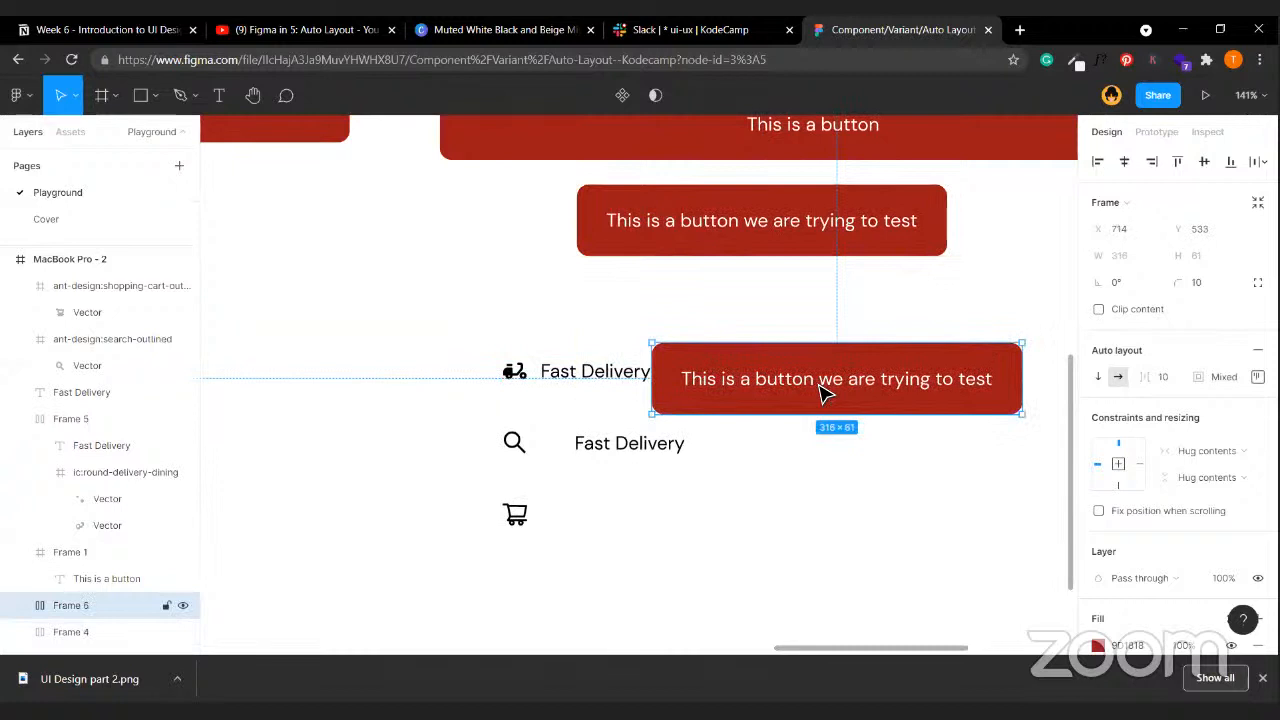
{"action": "key", "text": "Delete"}
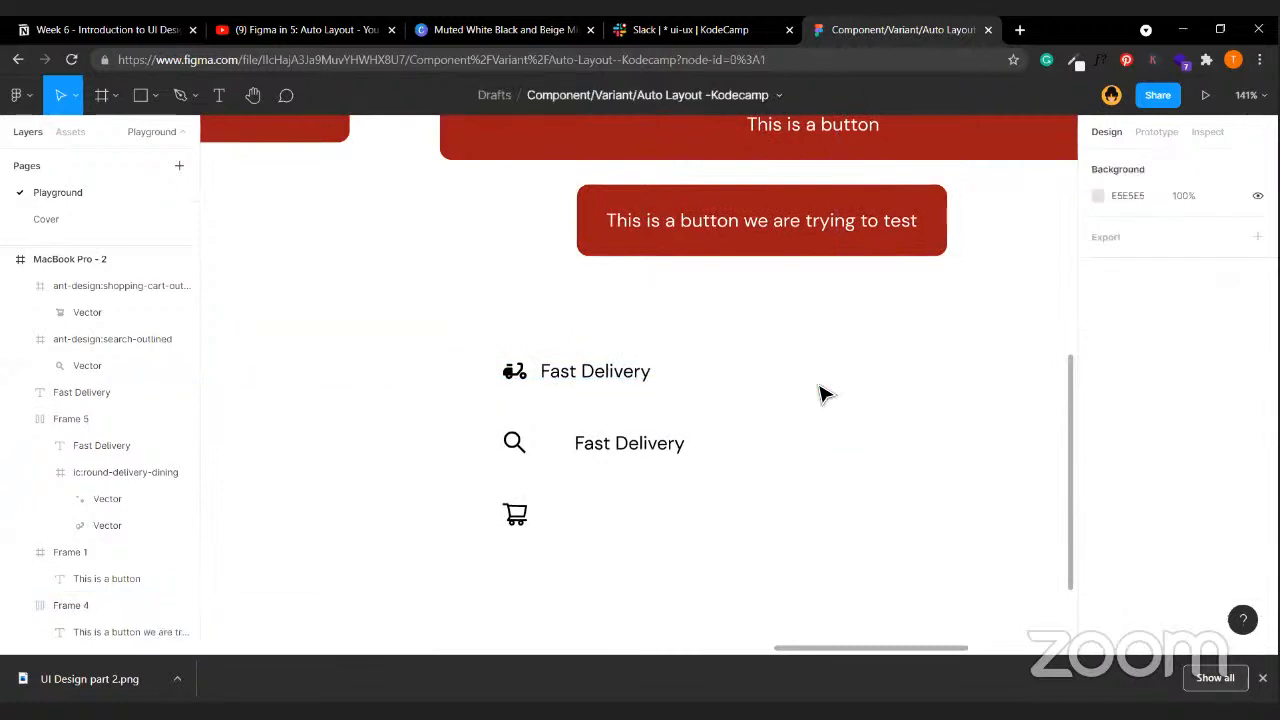
- Delete the copied "Fast Delivery" label beside the search icon
{"action": "left_click", "coordinate": [610, 390]}
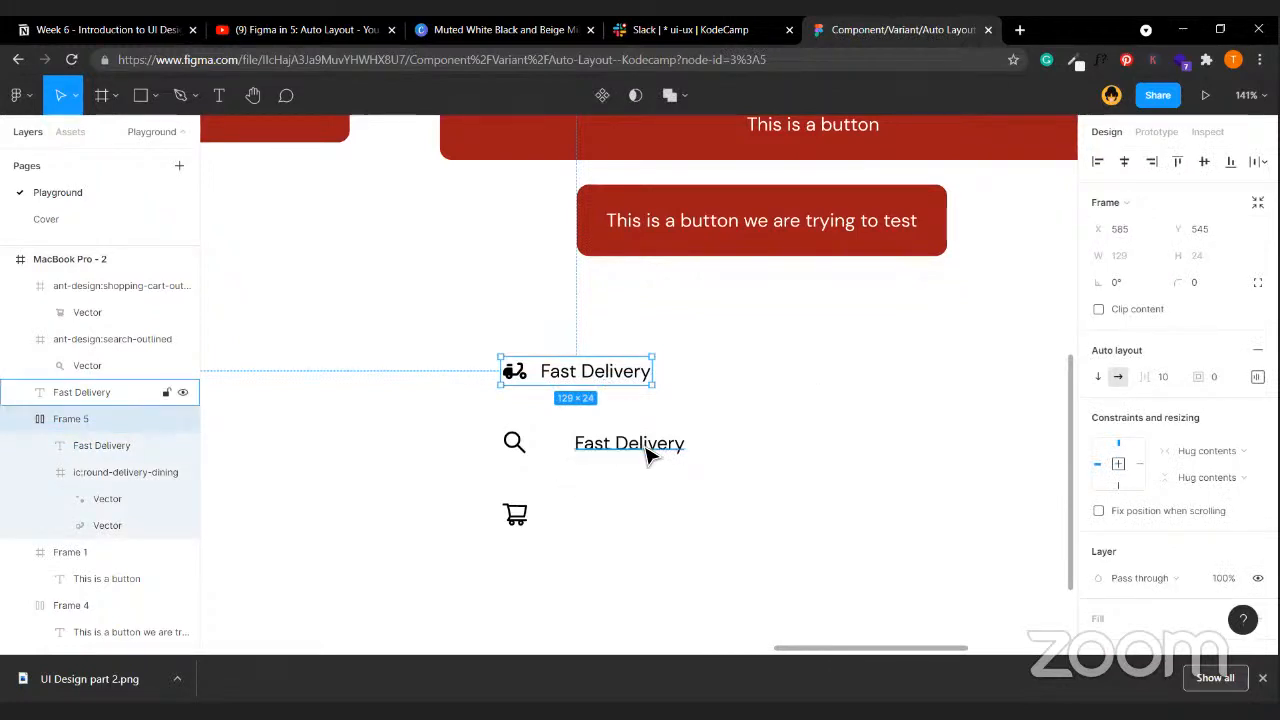
{"action": "left_click", "coordinate": [643, 447]}
{"action": "left_click_drag", "start_coordinate": [604, 441], "coordinate": [619, 453]}
{"action": "key", "text": "Delete"}
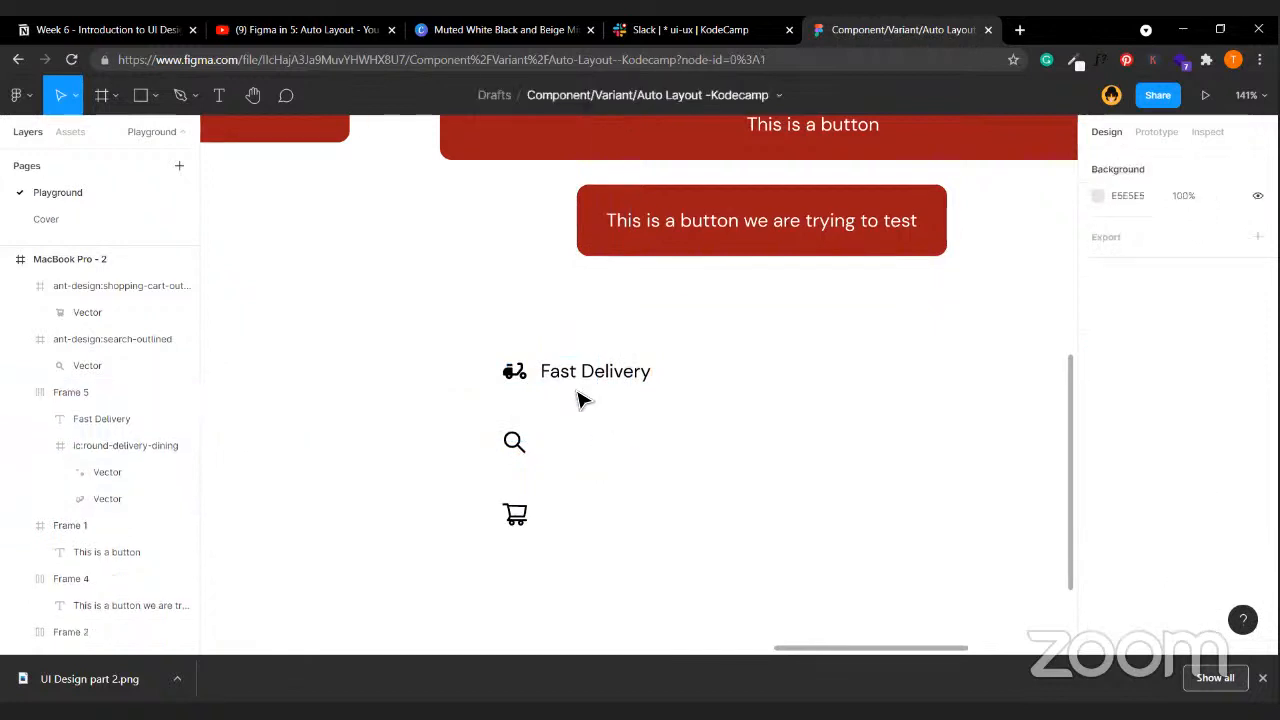
- Duplicate the whole "Fast Delivery" auto layout row into the empty space right of the search icon
{"action": "left_click", "coordinate": [607, 367]}
{"action": "left_click_drag", "start_coordinate": [607, 367], "coordinate": [803, 437]}
{"action": "left_click", "coordinate": [686, 583]}
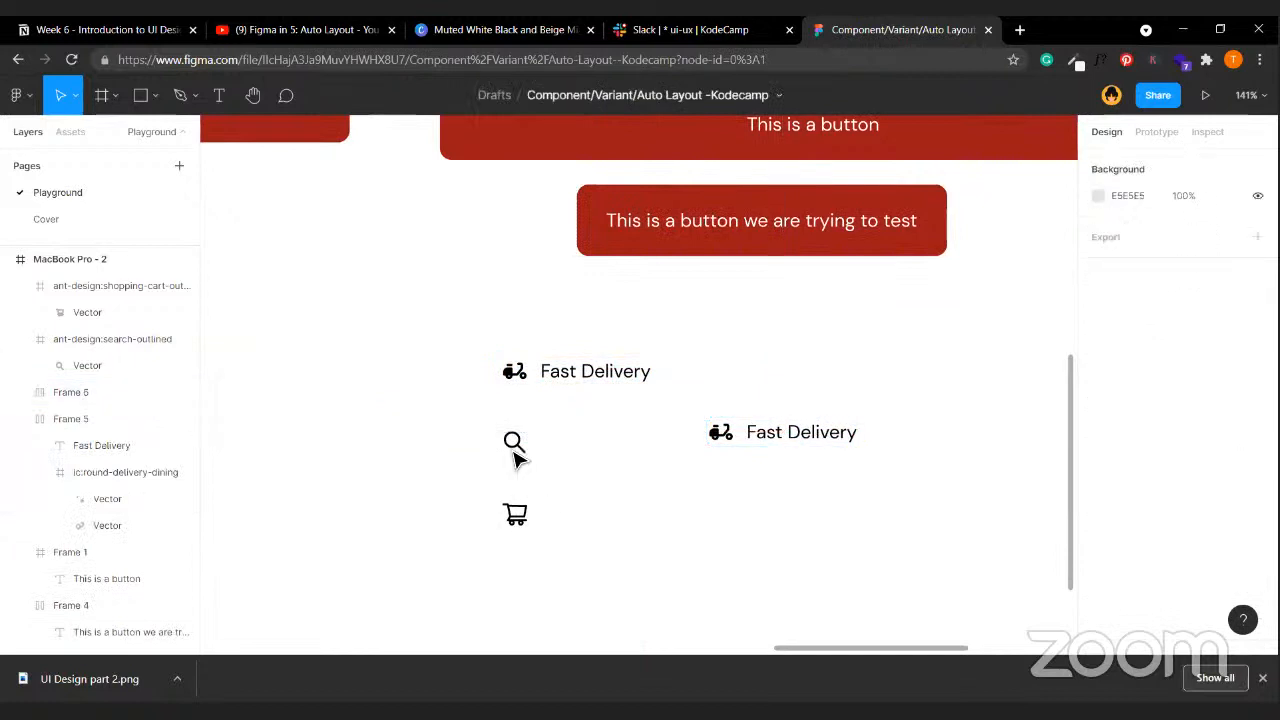
- Insert a copy of the search icon into the duplicated row and delete that row's delivery icon
{"action": "left_click", "coordinate": [512, 441]}
{"action": "left_click_drag", "start_coordinate": [512, 441], "coordinate": [748, 446]}
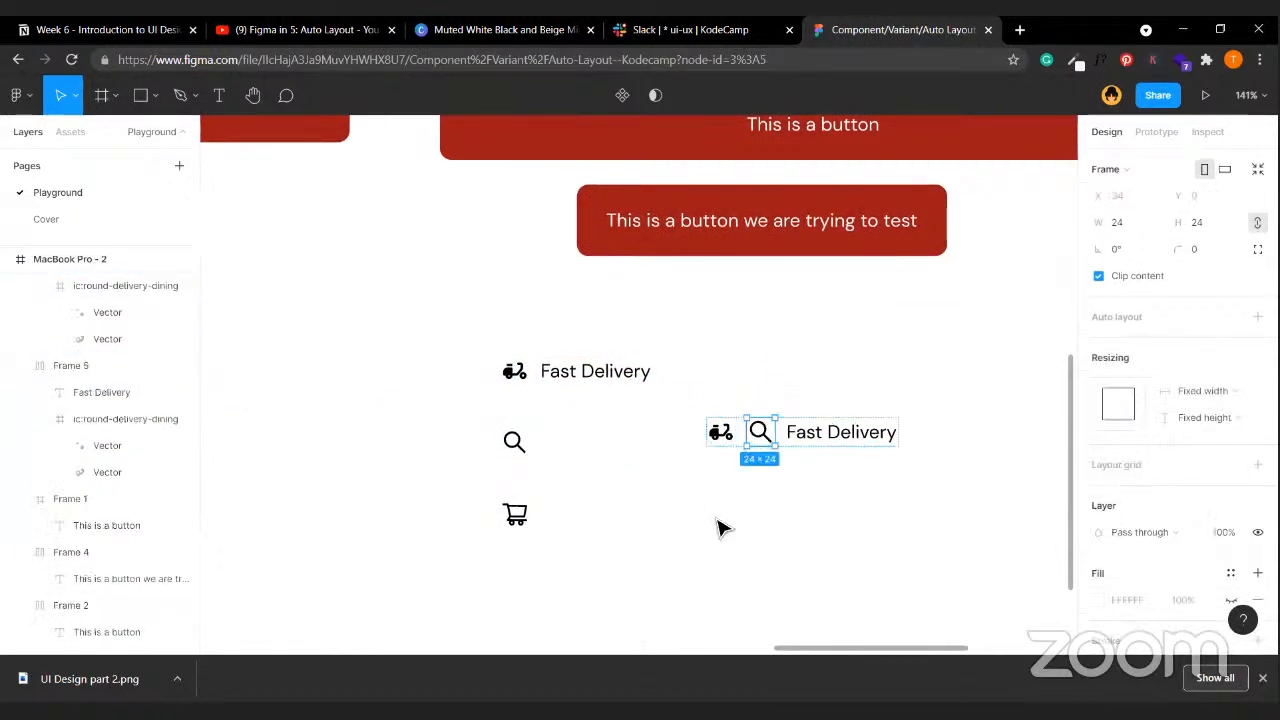
{"action": "left_click", "coordinate": [668, 515]}
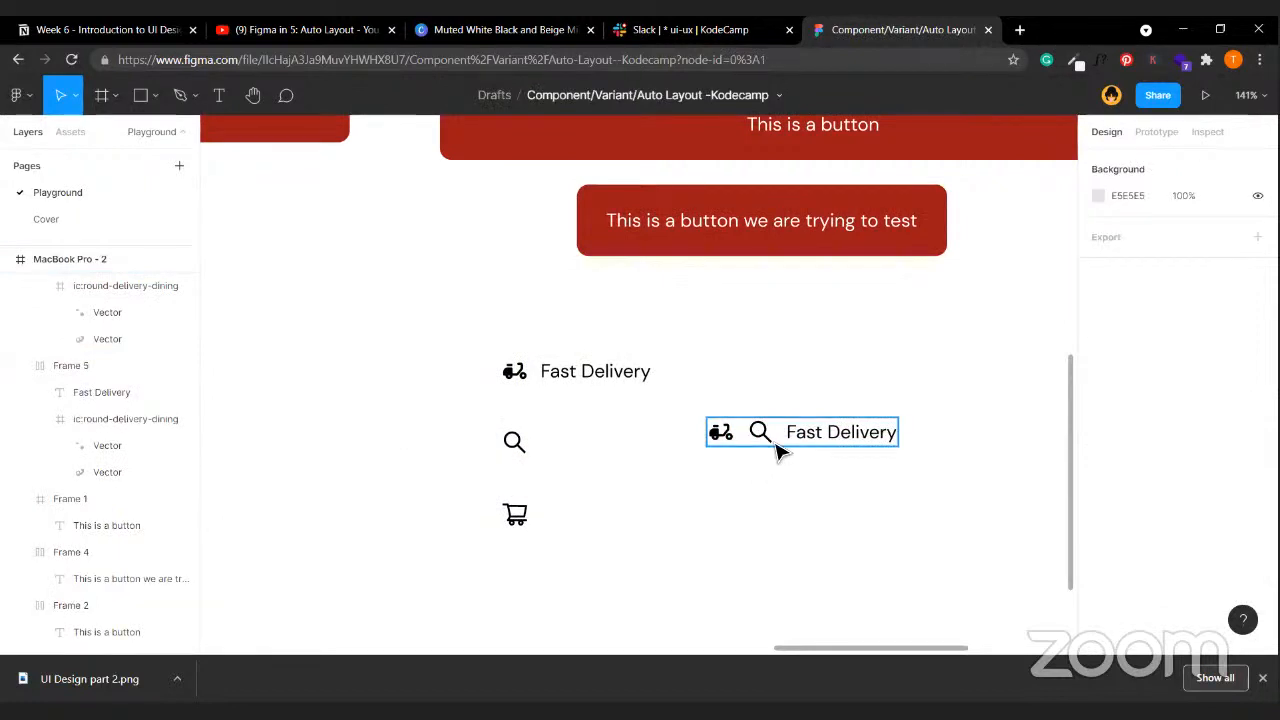
{"action": "double_click", "coordinate": [727, 438]}
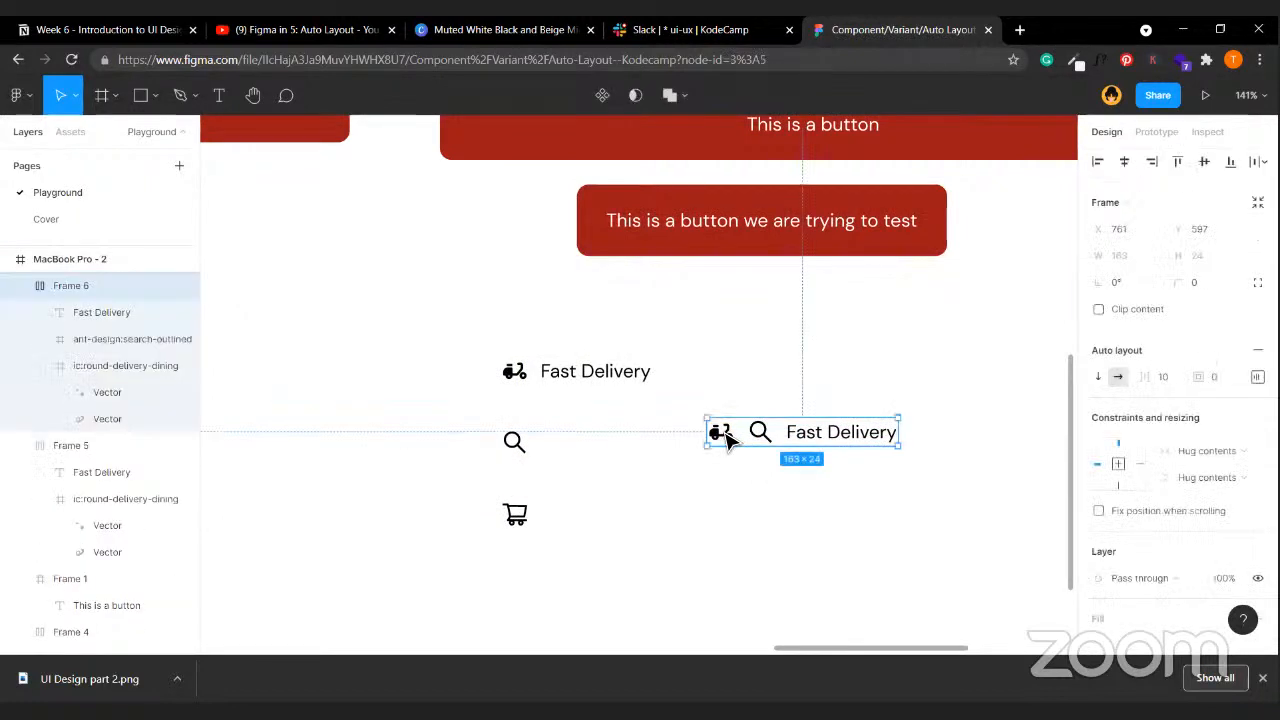
{"action": "key", "text": "Delete"}
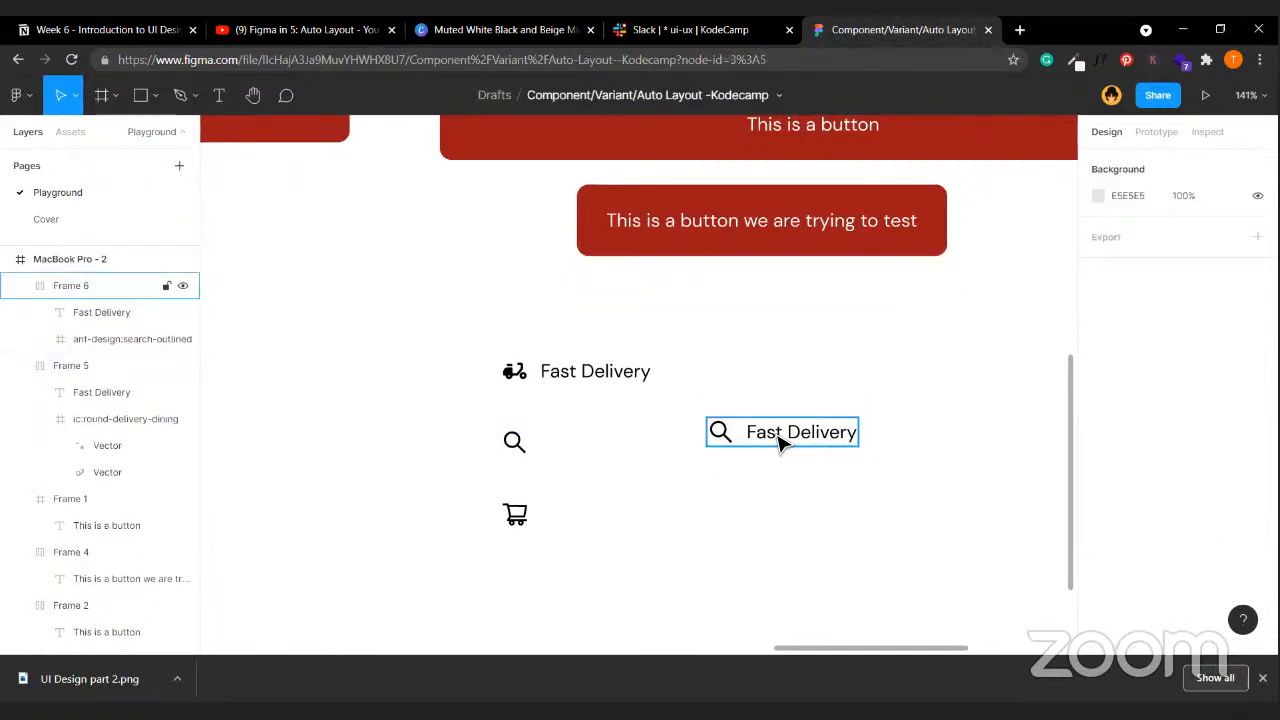
- Replace the label in the search icon row with "Explore Products"
{"action": "double_click", "coordinate": [778, 436]}
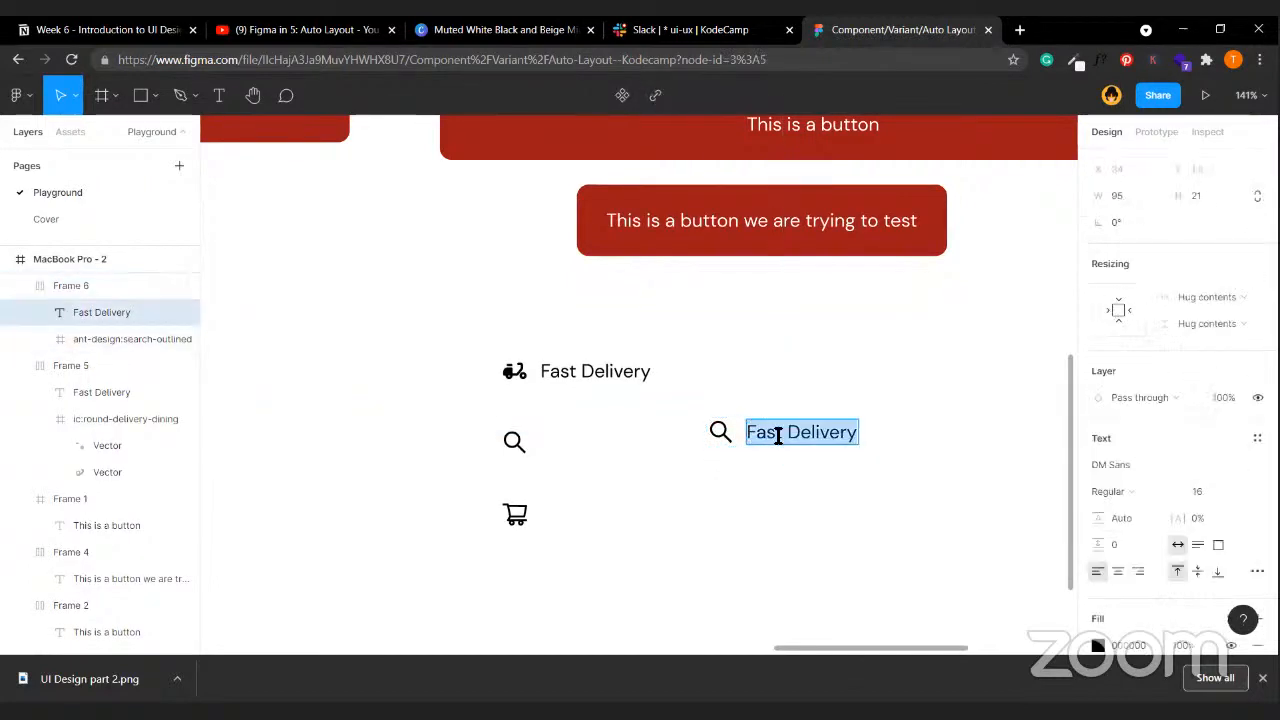
{"action": "type", "text": "Expl"}
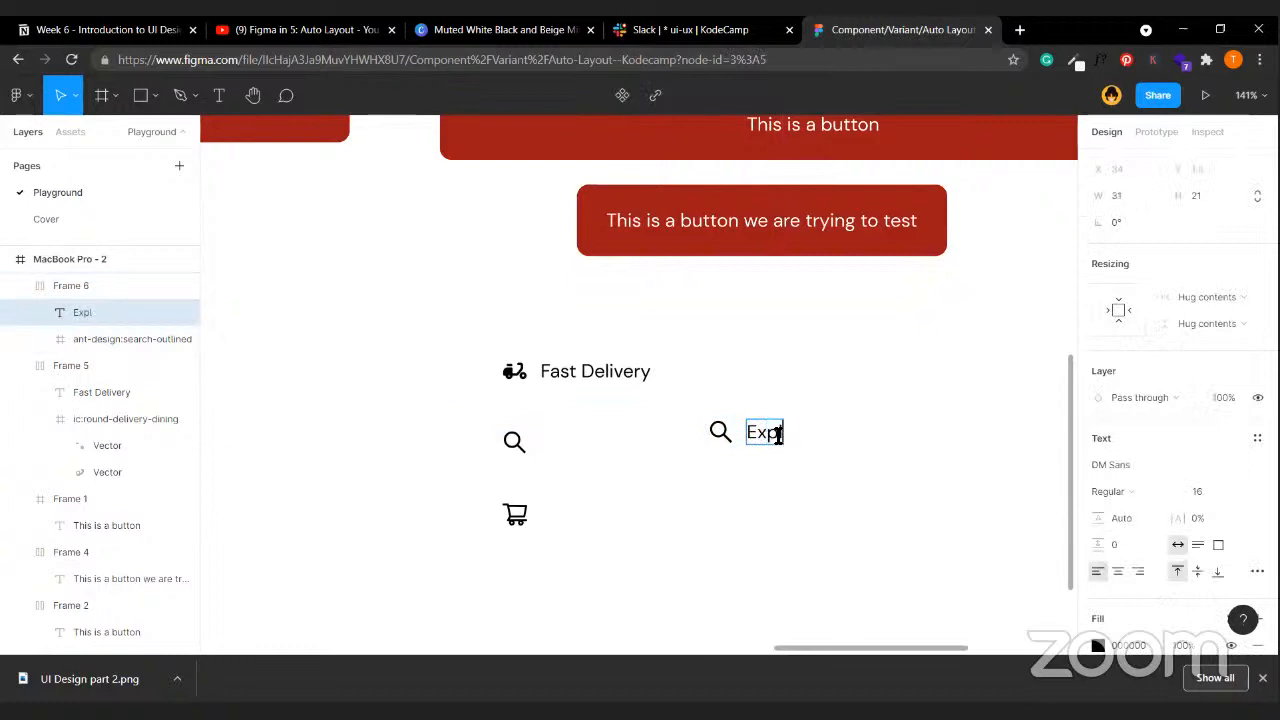
{"action": "type", "text": "ore Pro"}
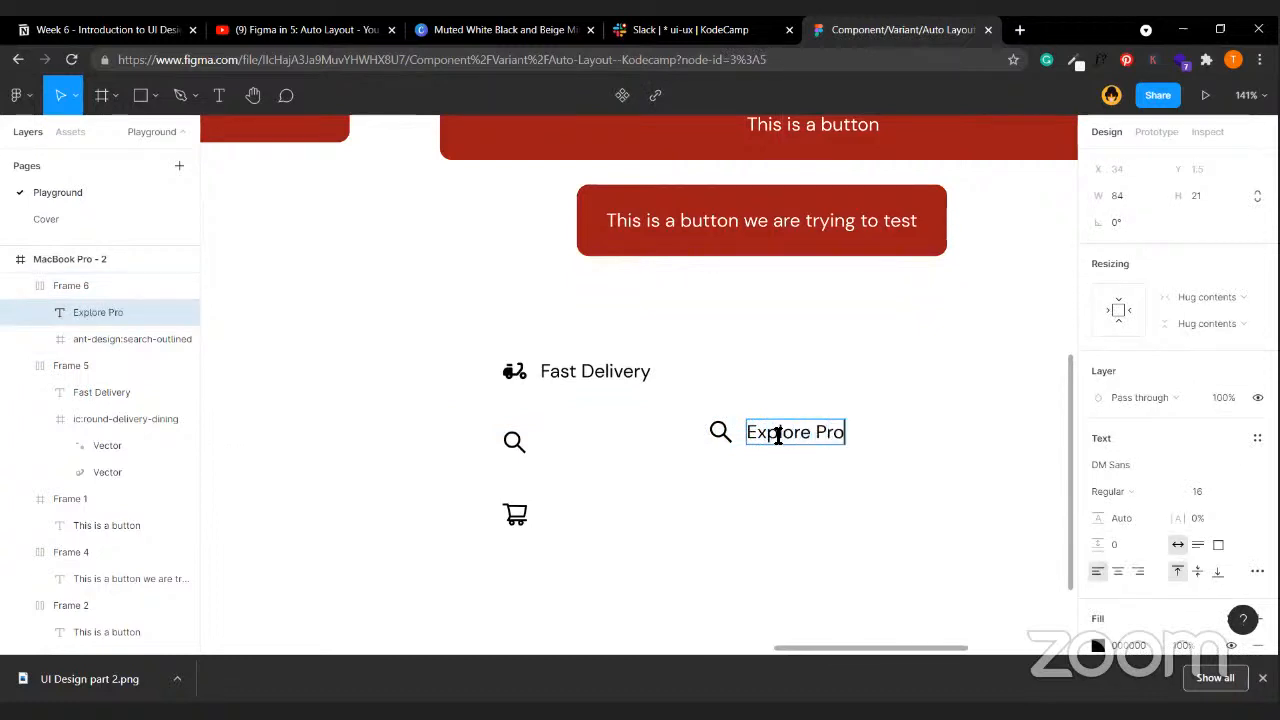
{"action": "type", "text": "ducts"}
{"action": "left_click", "coordinate": [850, 396]}
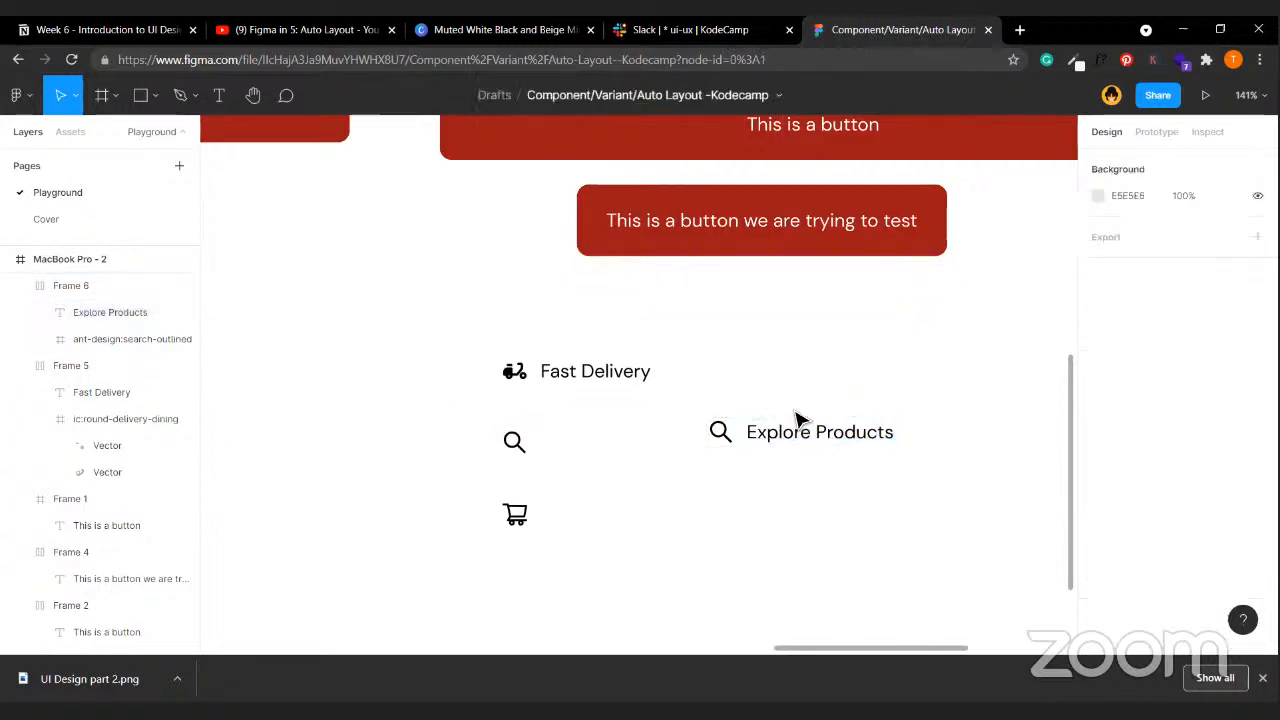
- Move the "Explore Products" row directly above the "Fast Delivery" row, aligned with its left edge
{"action": "left_click", "coordinate": [788, 432]}
{"action": "left_click", "coordinate": [788, 432]}
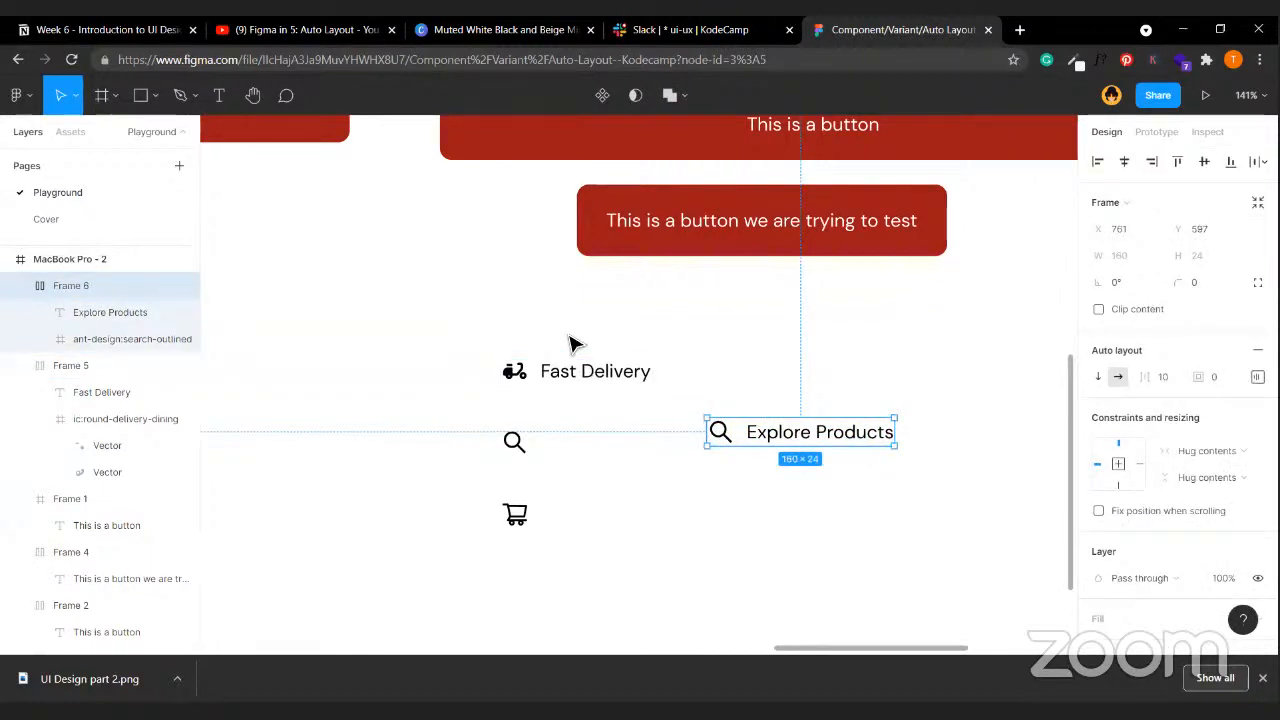
{"action": "left_click_drag", "start_coordinate": [810, 443], "coordinate": [607, 332]}
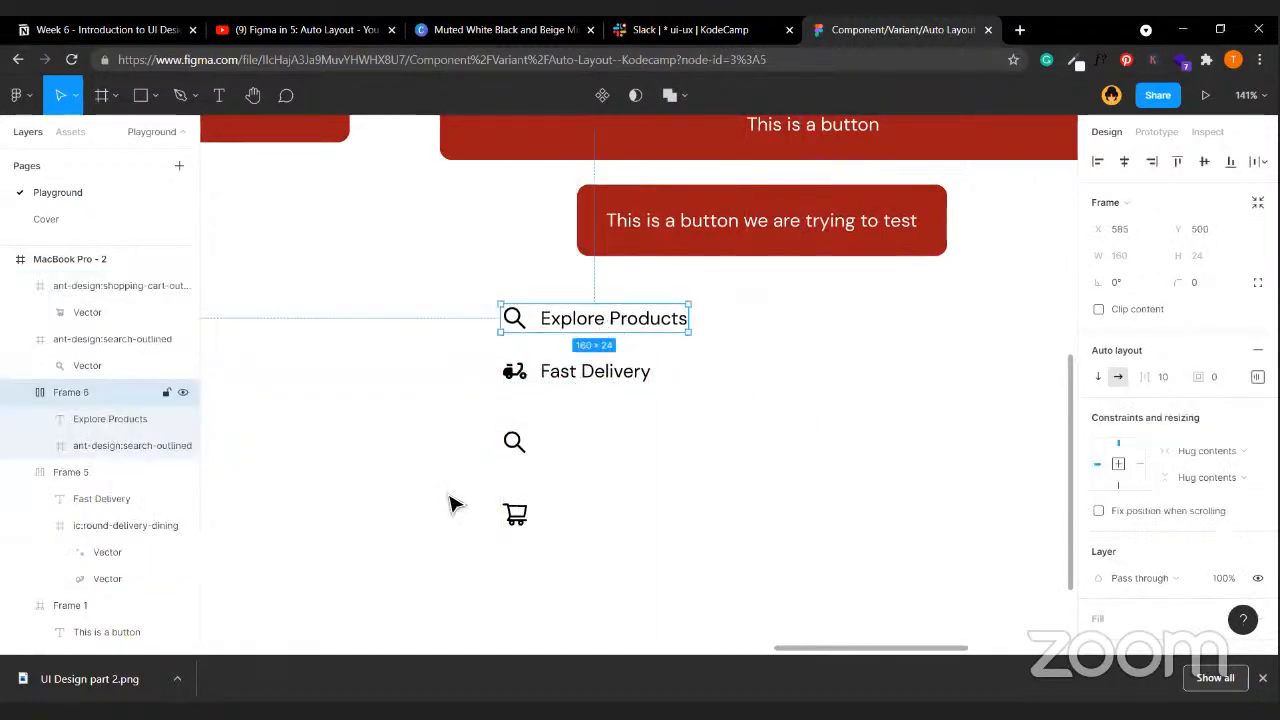
{"action": "left_click", "coordinate": [605, 435]}
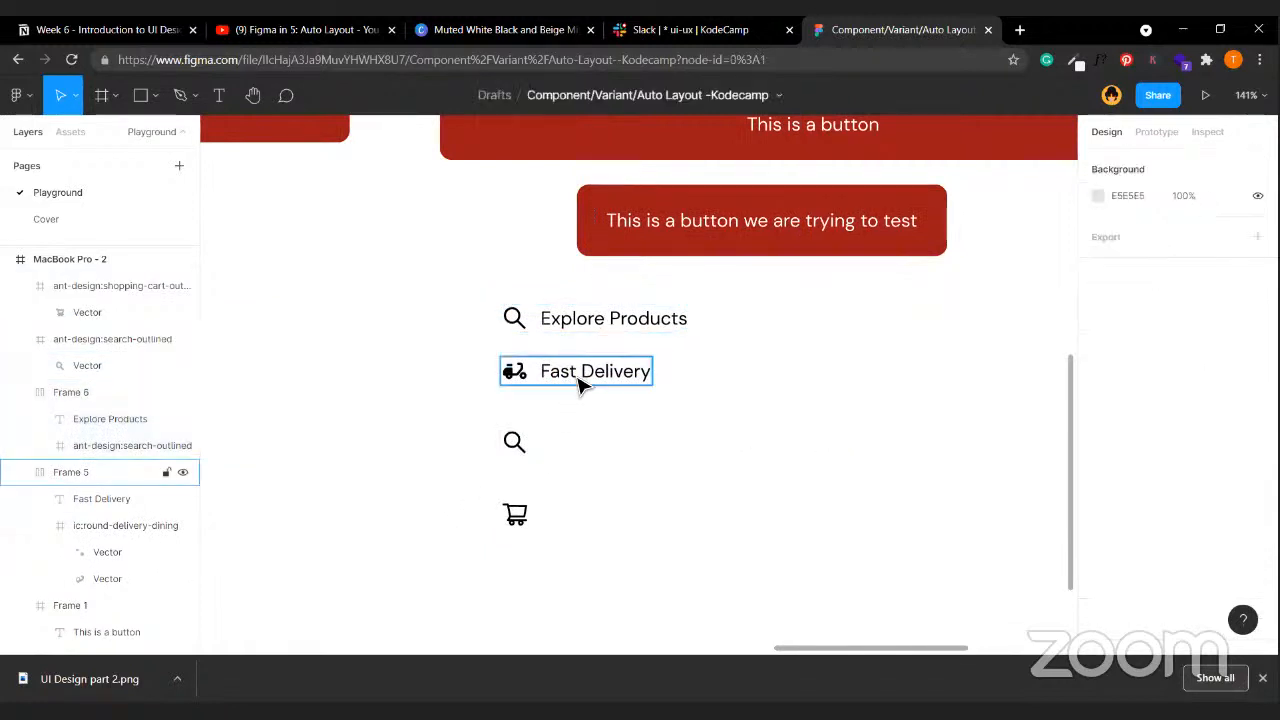
- Move the loose search icon aside and duplicate the "Fast Delivery" row directly below the original
{"action": "left_click_drag", "start_coordinate": [520, 442], "coordinate": [408, 412]}
{"action": "left_click", "coordinate": [573, 375]}
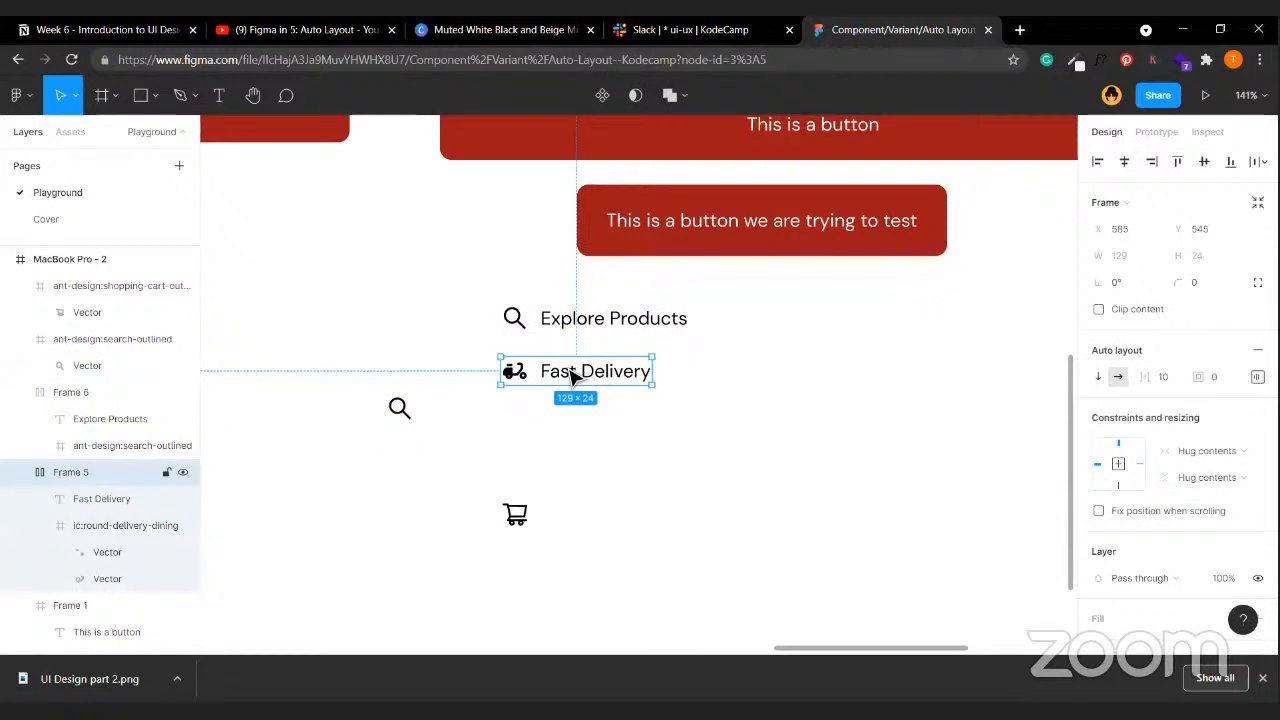
{"action": "left_click_drag", "start_coordinate": [575, 375], "coordinate": [573, 427]}
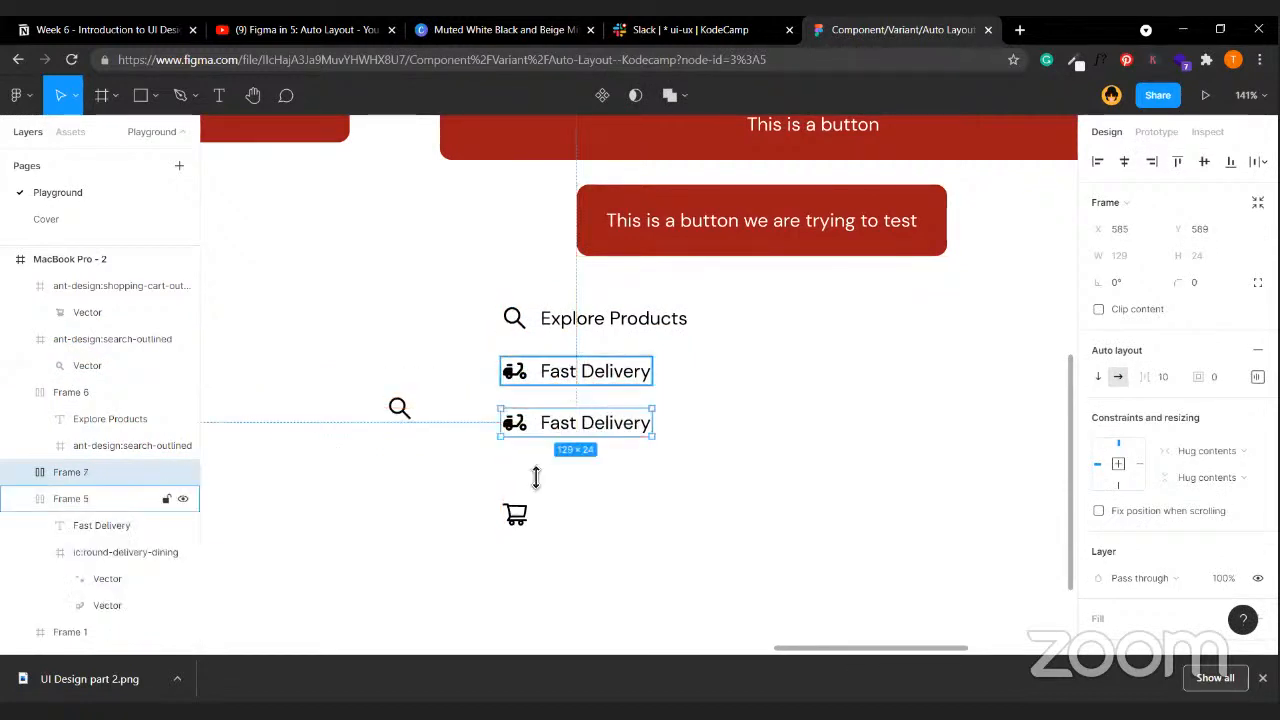
- Insert a copy of the cart icon into the upper "Fast Delivery" row and change its label to "Add to Cart"
{"action": "left_click", "coordinate": [516, 516]}
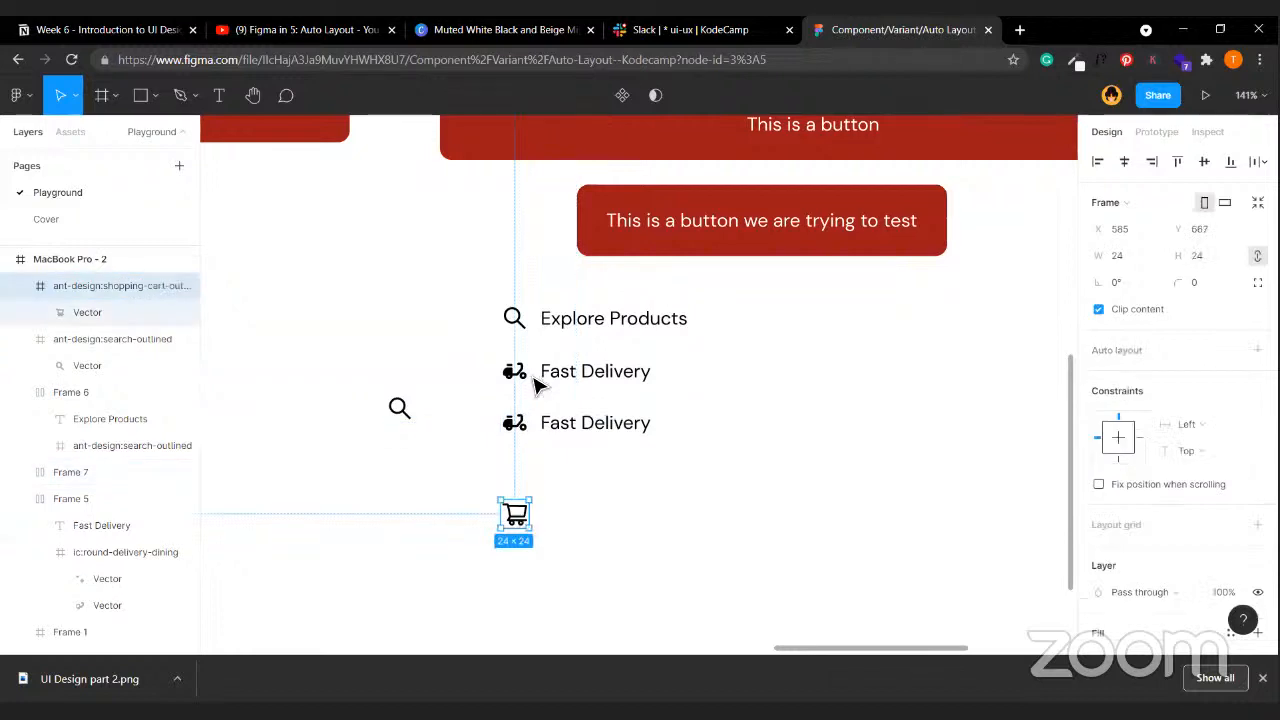
{"action": "left_click_drag", "start_coordinate": [519, 527], "coordinate": [545, 371]}
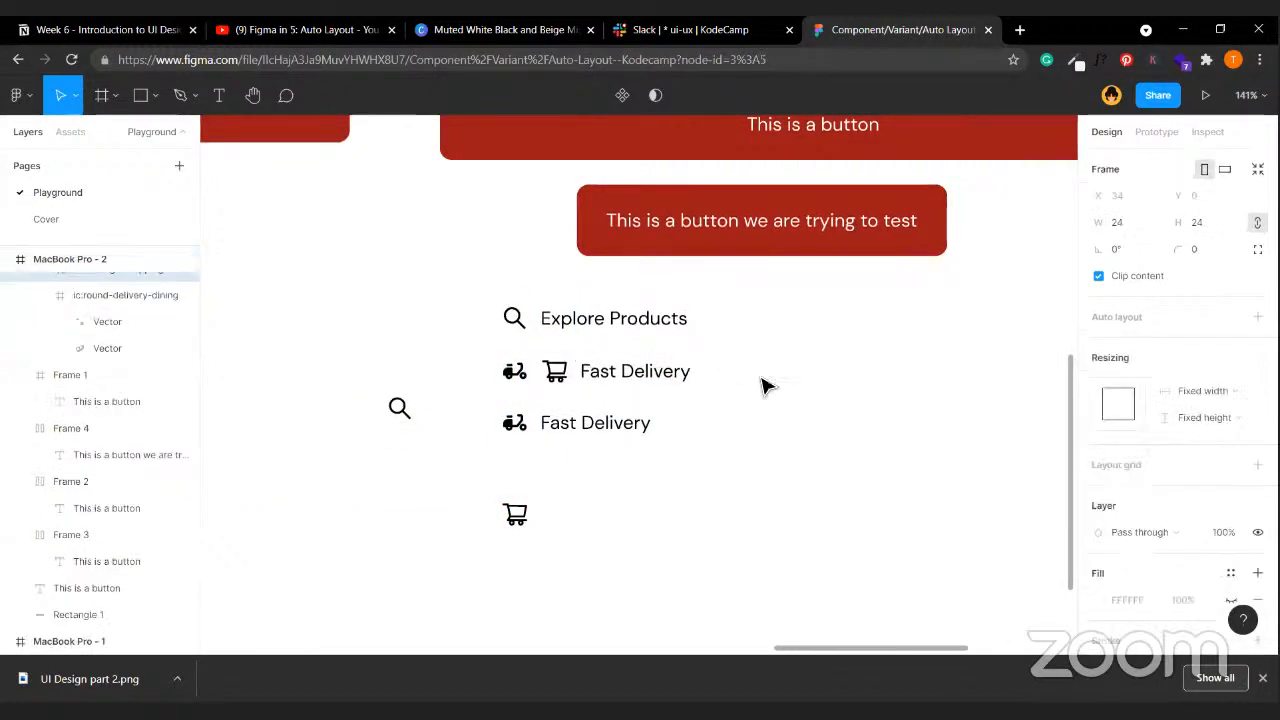
{"action": "double_click", "coordinate": [649, 372]}
{"action": "type", "text": "A"}
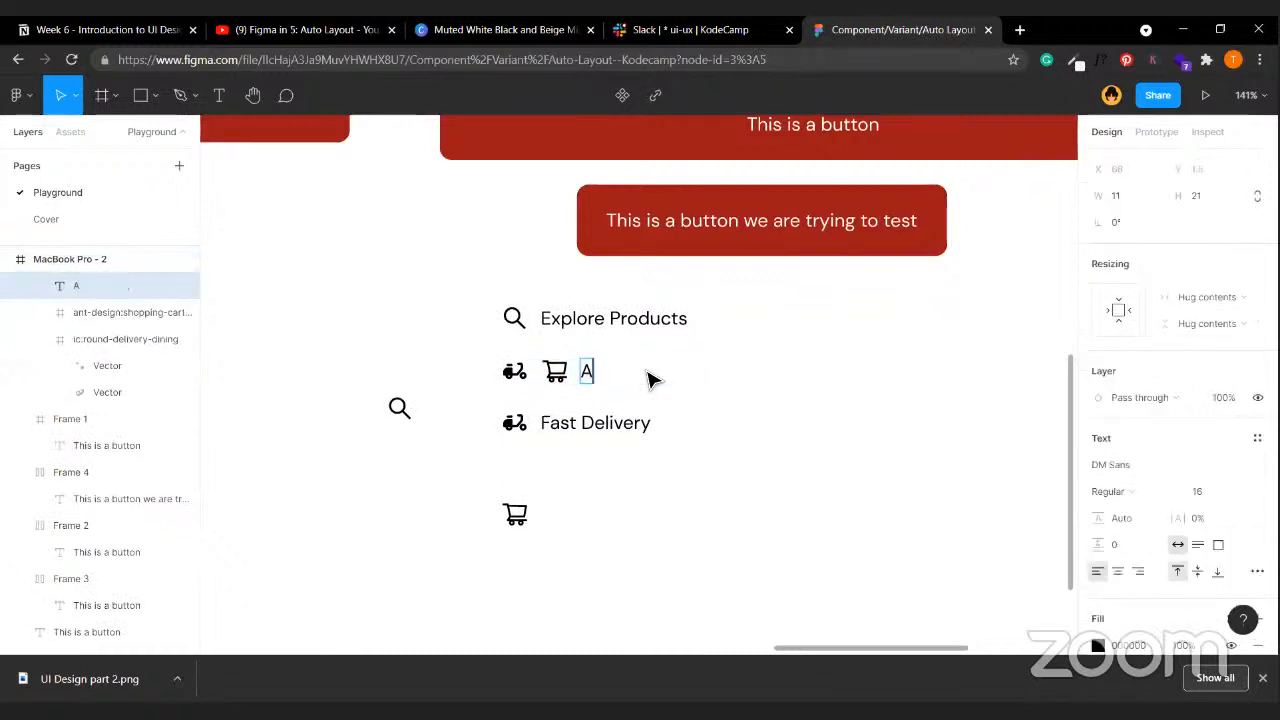
{"action": "type", "text": "dd to Cart"}
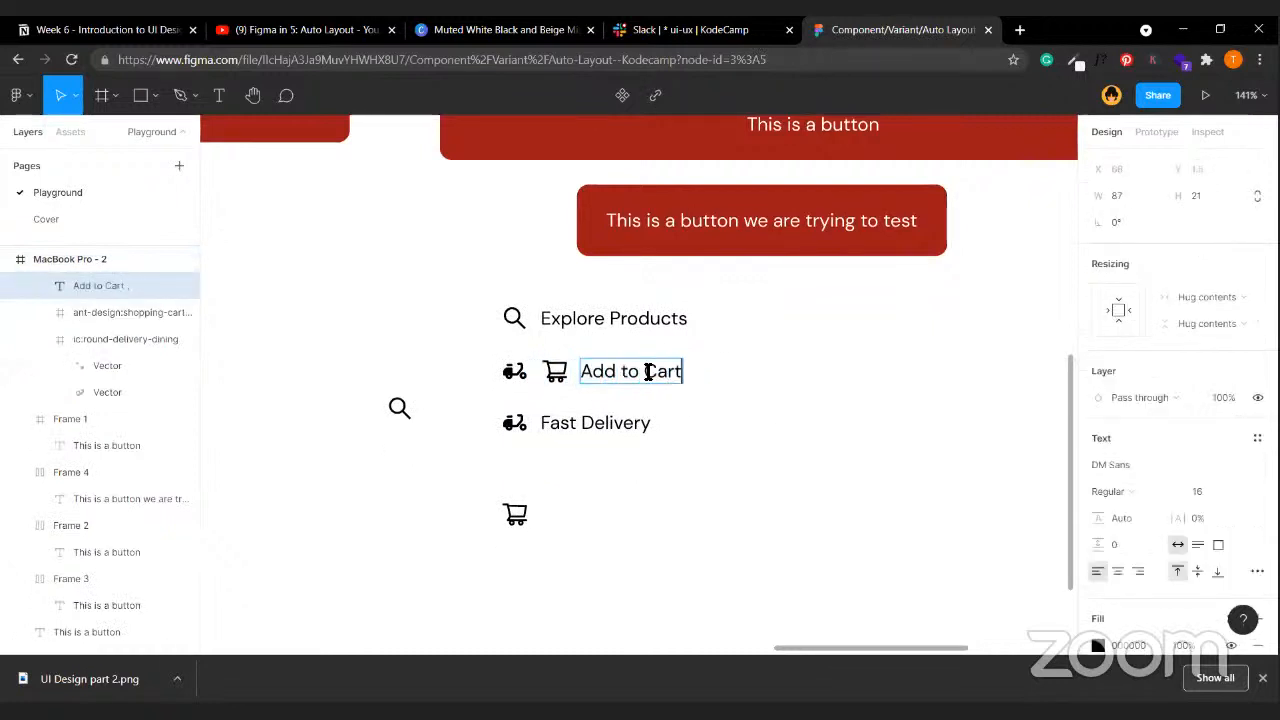
{"action": "left_click", "coordinate": [797, 420]}
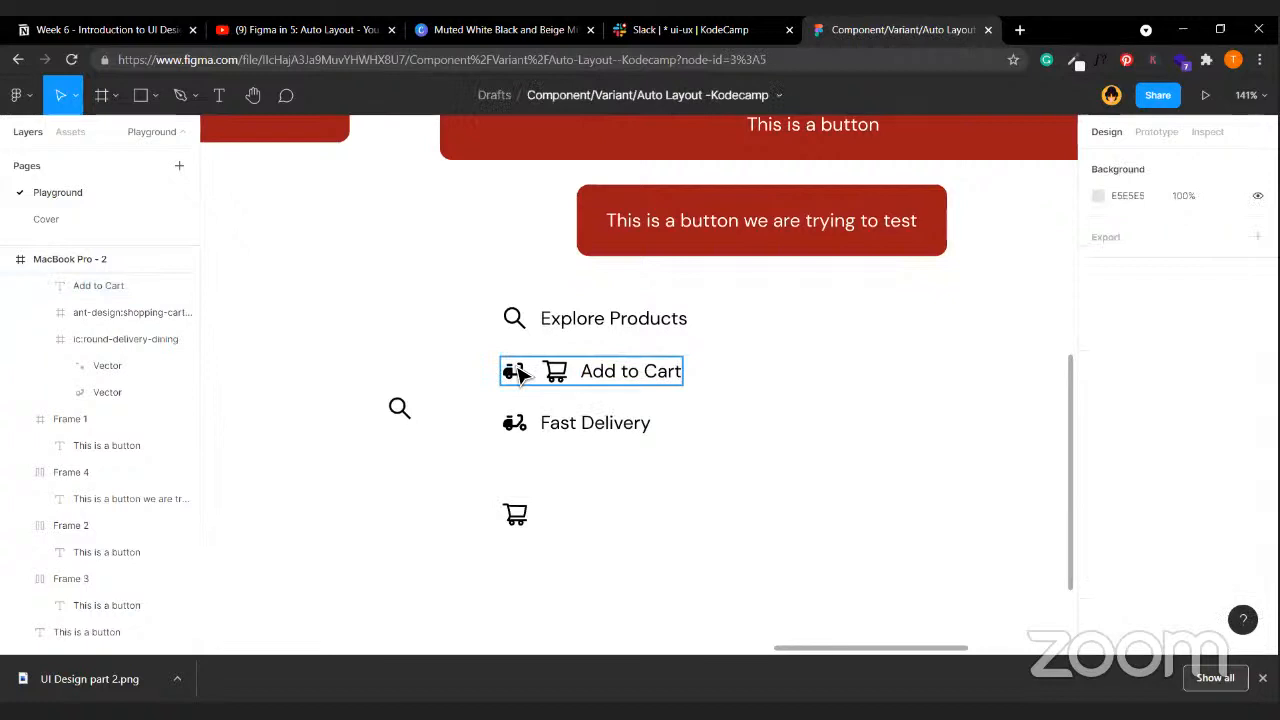
- Delete the delivery icon from the "Add to Cart" row
{"action": "left_click", "coordinate": [518, 373]}
{"action": "left_click", "coordinate": [518, 373]}
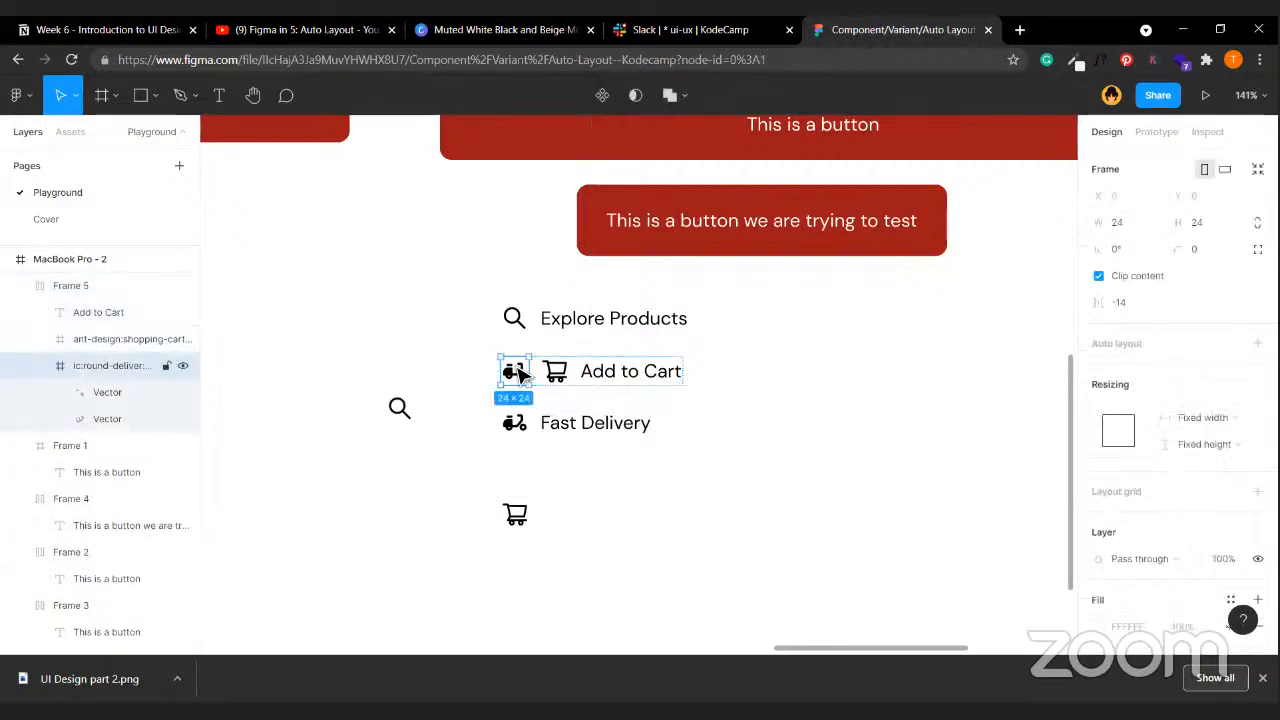
{"action": "key", "text": "Delete"}
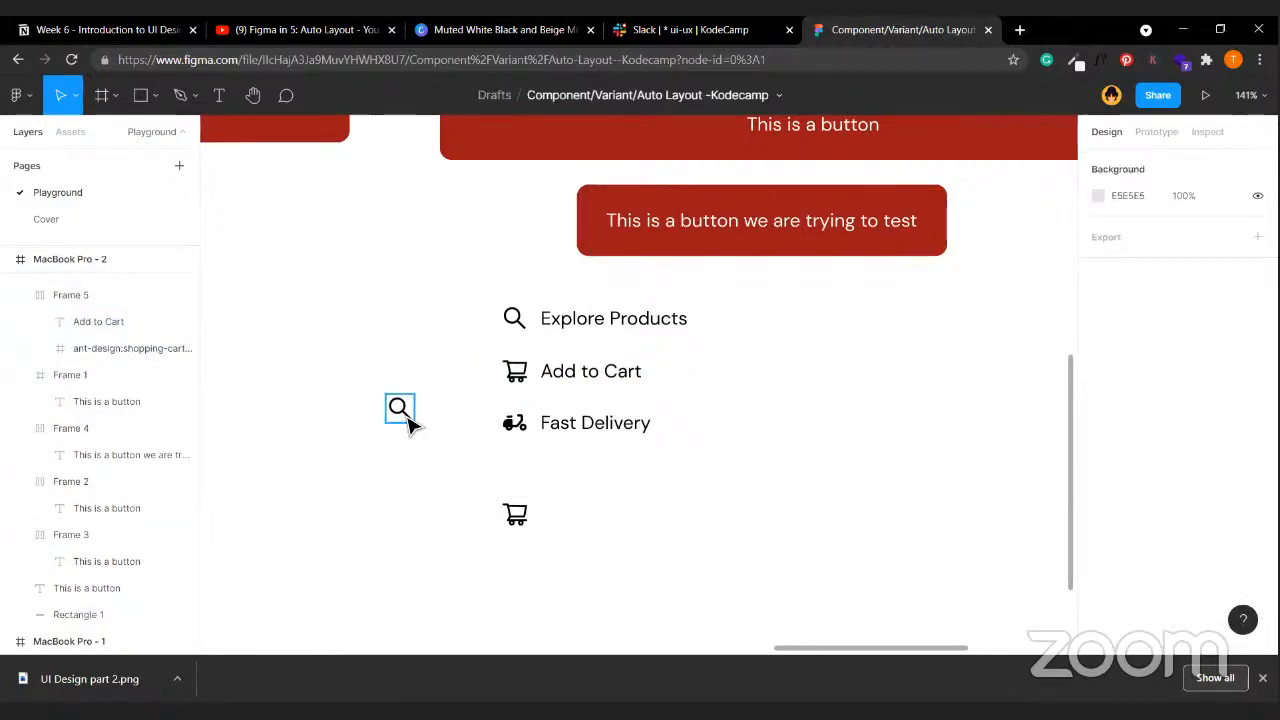
- Delete the loose search and cart icons left outside the auto layout rows
{"action": "left_click", "coordinate": [402, 416]}
{"action": "left_click", "coordinate": [516, 518], "text": "shift"}
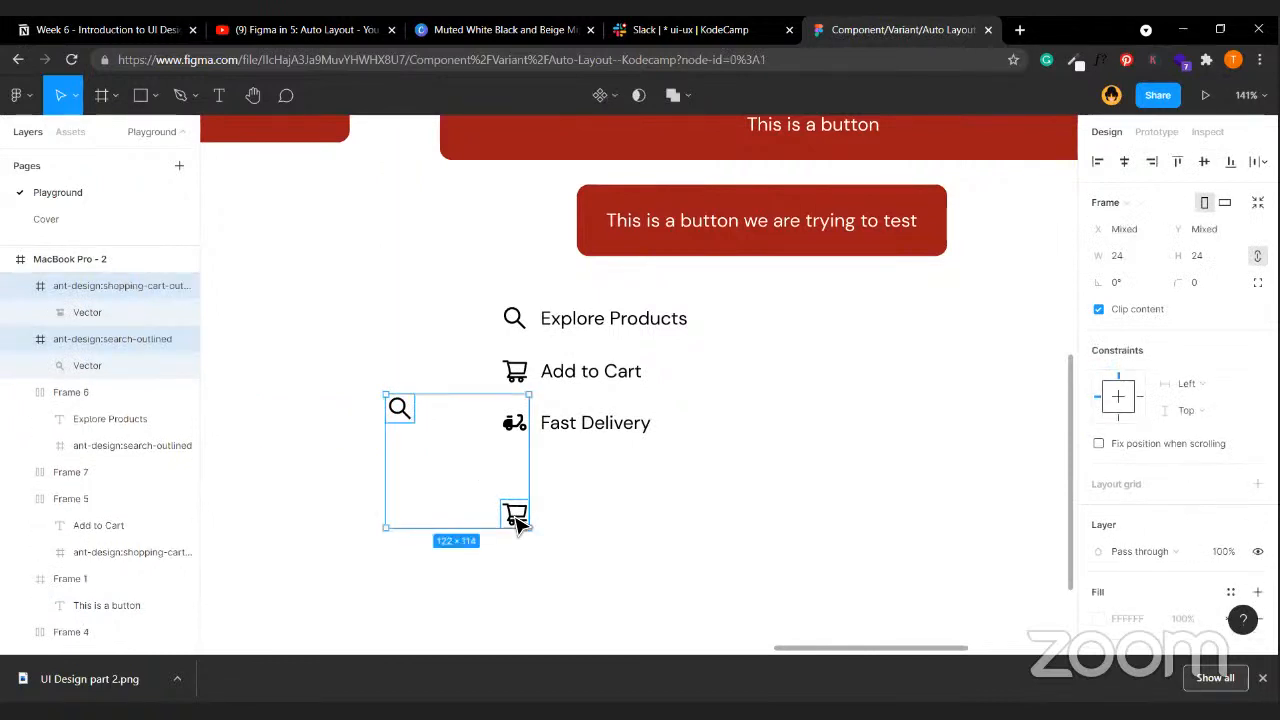
{"action": "key", "text": "Delete"}
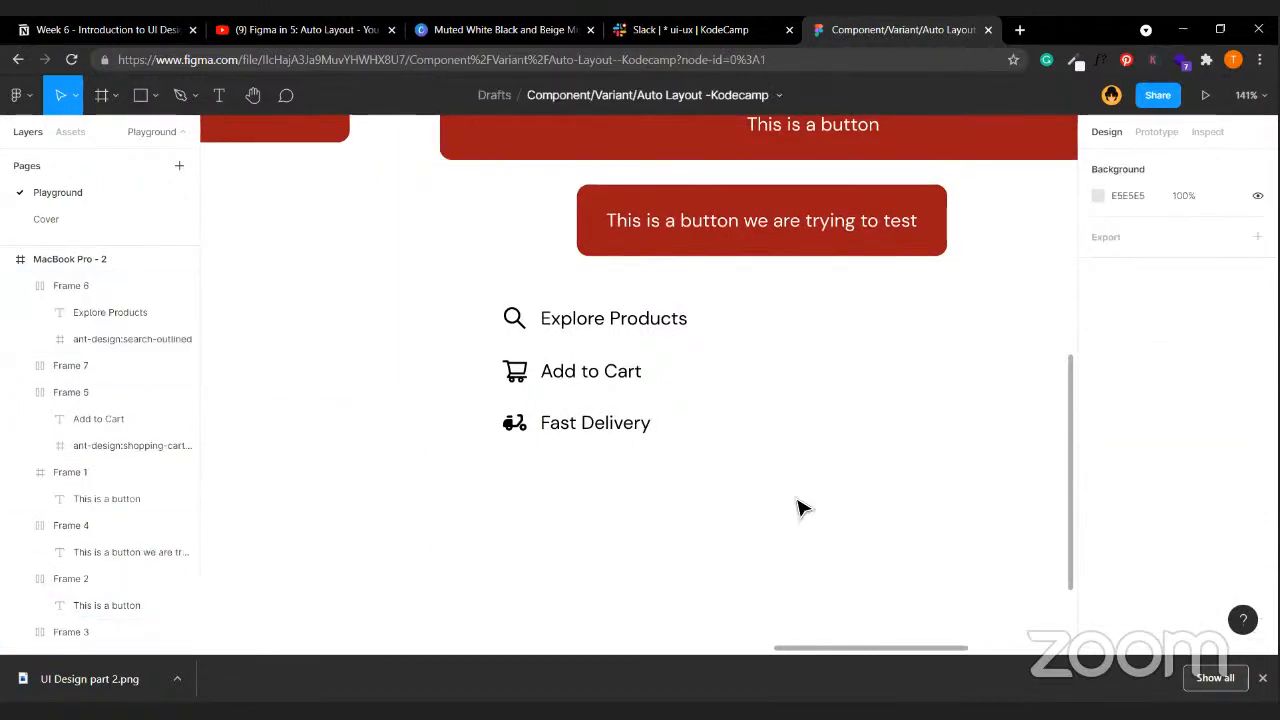
{"action": "scroll", "coordinate": [800, 508], "scroll_direction": "left", "scroll_amount": 3}
{"action": "scroll", "coordinate": [797, 508], "scroll_direction": "down", "scroll_amount": 2}
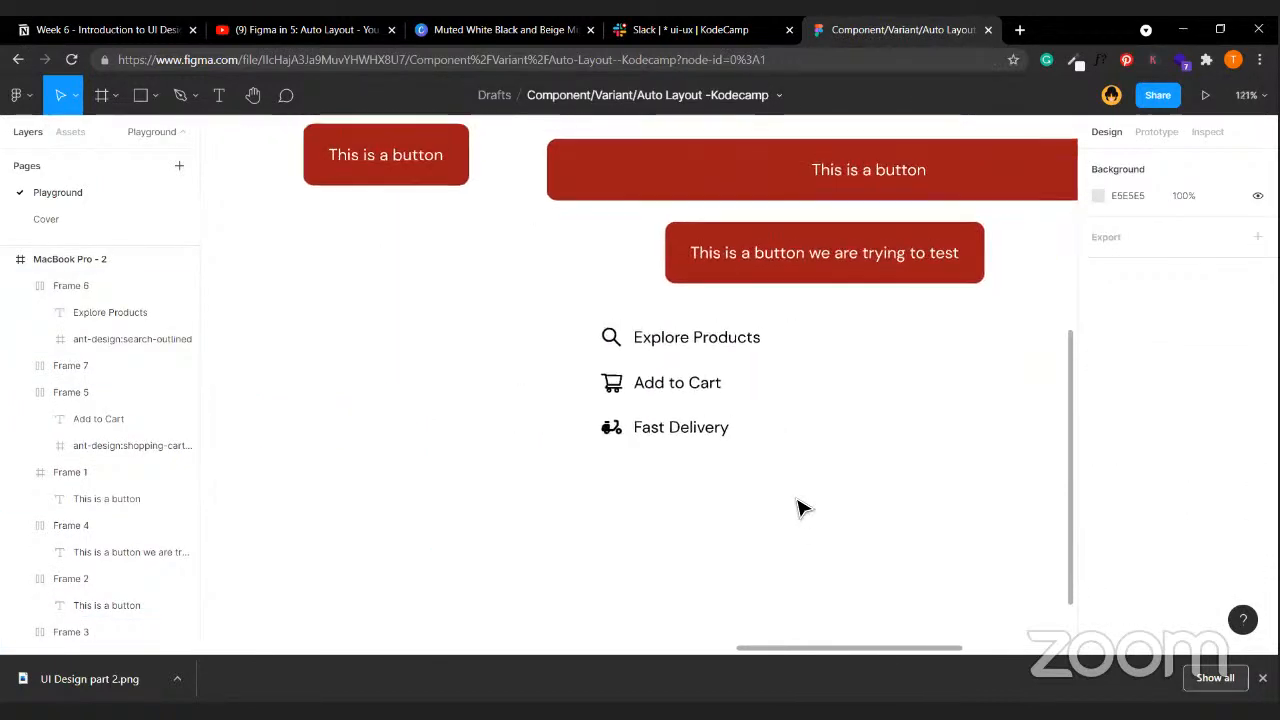
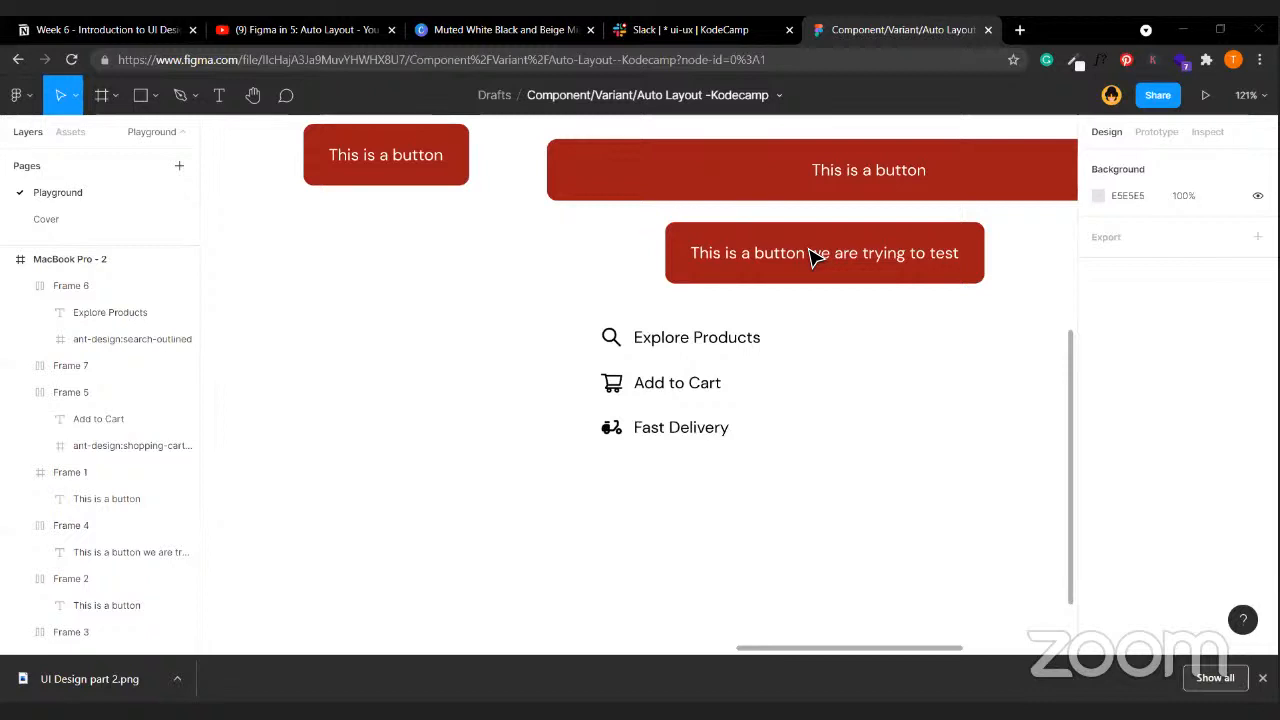
{"action": "scroll", "coordinate": [690, 467], "scroll_direction": "right", "scroll_amount": 2}
{"action": "scroll", "coordinate": [690, 467], "scroll_direction": "up", "scroll_amount": 3}
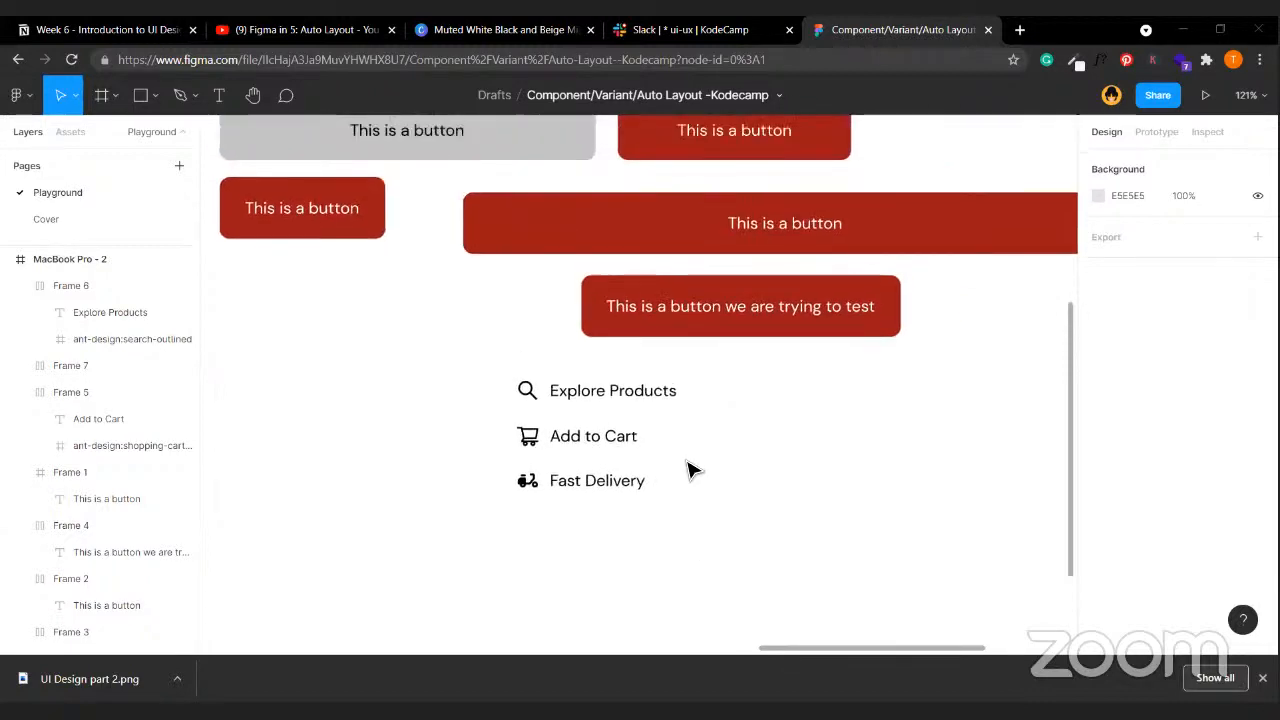
{"action": "scroll", "coordinate": [690, 467], "scroll_direction": "up", "scroll_amount": 2}
{"action": "scroll", "coordinate": [690, 467], "scroll_direction": "left", "scroll_amount": 2}
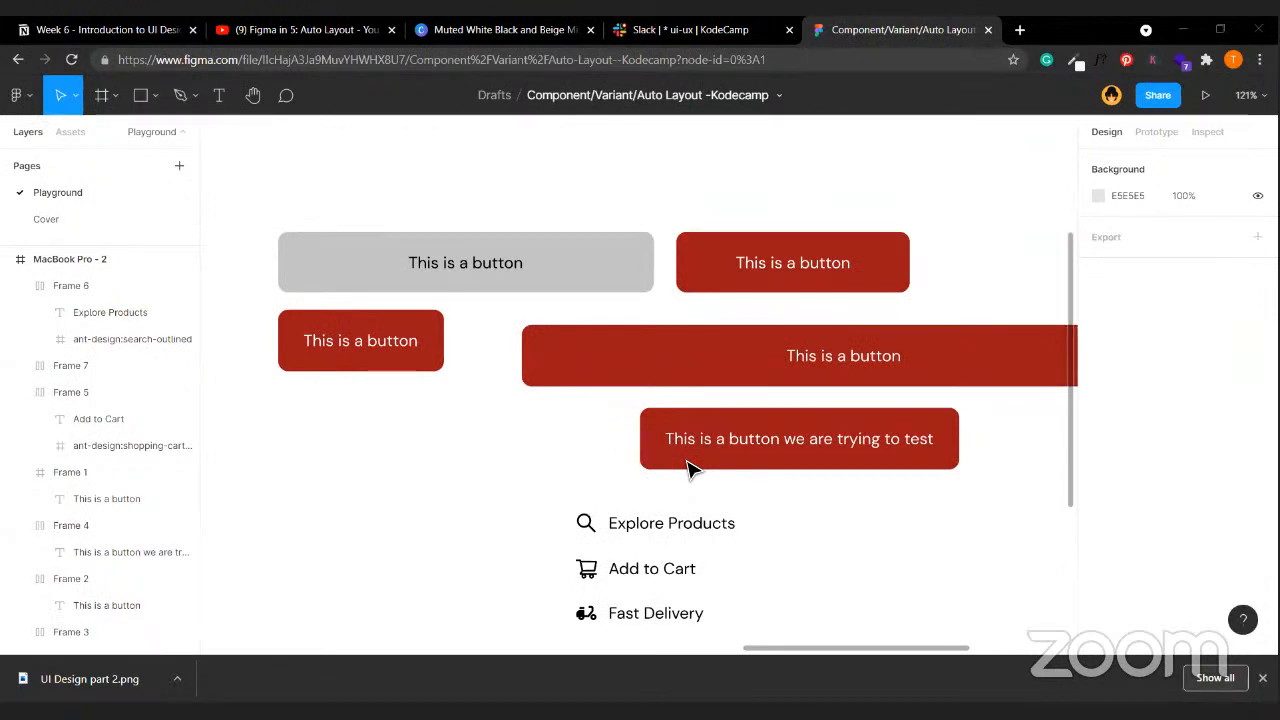
{"action": "scroll", "coordinate": [690, 469], "scroll_direction": "down", "scroll_amount": 4}
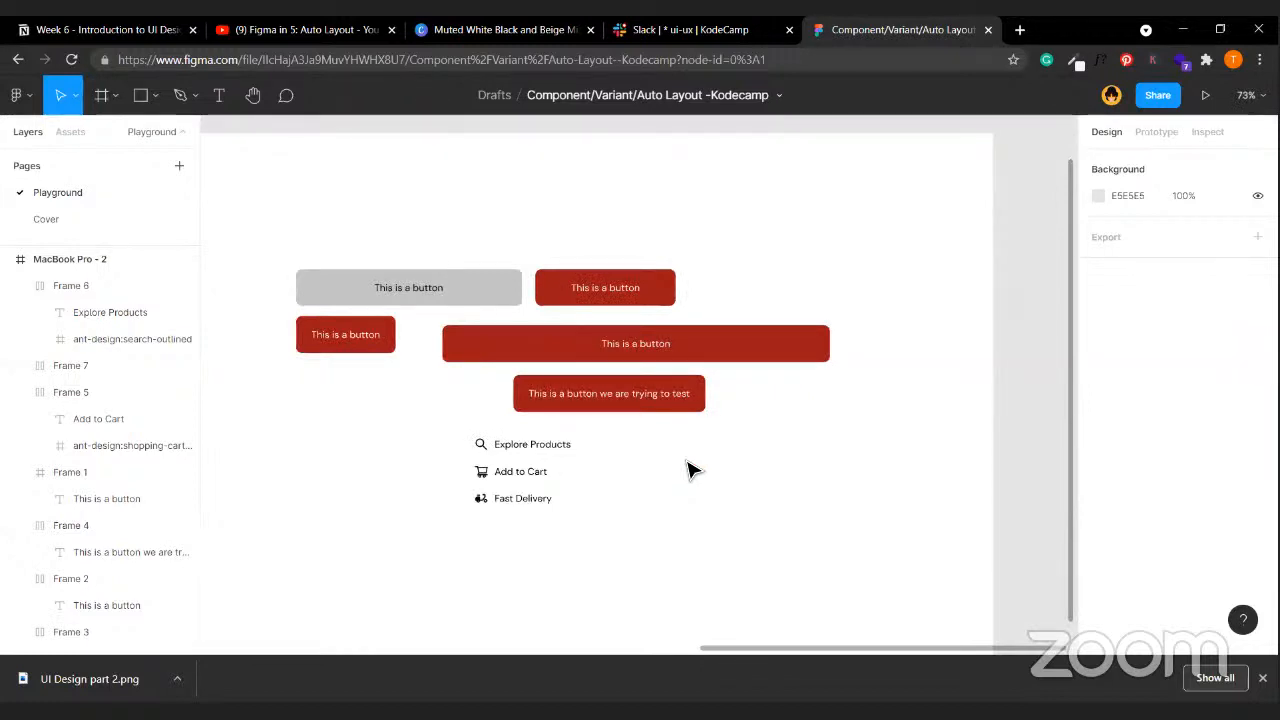
{"action": "scroll", "coordinate": [689, 470], "scroll_direction": "up", "scroll_amount": 5}
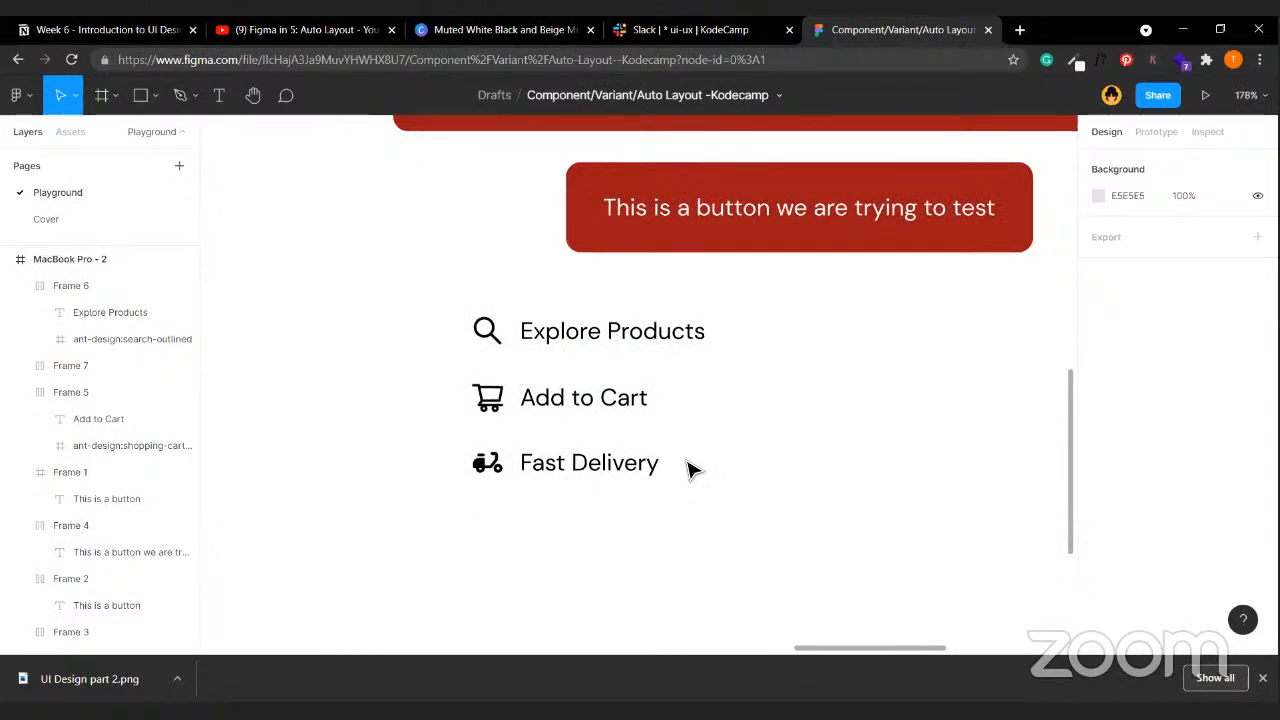
{"action": "scroll", "coordinate": [689, 470], "scroll_direction": "down", "scroll_amount": 3}
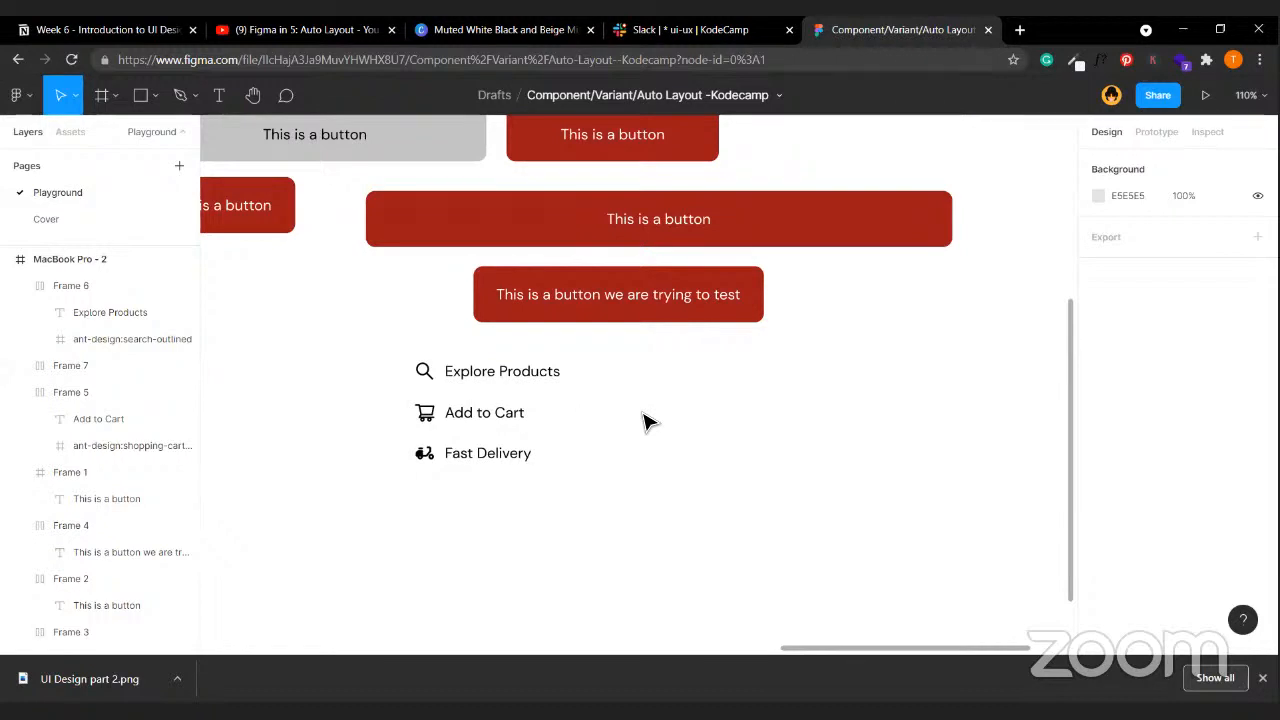
{"action": "left_click", "coordinate": [508, 386]}
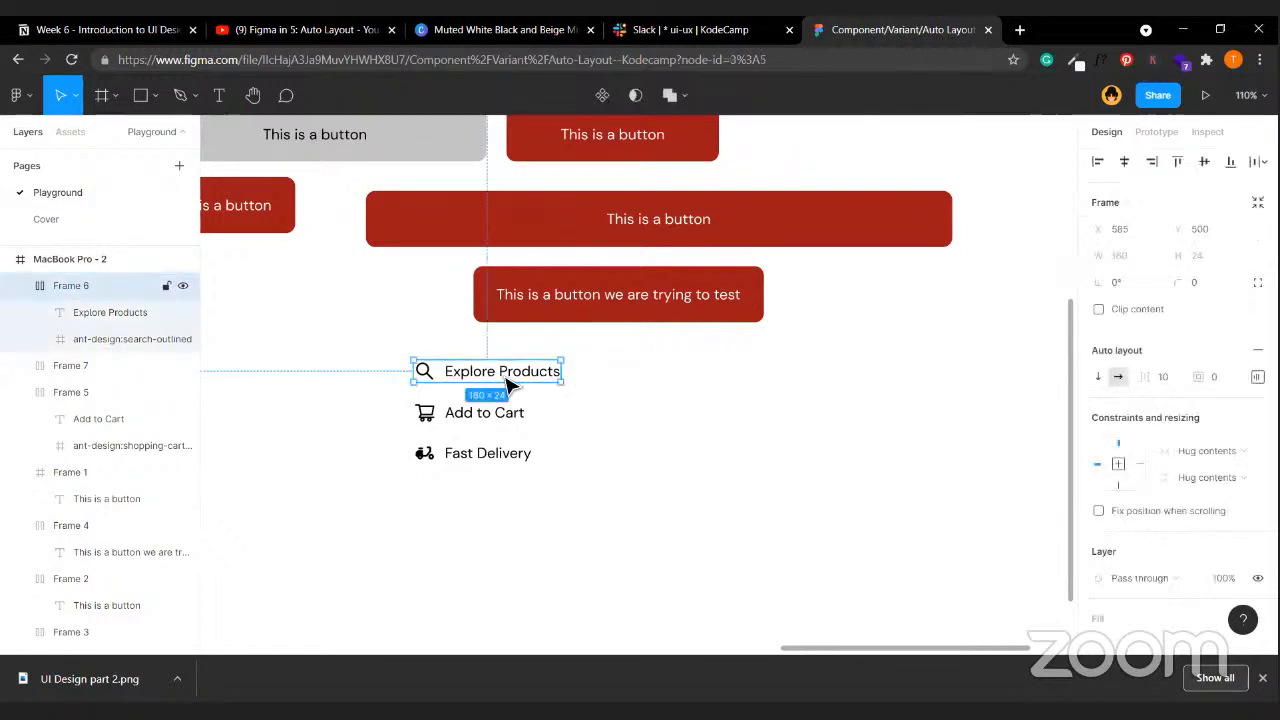
{"action": "left_click", "coordinate": [734, 498]}
{"action": "scroll", "coordinate": [736, 499], "scroll_direction": "left", "scroll_amount": 2}
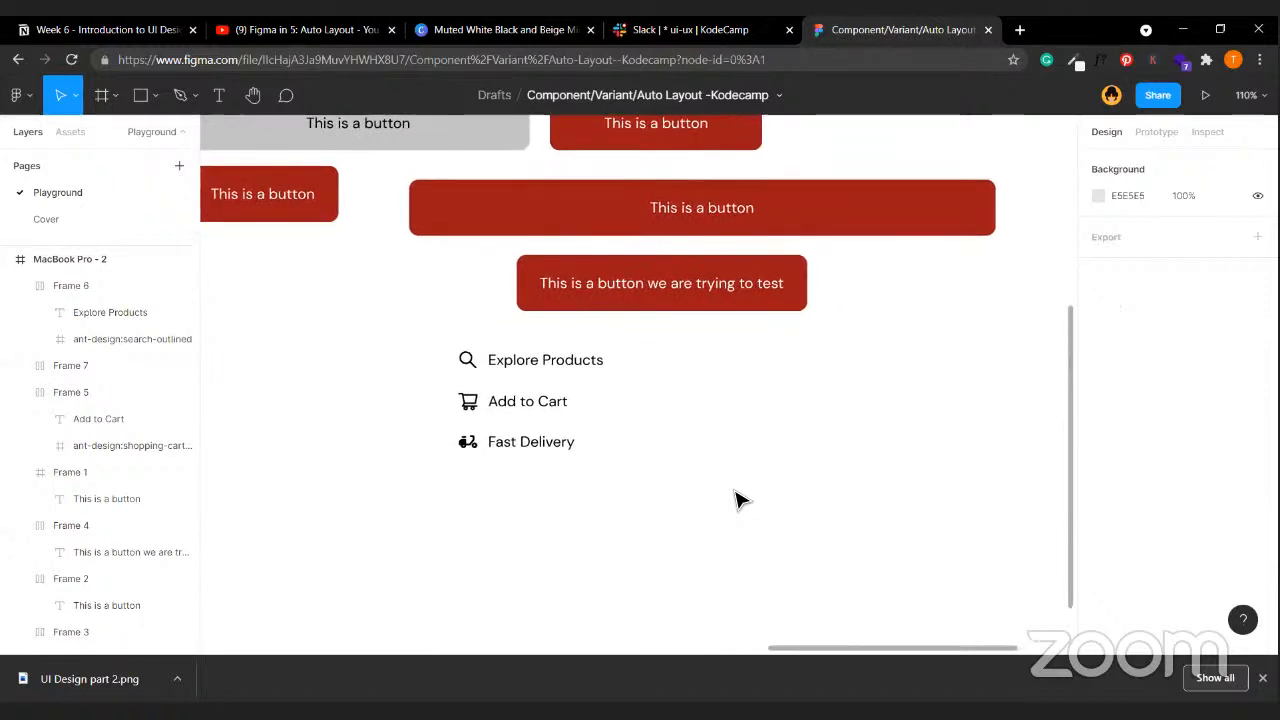
{"action": "left_click", "coordinate": [548, 369]}
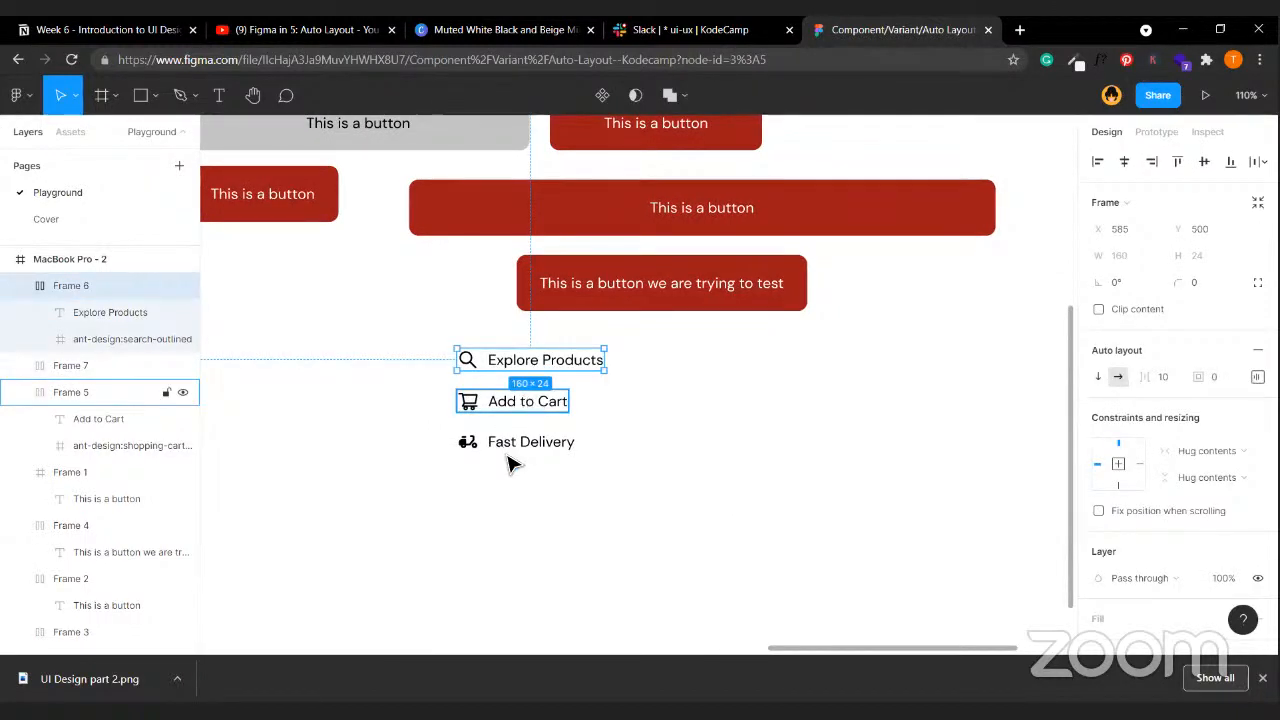
- Place a copy of the "Fast Delivery" row in the empty area below the button rows and ungroup the copy
{"action": "left_click_drag", "start_coordinate": [525, 447], "coordinate": [808, 549]}
{"action": "key", "text": "ctrl+shift+g"}
{"action": "left_click", "coordinate": [931, 508]}
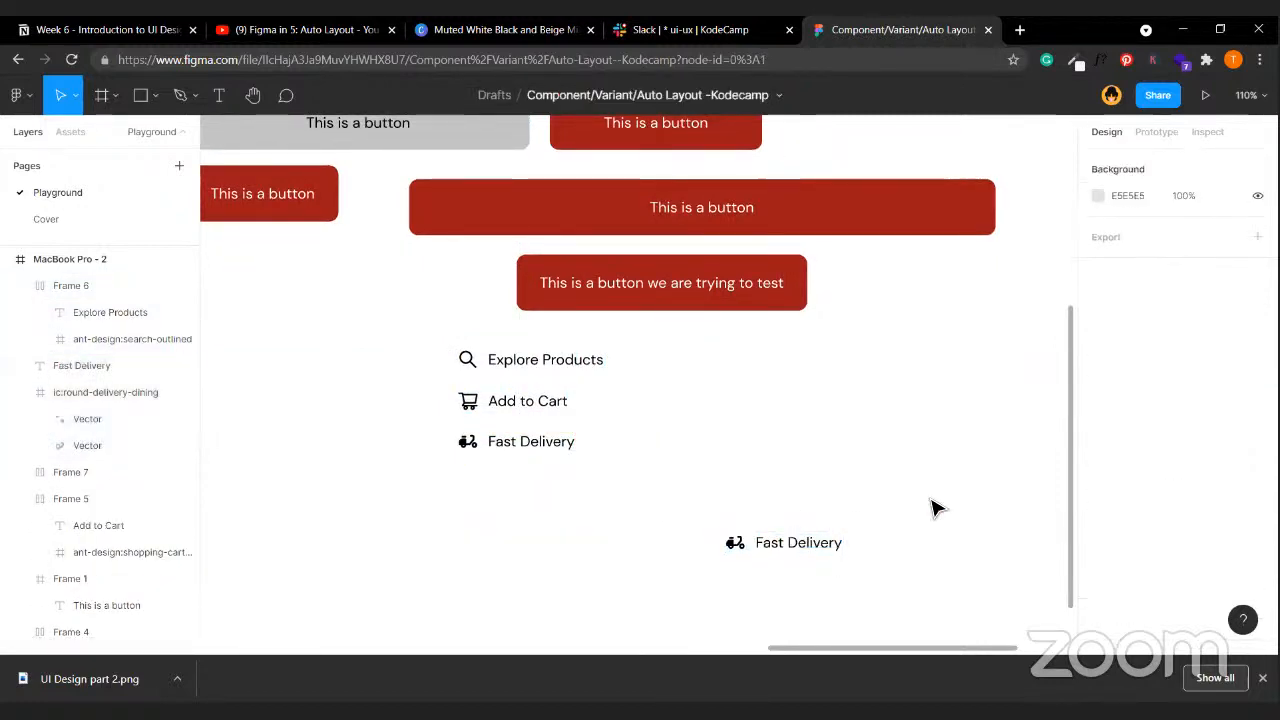
- Separate the ungrouped "Fast Delivery" label from its delivery icon by moving the label up and to the right
{"action": "scroll", "coordinate": [931, 508], "scroll_direction": "down", "scroll_amount": 2}
{"action": "scroll", "coordinate": [860, 490], "scroll_direction": "right", "scroll_amount": 2}
{"action": "left_click", "coordinate": [714, 443]}
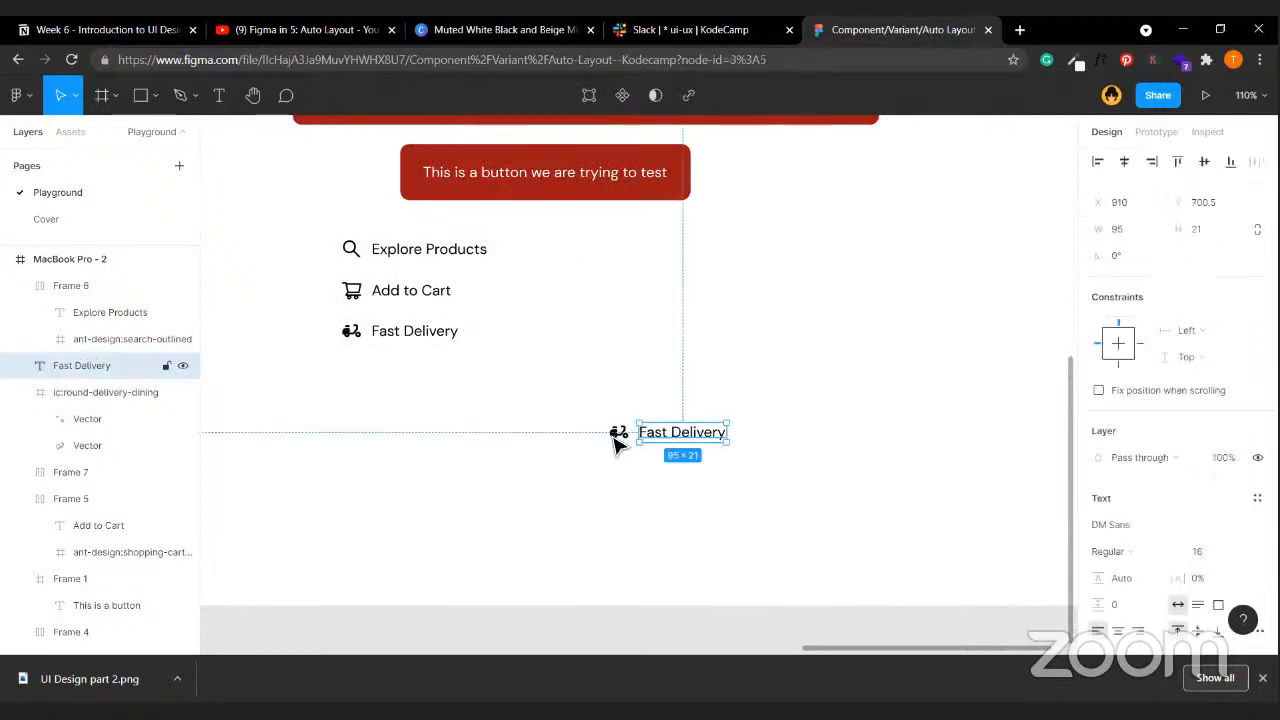
{"action": "left_click", "coordinate": [619, 440]}
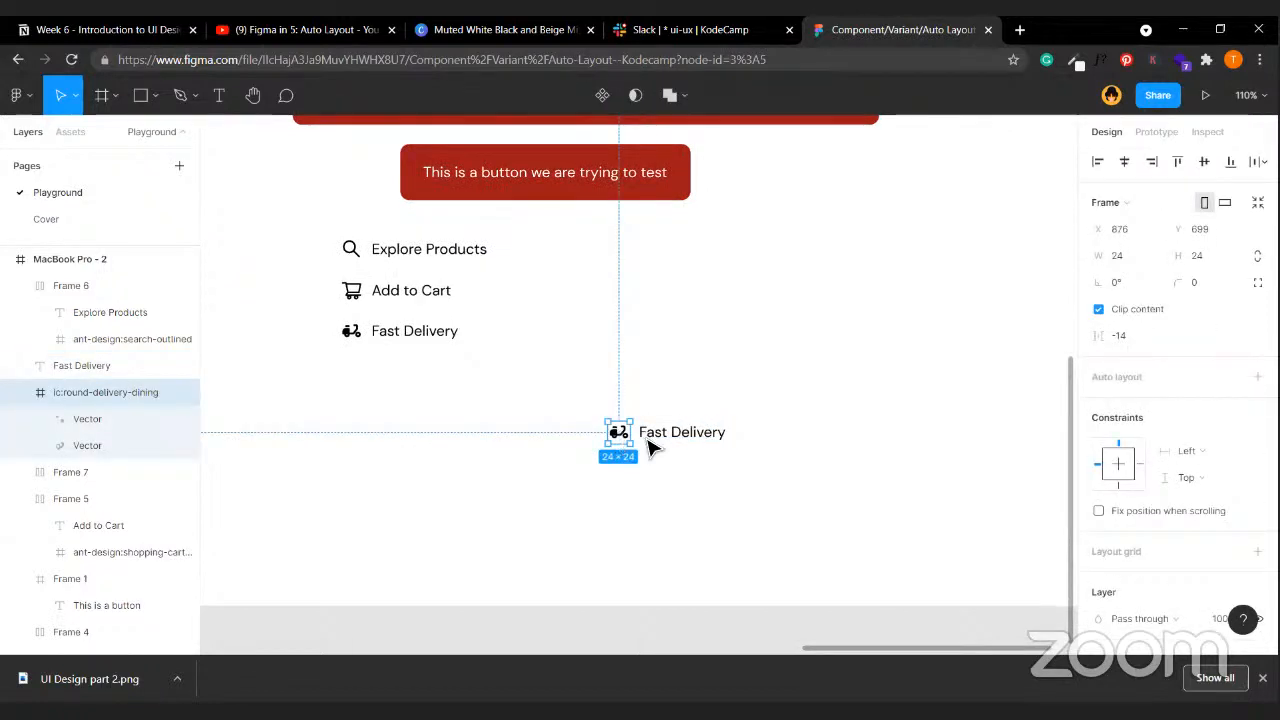
{"action": "left_click", "coordinate": [720, 443]}
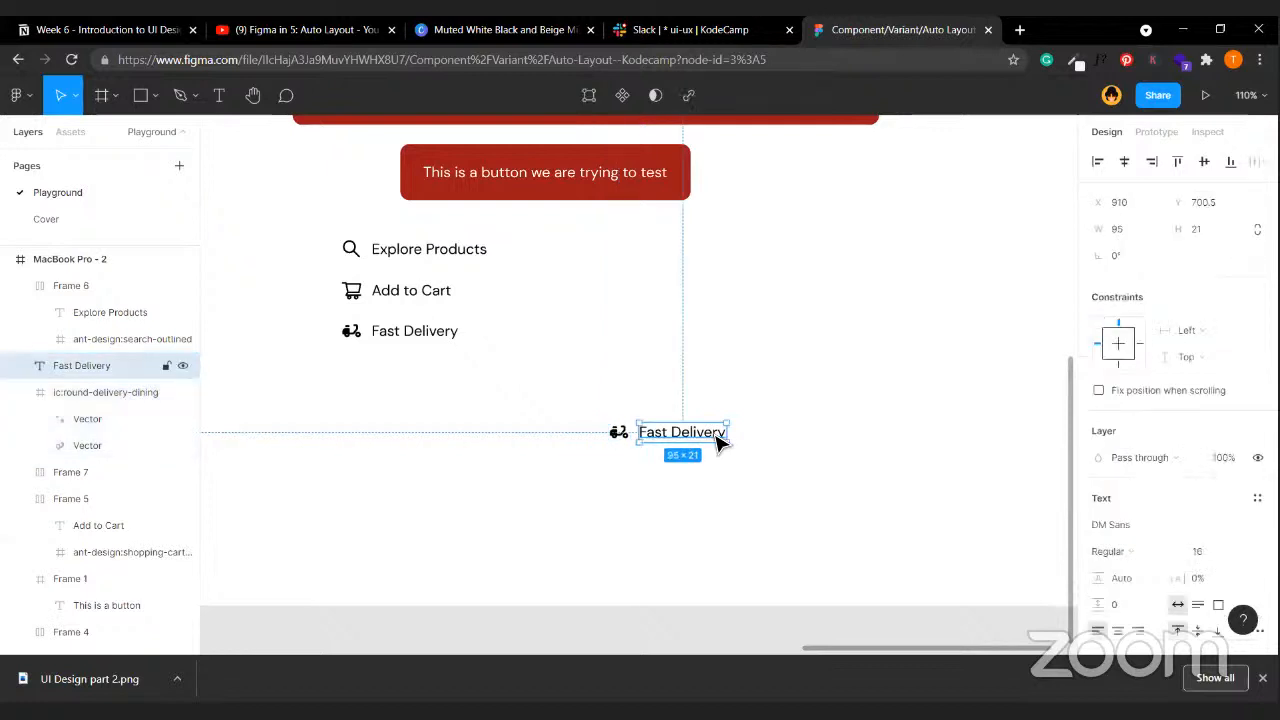
{"action": "left_click", "coordinate": [616, 433], "text": "shift"}
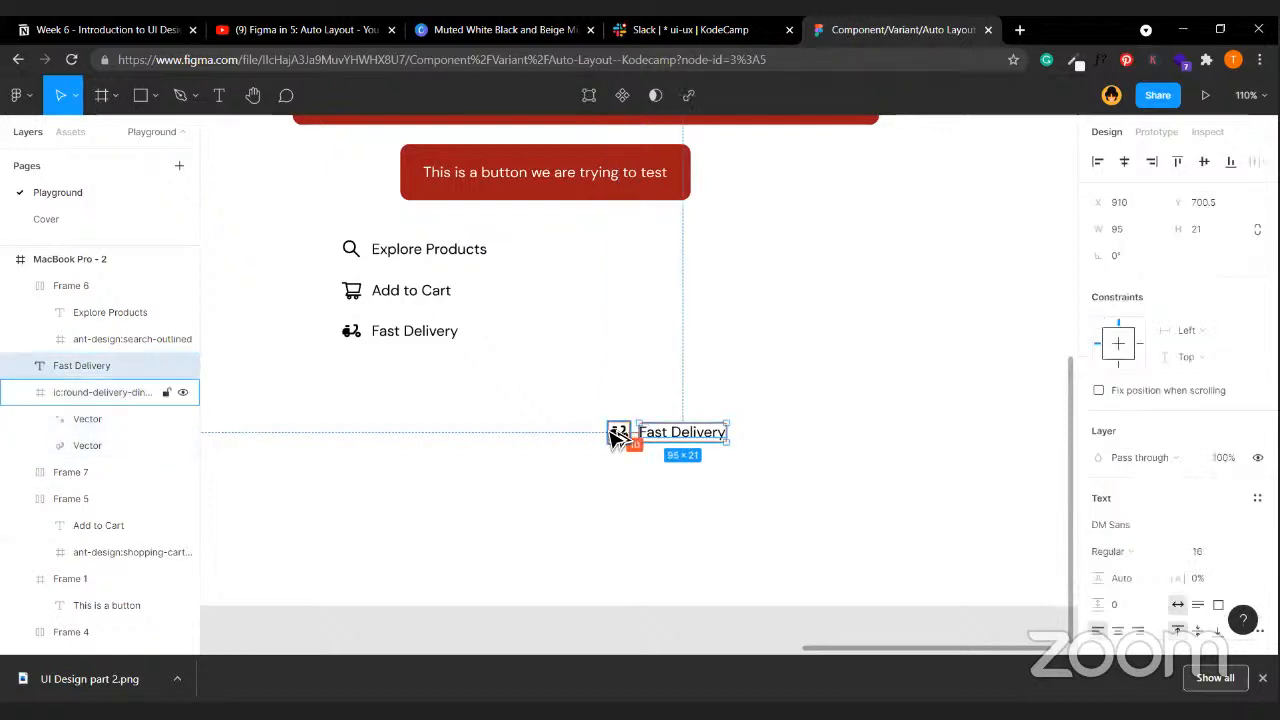
{"action": "left_click", "coordinate": [726, 413]}
{"action": "left_click_drag", "start_coordinate": [695, 437], "coordinate": [830, 338]}
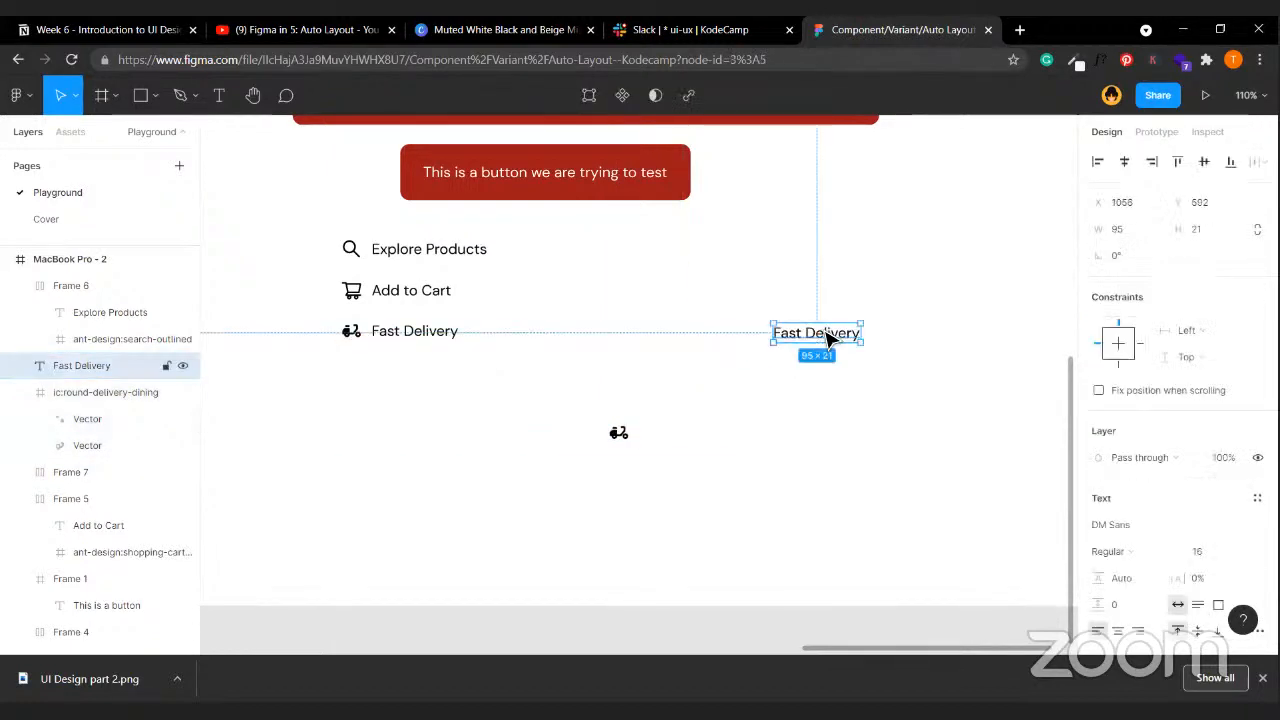
{"action": "left_click", "coordinate": [790, 520]}
- Combine the loose delivery icon and "Fast Delivery" label in an auto layout frame with 10 spacing between items
{"action": "left_click", "coordinate": [619, 433]}
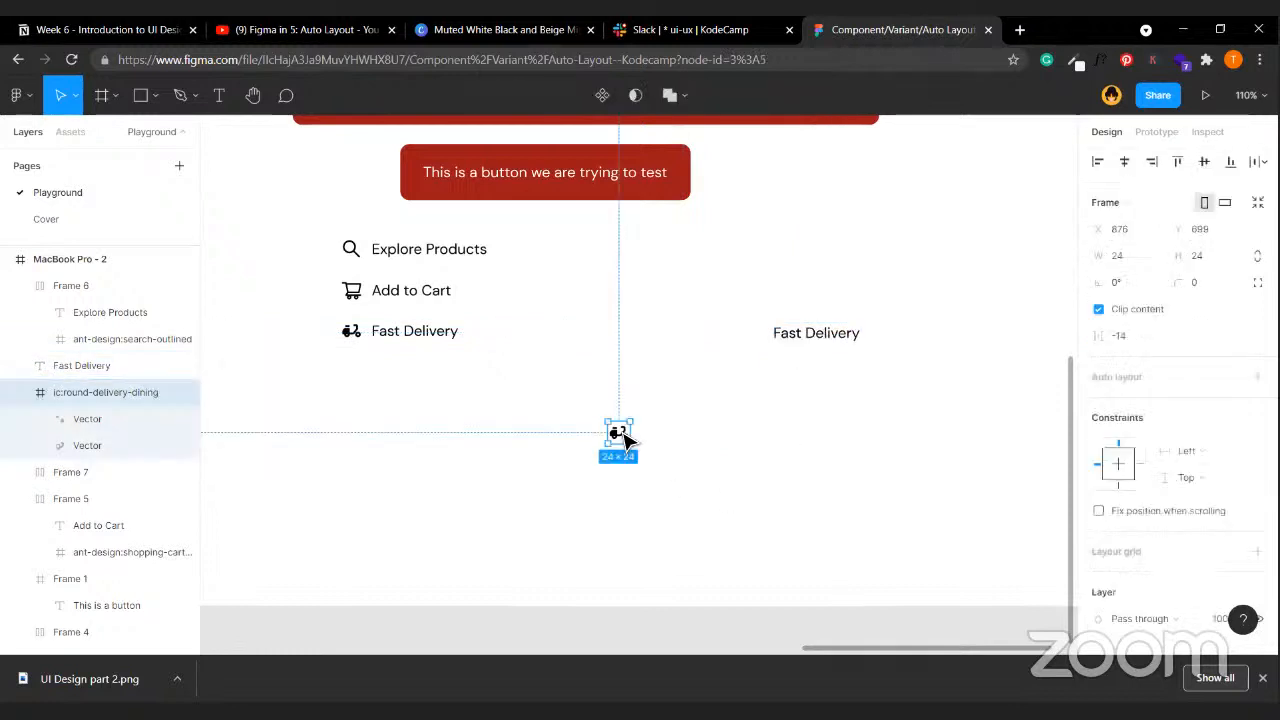
{"action": "left_click", "coordinate": [825, 338], "text": "shift"}
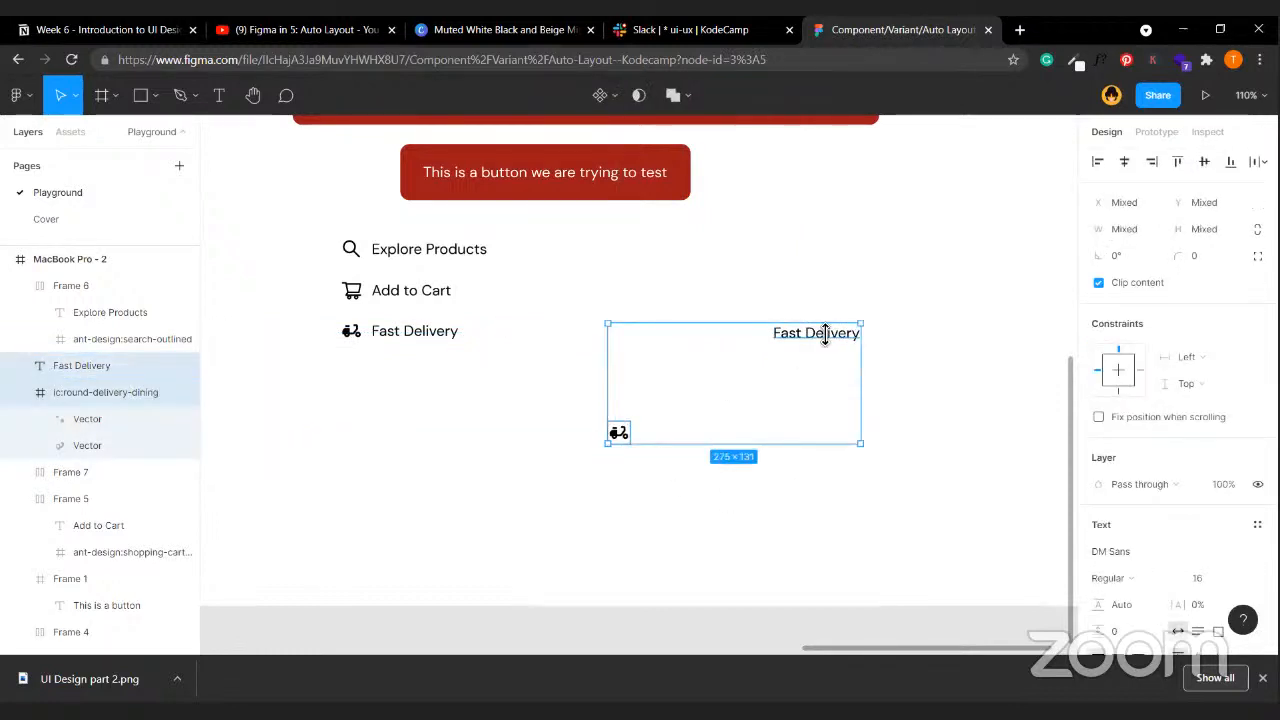
{"action": "key", "text": "shift+a"}
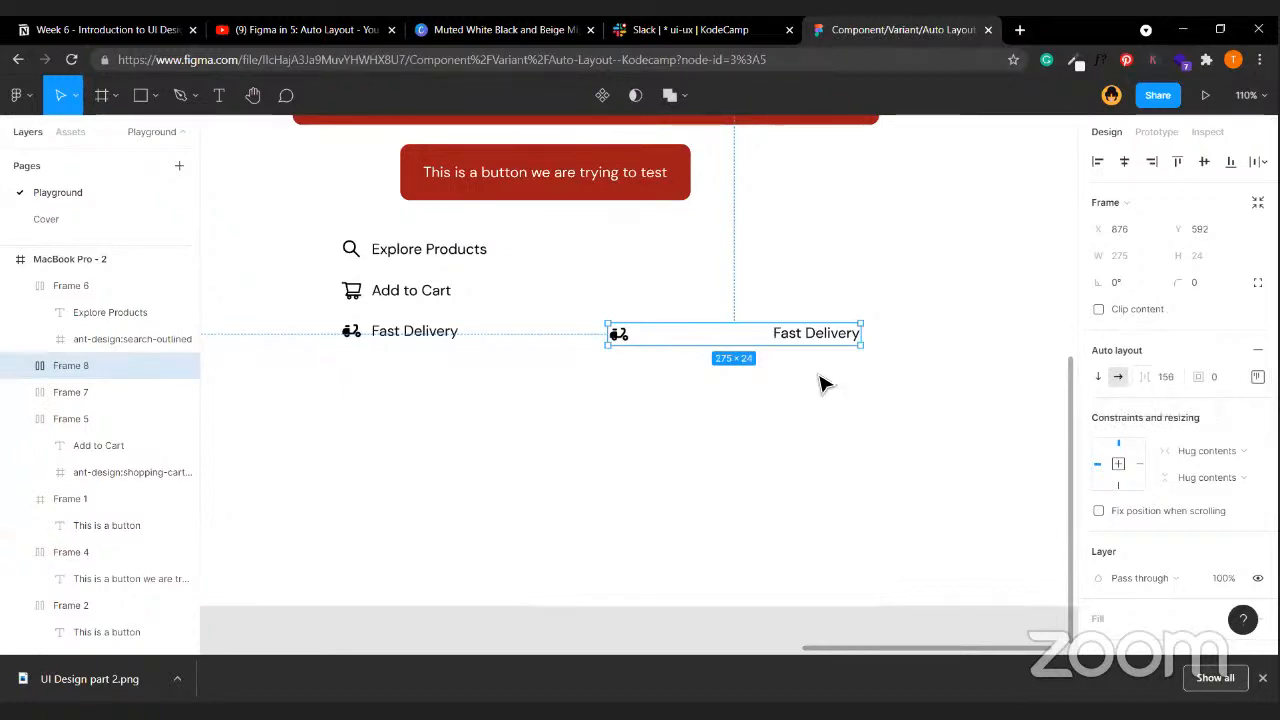
{"action": "left_click", "coordinate": [1168, 380]}
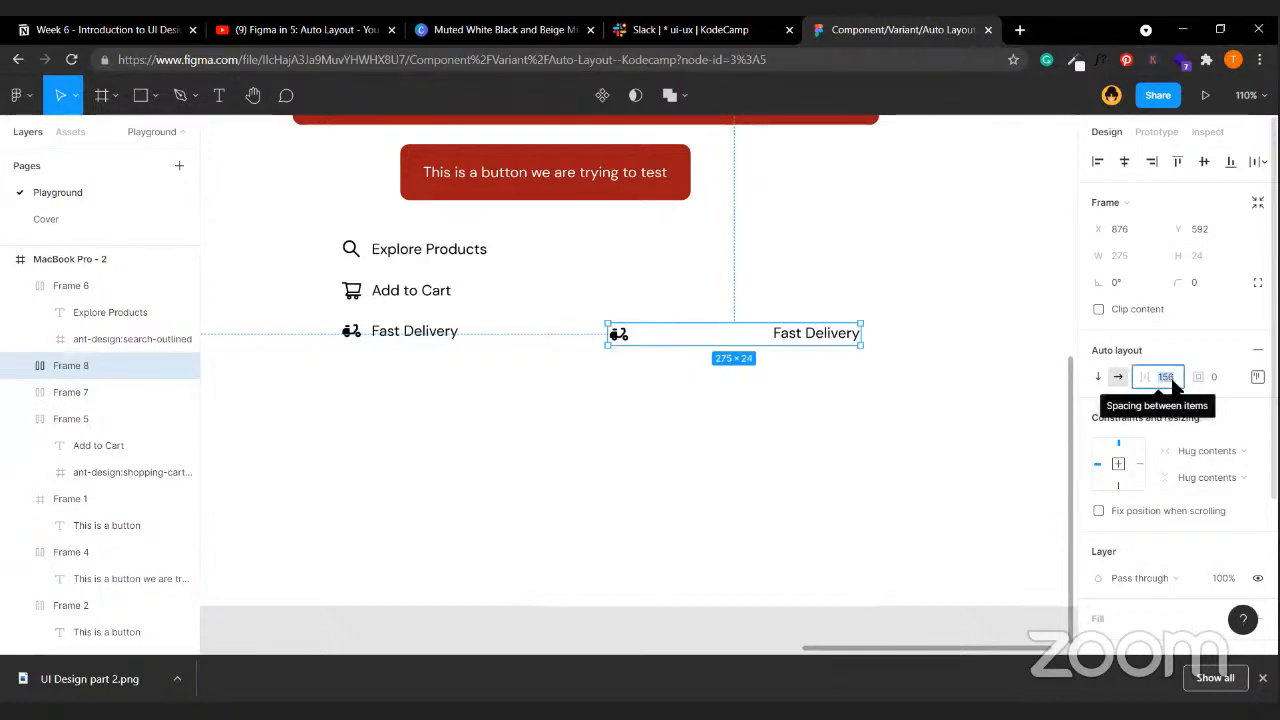
{"action": "type", "text": "10"}
{"action": "key", "text": "Return"}
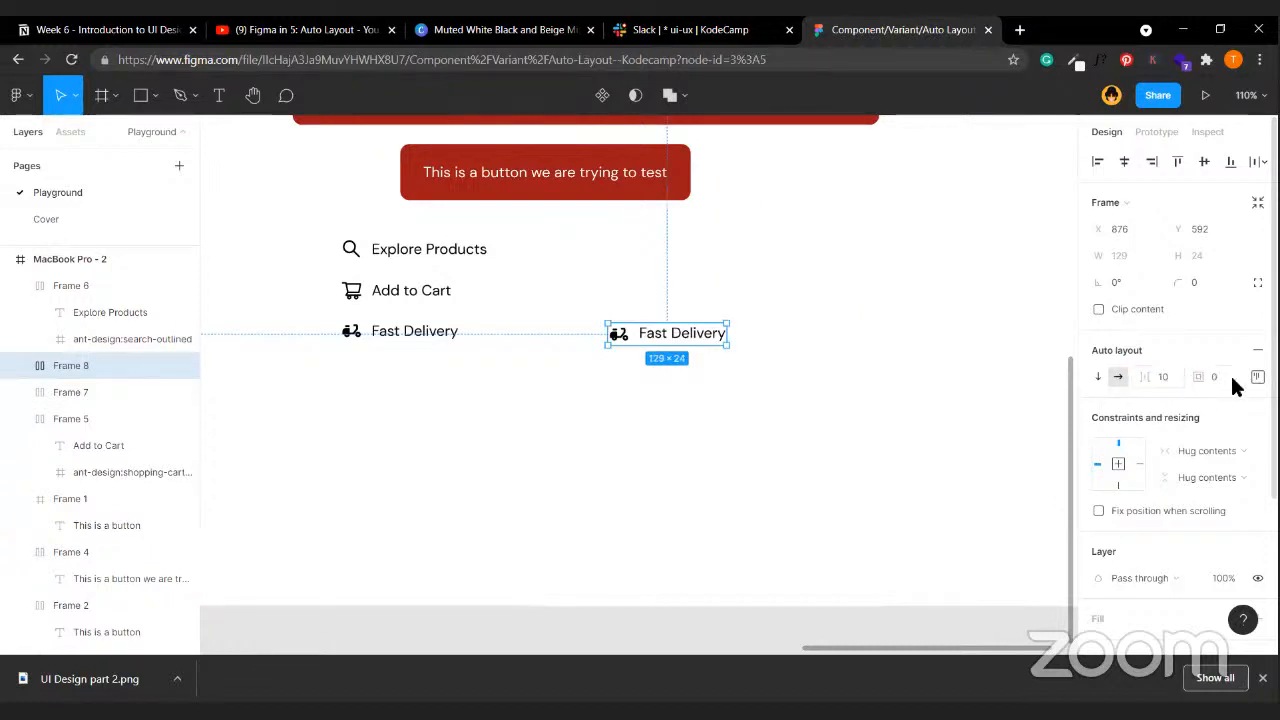
- Set the new "Fast Delivery" auto layout row's alignment to left and vertically centred
{"action": "left_click", "coordinate": [1257, 376]}
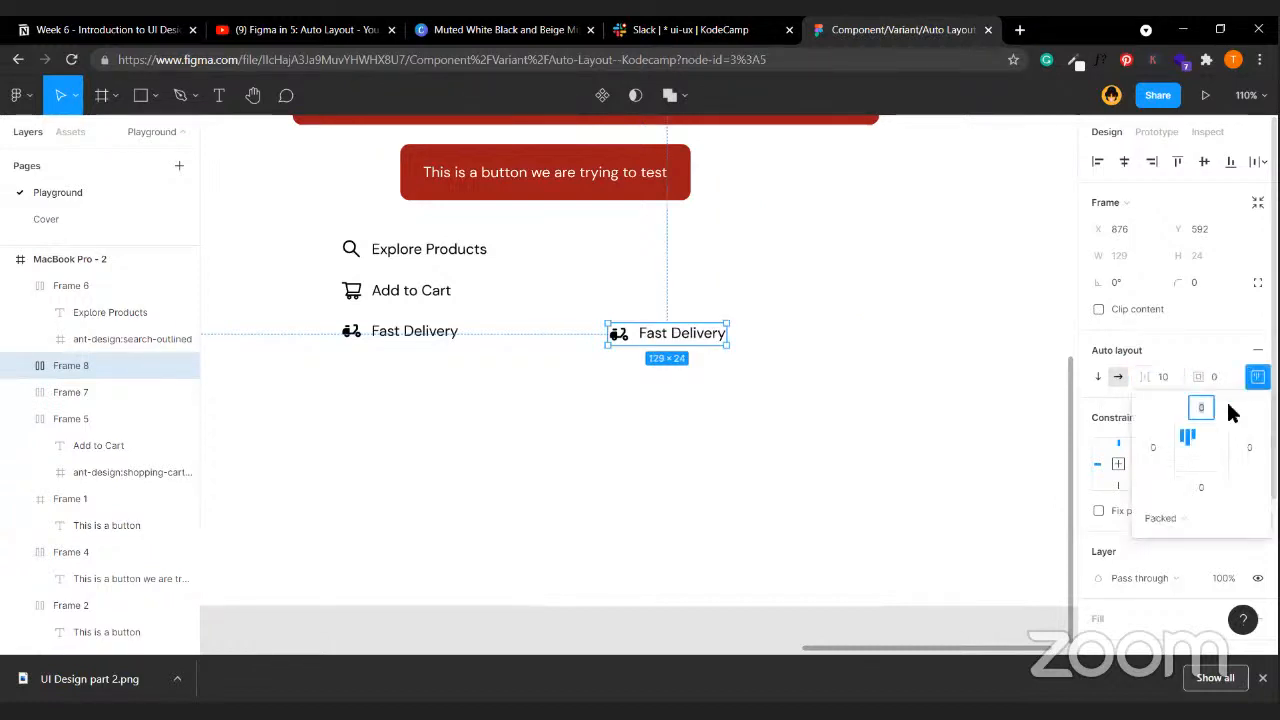
{"action": "left_click", "coordinate": [1184, 448]}
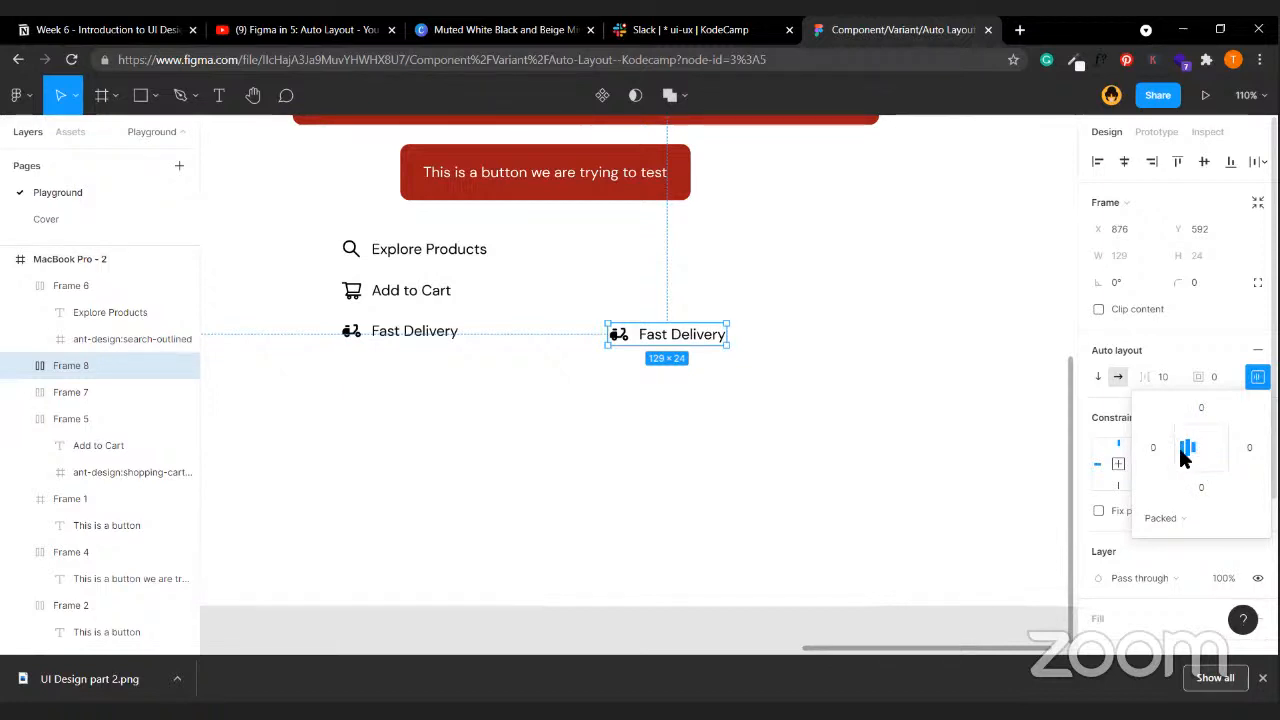
{"action": "left_click", "coordinate": [743, 429]}
{"action": "left_click", "coordinate": [700, 348]}
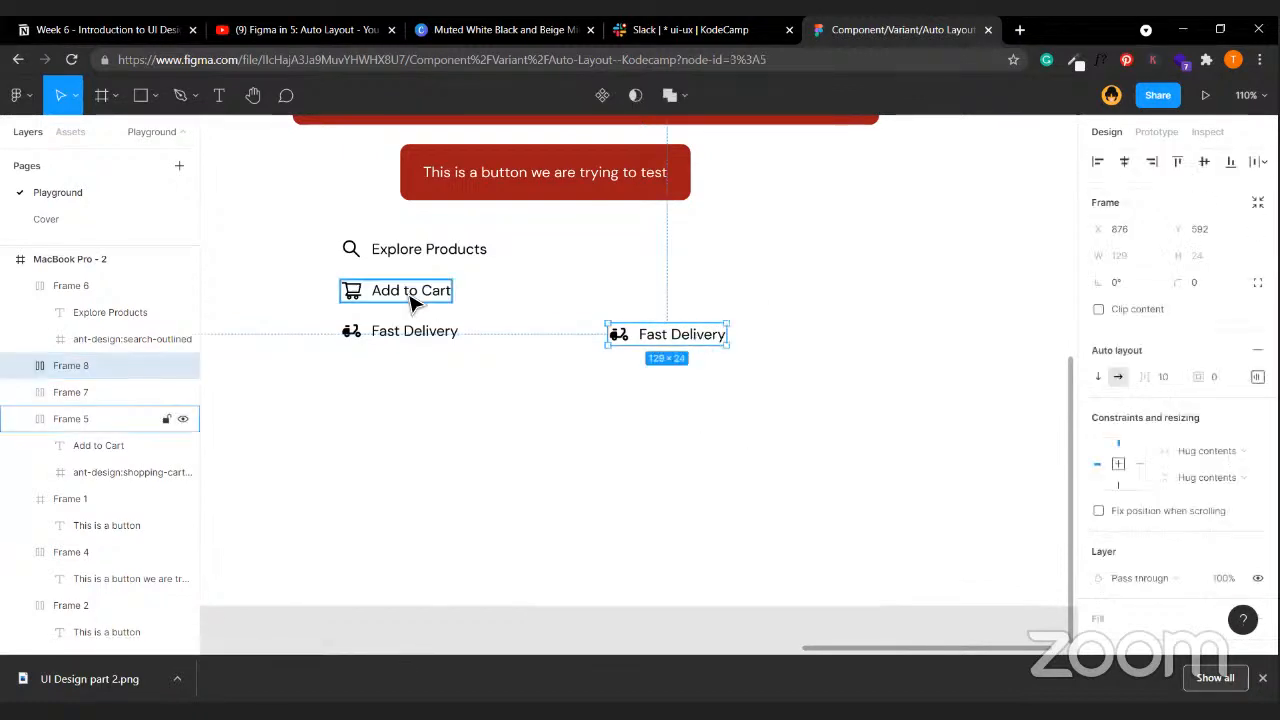
{"action": "left_click", "coordinate": [820, 308]}
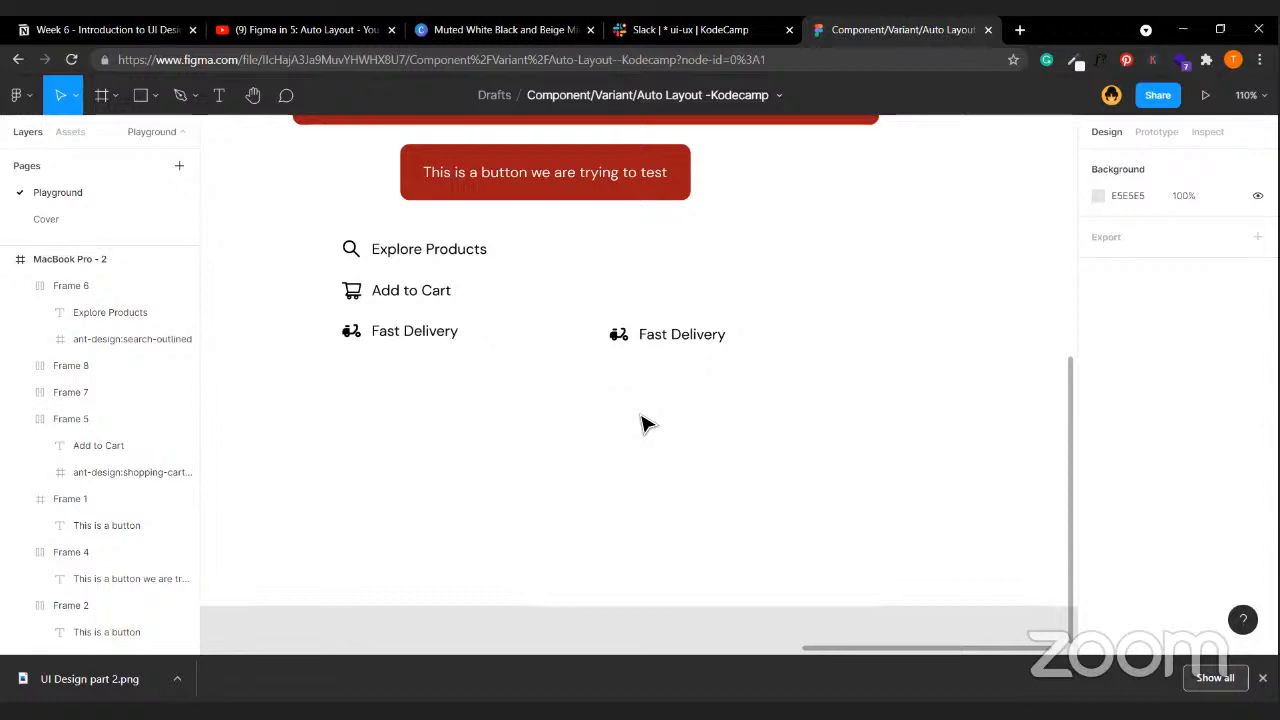
- Duplicate the new "Fast Delivery" row directly below itself, leaving a gap of 21
{"action": "left_click", "coordinate": [646, 334]}
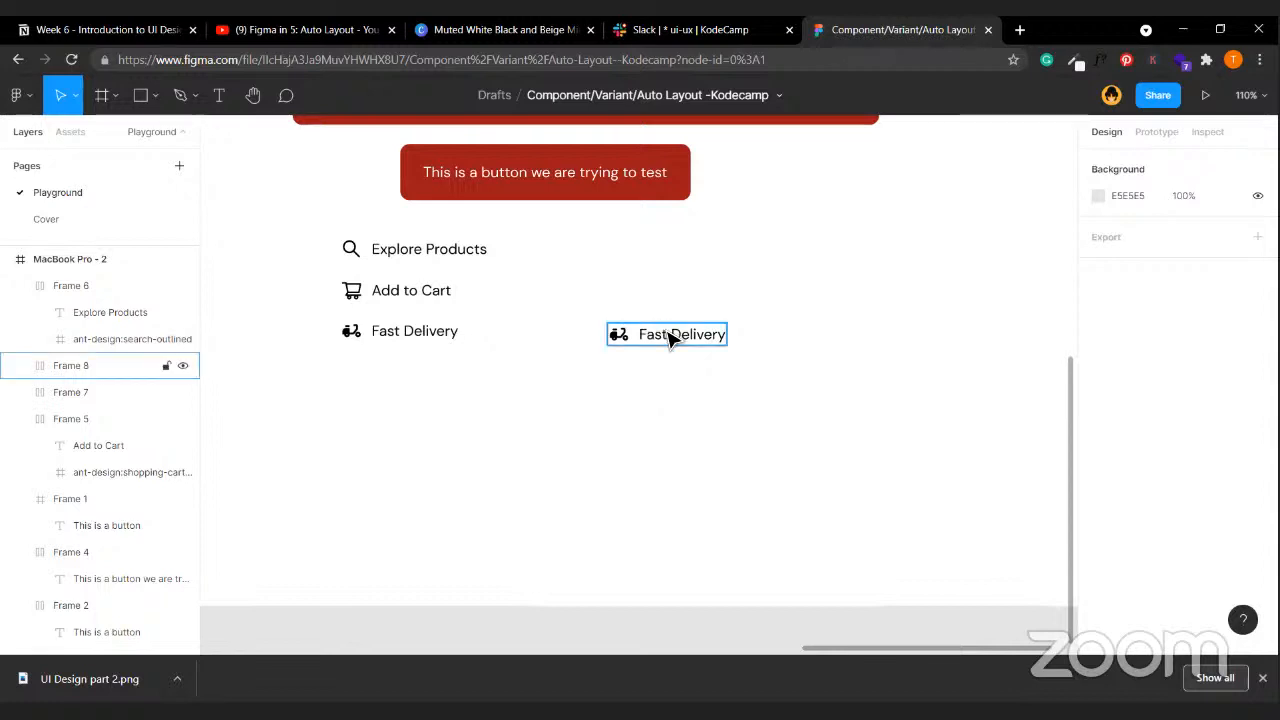
{"action": "left_click_drag", "start_coordinate": [669, 334], "coordinate": [686, 380]}
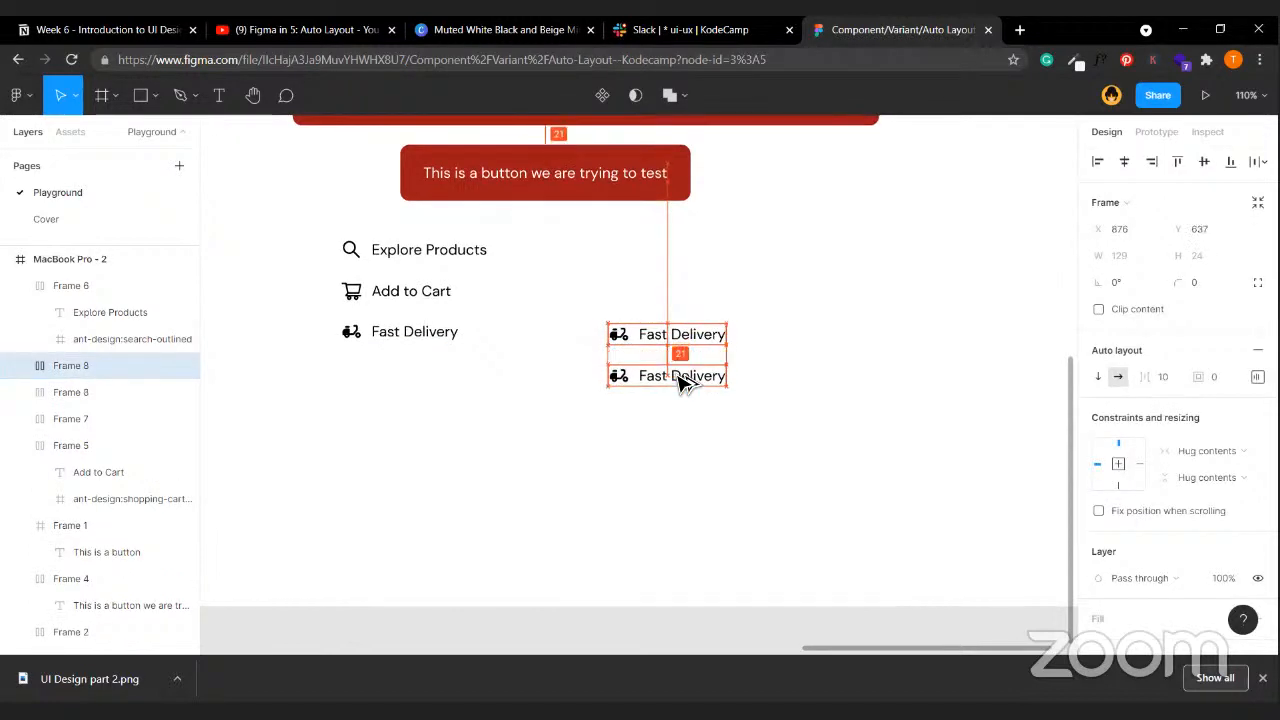
{"action": "left_click", "coordinate": [753, 455]}
- Place a copy of the "Add to Cart" row below the left-hand rows and ungroup the copy
{"action": "left_click", "coordinate": [355, 292]}
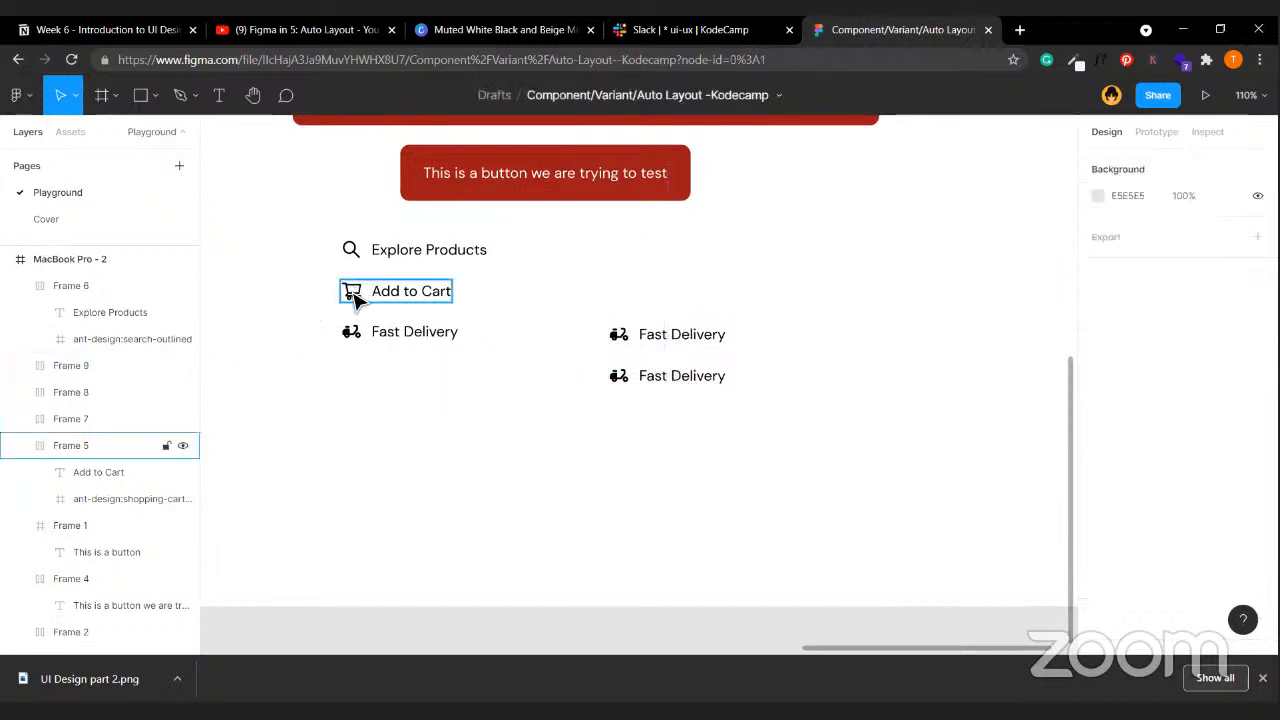
{"action": "left_click_drag", "start_coordinate": [349, 291], "coordinate": [381, 441]}
{"action": "key", "text": "ctrl+shift+g"}
{"action": "left_click", "coordinate": [386, 486]}
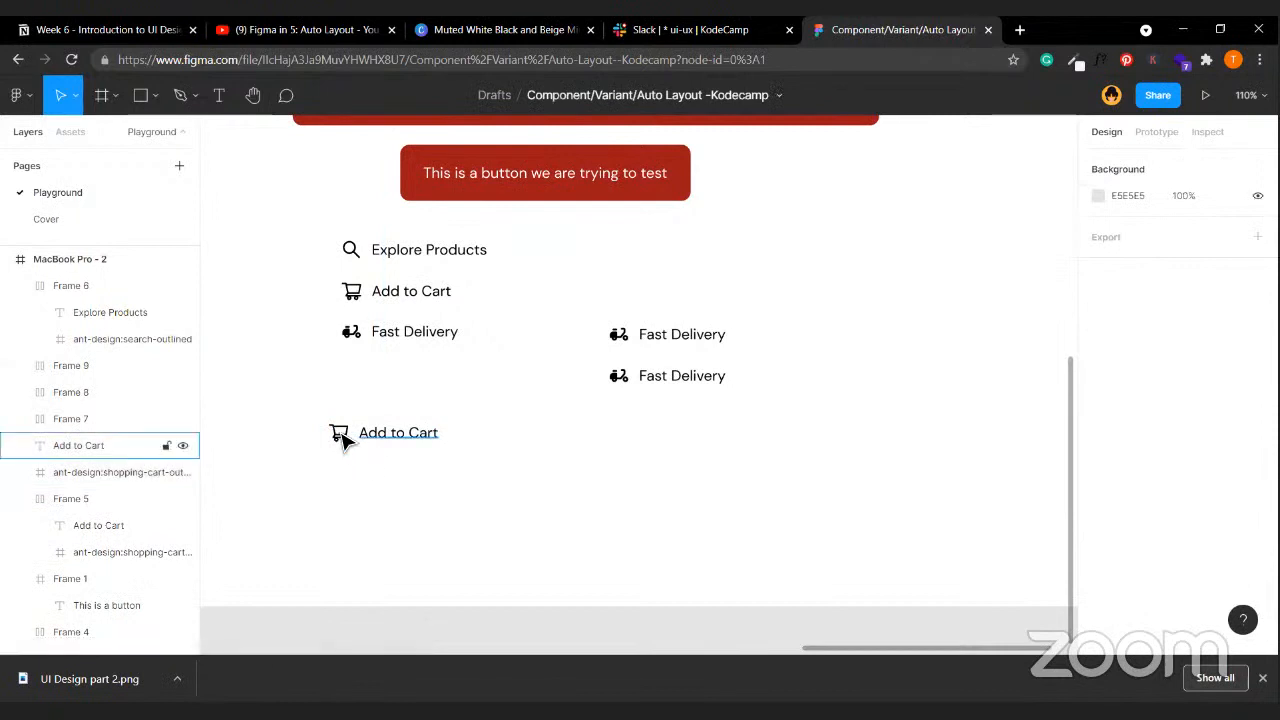
- Move the loose cart icon into the duplicated "Fast Delivery" row and delete that row's delivery icon
{"action": "left_click", "coordinate": [340, 437]}
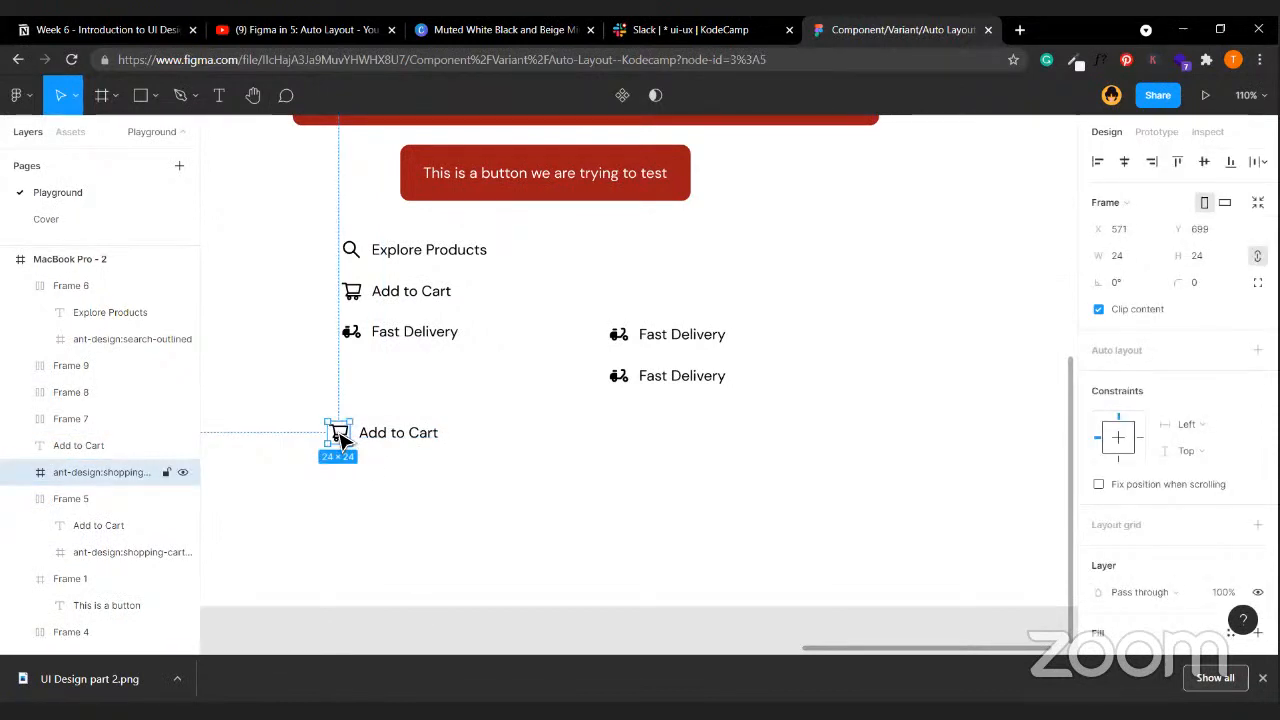
{"action": "left_click_drag", "start_coordinate": [339, 438], "coordinate": [640, 384]}
{"action": "left_click", "coordinate": [618, 382]}
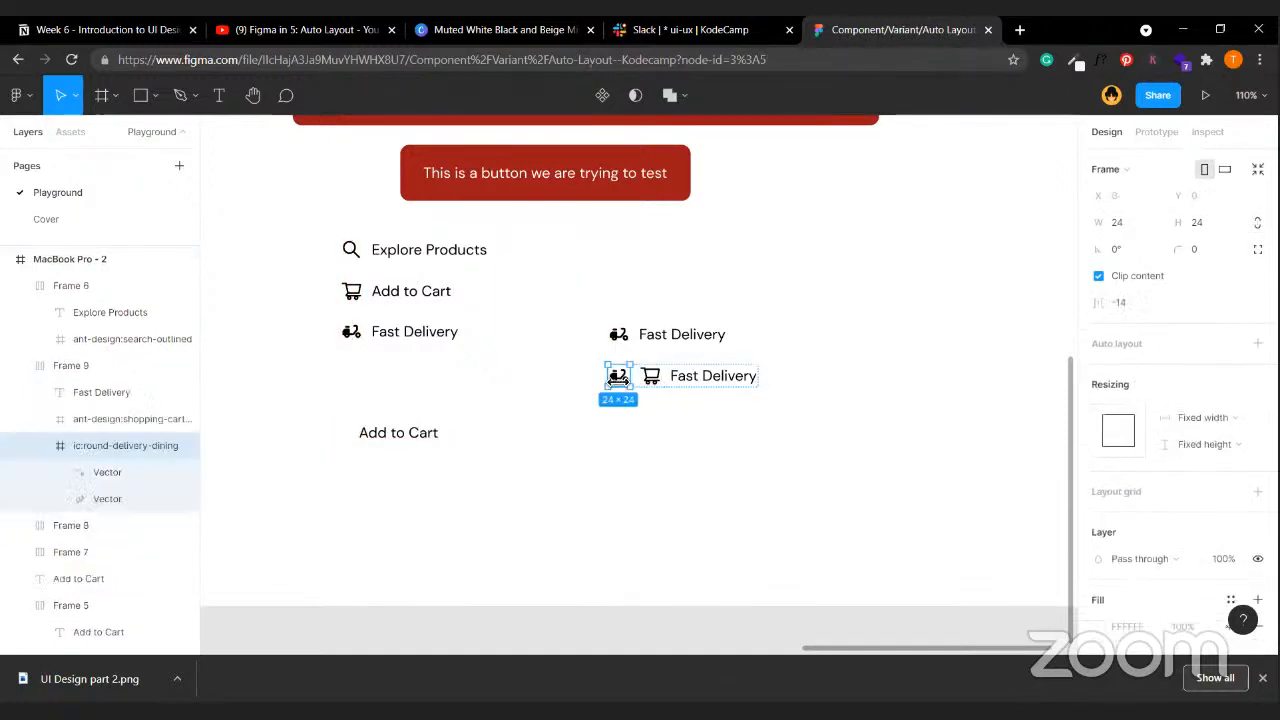
{"action": "key", "text": "Delete"}
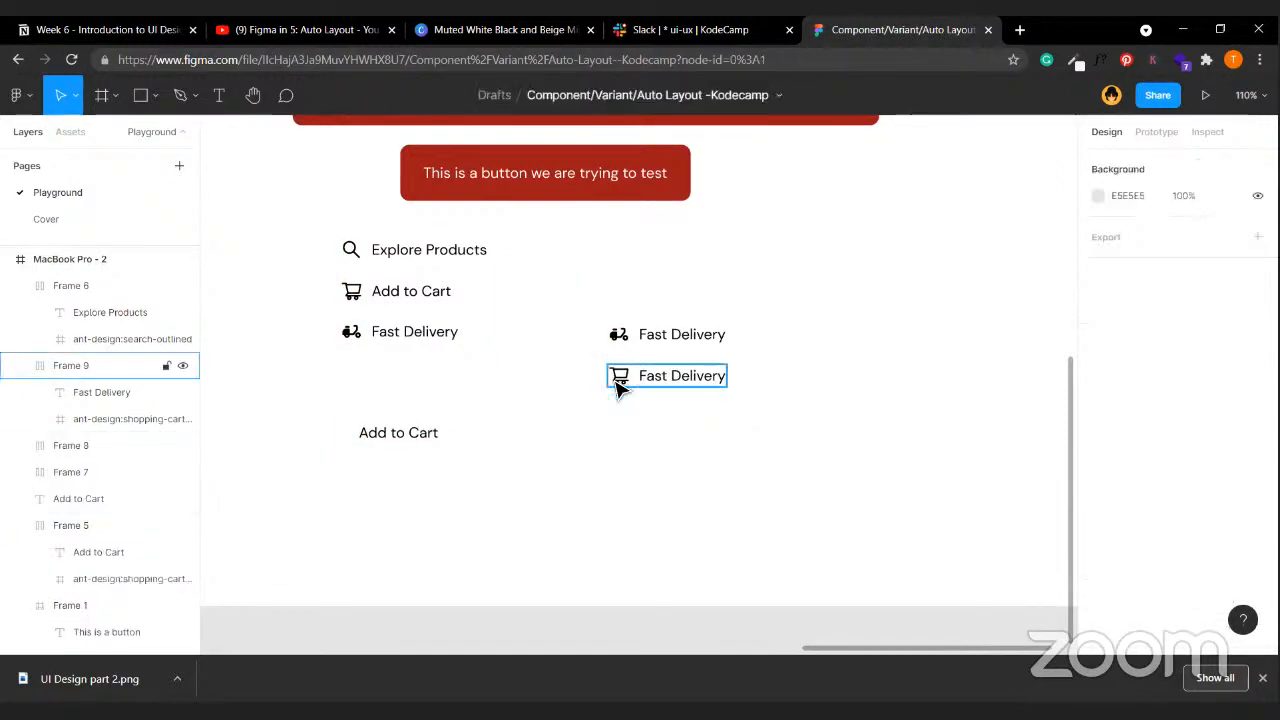
- Move the loose "Add to Cart" label into the cart icon's row and delete the row's "Fast Delivery" label
{"action": "left_click", "coordinate": [400, 440]}
{"action": "left_click_drag", "start_coordinate": [400, 440], "coordinate": [651, 386]}
{"action": "left_click", "coordinate": [778, 385]}
{"action": "key", "text": "Delete"}
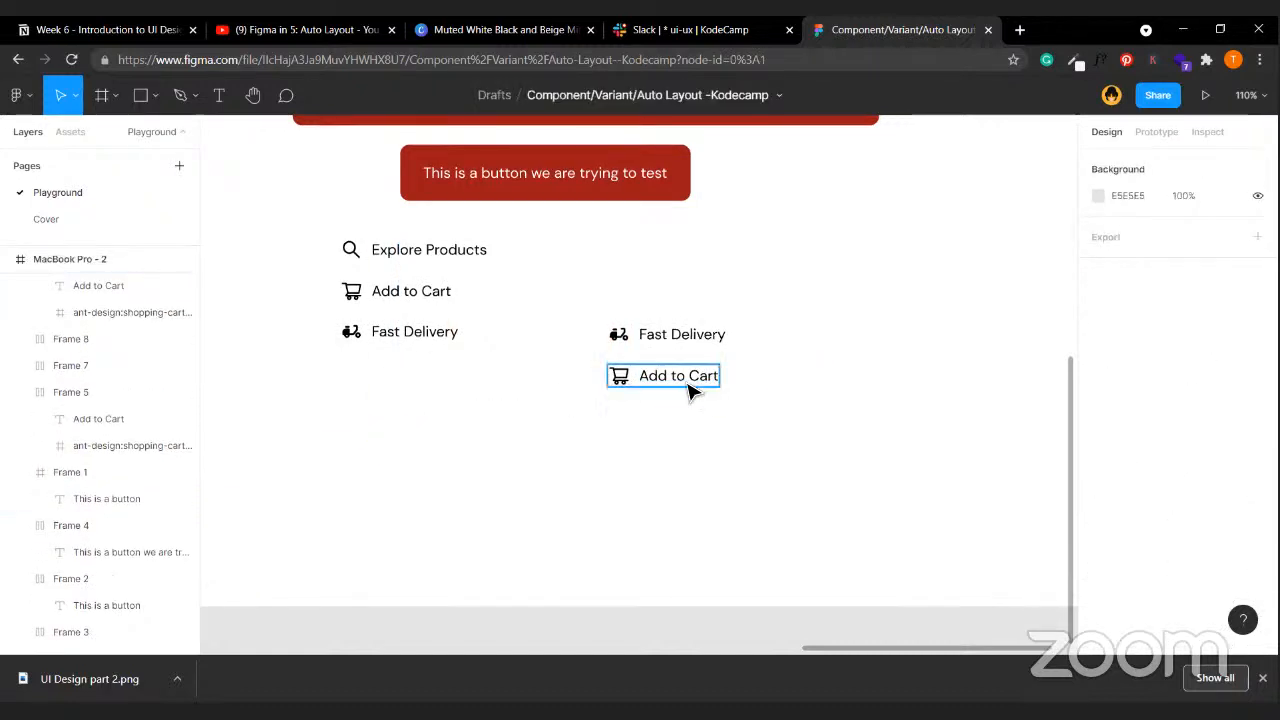
- Insert a copy of the "Explore Products" row into the "This is a button we are trying to test" button, after its text
{"action": "scroll", "coordinate": [689, 391], "scroll_direction": "up", "scroll_amount": 4}
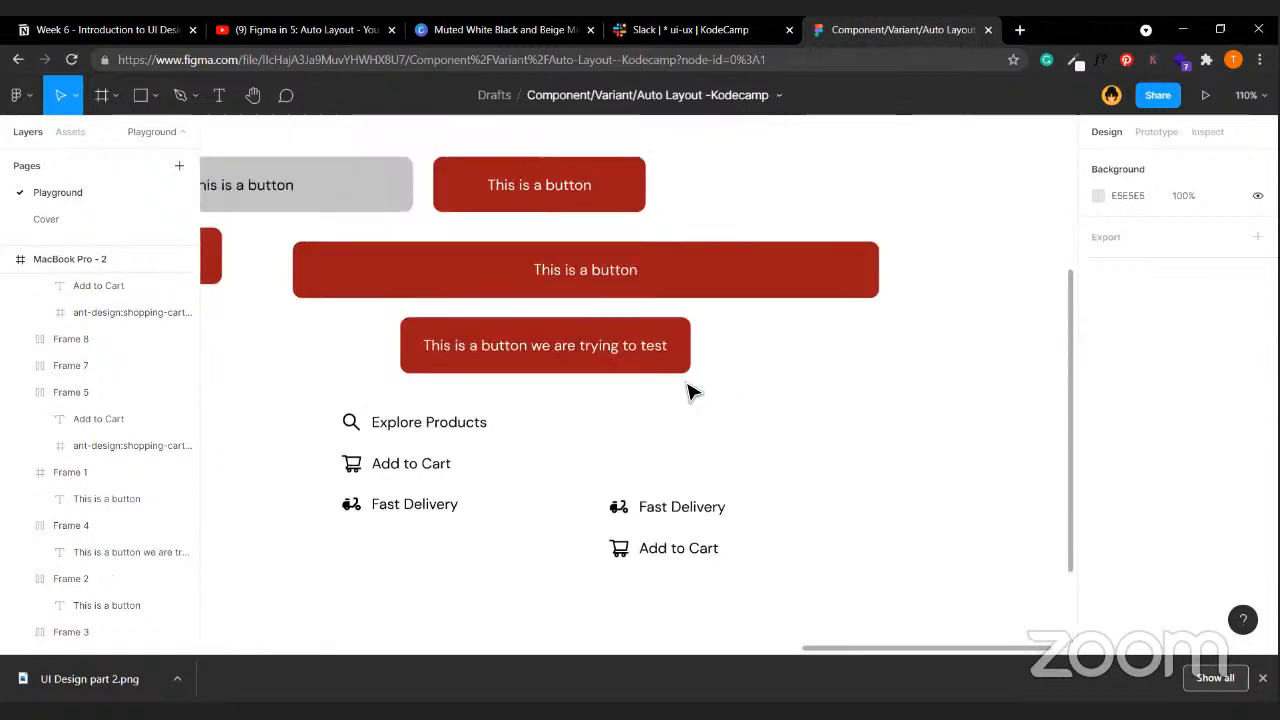
{"action": "left_click", "coordinate": [722, 528]}
{"action": "scroll", "coordinate": [722, 528], "scroll_direction": "down", "scroll_amount": 4}
{"action": "scroll", "coordinate": [722, 528], "scroll_direction": "up", "scroll_amount": 1}
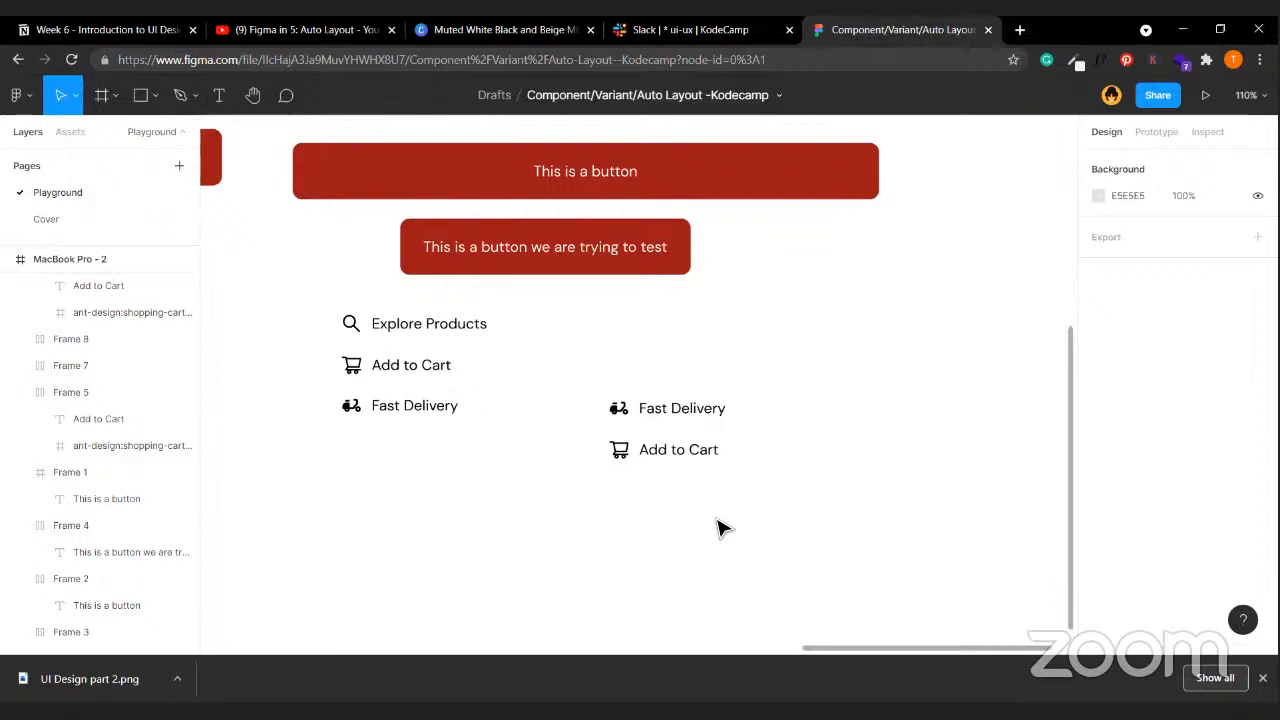
{"action": "scroll", "coordinate": [690, 480], "scroll_direction": "up", "scroll_amount": 1}
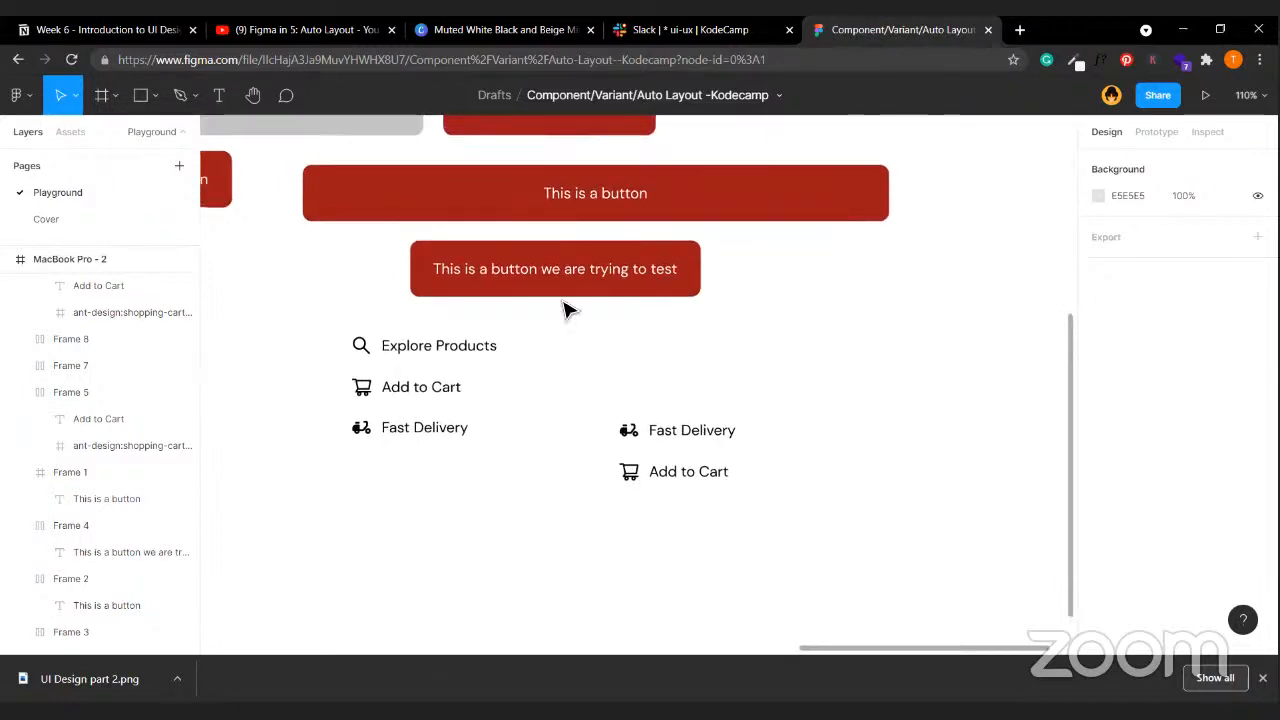
{"action": "double_click", "coordinate": [586, 272]}
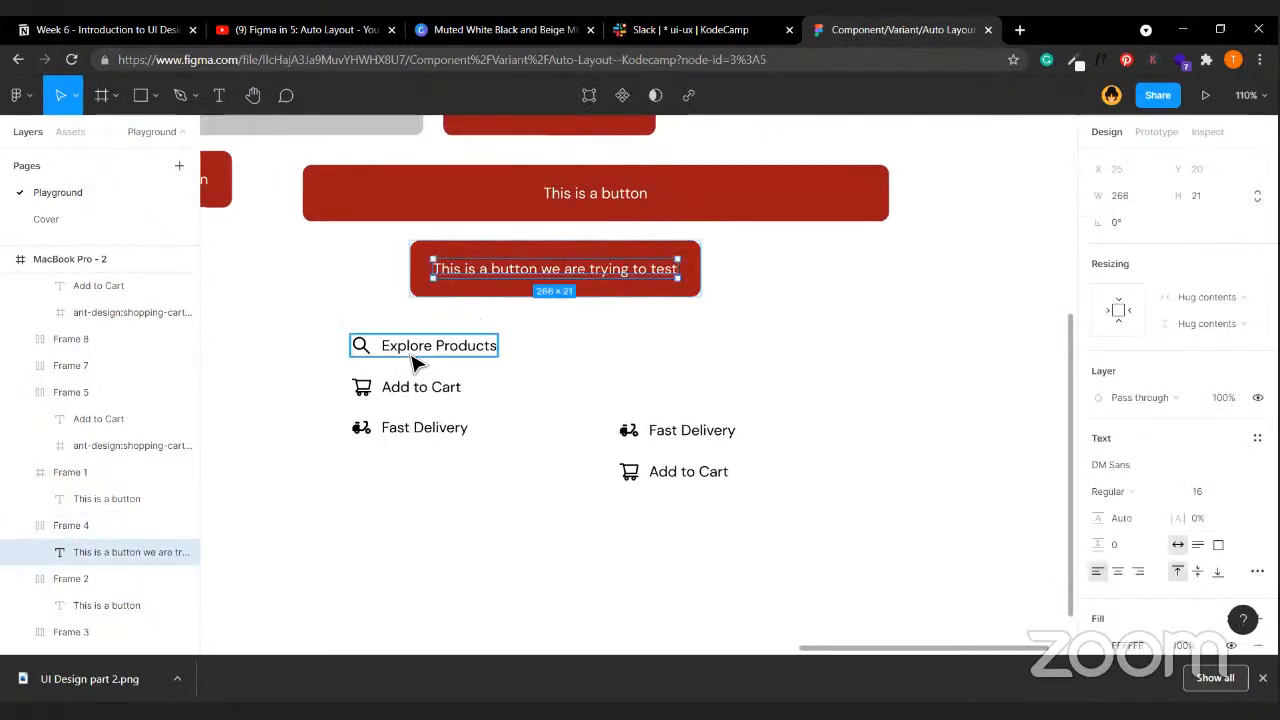
{"action": "left_click", "coordinate": [416, 362]}
{"action": "left_click_drag", "start_coordinate": [424, 360], "coordinate": [810, 312]}
{"action": "left_click", "coordinate": [810, 312]}
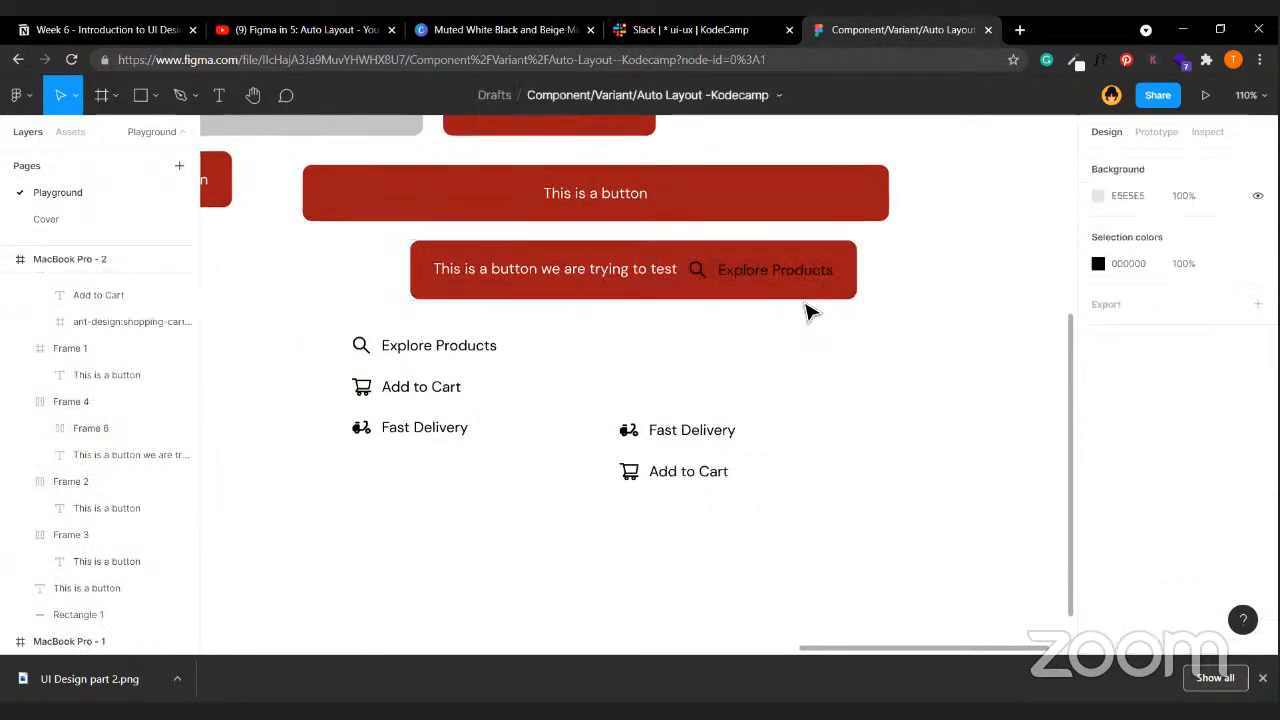
- Move the original "Explore Products" row into the same red button, after the copy already inside it
{"action": "left_click", "coordinate": [766, 280]}
{"action": "left_click_drag", "start_coordinate": [427, 350], "coordinate": [848, 283]}
{"action": "key", "text": "ctrl+d"}
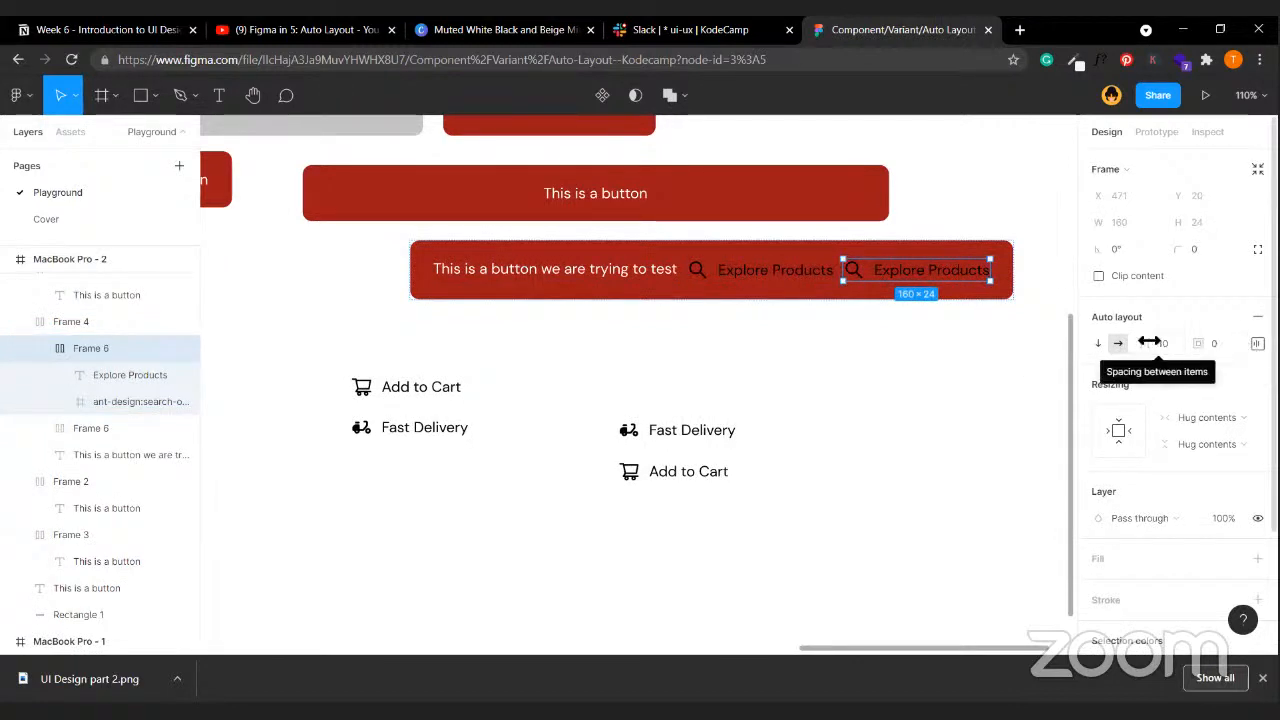
- Examine the auto layout padding and alignment of the nested "Explore Products" row and of the red button containing it
{"action": "left_click", "coordinate": [1254, 344]}
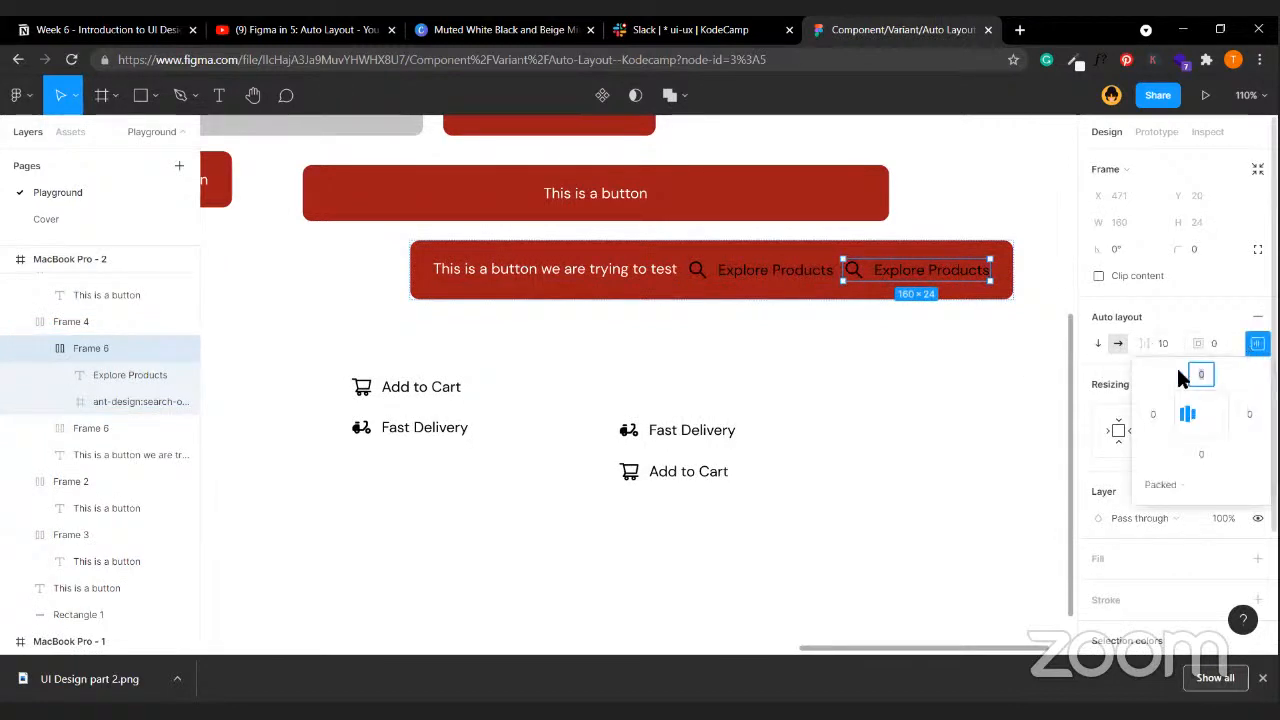
{"action": "left_click", "coordinate": [667, 302]}
{"action": "left_click", "coordinate": [689, 289]}
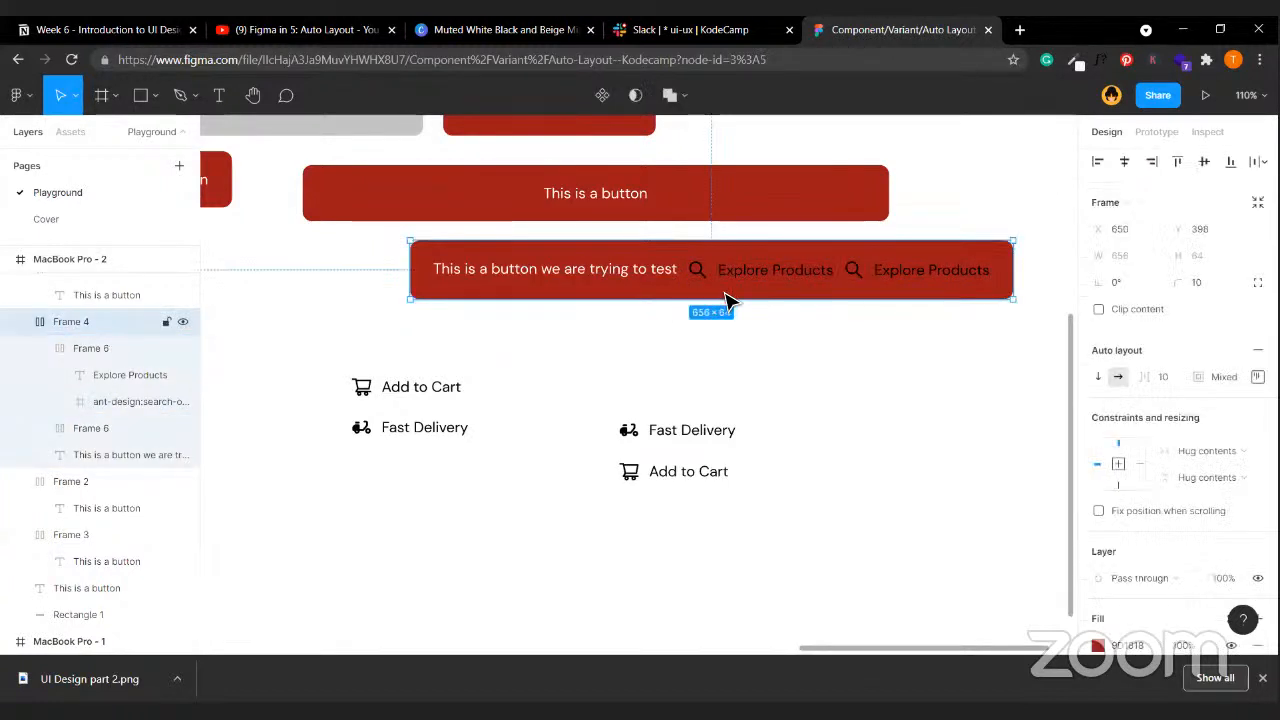
{"action": "left_click", "coordinate": [1257, 376]}
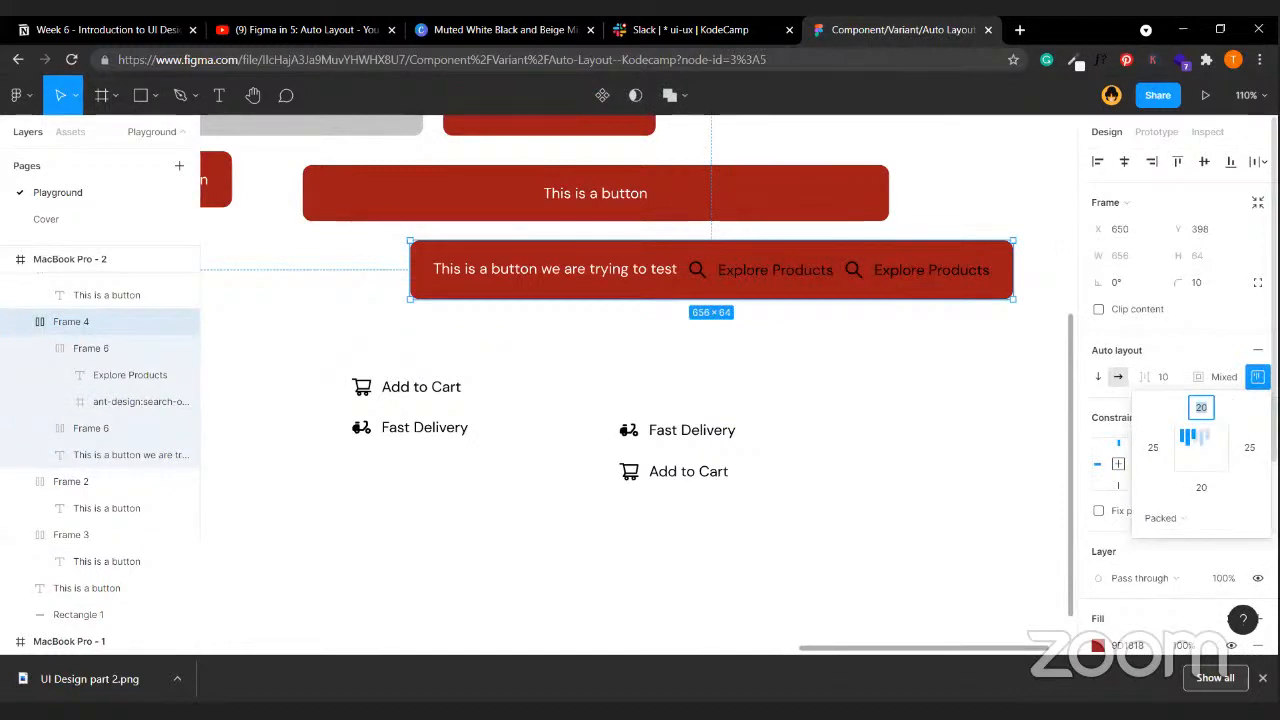
{"action": "left_click", "coordinate": [1257, 377]}
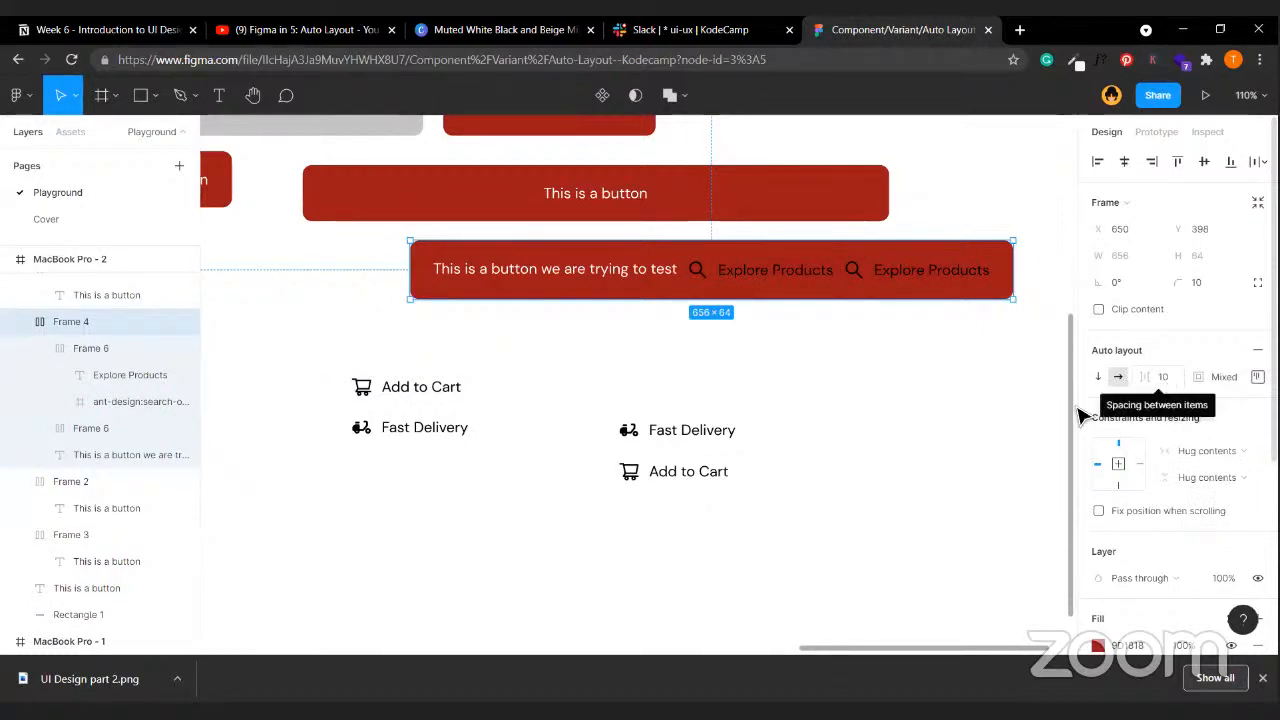
{"action": "left_click", "coordinate": [632, 435]}
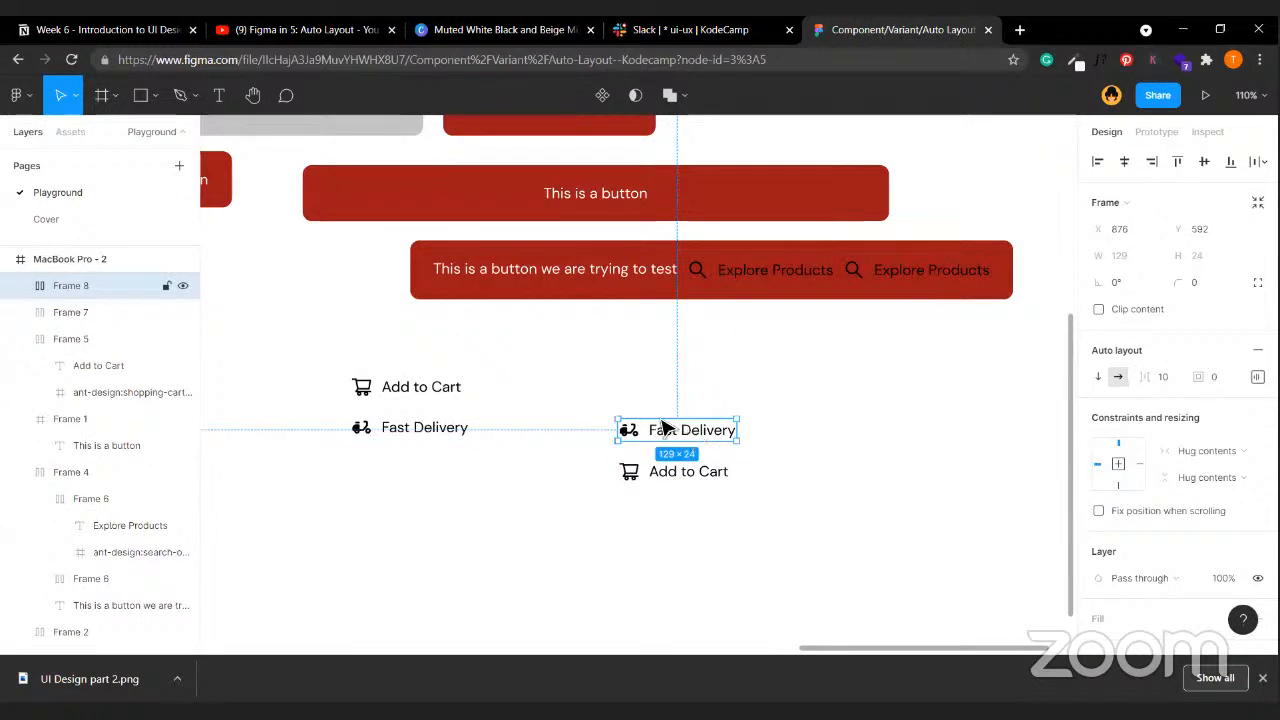
{"action": "left_click", "coordinate": [715, 292]}
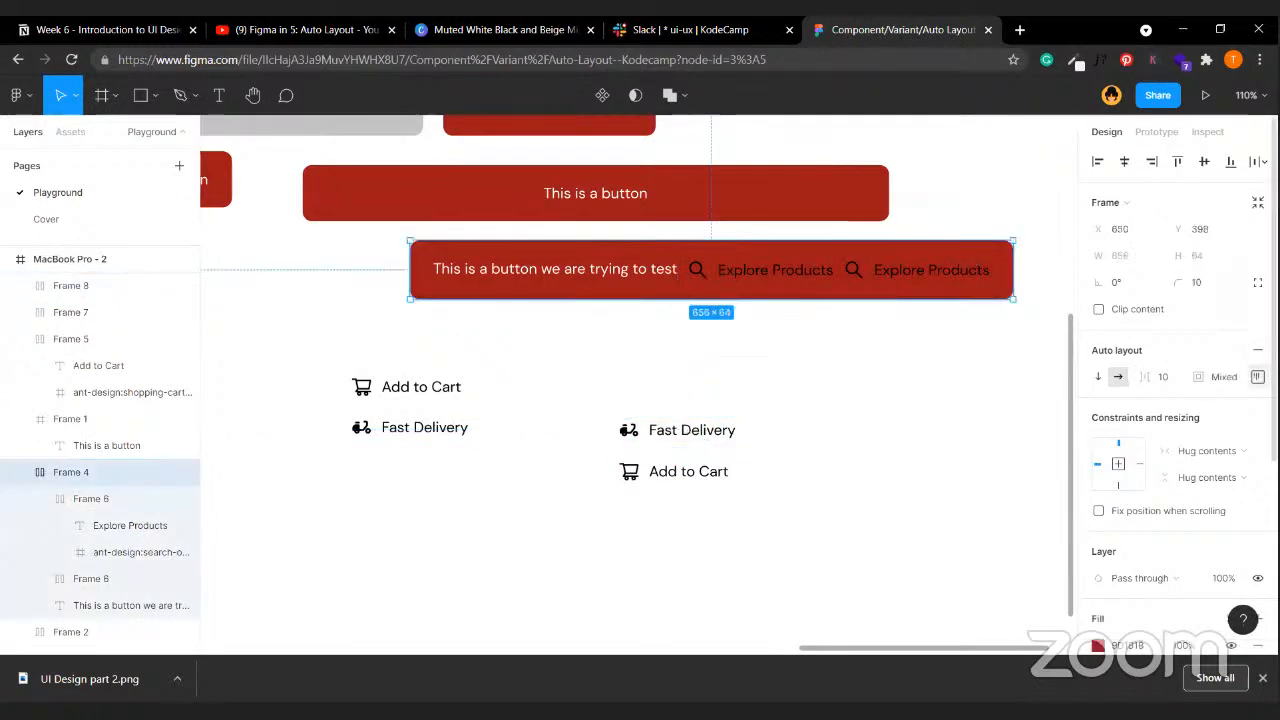
{"action": "left_click", "coordinate": [1257, 376]}
{"action": "left_click", "coordinate": [1198, 406]}
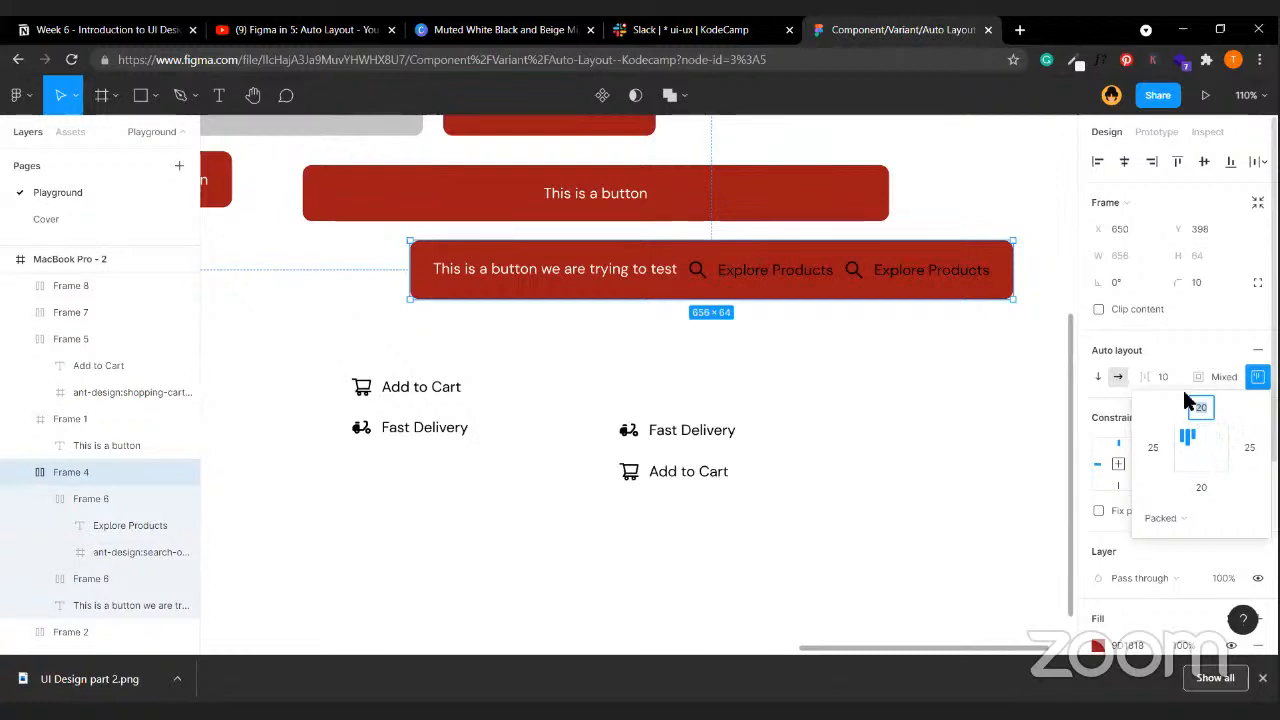
- Set the spacing between items to 30 in the "This is a button we are trying to test" button
{"action": "left_click", "coordinate": [1174, 378]}
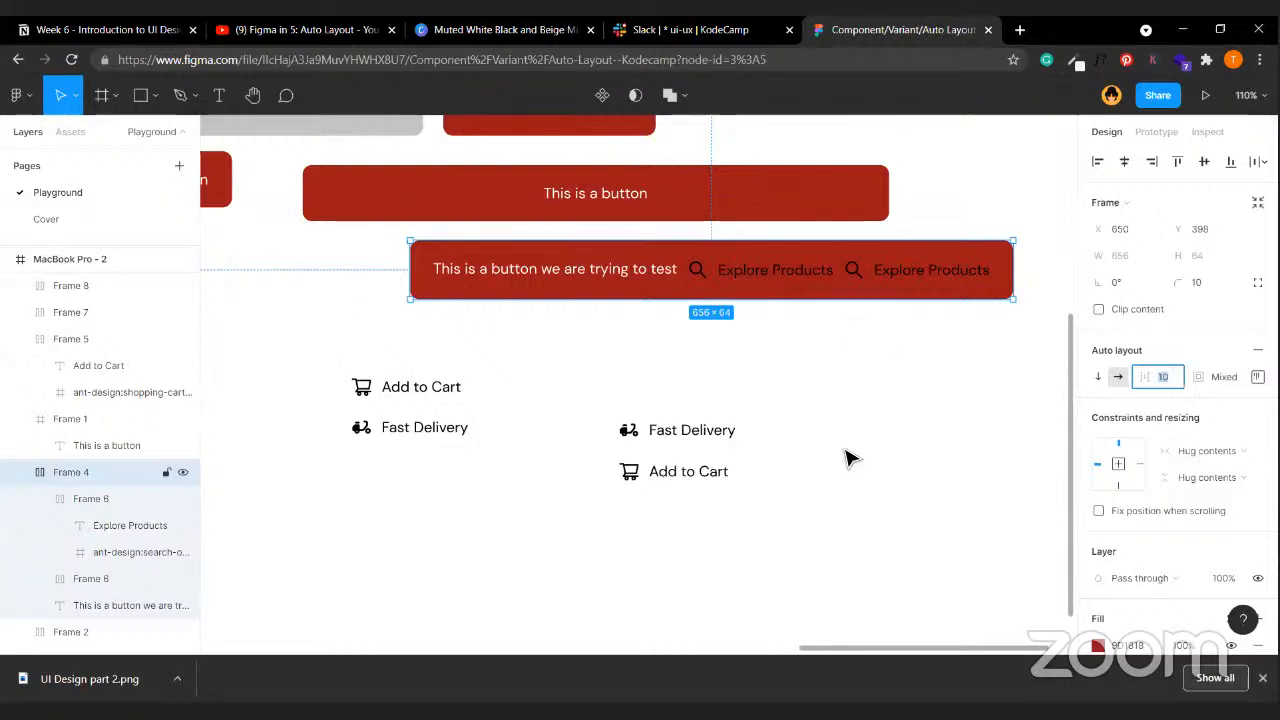
{"action": "left_click", "coordinate": [660, 288]}
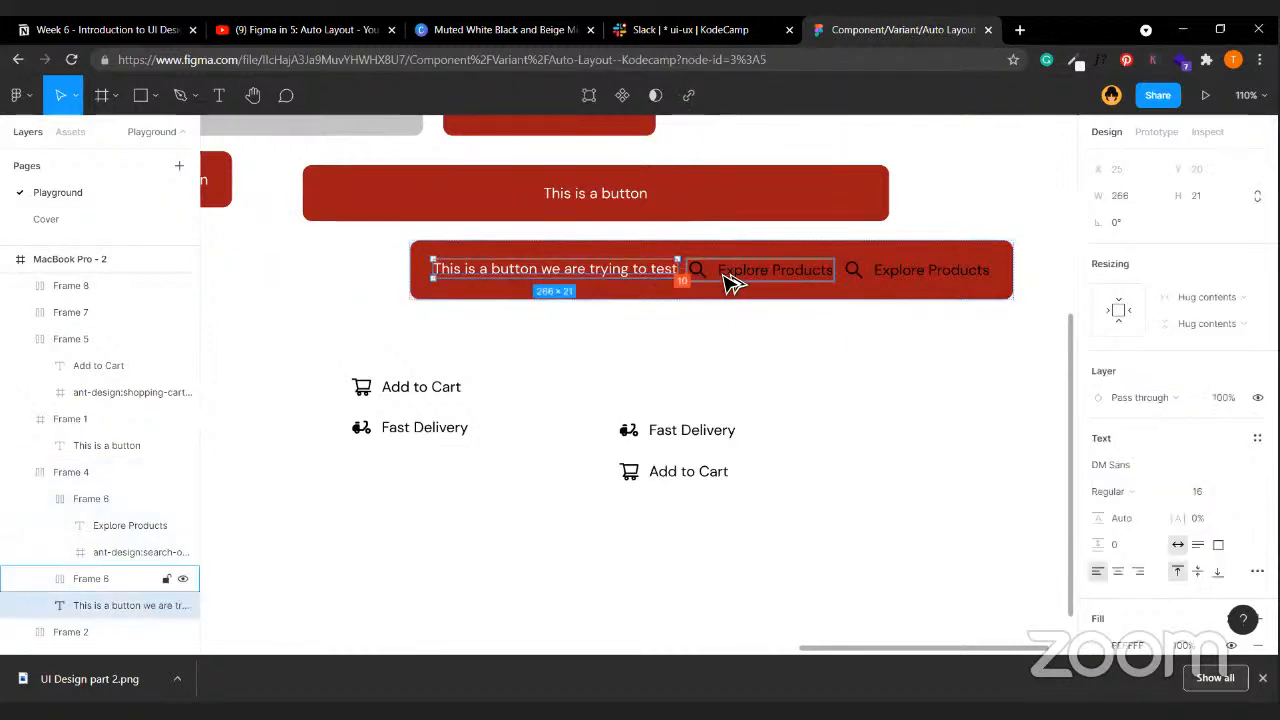
{"action": "left_click", "coordinate": [752, 322]}
{"action": "left_click", "coordinate": [848, 280]}
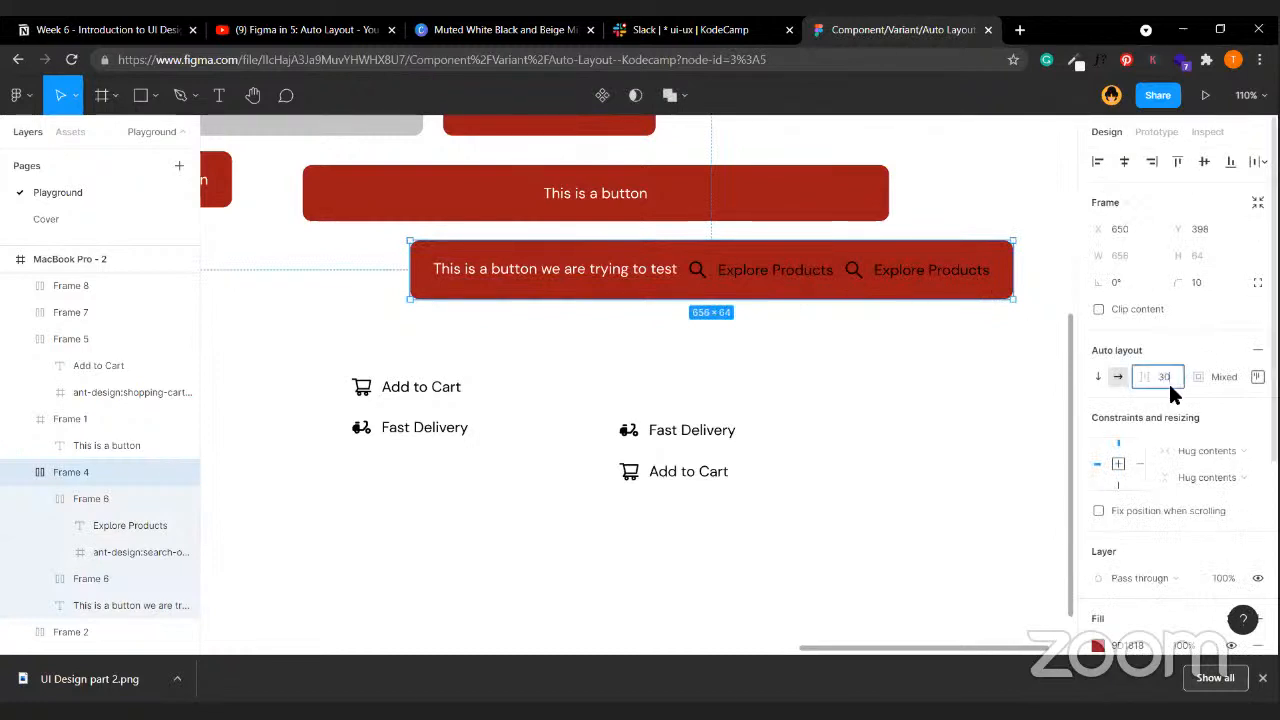
{"action": "key", "text": "Return"}
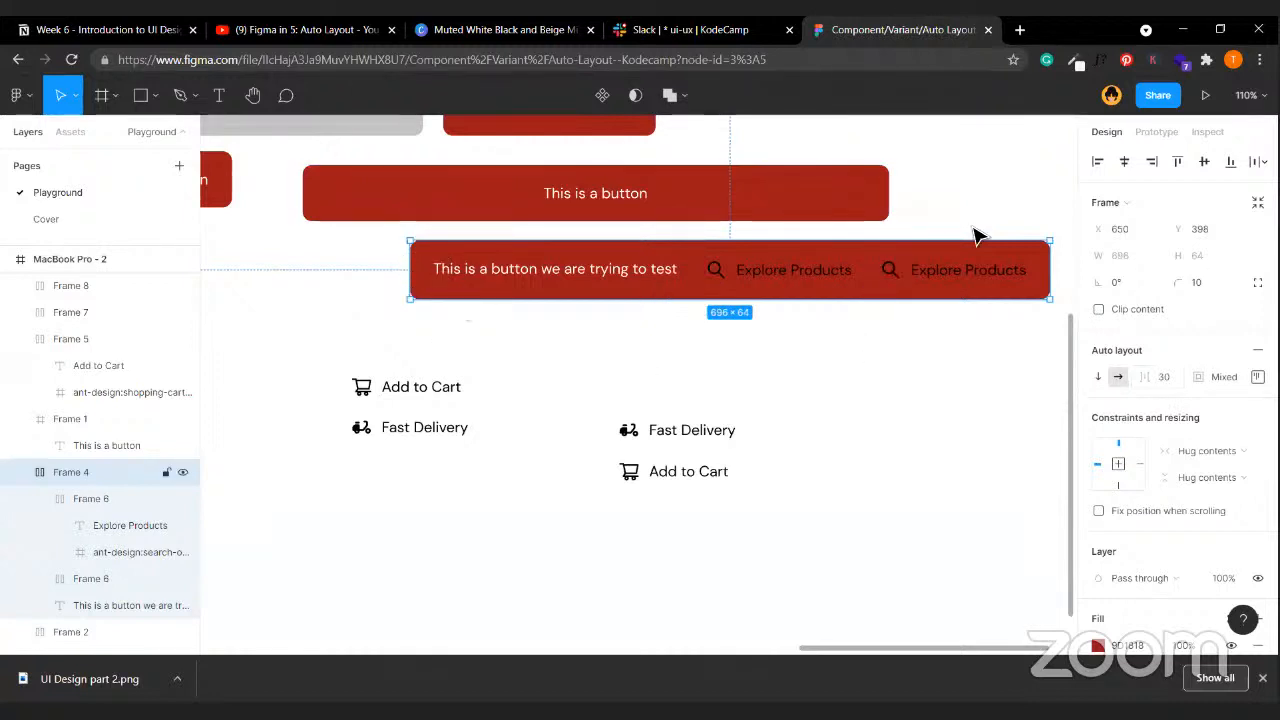
{"action": "left_click", "coordinate": [793, 464]}
- Place three loose copies of the grey button's "This is a button" text in a row above the buttons
{"action": "scroll", "coordinate": [793, 464], "scroll_direction": "left", "scroll_amount": 3}
{"action": "scroll", "coordinate": [793, 464], "scroll_direction": "up", "scroll_amount": 2}
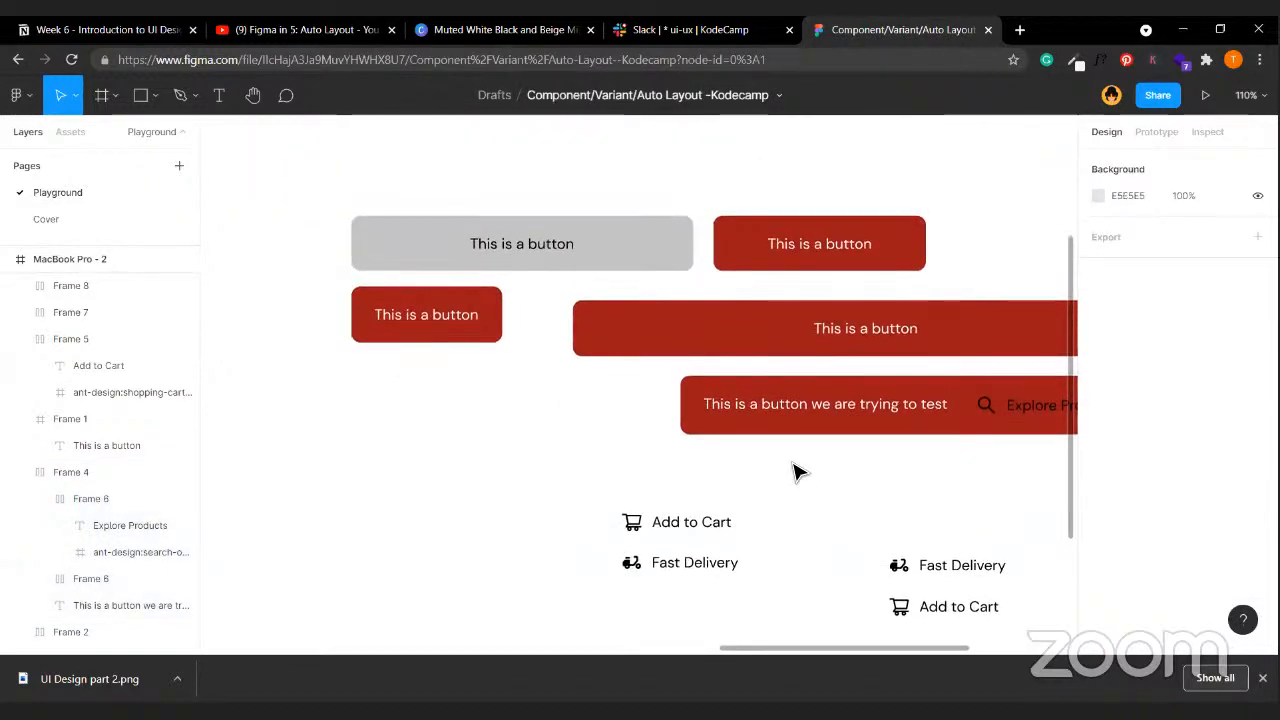
{"action": "scroll", "coordinate": [793, 470], "scroll_direction": "up", "scroll_amount": 5}
{"action": "left_click", "coordinate": [520, 486]}
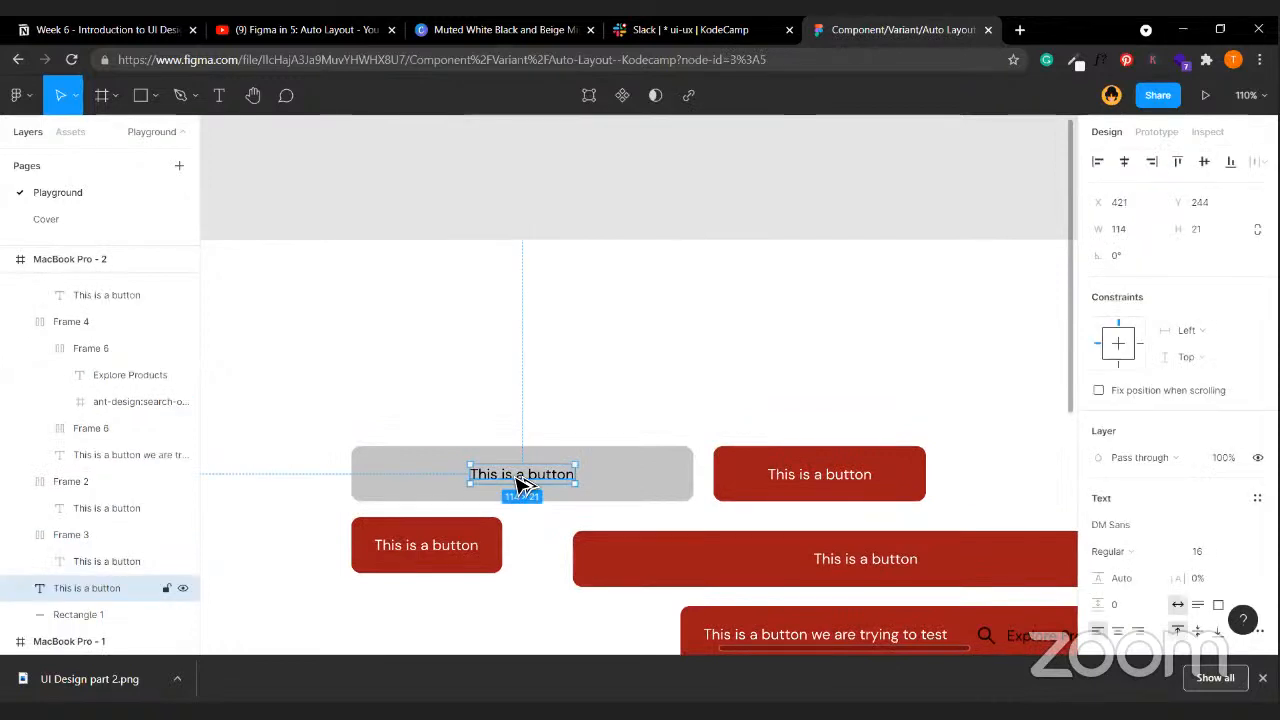
{"action": "left_click_drag", "start_coordinate": [520, 486], "coordinate": [786, 319]}
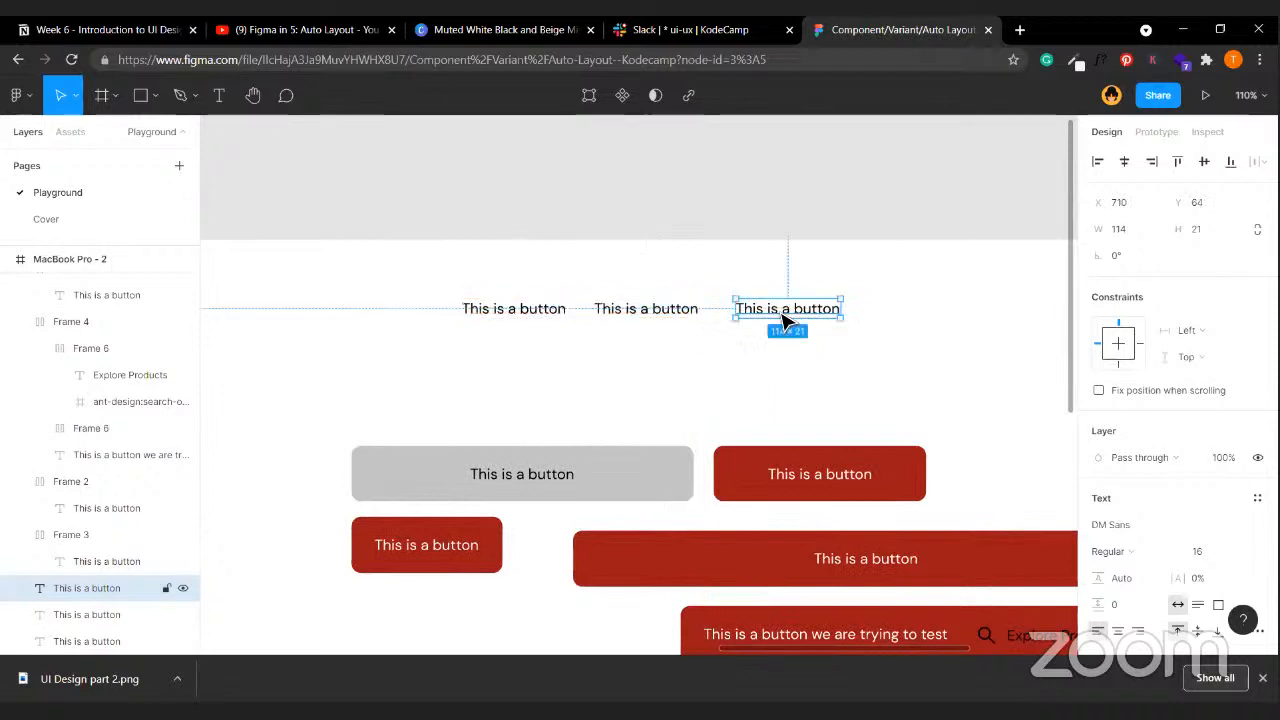
- Shift the second and third loose text copies 10 px to the right so all three are evenly spaced 40 apart
{"action": "left_click", "coordinate": [663, 313], "text": "shift"}
{"action": "left_click", "coordinate": [562, 313]}
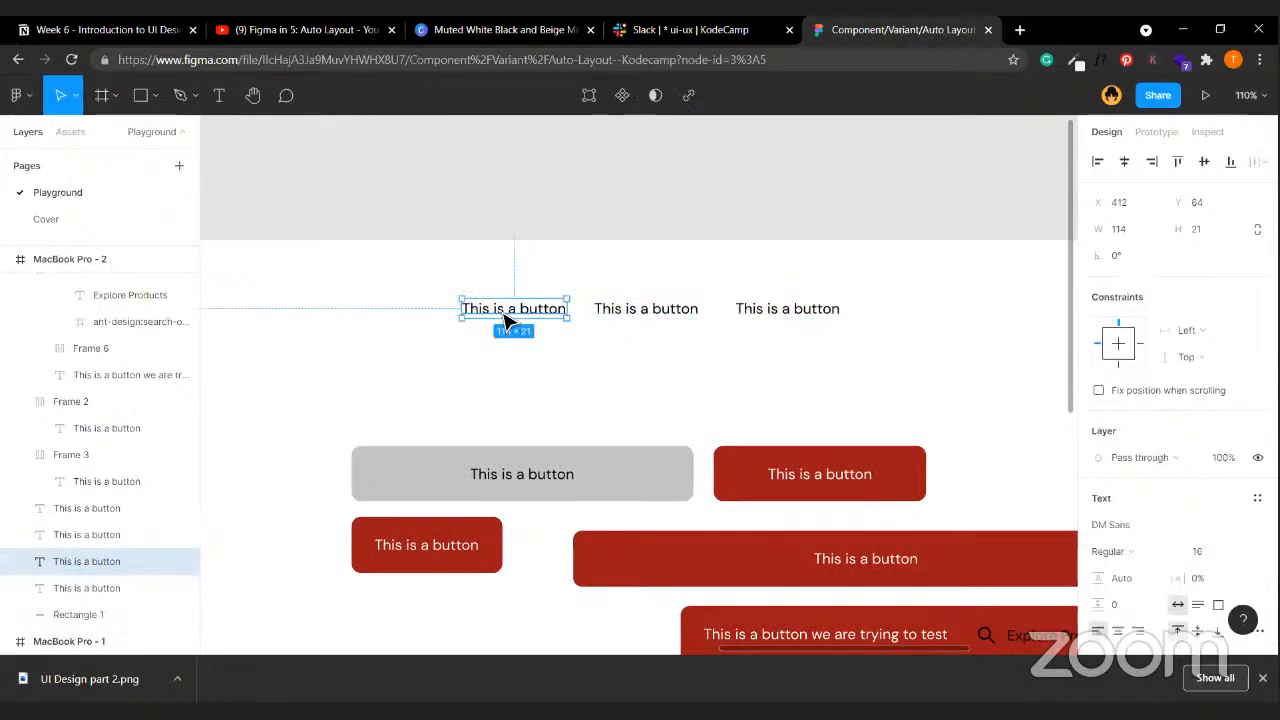
{"action": "left_click", "coordinate": [641, 316]}
{"action": "left_click", "coordinate": [788, 313], "text": "shift"}
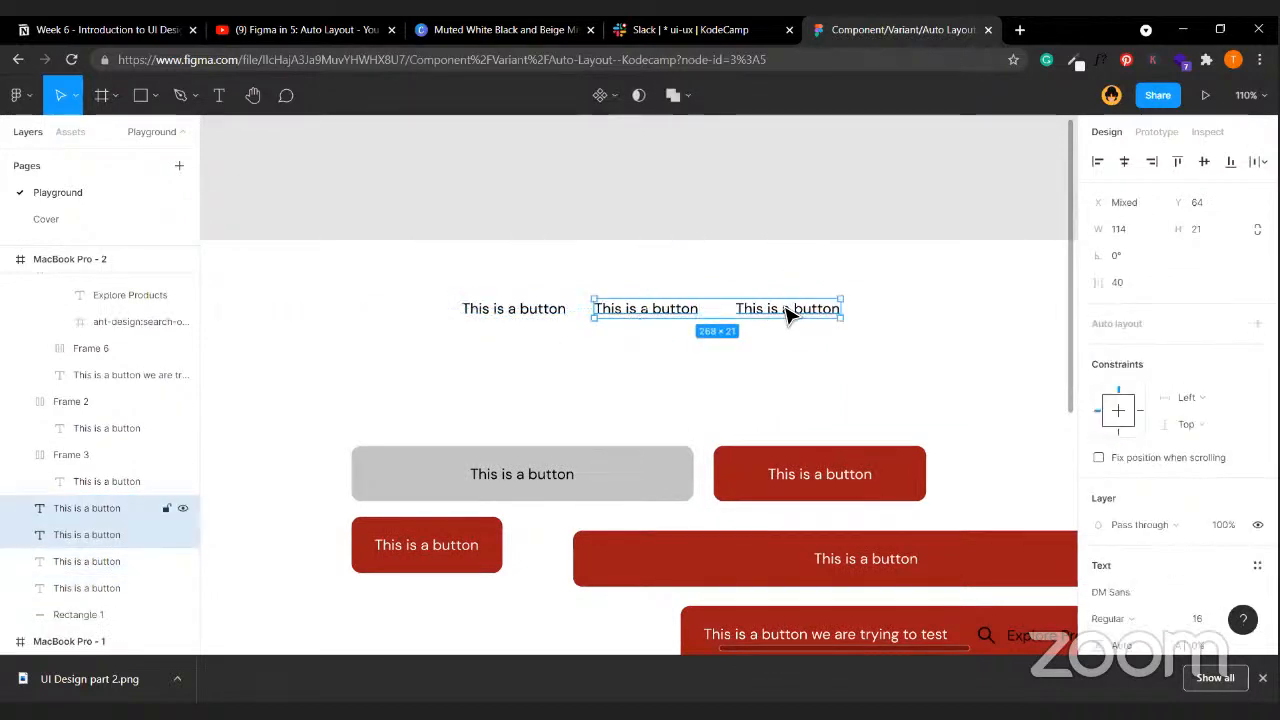
{"action": "key", "text": "shift+Right"}
{"action": "left_click", "coordinate": [466, 286]}
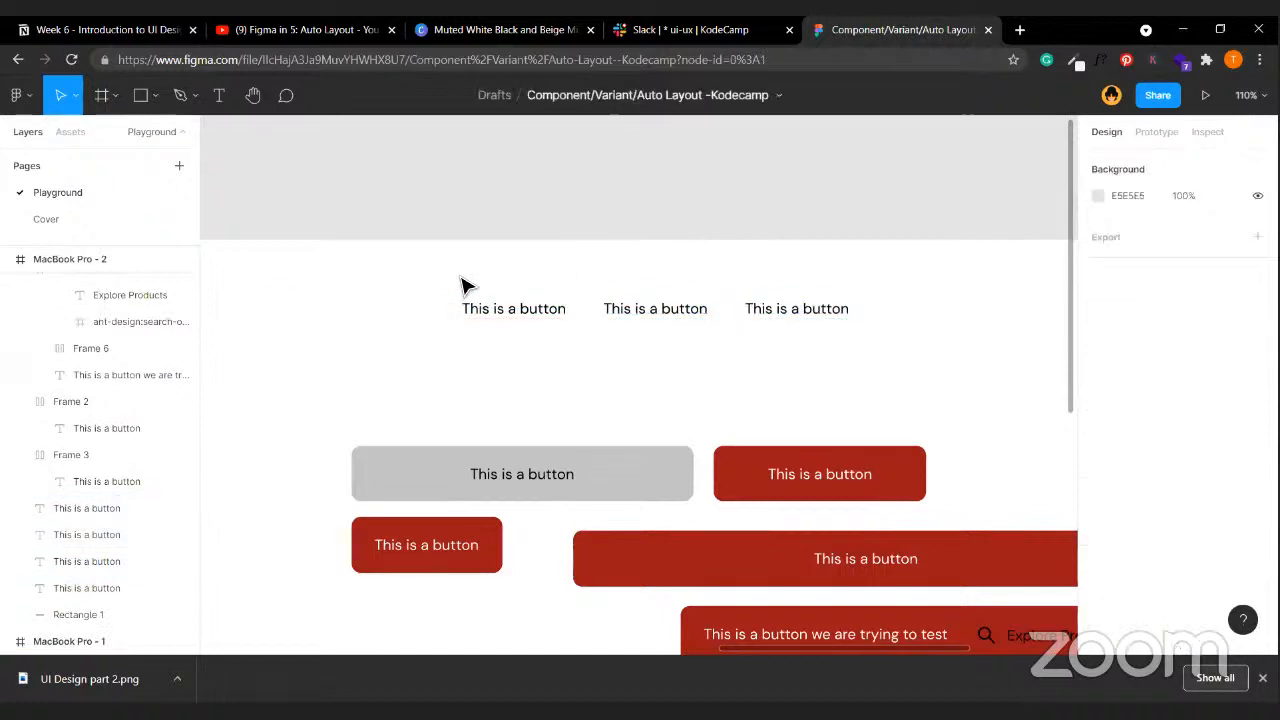
- Compare the spacing property of the three loose texts with the layout settings of the plain red button and the wide auto layout button
{"action": "left_click", "coordinate": [540, 316]}
{"action": "left_click_drag", "start_coordinate": [957, 353], "coordinate": [1012, 345]}
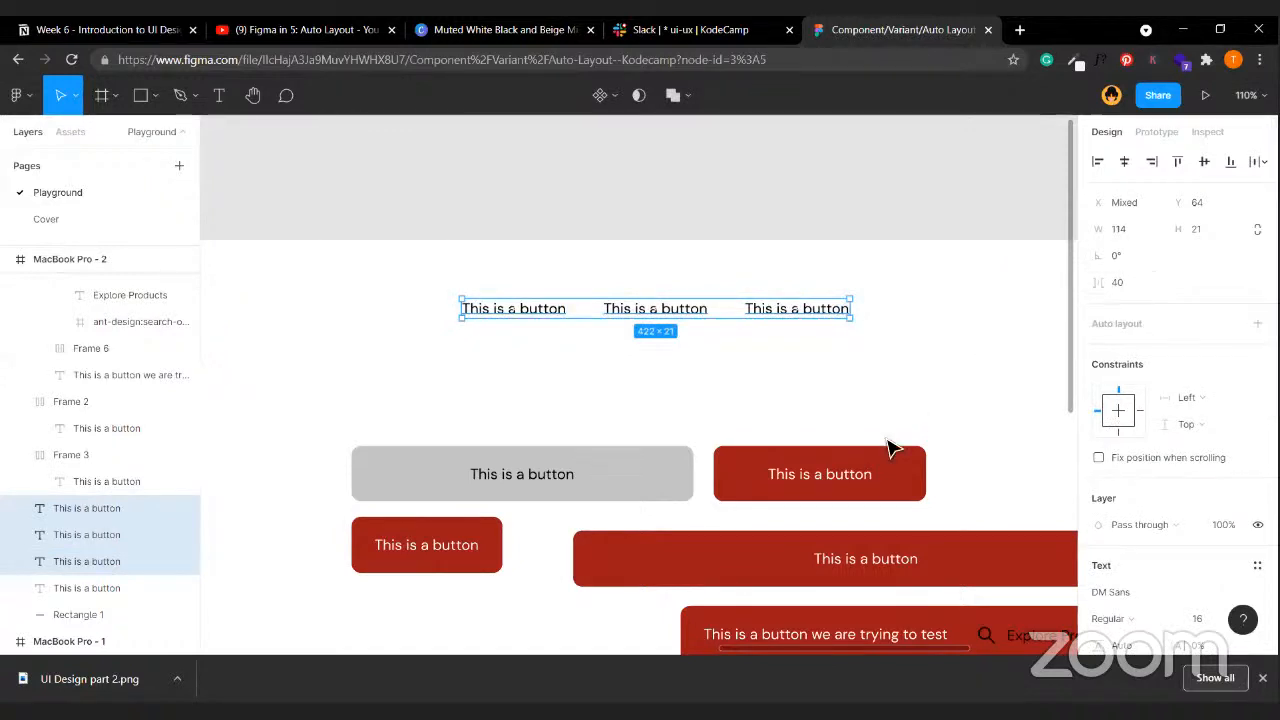
{"action": "left_click", "coordinate": [883, 398]}
{"action": "scroll", "coordinate": [870, 440], "scroll_direction": "down", "scroll_amount": 2}
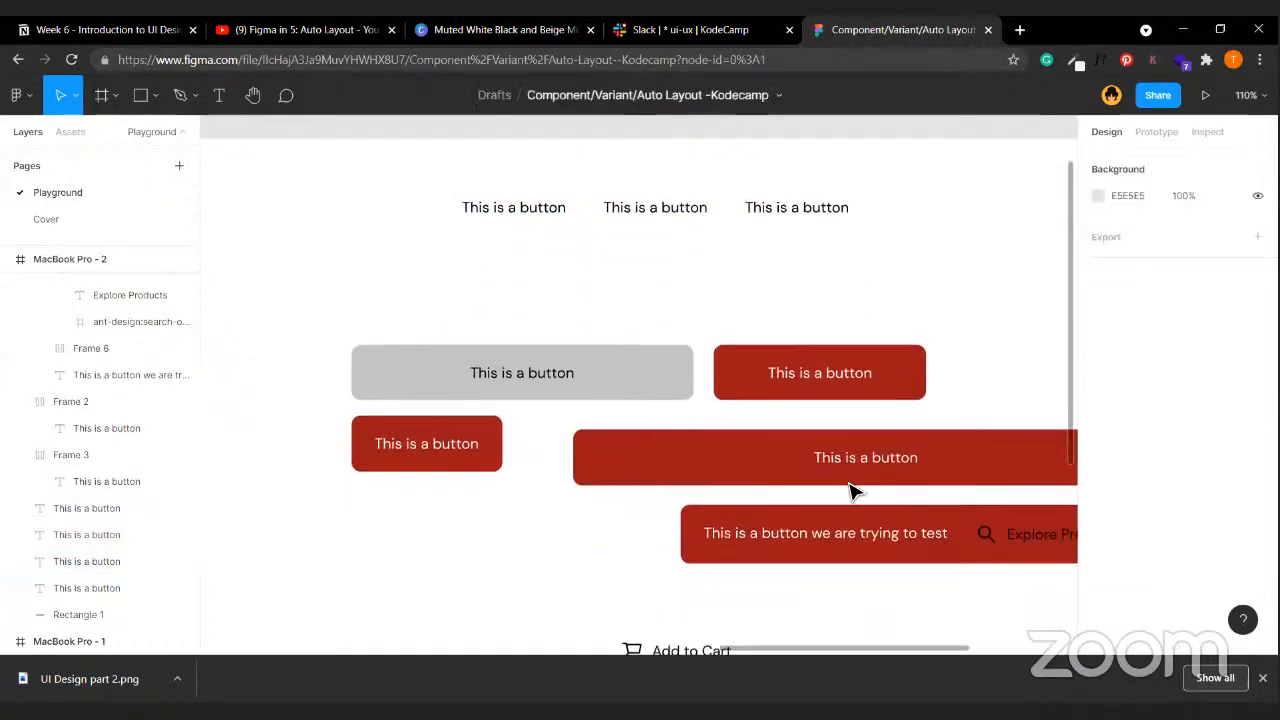
{"action": "left_click", "coordinate": [870, 480]}
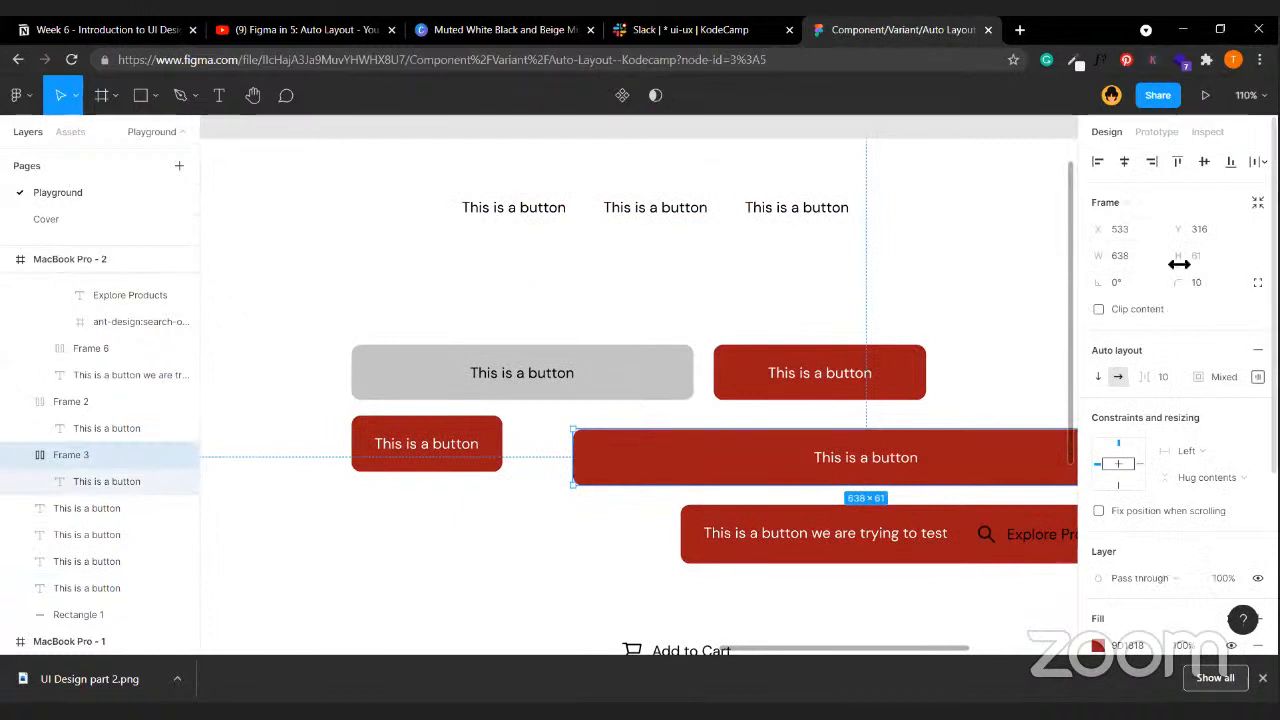
{"action": "scroll", "coordinate": [857, 394], "scroll_direction": "right", "scroll_amount": 3}
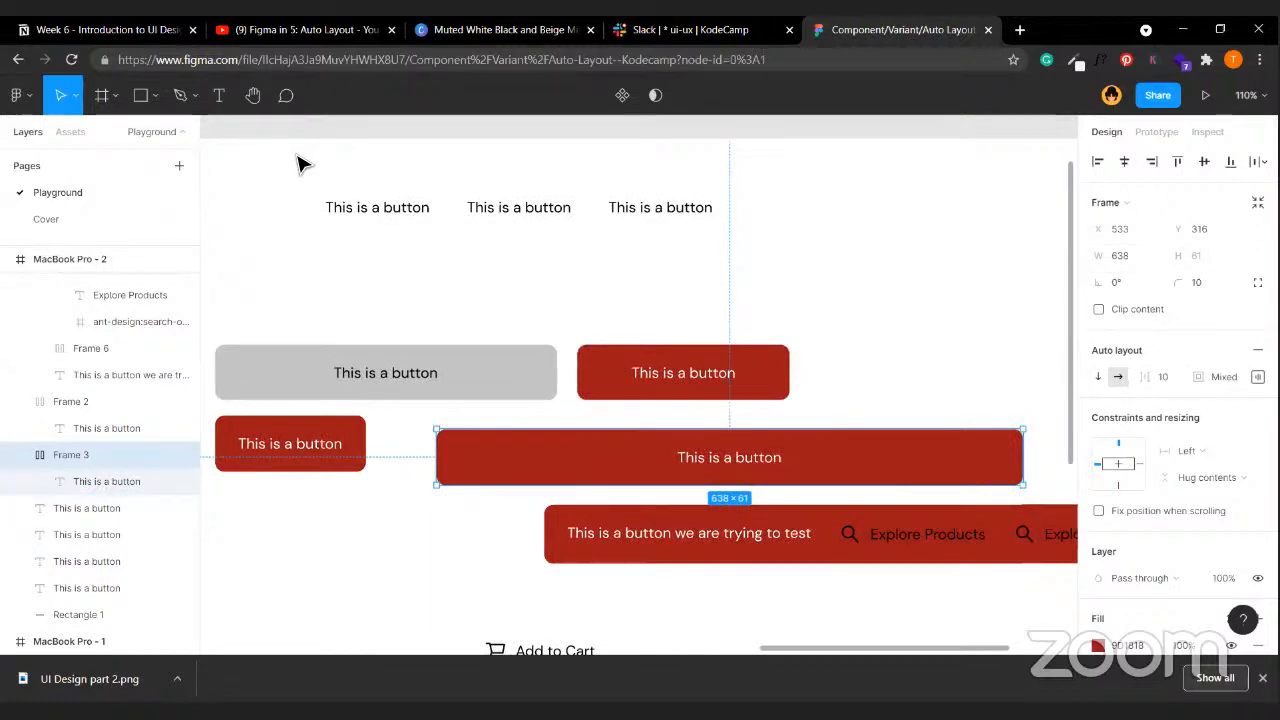
{"action": "left_click_drag", "start_coordinate": [296, 154], "coordinate": [802, 250]}
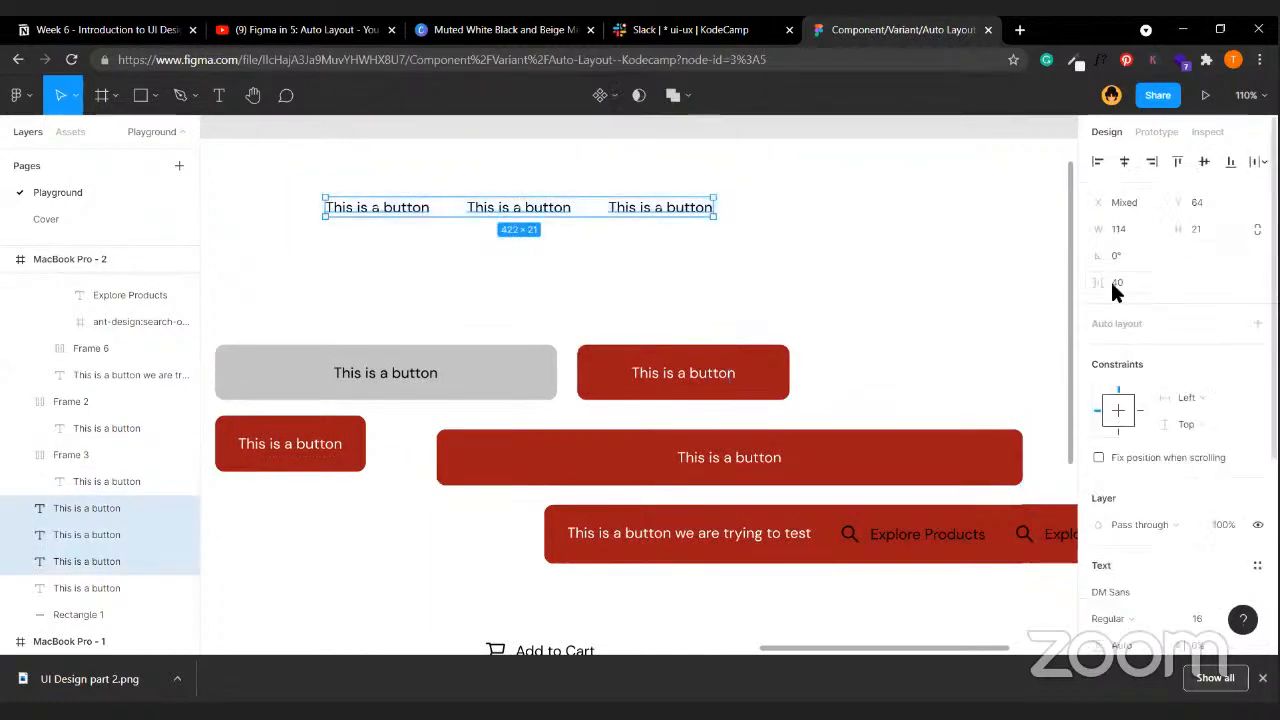
{"action": "left_click", "coordinate": [720, 394]}
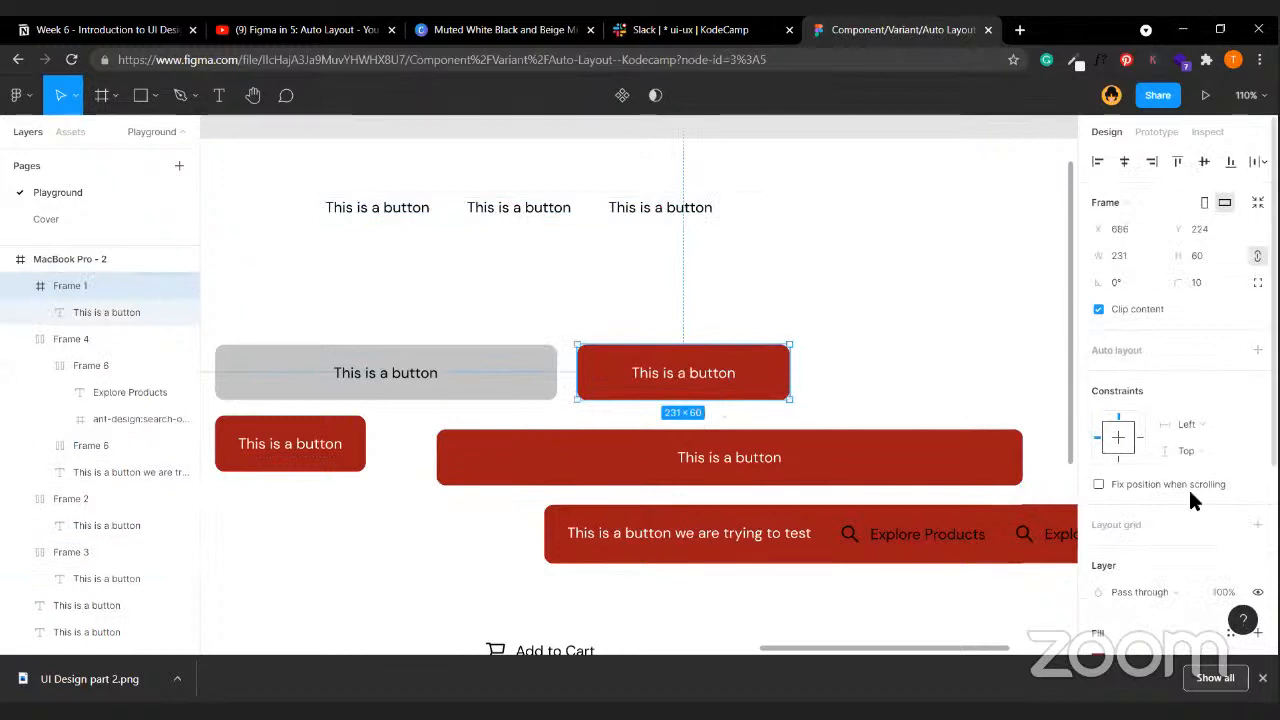
{"action": "scroll", "coordinate": [1190, 500], "scroll_direction": "down", "scroll_amount": 3}
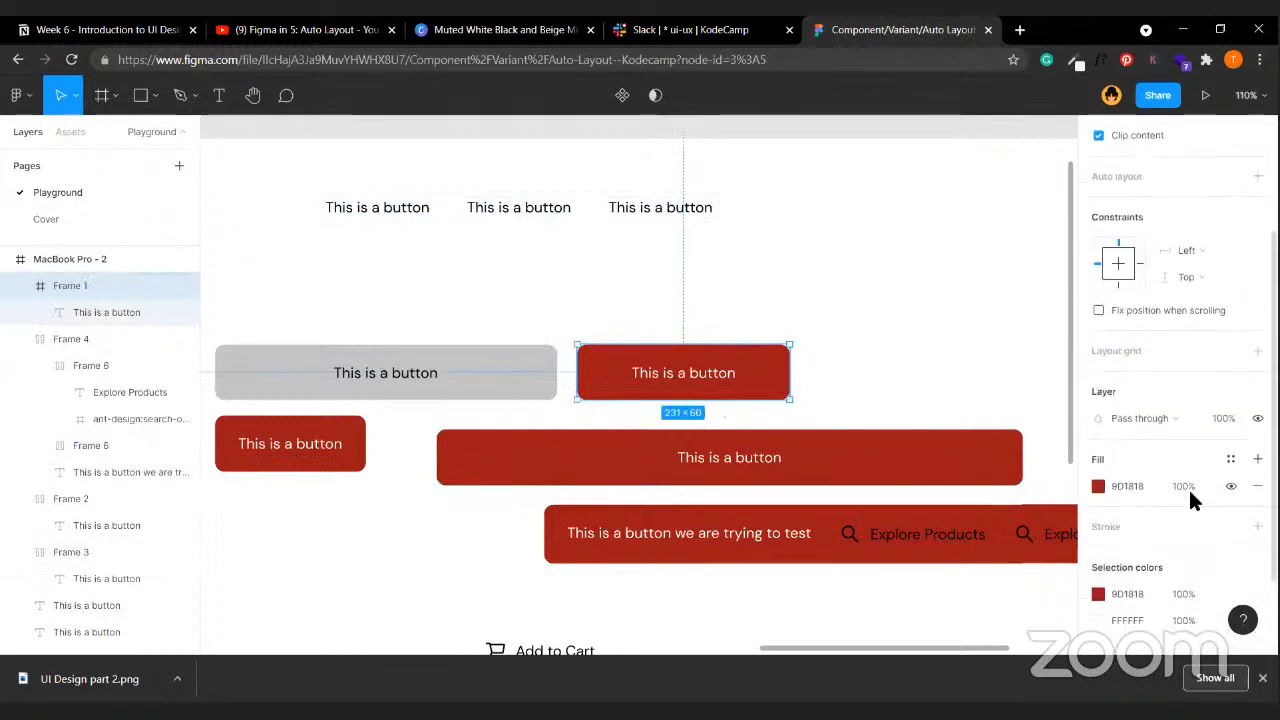
{"action": "left_click", "coordinate": [770, 460]}
{"action": "scroll", "coordinate": [1152, 299], "scroll_direction": "up", "scroll_amount": 1}
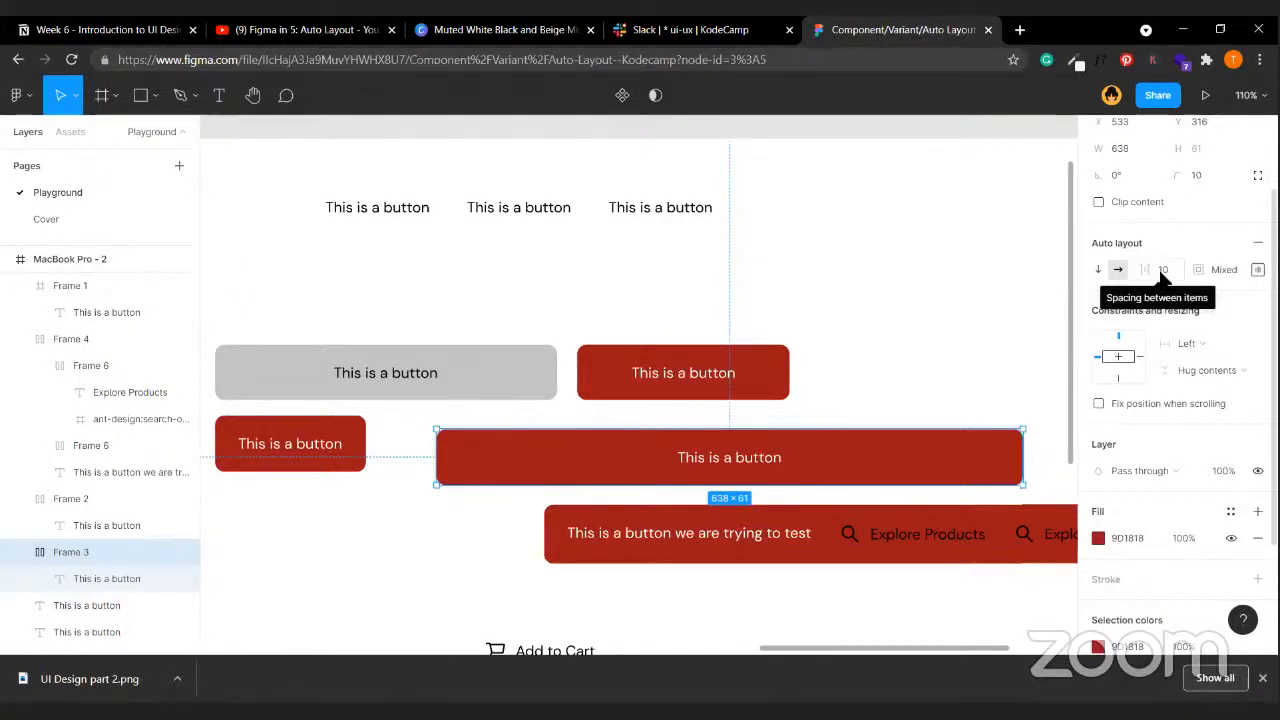
{"action": "left_click", "coordinate": [702, 210]}
{"action": "left_click", "coordinate": [488, 208], "text": "shift"}
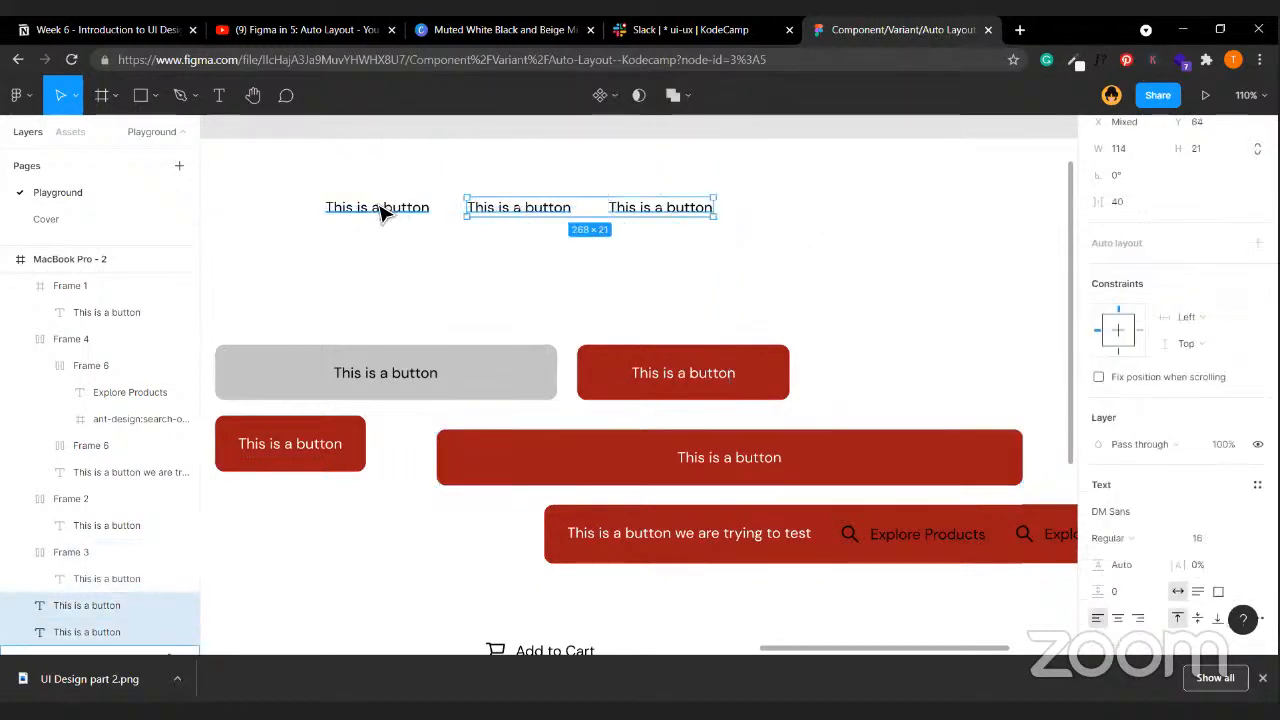
{"action": "left_click", "coordinate": [383, 211], "text": "shift"}
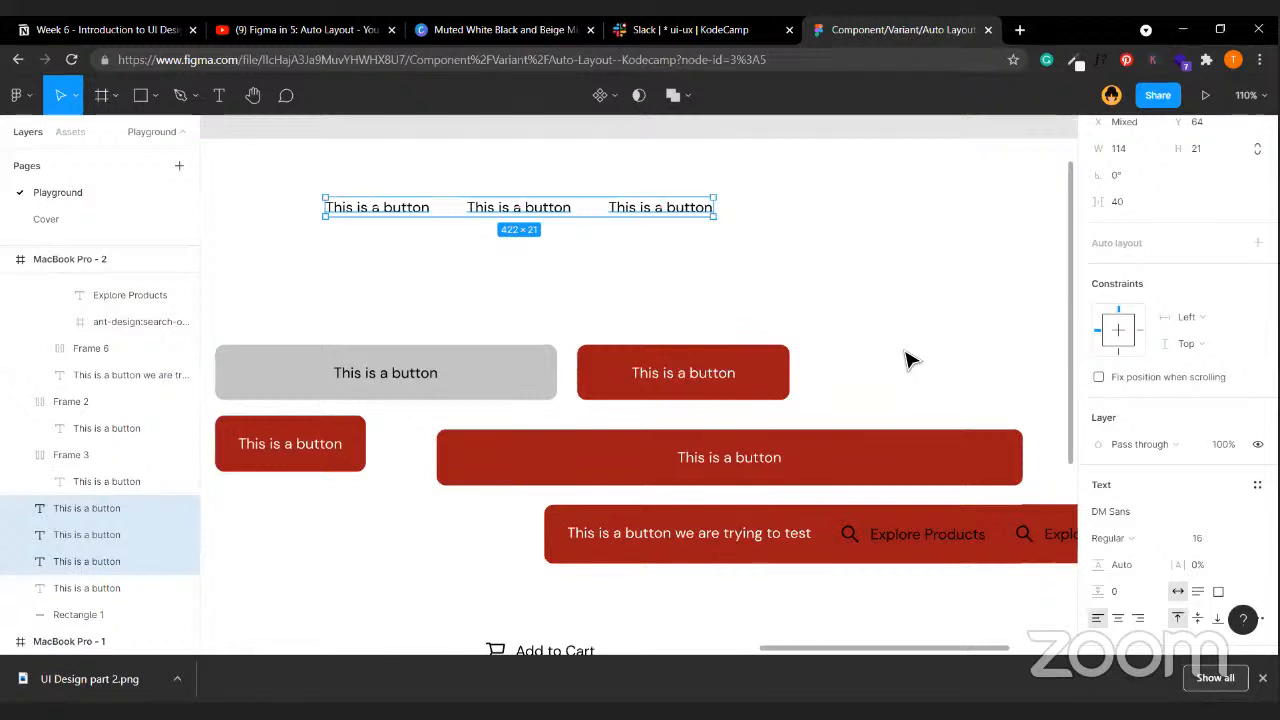
{"action": "scroll", "coordinate": [790, 390], "scroll_direction": "down", "scroll_amount": 3}
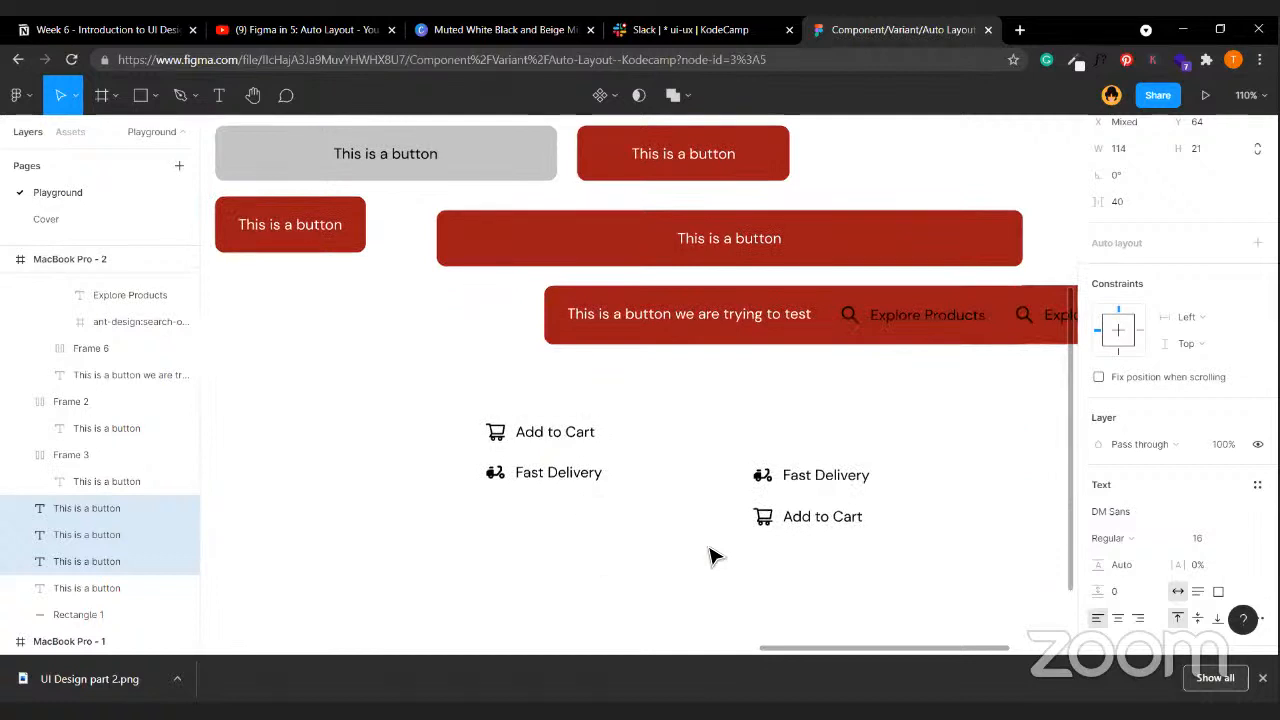
{"action": "scroll", "coordinate": [697, 443], "scroll_direction": "down", "scroll_amount": 3}
{"action": "scroll", "coordinate": [710, 420], "scroll_direction": "up", "scroll_amount": 1}
{"action": "scroll", "coordinate": [710, 420], "scroll_direction": "left", "scroll_amount": 1}
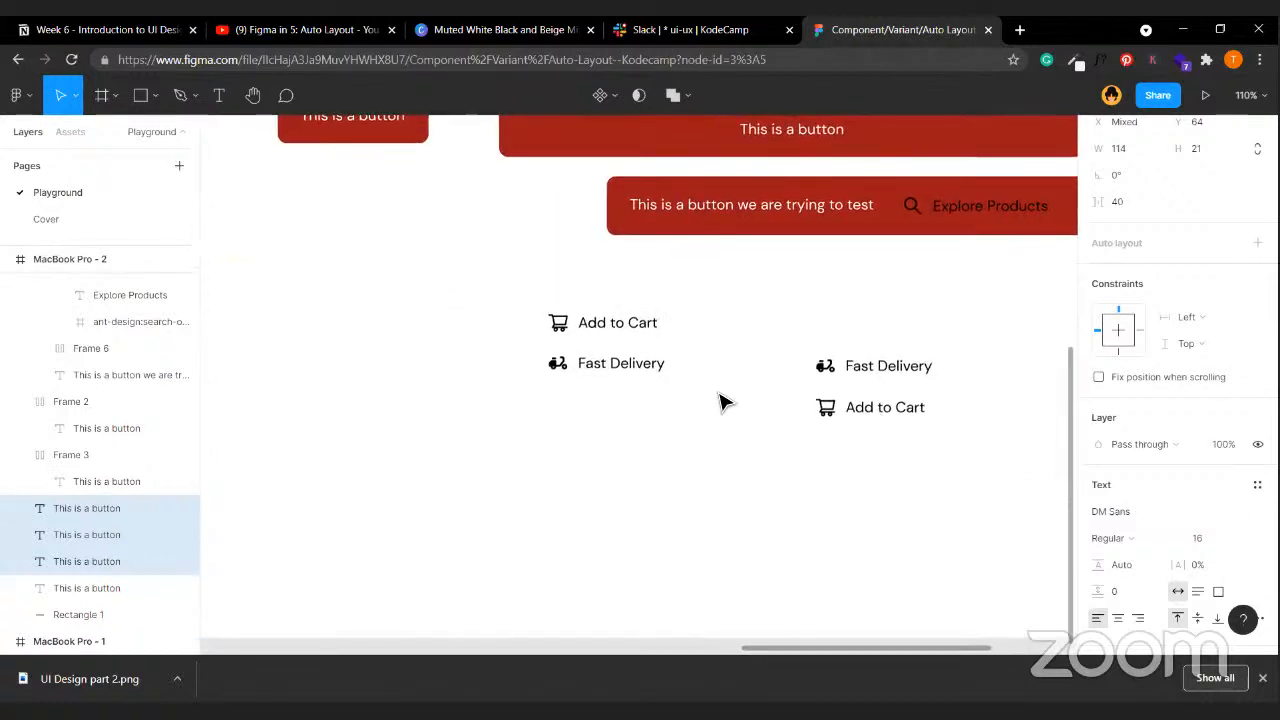
- Duplicate the Add to Cart item beneath the left-hand Fast Delivery item, and delete the separate pair of items to the right
{"action": "left_click", "coordinate": [870, 415]}
{"action": "left_click_drag", "start_coordinate": [885, 413], "coordinate": [620, 407]}
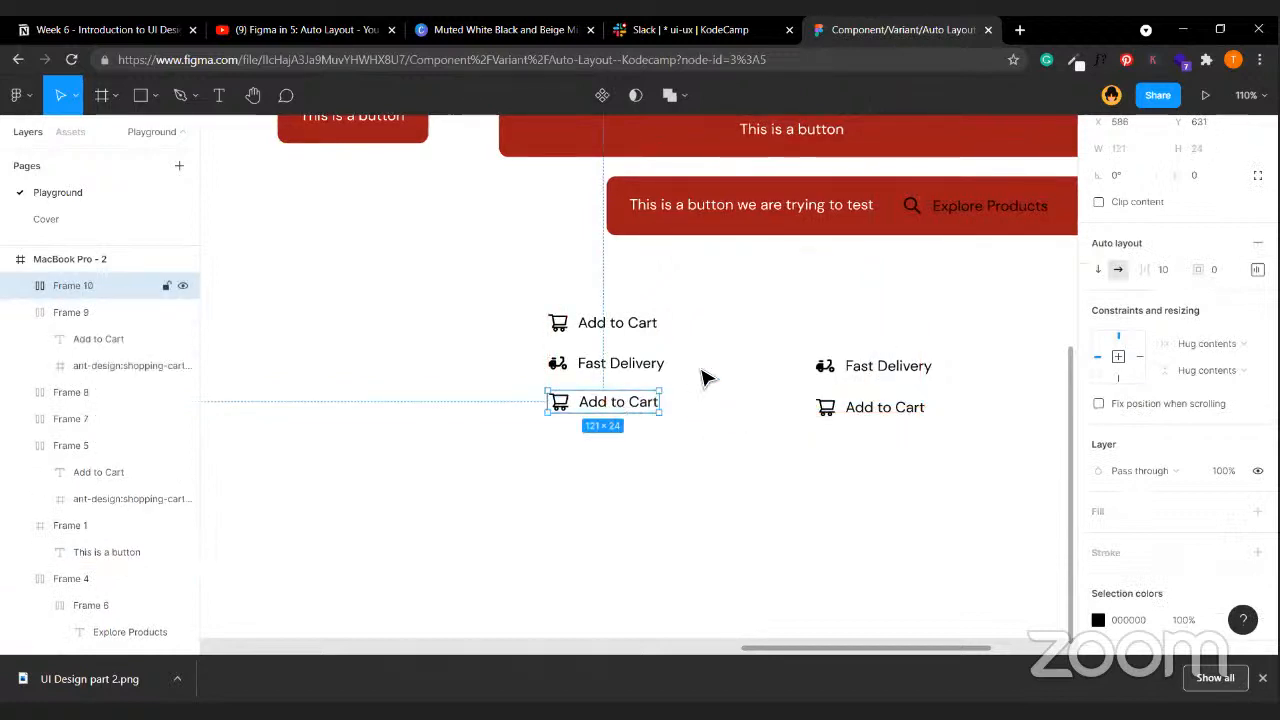
{"action": "left_click_drag", "start_coordinate": [764, 315], "coordinate": [961, 486]}
{"action": "key", "text": "Delete"}
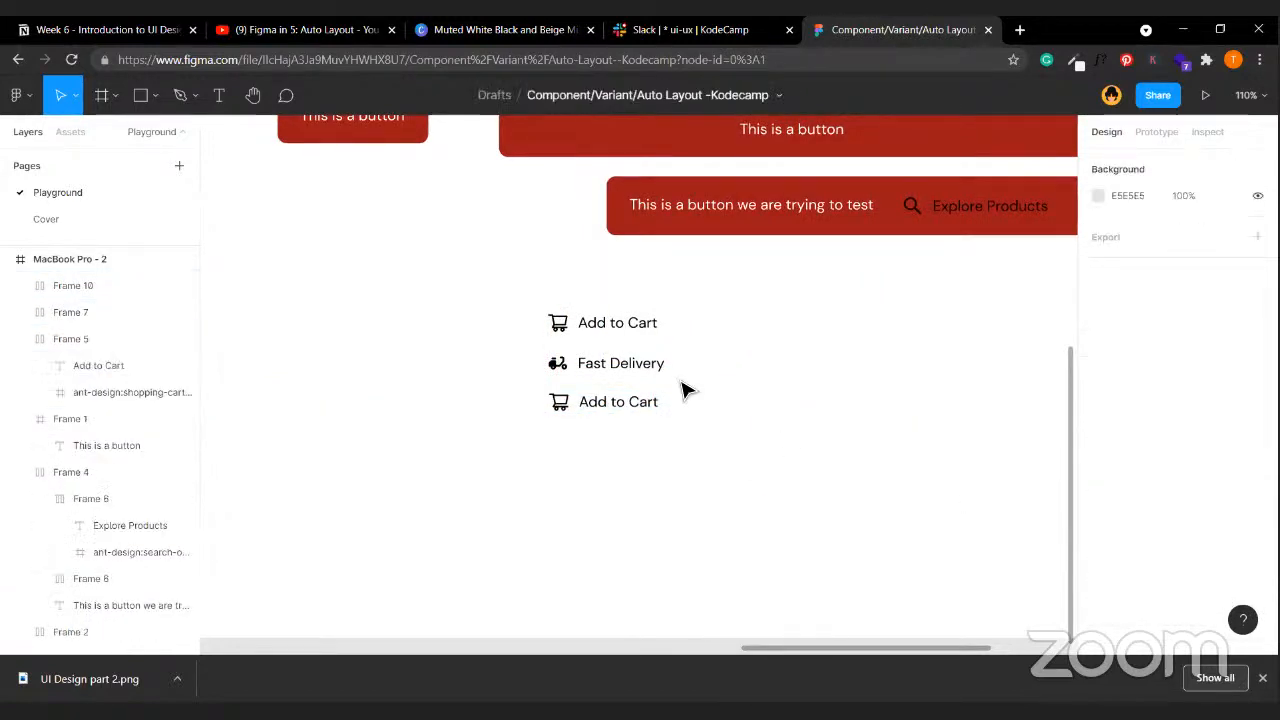
{"action": "left_click", "coordinate": [617, 328]}
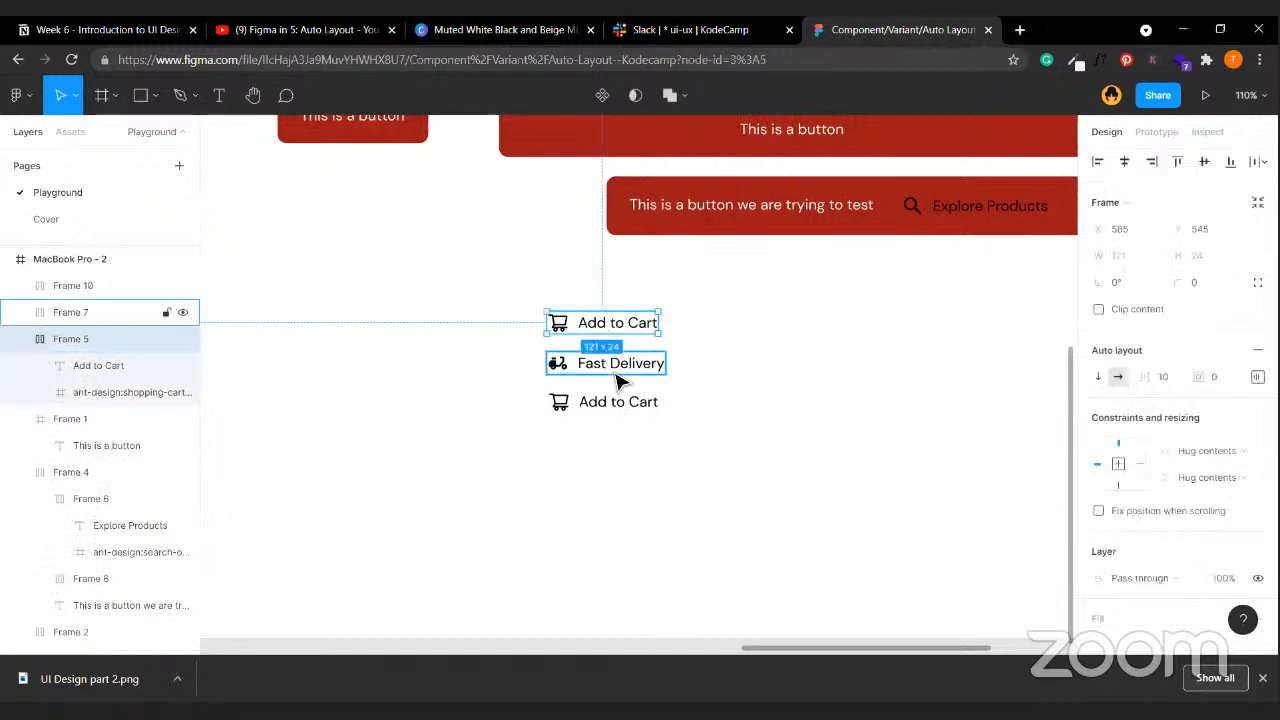
{"action": "left_click", "coordinate": [618, 372], "text": "shift"}
{"action": "left_click", "coordinate": [617, 401], "text": "shift"}
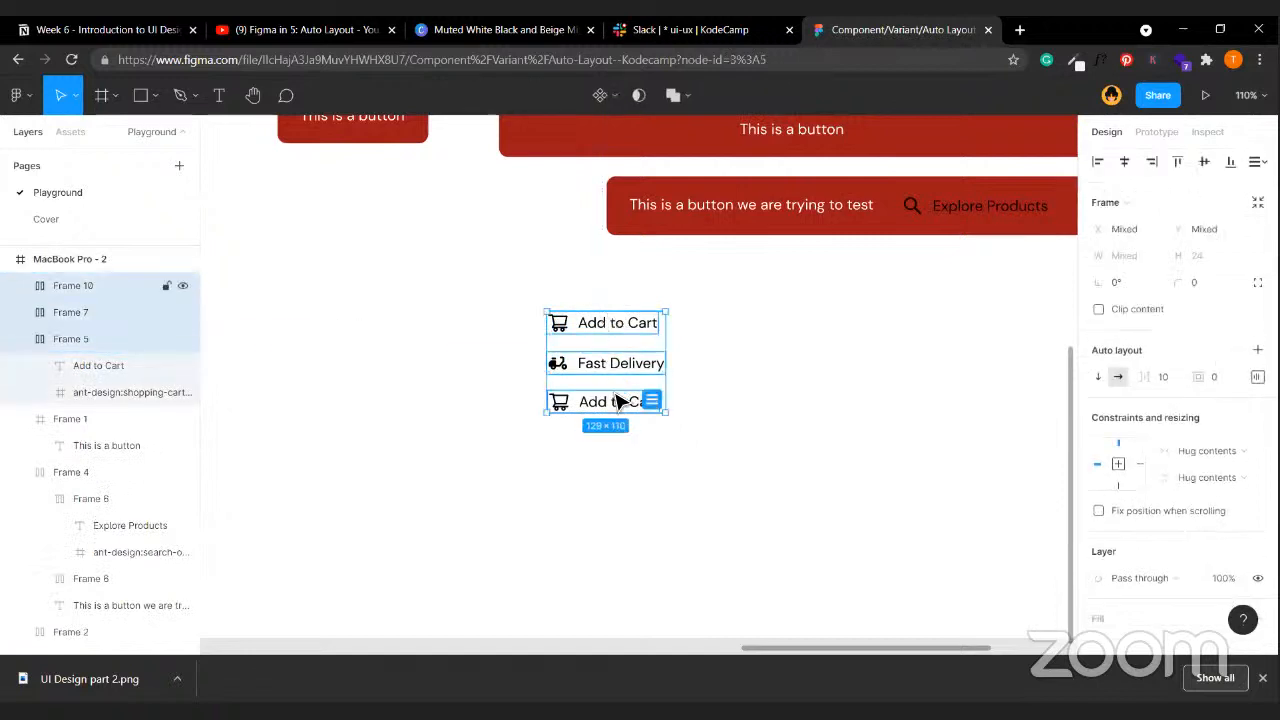
{"action": "left_click", "coordinate": [770, 413]}
{"action": "scroll", "coordinate": [643, 363], "scroll_direction": "up", "scroll_amount": 1}
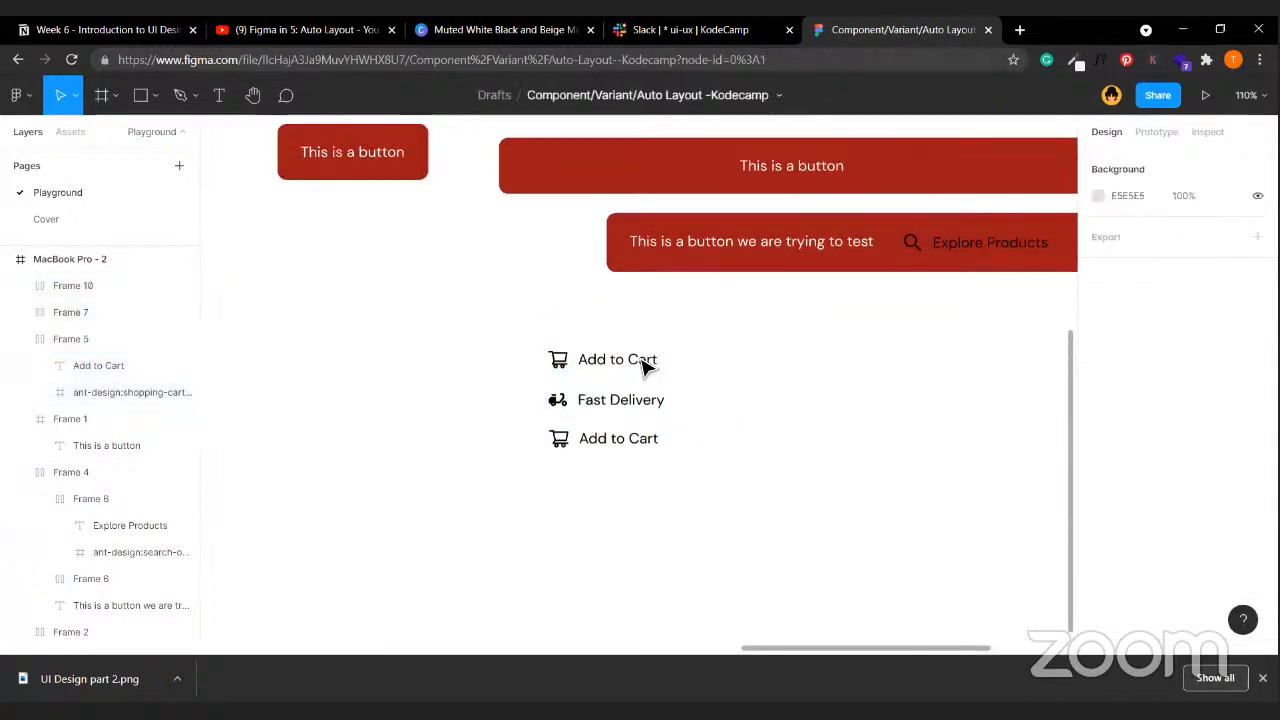
{"action": "left_click", "coordinate": [620, 366]}
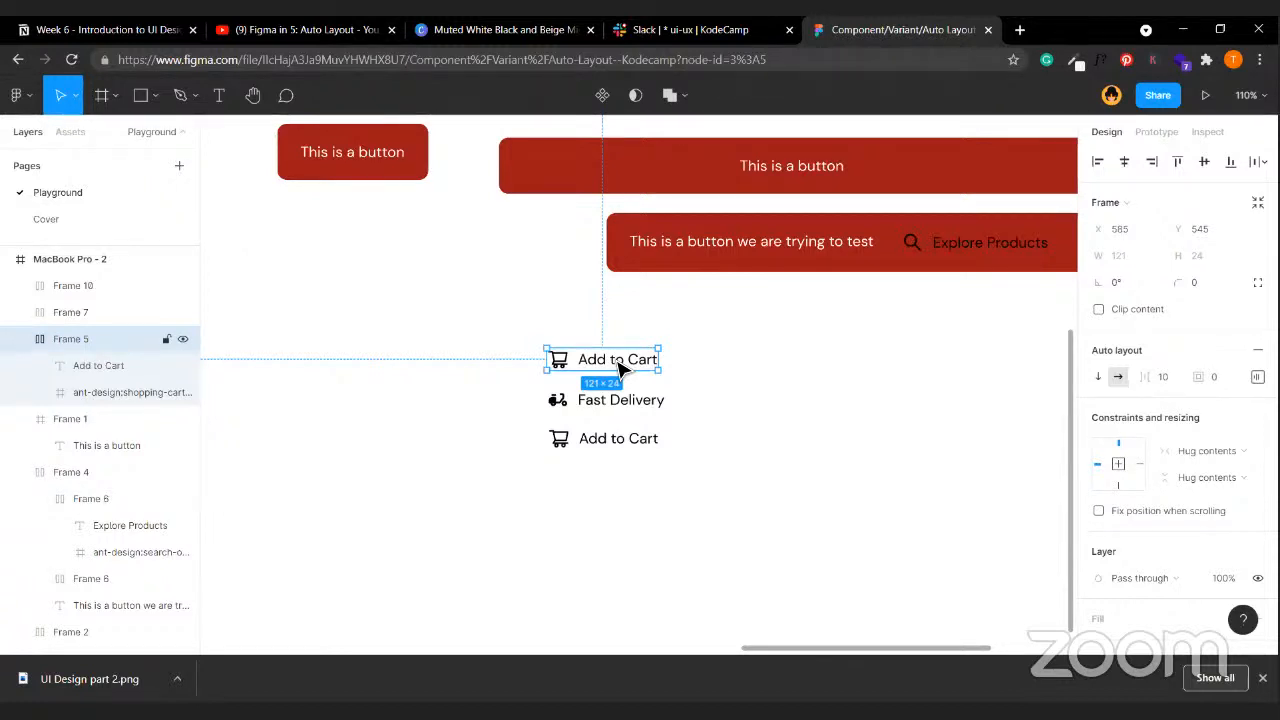
{"action": "left_click", "coordinate": [809, 471]}
{"action": "left_click", "coordinate": [640, 378]}
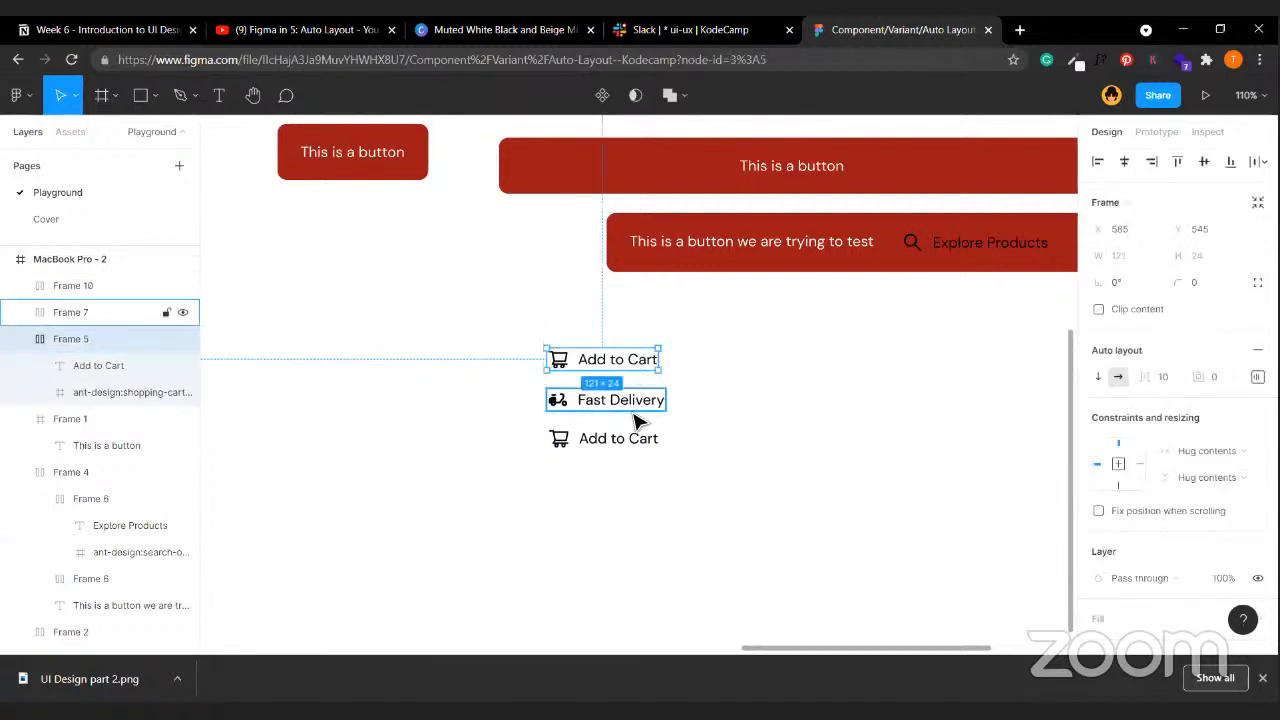
{"action": "left_click", "coordinate": [620, 401], "text": "shift"}
{"action": "left_click", "coordinate": [634, 438], "text": "shift"}
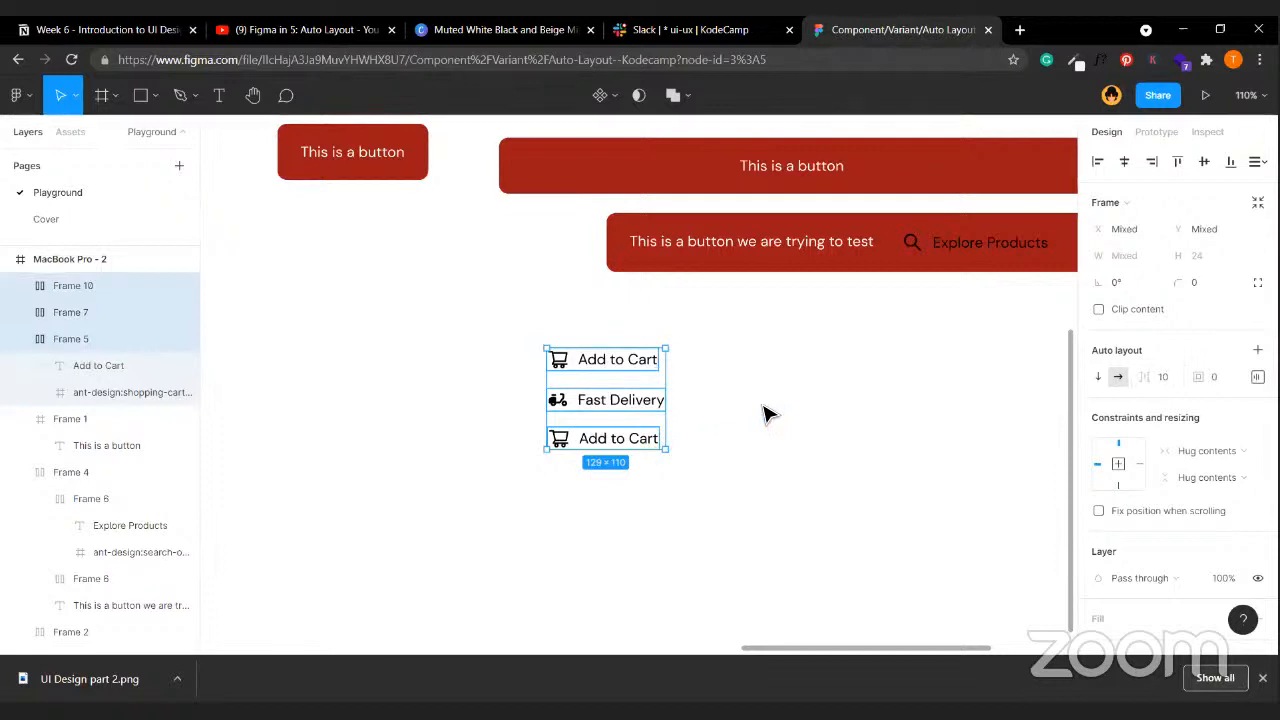
{"action": "key", "text": "ctrl+plus"}
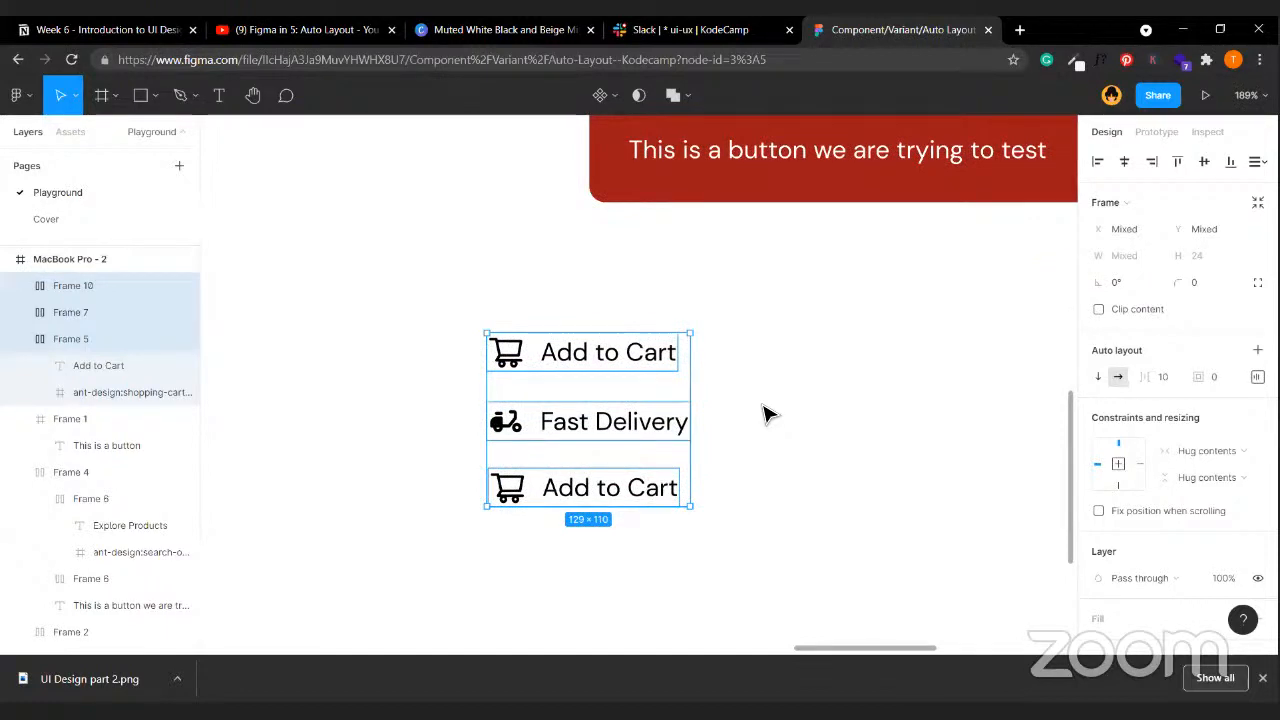
{"action": "left_click", "coordinate": [771, 349]}
- Wrap the three stacked icon-and-text items in a vertical auto layout with an item spacing of 30
{"action": "left_click_drag", "start_coordinate": [482, 300], "coordinate": [762, 572]}
{"action": "key", "text": "shift+a"}
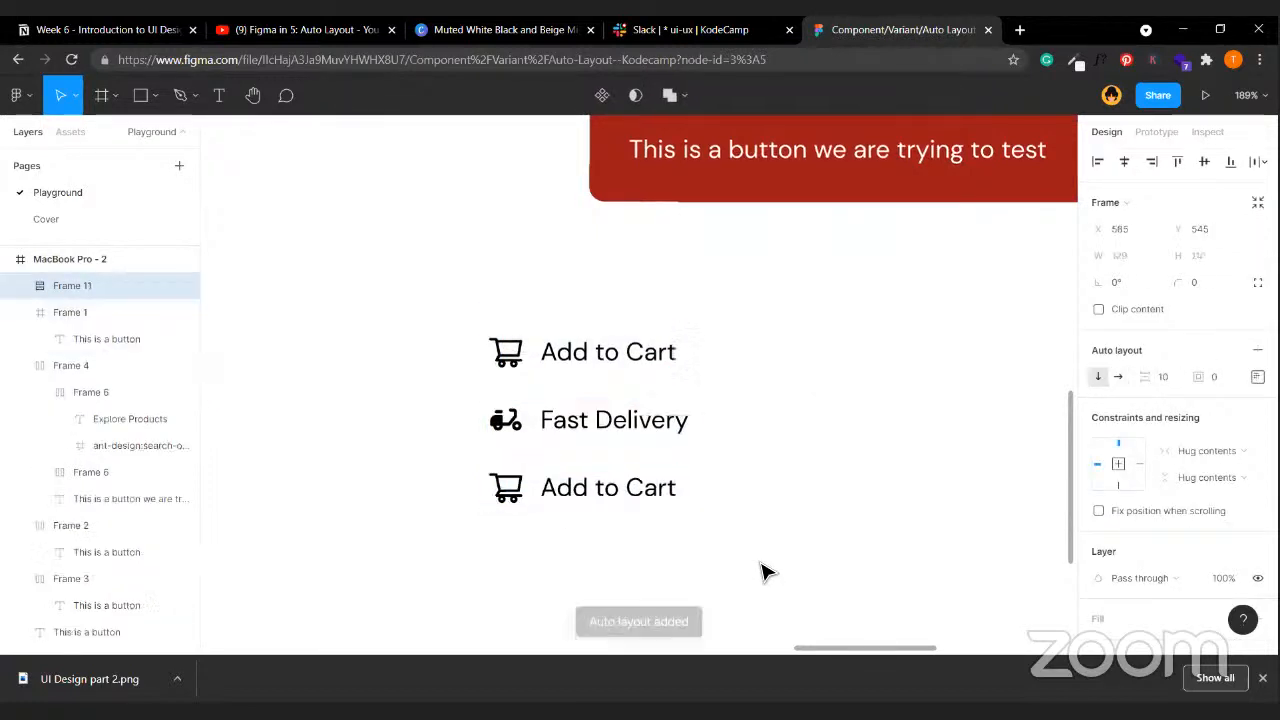
{"action": "left_click", "coordinate": [1168, 378]}
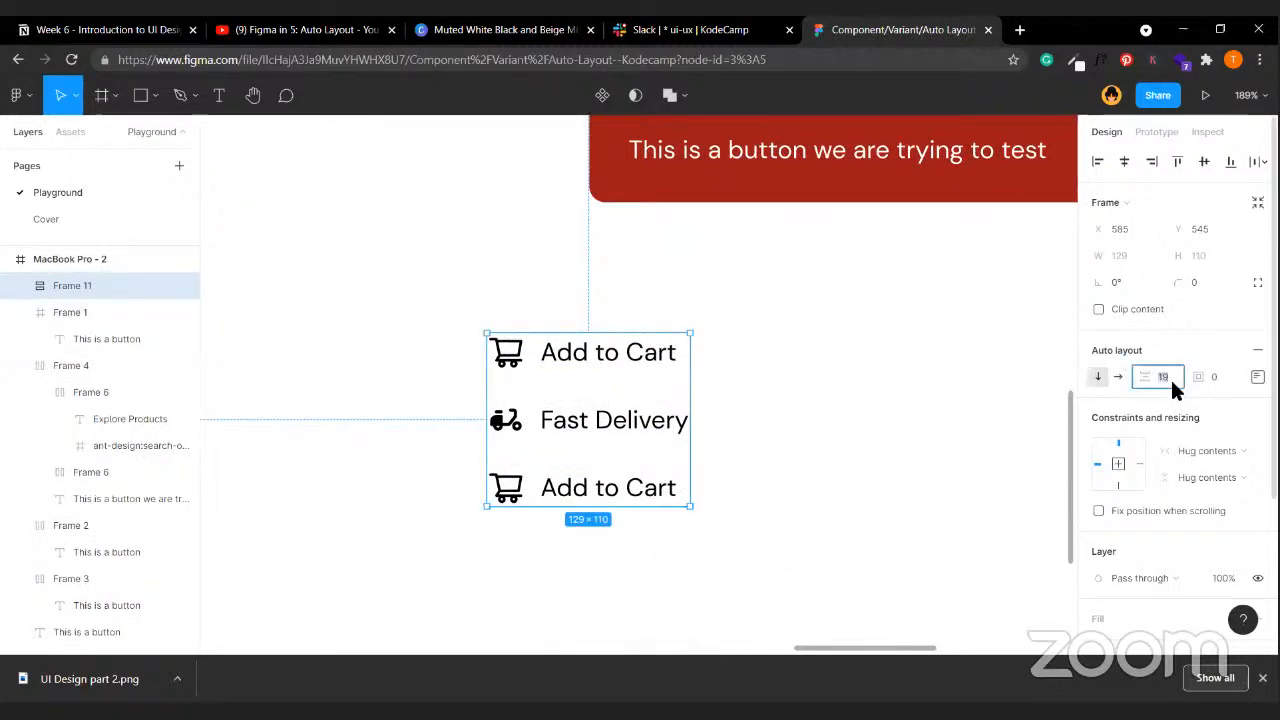
{"action": "key", "text": "Return"}
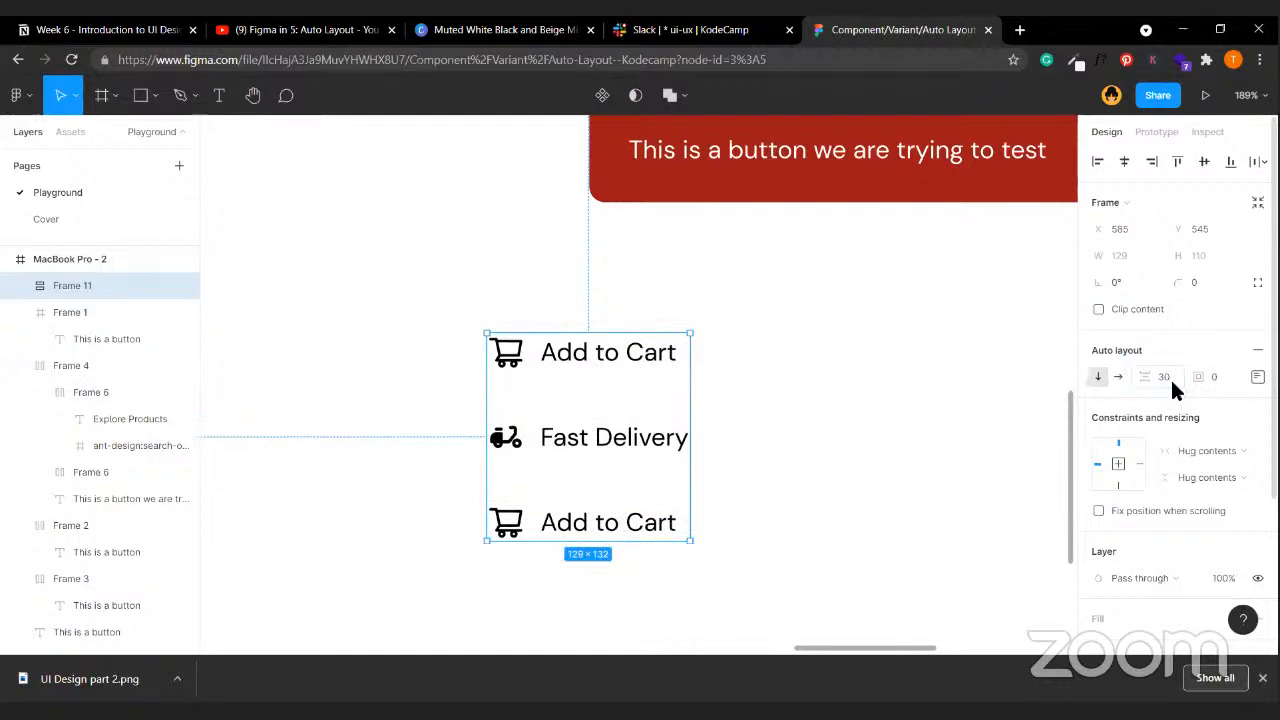
{"action": "left_click", "coordinate": [750, 428]}
- Paste four copies of the Fast Delivery row directly below the original within the auto layout list
{"action": "left_click", "coordinate": [572, 446]}
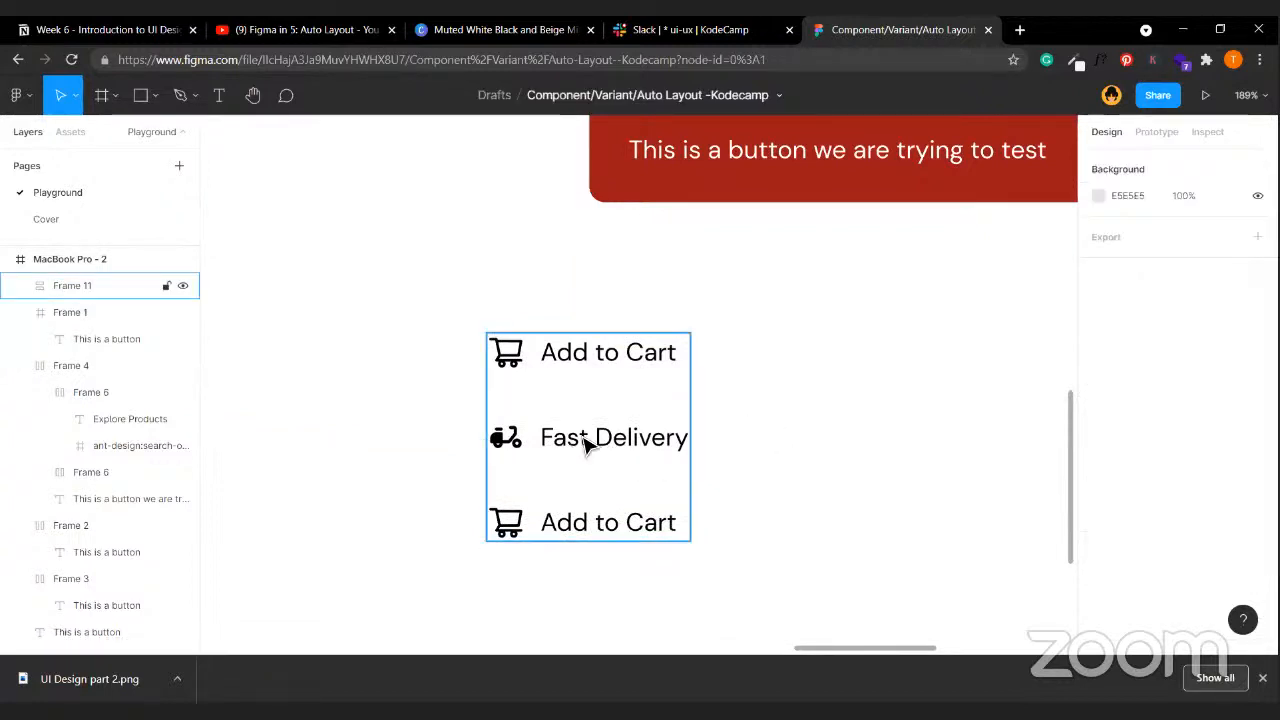
{"action": "double_click", "coordinate": [592, 446]}
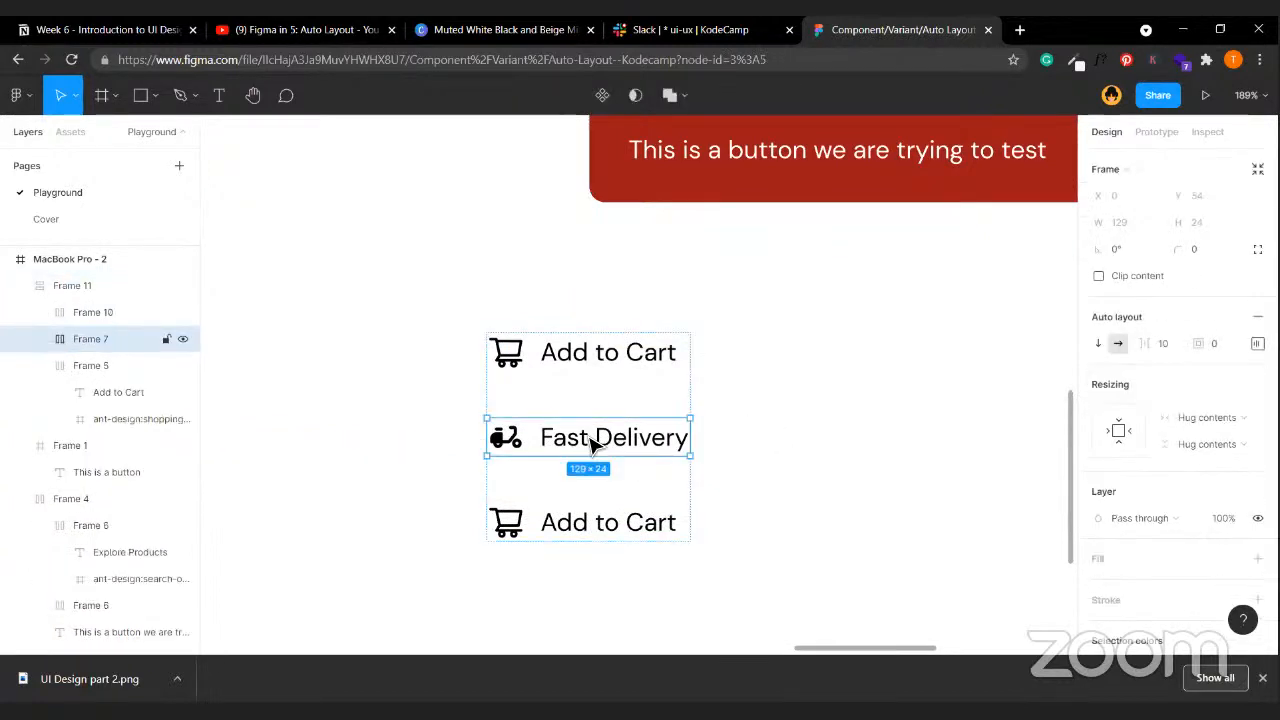
{"action": "key", "text": "ctrl+v"}
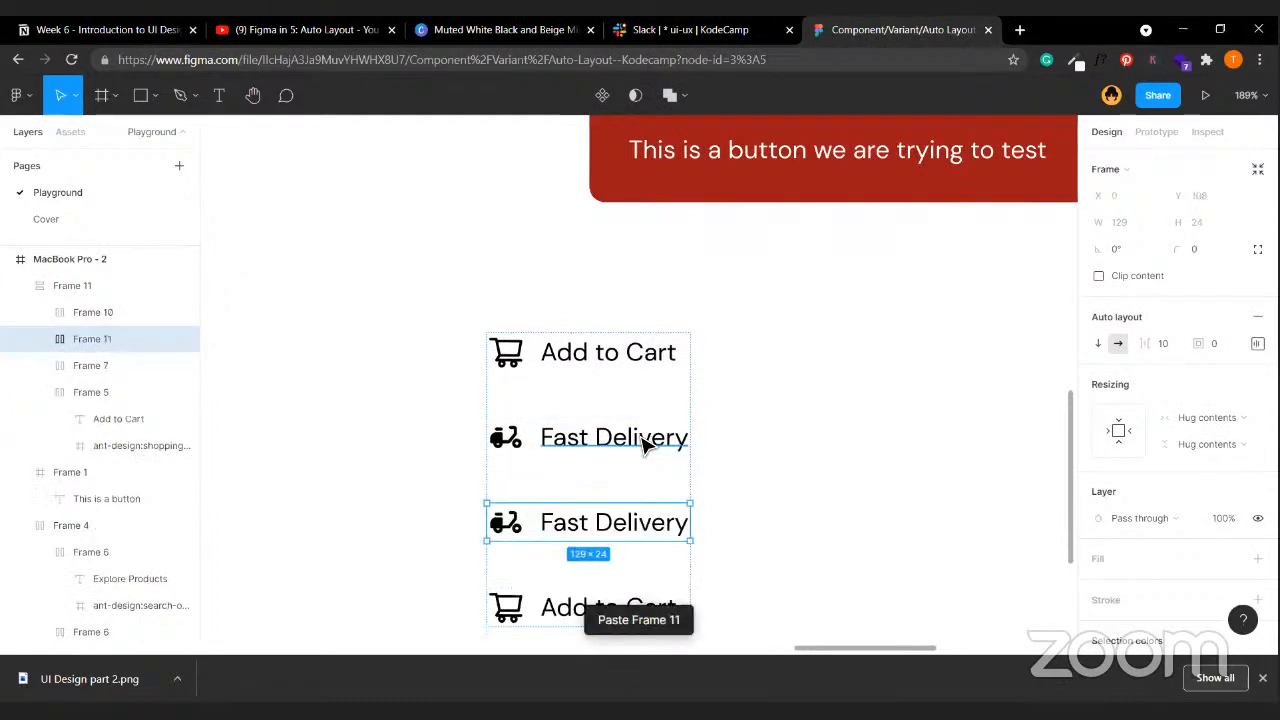
{"action": "key", "text": "ctrl+v"}
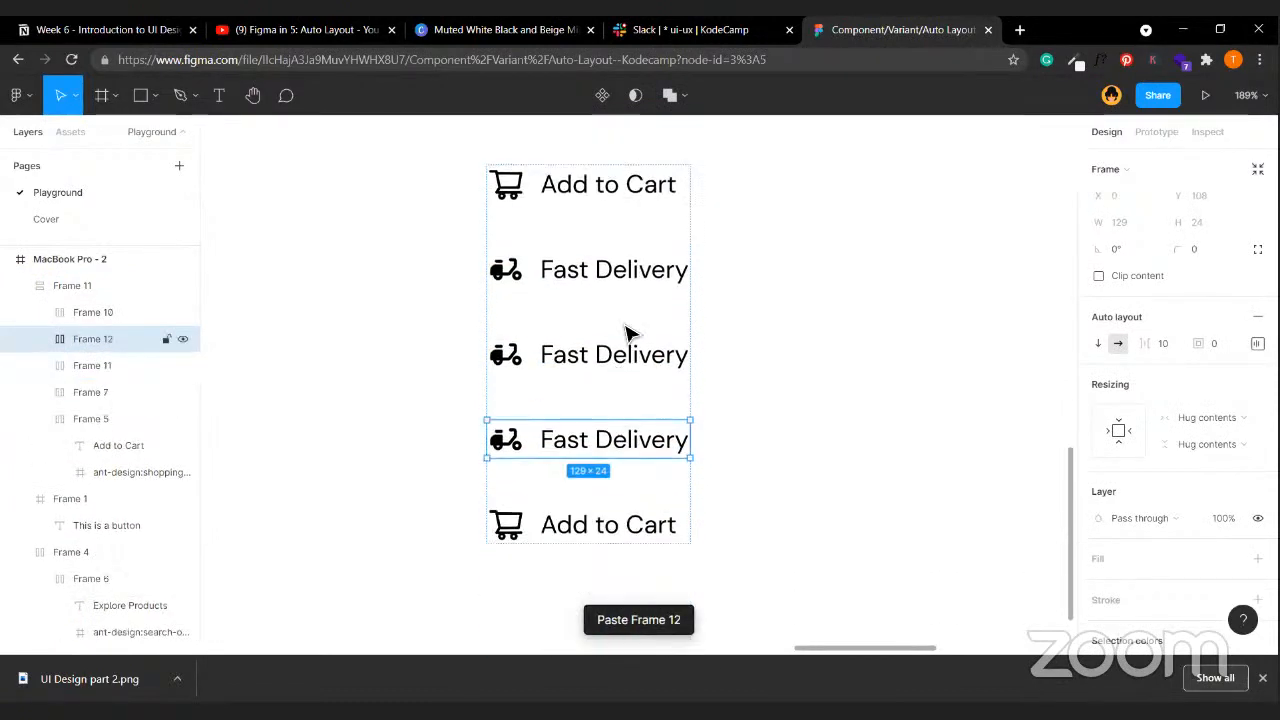
{"action": "key", "text": "ctrl+v"}
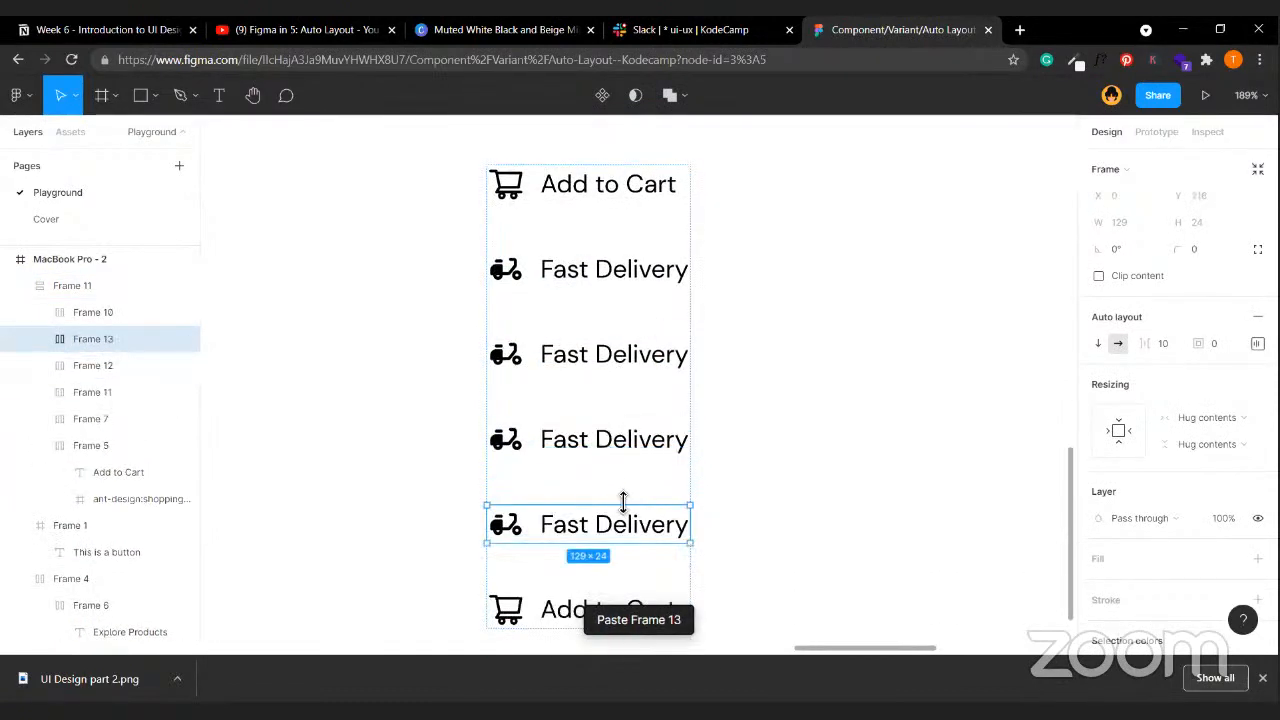
{"action": "key", "text": "ctrl+v"}
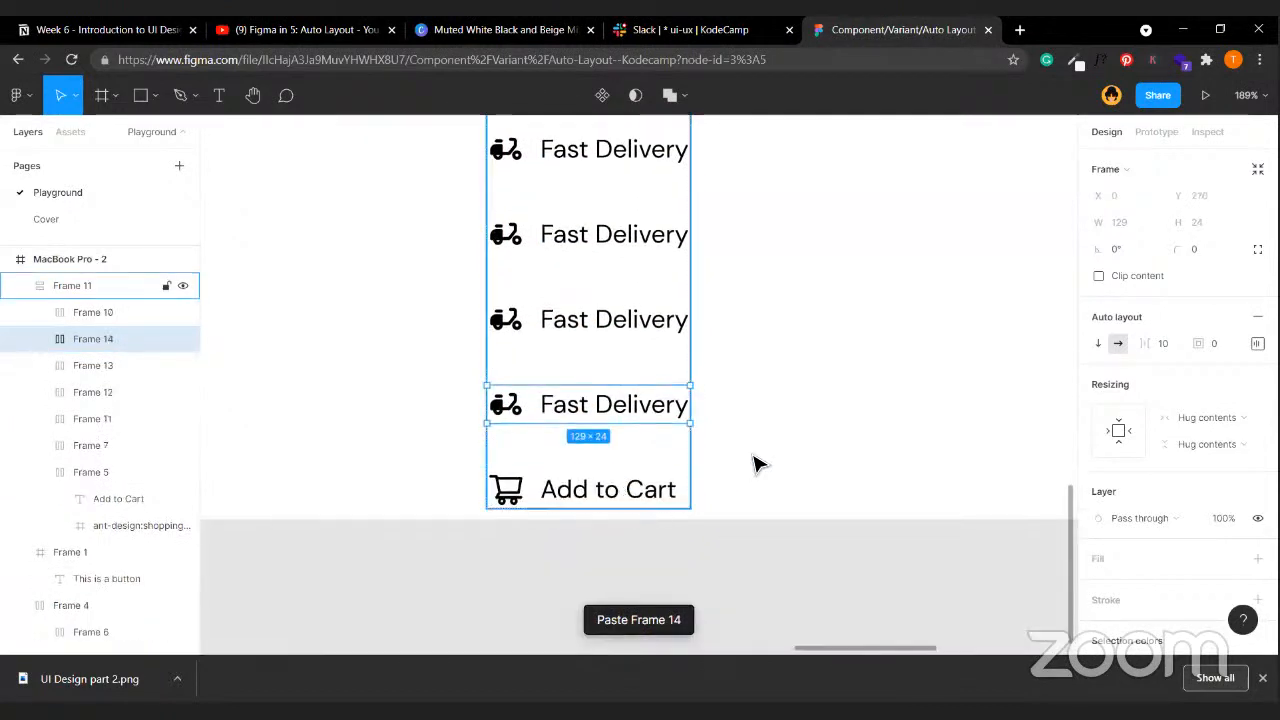
{"action": "scroll", "coordinate": [640, 362], "scroll_direction": "up", "scroll_amount": 2}
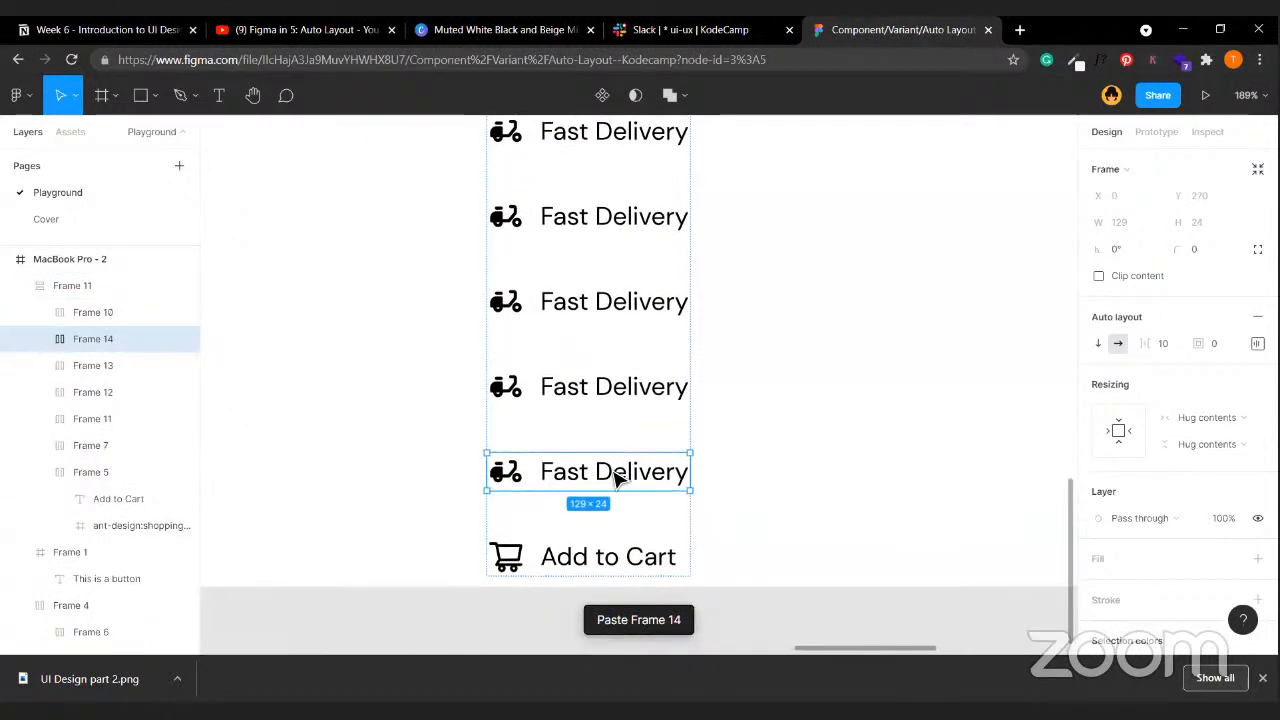
{"action": "scroll", "coordinate": [557, 426], "scroll_direction": "up", "scroll_amount": 4}
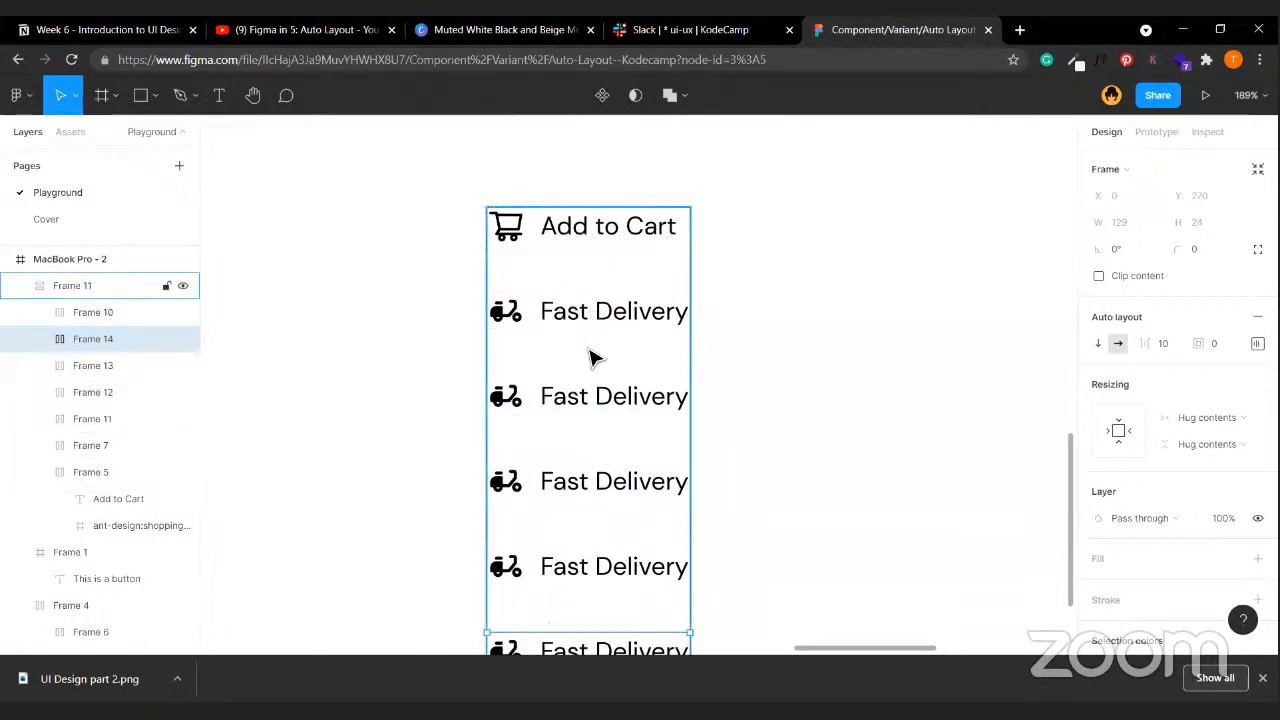
{"action": "scroll", "coordinate": [591, 354], "scroll_direction": "down", "scroll_amount": 3}
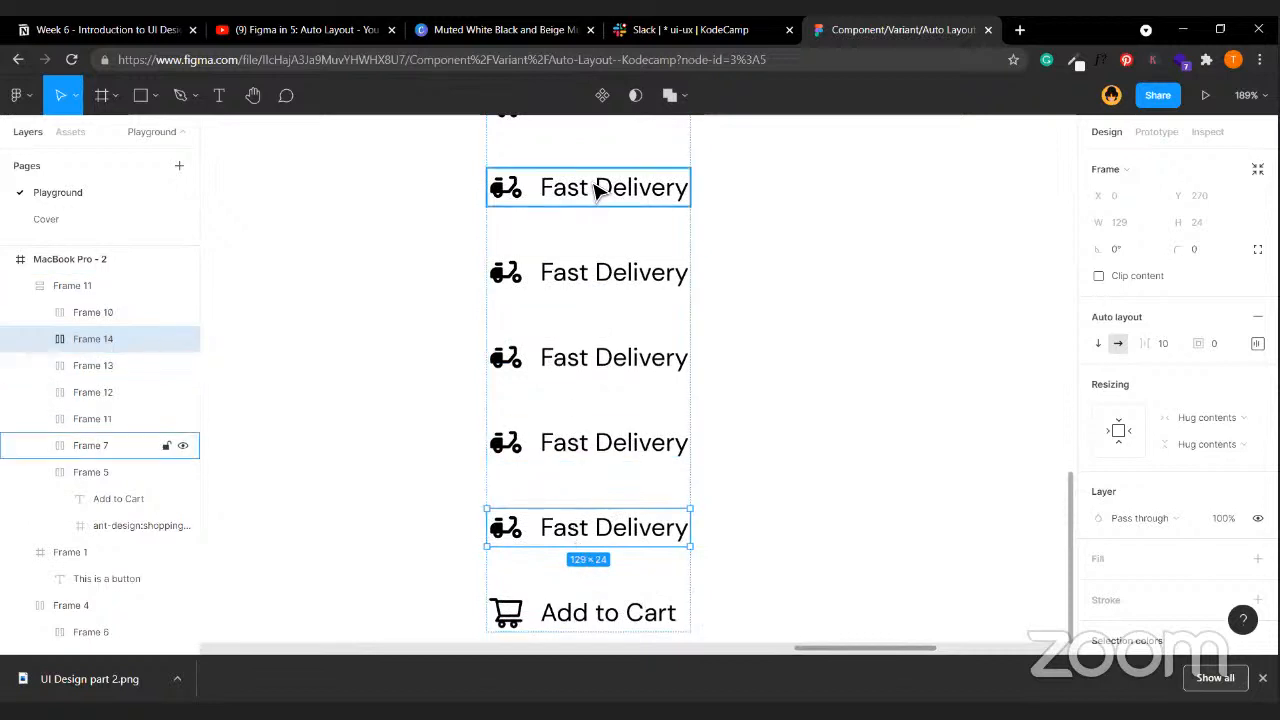
- Delete the four pasted Fast Delivery rows from the auto layout list
{"action": "key", "text": "Delete"}
{"action": "key", "text": "Delete"}
{"action": "key", "text": "Delete"}
{"action": "key", "text": "Delete"}
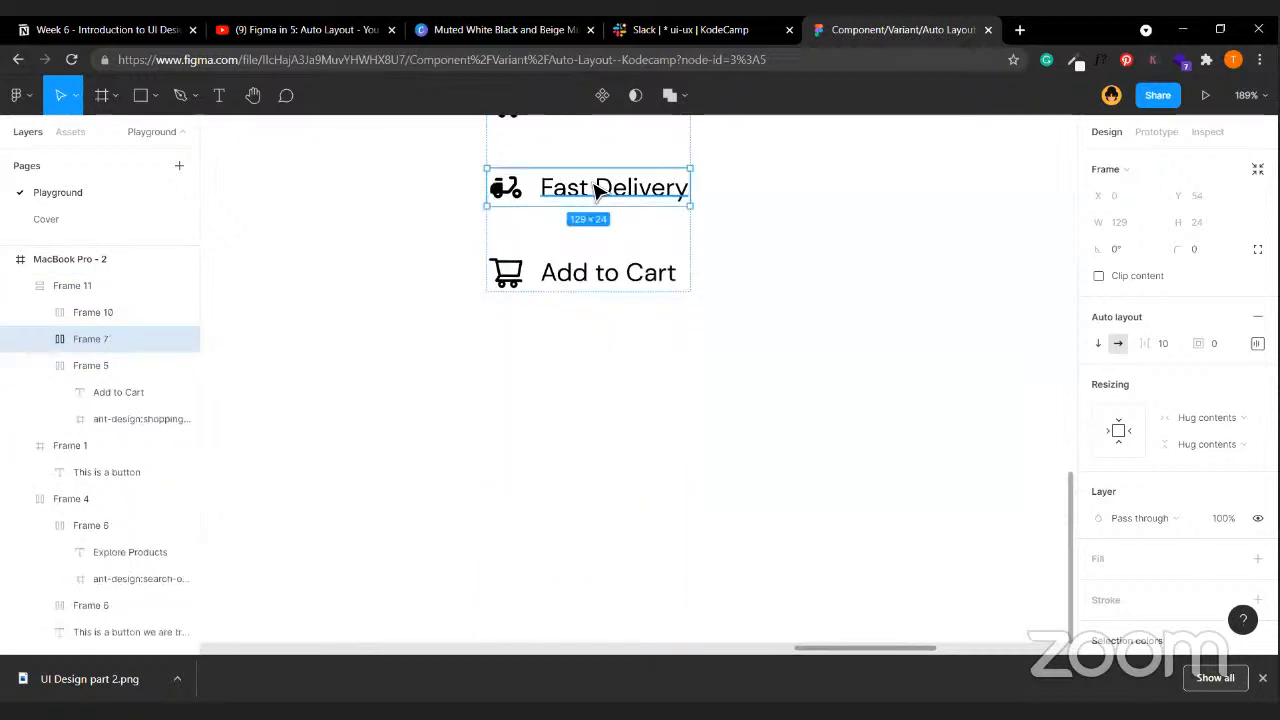
- Copy the "This is a button" text out of the wide red button onto the empty canvas beside the list
{"action": "scroll", "coordinate": [806, 260], "scroll_direction": "up", "scroll_amount": 3}
{"action": "scroll", "coordinate": [806, 260], "scroll_direction": "down", "scroll_amount": 5}
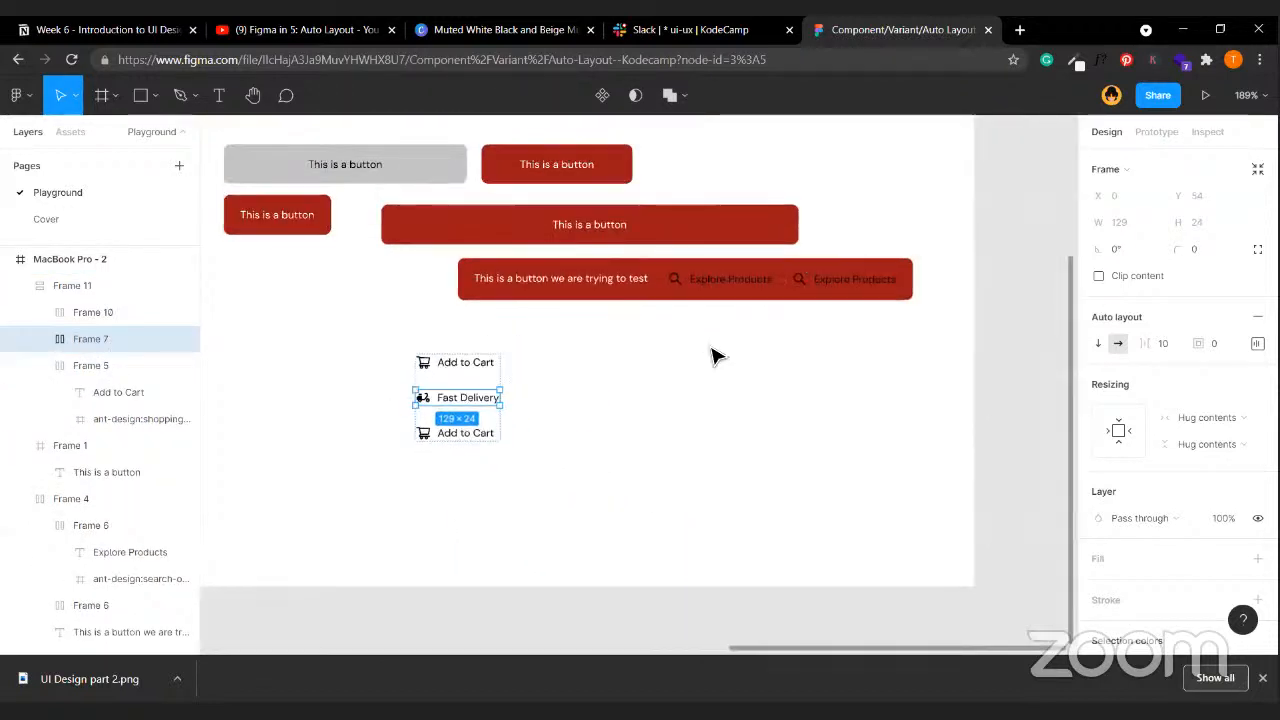
{"action": "left_click", "coordinate": [728, 362]}
{"action": "scroll", "coordinate": [623, 277], "scroll_direction": "left", "scroll_amount": 2}
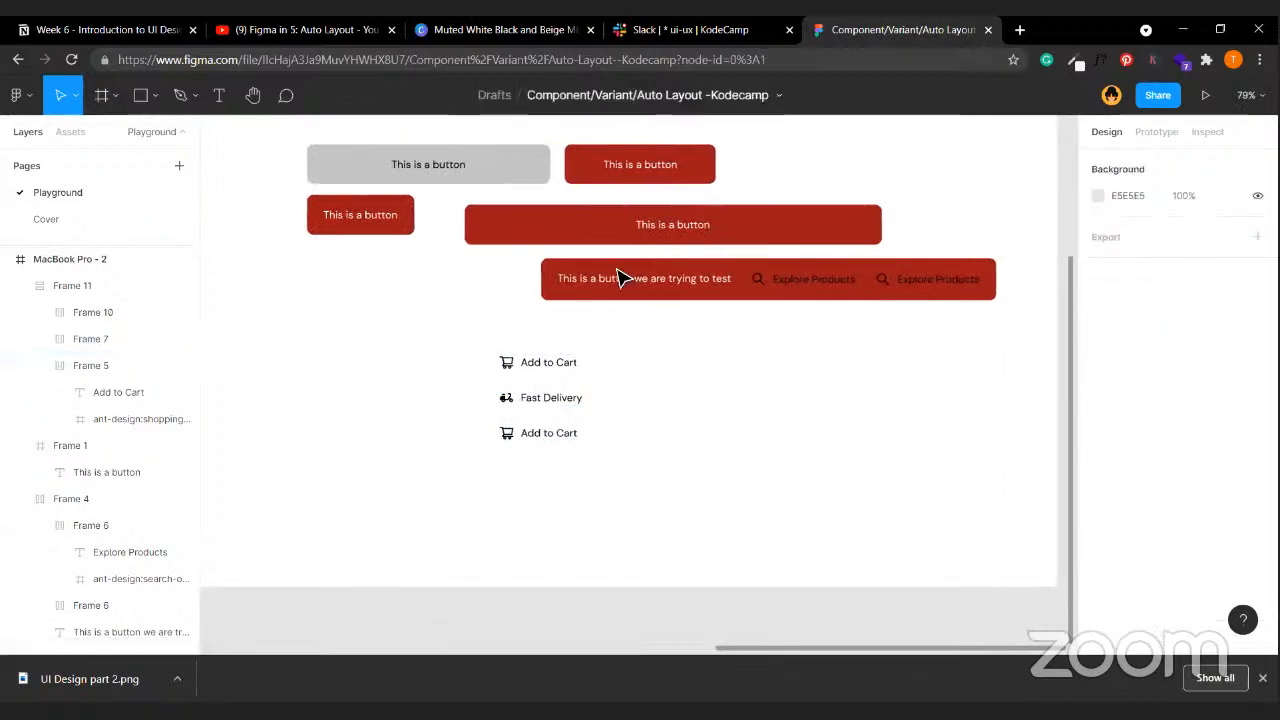
{"action": "double_click", "coordinate": [685, 230]}
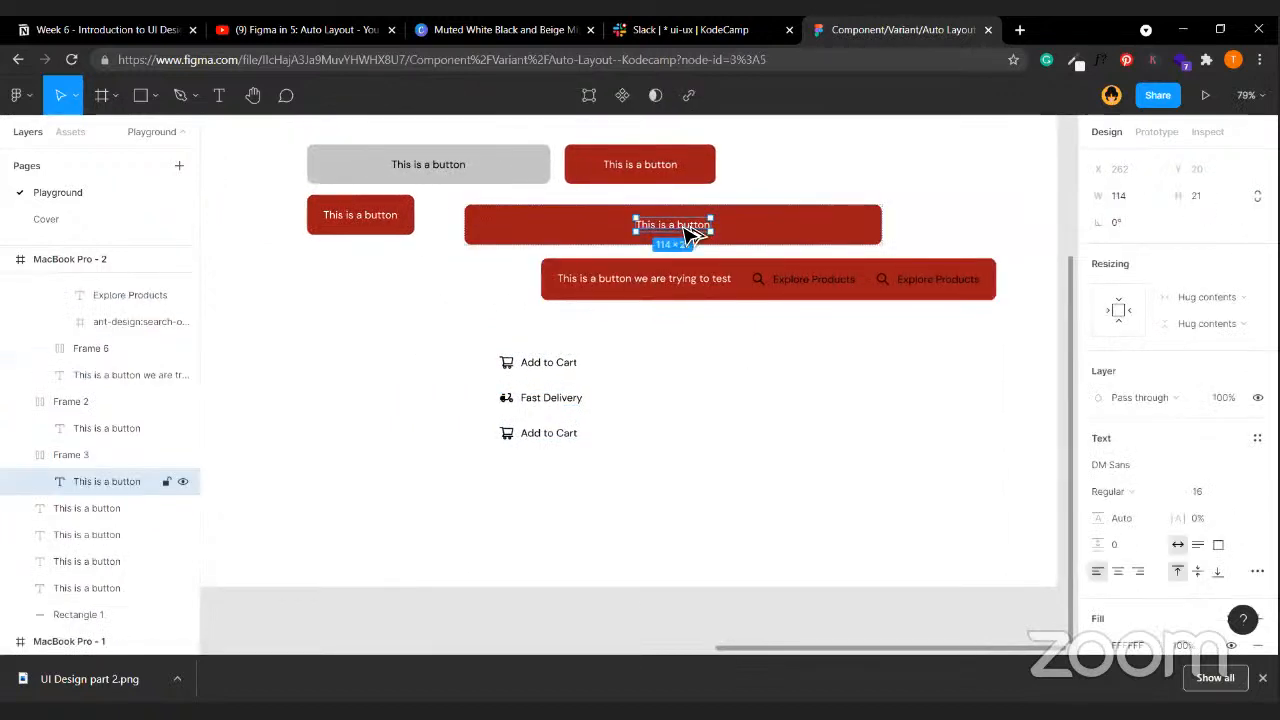
{"action": "left_click_drag", "start_coordinate": [685, 228], "coordinate": [730, 422]}
- Change the fill of the copied "This is a button" text to black, 000000
{"action": "scroll", "coordinate": [1140, 543], "scroll_direction": "down", "scroll_amount": 3}
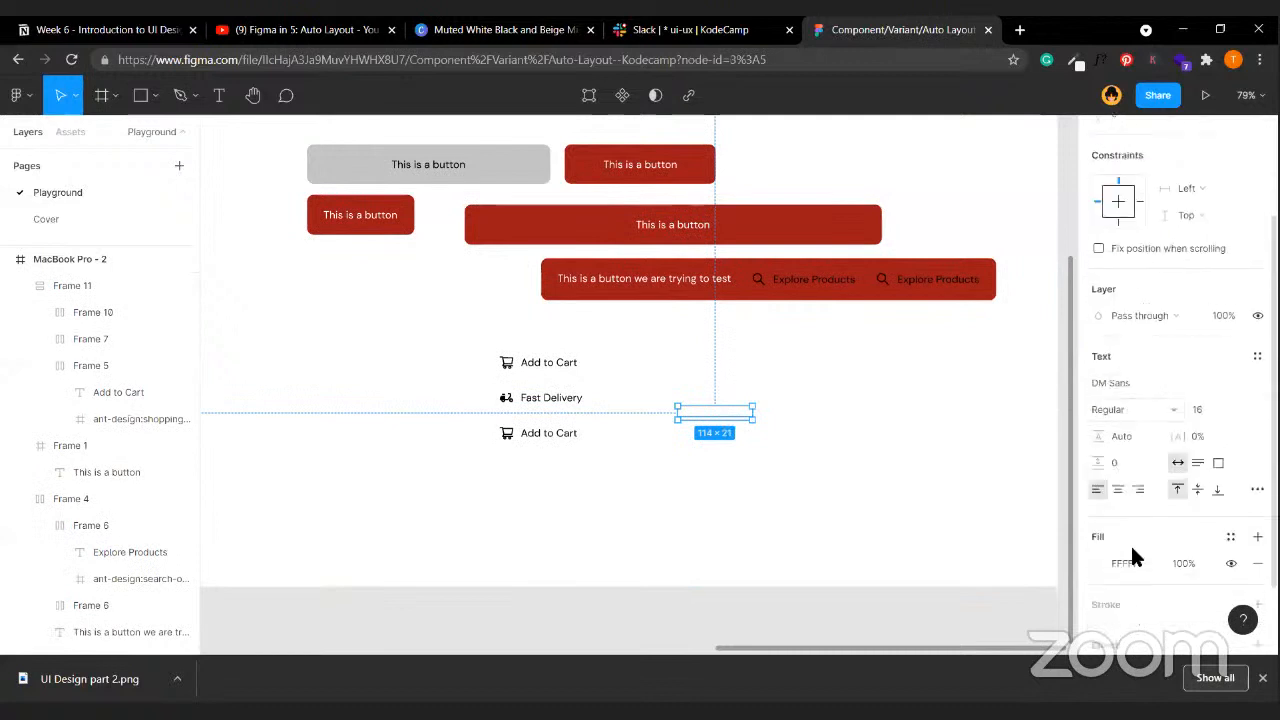
{"action": "left_click", "coordinate": [1098, 545]}
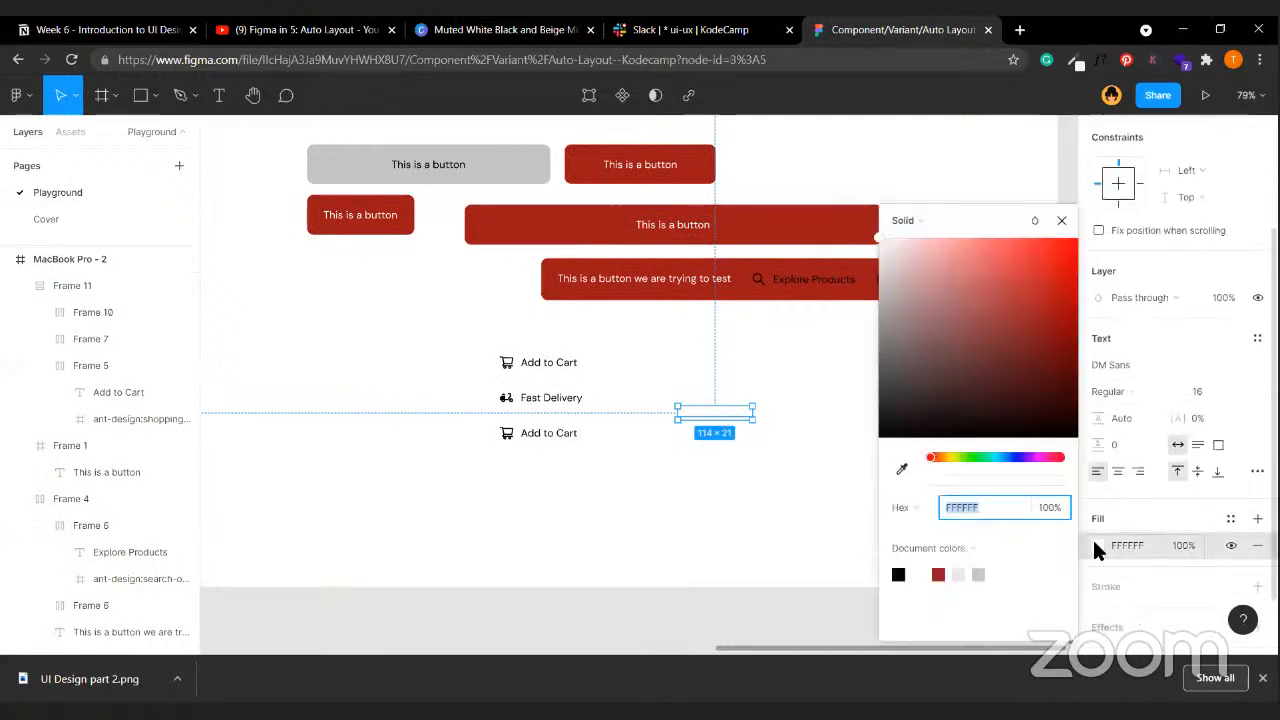
{"action": "left_click", "coordinate": [898, 574]}
{"action": "left_click", "coordinate": [728, 432]}
- Move the black "This is a button" text into the auto layout list between Fast Delivery and the last Add to Cart
{"action": "left_click", "coordinate": [728, 426]}
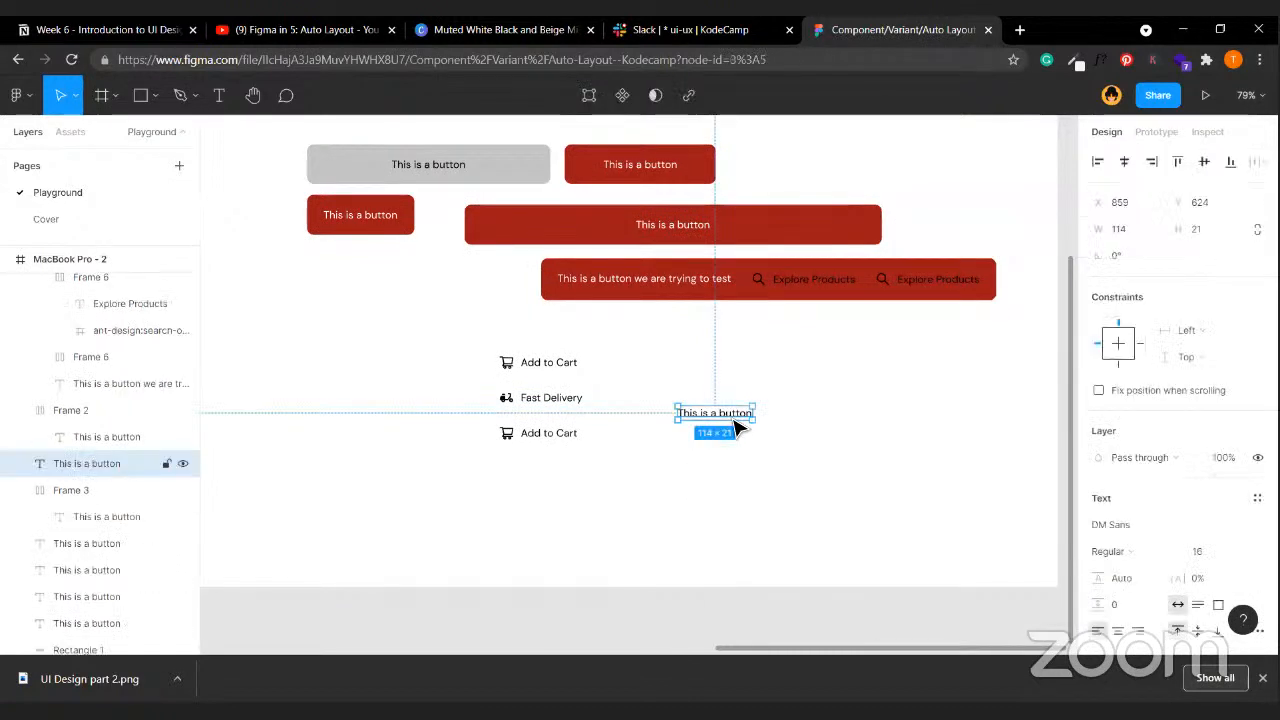
{"action": "left_click_drag", "start_coordinate": [733, 424], "coordinate": [533, 432]}
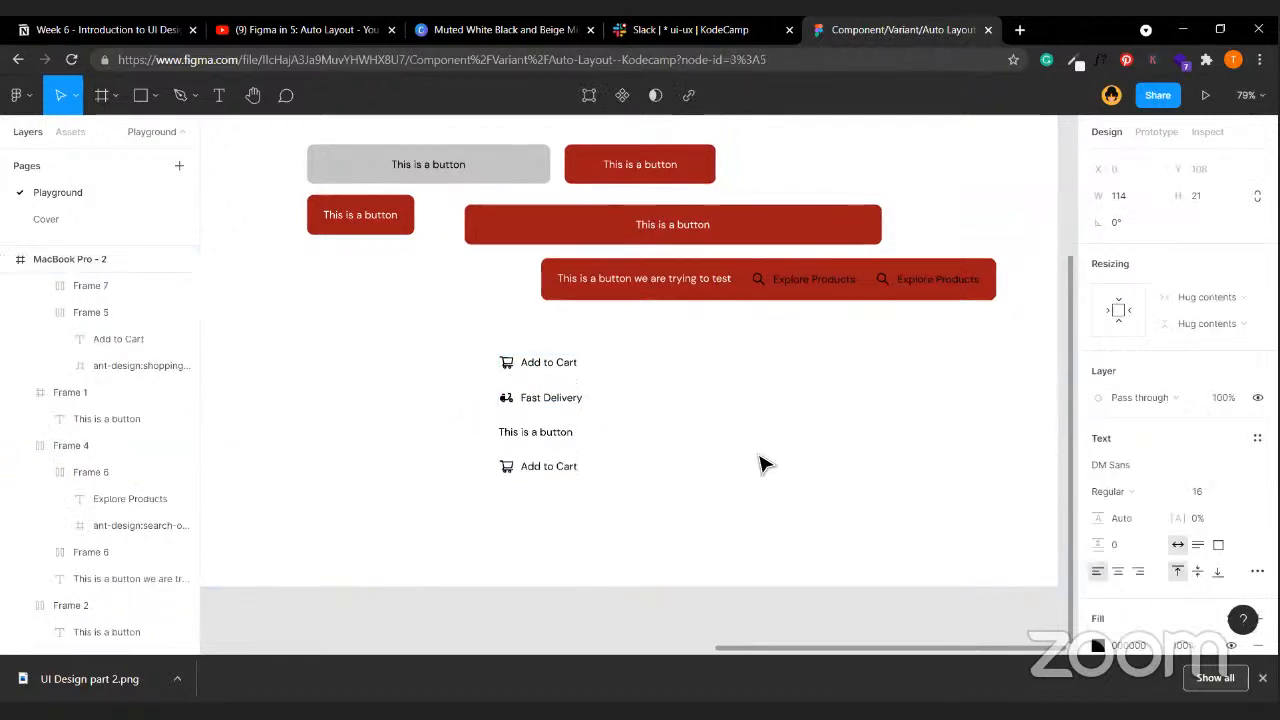
{"action": "left_click", "coordinate": [783, 527]}
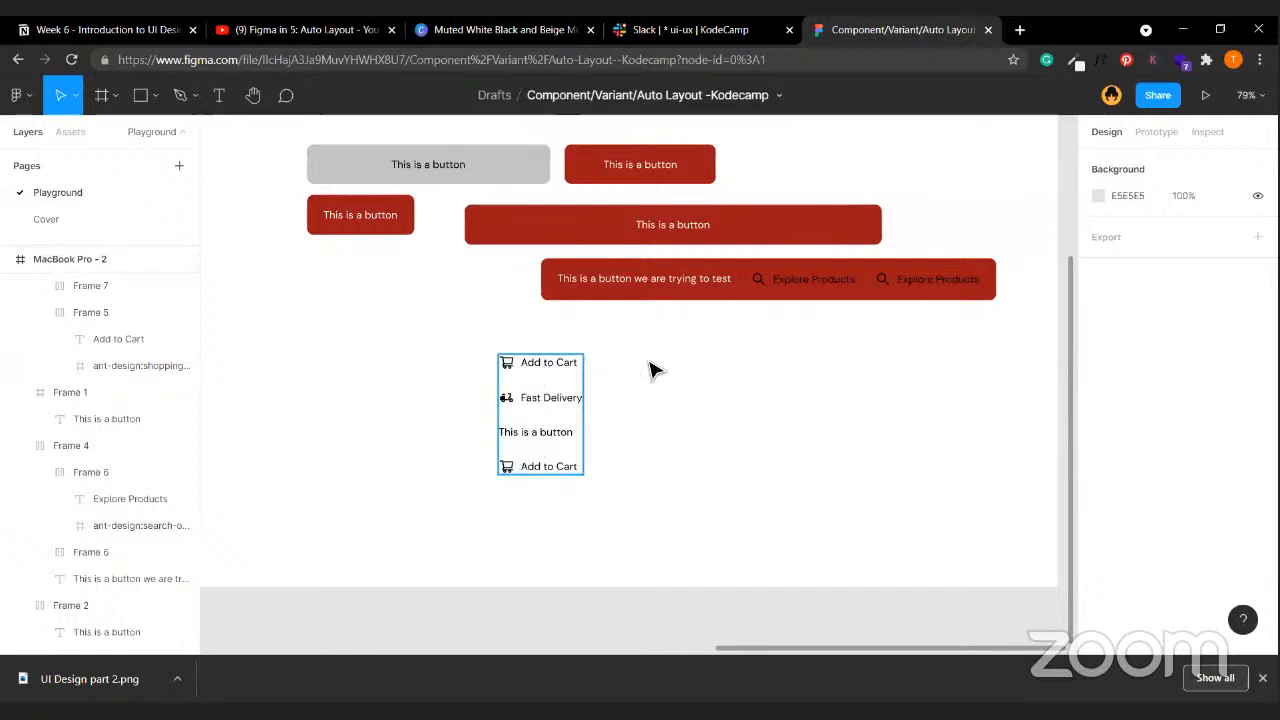
{"action": "left_click", "coordinate": [542, 370]}
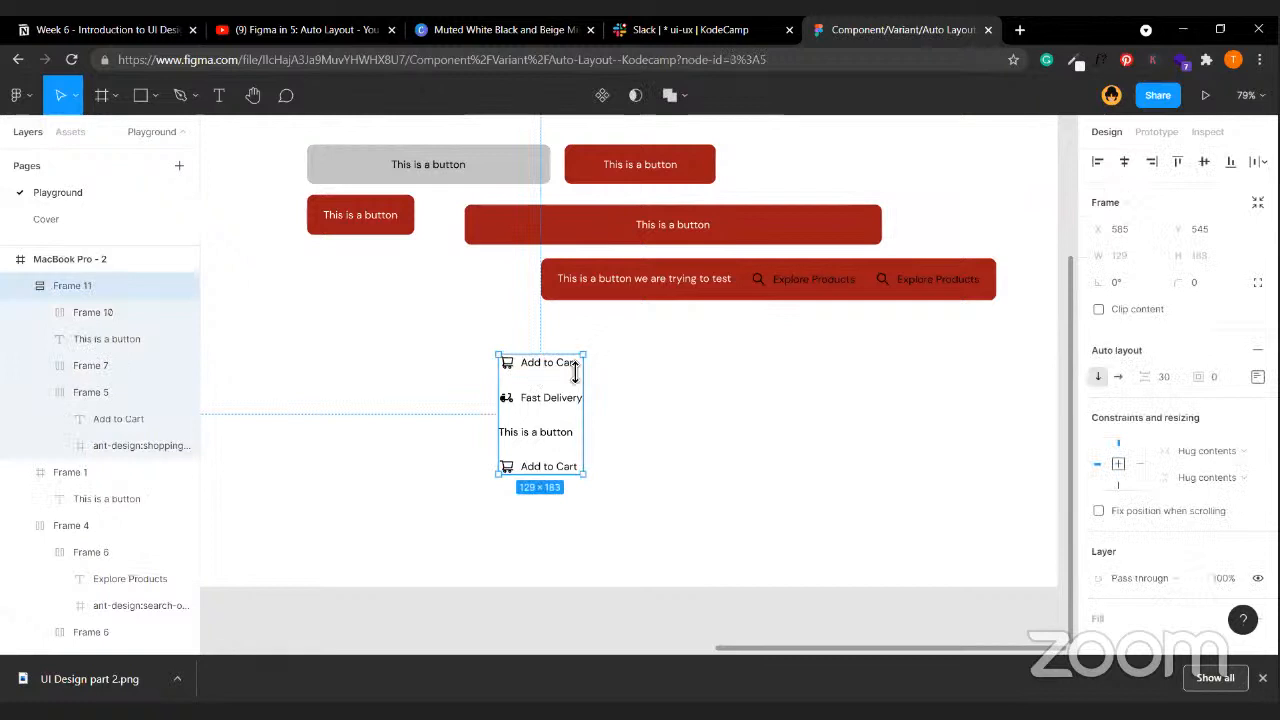
{"action": "left_click", "coordinate": [553, 436]}
{"action": "left_click", "coordinate": [615, 446]}
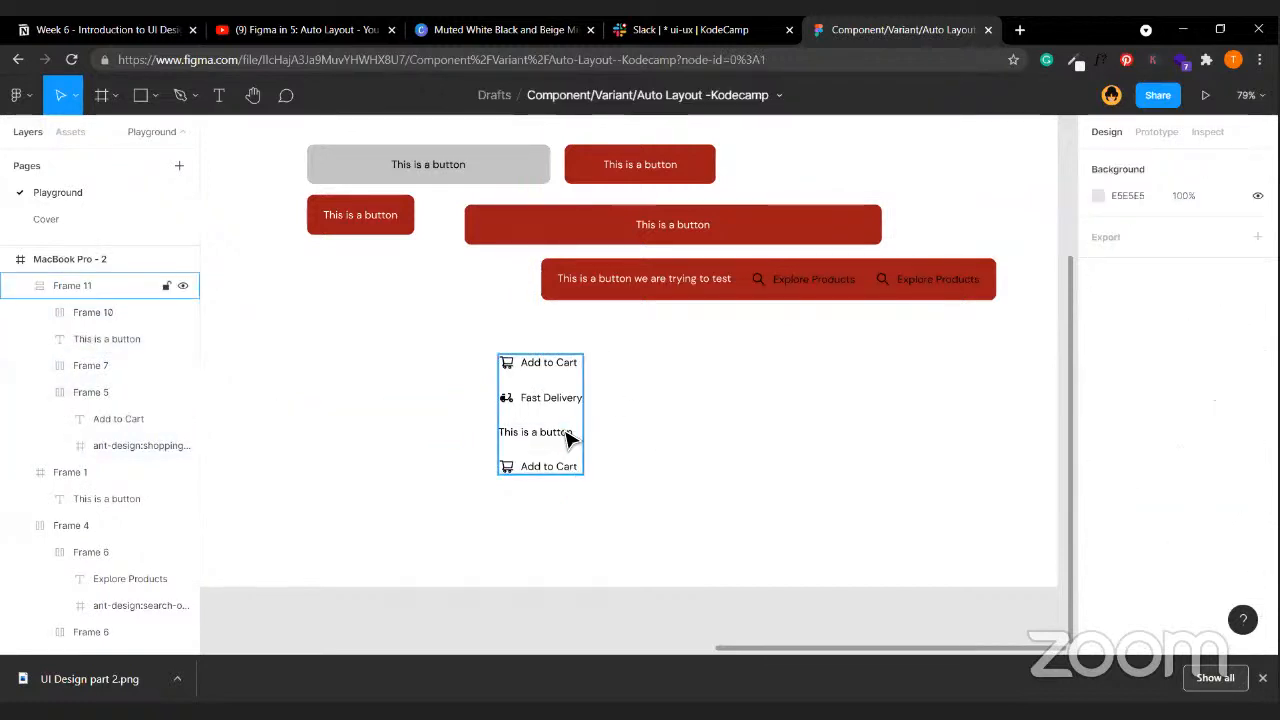
{"action": "left_click", "coordinate": [571, 437]}
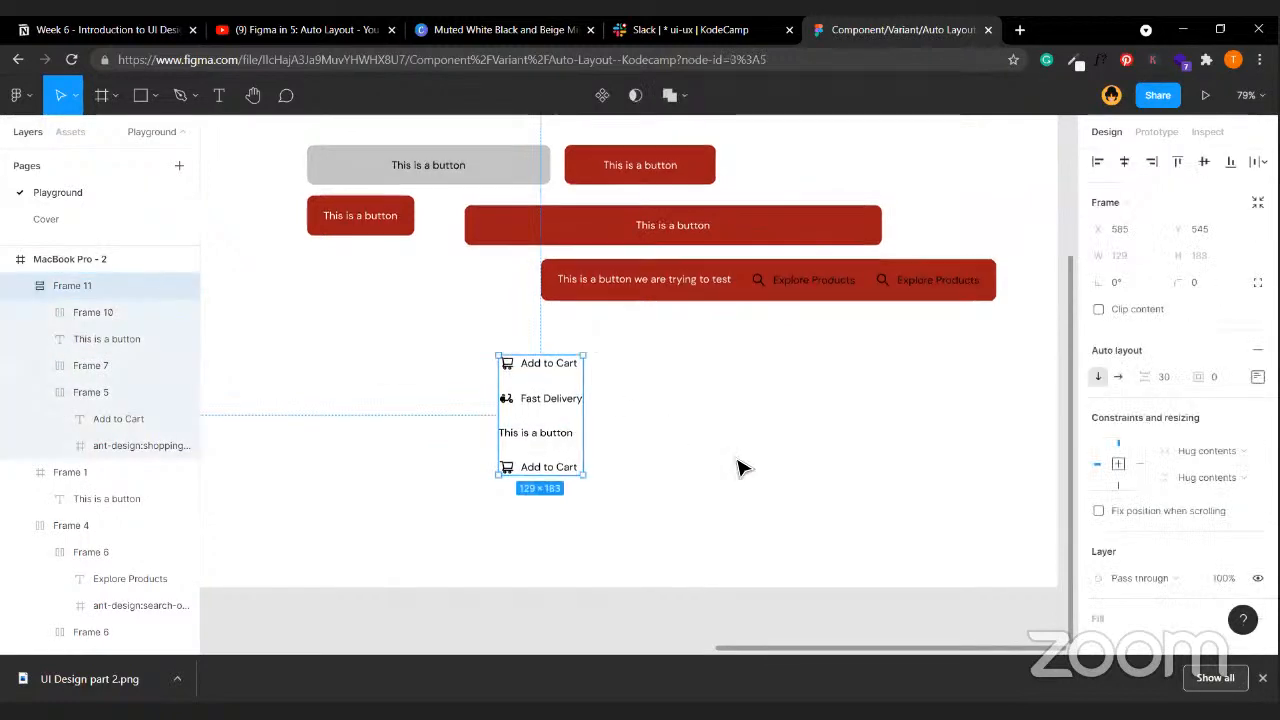
{"action": "scroll", "coordinate": [677, 474], "scroll_direction": "up", "scroll_amount": 1}
{"action": "left_click", "coordinate": [674, 474]}
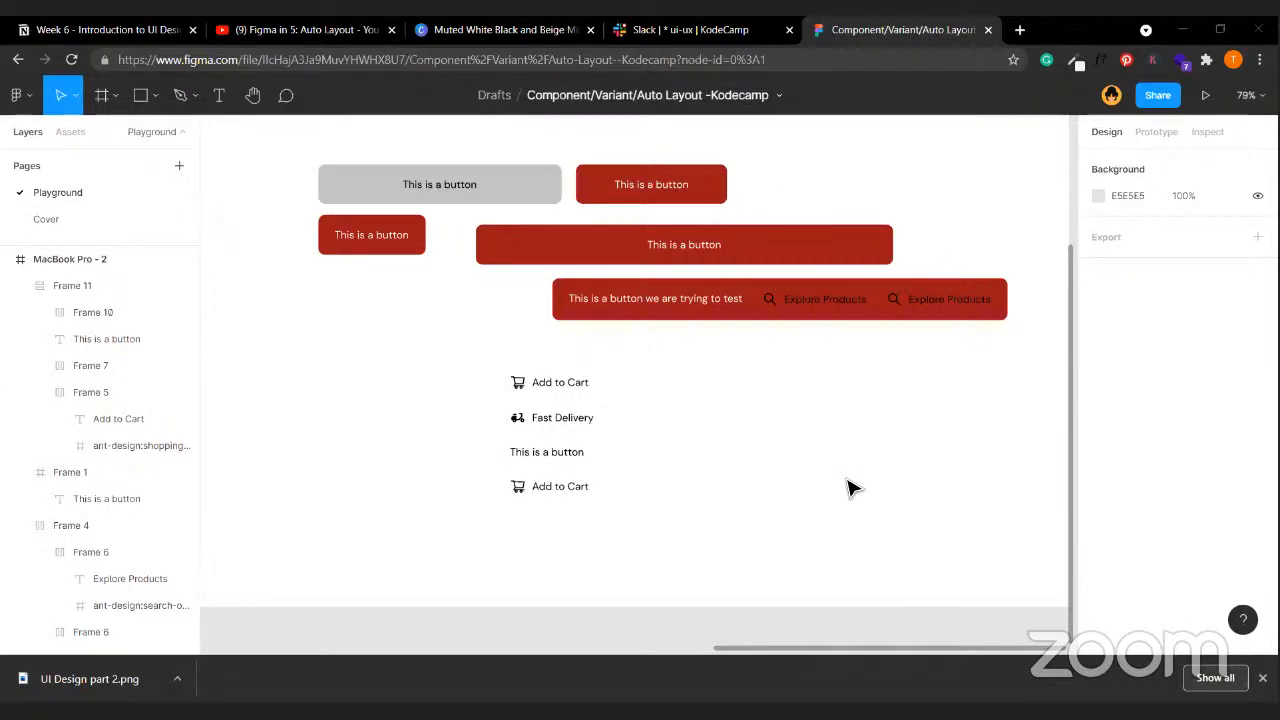
{"action": "left_click", "coordinate": [546, 449]}
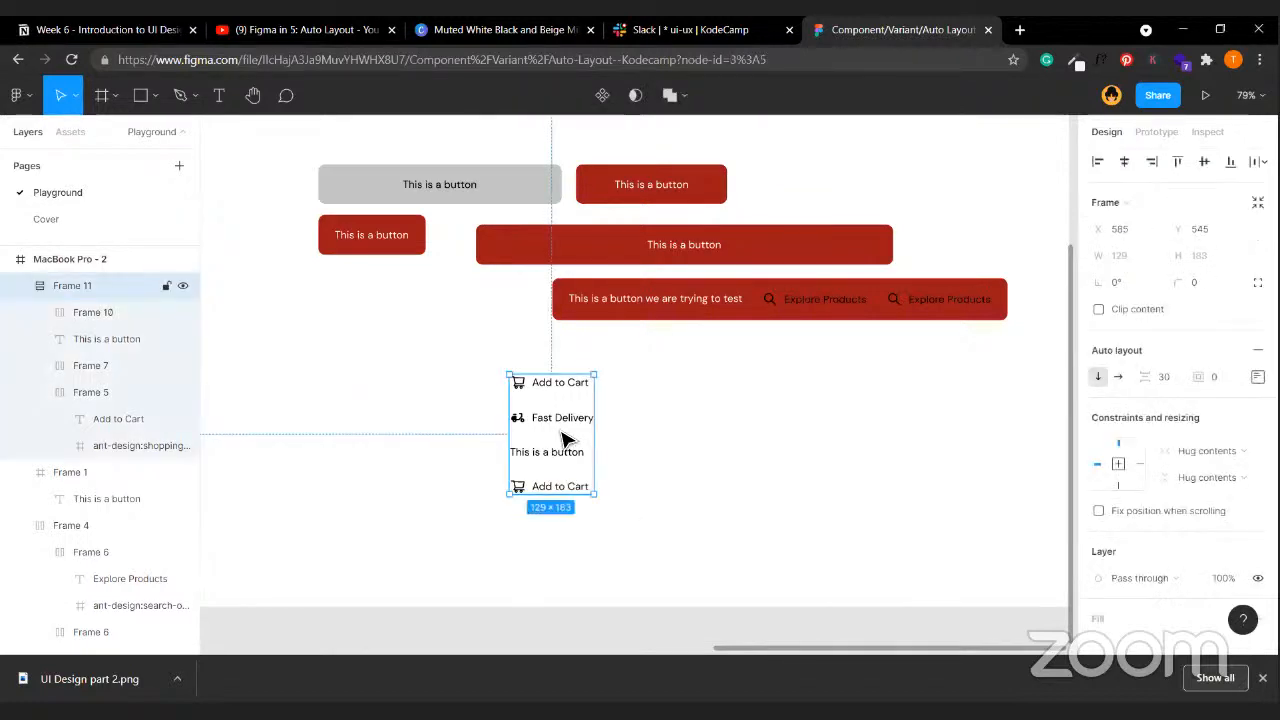
- Move the four-row auto layout list left and slightly up on the canvas, below the red buttons
{"action": "left_click_drag", "start_coordinate": [565, 440], "coordinate": [474, 414]}
{"action": "left_click", "coordinate": [527, 420]}
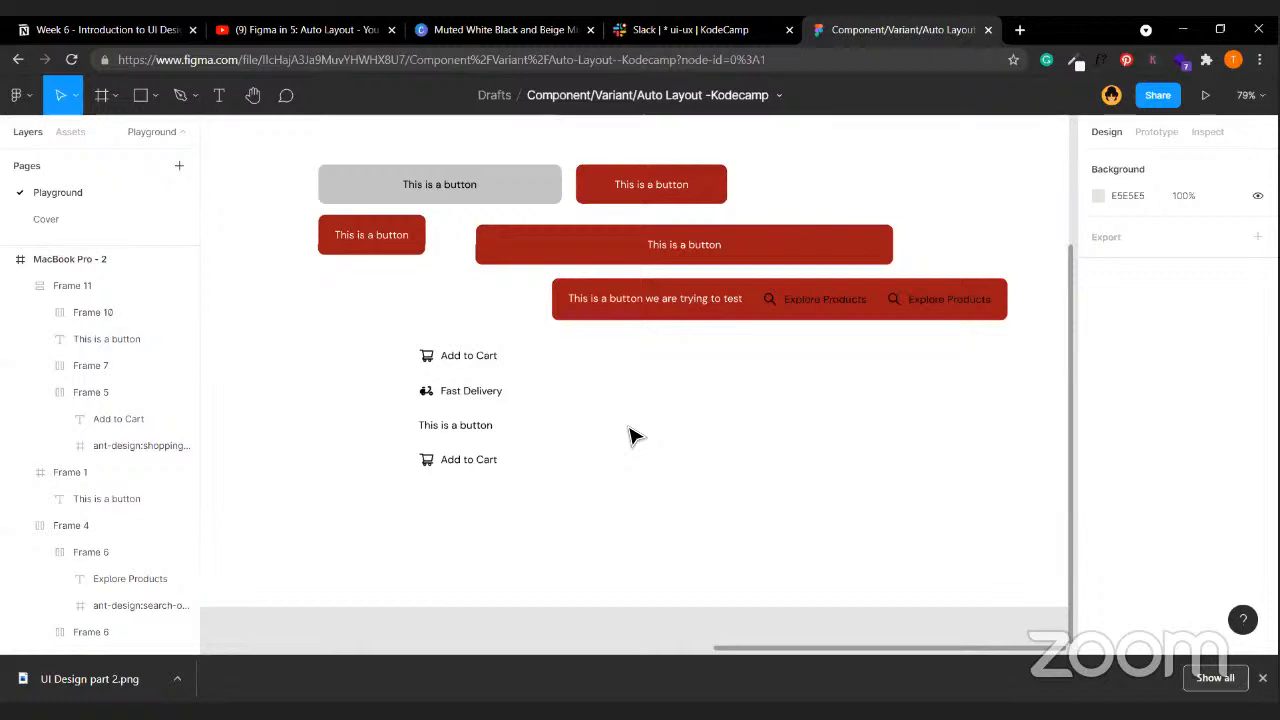
- Recolour the black 000000 icons and Explore Products texts in the long red button frame to white, FFFFFF
{"action": "left_click", "coordinate": [797, 318]}
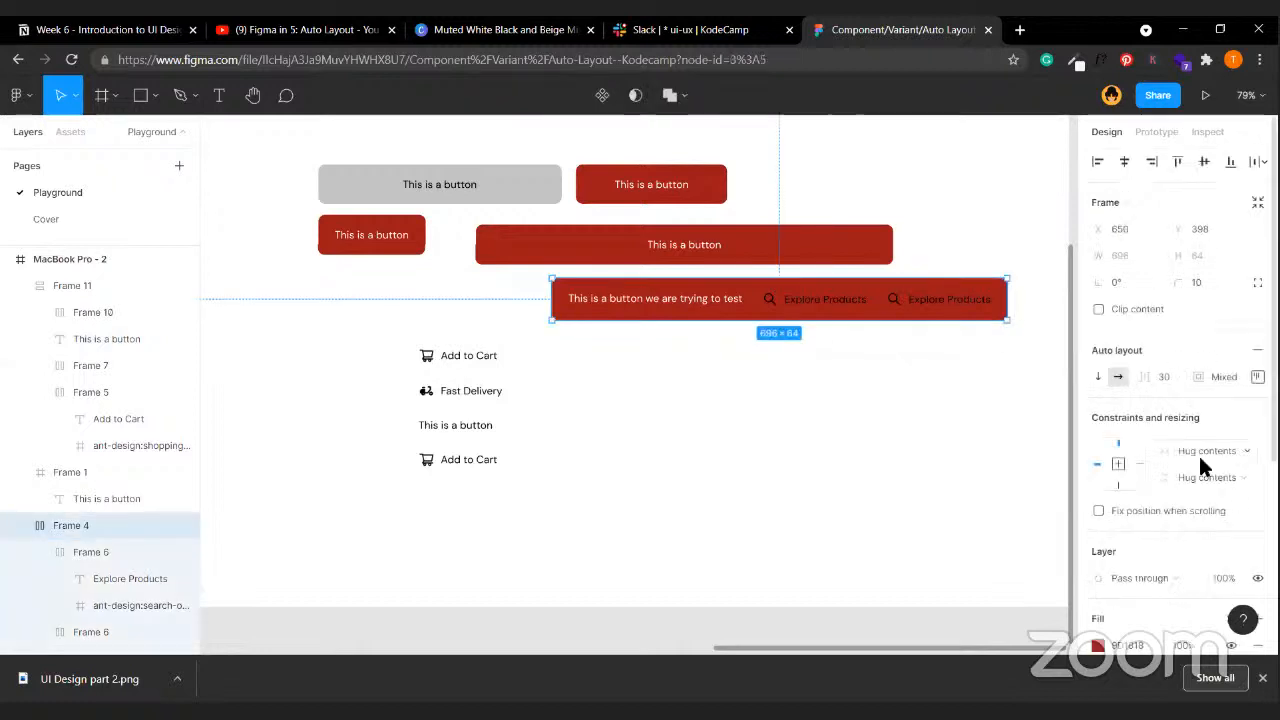
{"action": "scroll", "coordinate": [1198, 453], "scroll_direction": "down", "scroll_amount": 5}
{"action": "left_click", "coordinate": [1098, 457]}
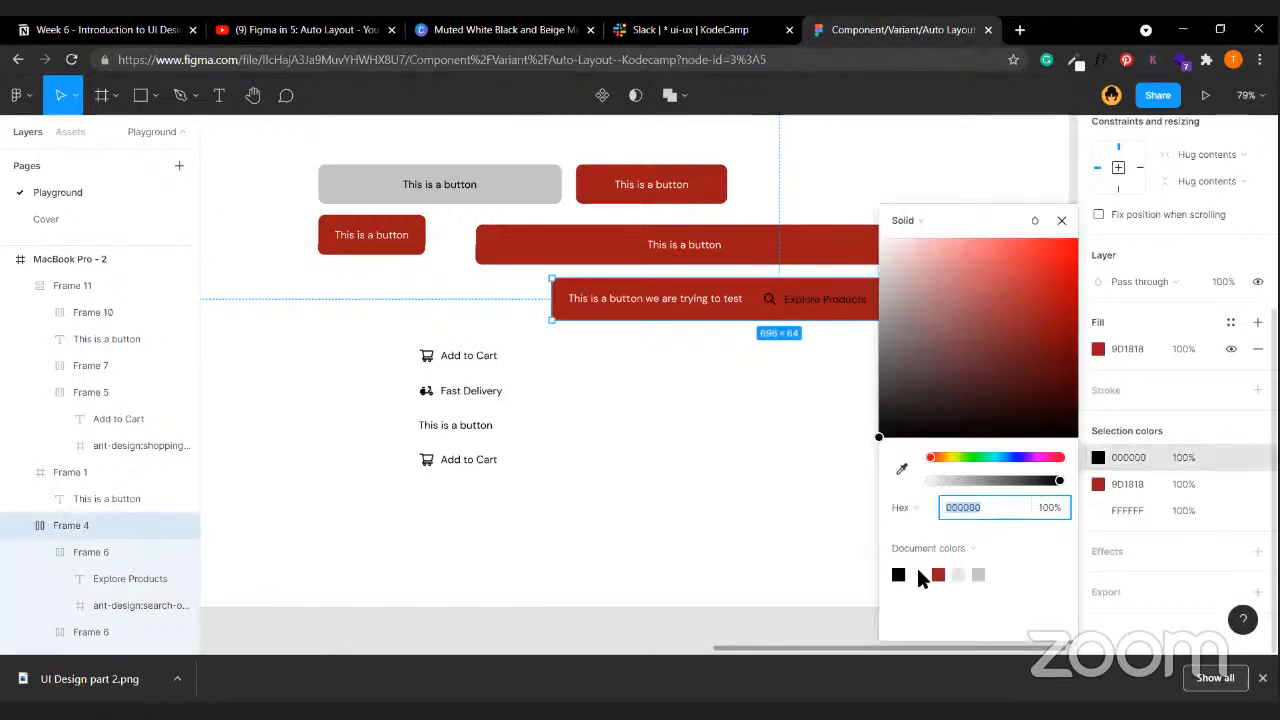
{"action": "left_click", "coordinate": [920, 573]}
{"action": "left_click", "coordinate": [642, 518]}
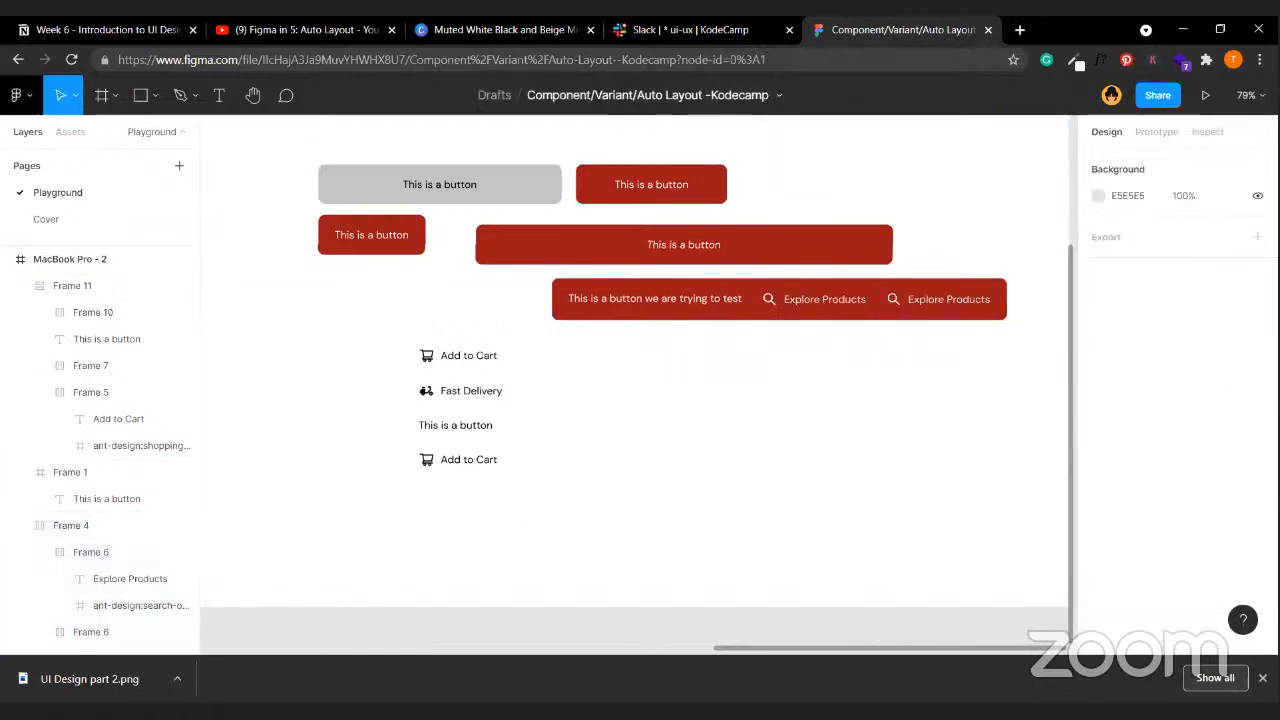
- Run the Iconify plugin and search its icon collections for "delivery"
{"action": "left_click", "coordinate": [18, 96]}
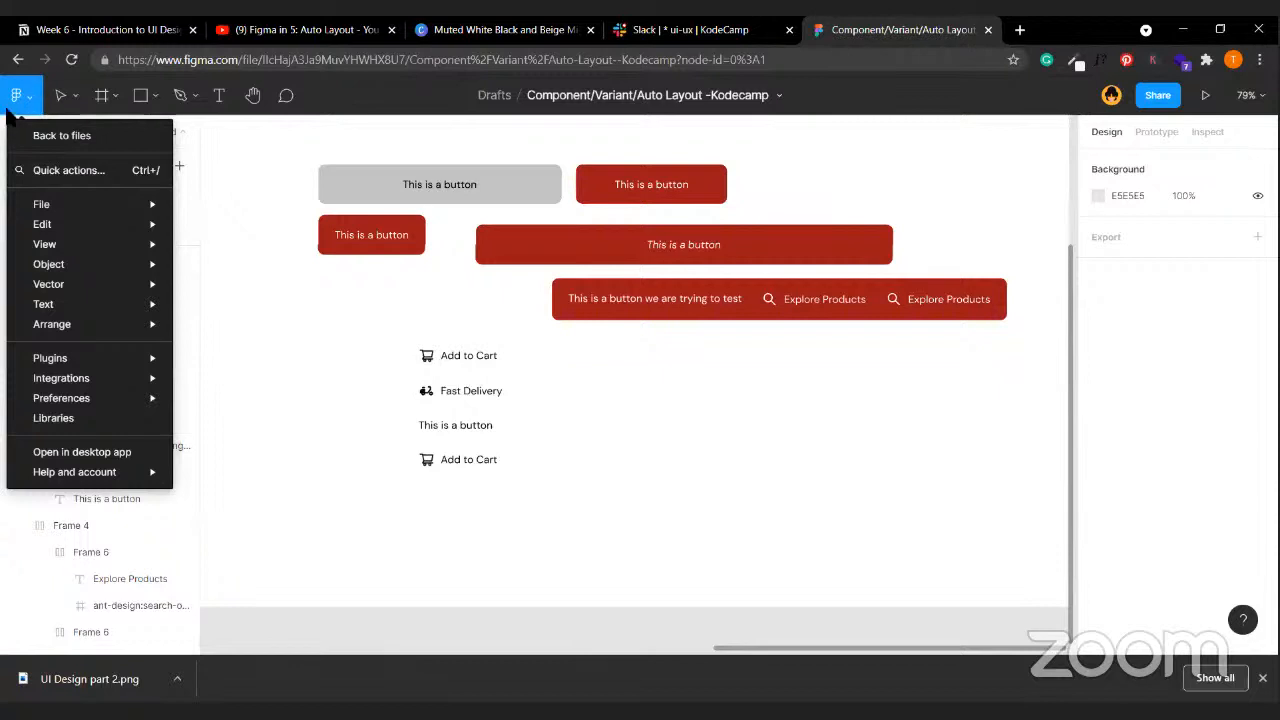
{"action": "mouse_move", "coordinate": [84, 392]}
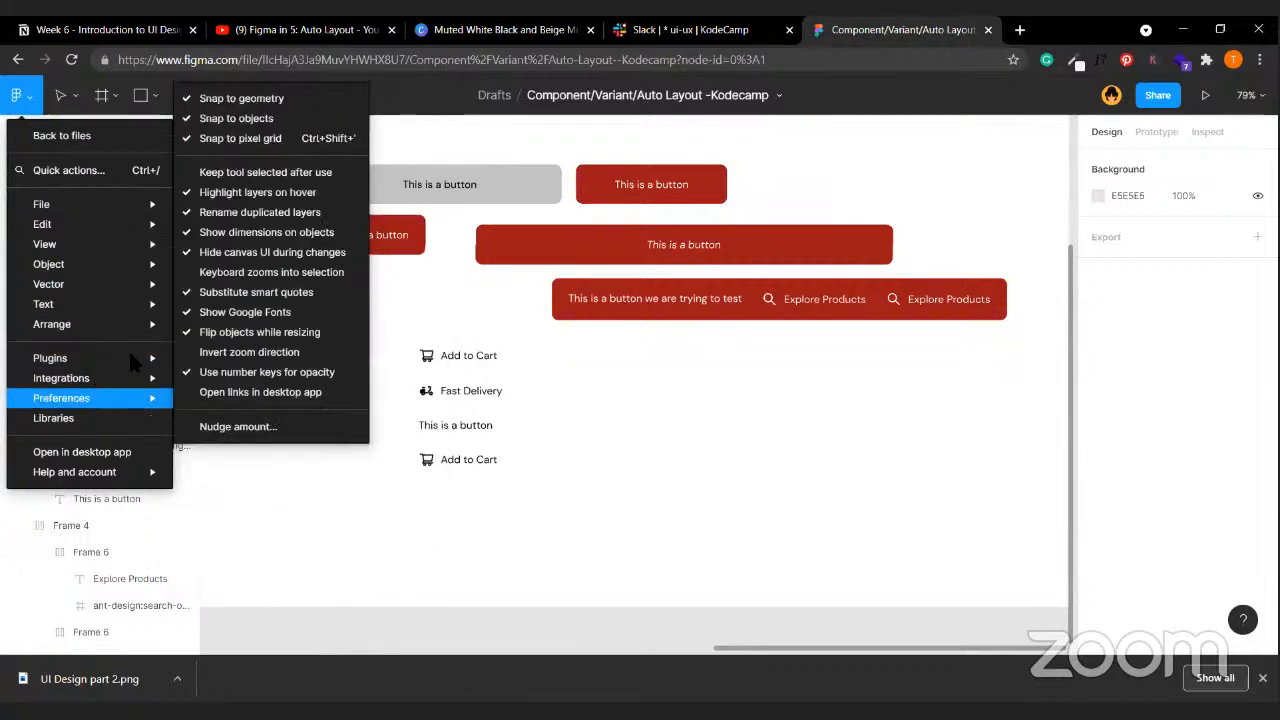
{"action": "mouse_move", "coordinate": [135, 363]}
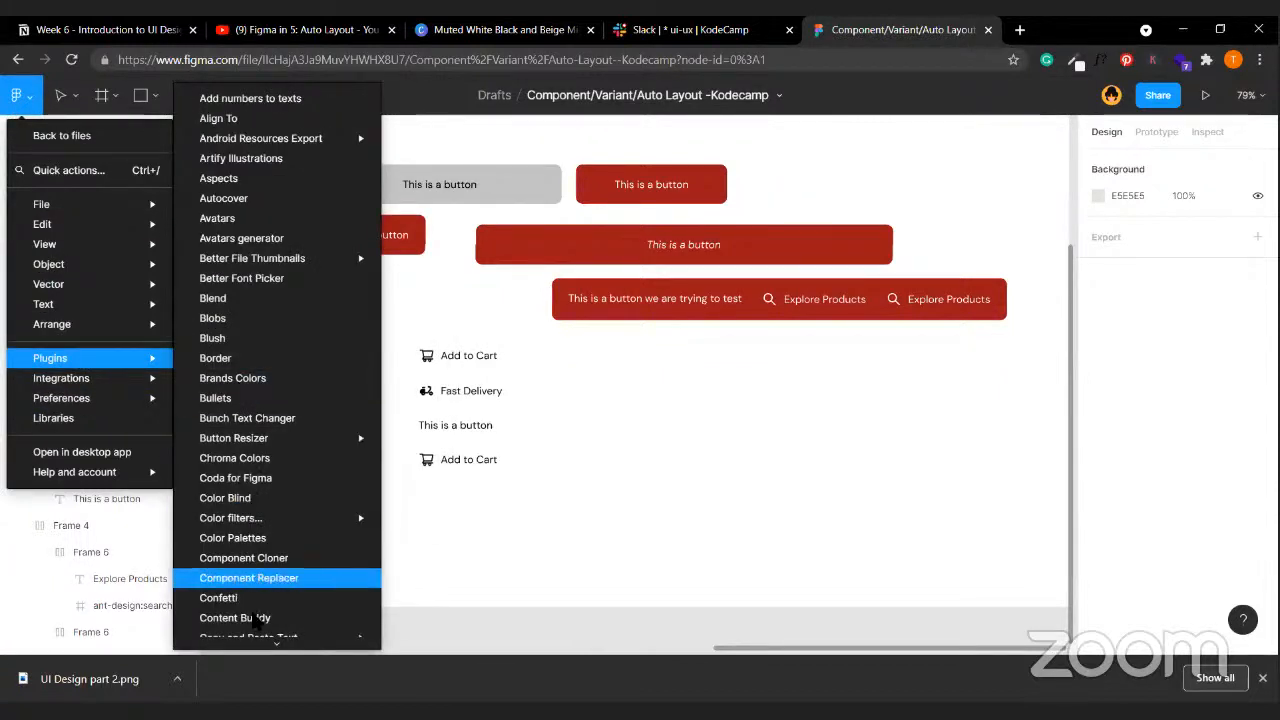
{"action": "mouse_move", "coordinate": [271, 646]}
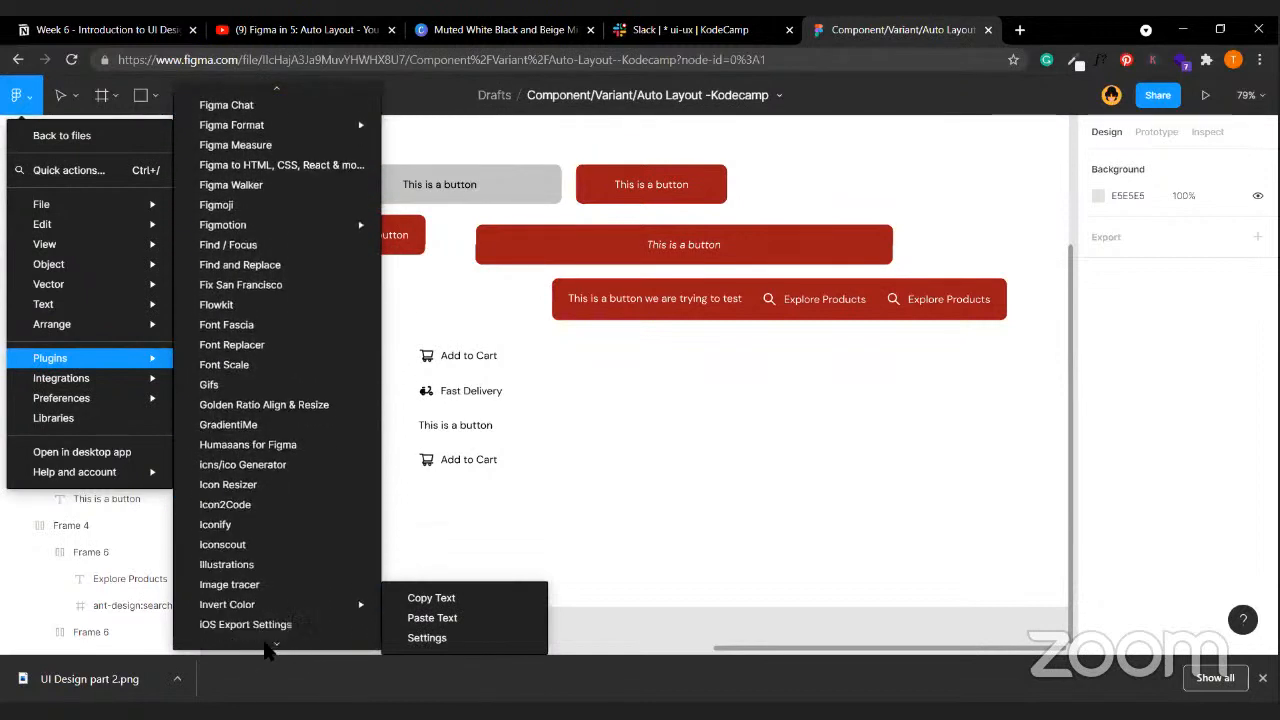
{"action": "left_click", "coordinate": [258, 485]}
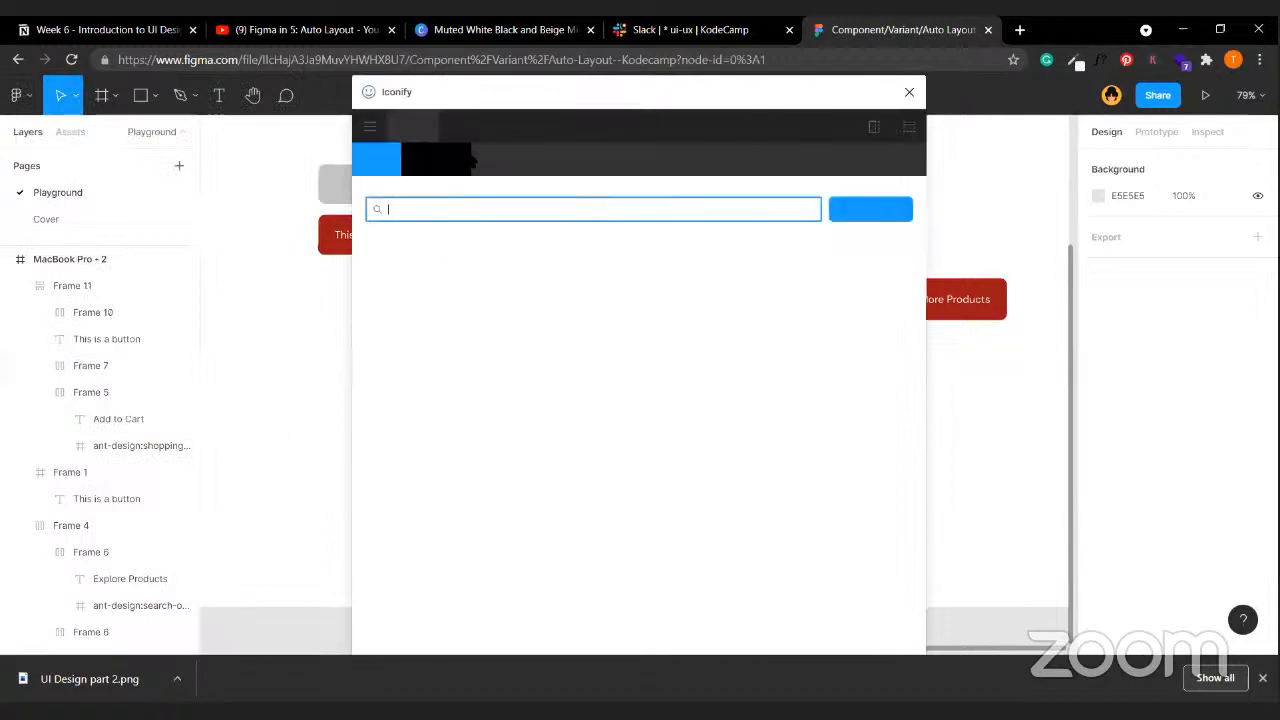
{"action": "type", "text": "delivery"}
{"action": "key", "text": "Return"}
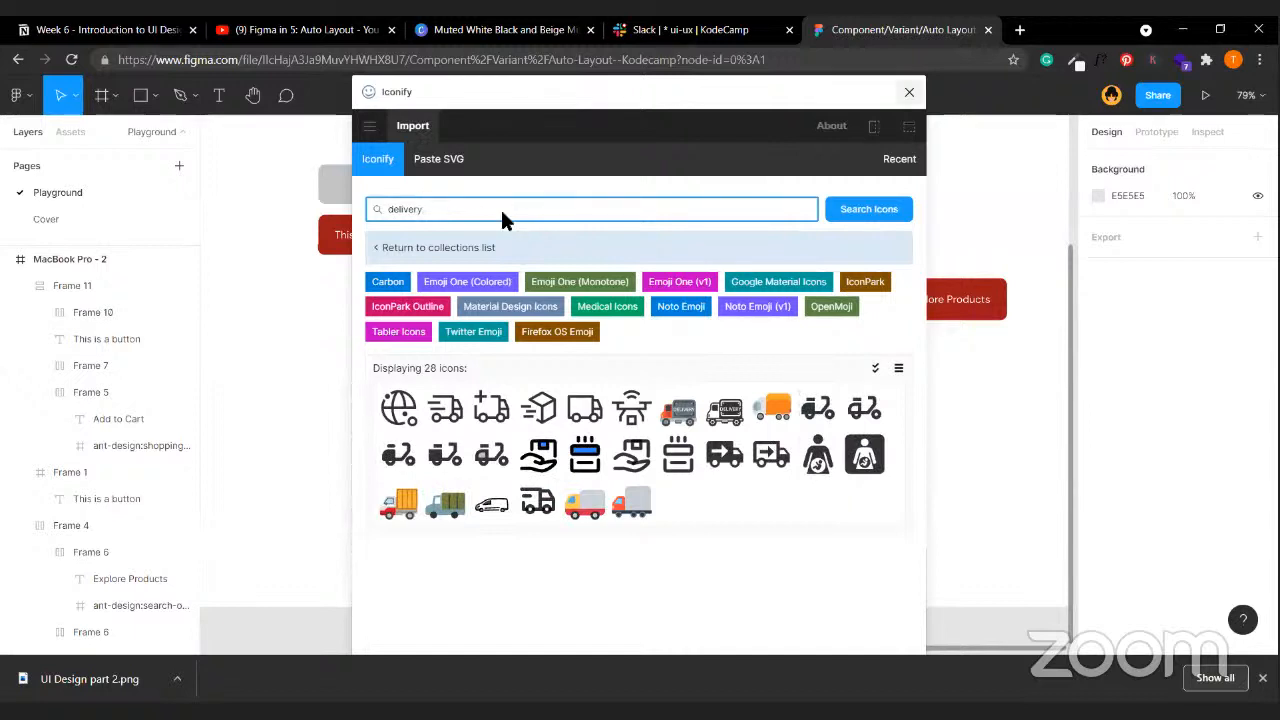
- Search Iconify for "search", import the akar-icons:search icon, and delete it from the canvas
{"action": "key", "text": "ctrl+a"}
{"action": "type", "text": "search"}
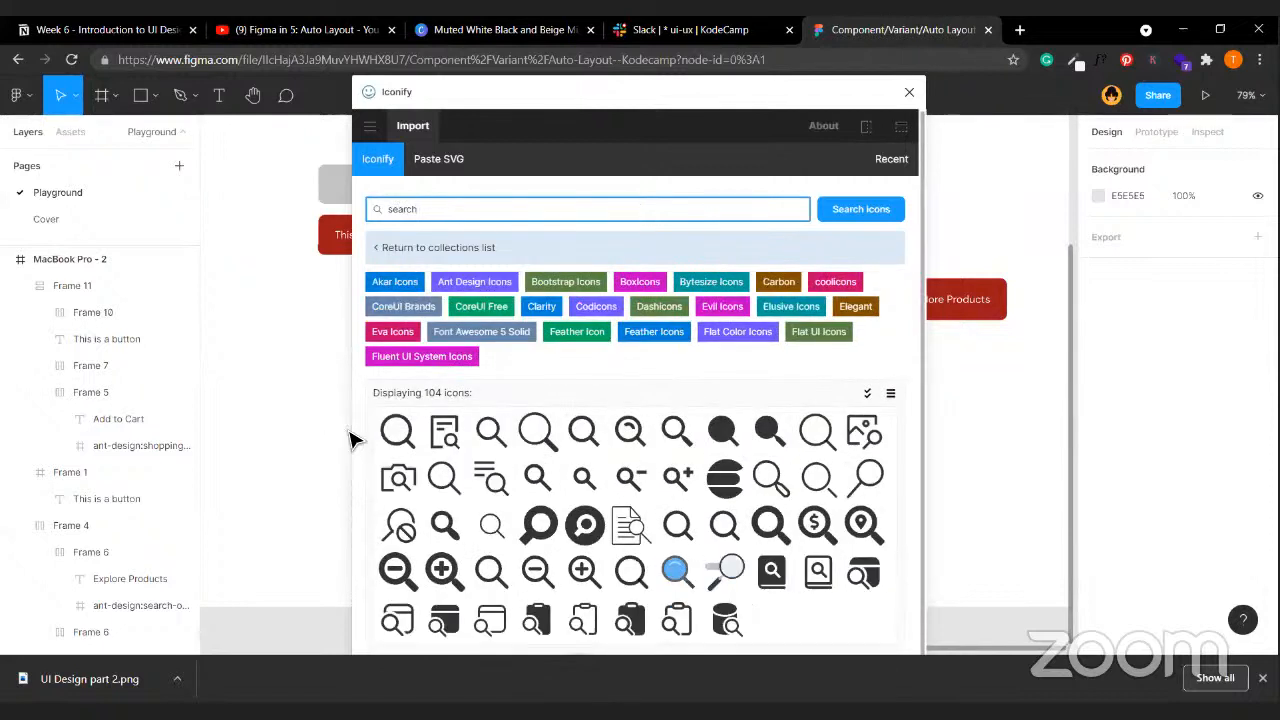
{"action": "left_click", "coordinate": [407, 434]}
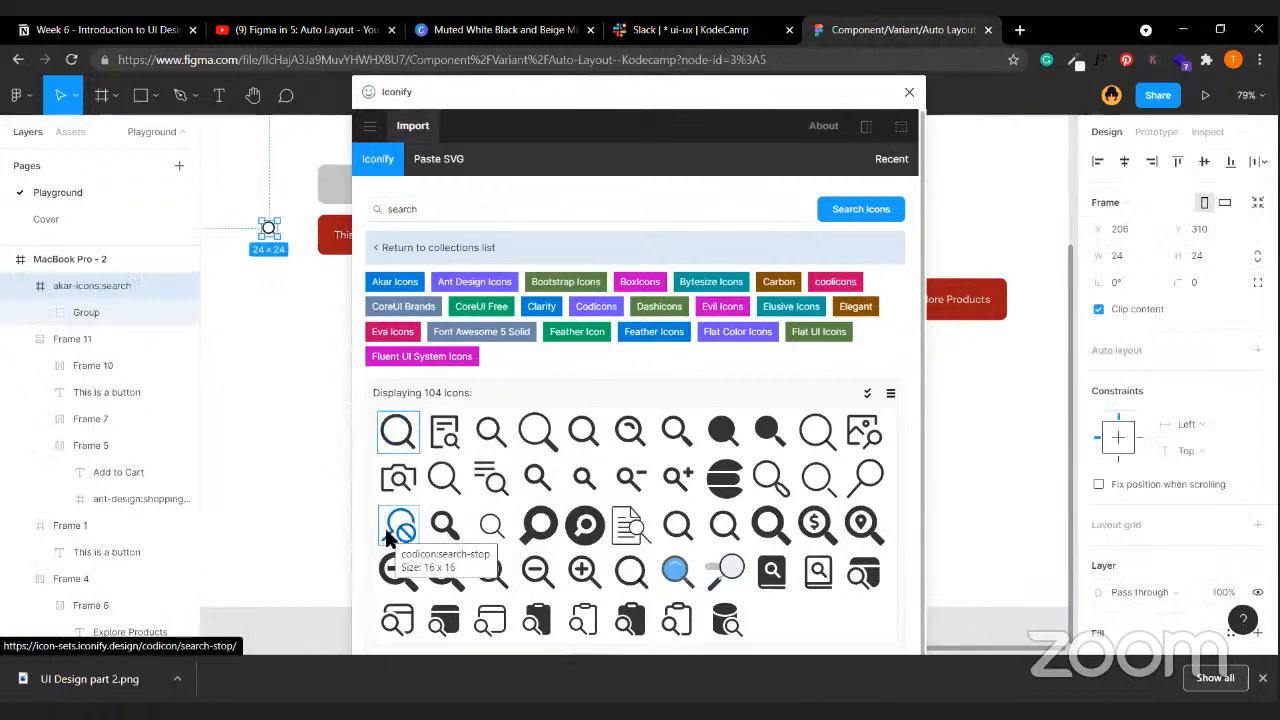
{"action": "left_click", "coordinate": [909, 92]}
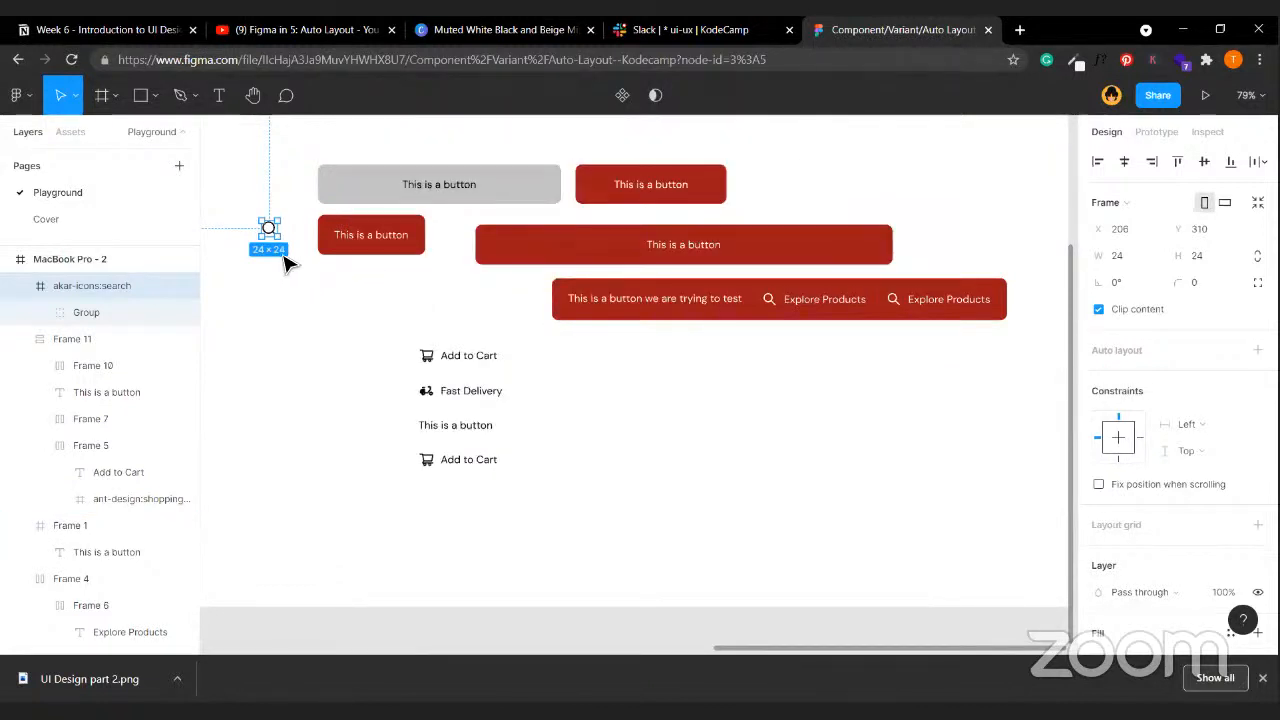
{"action": "key", "text": "Delete"}
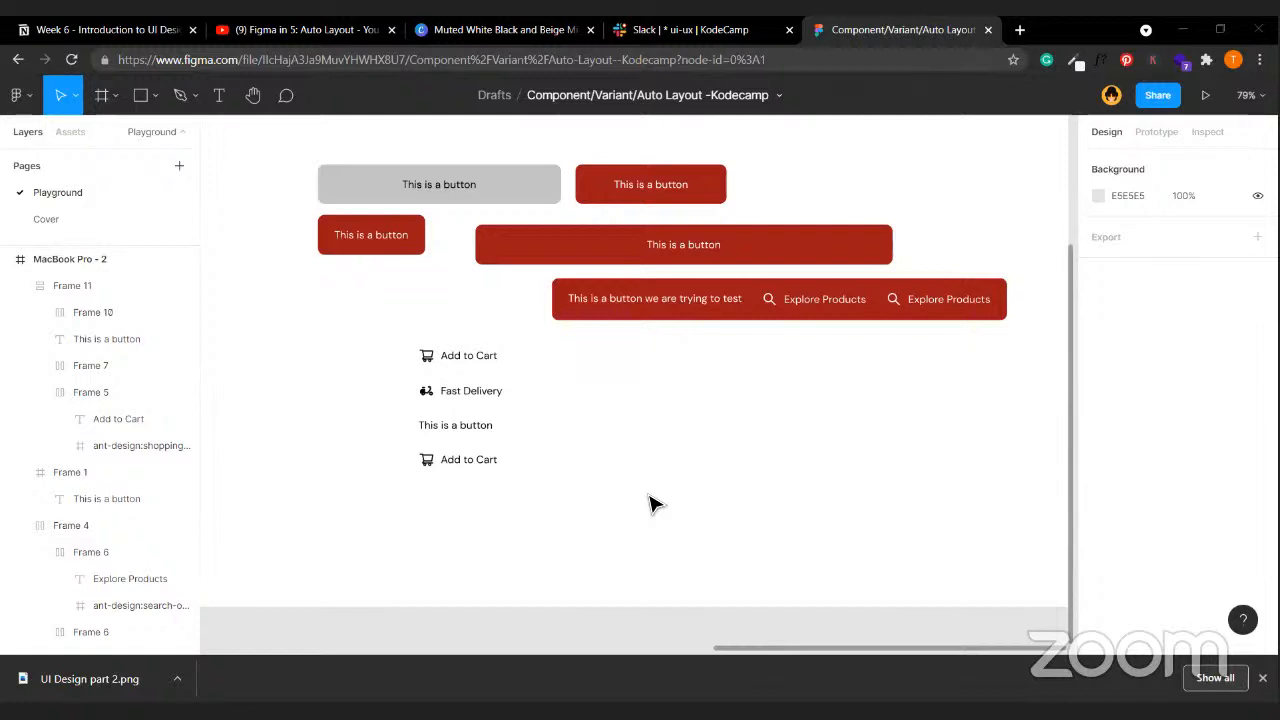
{"action": "left_click", "coordinate": [927, 308]}
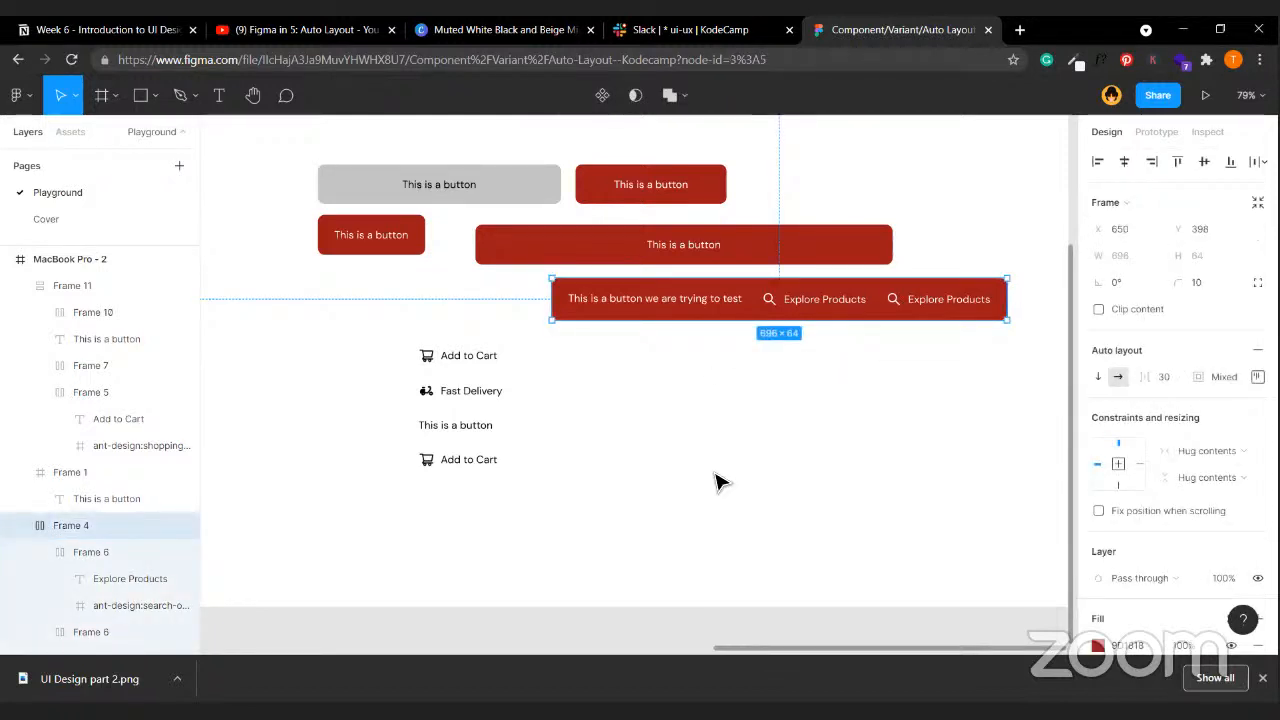
{"action": "left_click", "coordinate": [497, 492]}
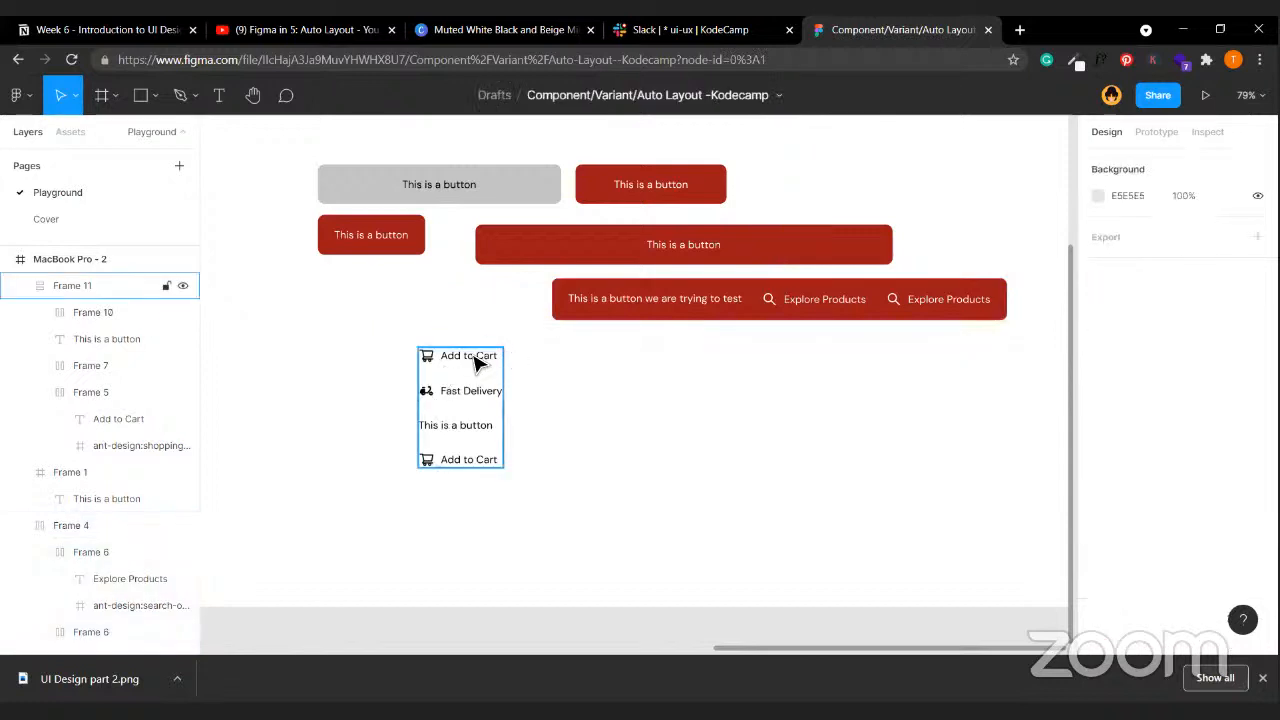
{"action": "left_click", "coordinate": [750, 318]}
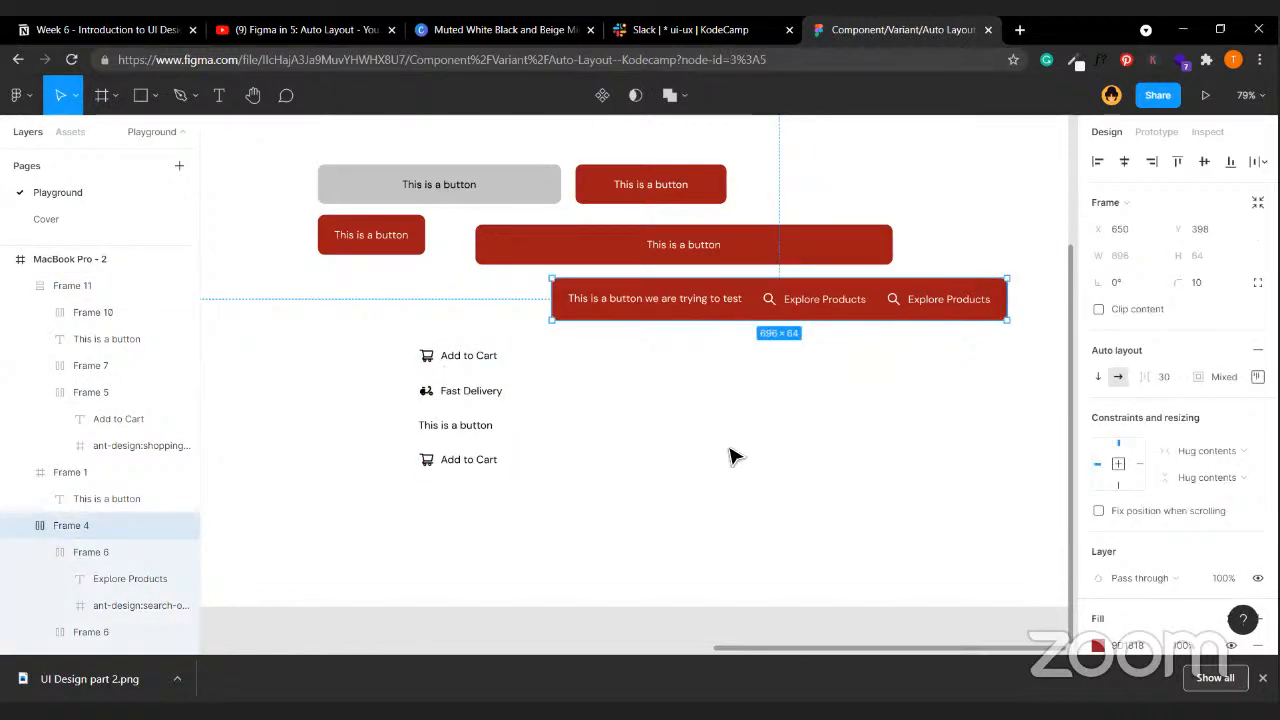
- Copy the first Add to Cart row out of the vertical list onto the empty canvas beside it
{"action": "left_click", "coordinate": [441, 368]}
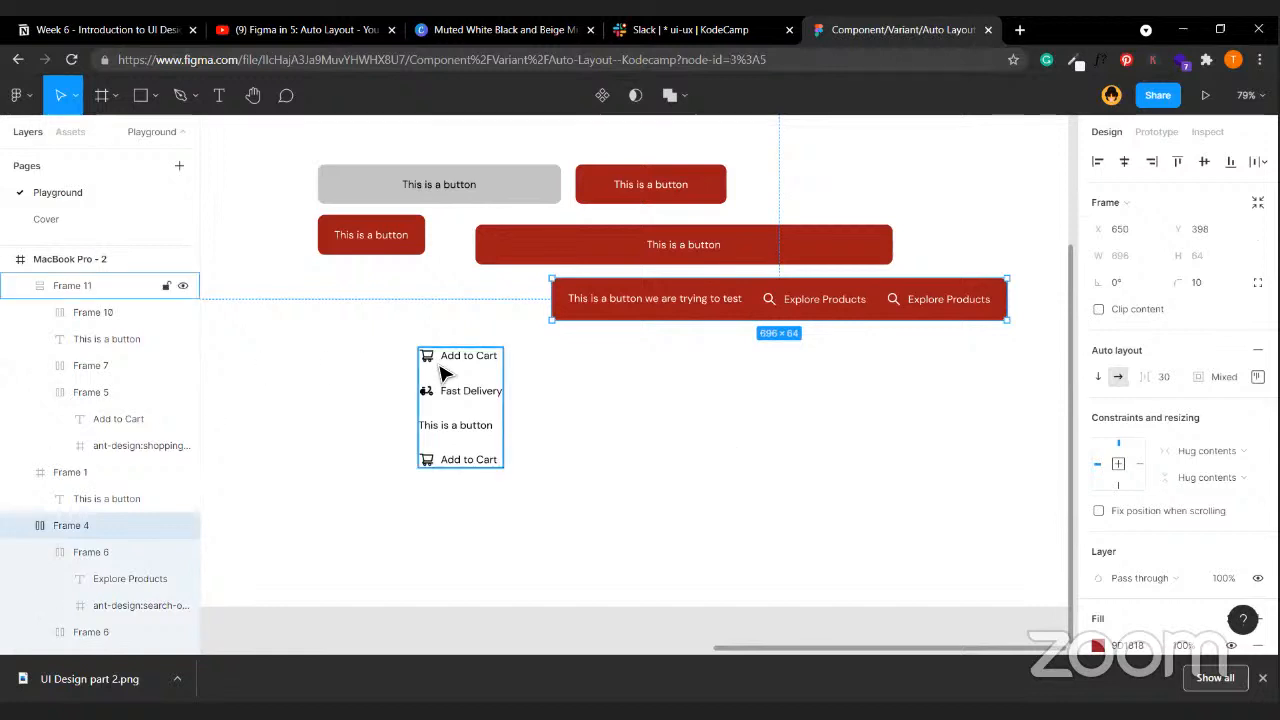
{"action": "left_click", "coordinate": [458, 370]}
{"action": "left_click_drag", "start_coordinate": [460, 371], "coordinate": [775, 435]}
{"action": "left_click", "coordinate": [663, 466]}
{"action": "scroll", "coordinate": [600, 466], "scroll_direction": "right", "scroll_amount": 2}
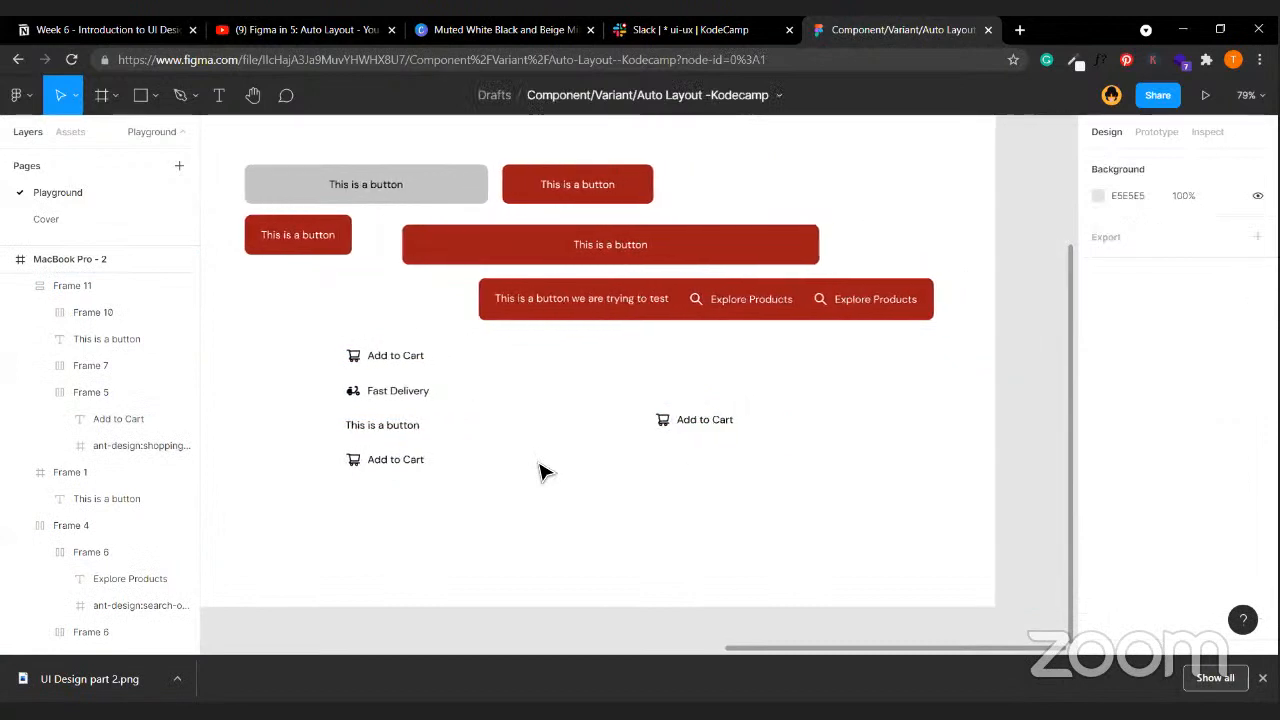
- Copy the "Fast Delivery" text out of its list row onto the canvas below the separate Add to Cart copy
{"action": "left_click", "coordinate": [690, 428]}
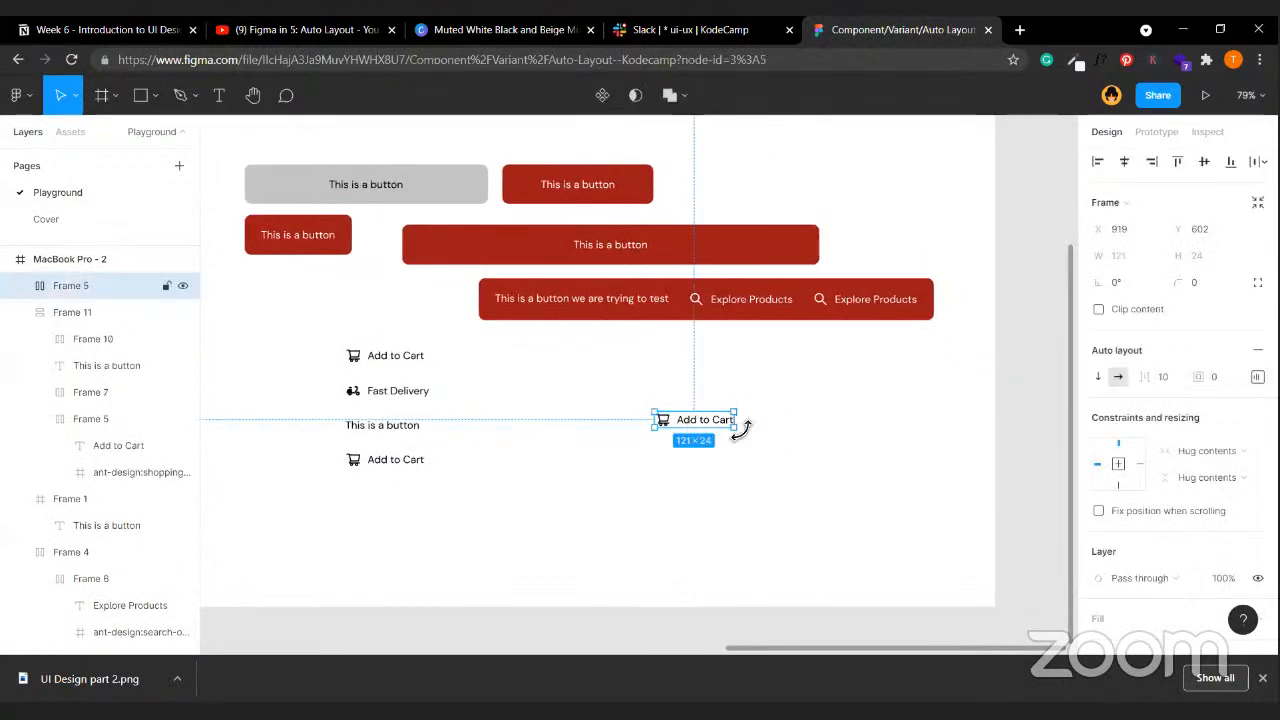
{"action": "double_click", "coordinate": [362, 370]}
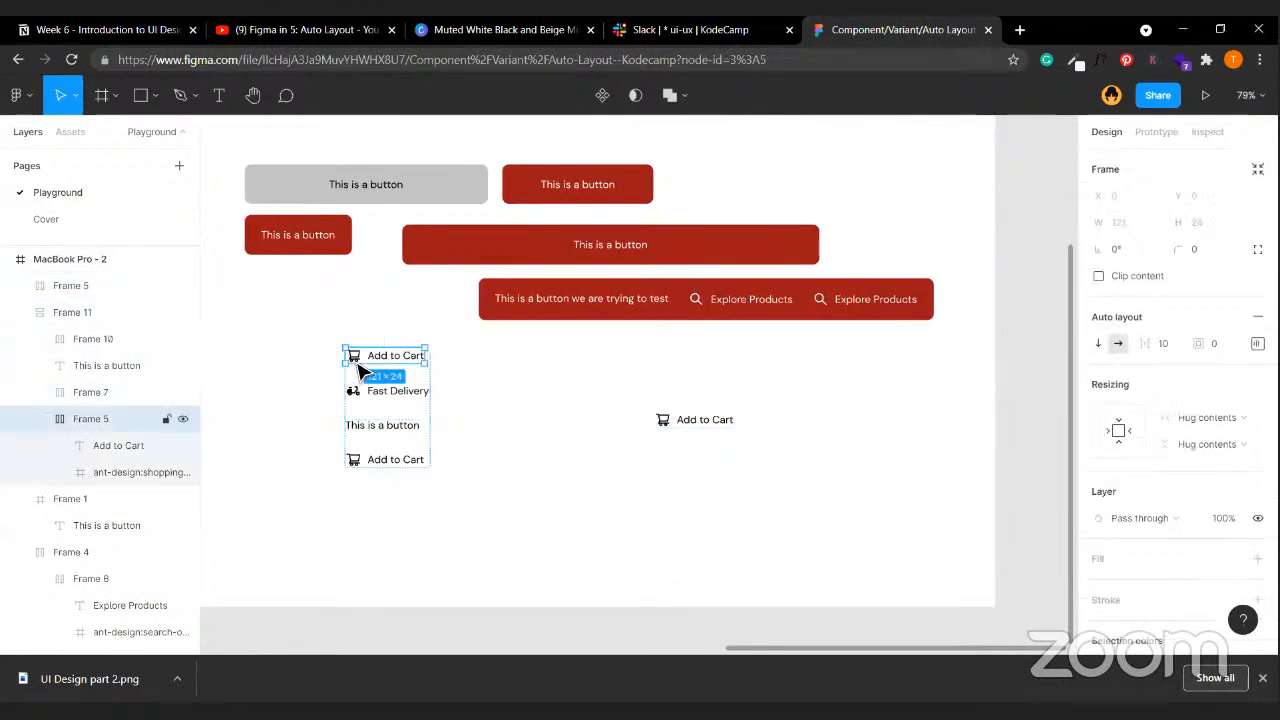
{"action": "left_click", "coordinate": [388, 399]}
{"action": "double_click", "coordinate": [388, 399]}
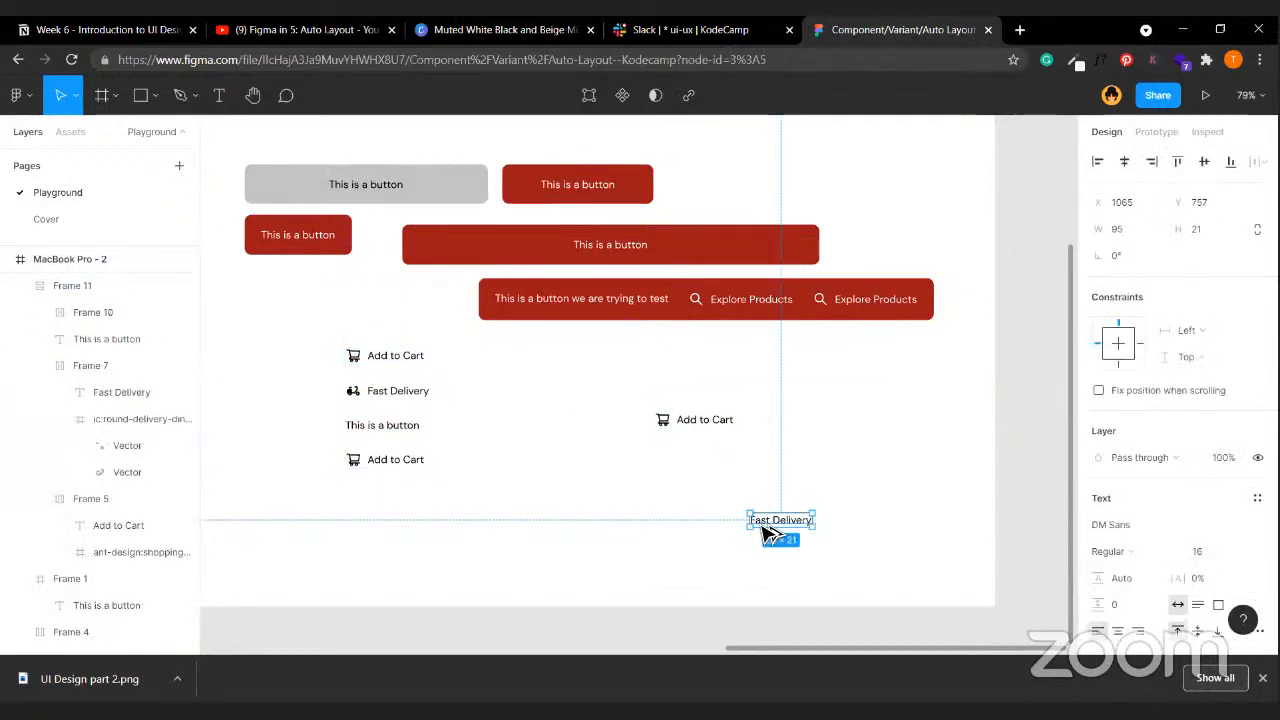
- Insert the loose "Fast Delivery" text into the separate Add to Cart row between its cart icon and text
{"action": "left_click", "coordinate": [715, 422]}
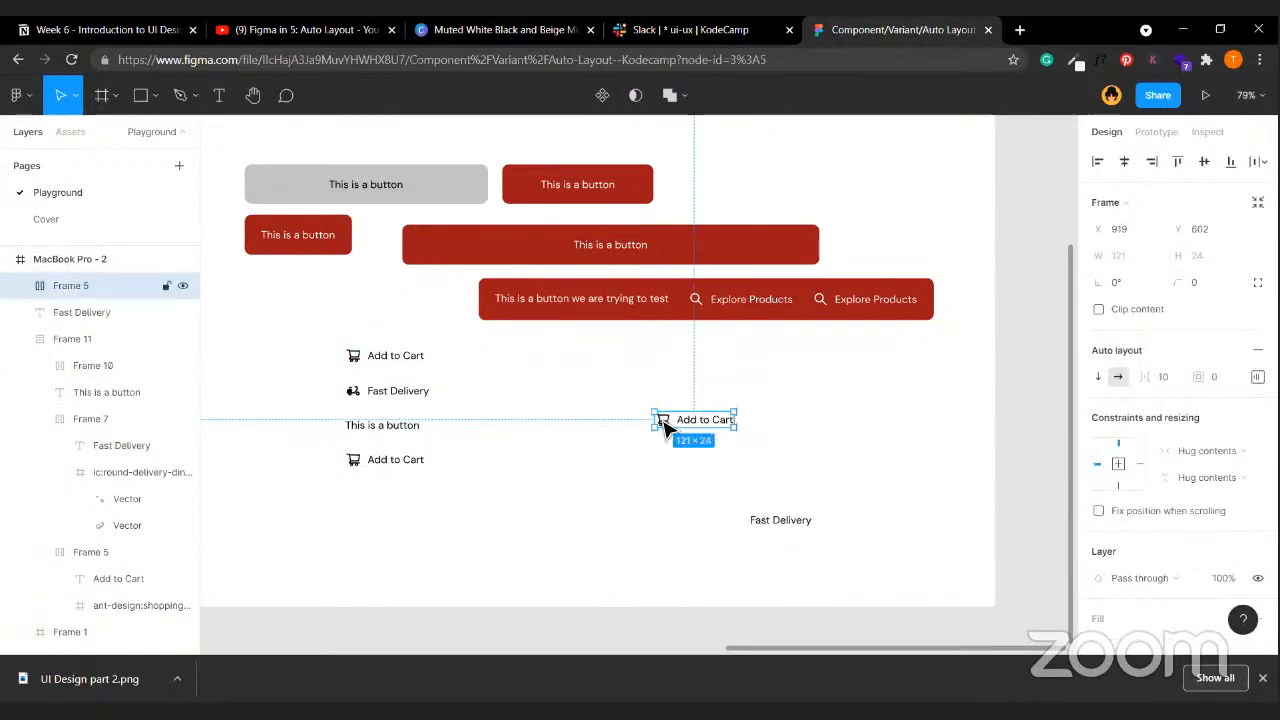
{"action": "left_click_drag", "start_coordinate": [792, 526], "coordinate": [694, 420]}
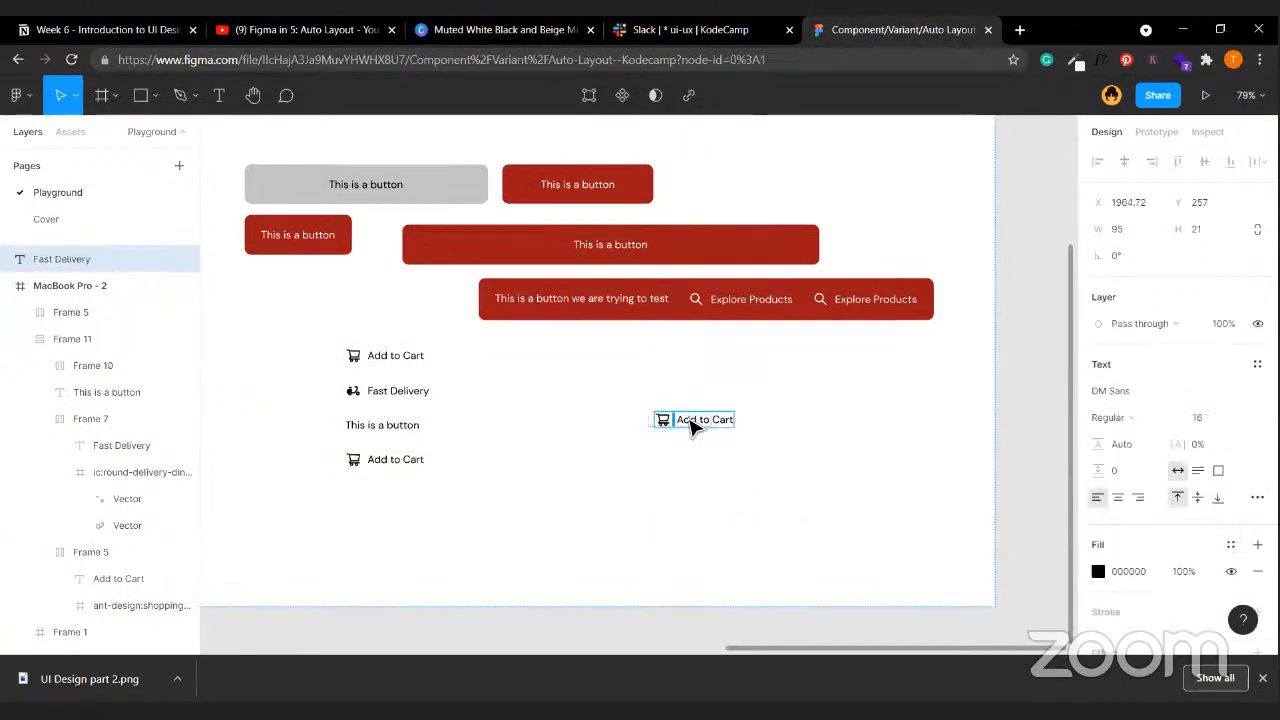
{"action": "left_click", "coordinate": [837, 489]}
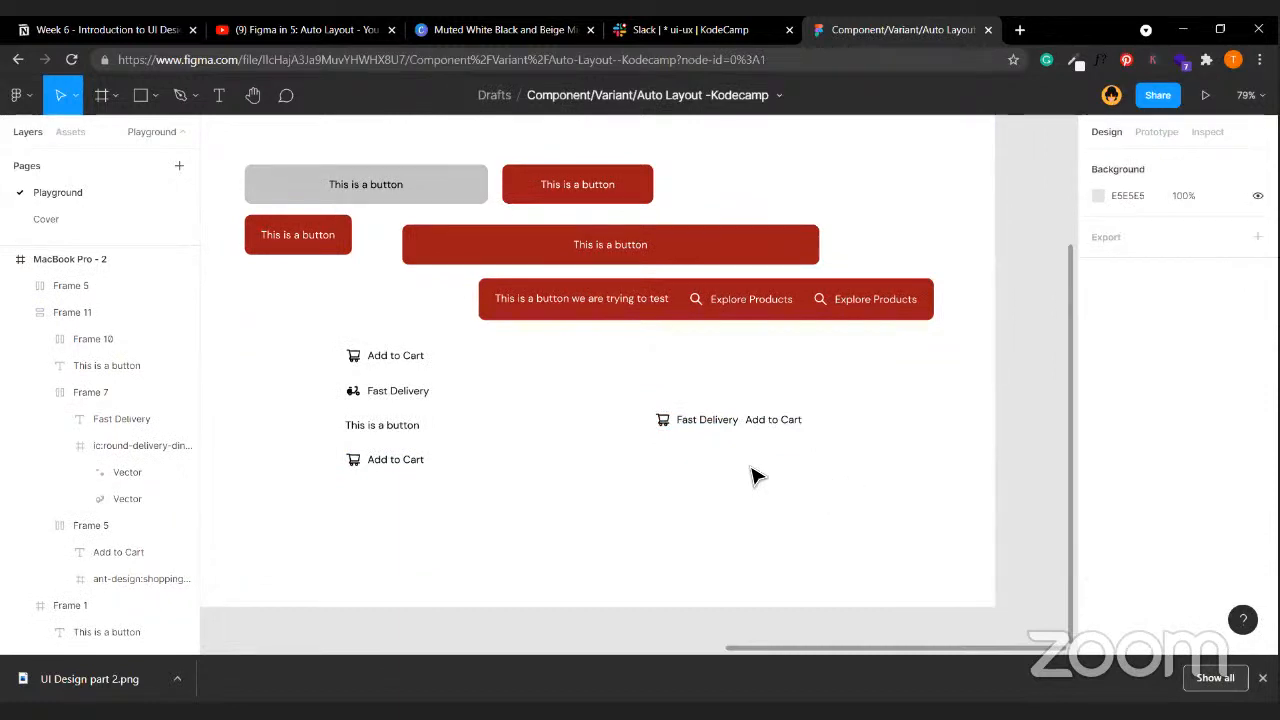
- Move the "Fast Delivery" text from the separate row into the long red button, before the first Explore Products
{"action": "double_click", "coordinate": [714, 432]}
{"action": "left_click_drag", "start_coordinate": [714, 432], "coordinate": [685, 301]}
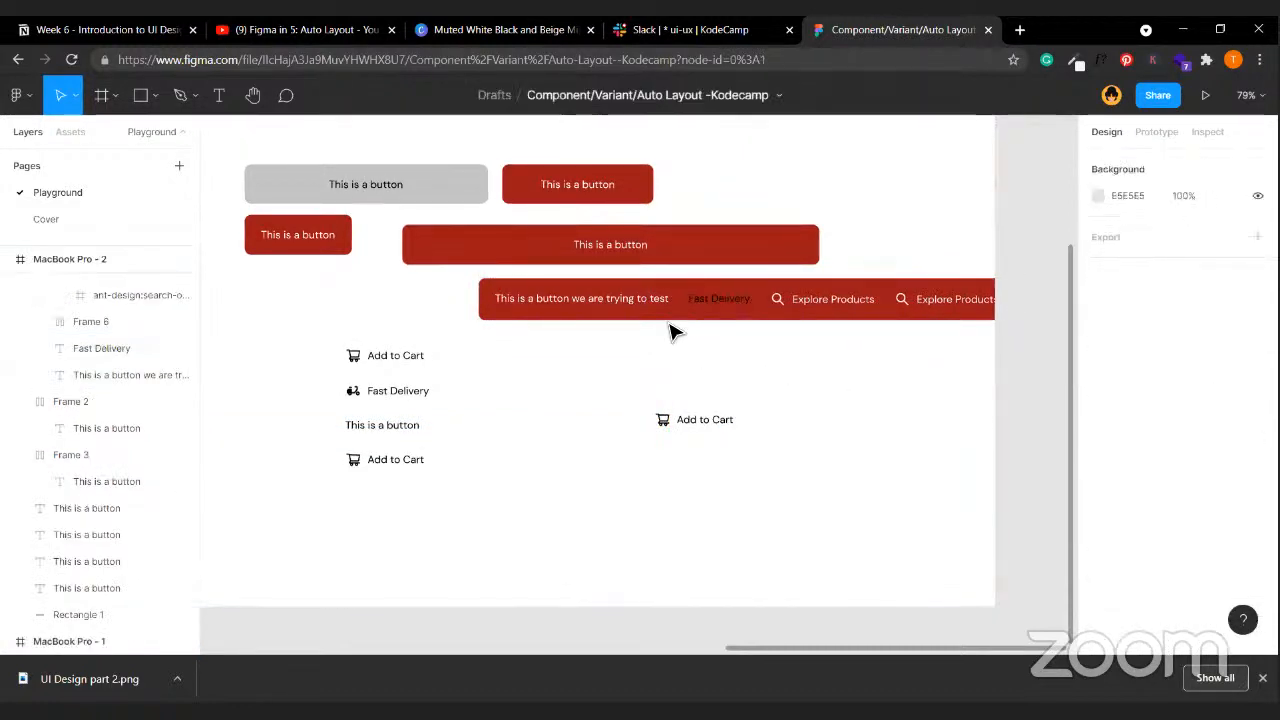
{"action": "left_click", "coordinate": [671, 318]}
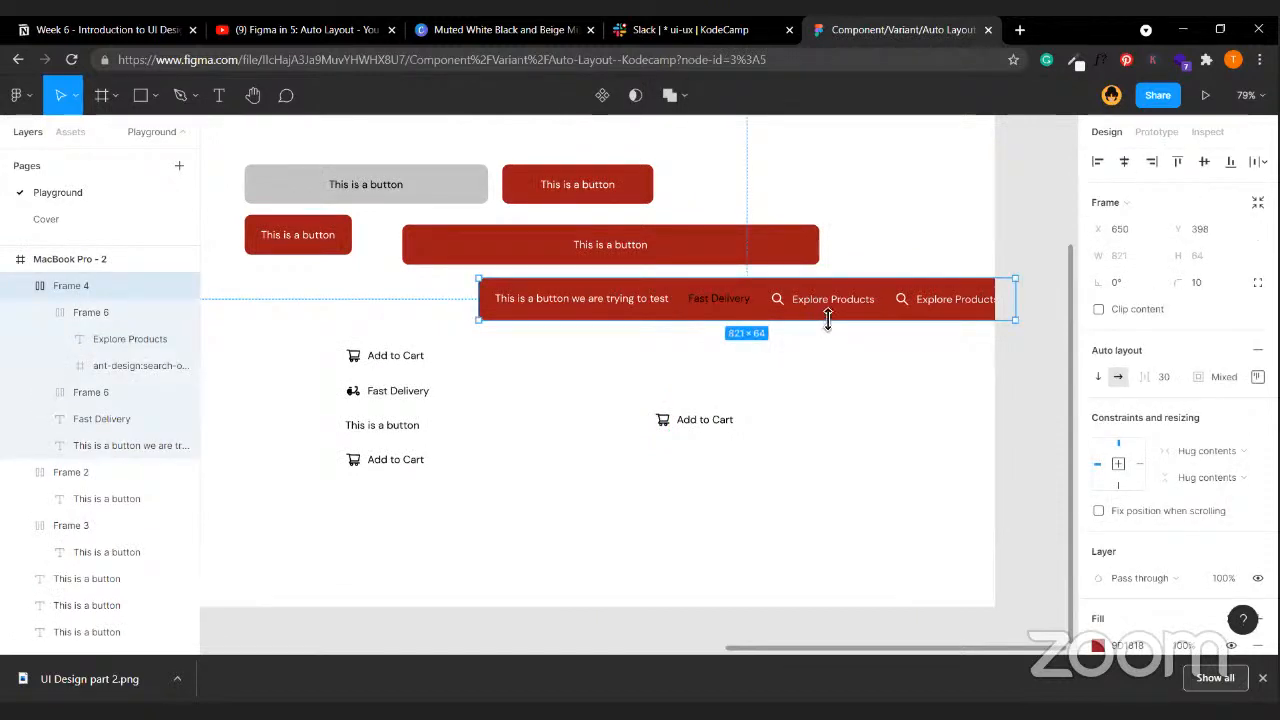
- Undo the moves and creation of the "Fast Delivery" text copy, and delete the separate Add to Cart row
{"action": "key", "text": "ctrl+z"}
{"action": "key", "text": "ctrl+z"}
{"action": "key", "text": "ctrl+z"}
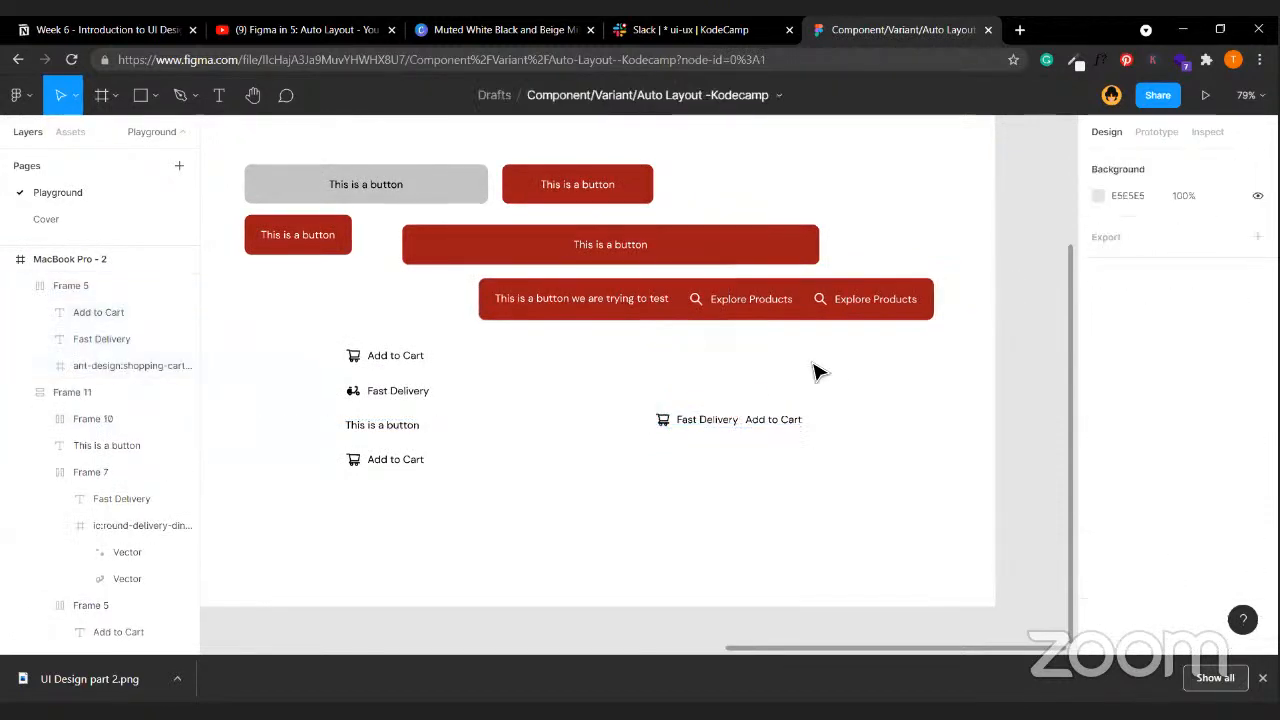
{"action": "key", "text": "ctrl+z"}
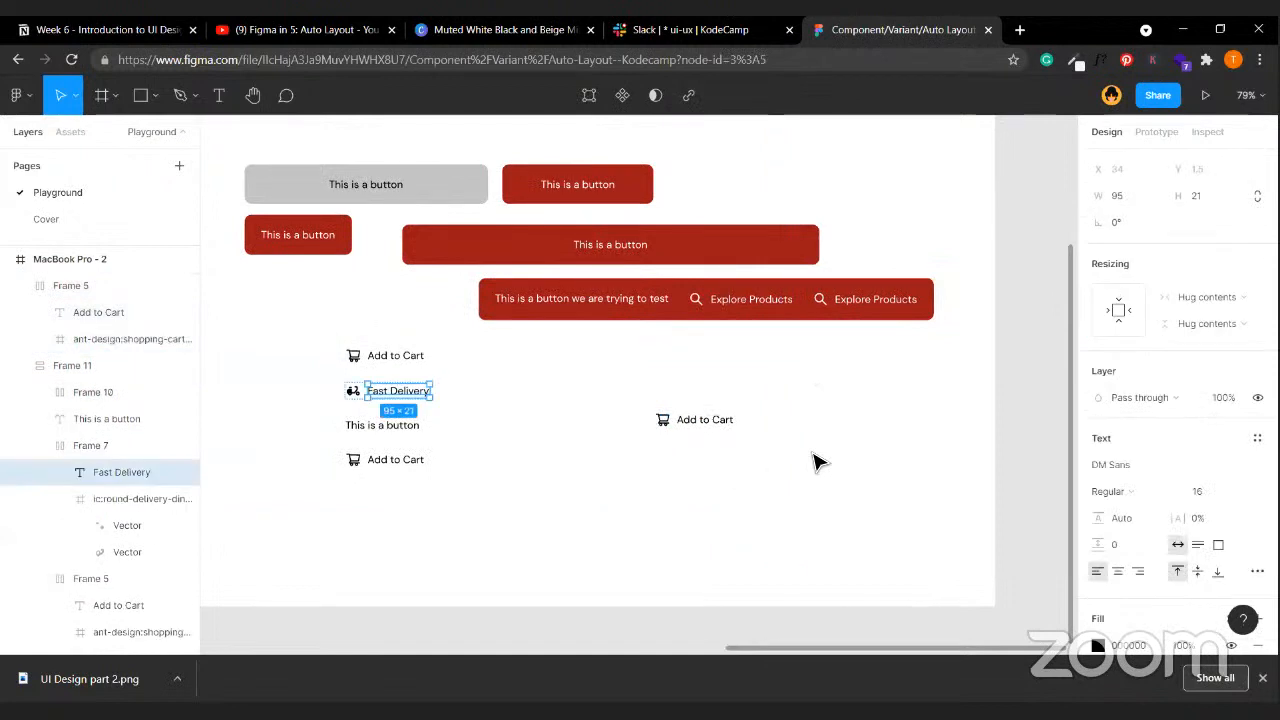
{"action": "left_click", "coordinate": [718, 430]}
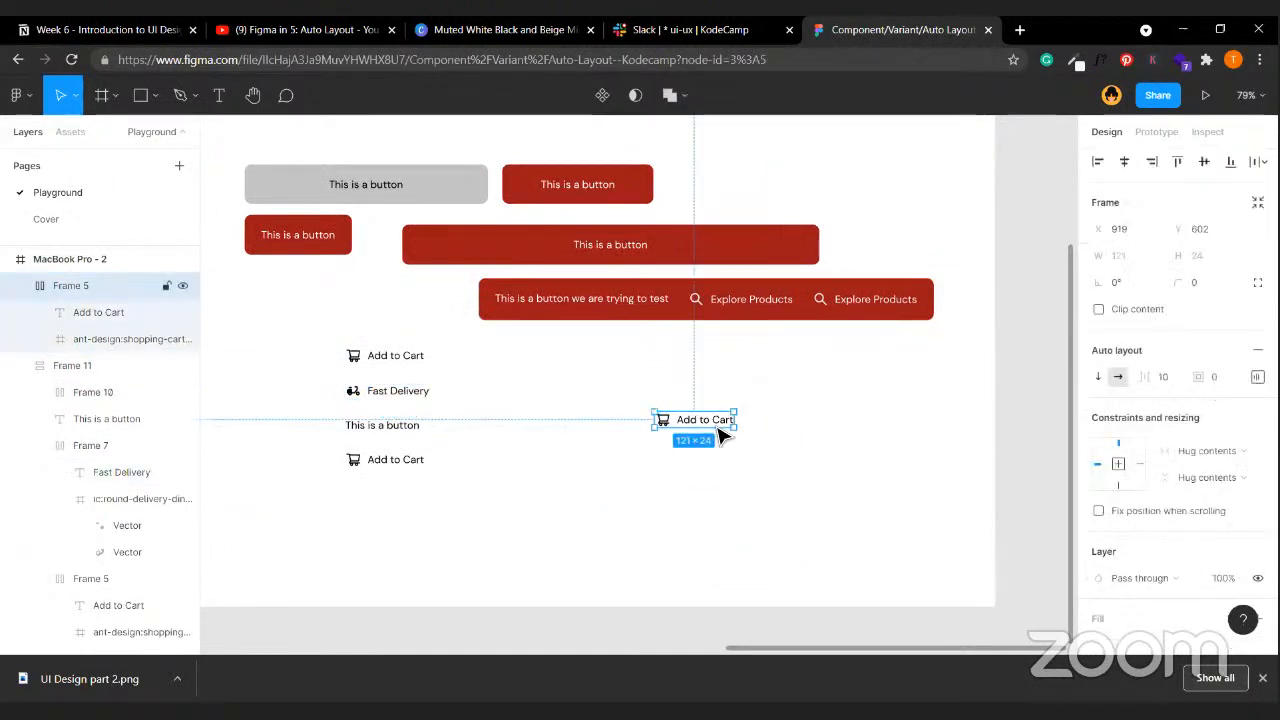
{"action": "key", "text": "Delete"}
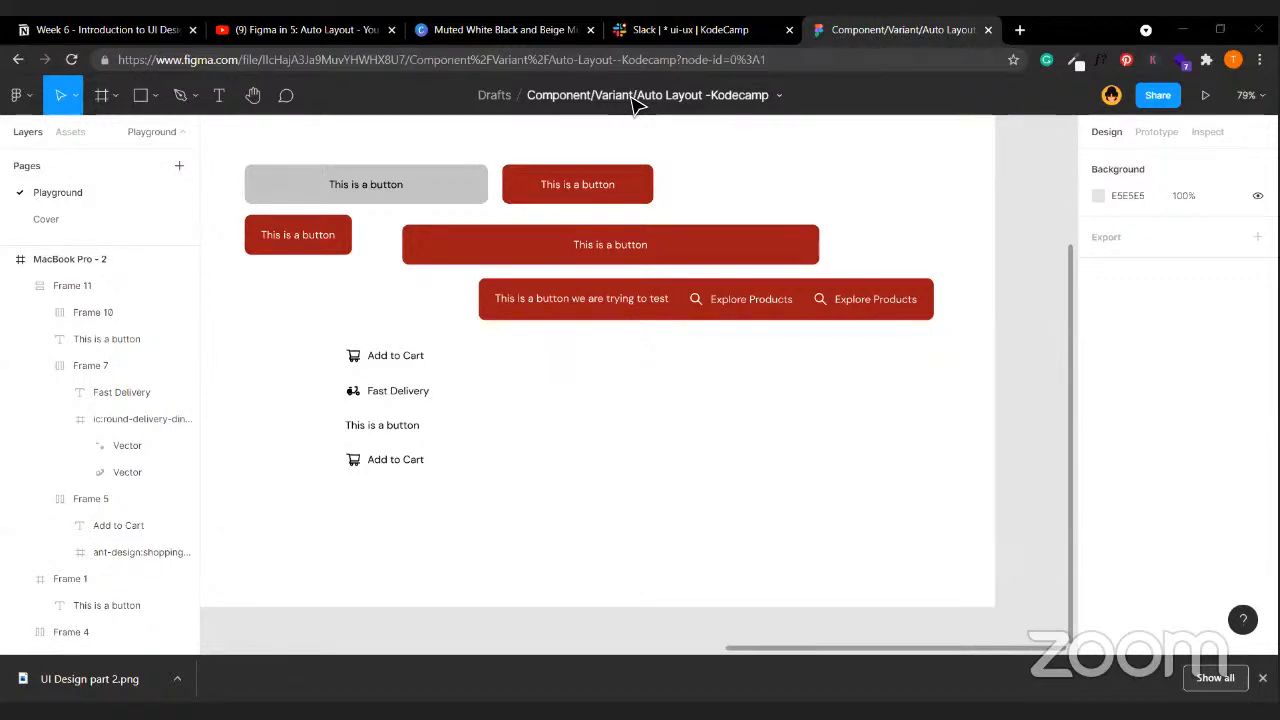
- Move the vertical auto layout list to about X 302, Y 503, beneath the small red button
{"action": "scroll", "coordinate": [638, 105], "scroll_direction": "left", "scroll_amount": 1}
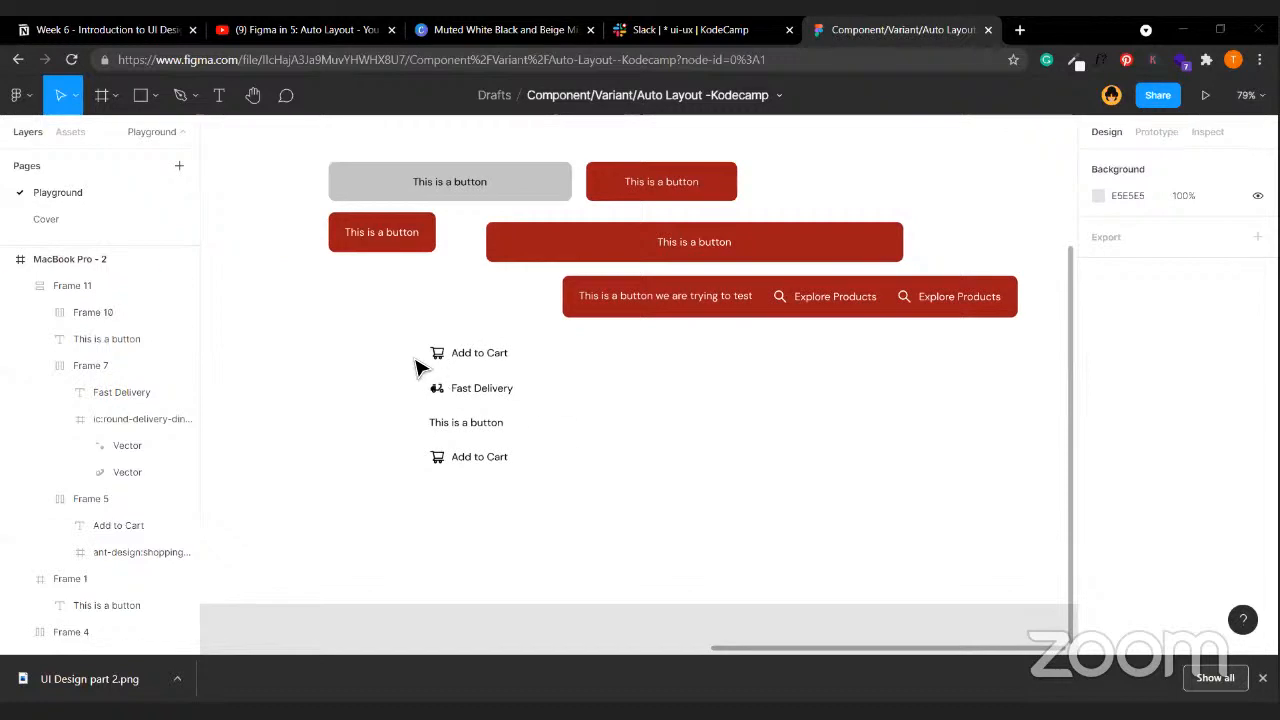
{"action": "left_click", "coordinate": [478, 383]}
{"action": "left_click_drag", "start_coordinate": [486, 397], "coordinate": [380, 397]}
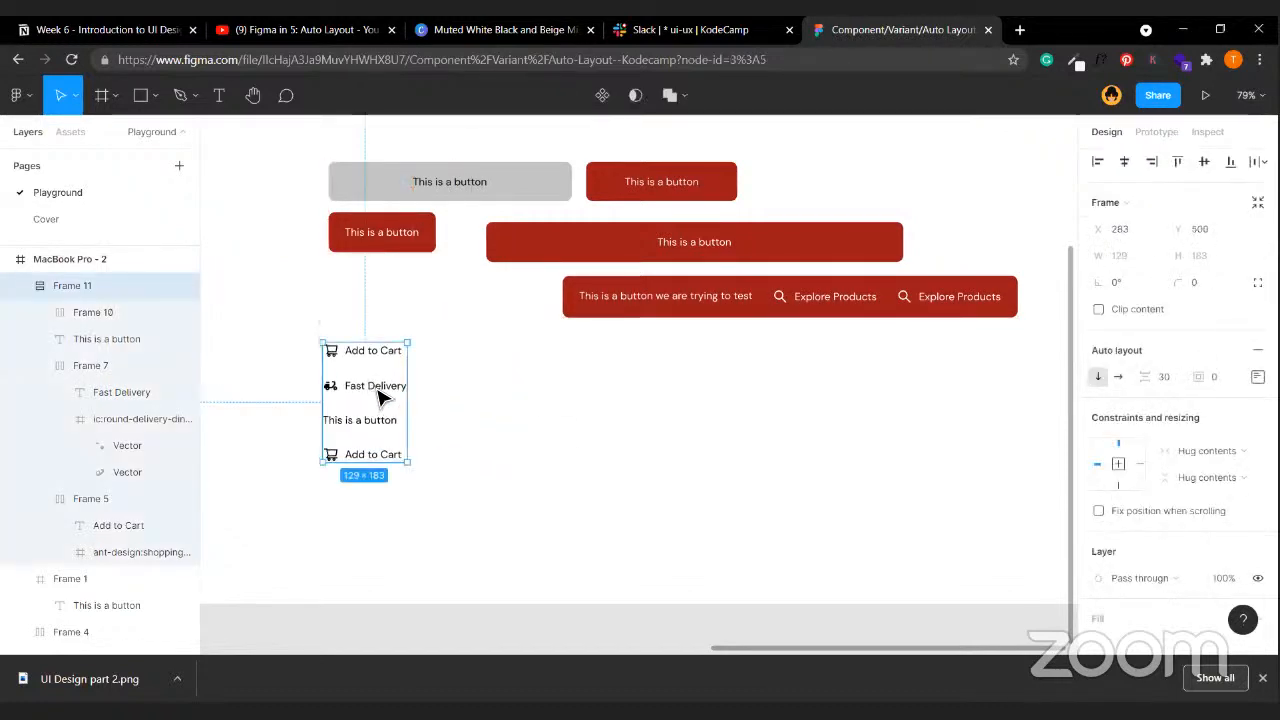
{"action": "double_click", "coordinate": [380, 389]}
{"action": "left_click", "coordinate": [380, 403]}
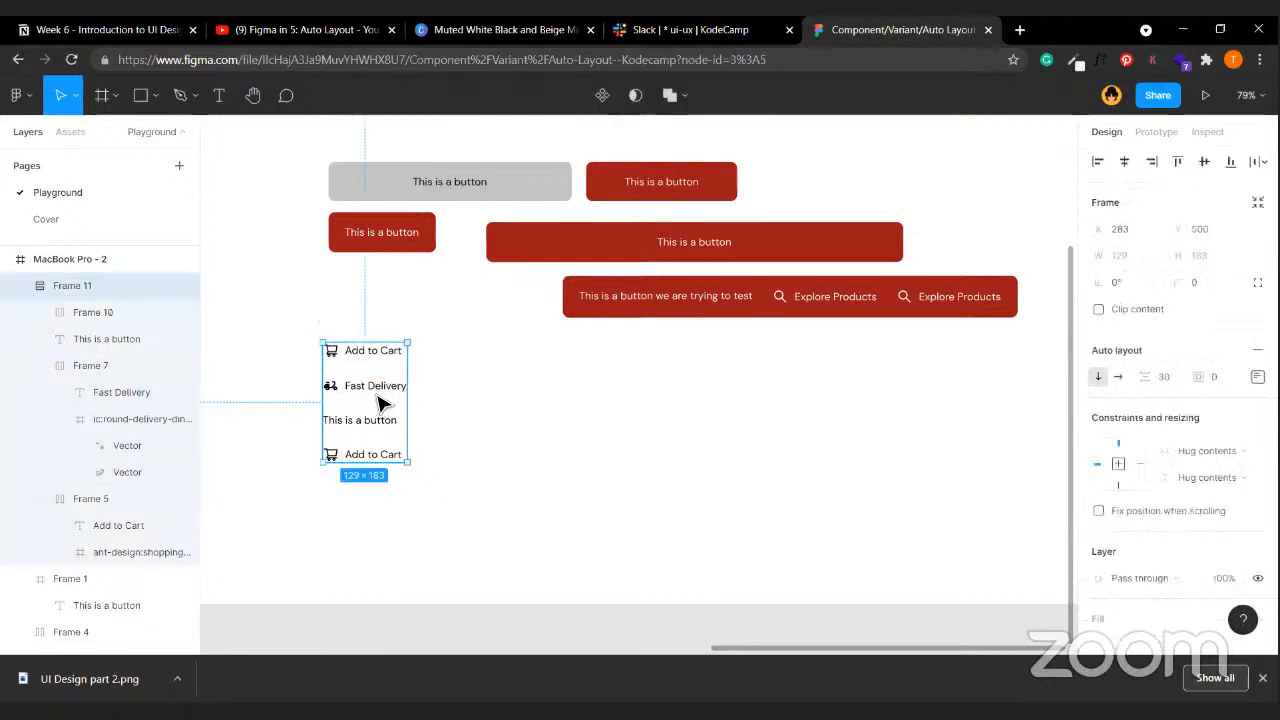
{"action": "left_click_drag", "start_coordinate": [380, 403], "coordinate": [391, 406]}
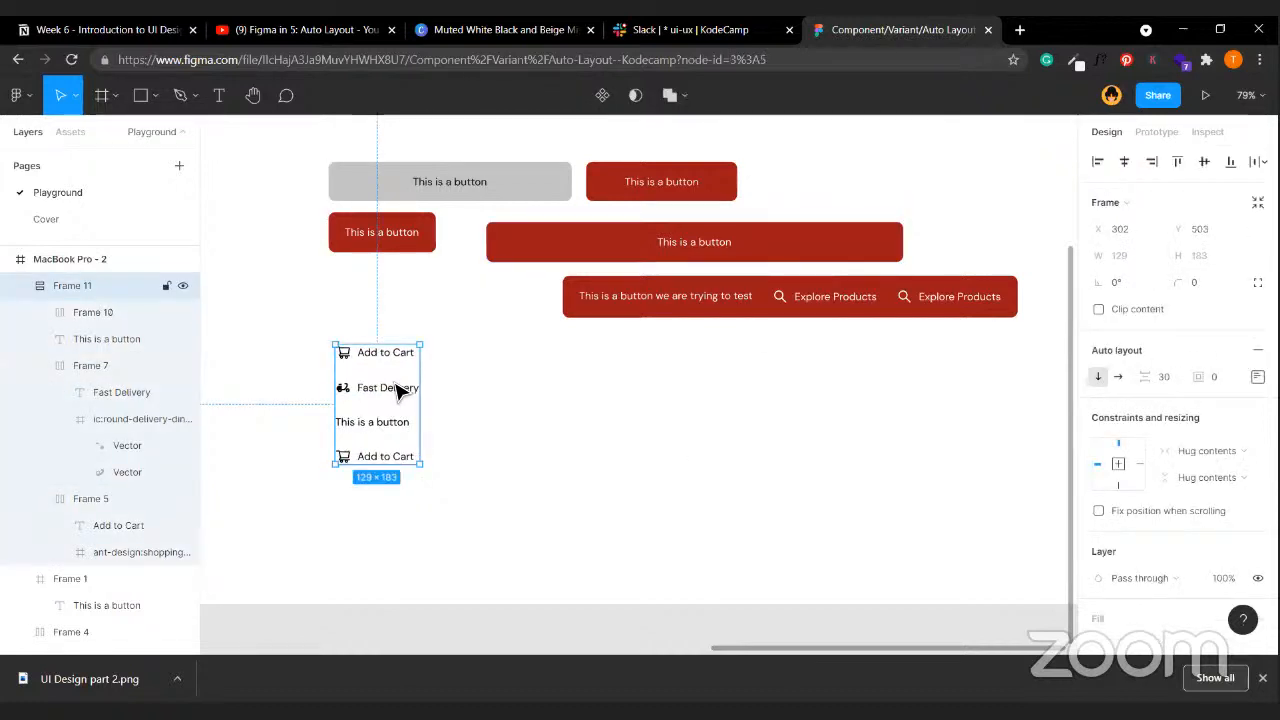
- Draw a rectangle about 404 by 316 at about X 656, Y 540, to the right of the vertical list
{"action": "left_click", "coordinate": [553, 475]}
{"action": "scroll", "coordinate": [555, 476], "scroll_direction": "right", "scroll_amount": 1}
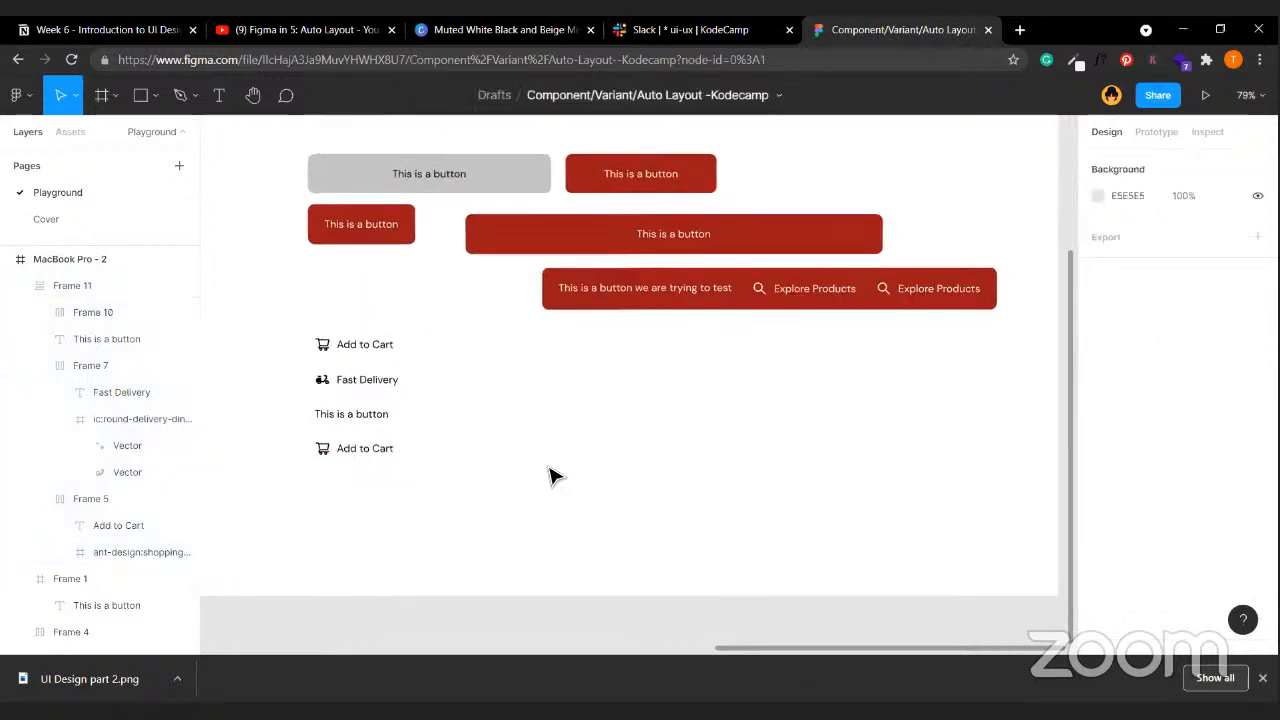
{"action": "left_click", "coordinate": [140, 106]}
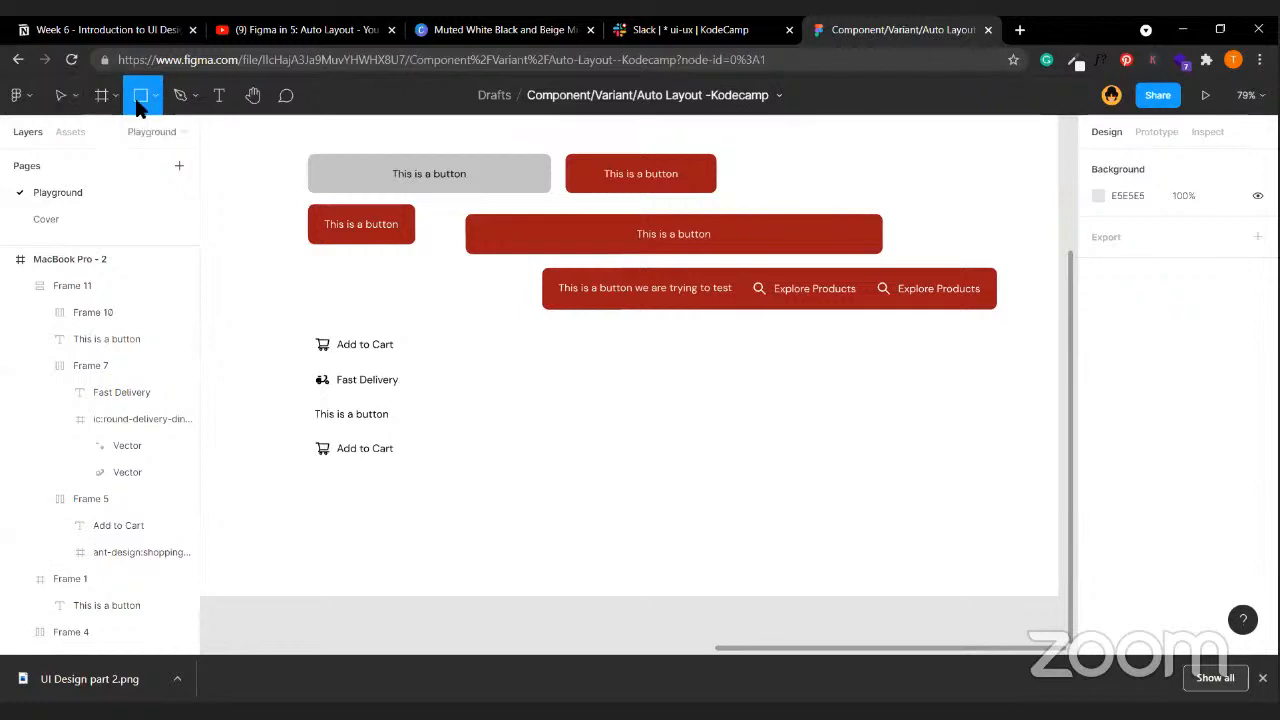
{"action": "left_click", "coordinate": [583, 400]}
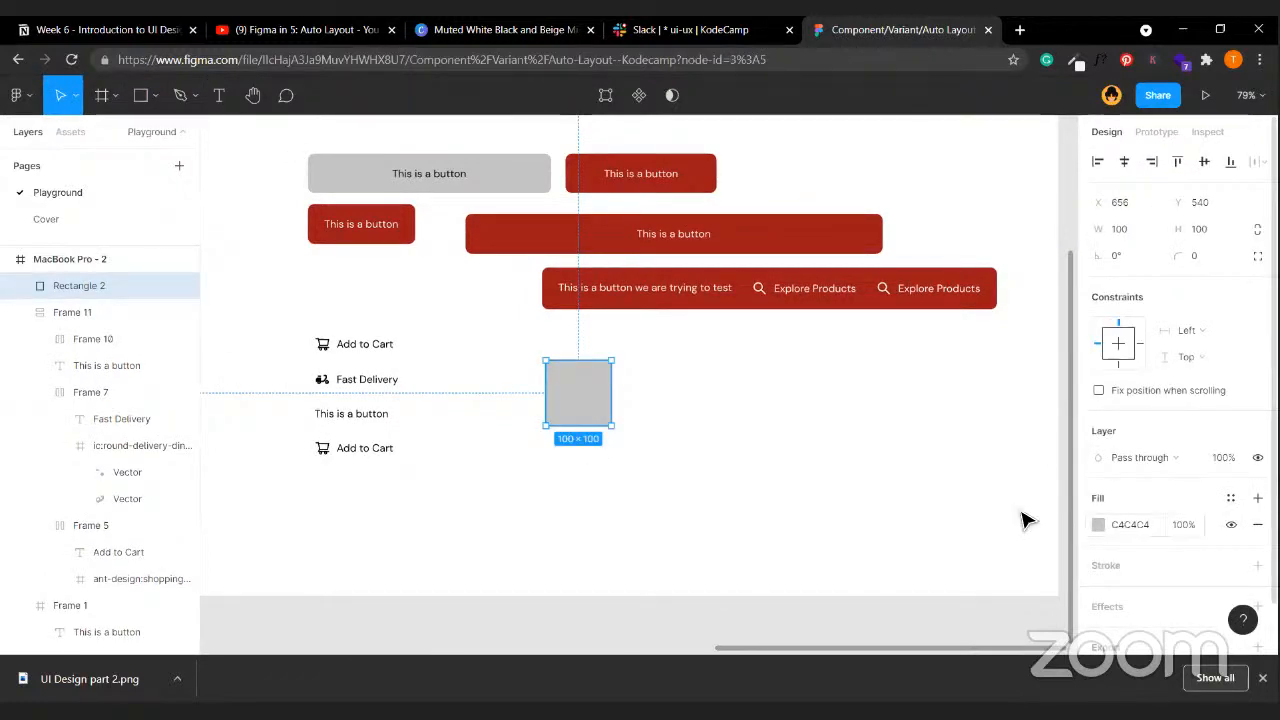
{"action": "left_click_drag", "start_coordinate": [616, 378], "coordinate": [814, 396]}
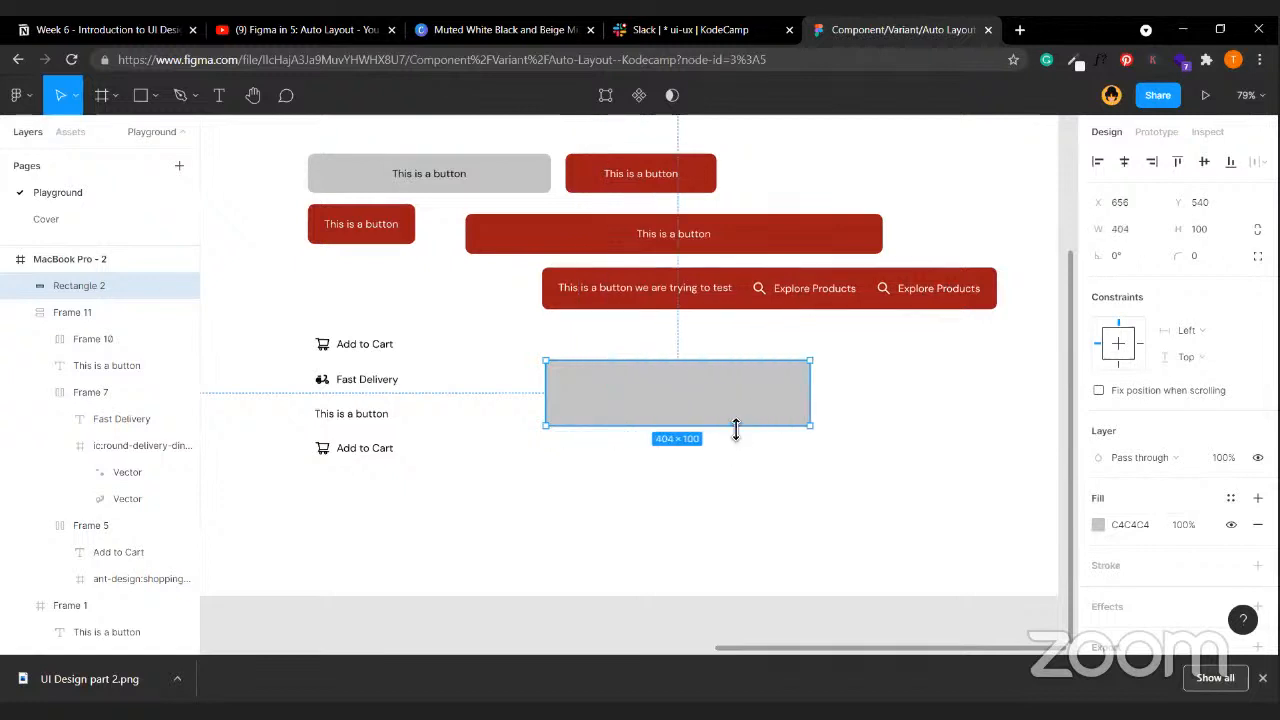
{"action": "left_click_drag", "start_coordinate": [736, 428], "coordinate": [743, 568]}
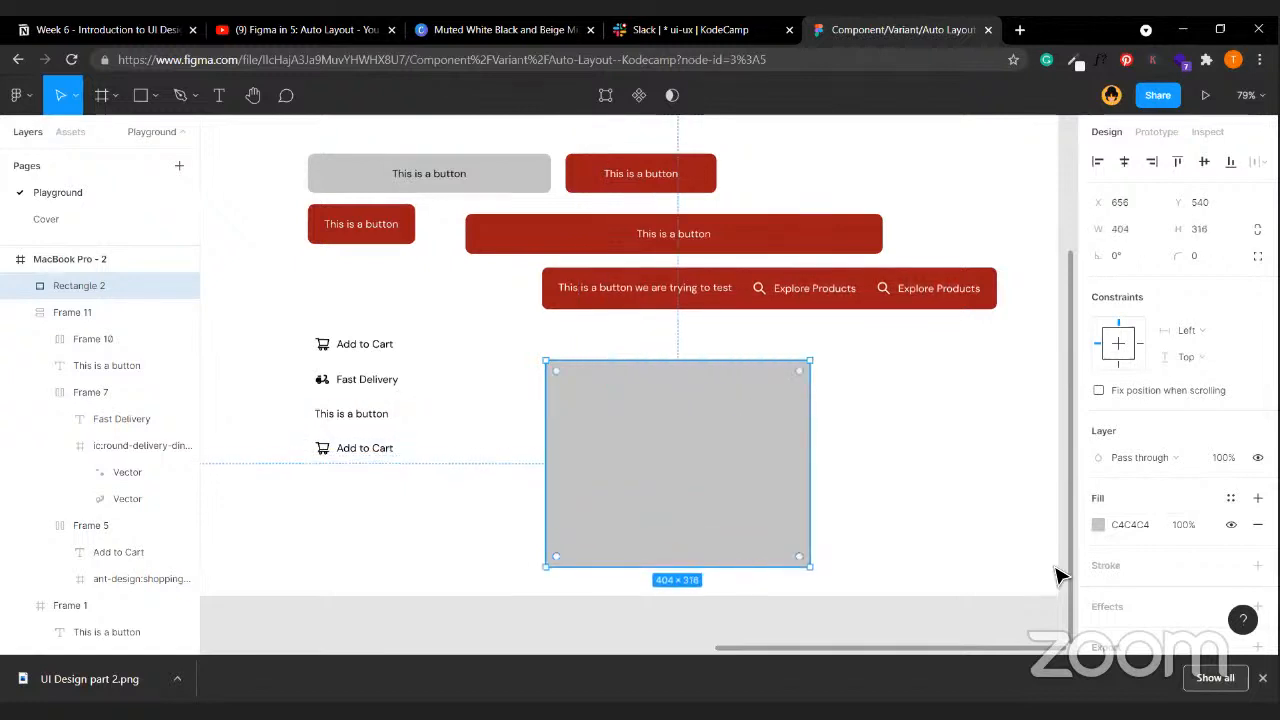
- Set the new rectangle's fill to light grey EFEFEF and its corner radius to 10
{"action": "left_click", "coordinate": [1098, 524]}
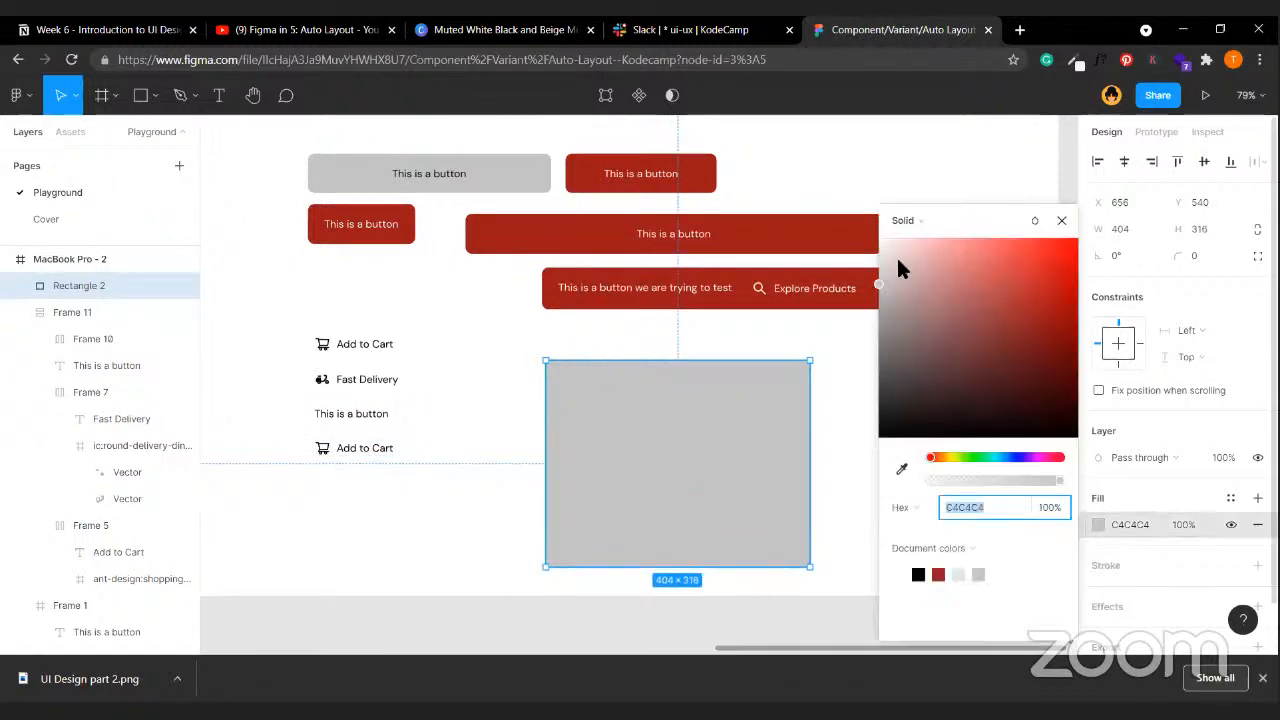
{"action": "left_click_drag", "start_coordinate": [896, 255], "coordinate": [871, 251]}
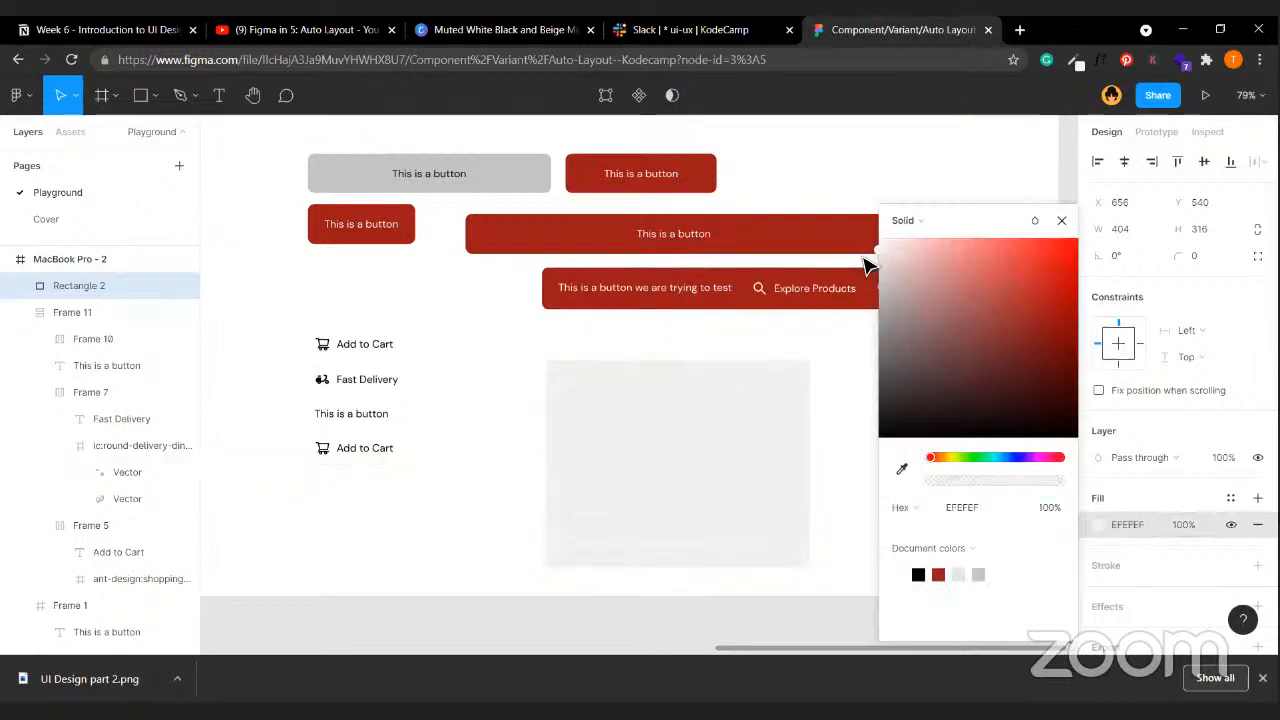
{"action": "left_click", "coordinate": [1230, 262]}
{"action": "type", "text": "10"}
{"action": "key", "text": "Return"}
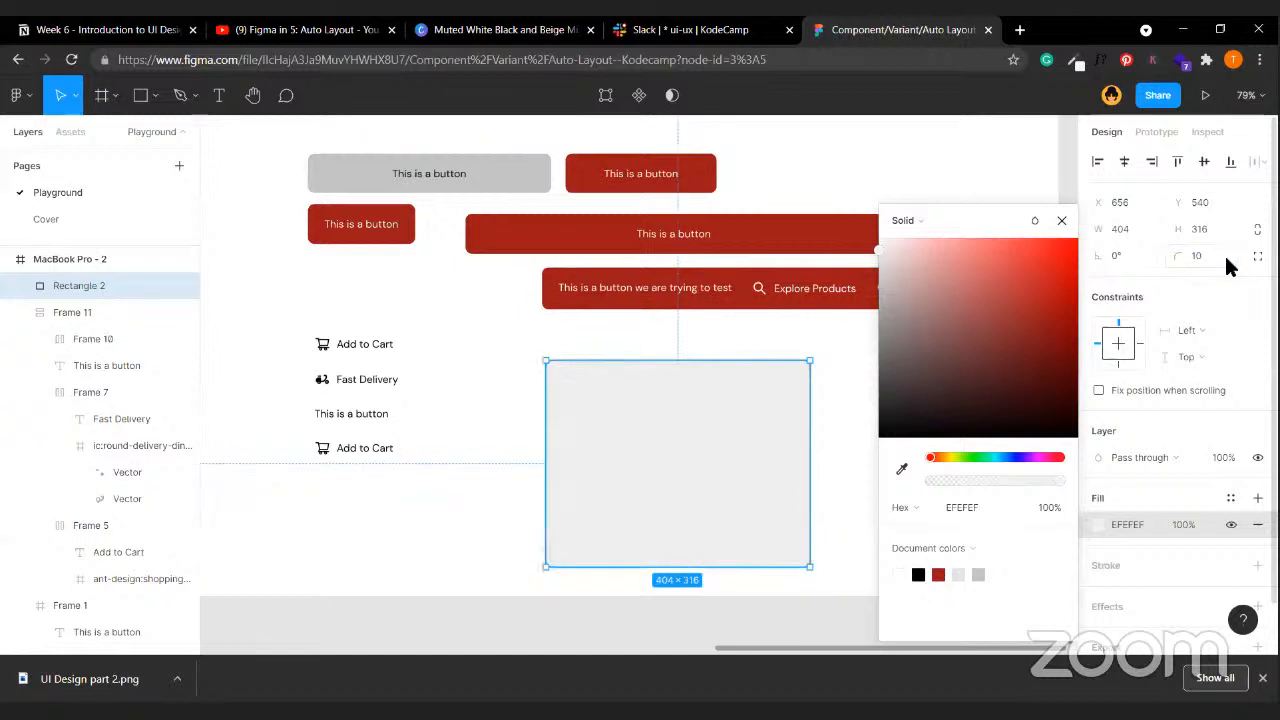
{"action": "left_click", "coordinate": [449, 397]}
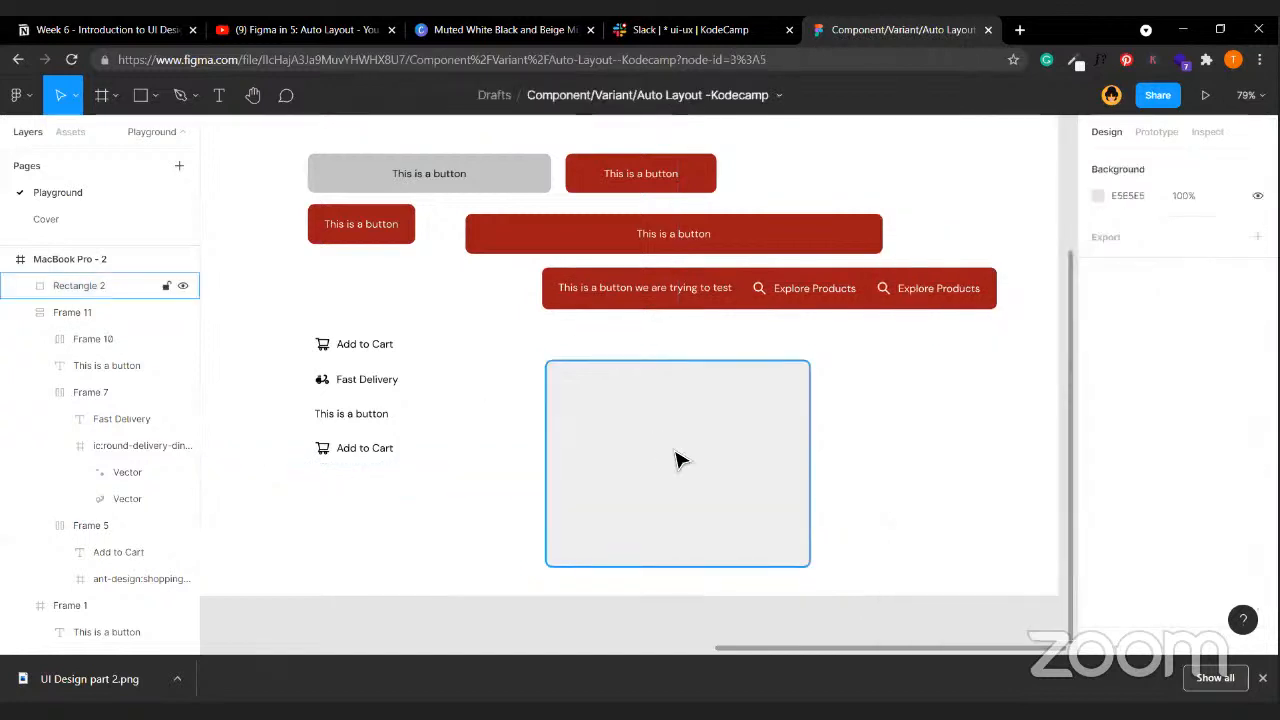
- Copy the vertical icon list onto the light grey rectangle at about X 720, Y 595, and bring the copy in front of it
{"action": "scroll", "coordinate": [366, 354], "scroll_direction": "down", "scroll_amount": 1}
{"action": "left_click", "coordinate": [354, 306]}
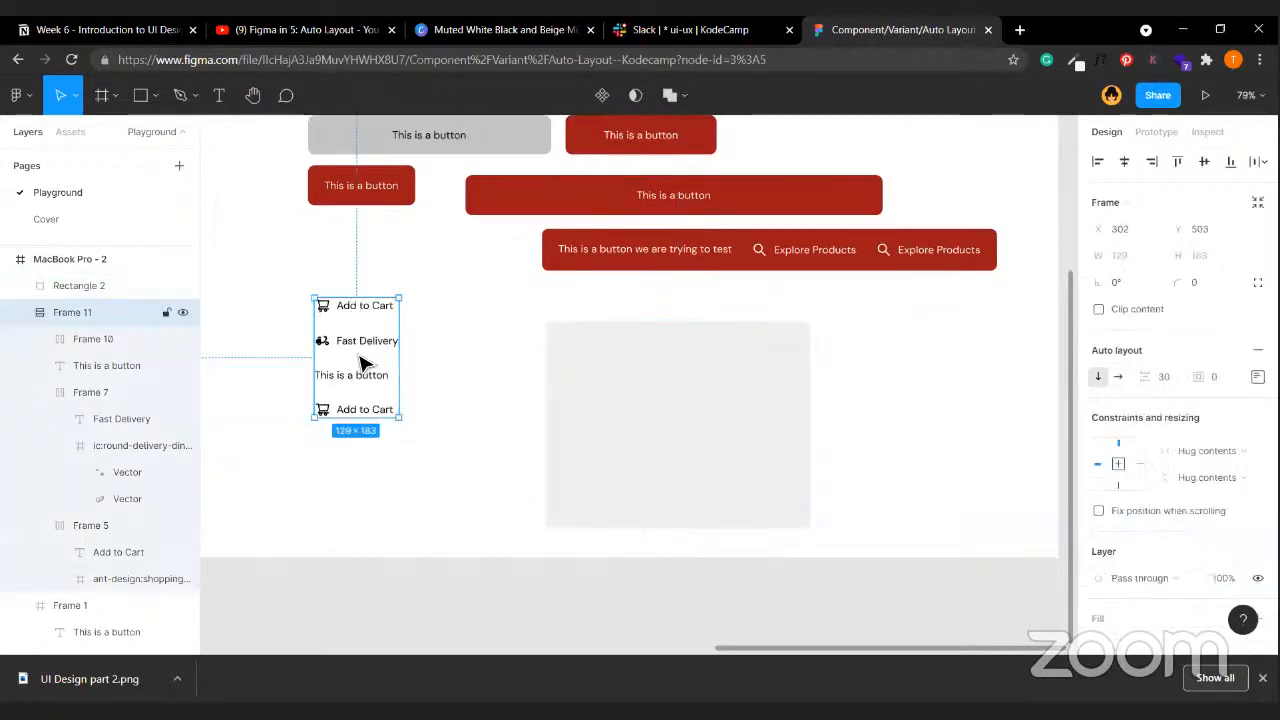
{"action": "left_click_drag", "start_coordinate": [364, 363], "coordinate": [626, 422]}
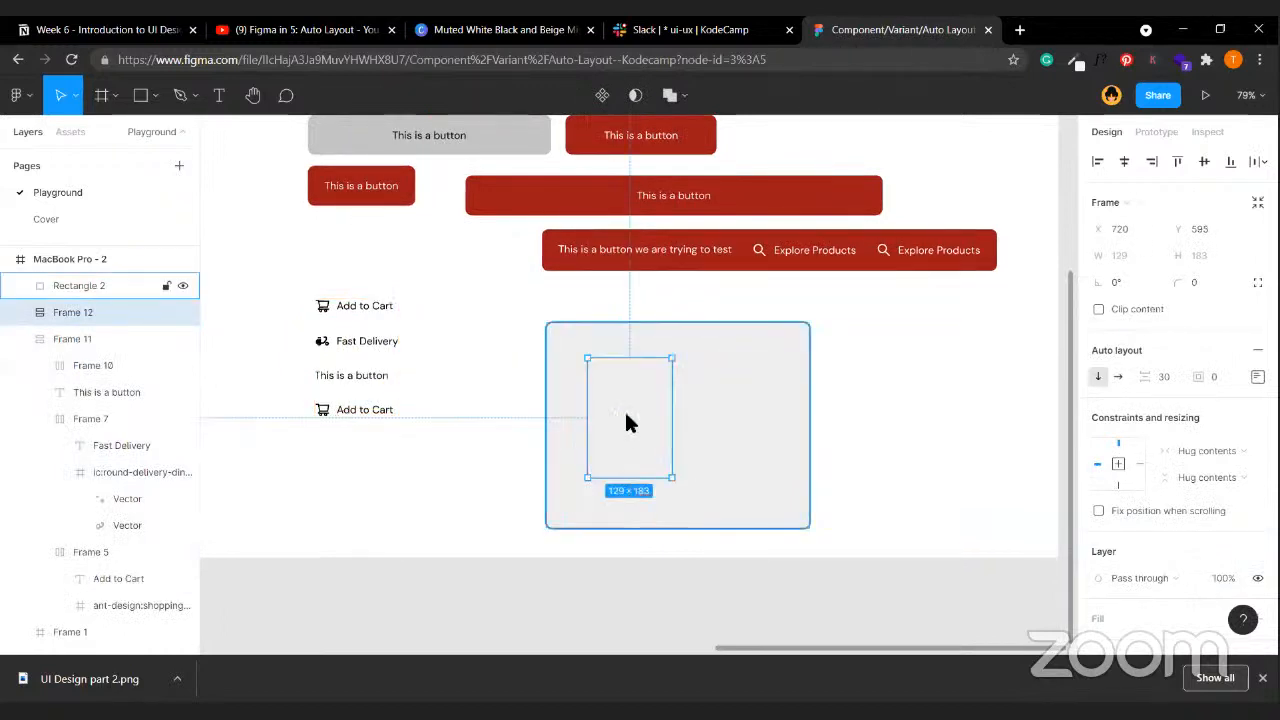
{"action": "right_click", "coordinate": [626, 422]}
{"action": "left_click", "coordinate": [690, 218]}
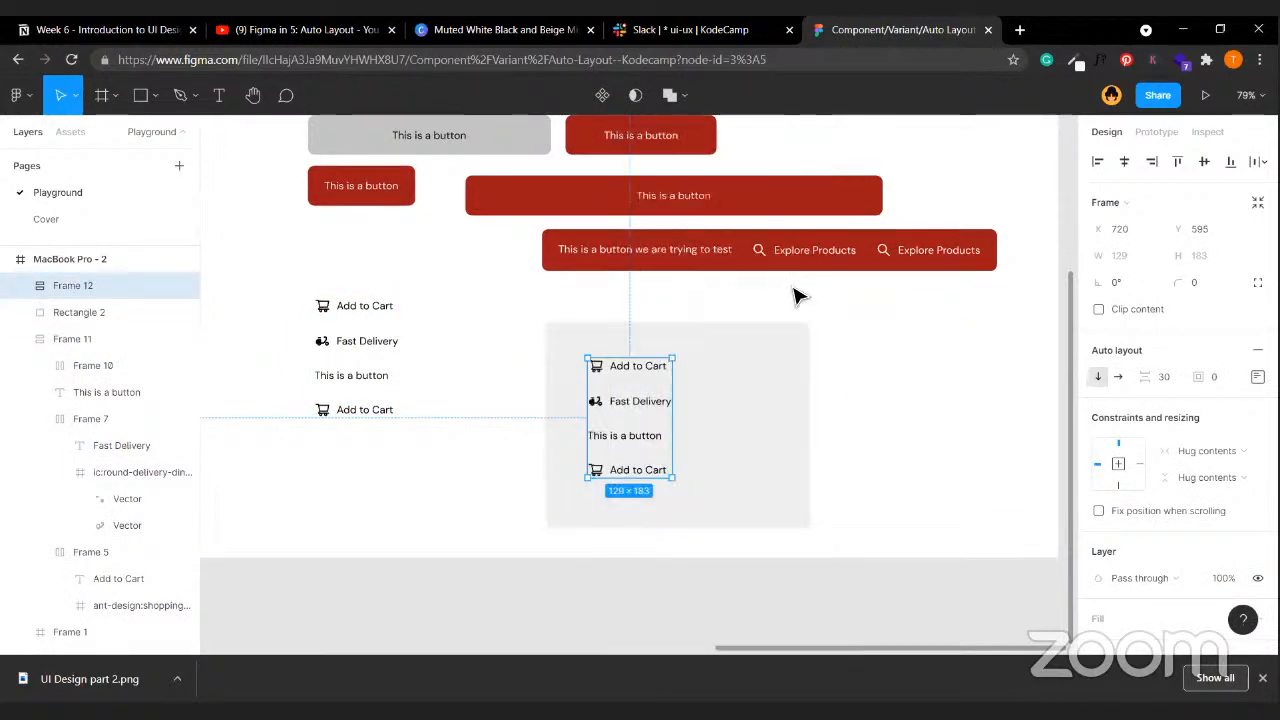
{"action": "left_click", "coordinate": [877, 446]}
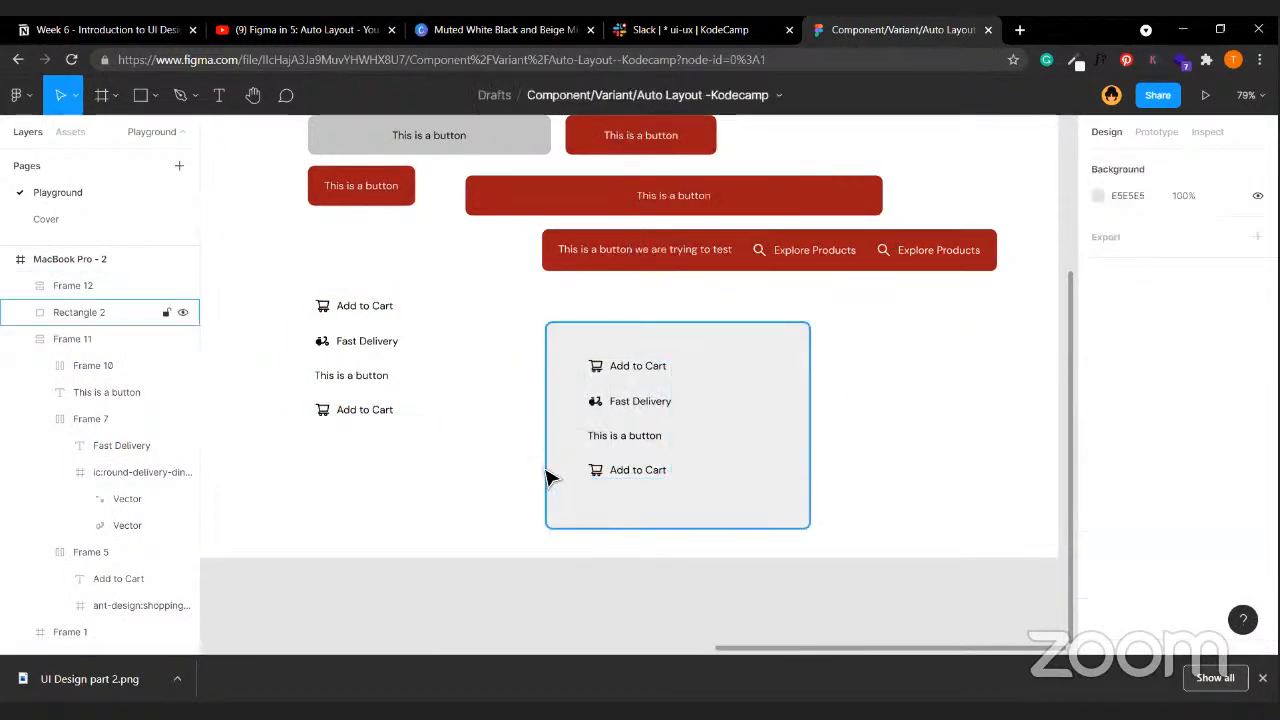
- Delete the "This is a button" text from the copied list on the grey rectangle
{"action": "left_click", "coordinate": [622, 450]}
{"action": "left_click", "coordinate": [622, 450]}
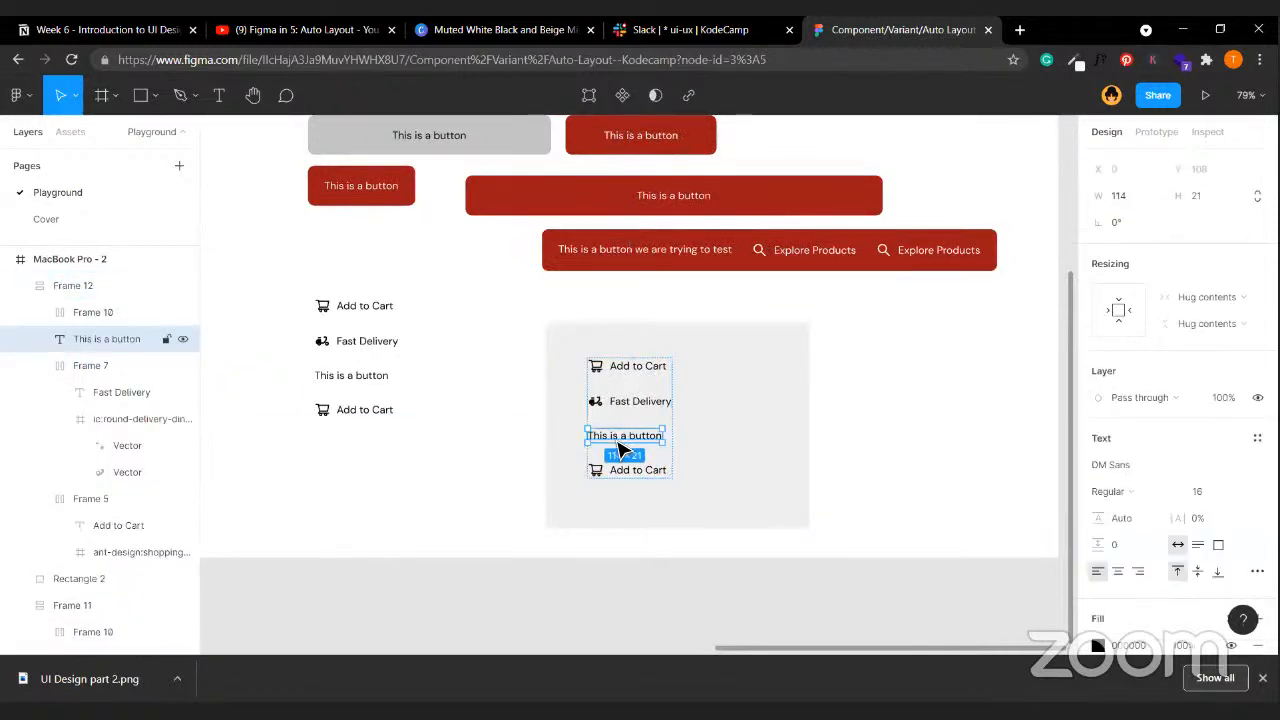
{"action": "key", "text": "Delete"}
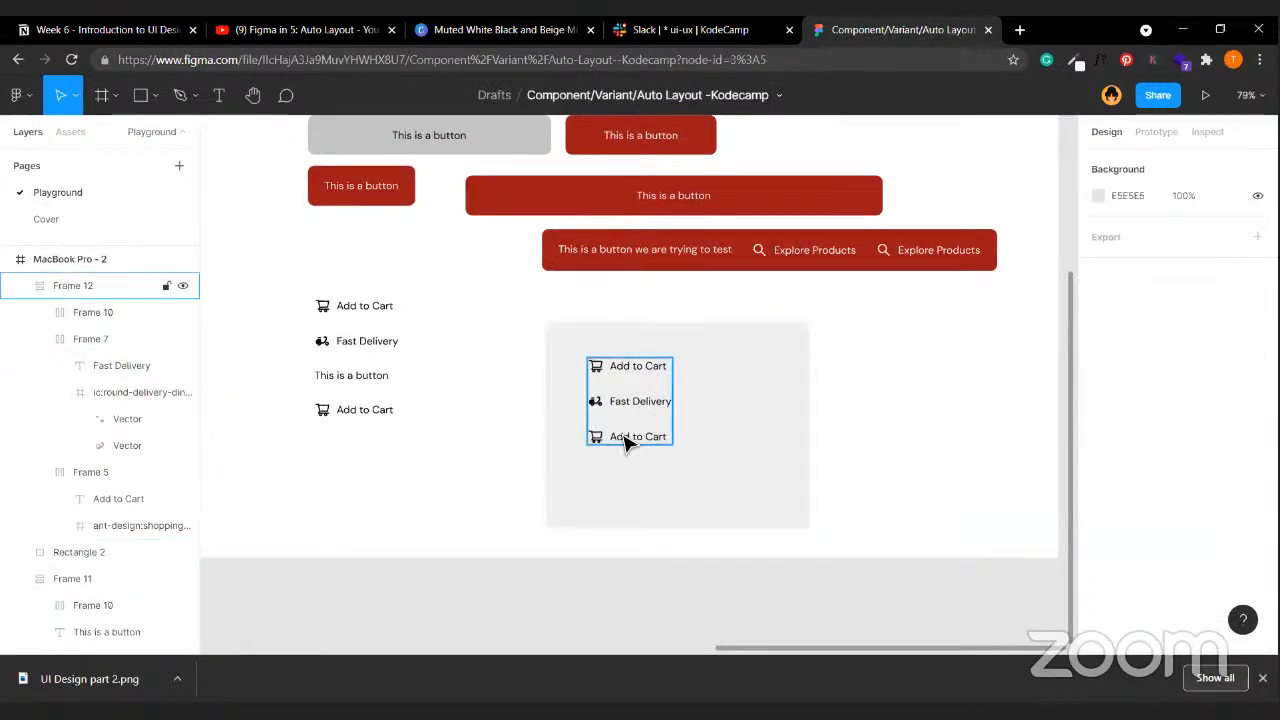
- Nudge the copied list to X 686, Y 570, leaving 30 px to the grey rectangle's left and top edges
{"action": "left_click", "coordinate": [624, 435]}
{"action": "key", "text": "alt"}
{"action": "key", "text": "Left"}
{"action": "key", "text": "Left"}
{"action": "key", "text": "Left"}
{"action": "key", "text": "Left"}
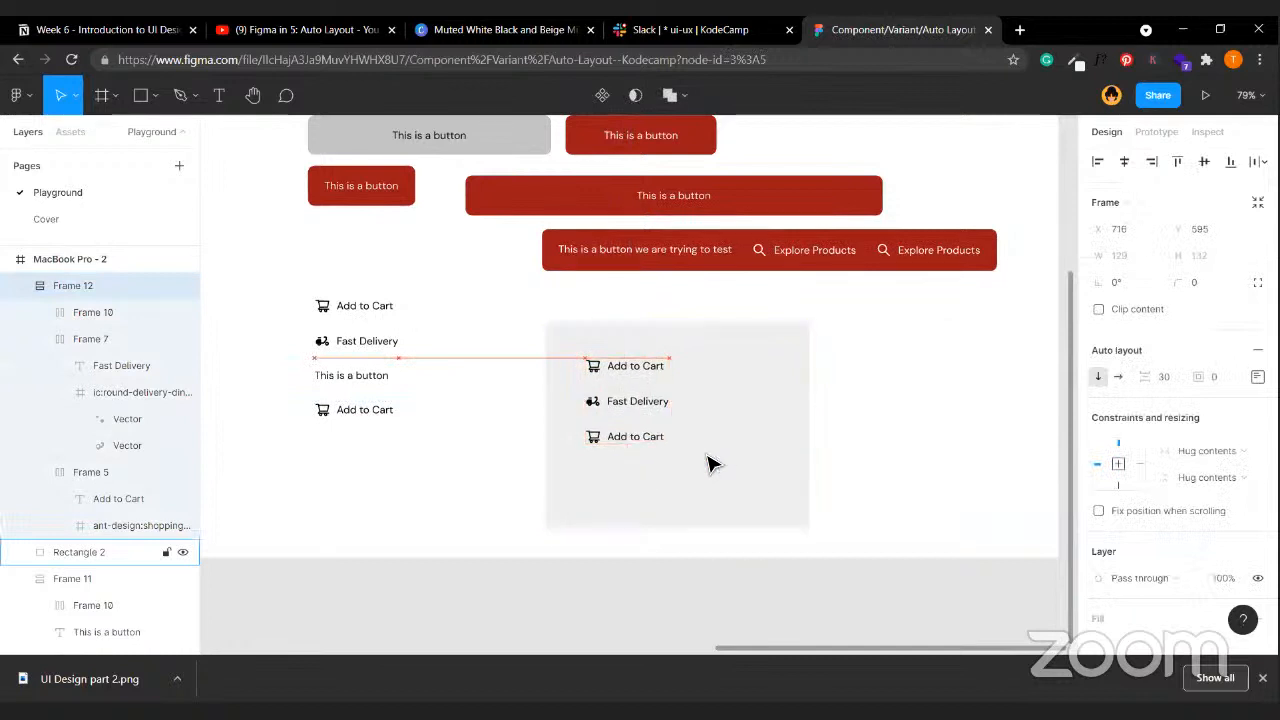
{"action": "key", "text": "shift+Left"}
{"action": "key", "text": "shift+Left"}
{"action": "key", "text": "shift+Left"}
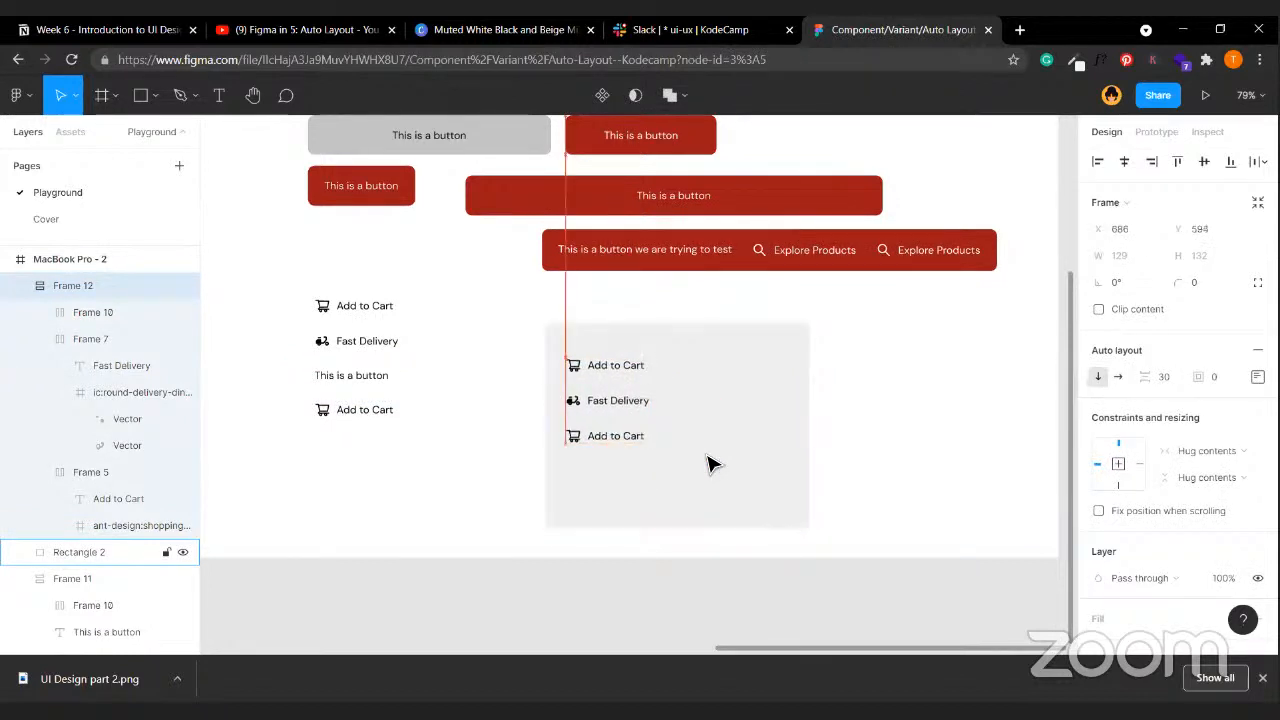
{"action": "key", "text": "Up"}
{"action": "key", "text": "Up"}
{"action": "key", "text": "Up"}
{"action": "key", "text": "Up"}
{"action": "key", "text": "alt"}
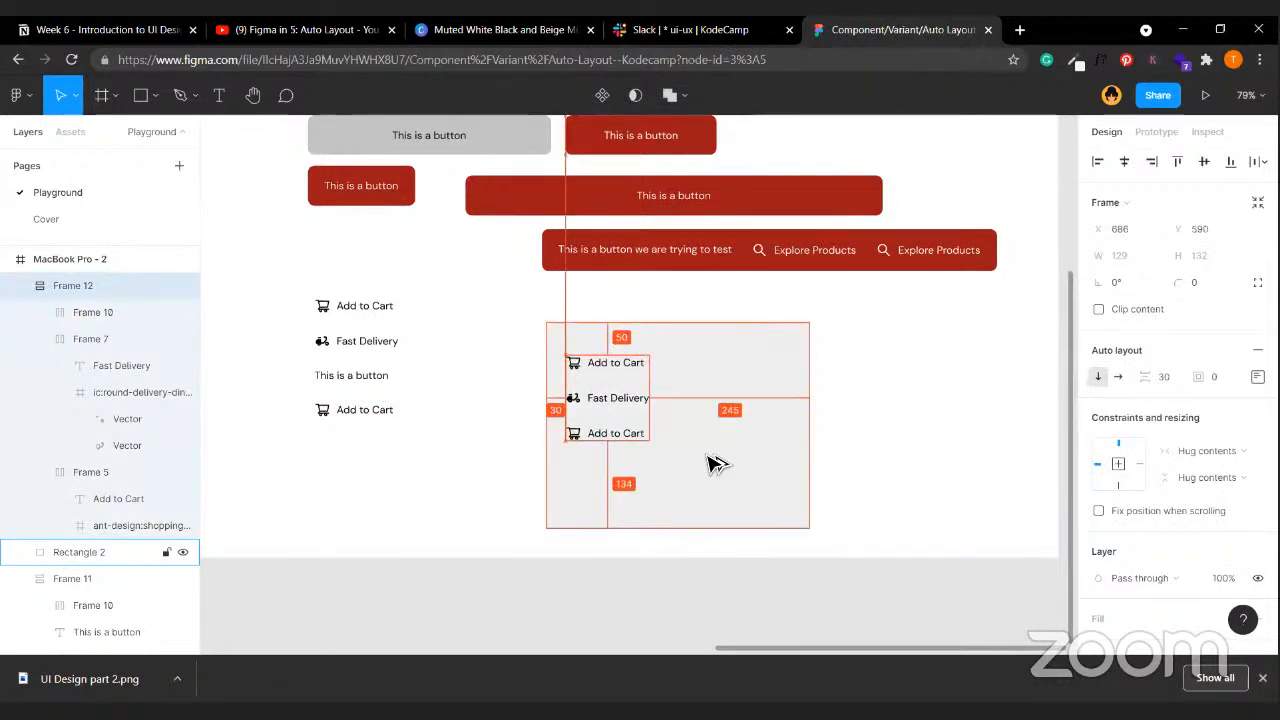
{"action": "key", "text": "shift+Up"}
{"action": "key", "text": "alt"}
{"action": "key", "text": "shift+Up"}
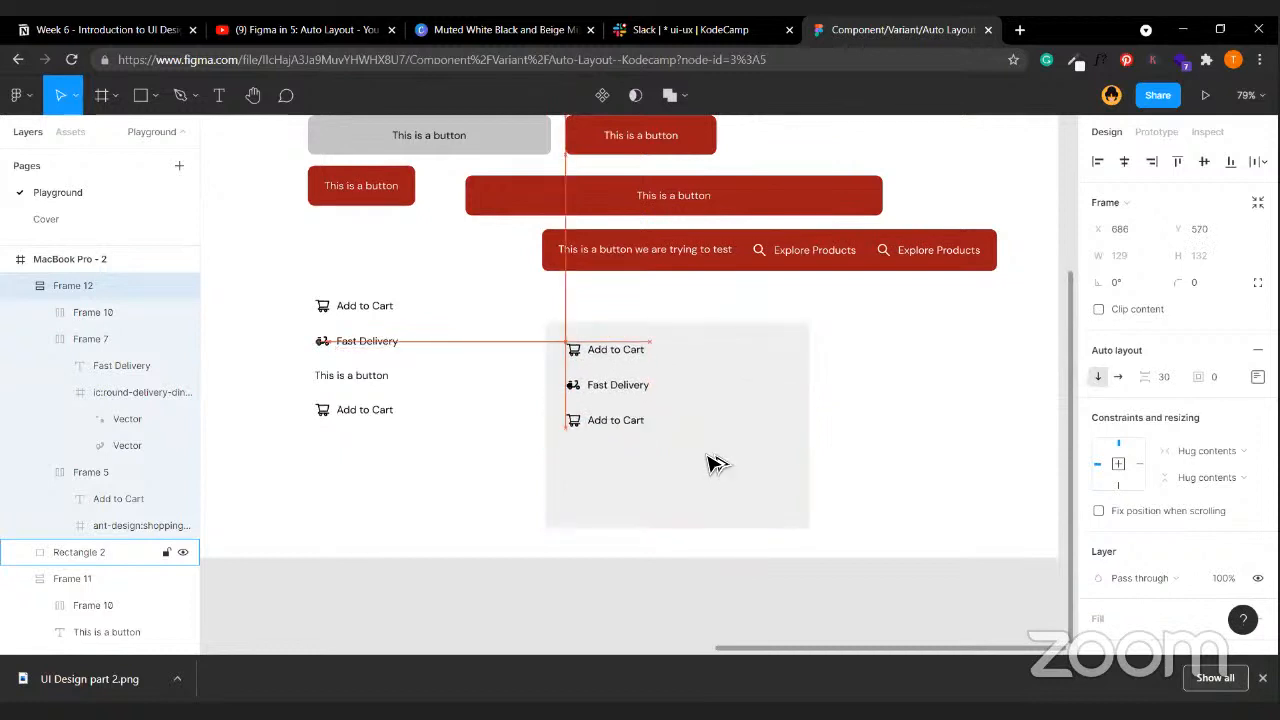
{"action": "left_click", "coordinate": [914, 477]}
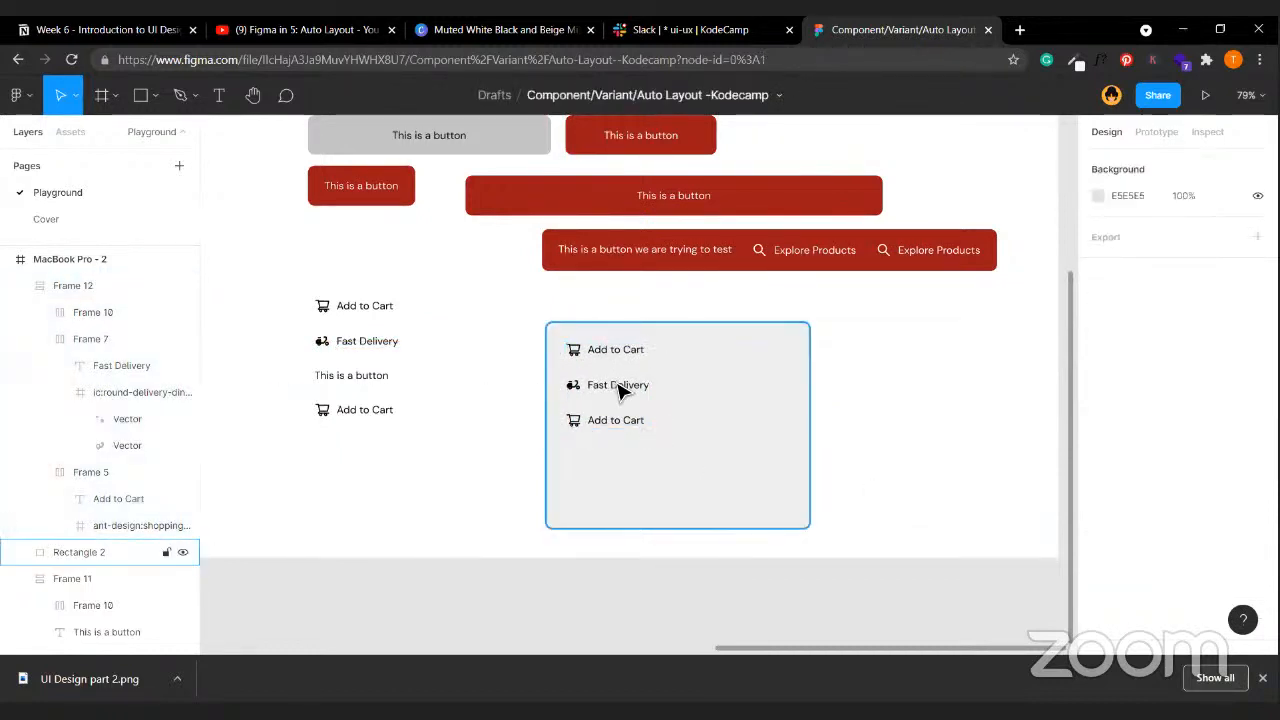
- Shorten the grey rectangle from its lower edge to a height of about 184
{"action": "left_click", "coordinate": [620, 390]}
{"action": "left_click", "coordinate": [1012, 448]}
{"action": "left_click", "coordinate": [690, 520]}
{"action": "left_click_drag", "start_coordinate": [706, 483], "coordinate": [702, 450]}
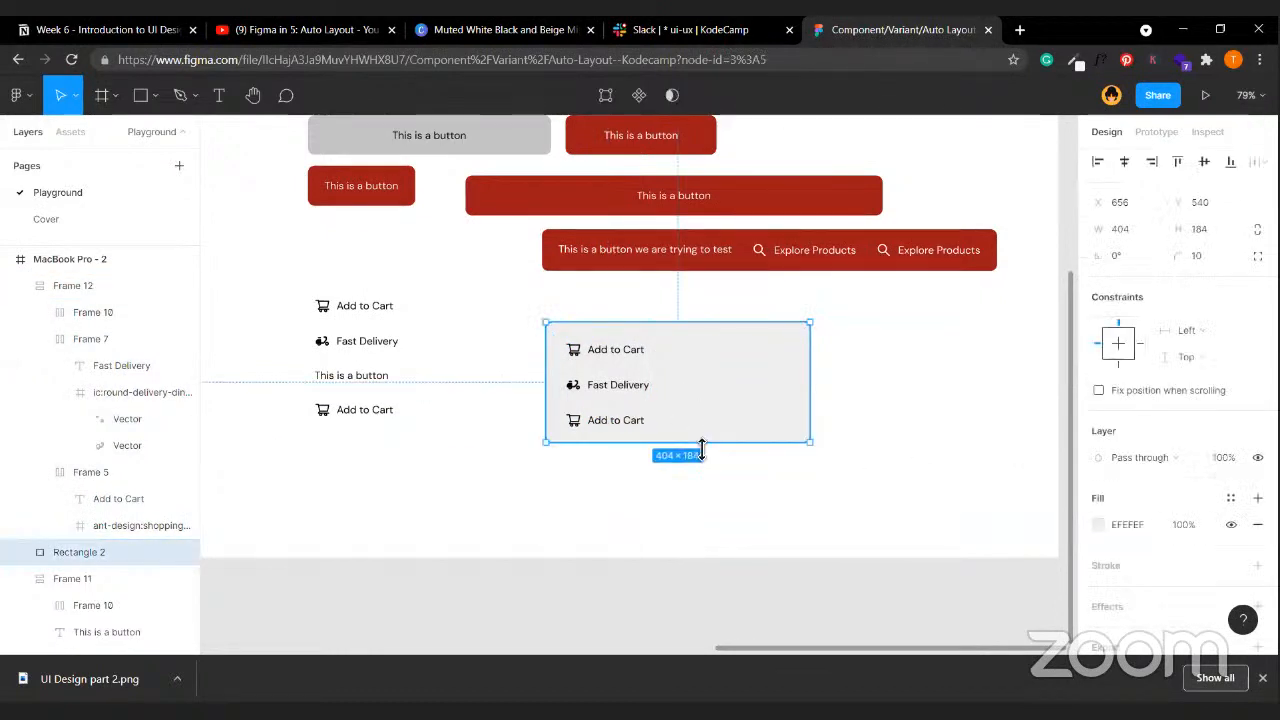
- Increase the grey rectangle's height by 8 to 192, giving the list 30 px of space beneath it
{"action": "left_click", "coordinate": [608, 406]}
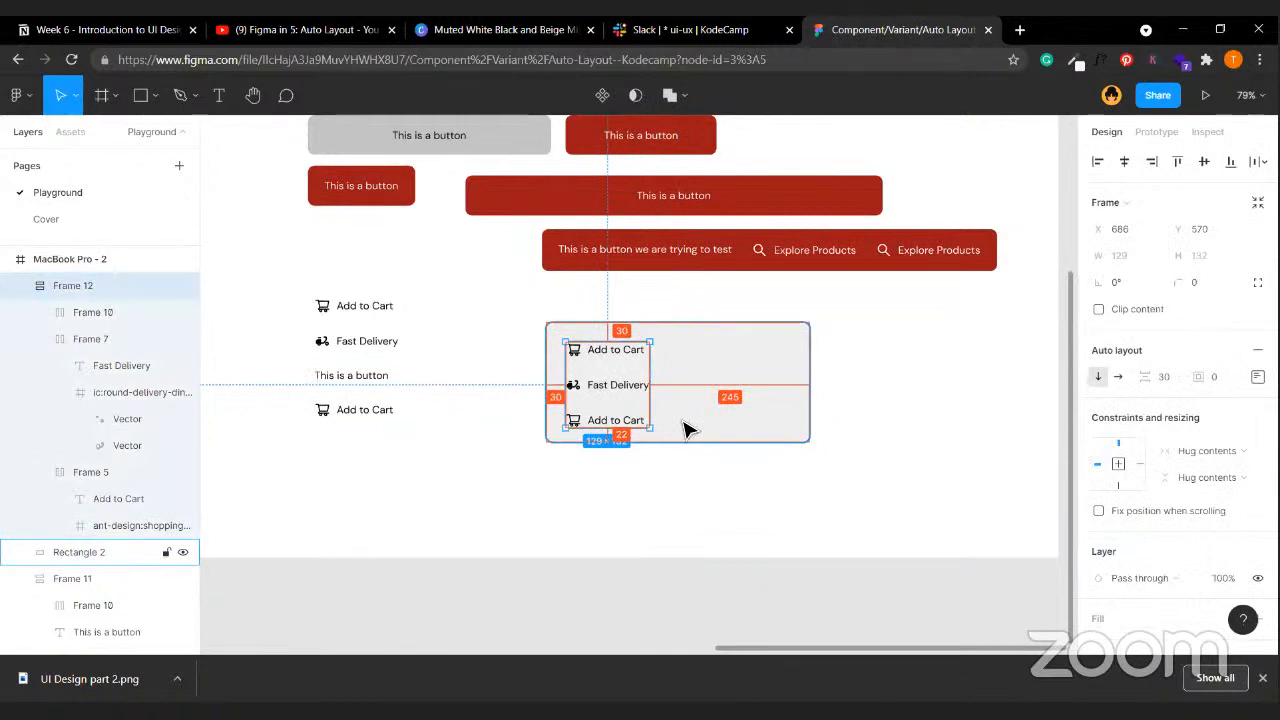
{"action": "left_click", "coordinate": [688, 428]}
{"action": "left_click", "coordinate": [1215, 230]}
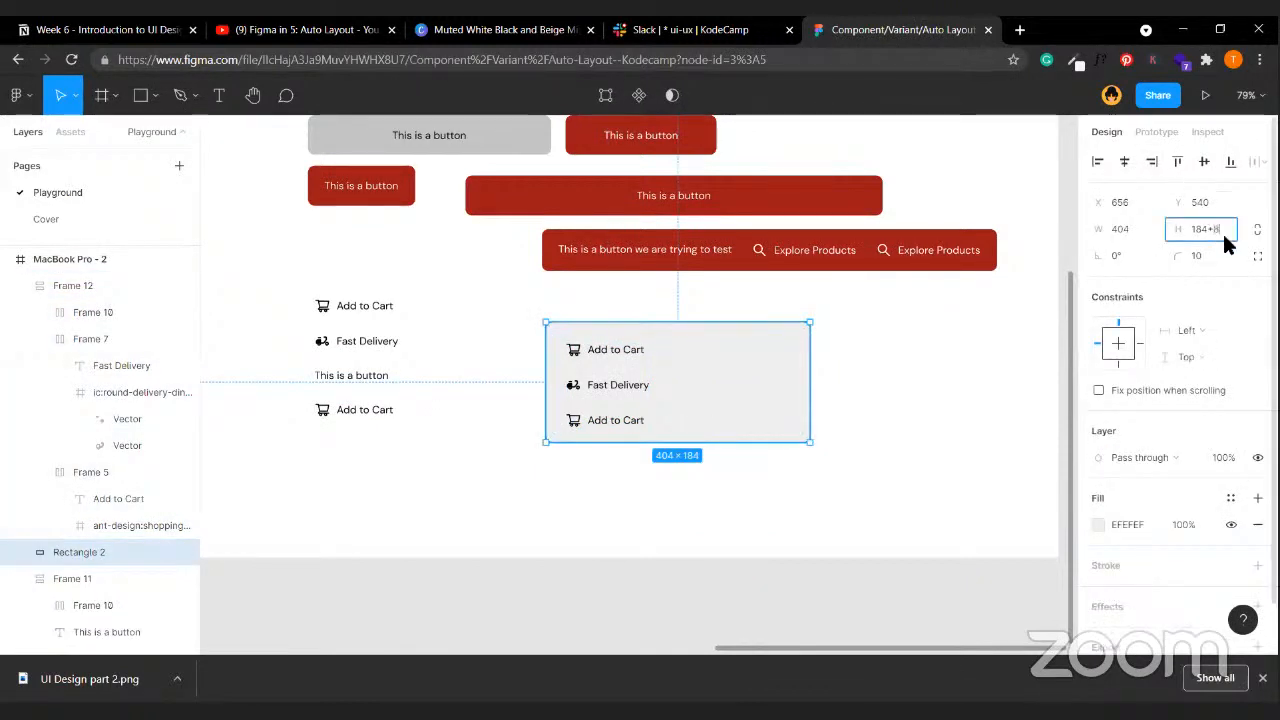
{"action": "type", "text": "+8"}
{"action": "key", "text": "Return"}
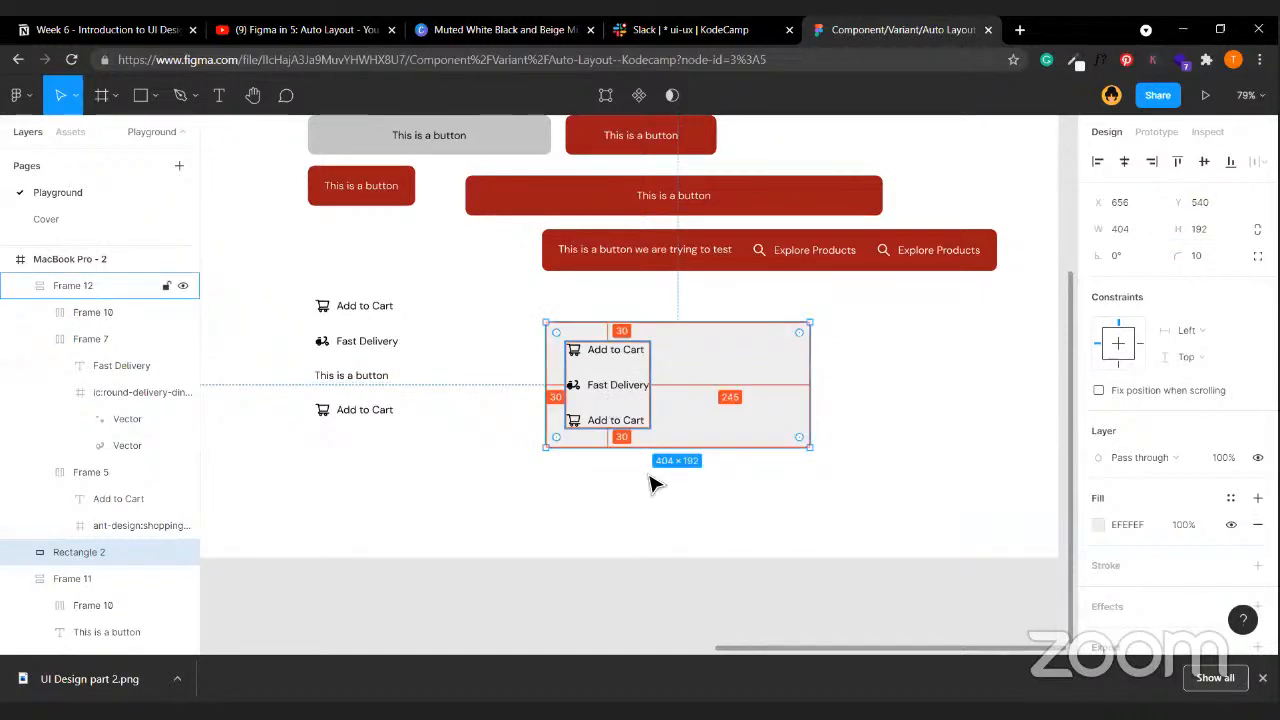
{"action": "left_click", "coordinate": [654, 491]}
{"action": "left_click", "coordinate": [709, 424]}
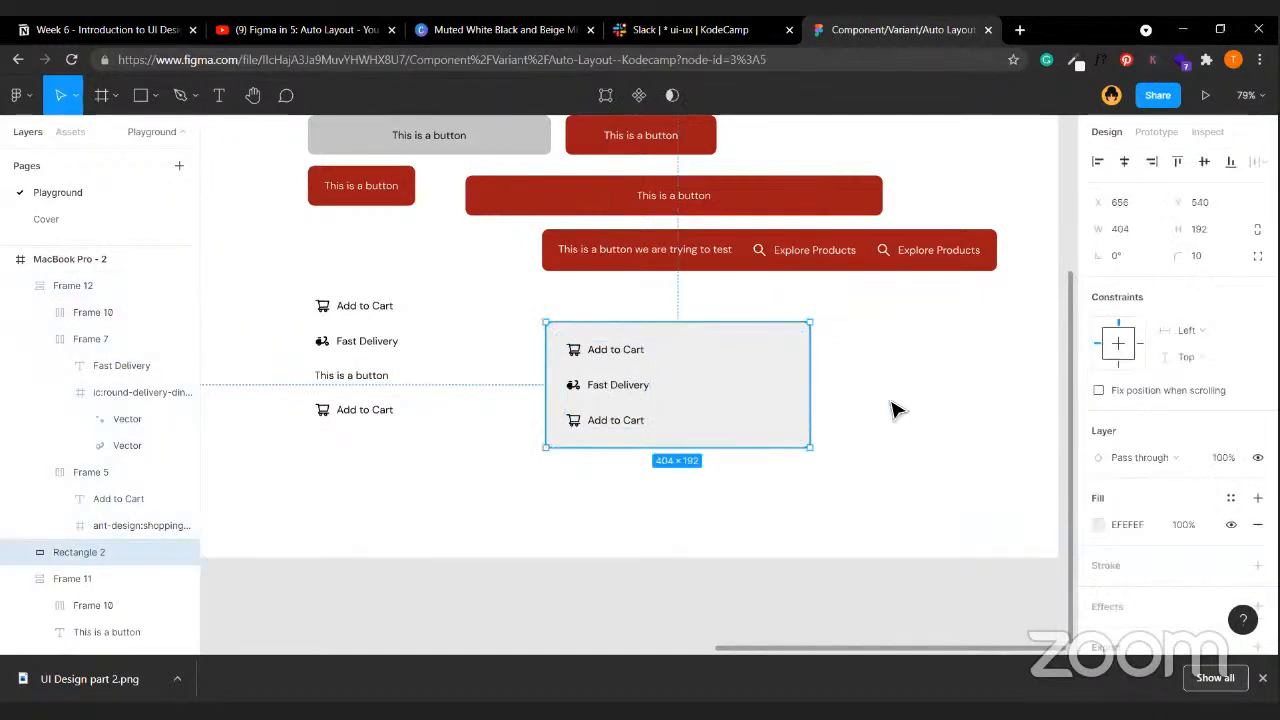
{"action": "left_click", "coordinate": [840, 409]}
{"action": "scroll", "coordinate": [740, 409], "scroll_direction": "right", "scroll_amount": 2}
{"action": "scroll", "coordinate": [686, 409], "scroll_direction": "left", "scroll_amount": 3}
{"action": "left_click", "coordinate": [648, 418]}
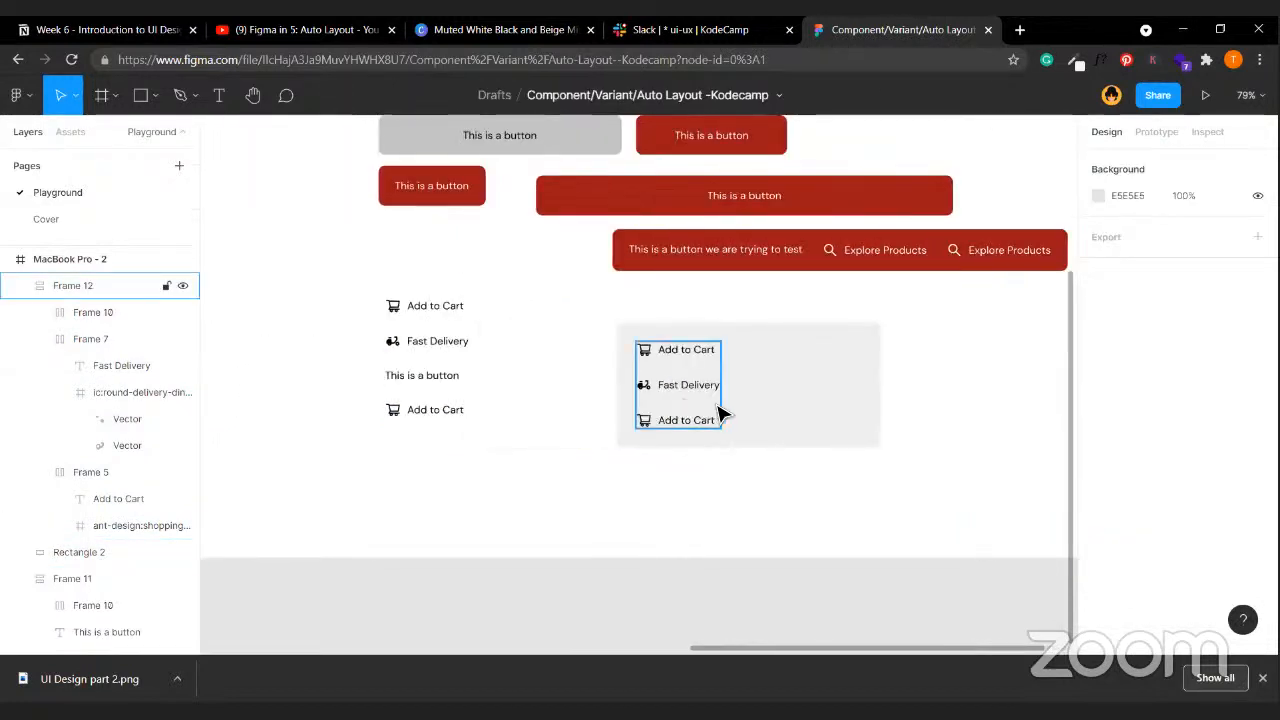
{"action": "left_click", "coordinate": [690, 400]}
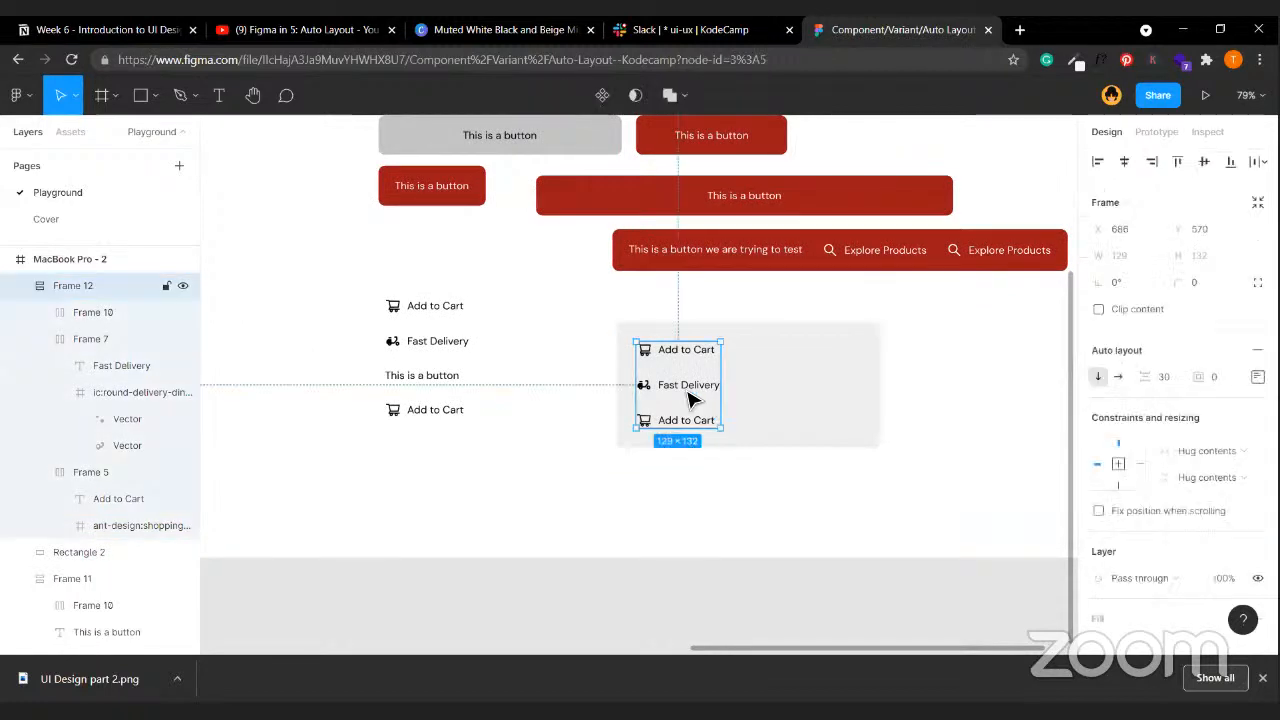
{"action": "left_click", "coordinate": [790, 422]}
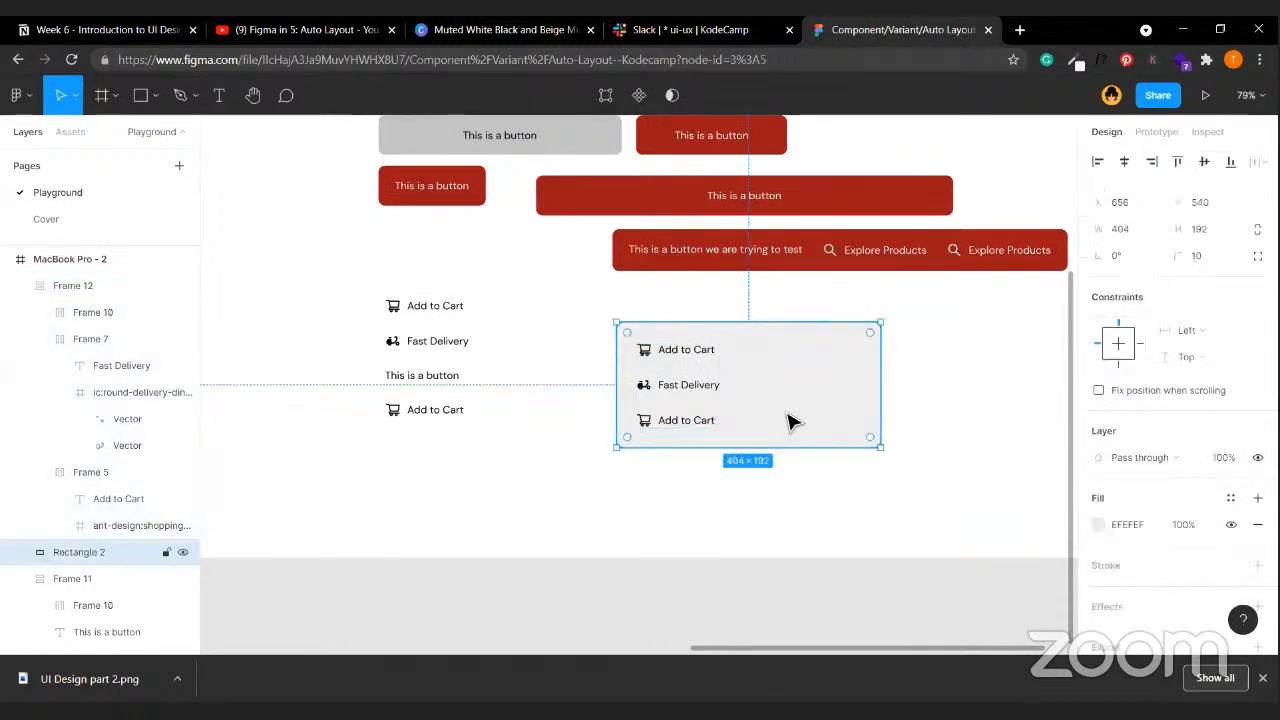
- Copy the three-row list to about X 687, Y 716, below the original, and delete that copy
{"action": "left_click", "coordinate": [677, 420]}
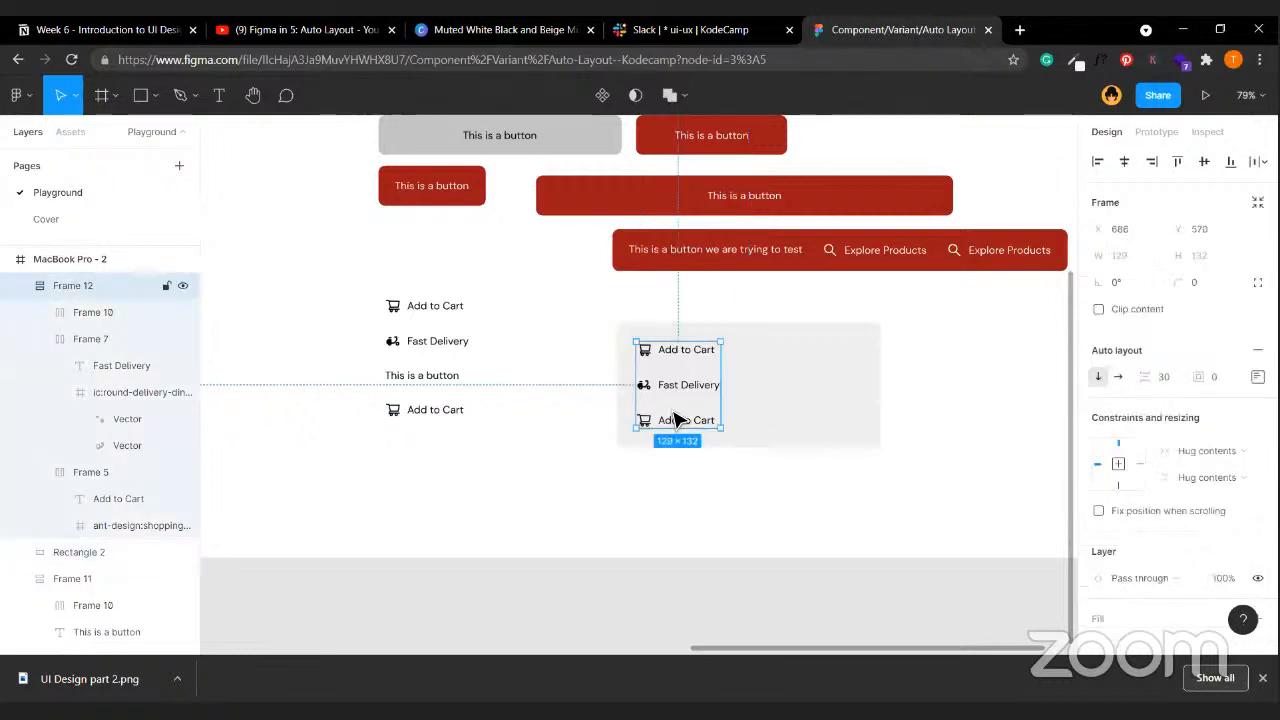
{"action": "left_click_drag", "start_coordinate": [677, 420], "coordinate": [675, 515]}
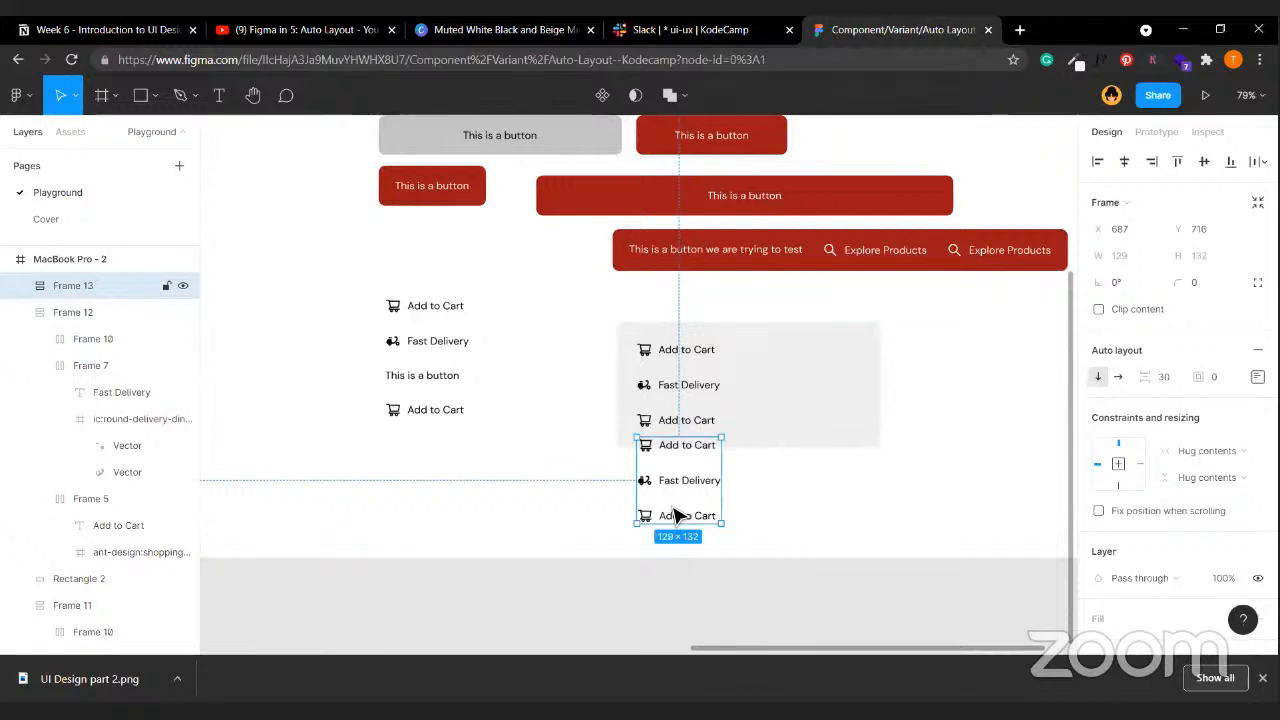
{"action": "key", "text": "Delete"}
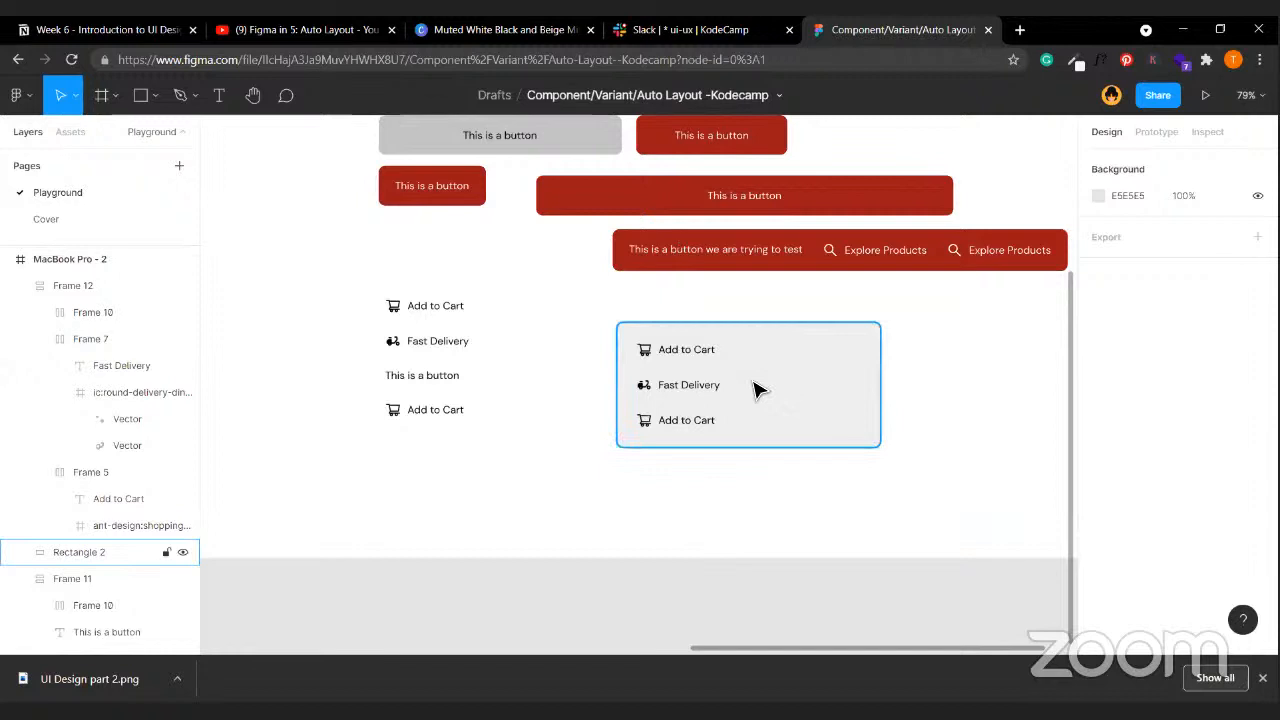
{"action": "left_click", "coordinate": [688, 387]}
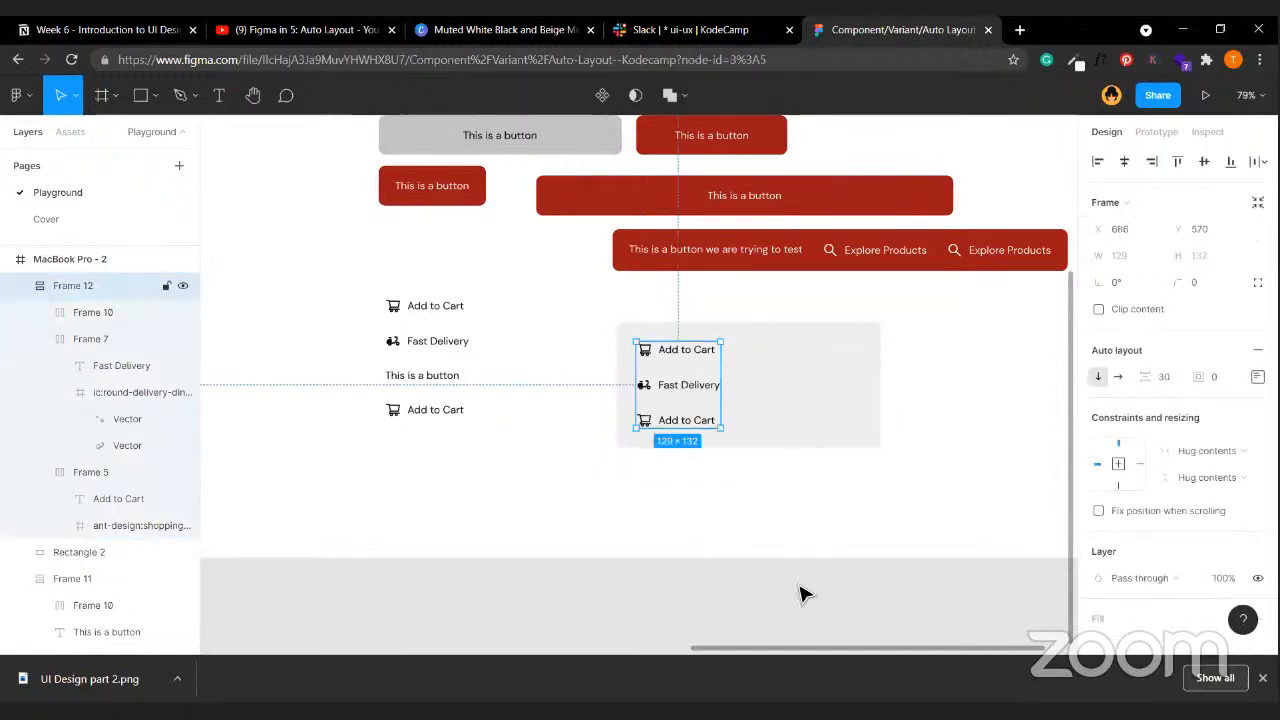
{"action": "left_click", "coordinate": [760, 586]}
{"action": "left_click", "coordinate": [692, 384]}
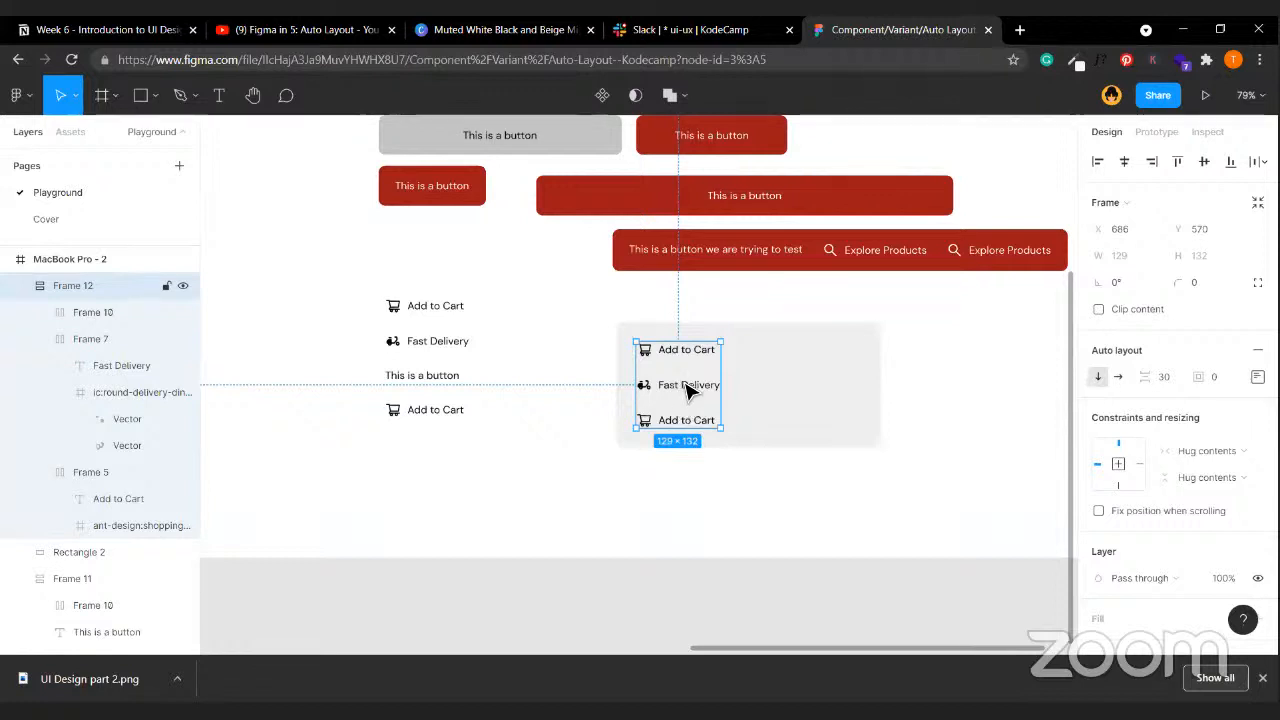
{"action": "left_click", "coordinate": [808, 413], "text": "shift"}
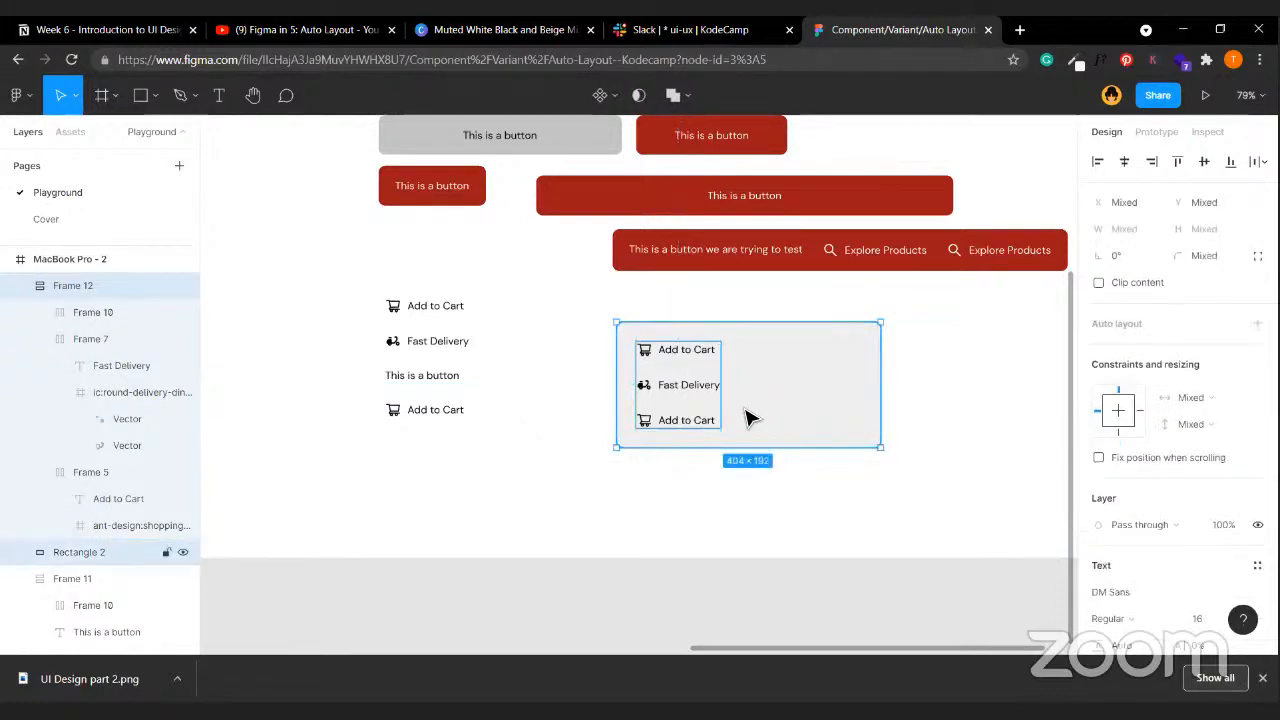
{"action": "left_click", "coordinate": [643, 490]}
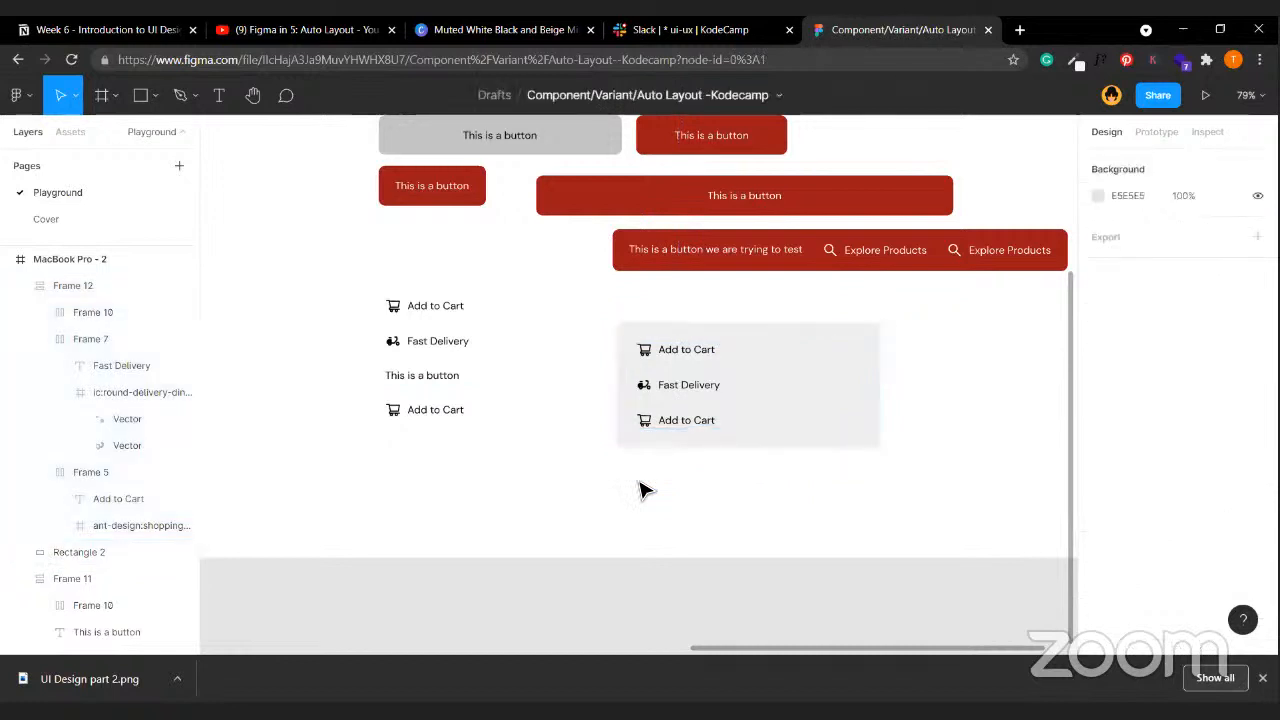
{"action": "double_click", "coordinate": [686, 358]}
{"action": "left_click", "coordinate": [680, 387]}
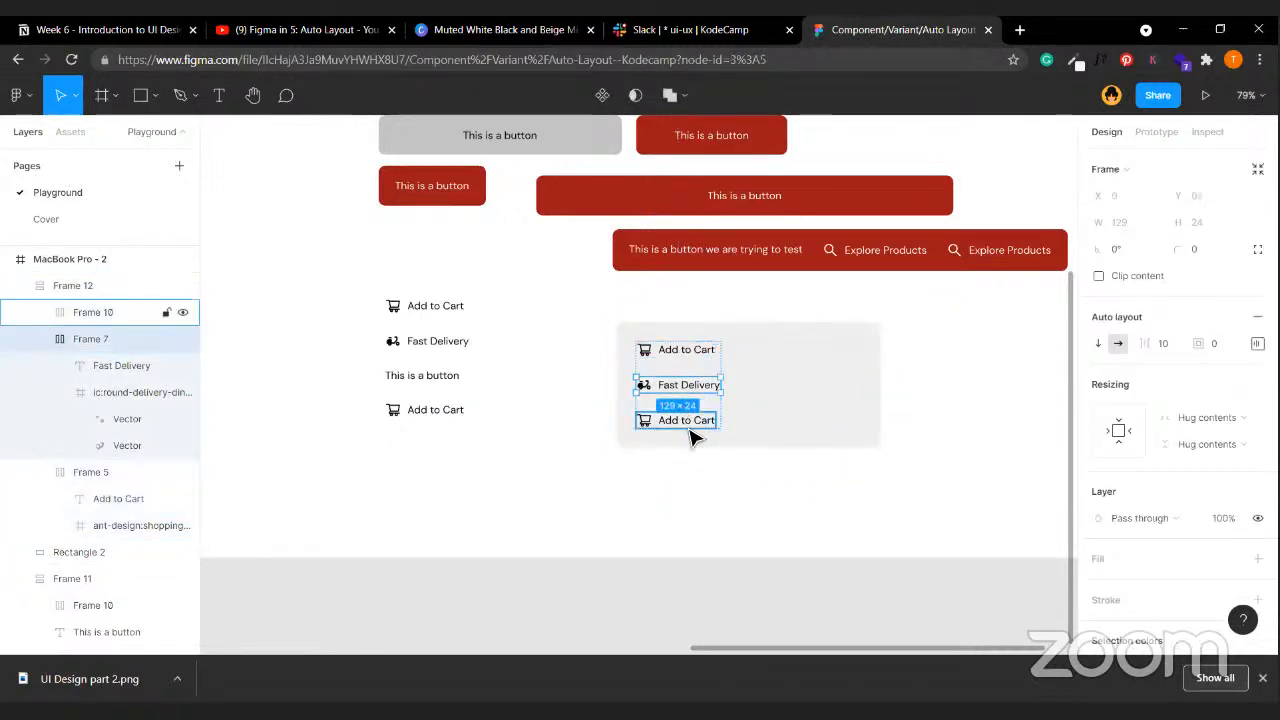
{"action": "left_click", "coordinate": [690, 430]}
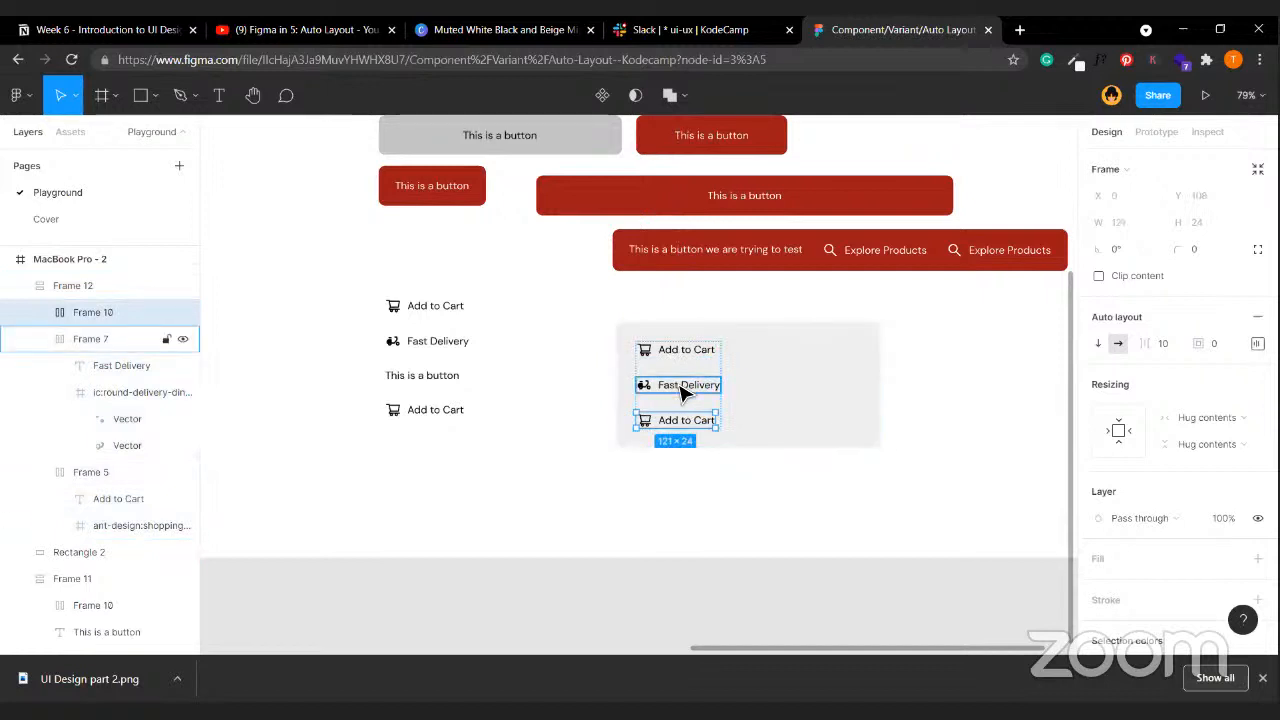
{"action": "left_click", "coordinate": [683, 392], "text": "shift"}
{"action": "left_click", "coordinate": [698, 354], "text": "shift"}
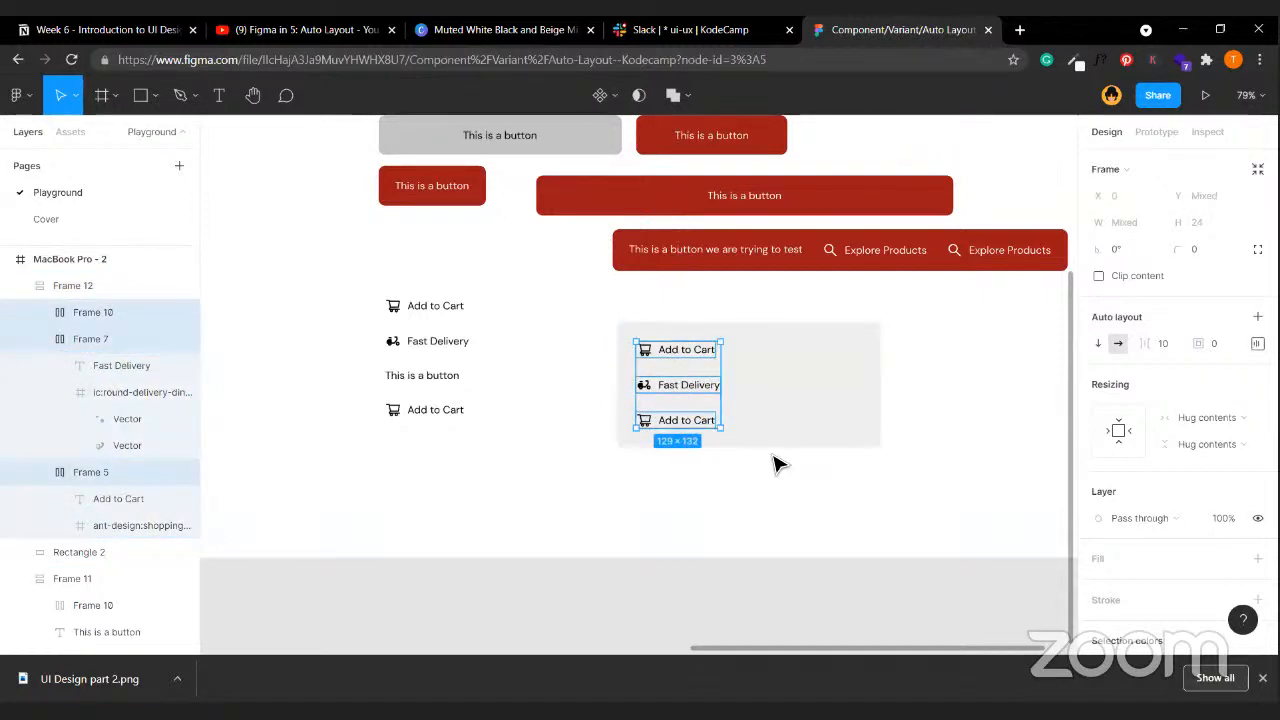
{"action": "left_click", "coordinate": [733, 468]}
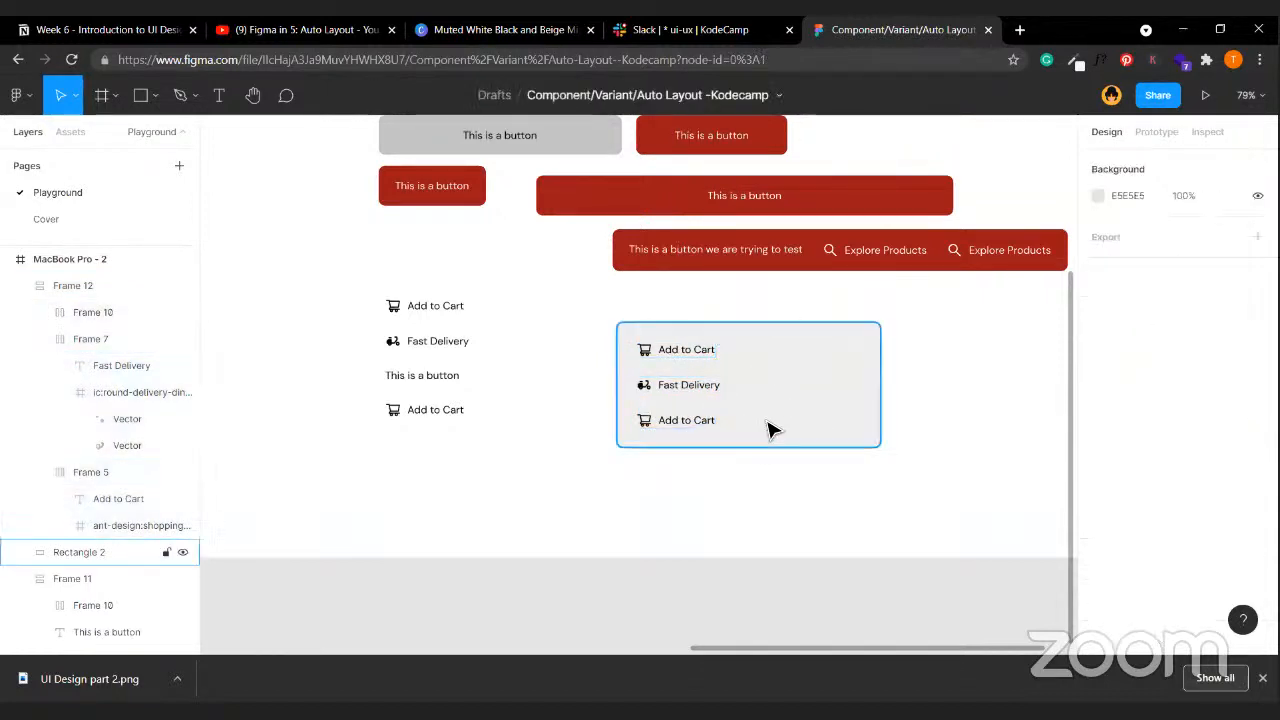
- Combine the three-row list and the grey rectangle behind it into one auto layout frame and check its padding and alignment settings
{"action": "left_click", "coordinate": [686, 400]}
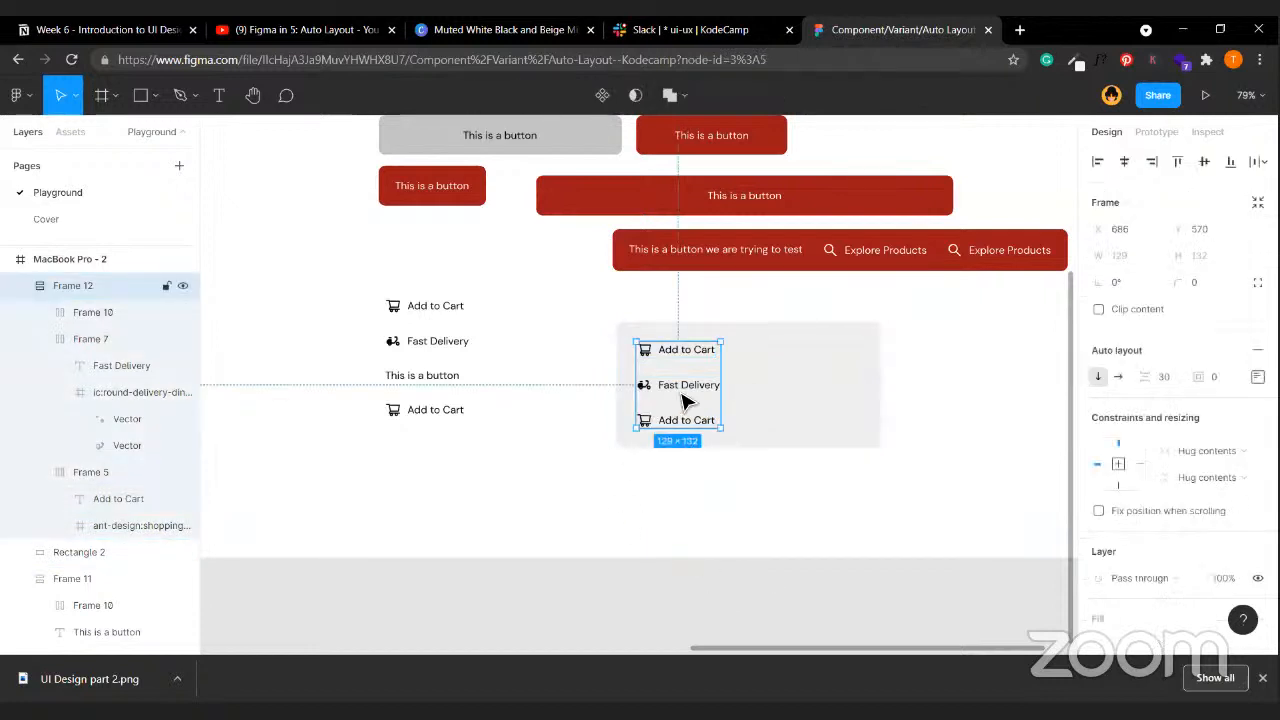
{"action": "left_click", "coordinate": [830, 413], "text": "shift"}
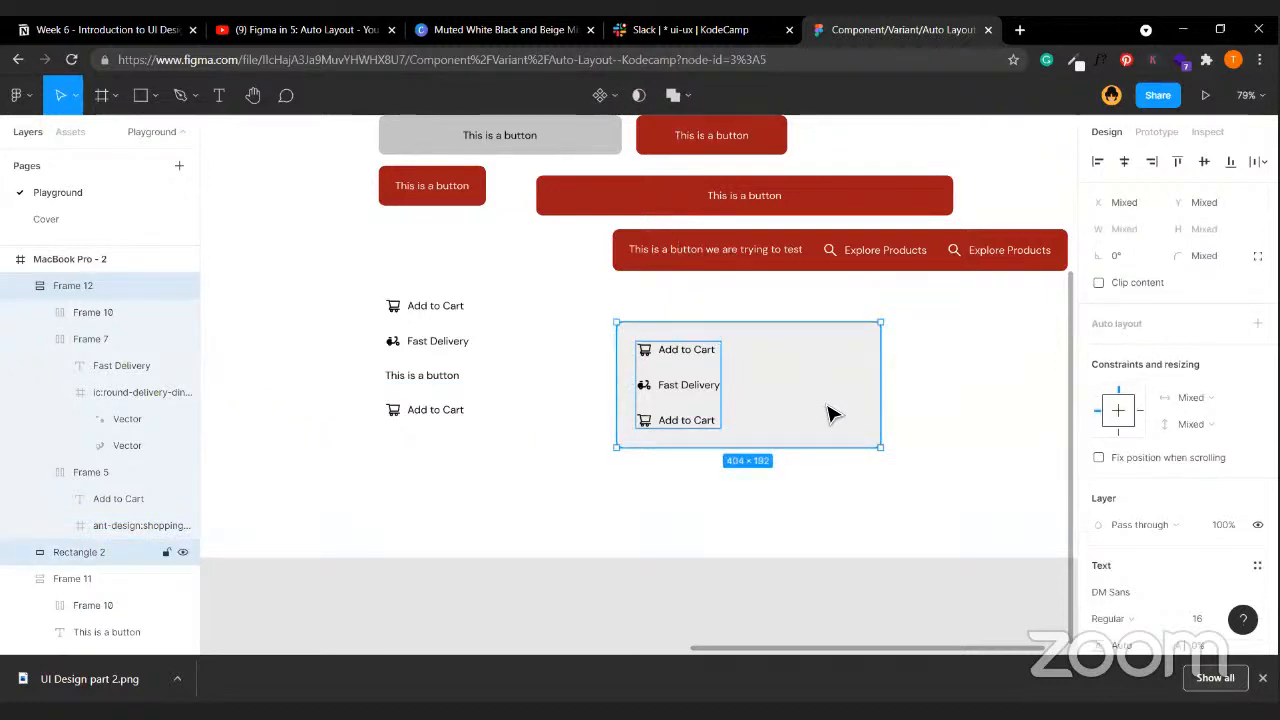
{"action": "key", "text": "shift+a"}
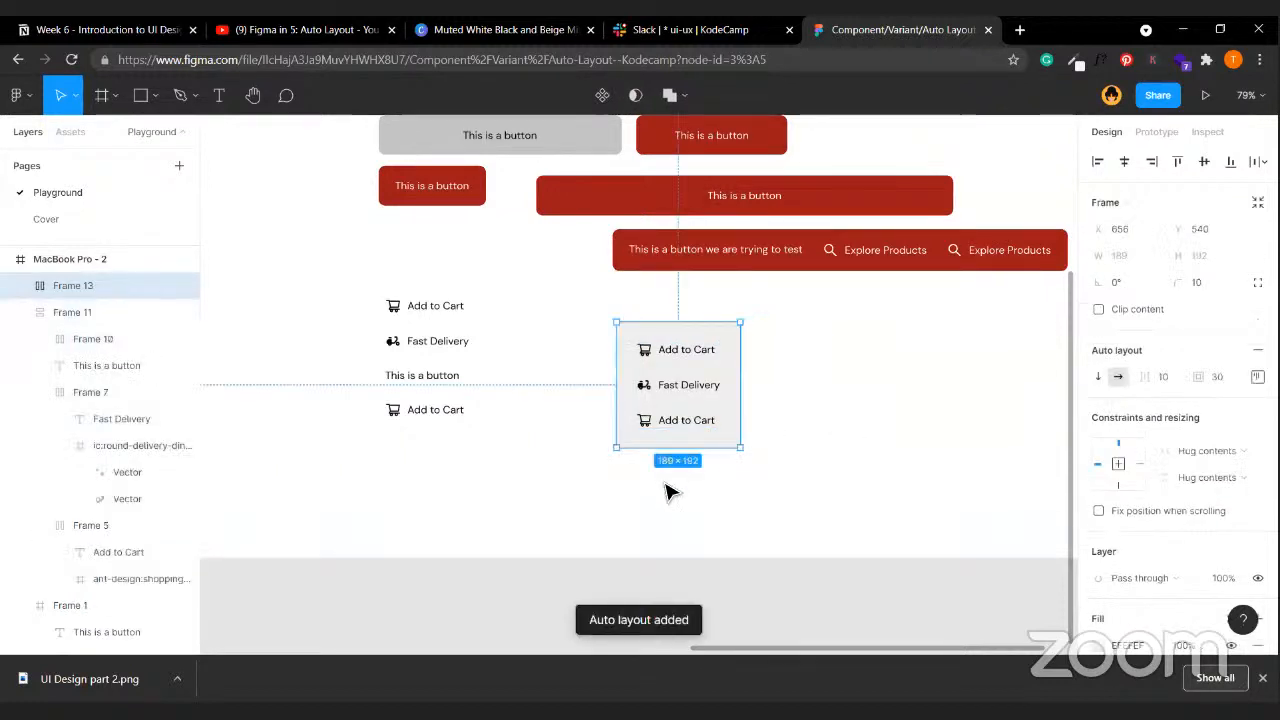
{"action": "left_click", "coordinate": [662, 490]}
{"action": "left_click", "coordinate": [688, 390]}
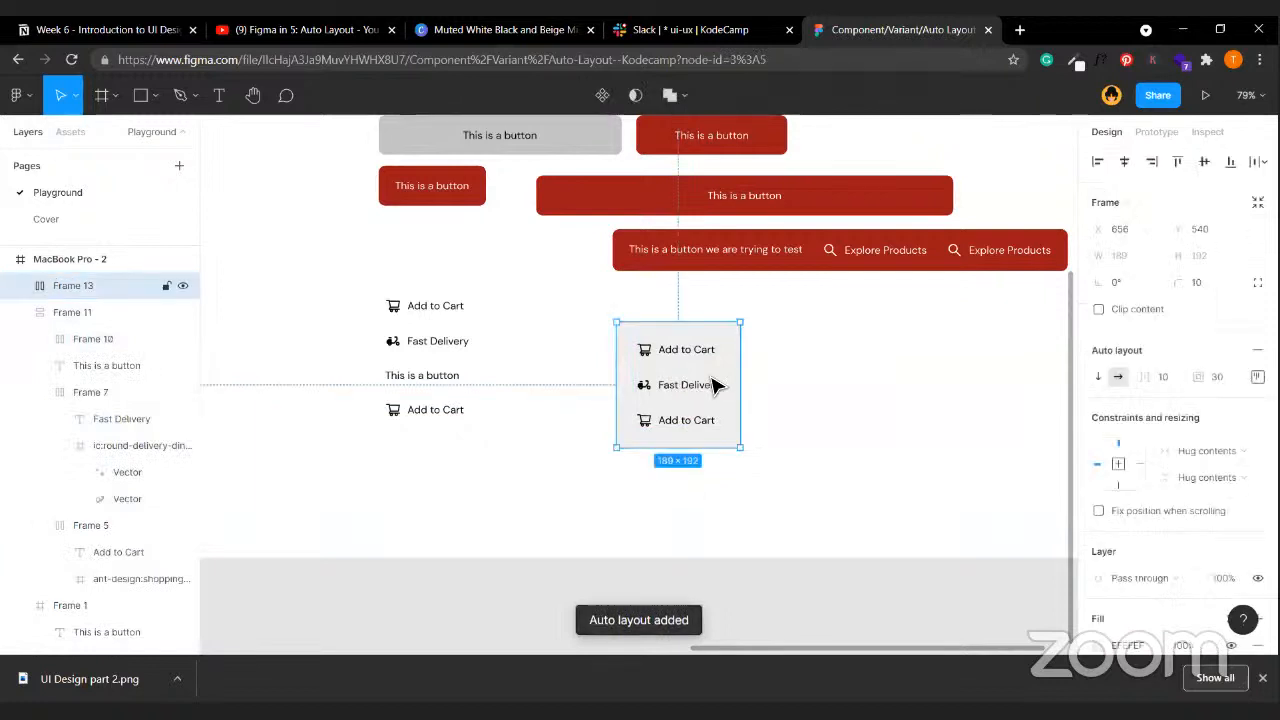
{"action": "left_click", "coordinate": [1257, 376]}
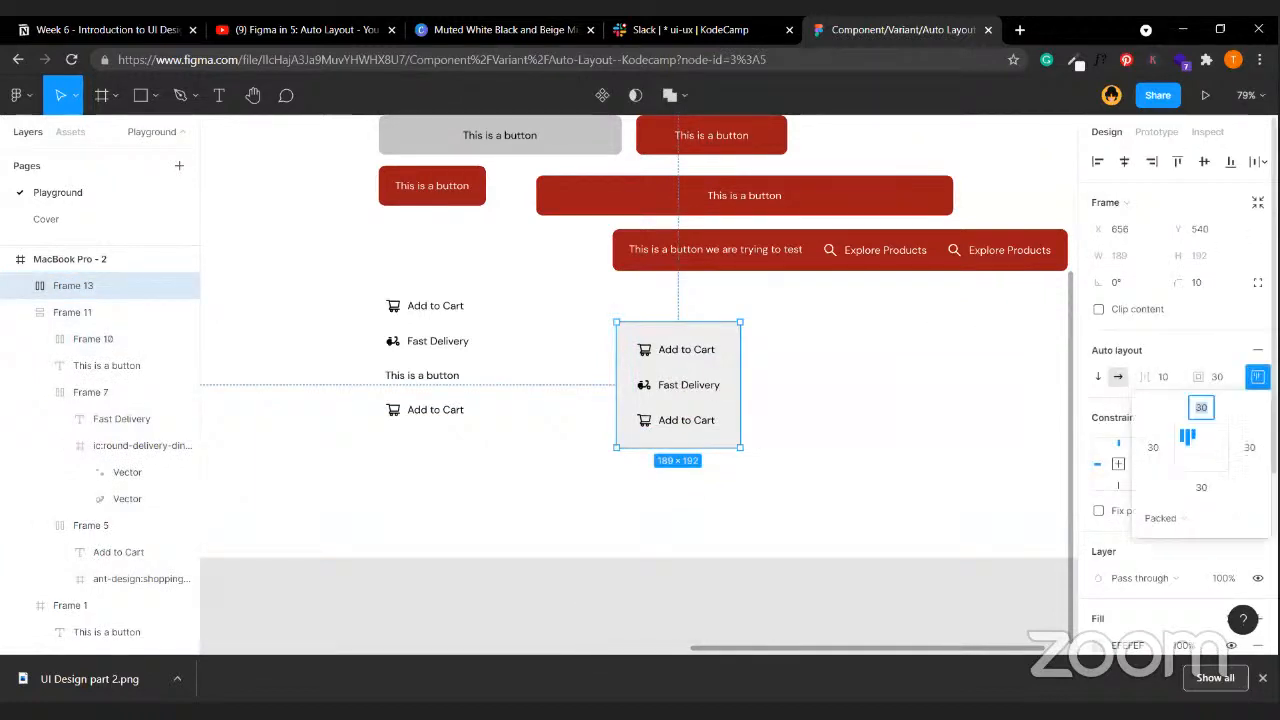
{"action": "left_click", "coordinate": [866, 456]}
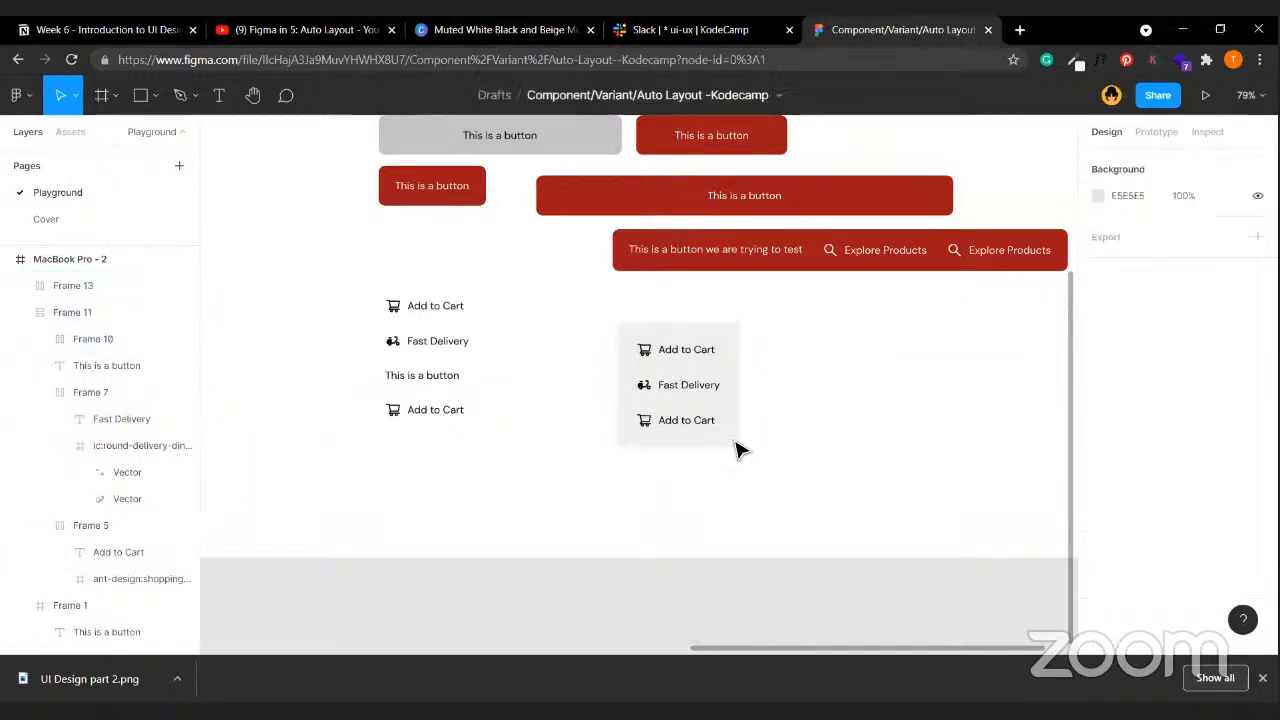
- Widen the grey auto layout card to about 508 px, try its content alignments, and align the list left and vertically centred
{"action": "left_click", "coordinate": [737, 443]}
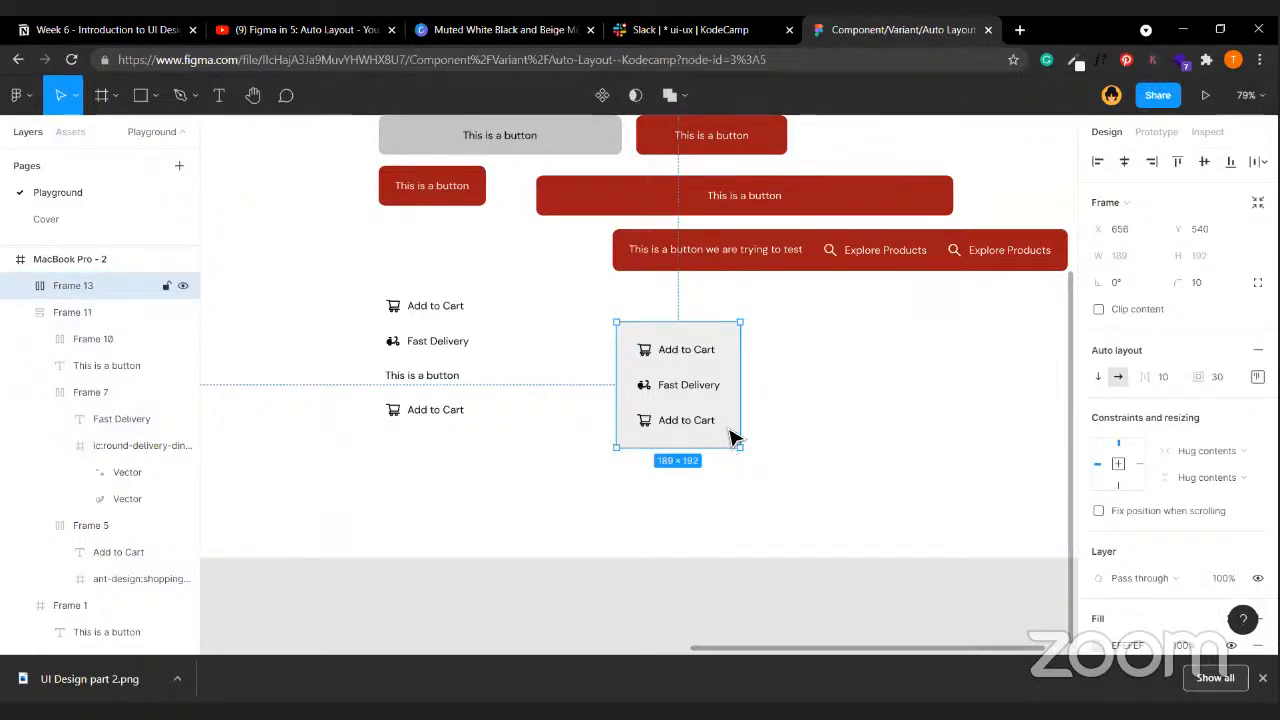
{"action": "left_click_drag", "start_coordinate": [741, 421], "coordinate": [948, 384]}
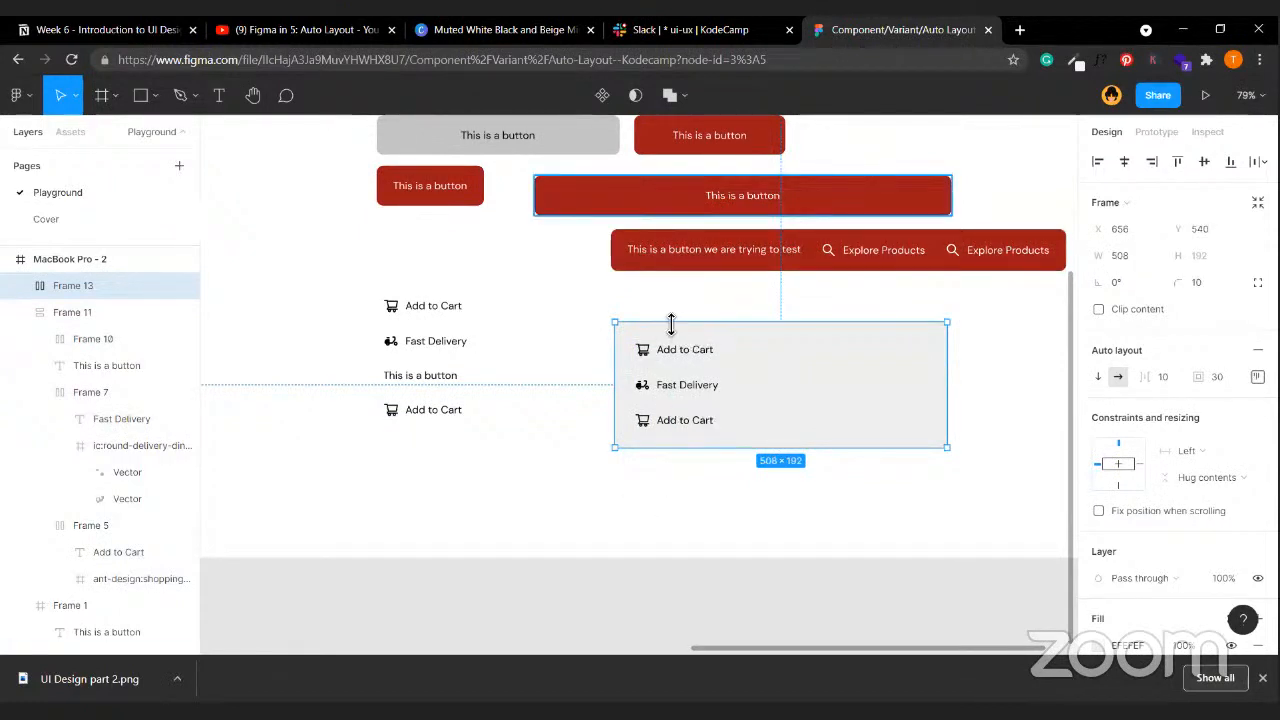
{"action": "left_click", "coordinate": [1257, 376]}
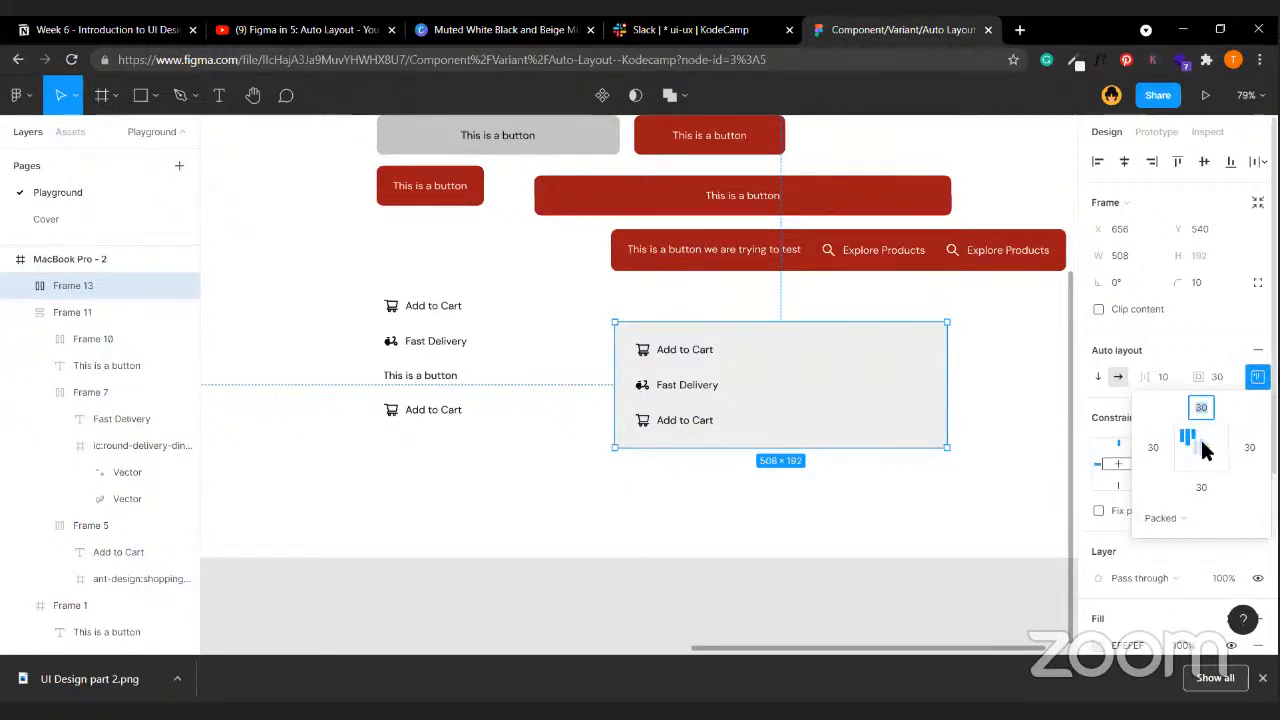
{"action": "left_click", "coordinate": [1203, 451]}
{"action": "left_click", "coordinate": [1218, 450]}
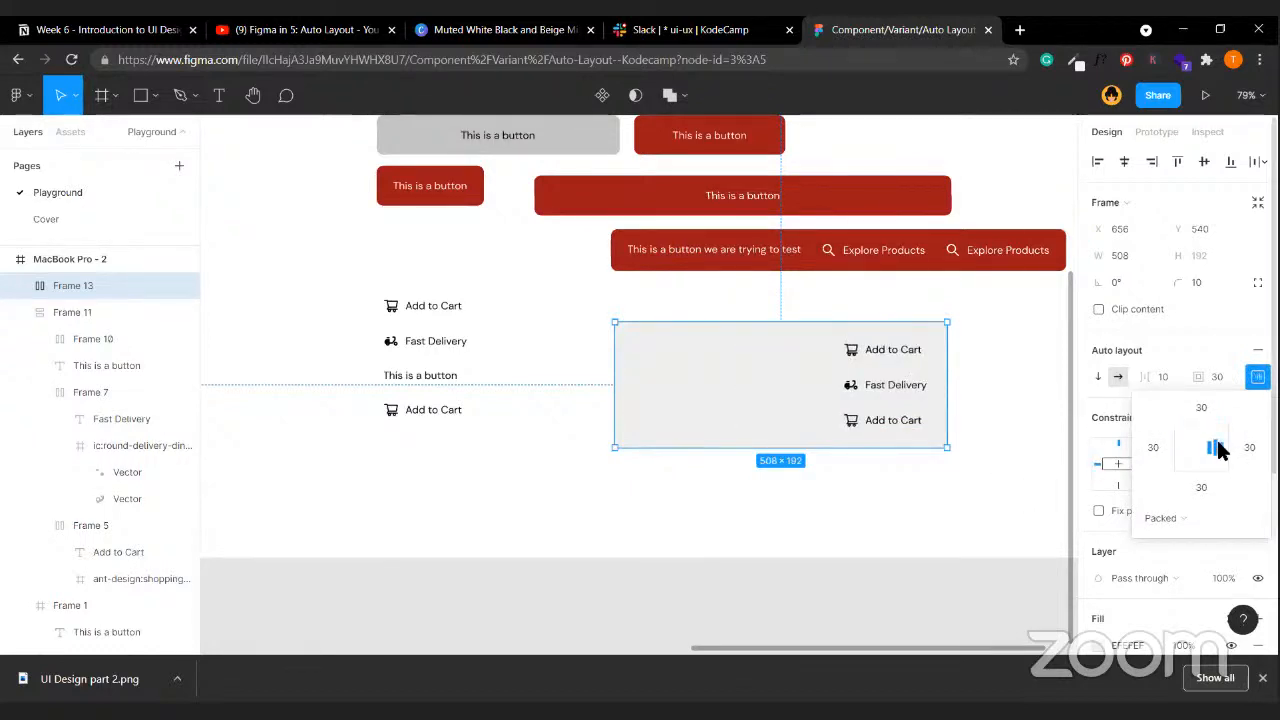
{"action": "left_click", "coordinate": [1178, 447]}
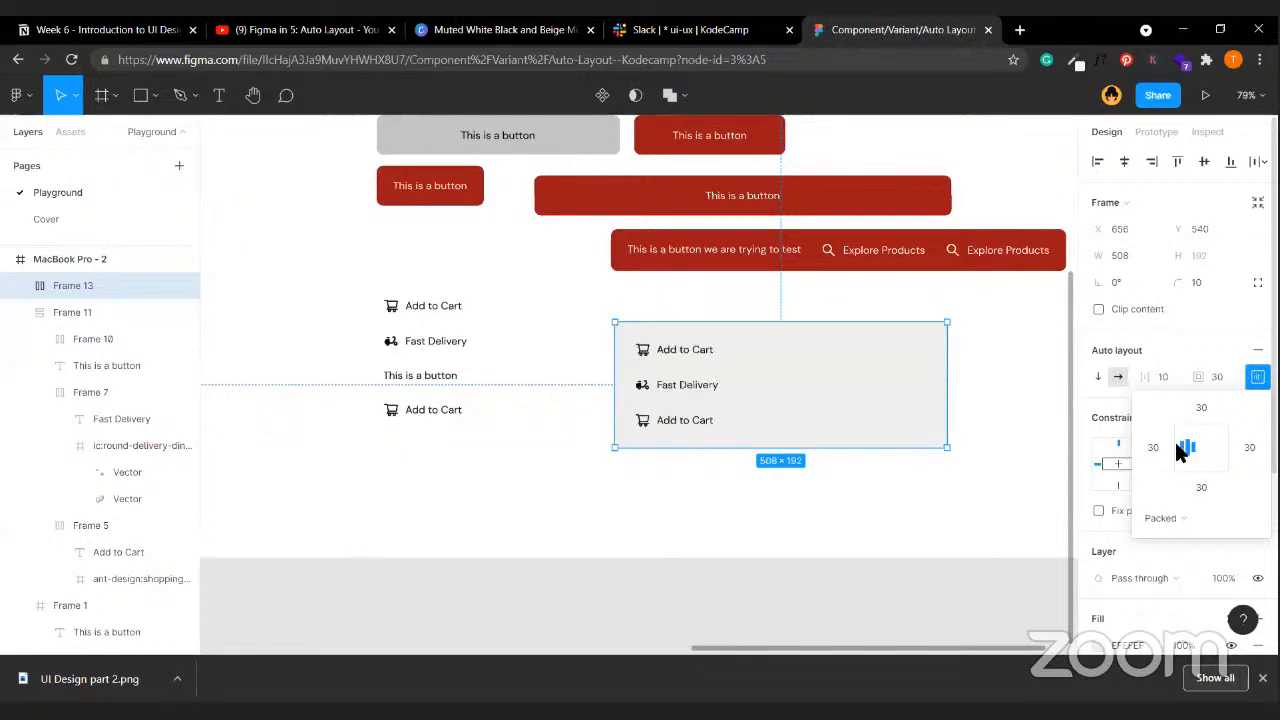
{"action": "left_click", "coordinate": [765, 513]}
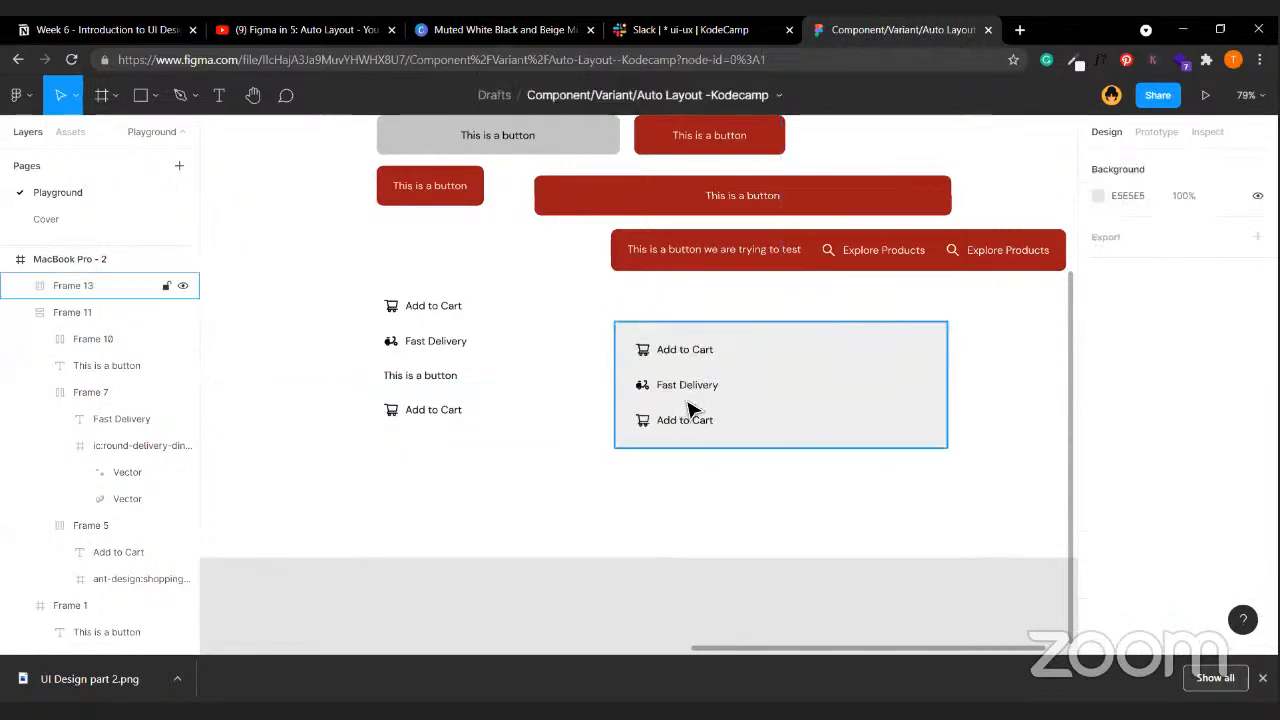
- Paste several copies of the last Add to Cart row into the card's list and undo the most recent ones
{"action": "left_click", "coordinate": [690, 428]}
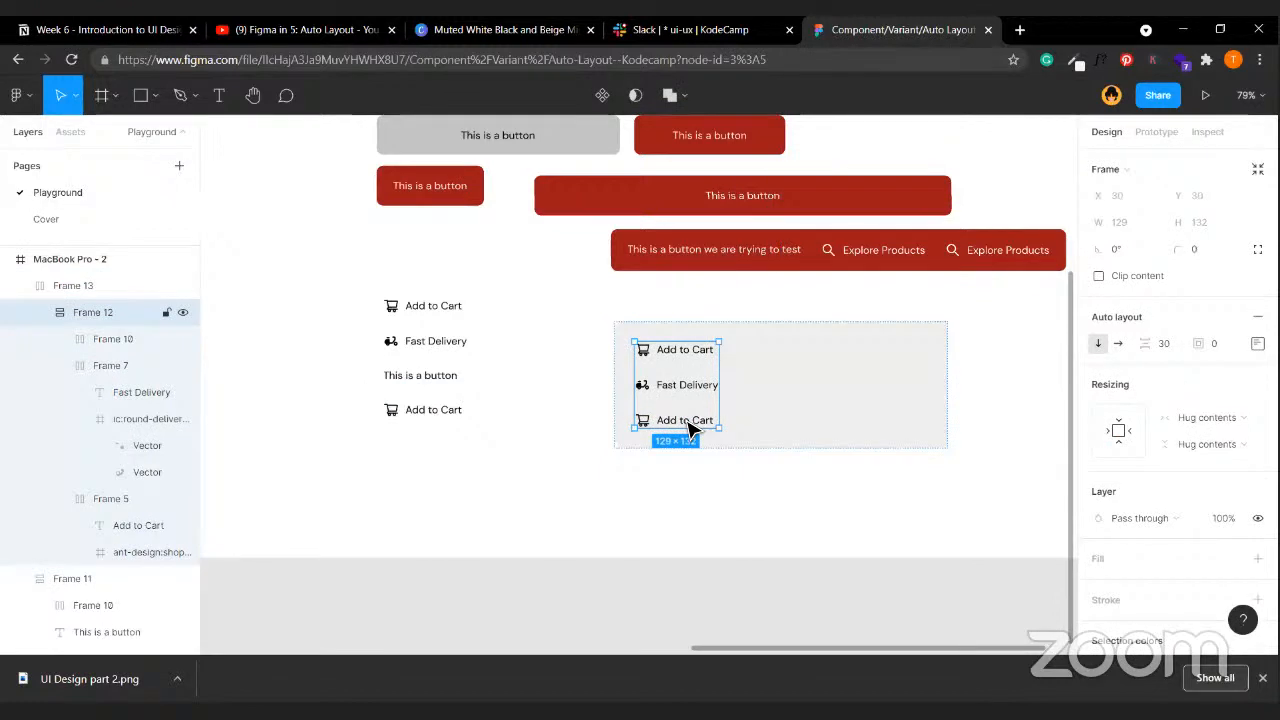
{"action": "left_click", "coordinate": [688, 428]}
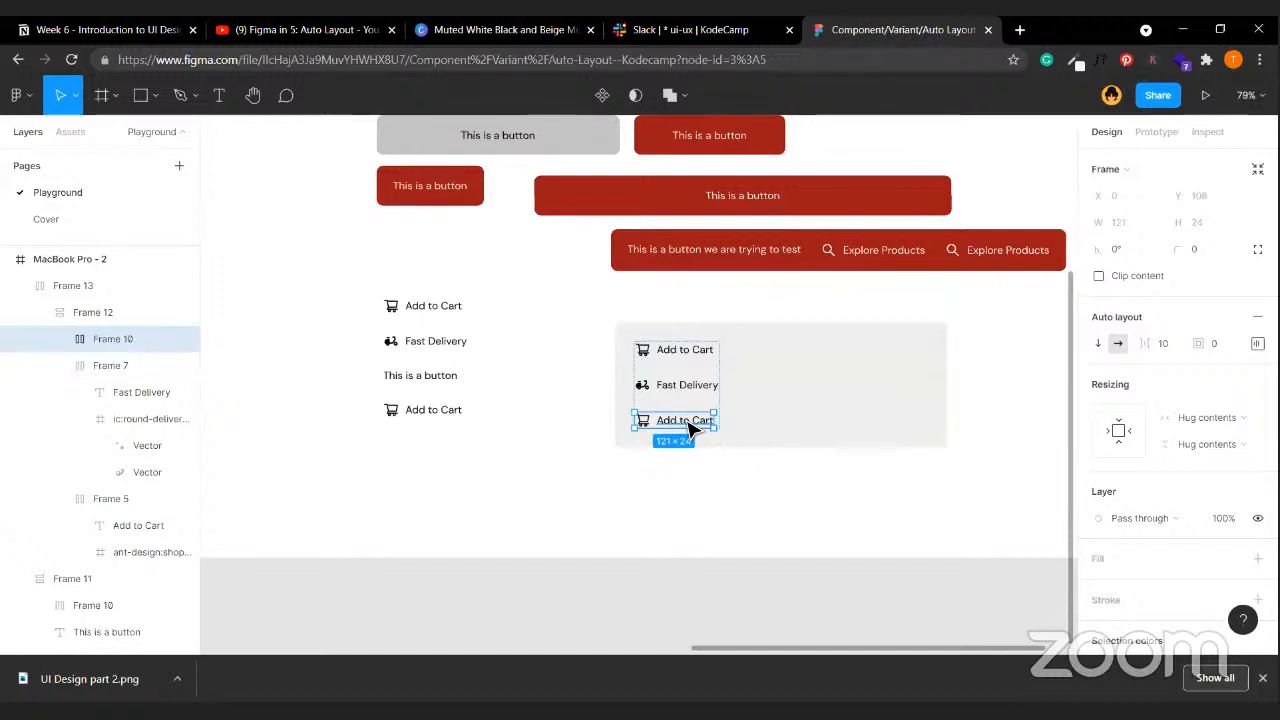
{"action": "key", "text": "ctrl+v"}
{"action": "key", "text": "ctrl+v"}
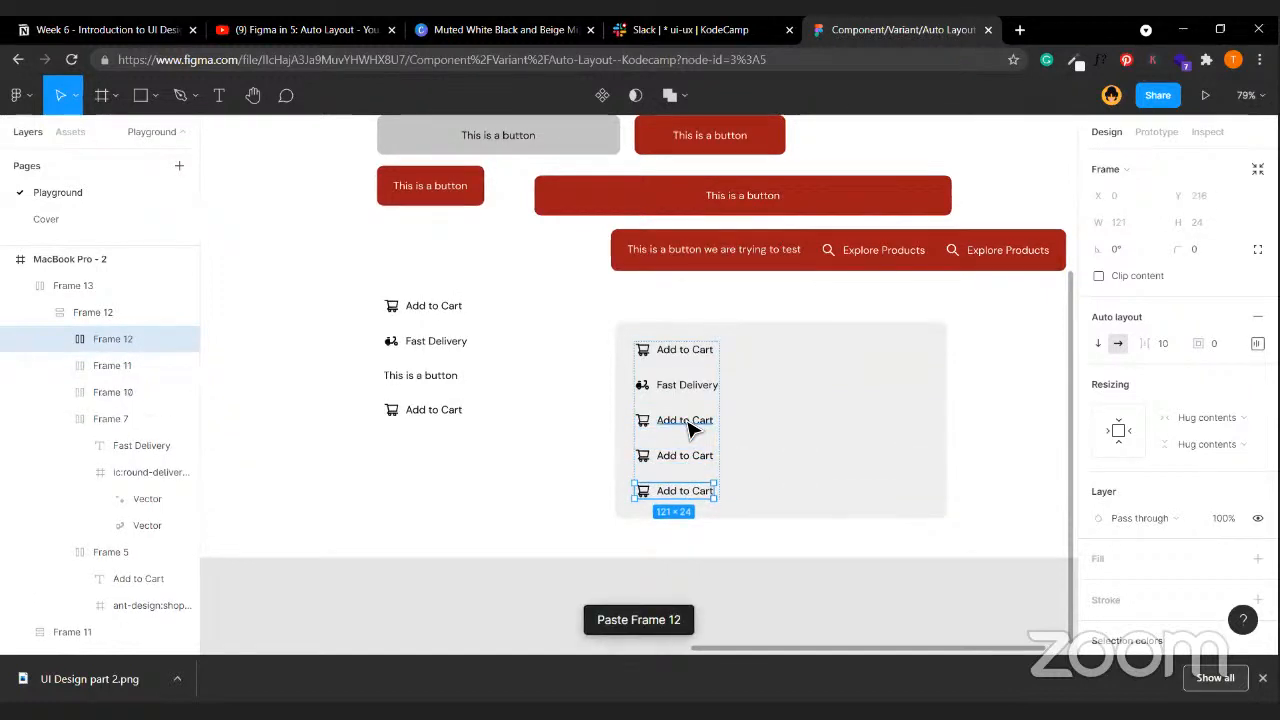
{"action": "key", "text": "ctrl+v"}
{"action": "key", "text": "ctrl+v"}
{"action": "key", "text": "ctrl+v"}
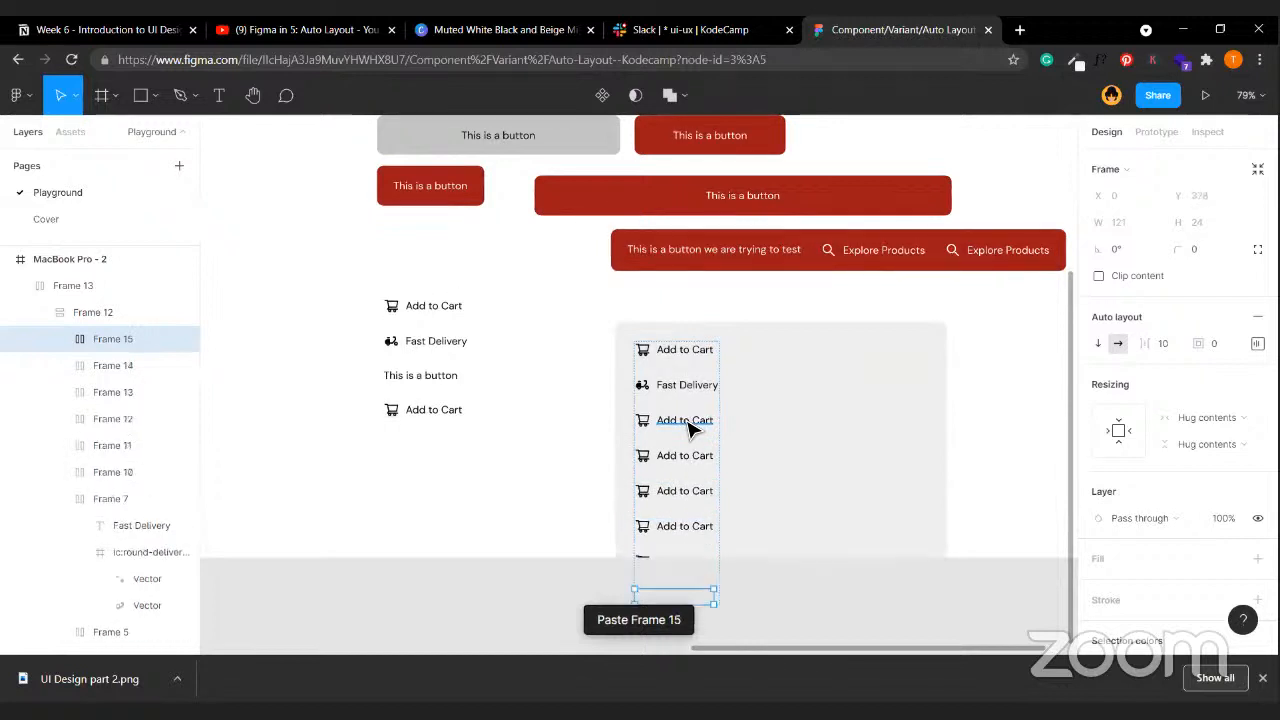
{"action": "key", "text": "ctrl+v"}
{"action": "key", "text": "ctrl+z"}
{"action": "key", "text": "ctrl+z"}
{"action": "key", "text": "ctrl+z"}
{"action": "key", "text": "ctrl+z"}
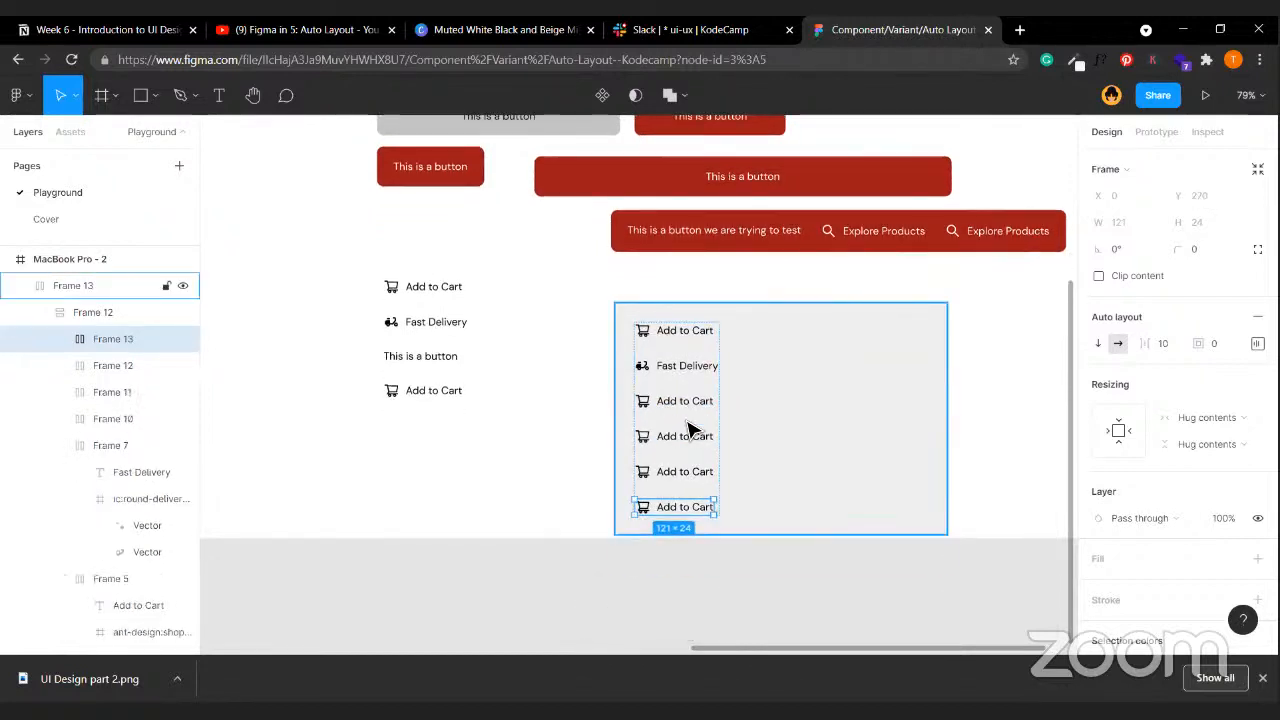
- Copy the "This is a button" text from the original list into the card's list twice, below the Fast Delivery row
{"action": "left_click", "coordinate": [434, 366]}
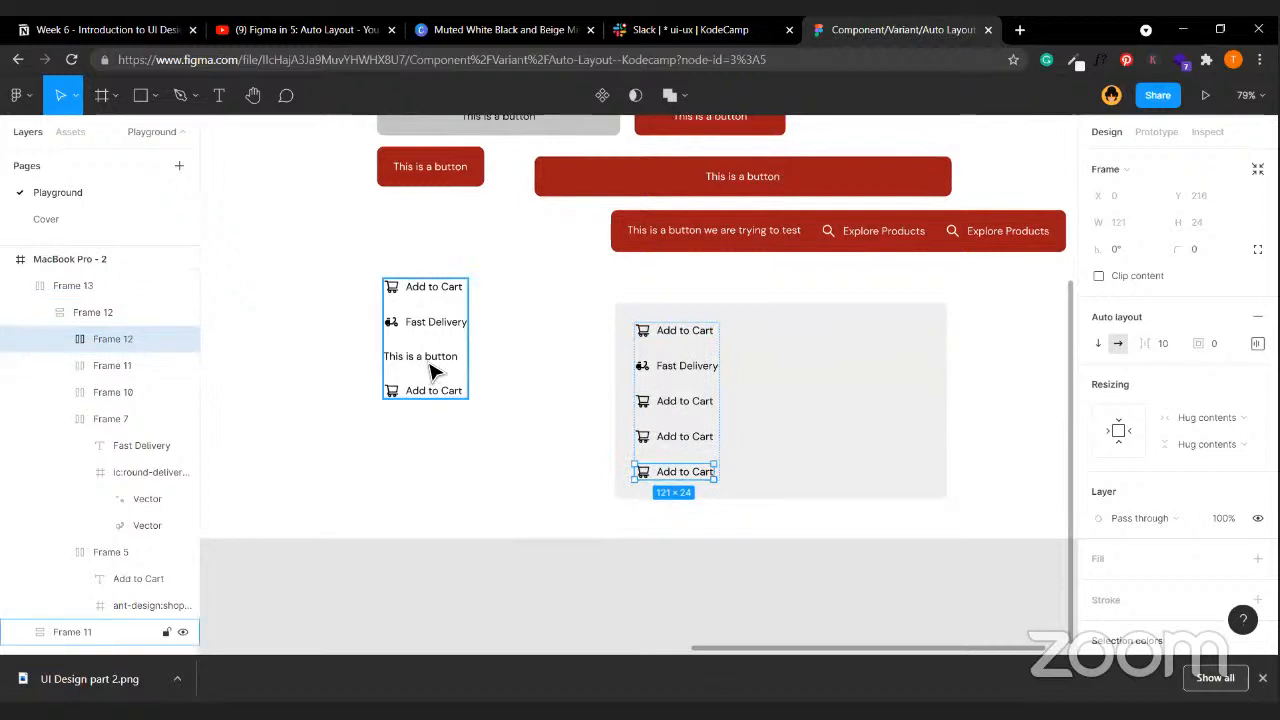
{"action": "left_click", "coordinate": [432, 370]}
{"action": "left_click_drag", "start_coordinate": [432, 370], "coordinate": [709, 399]}
{"action": "double_click", "coordinate": [433, 362]}
{"action": "left_click_drag", "start_coordinate": [433, 362], "coordinate": [685, 378]}
{"action": "left_click", "coordinate": [834, 417]}
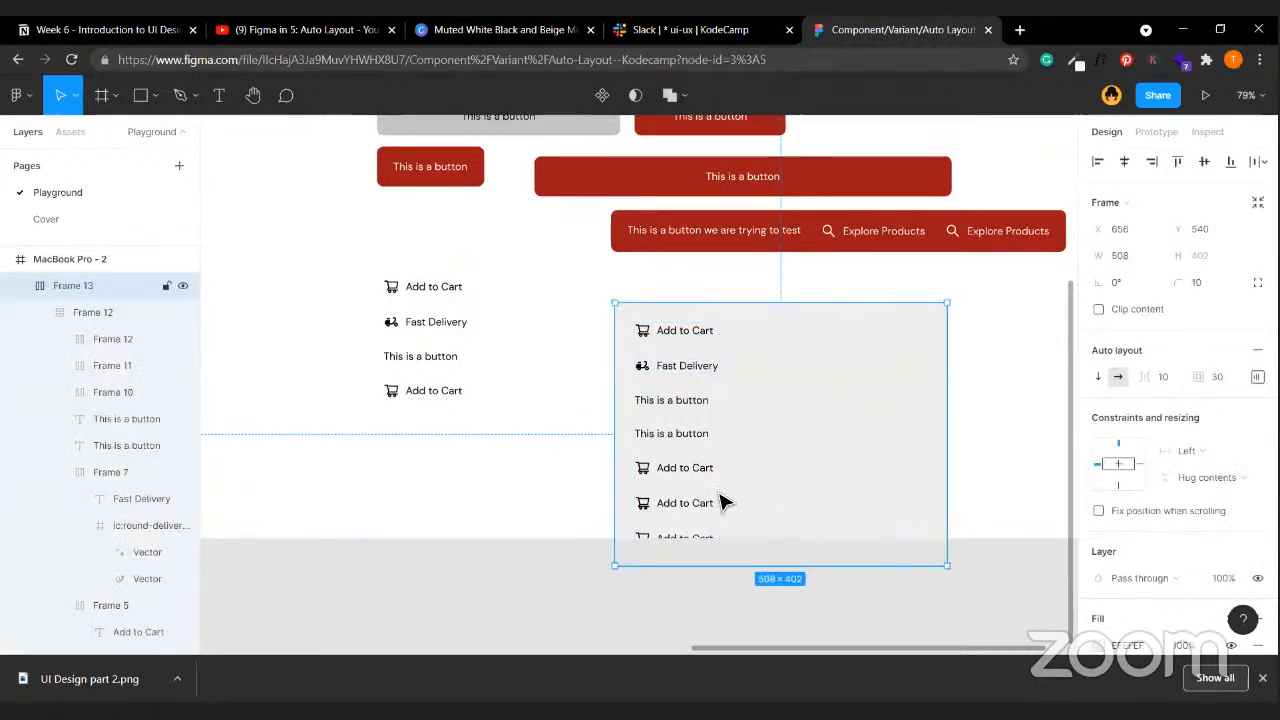
- Undo both copied text rows and extra Add to Cart rows until the card's list holds four rows
{"action": "key", "text": "ctrl+z"}
{"action": "key", "text": "ctrl+z"}
{"action": "key", "text": "ctrl+z"}
{"action": "key", "text": "ctrl+z"}
{"action": "key", "text": "ctrl+z"}
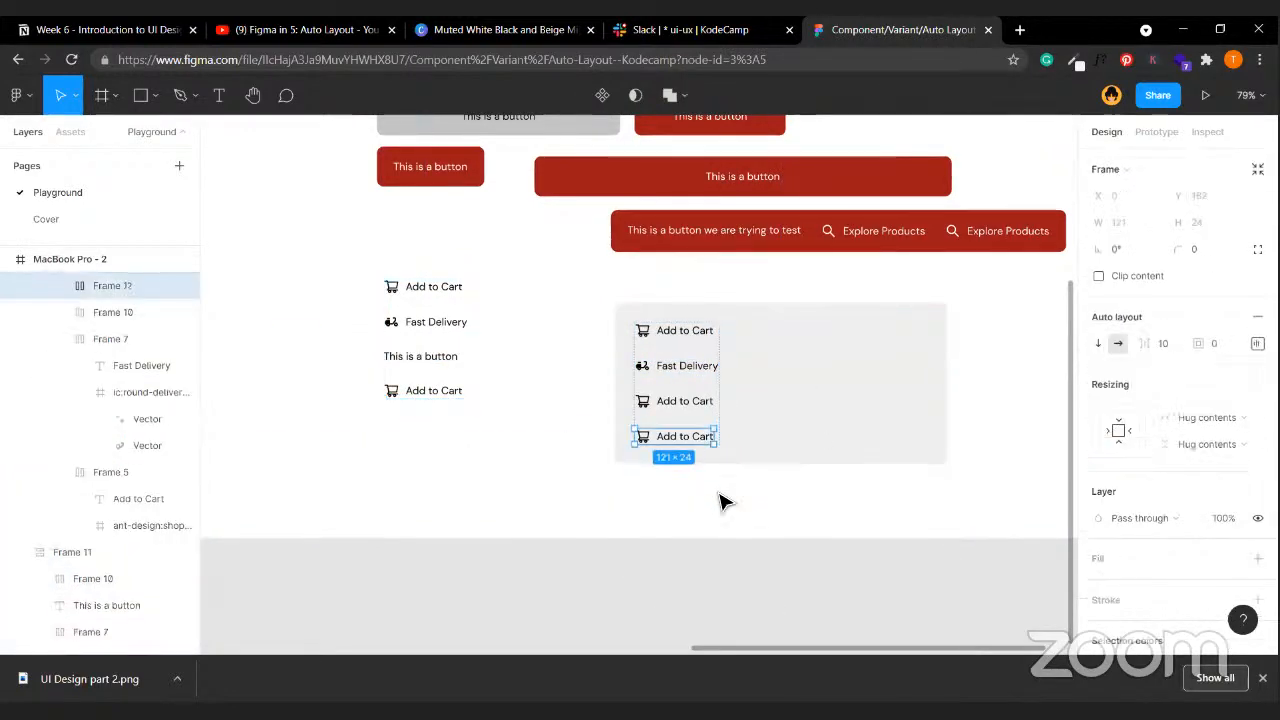
{"action": "left_click", "coordinate": [891, 500]}
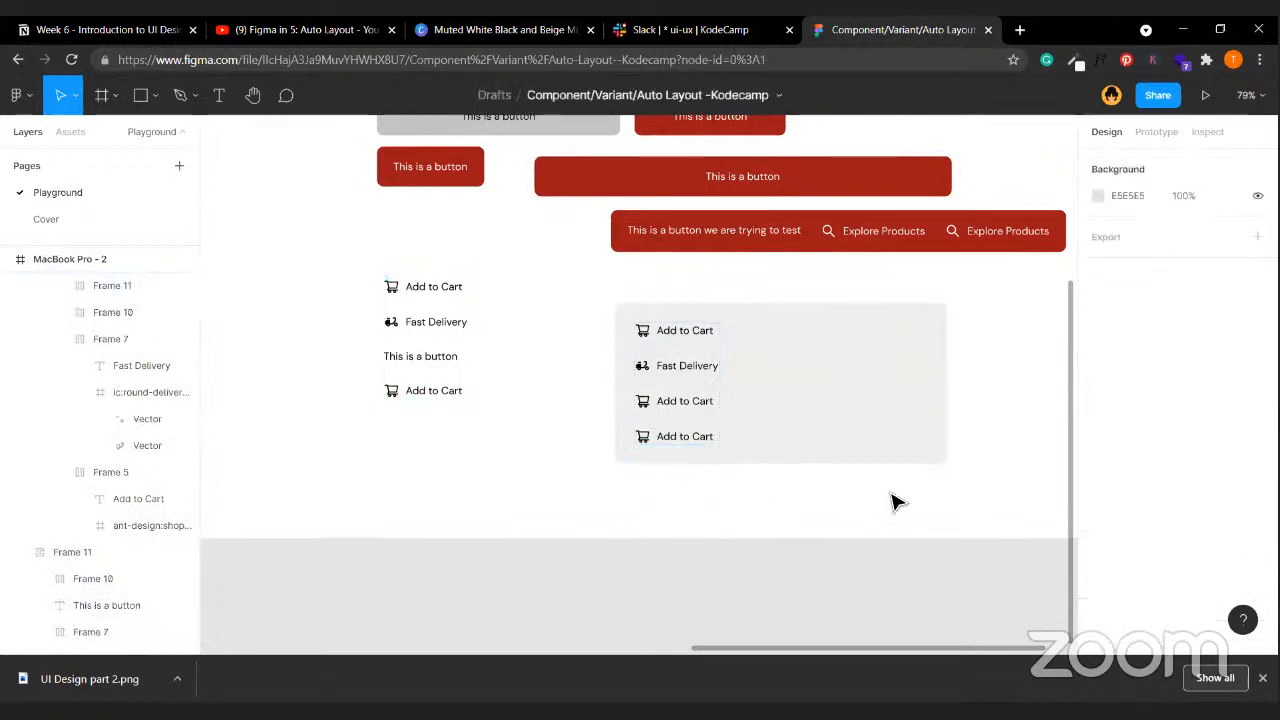
- Move the grey card next to the original list, to X 466, Y 499
{"action": "scroll", "coordinate": [893, 502], "scroll_direction": "up", "scroll_amount": 2}
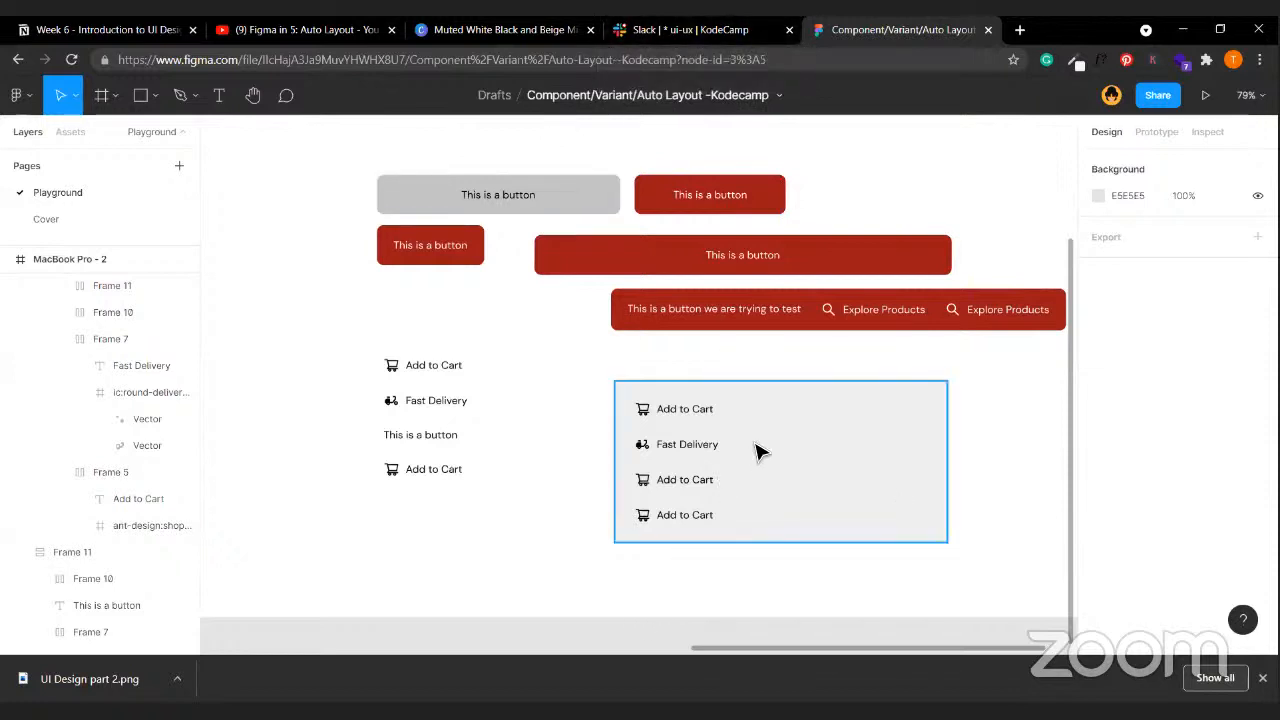
{"action": "left_click_drag", "start_coordinate": [694, 486], "coordinate": [573, 457]}
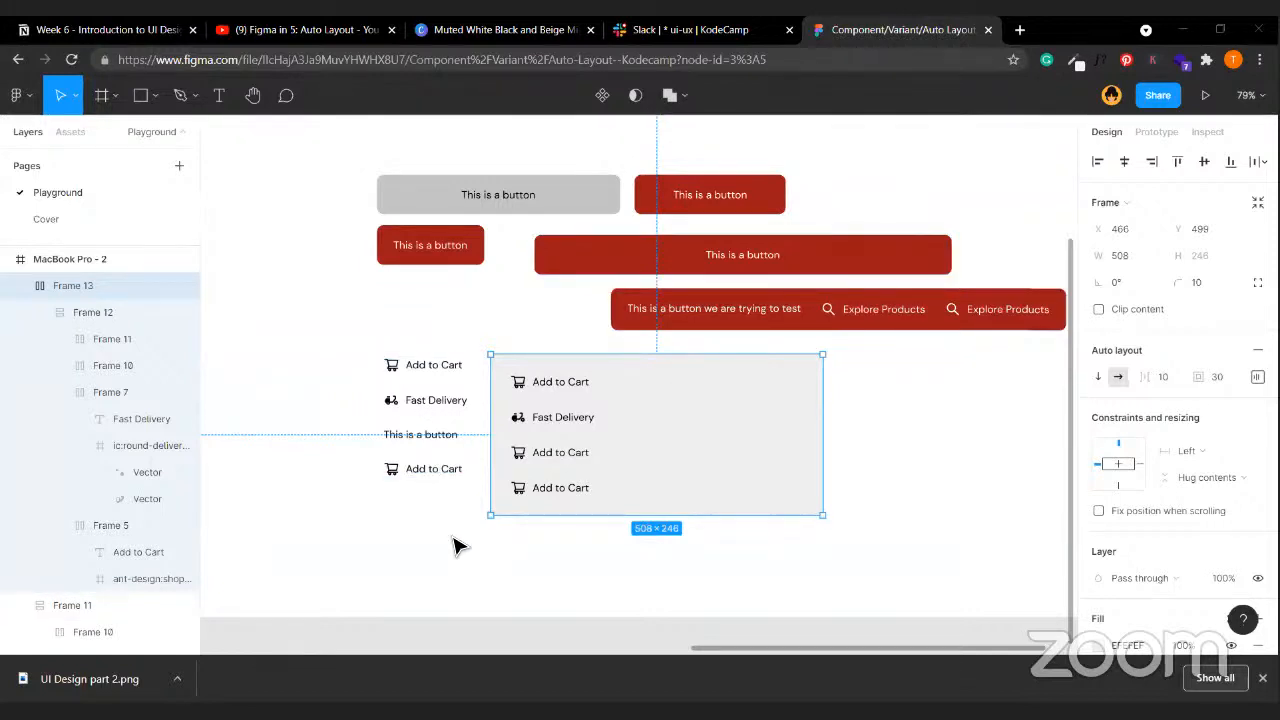
{"action": "scroll", "coordinate": [455, 546], "scroll_direction": "up", "scroll_amount": 3}
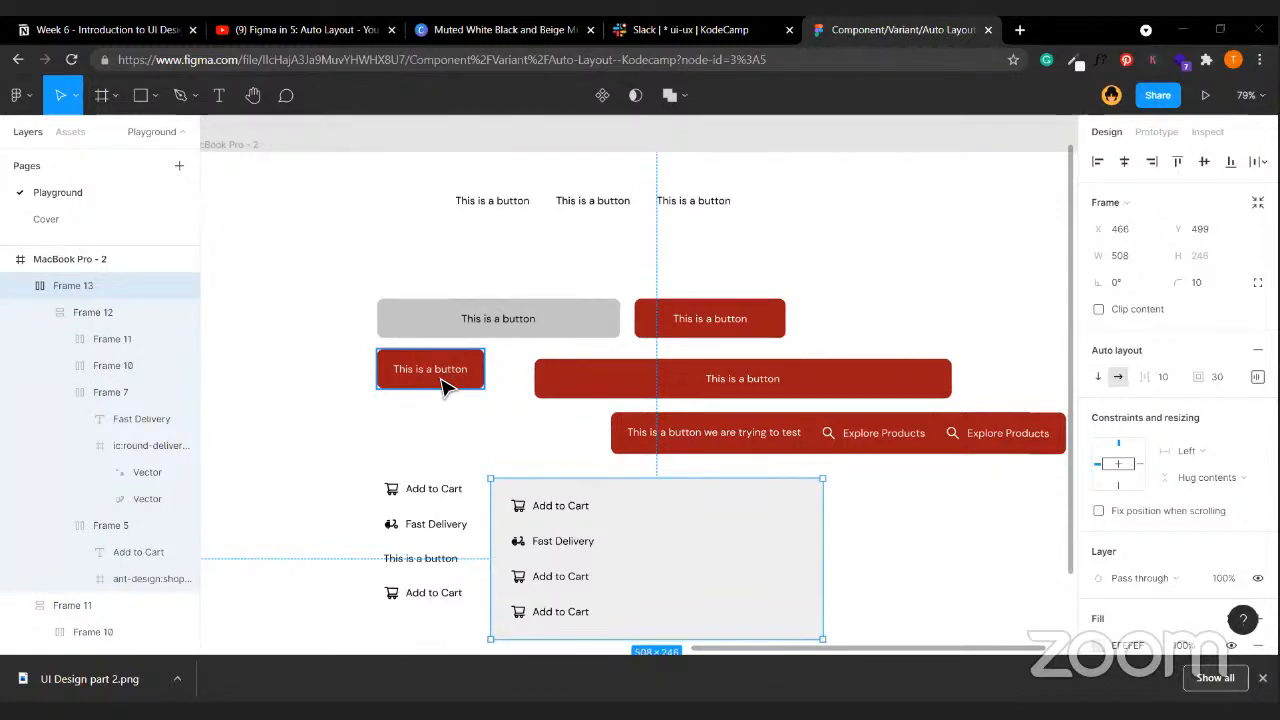
{"action": "scroll", "coordinate": [863, 571], "scroll_direction": "down", "scroll_amount": 4}
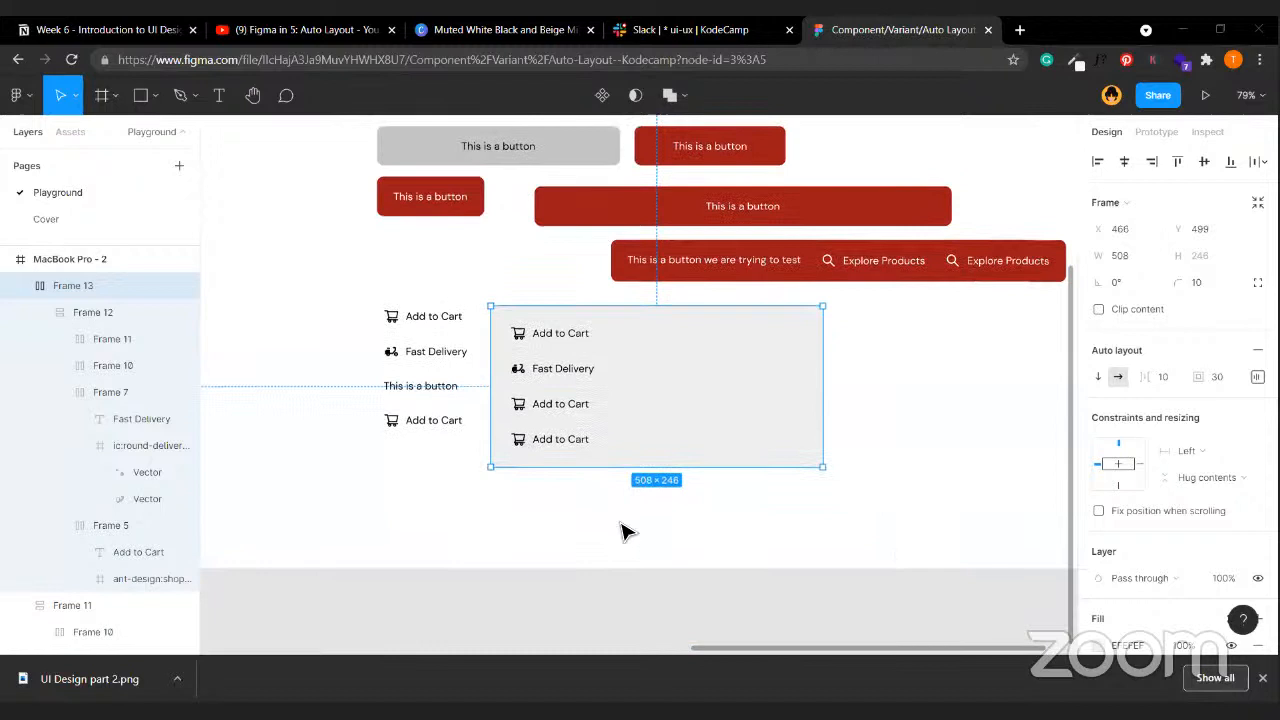
- Change the card's inner list to horizontal direction and widen the grey card to about 751 px around its four items
{"action": "double_click", "coordinate": [565, 370]}
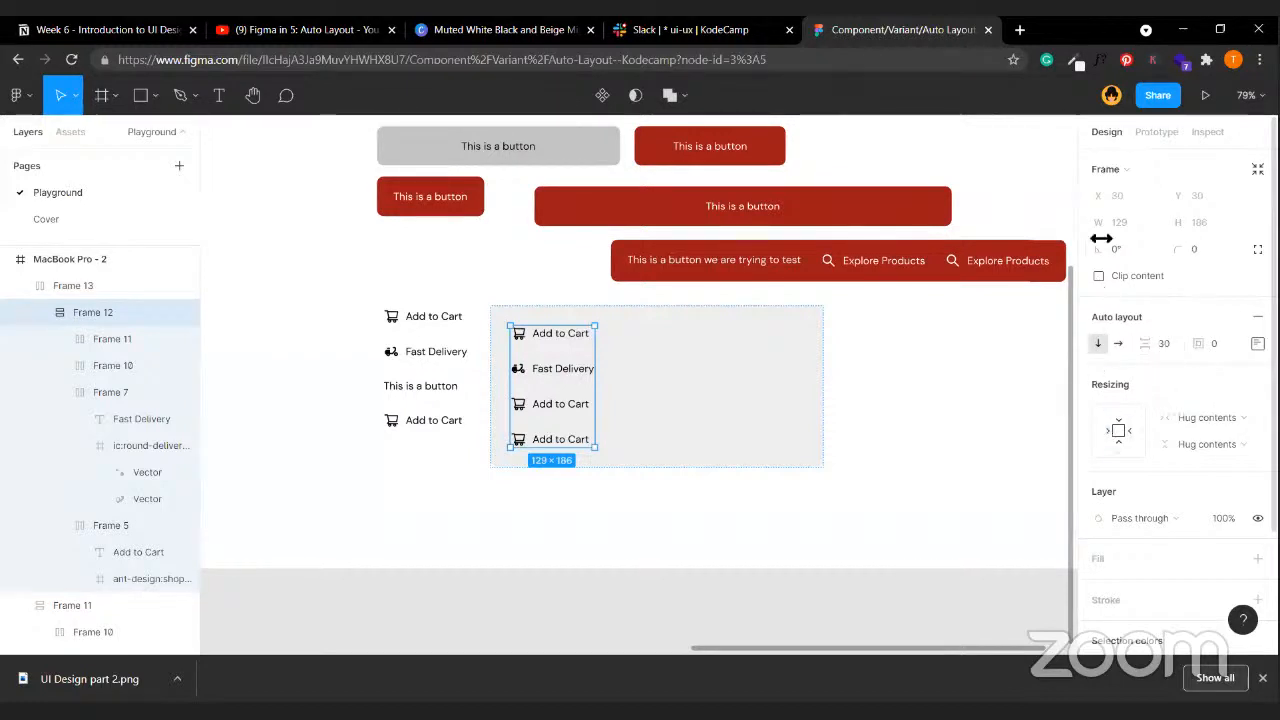
{"action": "left_click", "coordinate": [763, 266]}
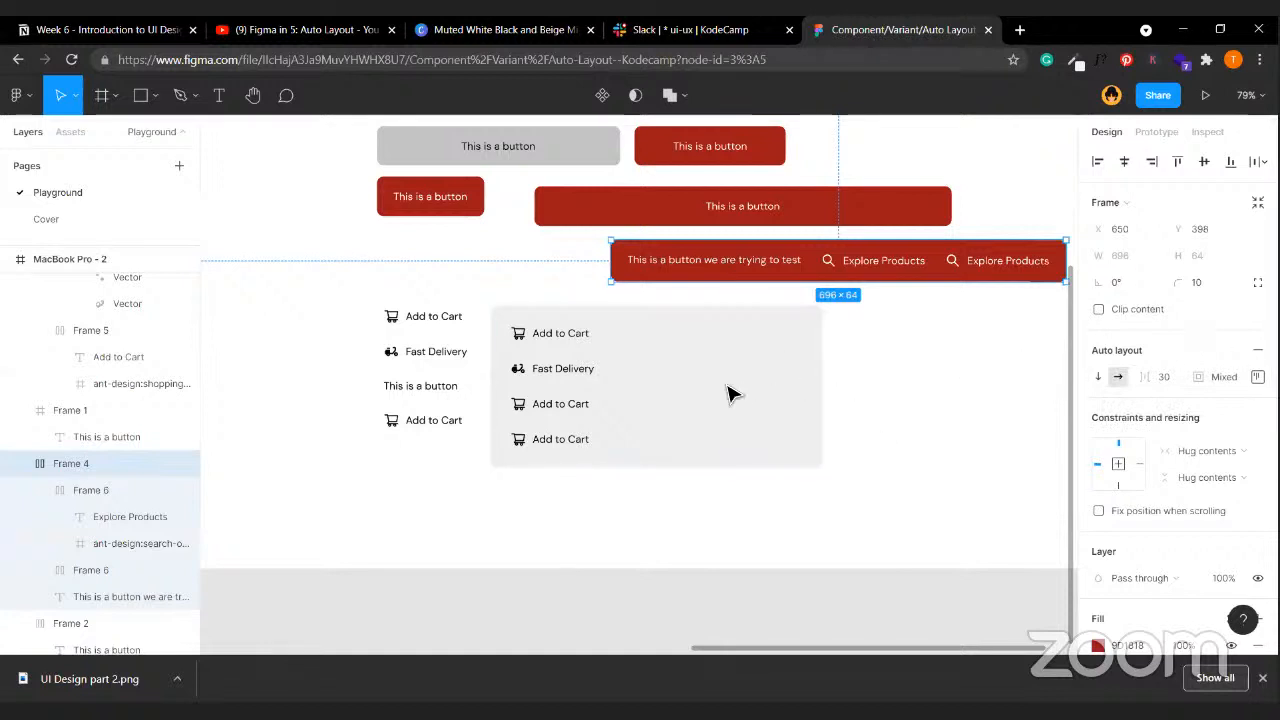
{"action": "double_click", "coordinate": [557, 412]}
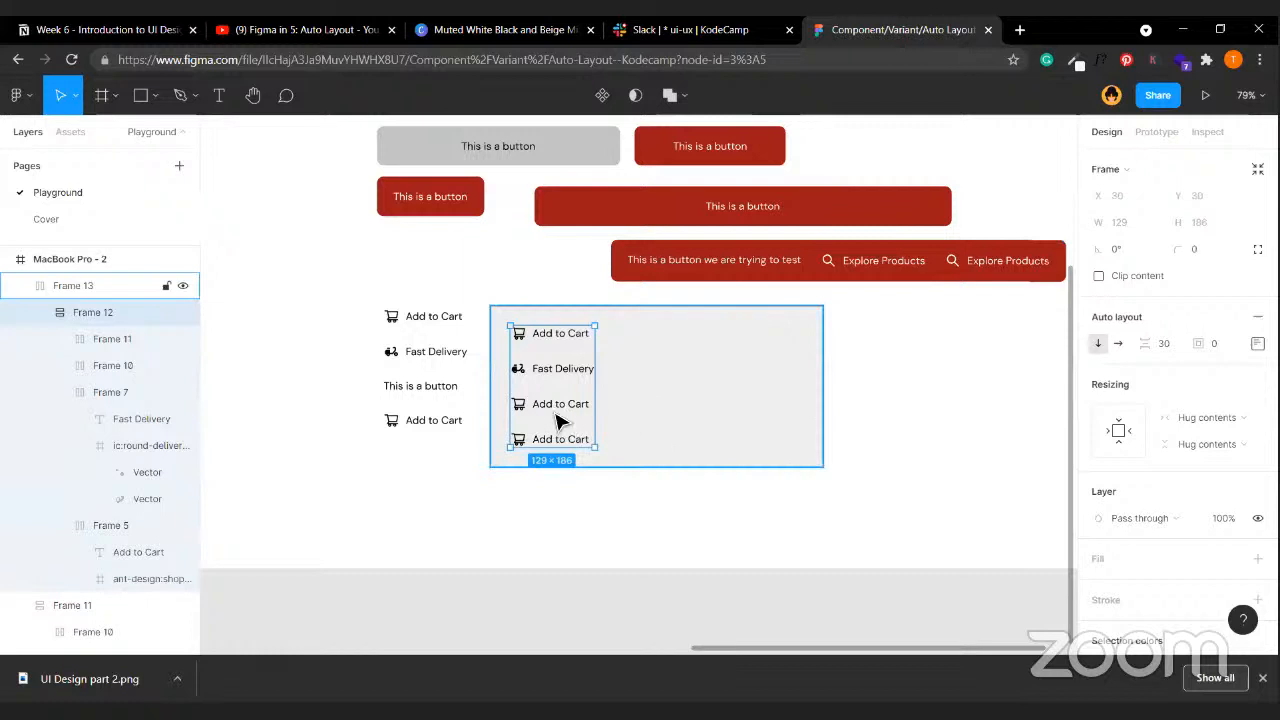
{"action": "left_click", "coordinate": [1118, 345]}
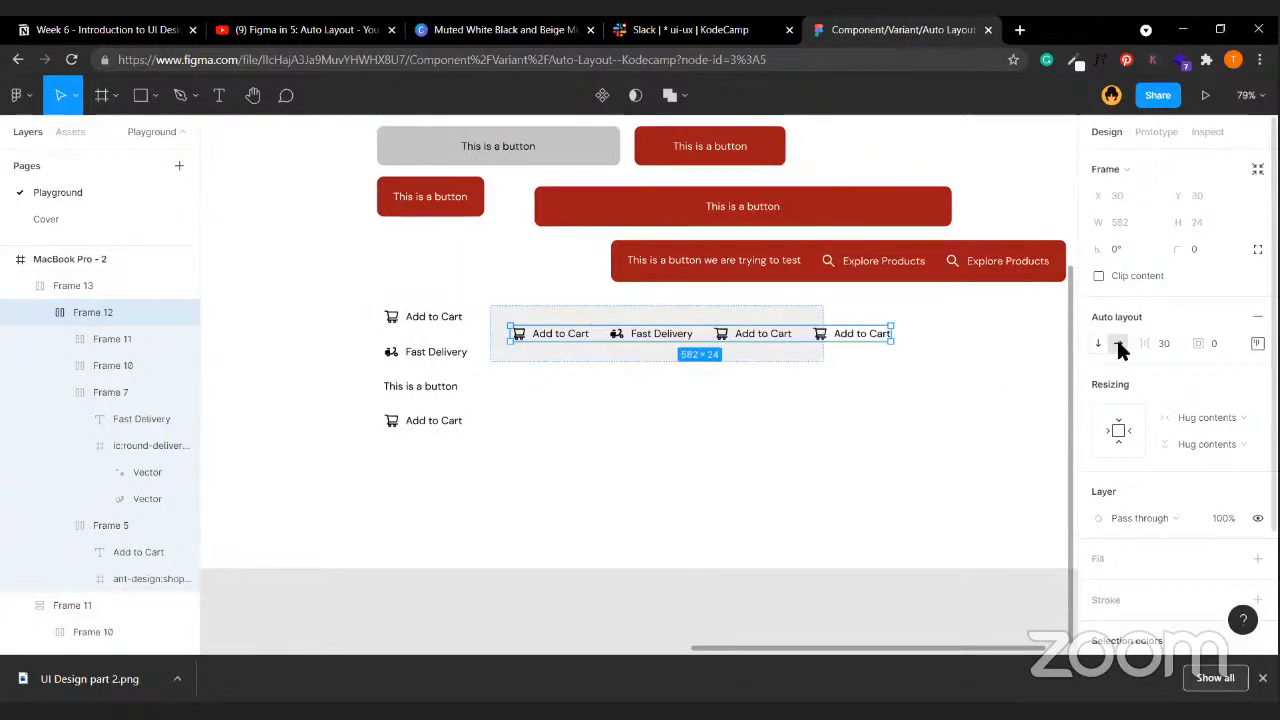
{"action": "left_click", "coordinate": [711, 328]}
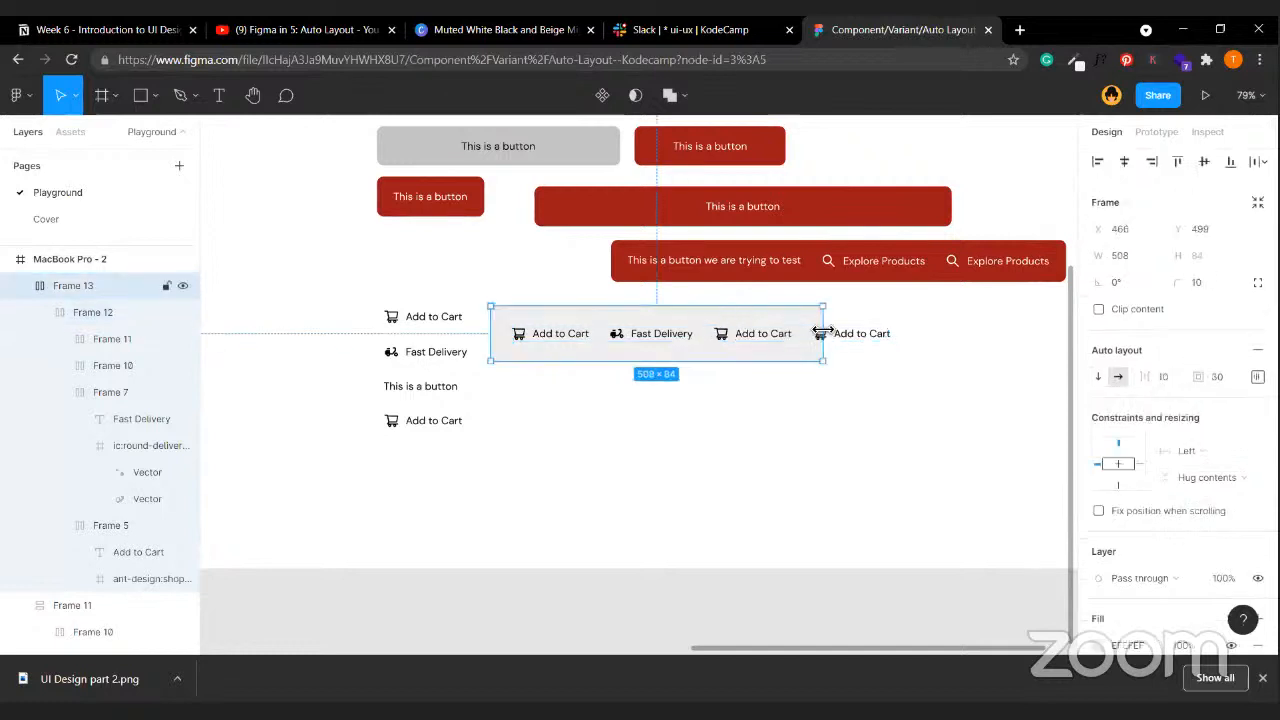
{"action": "left_click_drag", "start_coordinate": [822, 333], "coordinate": [983, 346]}
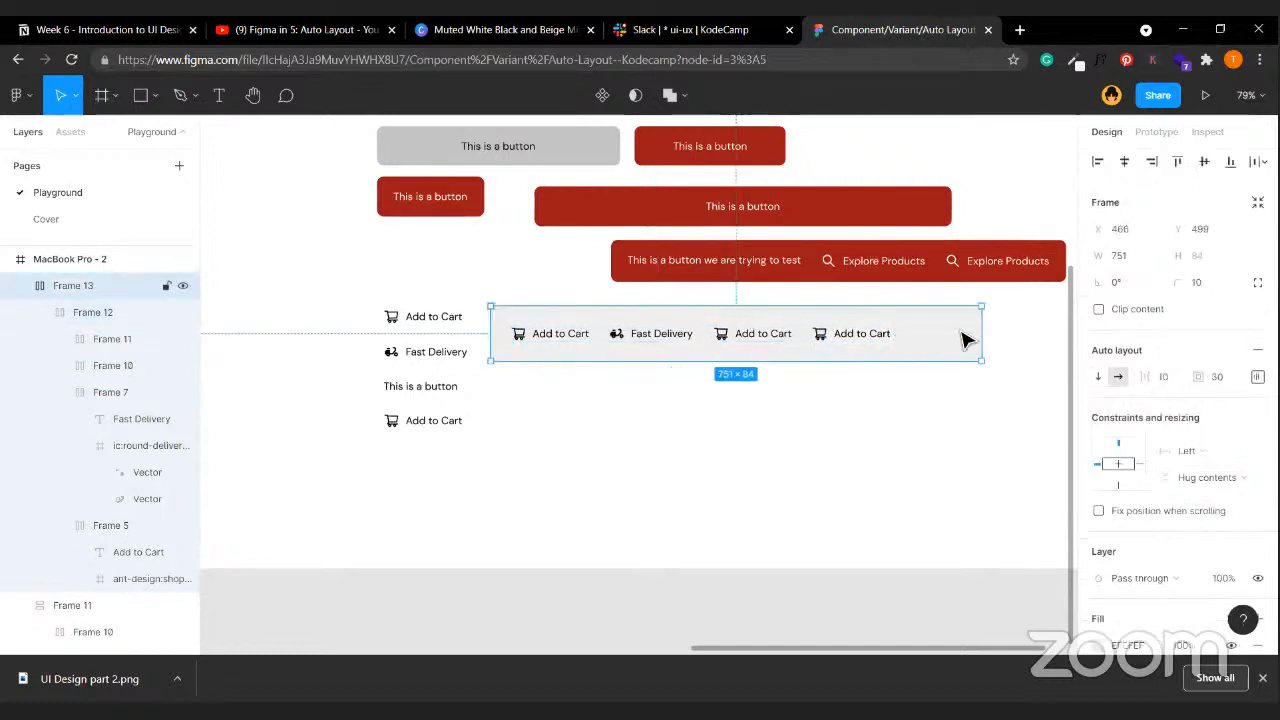
- Undo the grey card's widening and its inner list's change to horizontal direction
{"action": "key", "text": "ctrl+z"}
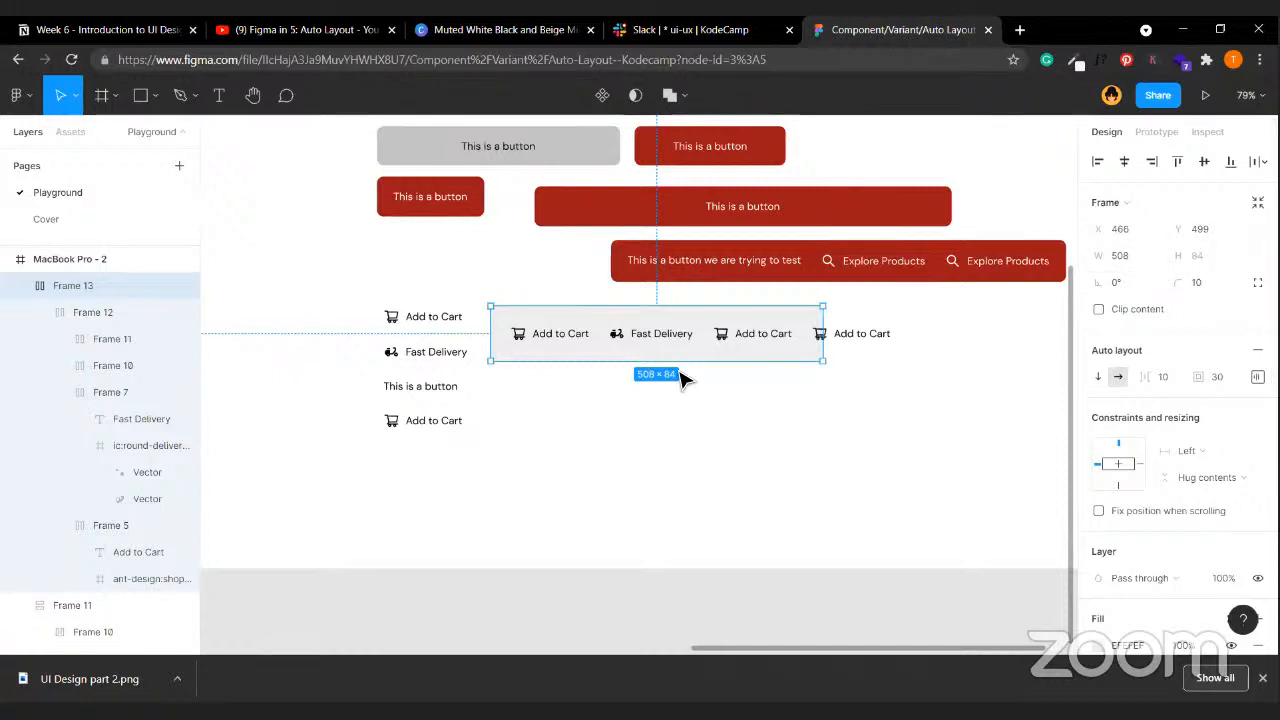
{"action": "scroll", "coordinate": [770, 333], "scroll_direction": "up", "scroll_amount": 1}
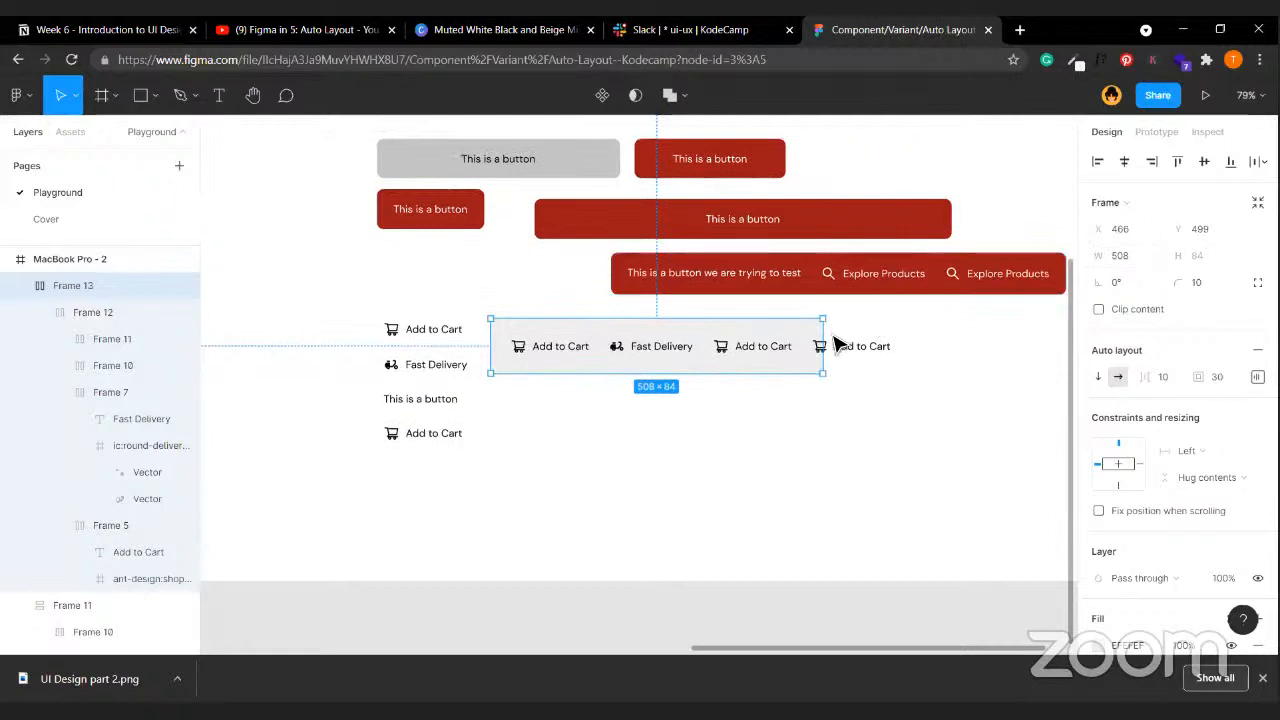
{"action": "key", "text": "ctrl+z"}
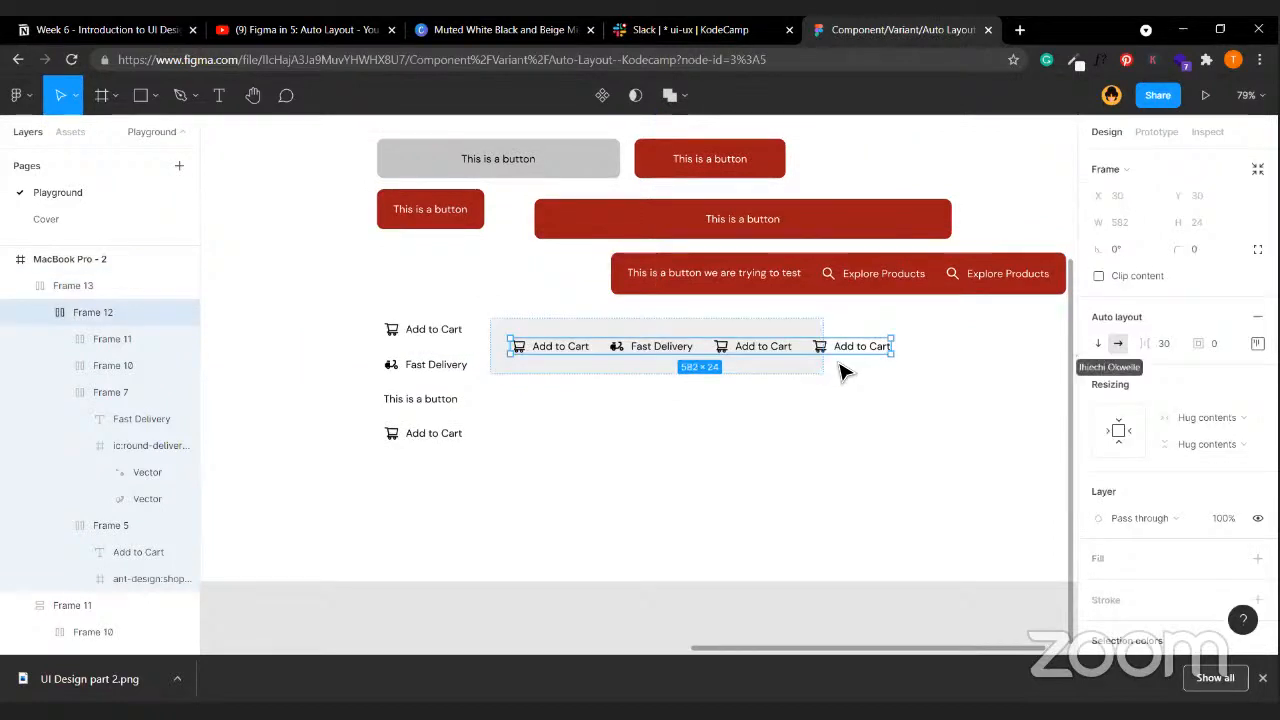
{"action": "key", "text": "ctrl+z"}
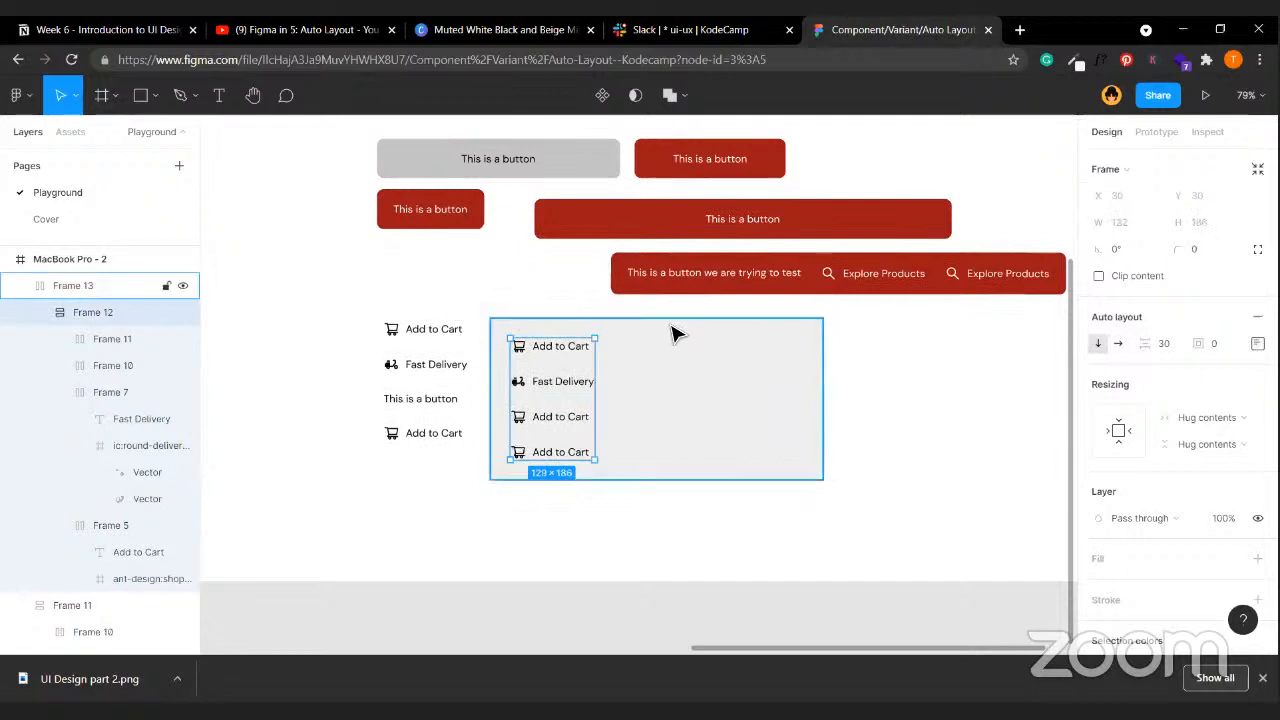
{"action": "key", "text": "ctrl+shift+z"}
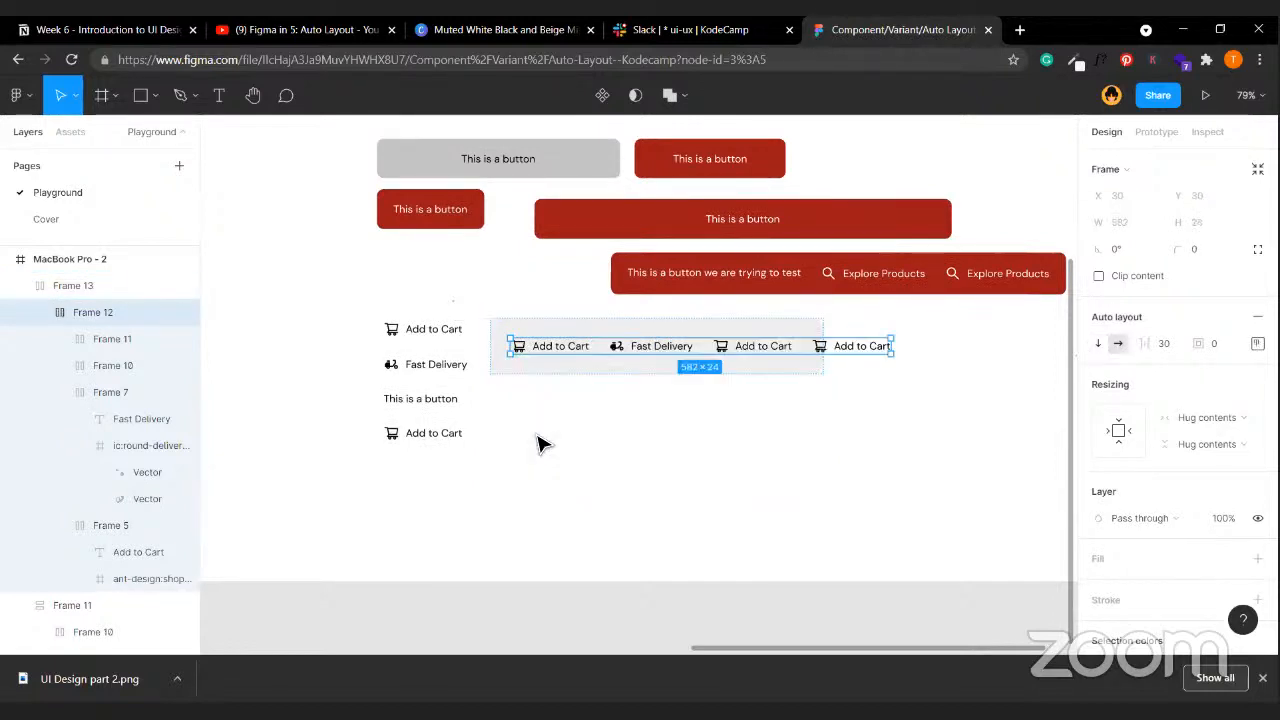
{"action": "left_click", "coordinate": [789, 327]}
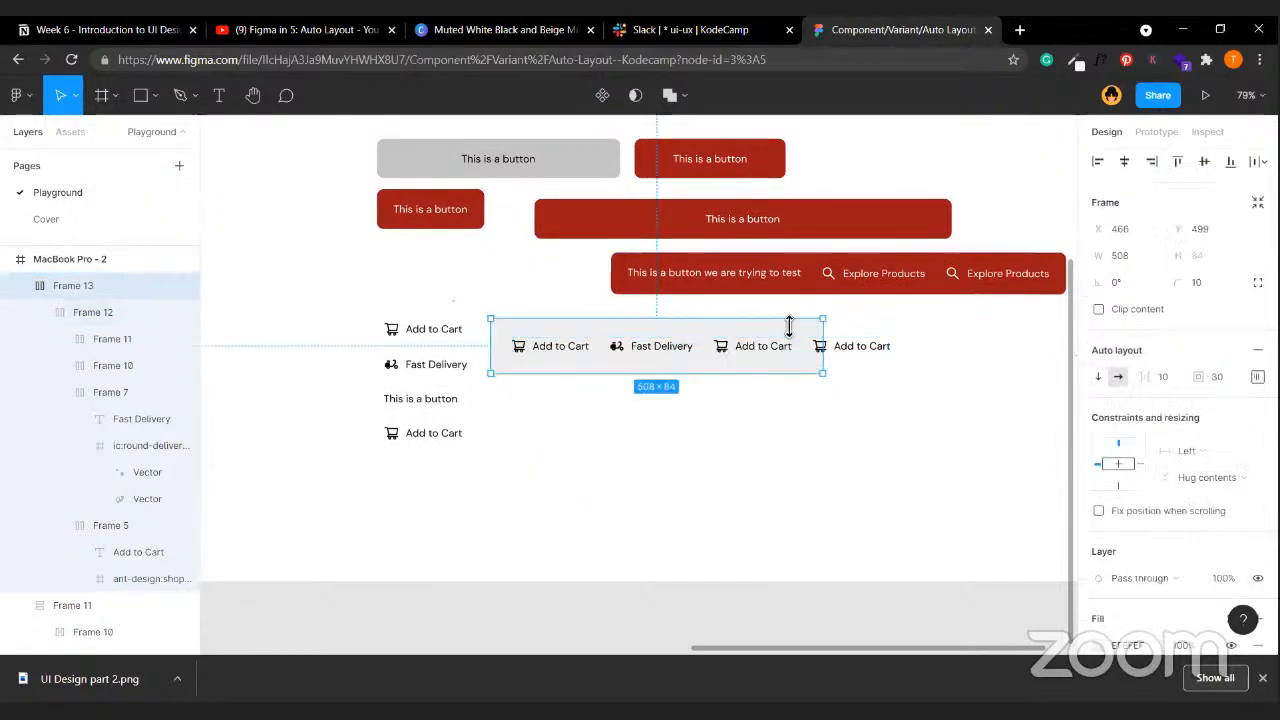
{"action": "key", "text": "ctrl+z"}
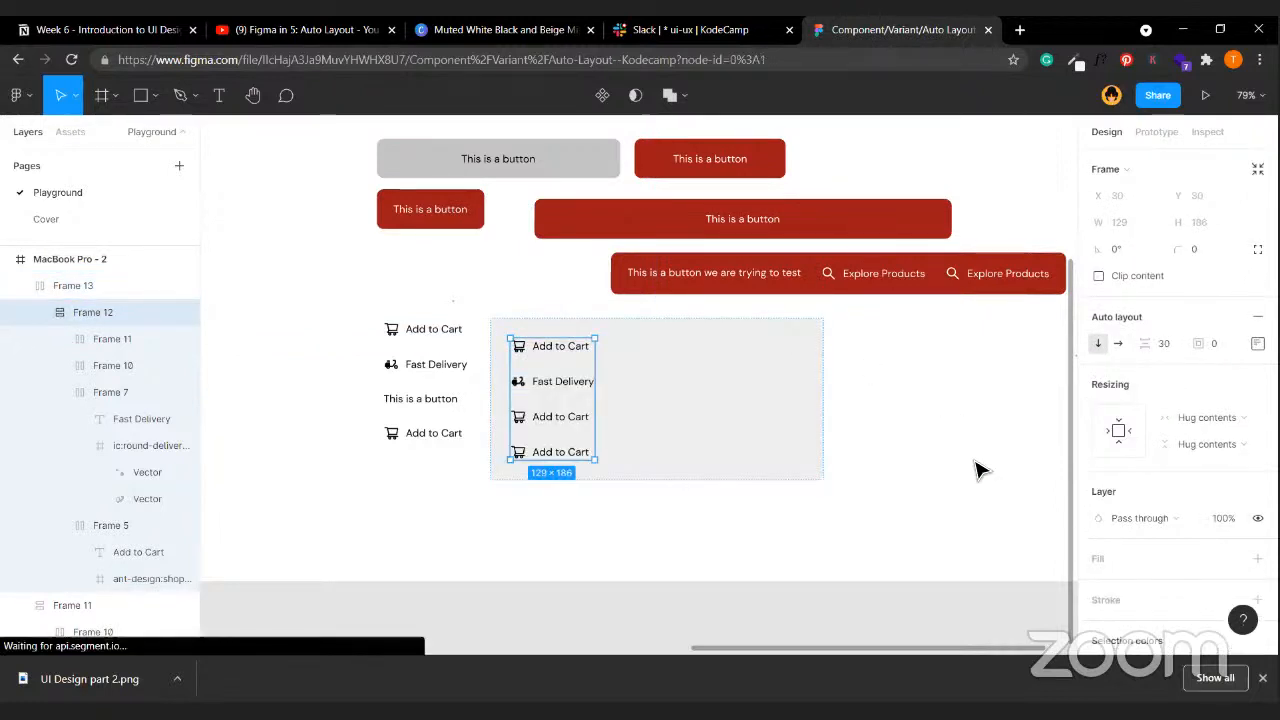
- Draw a grey rectangle about 299 × 287 px in the empty area beside the light grey card
{"action": "left_click", "coordinate": [976, 463]}
{"action": "scroll", "coordinate": [976, 463], "scroll_direction": "right", "scroll_amount": 1}
{"action": "double_click", "coordinate": [428, 410]}
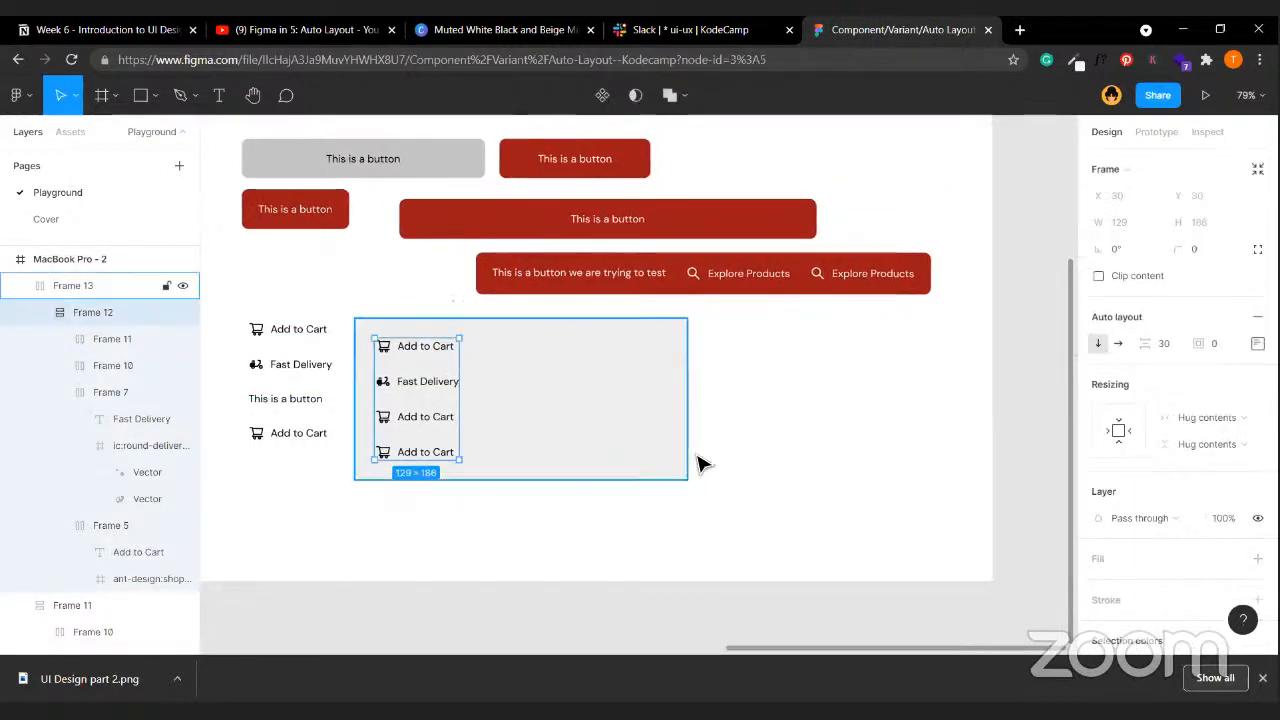
{"action": "left_click", "coordinate": [775, 470]}
{"action": "left_click", "coordinate": [610, 440]}
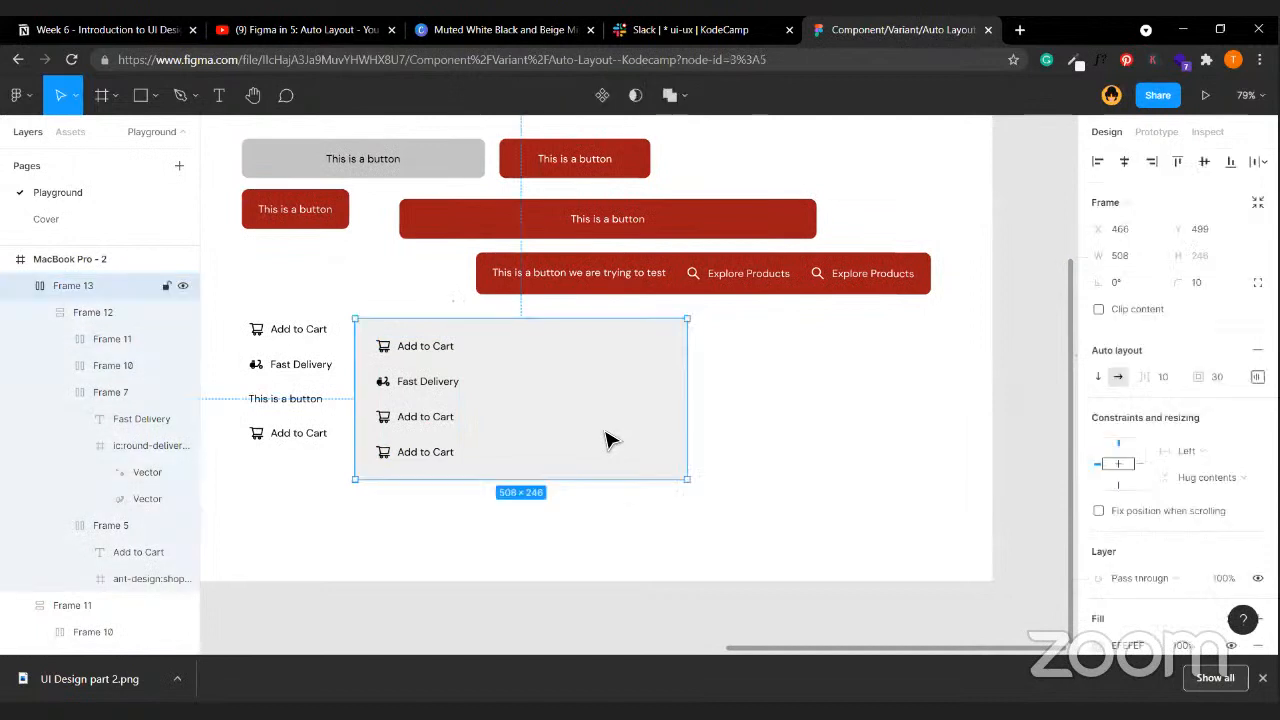
{"action": "left_click", "coordinate": [846, 414]}
{"action": "key", "text": "r"}
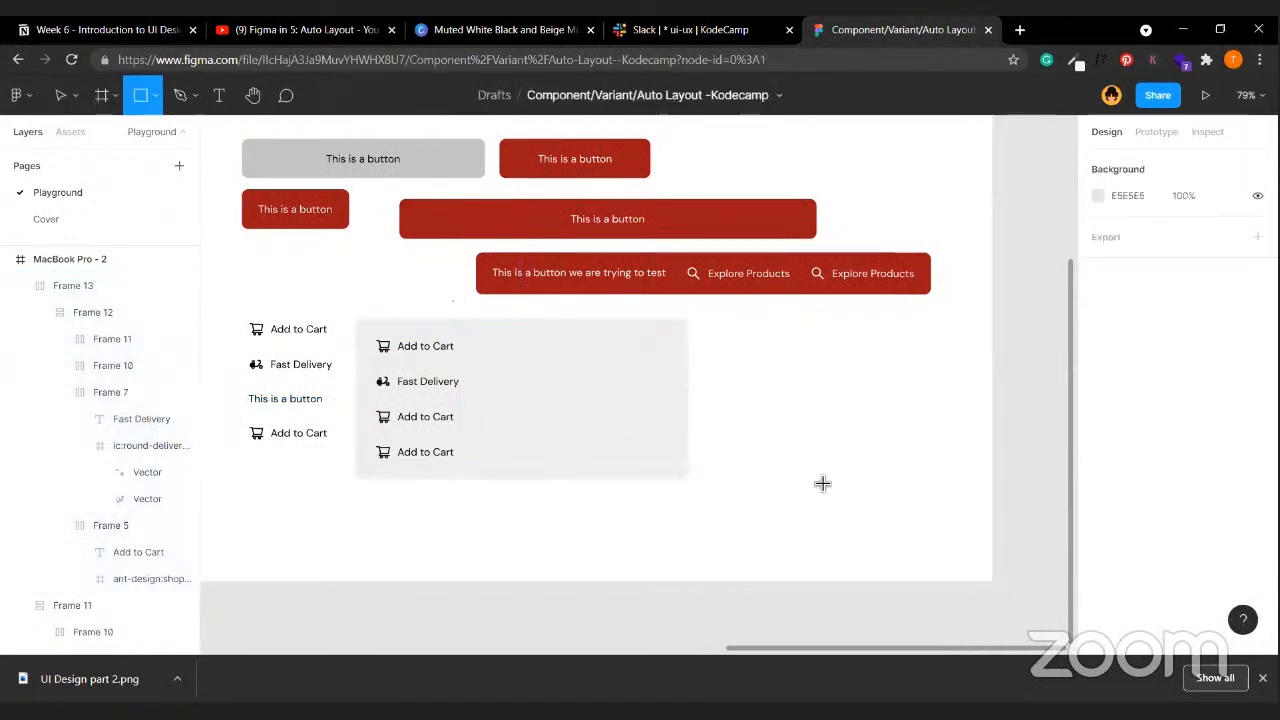
{"action": "mouse_move", "coordinate": [757, 324]}
{"action": "left_mouse_down"}
{"action": "mouse_move", "coordinate": [934, 528]}
{"action": "mouse_move", "coordinate": [953, 512]}
{"action": "left_mouse_up"}
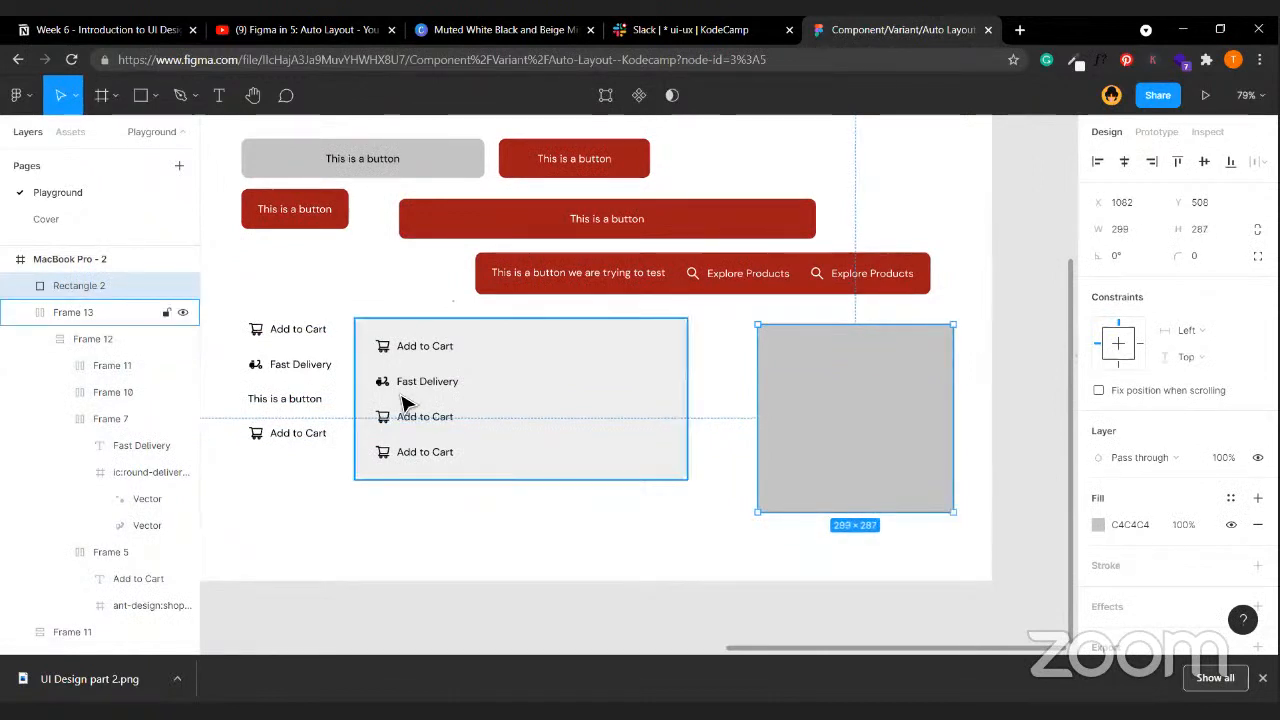
- Copy the card's four-row list onto the new grey rectangle and bring the copy to the front
{"action": "double_click", "coordinate": [435, 392]}
{"action": "left_click_drag", "start_coordinate": [424, 390], "coordinate": [840, 398]}
{"action": "right_click", "coordinate": [838, 397]}
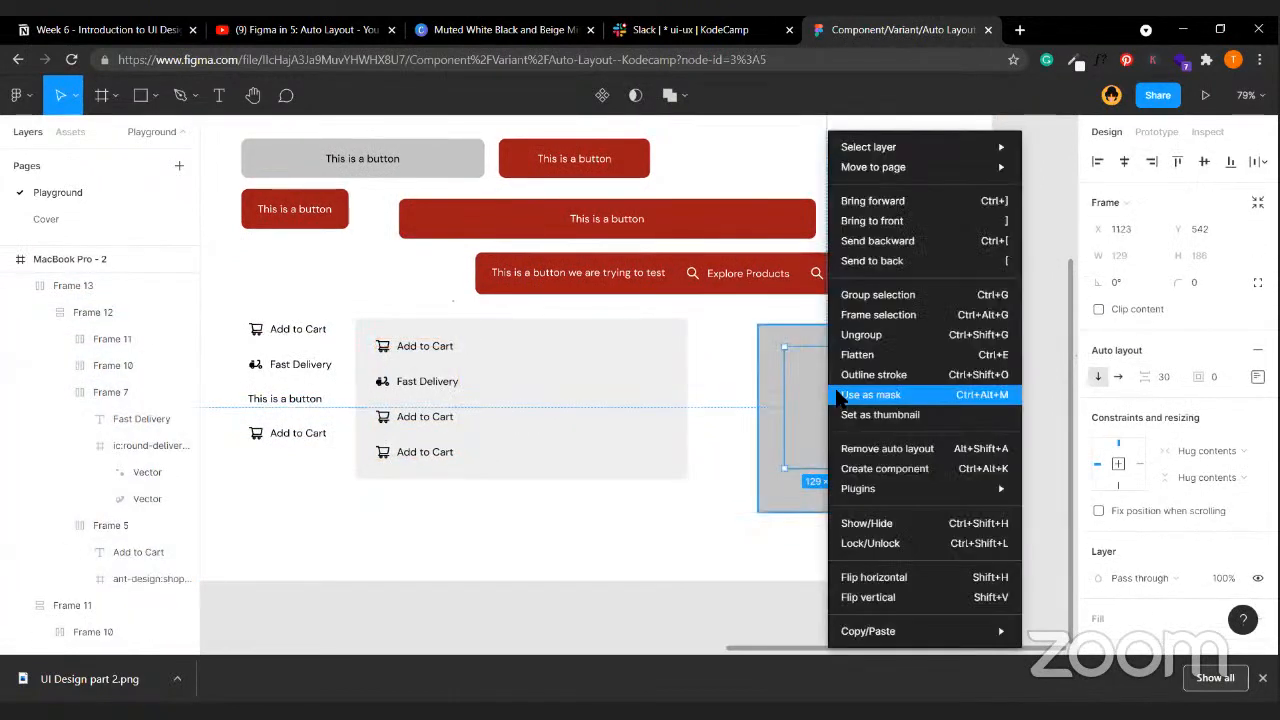
{"action": "left_click", "coordinate": [899, 222]}
- Combine the new grey rectangle and the copied list into one auto layout frame
{"action": "left_click", "coordinate": [920, 449]}
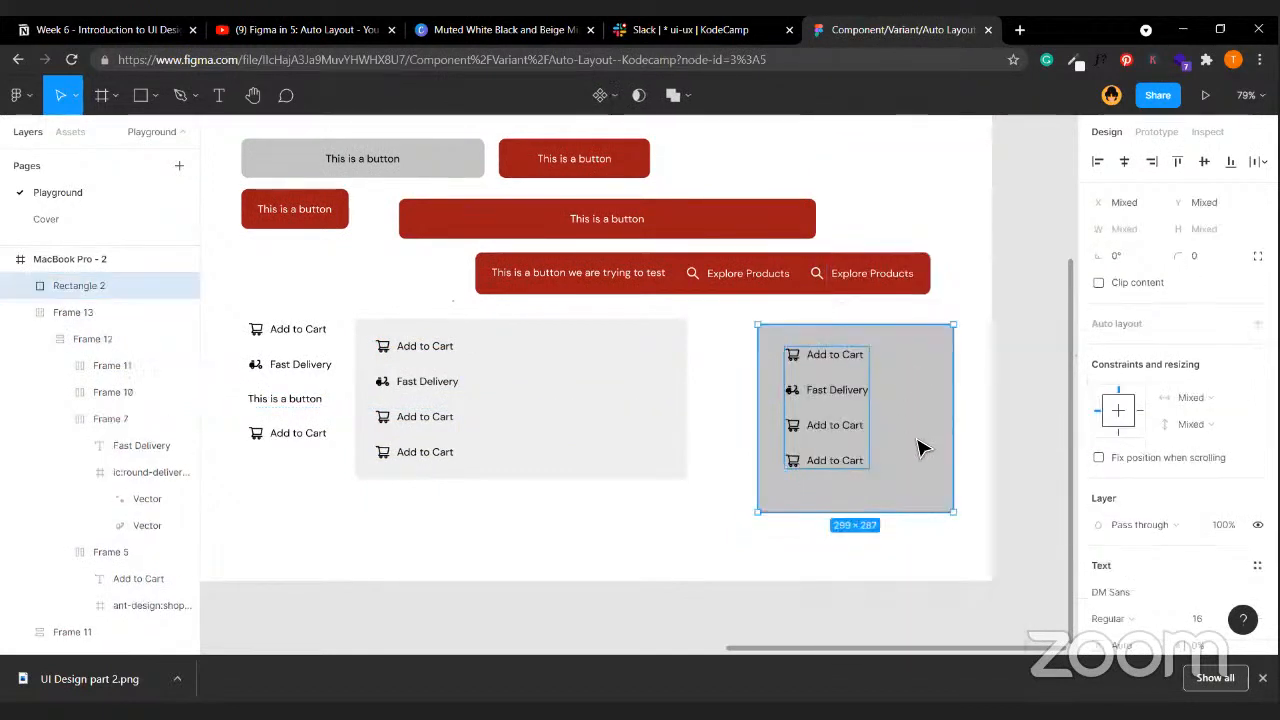
{"action": "key", "text": "shift+a"}
{"action": "left_click", "coordinate": [826, 560]}
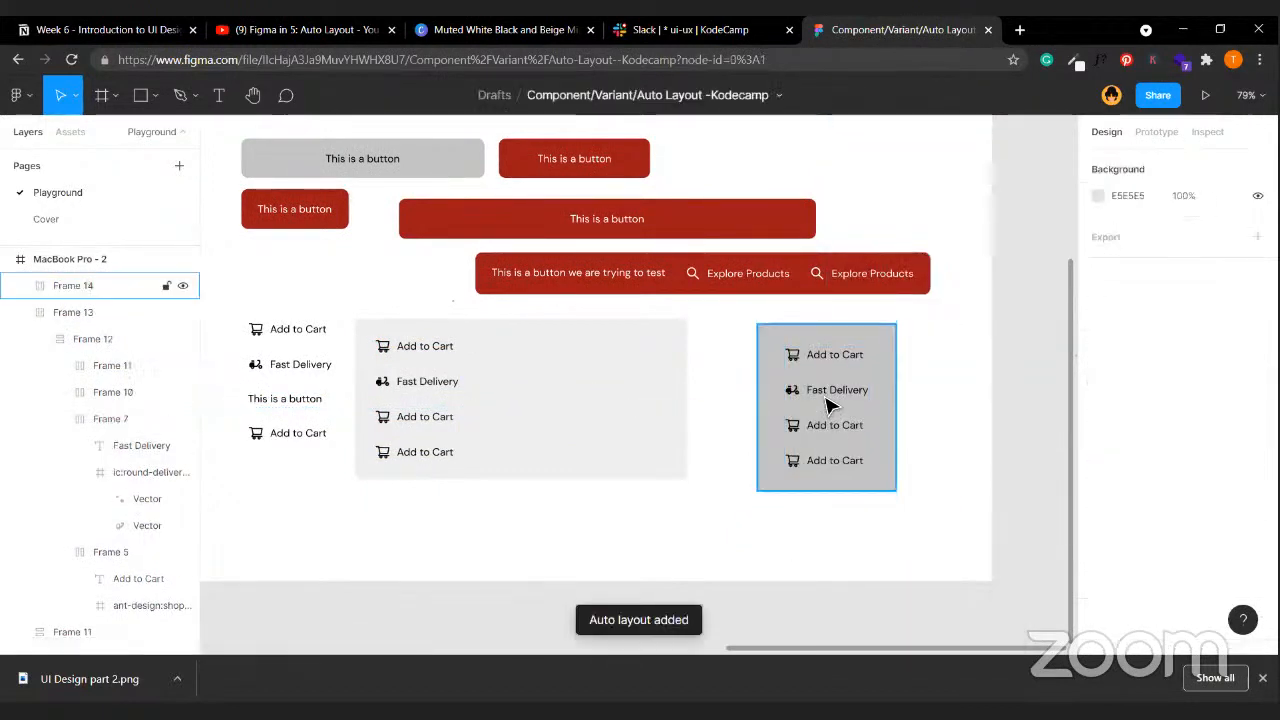
- Widen the MacBook Pro - 2 frame to about 2005 px by extending its right edge
{"action": "left_click", "coordinate": [826, 400]}
{"action": "left_click_drag", "start_coordinate": [826, 400], "coordinate": [974, 389]}
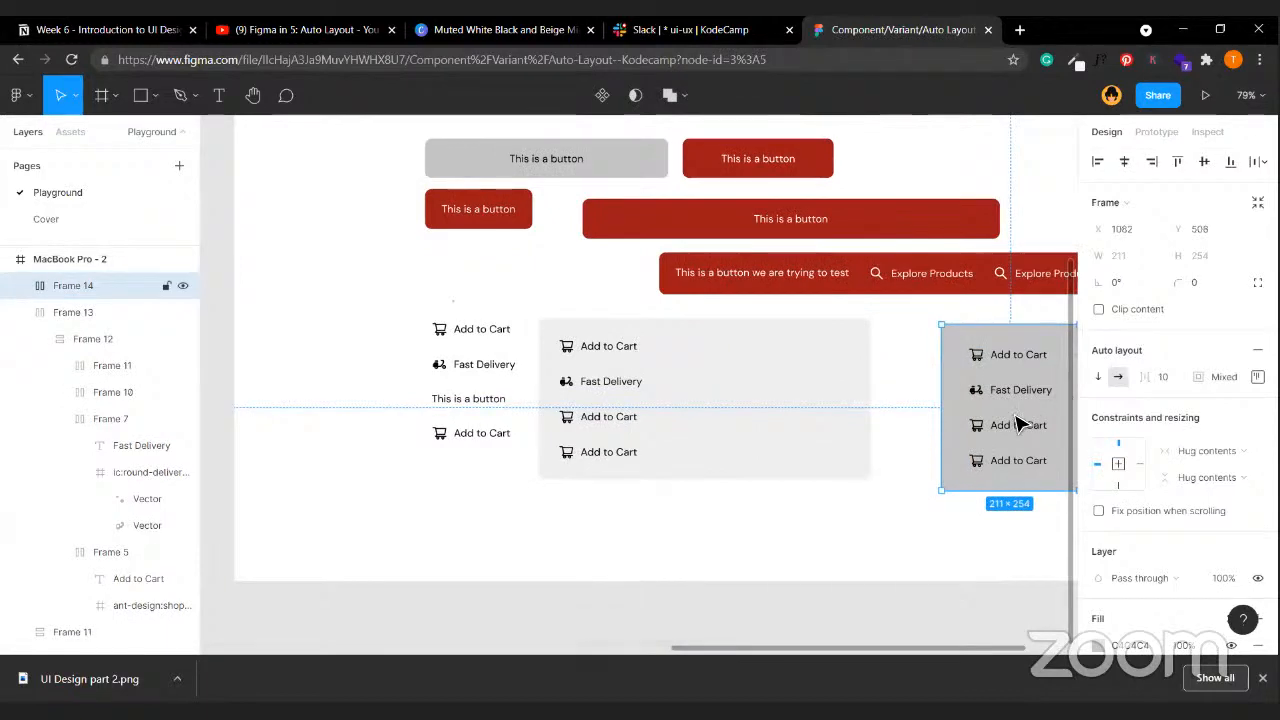
{"action": "scroll", "coordinate": [806, 471], "scroll_direction": "right", "scroll_amount": 4}
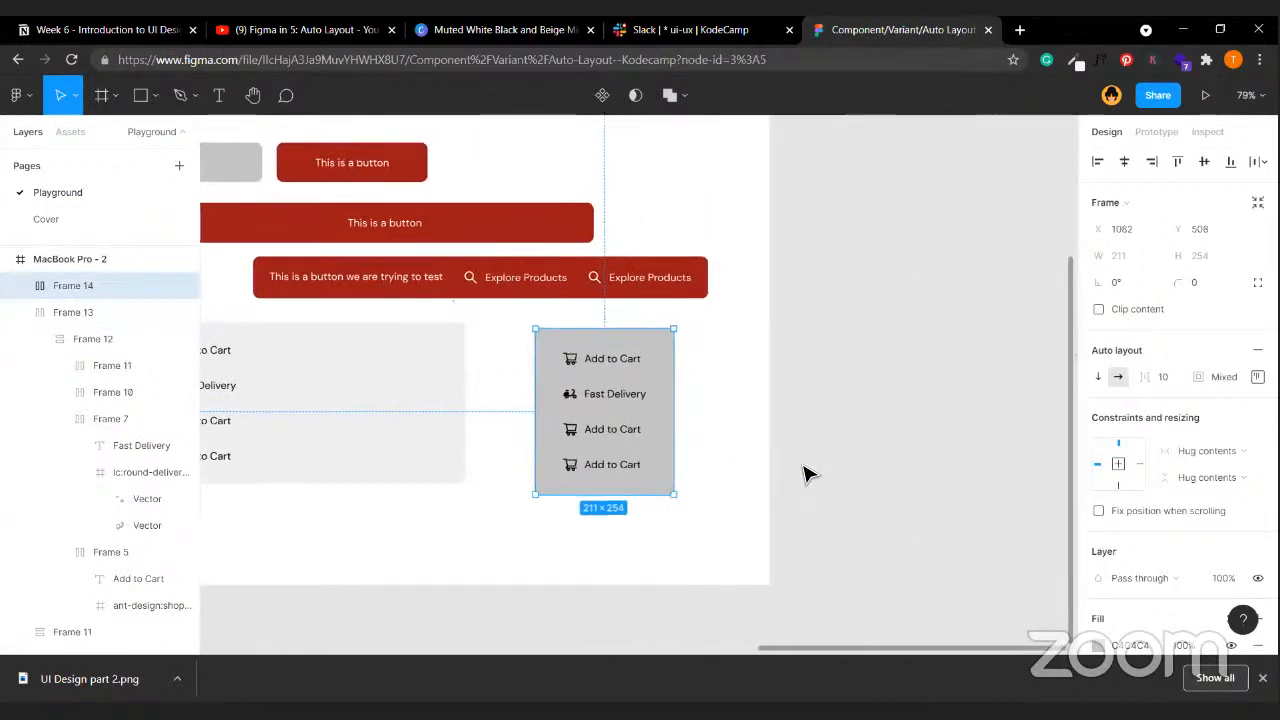
{"action": "scroll", "coordinate": [806, 471], "scroll_direction": "up", "scroll_amount": 1}
{"action": "scroll", "coordinate": [525, 375], "scroll_direction": "left", "scroll_amount": 4}
{"action": "scroll", "coordinate": [525, 375], "scroll_direction": "up", "scroll_amount": 2}
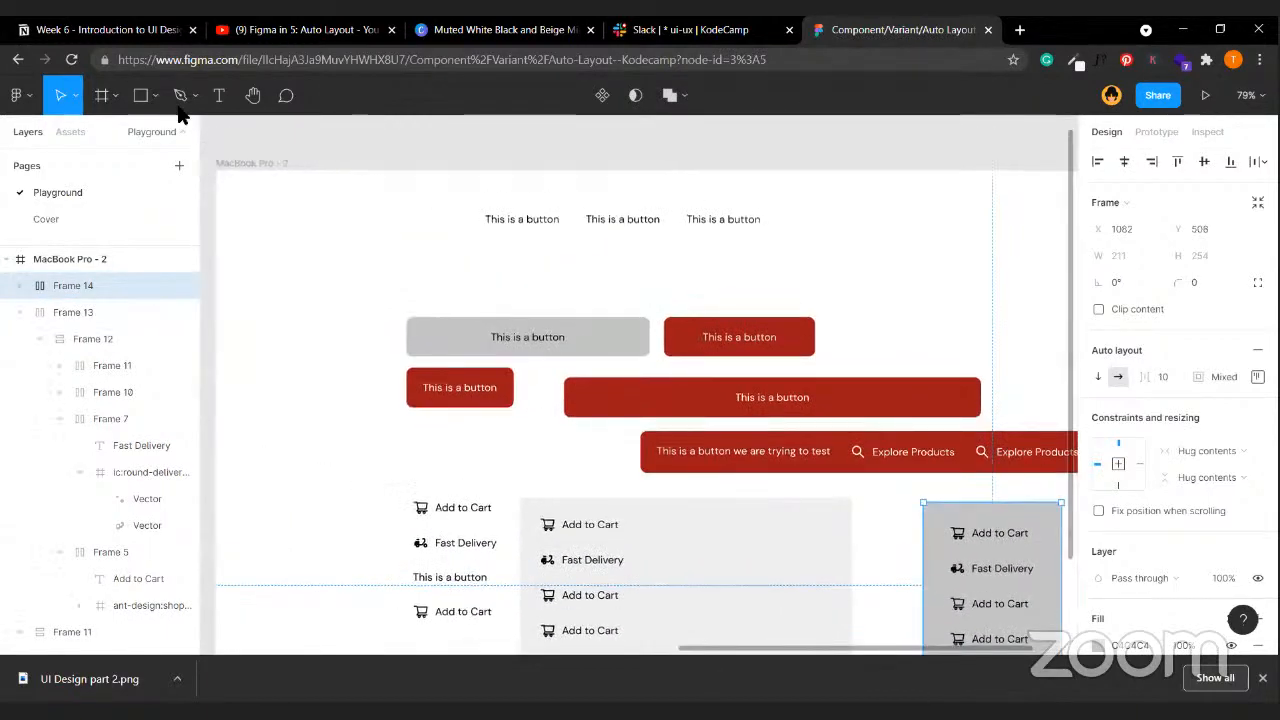
{"action": "left_click", "coordinate": [270, 165]}
{"action": "scroll", "coordinate": [466, 263], "scroll_direction": "down", "scroll_amount": 2}
{"action": "scroll", "coordinate": [466, 263], "scroll_direction": "right", "scroll_amount": 3}
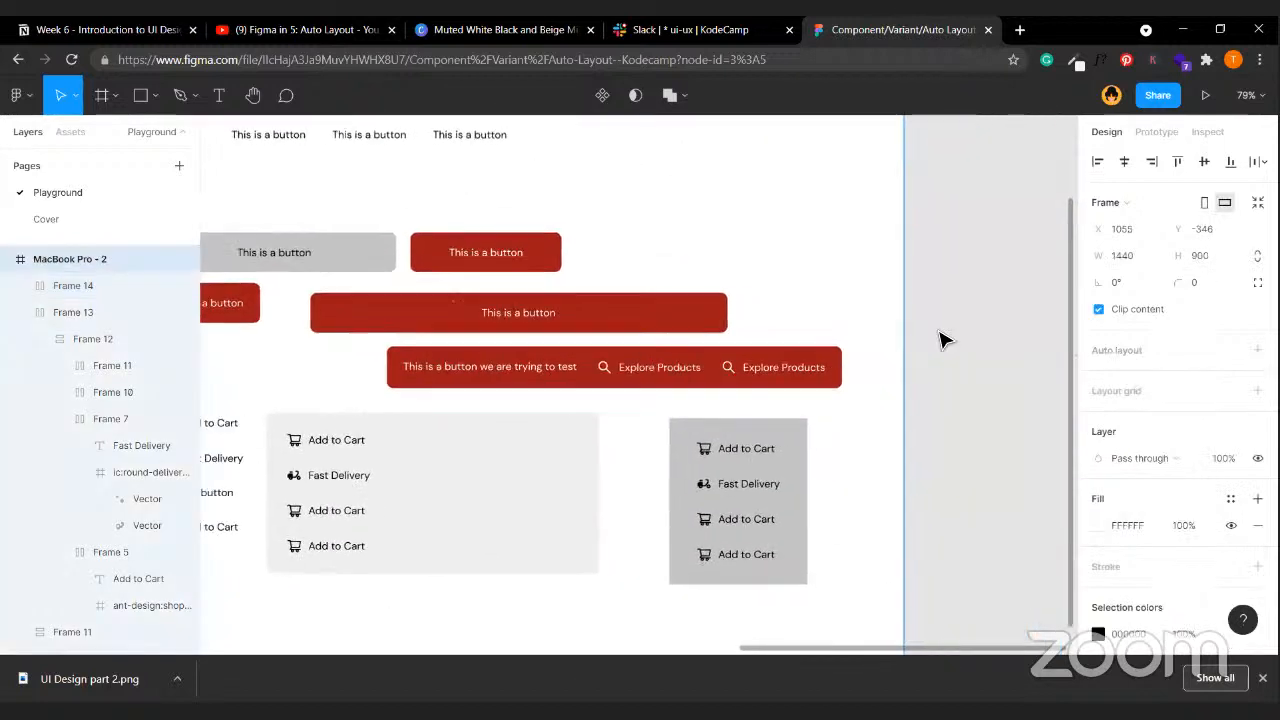
{"action": "left_click_drag", "start_coordinate": [915, 329], "coordinate": [1274, 338]}
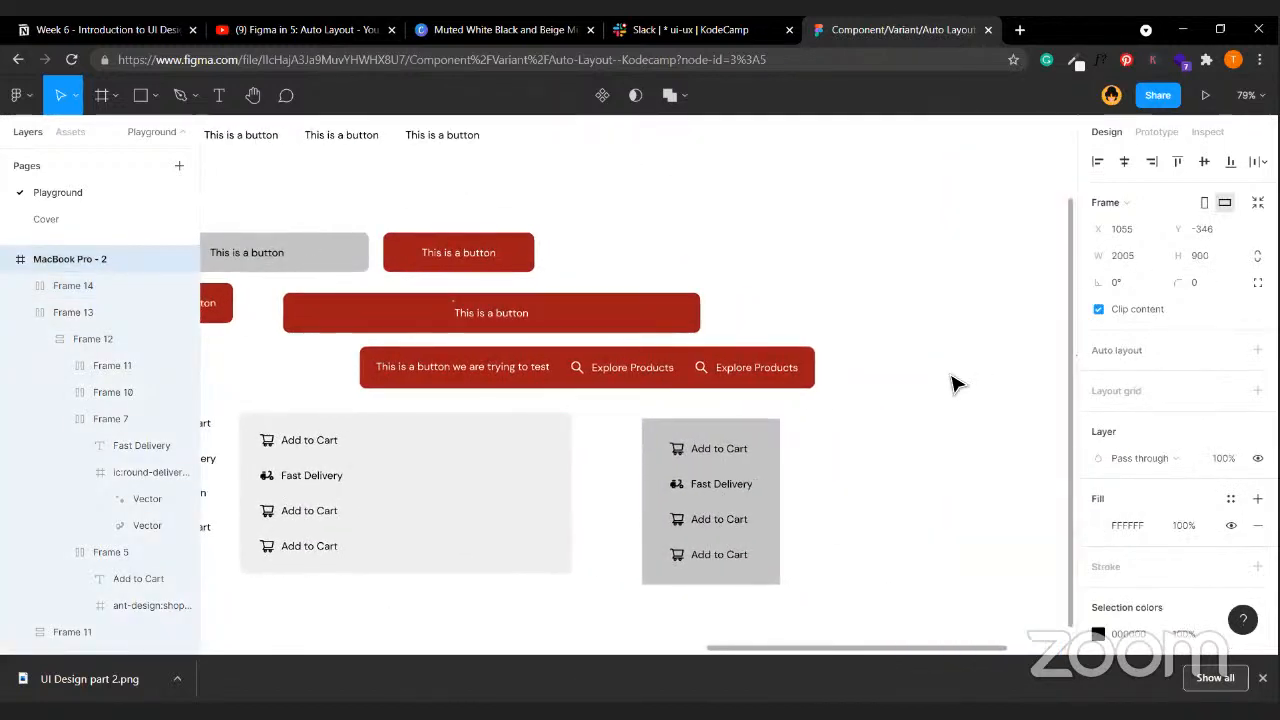
- Move the new darker grey card into the added space at X 1515, Y 133
{"action": "scroll", "coordinate": [546, 488], "scroll_direction": "right", "scroll_amount": 2}
{"action": "left_click", "coordinate": [552, 503]}
{"action": "left_click_drag", "start_coordinate": [557, 506], "coordinate": [838, 265]}
- Set the new card's auto layout direction to vertical, then ungroup the card to leave only its four-row list
{"action": "scroll", "coordinate": [937, 172], "scroll_direction": "up", "scroll_amount": 5}
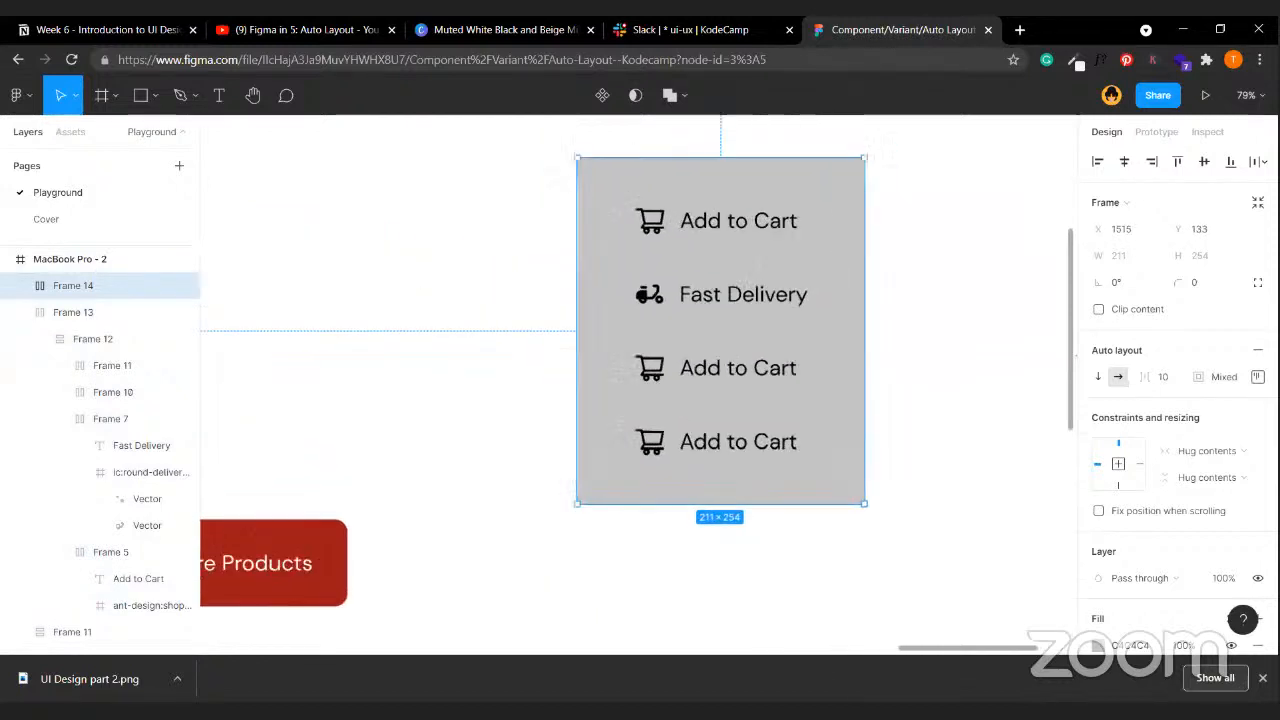
{"action": "scroll", "coordinate": [777, 320], "scroll_direction": "down", "scroll_amount": 3}
{"action": "scroll", "coordinate": [777, 320], "scroll_direction": "left", "scroll_amount": 2}
{"action": "scroll", "coordinate": [757, 434], "scroll_direction": "up", "scroll_amount": 2}
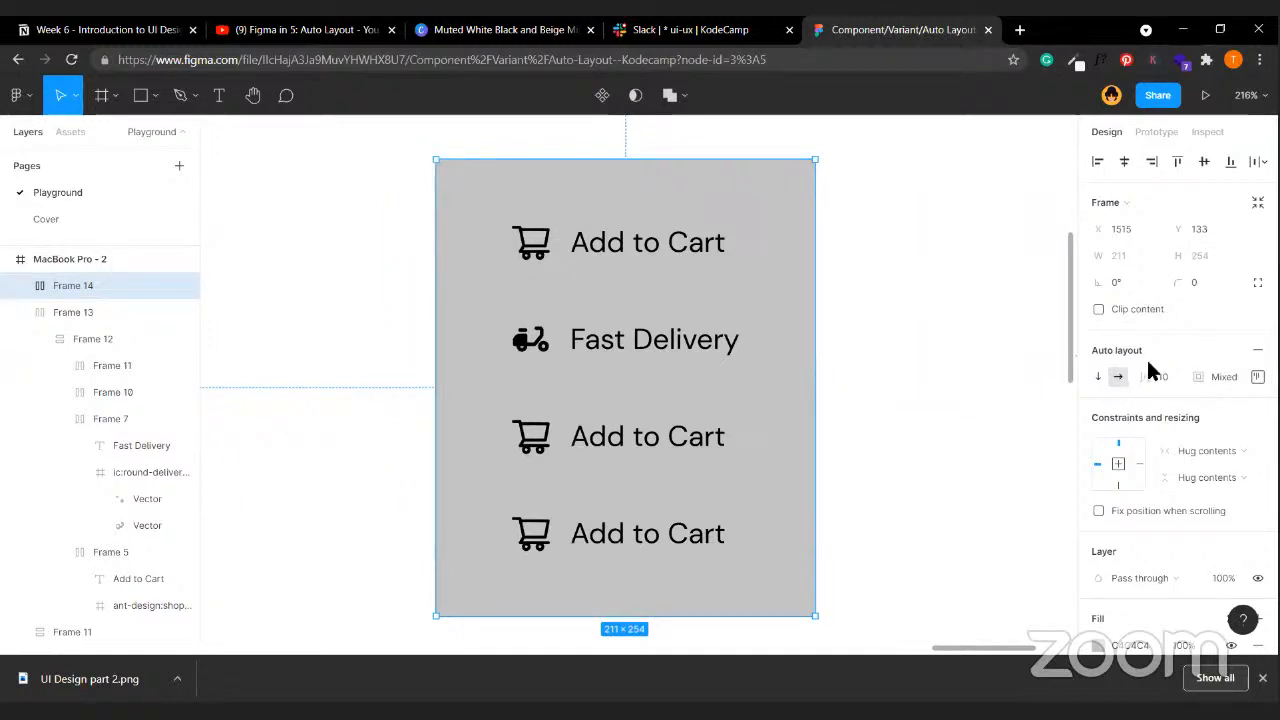
{"action": "left_click", "coordinate": [1097, 379]}
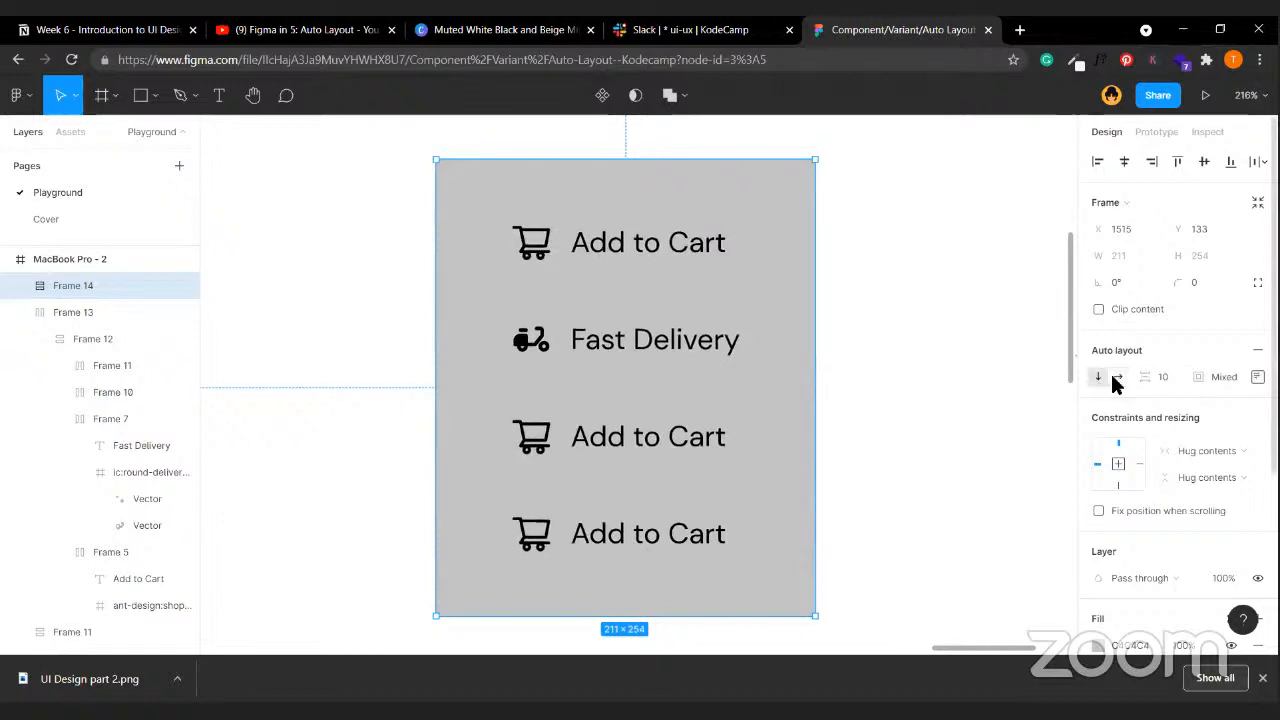
{"action": "double_click", "coordinate": [651, 447]}
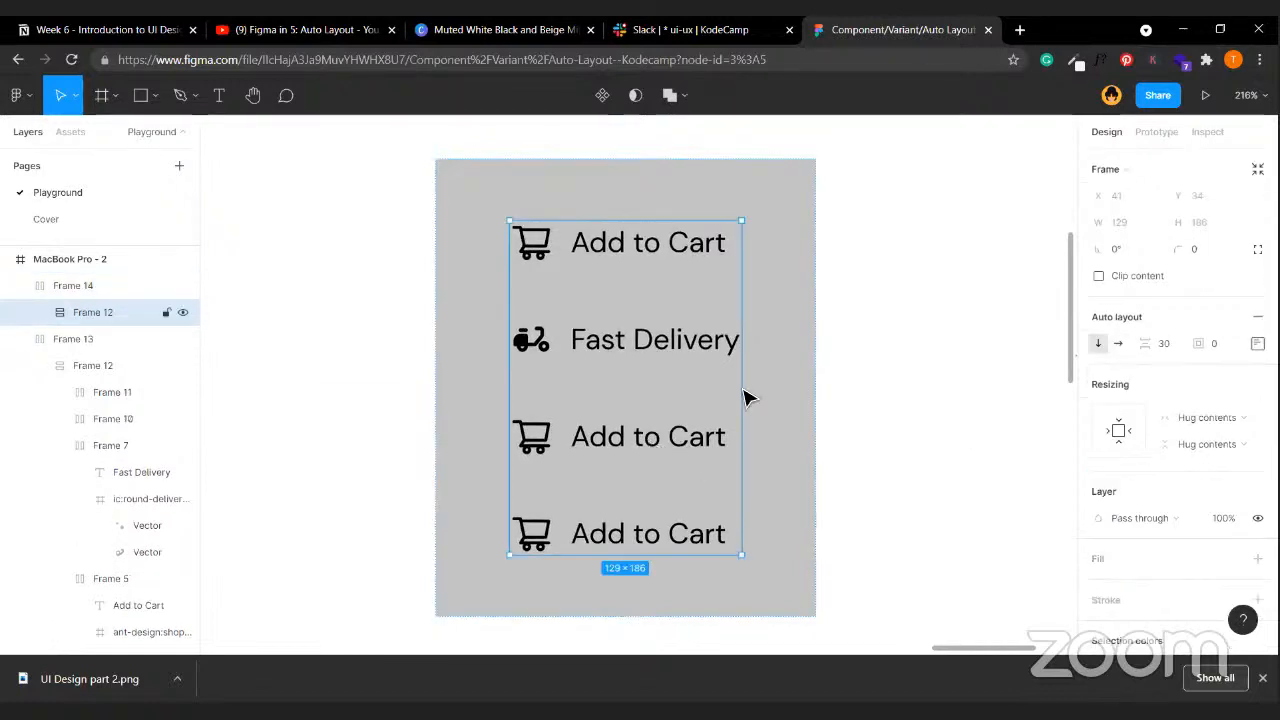
{"action": "left_click", "coordinate": [837, 420]}
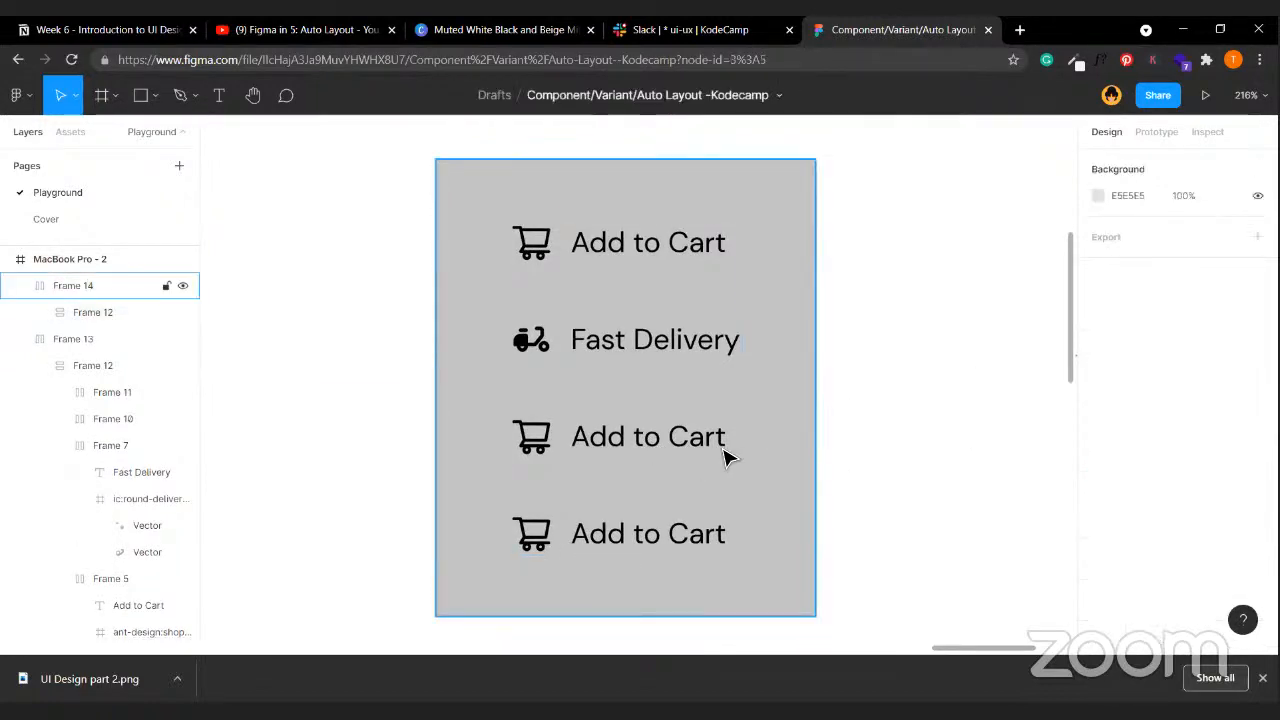
{"action": "left_click", "coordinate": [724, 452]}
{"action": "left_click", "coordinate": [724, 452]}
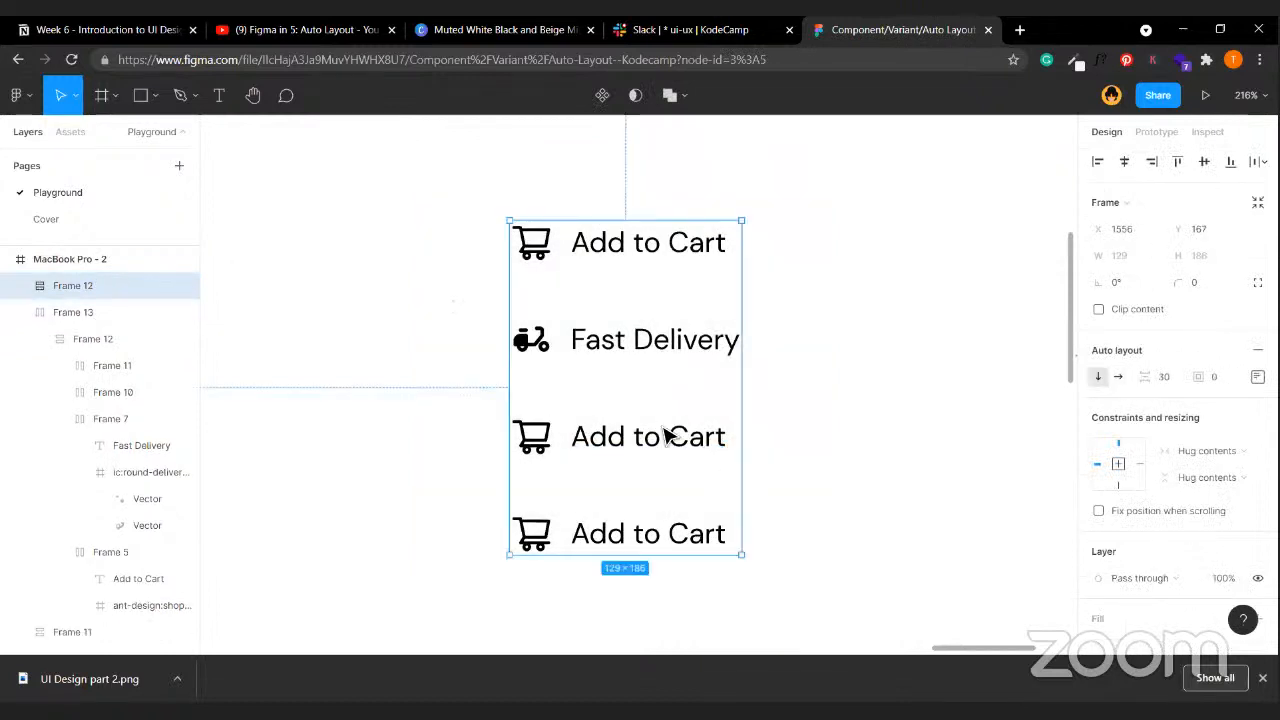
{"action": "left_click", "coordinate": [894, 362]}
- Draw a new grey rectangle about 198 px tall to the right of the ungrouped list
{"action": "scroll", "coordinate": [894, 362], "scroll_direction": "right", "scroll_amount": 2}
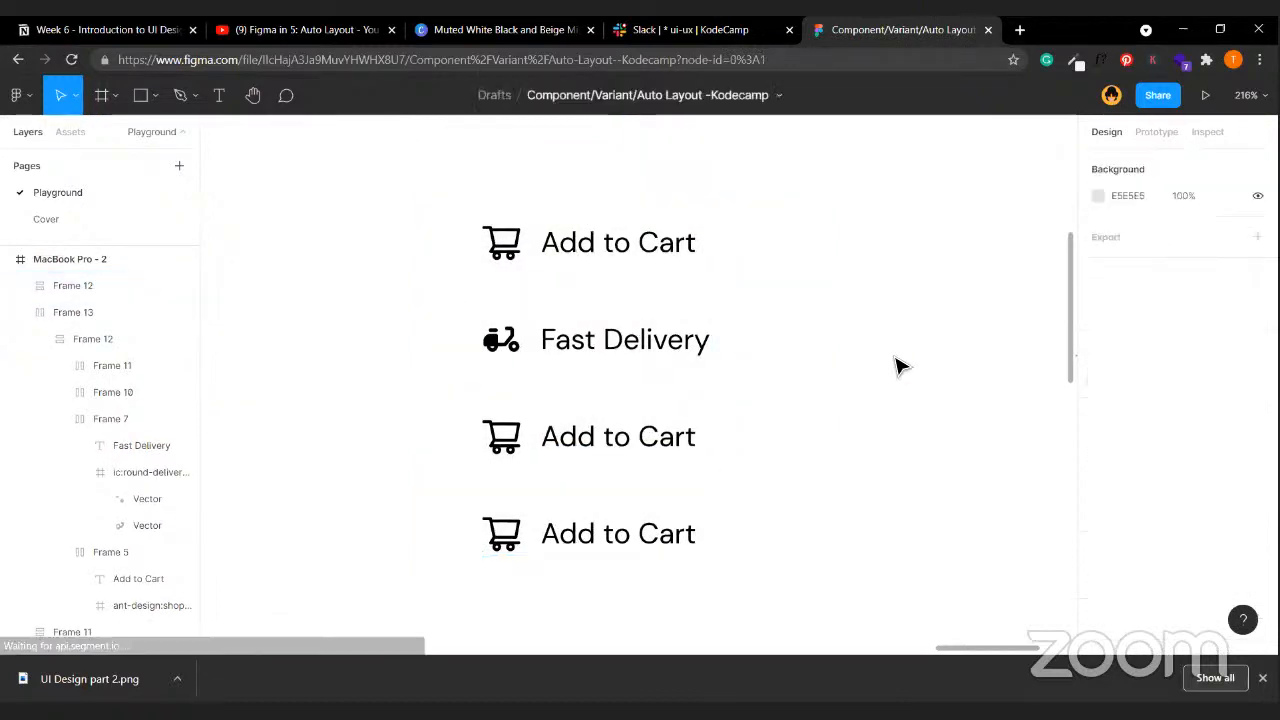
{"action": "key", "text": "r"}
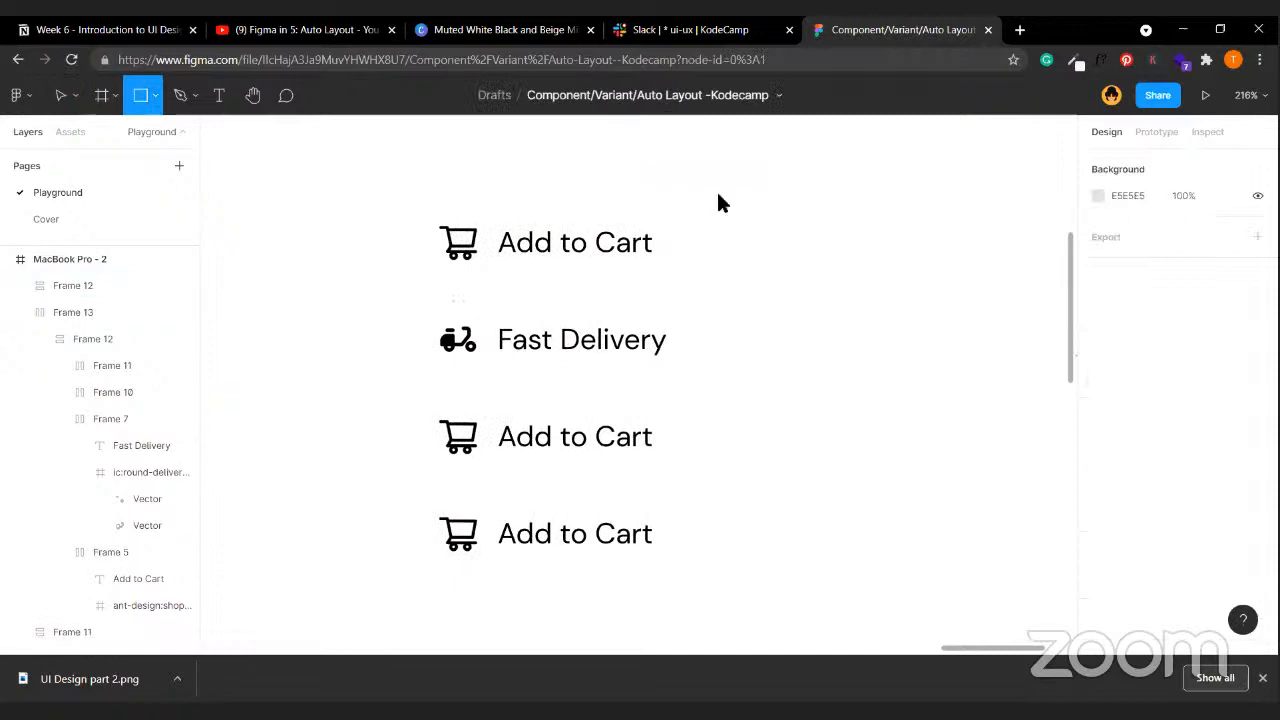
{"action": "mouse_move", "coordinate": [718, 198]}
{"action": "left_mouse_down"}
{"action": "mouse_move", "coordinate": [948, 560]}
{"action": "mouse_move", "coordinate": [985, 552]}
{"action": "left_mouse_up"}
- Move the four-row list onto the grey rectangle at X 1717, Y 159 and bring it to the front
{"action": "left_click", "coordinate": [612, 362]}
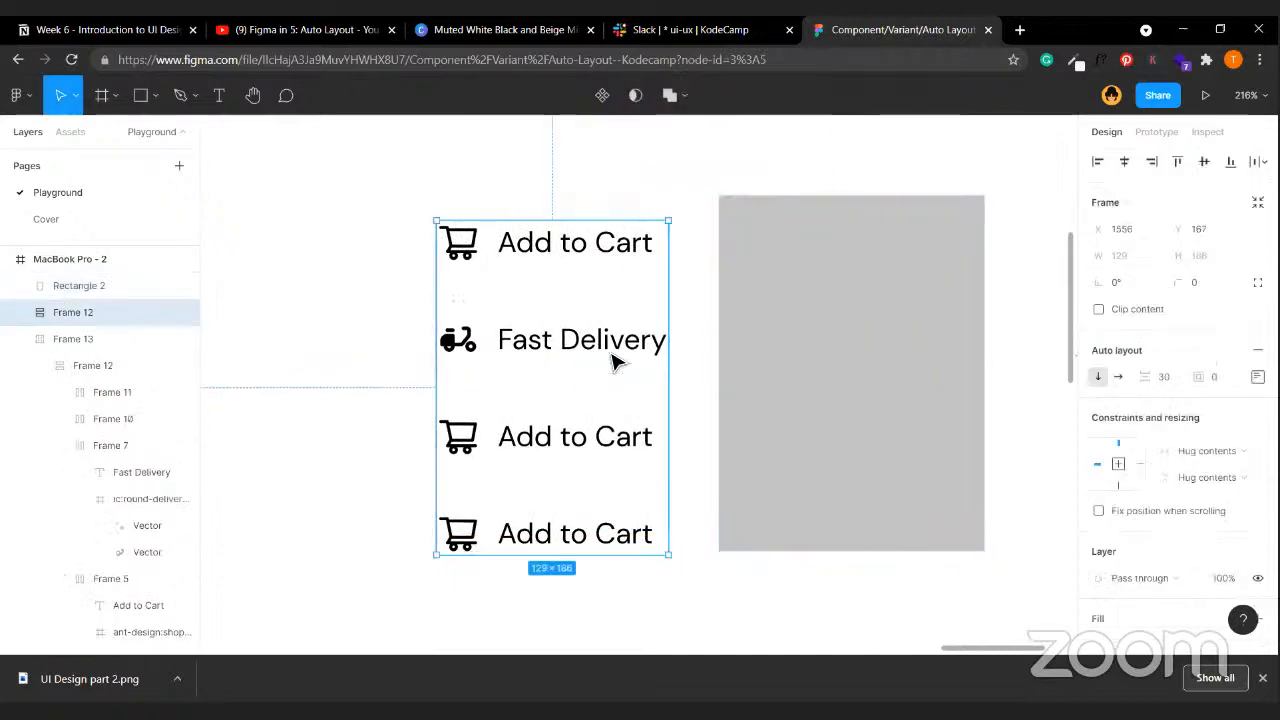
{"action": "left_click_drag", "start_coordinate": [584, 362], "coordinate": [868, 352]}
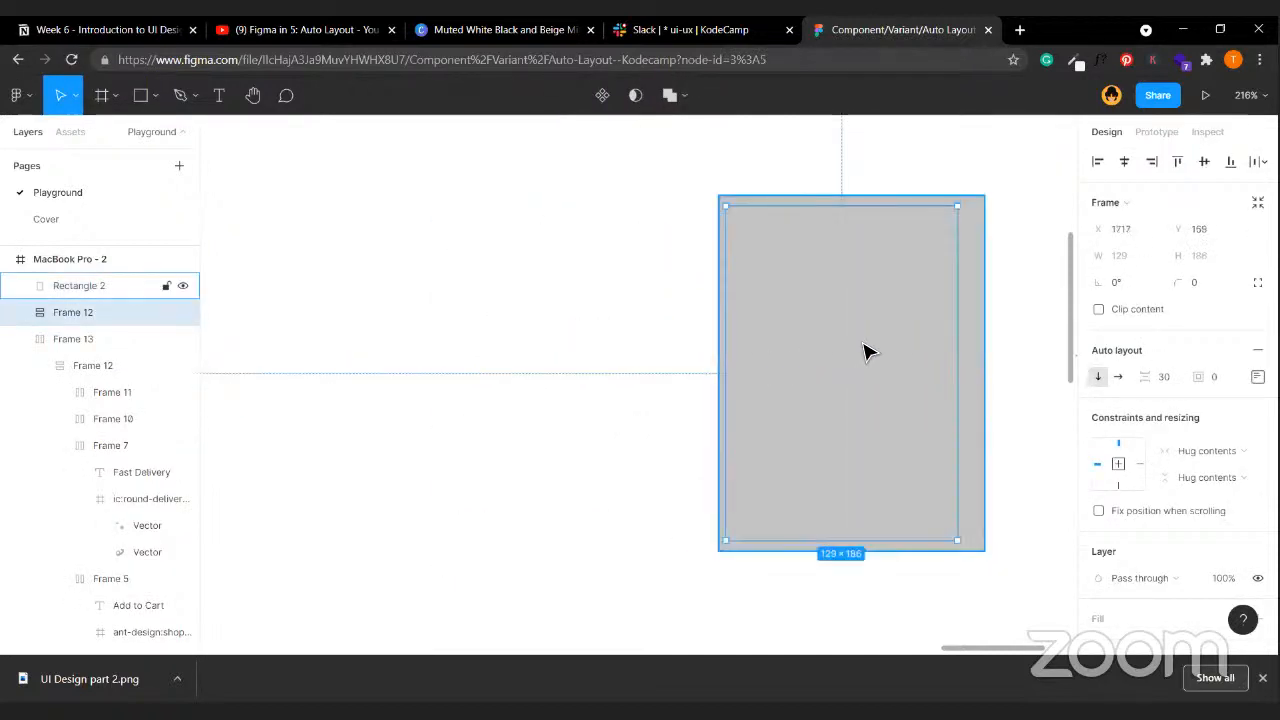
{"action": "right_click", "coordinate": [868, 352]}
{"action": "left_click", "coordinate": [955, 222]}
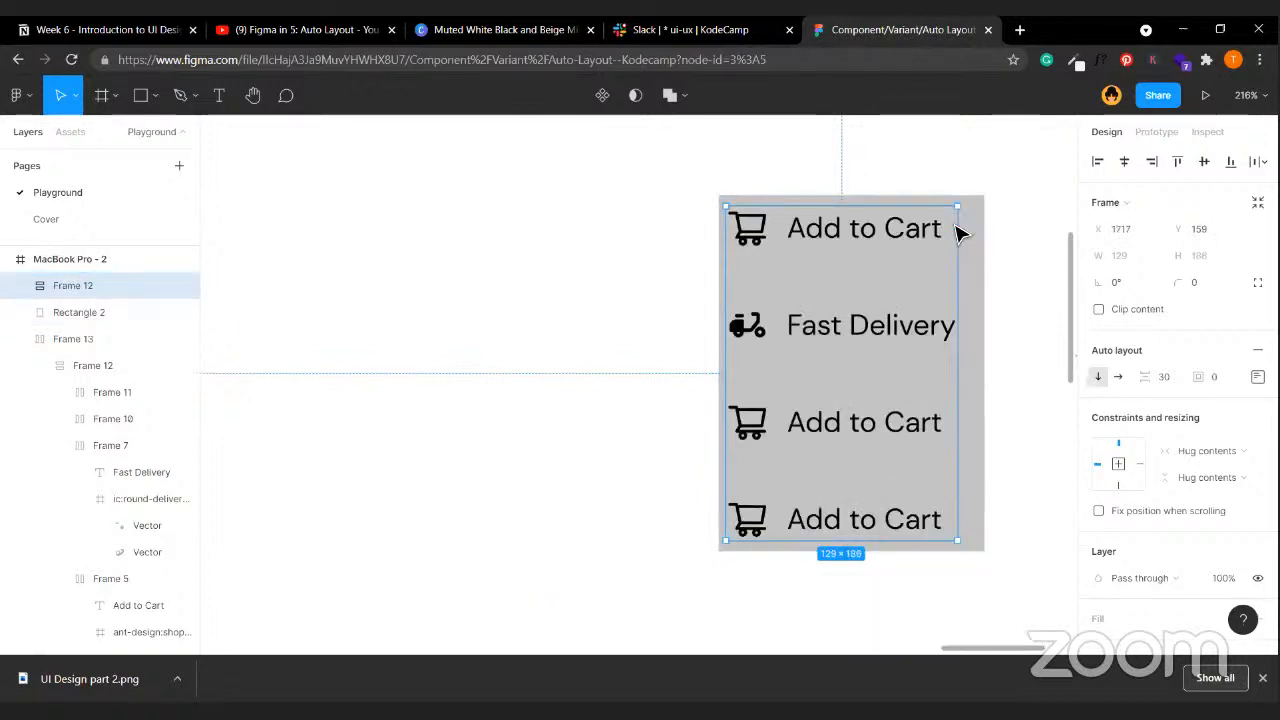
{"action": "scroll", "coordinate": [958, 233], "scroll_direction": "down", "scroll_amount": 1}
{"action": "scroll", "coordinate": [958, 233], "scroll_direction": "right", "scroll_amount": 1}
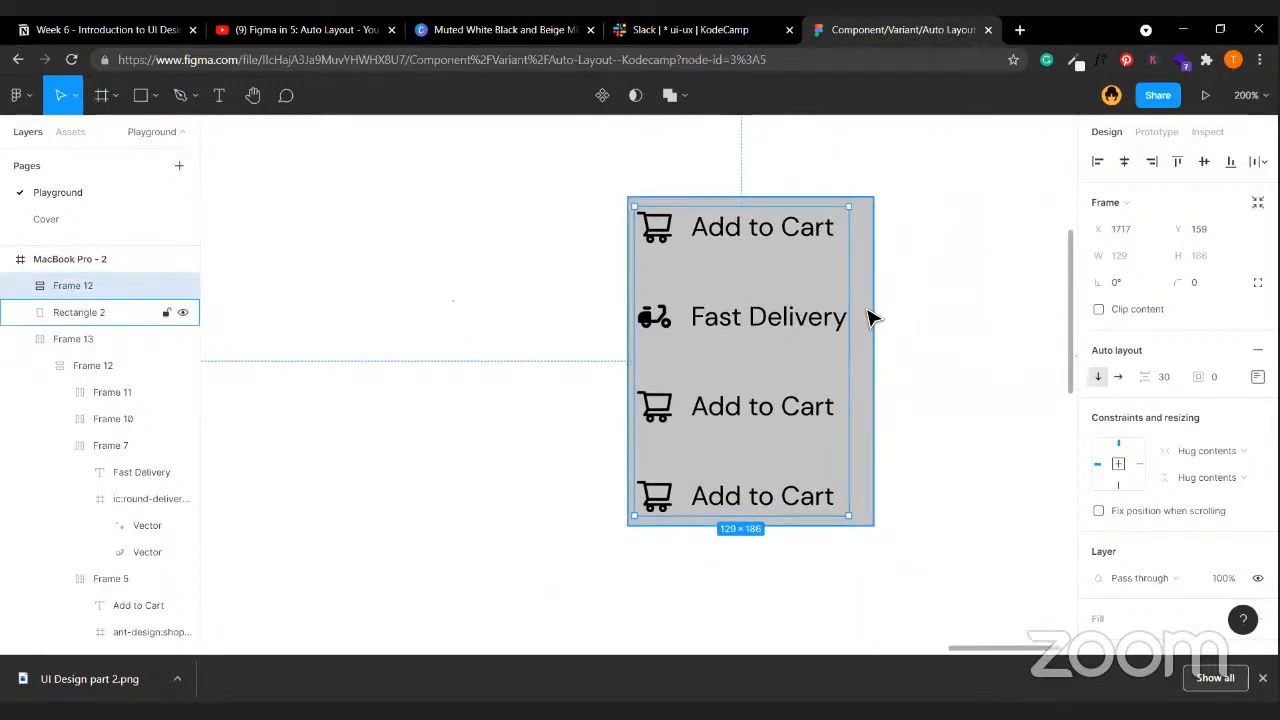
- Extend the grey rectangle leftwards to about 243 px wide and shift the list to about 24 px from its left edge
{"action": "left_click", "coordinate": [868, 315]}
{"action": "left_click_drag", "start_coordinate": [628, 317], "coordinate": [474, 296]}
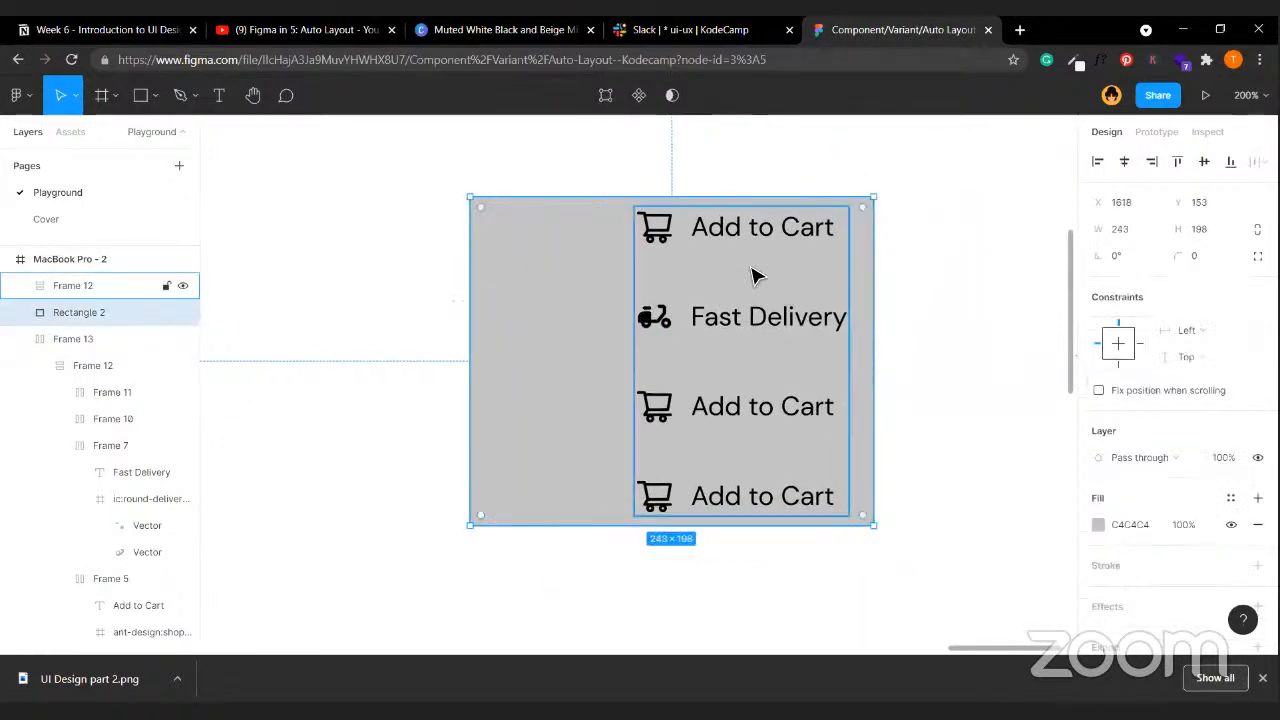
{"action": "left_click_drag", "start_coordinate": [677, 289], "coordinate": [620, 272]}
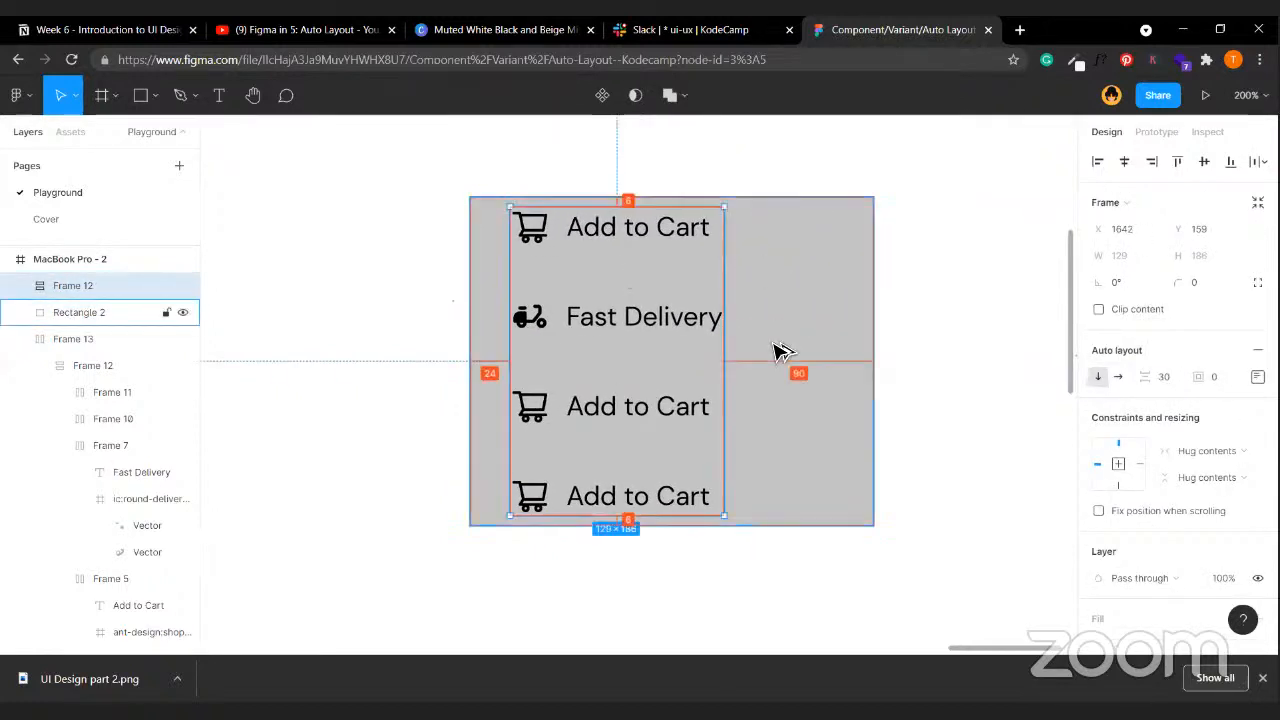
- Nudge the list to X 1638 and about 14 px lower, then extend the grey rectangle to about 227 px tall
{"action": "key", "text": "Left"}
{"action": "key", "text": "Left"}
{"action": "key", "text": "Left"}
{"action": "key", "text": "Left"}
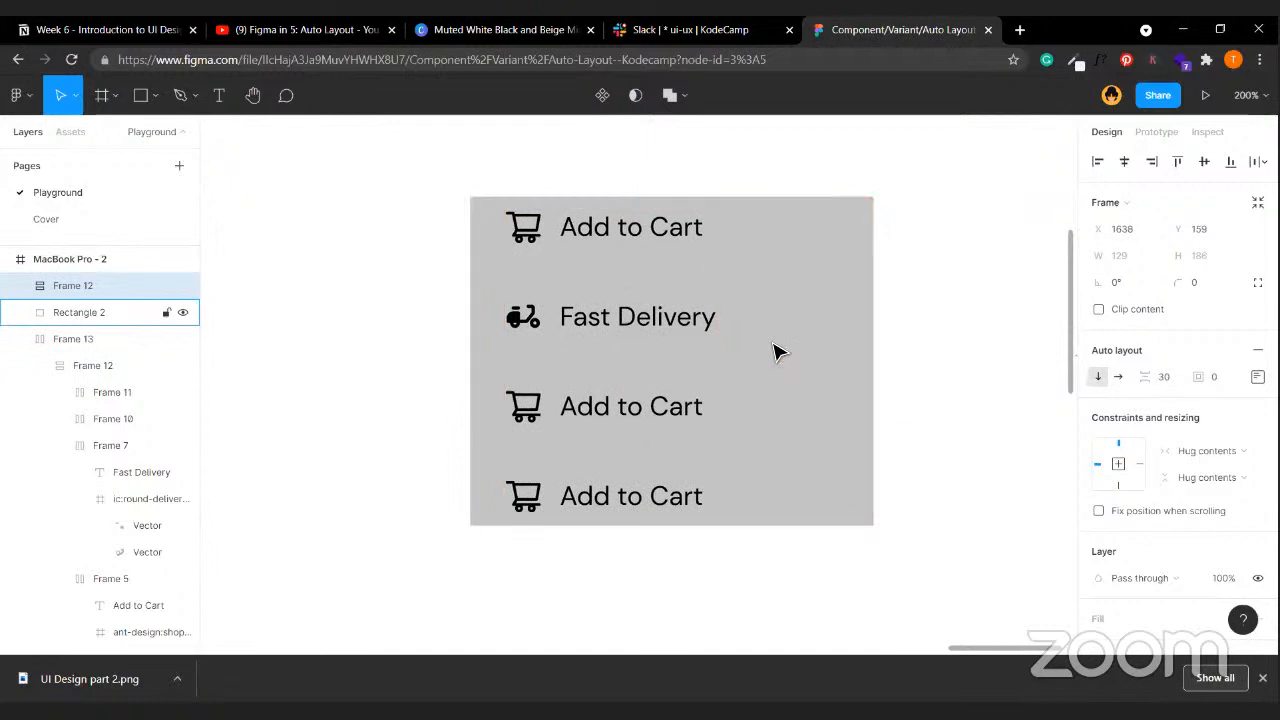
{"action": "key", "text": "shift+Down"}
{"action": "key", "text": "Down"}
{"action": "key", "text": "Down"}
{"action": "key", "text": "Down"}
{"action": "key", "text": "Down"}
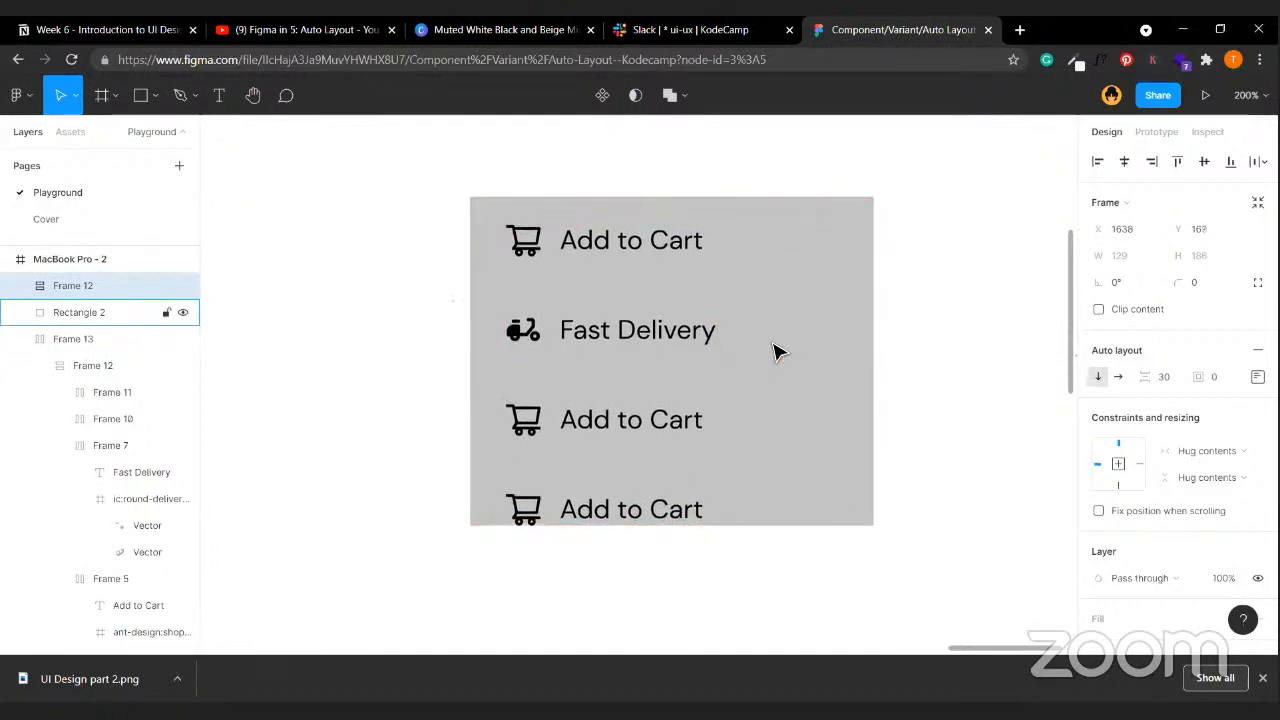
{"action": "left_click", "coordinate": [780, 351]}
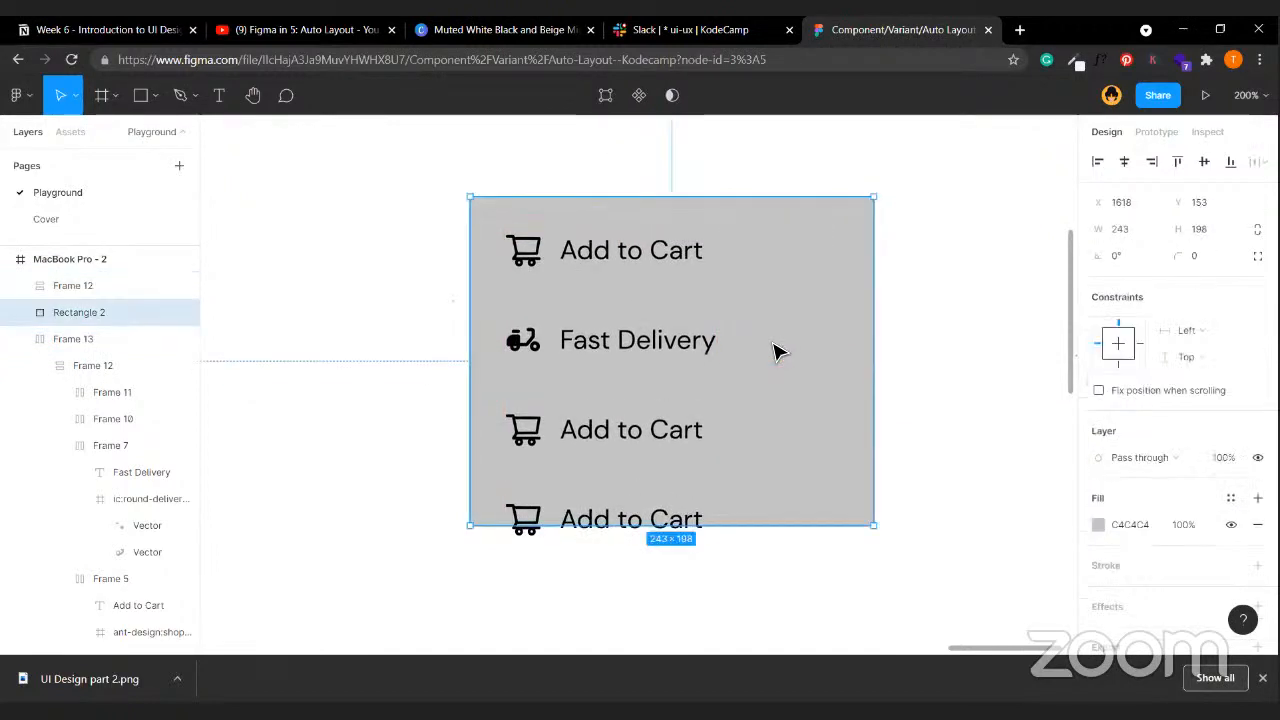
{"action": "left_click_drag", "start_coordinate": [772, 575], "coordinate": [773, 572]}
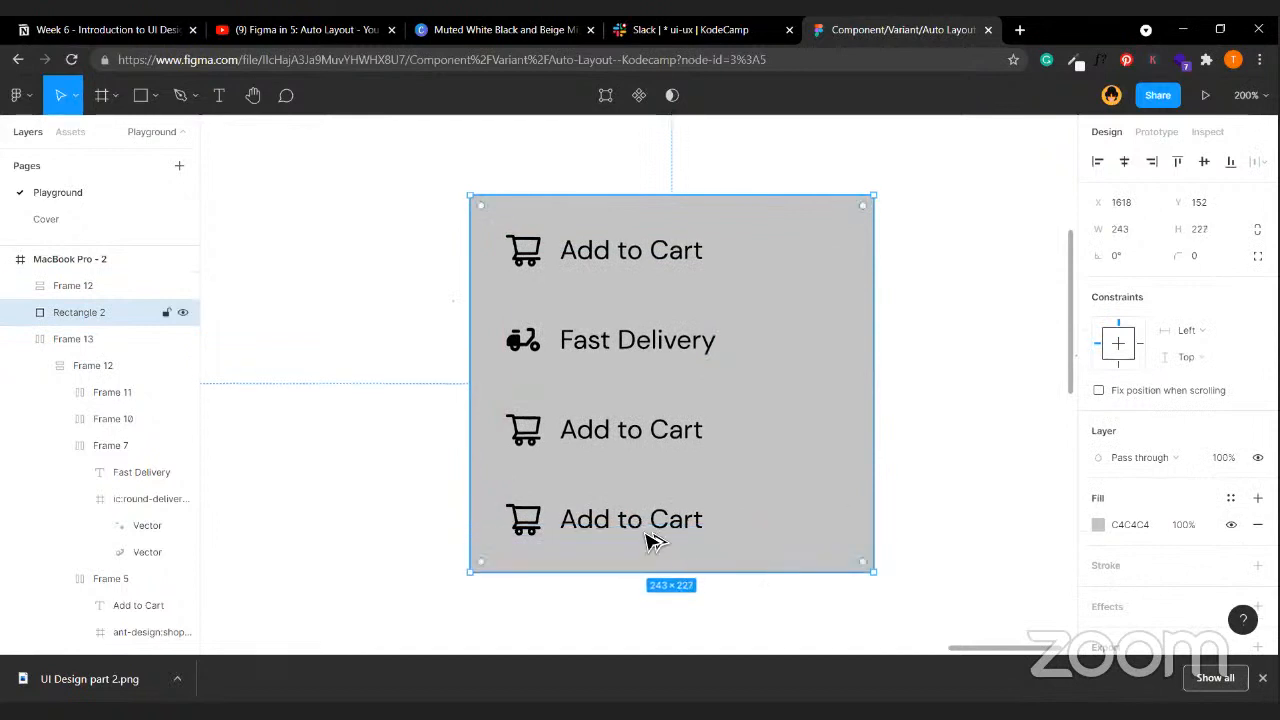
- Group the four-row list with the grey rectangle and apply auto layout to the group
{"action": "left_click", "coordinate": [691, 431]}
{"action": "left_click", "coordinate": [806, 409], "text": "shift"}
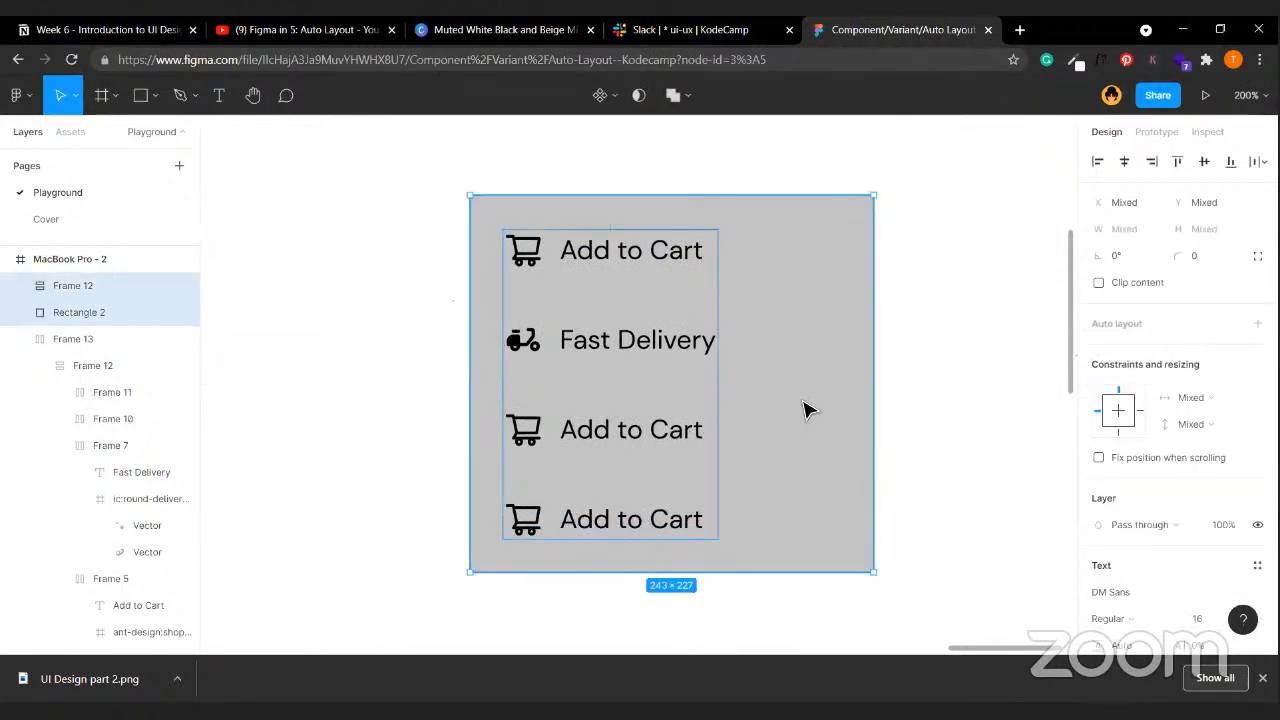
{"action": "key", "text": "shift+a"}
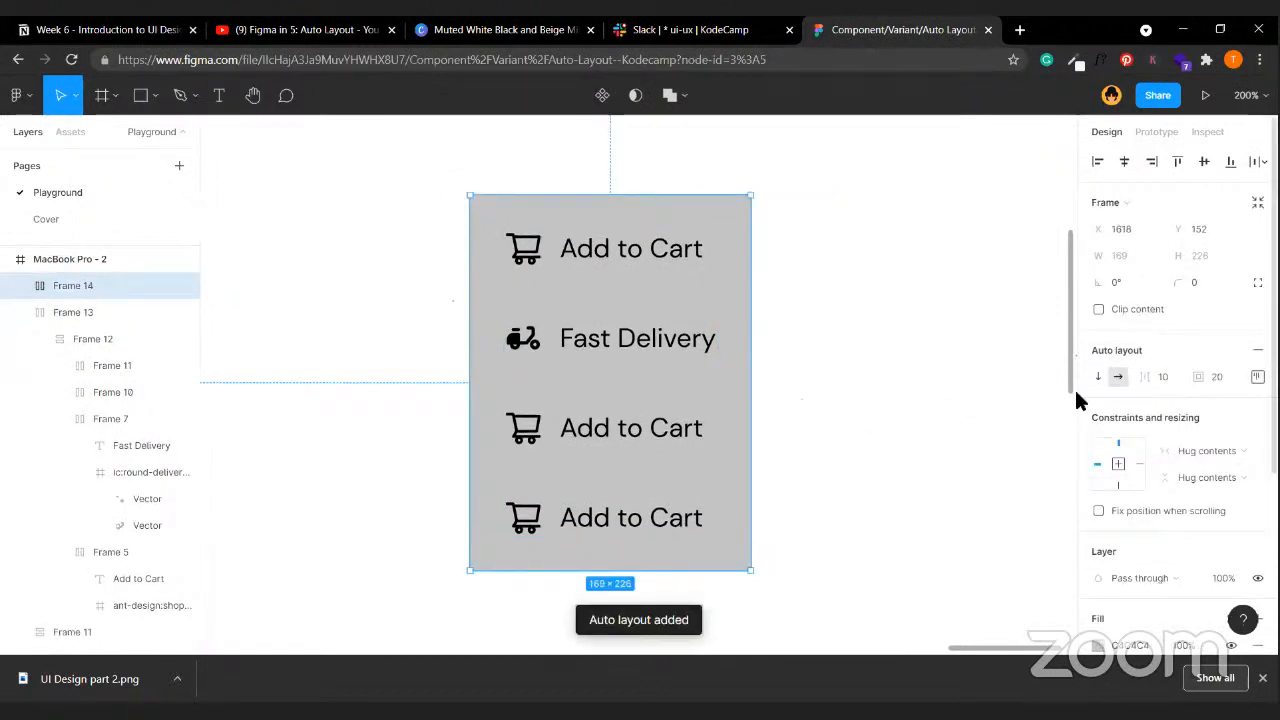
{"action": "key", "text": "ctrl+z"}
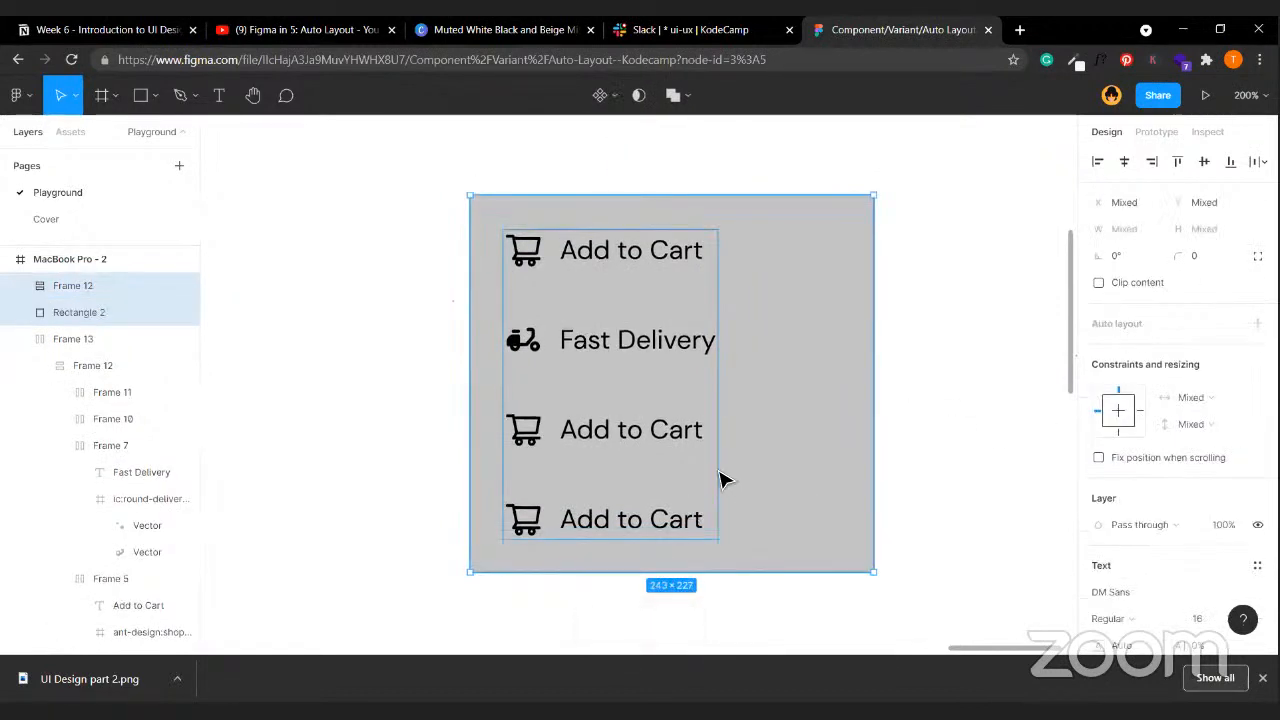
{"action": "key", "text": "ctrl+g"}
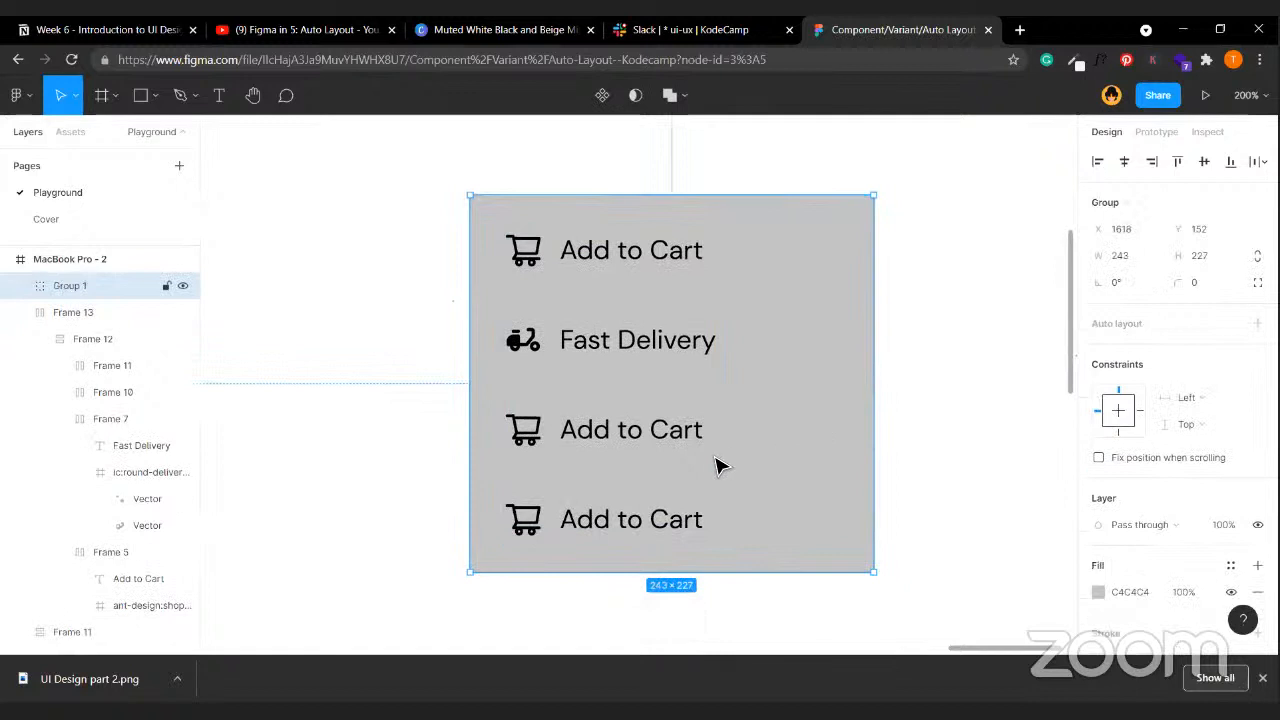
{"action": "key", "text": "shift+a"}
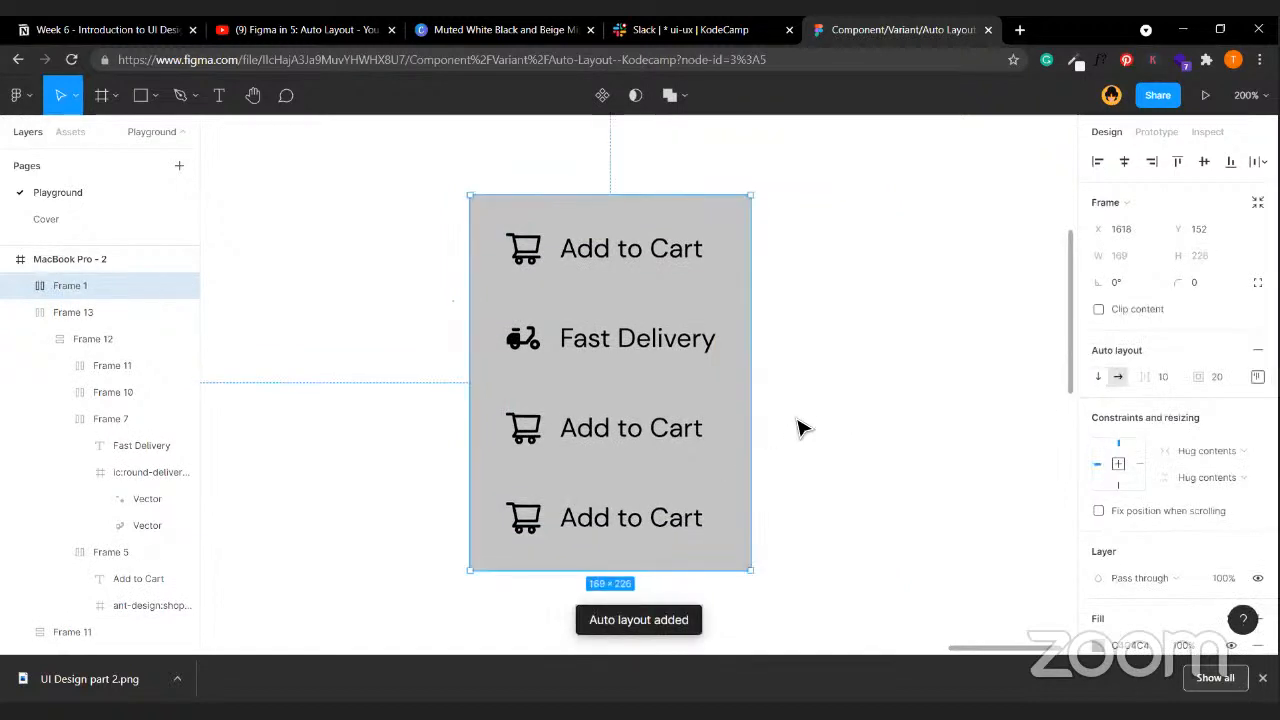
- Try a horizontal auto layout direction on the new card's inner list and move the card to X 1172, Y 142
{"action": "left_click", "coordinate": [634, 449]}
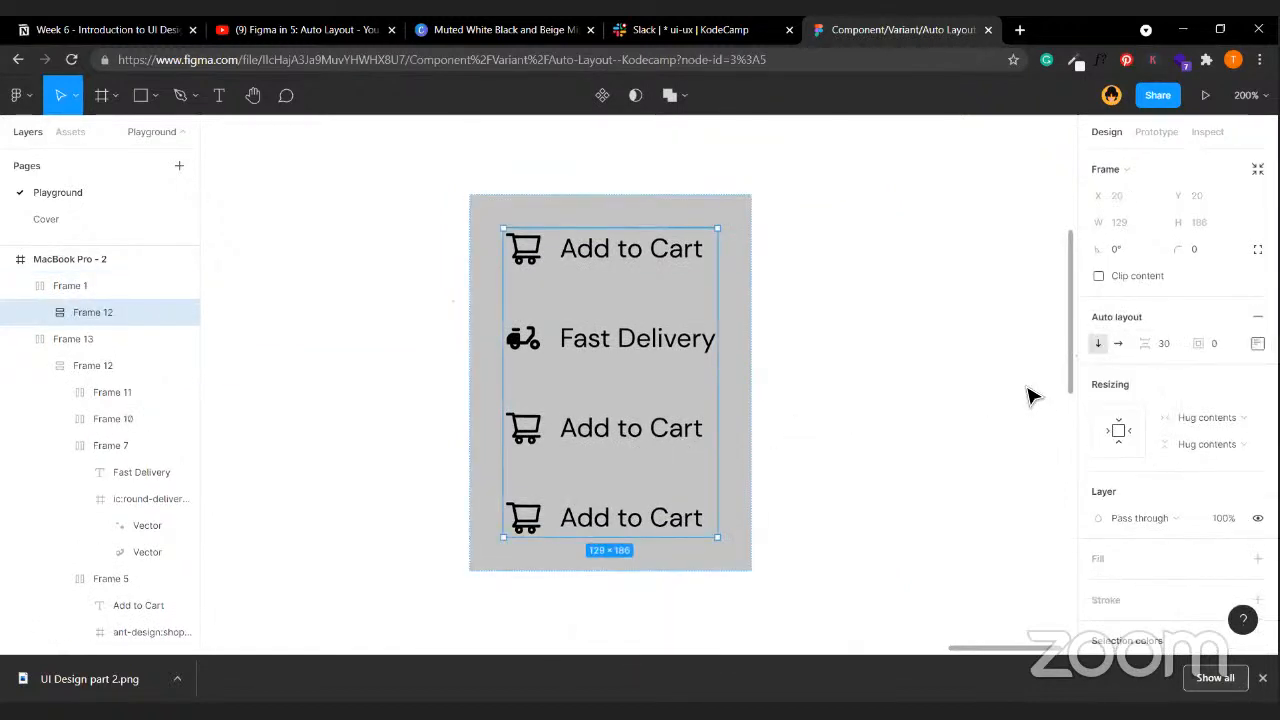
{"action": "scroll", "coordinate": [376, 370], "scroll_direction": "down", "scroll_amount": 5}
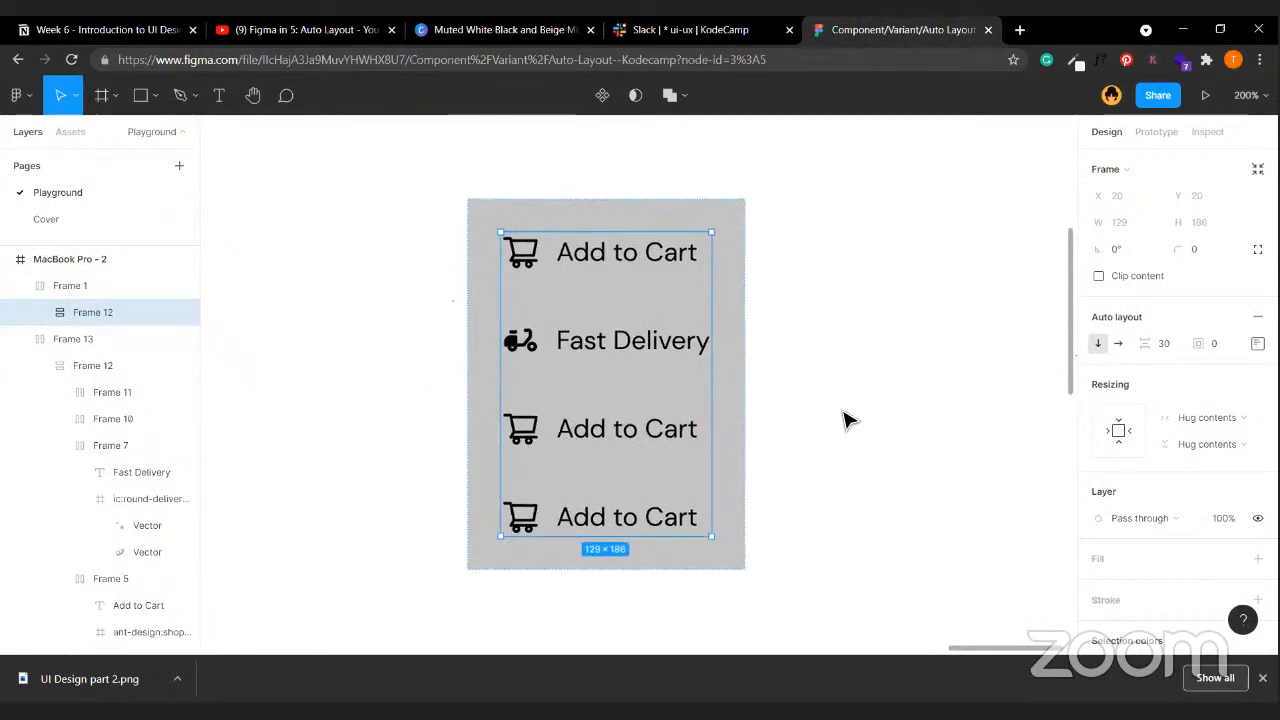
{"action": "scroll", "coordinate": [594, 329], "scroll_direction": "left", "scroll_amount": 3}
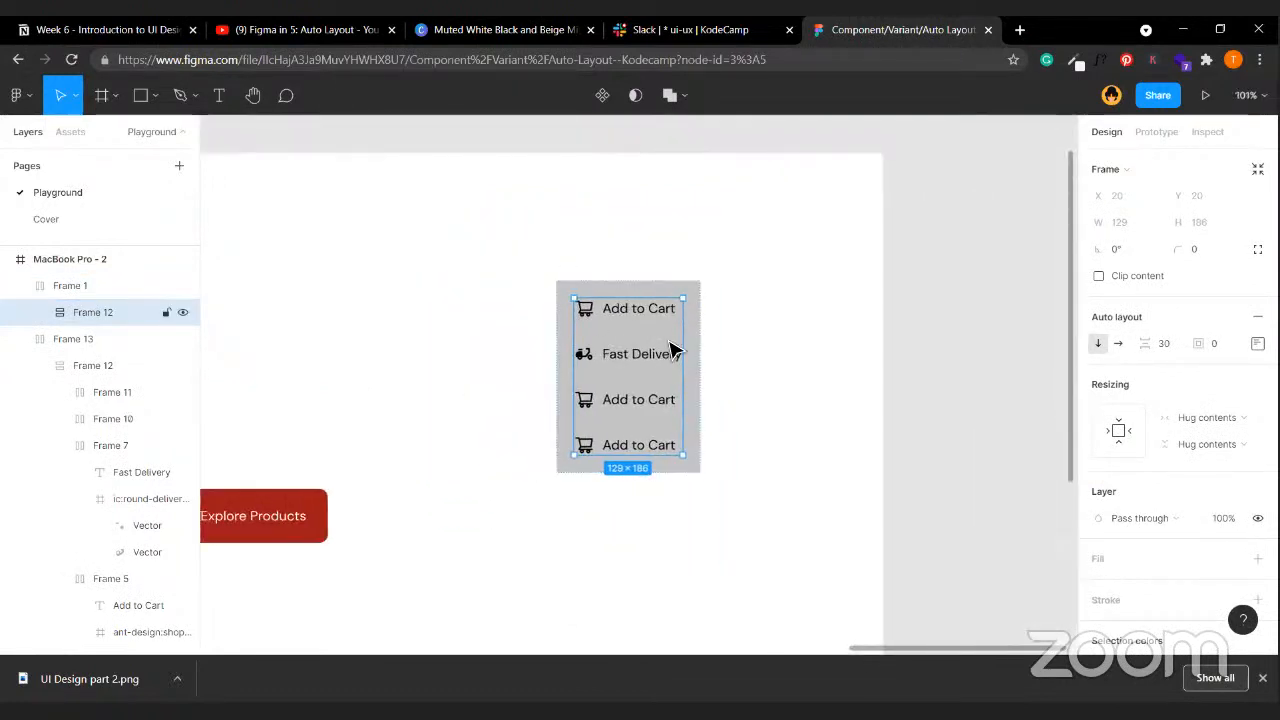
{"action": "left_click", "coordinate": [1118, 343]}
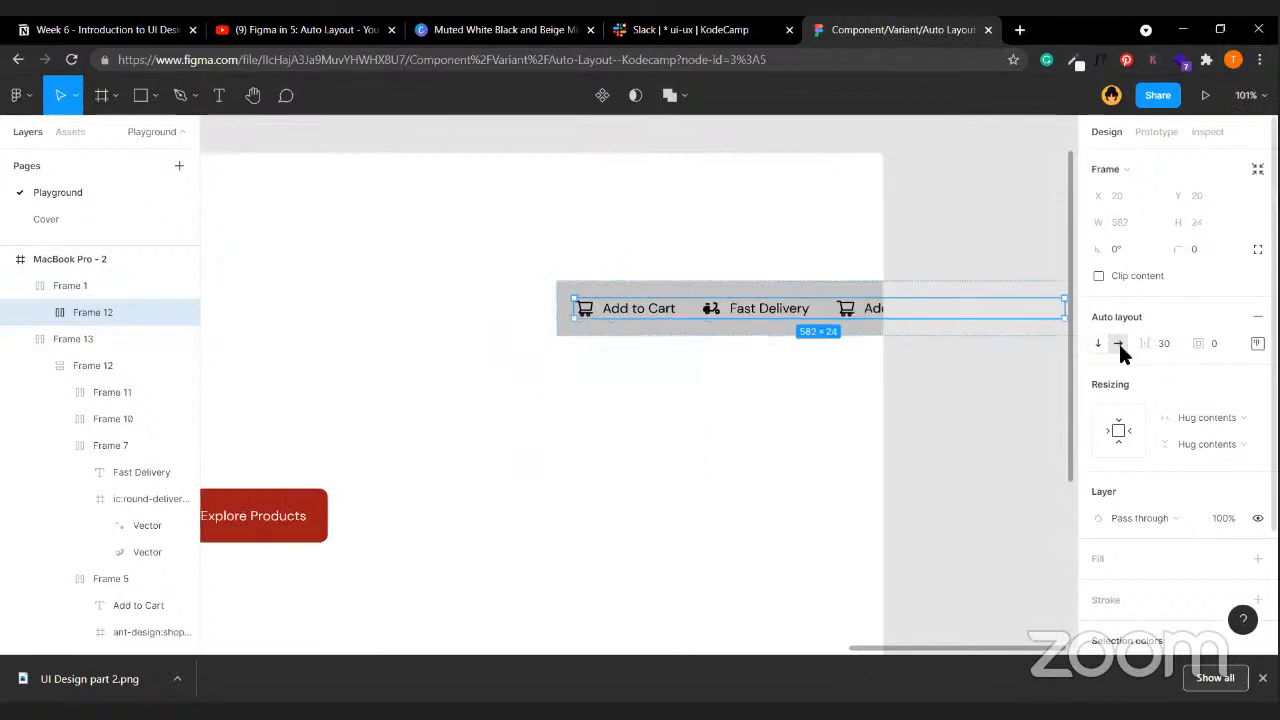
{"action": "left_click", "coordinate": [767, 382]}
{"action": "left_click_drag", "start_coordinate": [817, 323], "coordinate": [458, 315]}
{"action": "scroll", "coordinate": [516, 337], "scroll_direction": "left", "scroll_amount": 5}
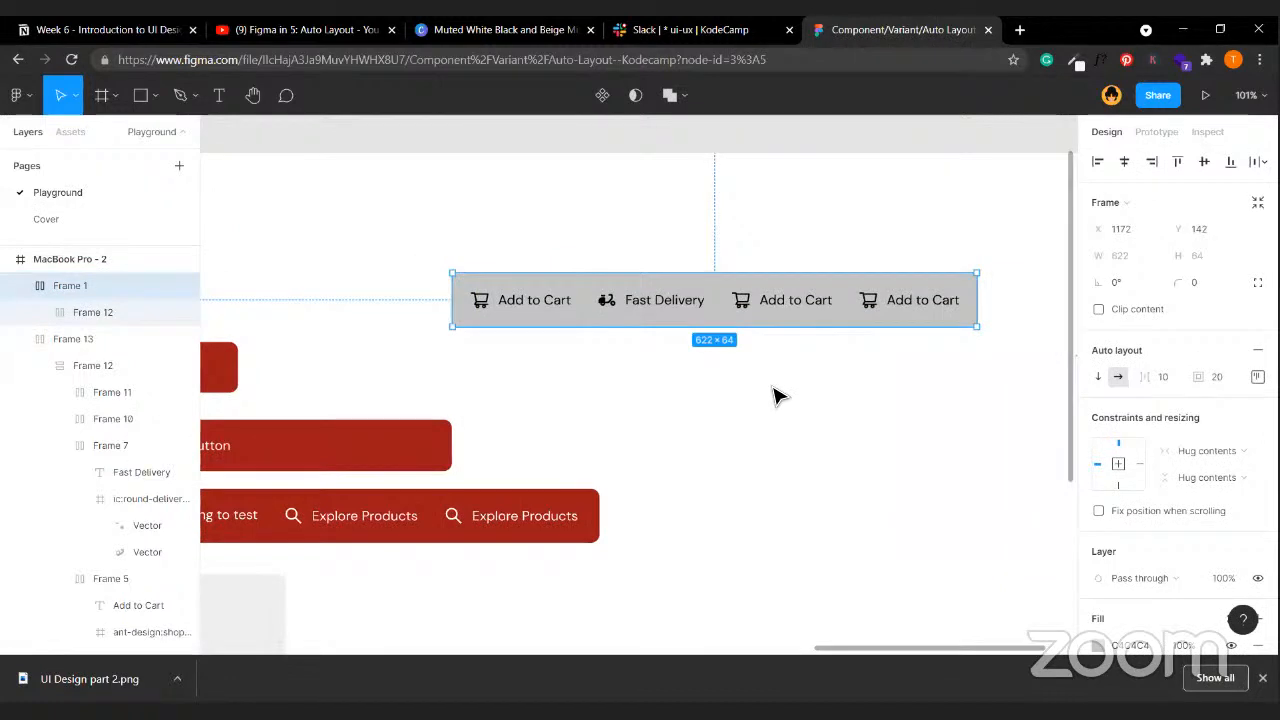
- Undo the card's move and its list's horizontal direction, then deselect everything
{"action": "key", "text": "ctrl+z"}
{"action": "key", "text": "ctrl+z"}
{"action": "key", "text": "ctrl+z"}
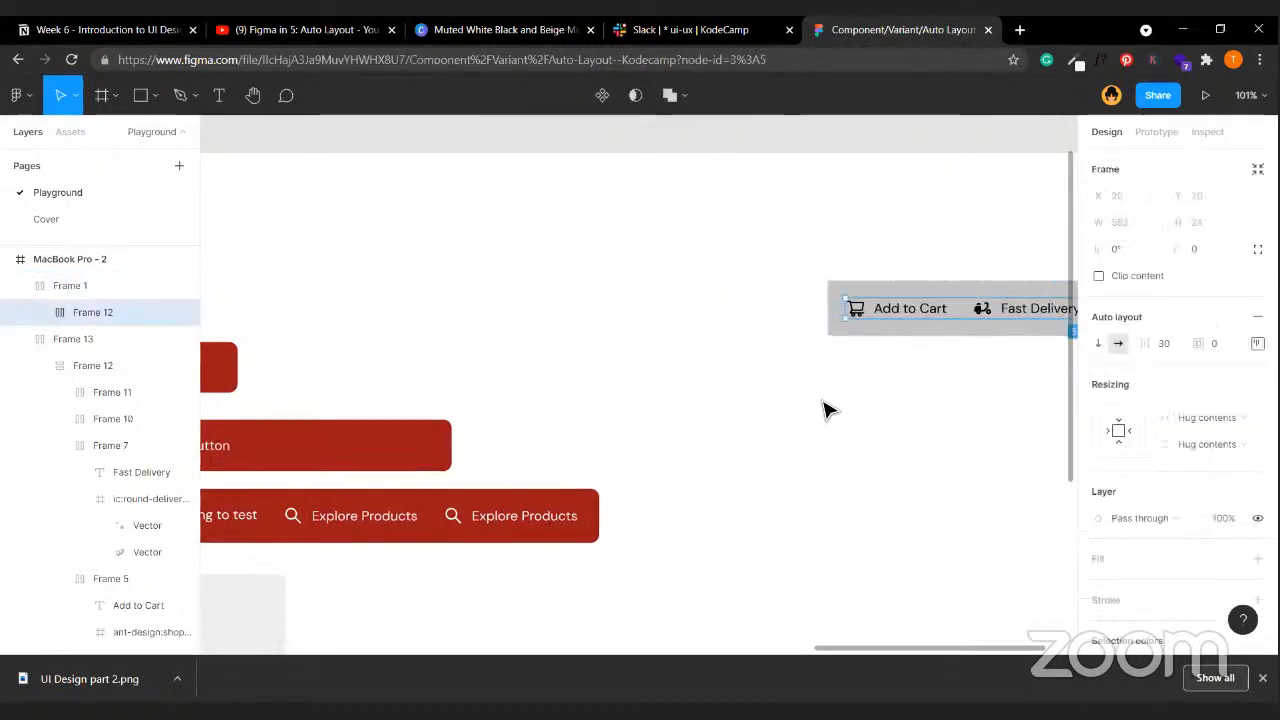
{"action": "key", "text": "ctrl+z"}
{"action": "left_click", "coordinate": [991, 531]}
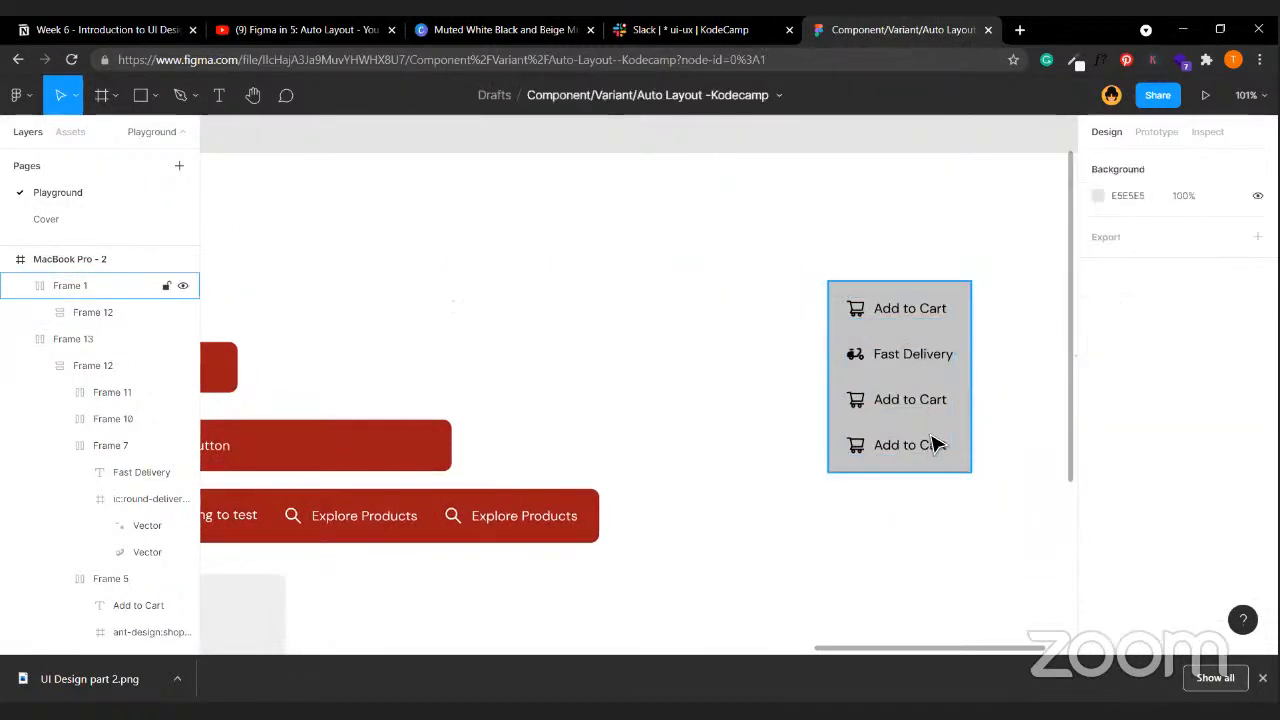
- Move the dark grey card to about X 1016, Y 514, just right of the wide light grey card
{"action": "left_click_drag", "start_coordinate": [932, 445], "coordinate": [586, 369]}
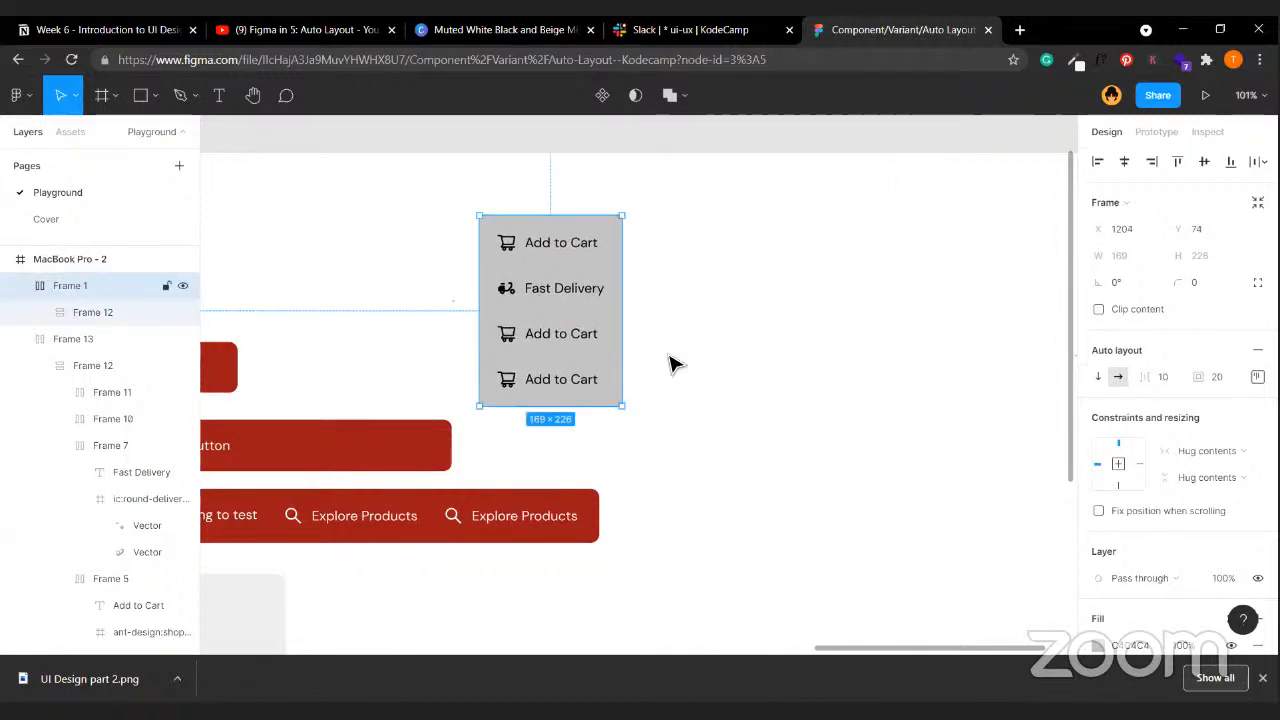
{"action": "left_click", "coordinate": [670, 364]}
{"action": "scroll", "coordinate": [669, 363], "scroll_direction": "down", "scroll_amount": 10, "text": "ctrl"}
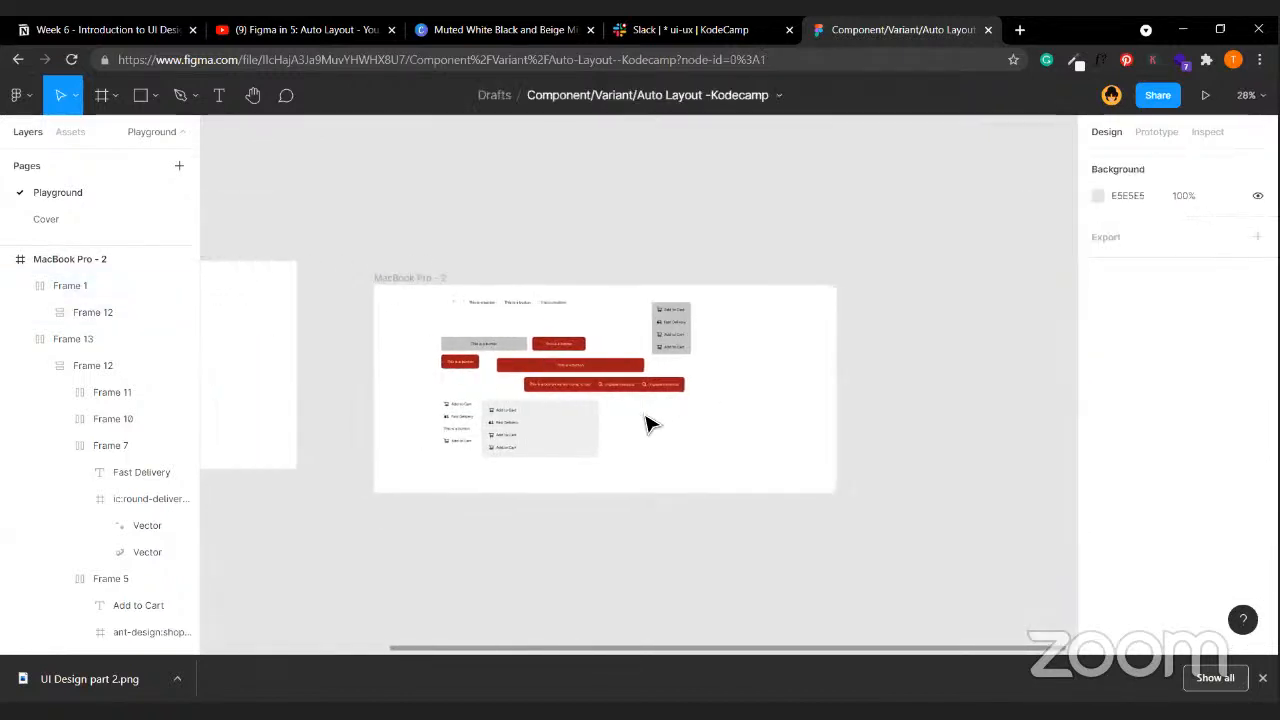
{"action": "left_click", "coordinate": [680, 331]}
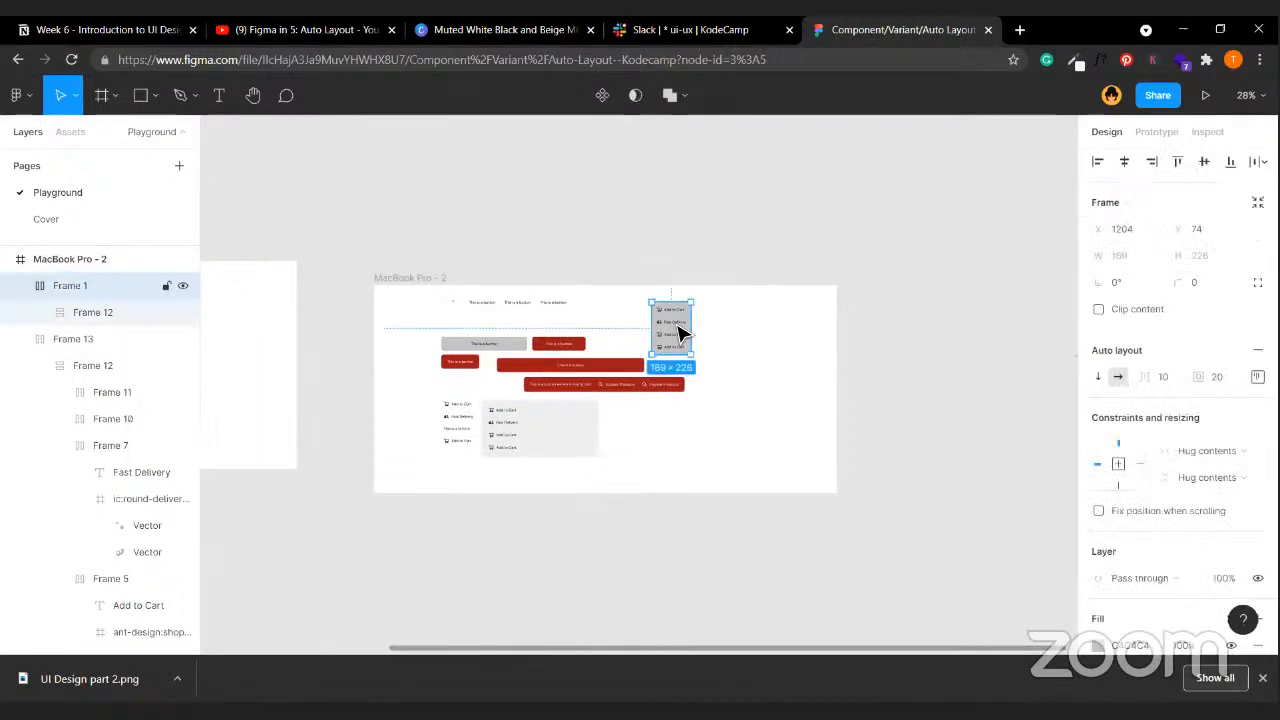
{"action": "left_click_drag", "start_coordinate": [680, 331], "coordinate": [637, 433]}
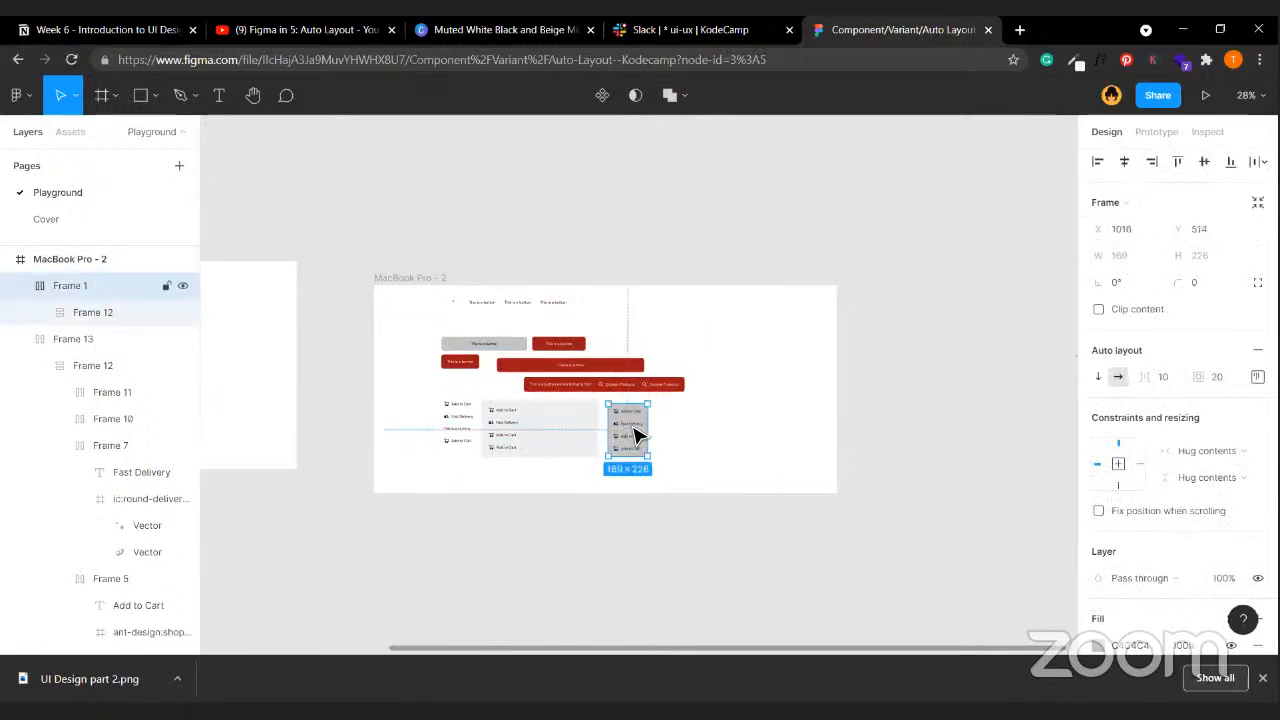
- Move the wide light grey card and the dark grey card together into the MacBook Pro - 1 frame
{"action": "scroll", "coordinate": [757, 406], "scroll_direction": "left", "scroll_amount": 5}
{"action": "left_click", "coordinate": [993, 443], "text": "shift"}
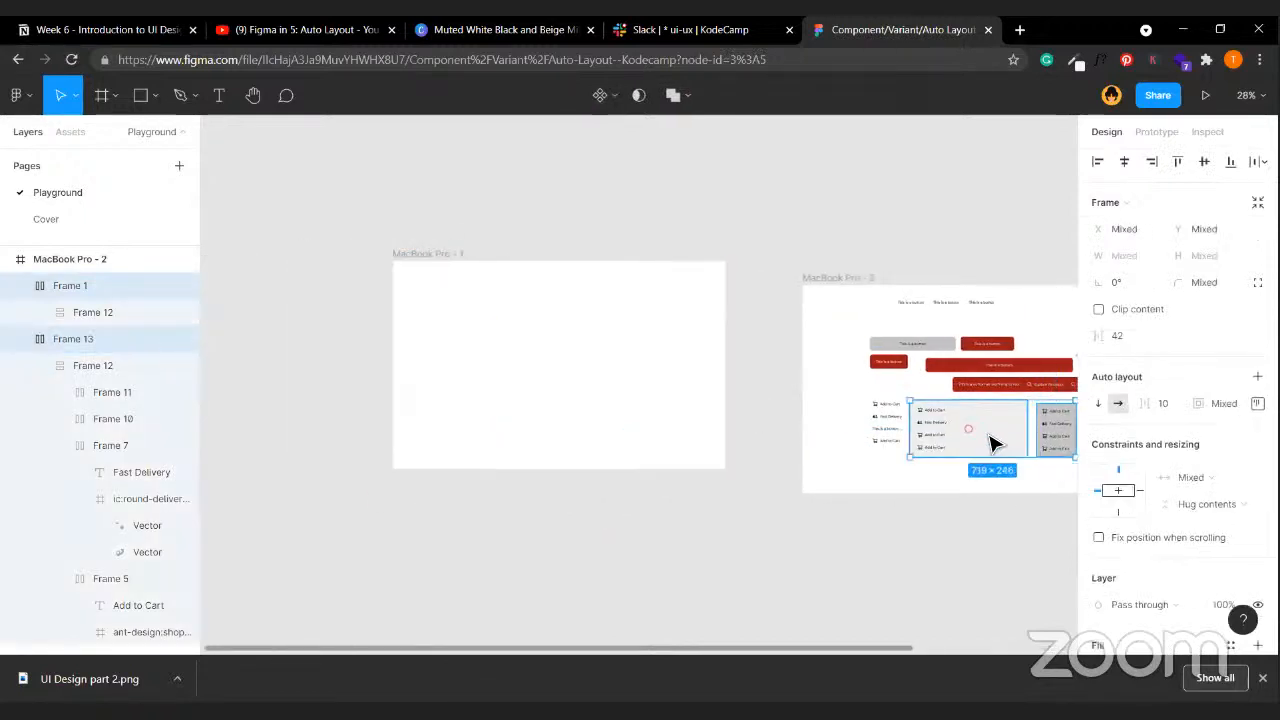
{"action": "left_click_drag", "start_coordinate": [993, 443], "coordinate": [529, 346]}
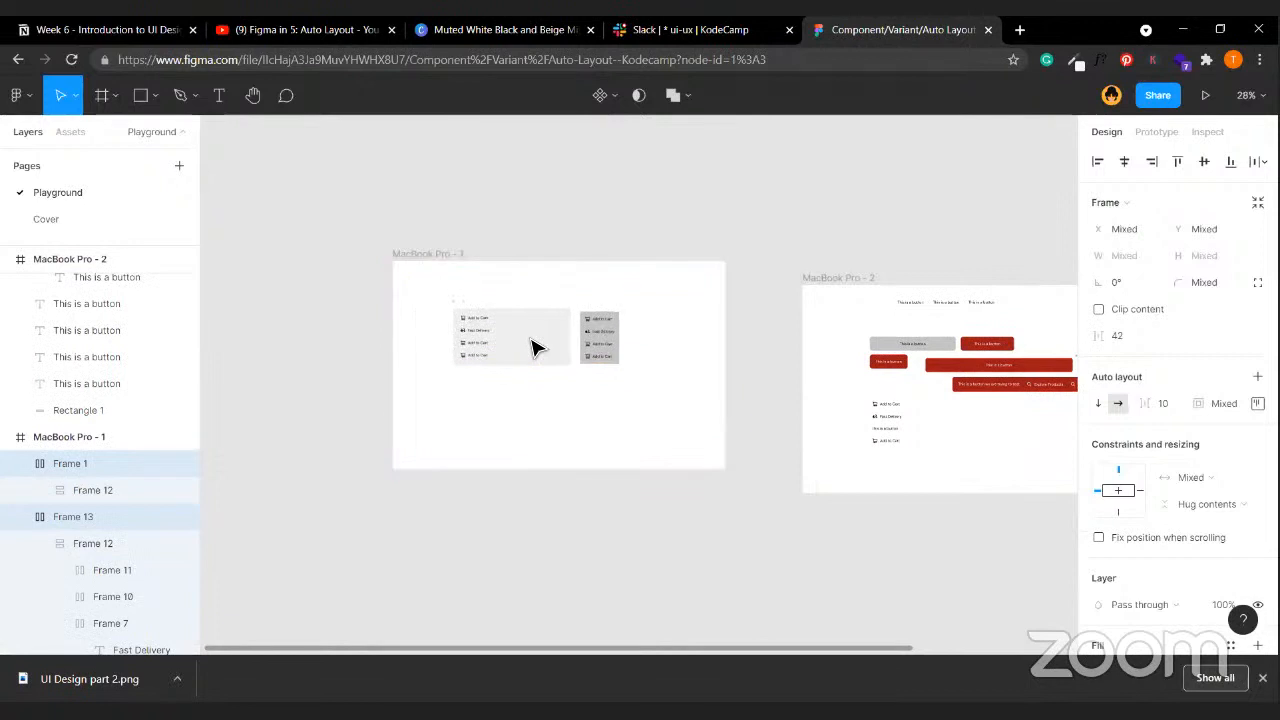
- Shift the dark grey card to X 801, Y 204 so its top aligns with the wide card's
{"action": "scroll", "coordinate": [529, 346], "scroll_direction": "up", "scroll_amount": 5}
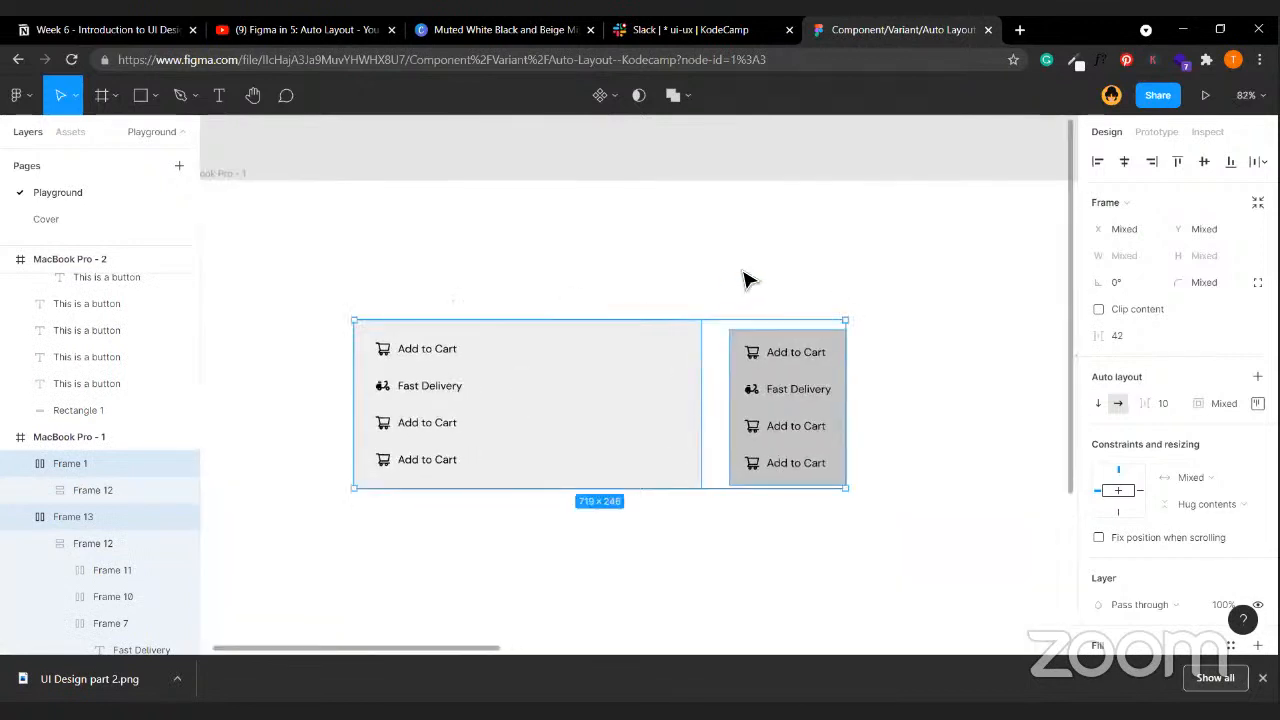
{"action": "left_click", "coordinate": [791, 460]}
{"action": "left_click_drag", "start_coordinate": [784, 443], "coordinate": [776, 433]}
{"action": "left_click", "coordinate": [583, 429]}
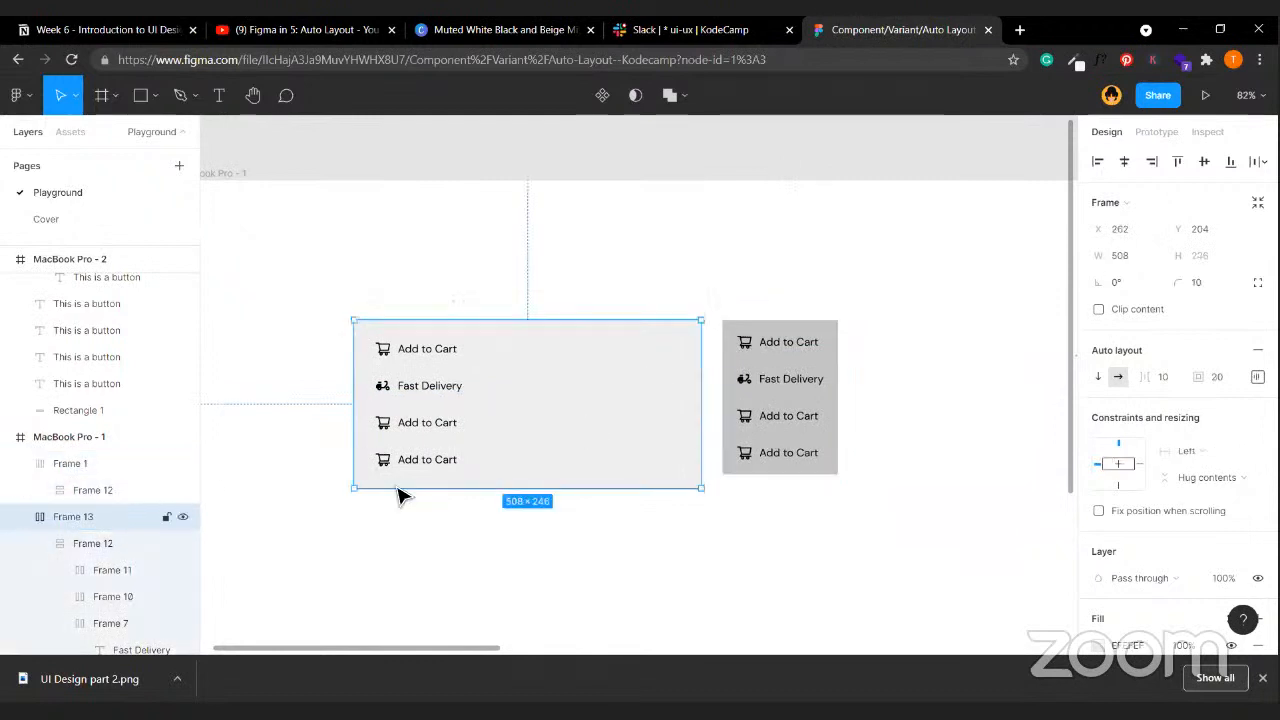
- Set the dark grey card's background colour to EFEFEF from the document colours and clear the selection
{"action": "left_click", "coordinate": [780, 410]}
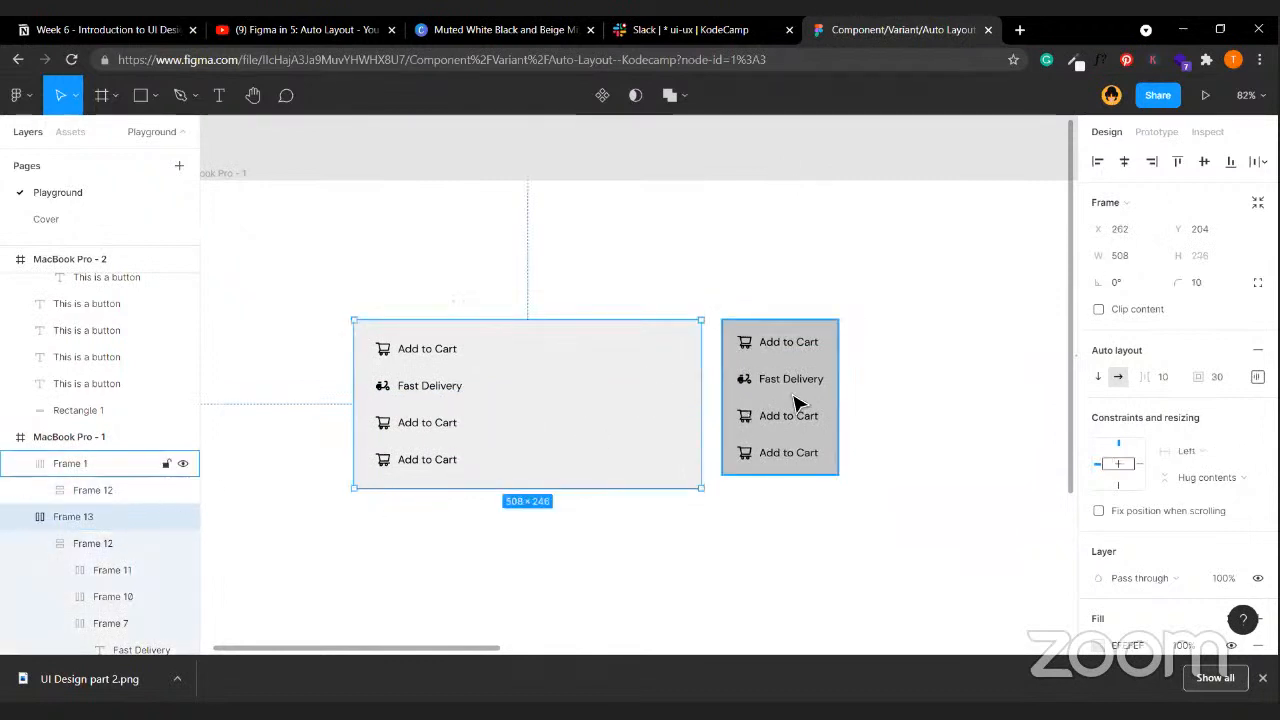
{"action": "scroll", "coordinate": [1092, 450], "scroll_direction": "down", "scroll_amount": 3}
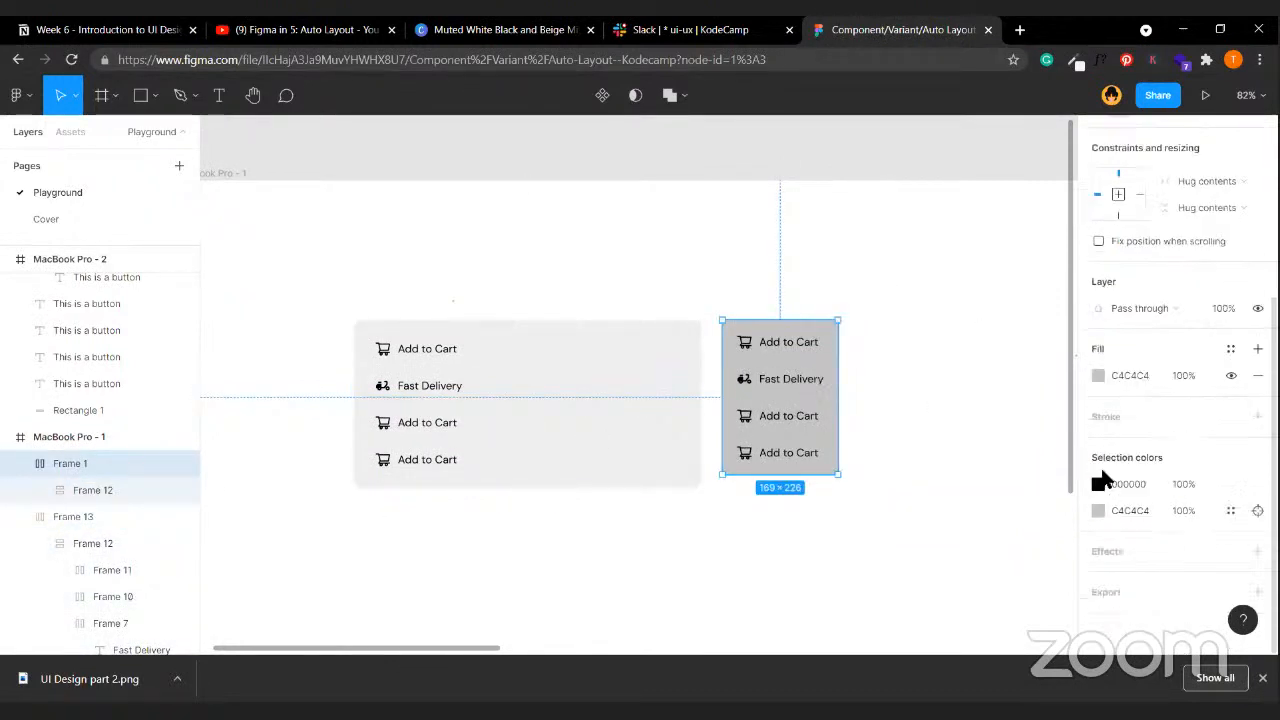
{"action": "left_click", "coordinate": [1098, 511]}
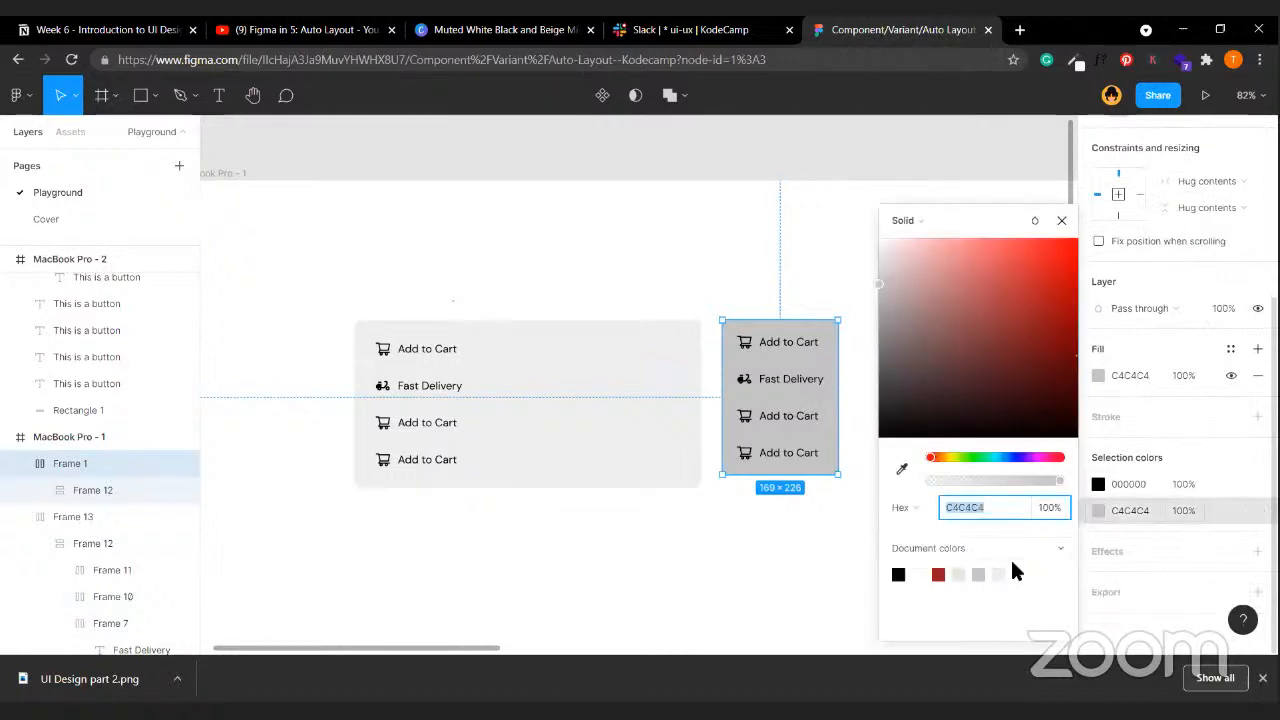
{"action": "left_click", "coordinate": [973, 575]}
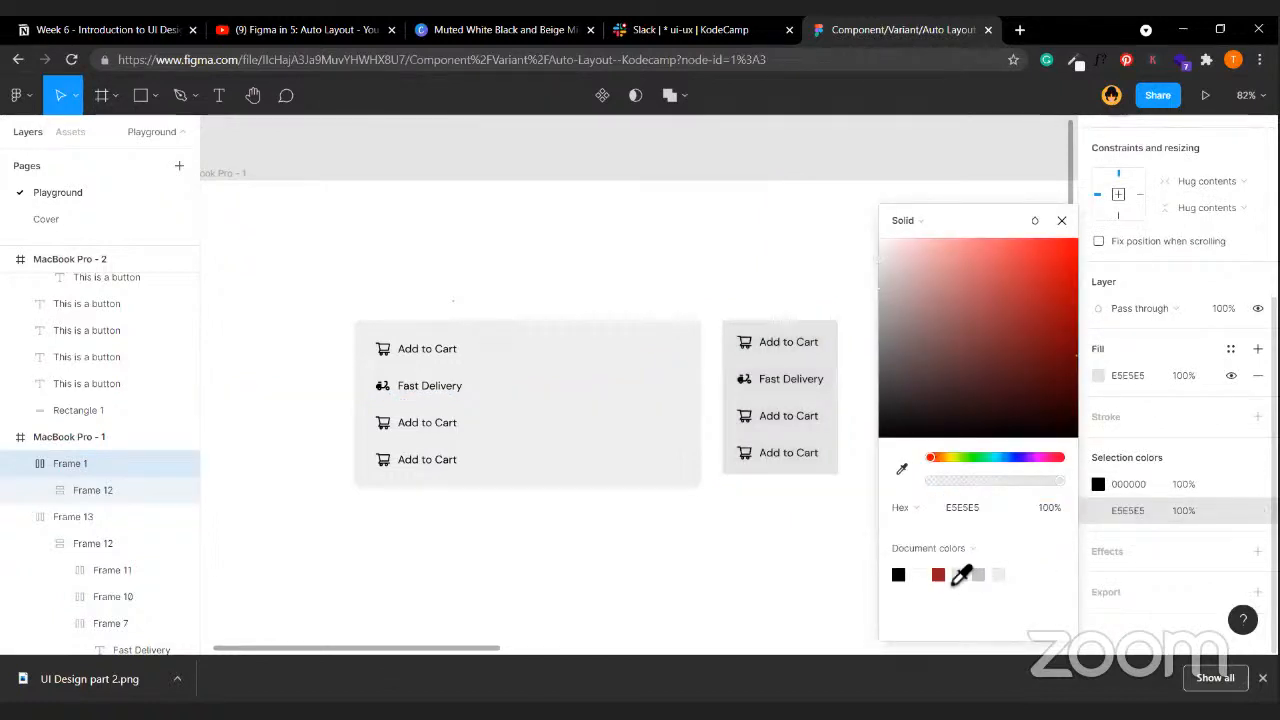
{"action": "left_click", "coordinate": [998, 576]}
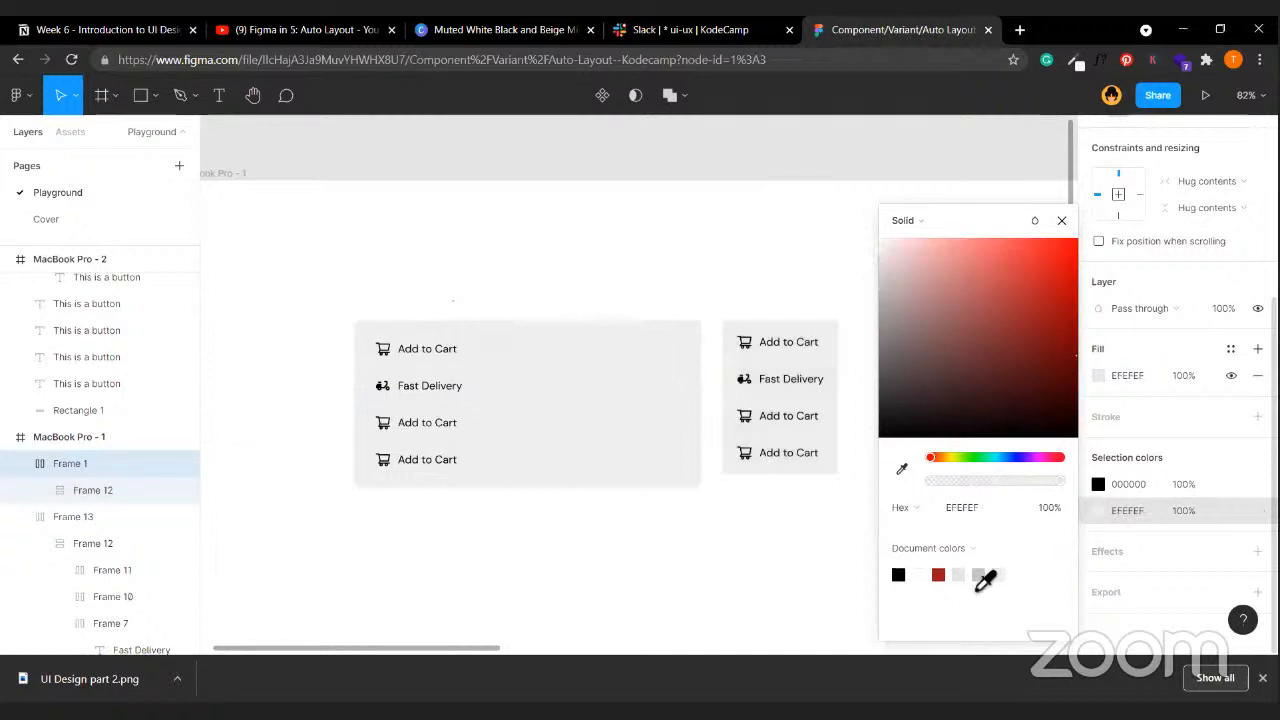
{"action": "left_click", "coordinate": [693, 468]}
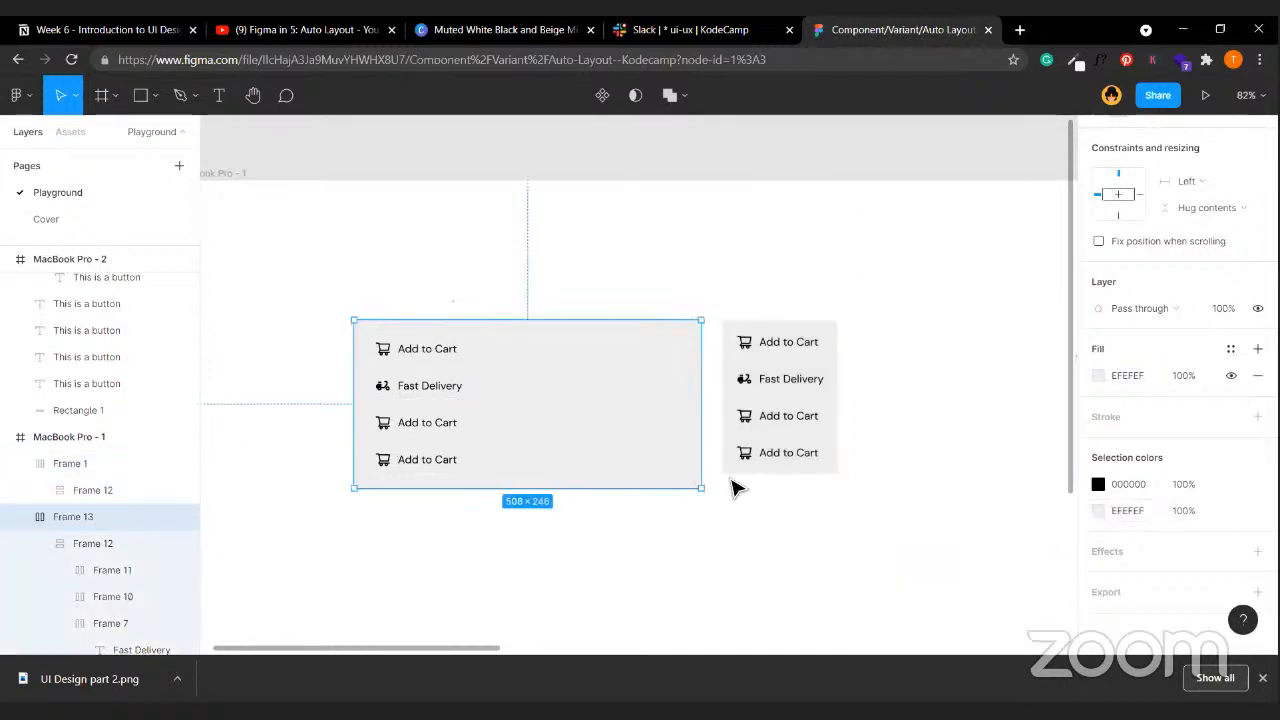
{"action": "left_click", "coordinate": [758, 458]}
{"action": "left_click", "coordinate": [947, 512]}
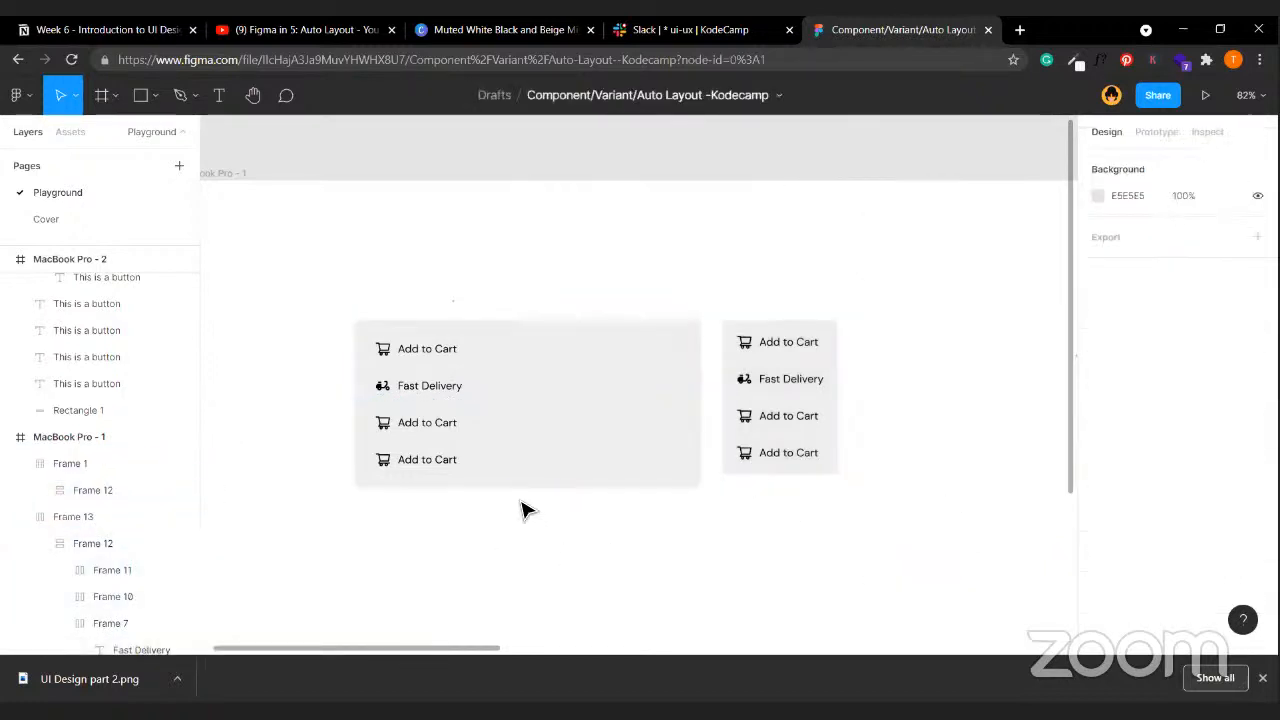
- Set the auto layout direction of the list inside the wide card to horizontal and select the wide card
{"action": "left_click", "coordinate": [798, 417]}
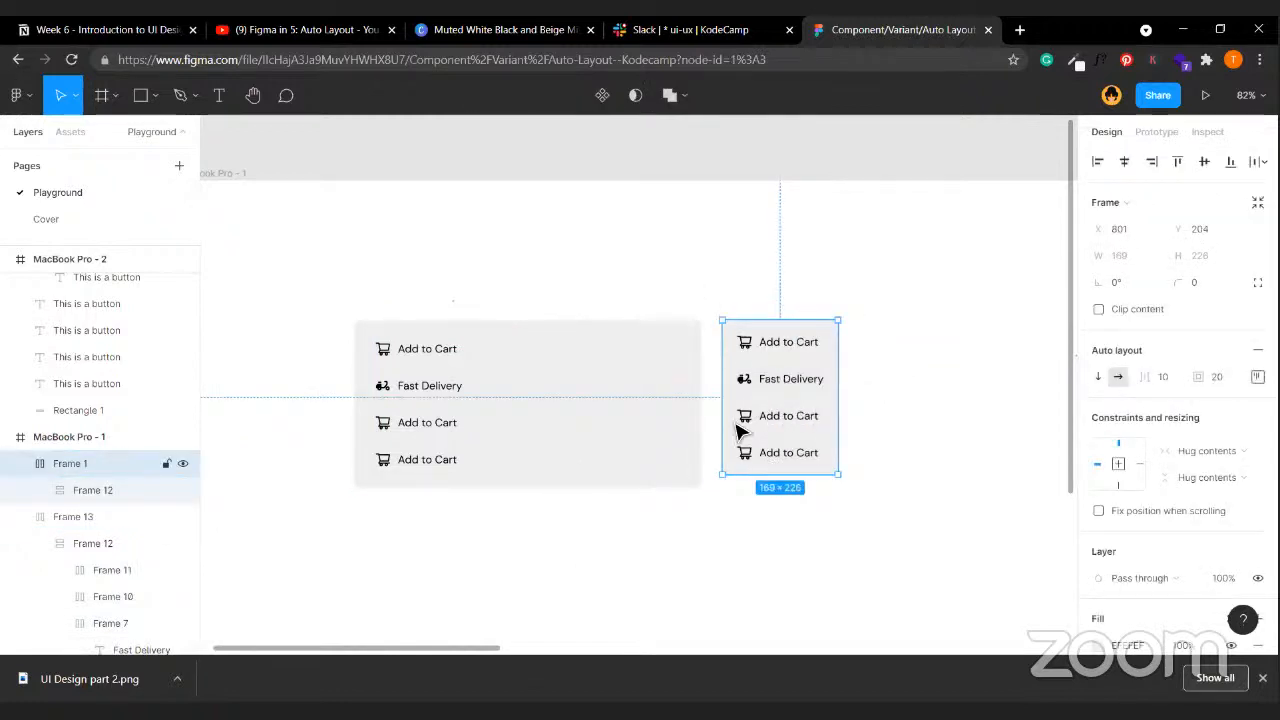
{"action": "left_click", "coordinate": [680, 426]}
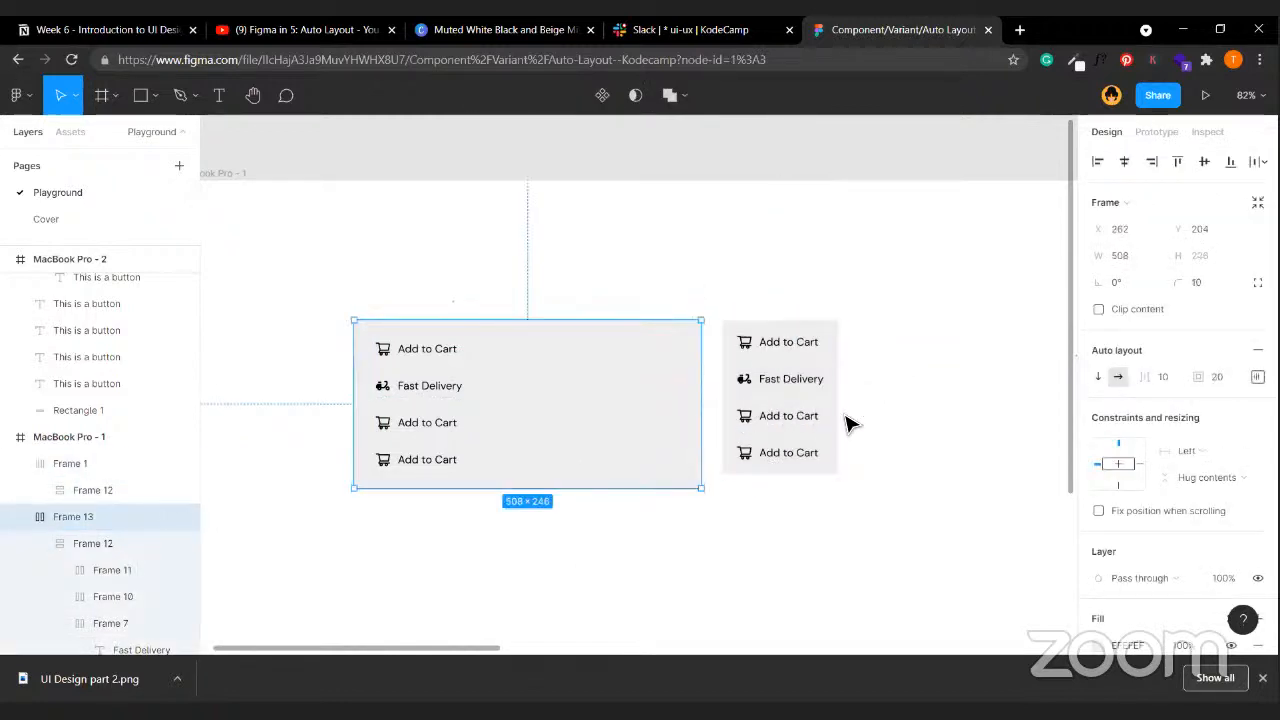
{"action": "left_click", "coordinate": [418, 430]}
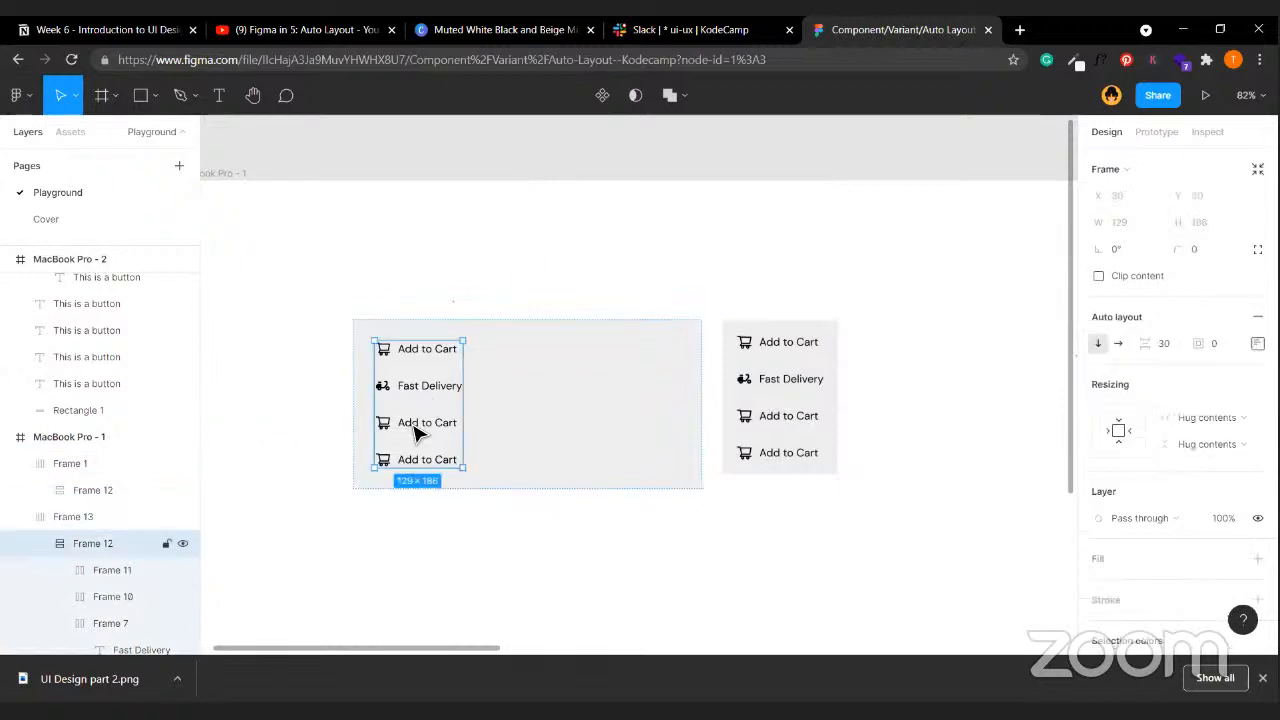
{"action": "left_click", "coordinate": [1118, 343]}
{"action": "left_click", "coordinate": [641, 330]}
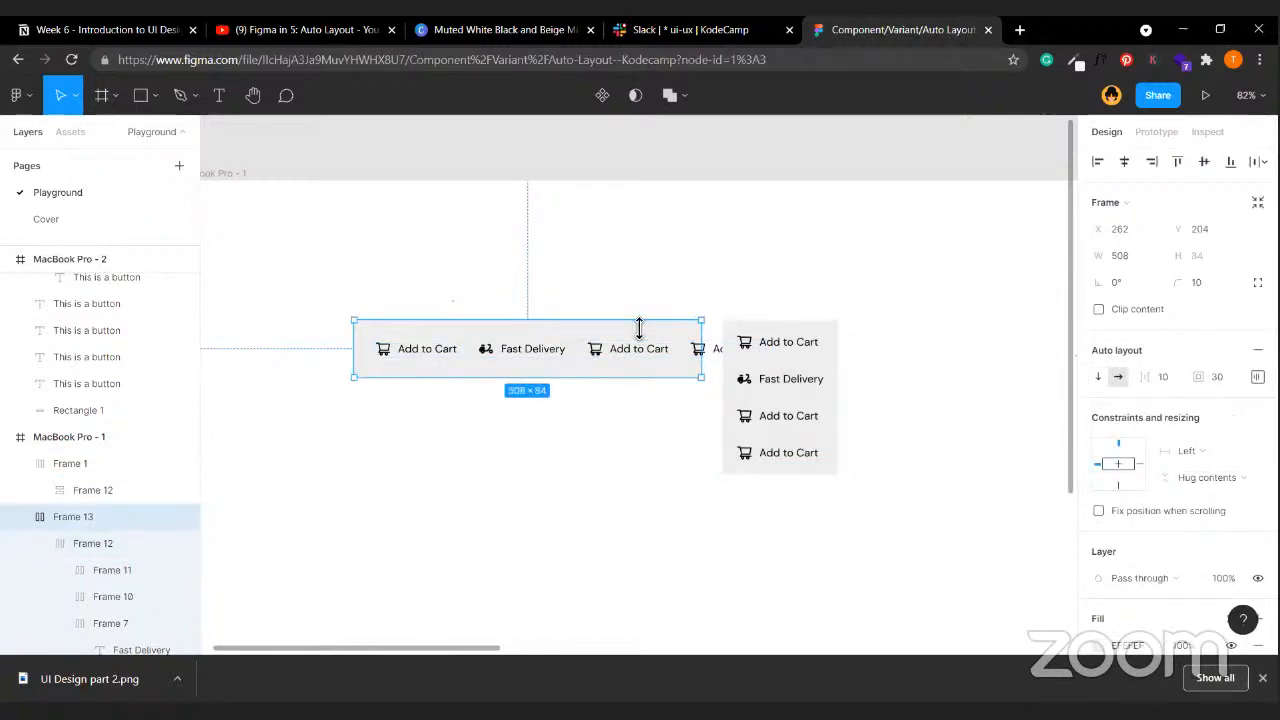
- Undo the direction change of the wide card's list and set the narrow card's list to horizontal auto layout
{"action": "key", "text": "ctrl+z"}
{"action": "key", "text": "ctrl+z"}
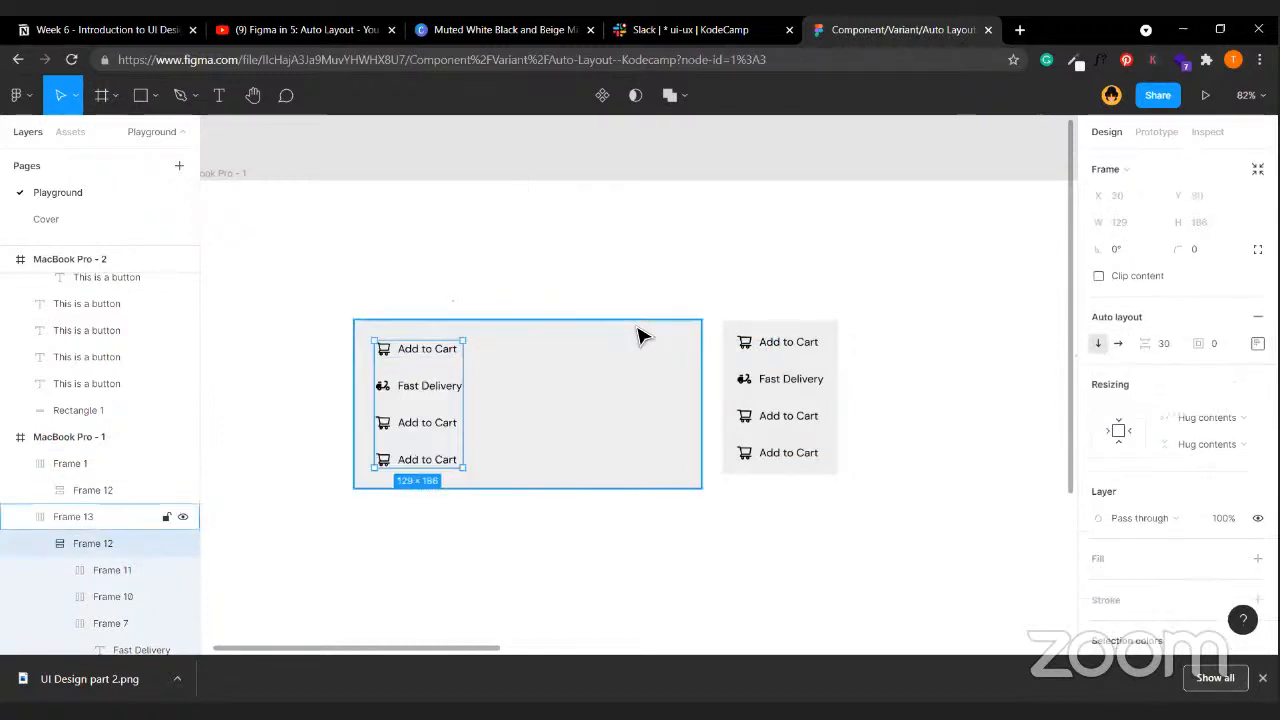
{"action": "left_click", "coordinate": [829, 347]}
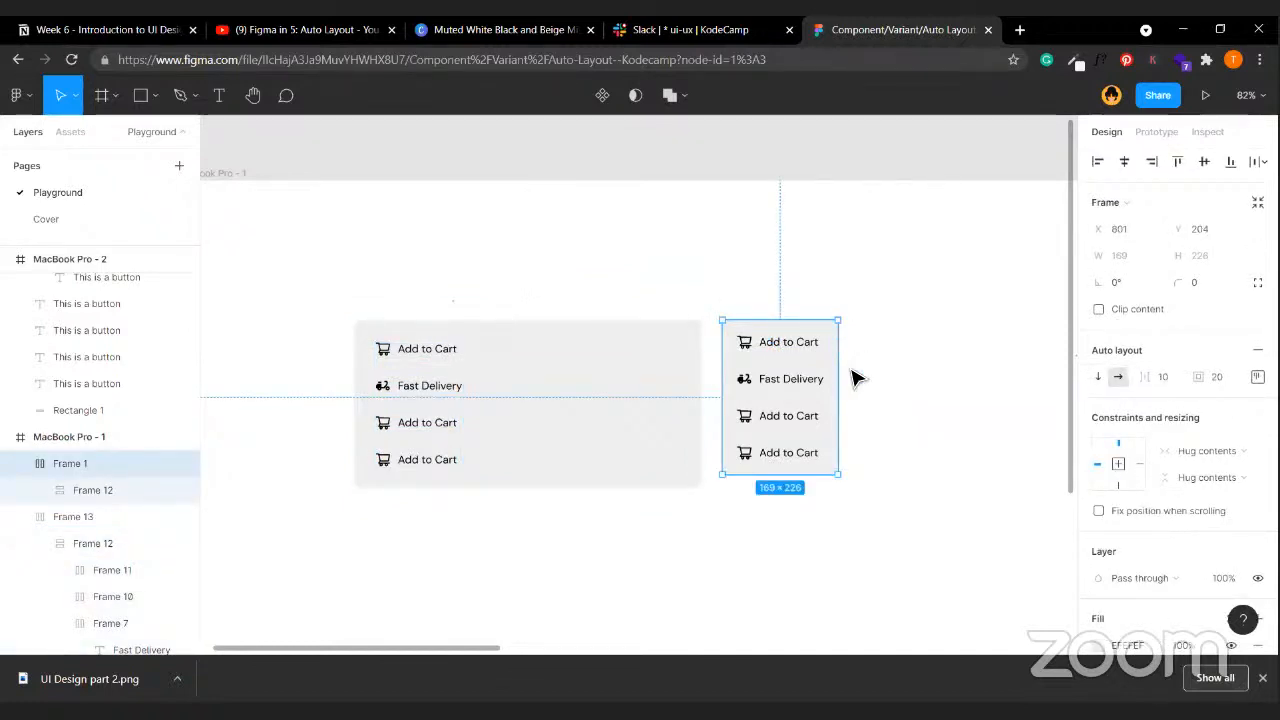
{"action": "left_click", "coordinate": [783, 385]}
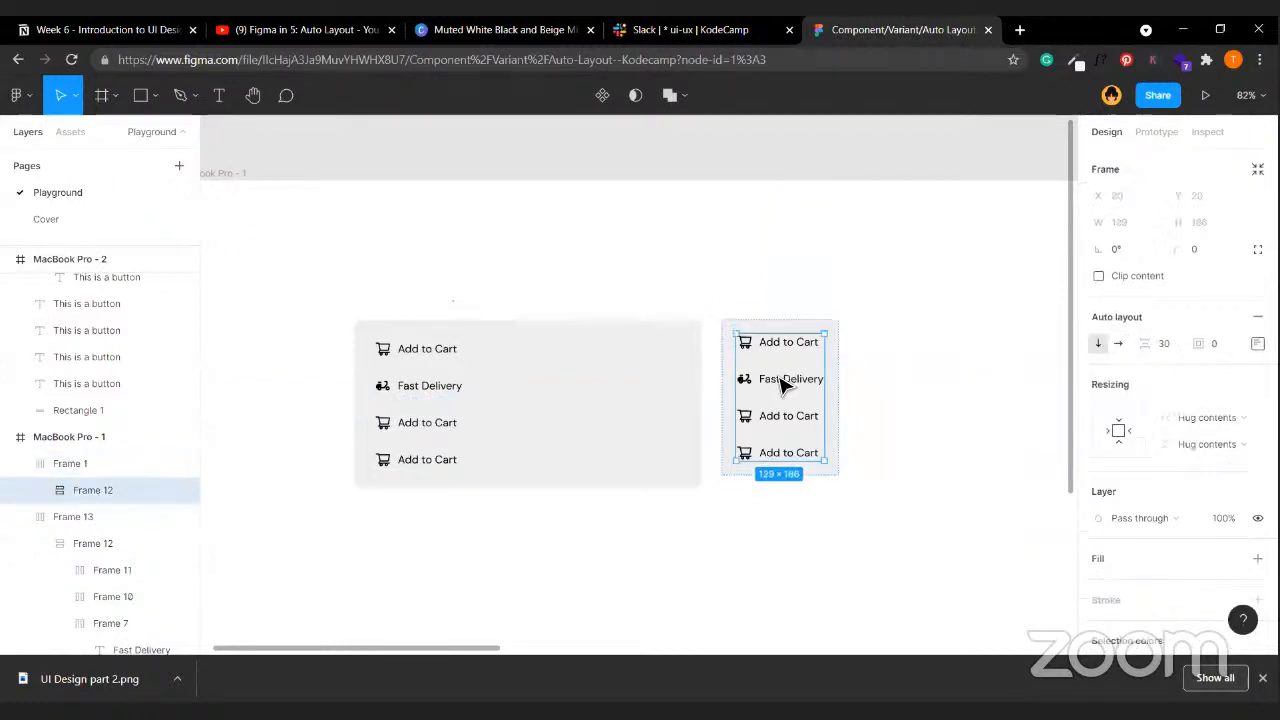
{"action": "left_click", "coordinate": [1116, 344]}
{"action": "left_click", "coordinate": [866, 486]}
{"action": "scroll", "coordinate": [811, 366], "scroll_direction": "right", "scroll_amount": 4}
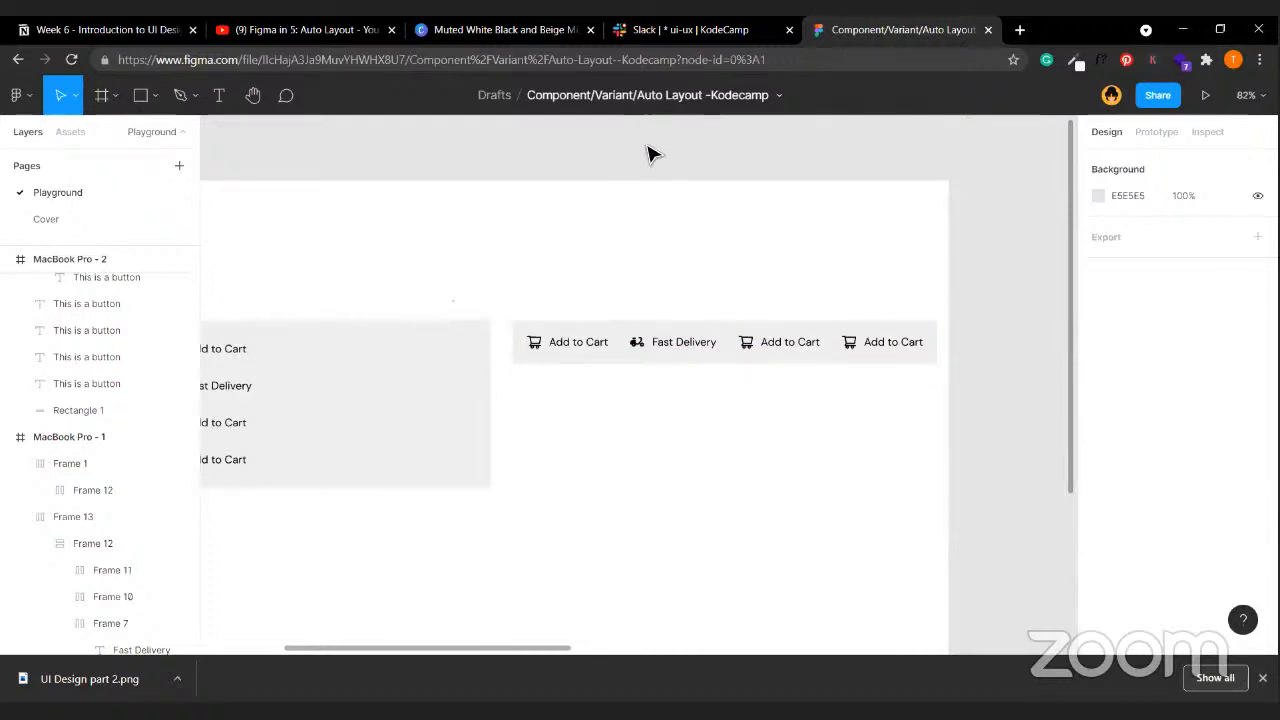
- Copy both grey cards from MacBook Pro - 1 into the MacBook Pro - 2 frame, below the red buttons at Y 521
{"action": "scroll", "coordinate": [755, 408], "scroll_direction": "left", "scroll_amount": 3}
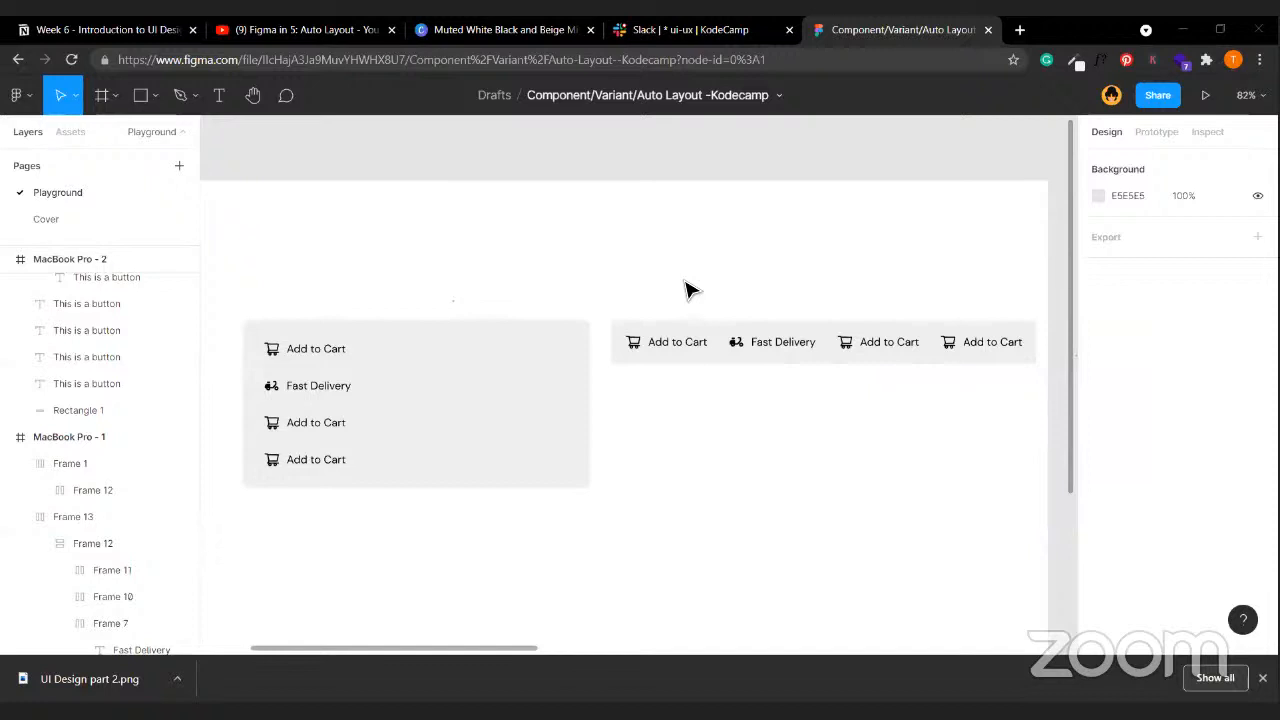
{"action": "scroll", "coordinate": [687, 290], "scroll_direction": "down", "scroll_amount": 5}
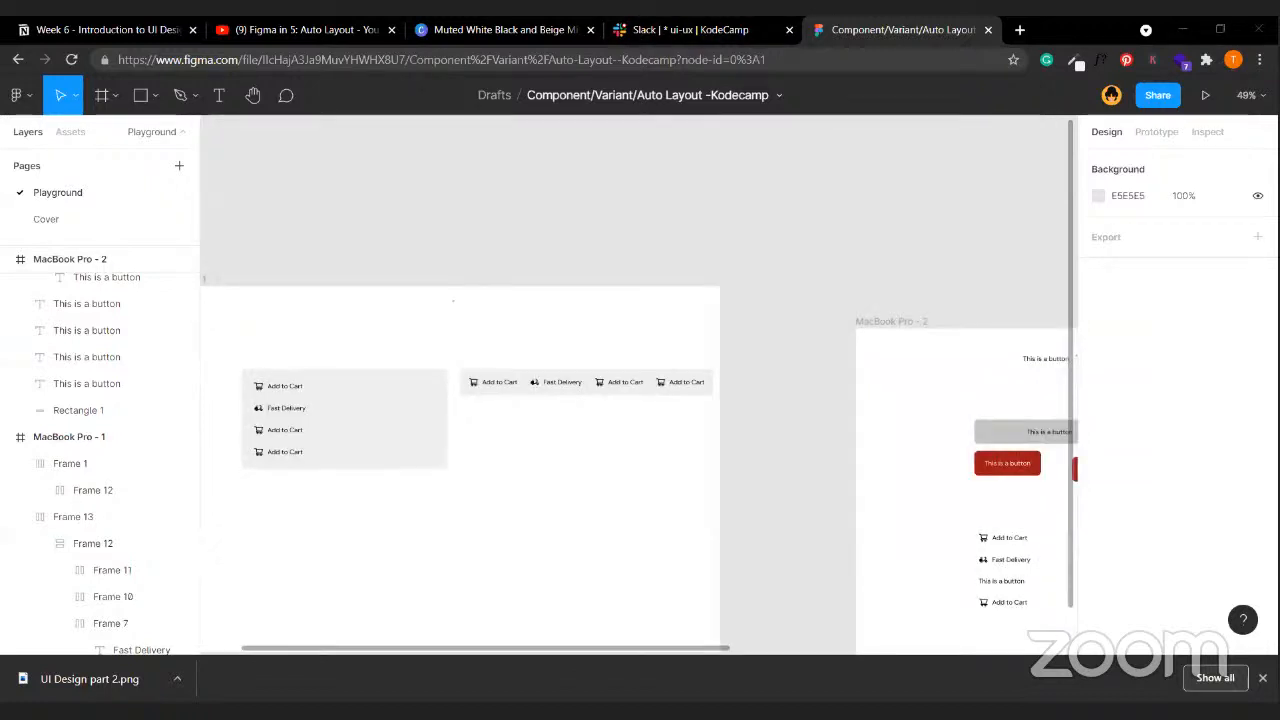
{"action": "scroll", "coordinate": [477, 371], "scroll_direction": "left", "scroll_amount": 3}
{"action": "scroll", "coordinate": [477, 371], "scroll_direction": "down", "scroll_amount": 2}
{"action": "left_click", "coordinate": [477, 371]}
{"action": "left_click", "coordinate": [634, 351], "text": "shift"}
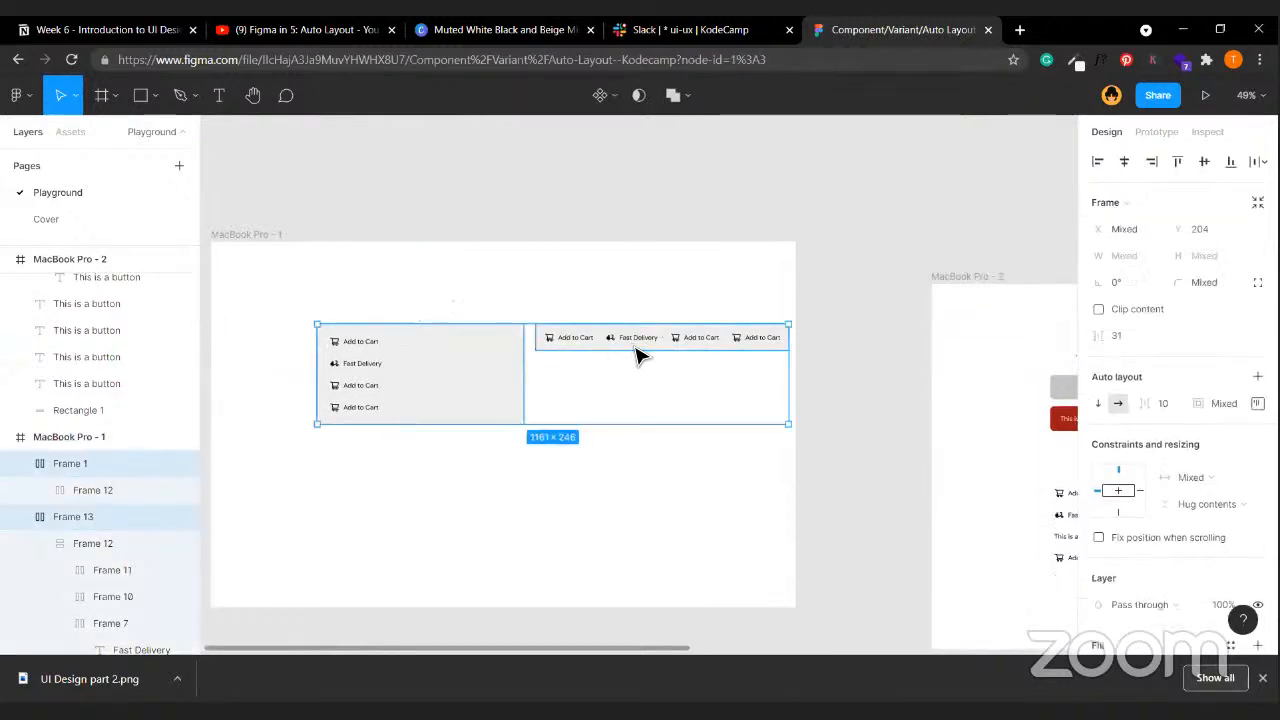
{"action": "left_click_drag", "start_coordinate": [635, 347], "coordinate": [940, 343]}
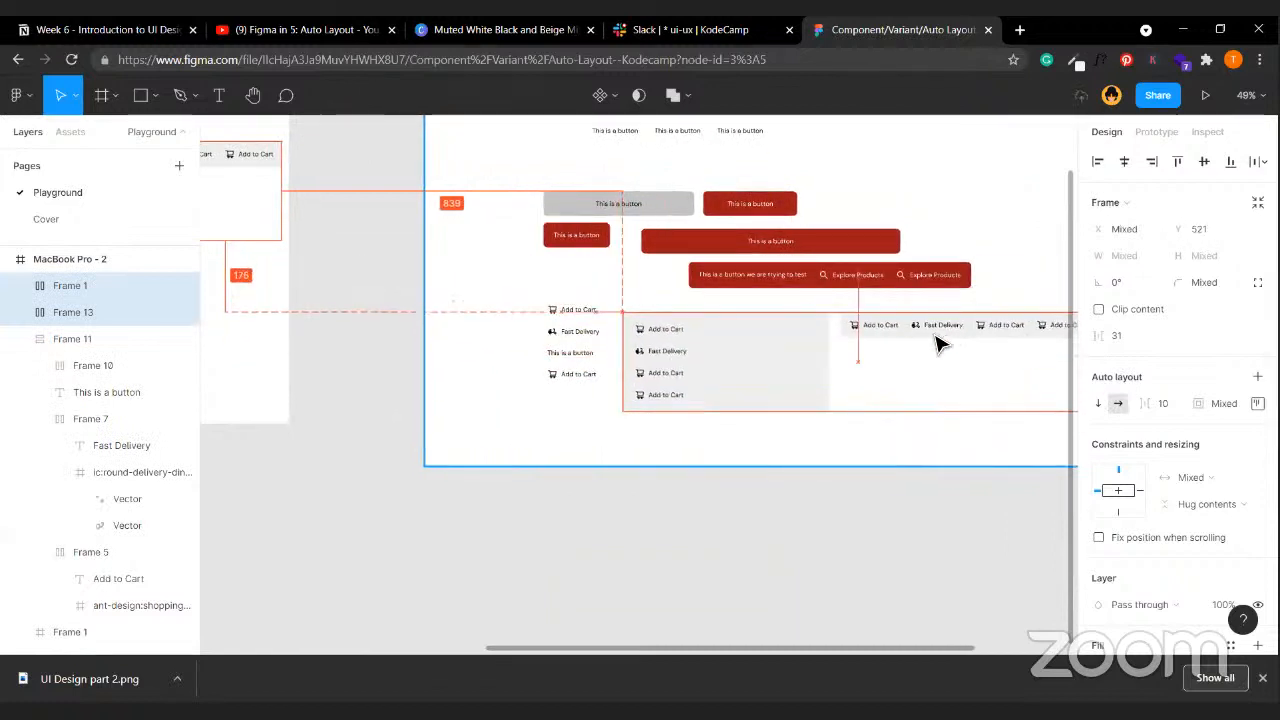
{"action": "left_click", "coordinate": [1033, 230]}
- Delete the two original grey cards from the MacBook Pro - 1 frame
{"action": "scroll", "coordinate": [1034, 229], "scroll_direction": "left", "scroll_amount": 10}
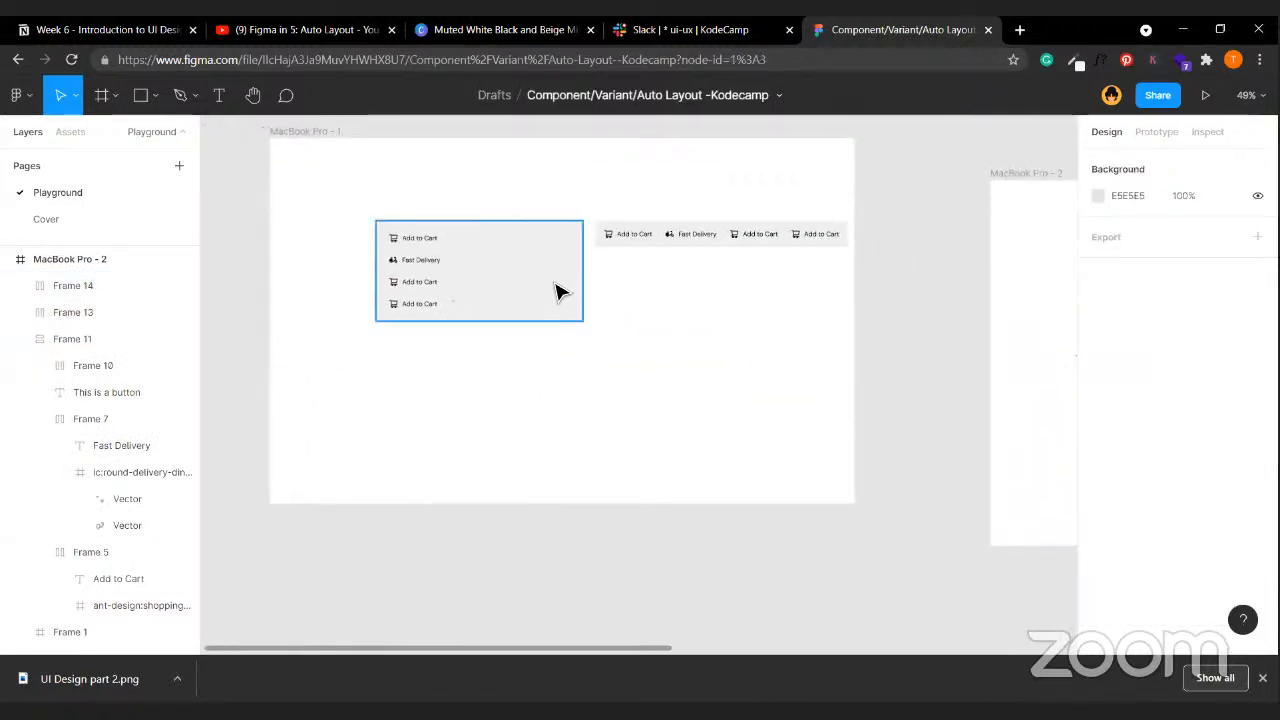
{"action": "left_click", "coordinate": [558, 291]}
{"action": "left_click", "coordinate": [714, 244], "text": "shift"}
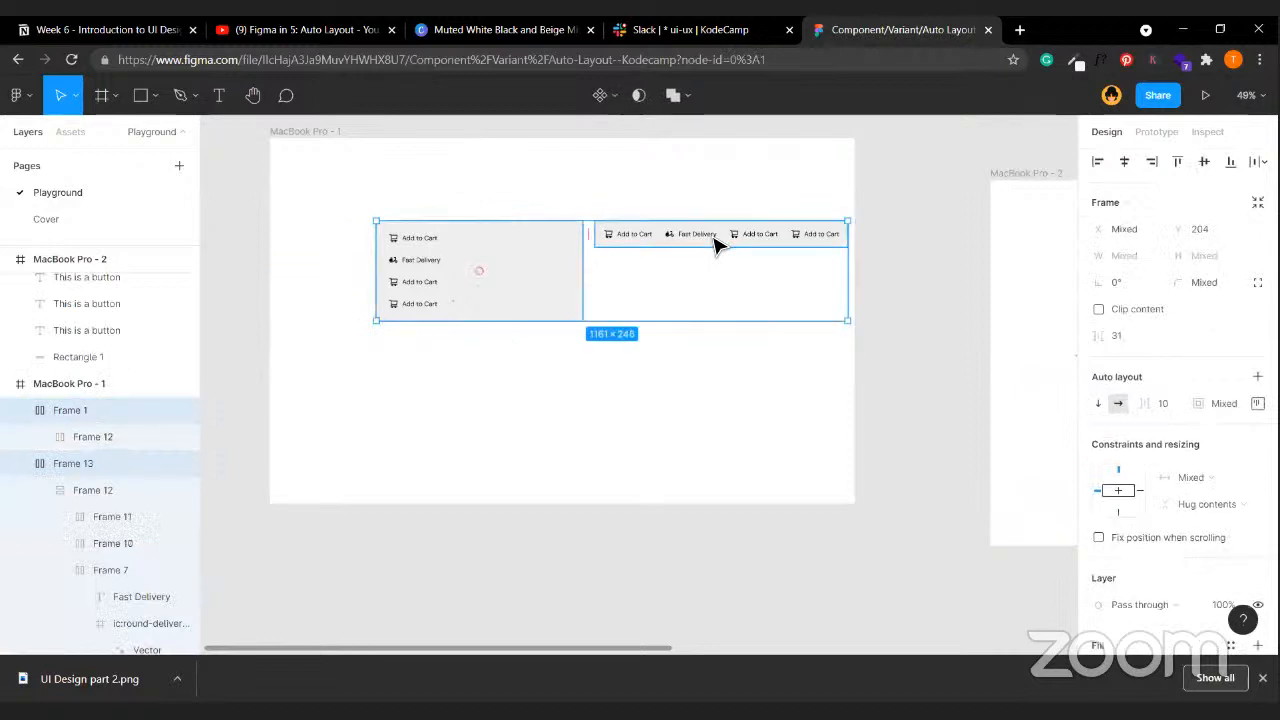
{"action": "key", "text": "Delete"}
- Move the empty MacBook Pro - 1 frame to X -411, Y -346, directly beside MacBook Pro - 2, and clear the selection
{"action": "scroll", "coordinate": [451, 229], "scroll_direction": "up", "scroll_amount": 2}
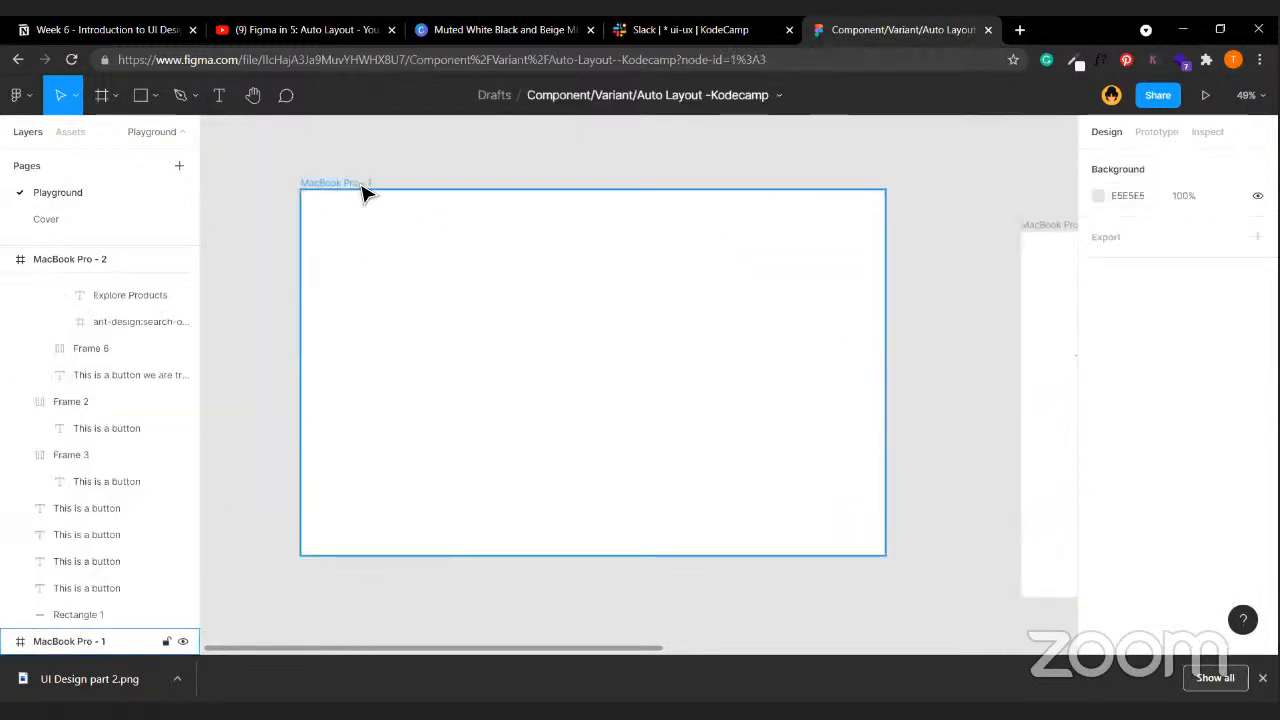
{"action": "left_click_drag", "start_coordinate": [365, 192], "coordinate": [489, 231]}
{"action": "scroll", "coordinate": [489, 231], "scroll_direction": "right", "scroll_amount": 5}
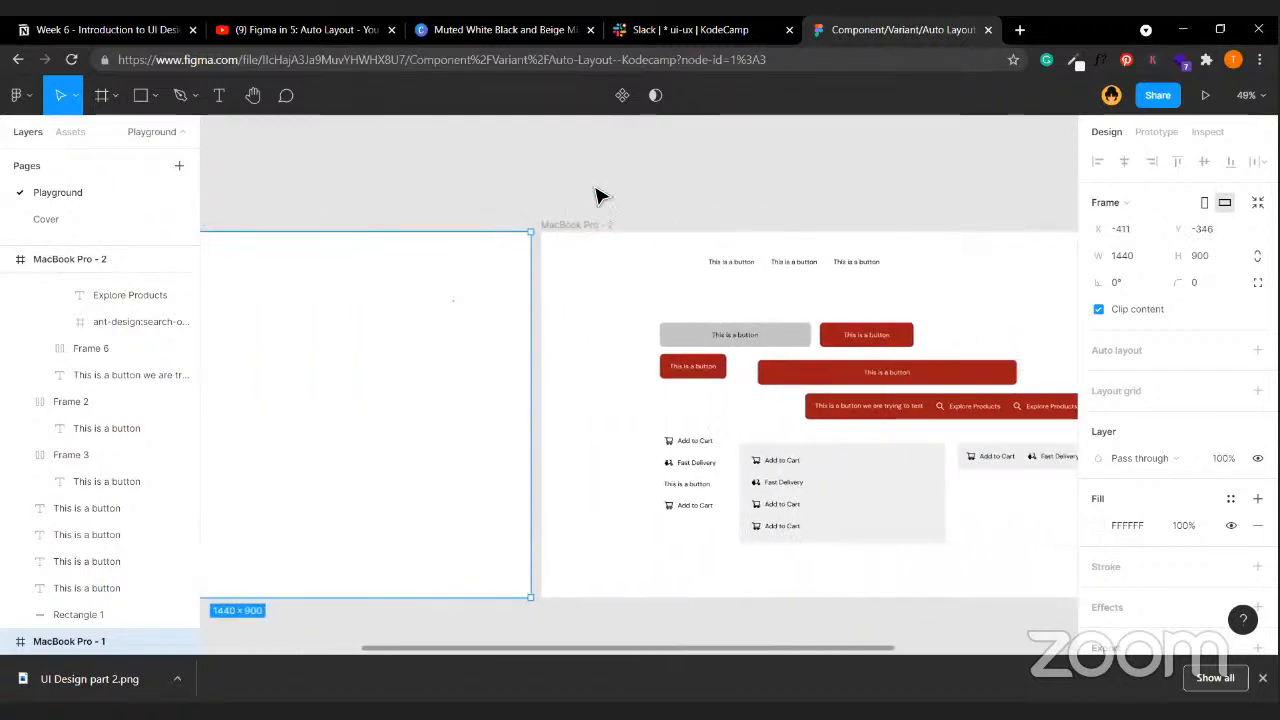
{"action": "scroll", "coordinate": [640, 190], "scroll_direction": "right", "scroll_amount": 2}
{"action": "left_click", "coordinate": [687, 187]}
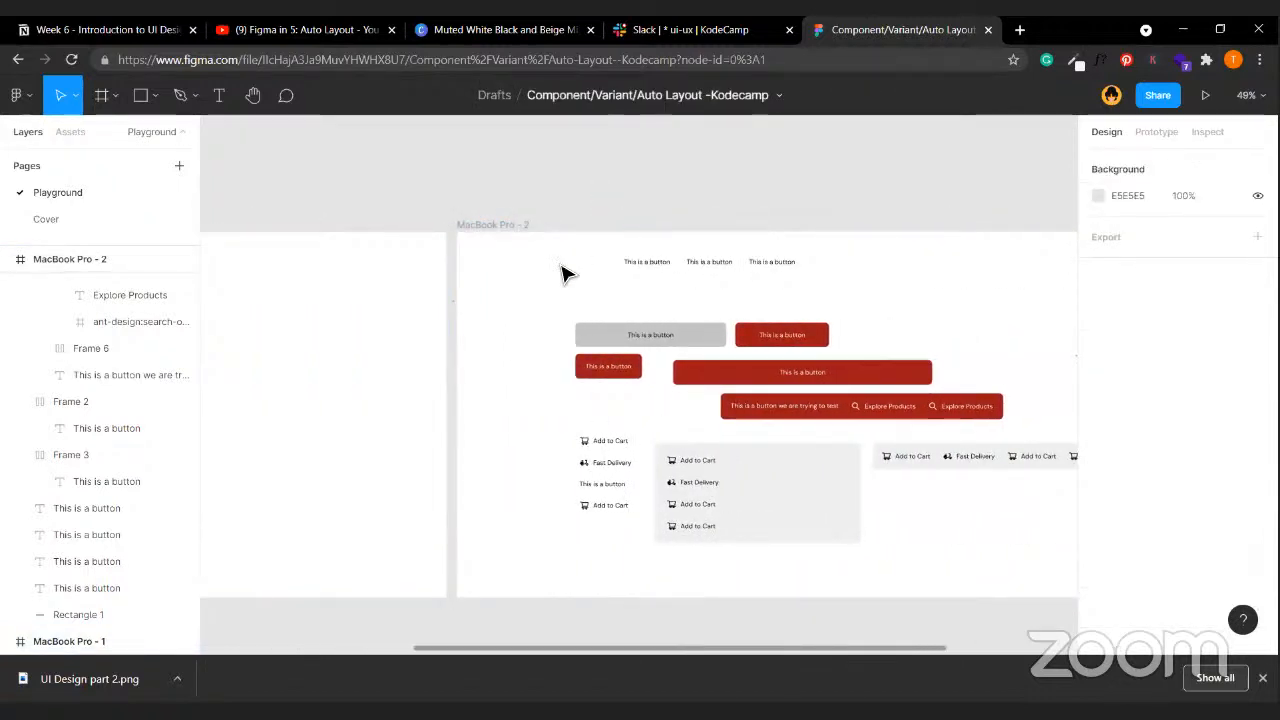
- Copy the small red button from MacBook Pro - 2 into the MacBook Pro - 1 frame and place it at X 112, Y 140
{"action": "left_click", "coordinate": [616, 373]}
{"action": "left_click", "coordinate": [616, 373]}
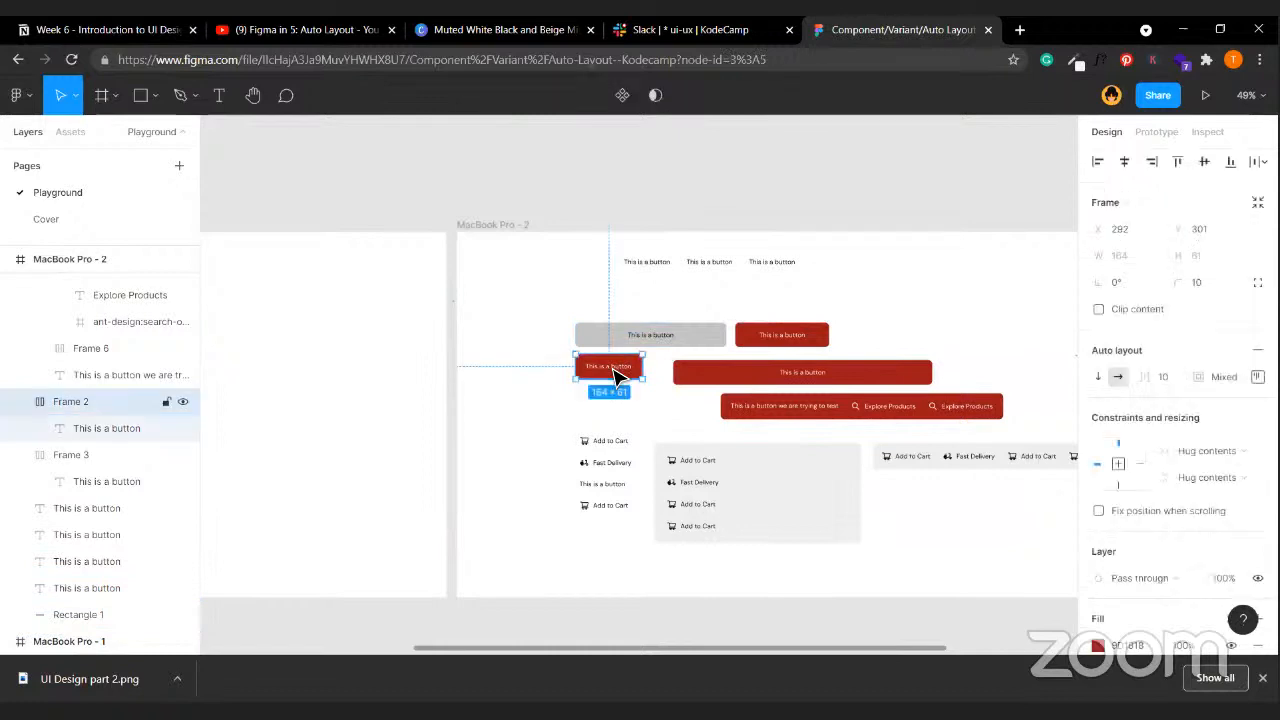
{"action": "left_click_drag", "start_coordinate": [616, 372], "coordinate": [208, 344]}
{"action": "left_click", "coordinate": [400, 302]}
{"action": "scroll", "coordinate": [400, 302], "scroll_direction": "left", "scroll_amount": 2}
{"action": "scroll", "coordinate": [549, 309], "scroll_direction": "left", "scroll_amount": 4}
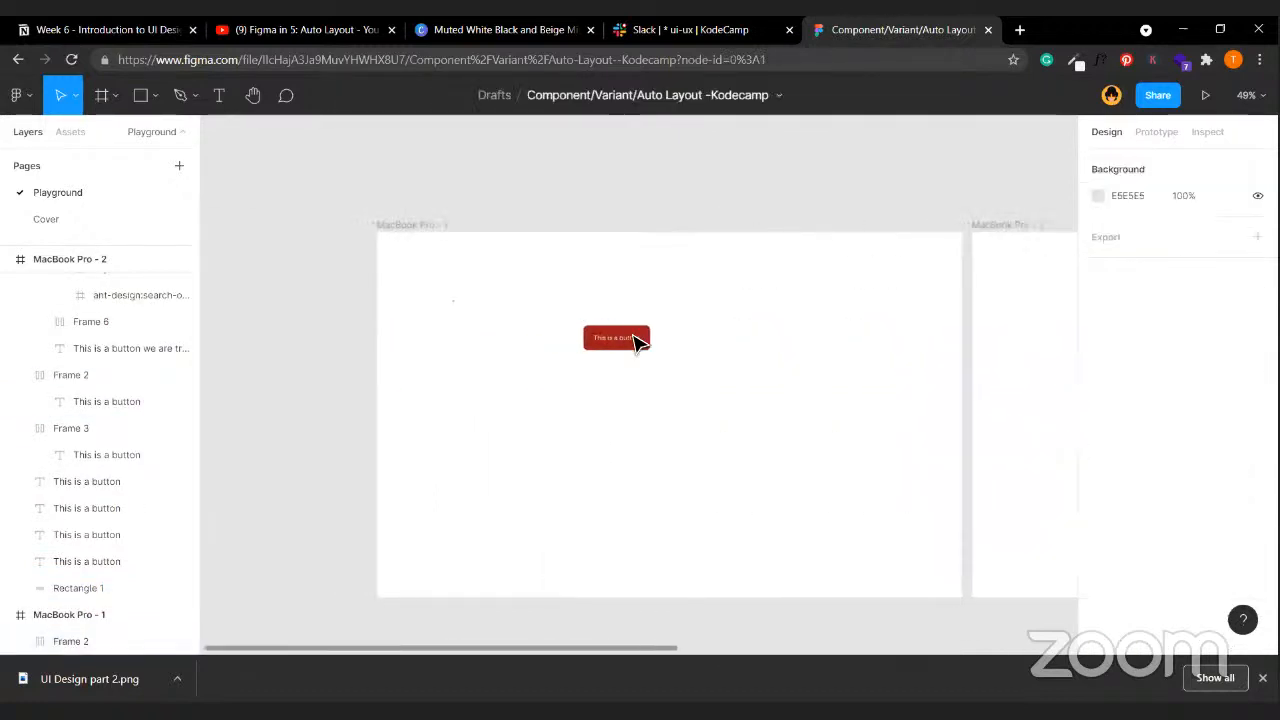
{"action": "left_click", "coordinate": [636, 342]}
{"action": "left_click_drag", "start_coordinate": [640, 348], "coordinate": [476, 310]}
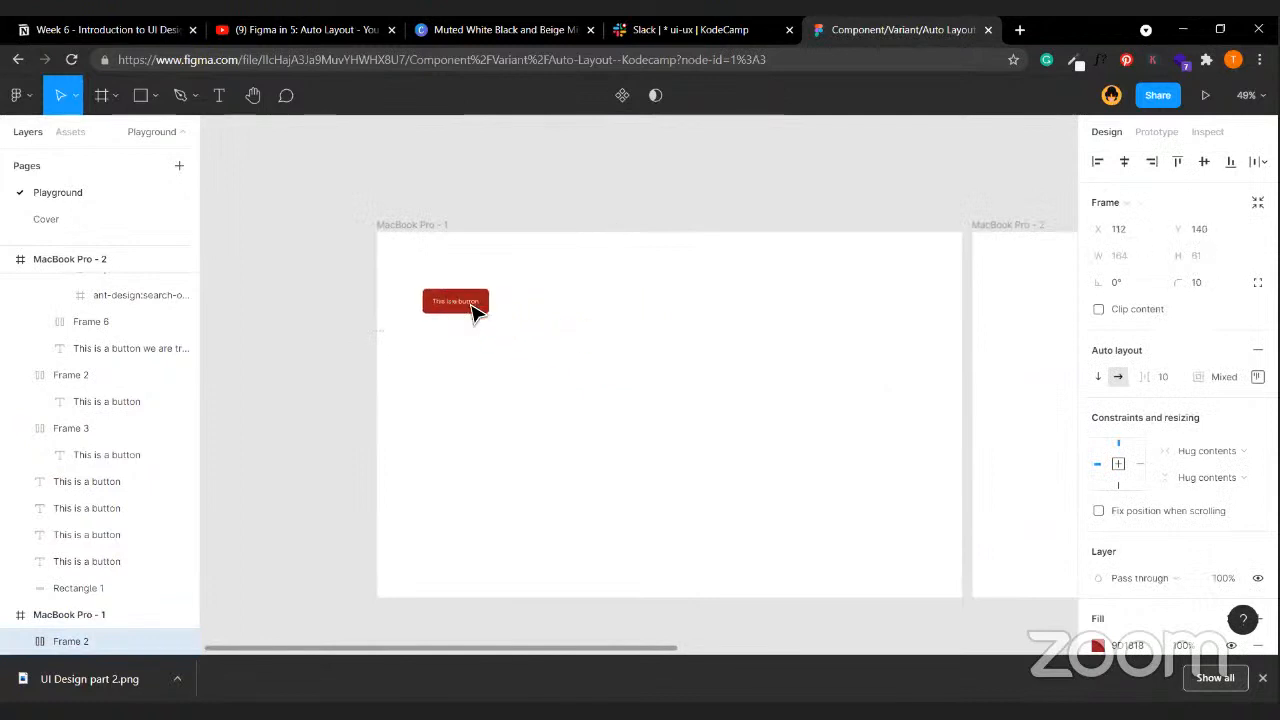
{"action": "left_click", "coordinate": [548, 338]}
- Change the label of the red button in MacBook Pro - 1 to "Primary Button"
{"action": "scroll", "coordinate": [548, 338], "scroll_direction": "up", "scroll_amount": 2}
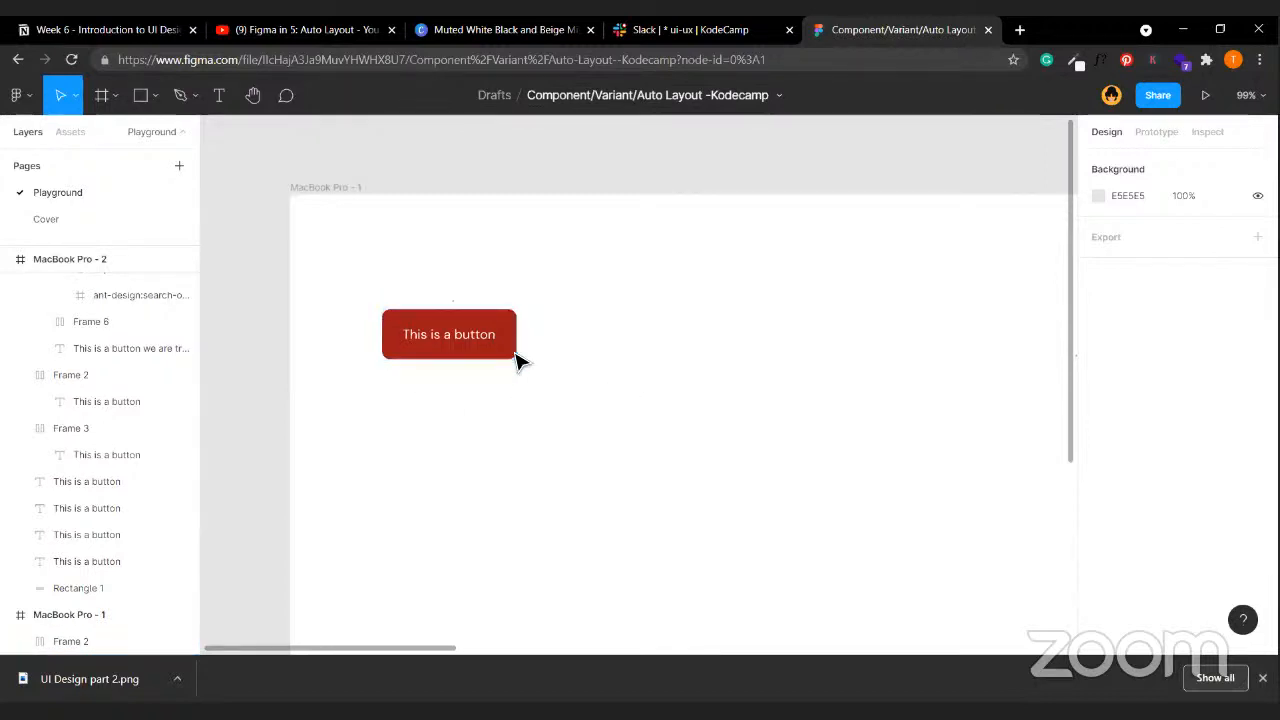
{"action": "scroll", "coordinate": [520, 362], "scroll_direction": "down", "scroll_amount": 3}
{"action": "scroll", "coordinate": [528, 363], "scroll_direction": "left", "scroll_amount": 2}
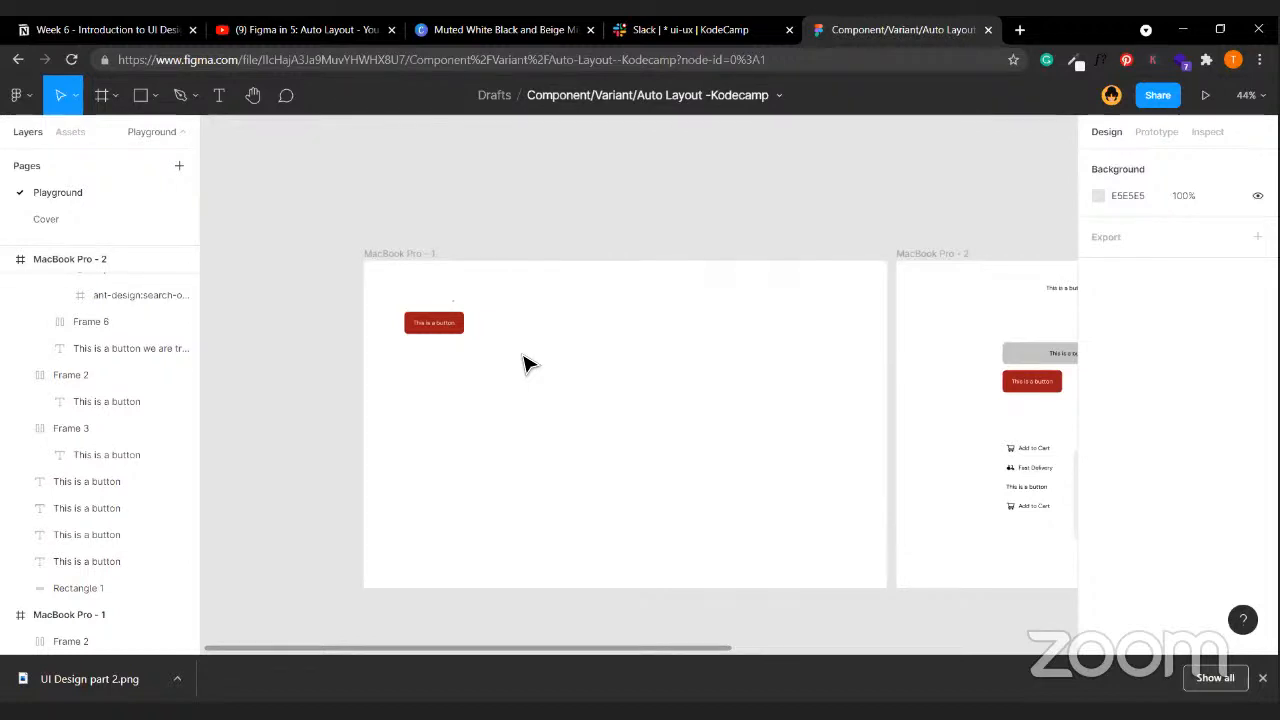
{"action": "scroll", "coordinate": [528, 363], "scroll_direction": "up", "scroll_amount": 5}
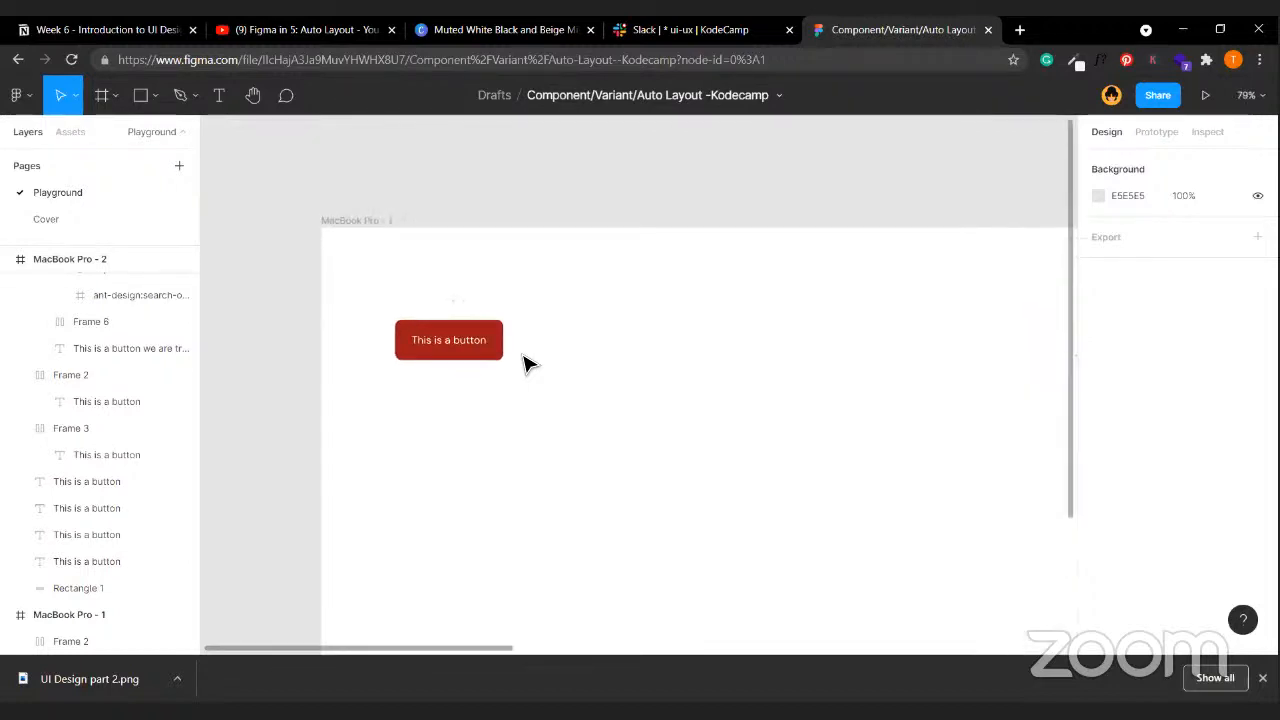
{"action": "scroll", "coordinate": [528, 363], "scroll_direction": "up", "scroll_amount": 3}
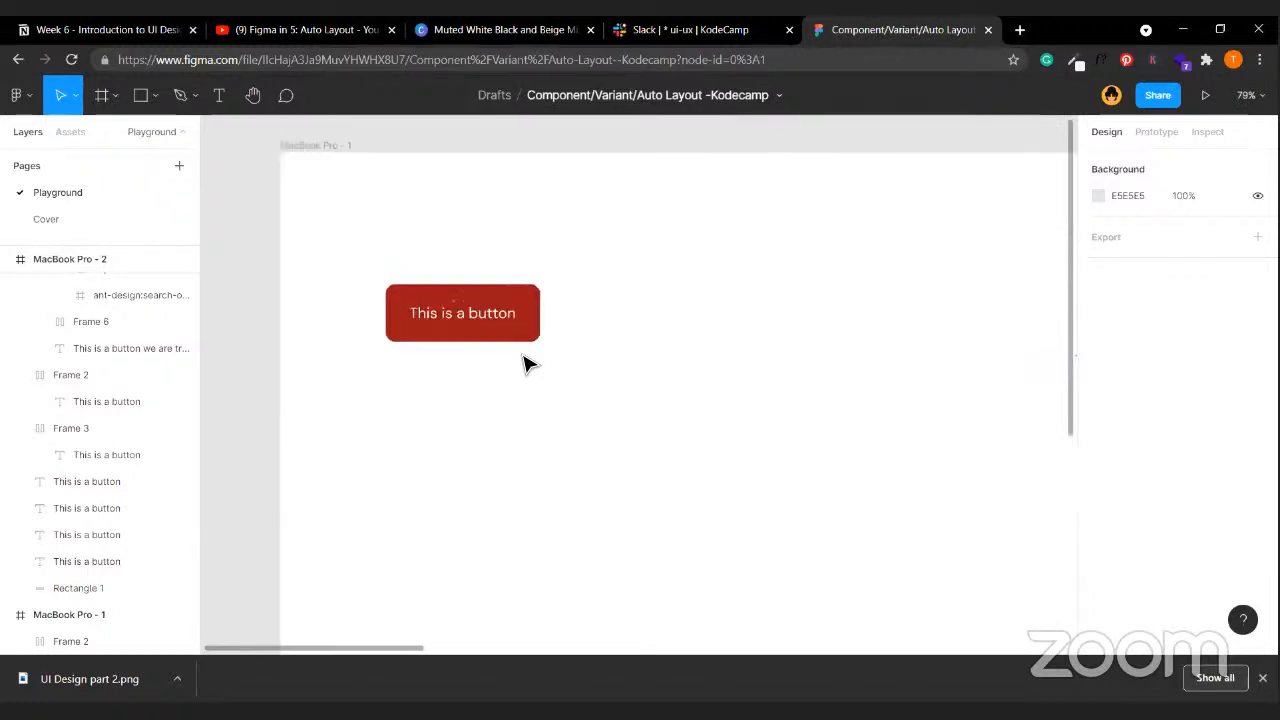
{"action": "left_click", "coordinate": [448, 307]}
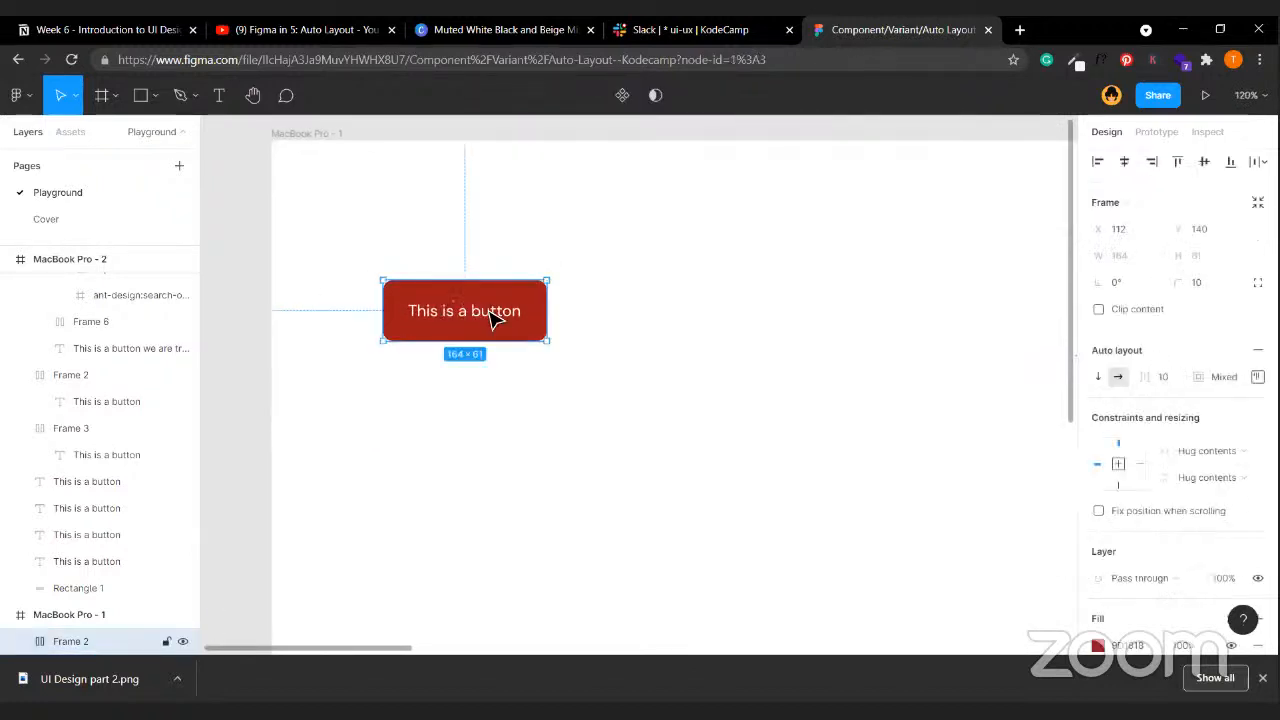
{"action": "double_click", "coordinate": [516, 318]}
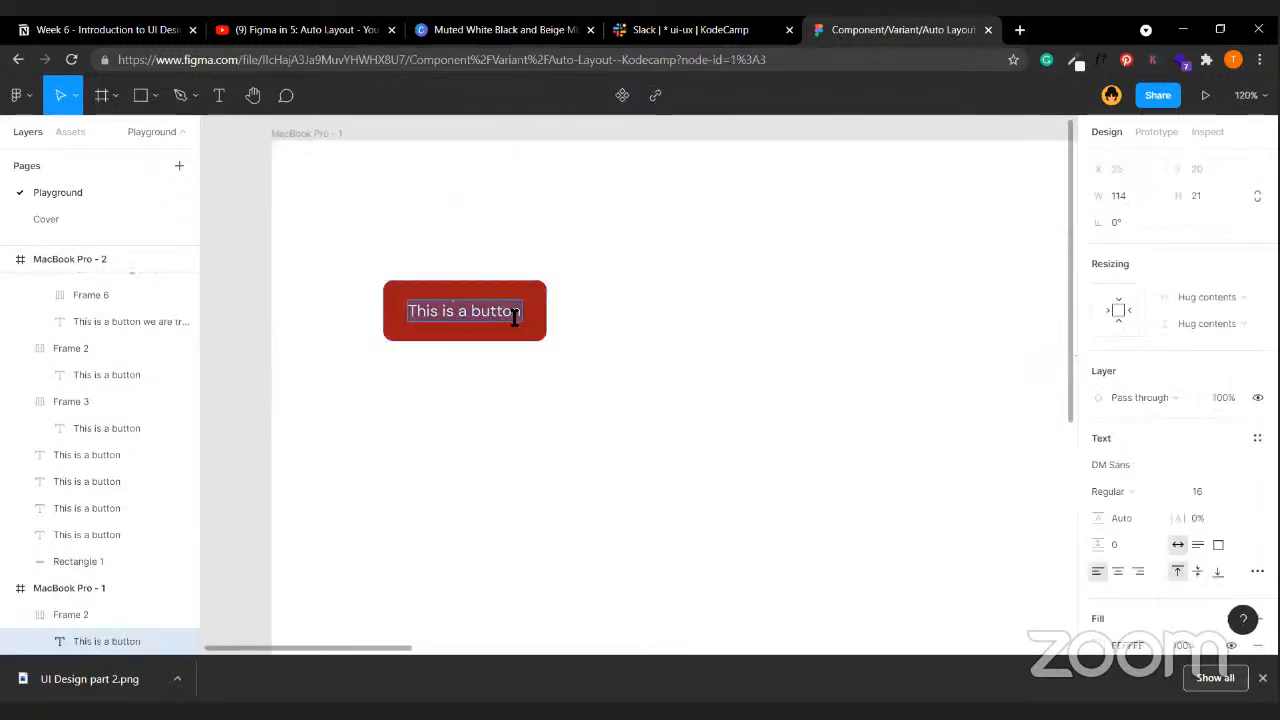
{"action": "type", "text": "Primary B"}
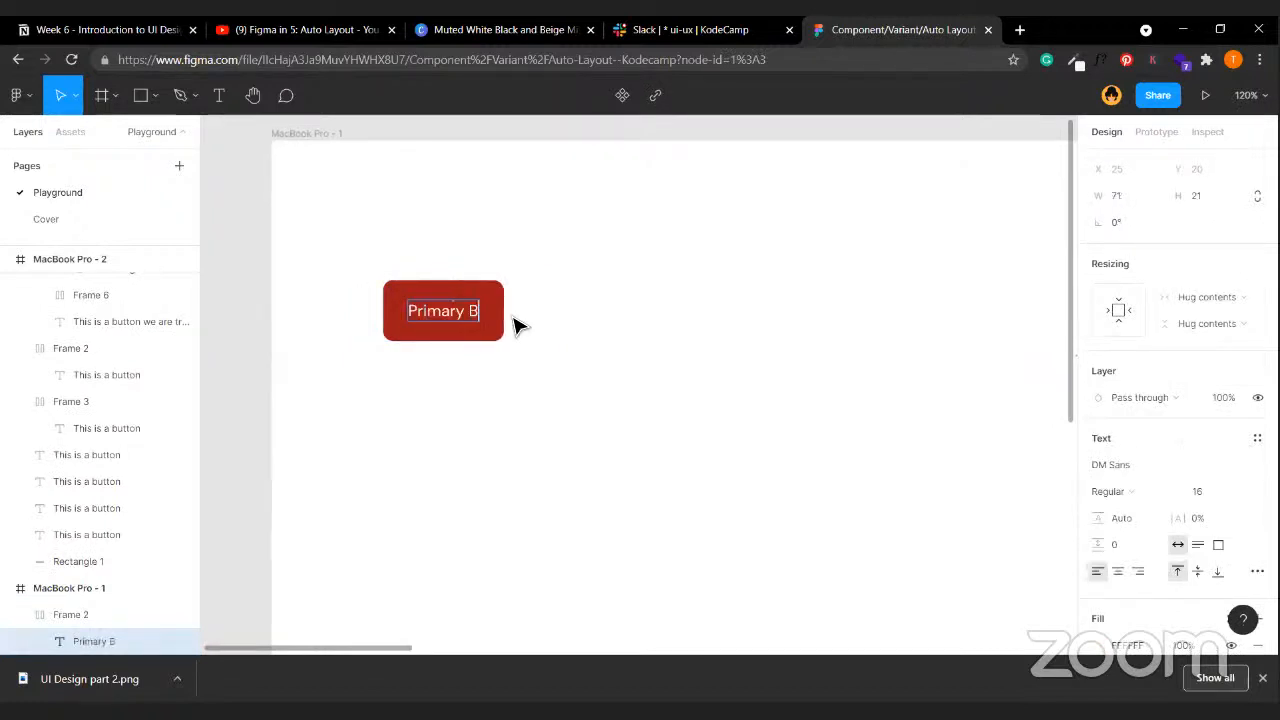
{"action": "type", "text": "utton"}
{"action": "key", "text": "Escape"}
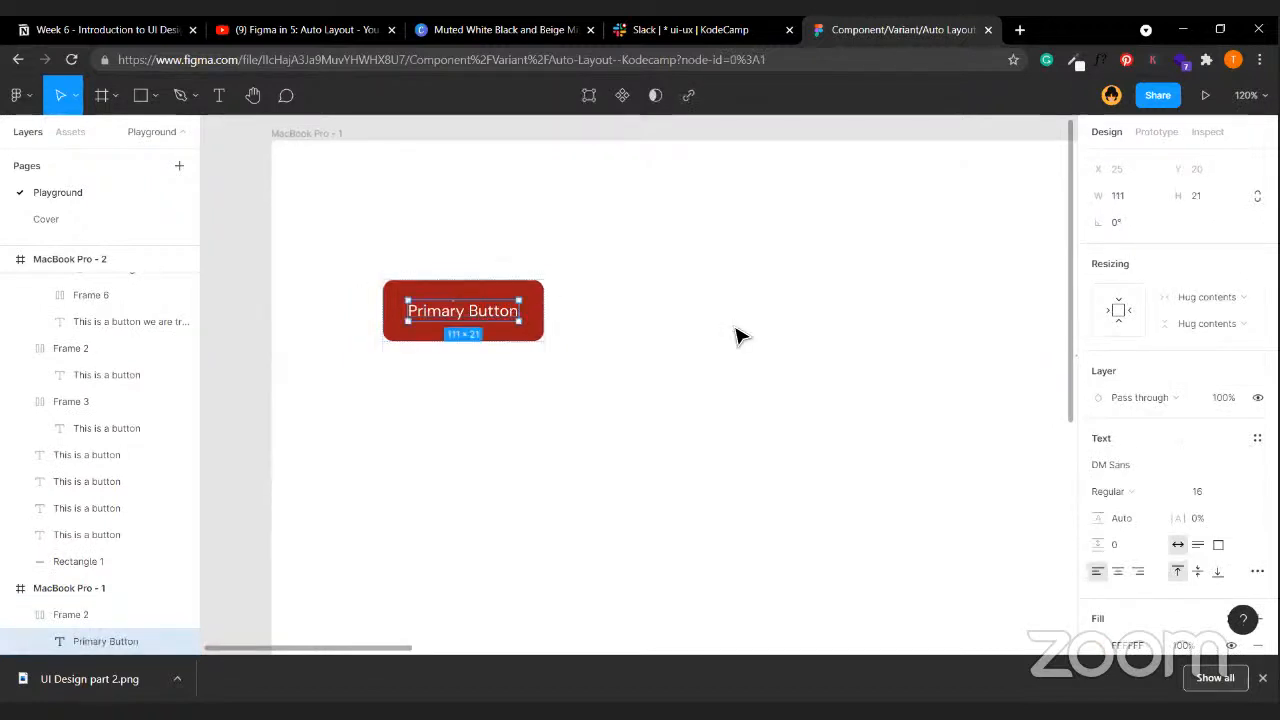
{"action": "left_click", "coordinate": [740, 336]}
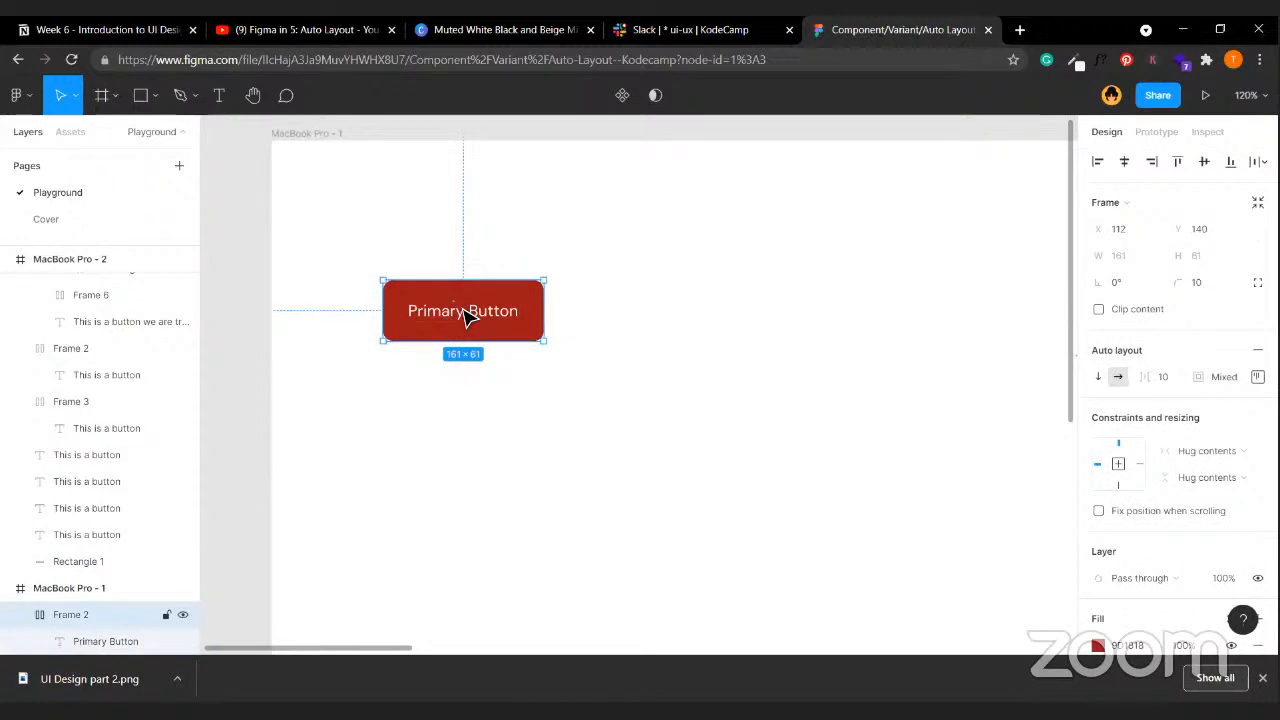
- Create a component from the red button and rename its layer to Primary Button
{"action": "right_click", "coordinate": [457, 310]}
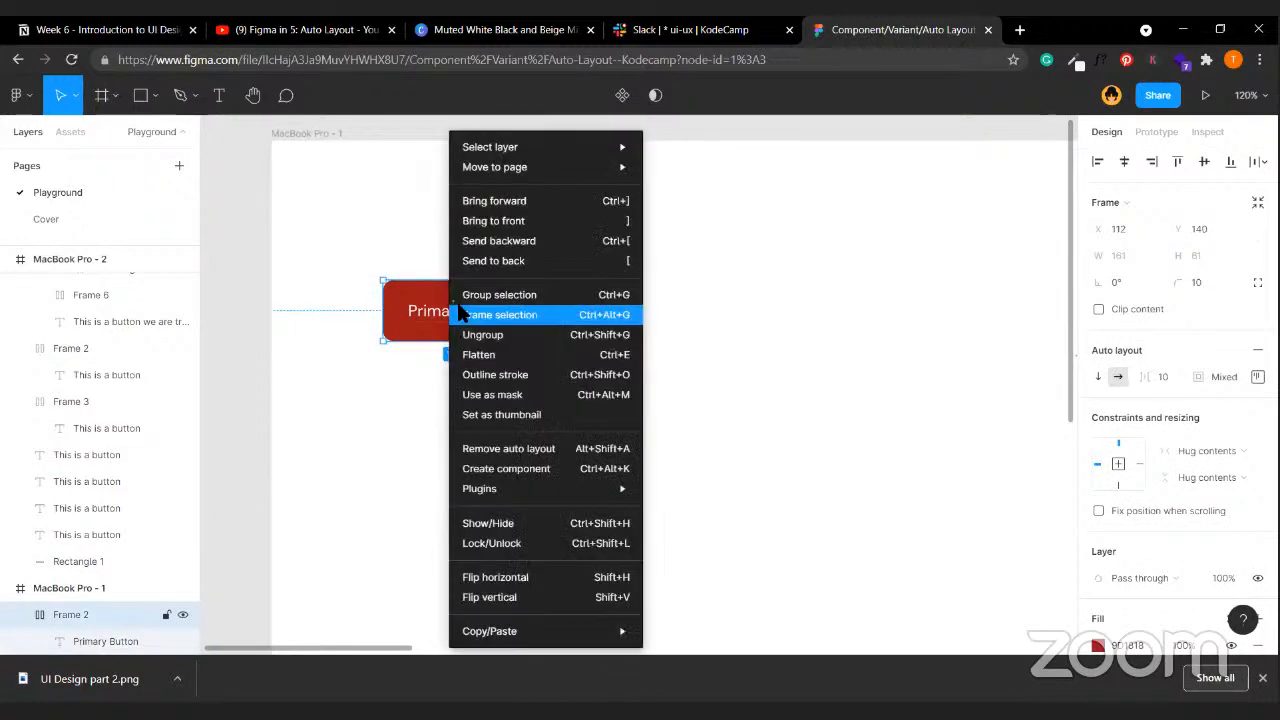
{"action": "left_click", "coordinate": [500, 469]}
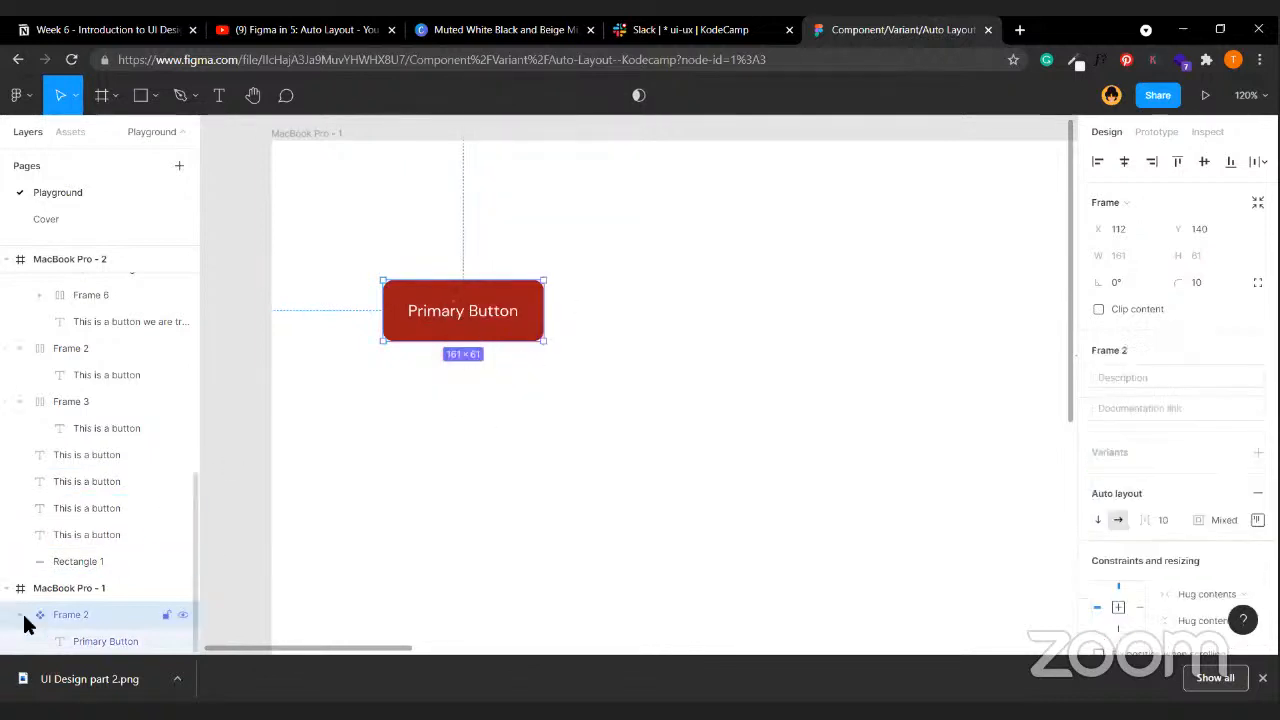
{"action": "double_click", "coordinate": [86, 616]}
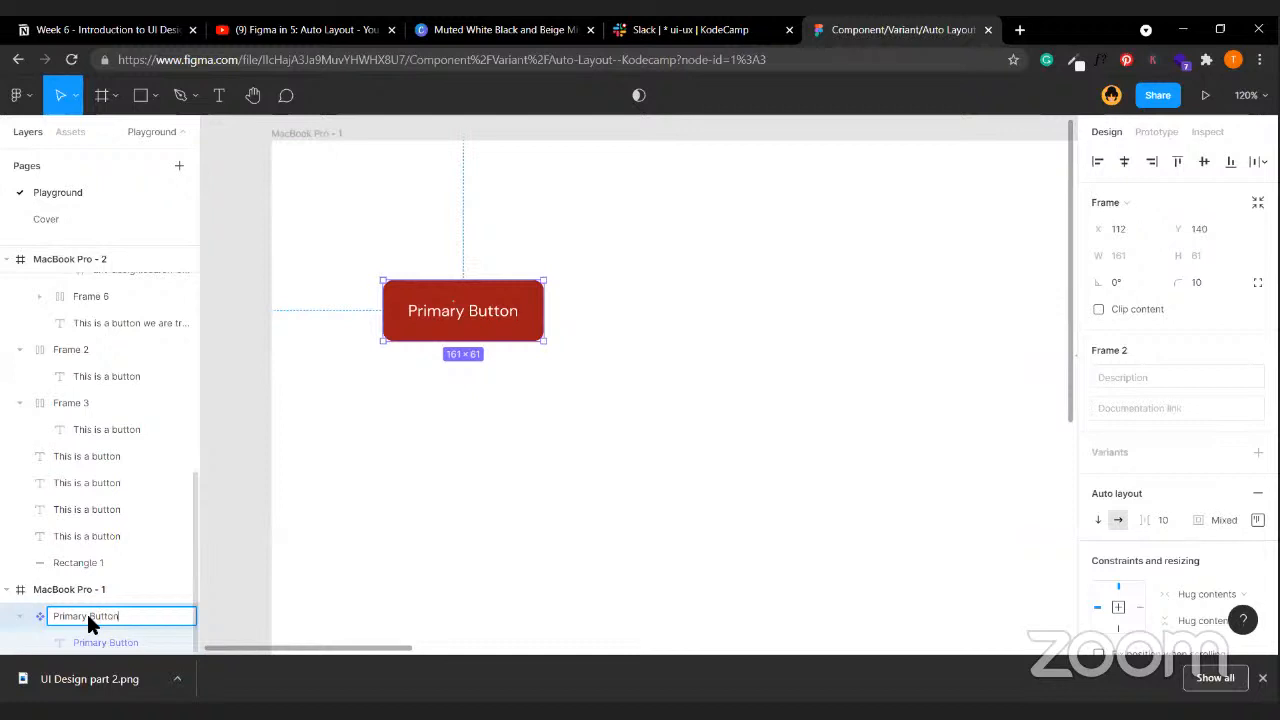
{"action": "left_click", "coordinate": [657, 434]}
- Give the Primary Button component the description "This is a button that sends the user to the next page"
{"action": "left_click", "coordinate": [437, 311]}
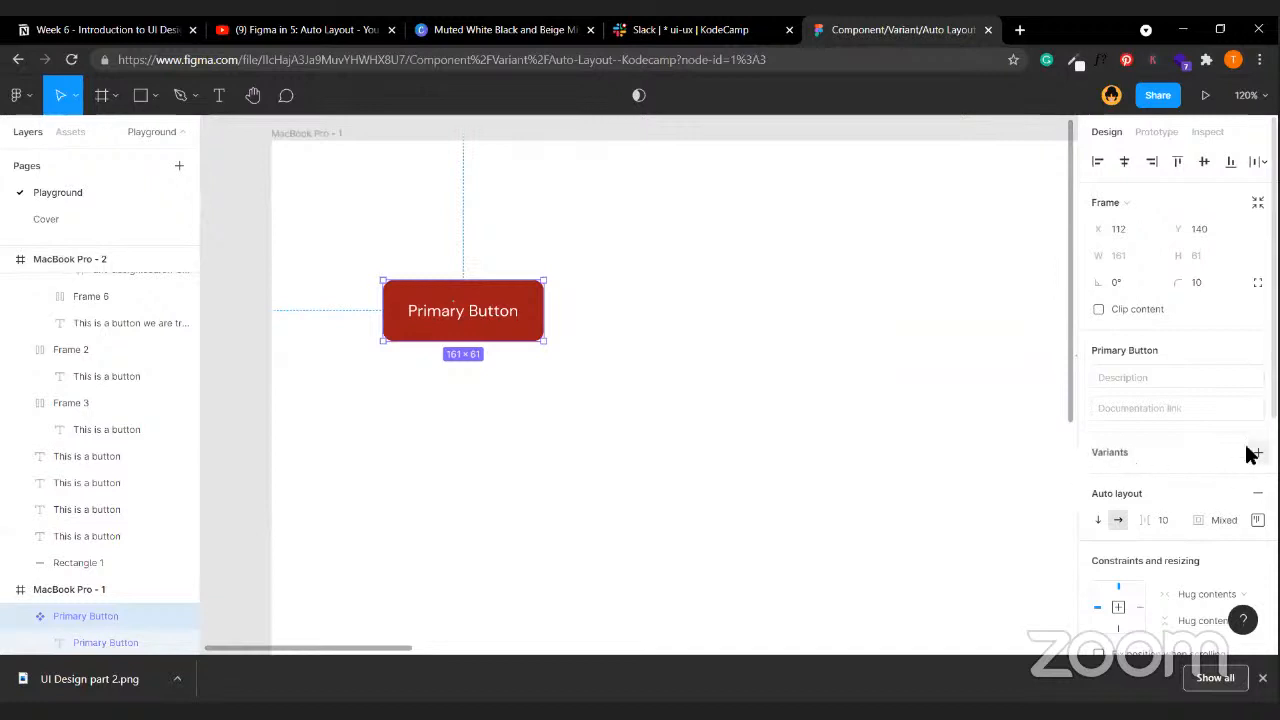
{"action": "left_click", "coordinate": [1148, 378]}
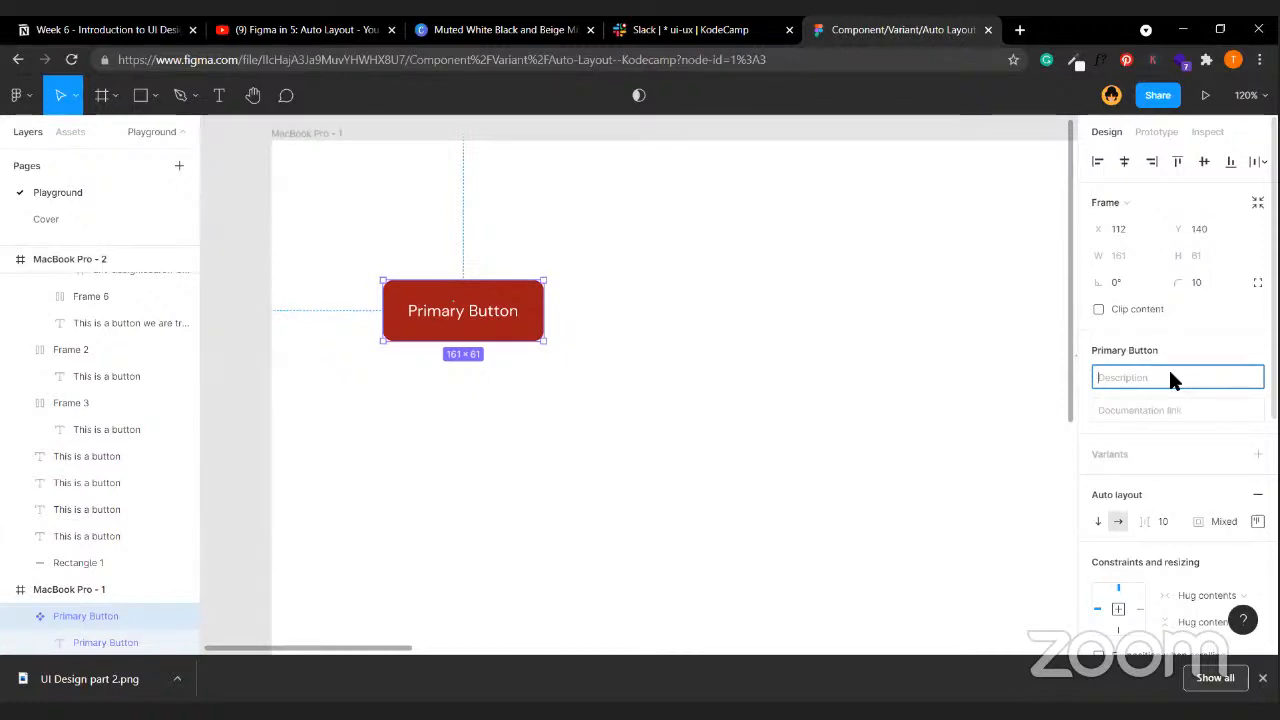
{"action": "key", "text": "alt+Tab"}
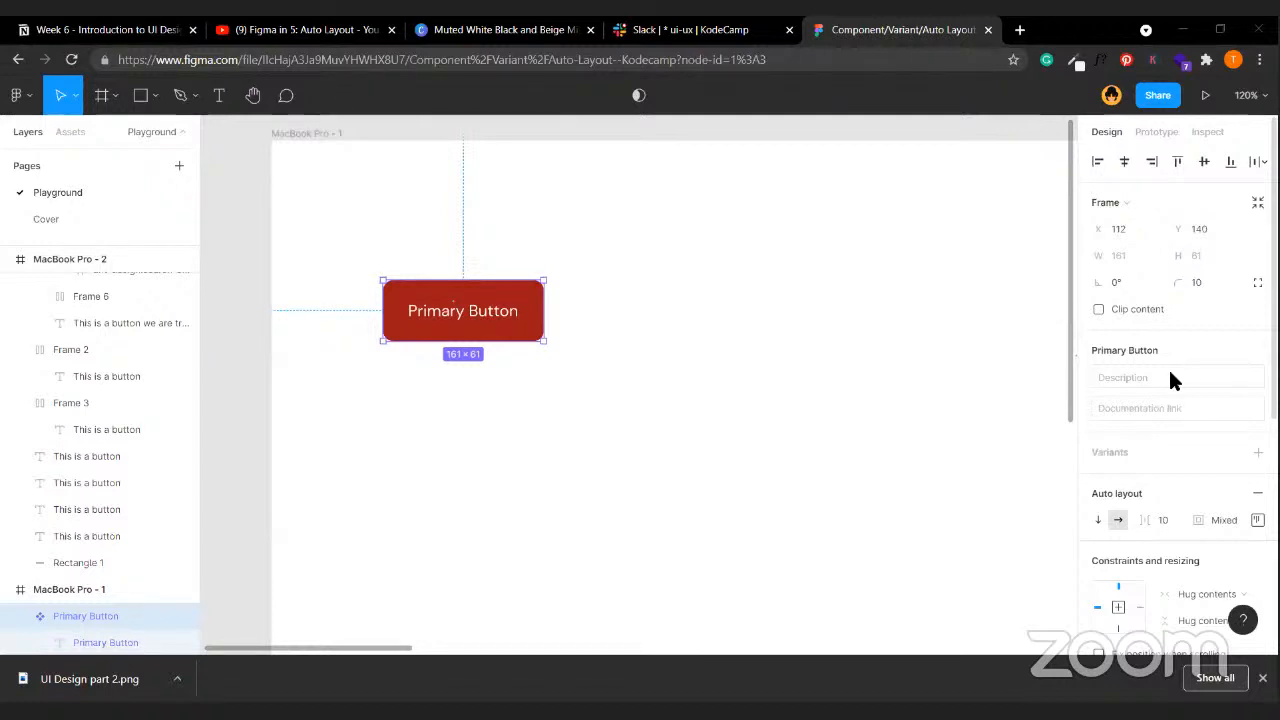
{"action": "left_click", "coordinate": [1180, 377]}
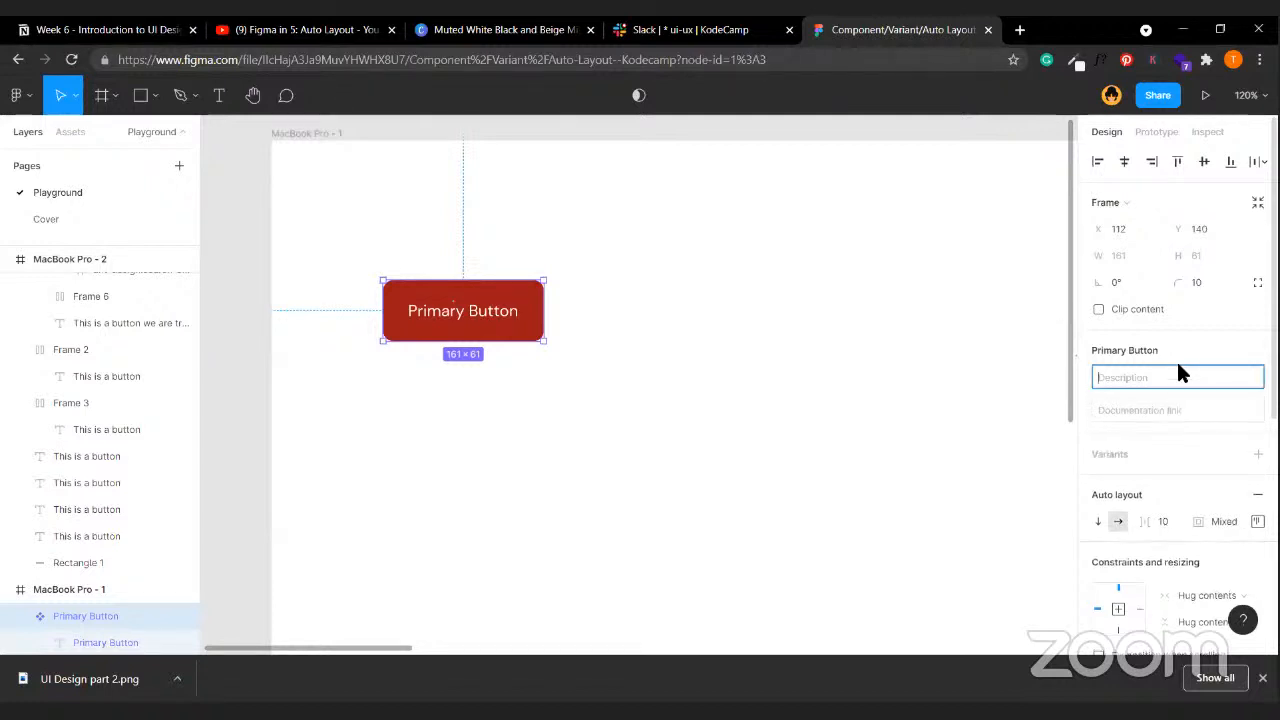
{"action": "type", "text": "This is a"}
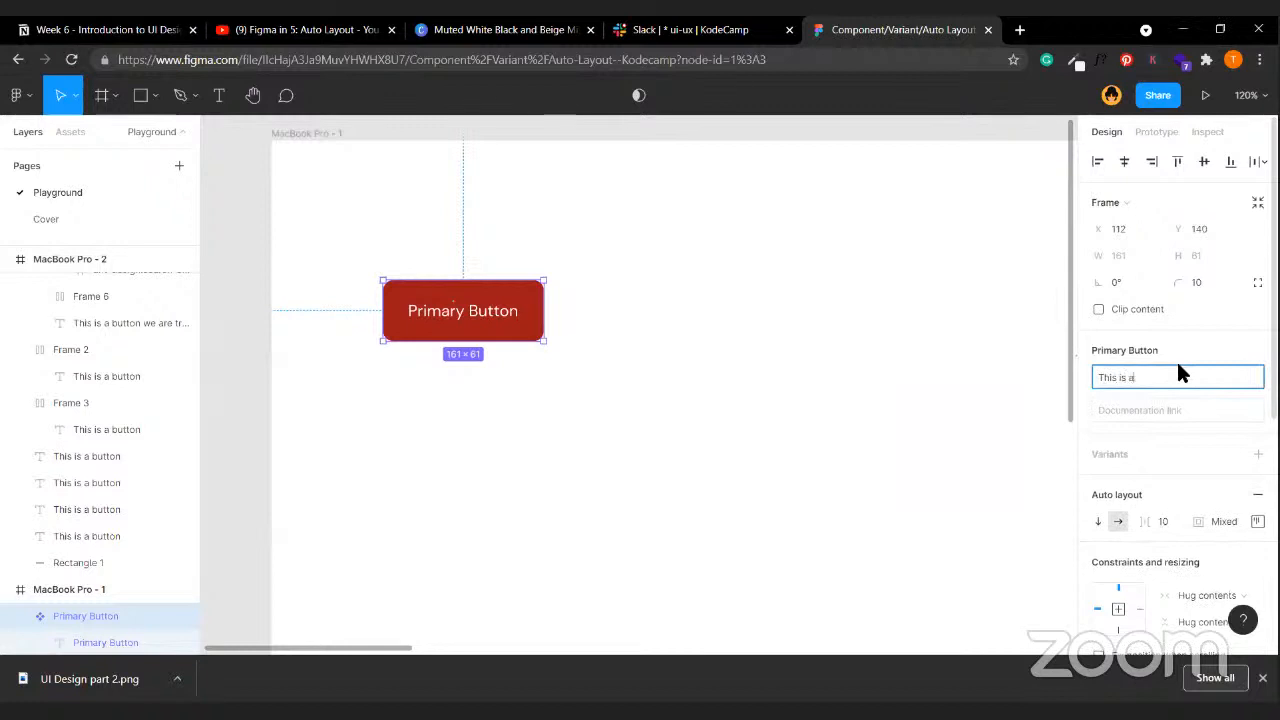
{"action": "type", "text": " button th"}
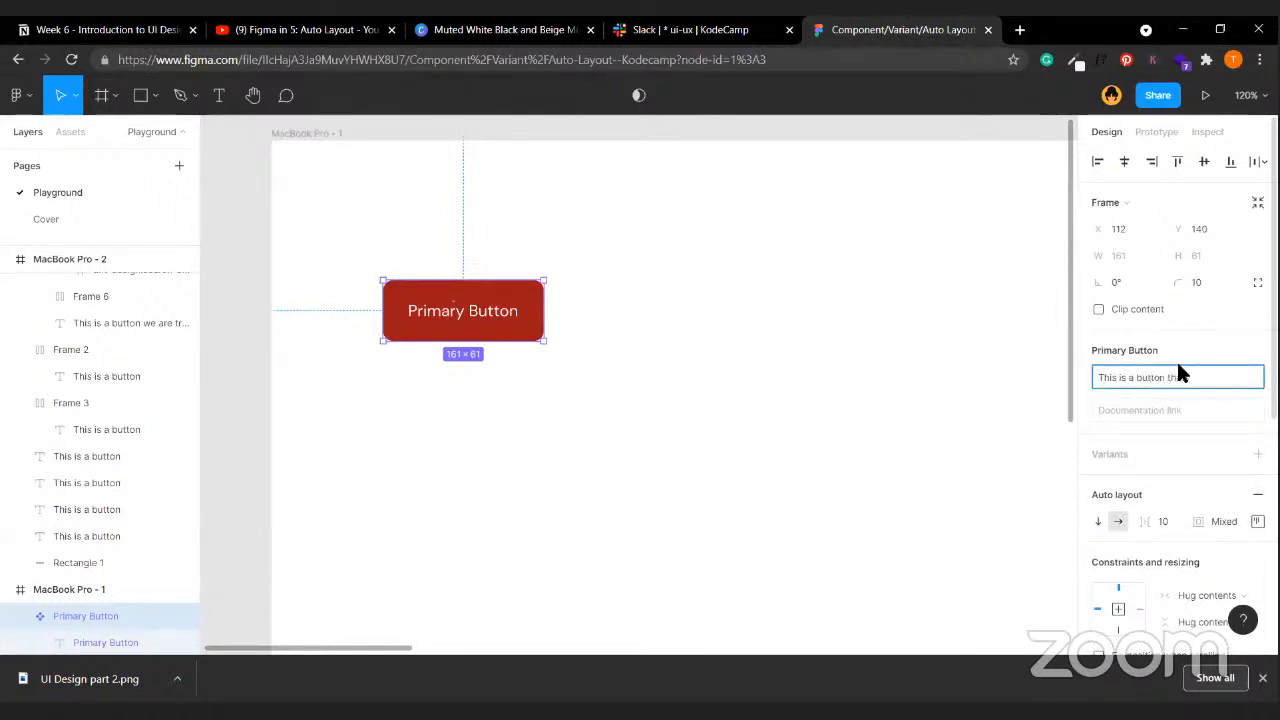
{"action": "type", "text": "at sends the "}
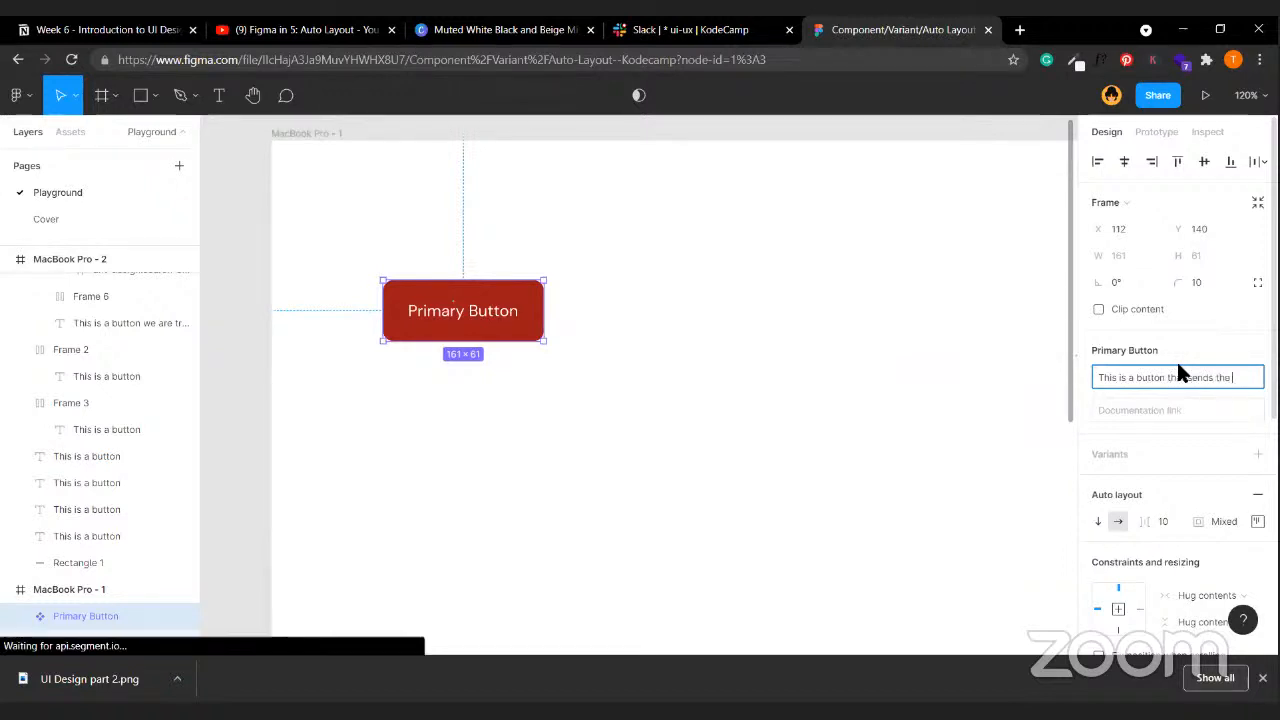
{"action": "type", "text": "user to the next page"}
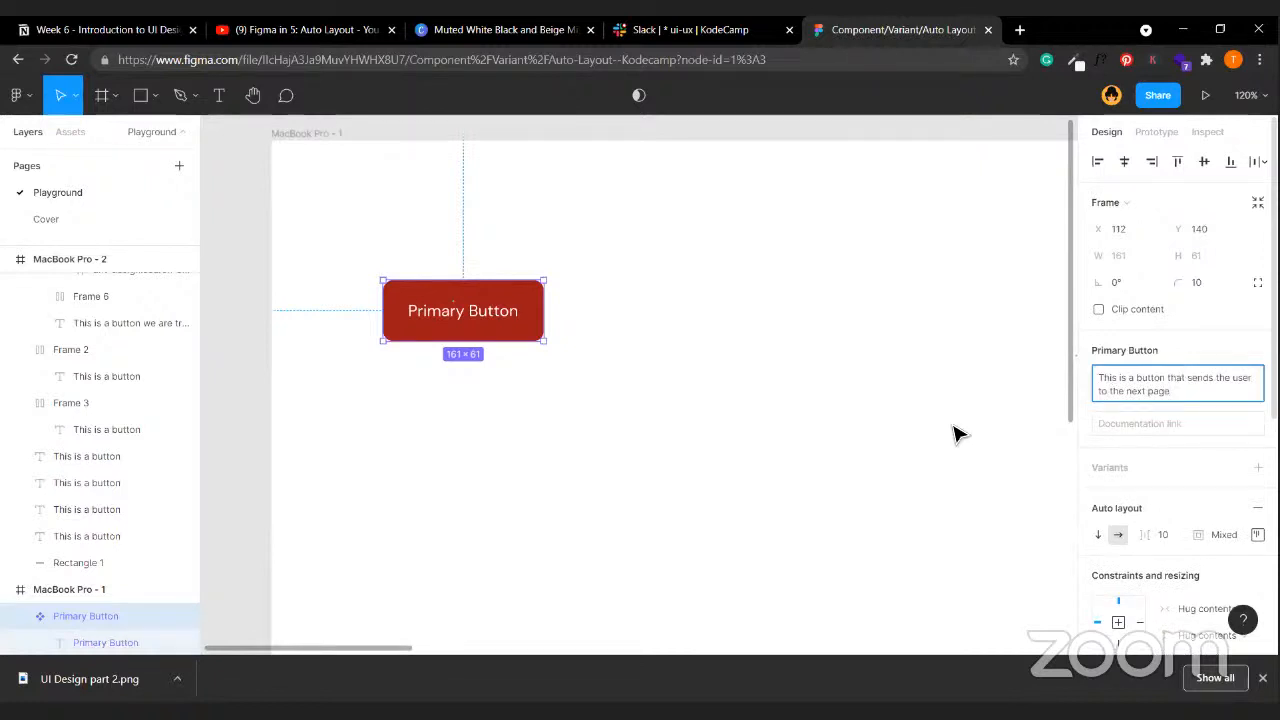
{"action": "left_click", "coordinate": [954, 431]}
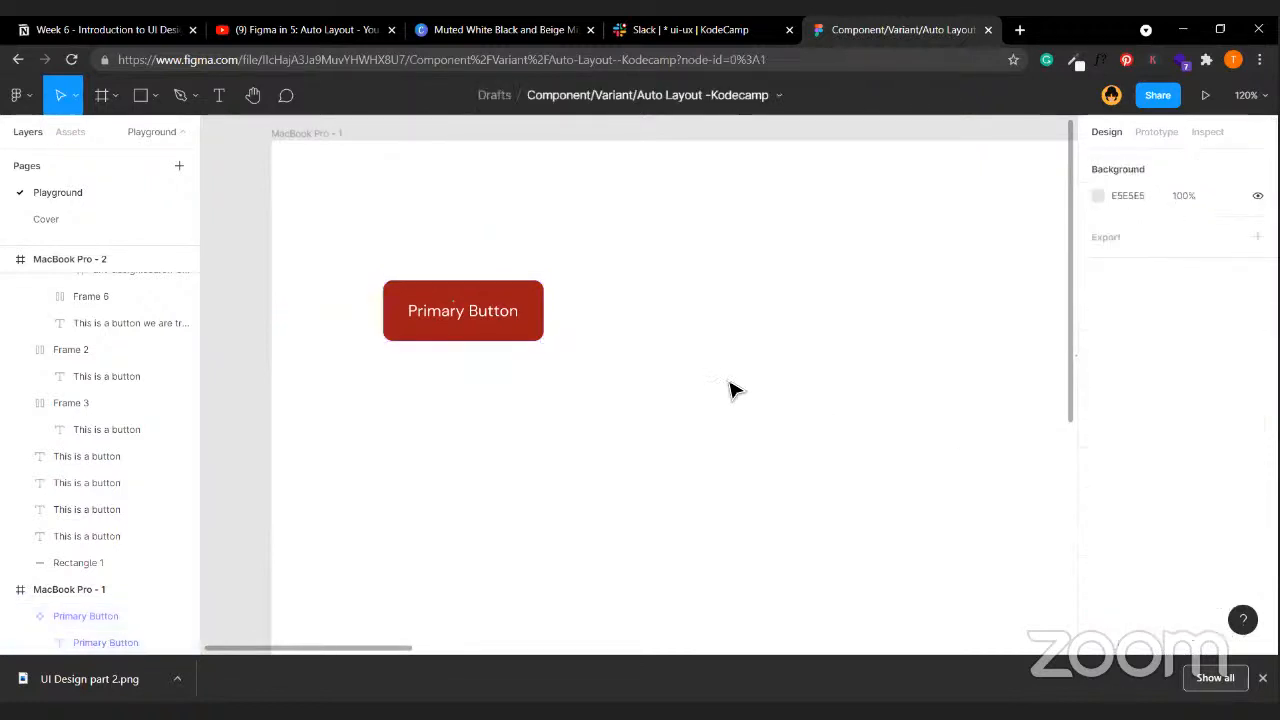
- Add a new variant to the Primary Button component and clear the selection
{"action": "left_click", "coordinate": [512, 333]}
{"action": "scroll", "coordinate": [1130, 473], "scroll_direction": "down", "scroll_amount": 1}
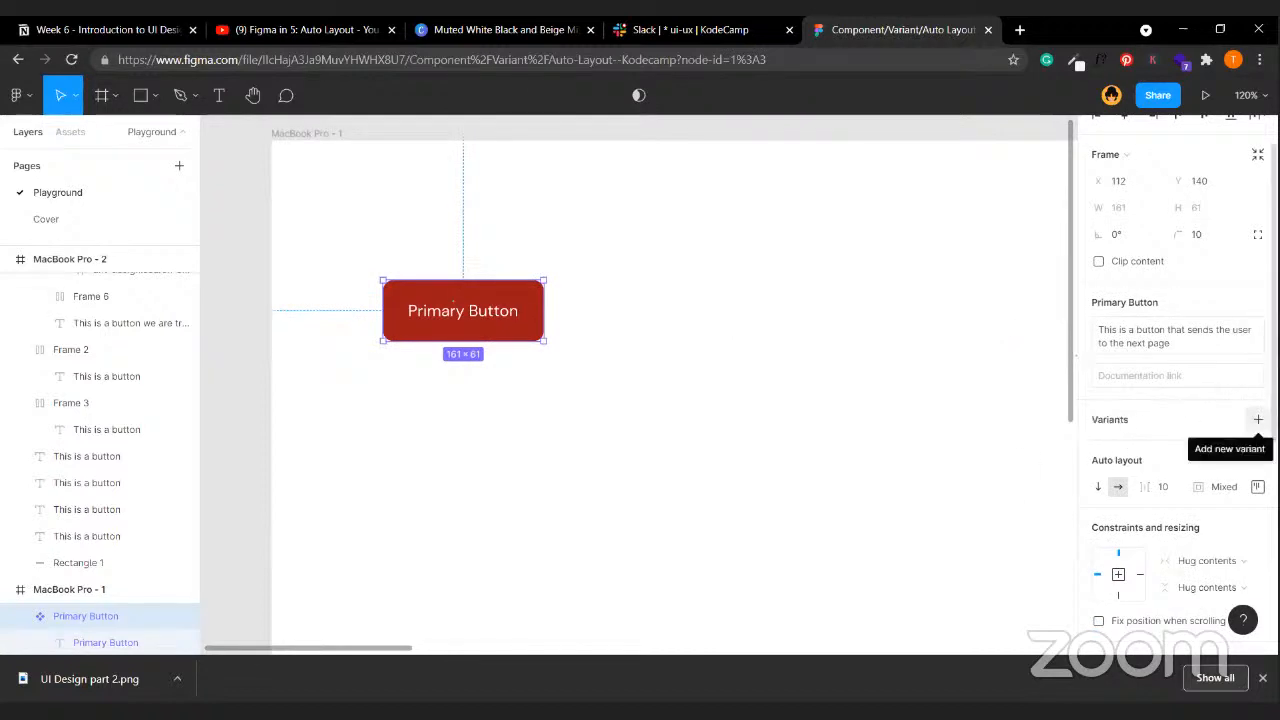
{"action": "left_click", "coordinate": [1258, 419]}
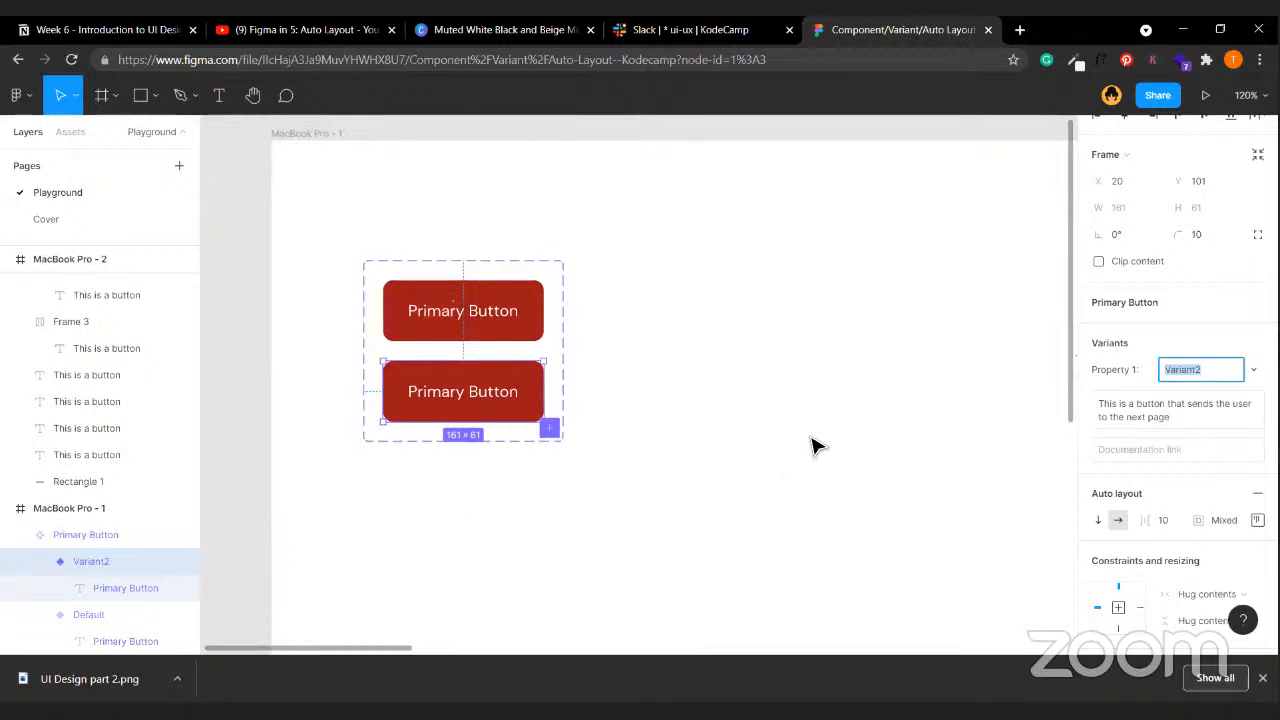
{"action": "scroll", "coordinate": [811, 443], "scroll_direction": "left", "scroll_amount": 2}
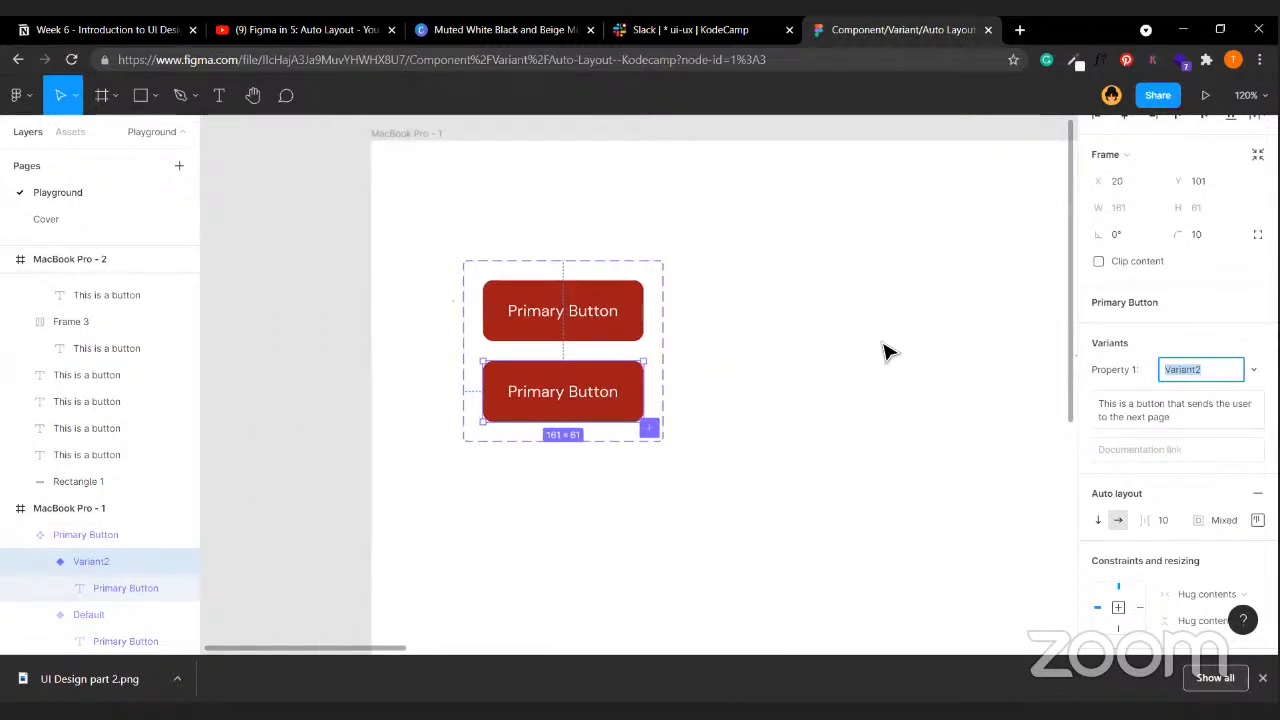
{"action": "left_click", "coordinate": [965, 425]}
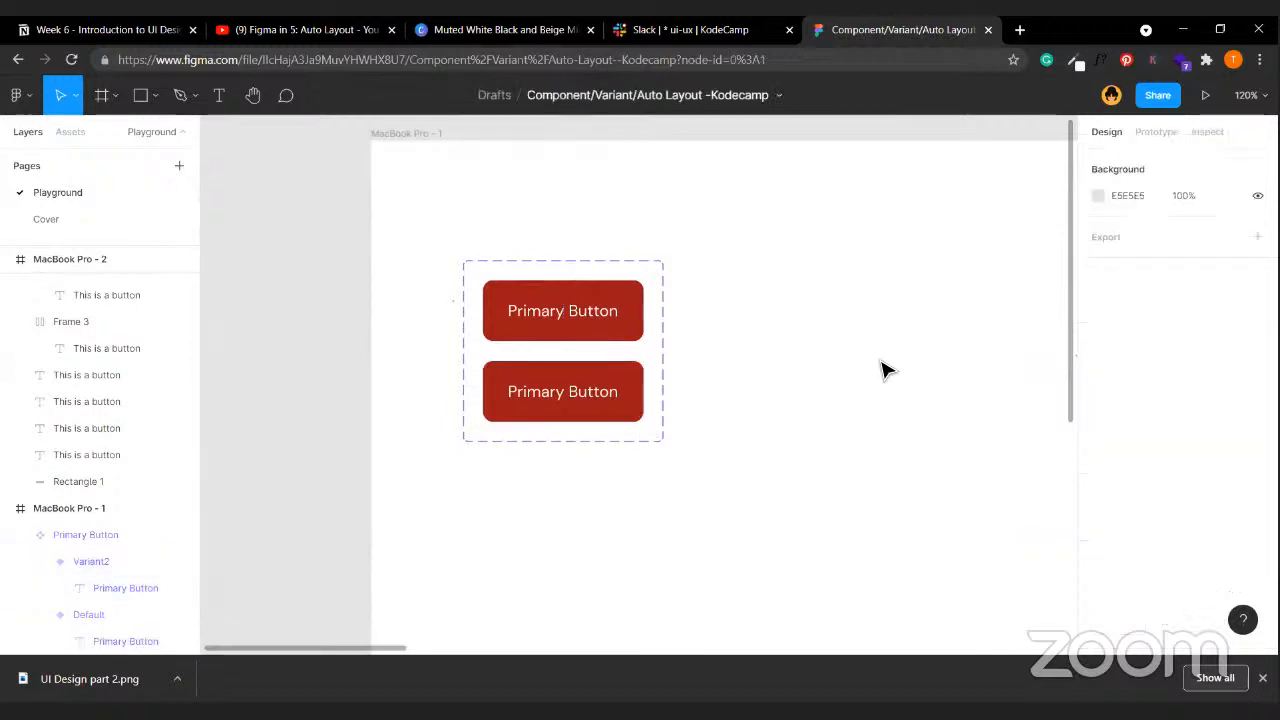
{"action": "right_click", "coordinate": [876, 353]}
{"action": "left_click", "coordinate": [792, 256]}
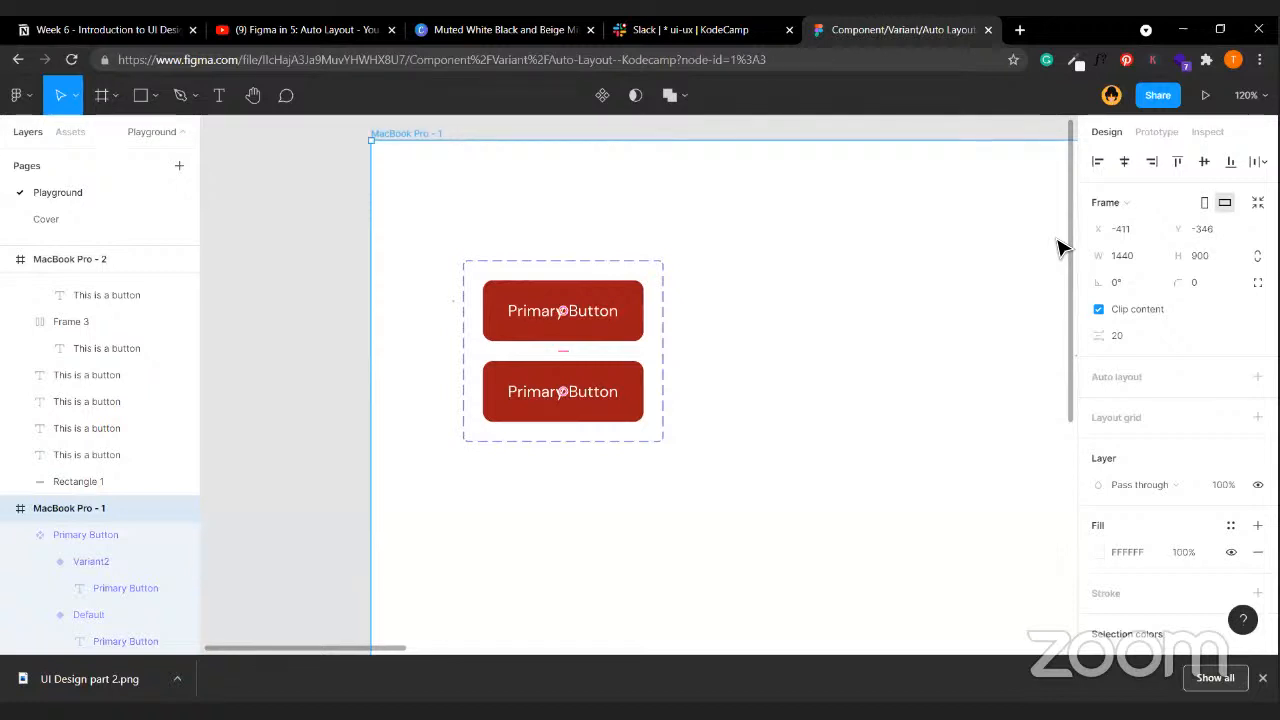
{"action": "left_click", "coordinate": [1040, 318]}
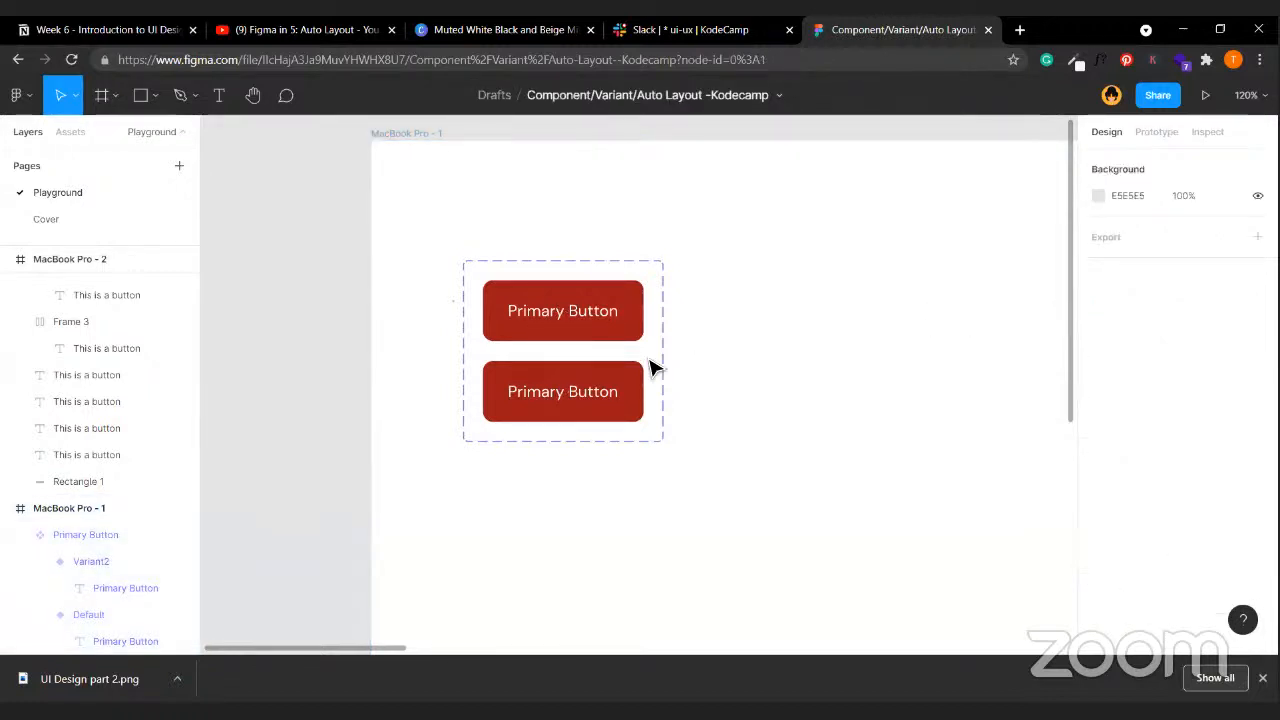
- Change the label of the lower button variant to "Secondary Button"
{"action": "left_click", "coordinate": [600, 386]}
{"action": "left_click", "coordinate": [602, 397]}
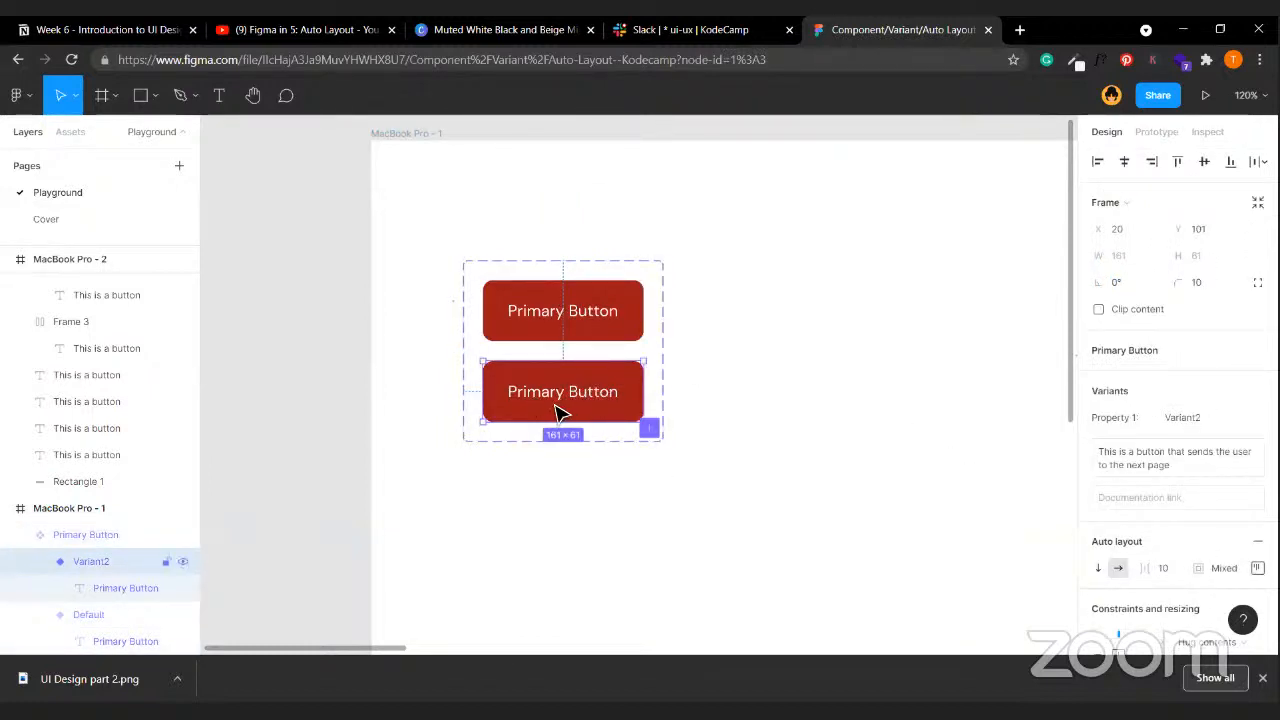
{"action": "double_click", "coordinate": [585, 405]}
{"action": "double_click", "coordinate": [585, 405]}
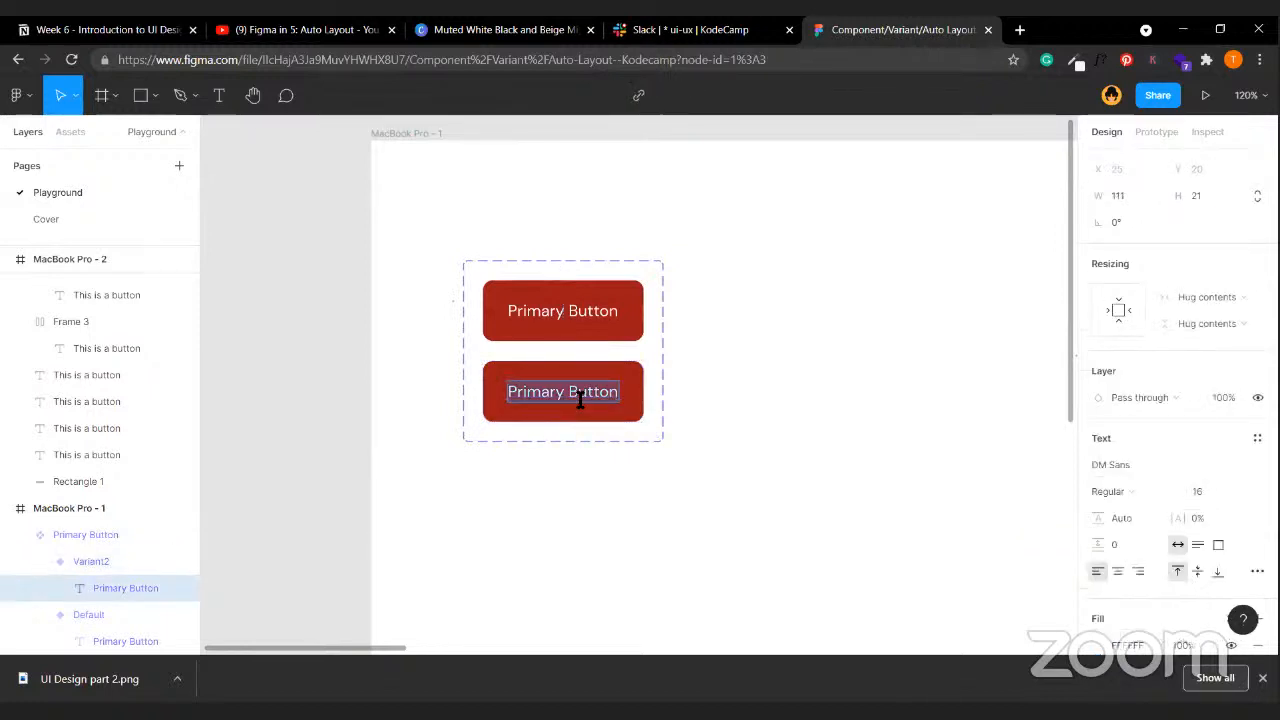
{"action": "type", "text": "Seconda"}
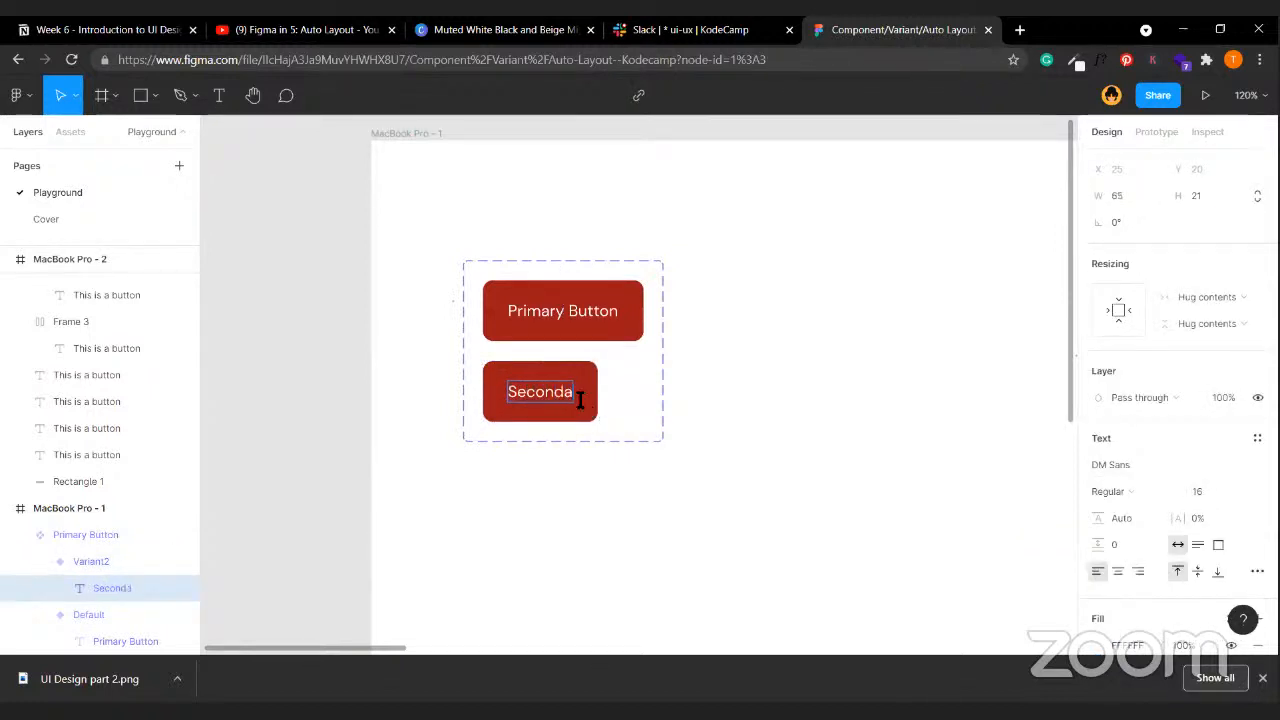
{"action": "type", "text": "ry Button"}
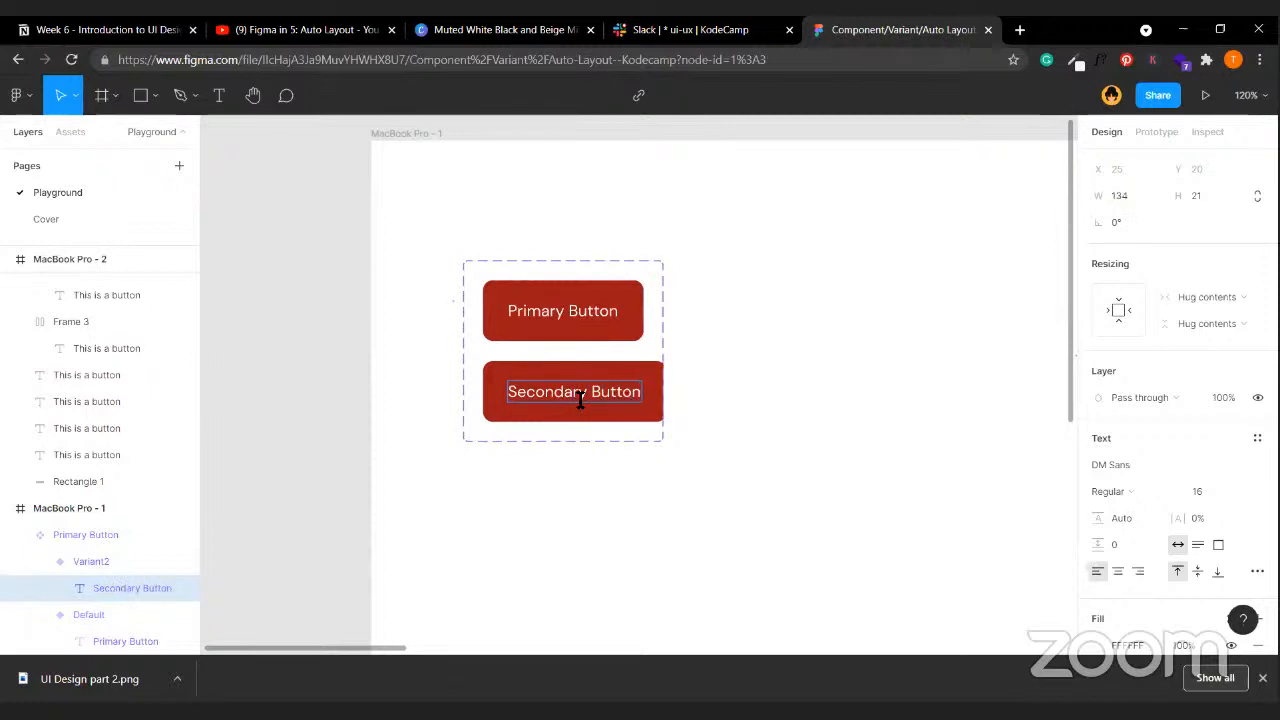
{"action": "key", "text": "Escape"}
- Widen the component set's frame to the right so it fully encloses the secondary button, and clear the selection
{"action": "left_click", "coordinate": [654, 337]}
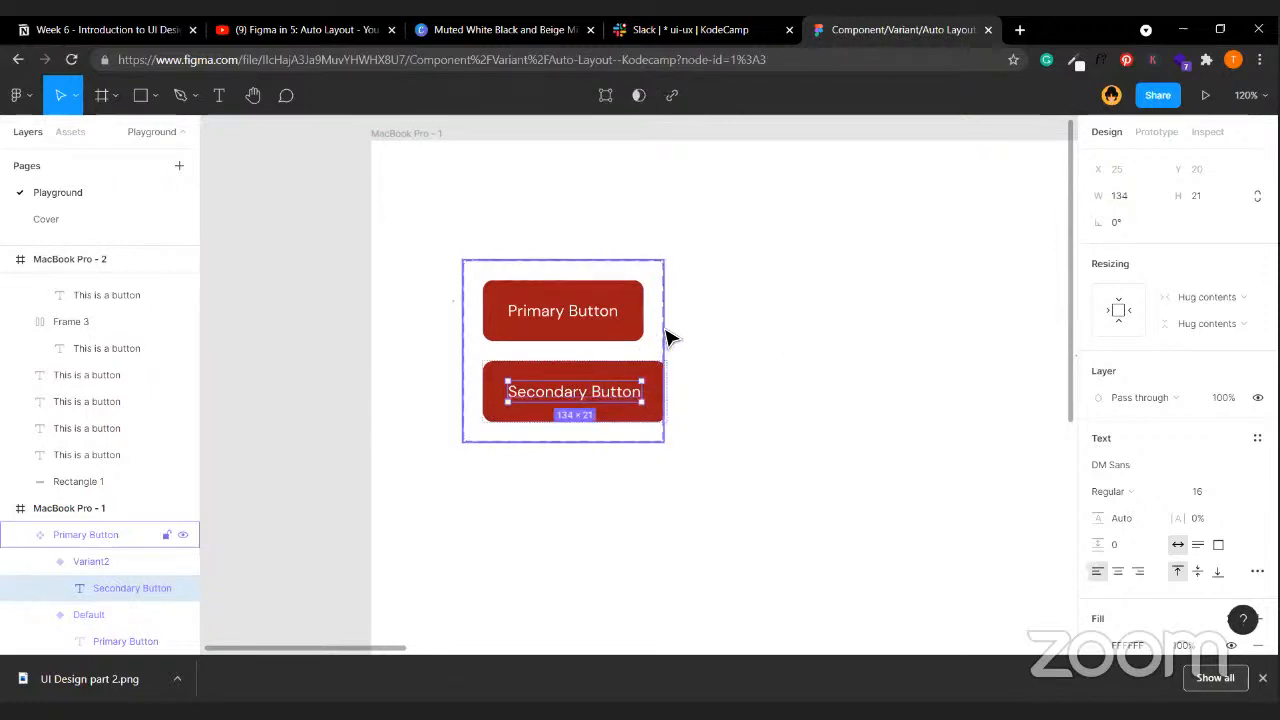
{"action": "left_click_drag", "start_coordinate": [667, 335], "coordinate": [849, 343]}
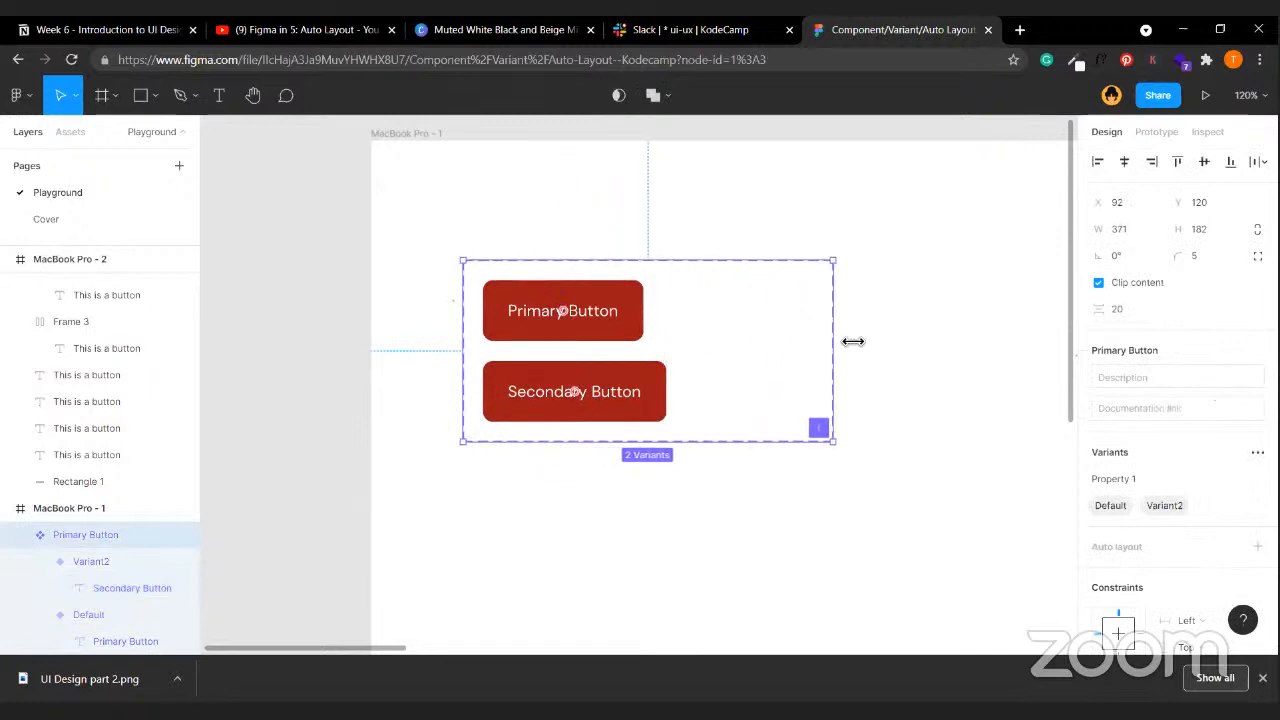
{"action": "left_click", "coordinate": [706, 436]}
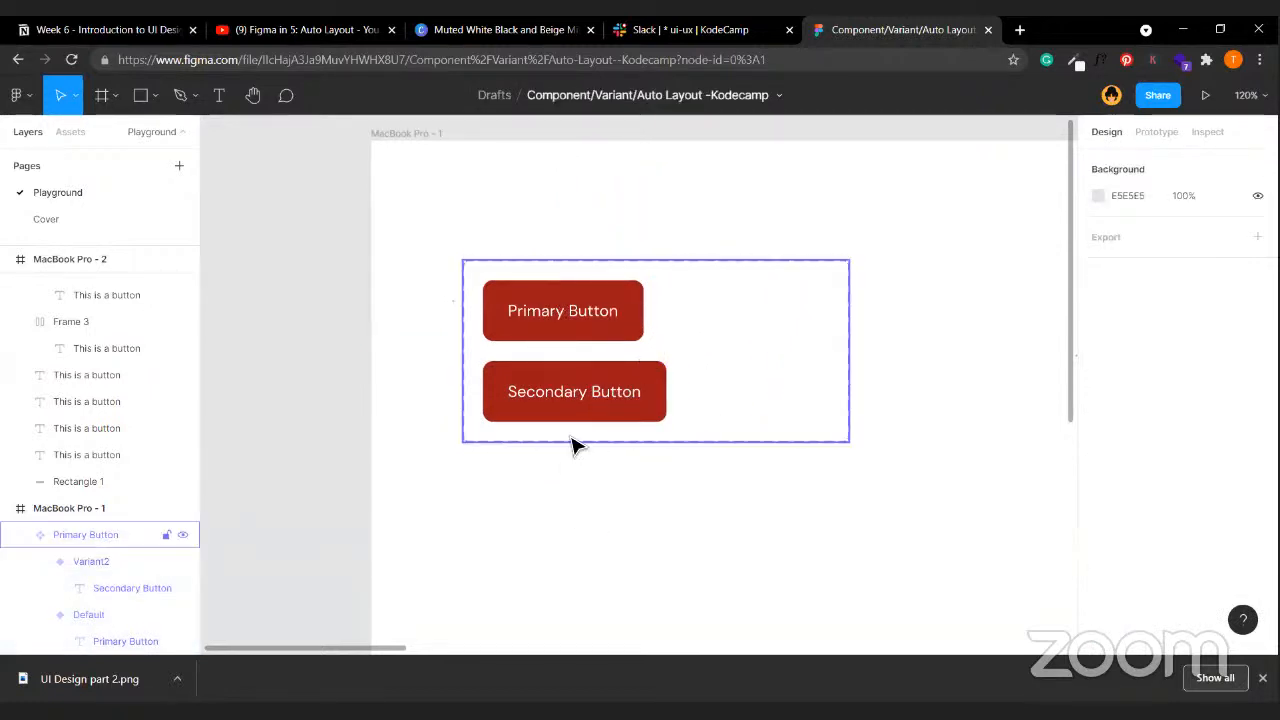
- Set the lower variant's Property 1 value to "Secondary Buttton"
{"action": "left_click", "coordinate": [624, 410]}
{"action": "left_click", "coordinate": [624, 410]}
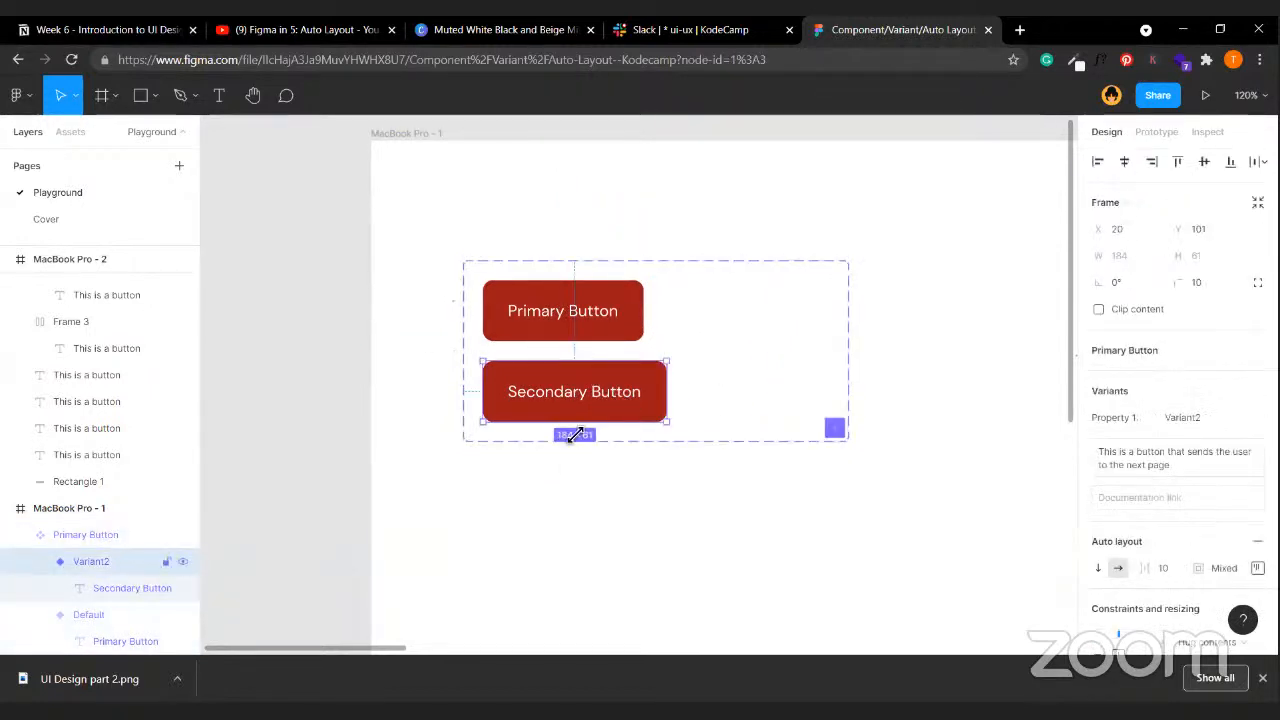
{"action": "left_click", "coordinate": [1184, 418]}
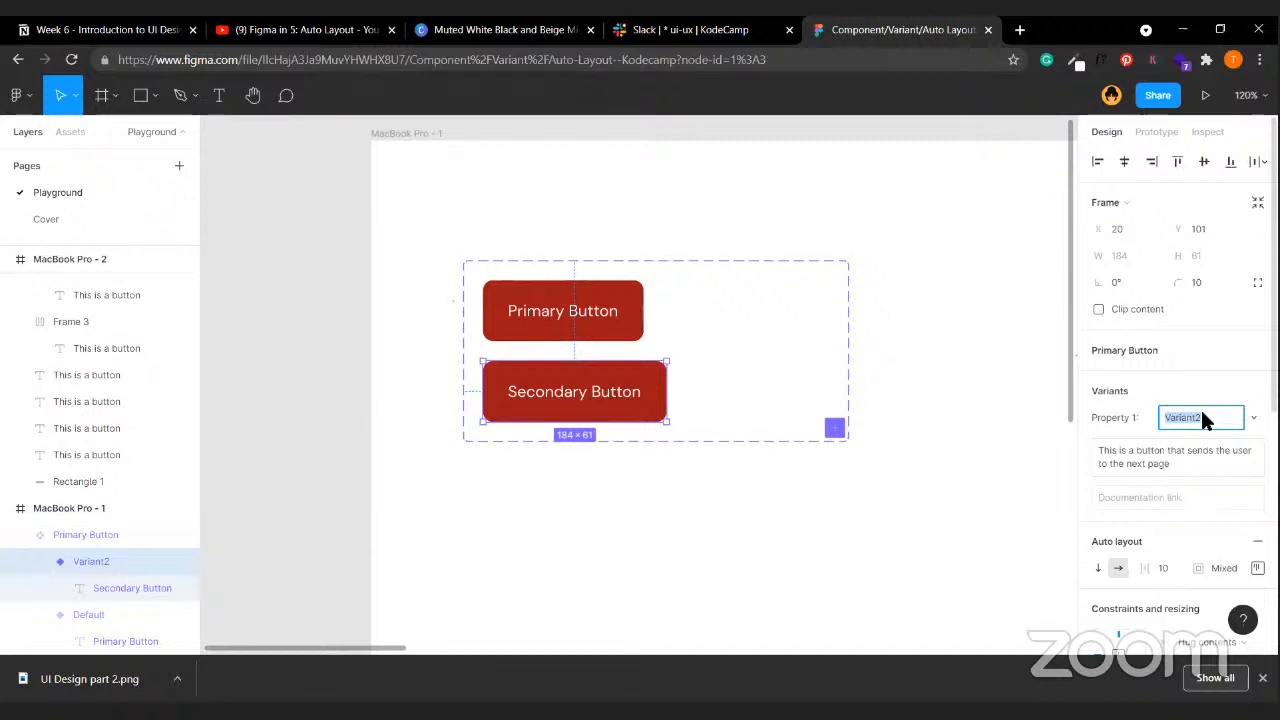
{"action": "type", "text": "co"}
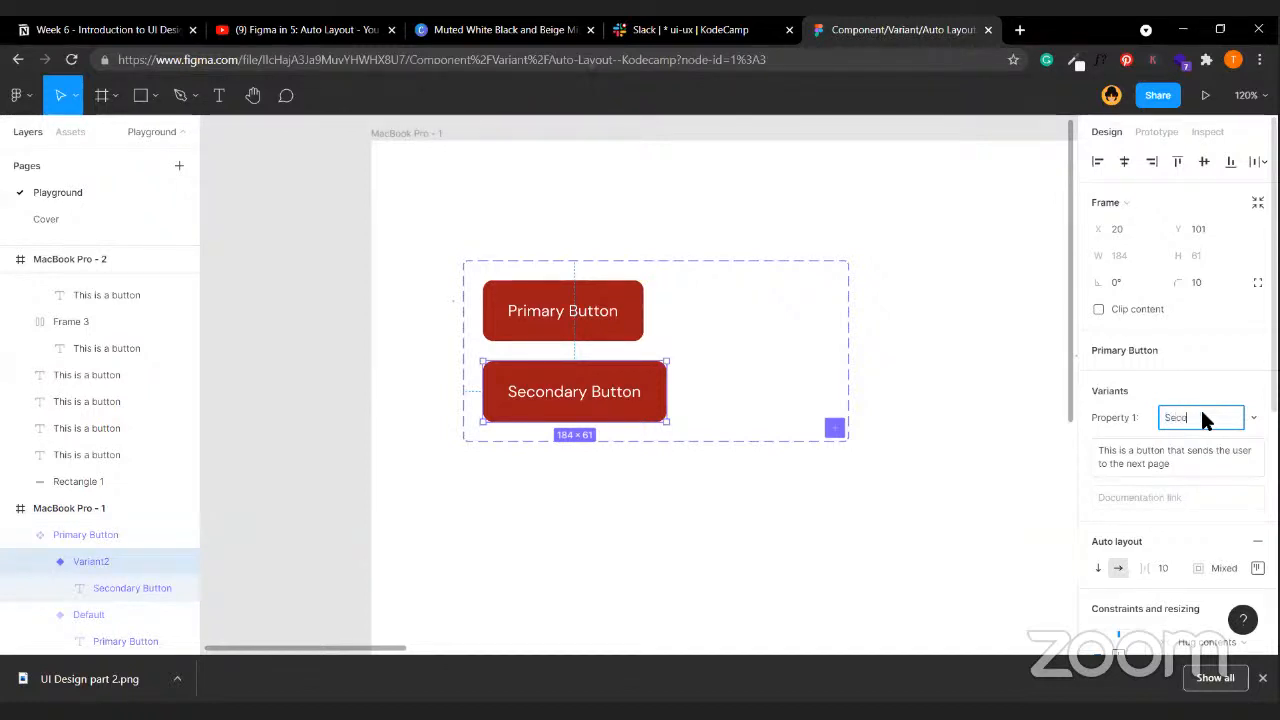
{"action": "type", "text": "ndary Button"}
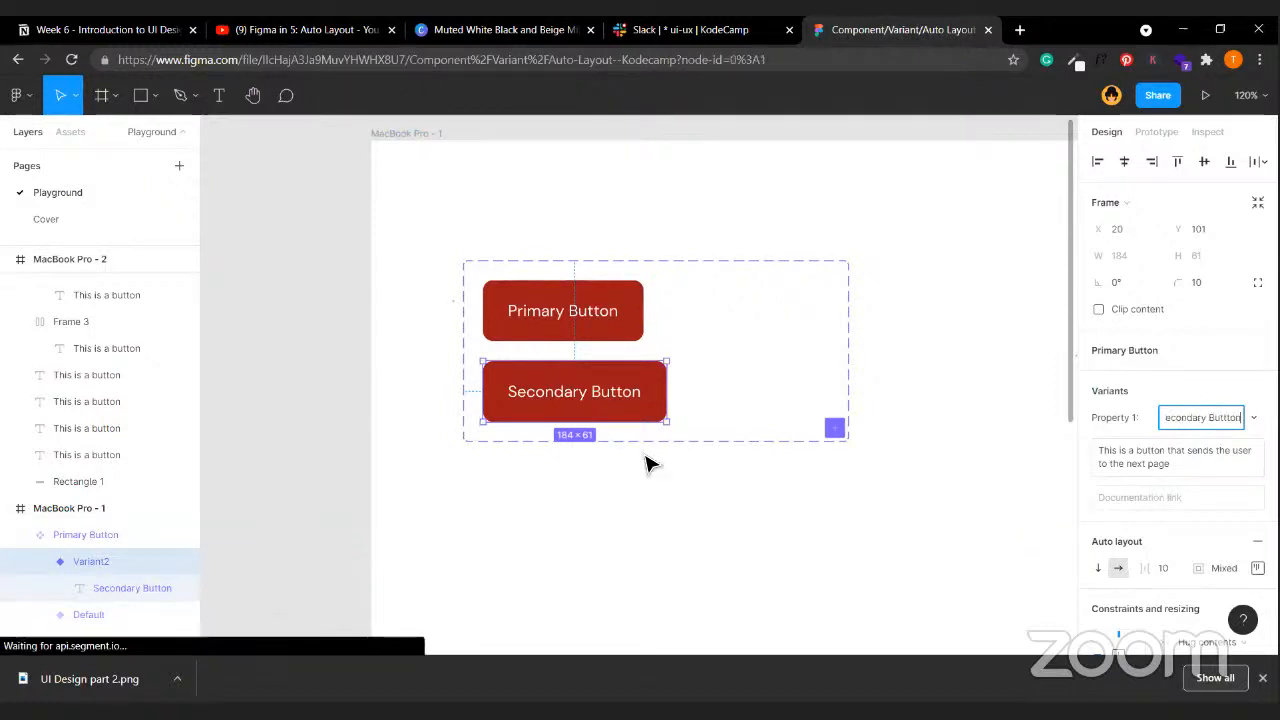
{"action": "left_click", "coordinate": [651, 460]}
- Hide the secondary variant's fill and give it an inside stroke of 1 in the document red 9D1818
{"action": "left_click", "coordinate": [600, 410]}
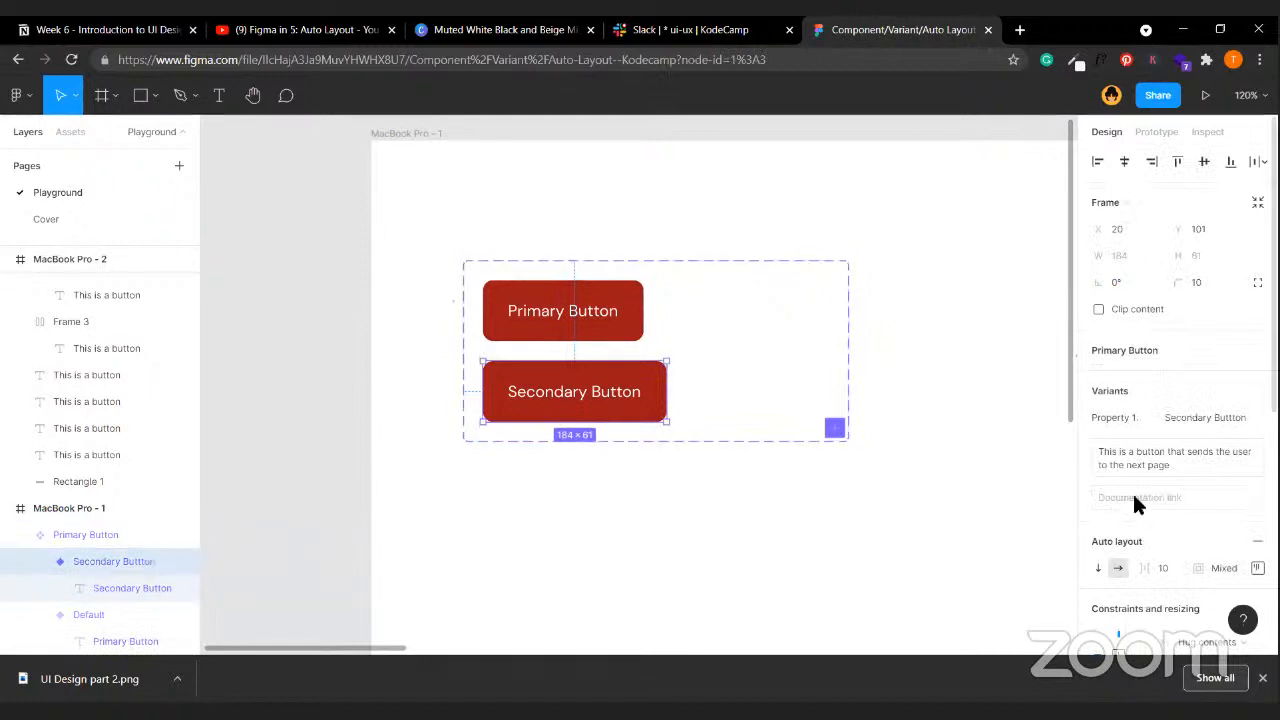
{"action": "scroll", "coordinate": [1134, 497], "scroll_direction": "down", "scroll_amount": 2}
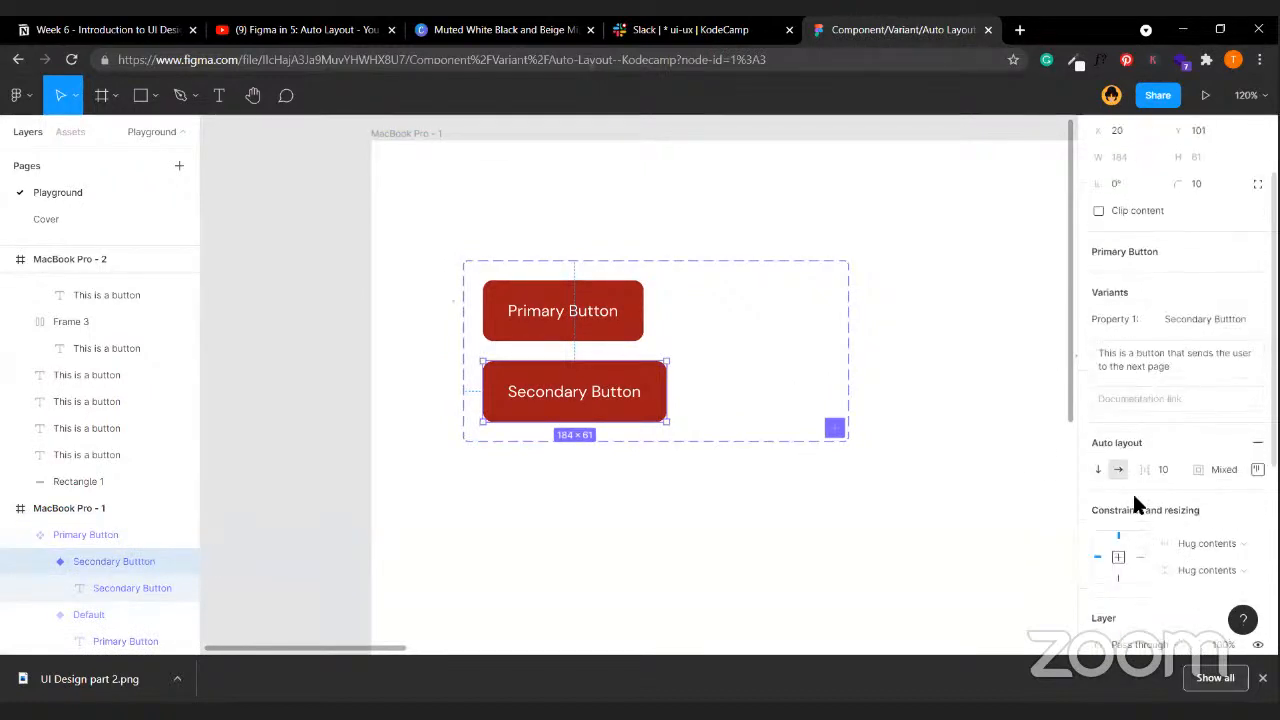
{"action": "scroll", "coordinate": [1134, 497], "scroll_direction": "down", "scroll_amount": 2}
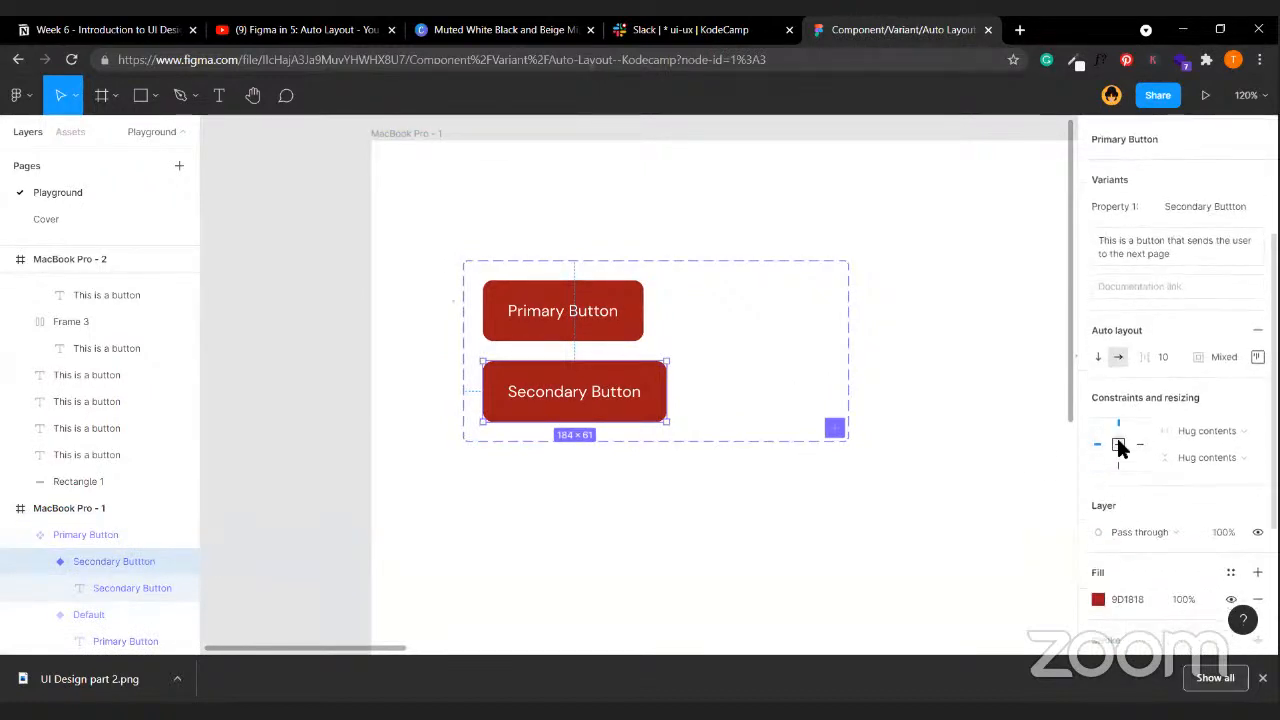
{"action": "scroll", "coordinate": [1164, 578], "scroll_direction": "down", "scroll_amount": 2}
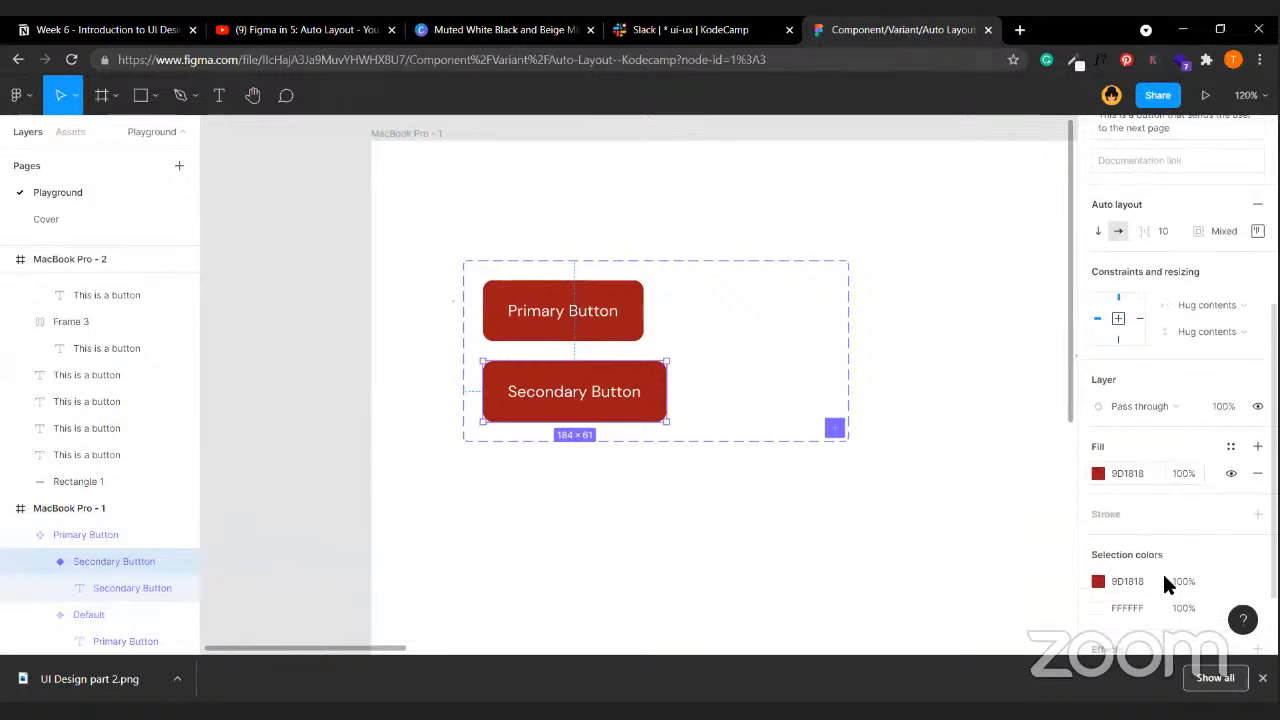
{"action": "left_click", "coordinate": [1108, 513]}
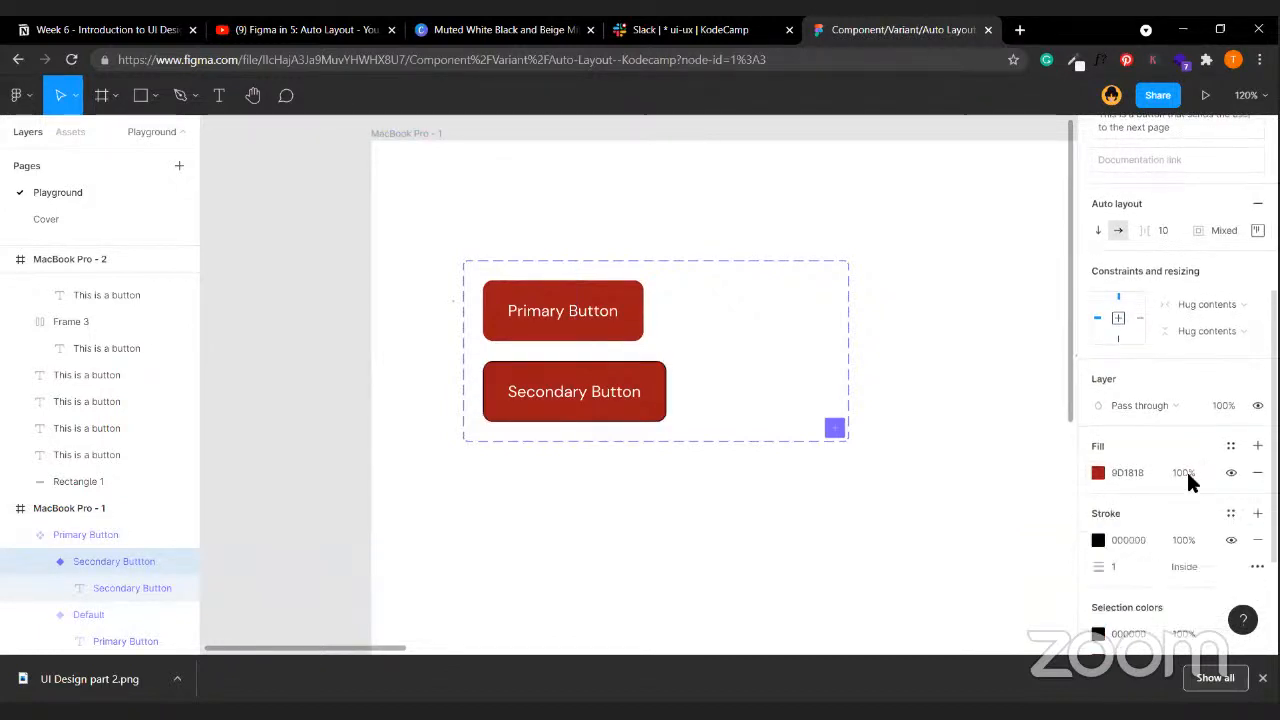
{"action": "left_click", "coordinate": [1231, 472]}
{"action": "left_click", "coordinate": [1098, 540]}
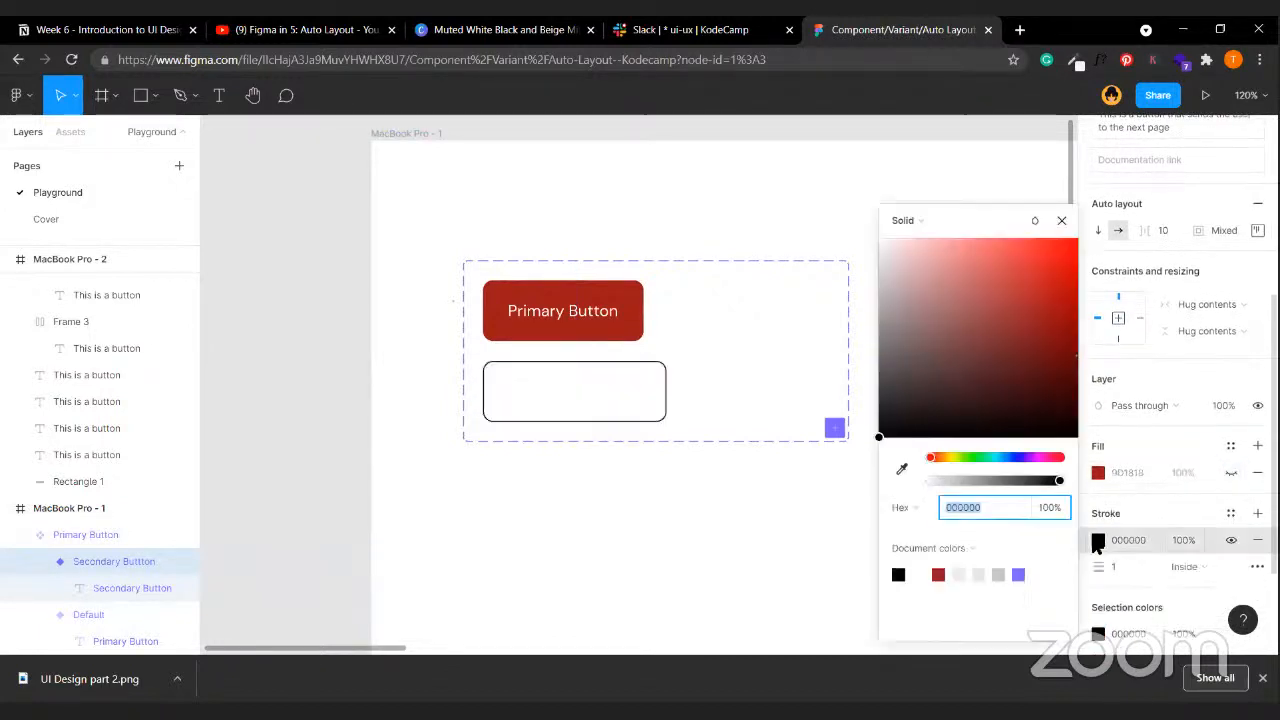
{"action": "left_click", "coordinate": [938, 574]}
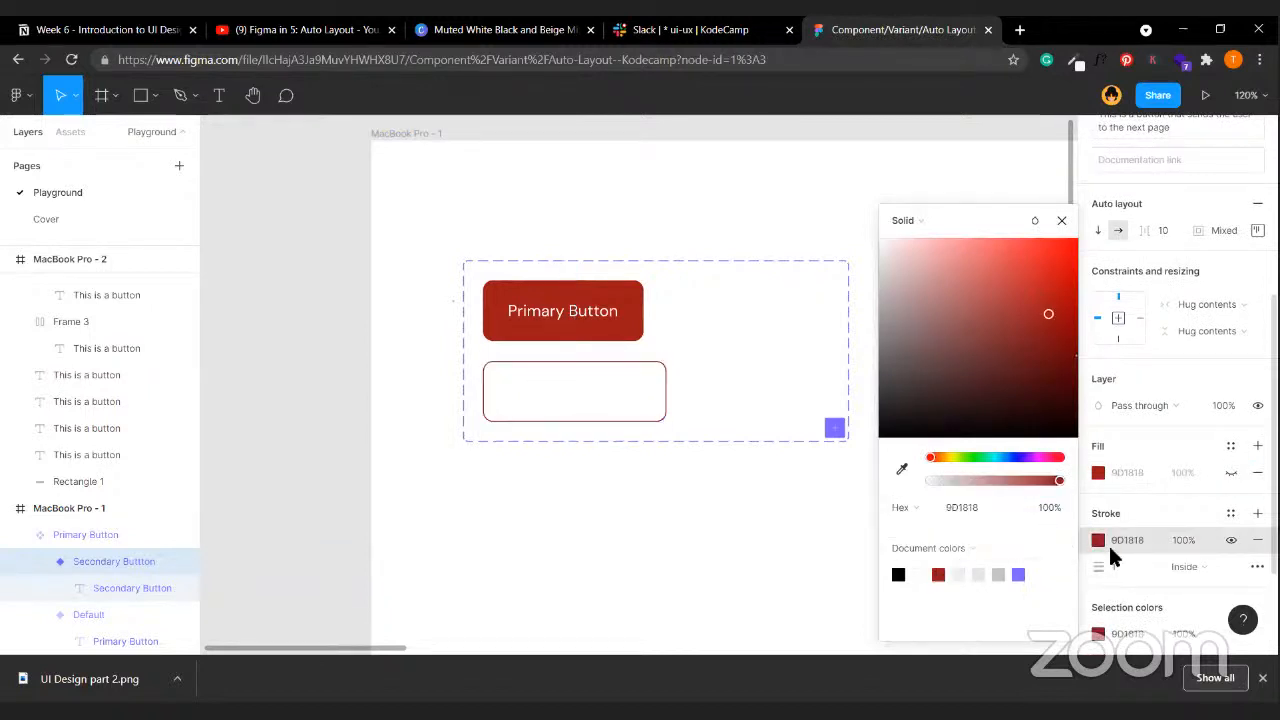
- Recolour the secondary variant's label from white to the document red 9D1818 and clear the selection
{"action": "scroll", "coordinate": [1105, 540], "scroll_direction": "down", "scroll_amount": 1}
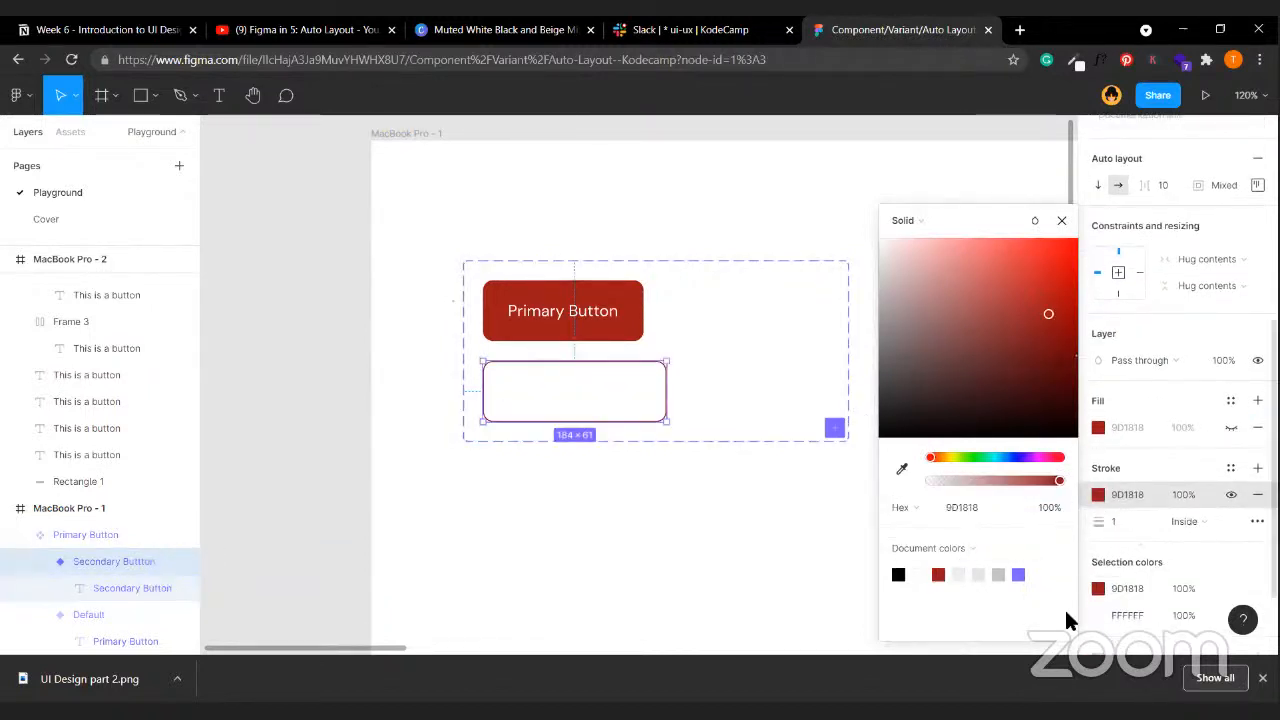
{"action": "left_click", "coordinate": [1098, 613]}
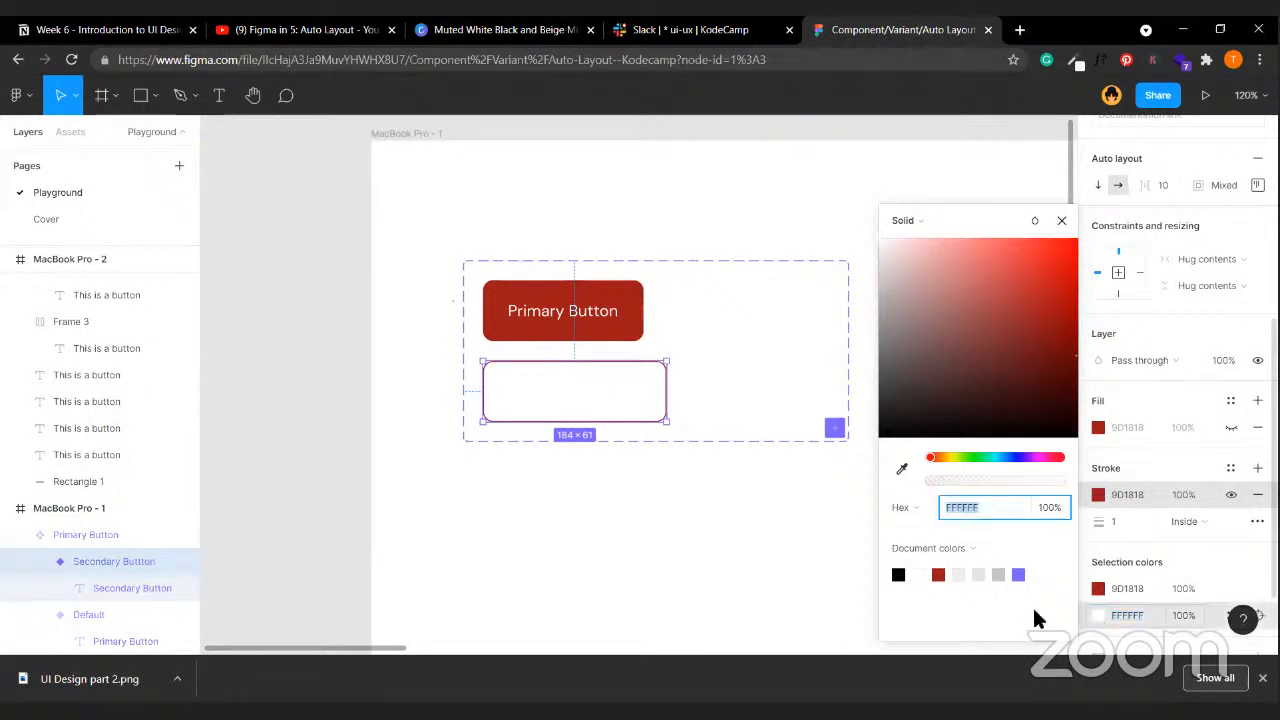
{"action": "left_click", "coordinate": [938, 574]}
{"action": "left_click", "coordinate": [609, 526]}
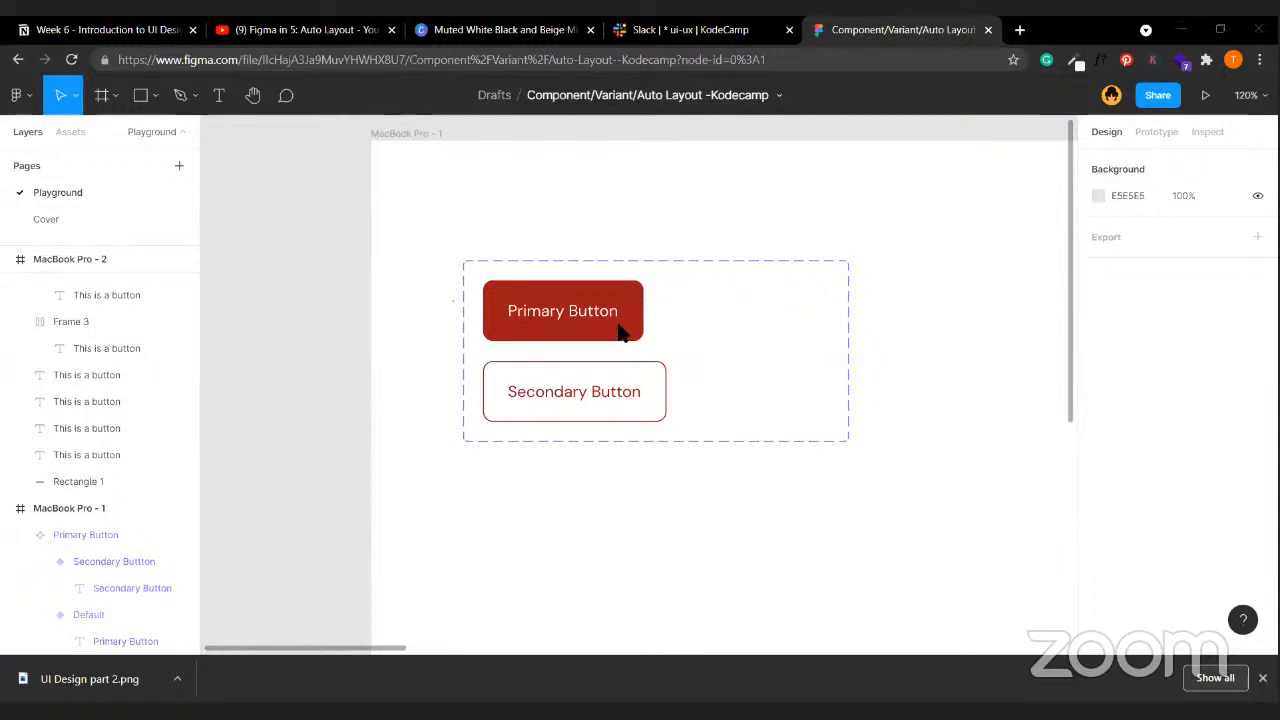
{"action": "left_click", "coordinate": [815, 263]}
{"action": "left_click", "coordinate": [545, 356]}
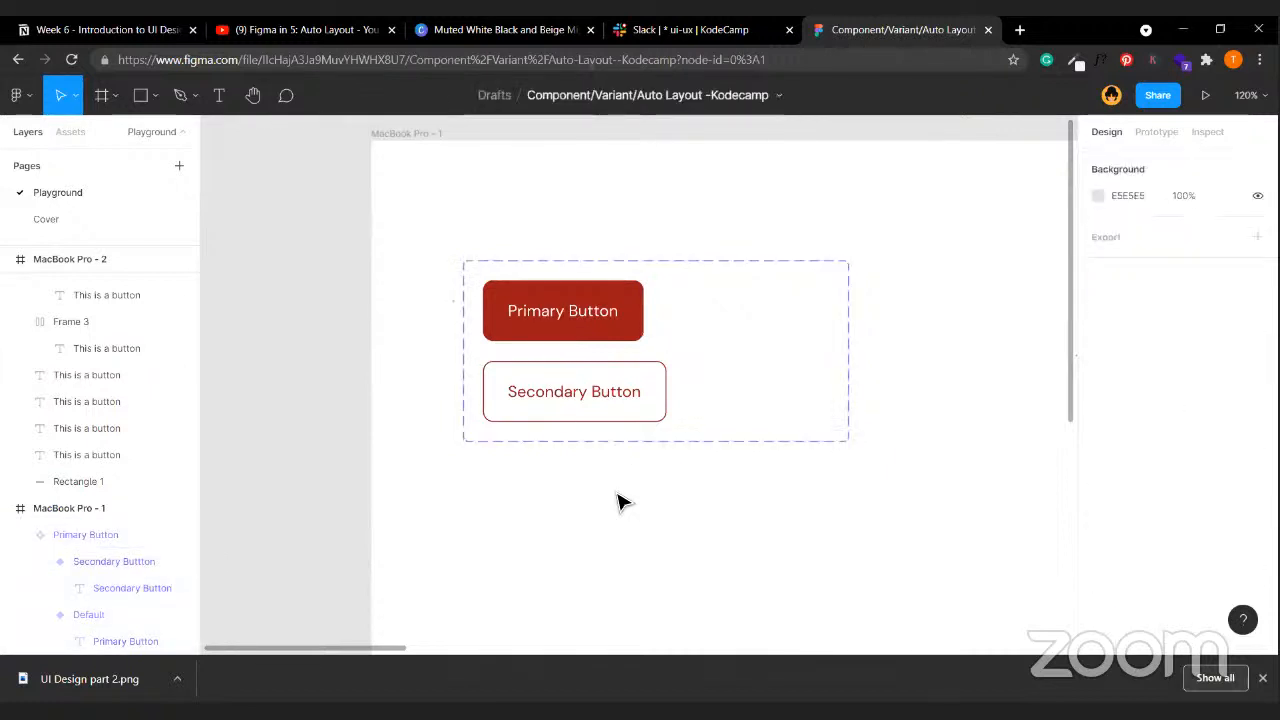
{"action": "scroll", "coordinate": [620, 500], "scroll_direction": "down", "scroll_amount": 1}
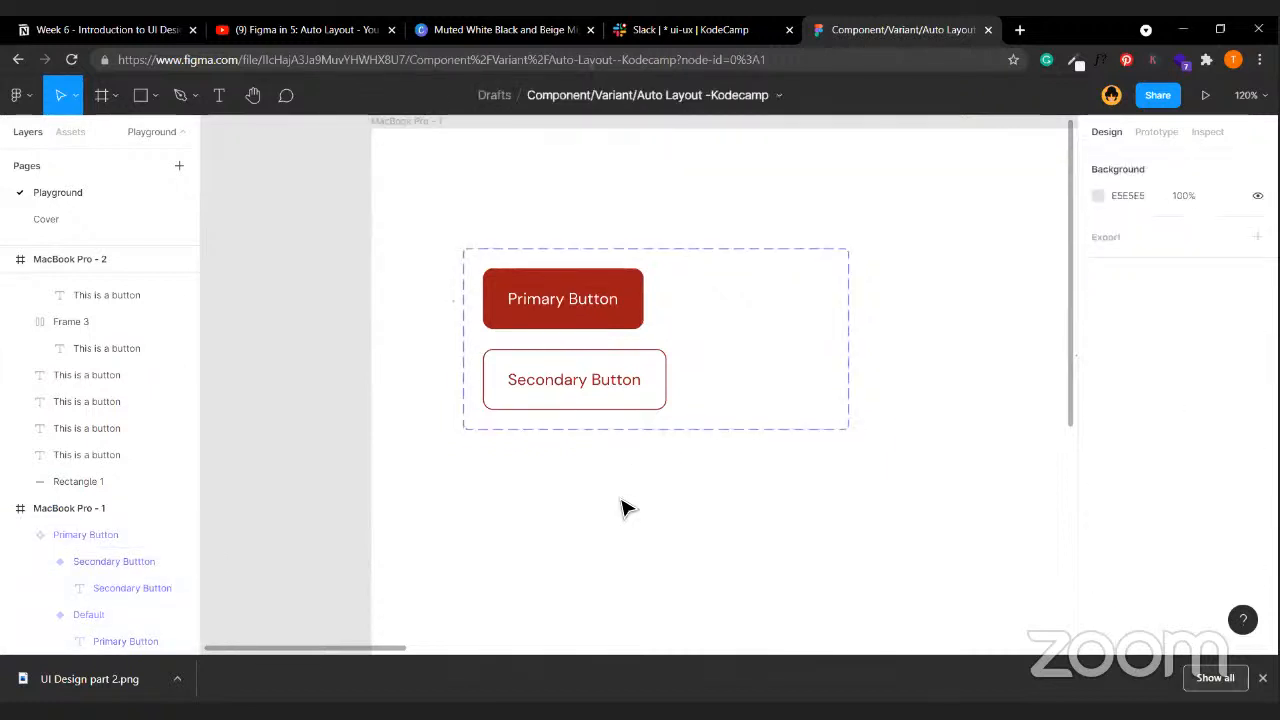
{"action": "left_click", "coordinate": [563, 297]}
{"action": "left_click", "coordinate": [614, 323]}
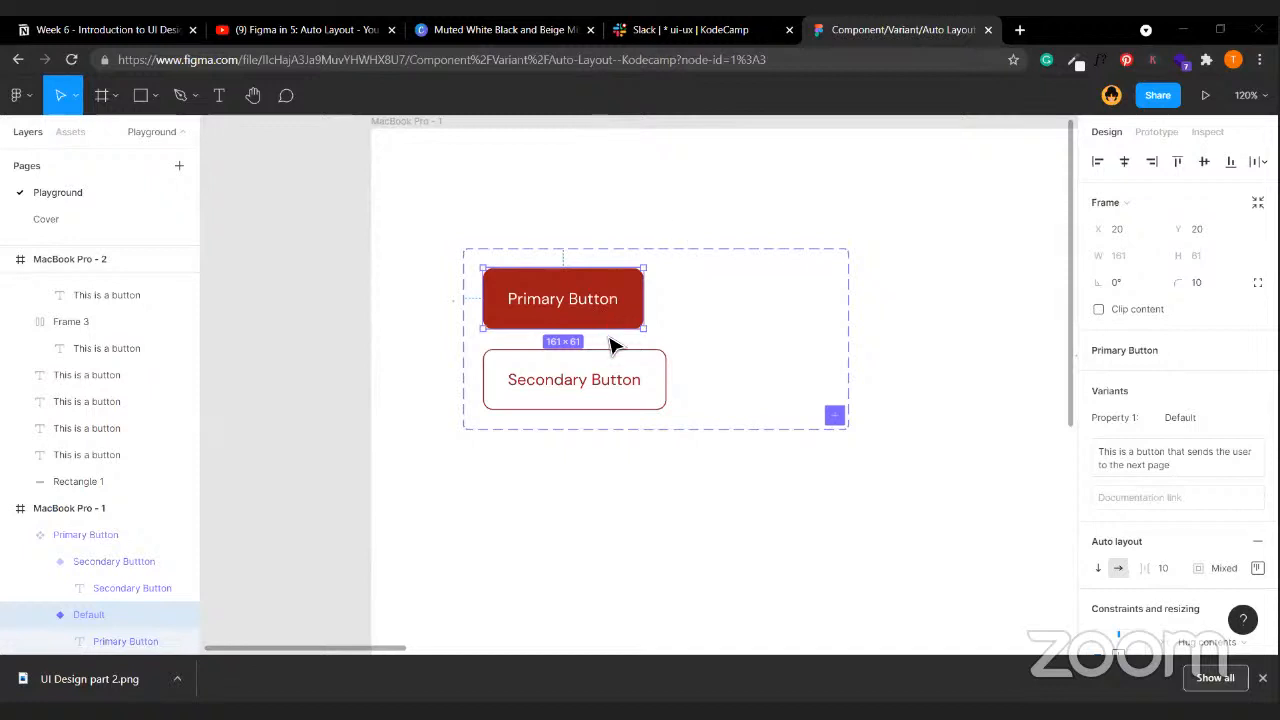
- Delete the whole component set with the primary and secondary button variants from MacBook Pro - 1
{"action": "left_click", "coordinate": [666, 526]}
{"action": "left_click", "coordinate": [580, 352]}
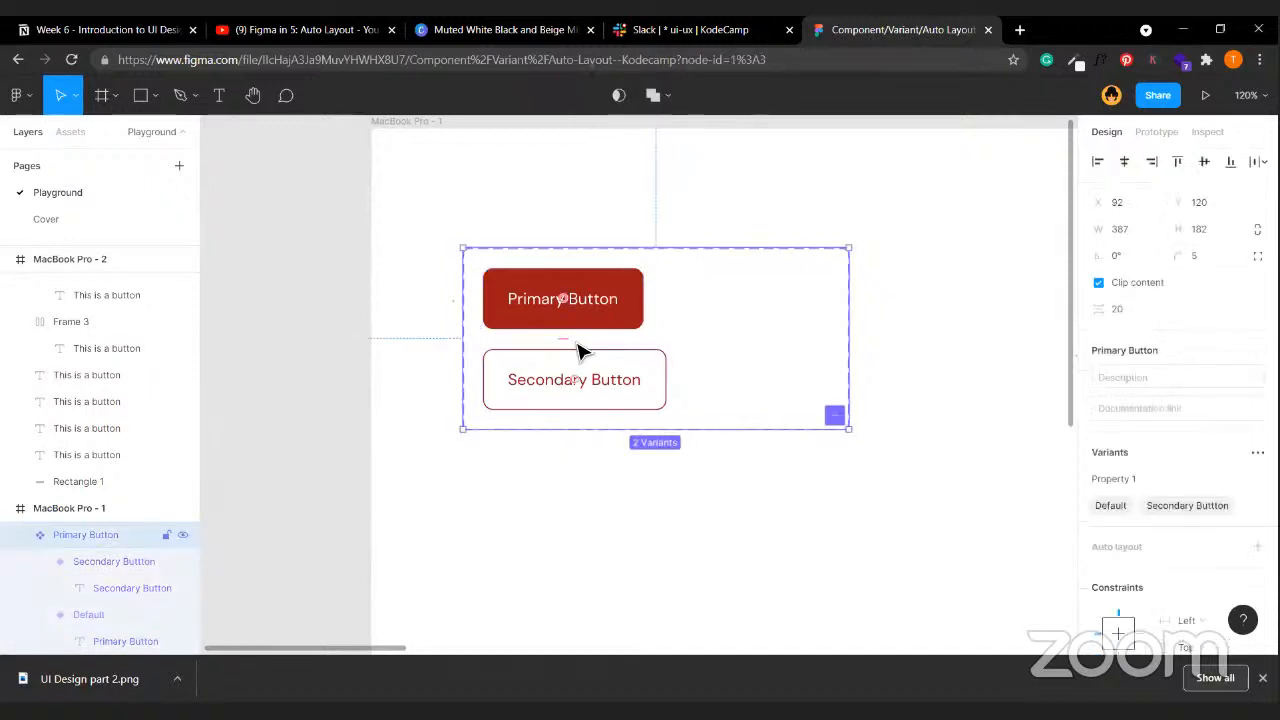
{"action": "key", "text": "Delete"}
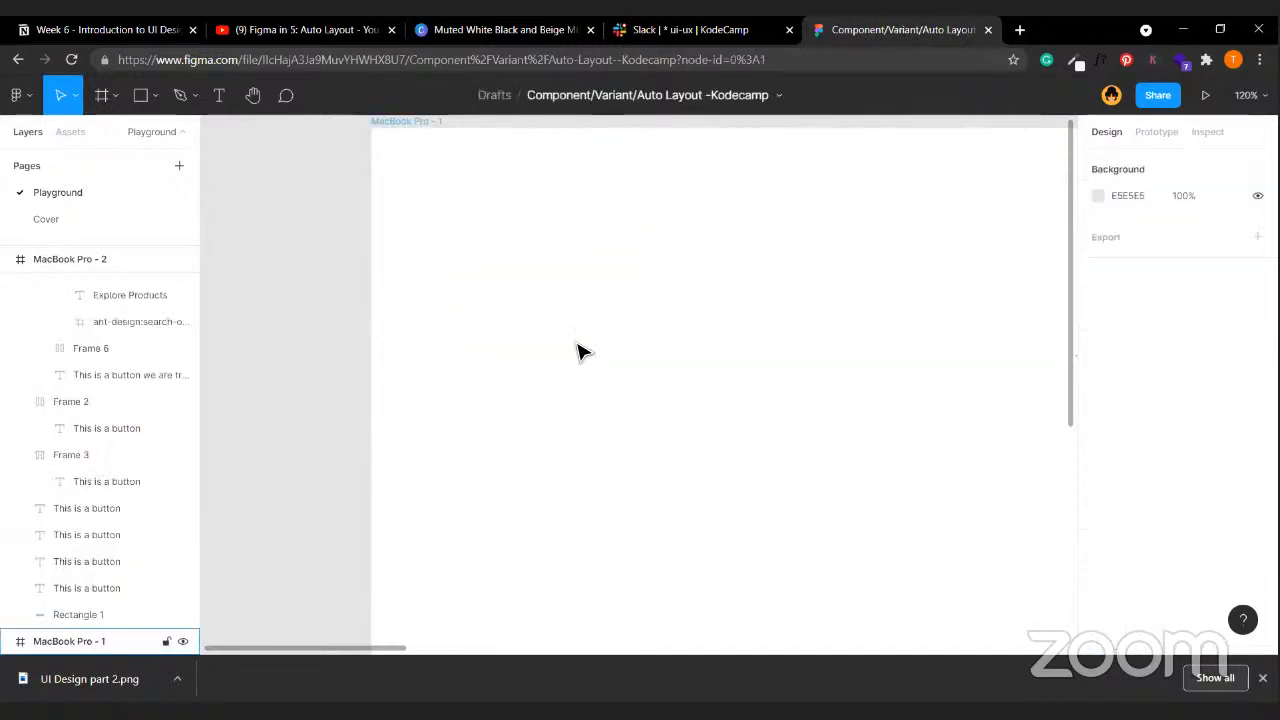
- Place a copy of the red "This is a button" frame from MacBook Pro - 2 in the empty MacBook Pro - 1 frame
{"action": "scroll", "coordinate": [580, 352], "scroll_direction": "down", "scroll_amount": 5}
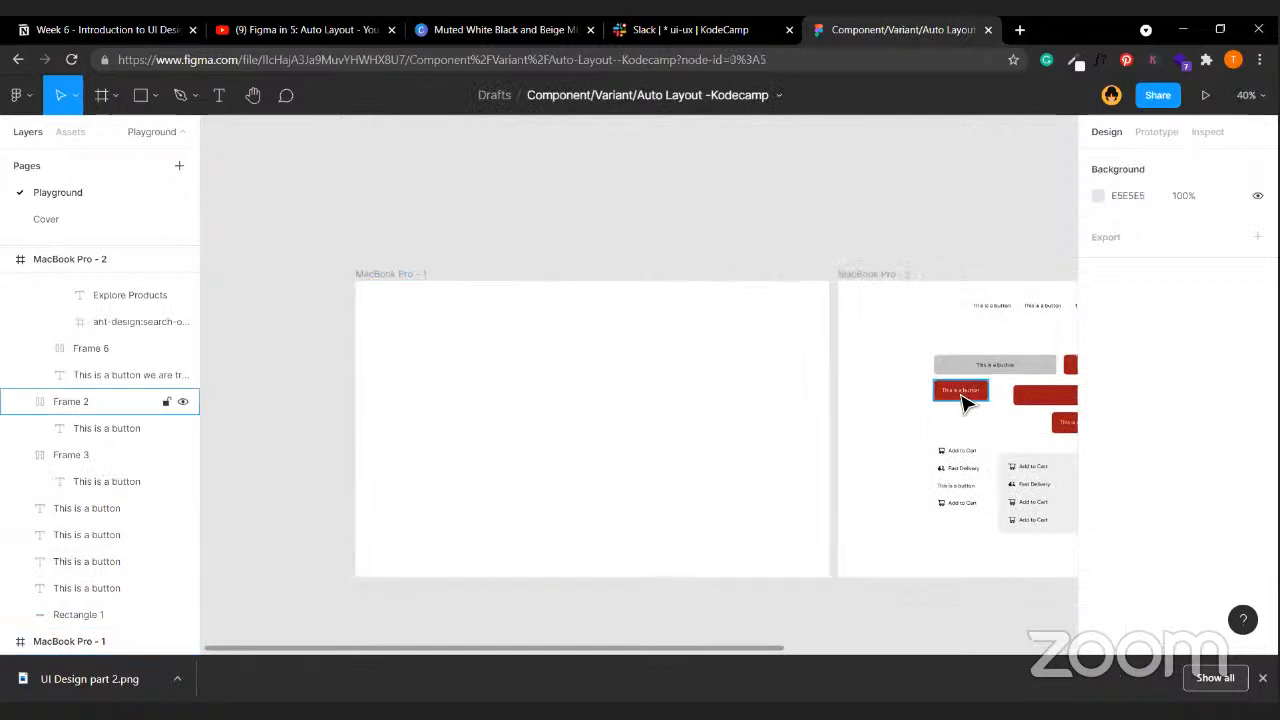
{"action": "left_click_drag", "start_coordinate": [963, 400], "coordinate": [440, 340]}
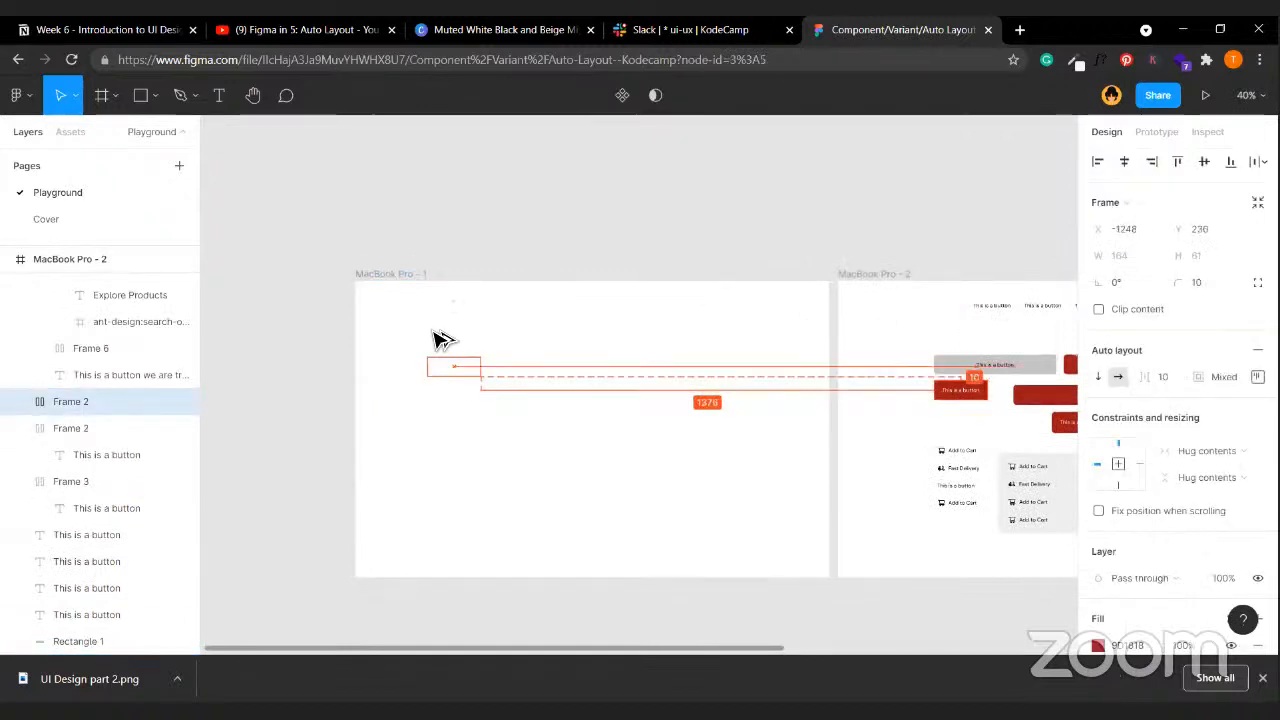
{"action": "left_click", "coordinate": [588, 413]}
{"action": "scroll", "coordinate": [588, 413], "scroll_direction": "up", "scroll_amount": 5}
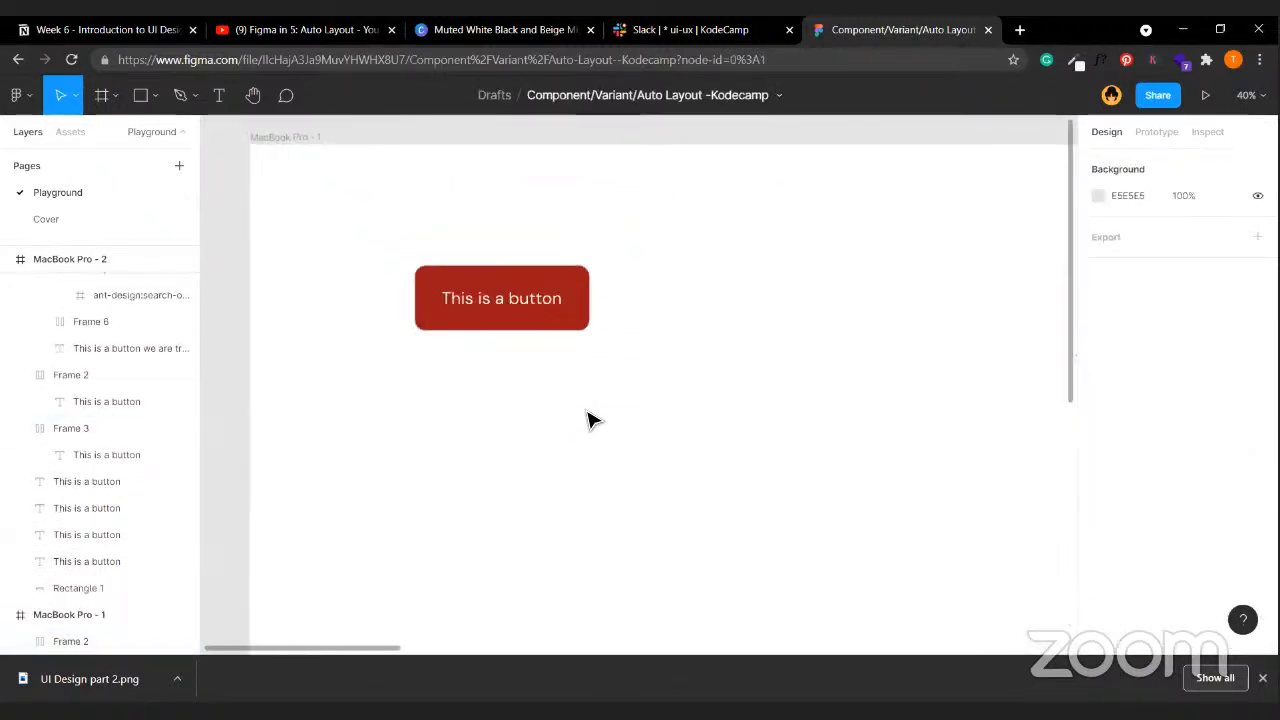
{"action": "left_click", "coordinate": [543, 316]}
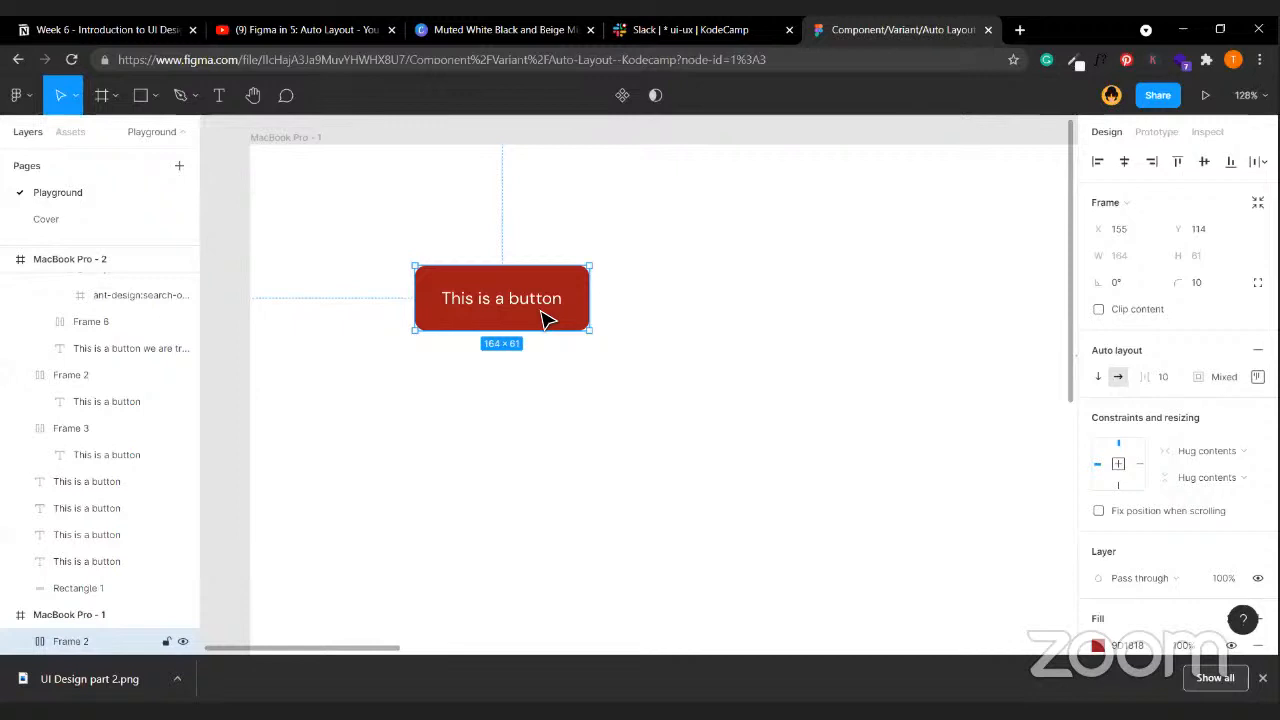
{"action": "left_click", "coordinate": [666, 271]}
{"action": "left_click", "coordinate": [520, 297]}
{"action": "left_click", "coordinate": [451, 409]}
- Create a component from the red "This is a button" frame in MacBook Pro - 1
{"action": "left_click", "coordinate": [519, 311]}
{"action": "right_click", "coordinate": [519, 311]}
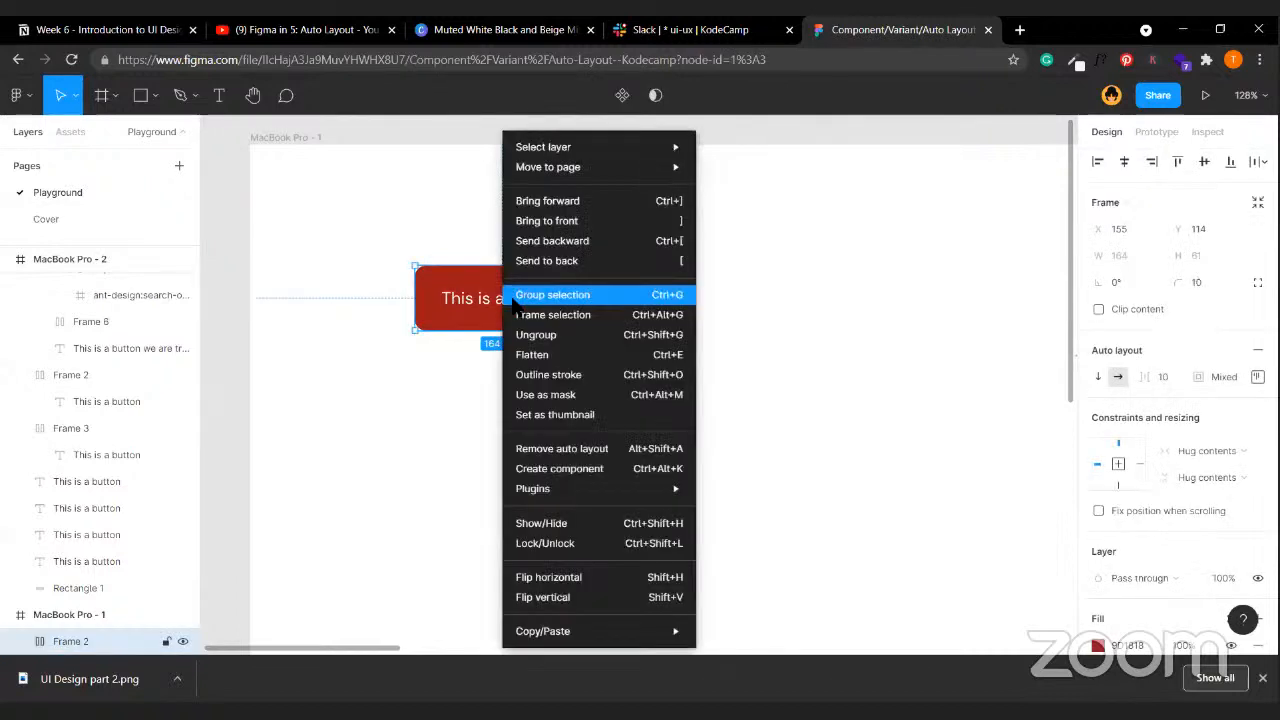
{"action": "left_click", "coordinate": [563, 470]}
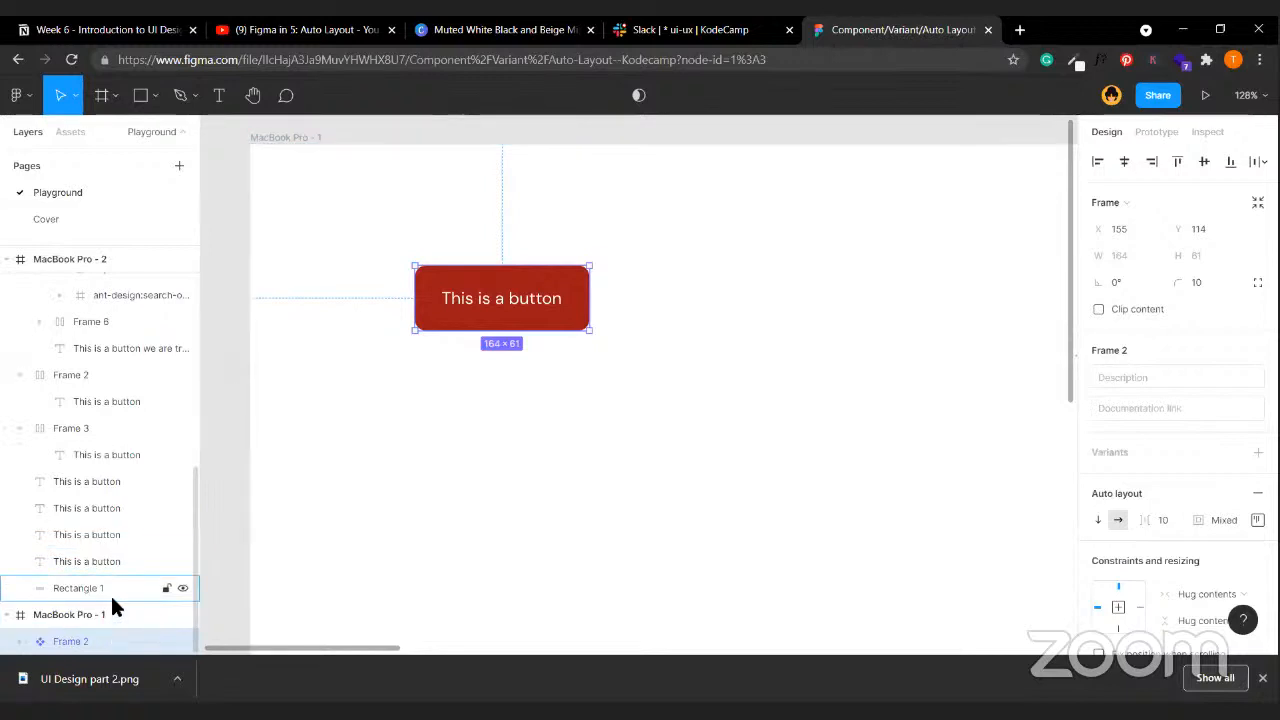
- Dismiss the browser's download bar and rename the new button component "Primary Button"
{"action": "left_click", "coordinate": [1262, 678]}
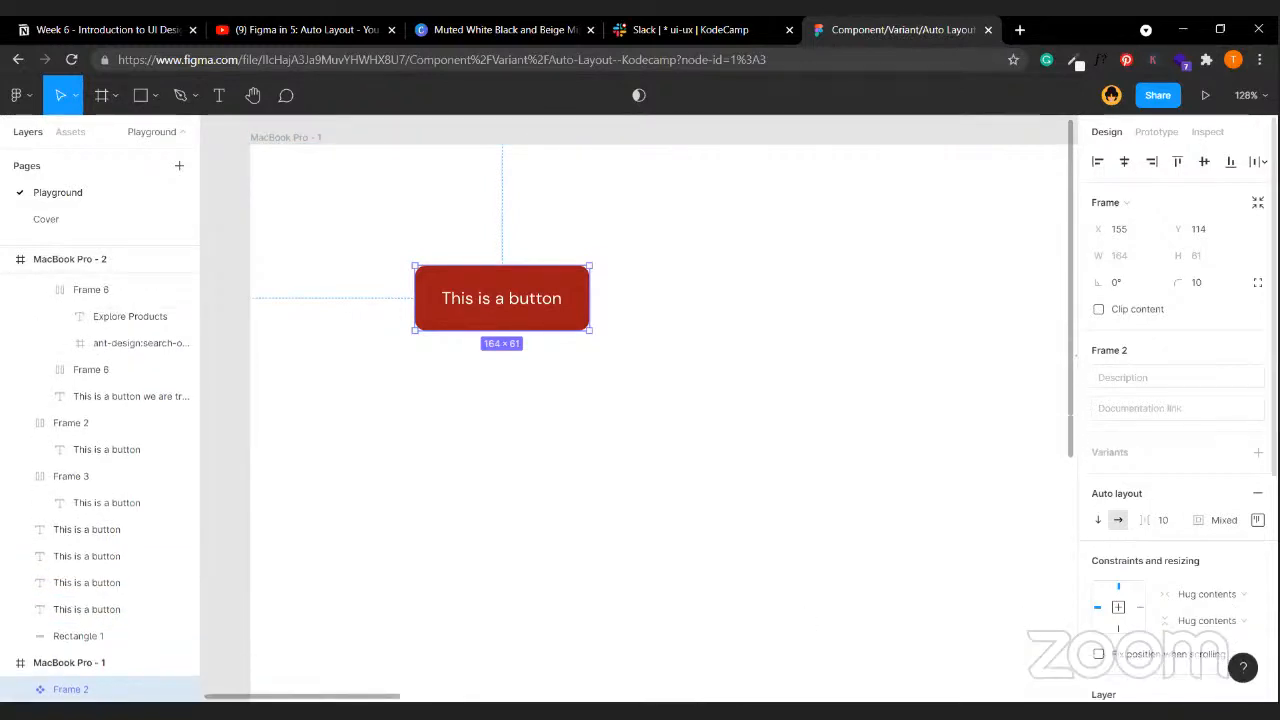
{"action": "double_click", "coordinate": [78, 689]}
{"action": "type", "text": "C"}
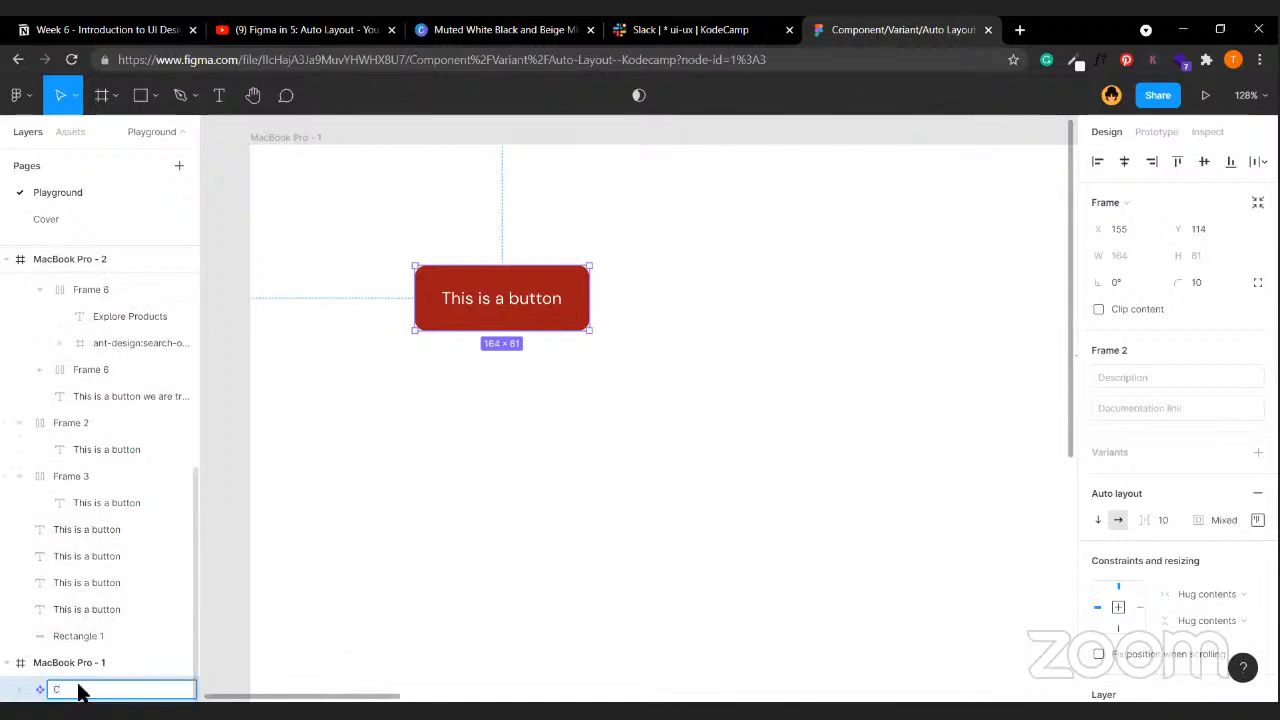
{"action": "type", "text": "T"}
{"action": "key", "text": "BackSpace"}
{"action": "key", "text": "BackSpace"}
{"action": "type", "text": "P"}
{"action": "key", "text": "BackSpace"}
{"action": "type", "text": "Pl"}
{"action": "type", "text": "ima"}
{"action": "type", "text": "ry"}
{"action": "type", "text": "Button"}
{"action": "left_click", "coordinate": [543, 486]}
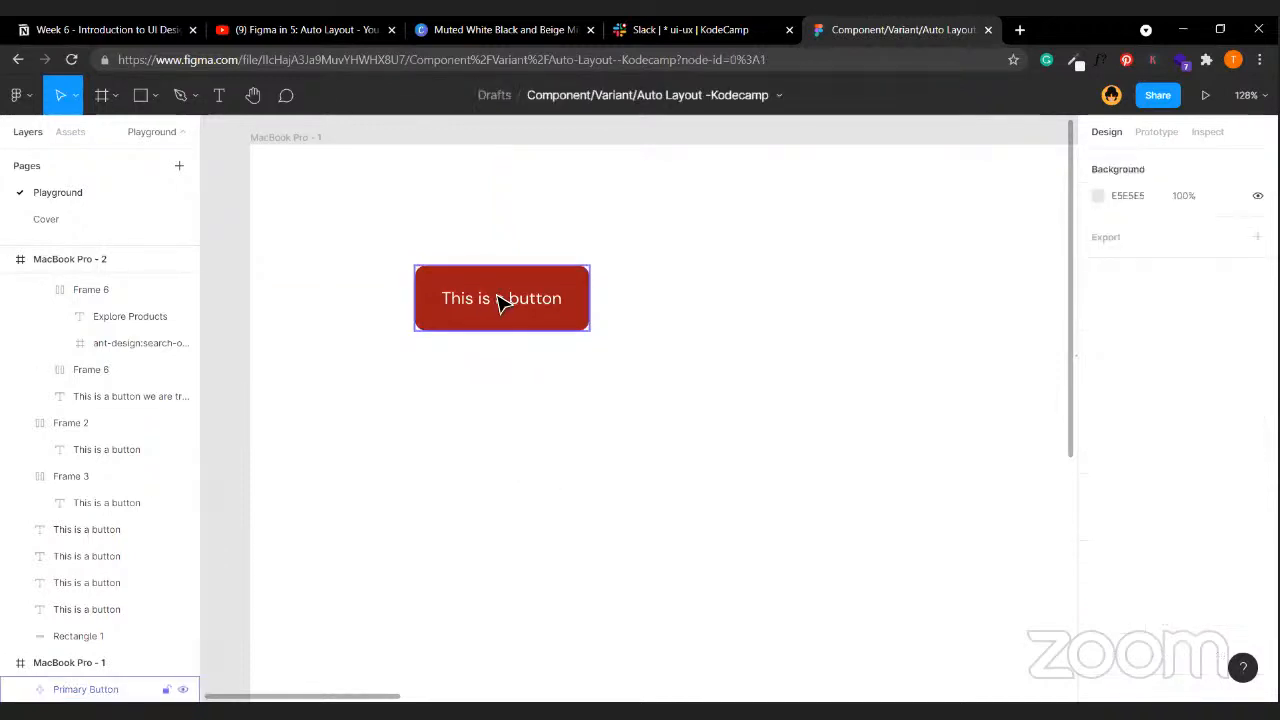
{"action": "left_click", "coordinate": [503, 303]}
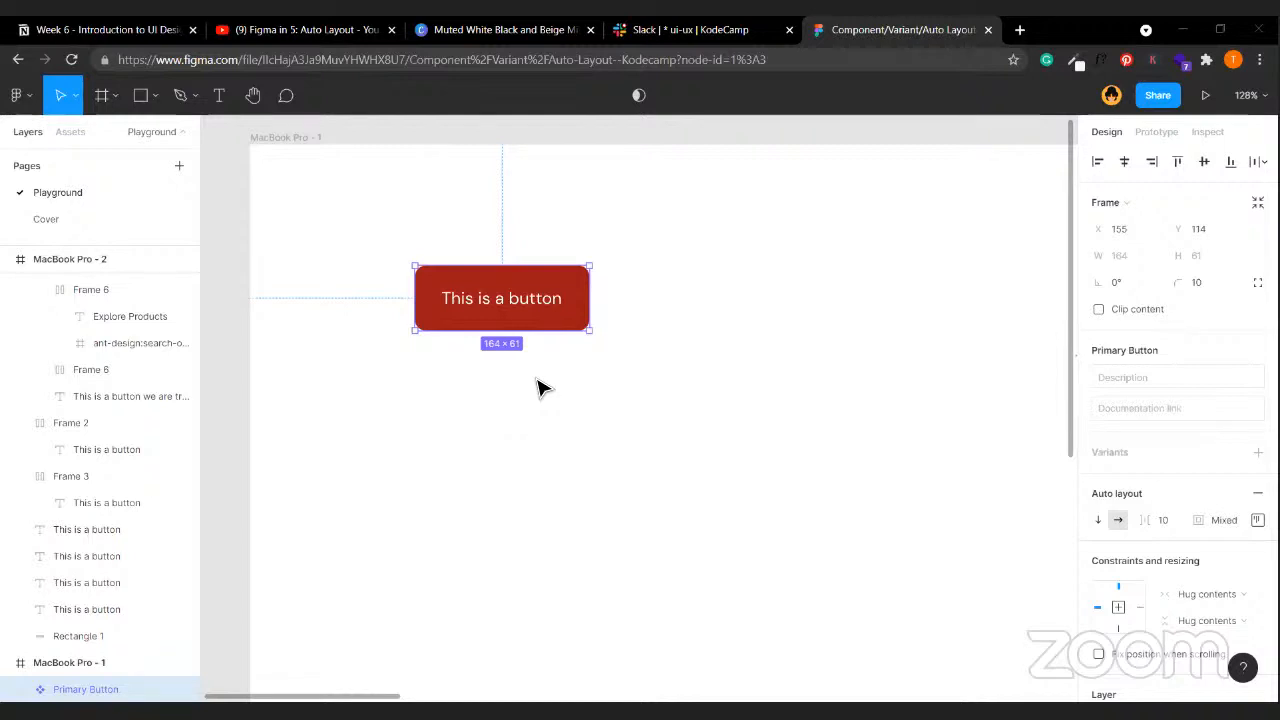
{"action": "left_click", "coordinate": [677, 323]}
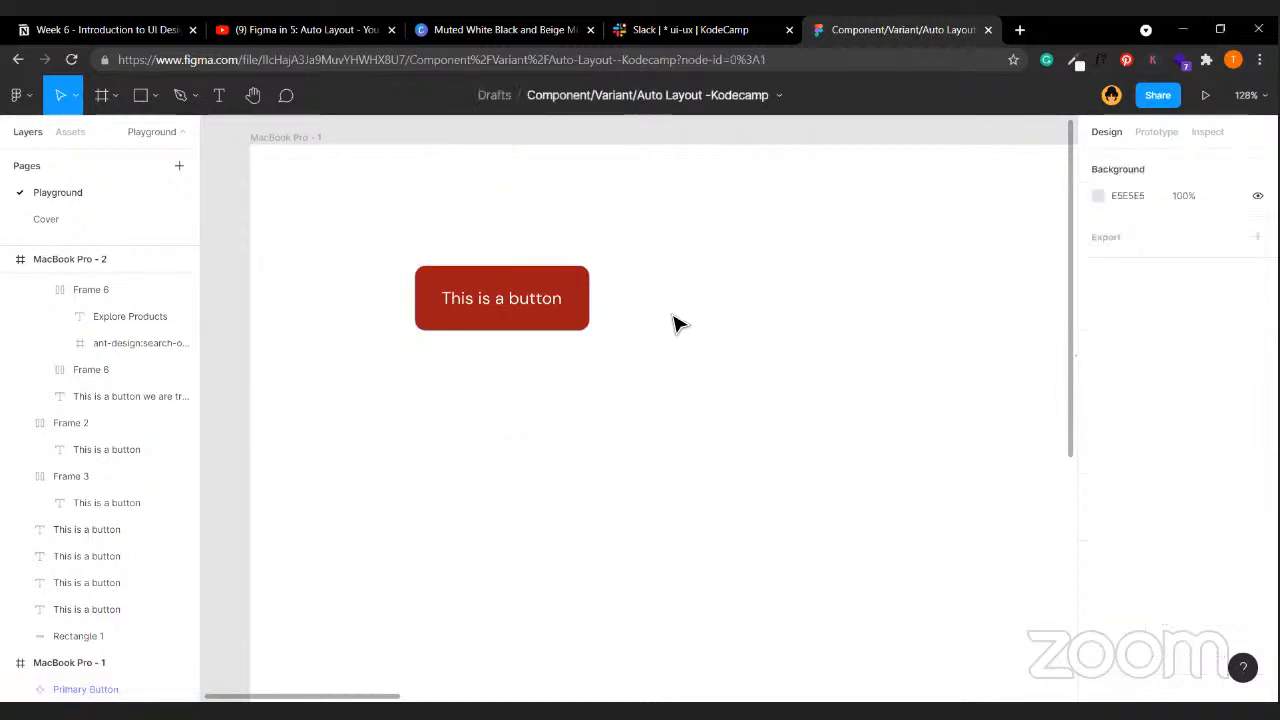
{"action": "left_click", "coordinate": [512, 300]}
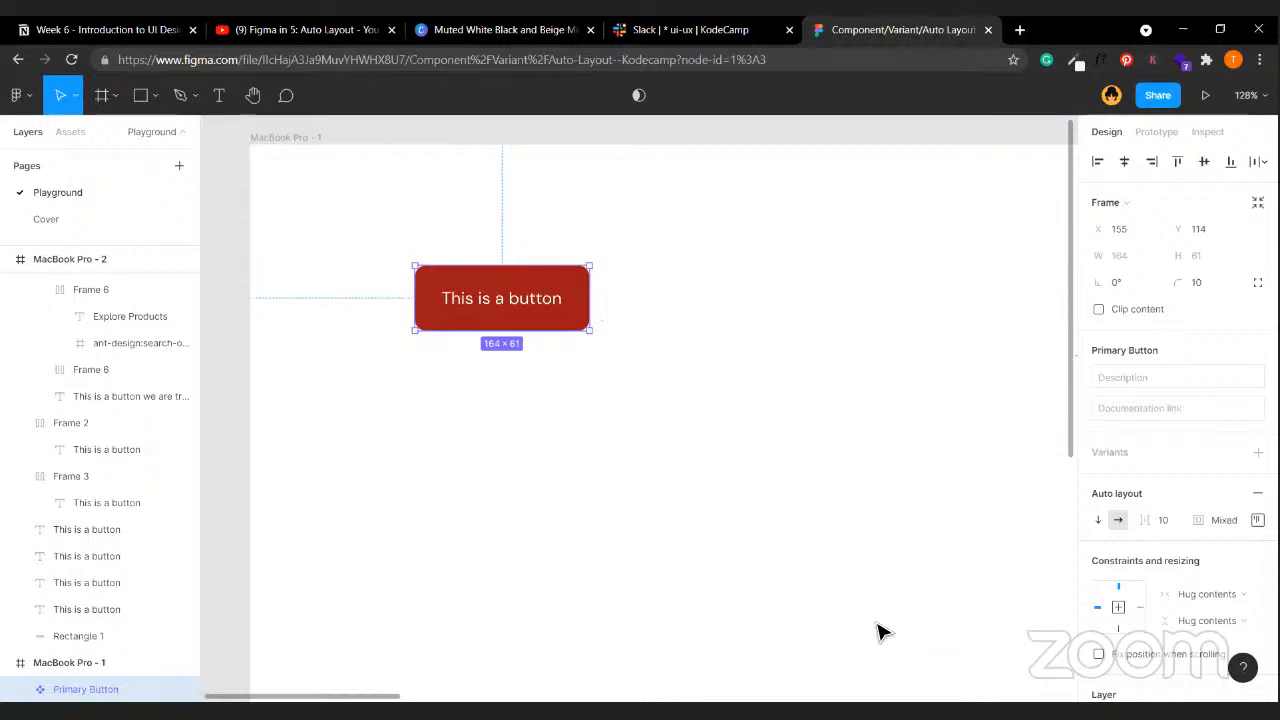
{"action": "left_click", "coordinate": [457, 545]}
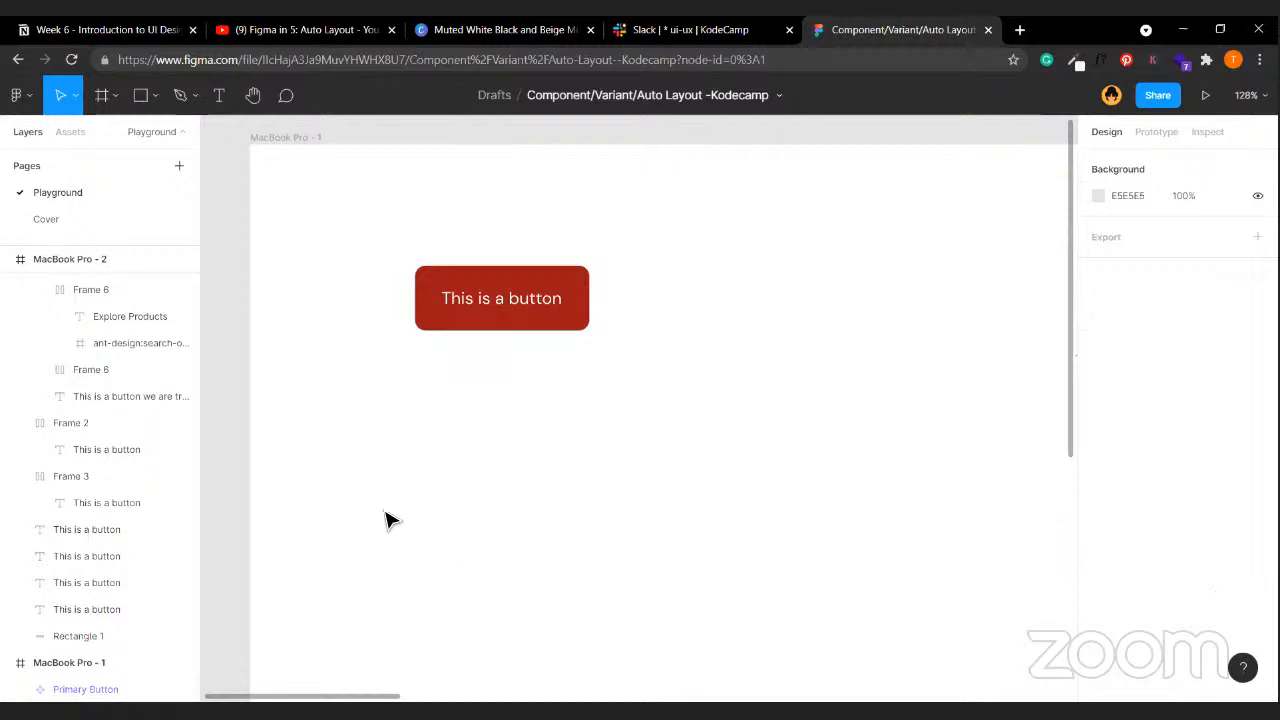
- Move the Primary Button component to X 85, Y 47 and place two instances of it side by side below
{"action": "left_click", "coordinate": [490, 310]}
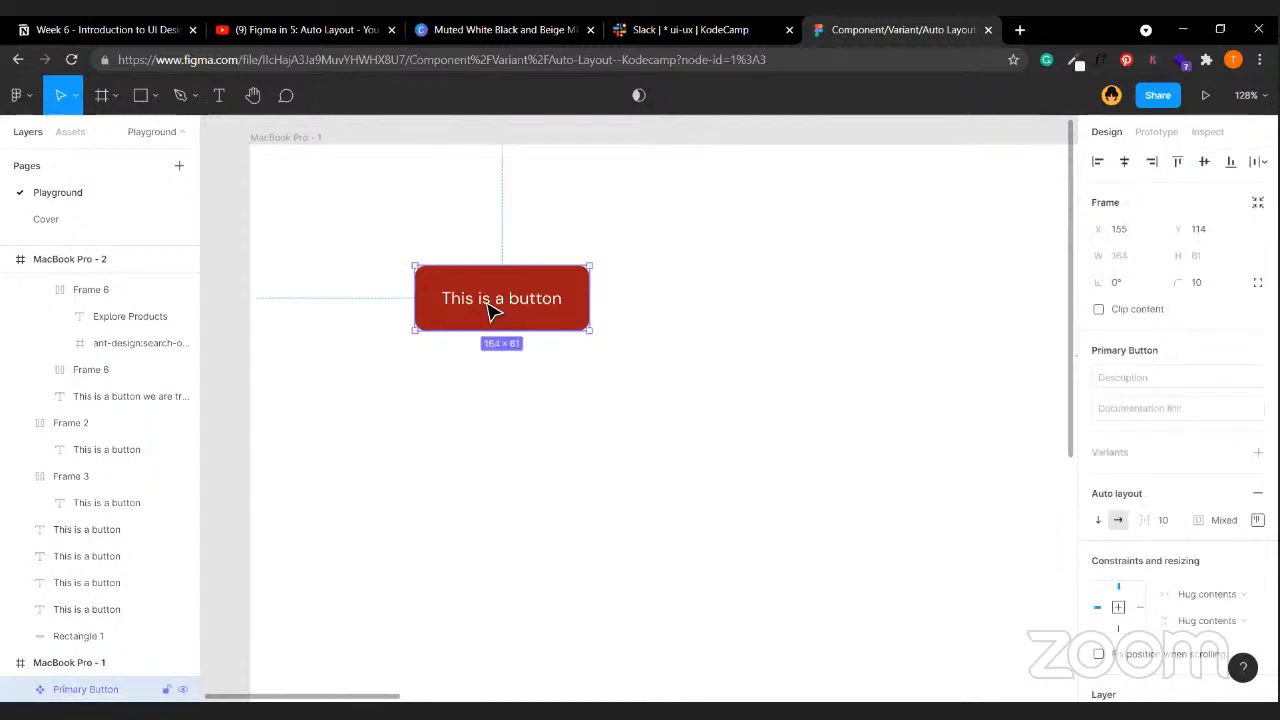
{"action": "left_click_drag", "start_coordinate": [490, 310], "coordinate": [417, 240]}
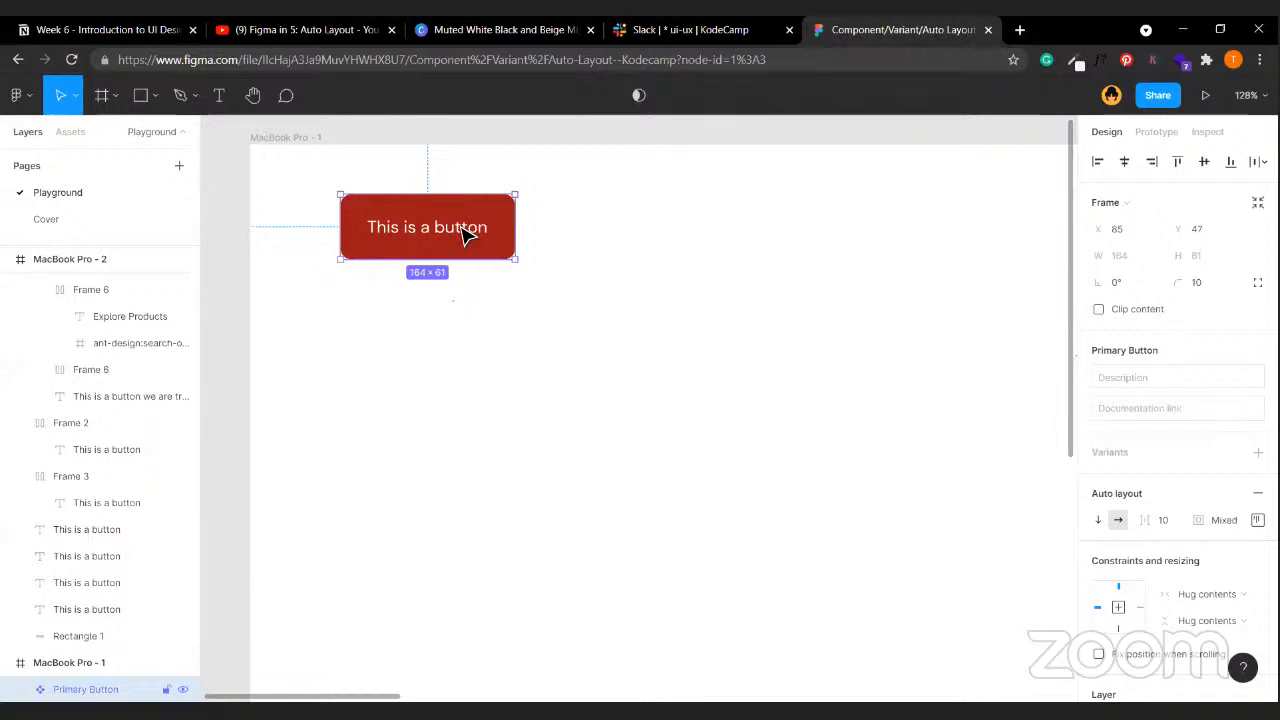
{"action": "left_click_drag", "start_coordinate": [467, 233], "coordinate": [672, 486]}
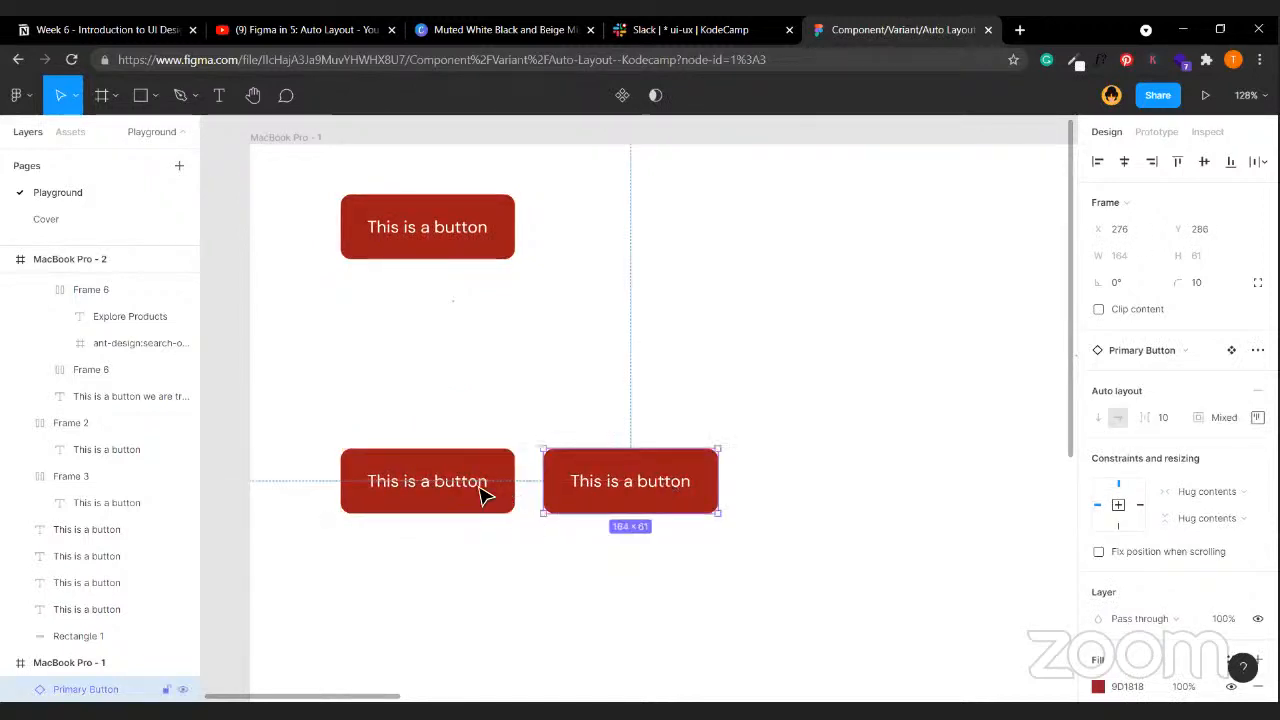
- Change the first instance's label to "I don't know what this button does"
{"action": "left_click", "coordinate": [457, 494]}
{"action": "double_click", "coordinate": [457, 494]}
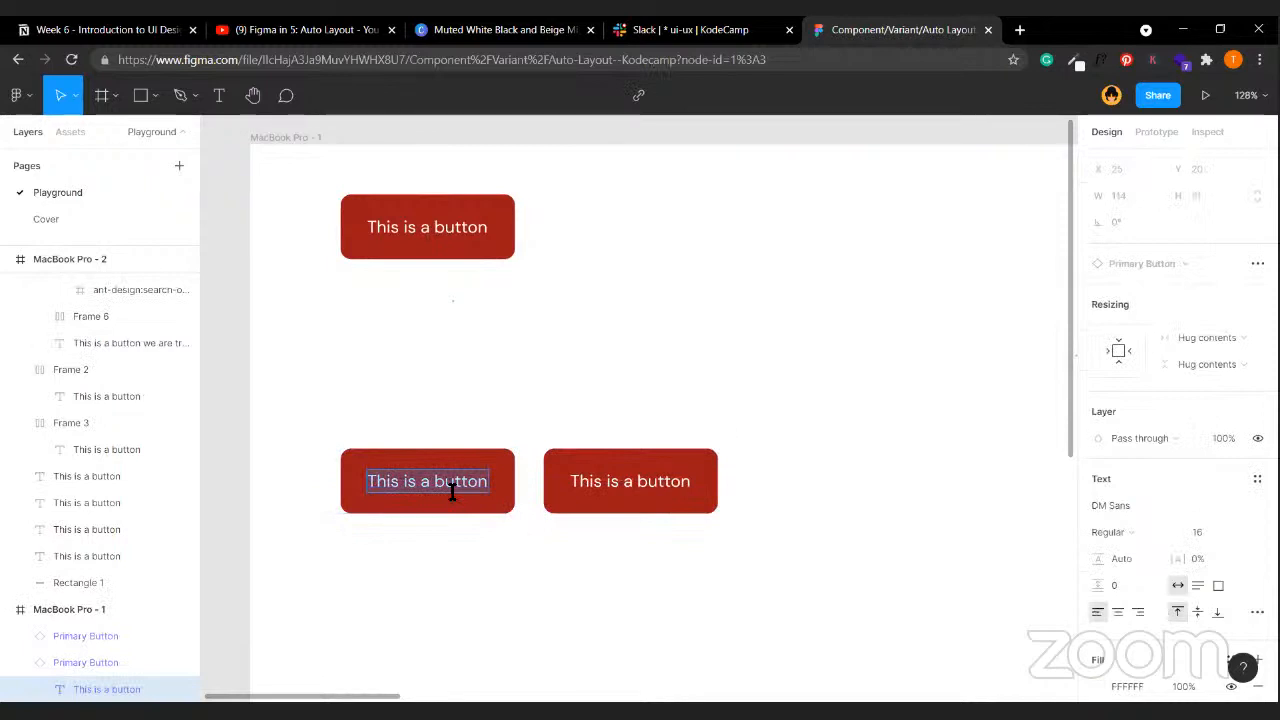
{"action": "type", "text": "I don"}
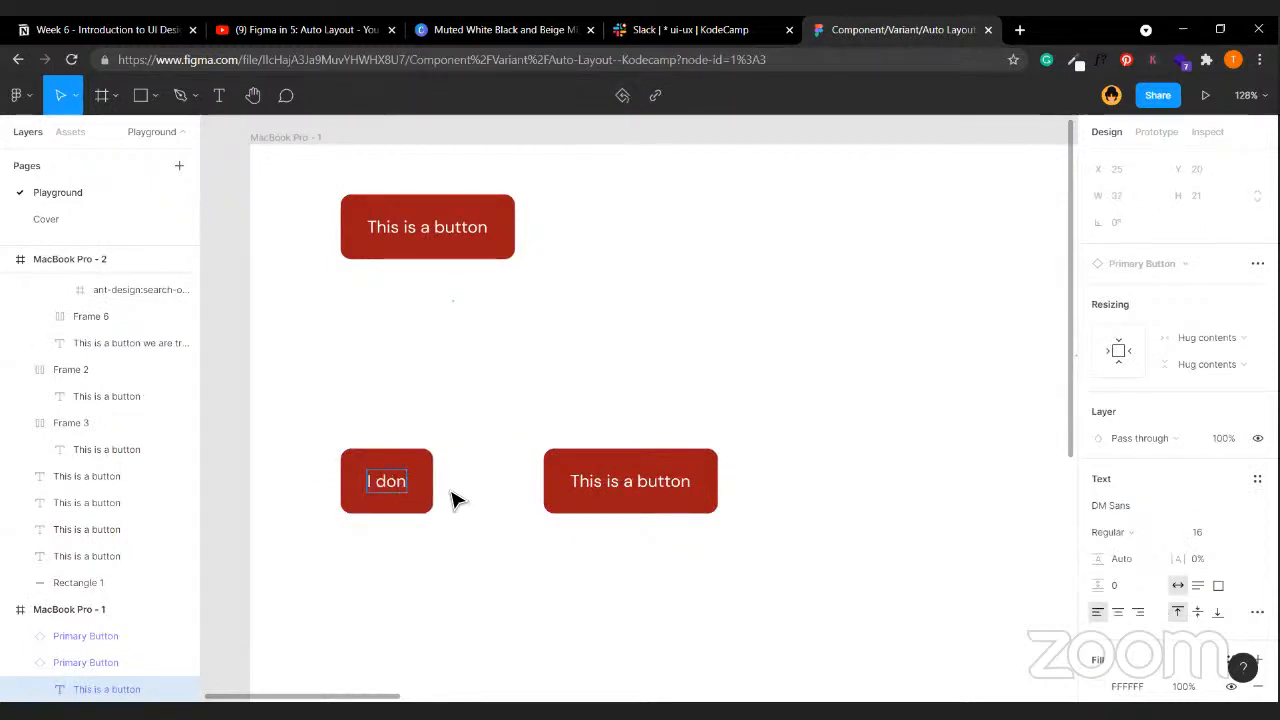
{"action": "type", "text": "'t know what"}
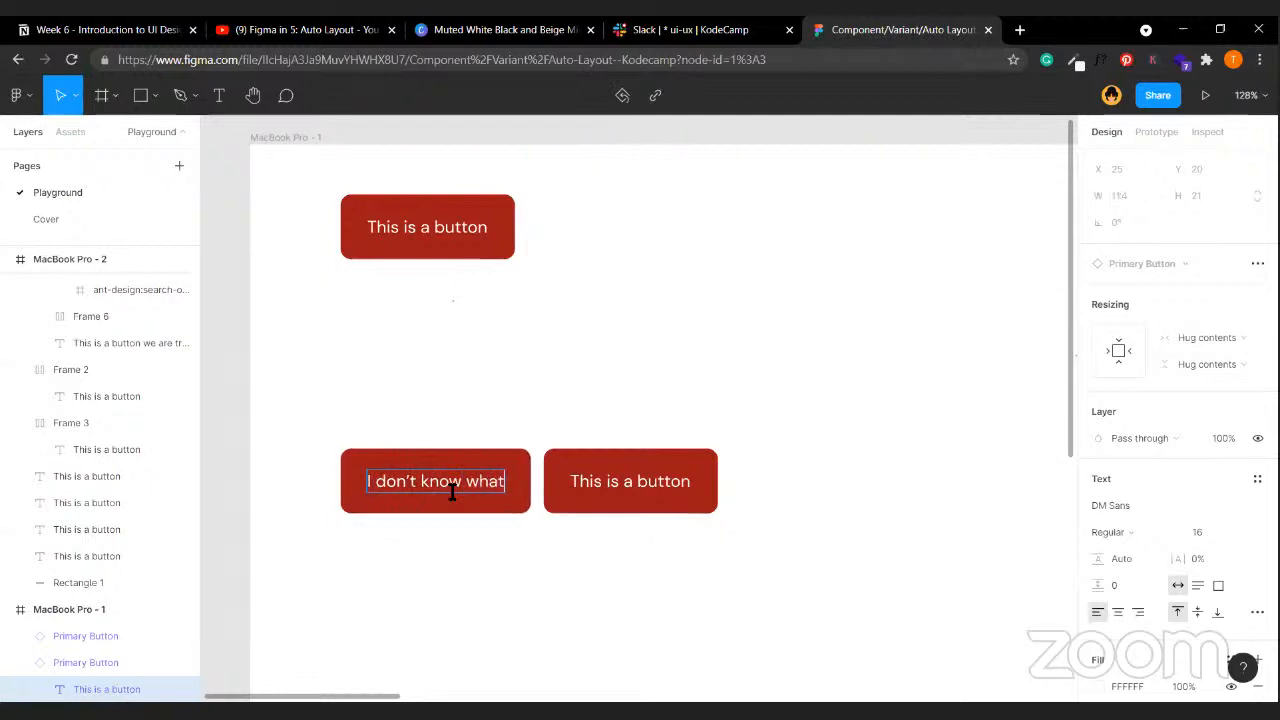
{"action": "type", "text": " this i"}
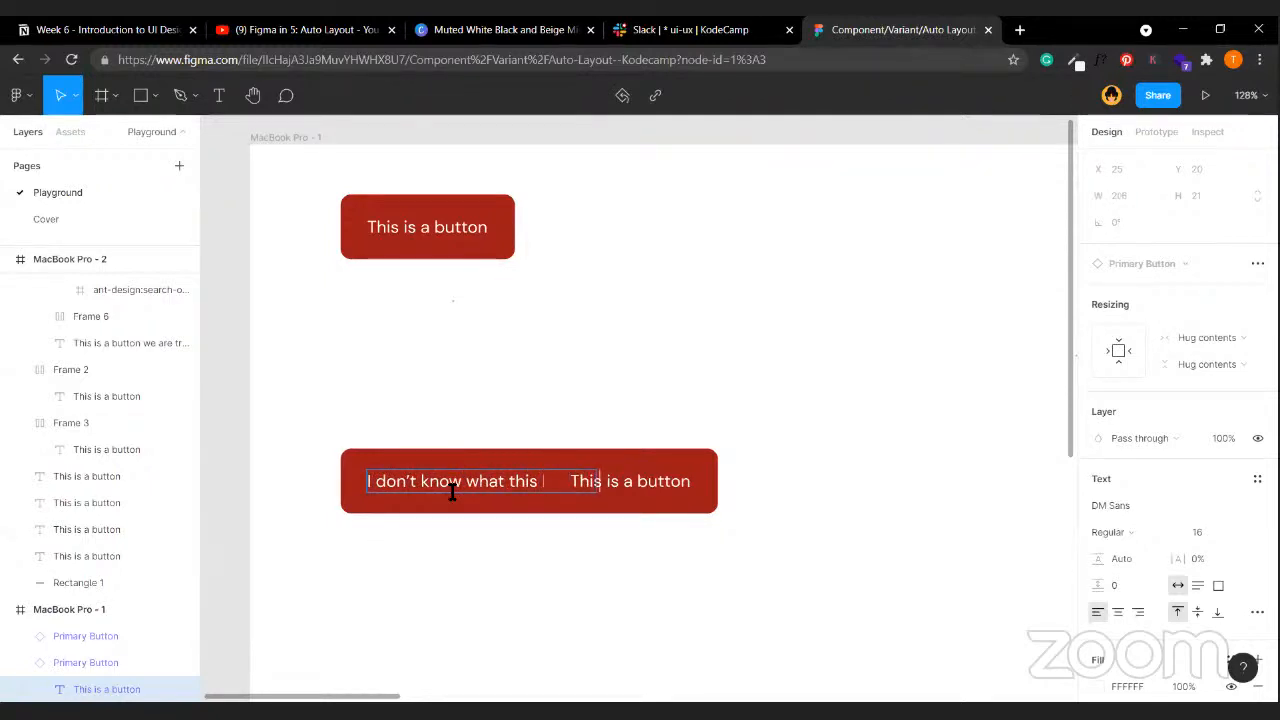
{"action": "type", "text": " doe"}
{"action": "left_click", "coordinate": [686, 484]}
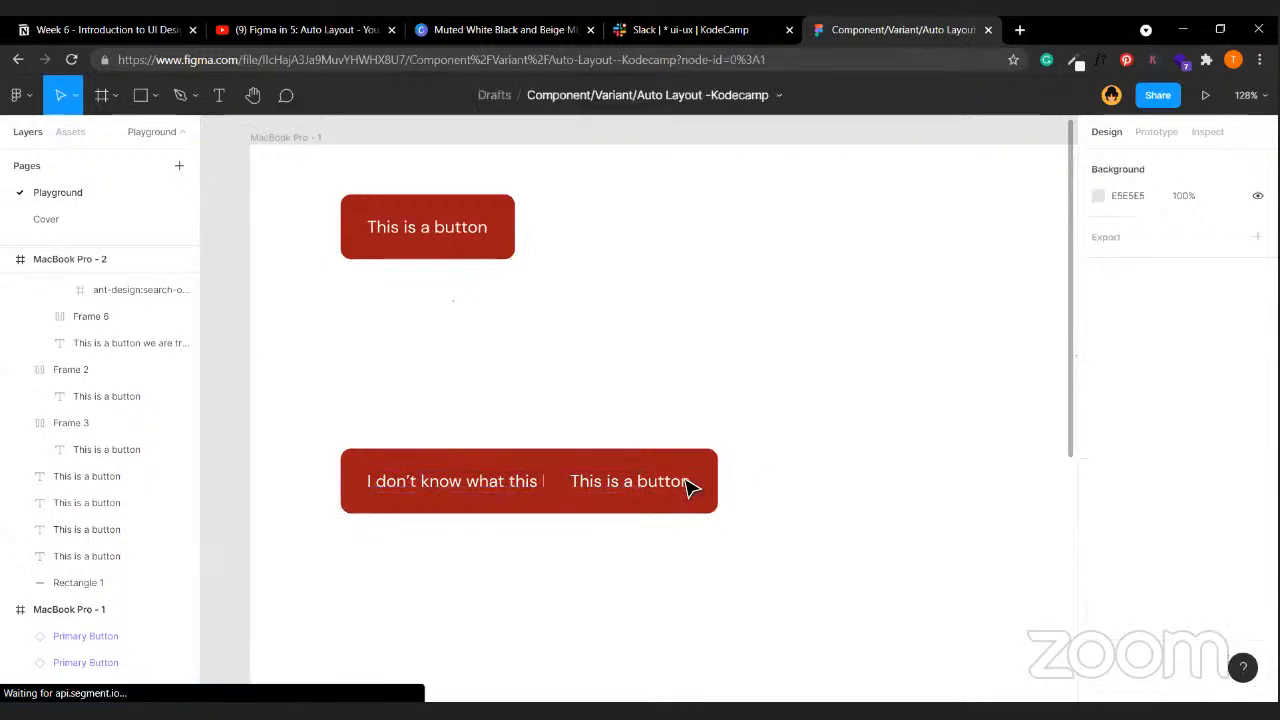
- Move the second instance right, clear of the first, and change its label to "We go run am like that"
{"action": "left_click_drag", "start_coordinate": [690, 486], "coordinate": [845, 486]}
{"action": "double_click", "coordinate": [845, 486]}
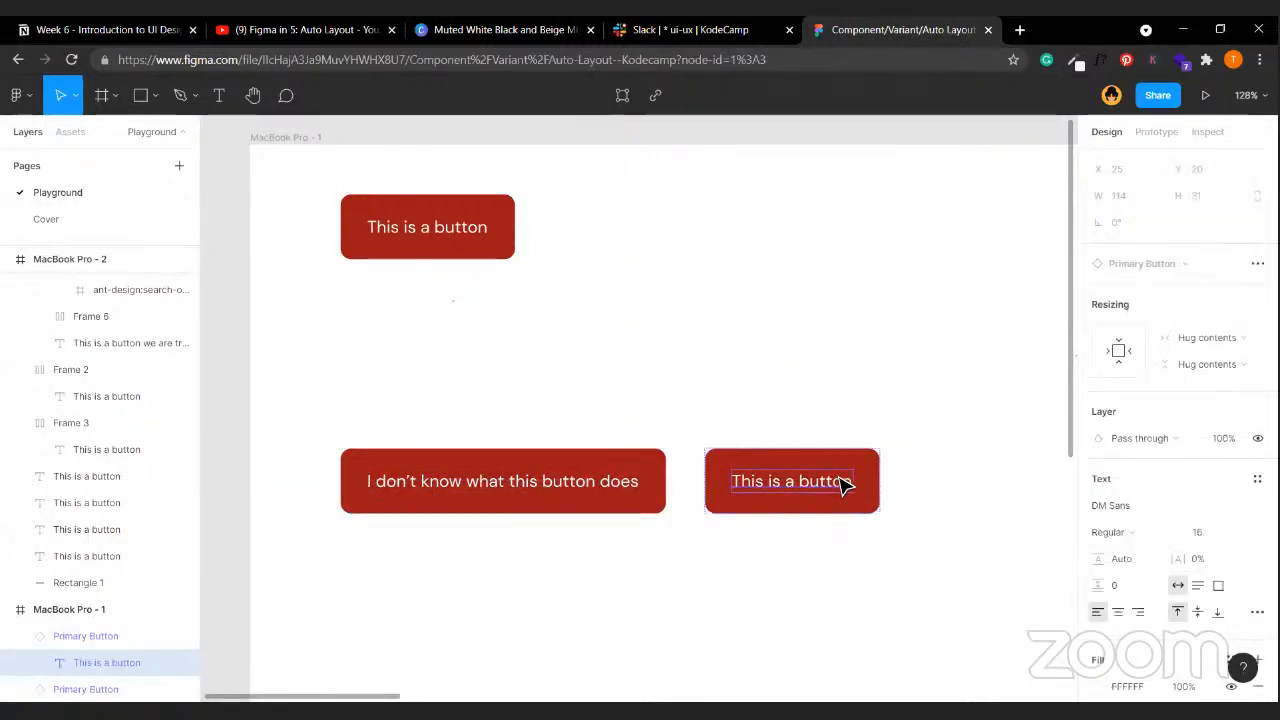
{"action": "double_click", "coordinate": [842, 482]}
{"action": "type", "text": "We go"}
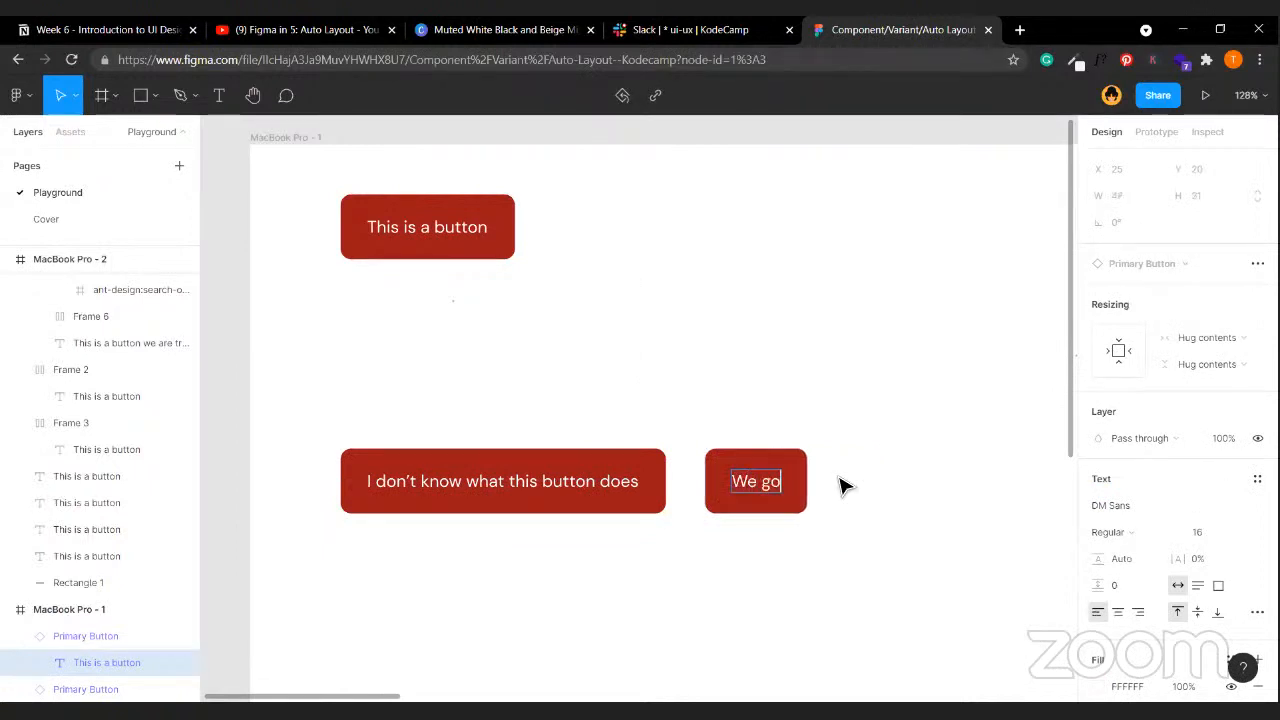
{"action": "type", "text": " run am like "}
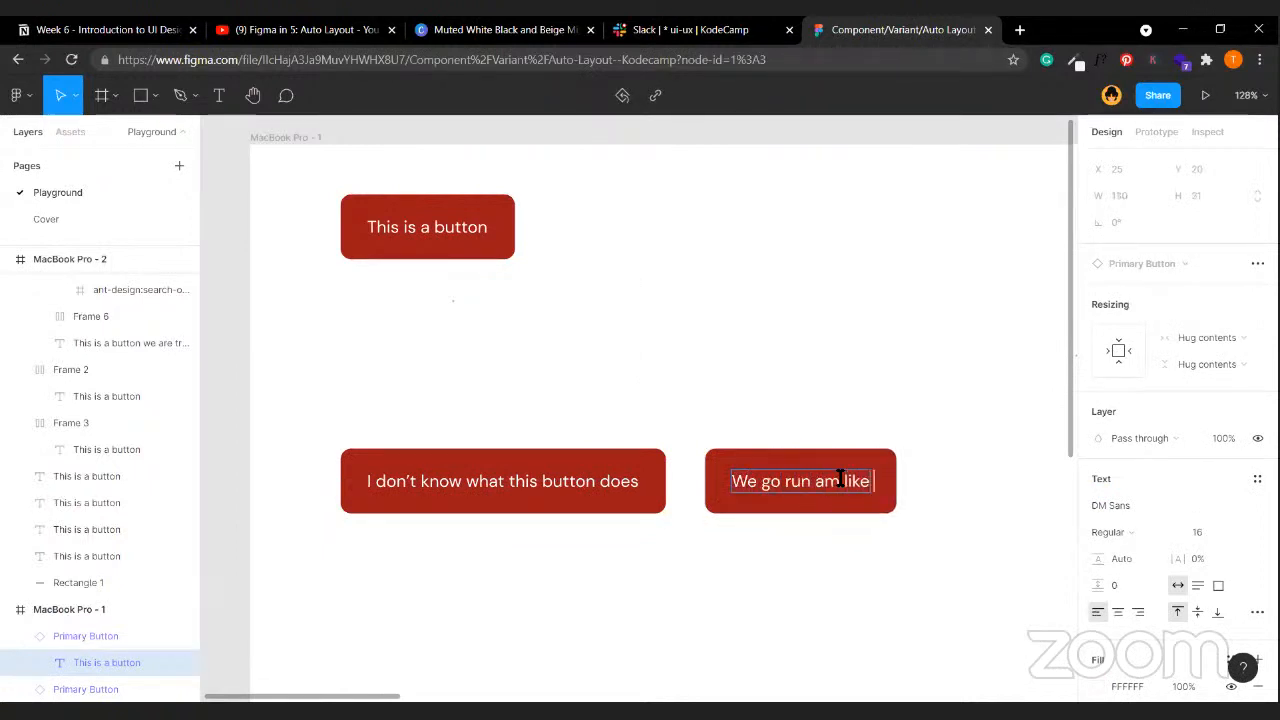
{"action": "type", "text": "that"}
{"action": "key", "text": "Escape"}
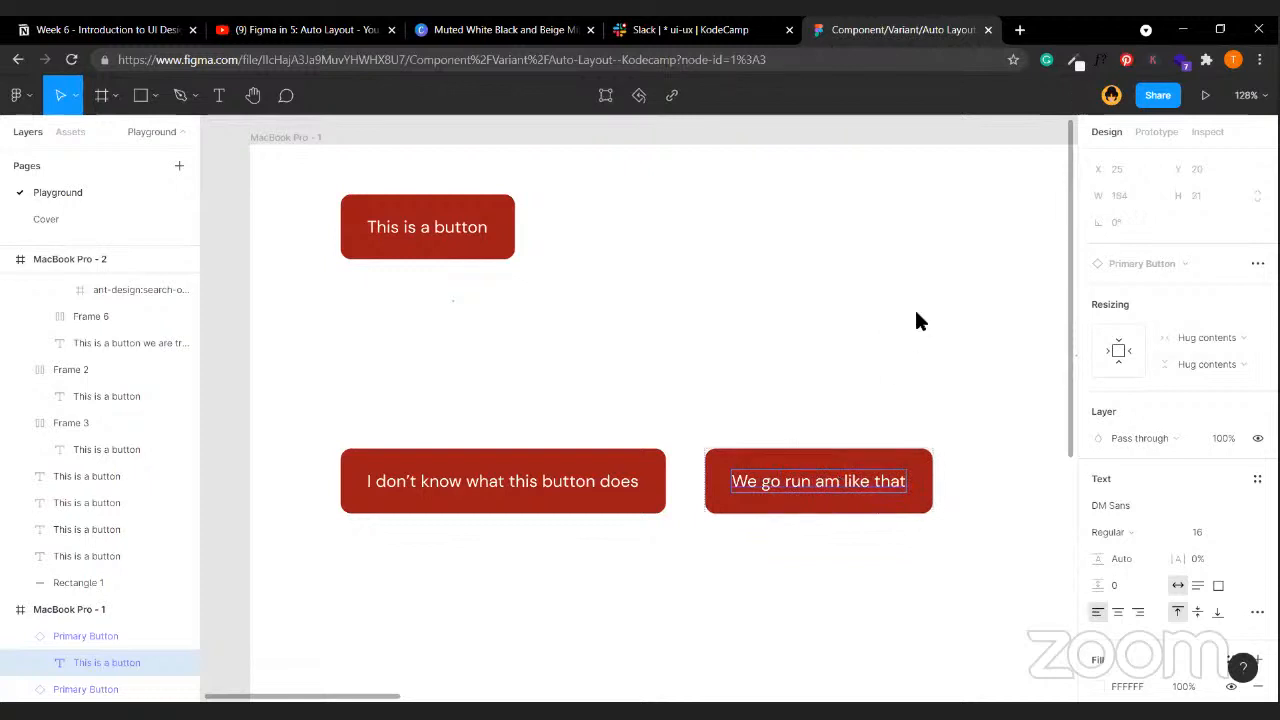
{"action": "left_click", "coordinate": [875, 380]}
- Nudge the "We go run am like that" instance slightly left toward the first instance
{"action": "left_click", "coordinate": [712, 496]}
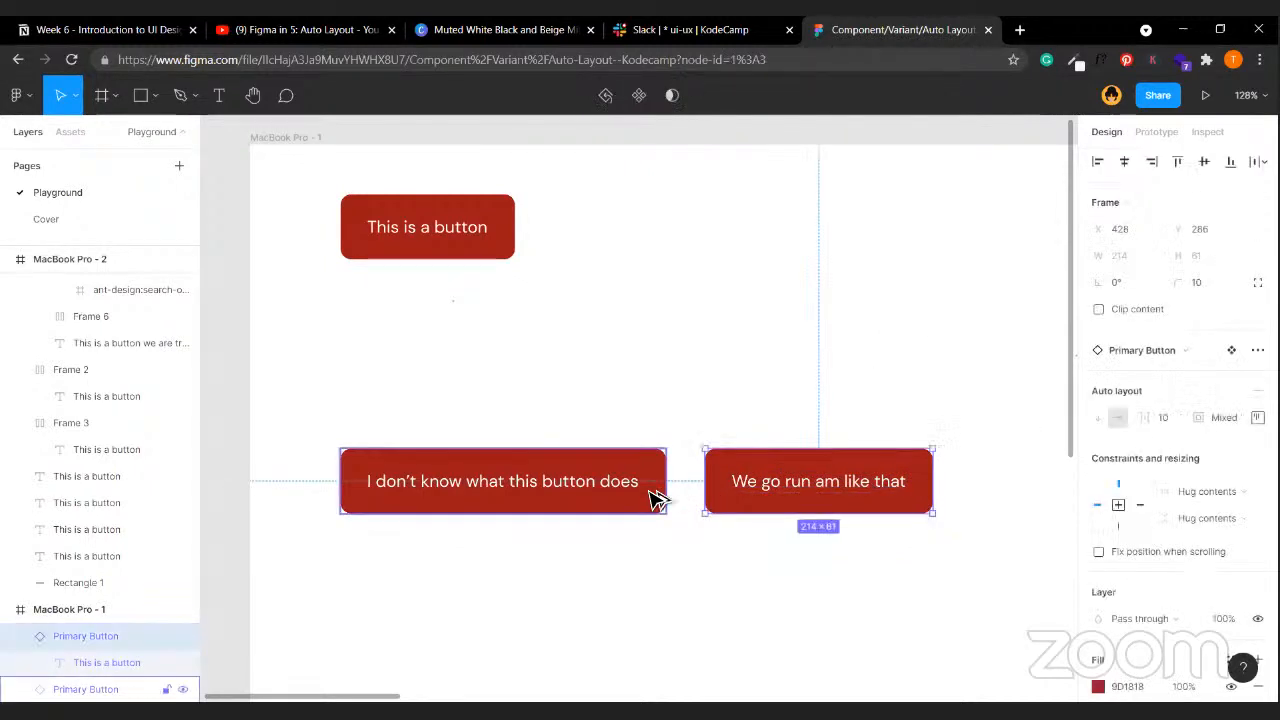
{"action": "key", "text": "Left"}
{"action": "key", "text": "Left"}
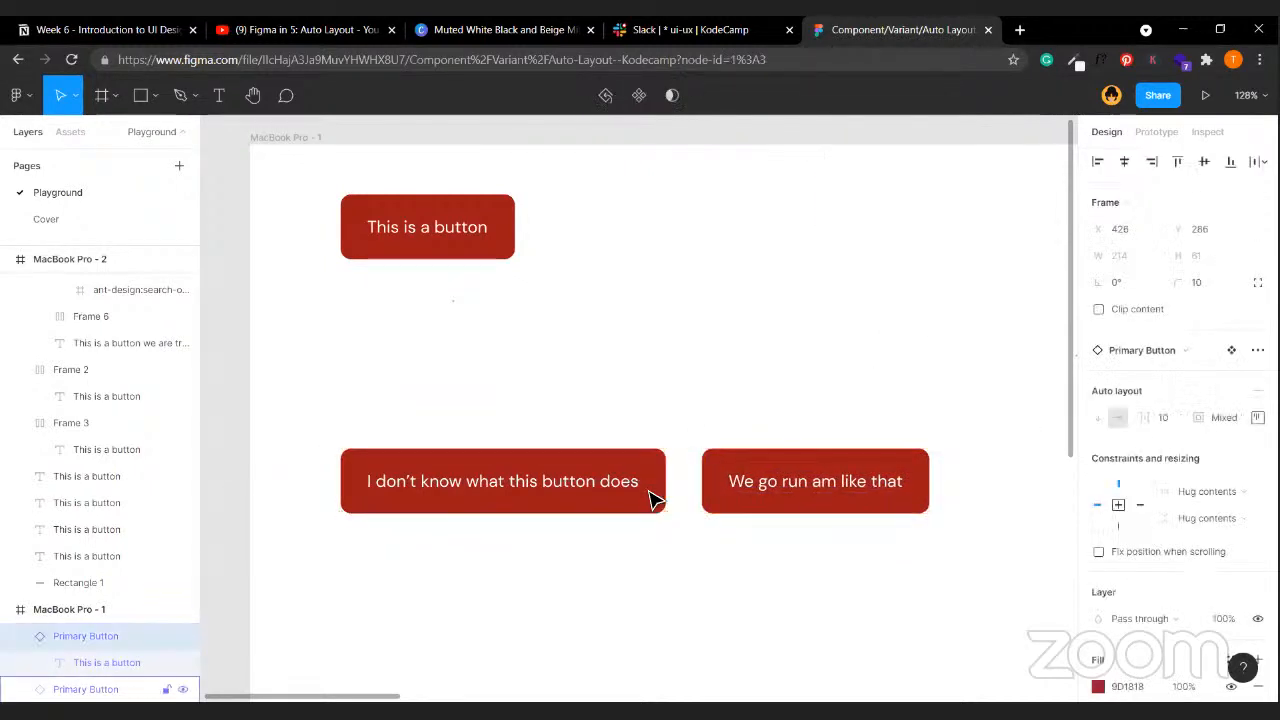
- Nudge the "We go run am like that" button toward the "I don't know what this button does" button, to X 411
{"action": "key", "text": "Left"}
{"action": "key", "text": "Left"}
{"action": "key", "text": "Left"}
{"action": "key", "text": "Left"}
{"action": "key", "text": "Left"}
{"action": "key", "text": "shift+Left"}
{"action": "key", "text": "shift+Left"}
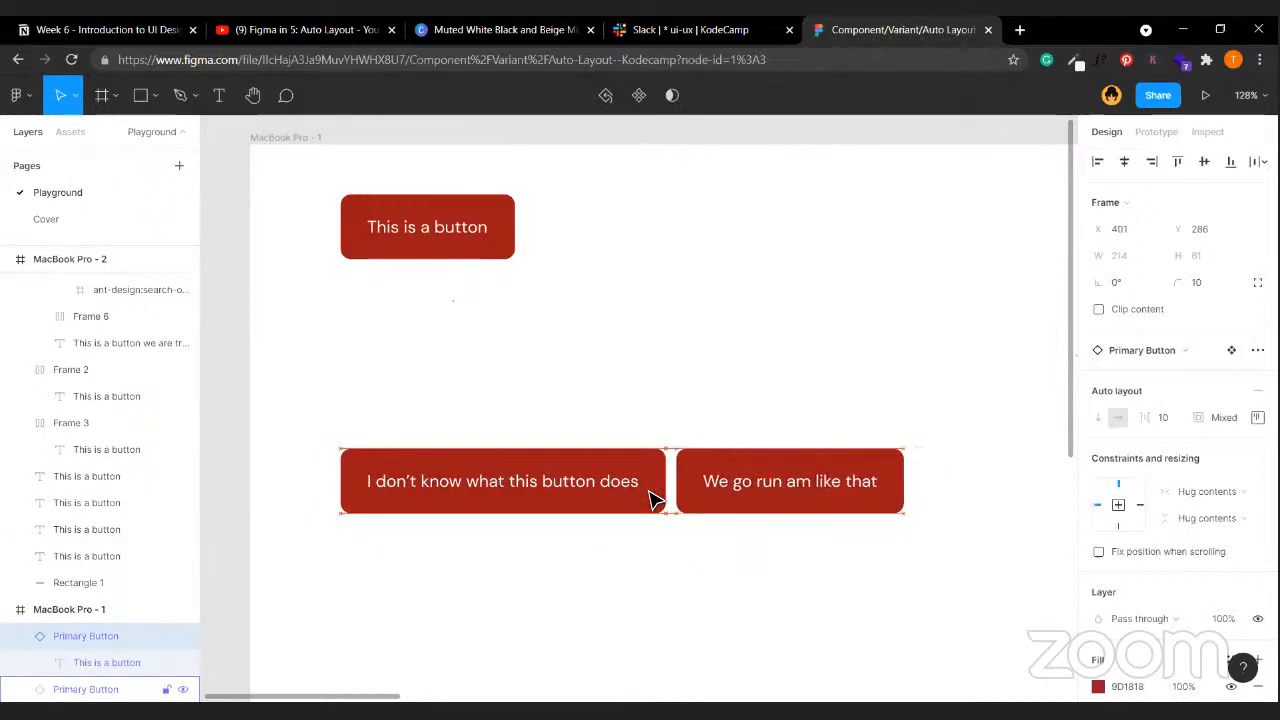
{"action": "key", "text": "shift+Right"}
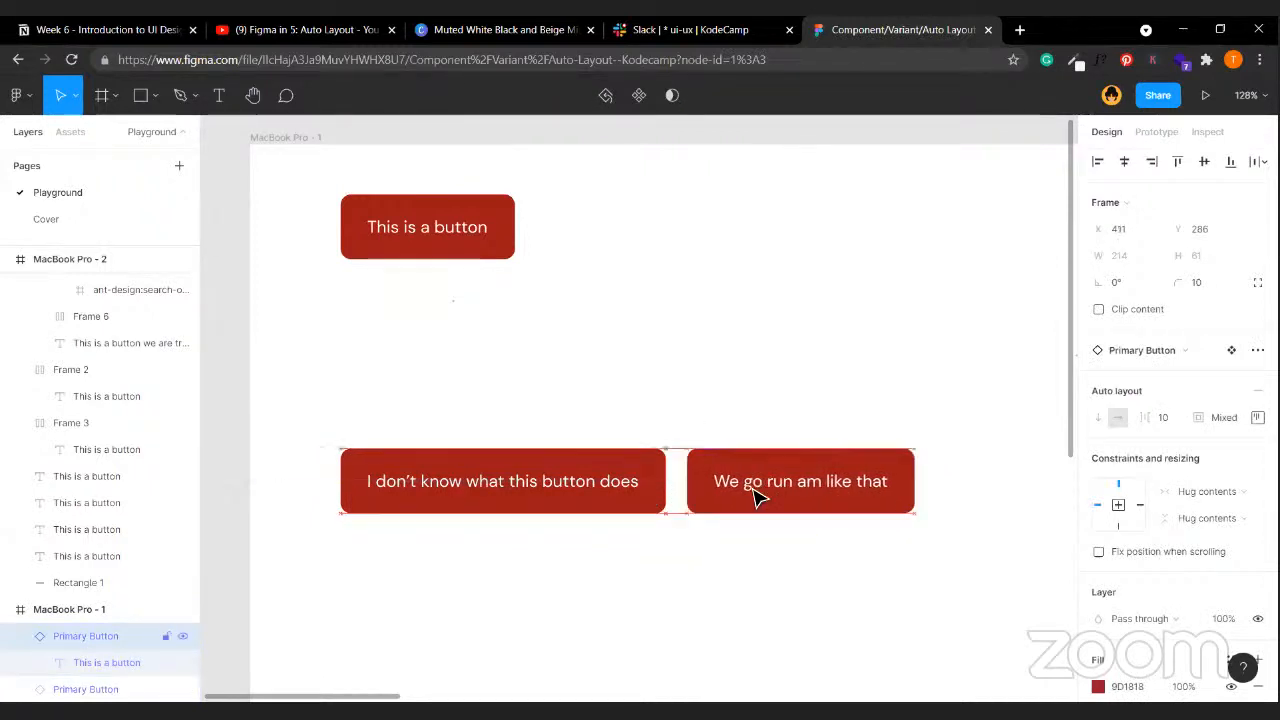
{"action": "left_click", "coordinate": [753, 312]}
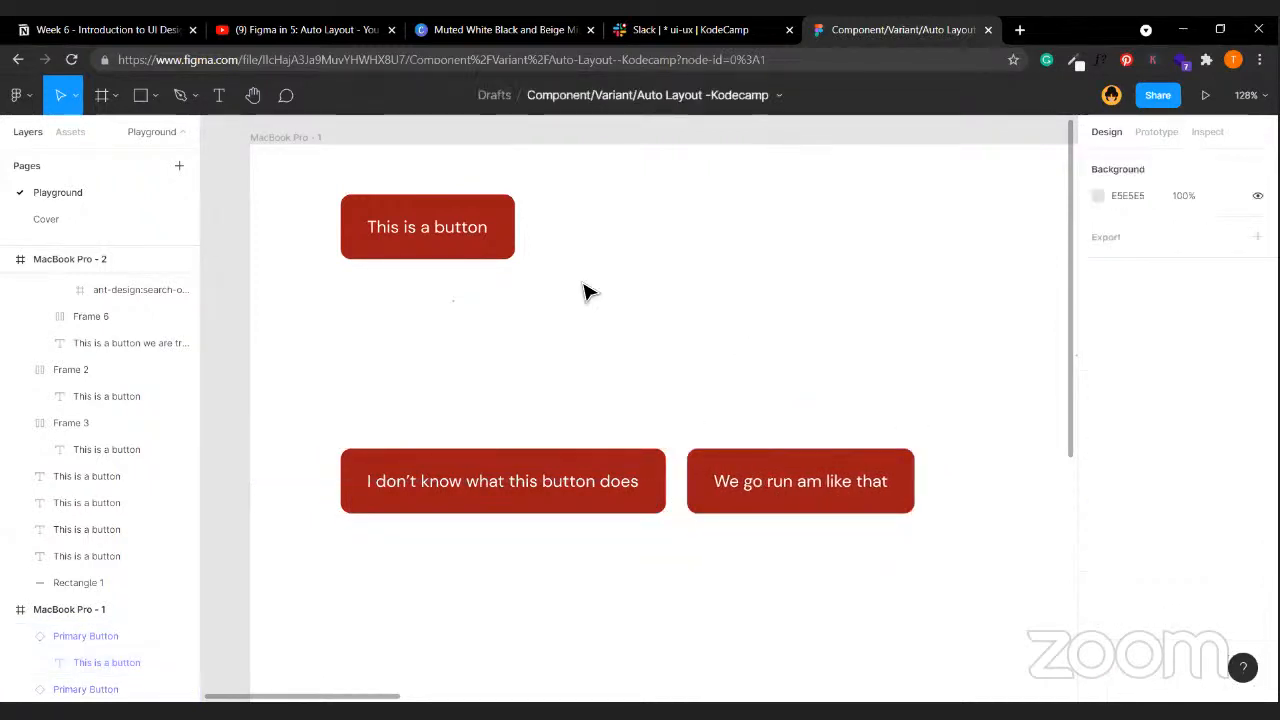
- Set the left and right auto layout padding of the main Primary Button component to 50
{"action": "left_click", "coordinate": [428, 224]}
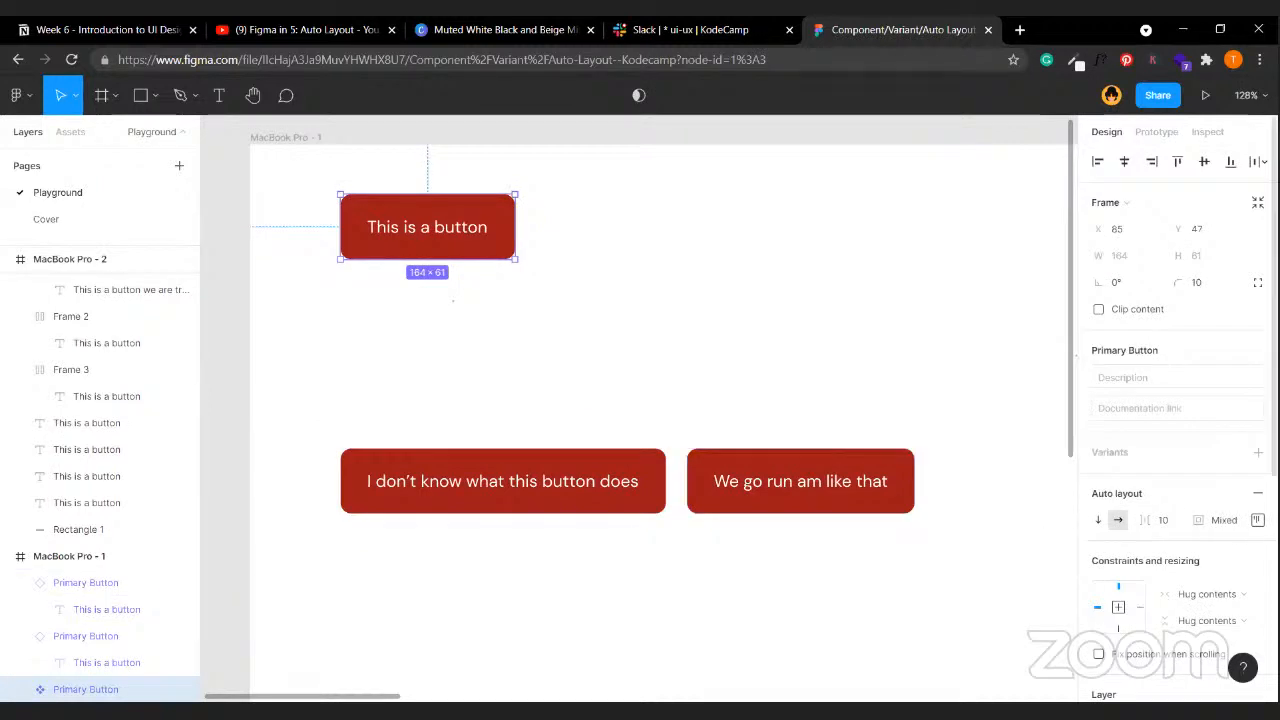
{"action": "left_click", "coordinate": [1257, 520]}
{"action": "left_click", "coordinate": [1152, 596]}
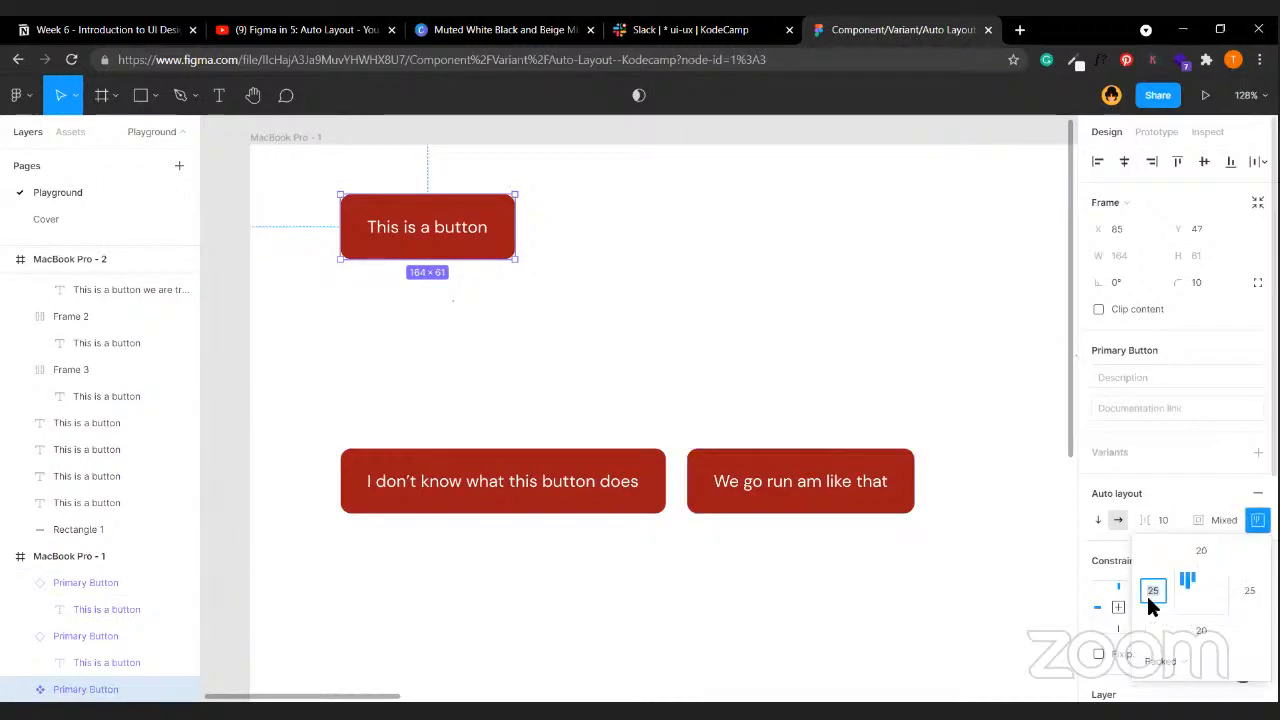
{"action": "type", "text": "50"}
{"action": "key", "text": "Return"}
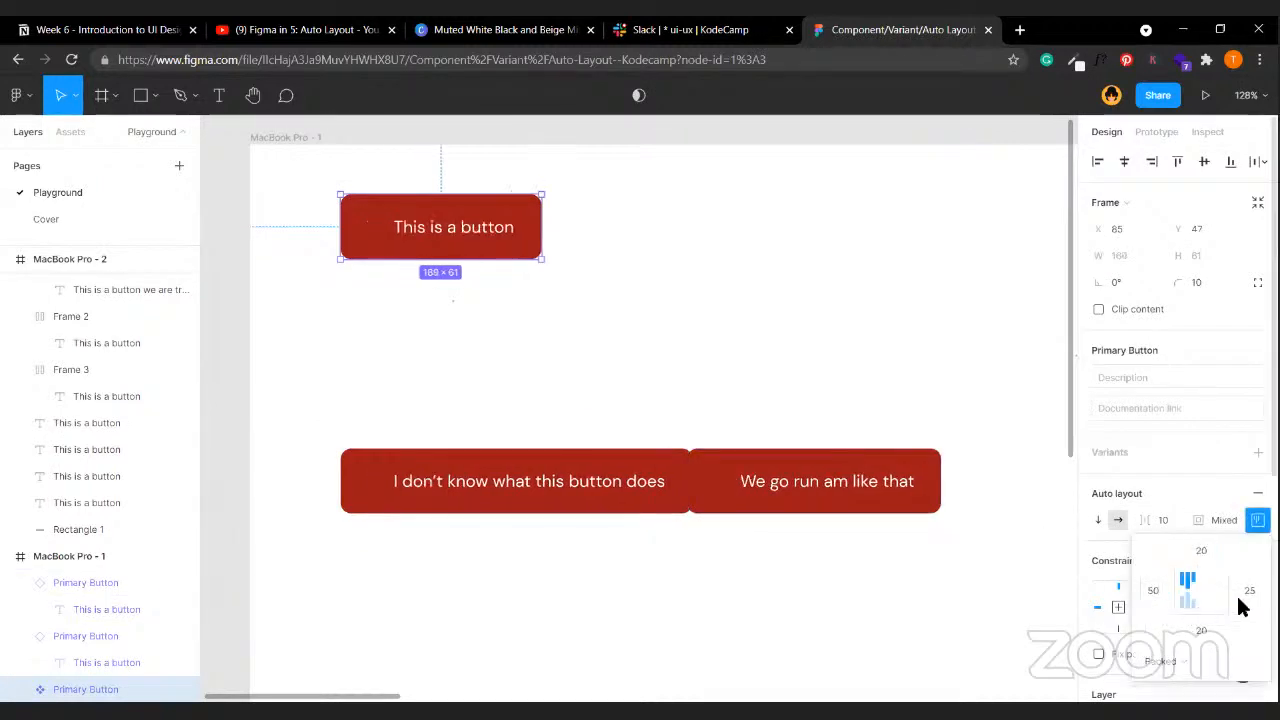
{"action": "left_click", "coordinate": [1250, 591]}
{"action": "type", "text": "50"}
{"action": "key", "text": "Return"}
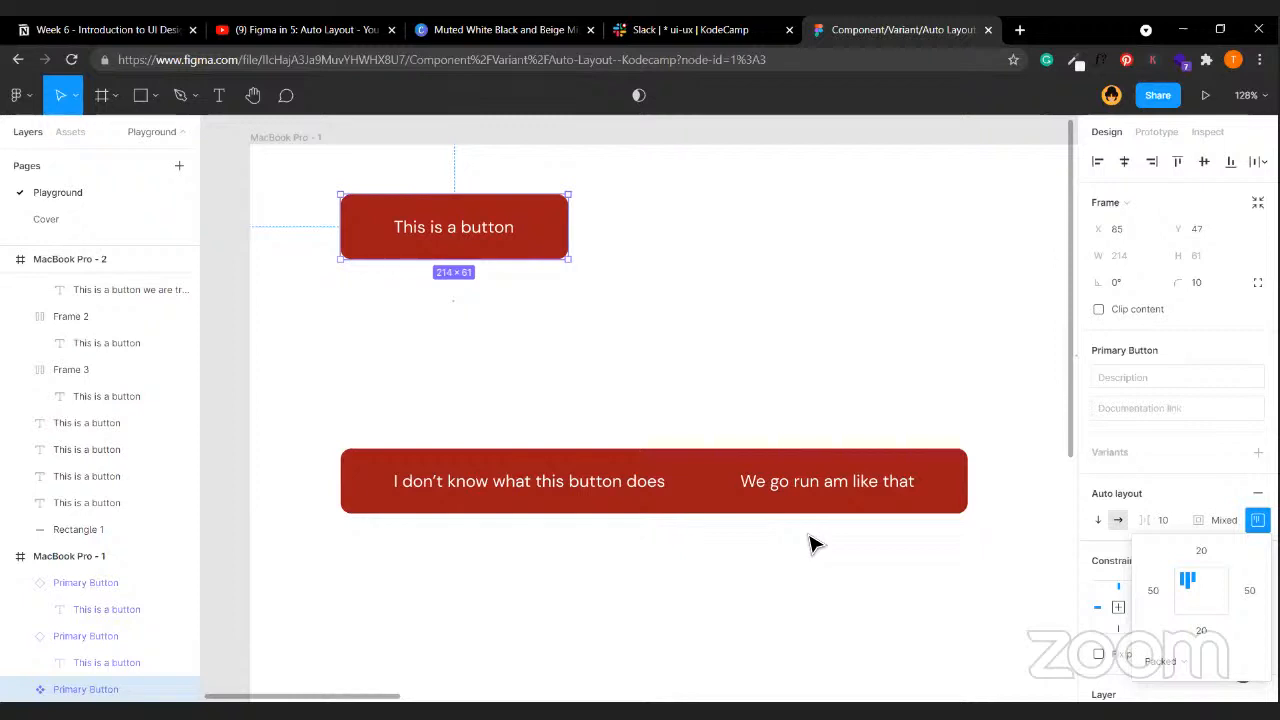
- Move the "We go run am like that" button to X 451, and undo that move and the padding changes
{"action": "left_click", "coordinate": [836, 469]}
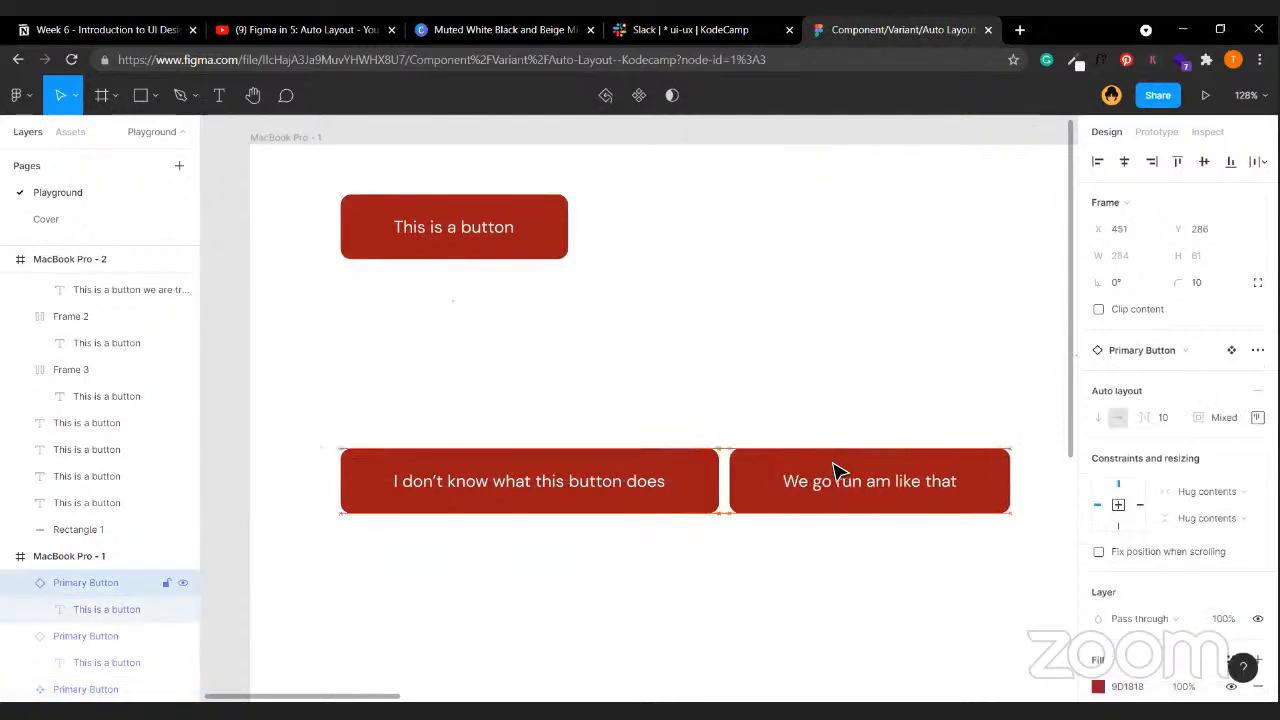
{"action": "key", "text": "ctrl+z"}
{"action": "key", "text": "ctrl+z"}
{"action": "key", "text": "ctrl+z"}
{"action": "key", "text": "ctrl+z"}
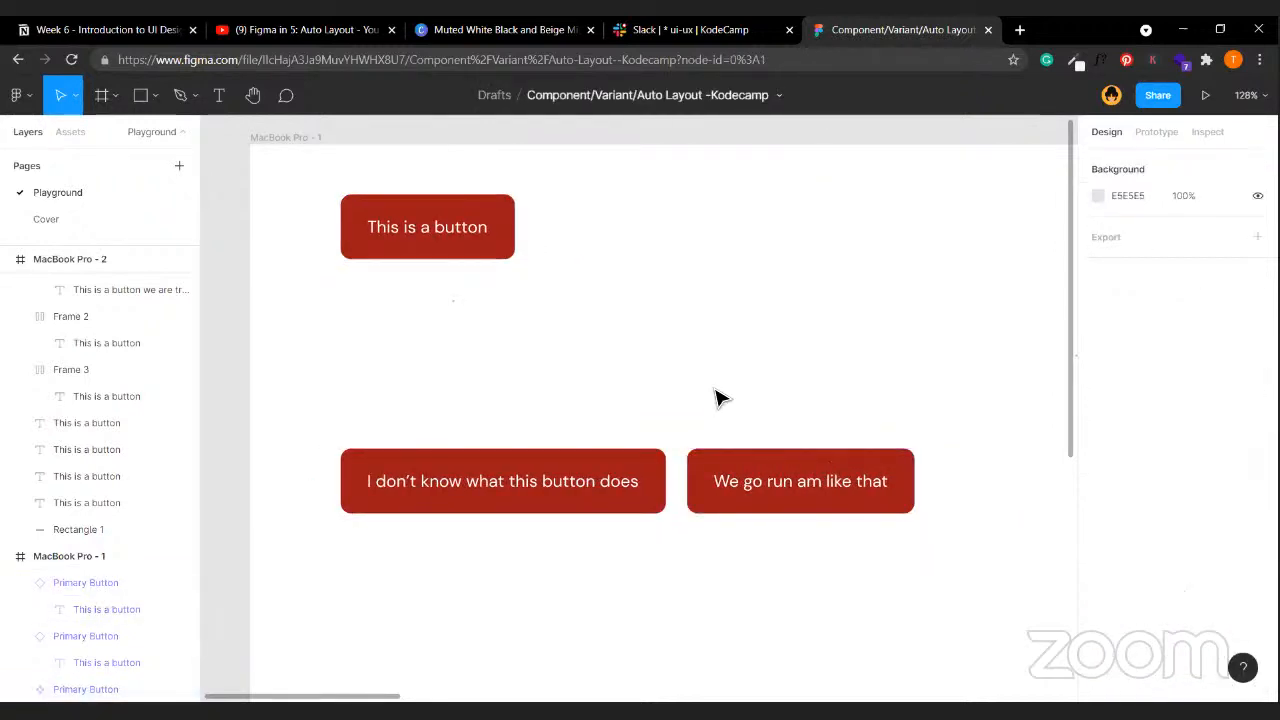
- Wrap the "I don't know what this button does" and "We go run am like that" buttons together in an auto layout frame
{"action": "left_click", "coordinate": [540, 458]}
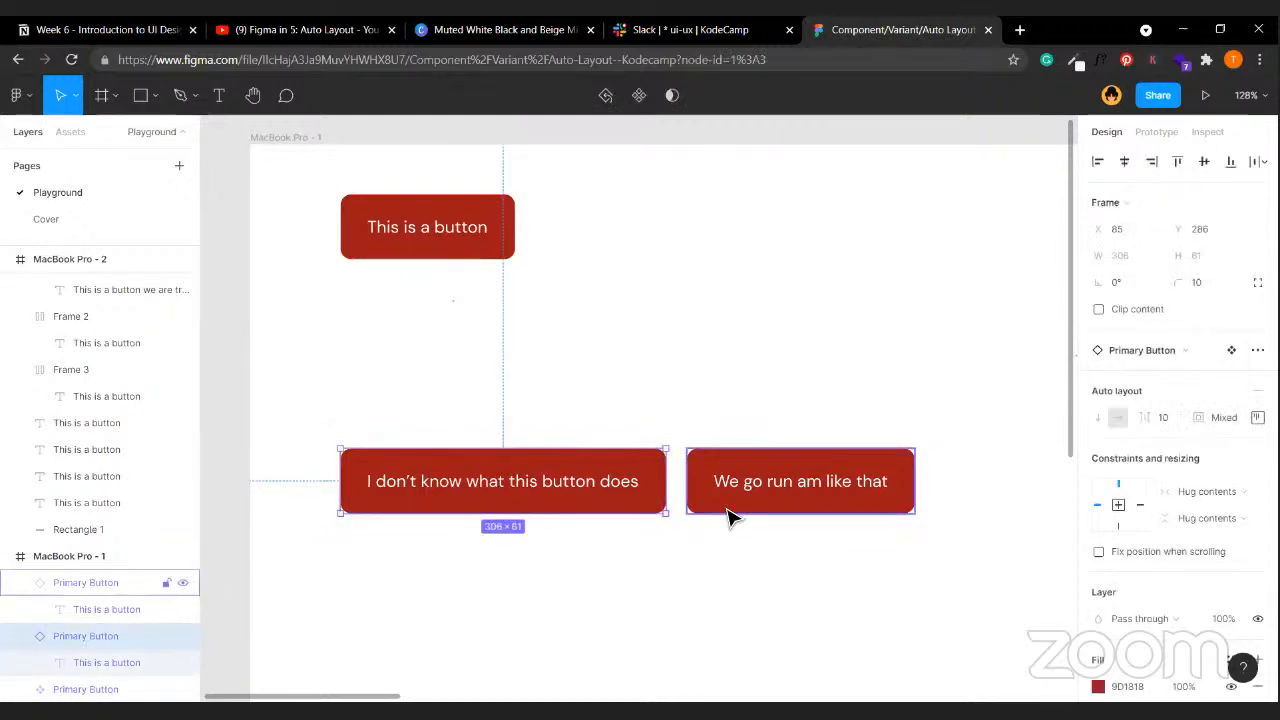
{"action": "left_click", "coordinate": [730, 505], "text": "shift"}
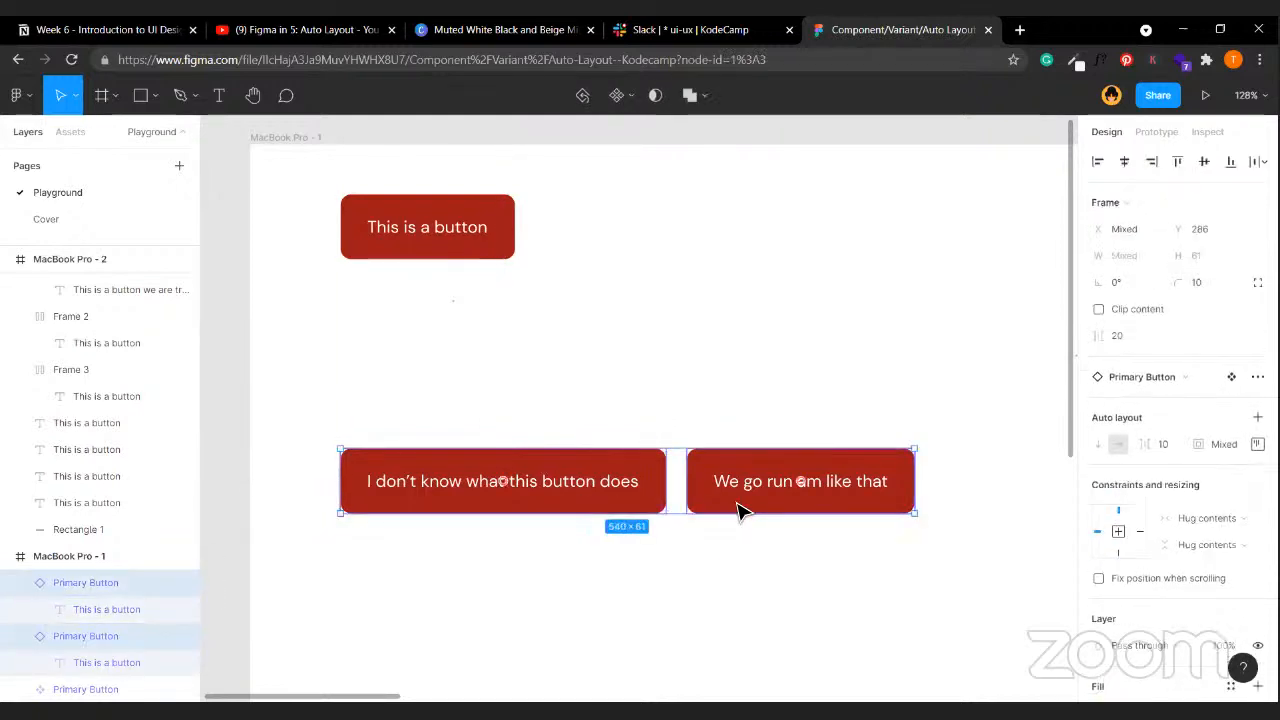
{"action": "key", "text": "shift+a"}
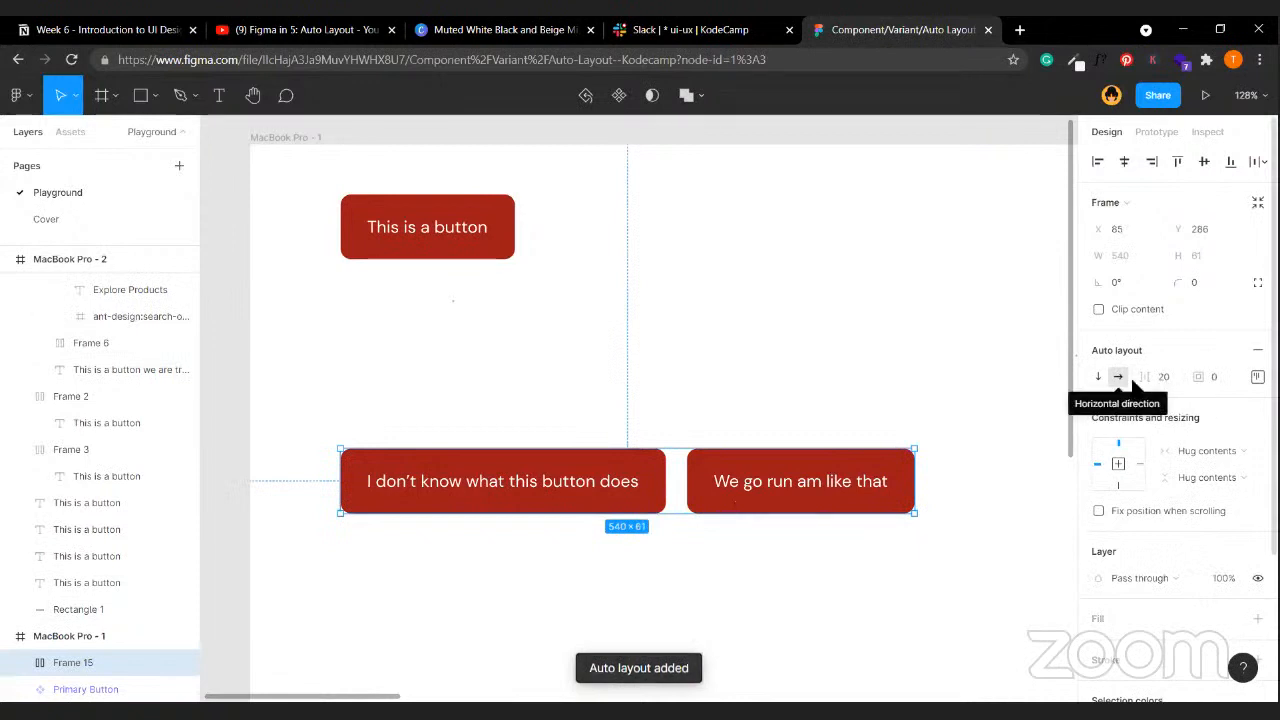
- Set the main Primary Button's auto layout alignment to center and select both of its instances in the frame
{"action": "left_click", "coordinate": [451, 246]}
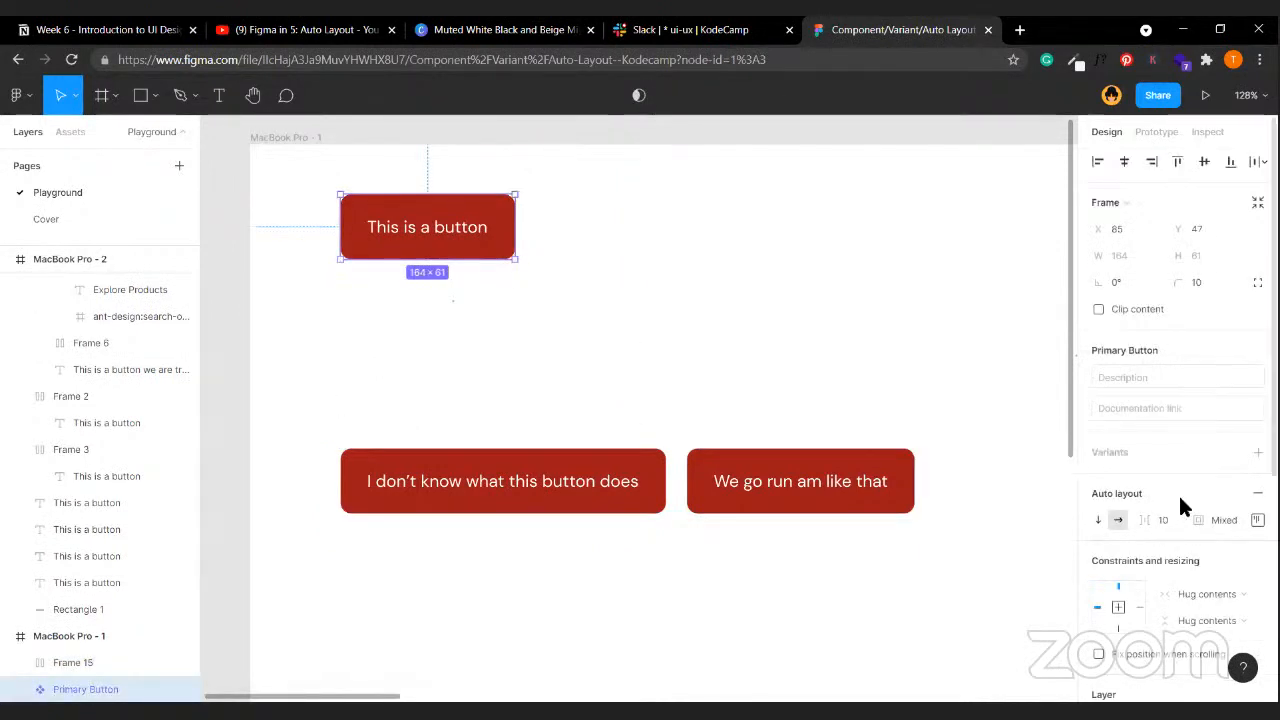
{"action": "left_click", "coordinate": [1255, 520]}
{"action": "left_click", "coordinate": [1158, 591]}
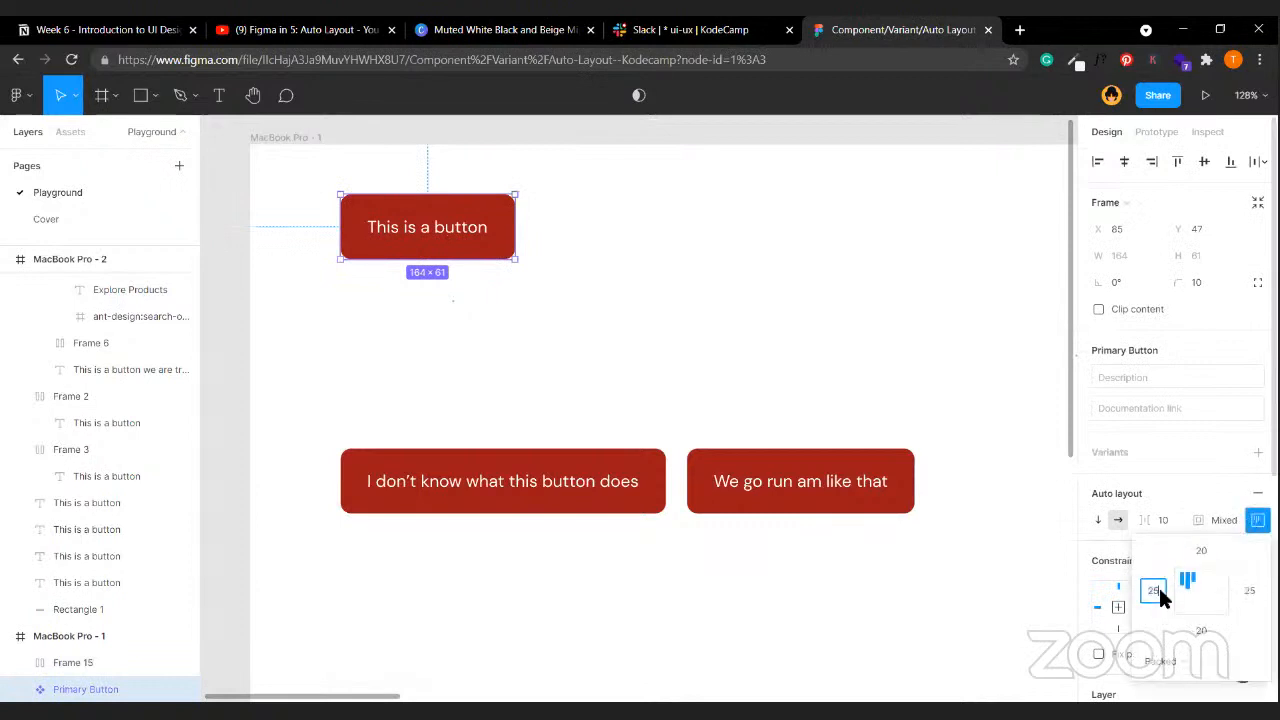
{"action": "left_click", "coordinate": [1215, 591]}
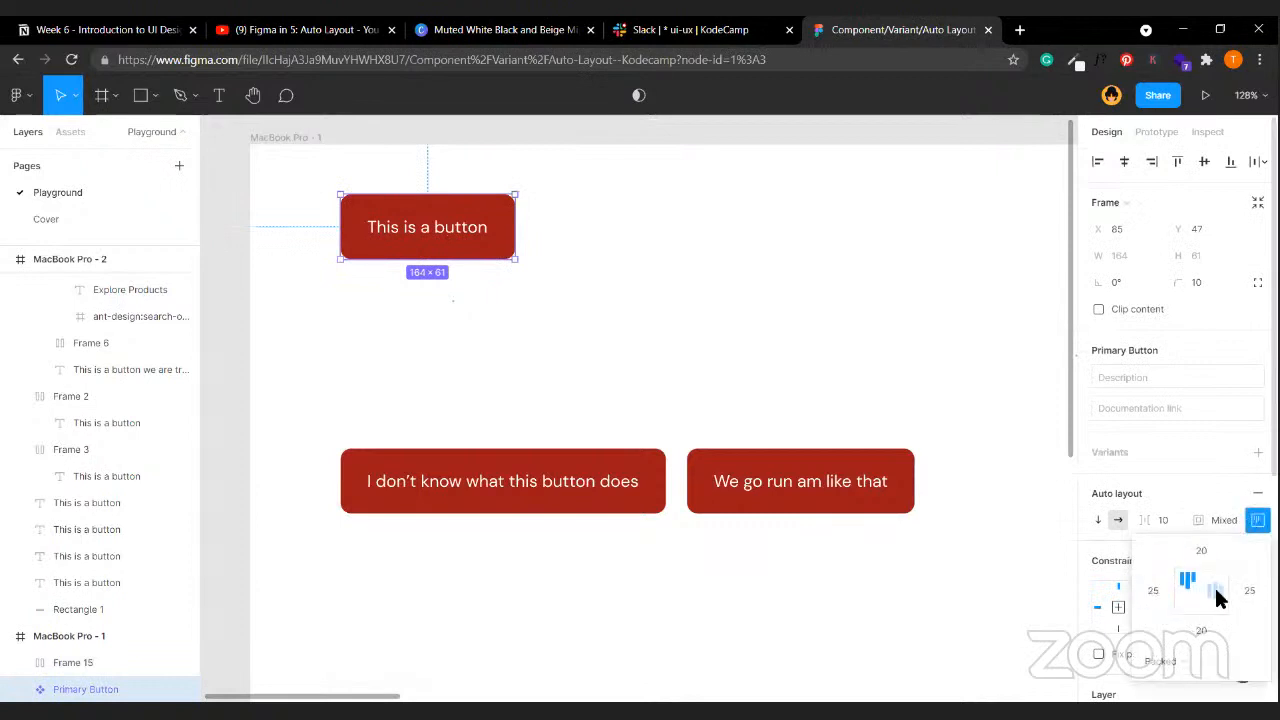
{"action": "left_click", "coordinate": [845, 485]}
{"action": "left_click", "coordinate": [845, 507]}
{"action": "left_click", "coordinate": [563, 463], "text": "shift"}
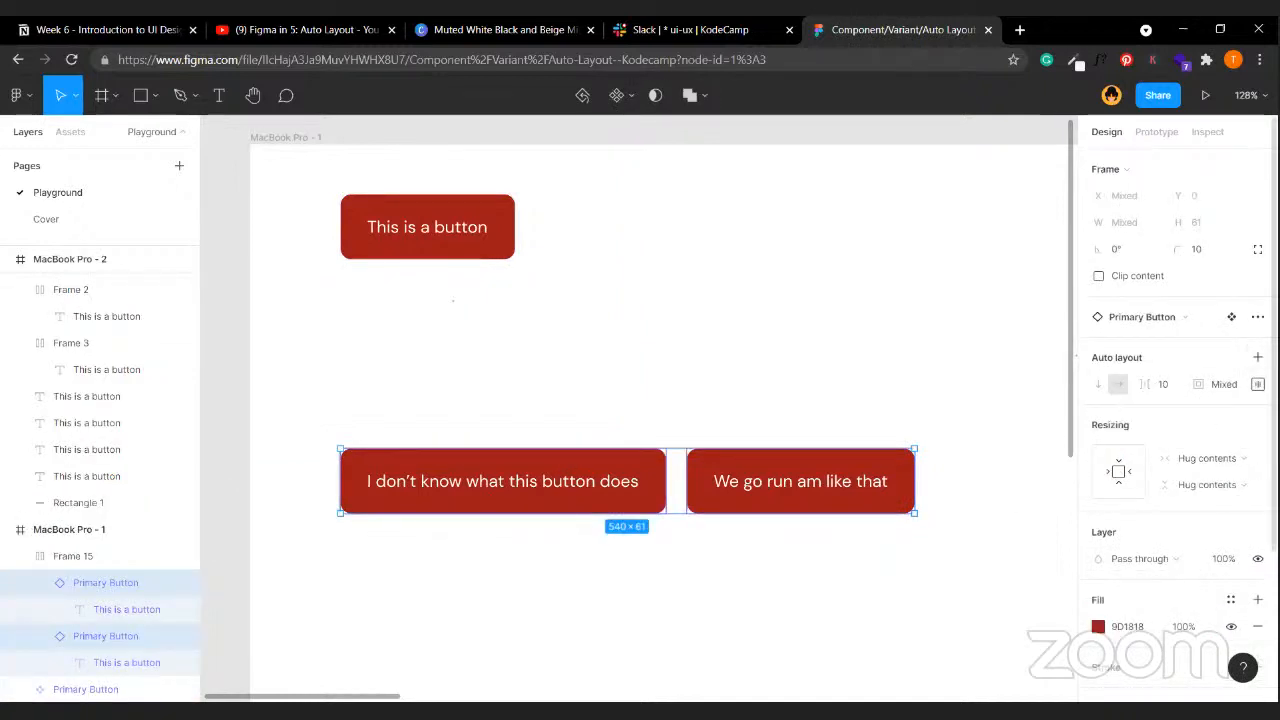
- Set the main Primary Button's left and right padding to 50
{"action": "left_click", "coordinate": [477, 253]}
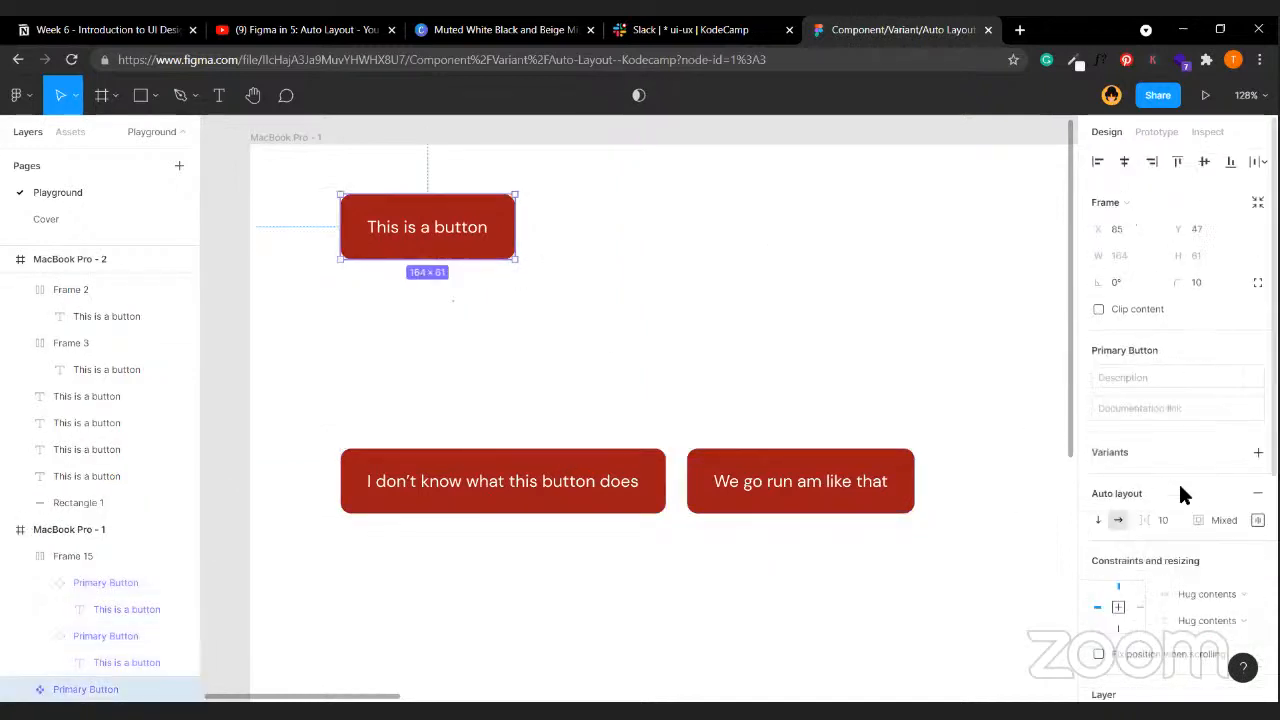
{"action": "left_click", "coordinate": [1257, 520]}
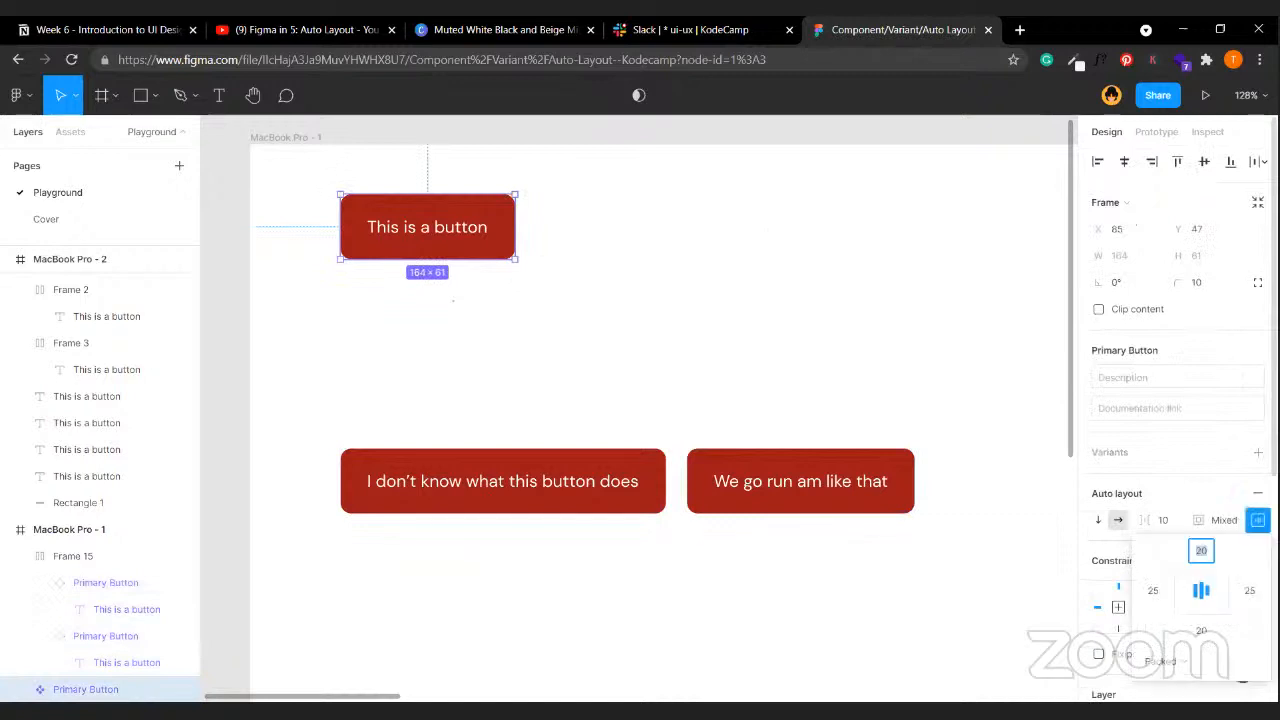
{"action": "left_click", "coordinate": [1155, 592]}
{"action": "type", "text": "50"}
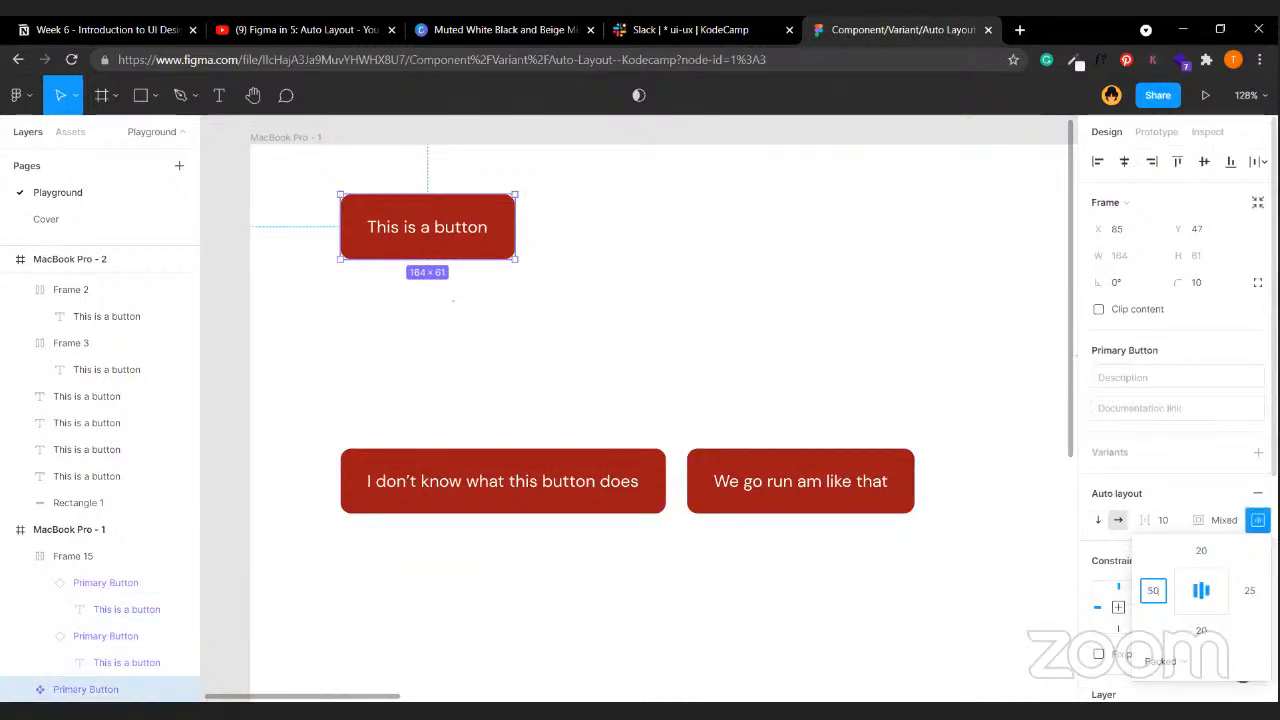
{"action": "key", "text": "Tab"}
{"action": "type", "text": "4"}
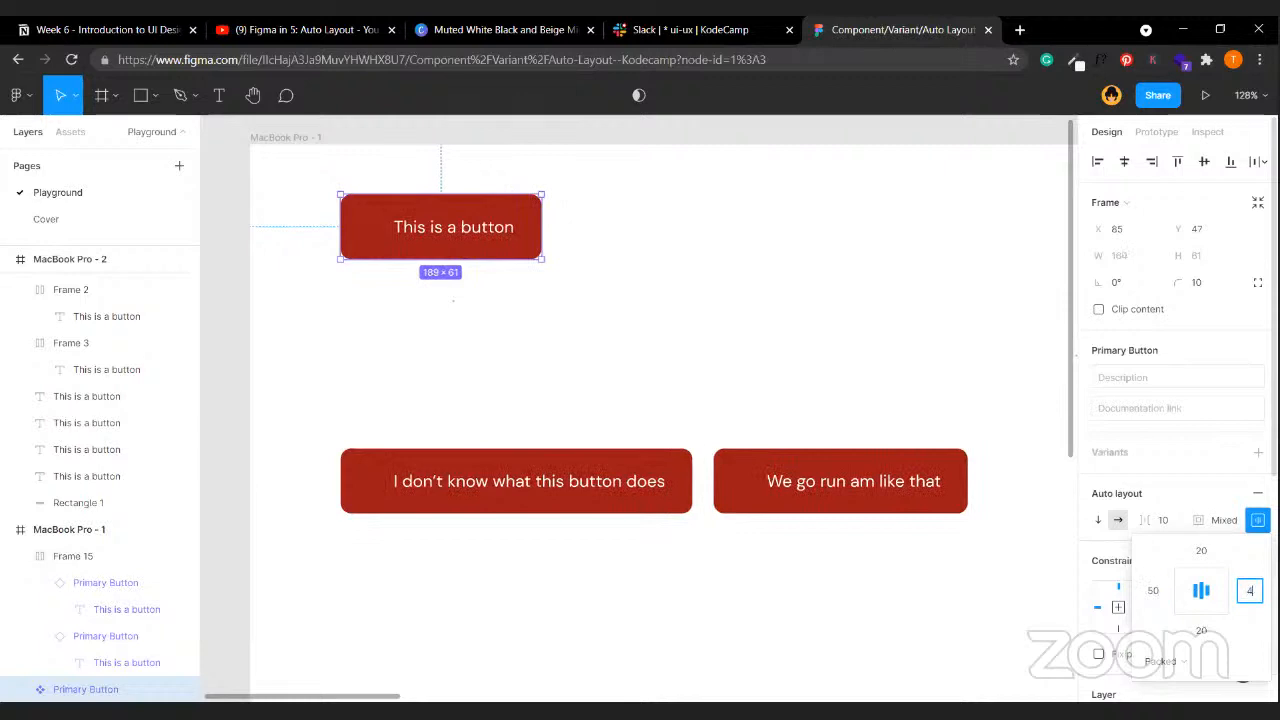
{"action": "type", "text": "0"}
{"action": "key", "text": "Return"}
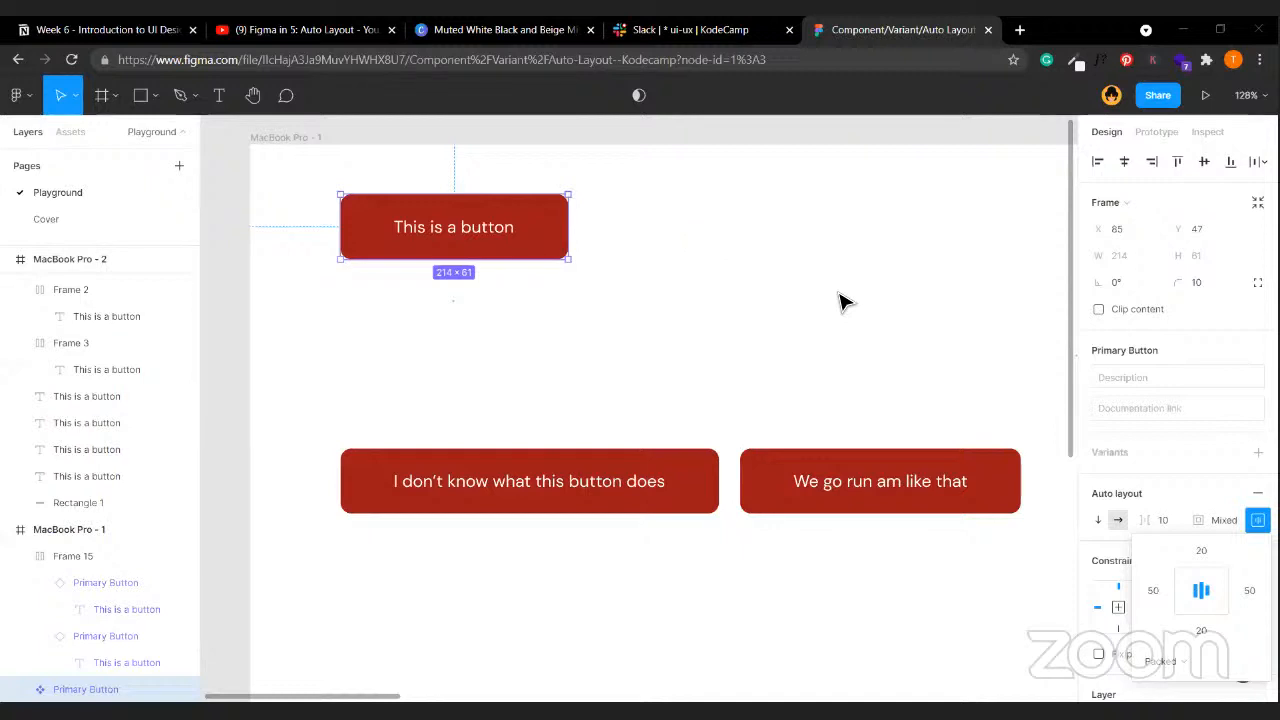
{"action": "left_click", "coordinate": [654, 340]}
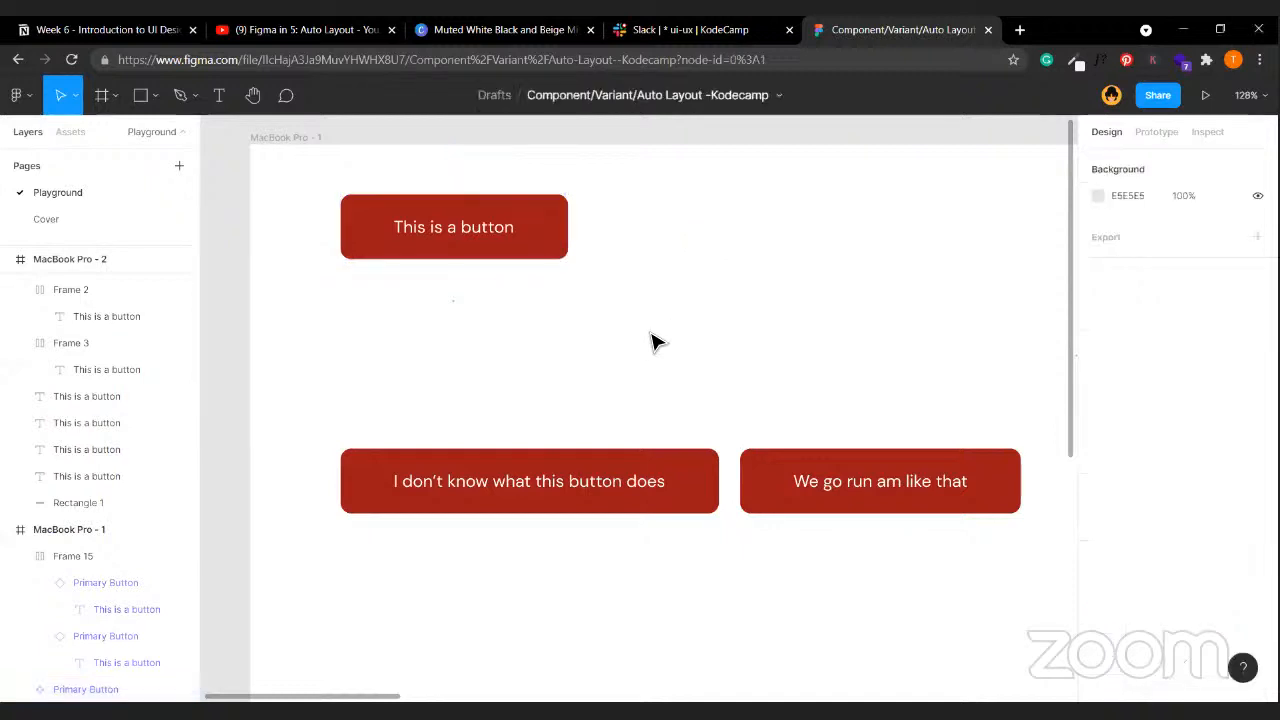
{"action": "left_click", "coordinate": [612, 484]}
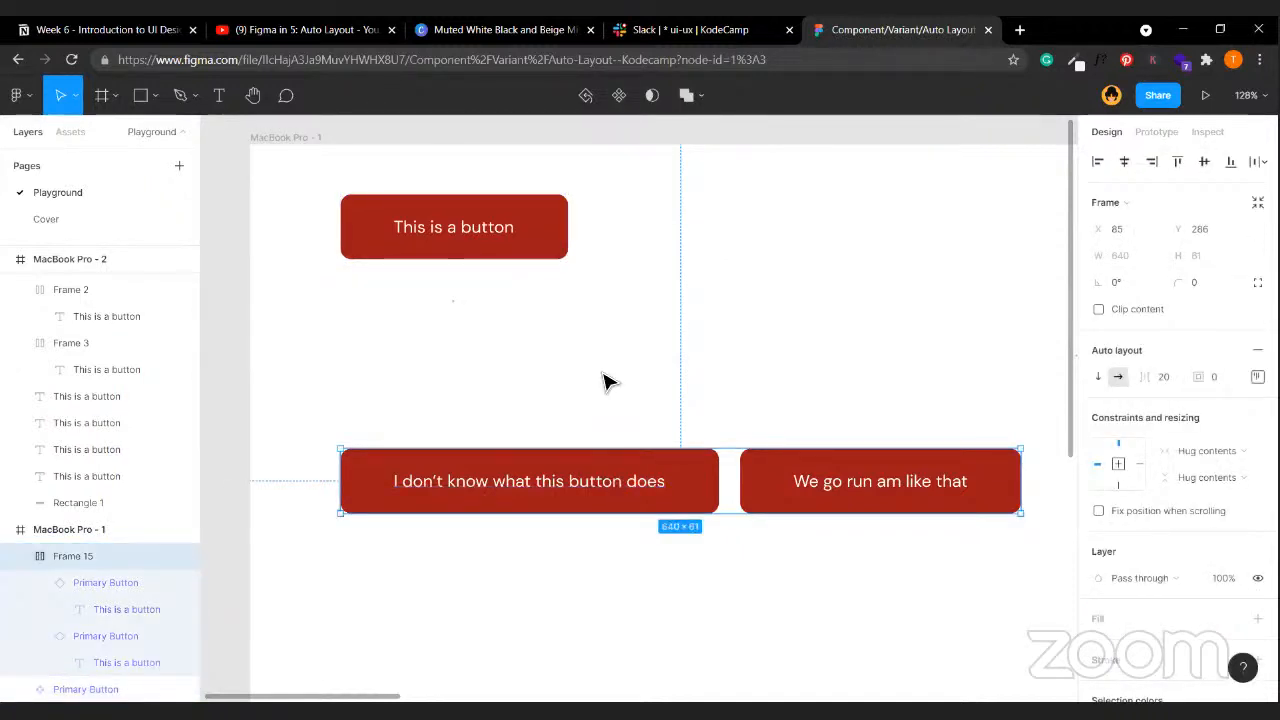
{"action": "left_click", "coordinate": [607, 381]}
{"action": "scroll", "coordinate": [540, 345], "scroll_direction": "up", "scroll_amount": 2}
{"action": "left_click", "coordinate": [443, 288]}
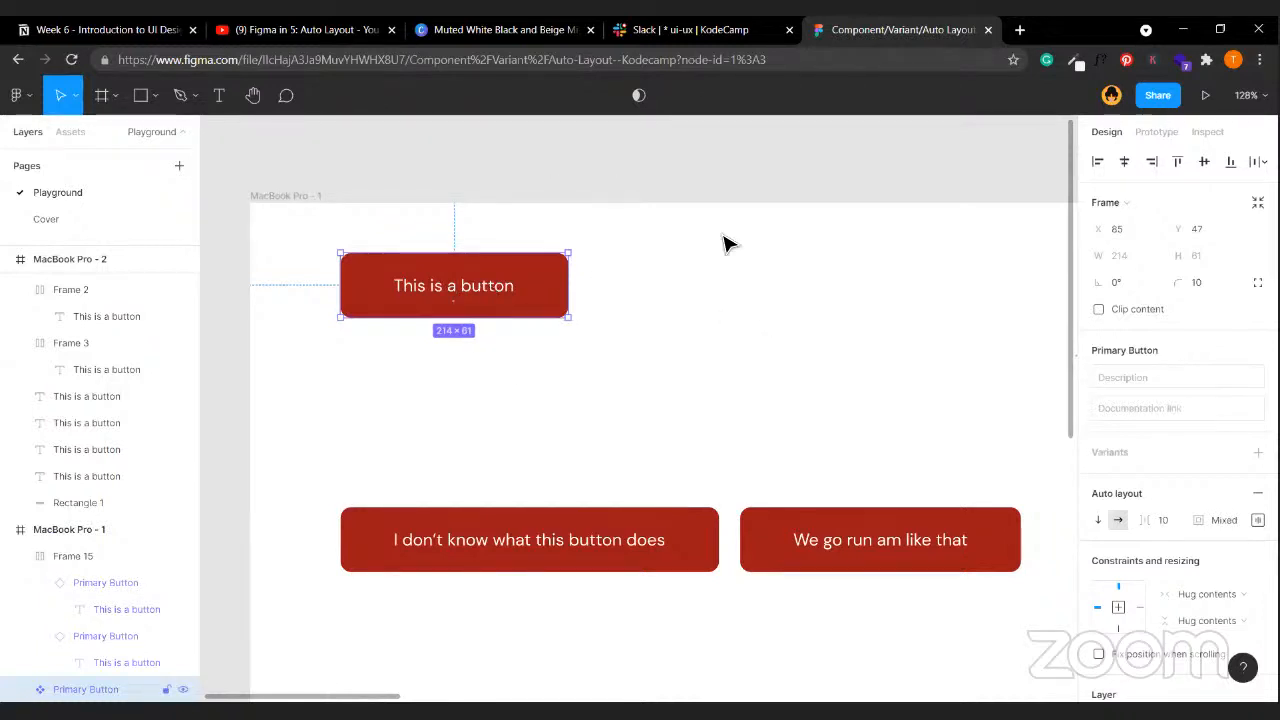
{"action": "left_click", "coordinate": [543, 403]}
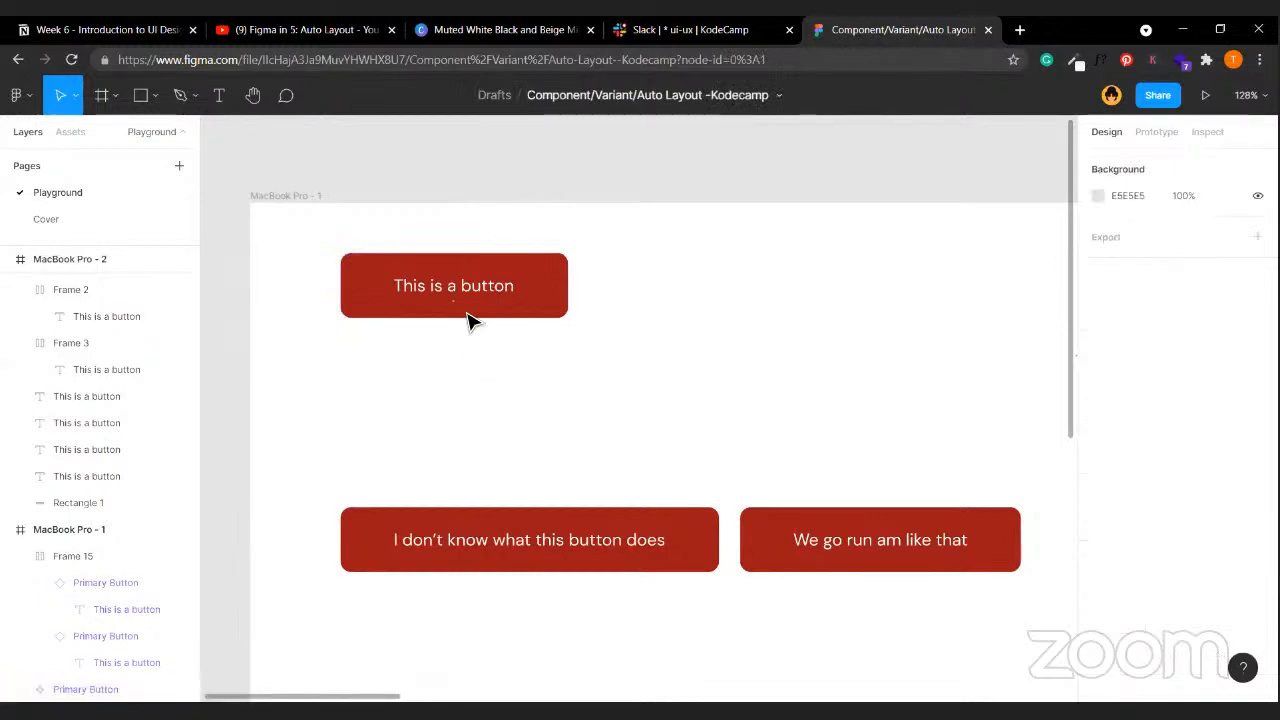
- Add a second variant to the main Primary Button component
{"action": "left_click", "coordinate": [525, 309]}
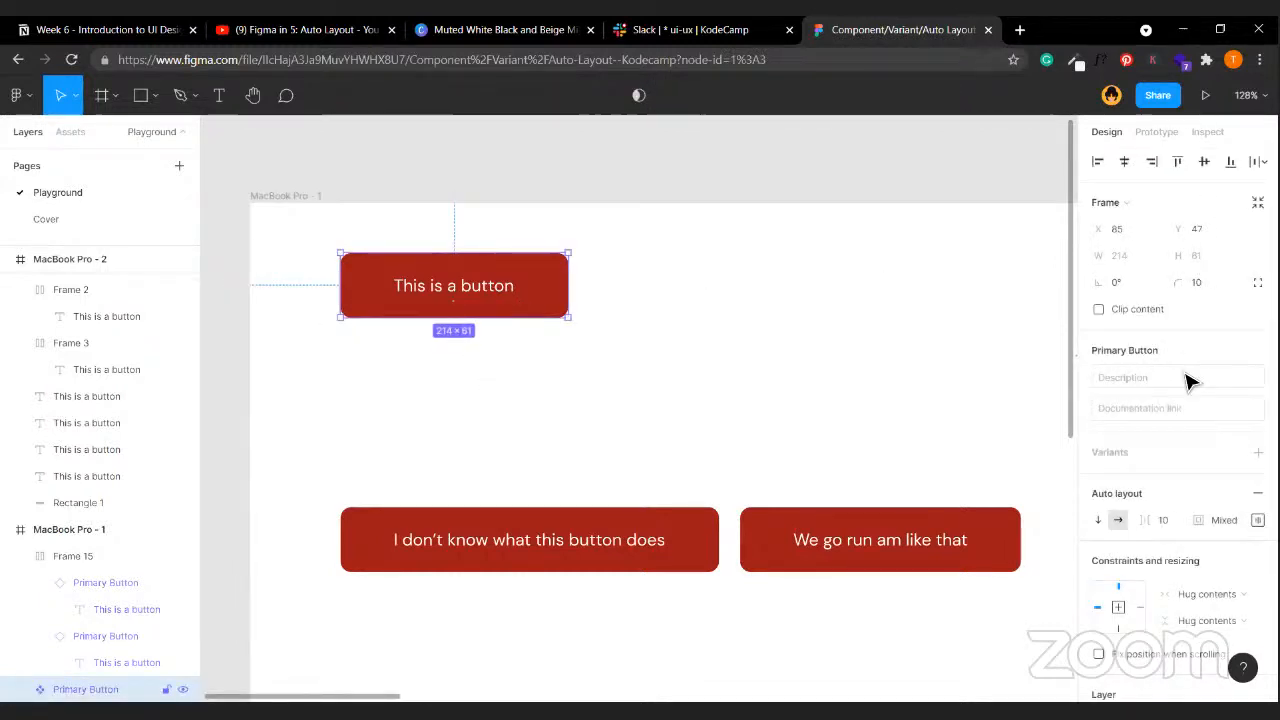
{"action": "scroll", "coordinate": [1166, 517], "scroll_direction": "down", "scroll_amount": 3}
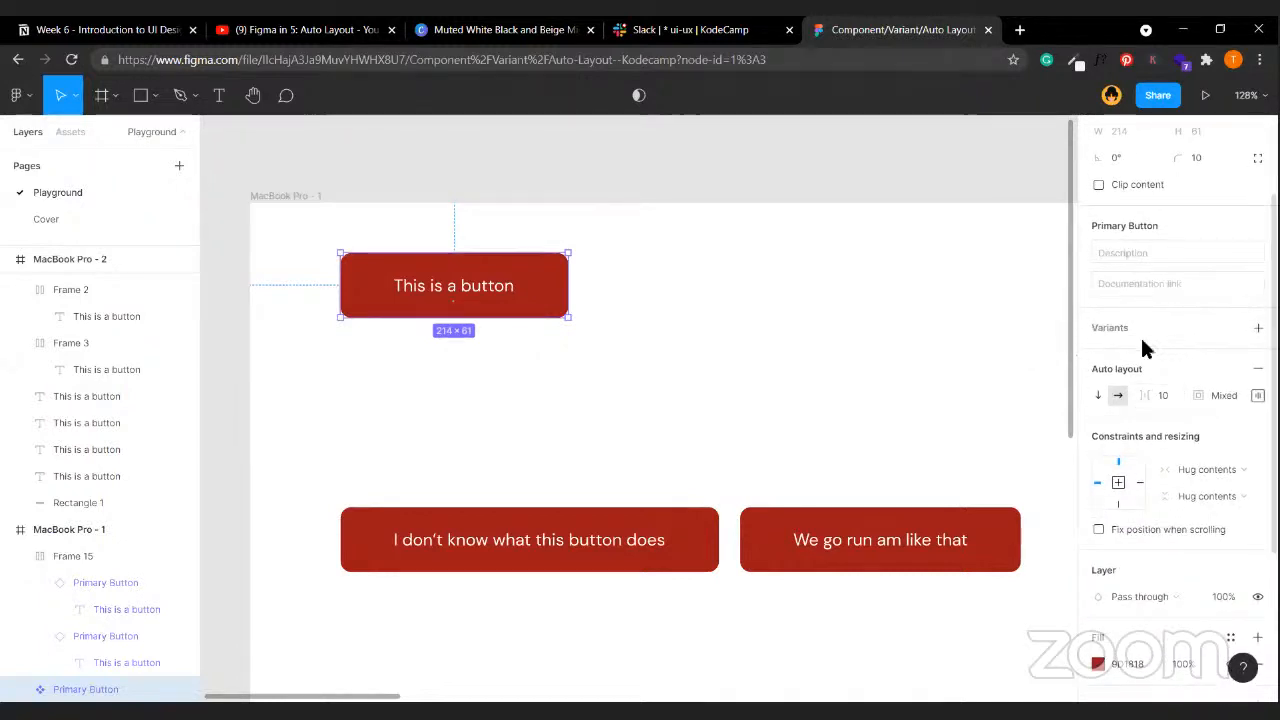
{"action": "left_click", "coordinate": [1257, 327]}
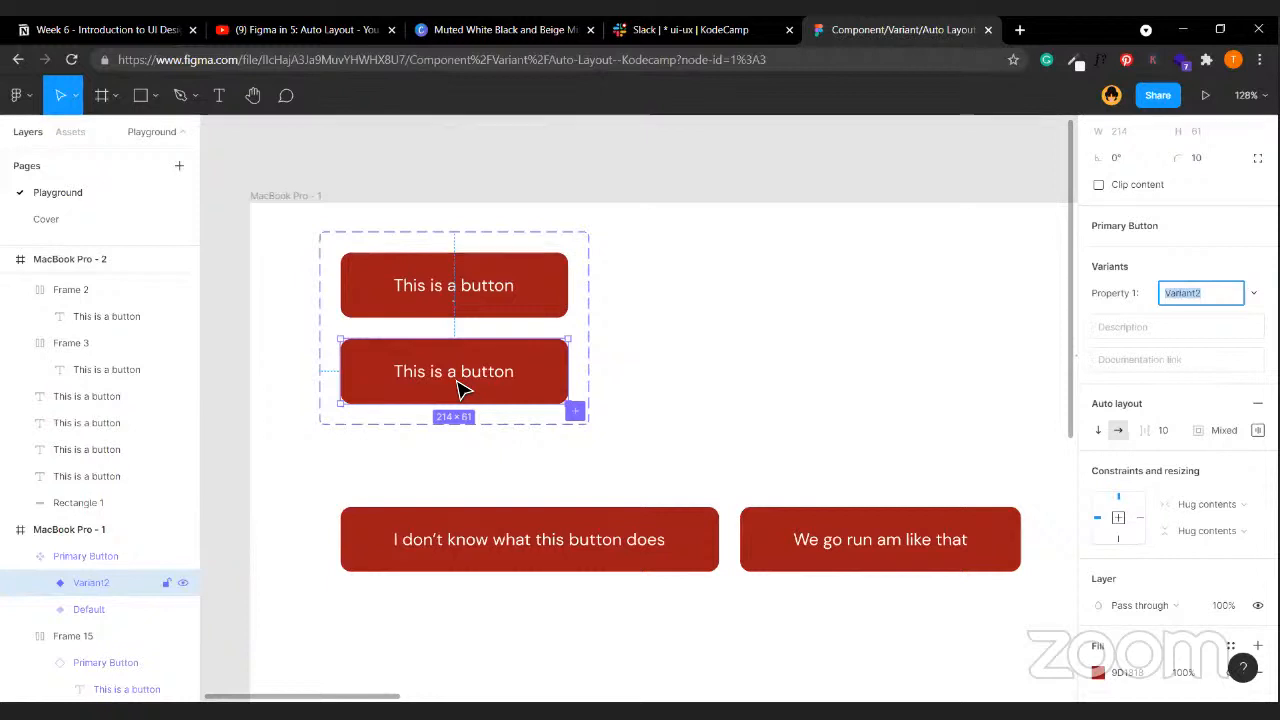
- Hide the new variant's fill and give it an inside stroke of 1 in the red document color 9D1818
{"action": "scroll", "coordinate": [1216, 460], "scroll_direction": "down", "scroll_amount": 3}
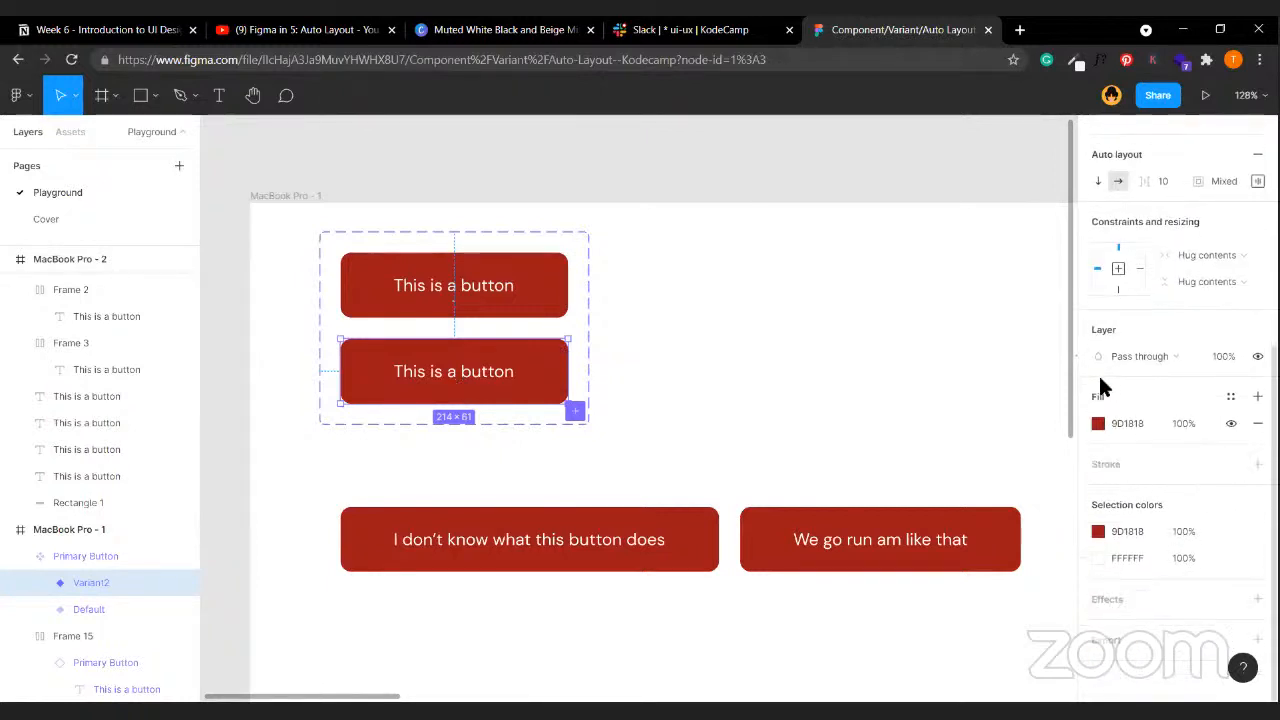
{"action": "left_click", "coordinate": [1230, 423]}
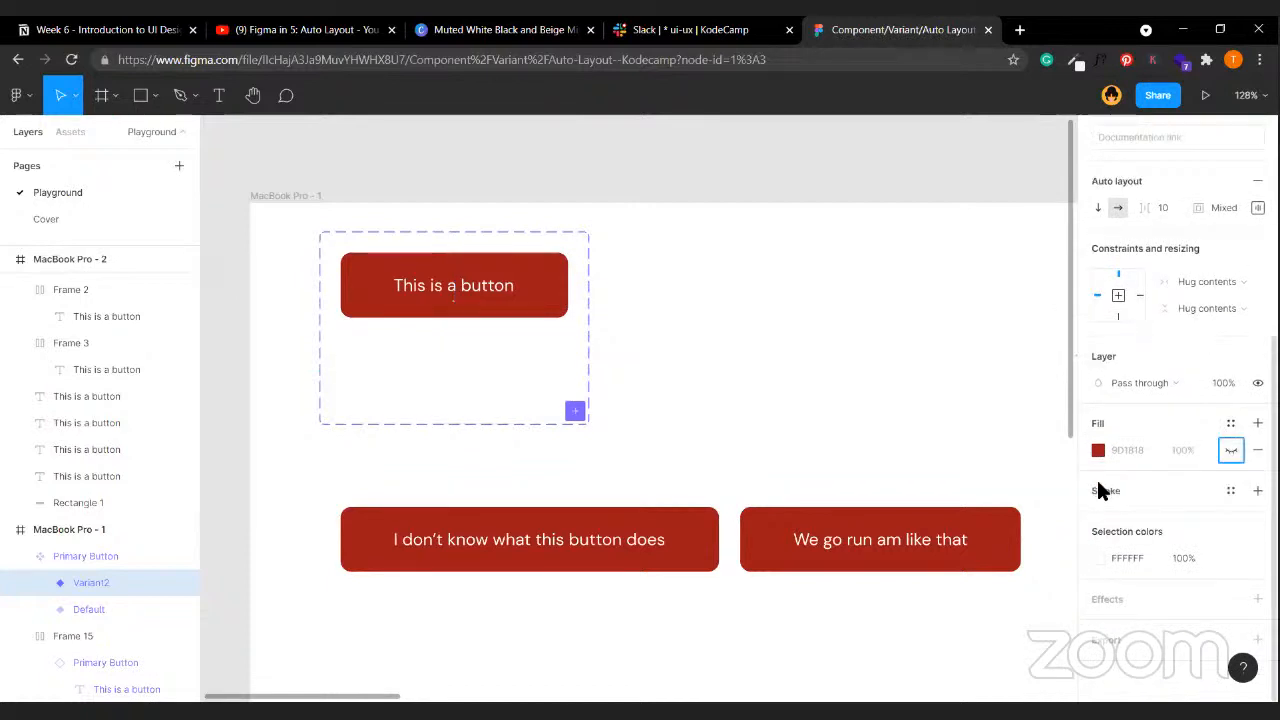
{"action": "left_click", "coordinate": [1100, 490]}
{"action": "left_click", "coordinate": [1097, 517]}
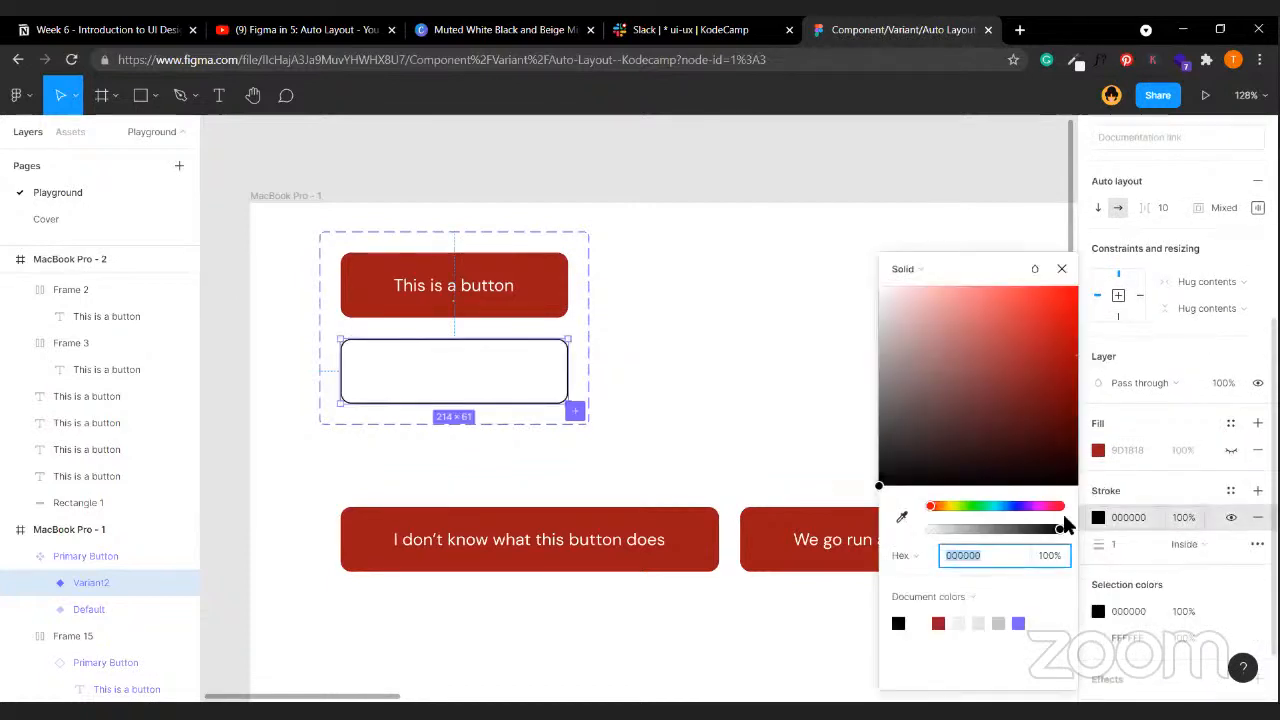
{"action": "left_click", "coordinate": [940, 625]}
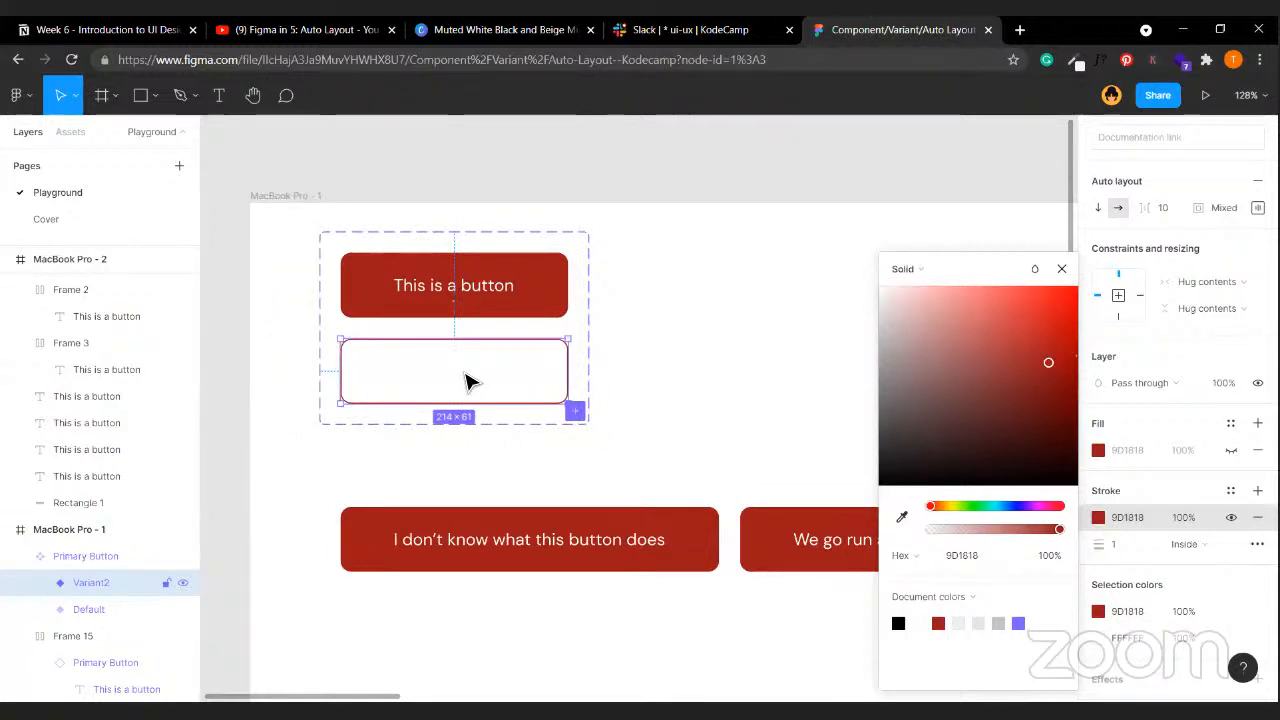
- Change the text fill of the outlined variant's label to the red document color 9D1818
{"action": "key", "text": "ctrl+v"}
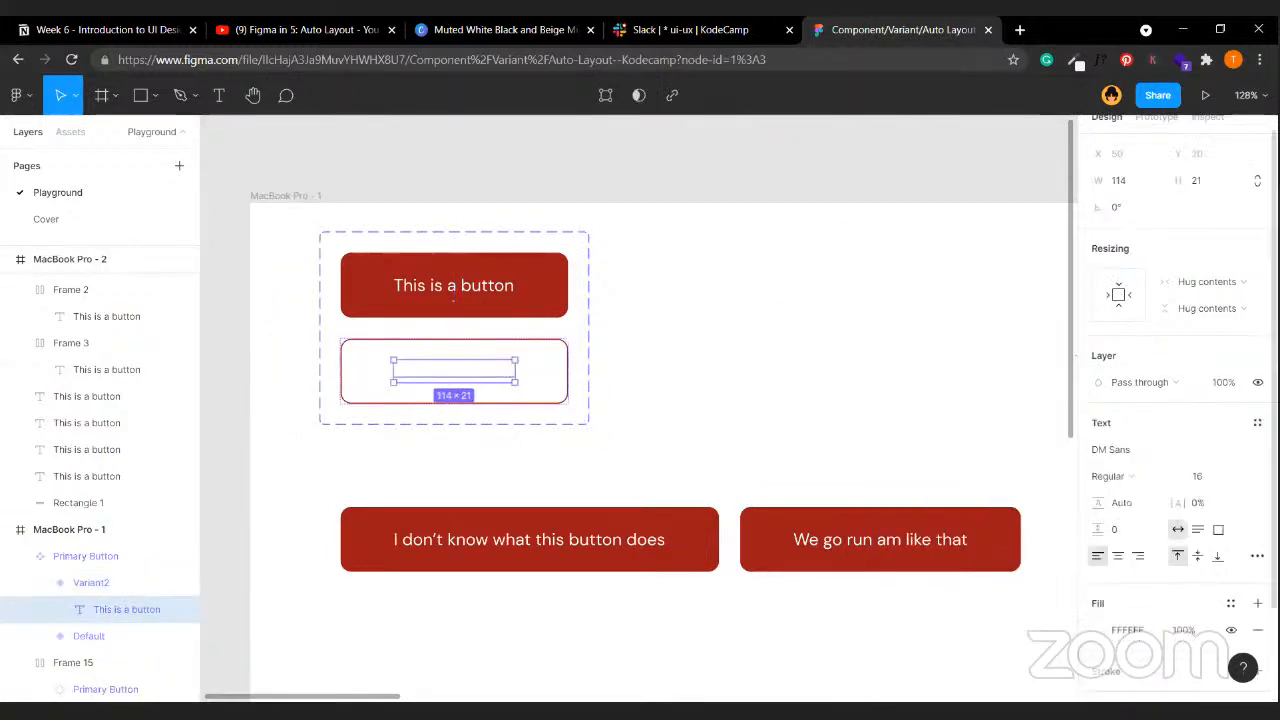
{"action": "scroll", "coordinate": [1156, 560], "scroll_direction": "down", "scroll_amount": 2}
{"action": "left_click", "coordinate": [1098, 517]}
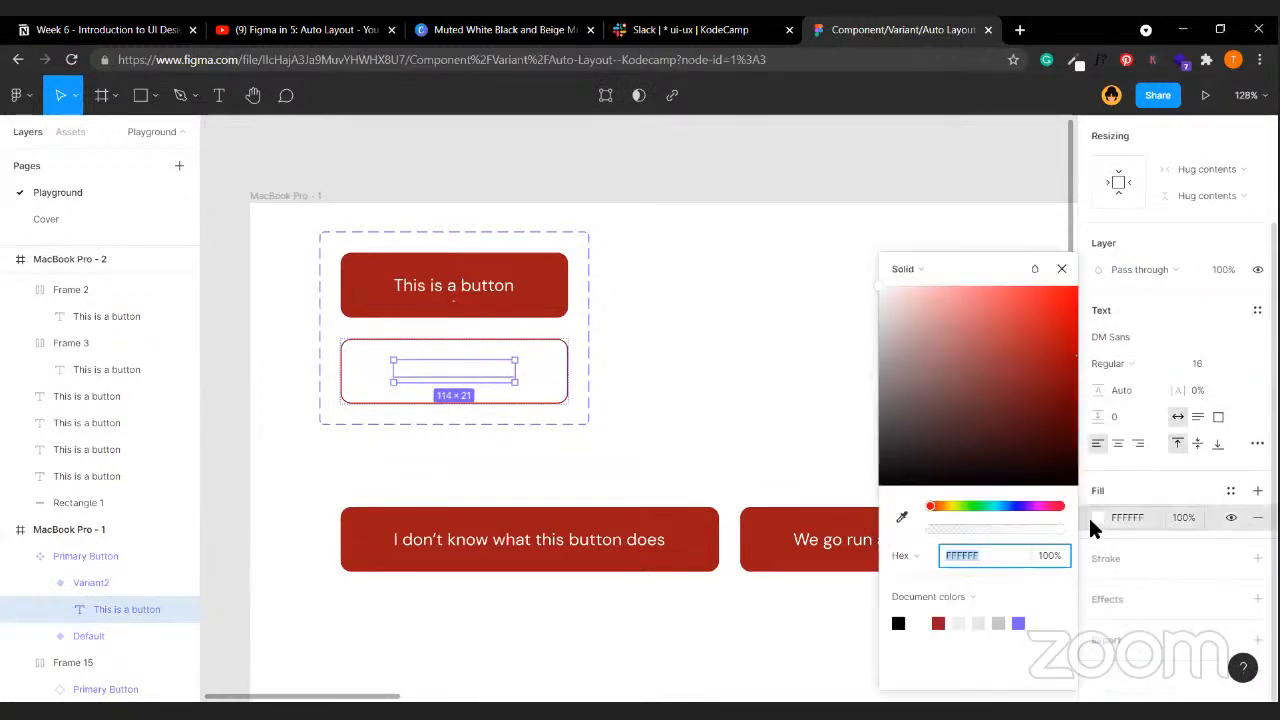
{"action": "left_click", "coordinate": [938, 624]}
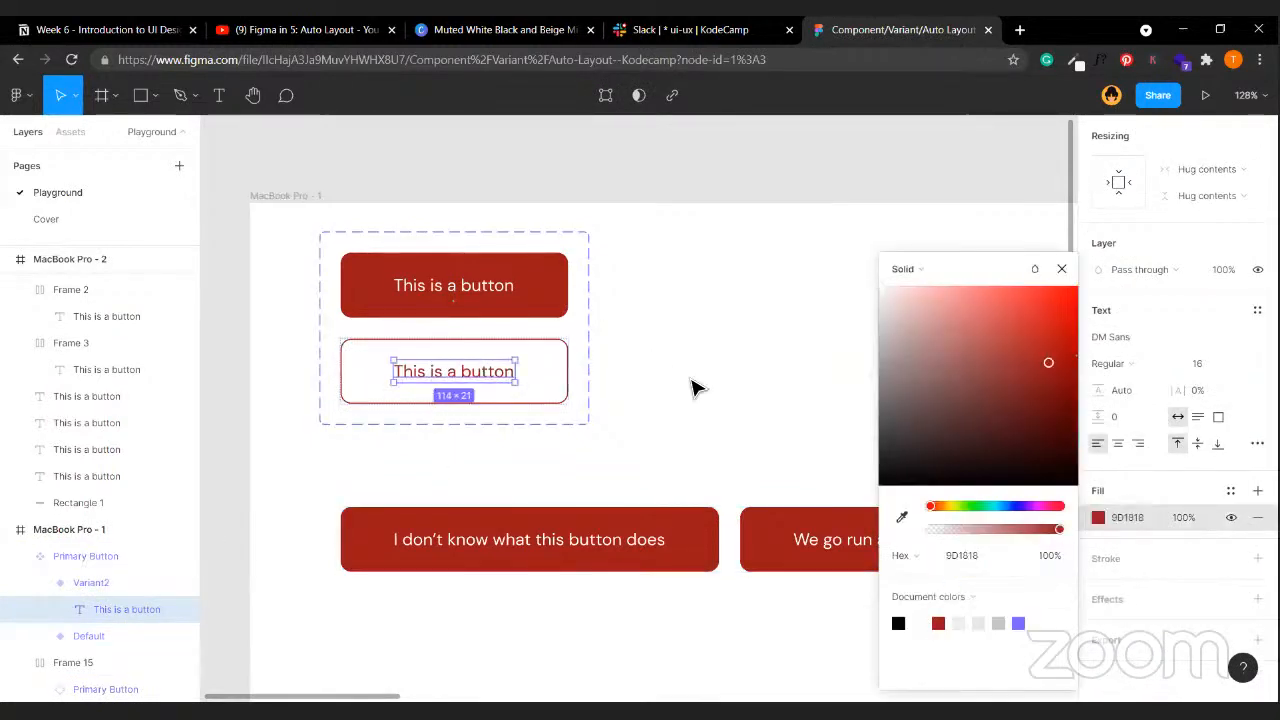
- Rename the outlined variant's Property 1 value to Secondary Button
{"action": "left_click", "coordinate": [694, 386]}
{"action": "left_click", "coordinate": [547, 389]}
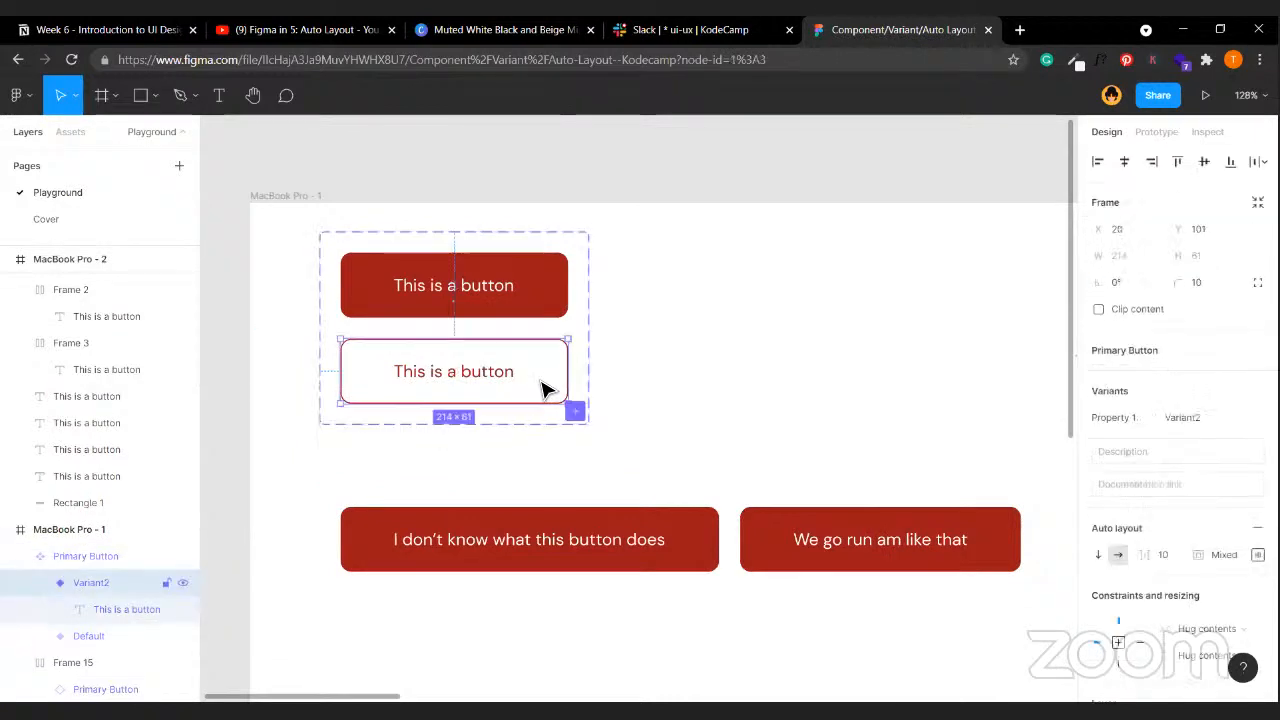
{"action": "left_click", "coordinate": [1197, 420]}
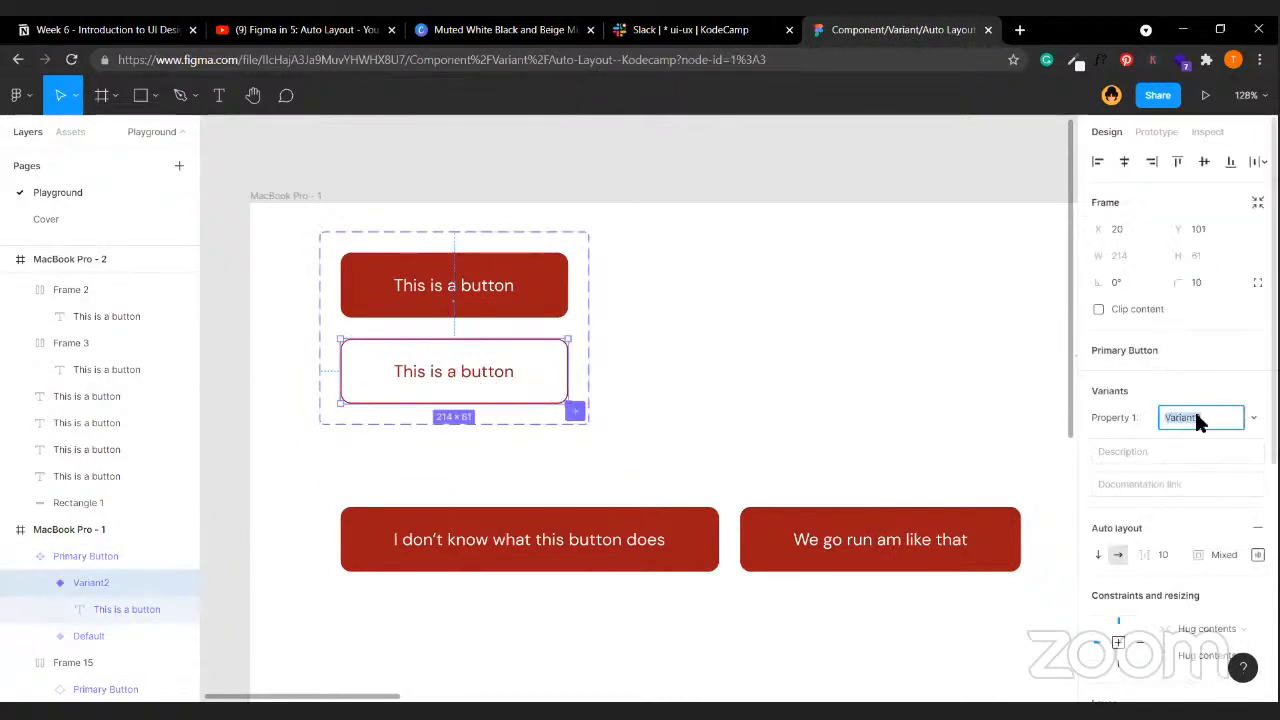
{"action": "type", "text": "Secondary Button"}
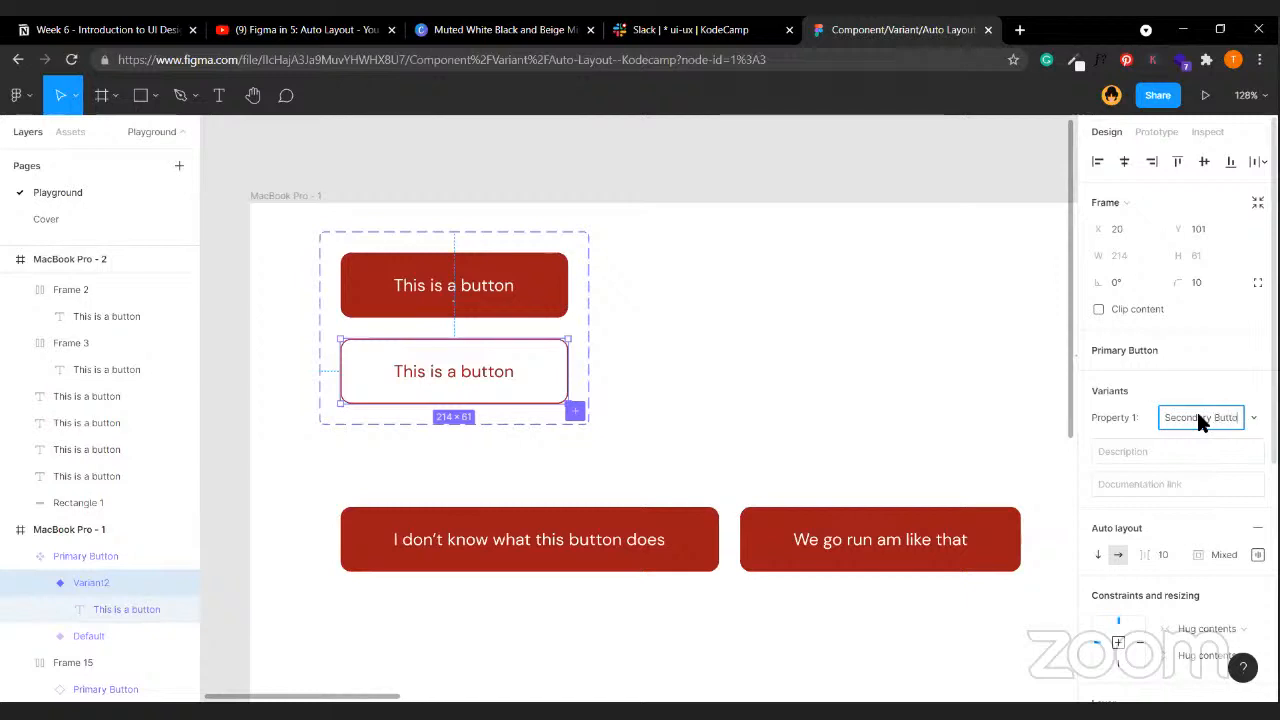
{"action": "left_click", "coordinate": [955, 381]}
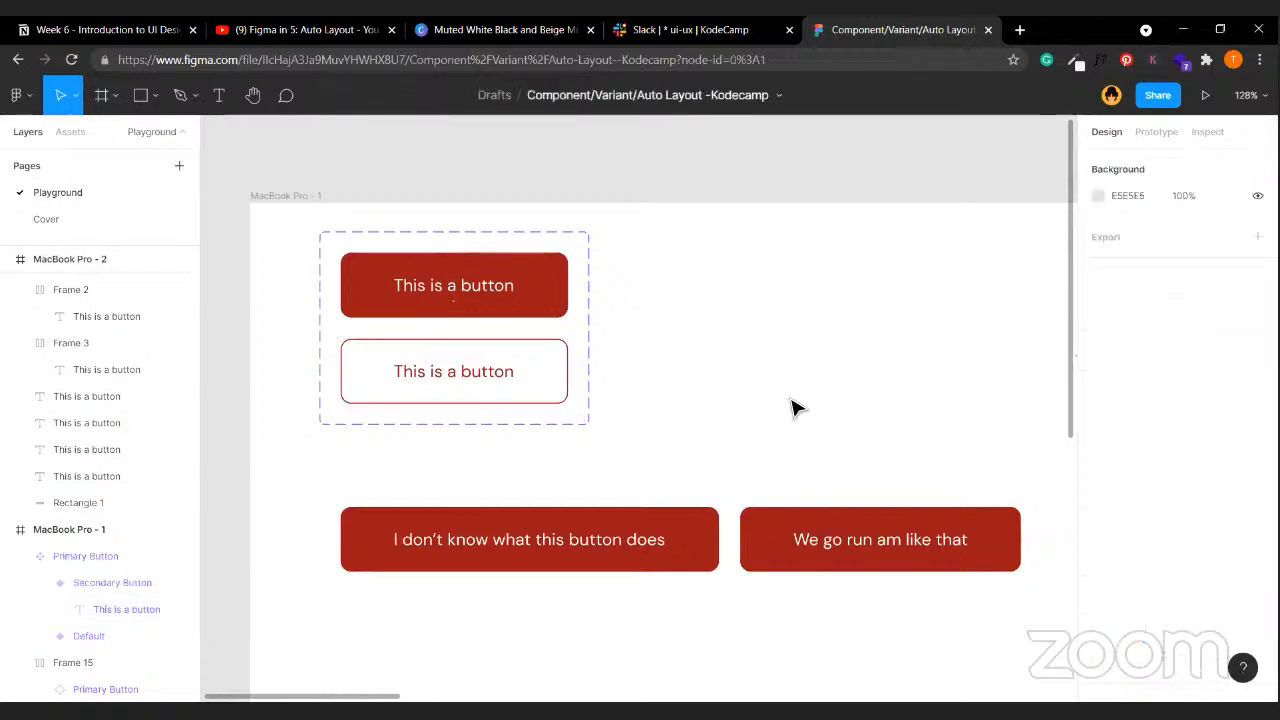
- Place an instance of the outlined Secondary Button variant below the row of filled button instances, aligned with the row's left edge
{"action": "scroll", "coordinate": [651, 423], "scroll_direction": "down", "scroll_amount": 2}
{"action": "scroll", "coordinate": [651, 423], "scroll_direction": "right", "scroll_amount": 2}
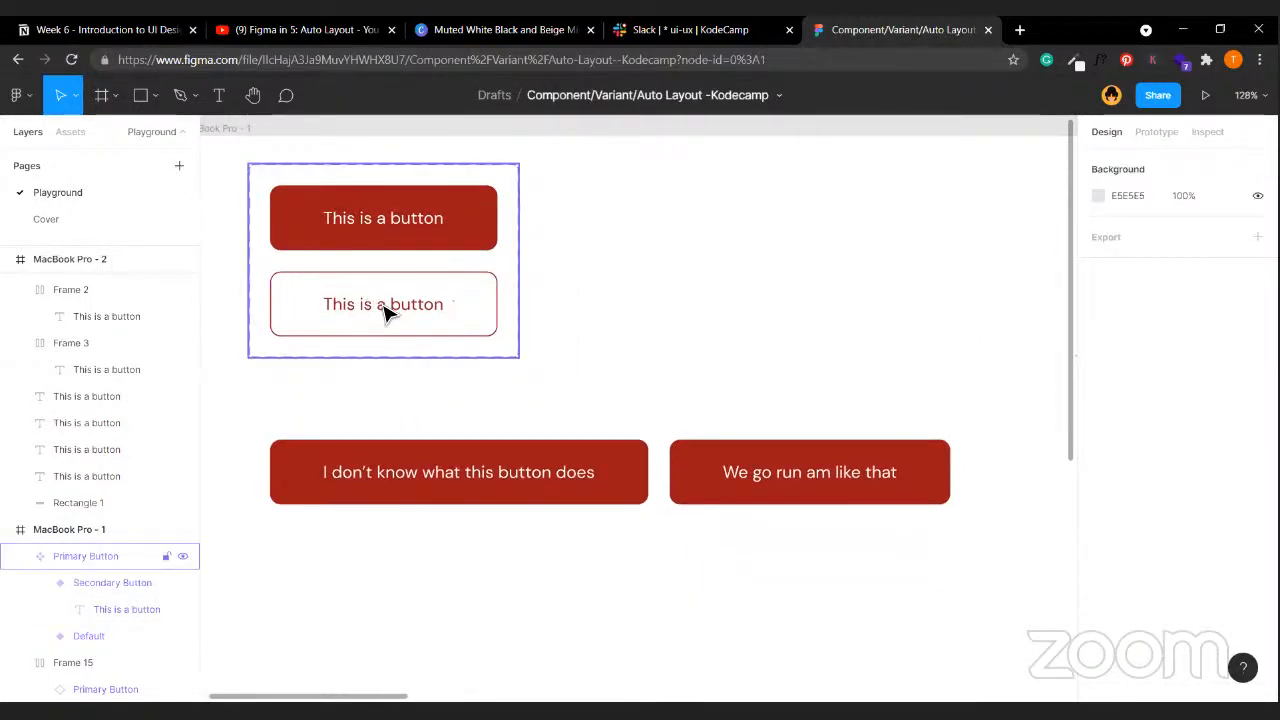
{"action": "left_click", "coordinate": [386, 311]}
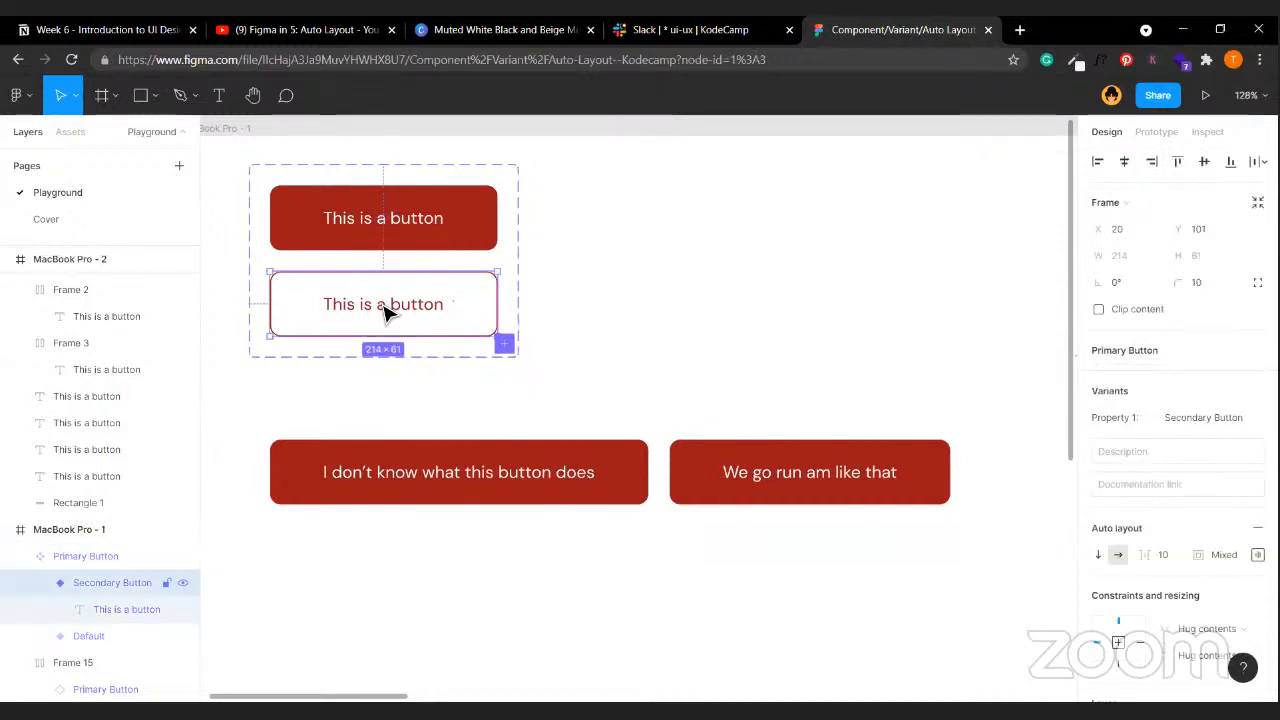
{"action": "left_click_drag", "start_coordinate": [389, 314], "coordinate": [390, 565]}
{"action": "left_click", "coordinate": [686, 320]}
{"action": "scroll", "coordinate": [551, 311], "scroll_direction": "left", "scroll_amount": 3}
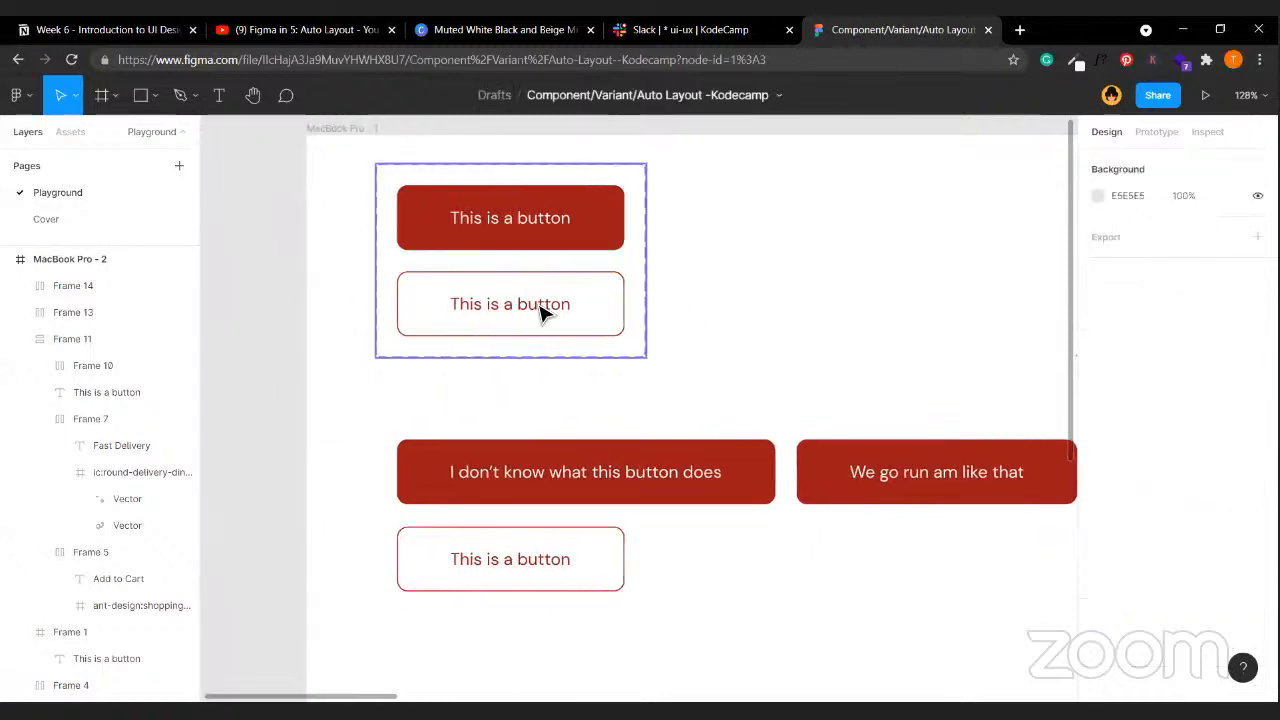
- Set the main Secondary Button variant's left and right padding to 100
{"action": "left_click", "coordinate": [540, 313]}
{"action": "double_click", "coordinate": [543, 309]}
{"action": "key", "text": "Escape"}
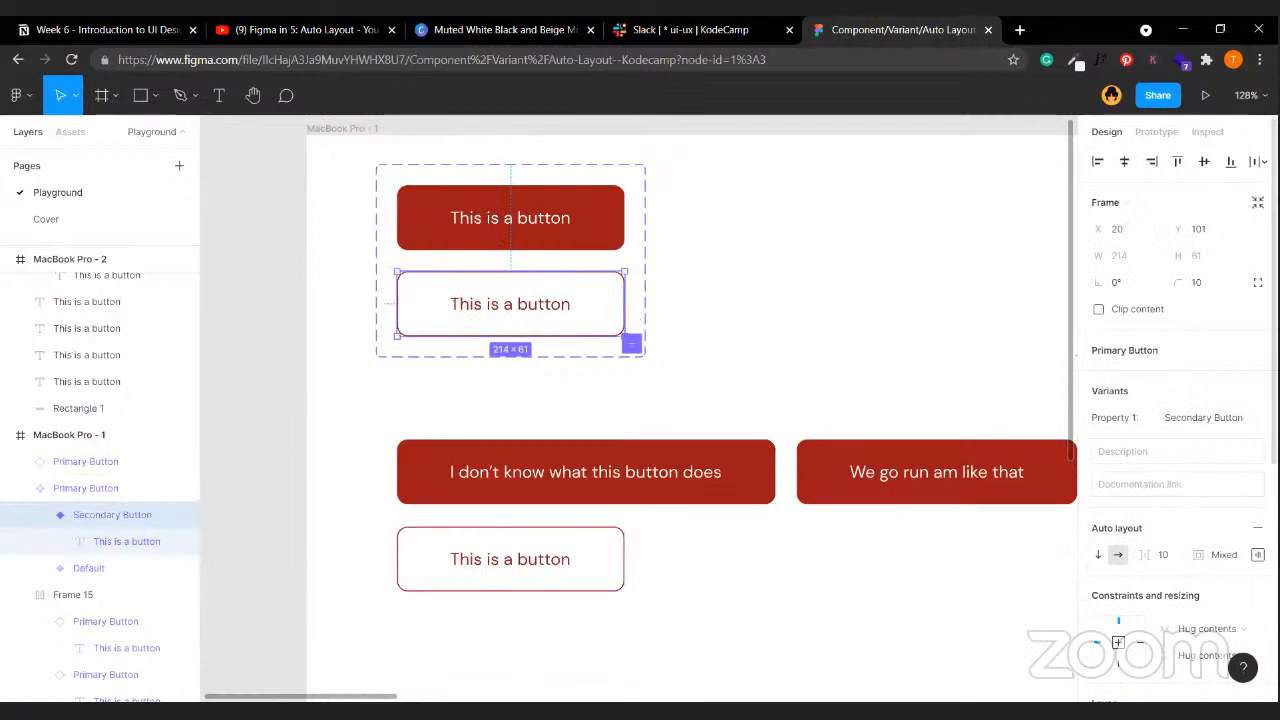
{"action": "left_click", "coordinate": [1256, 556]}
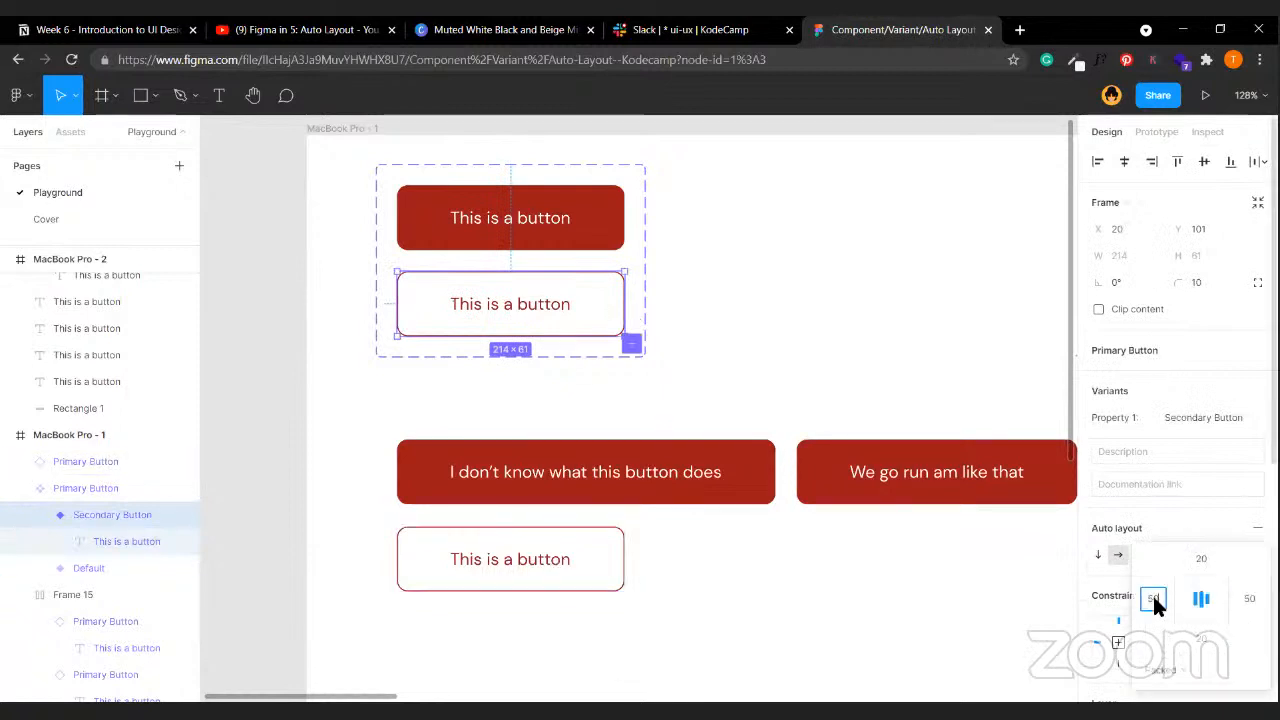
{"action": "double_click", "coordinate": [1155, 603]}
{"action": "type", "text": "100"}
{"action": "key", "text": "Tab"}
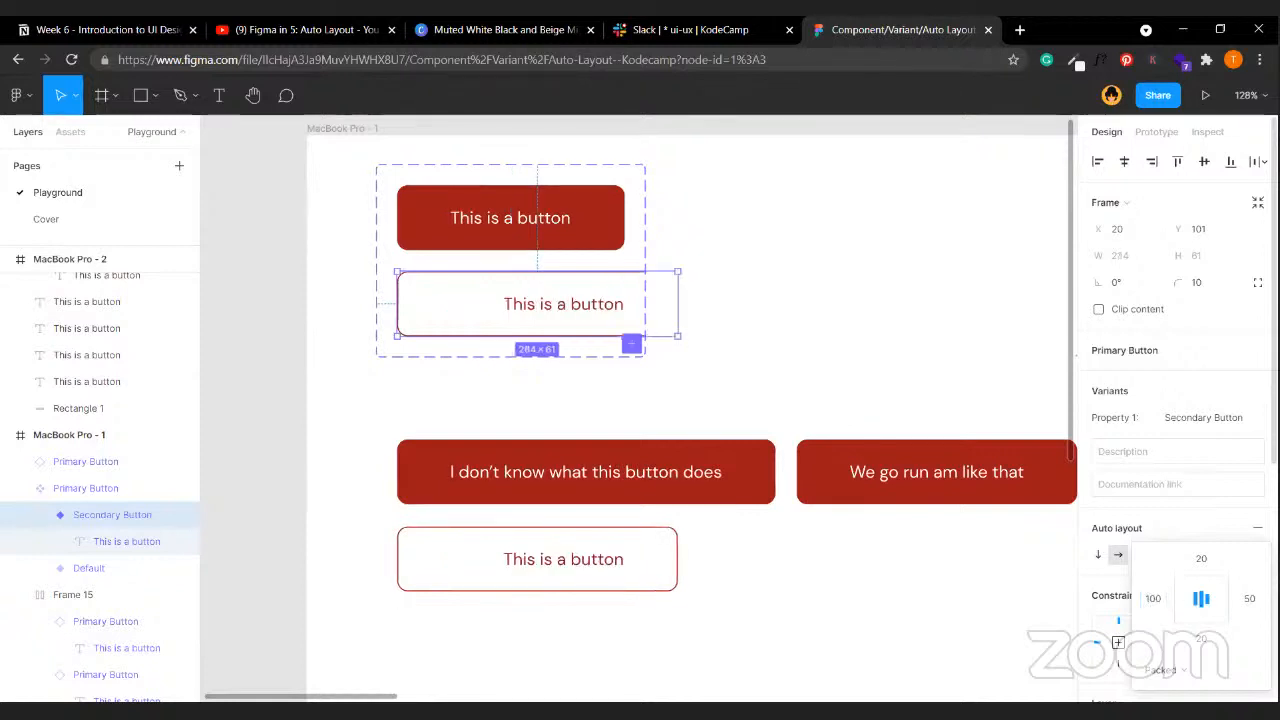
{"action": "type", "text": "100"}
{"action": "key", "text": "Return"}
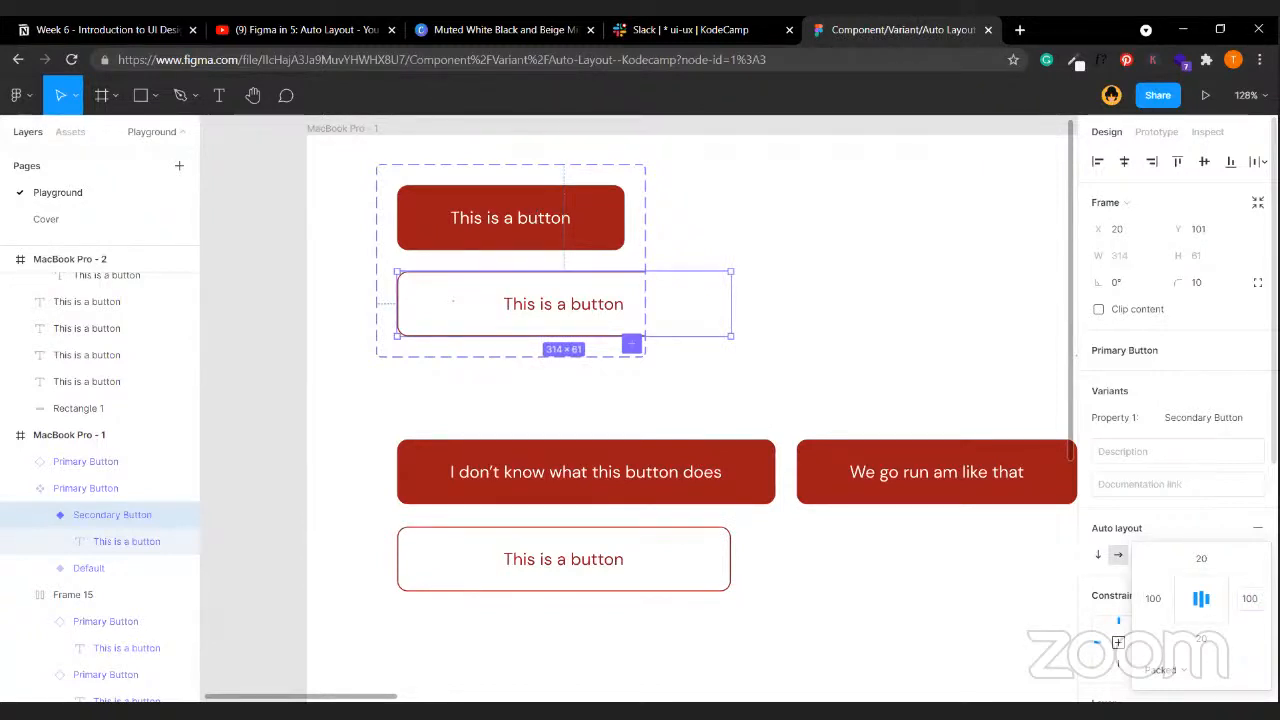
- Check the outlined instance against its main variant, and undo the Secondary Button variant's padding changes
{"action": "left_click", "coordinate": [651, 588]}
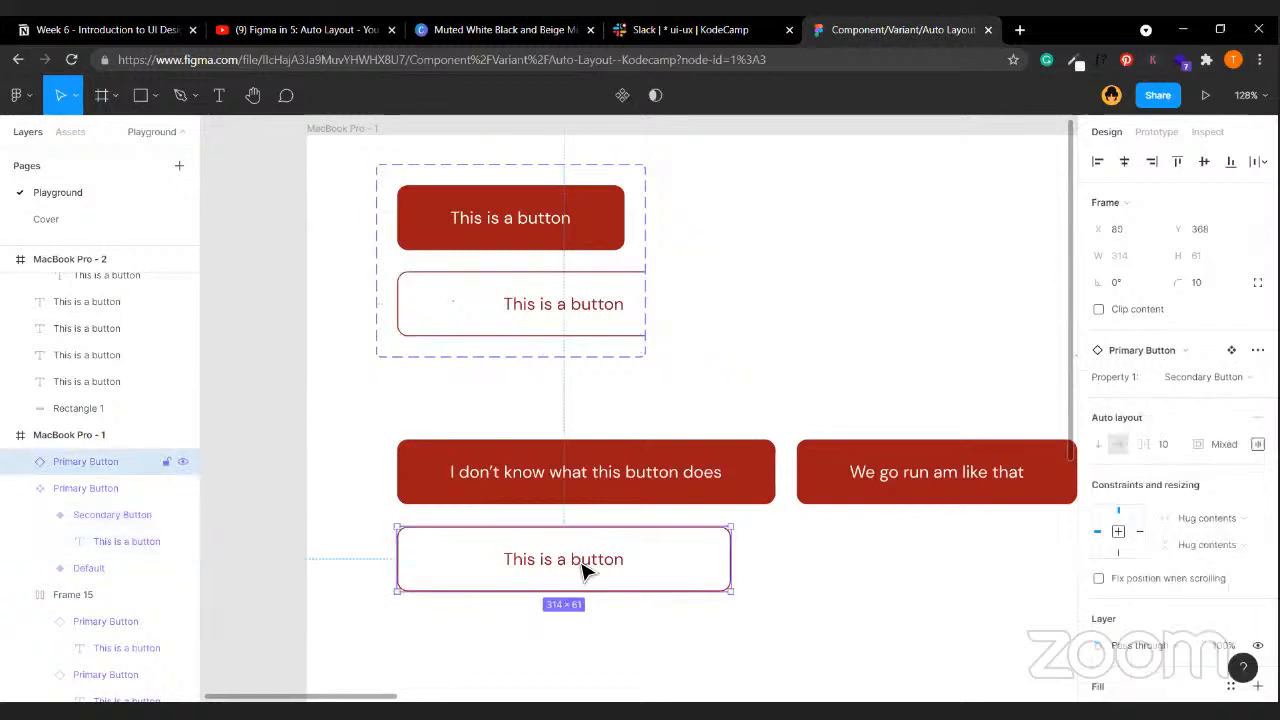
{"action": "left_click_drag", "start_coordinate": [740, 581], "coordinate": [776, 510]}
{"action": "key", "text": "ctrl+z"}
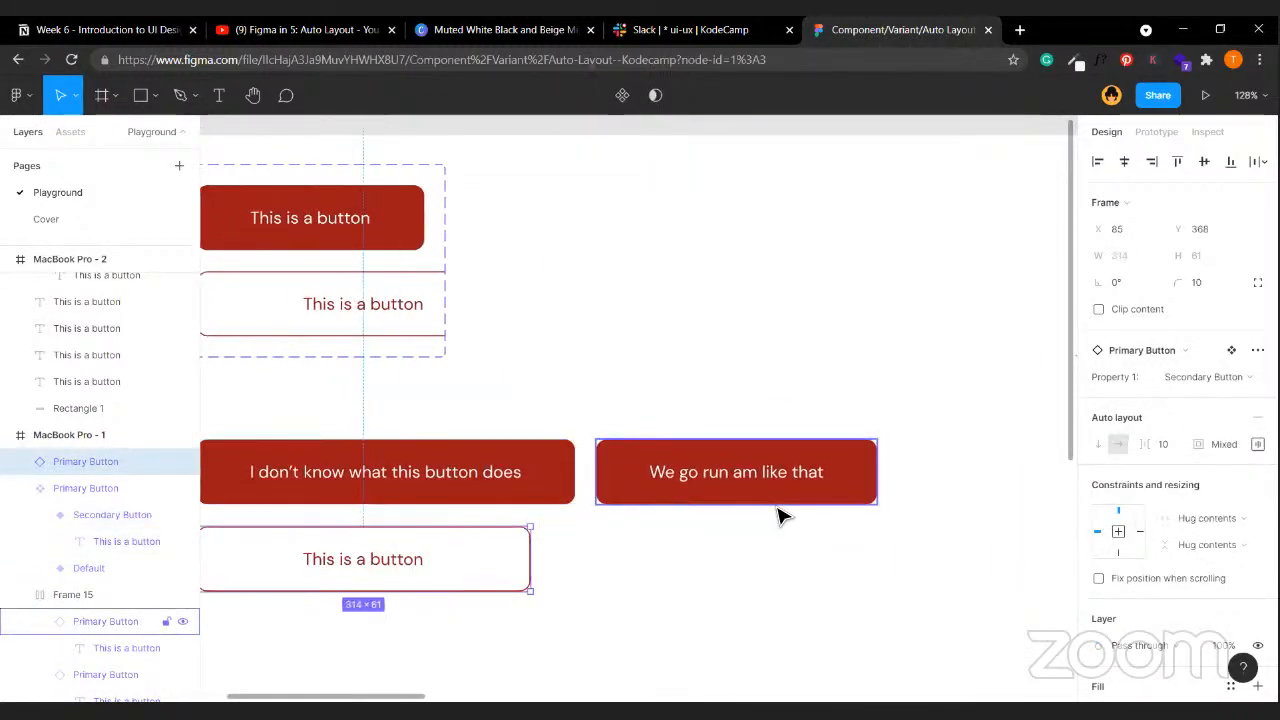
{"action": "scroll", "coordinate": [779, 515], "scroll_direction": "left", "scroll_amount": 3}
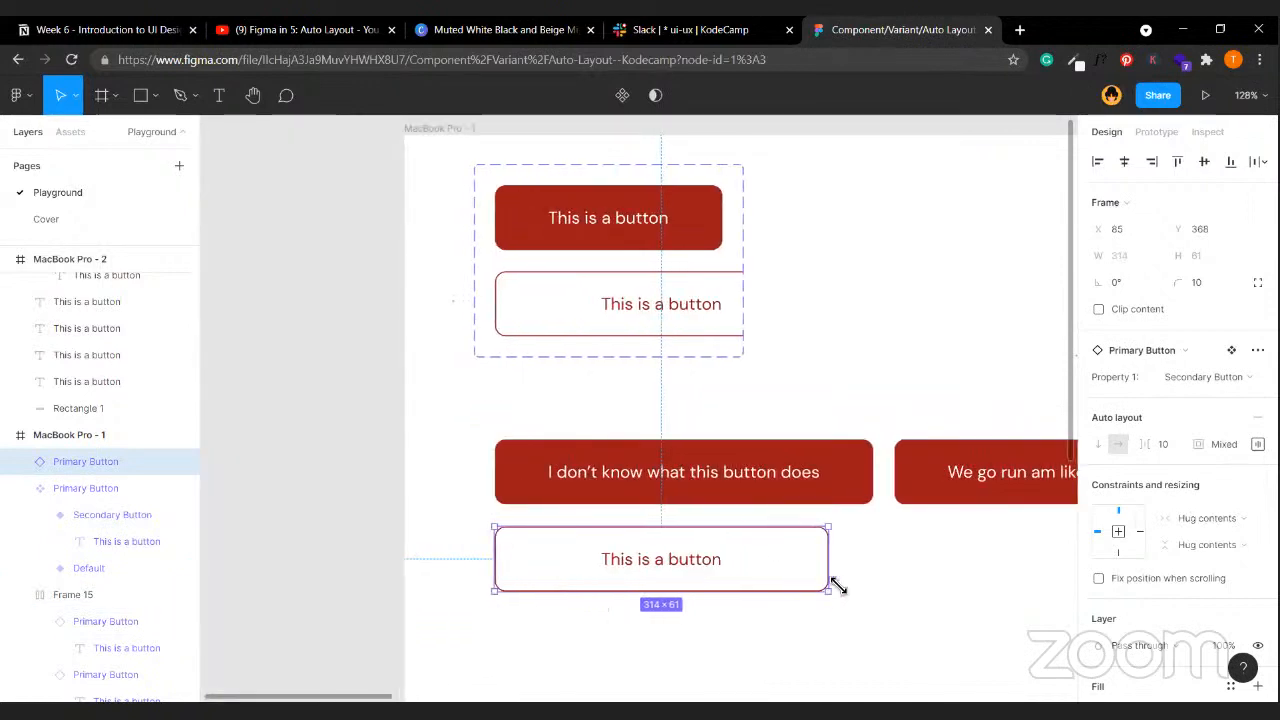
{"action": "left_click", "coordinate": [607, 304]}
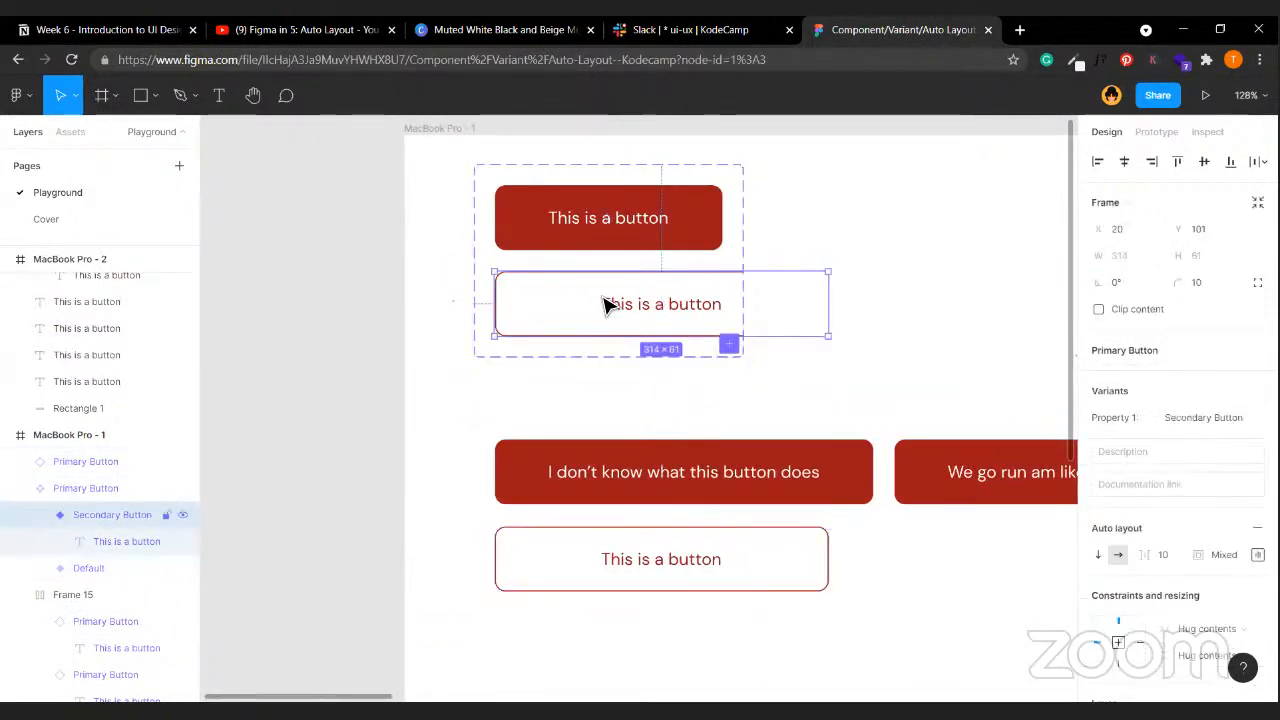
{"action": "key", "text": "ctrl+z"}
{"action": "key", "text": "ctrl+z"}
{"action": "key", "text": "ctrl+z"}
{"action": "key", "text": "ctrl+z"}
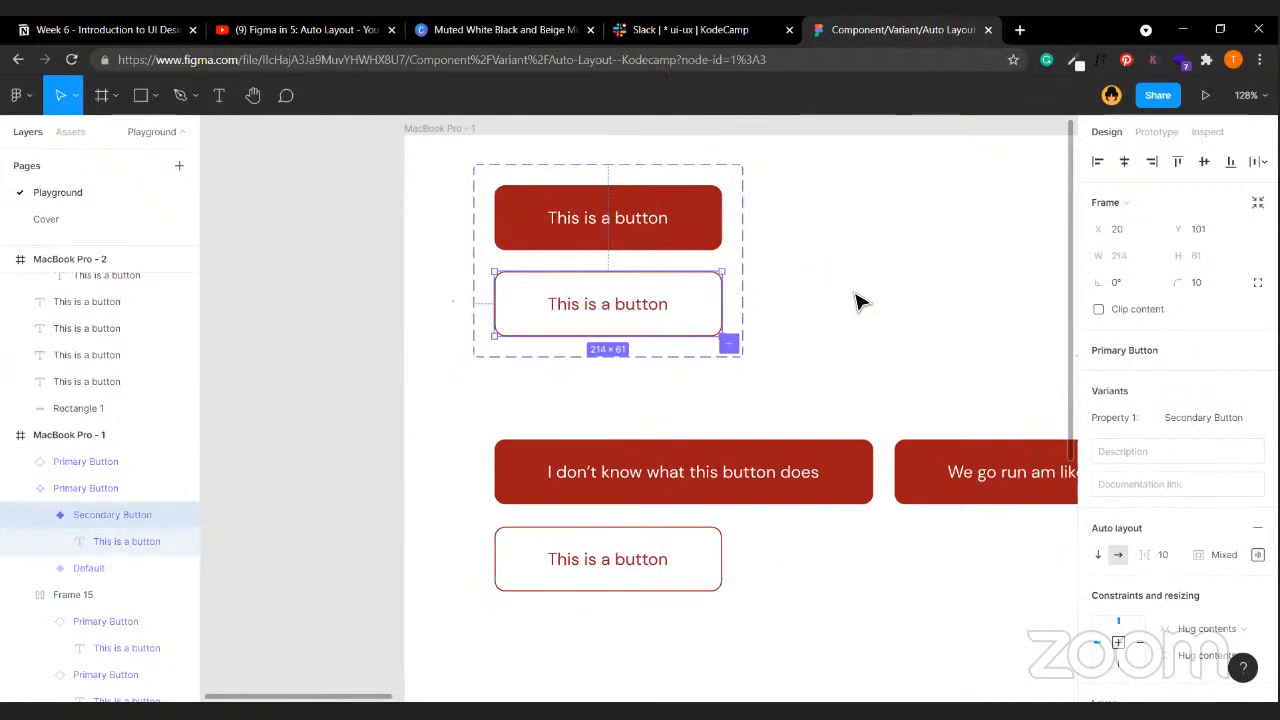
{"action": "left_click", "coordinate": [857, 301]}
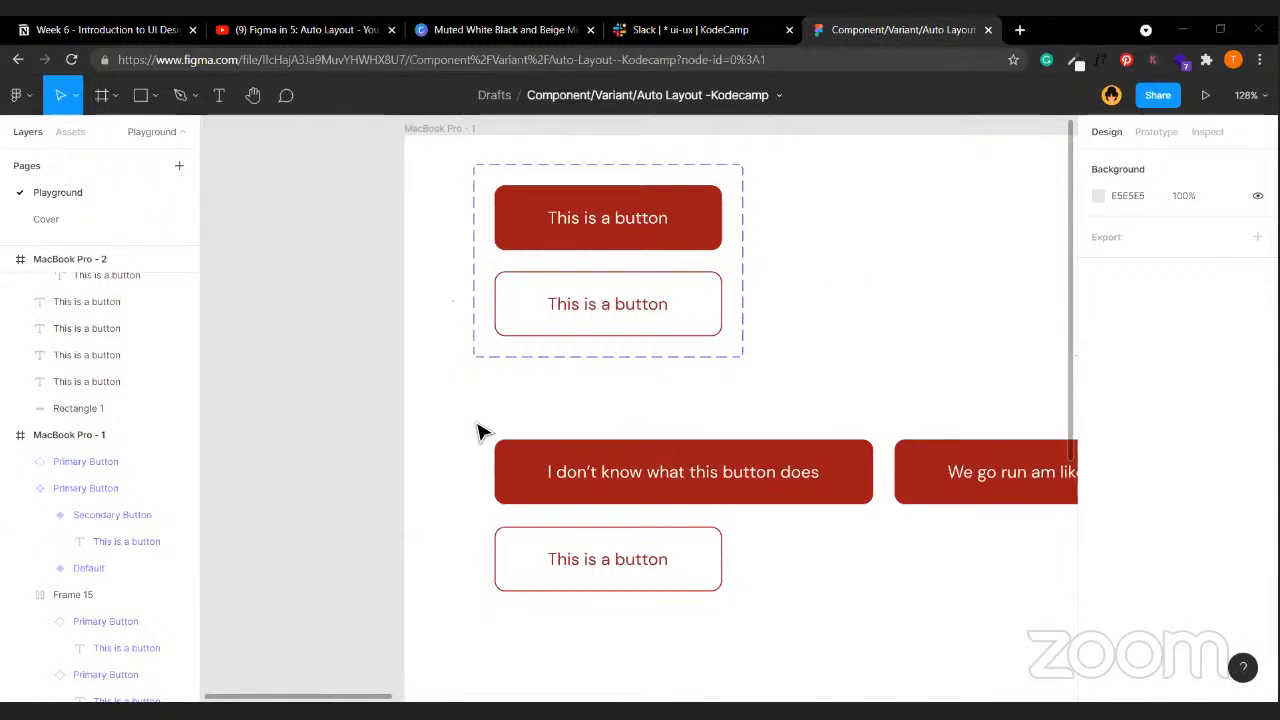
- Try a left padding of 70 on the filled Default variant, and undo it
{"action": "scroll", "coordinate": [663, 309], "scroll_direction": "up", "scroll_amount": 1}
{"action": "left_click", "coordinate": [668, 290]}
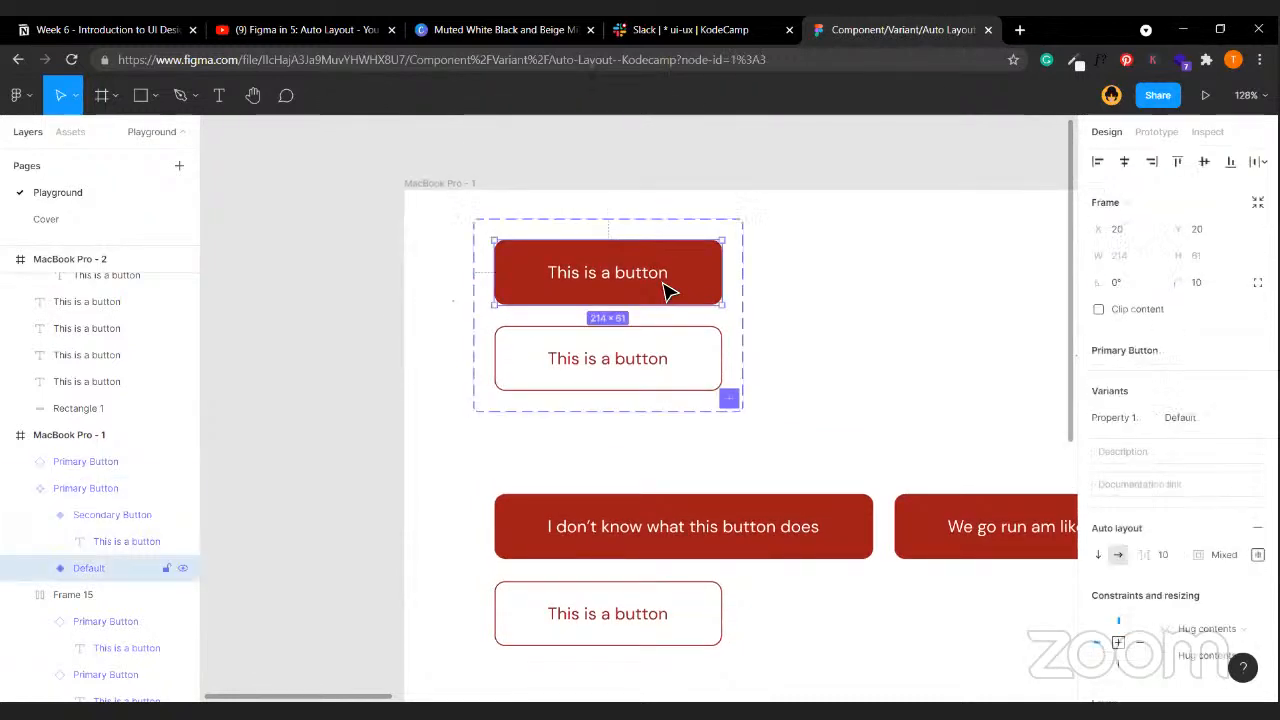
{"action": "left_click", "coordinate": [1257, 555]}
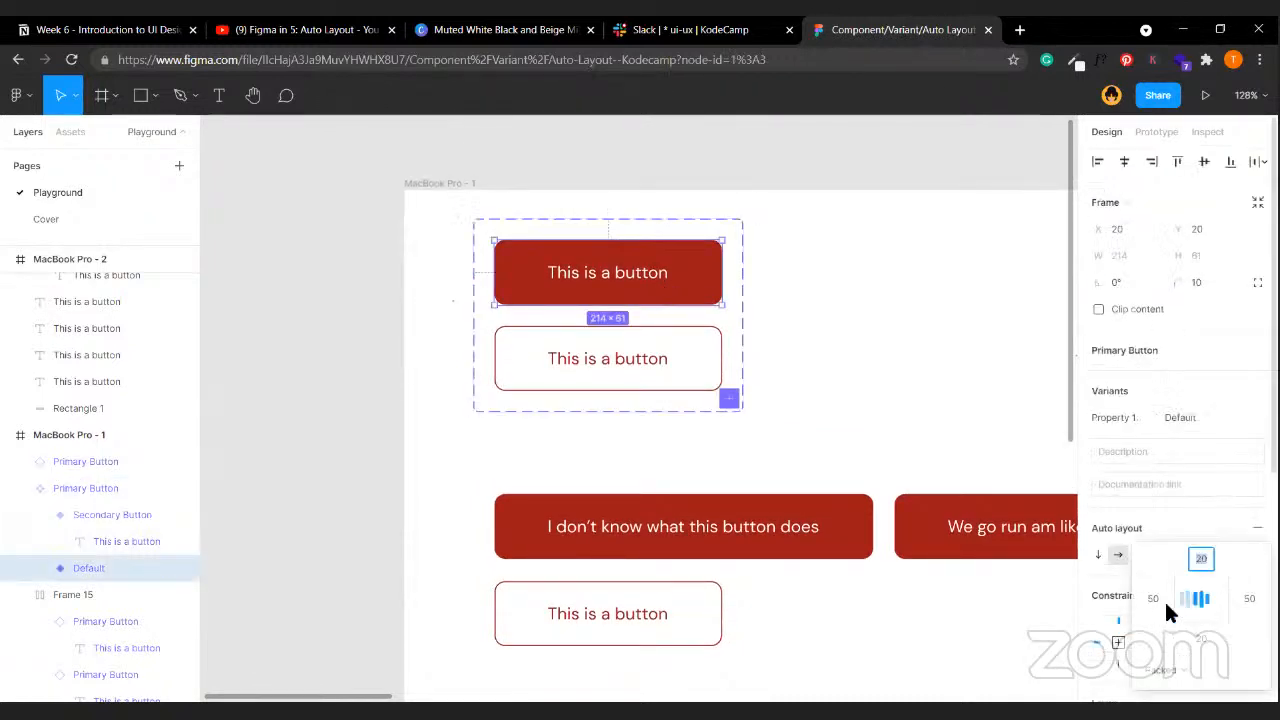
{"action": "left_click", "coordinate": [1152, 600]}
{"action": "type", "text": "70"}
{"action": "key", "text": "Return"}
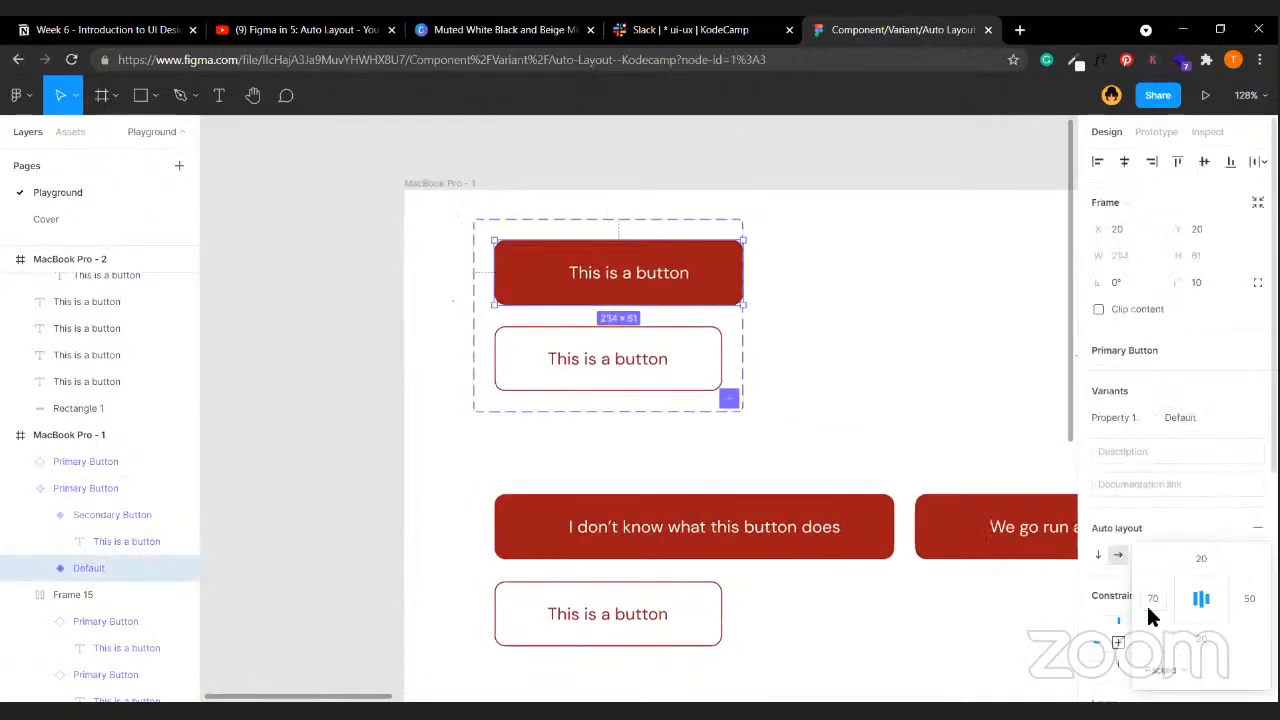
{"action": "key", "text": "ctrl+z"}
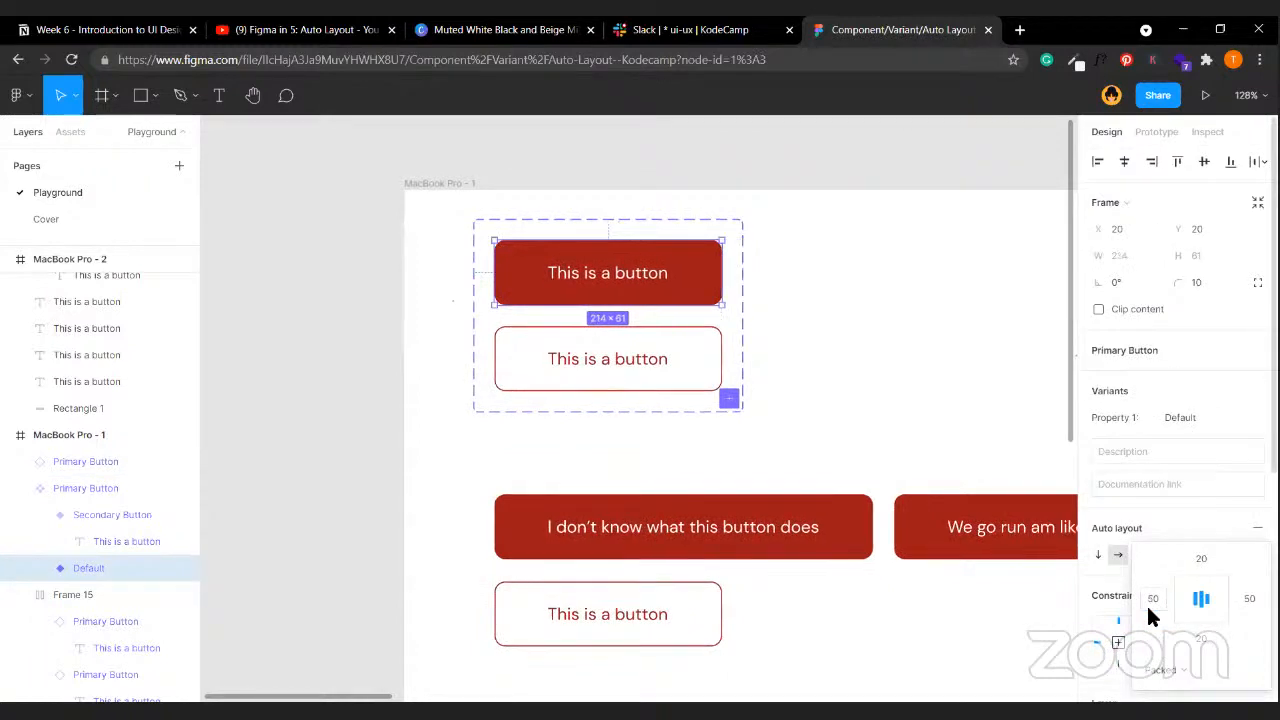
{"action": "left_click", "coordinate": [838, 405]}
- Examine the Default and Secondary Button variants, separately and together, and compare them with the button instances below
{"action": "scroll", "coordinate": [838, 405], "scroll_direction": "right", "scroll_amount": 1}
{"action": "scroll", "coordinate": [838, 405], "scroll_direction": "down", "scroll_amount": 1}
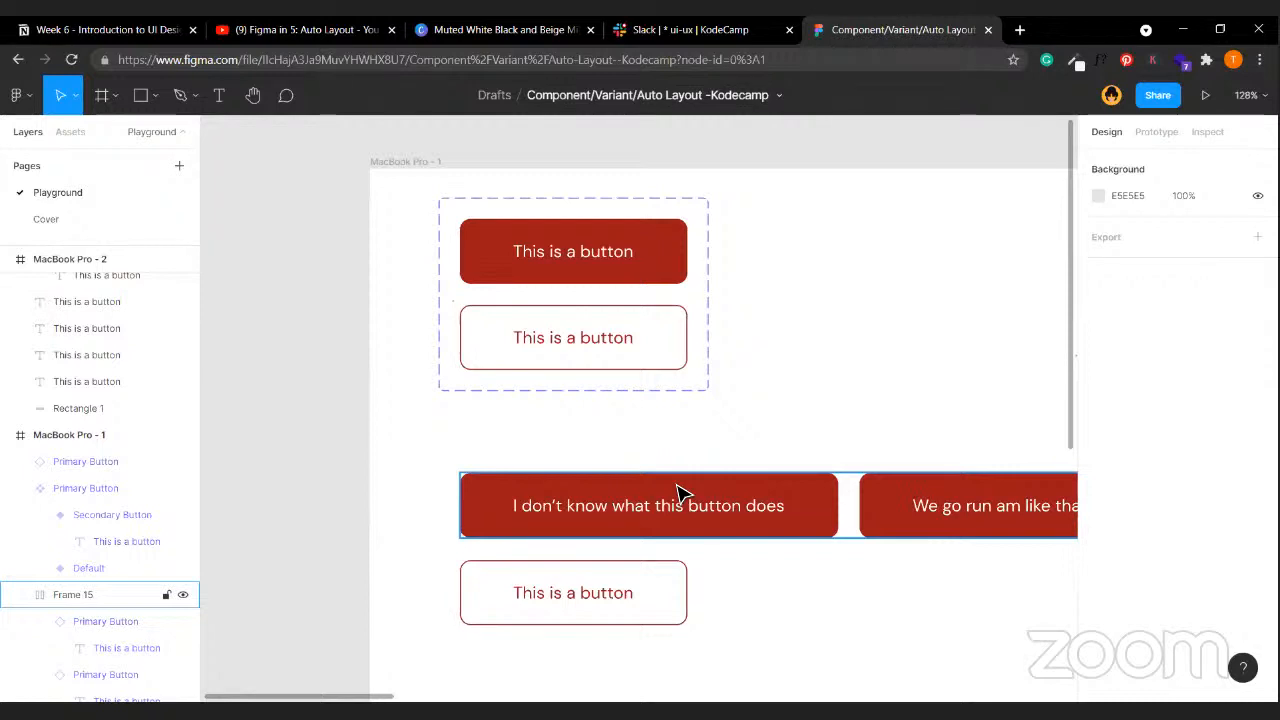
{"action": "left_click", "coordinate": [628, 345]}
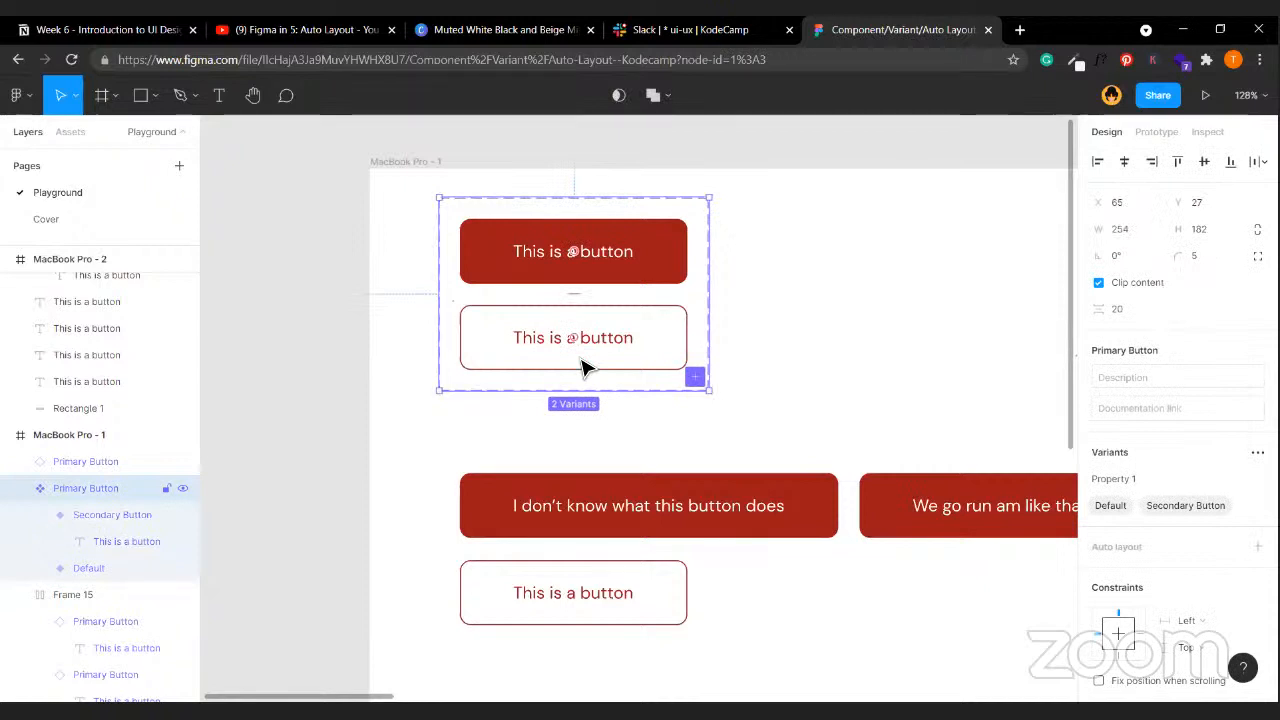
{"action": "left_click", "coordinate": [865, 255]}
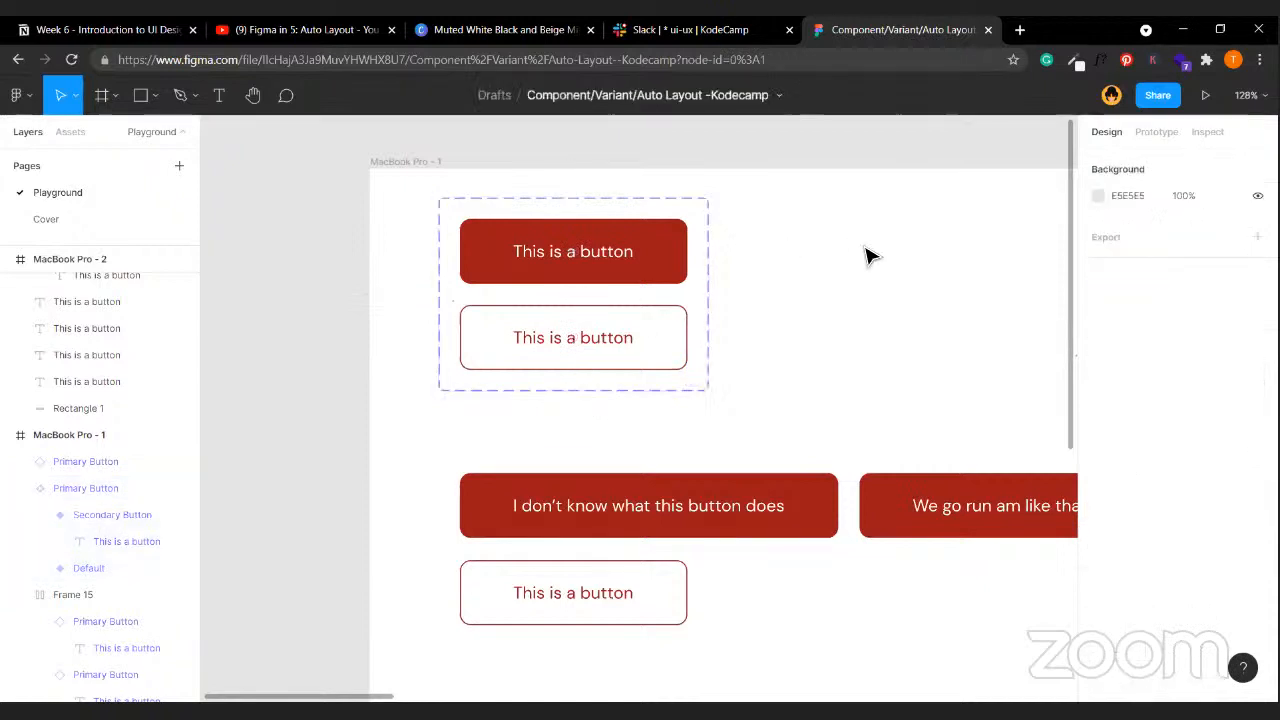
{"action": "left_click", "coordinate": [614, 255]}
{"action": "left_click", "coordinate": [614, 258]}
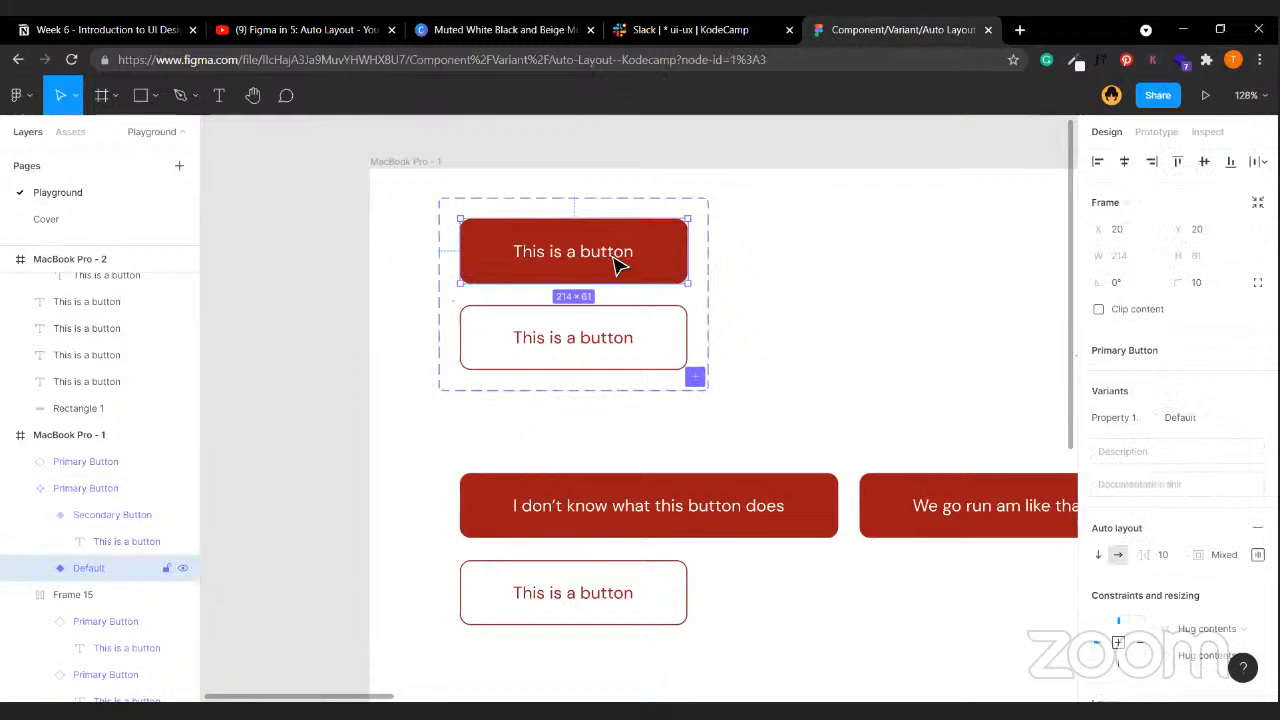
{"action": "left_click", "coordinate": [552, 362]}
{"action": "left_click", "coordinate": [605, 284], "text": "shift"}
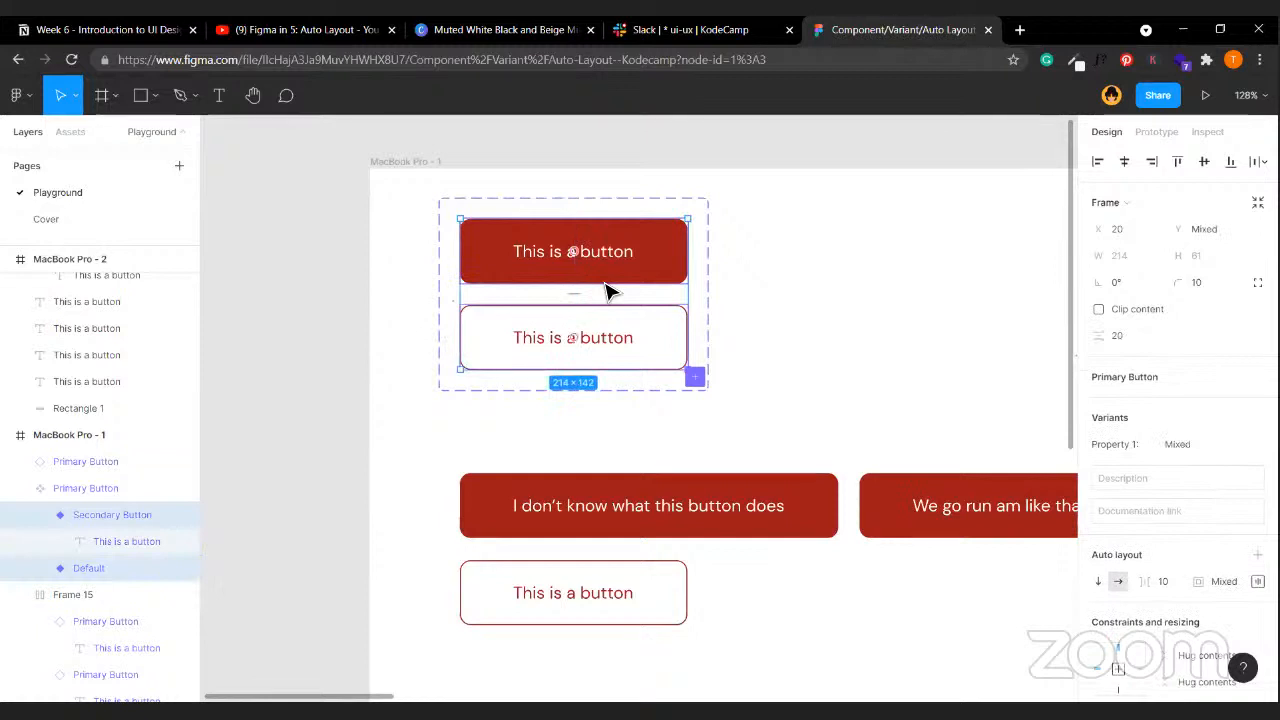
{"action": "left_click", "coordinate": [606, 284]}
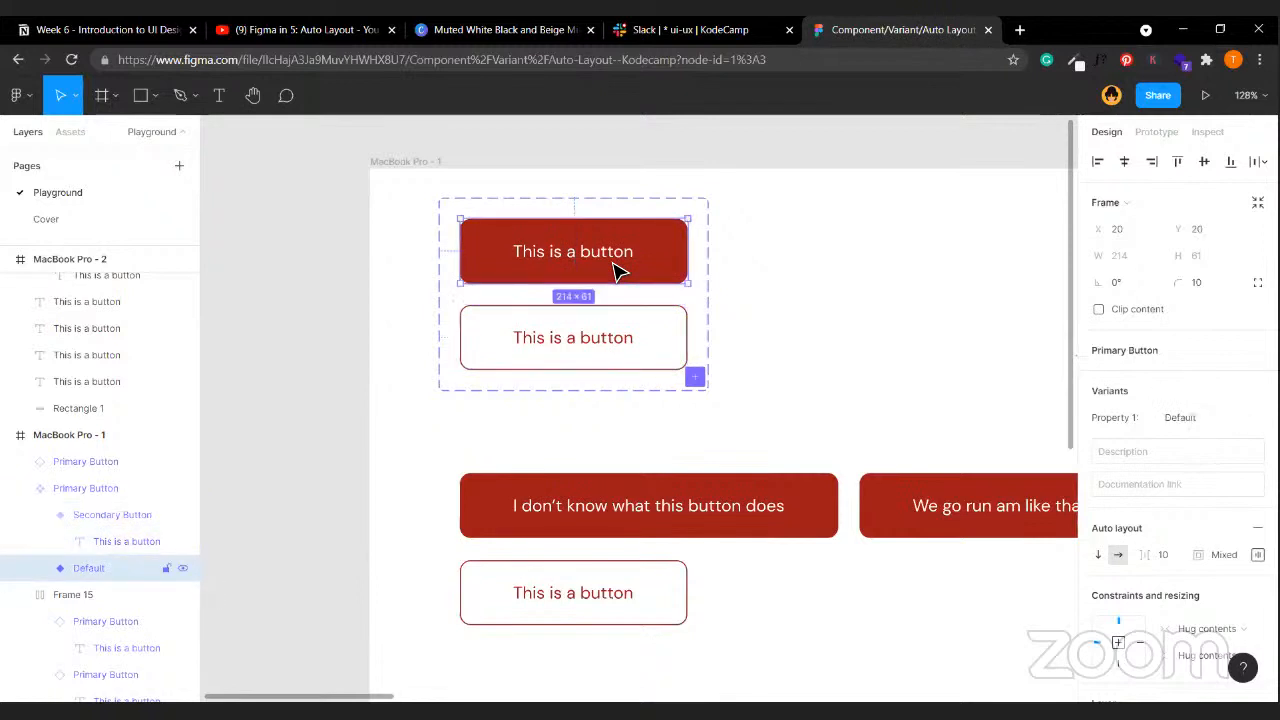
{"action": "left_click", "coordinate": [620, 350]}
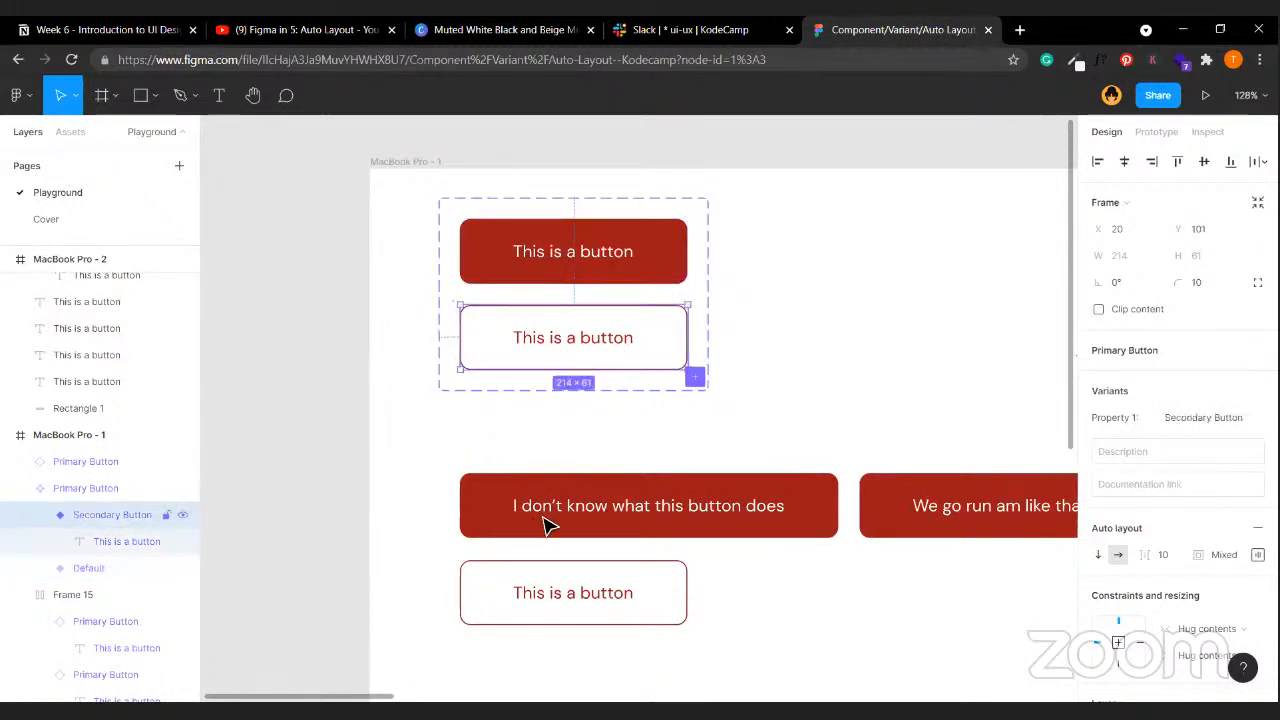
{"action": "left_click", "coordinate": [678, 512]}
{"action": "left_click", "coordinate": [598, 278]}
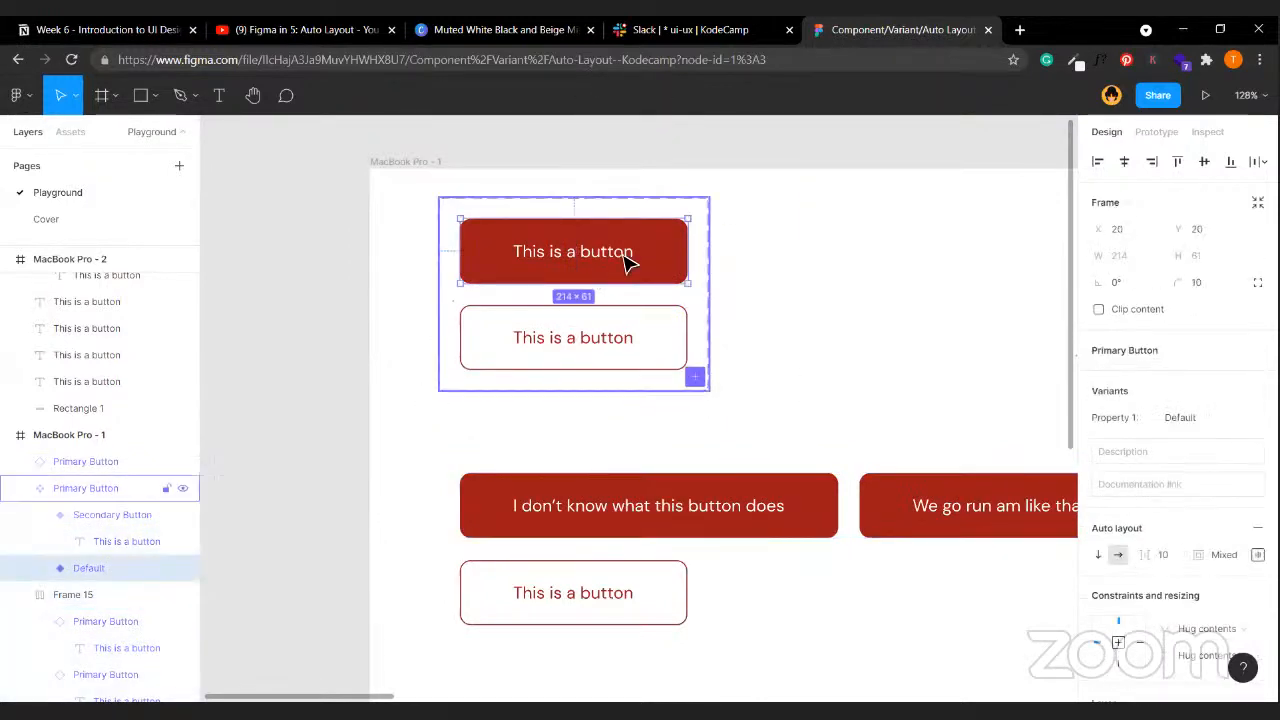
{"action": "left_click", "coordinate": [592, 352]}
{"action": "left_click", "coordinate": [600, 251]}
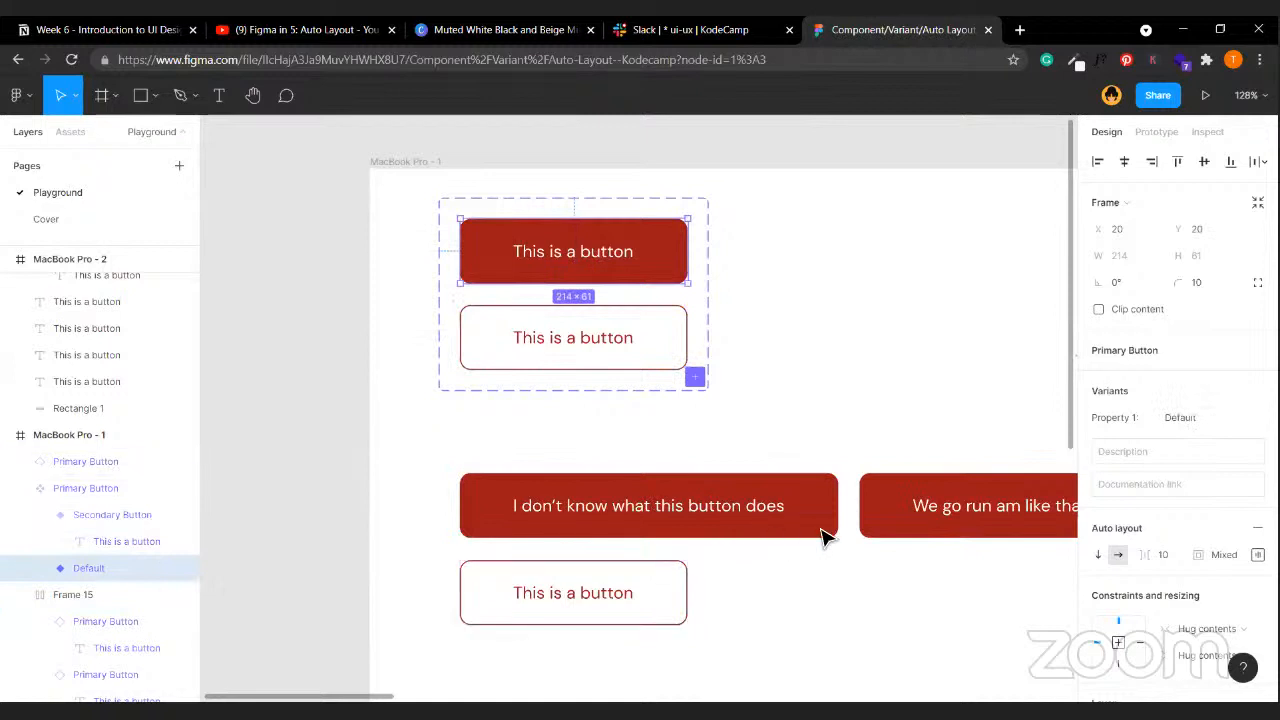
{"action": "left_click", "coordinate": [572, 360]}
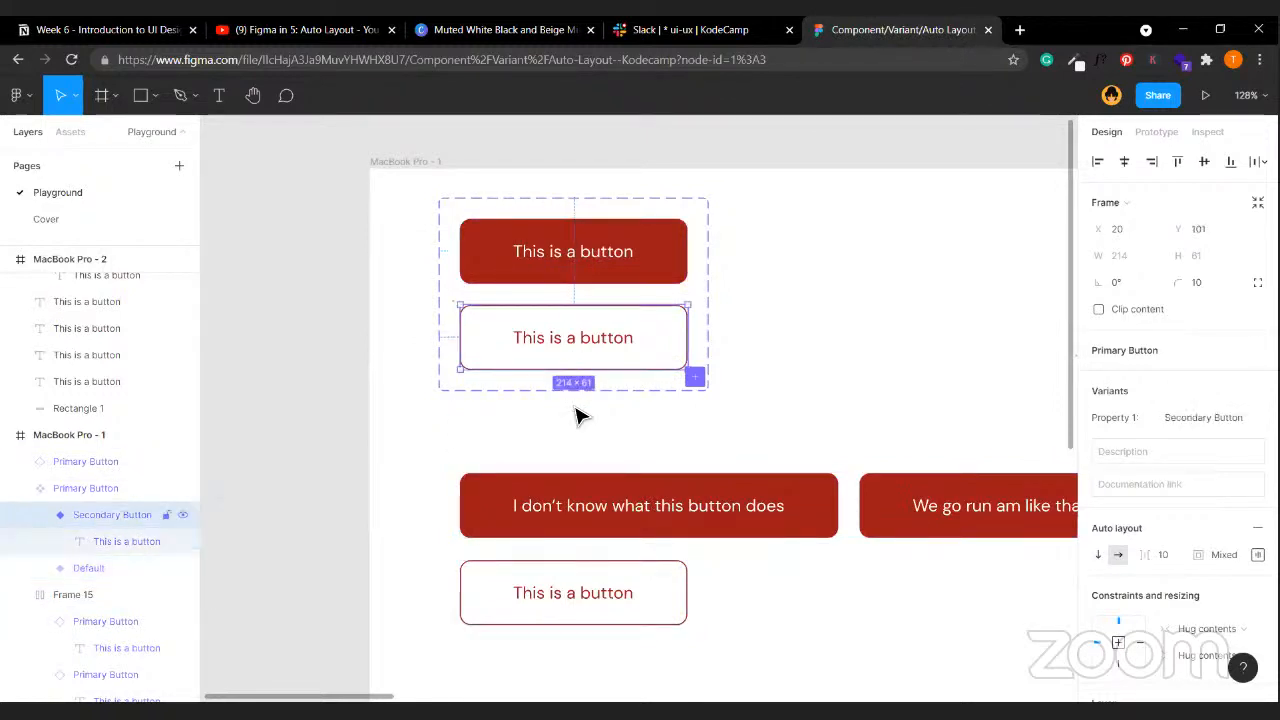
{"action": "left_click", "coordinate": [775, 389]}
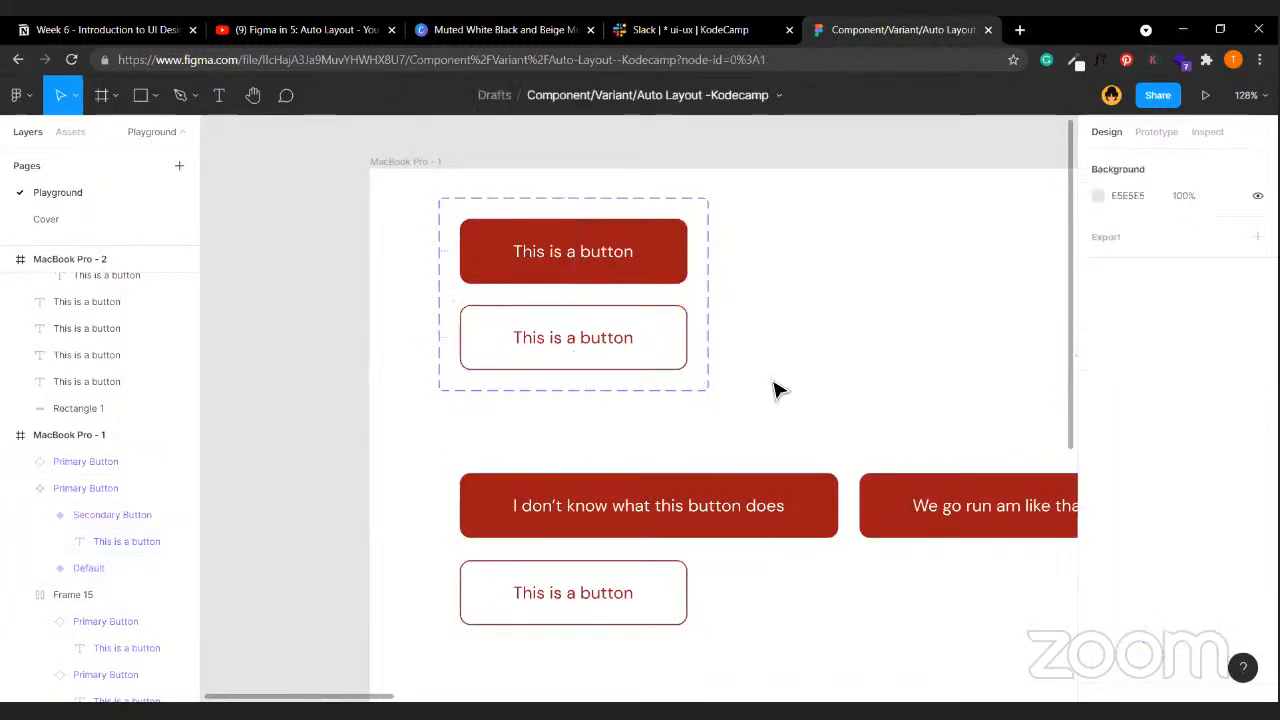
{"action": "left_click", "coordinate": [585, 258]}
{"action": "left_click", "coordinate": [711, 517]}
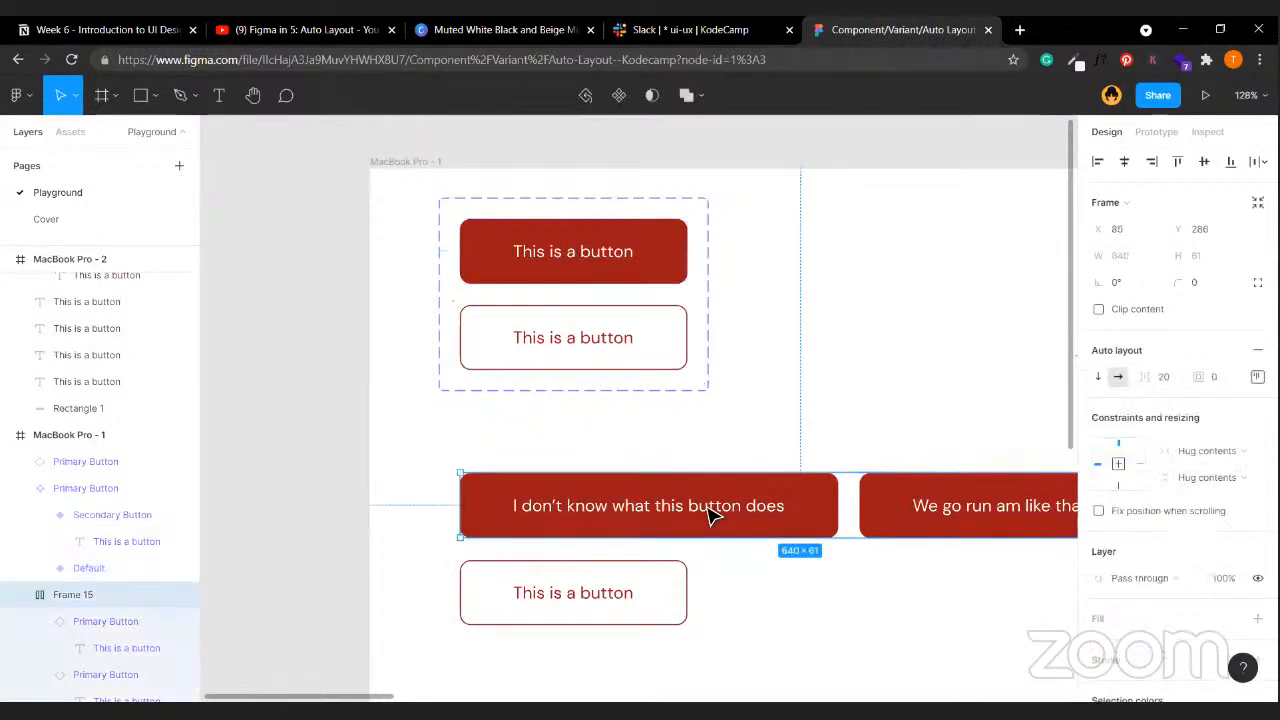
{"action": "left_click", "coordinate": [620, 265]}
{"action": "left_click", "coordinate": [620, 265]}
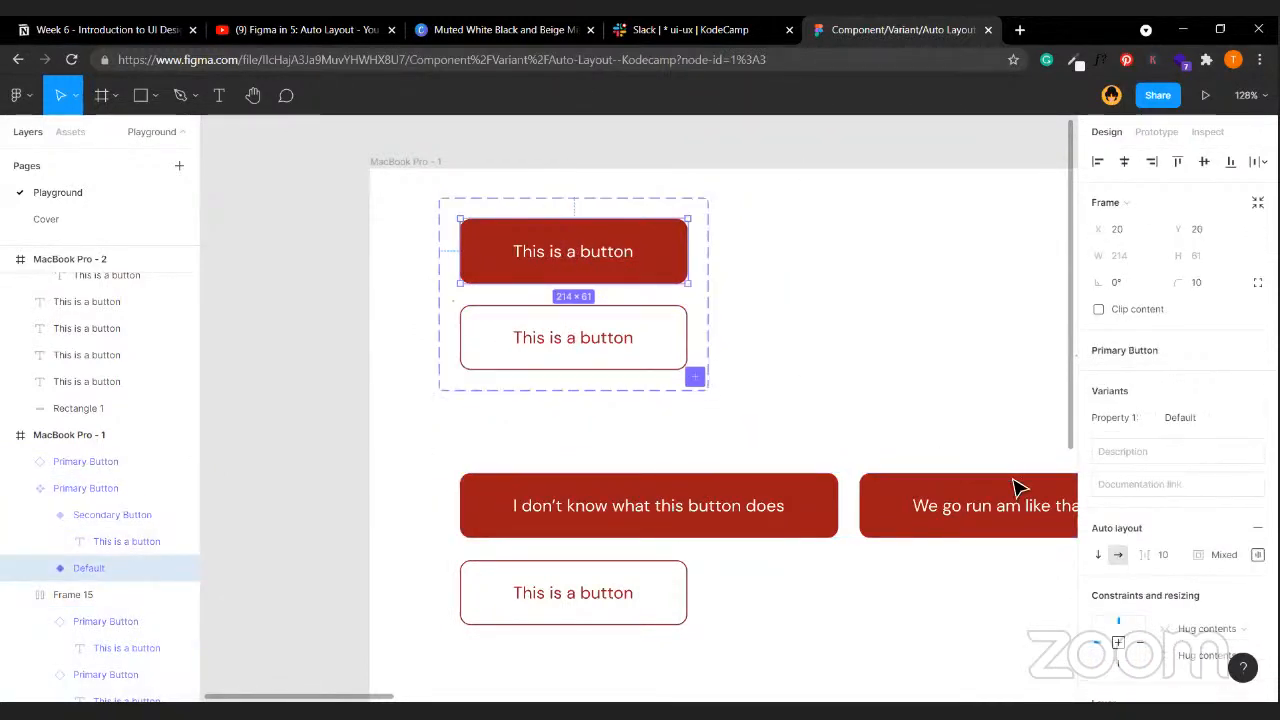
{"action": "left_click", "coordinate": [563, 345]}
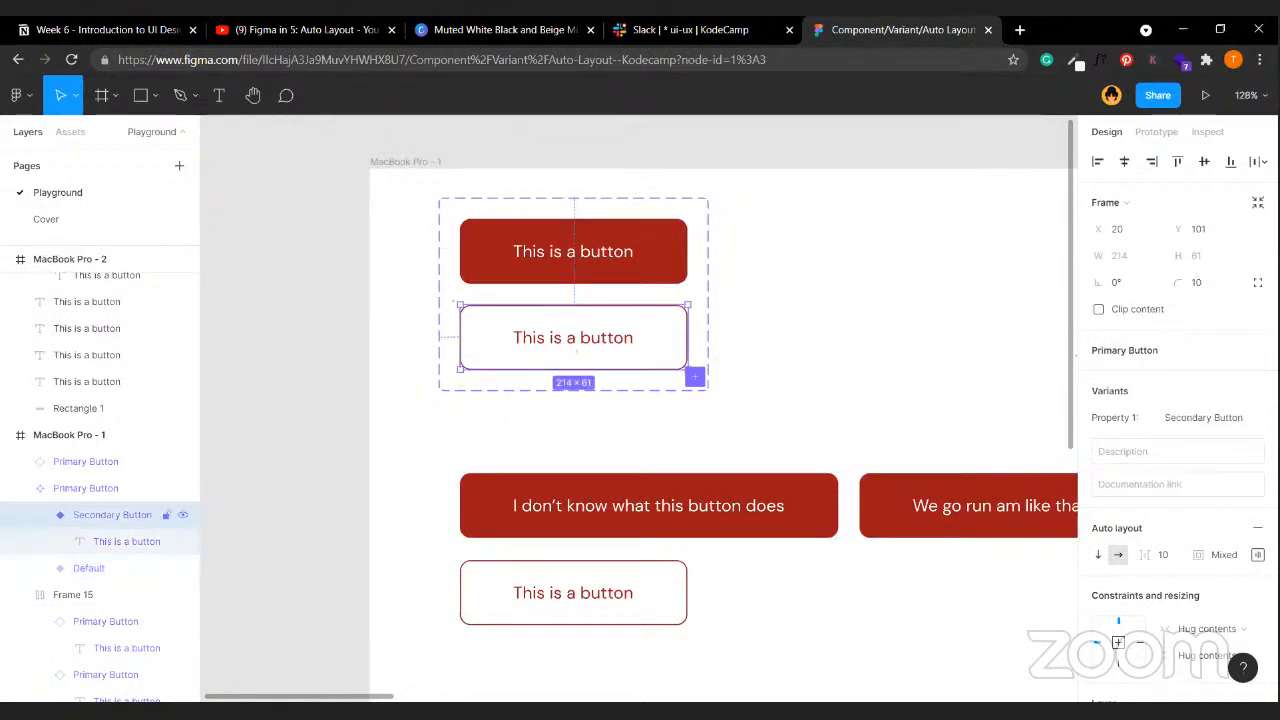
- Compare the outlined button instance with the Secondary Button and Default variants in the component set
{"action": "left_click", "coordinate": [590, 584]}
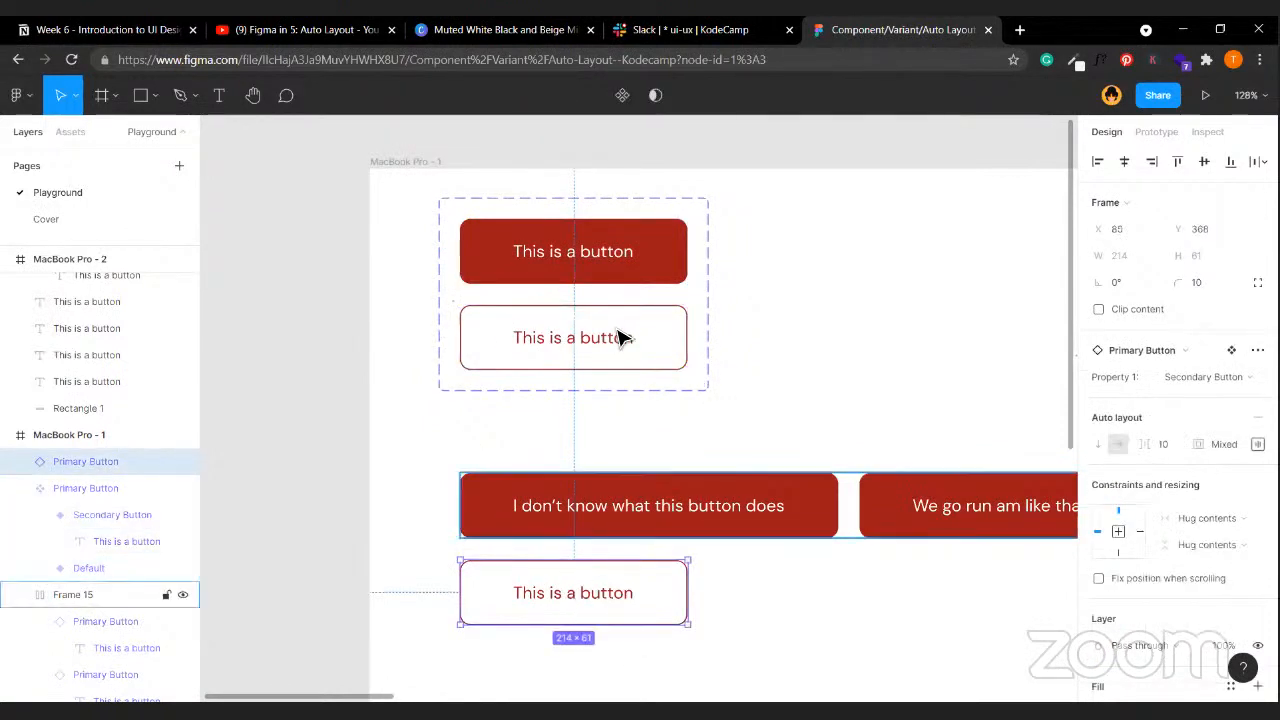
{"action": "left_click", "coordinate": [580, 357]}
{"action": "left_click", "coordinate": [580, 357]}
{"action": "left_click", "coordinate": [586, 620]}
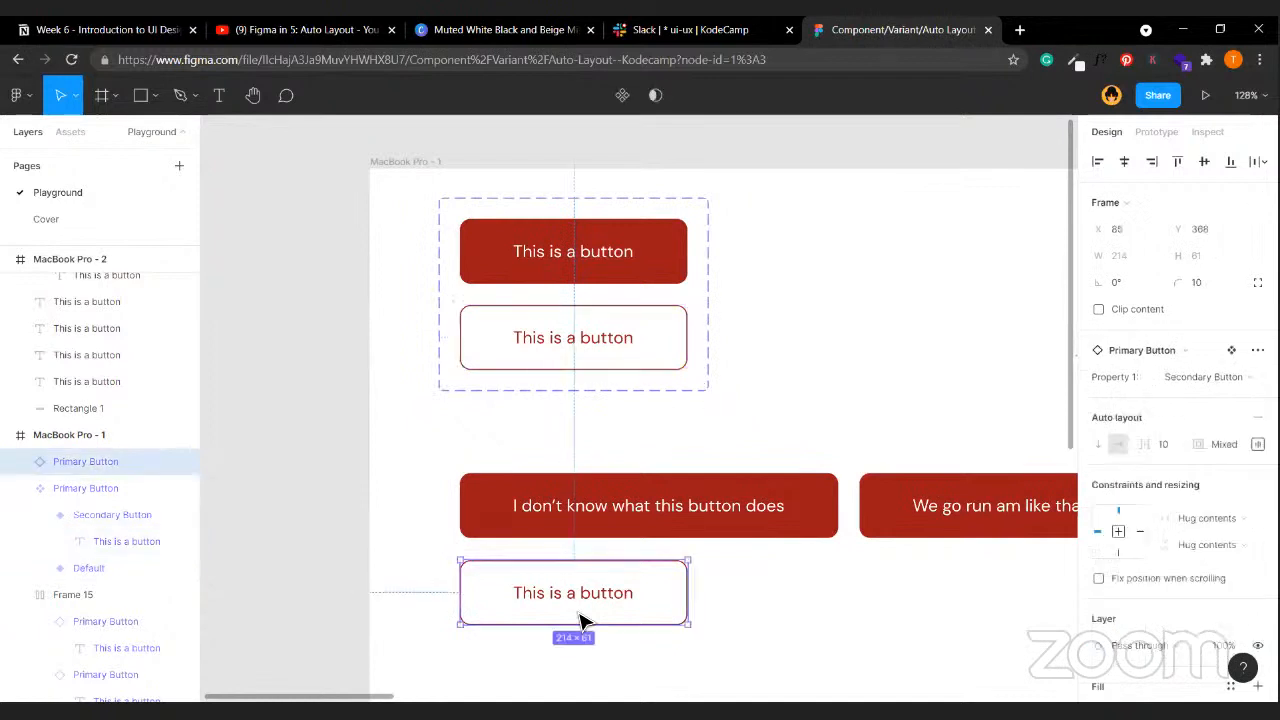
{"action": "left_click", "coordinate": [590, 273]}
{"action": "left_click", "coordinate": [590, 273]}
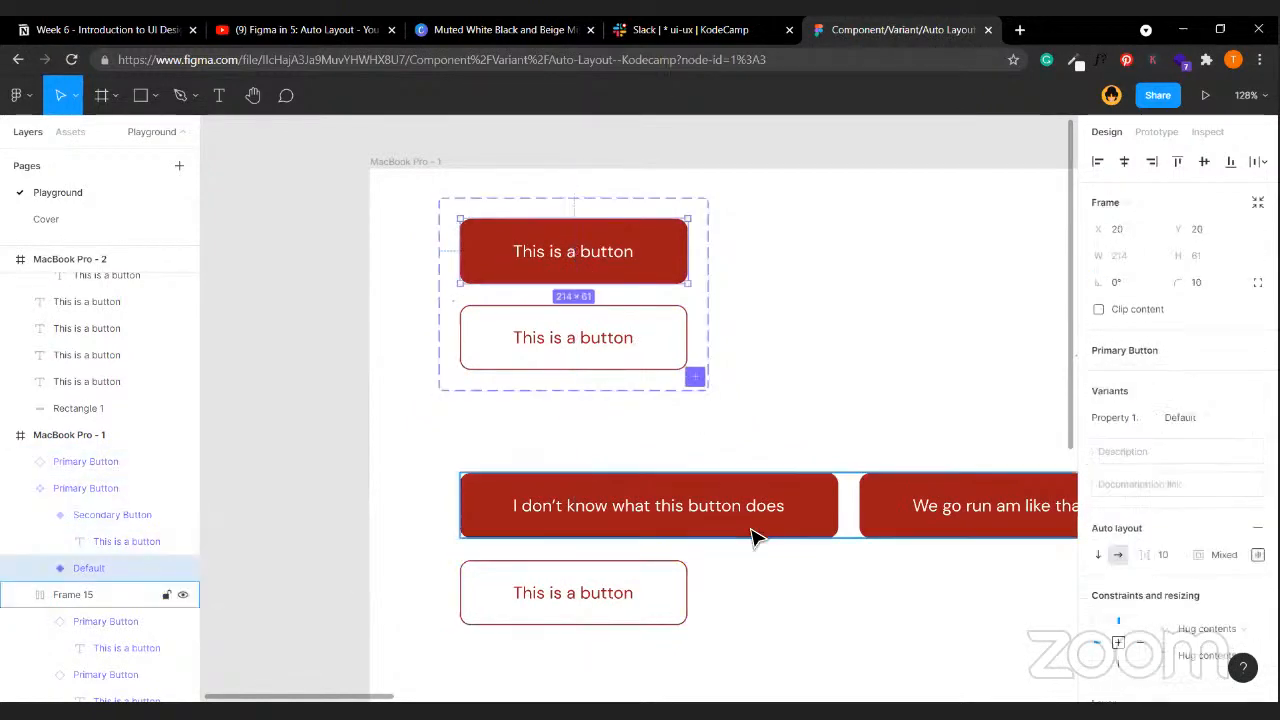
{"action": "left_click", "coordinate": [889, 391]}
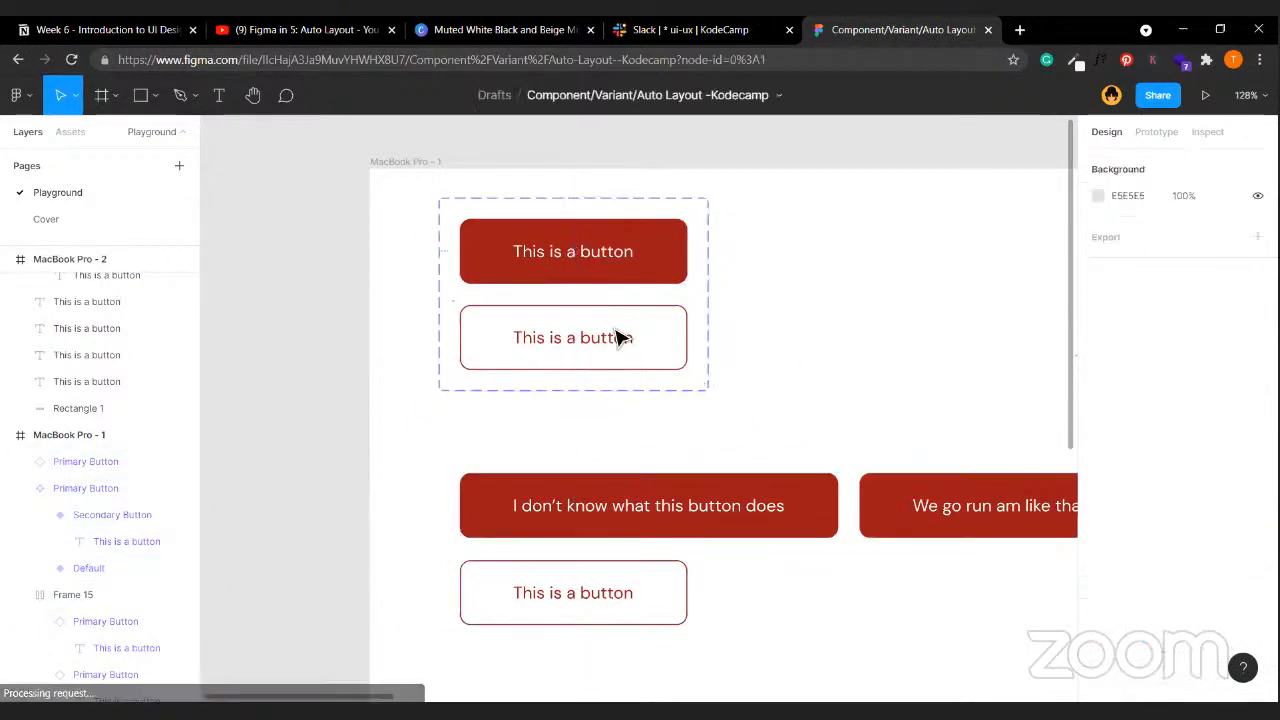
- Try widening the filled Default variant to about 696, and undo the resize
{"action": "left_click", "coordinate": [585, 268]}
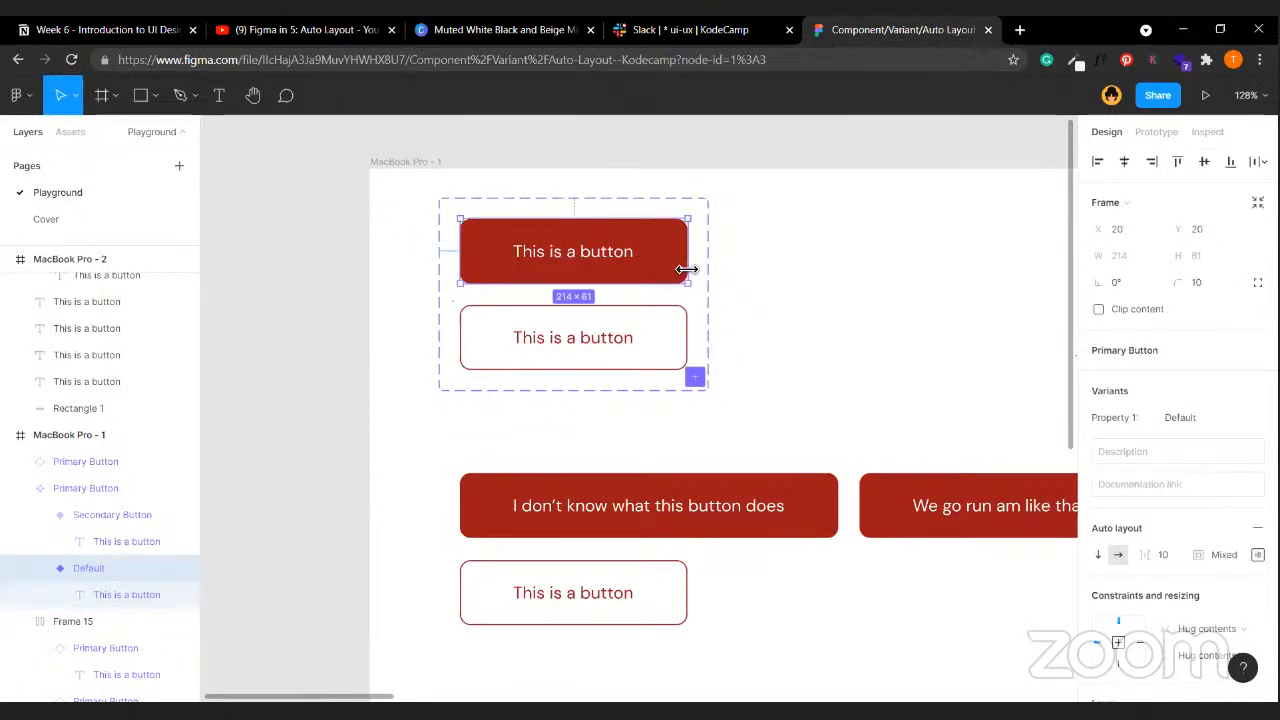
{"action": "left_click_drag", "start_coordinate": [686, 269], "coordinate": [1070, 290]}
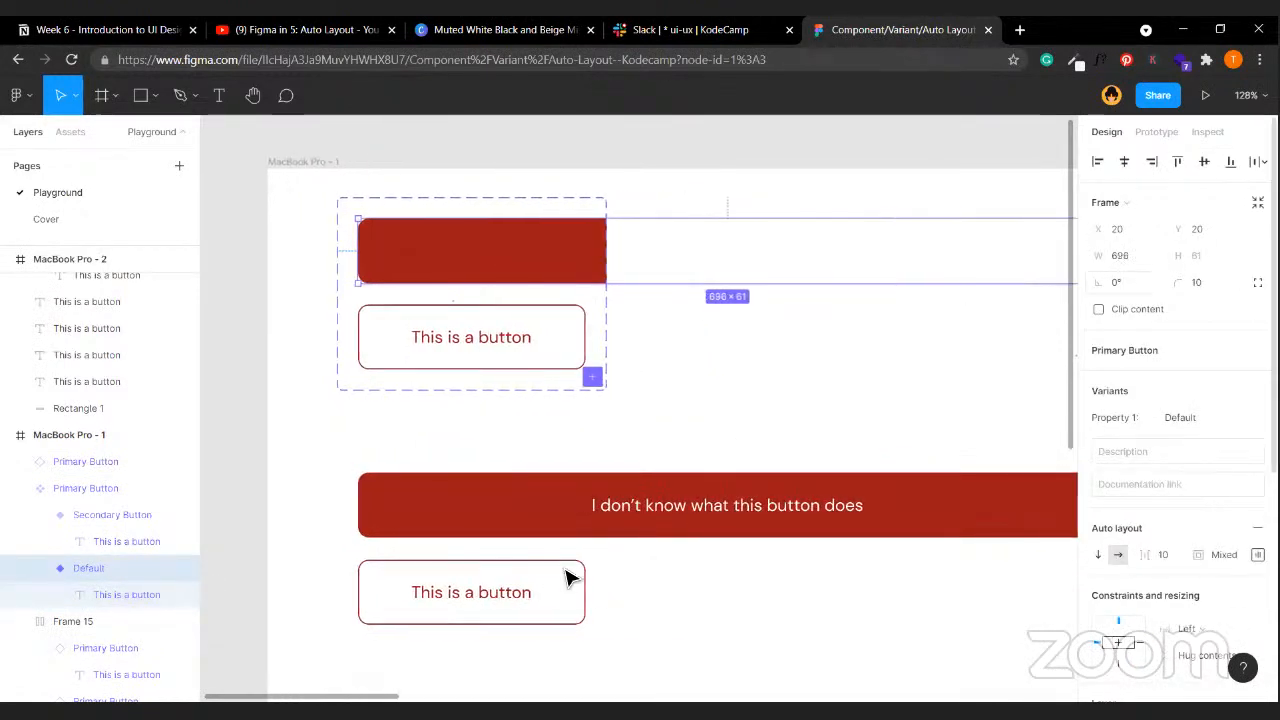
{"action": "key", "text": "ctrl+z"}
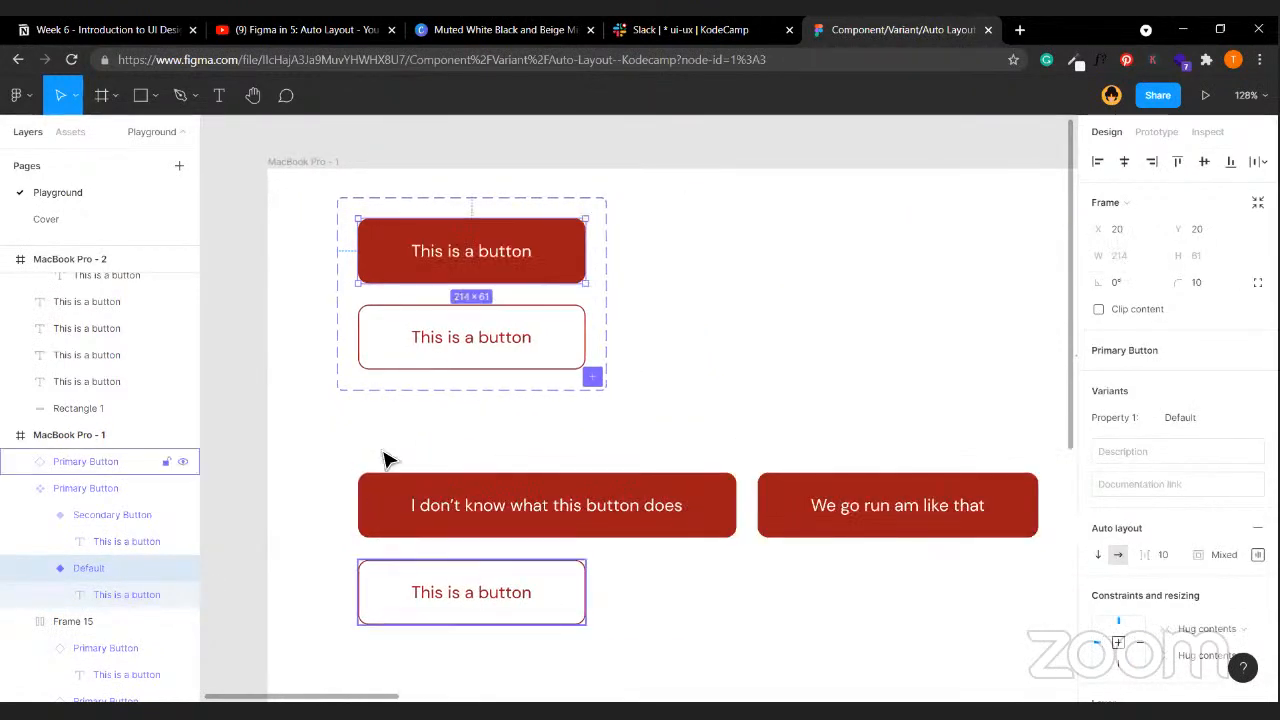
- Examine the Secondary Button variant and the whole Primary Button component set beside its instances
{"action": "left_click", "coordinate": [464, 374]}
{"action": "scroll", "coordinate": [560, 290], "scroll_direction": "left", "scroll_amount": 2}
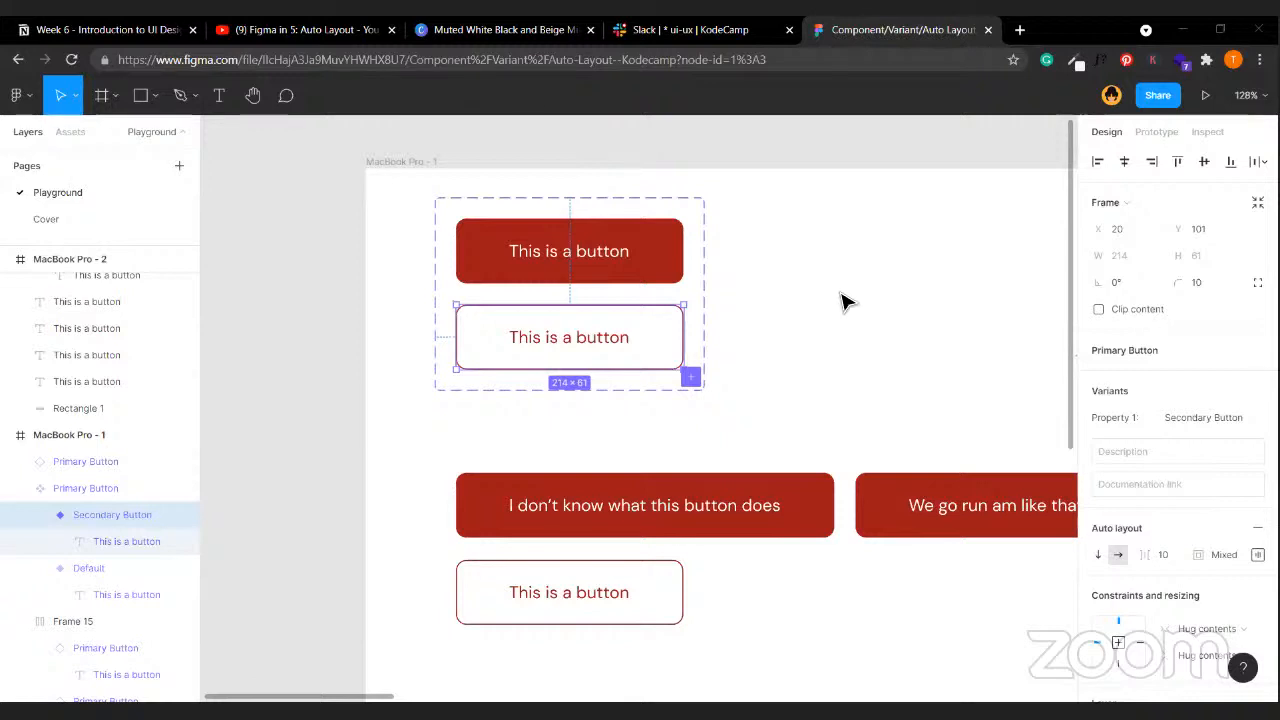
{"action": "left_click", "coordinate": [777, 323]}
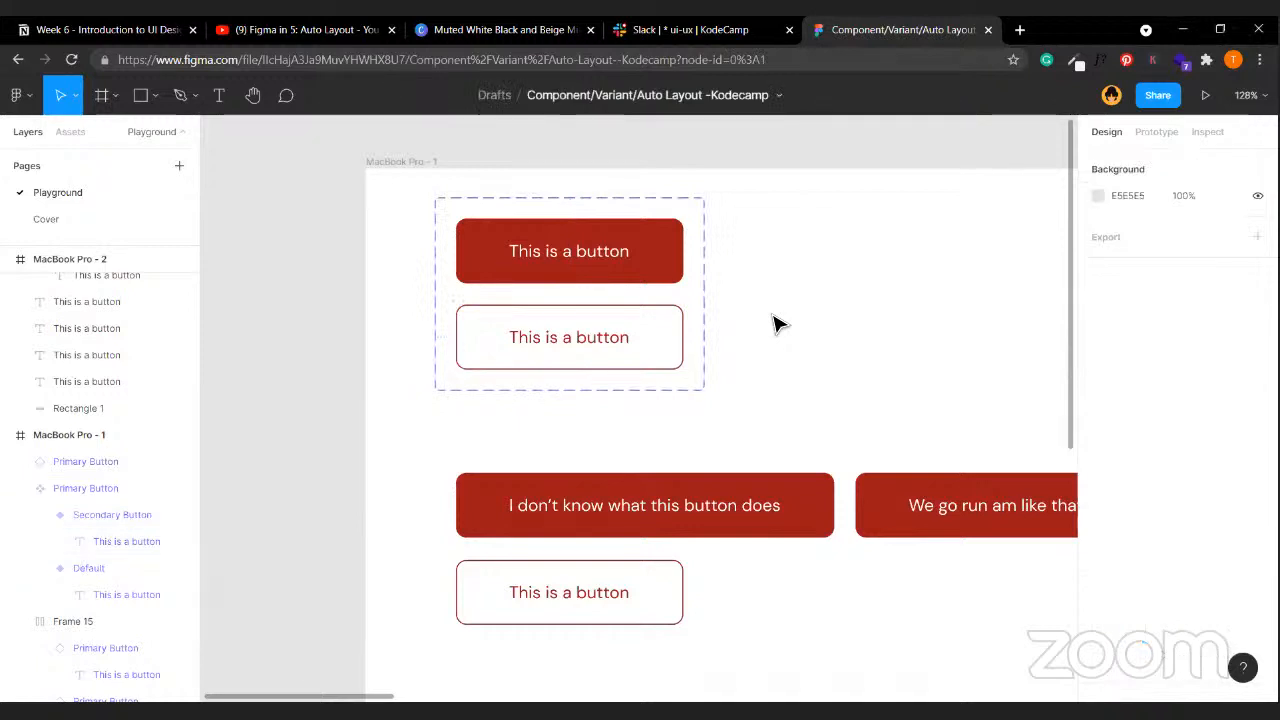
{"action": "scroll", "coordinate": [777, 323], "scroll_direction": "down", "scroll_amount": 3}
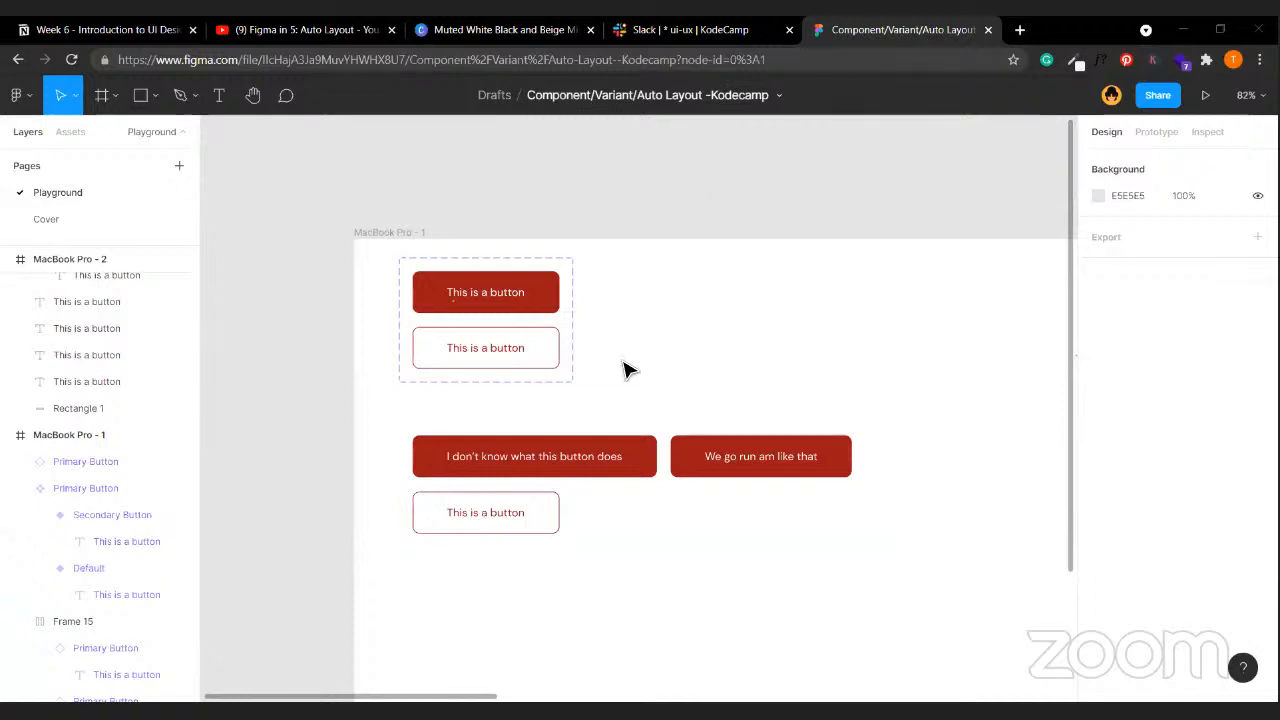
{"action": "left_click", "coordinate": [497, 368]}
{"action": "left_click", "coordinate": [497, 368]}
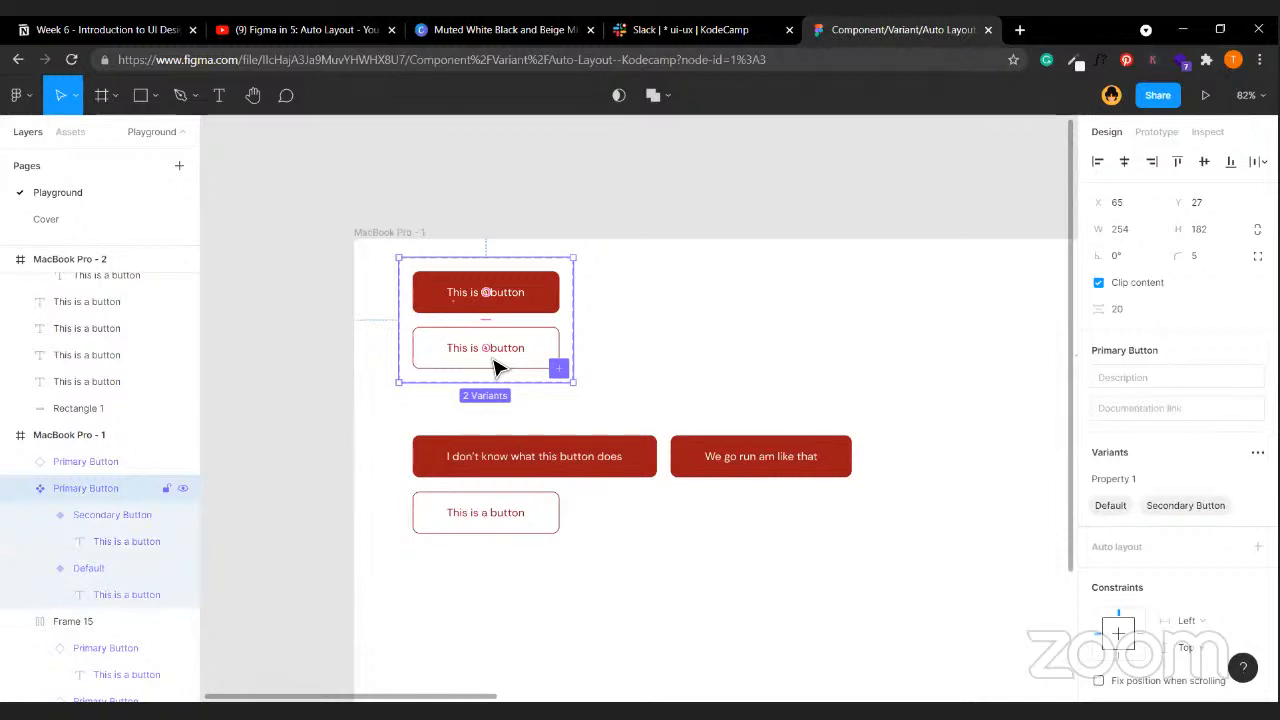
- Duplicate the MacBook Pro - 1 frame and place the copy beside the original, on its left
{"action": "key", "text": "shift+1"}
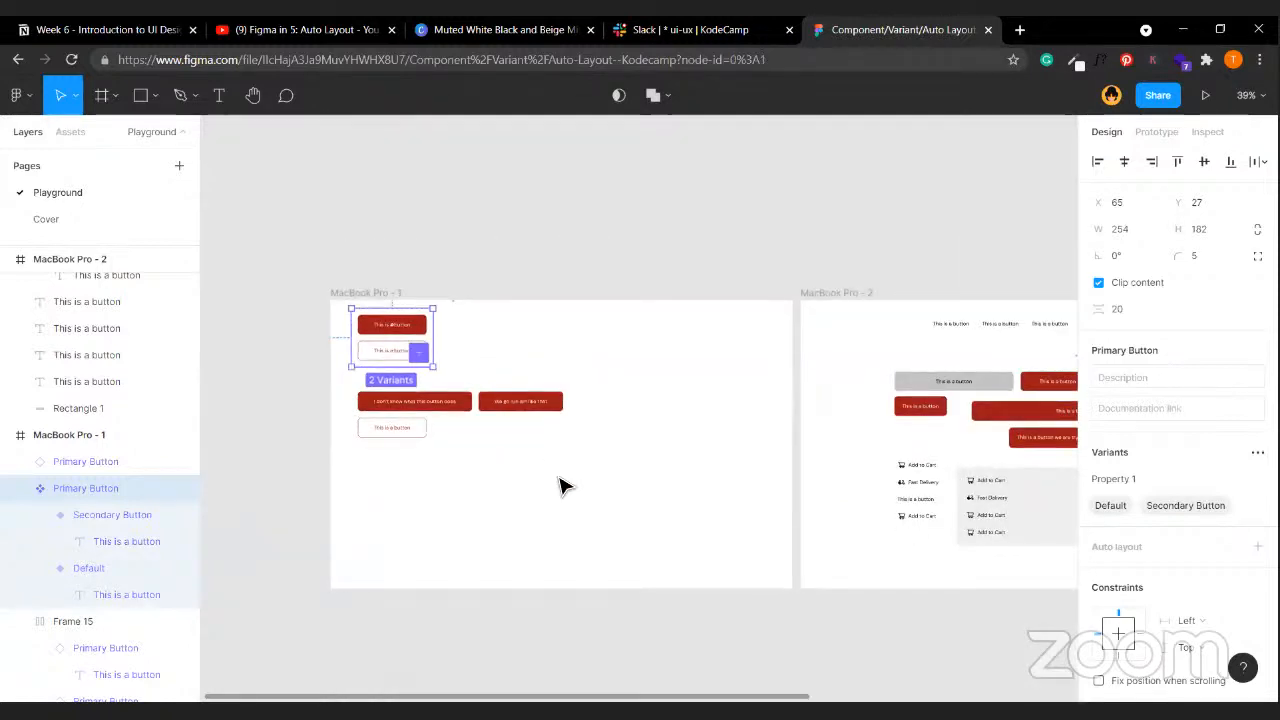
{"action": "left_click", "coordinate": [560, 487]}
{"action": "scroll", "coordinate": [560, 487], "scroll_direction": "left", "scroll_amount": 10}
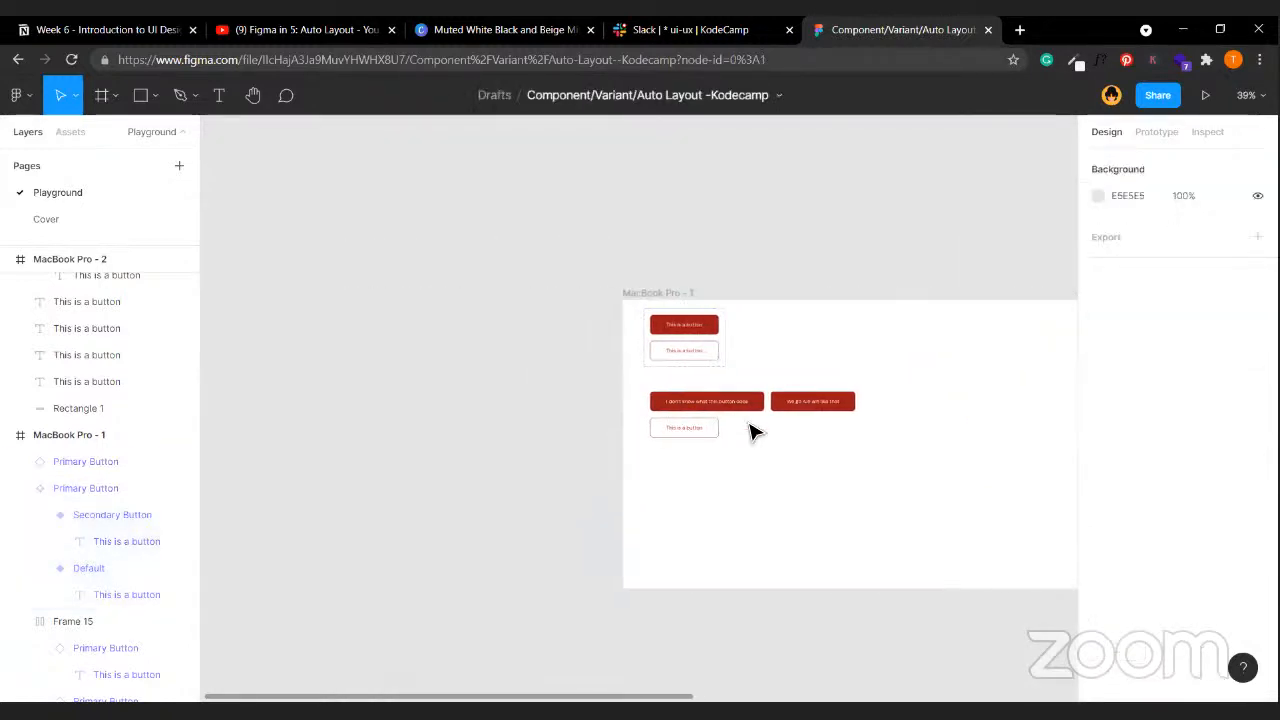
{"action": "left_click", "coordinate": [813, 296]}
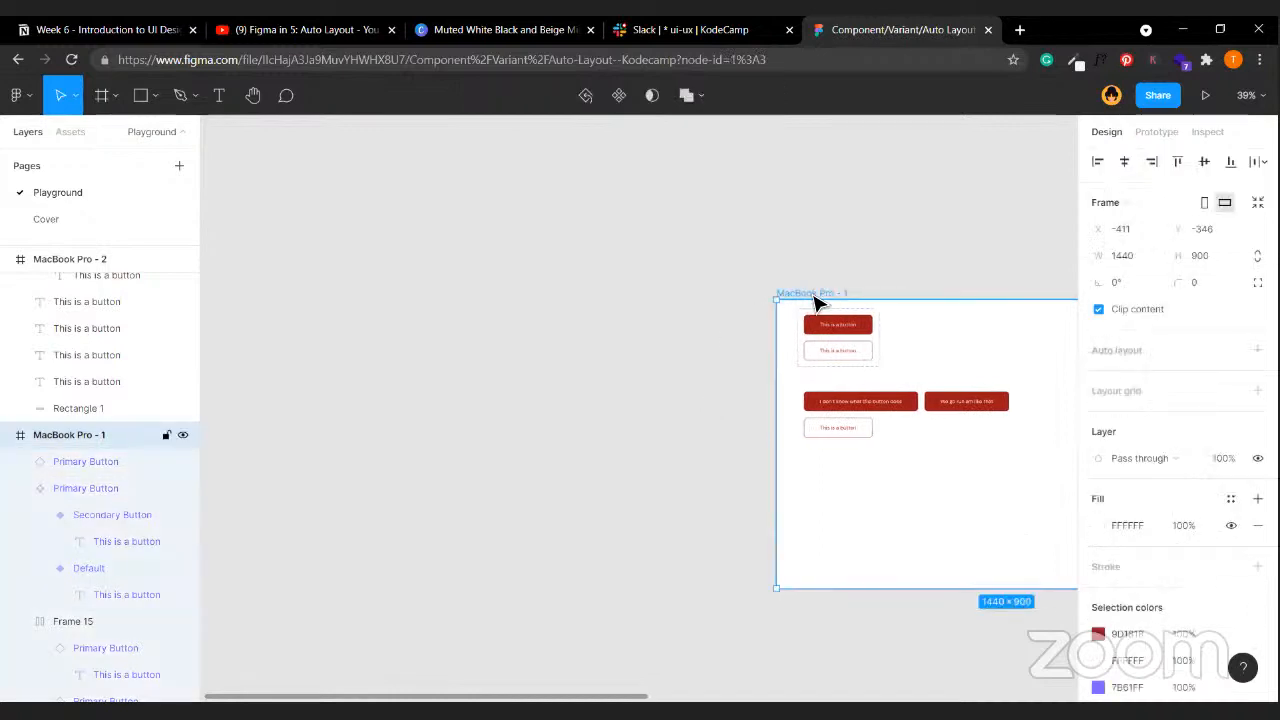
{"action": "left_click_drag", "start_coordinate": [813, 296], "coordinate": [340, 297]}
- Delete the component set, the filled button row and the outlined button from the MacBook Pro - 3 frame
{"action": "left_click", "coordinate": [434, 351]}
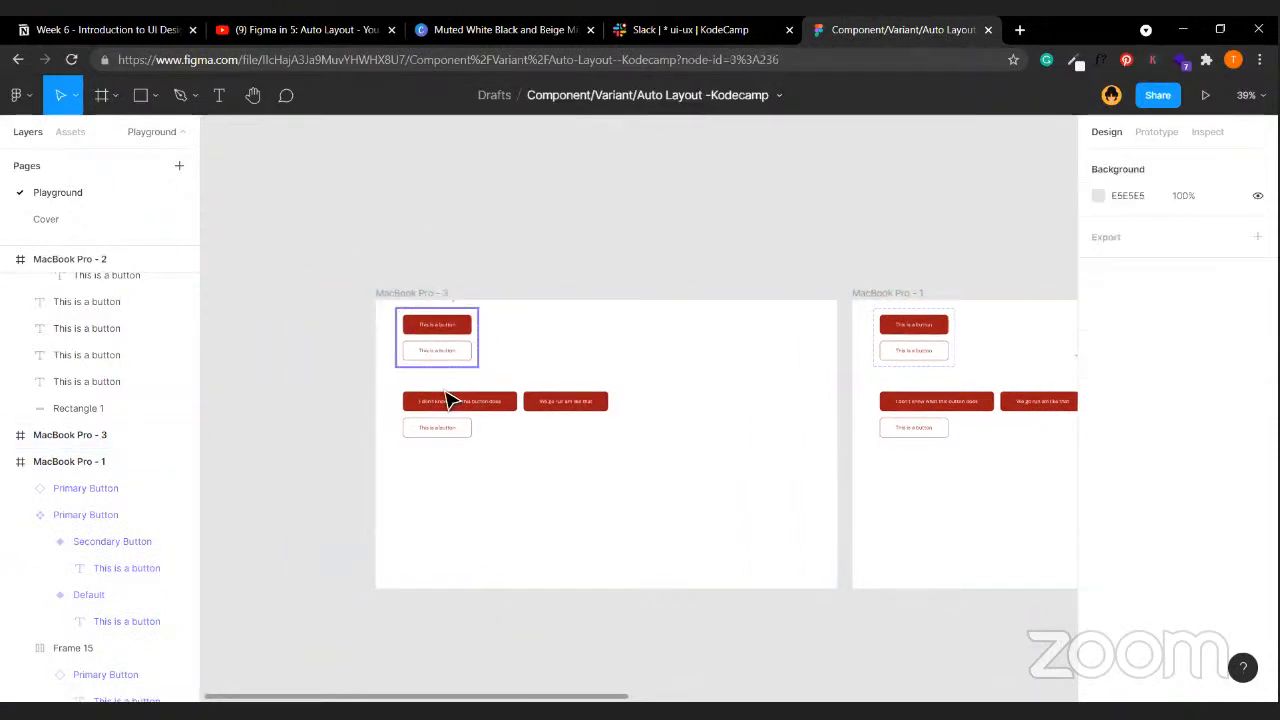
{"action": "left_click", "coordinate": [452, 430], "text": "shift"}
{"action": "left_click", "coordinate": [500, 417], "text": "shift"}
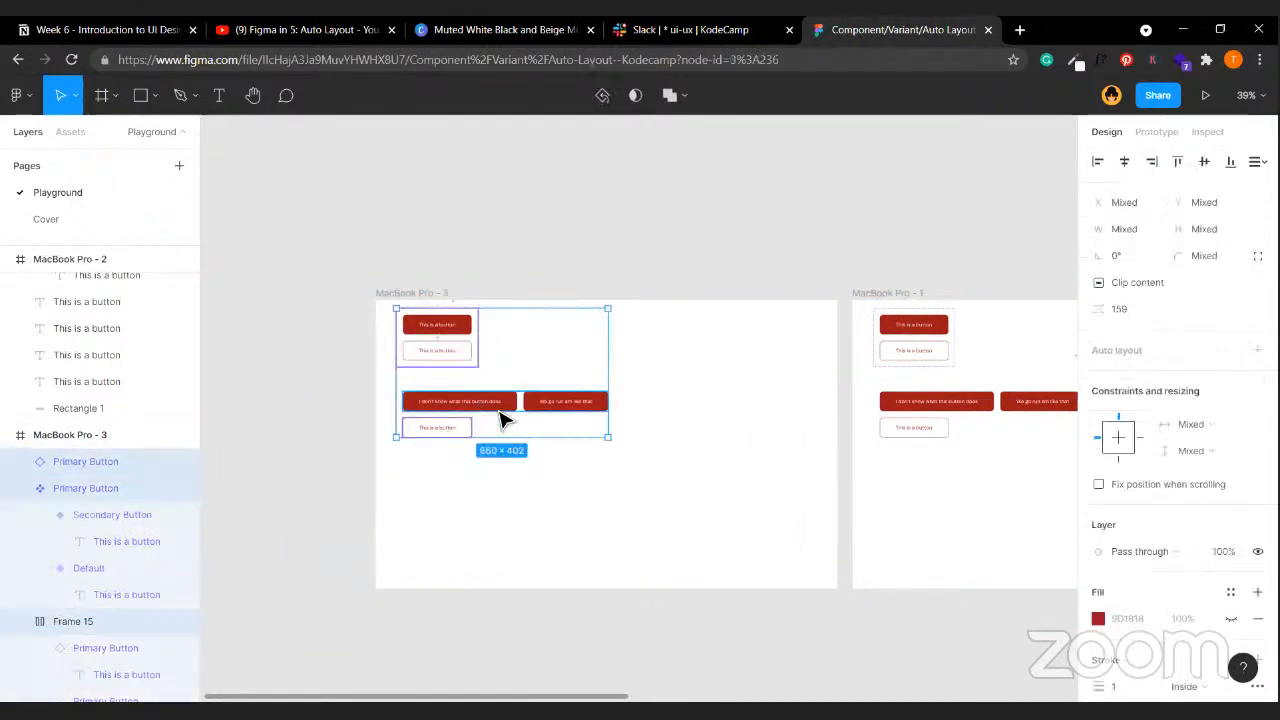
{"action": "key", "text": "Delete"}
- Add the text "Get all you need in your kitchen all in one place" near the upper-left area of the empty MacBook Pro - 3 frame
{"action": "scroll", "coordinate": [440, 326], "scroll_direction": "up", "scroll_amount": 5}
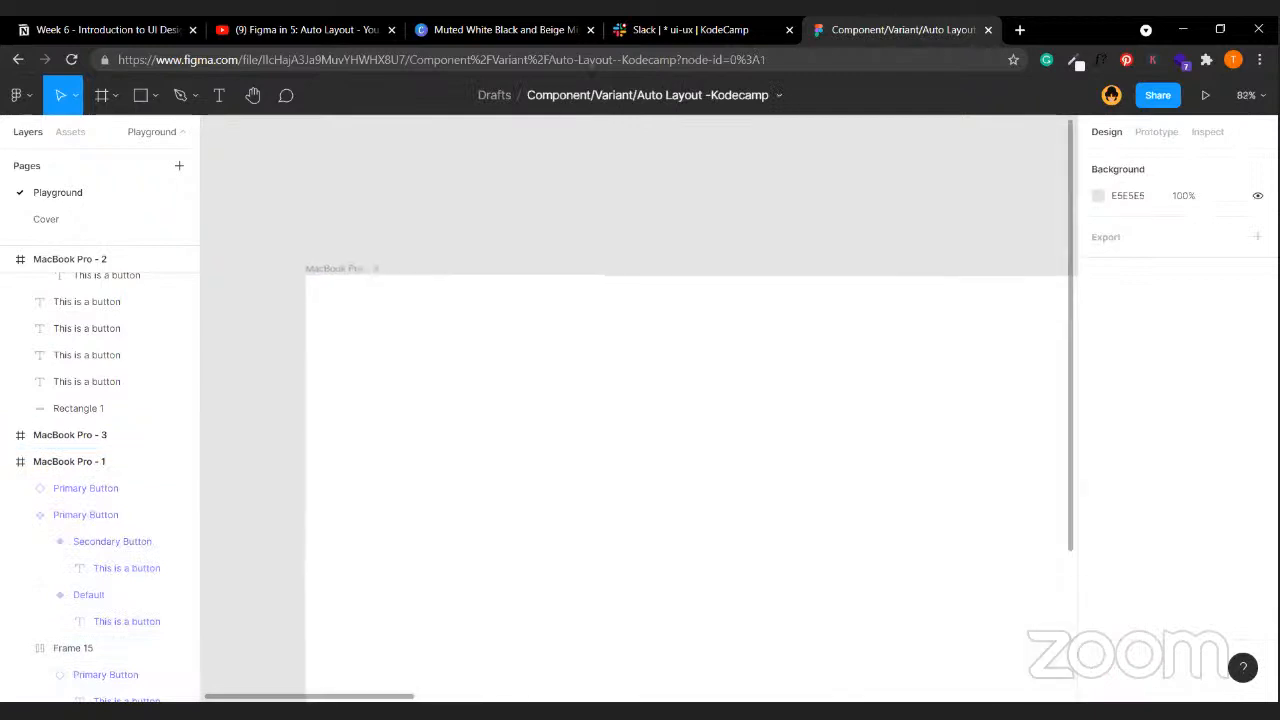
{"action": "left_click", "coordinate": [414, 314]}
{"action": "scroll", "coordinate": [360, 284], "scroll_direction": "down", "scroll_amount": 2}
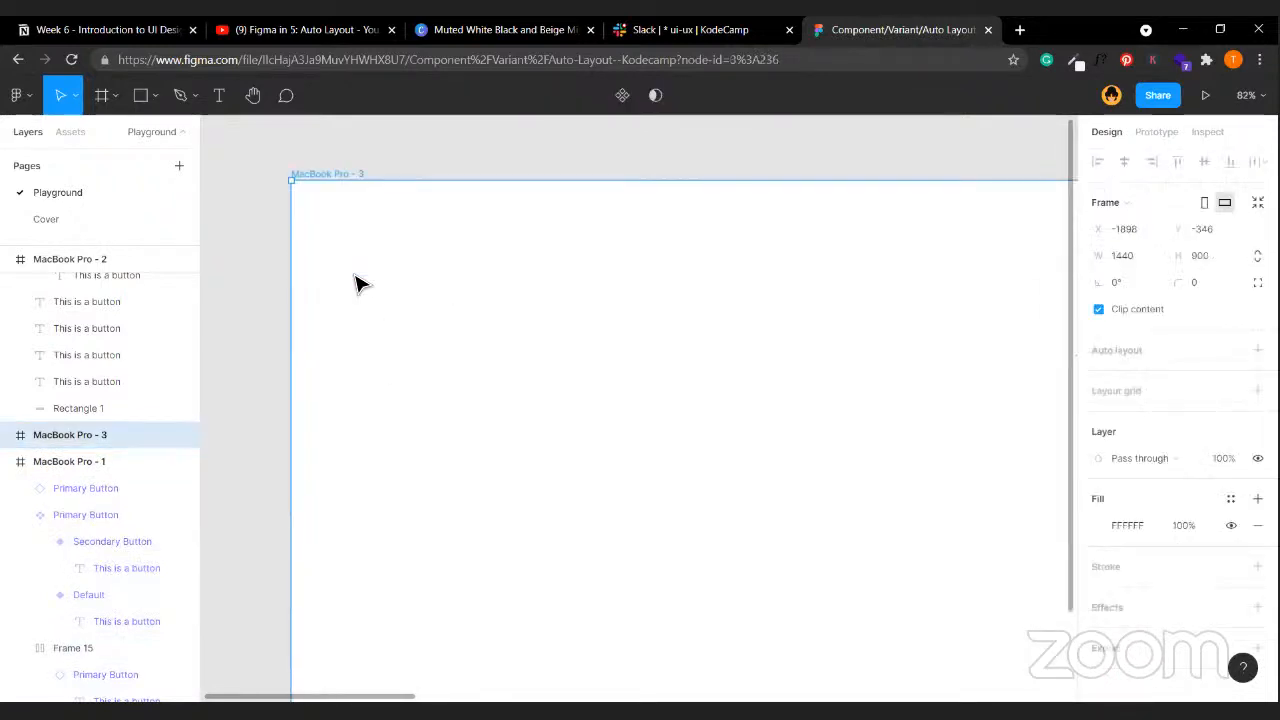
{"action": "scroll", "coordinate": [360, 284], "scroll_direction": "right", "scroll_amount": 1}
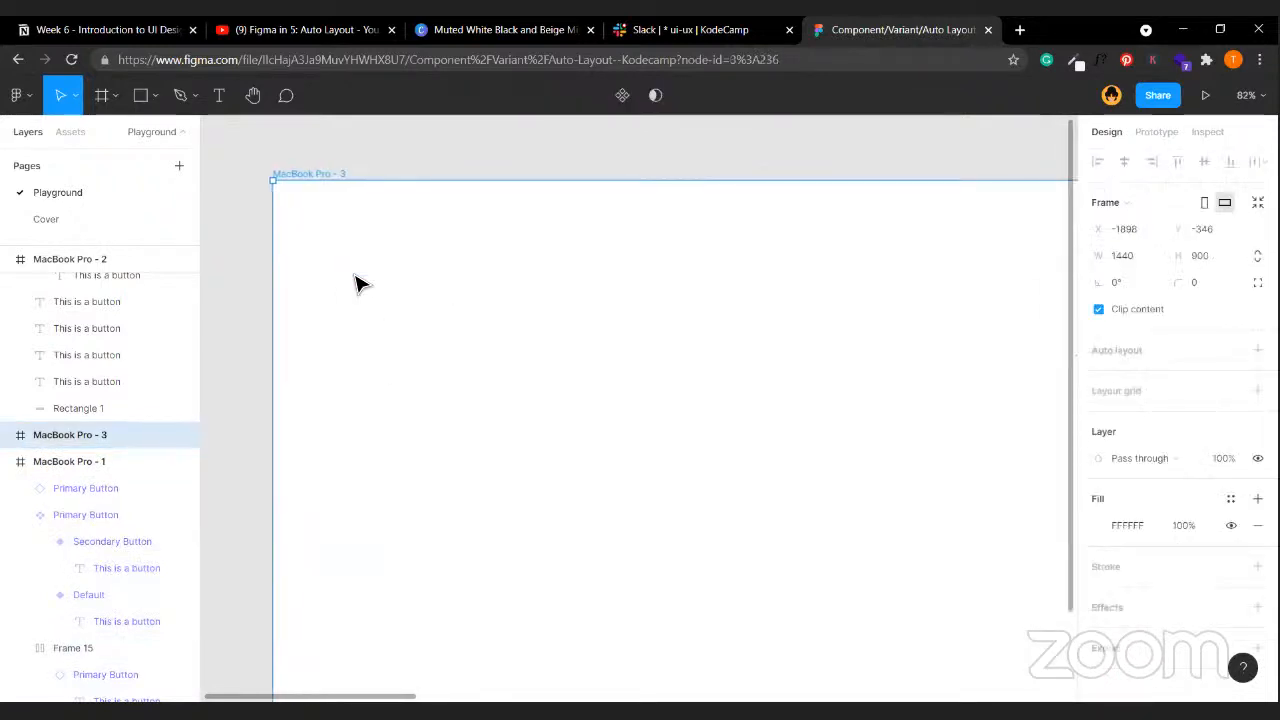
{"action": "left_click", "coordinate": [500, 168]}
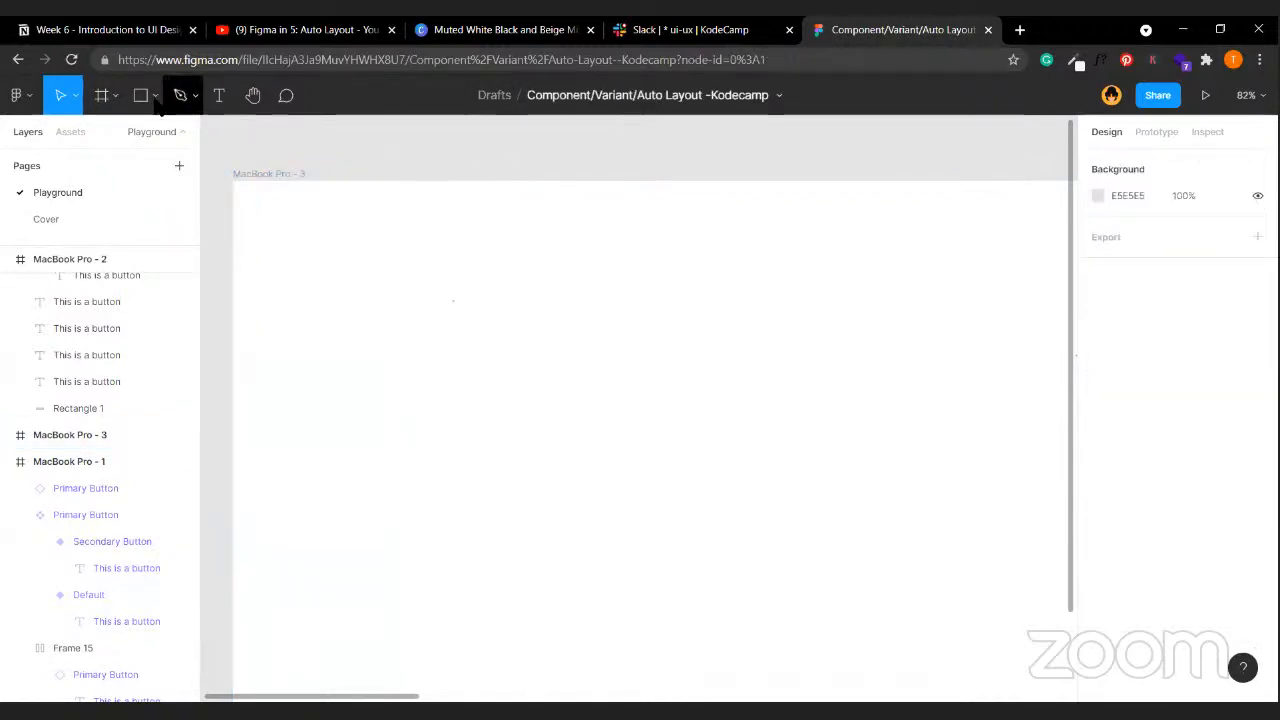
{"action": "left_click", "coordinate": [214, 97]}
{"action": "left_click", "coordinate": [318, 284]}
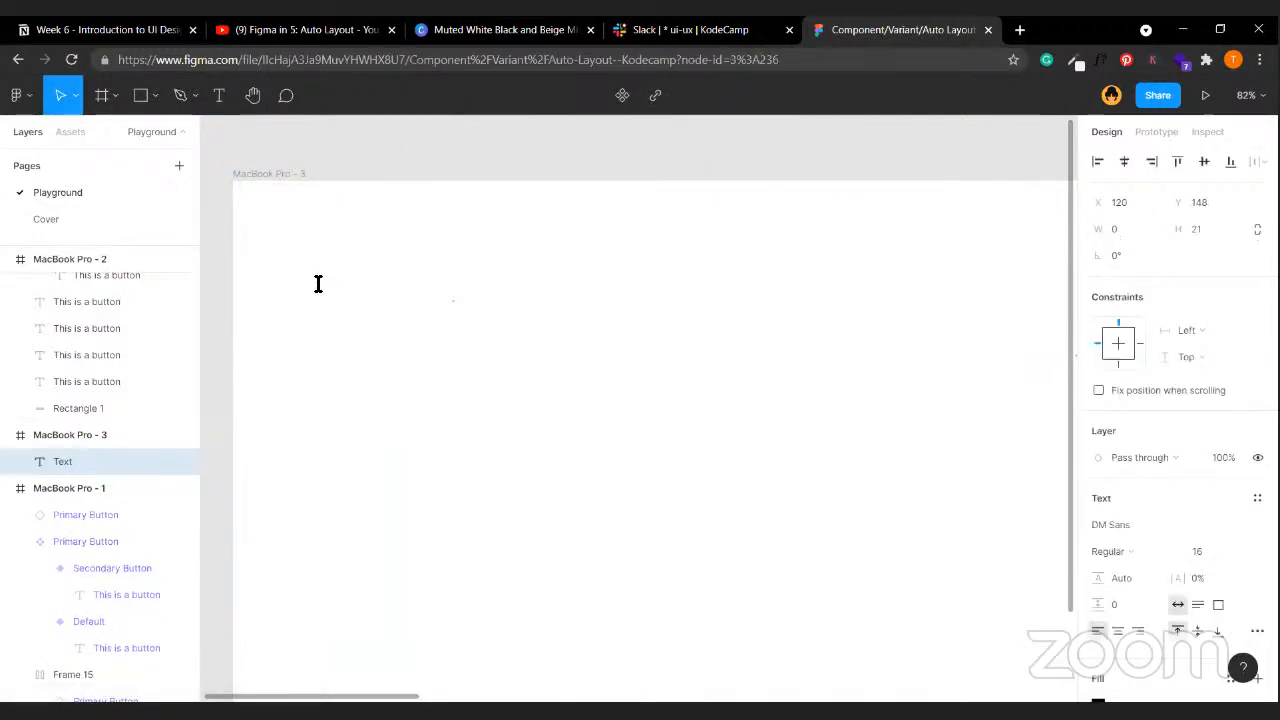
{"action": "type", "text": "Get all you"}
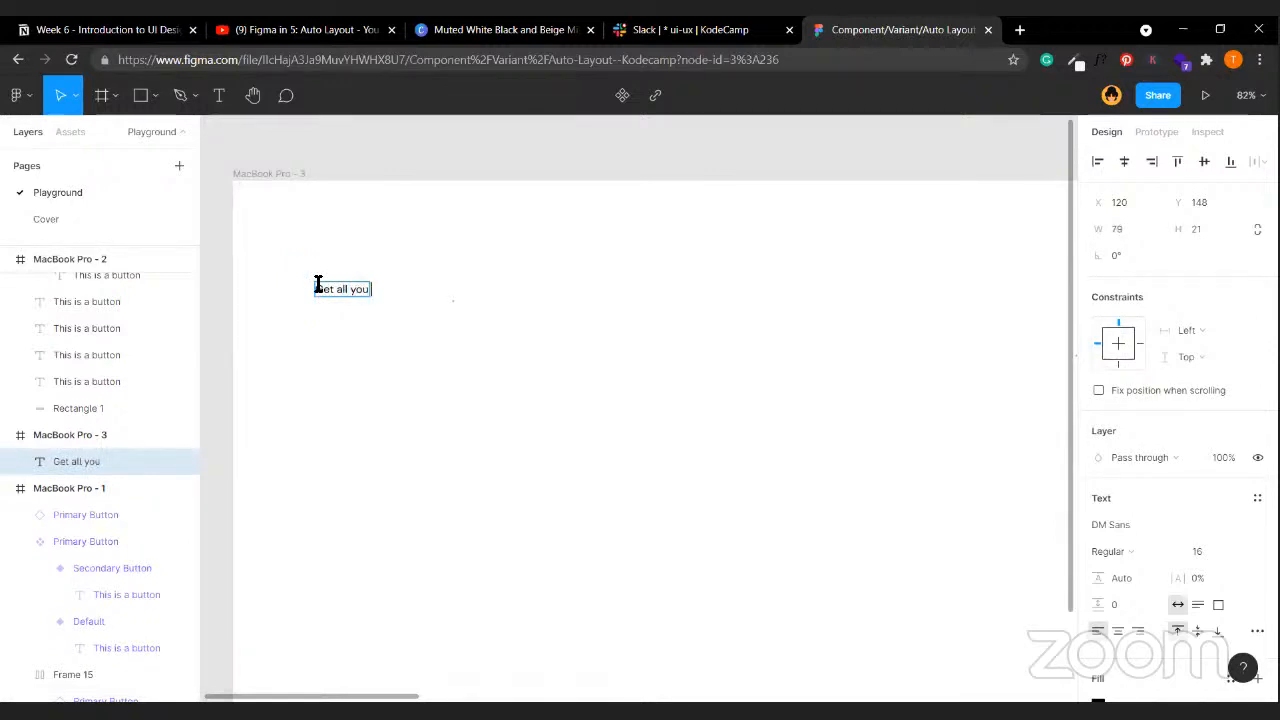
{"action": "type", "text": " need in your"}
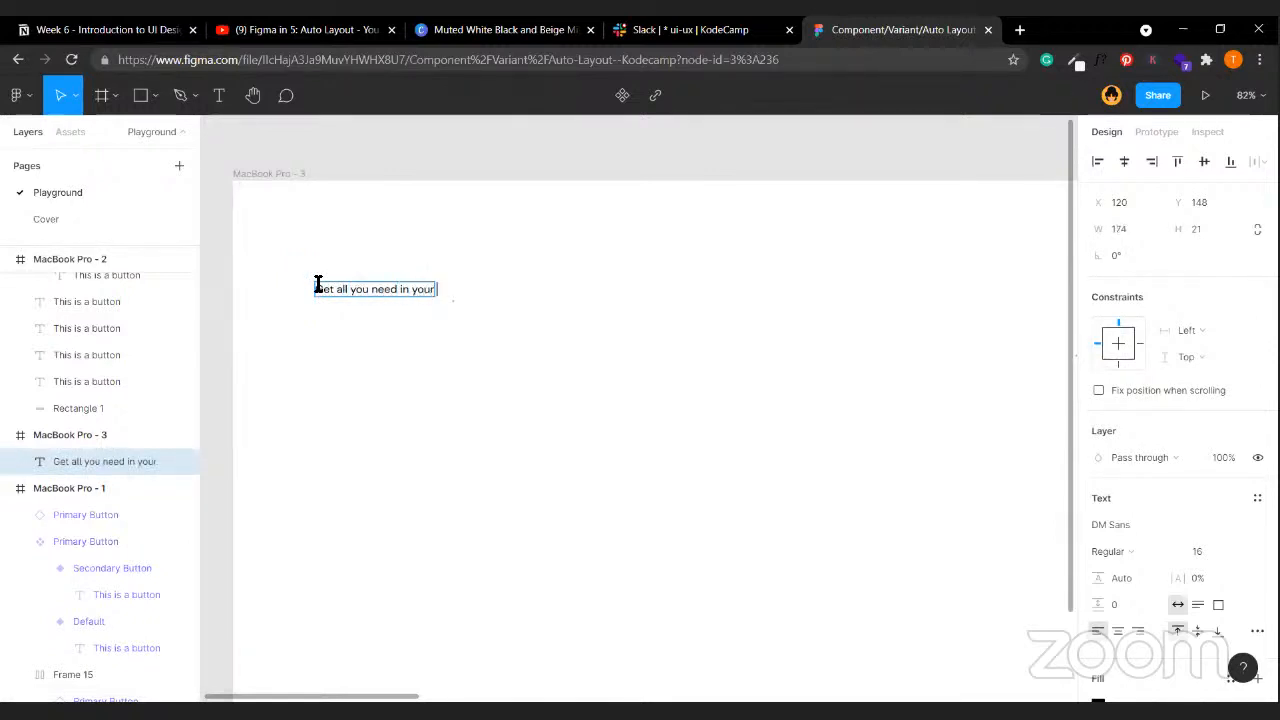
{"action": "type", "text": " kitchen"}
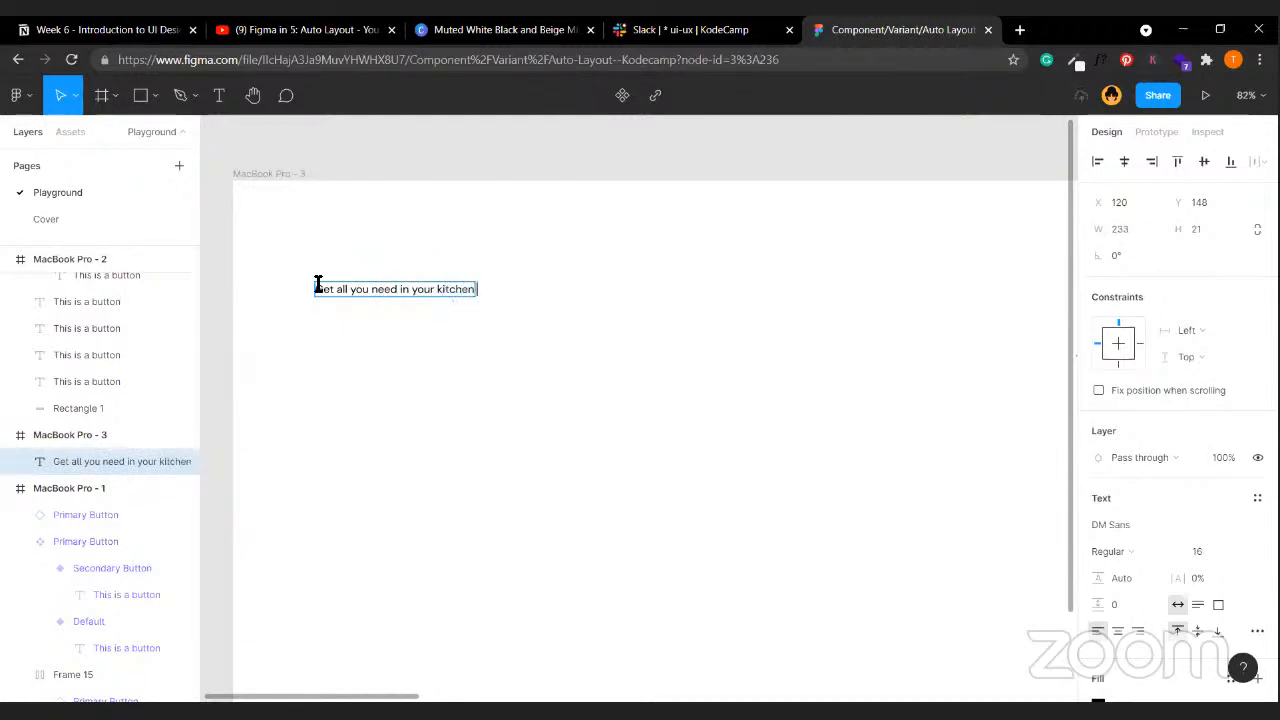
{"action": "type", "text": " all in one place"}
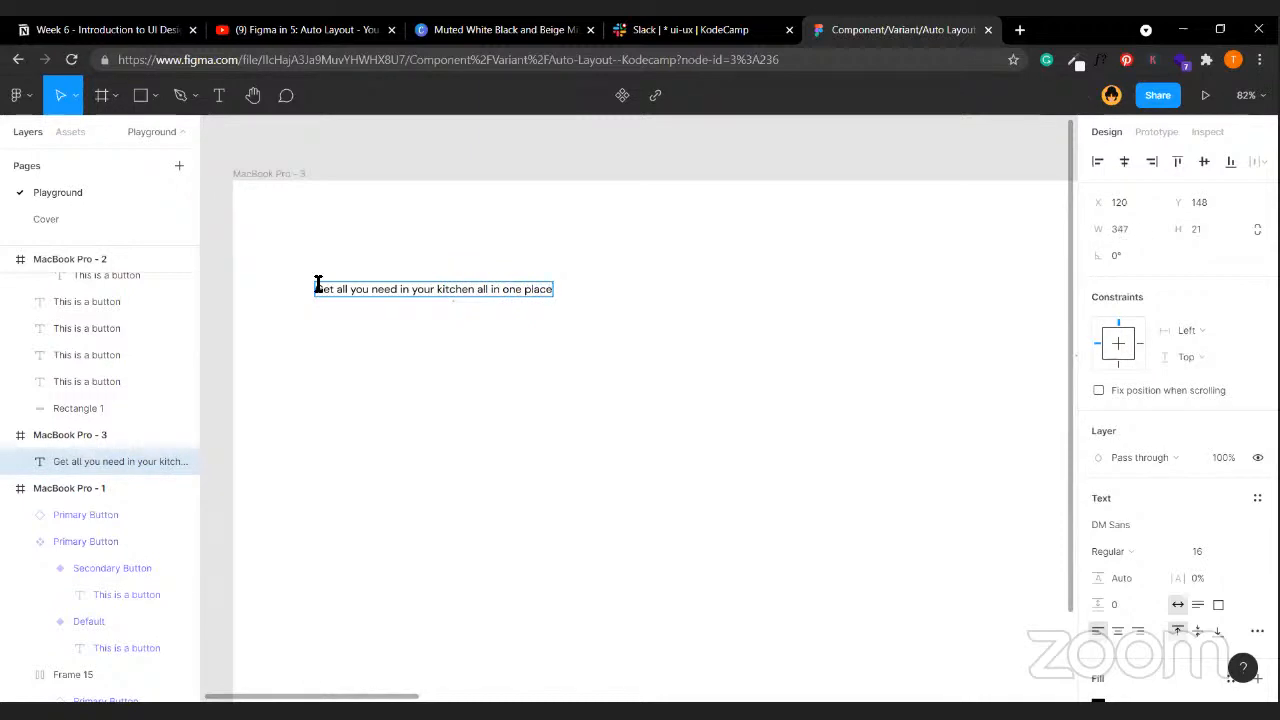
{"action": "key", "text": "Escape"}
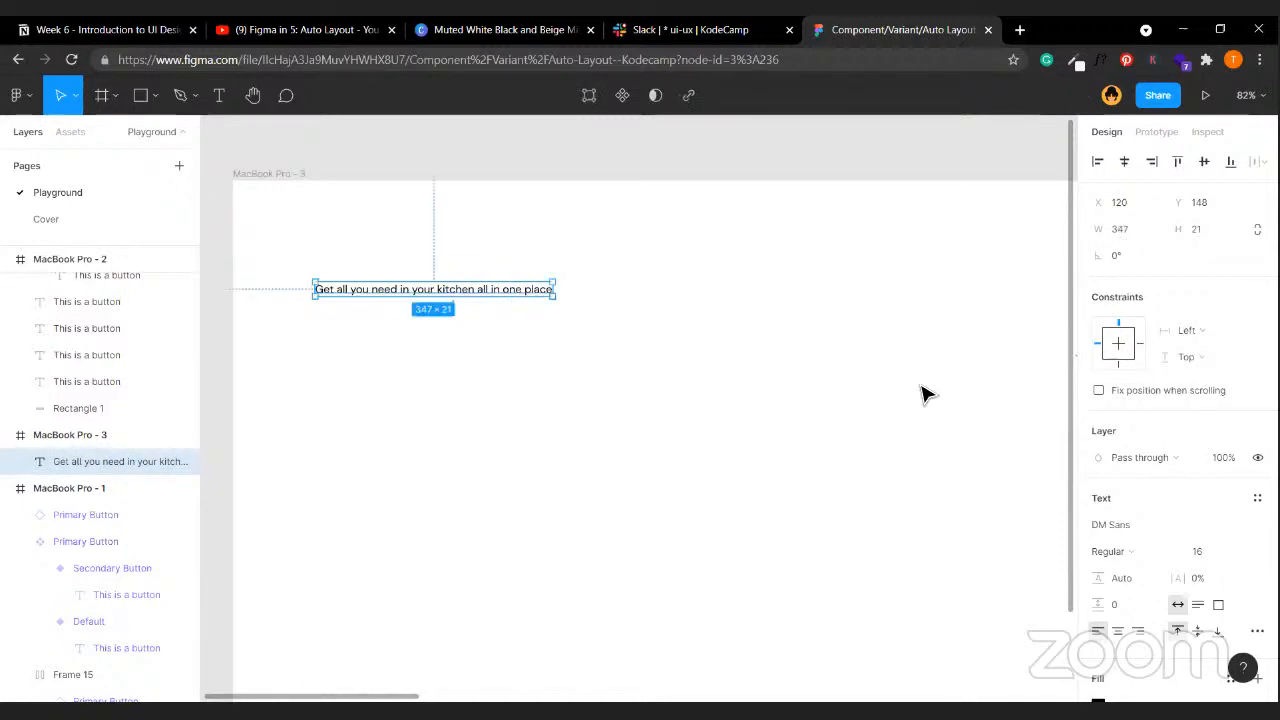
- Set the kitchen heading's font size to 50
{"action": "left_click", "coordinate": [1224, 562]}
{"action": "type", "text": "50"}
{"action": "key", "text": "Return"}
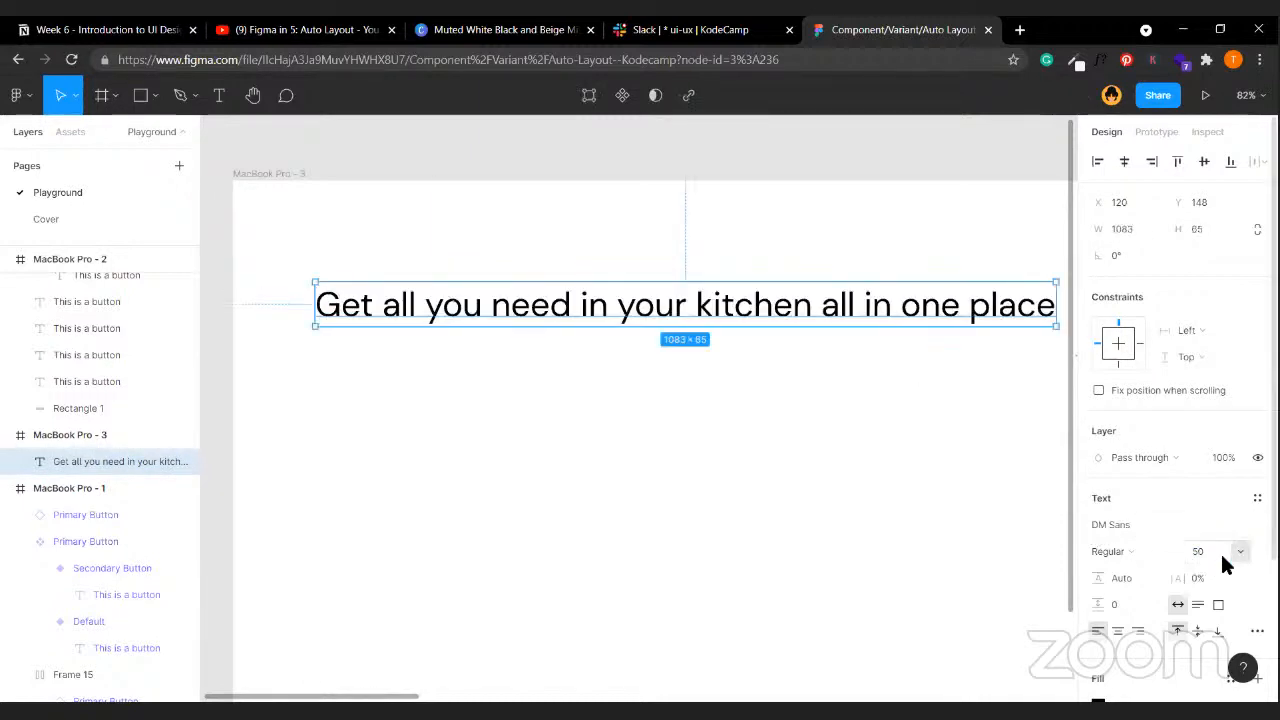
- Narrow the heading's text box so the text wraps onto three lines
{"action": "scroll", "coordinate": [877, 534], "scroll_direction": "right", "scroll_amount": 3}
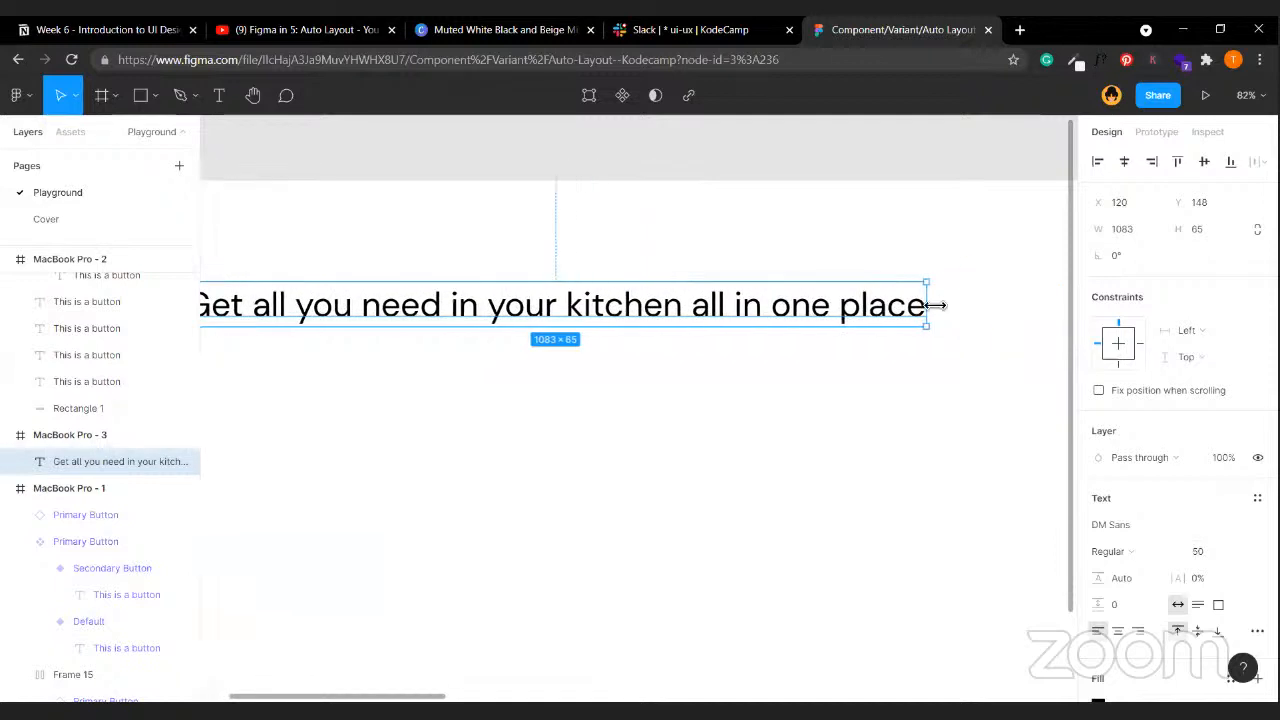
{"action": "left_click_drag", "start_coordinate": [935, 305], "coordinate": [357, 560]}
{"action": "scroll", "coordinate": [501, 528], "scroll_direction": "left", "scroll_amount": 3}
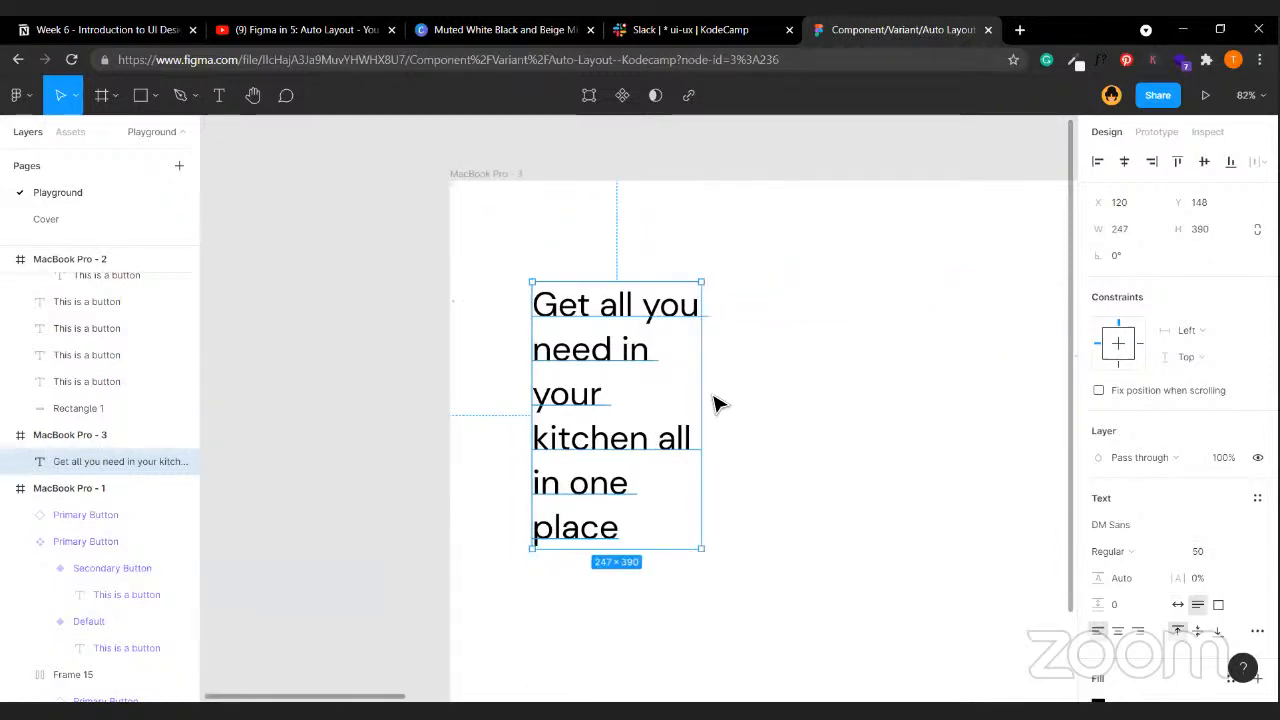
{"action": "left_click_drag", "start_coordinate": [714, 403], "coordinate": [858, 400]}
- Add a layout grid to the MacBook Pro - 3 frame and change its type to Columns
{"action": "left_click", "coordinate": [514, 188]}
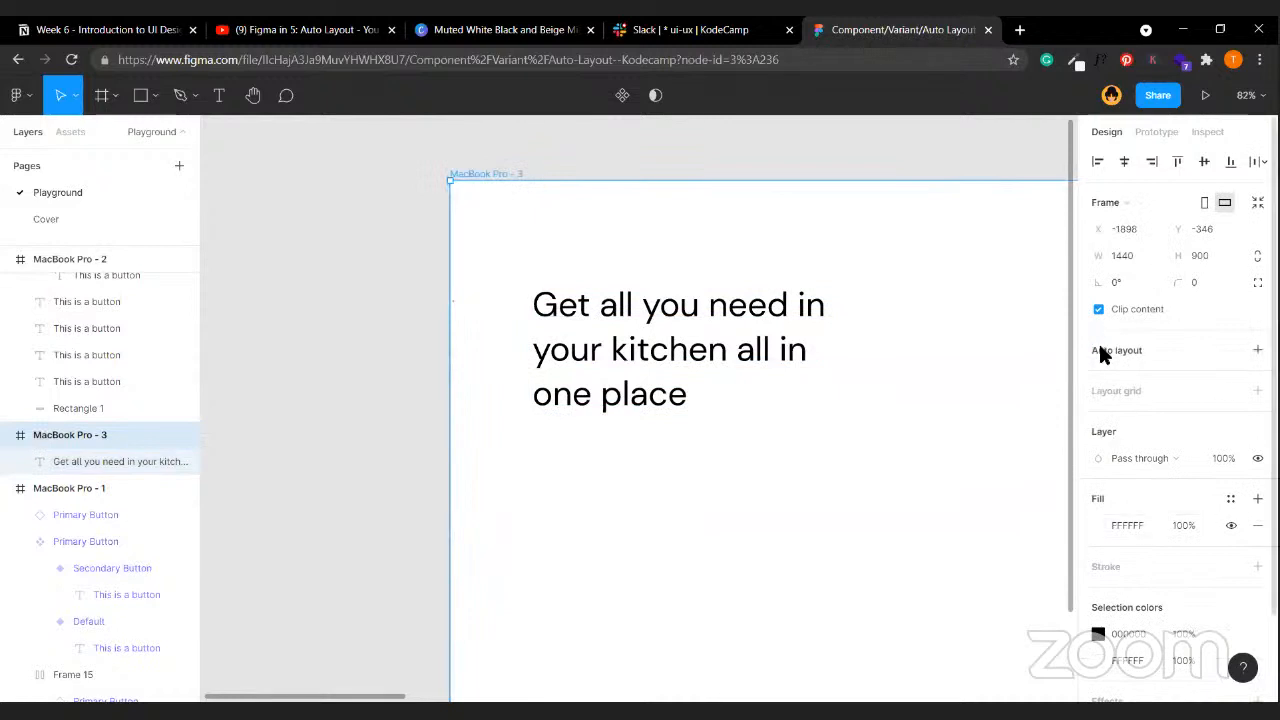
{"action": "left_click", "coordinate": [1107, 388]}
{"action": "left_click", "coordinate": [1098, 417]}
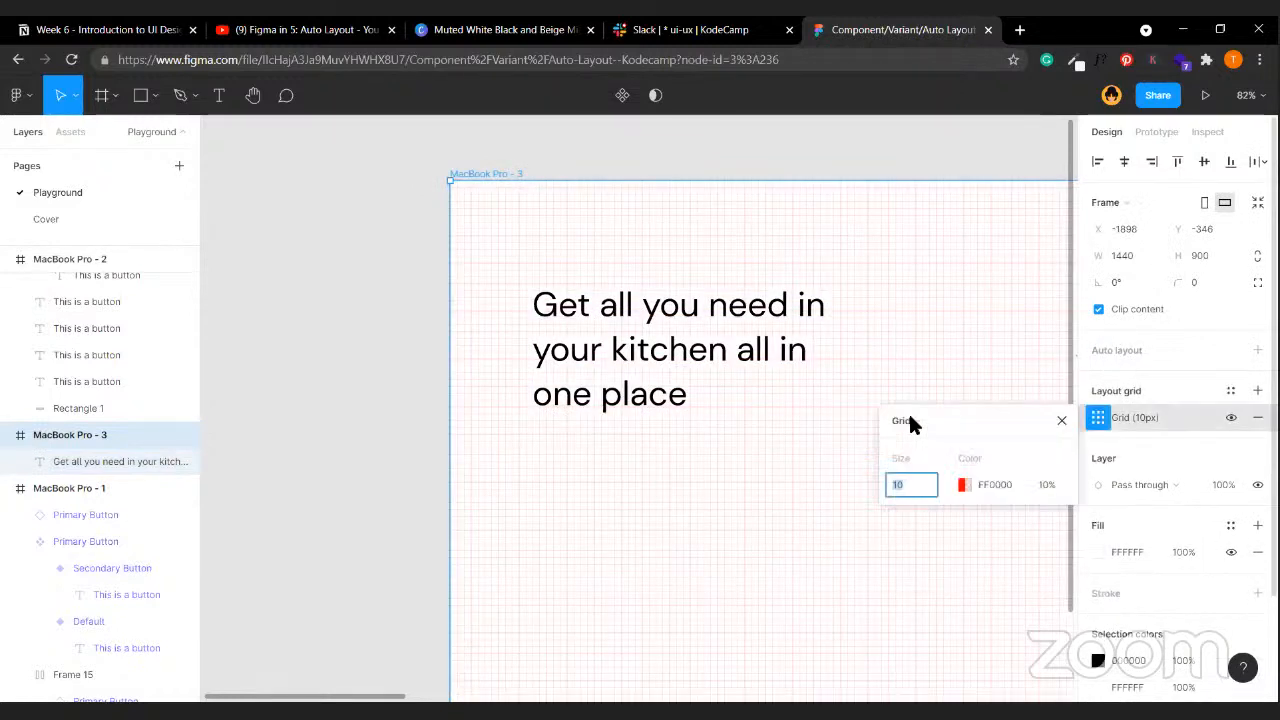
{"action": "left_click", "coordinate": [908, 424]}
{"action": "left_click", "coordinate": [915, 440]}
{"action": "left_click", "coordinate": [908, 425]}
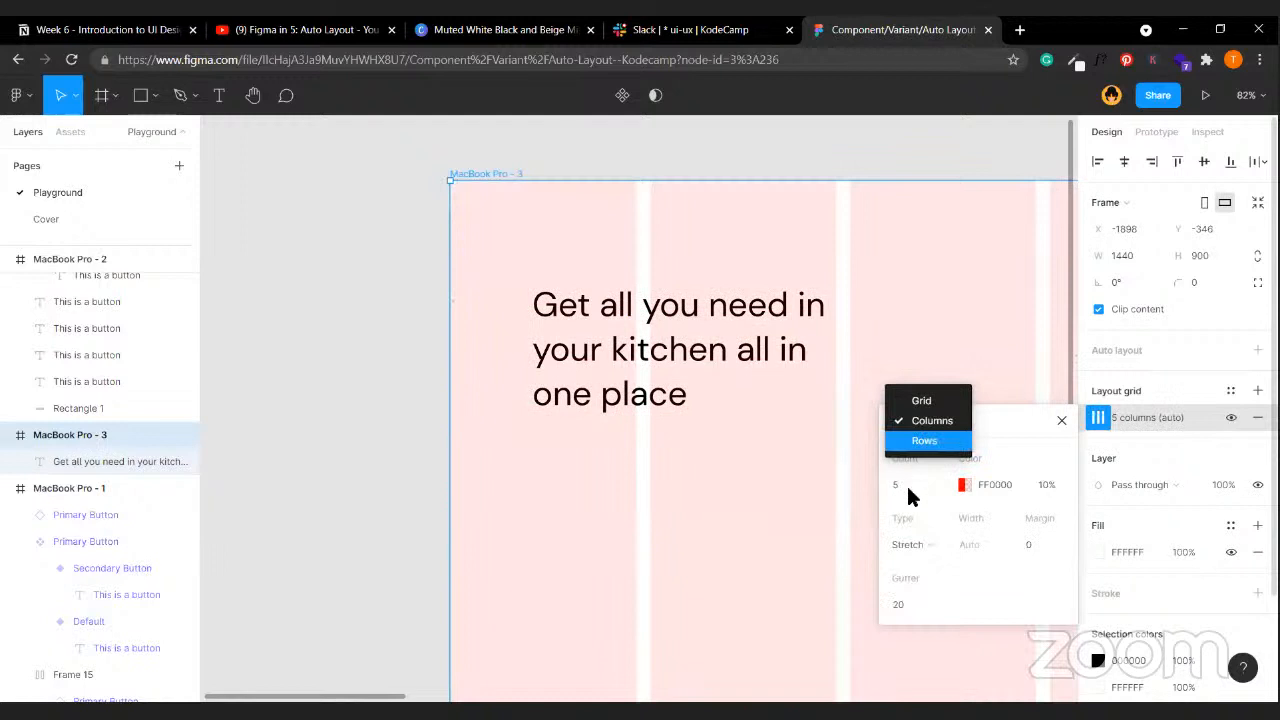
- Set the frame's column grid to a count of 12 with a margin of 100
{"action": "left_click", "coordinate": [908, 489]}
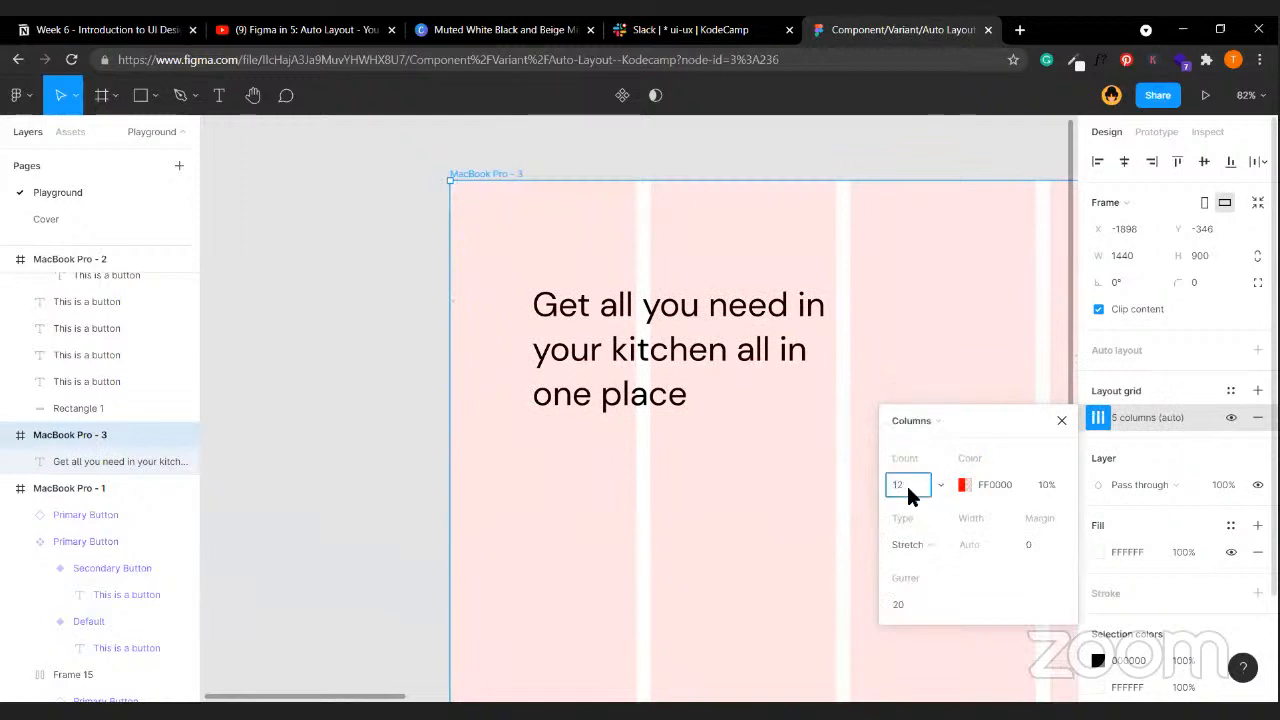
{"action": "key", "text": "Return"}
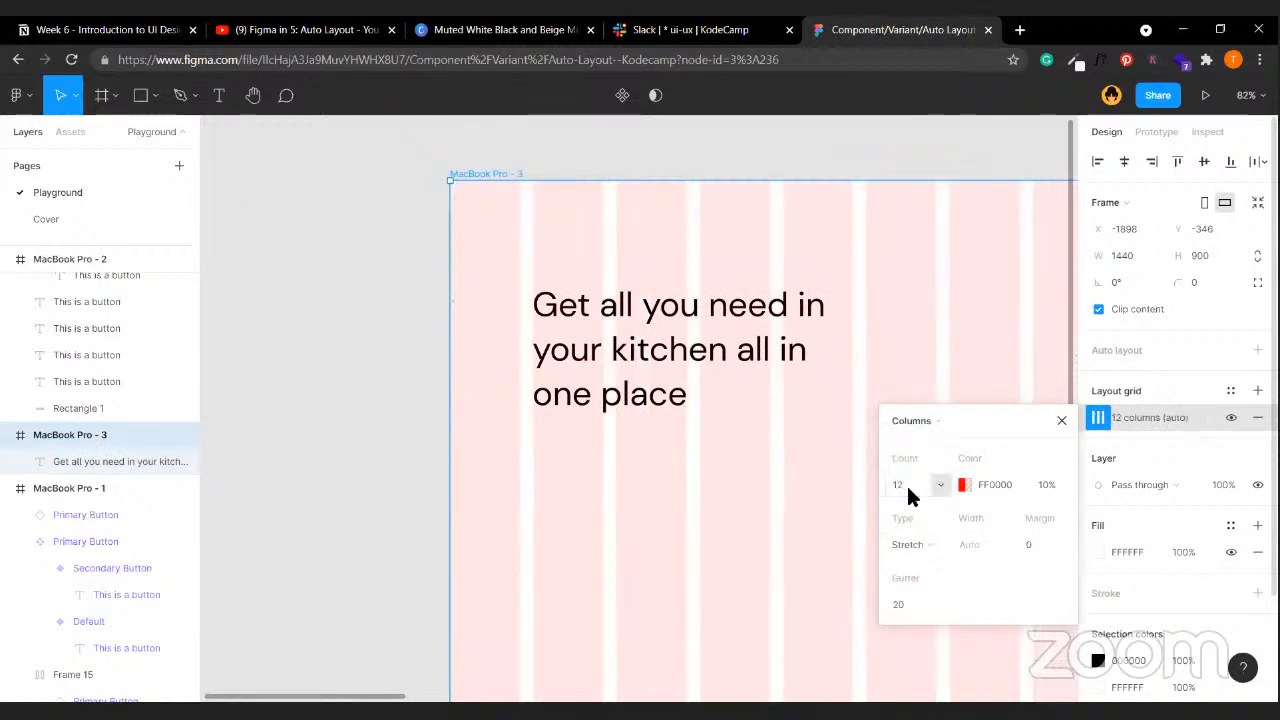
{"action": "left_click", "coordinate": [1048, 547]}
{"action": "type", "text": "100"}
{"action": "key", "text": "Return"}
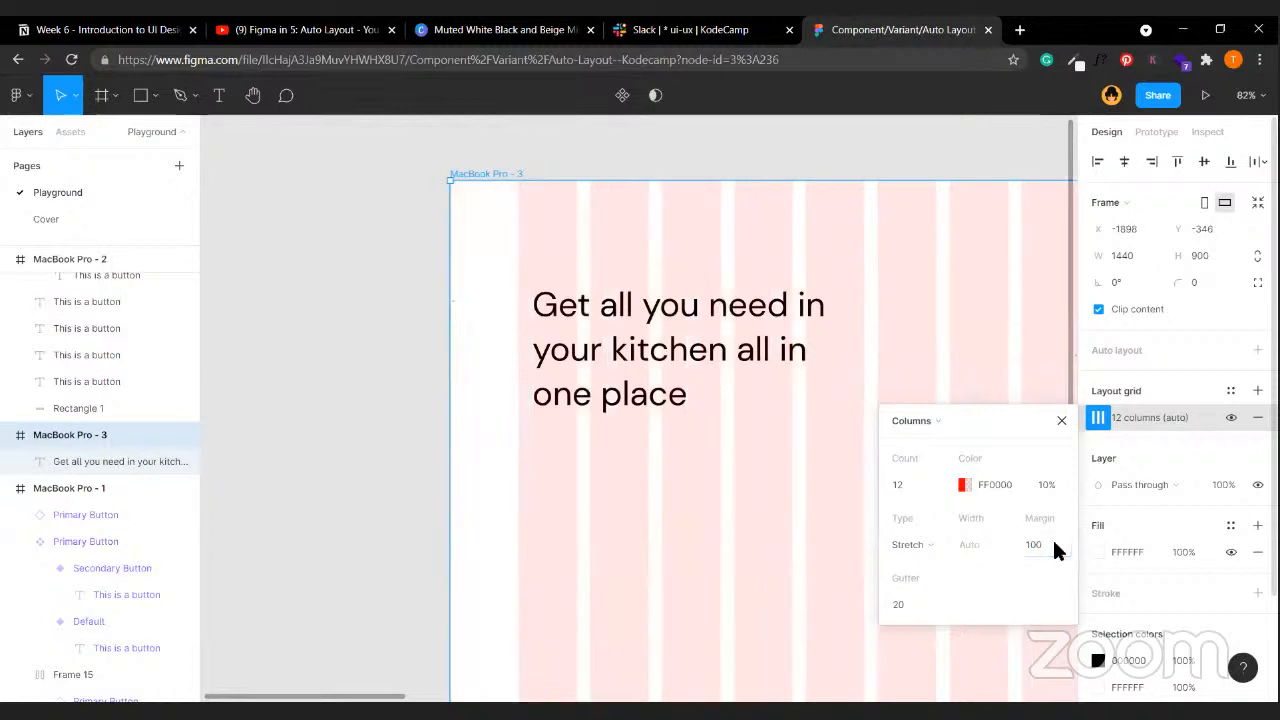
- Widen the kitchen heading's text box to 590 so it wraps onto two lines, and shift it left to X 100
{"action": "left_click", "coordinate": [491, 577]}
{"action": "scroll", "coordinate": [537, 371], "scroll_direction": "right", "scroll_amount": 3}
{"action": "left_click", "coordinate": [535, 350]}
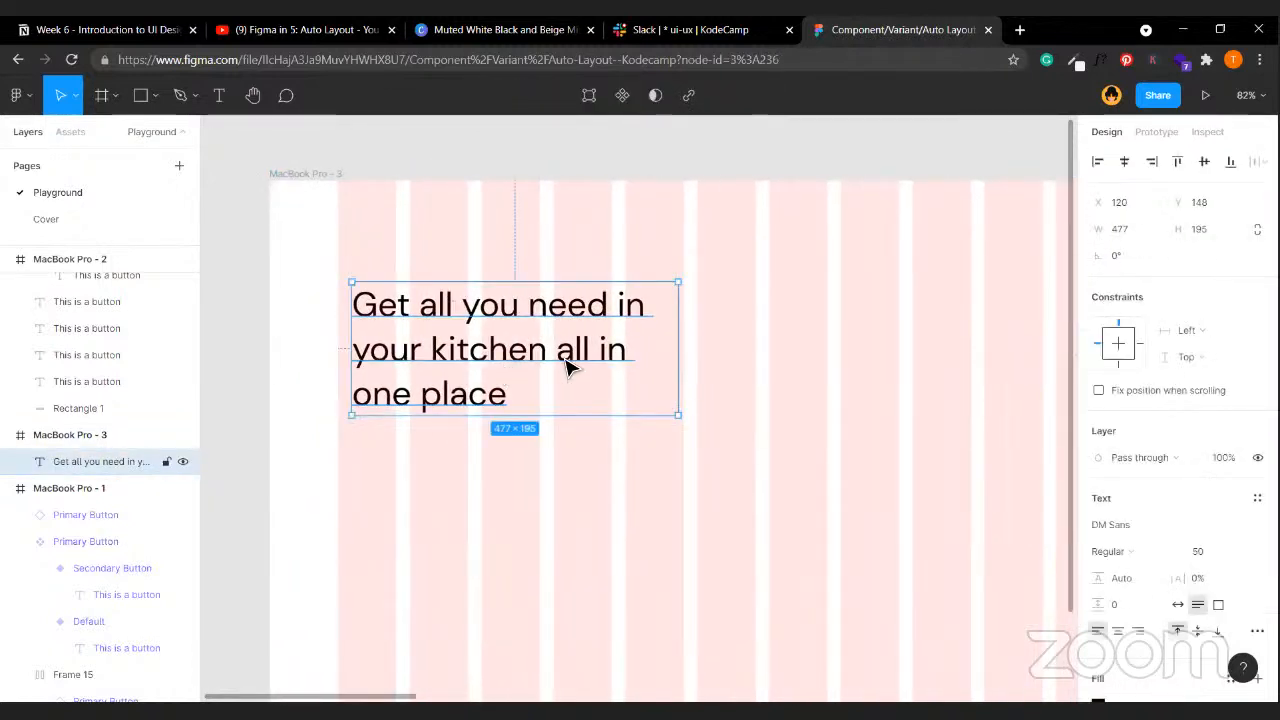
{"action": "left_click_drag", "start_coordinate": [677, 357], "coordinate": [758, 349]}
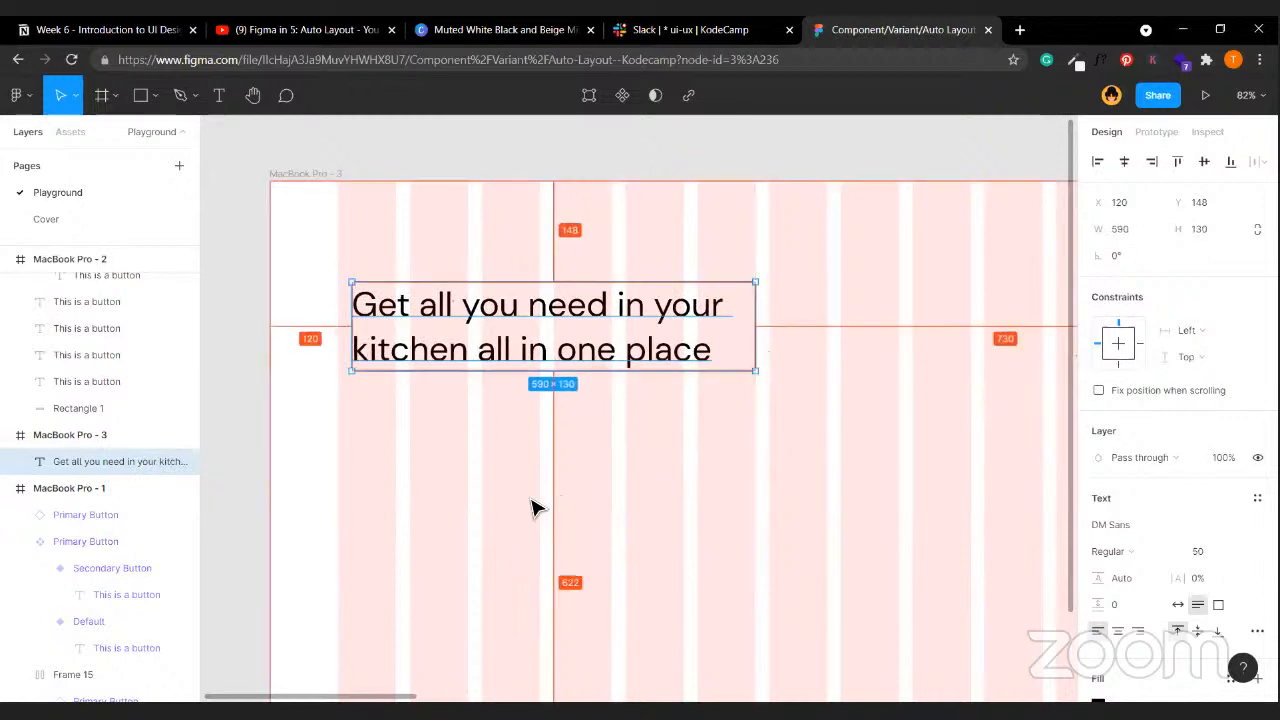
{"action": "key", "text": "shift+Left"}
{"action": "key", "text": "shift+Left"}
- Set the kitchen heading's fill color to 202020
{"action": "scroll", "coordinate": [1148, 535], "scroll_direction": "down", "scroll_amount": 2}
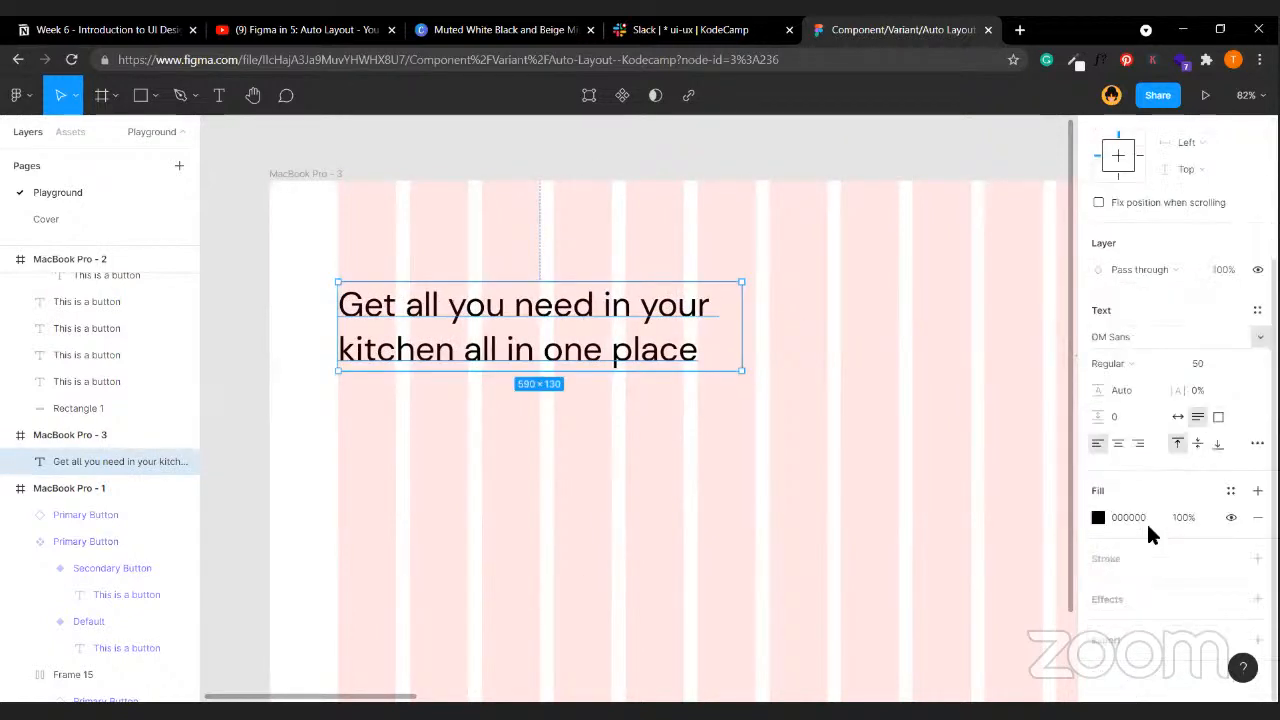
{"action": "left_click", "coordinate": [1097, 519]}
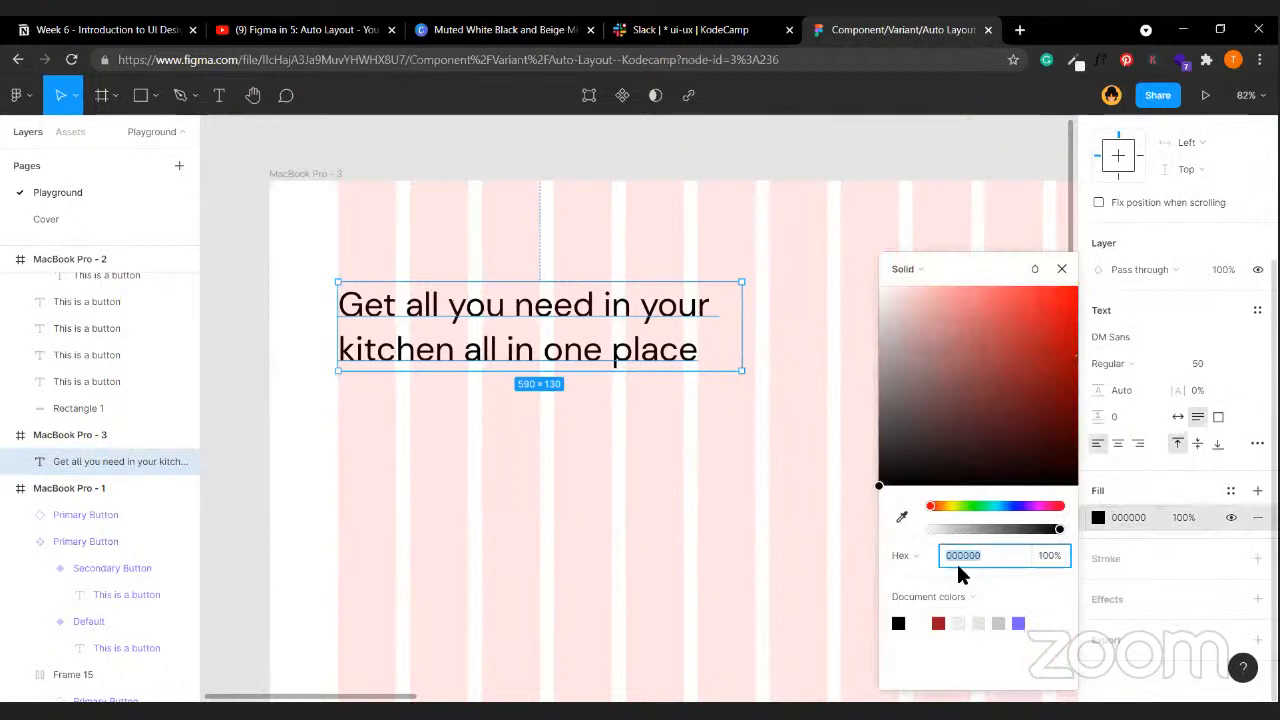
{"action": "type", "text": "202"}
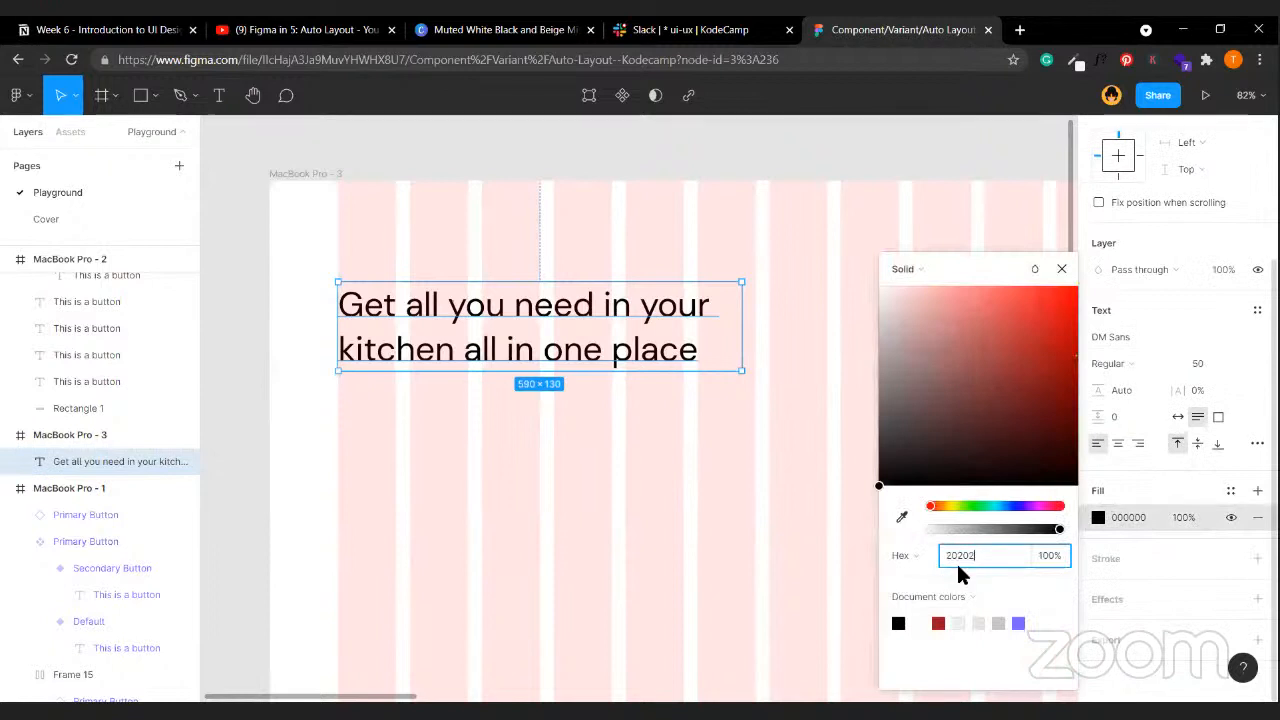
{"action": "type", "text": "000"}
{"action": "key", "text": "Return"}
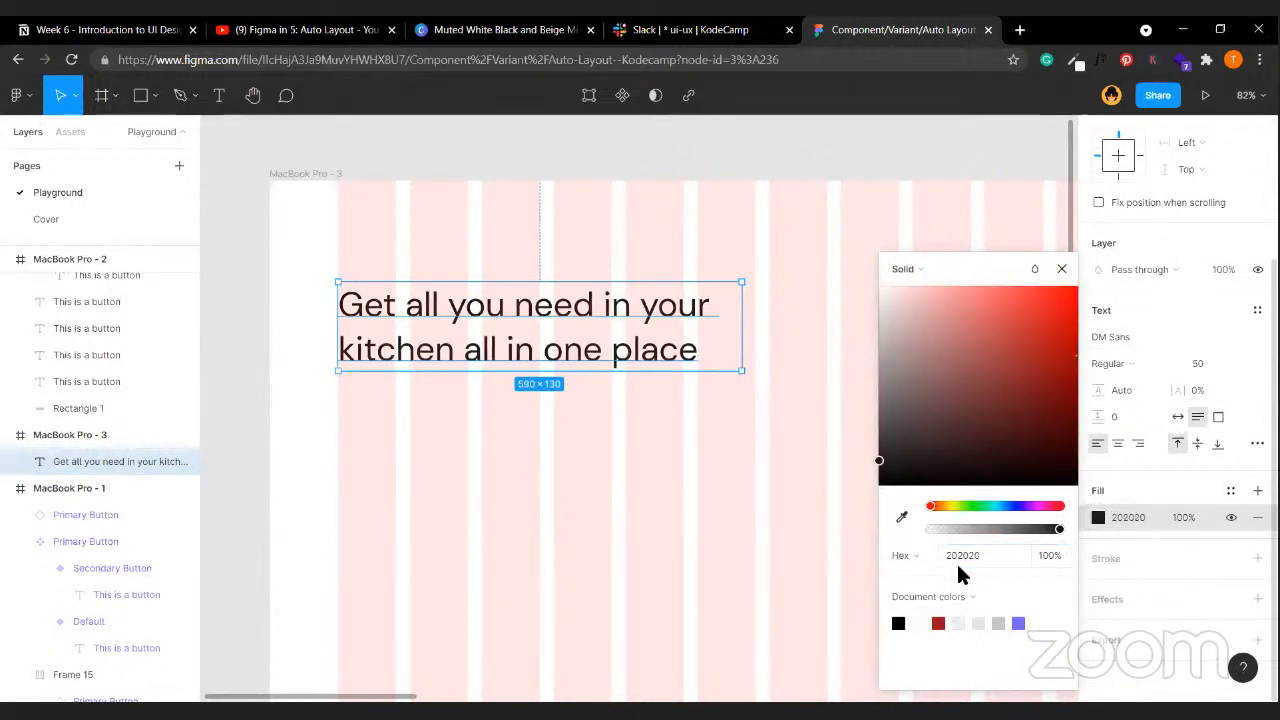
- Select everything on the page and replace the selection color 000000 with 202020
{"action": "left_click", "coordinate": [585, 155]}
{"action": "key", "text": "ctrl+a"}
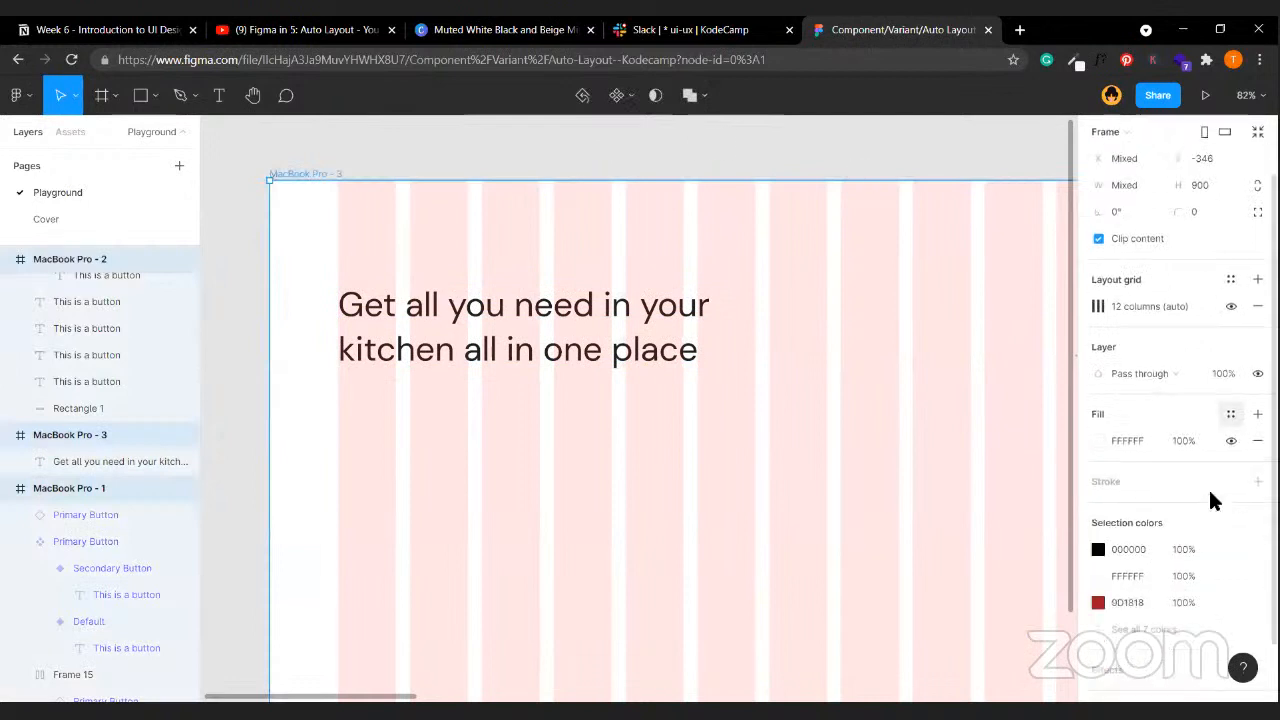
{"action": "scroll", "coordinate": [1210, 499], "scroll_direction": "down", "scroll_amount": 1}
{"action": "type", "text": "202020"}
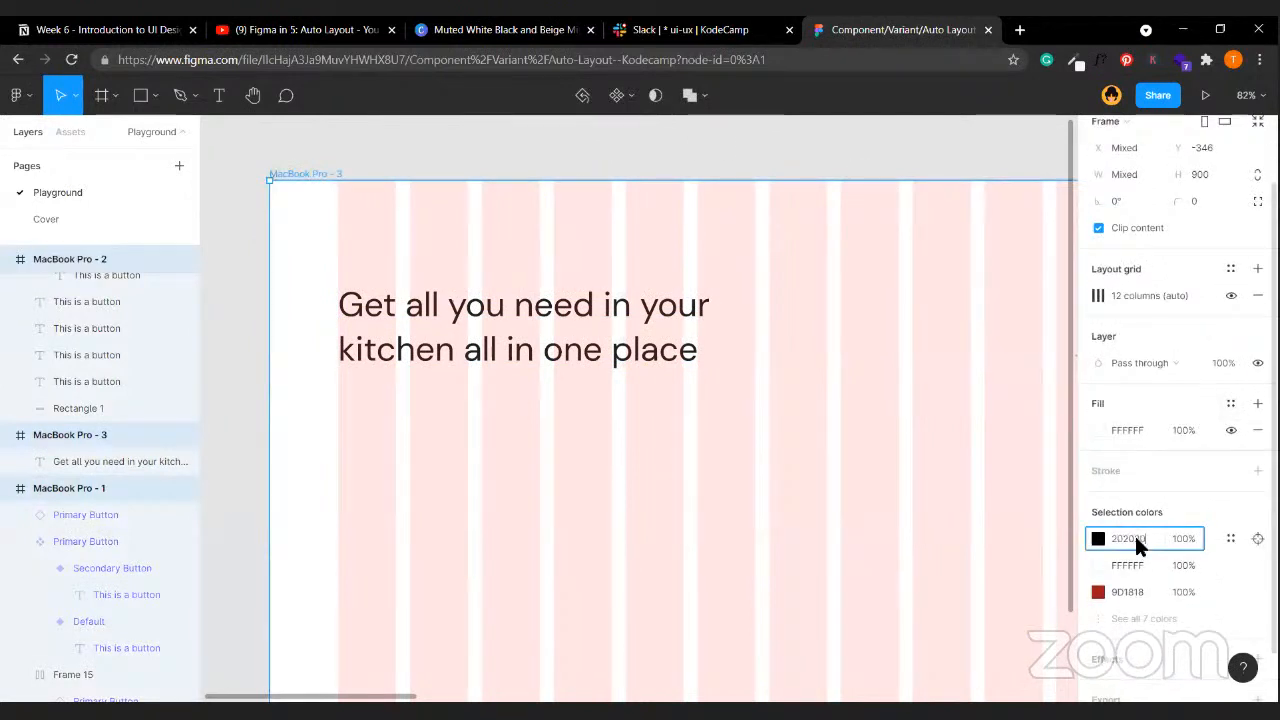
{"action": "key", "text": "Return"}
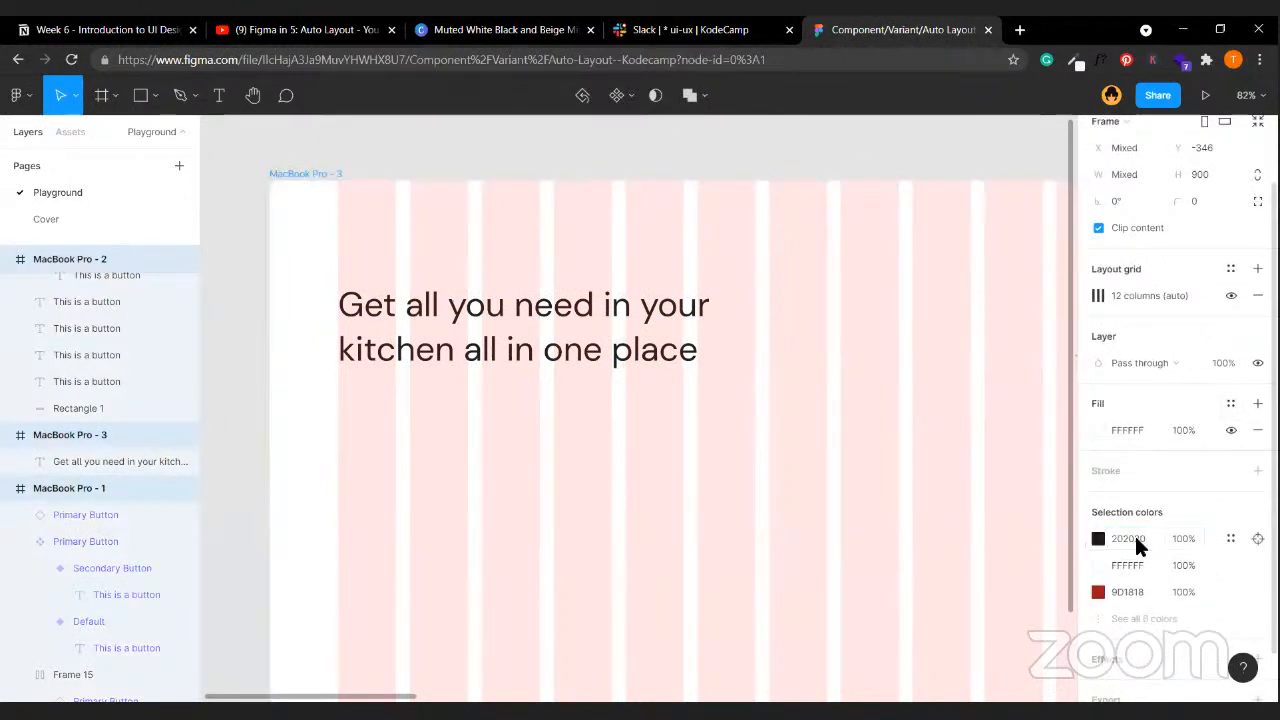
{"action": "left_click", "coordinate": [585, 567]}
- Set the kitchen heading's font weight to Bold
{"action": "left_click", "coordinate": [695, 348]}
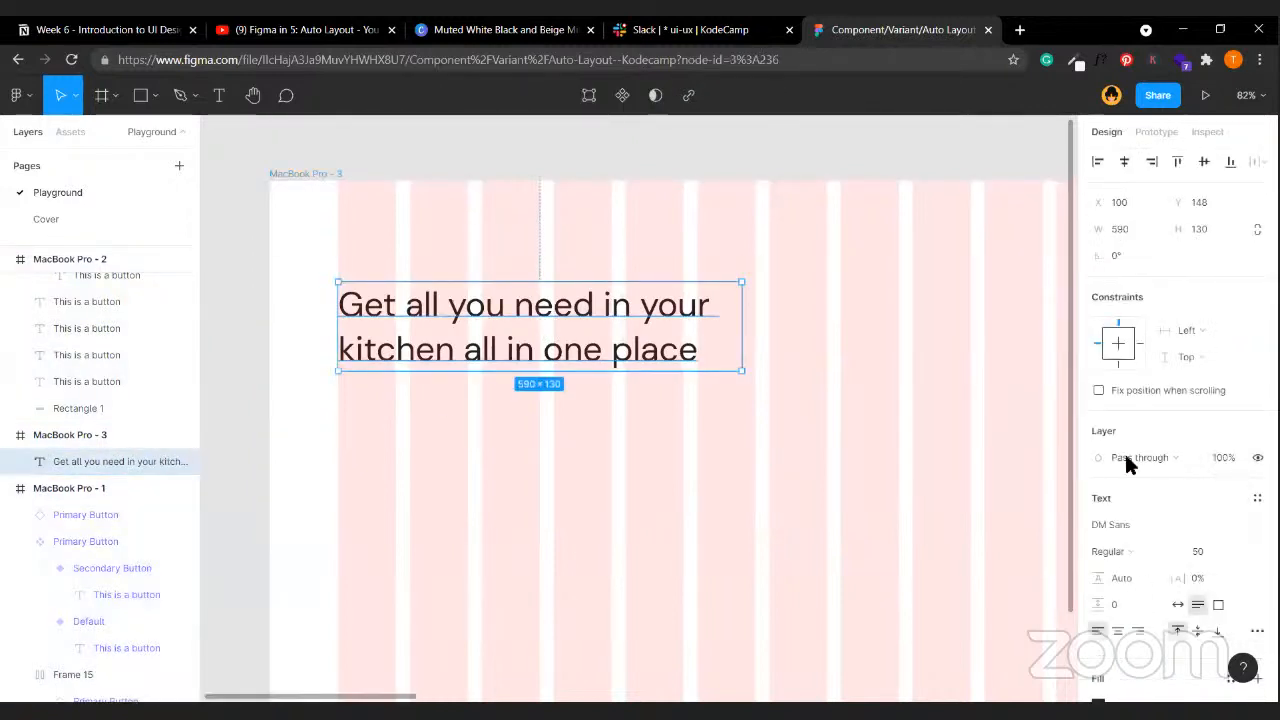
{"action": "scroll", "coordinate": [1130, 558], "scroll_direction": "down", "scroll_amount": 3}
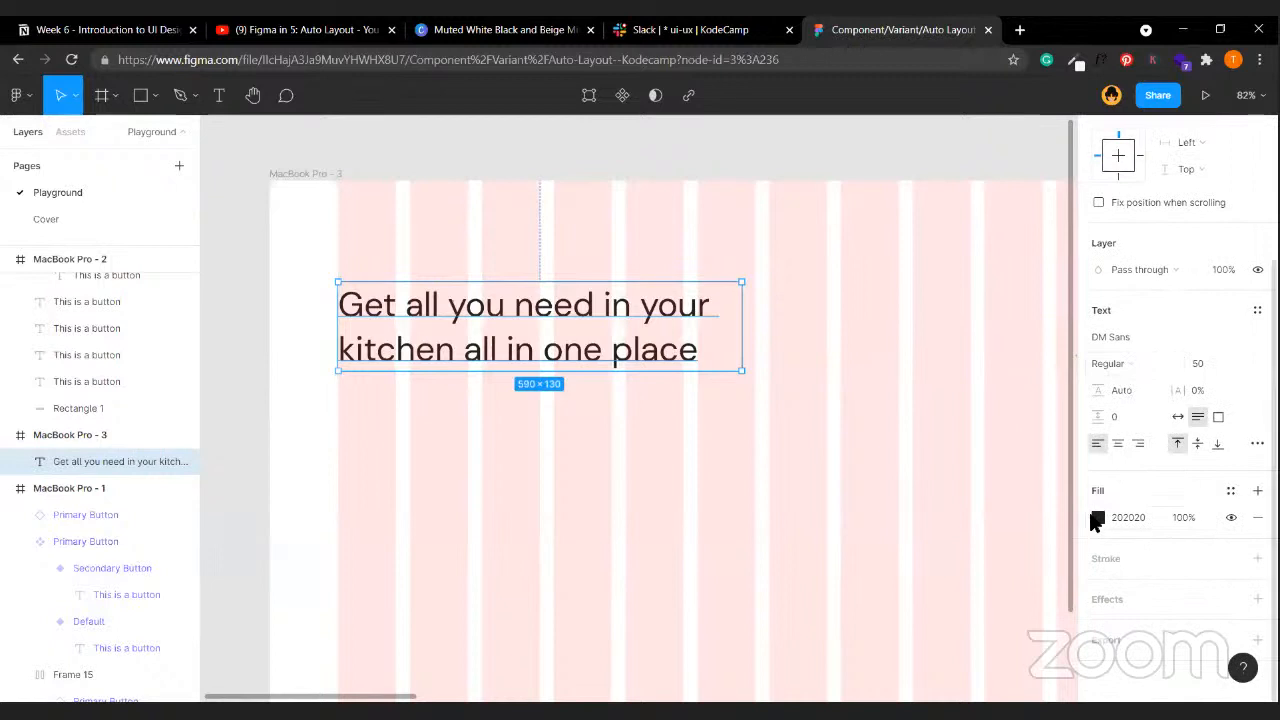
{"action": "left_click", "coordinate": [1139, 360]}
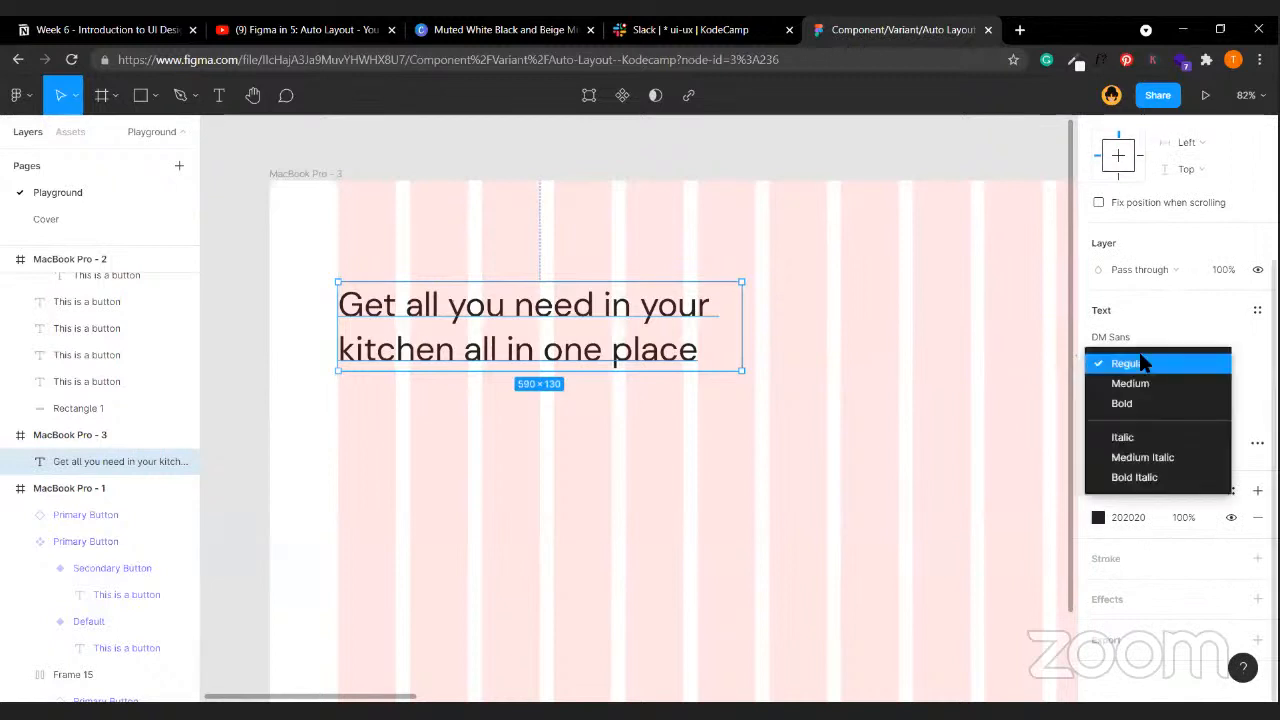
{"action": "left_click", "coordinate": [1135, 405]}
{"action": "left_click", "coordinate": [740, 426]}
{"action": "left_click", "coordinate": [598, 352]}
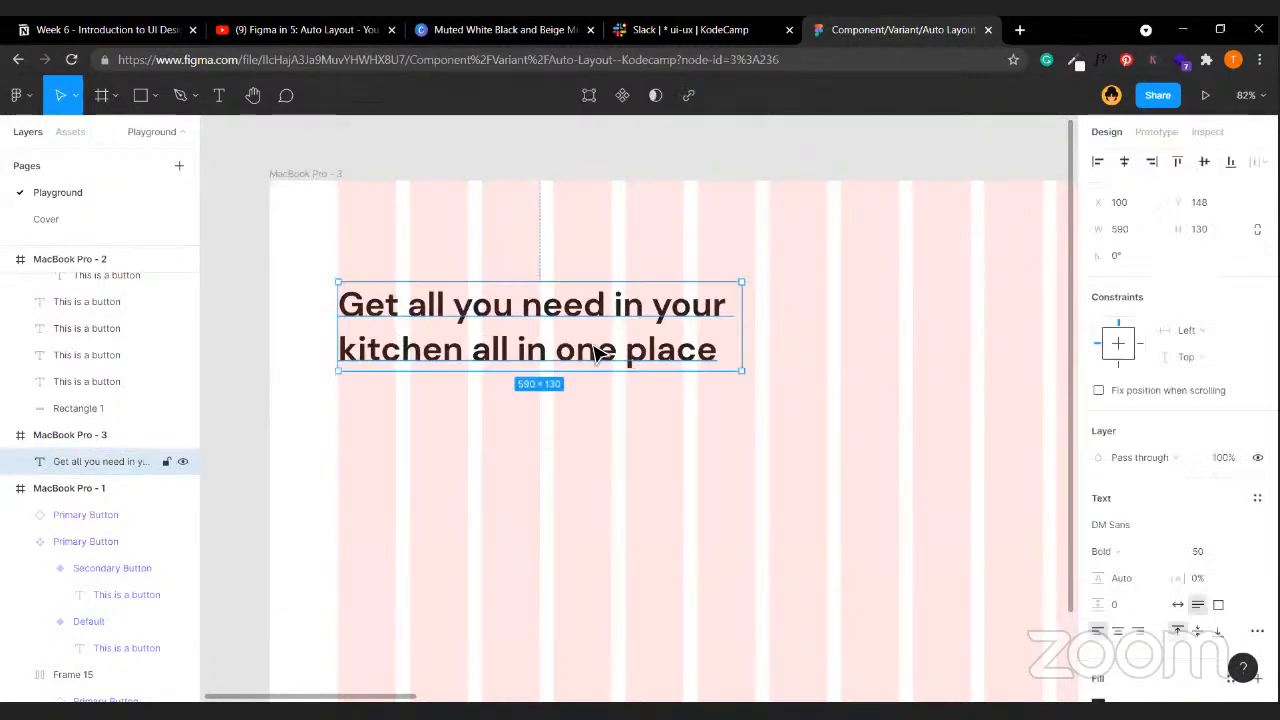
- Add a new text layer with the placeholder "hhk" below the kitchen heading
{"action": "scroll", "coordinate": [230, 236], "scroll_direction": "down", "scroll_amount": 2}
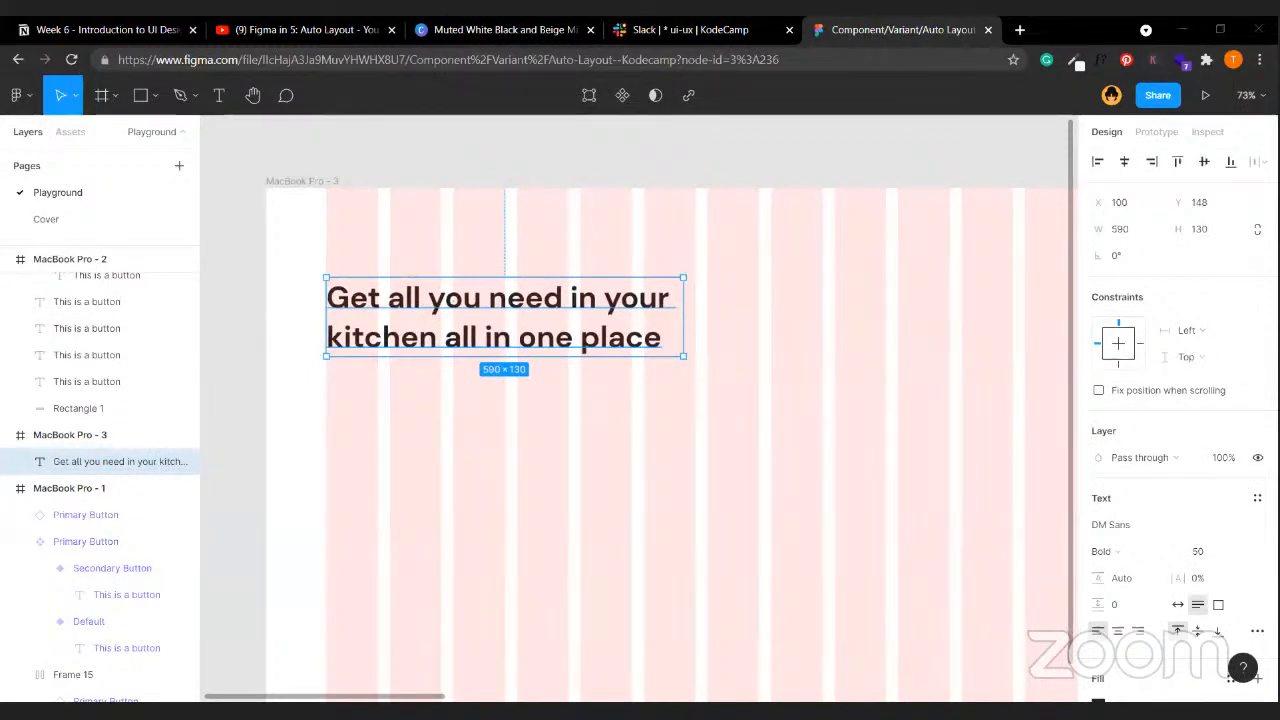
{"action": "left_click", "coordinate": [486, 406]}
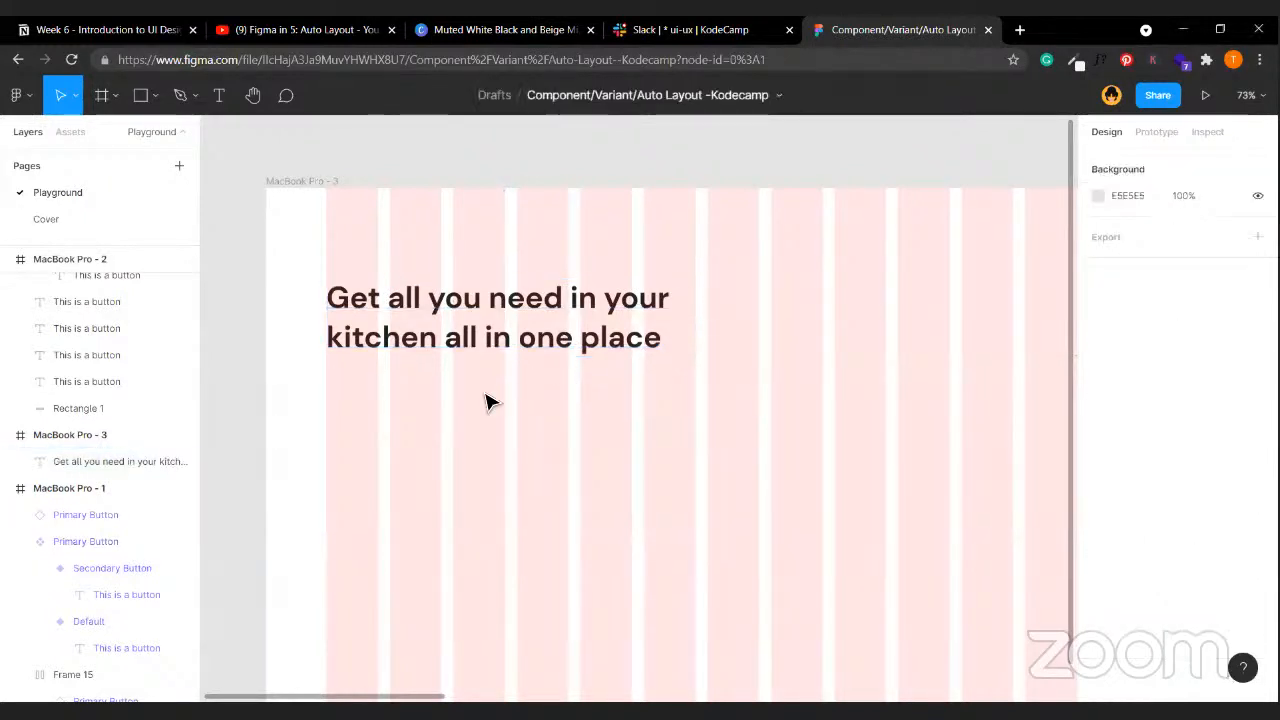
{"action": "key", "text": "t"}
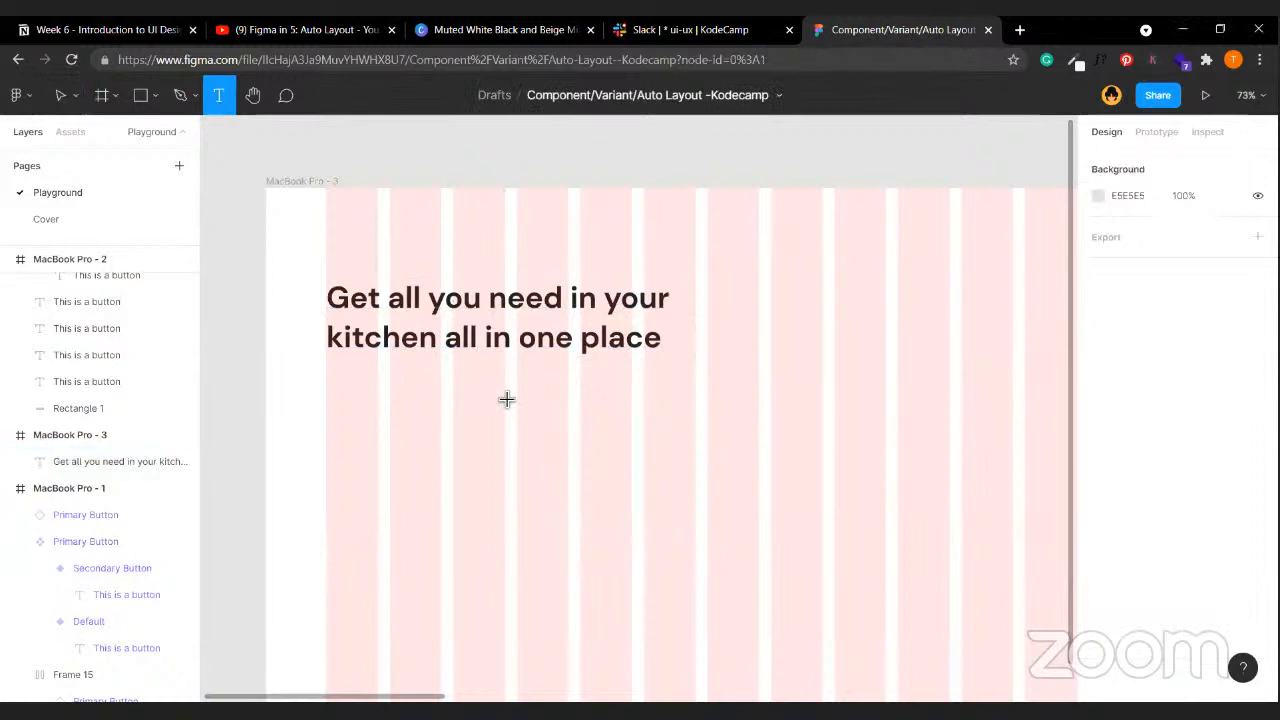
{"action": "left_click", "coordinate": [503, 397]}
{"action": "type", "text": "hhk"}
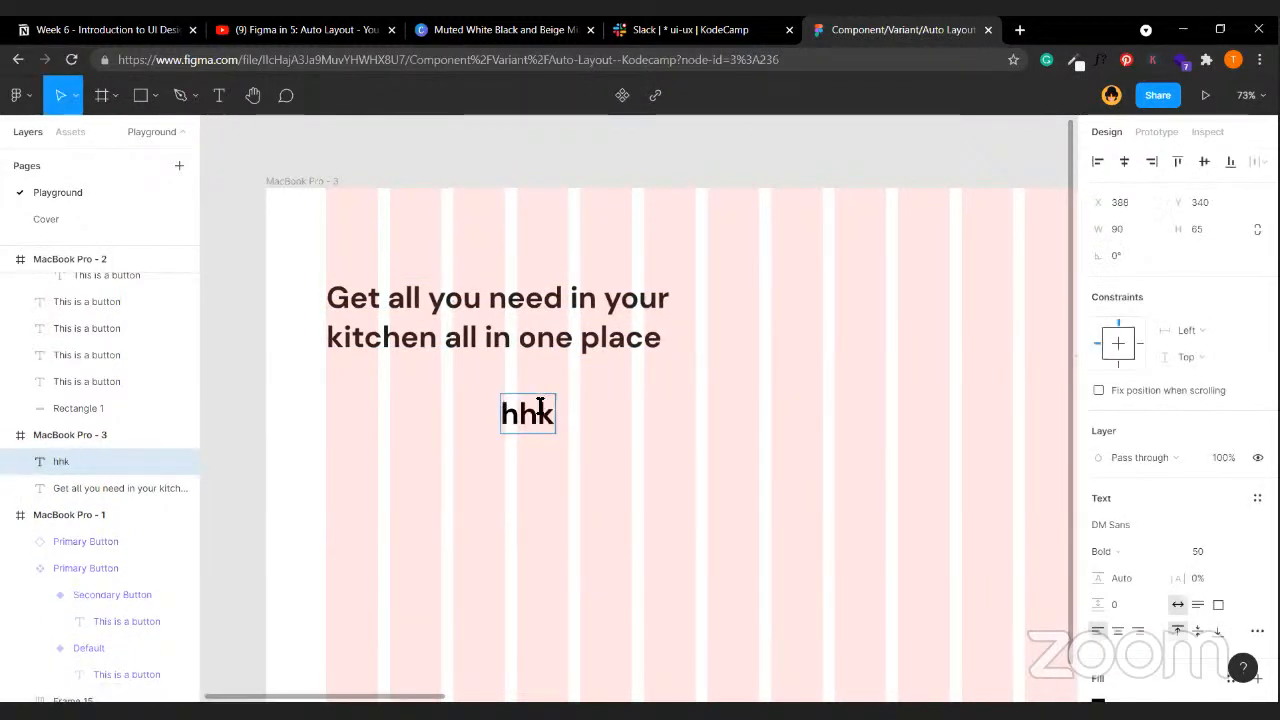
{"action": "key", "text": "Escape"}
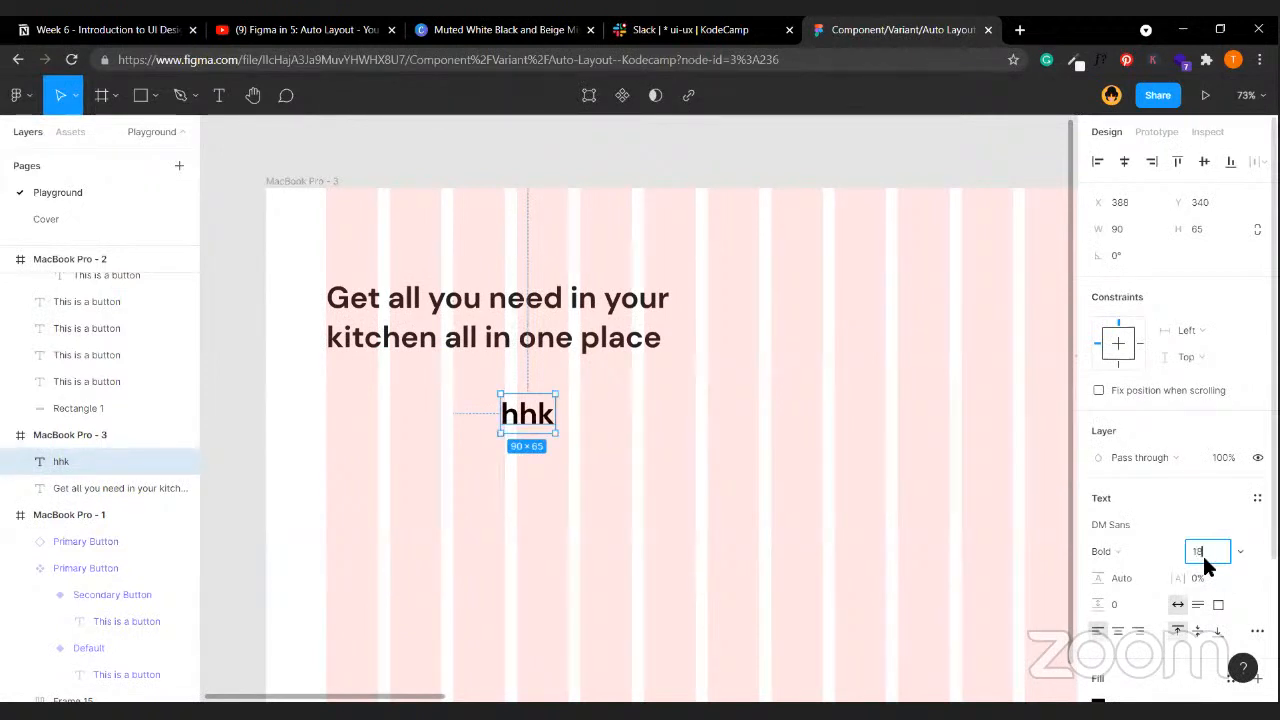
- Set the placeholder text's font size to 18 and its weight to Regular
{"action": "type", "text": "18"}
{"action": "key", "text": "Return"}
{"action": "left_click", "coordinate": [1130, 551]}
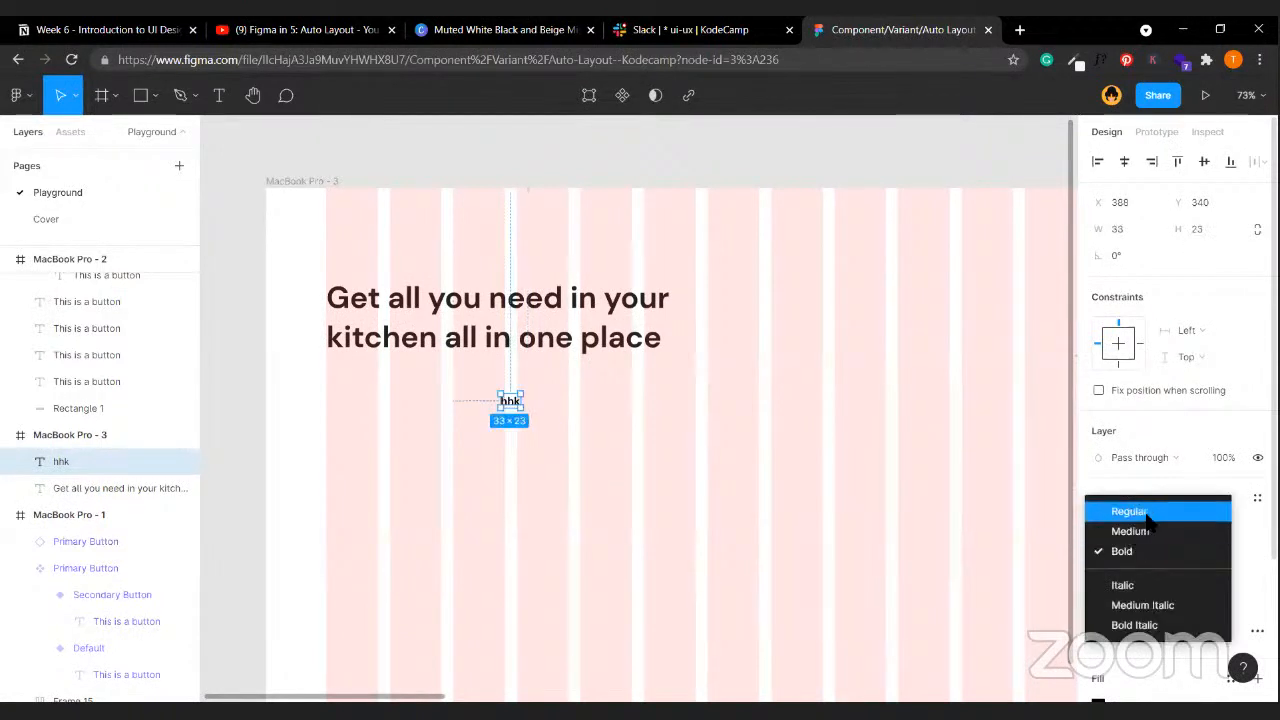
{"action": "left_click", "coordinate": [1129, 511]}
- Set the placeholder text's fill color to 555555
{"action": "scroll", "coordinate": [1120, 577], "scroll_direction": "down", "scroll_amount": 2}
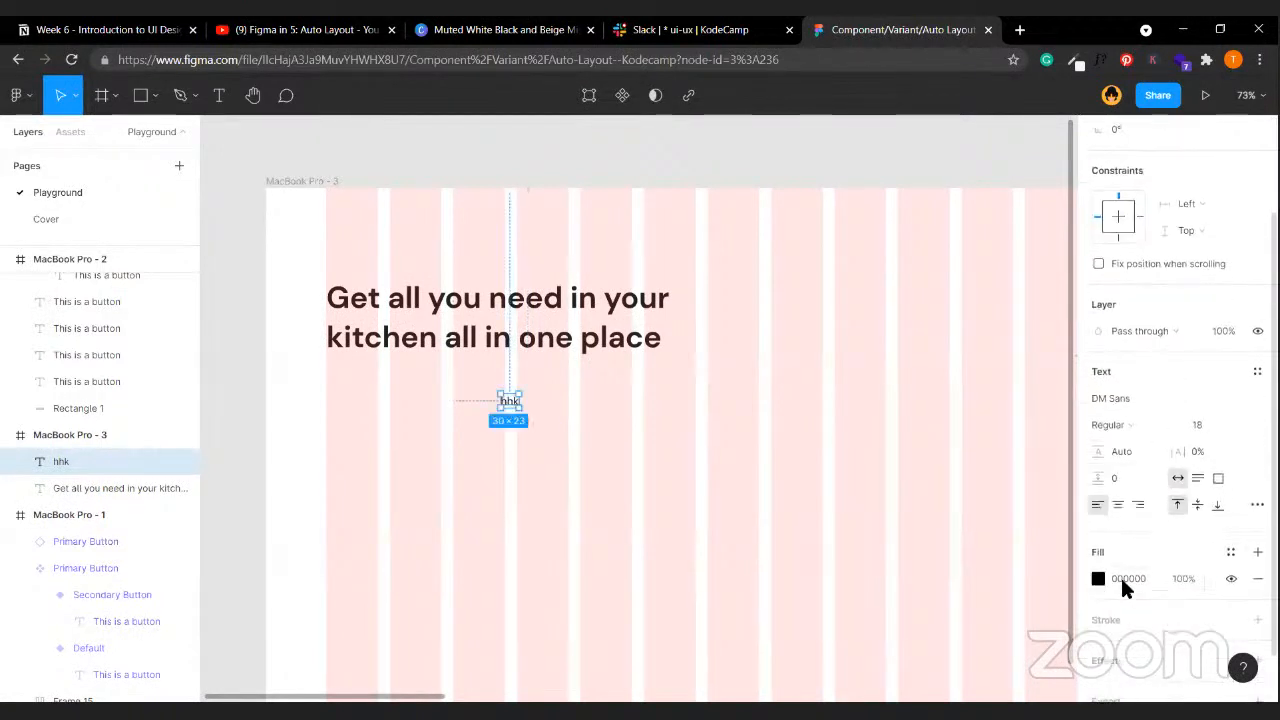
{"action": "left_click", "coordinate": [1127, 580]}
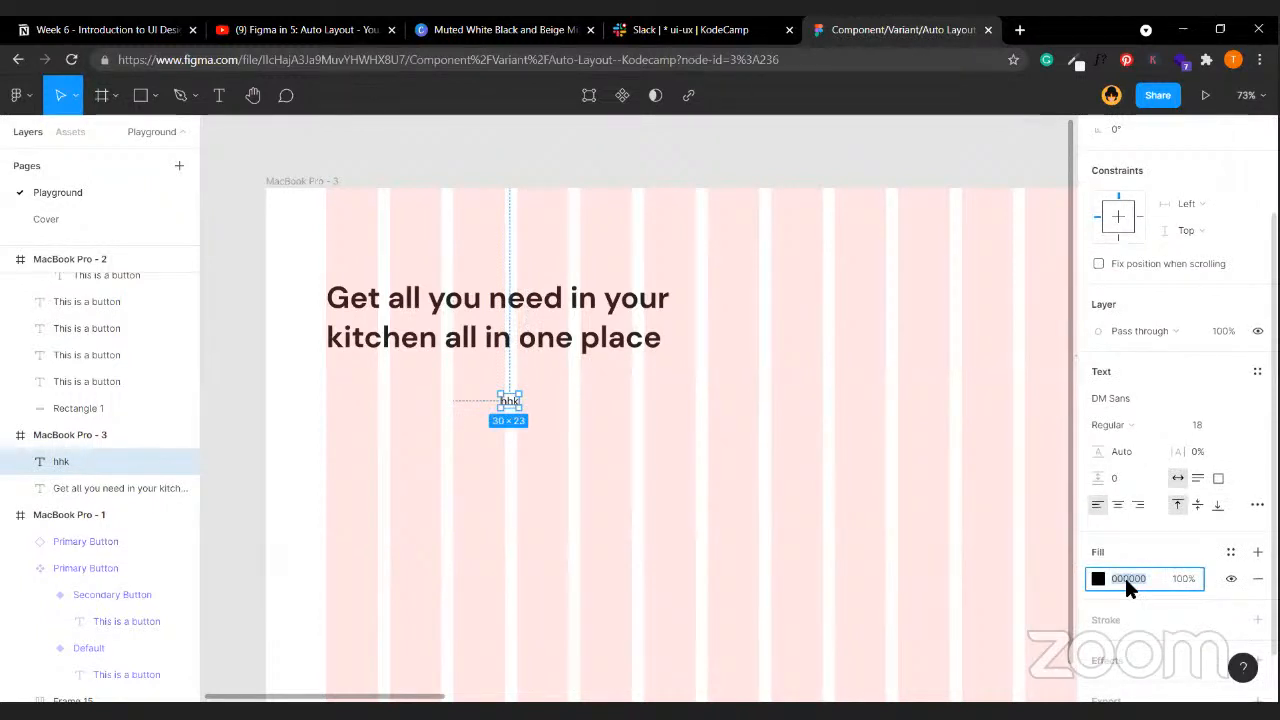
{"action": "type", "text": "5555555"}
{"action": "key", "text": "Return"}
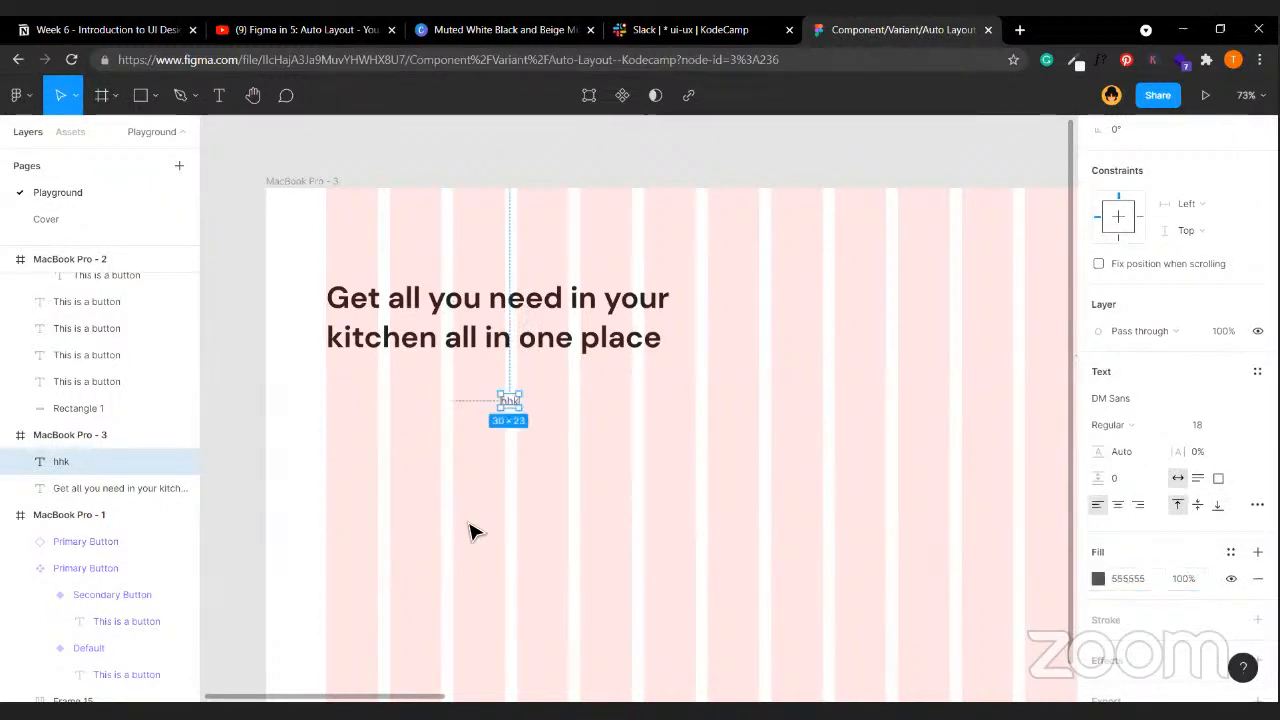
- Move the placeholder under the heading's left edge and replace it with "To be honest, I do not know what to write here, take am like that"
{"action": "left_click_drag", "start_coordinate": [511, 402], "coordinate": [340, 383]}
{"action": "double_click", "coordinate": [340, 381]}
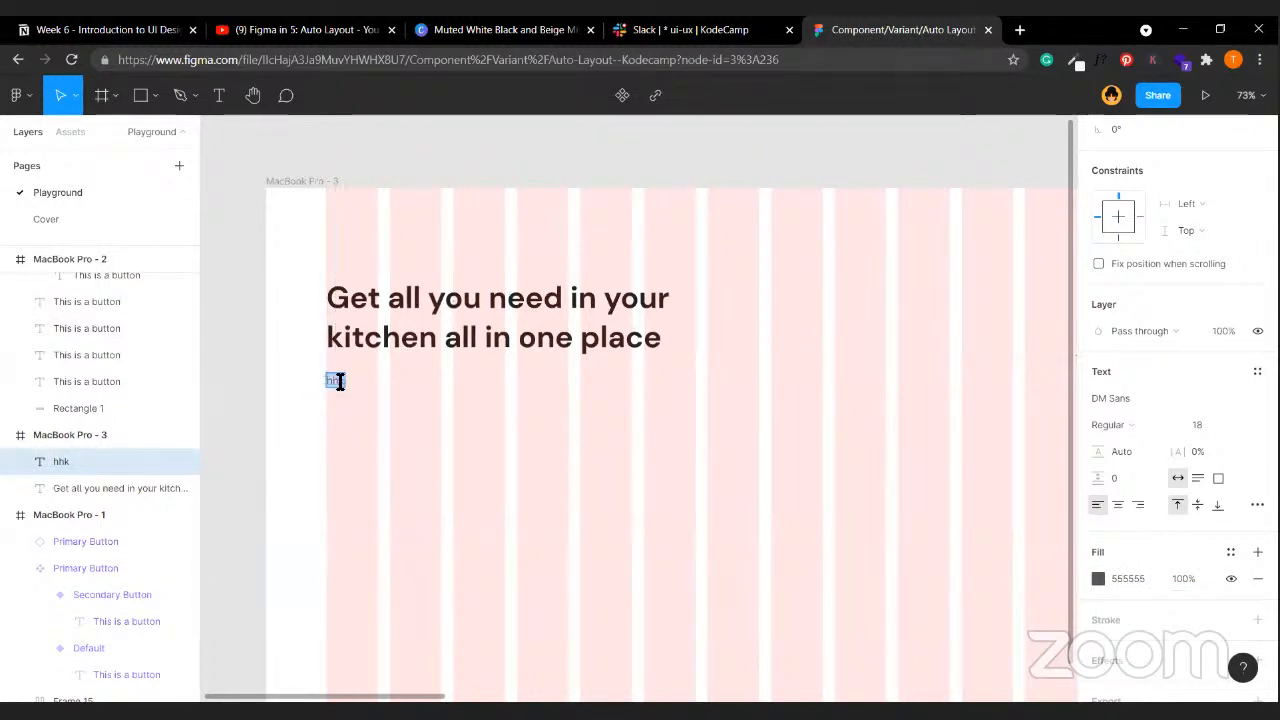
{"action": "type", "text": "To be ho"}
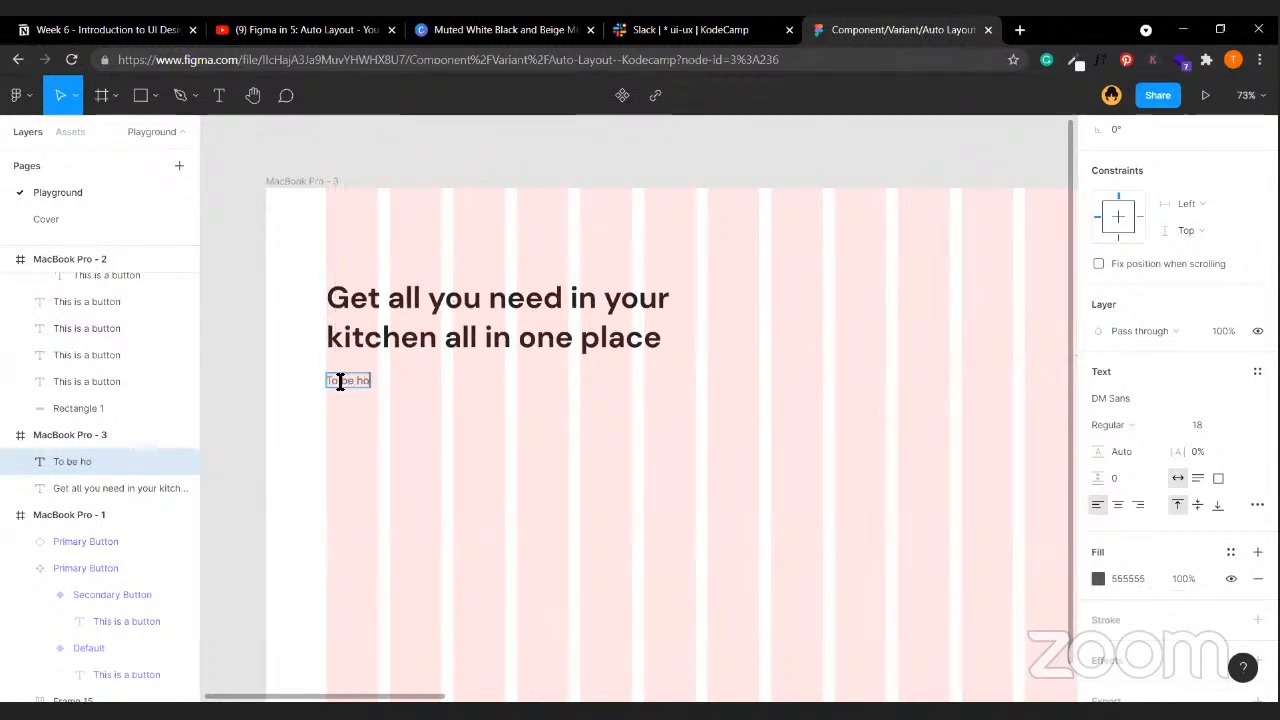
{"action": "type", "text": "nest, I do n"}
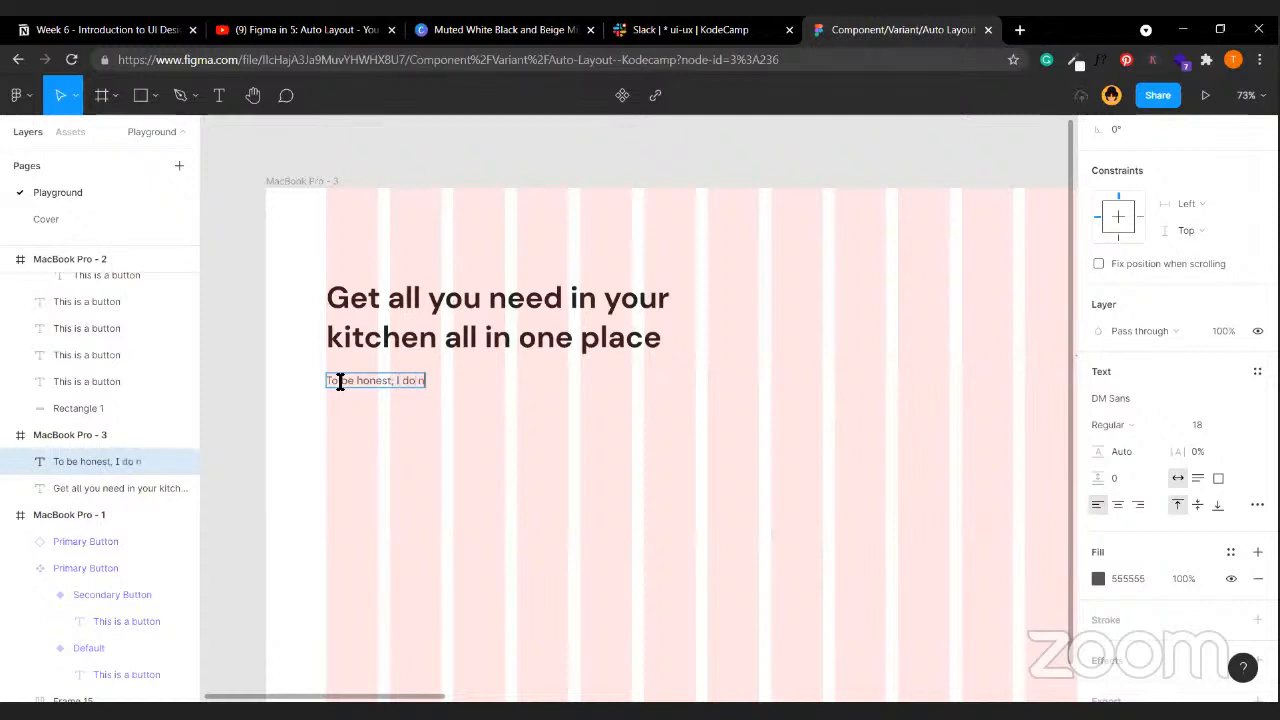
{"action": "type", "text": "ot know what to"}
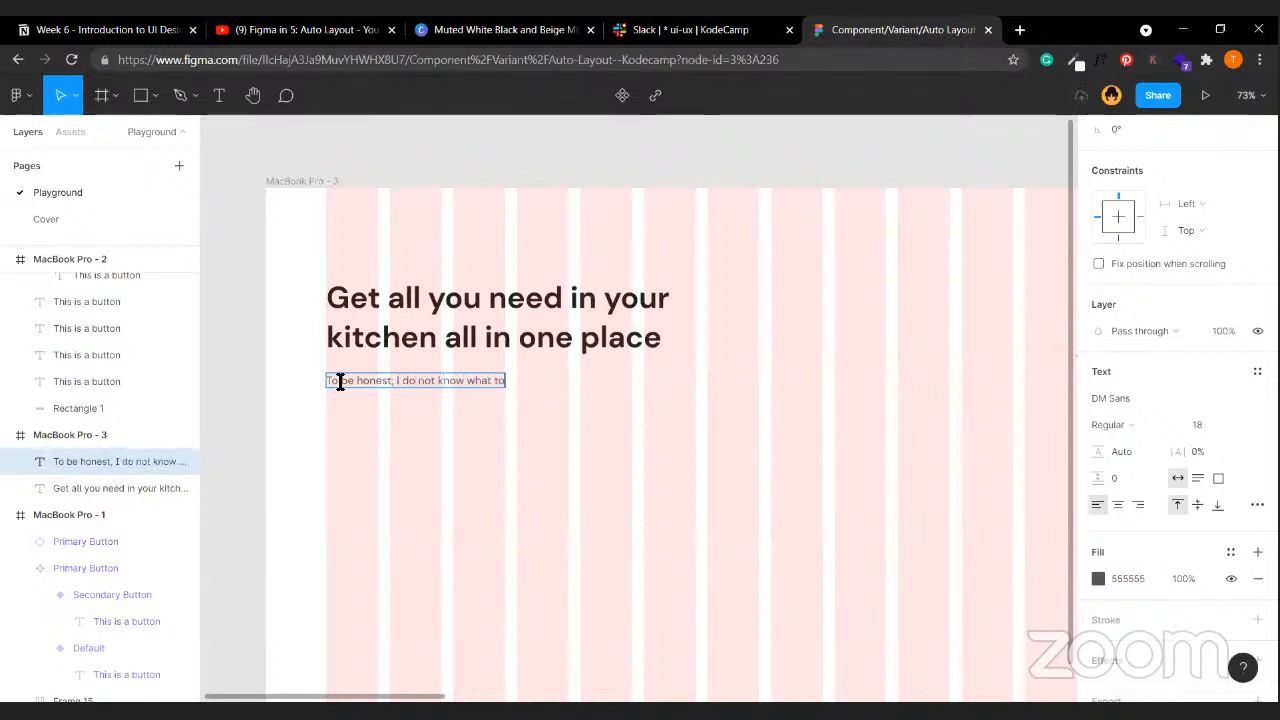
{"action": "type", "text": " write here."}
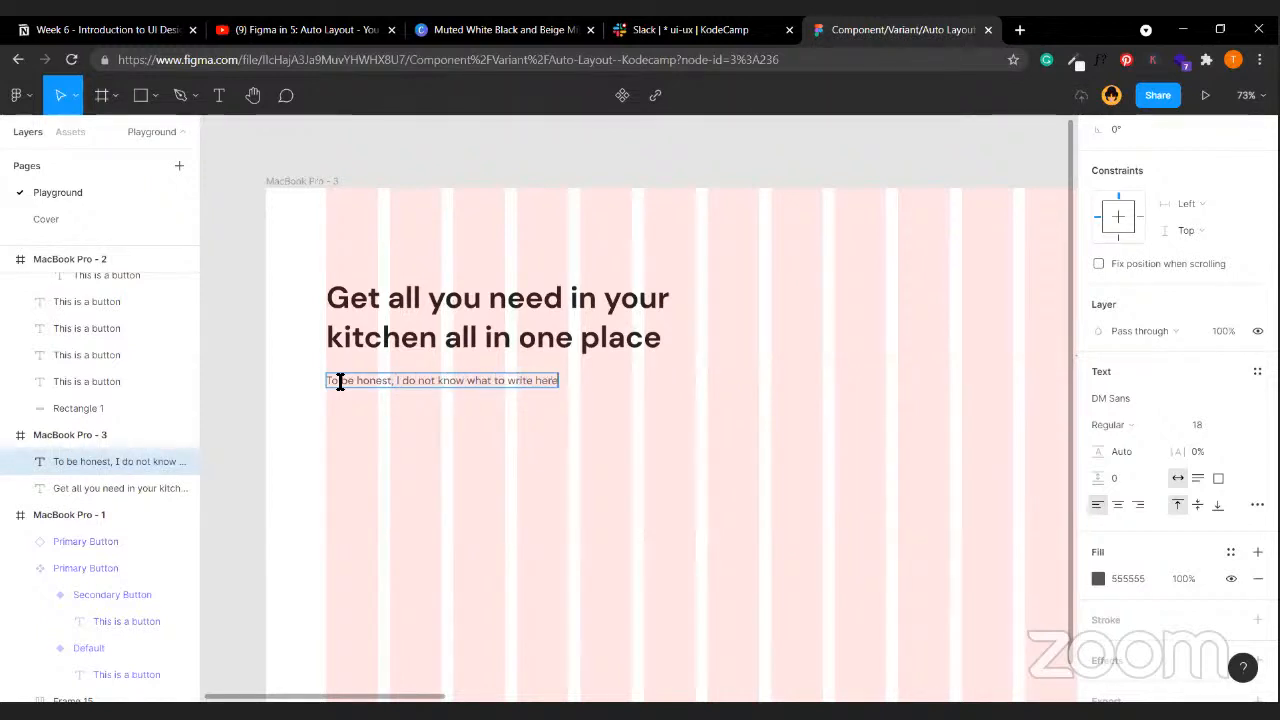
{"action": "type", "text": " take am li"}
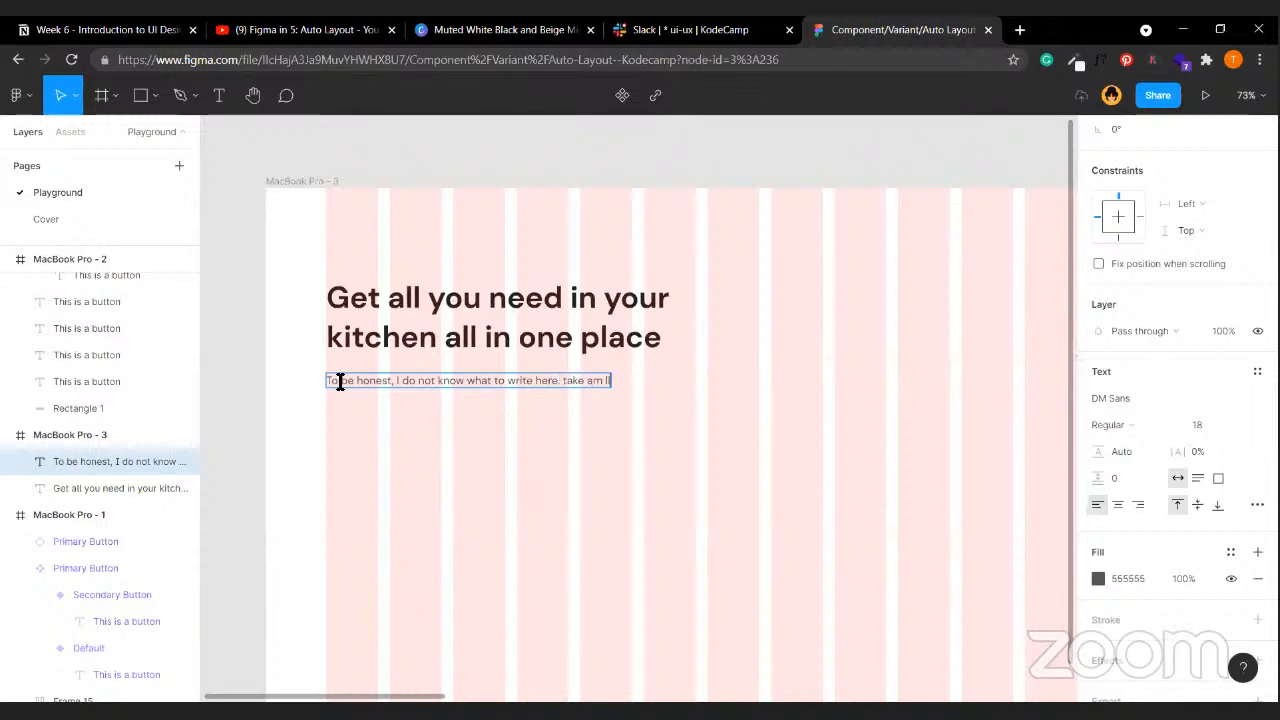
{"action": "type", "text": "ke that"}
{"action": "key", "text": "Escape"}
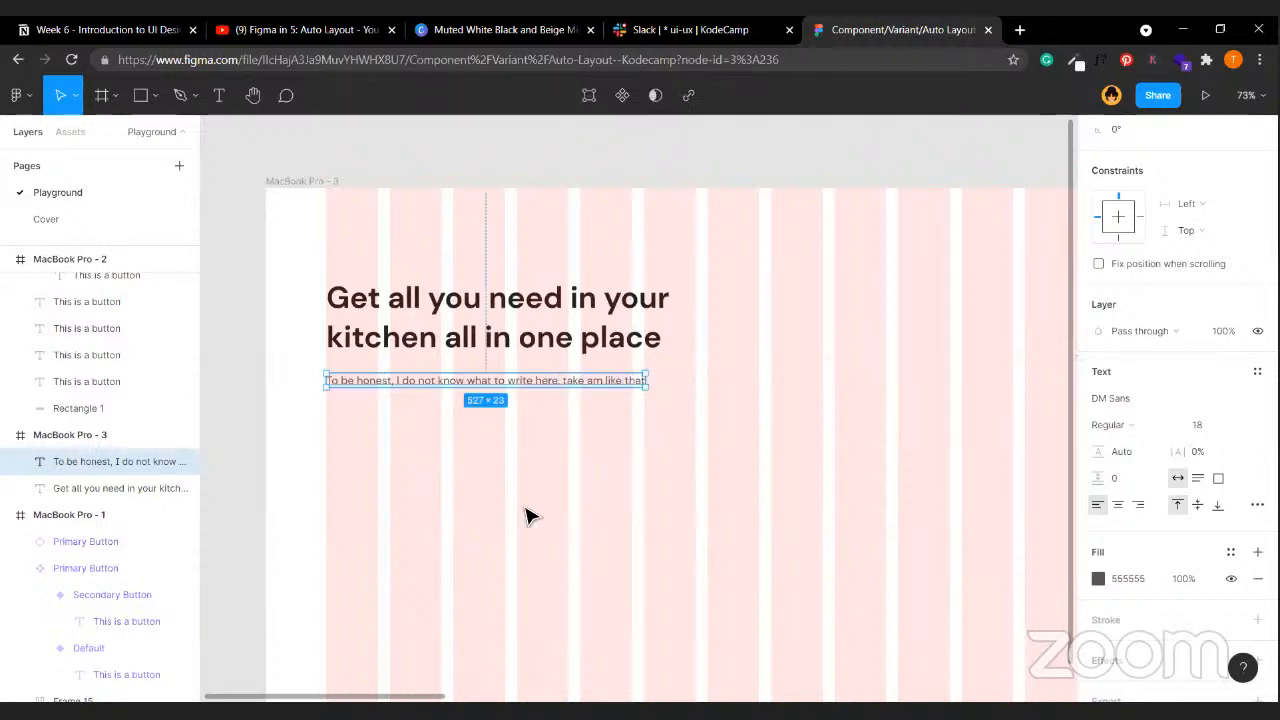
- Nudge the description text up toward the heading by 8 pixels to Y 298
{"action": "left_click", "coordinate": [528, 515]}
{"action": "scroll", "coordinate": [528, 515], "scroll_direction": "up", "scroll_amount": 3}
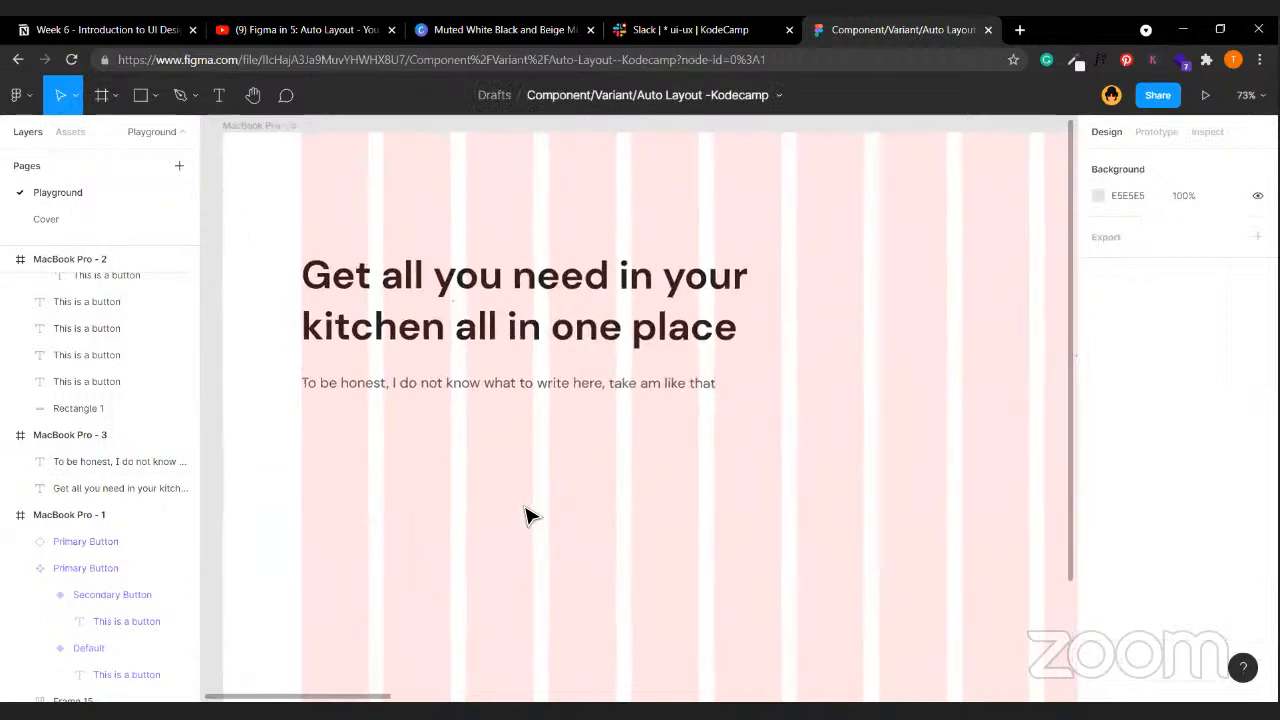
{"action": "left_click", "coordinate": [622, 383]}
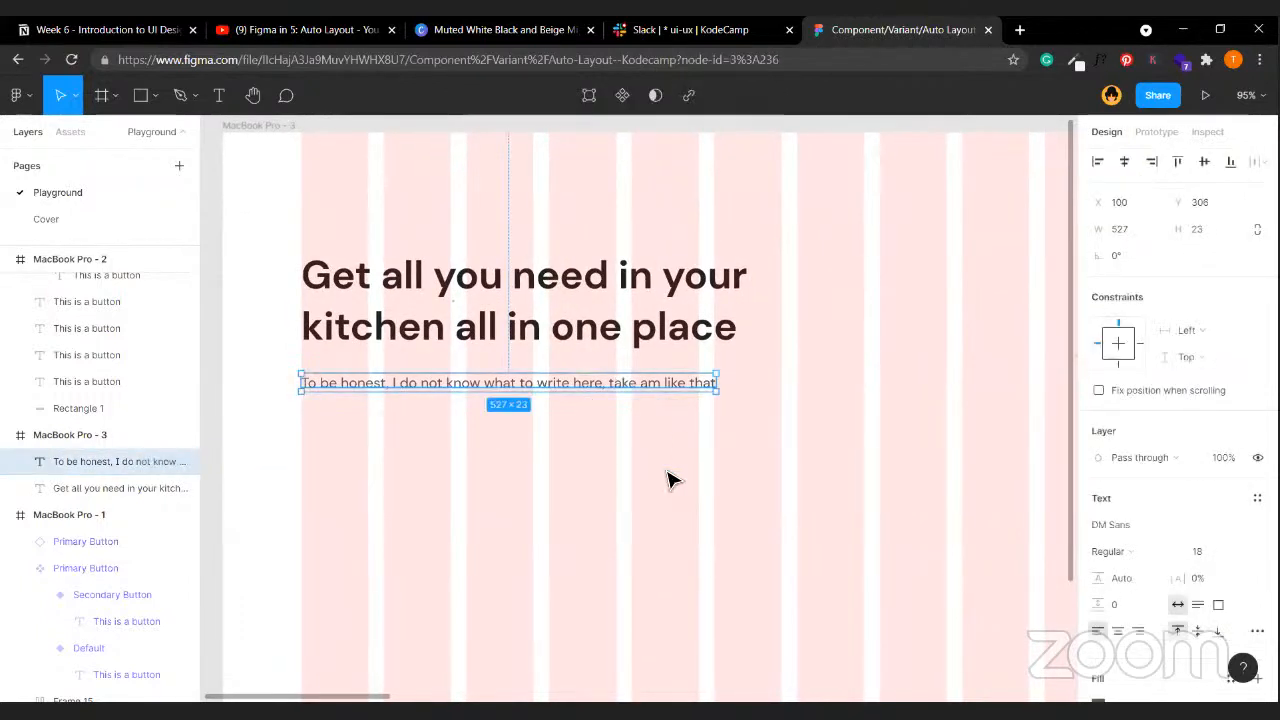
{"action": "left_click", "coordinate": [600, 415]}
{"action": "left_click", "coordinate": [610, 383]}
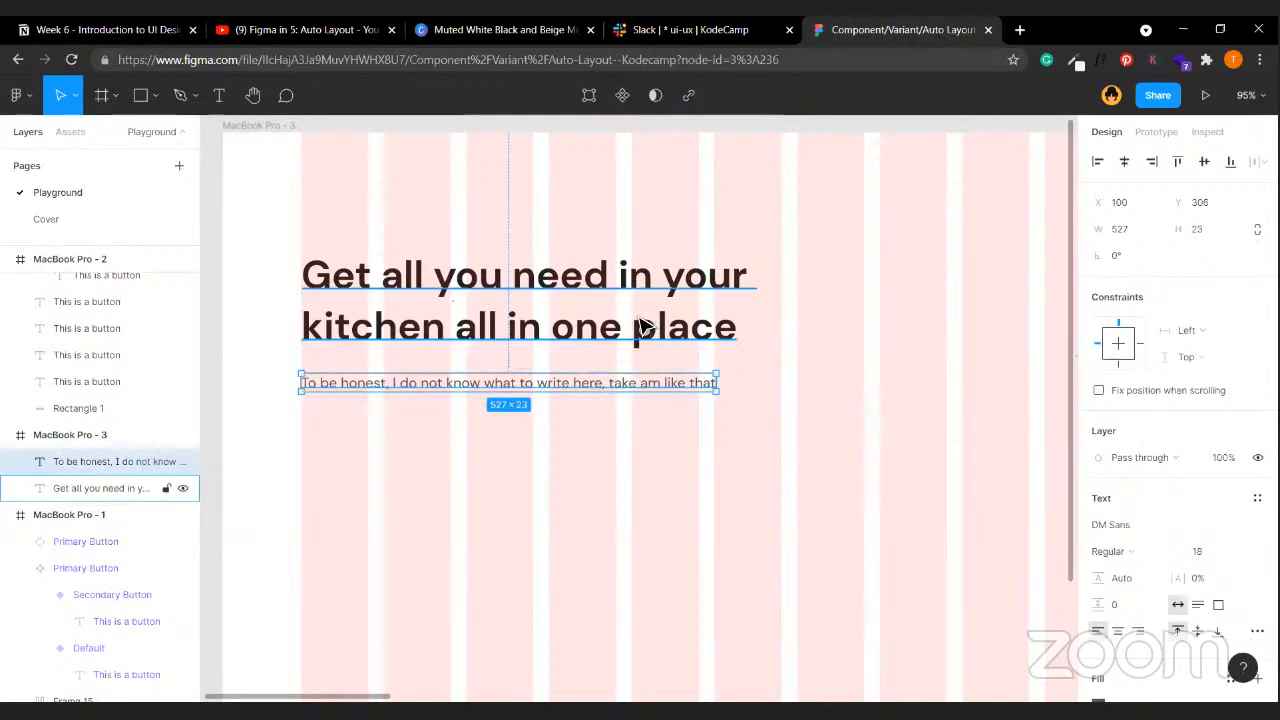
{"action": "key", "text": "Up"}
{"action": "key", "text": "Up"}
{"action": "key", "text": "Up"}
{"action": "key", "text": "Up"}
{"action": "key", "text": "Up"}
{"action": "key", "text": "Up"}
{"action": "key", "text": "Up"}
{"action": "key", "text": "Up"}
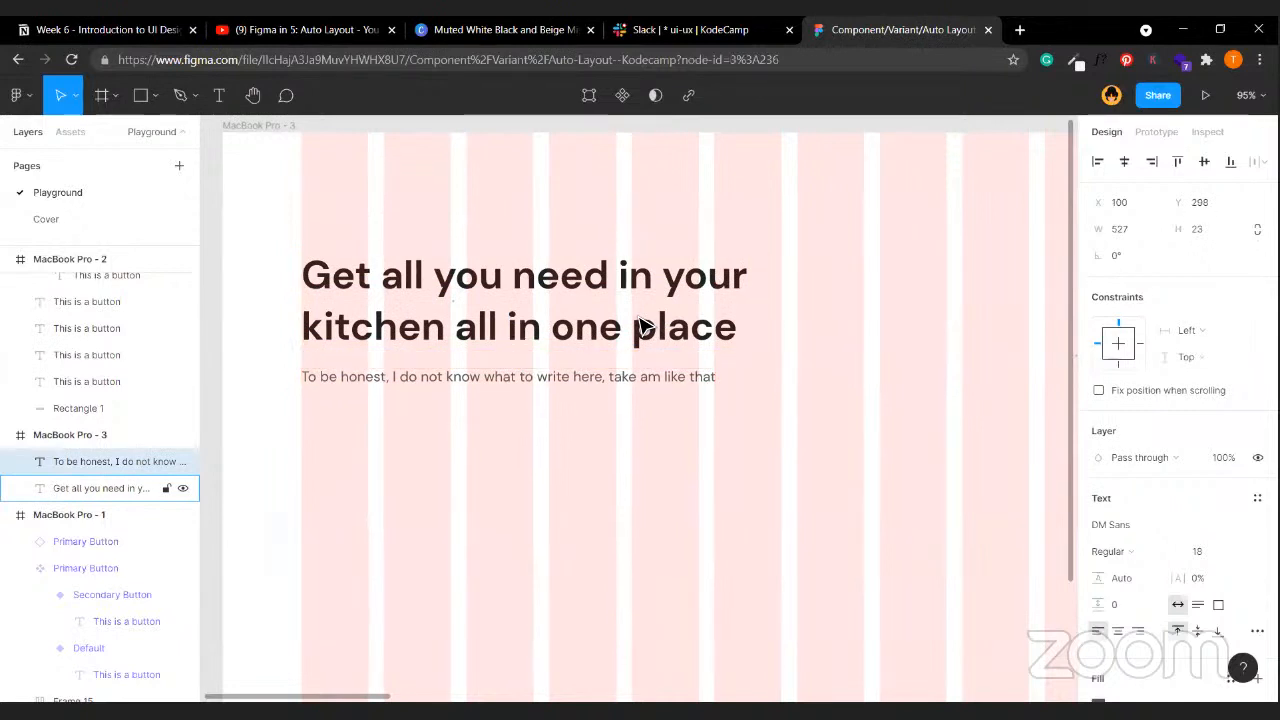
- Group the kitchen heading with its description text, and select the new group in MacBook Pro - 3
{"action": "left_click", "coordinate": [645, 328], "text": "shift"}
{"action": "key", "text": "ctrl+g"}
{"action": "left_click", "coordinate": [497, 554]}
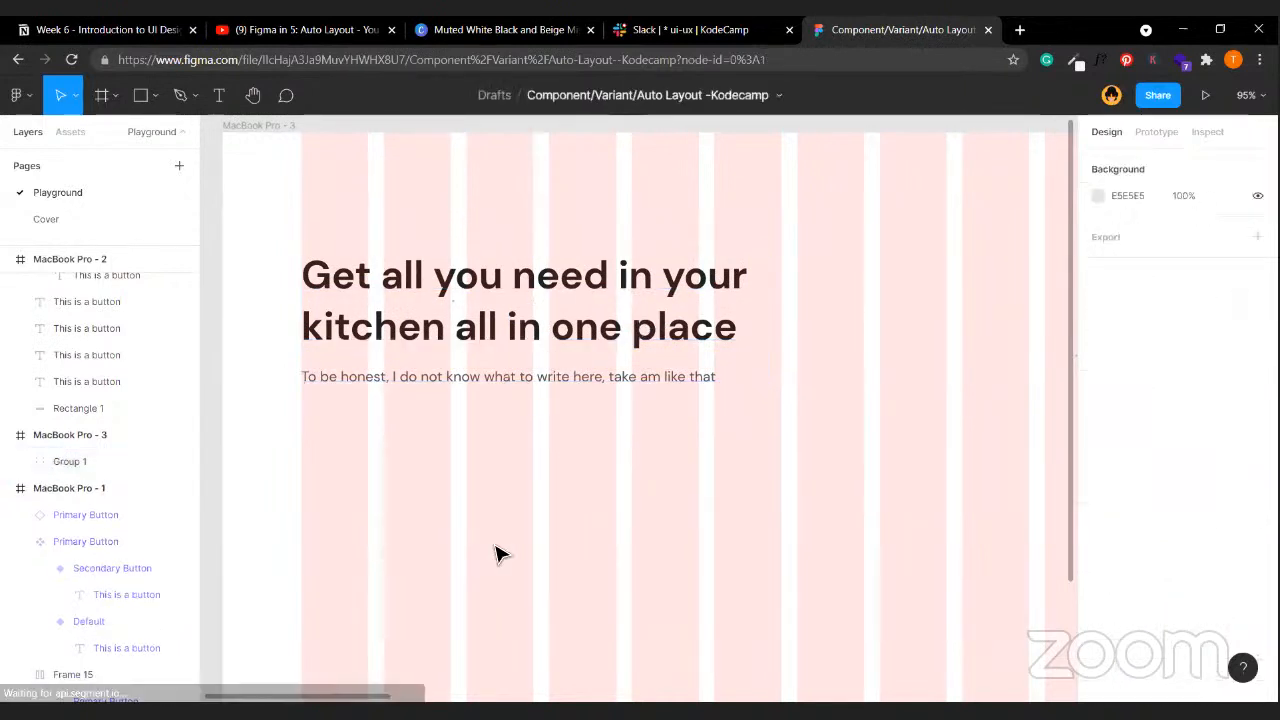
{"action": "scroll", "coordinate": [466, 543], "scroll_direction": "down", "scroll_amount": 3}
{"action": "left_click", "coordinate": [93, 449]}
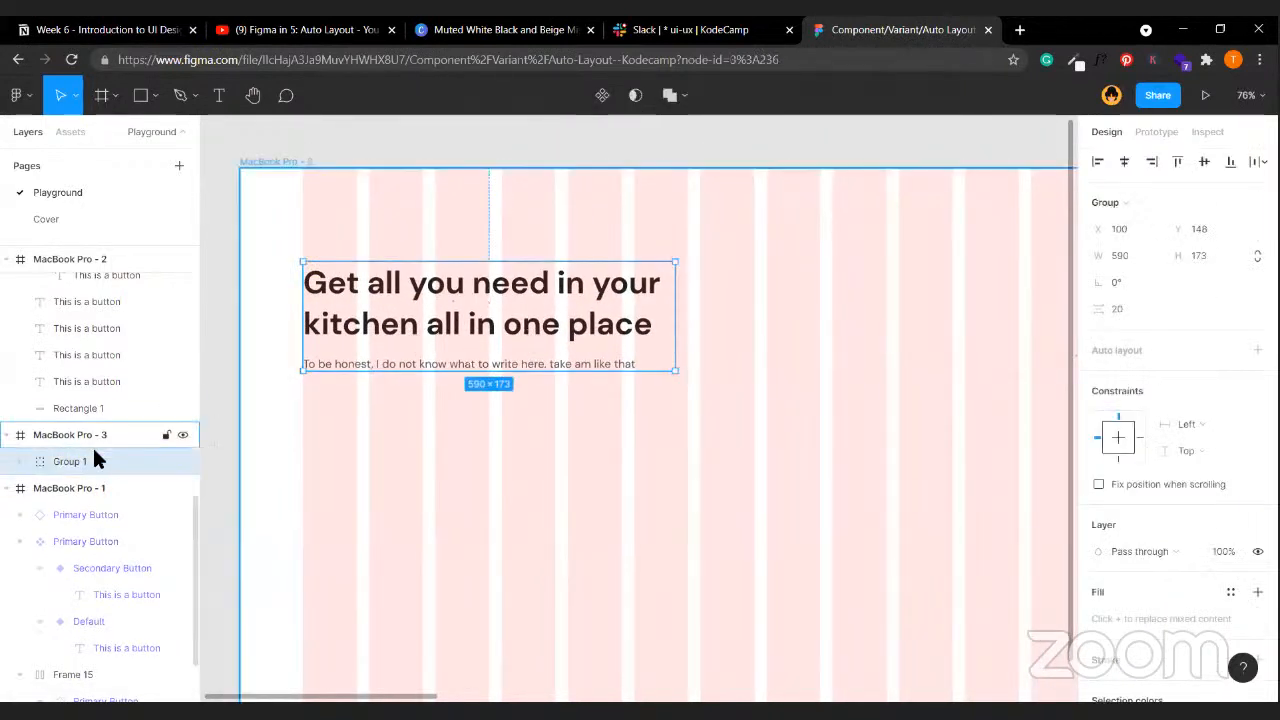
- Rename the heading and description group in MacBook Pro - 3 as "Hero Text"
{"action": "double_click", "coordinate": [94, 452]}
{"action": "type", "text": "Her"}
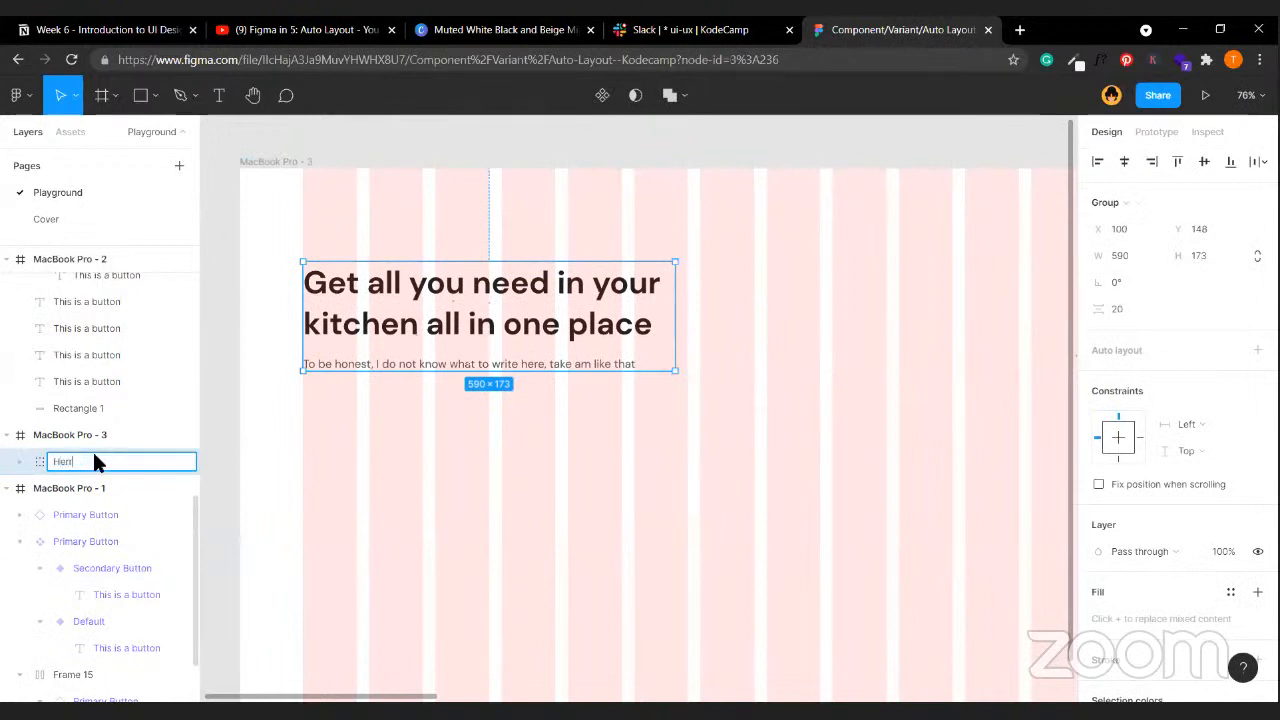
{"action": "type", "text": "o Text"}
{"action": "left_click", "coordinate": [516, 443]}
- Copy the default button from MacBook Pro - 1 to below the description in MacBook Pro - 3, at X 100, Y 360
{"action": "scroll", "coordinate": [516, 443], "scroll_direction": "down", "scroll_amount": 4}
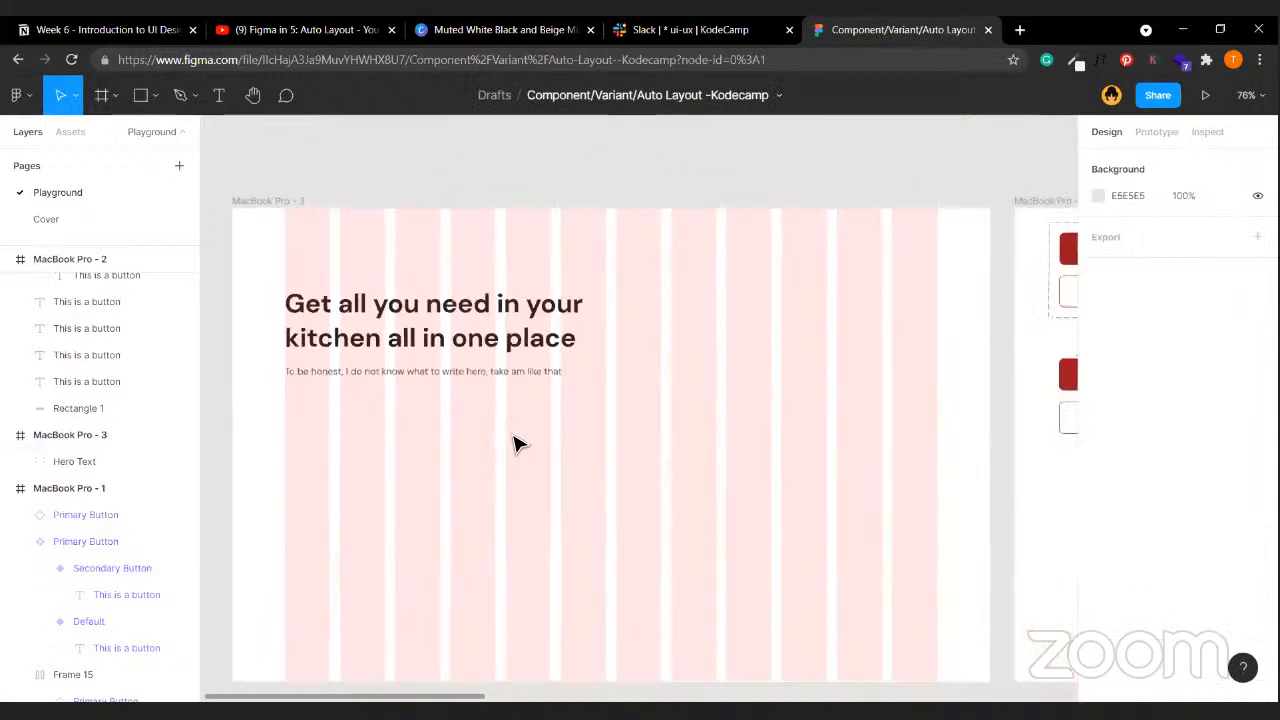
{"action": "left_click", "coordinate": [955, 289]}
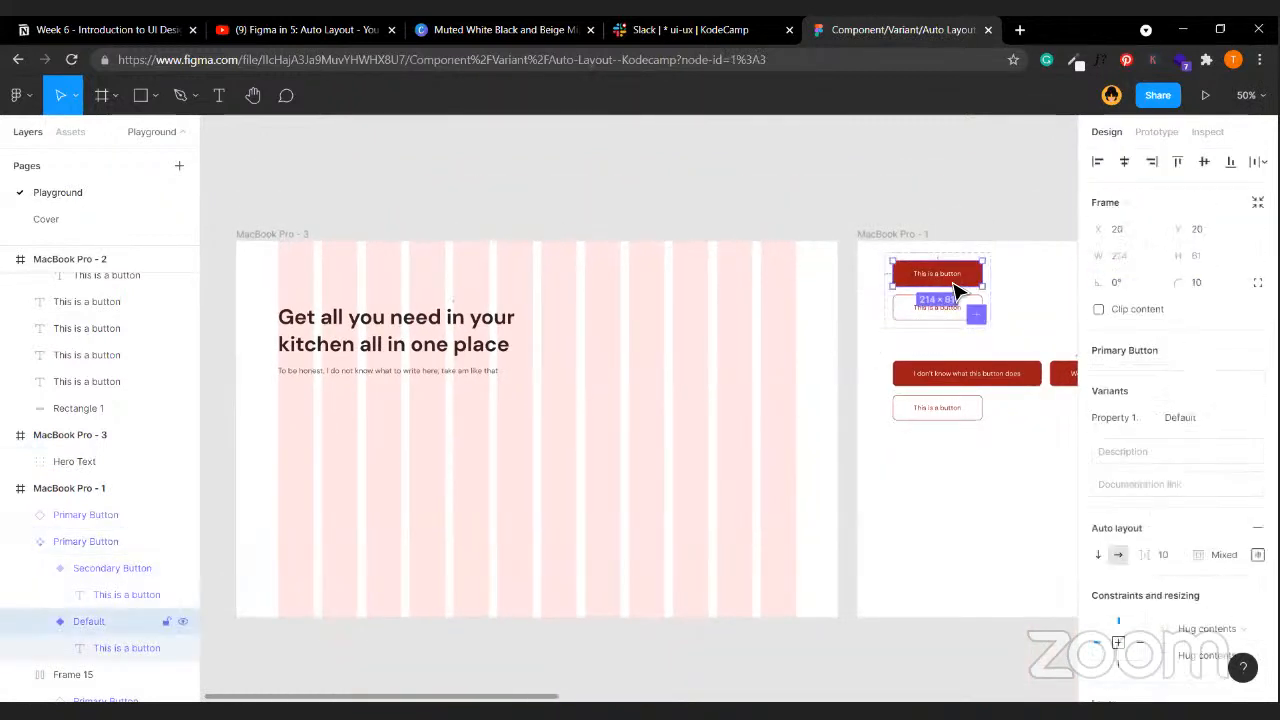
{"action": "left_click_drag", "start_coordinate": [955, 289], "coordinate": [343, 420]}
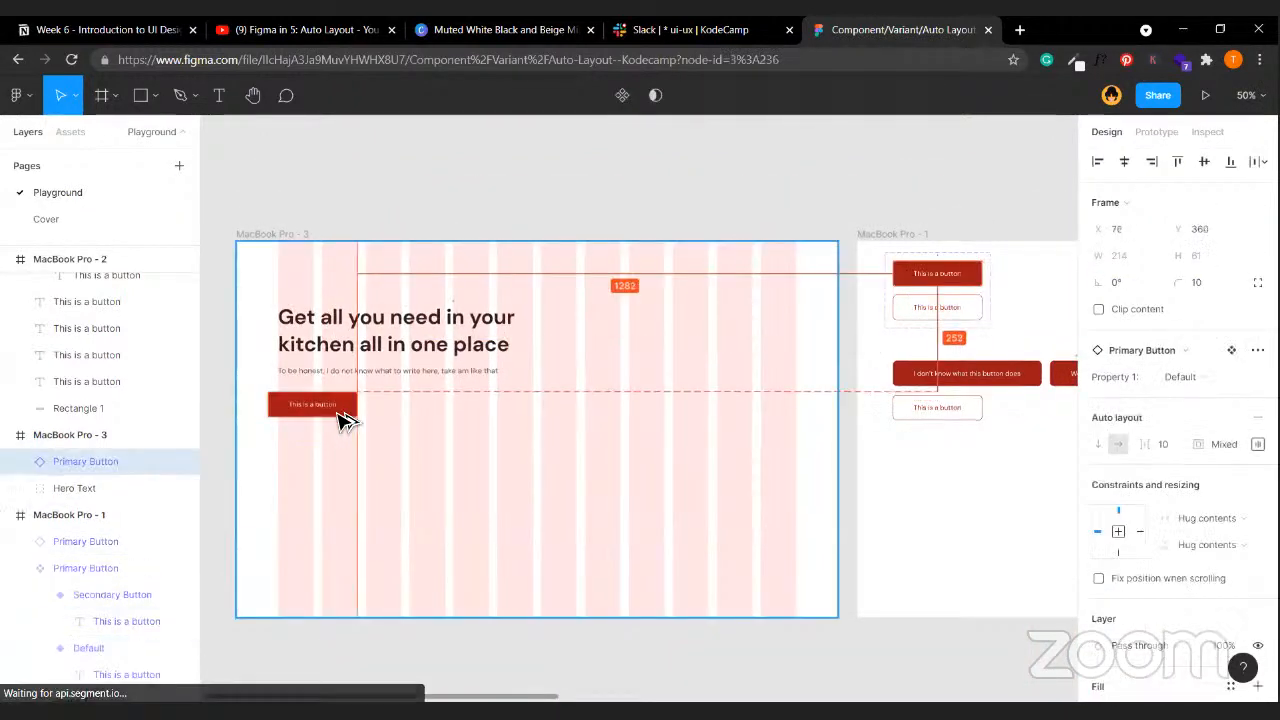
{"action": "left_click", "coordinate": [514, 471]}
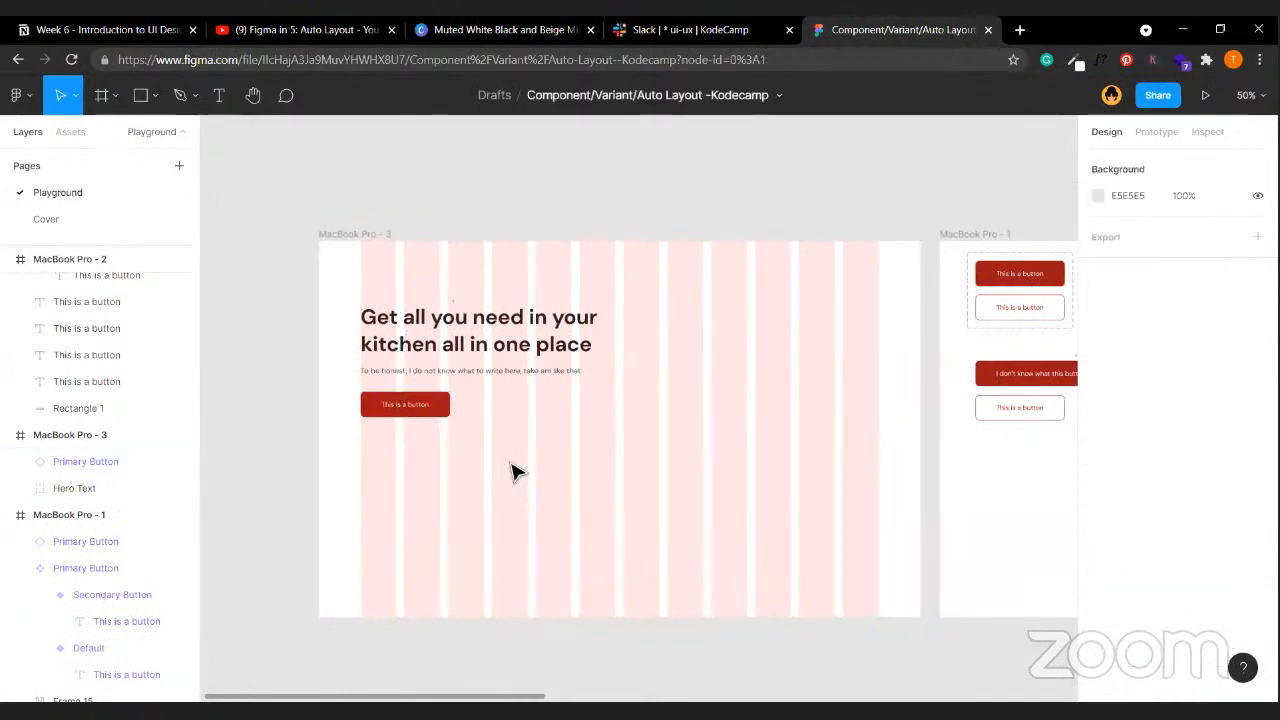
{"action": "scroll", "coordinate": [420, 488], "scroll_direction": "up", "scroll_amount": 5}
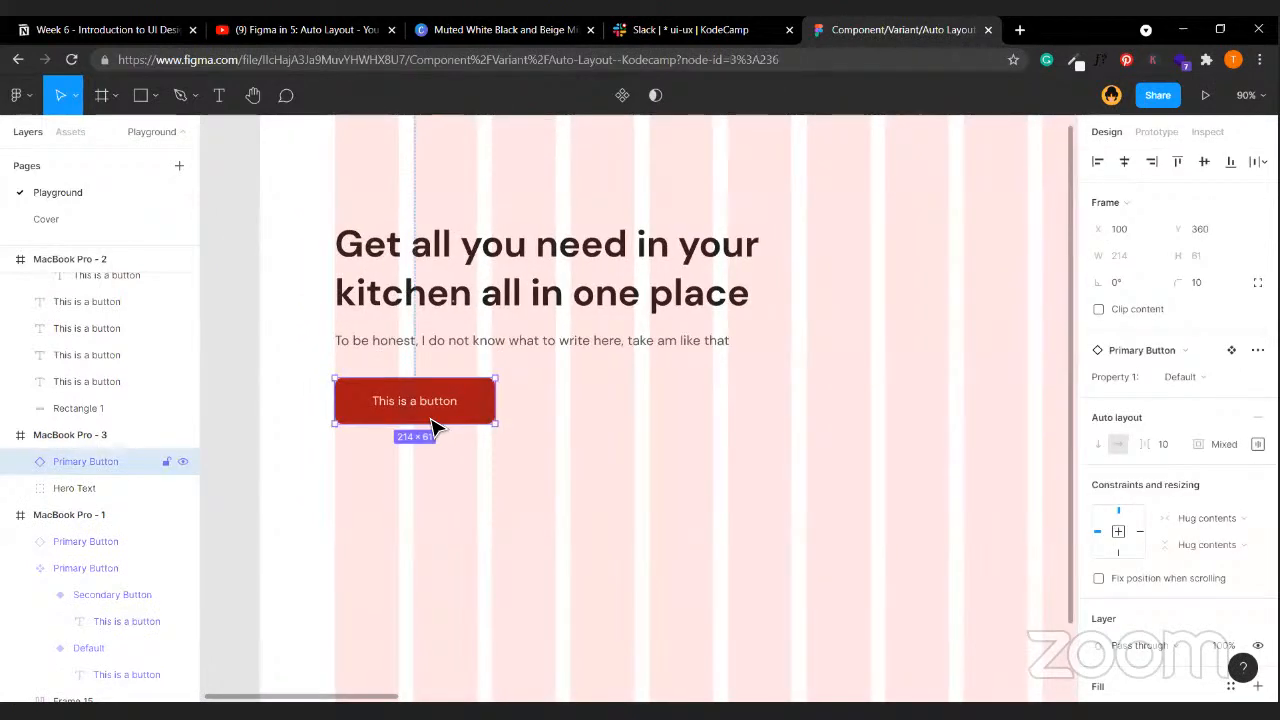
{"action": "left_click", "coordinate": [617, 463]}
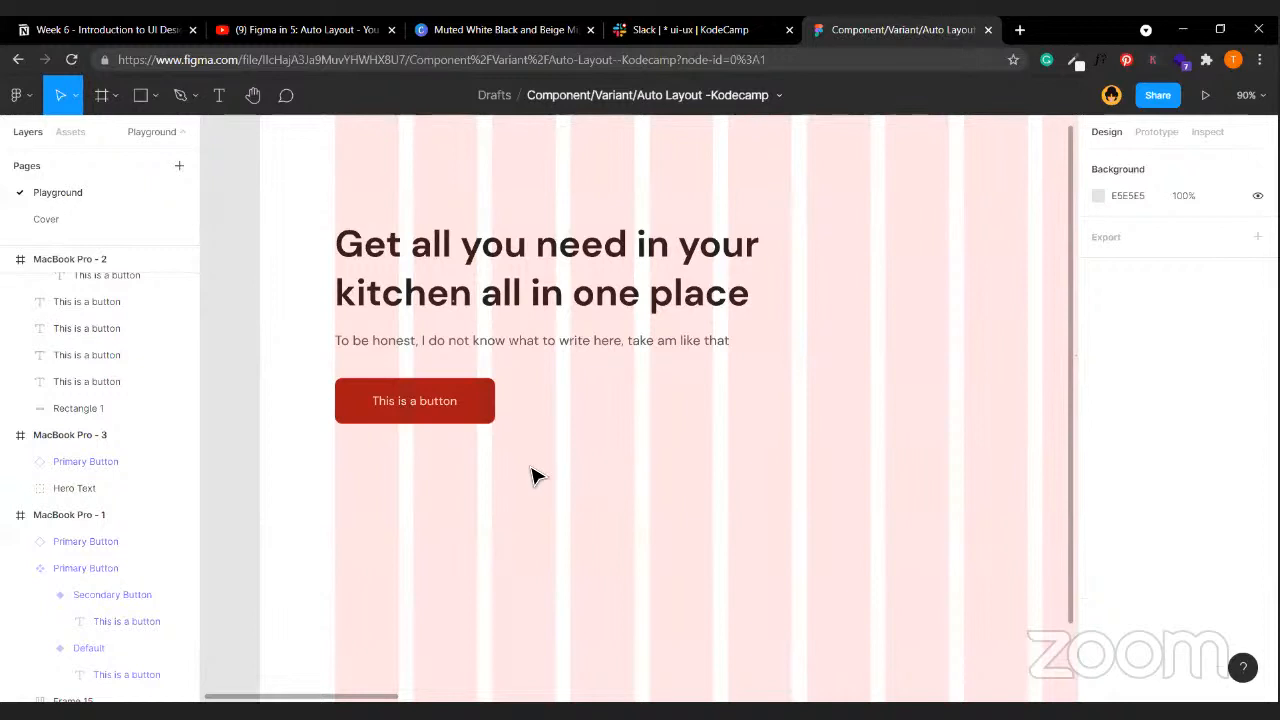
- Replace the label of the button below the description with "Learn More"
{"action": "left_click", "coordinate": [400, 412]}
{"action": "double_click", "coordinate": [400, 406]}
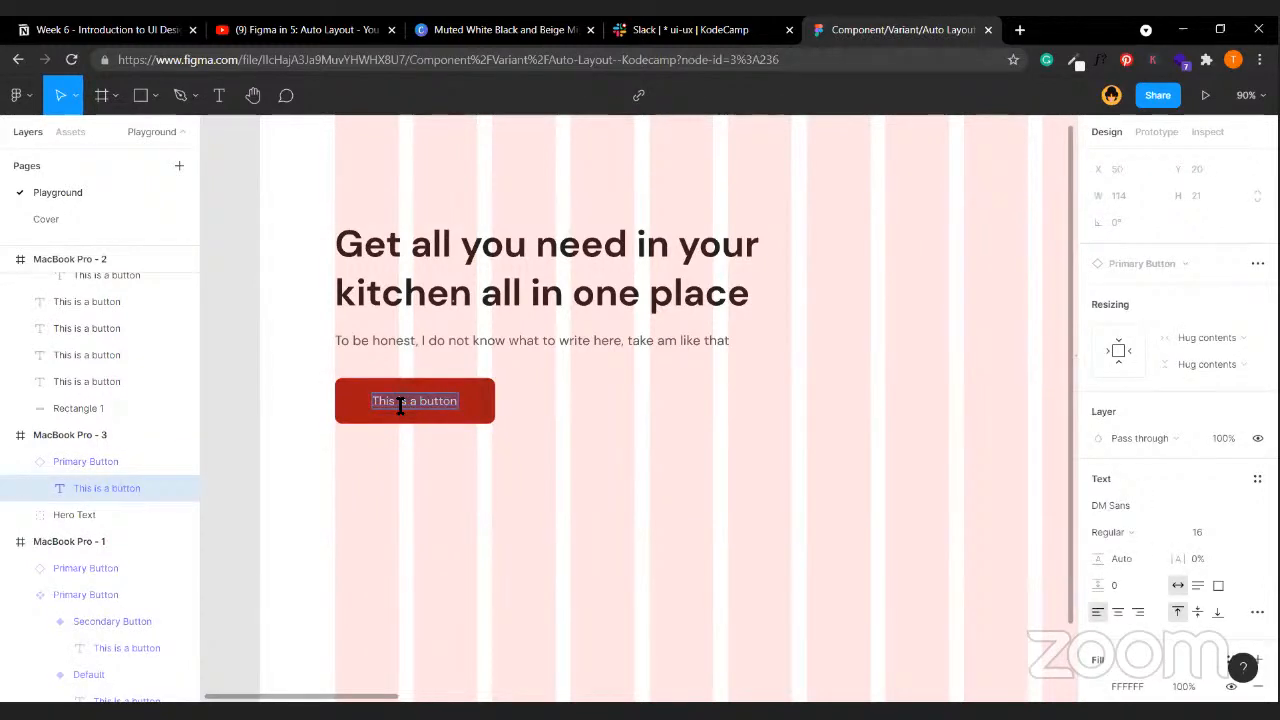
{"action": "type", "text": "Explore"}
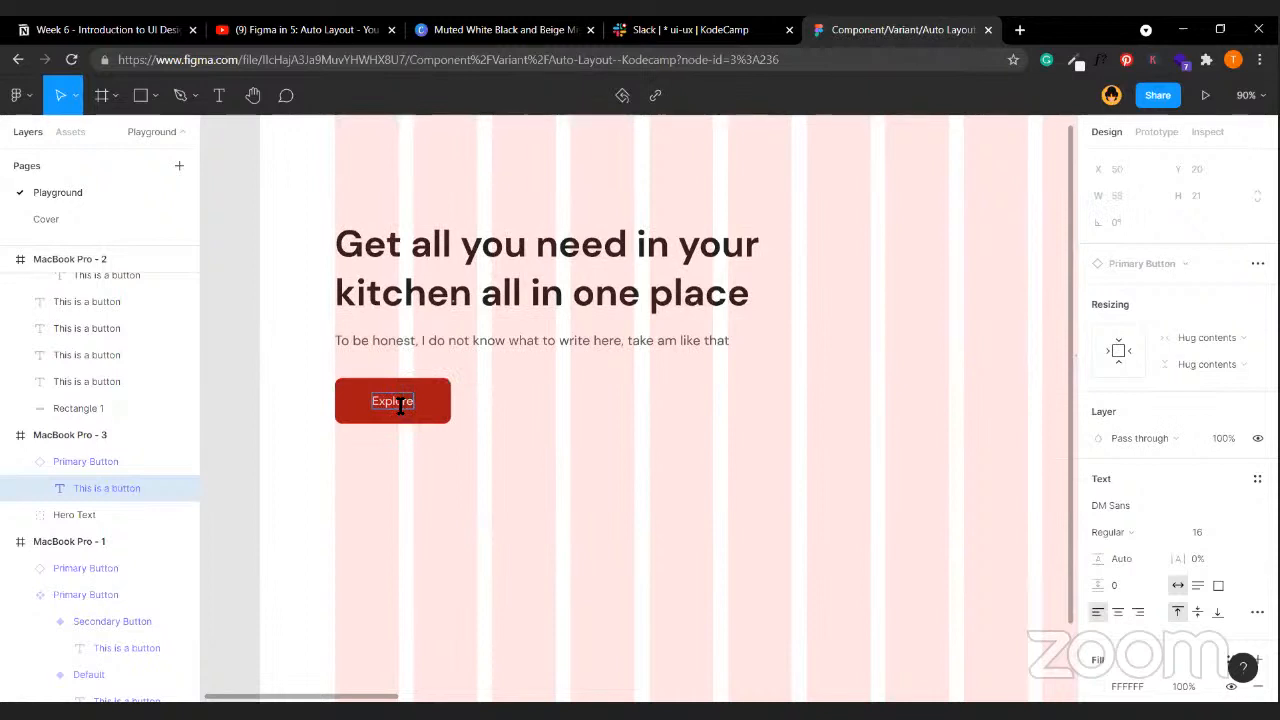
{"action": "type", "text": "Learn"}
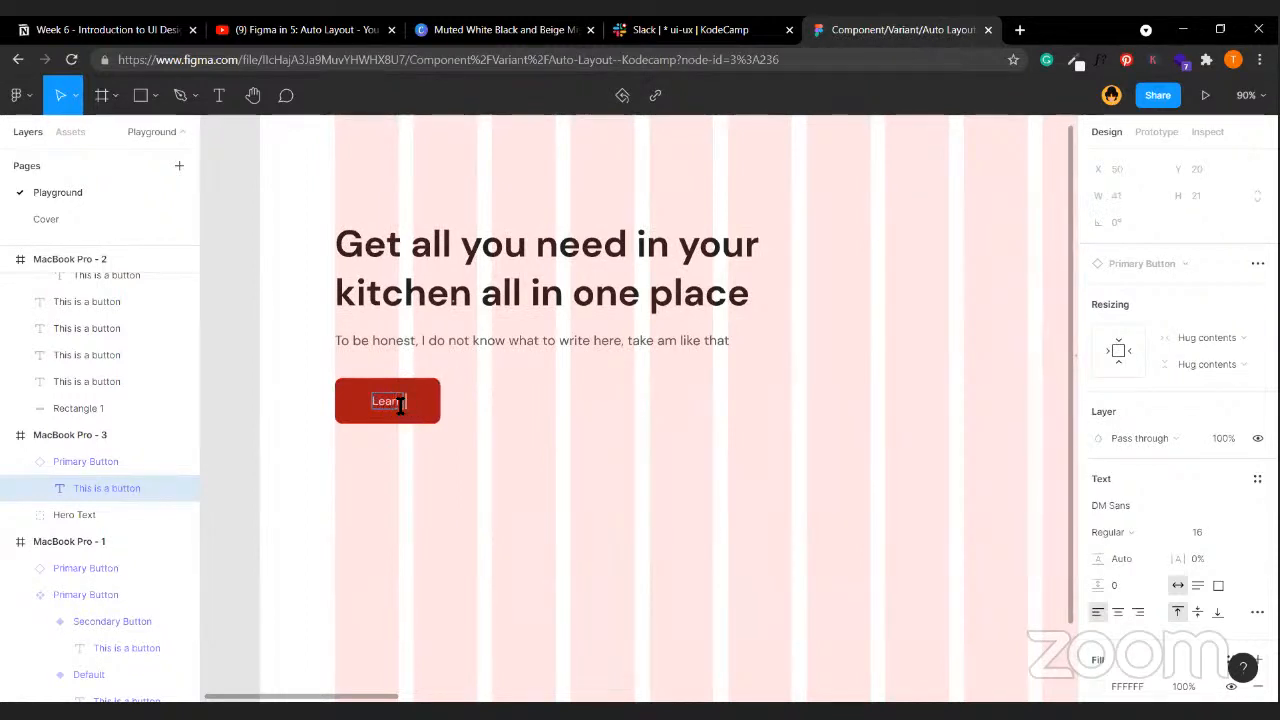
{"action": "type", "text": " MorE"}
{"action": "key", "text": "BackSpace"}
{"action": "key", "text": "BackSpace"}
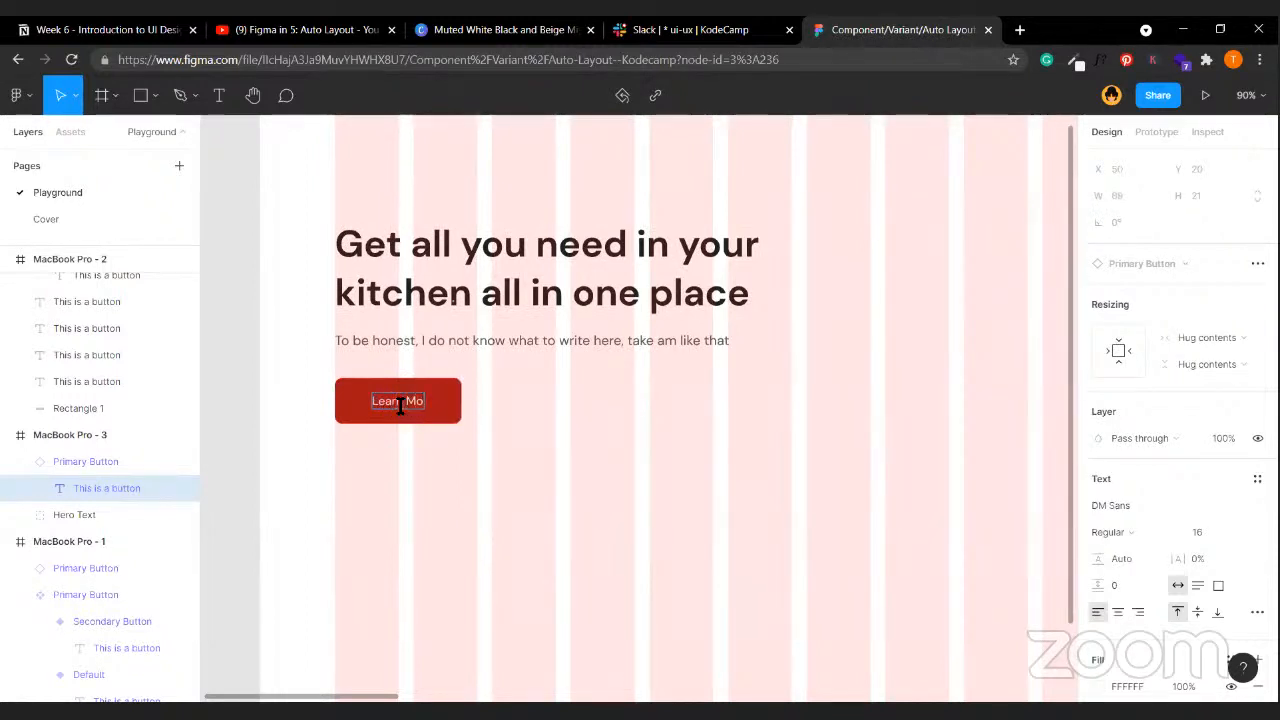
{"action": "type", "text": "re"}
{"action": "left_click", "coordinate": [642, 438]}
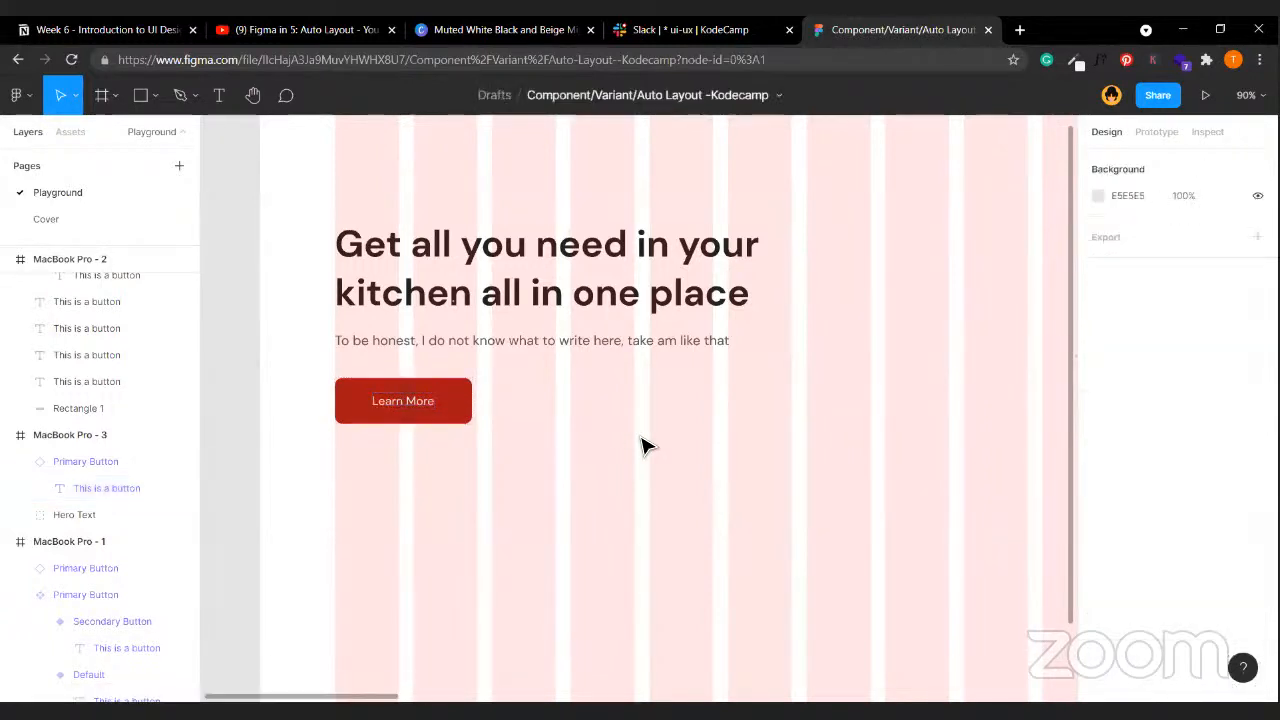
- Switch the Learn More button's Property 1 to the Secondary Button variant
{"action": "scroll", "coordinate": [642, 438], "scroll_direction": "down", "scroll_amount": 4}
{"action": "scroll", "coordinate": [414, 451], "scroll_direction": "right", "scroll_amount": 3}
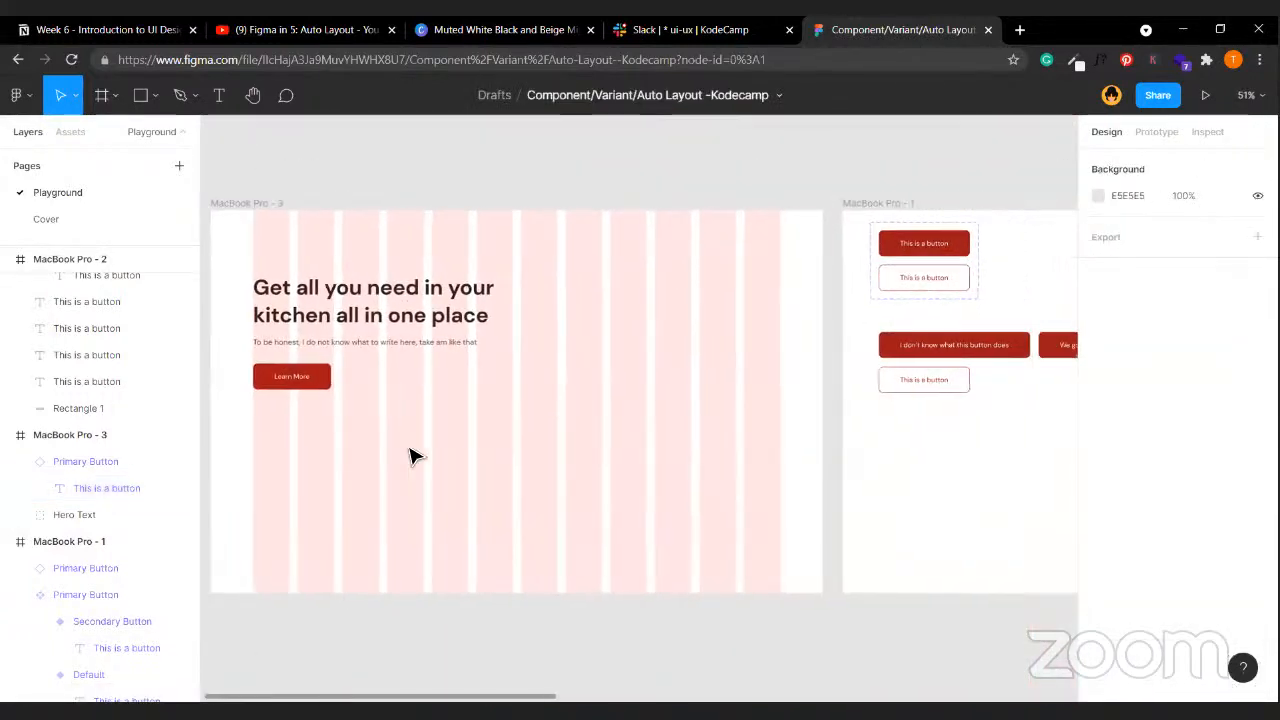
{"action": "scroll", "coordinate": [412, 453], "scroll_direction": "left", "scroll_amount": 3}
{"action": "scroll", "coordinate": [412, 455], "scroll_direction": "up", "scroll_amount": 5}
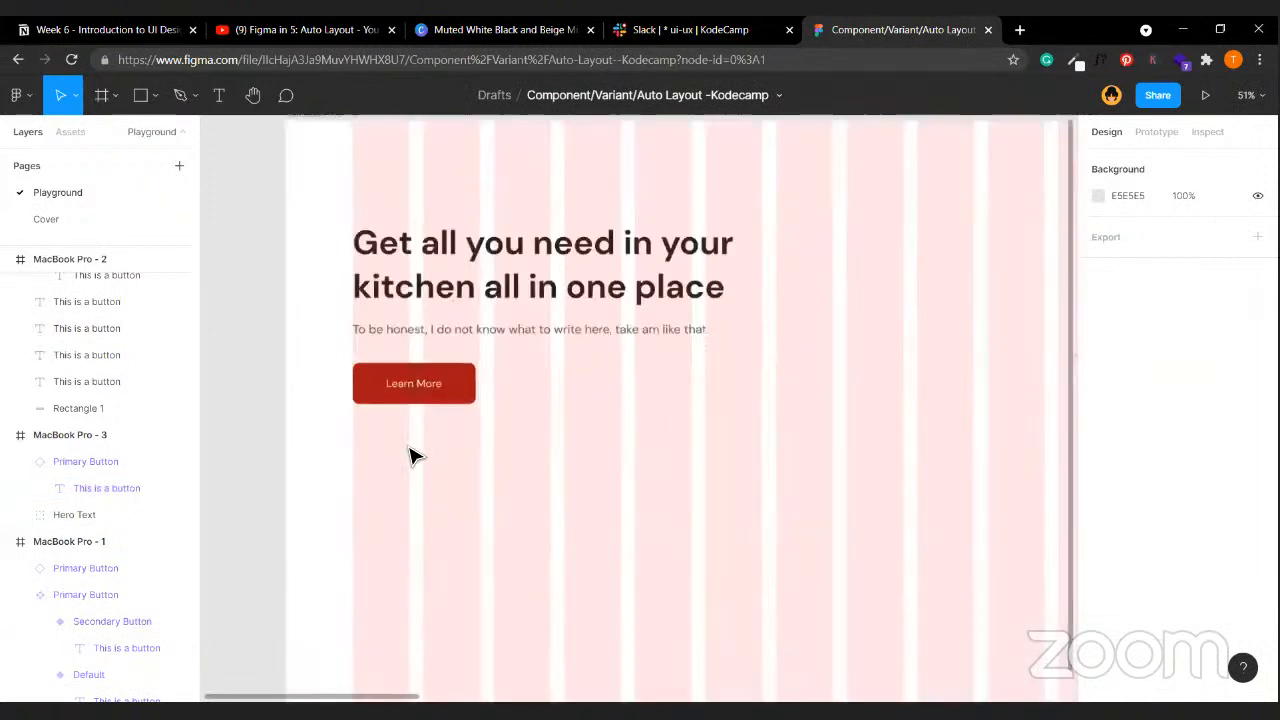
{"action": "left_click", "coordinate": [415, 398]}
{"action": "left_click", "coordinate": [418, 402]}
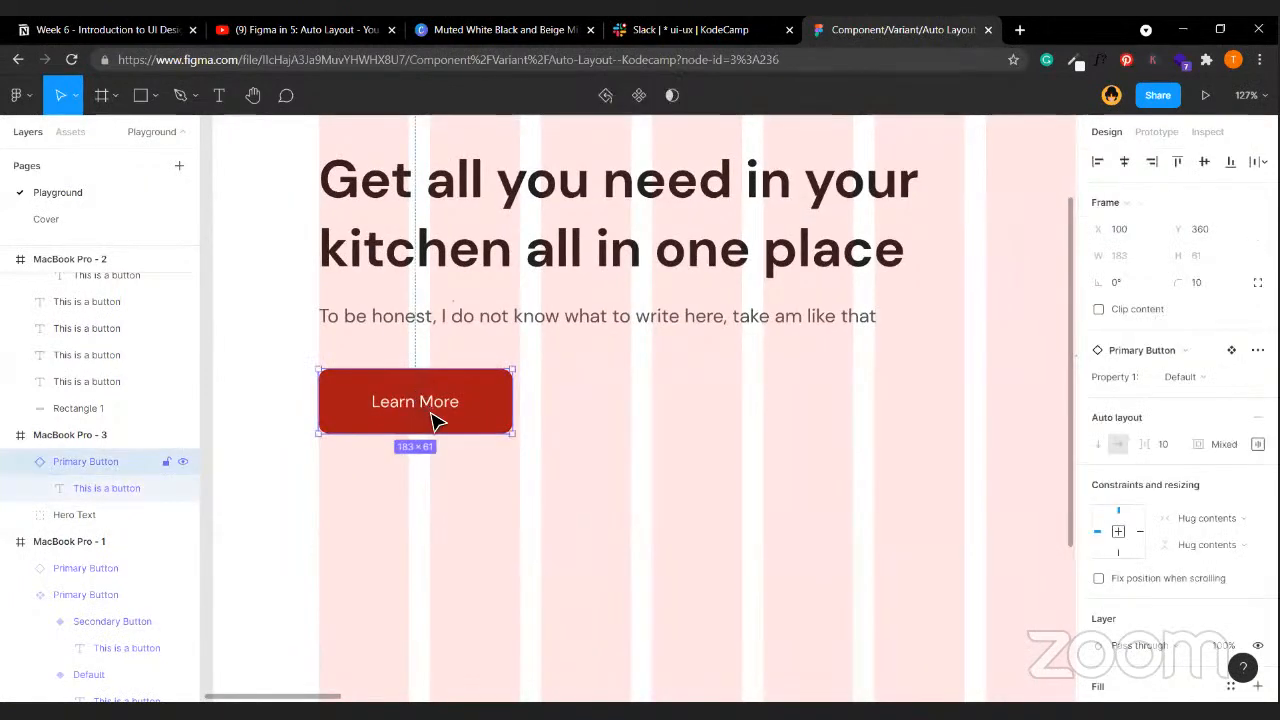
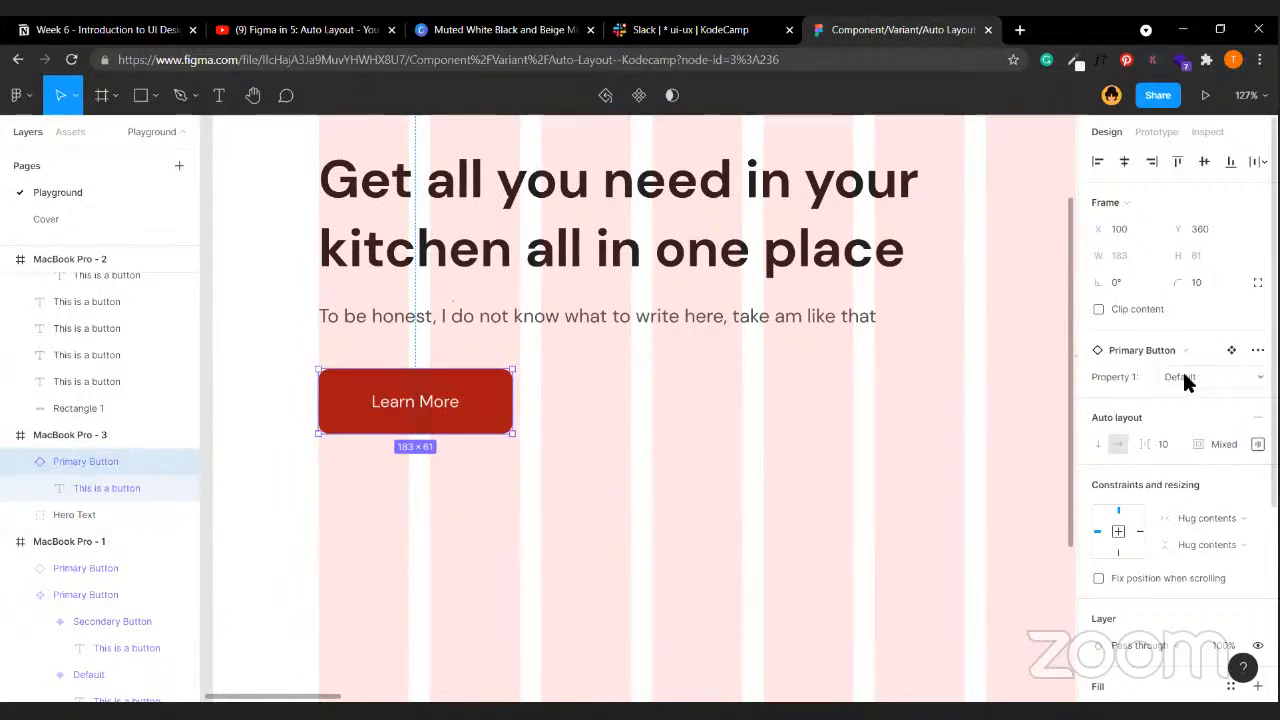
{"action": "left_click", "coordinate": [1226, 377]}
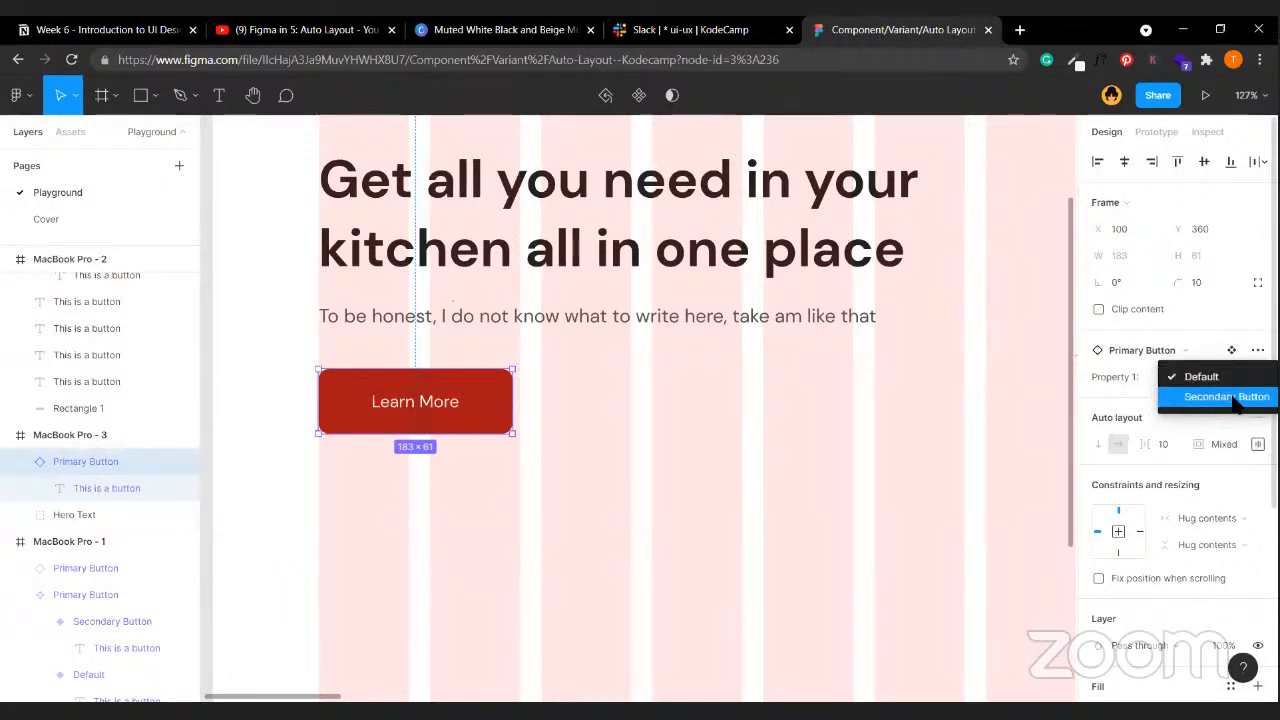
{"action": "left_click", "coordinate": [1200, 397]}
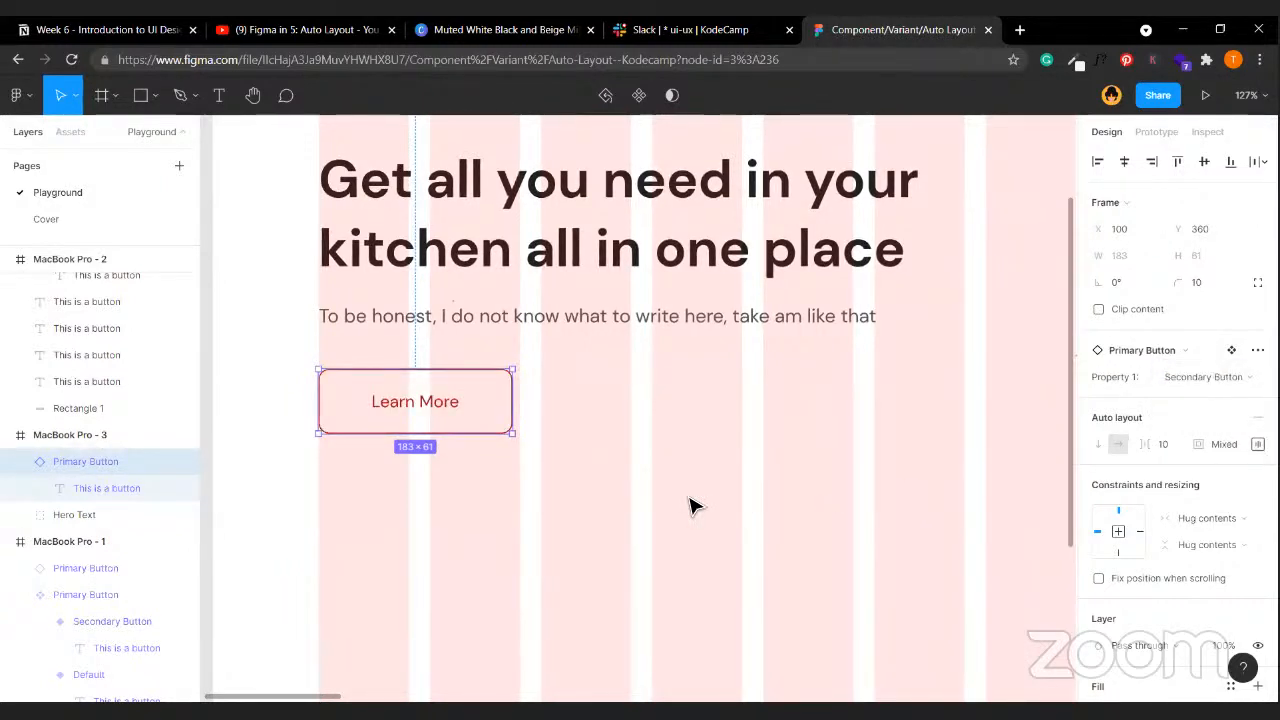
{"action": "left_click", "coordinate": [620, 446]}
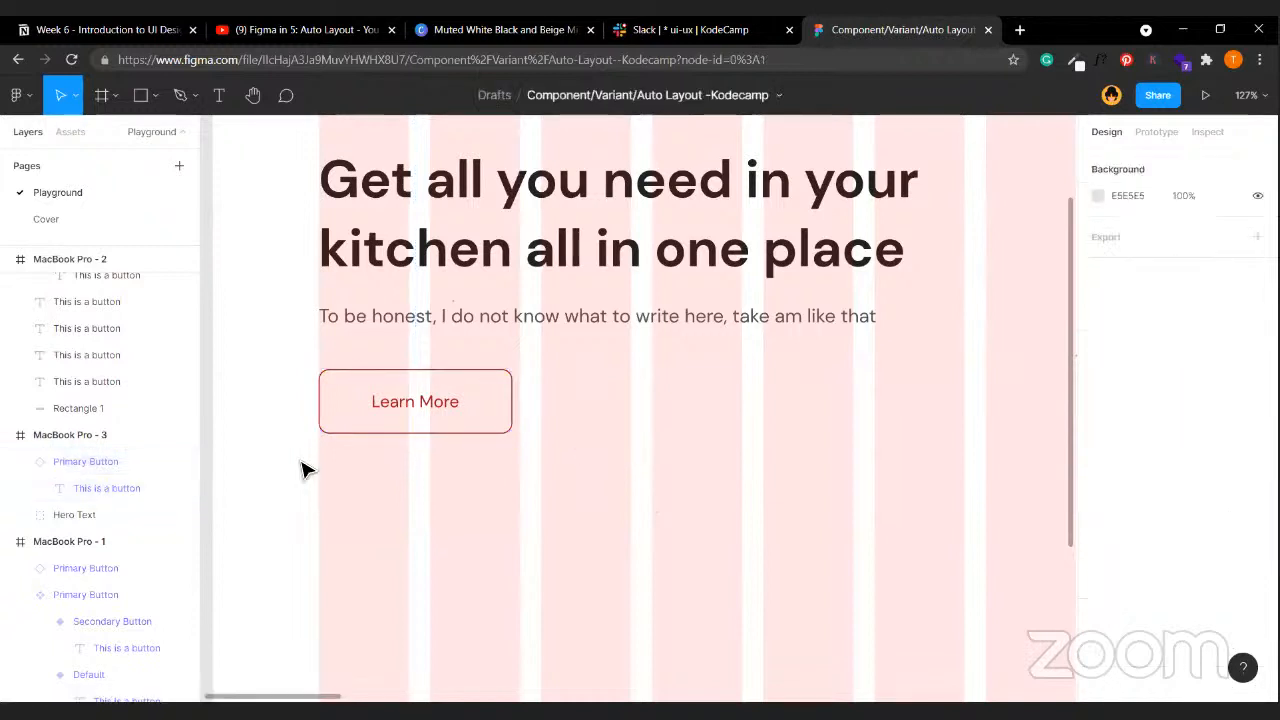
{"action": "scroll", "coordinate": [306, 466], "scroll_direction": "right", "scroll_amount": 10}
{"action": "scroll", "coordinate": [306, 470], "scroll_direction": "right", "scroll_amount": 6}
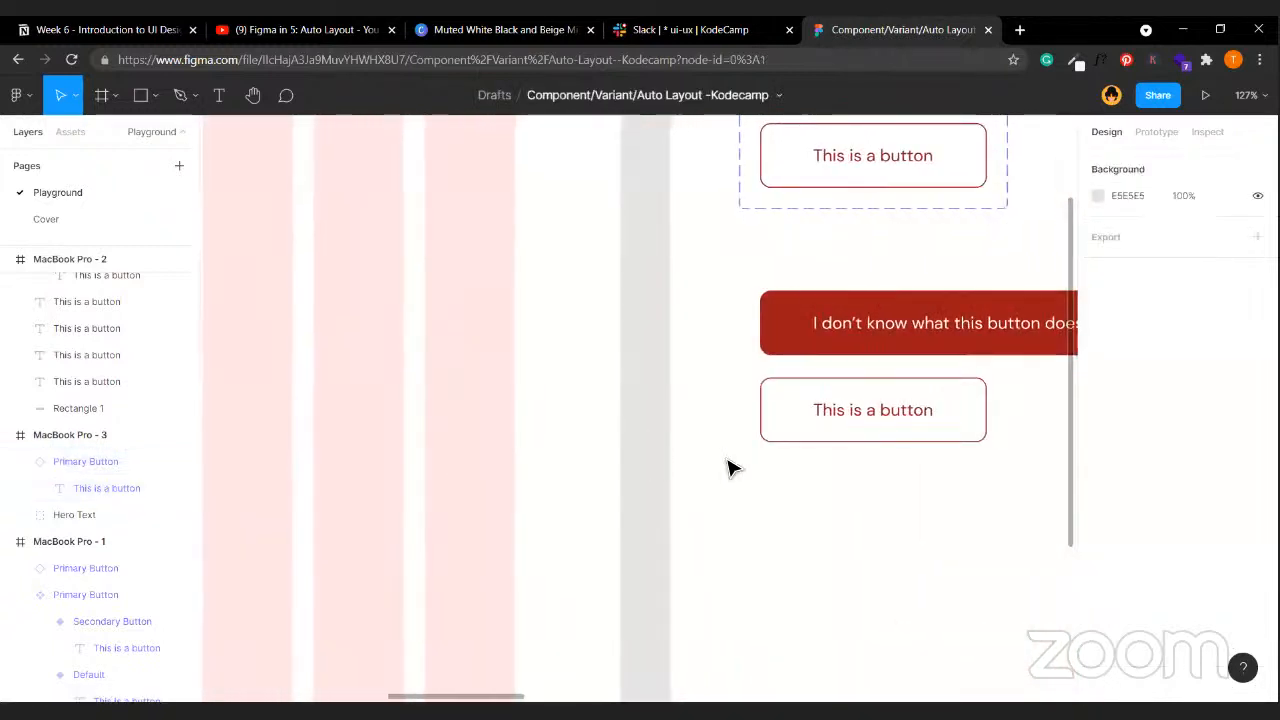
{"action": "scroll", "coordinate": [730, 467], "scroll_direction": "down", "scroll_amount": 5}
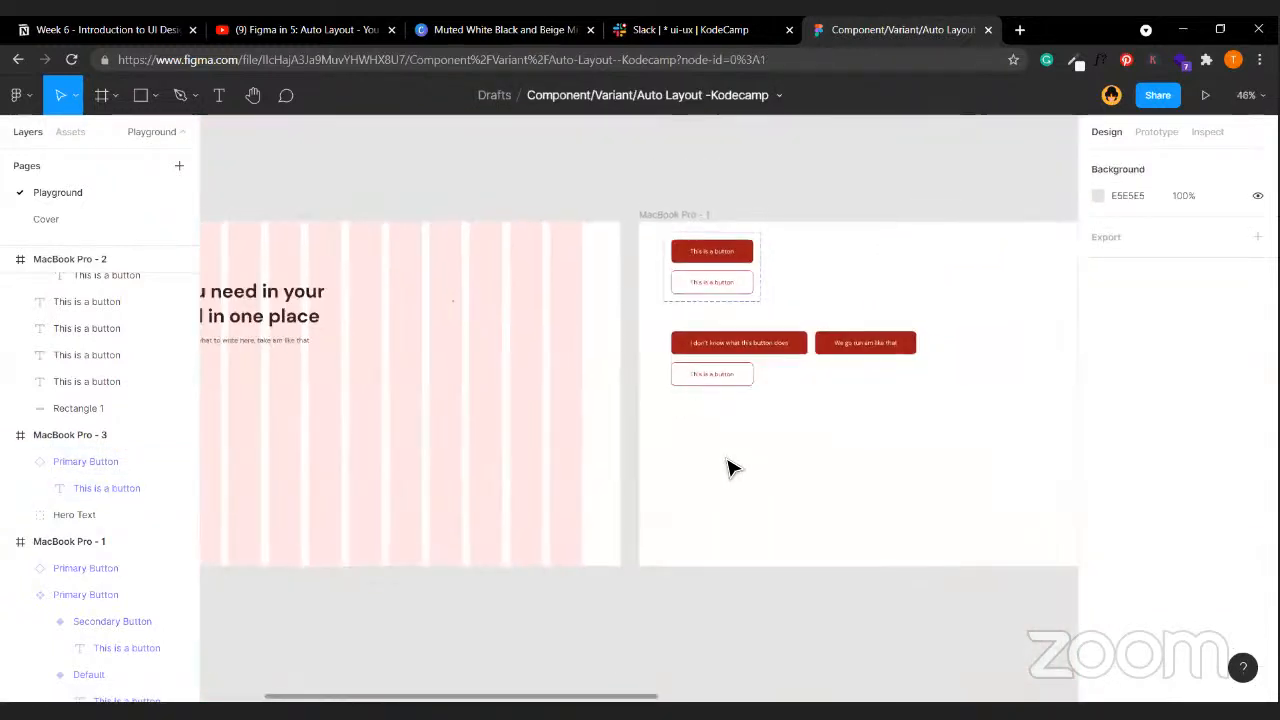
{"action": "scroll", "coordinate": [405, 333], "scroll_direction": "left", "scroll_amount": 5}
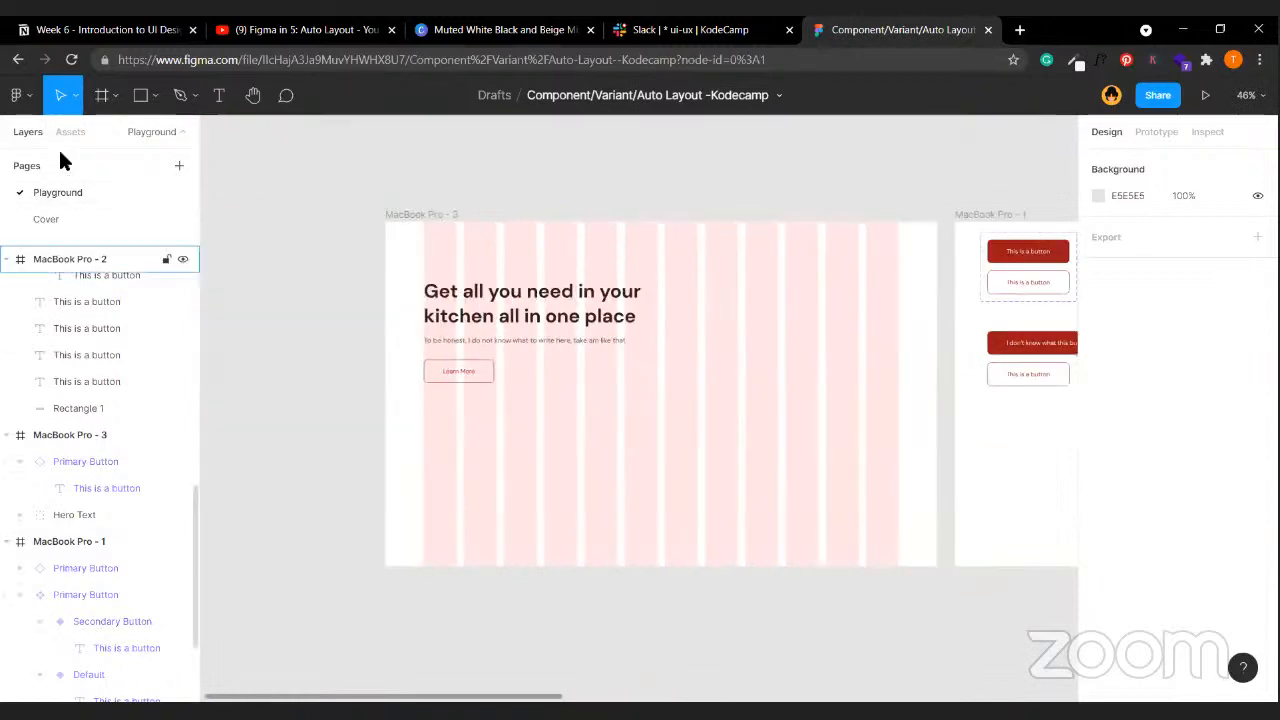
{"action": "left_click", "coordinate": [71, 131]}
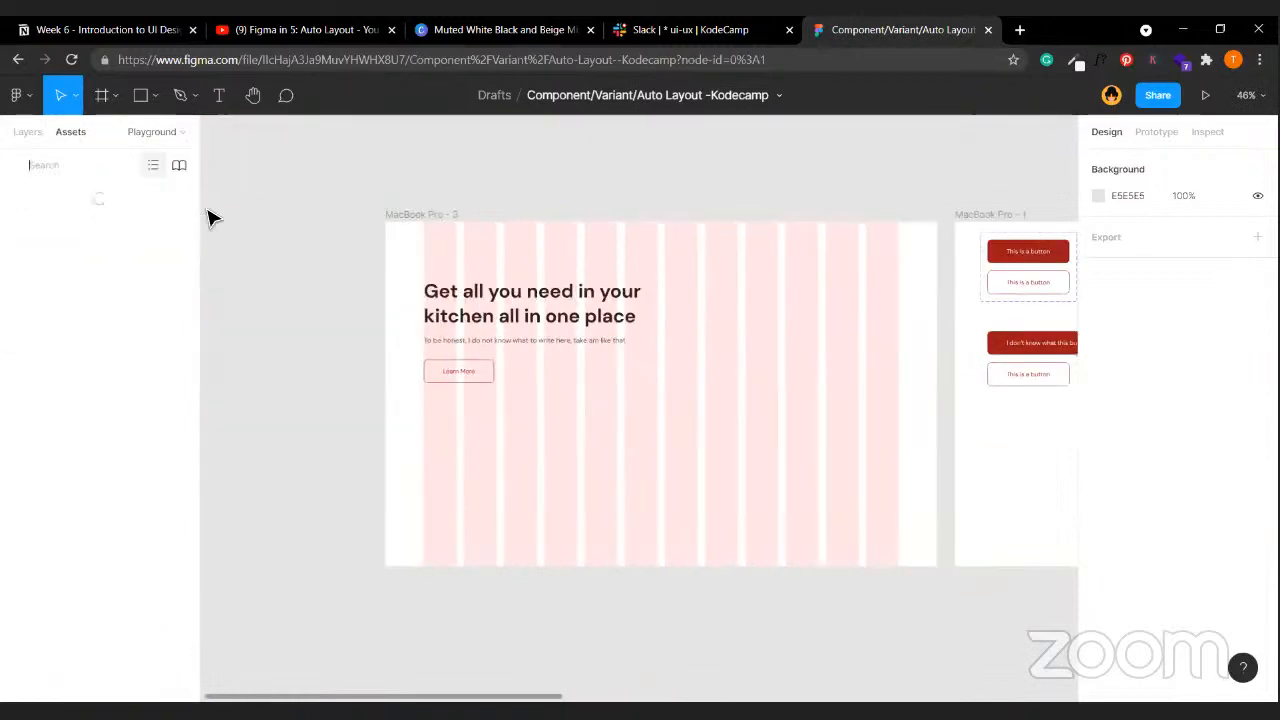
{"action": "left_click", "coordinate": [28, 132]}
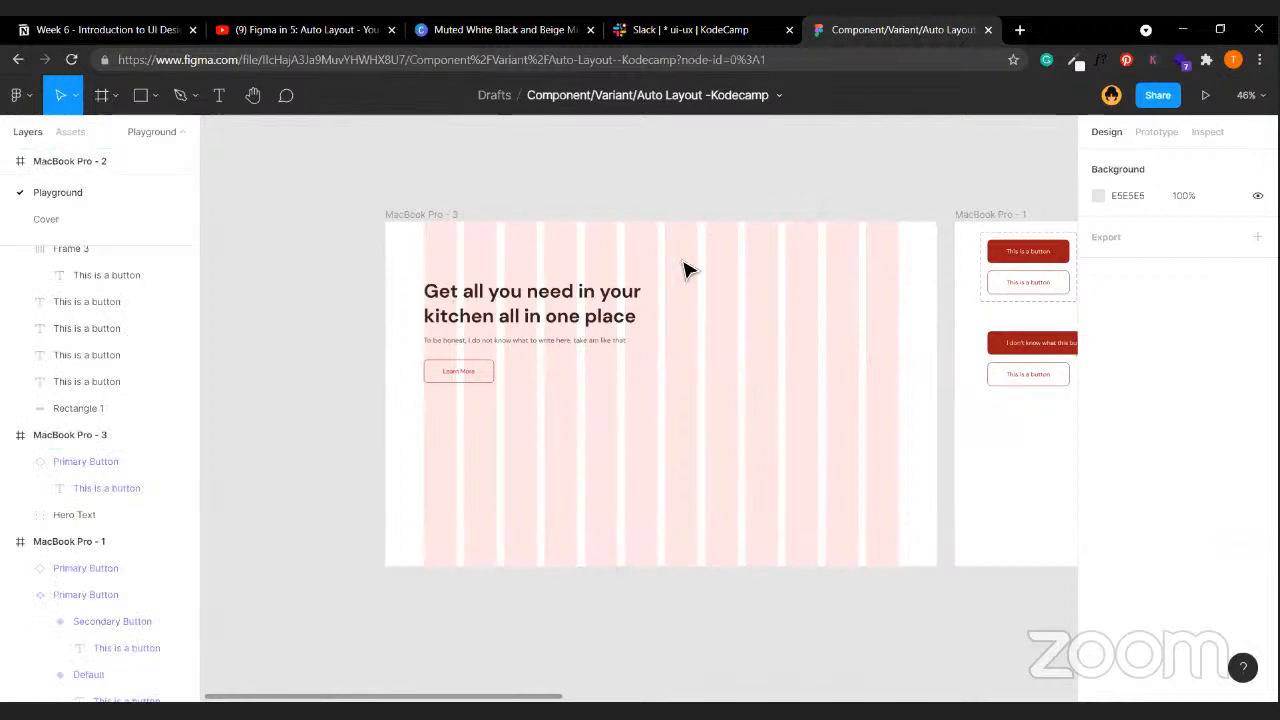
{"action": "scroll", "coordinate": [686, 269], "scroll_direction": "right", "scroll_amount": 2}
{"action": "scroll", "coordinate": [474, 352], "scroll_direction": "left", "scroll_amount": 2}
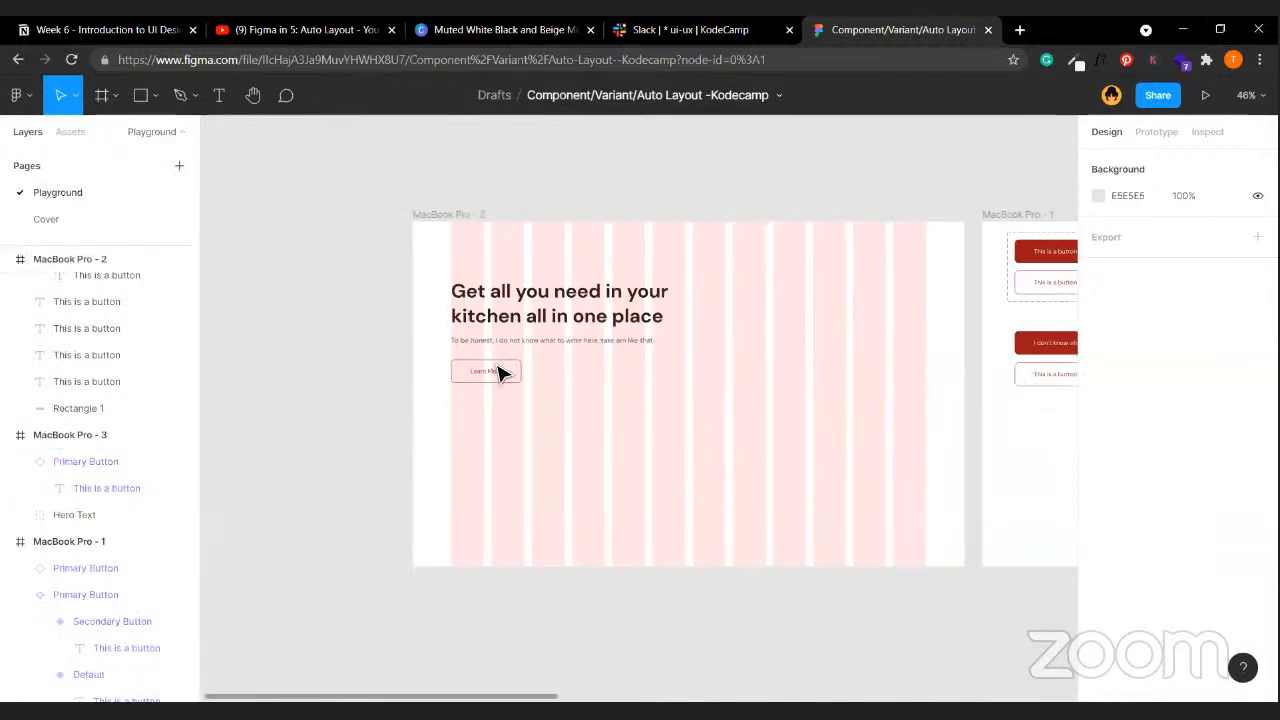
- Set the Learn More button's Property 1 back to the Default variant
{"action": "left_click", "coordinate": [502, 372]}
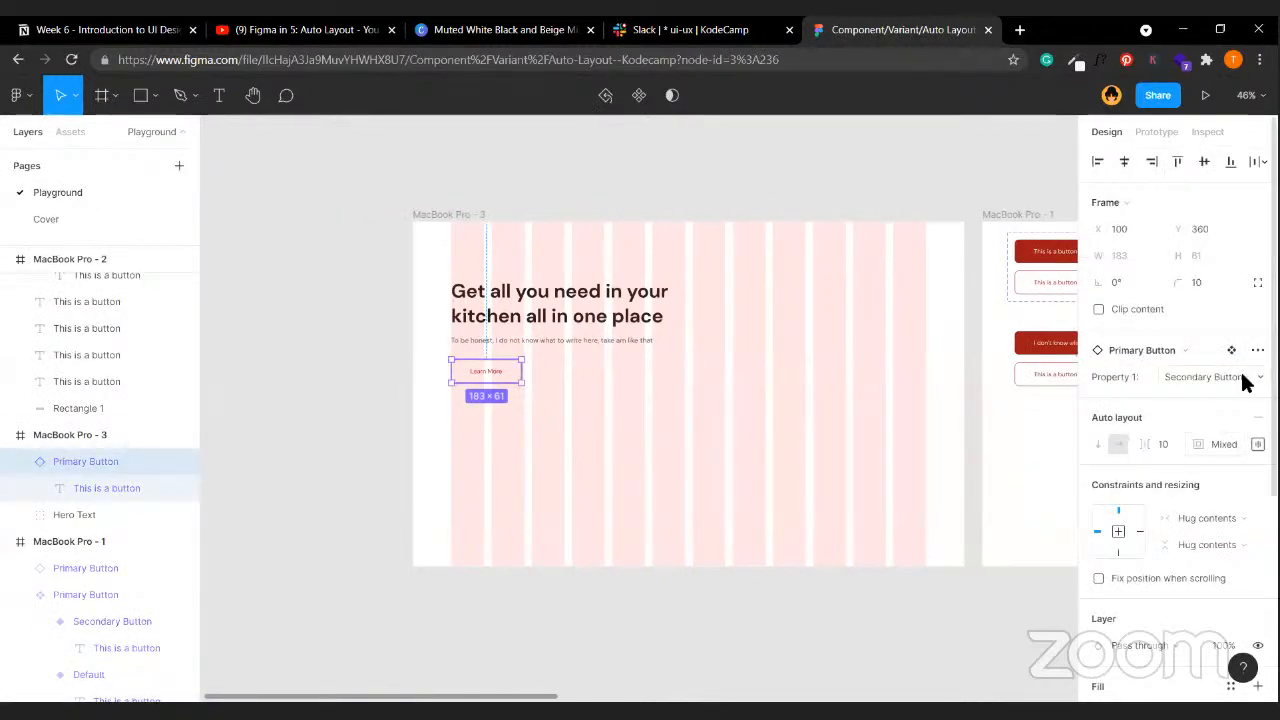
{"action": "left_click", "coordinate": [1245, 378]}
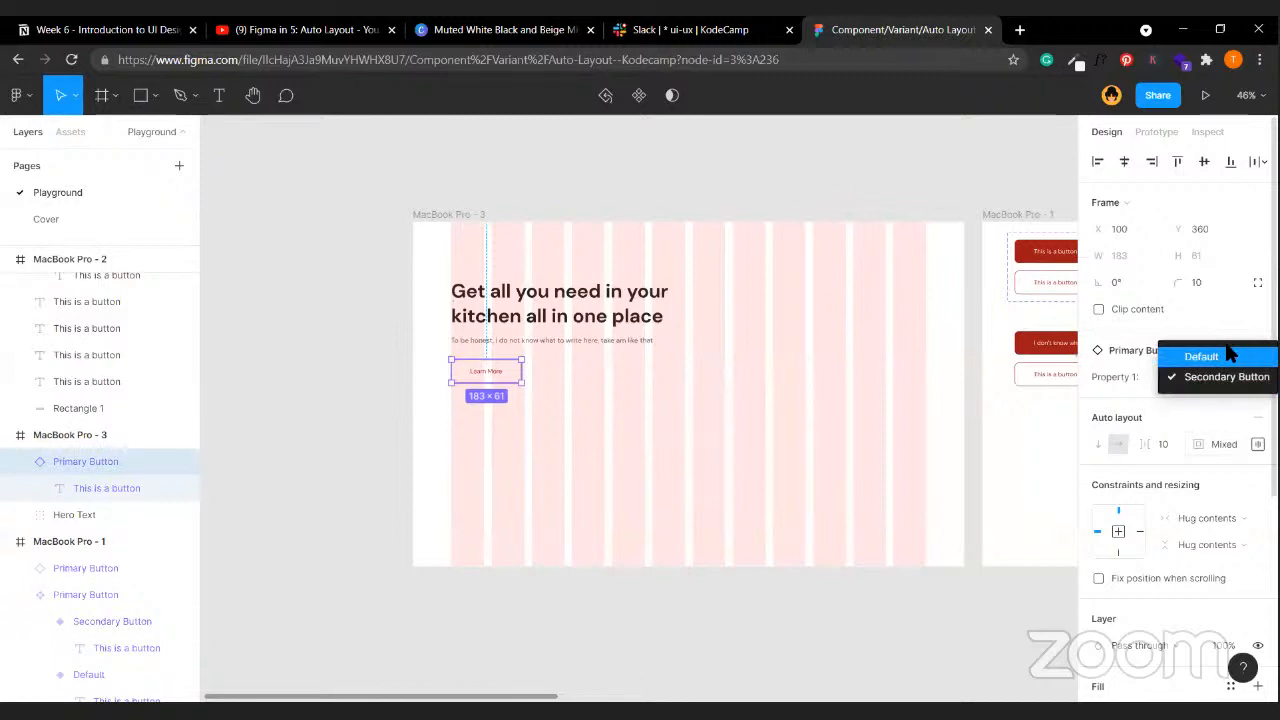
{"action": "left_click", "coordinate": [1225, 354]}
{"action": "left_click", "coordinate": [714, 446]}
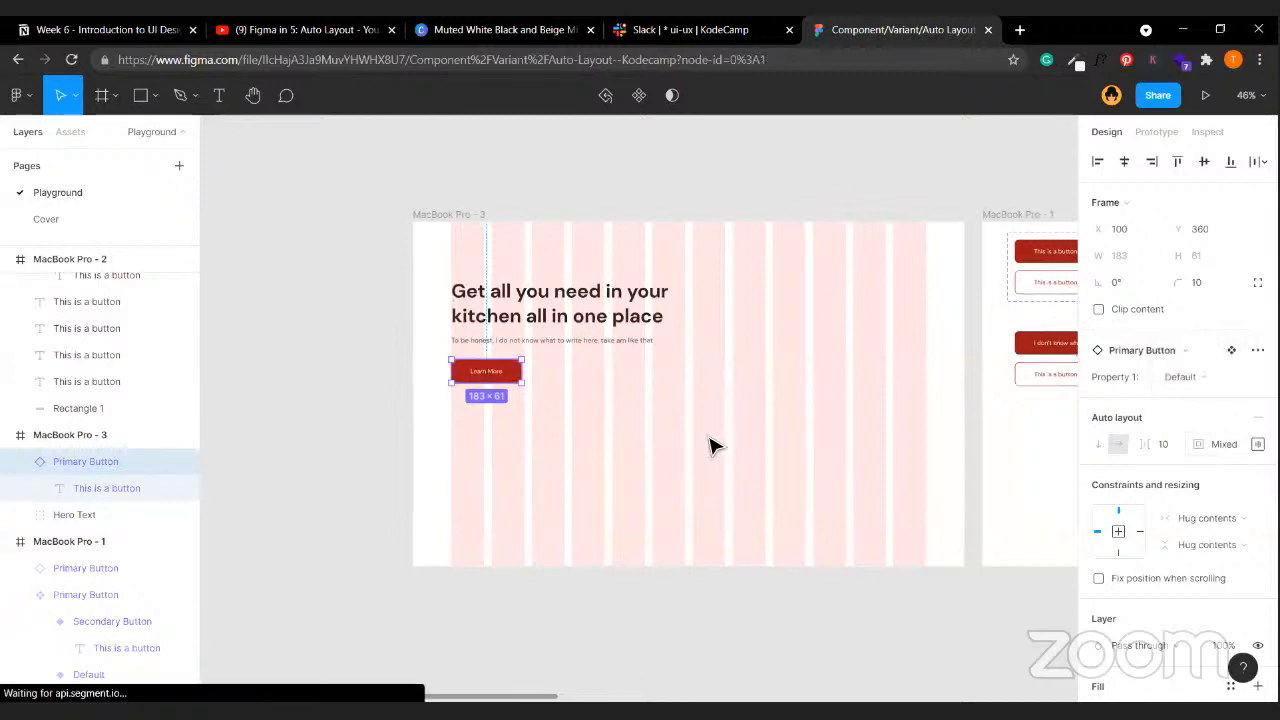
{"action": "scroll", "coordinate": [505, 372], "scroll_direction": "up", "scroll_amount": 5}
{"action": "left_click", "coordinate": [423, 364]}
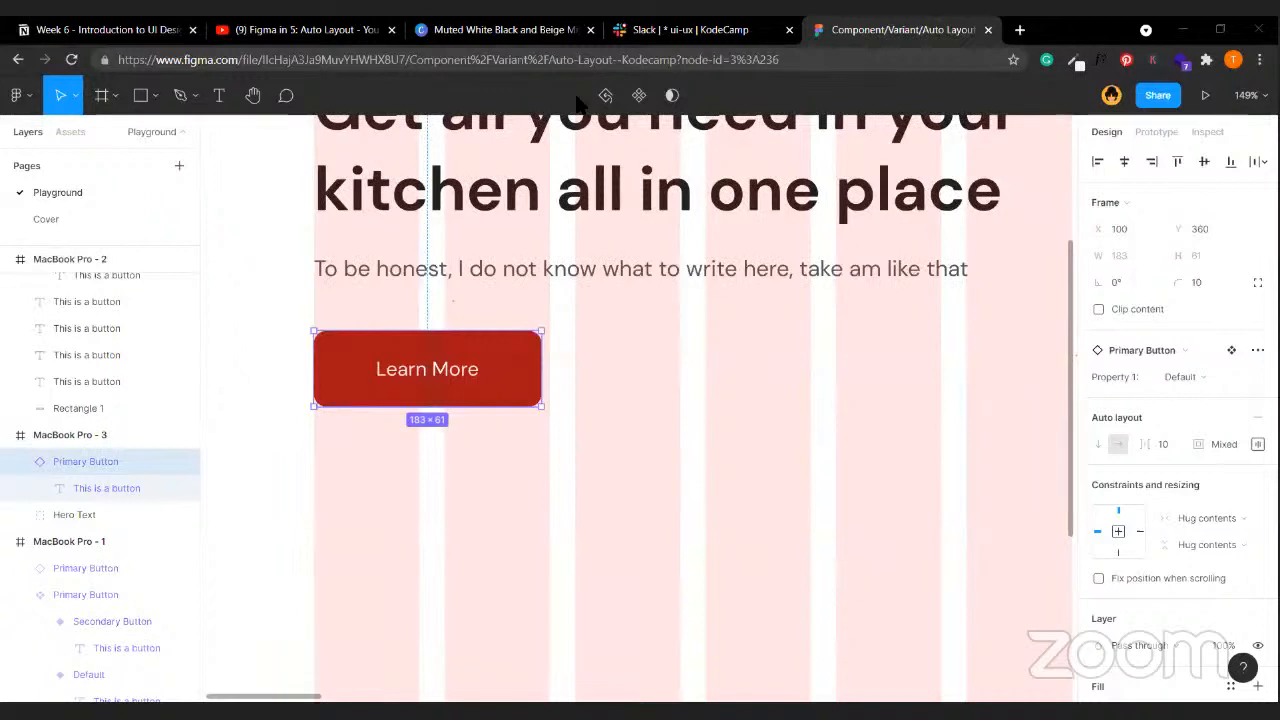
{"action": "left_click", "coordinate": [567, 444]}
- Duplicate the Learn More button beside the original at X 303, Y 360, and switch the copy to the Secondary Button variant
{"action": "scroll", "coordinate": [566, 444], "scroll_direction": "down", "scroll_amount": 3}
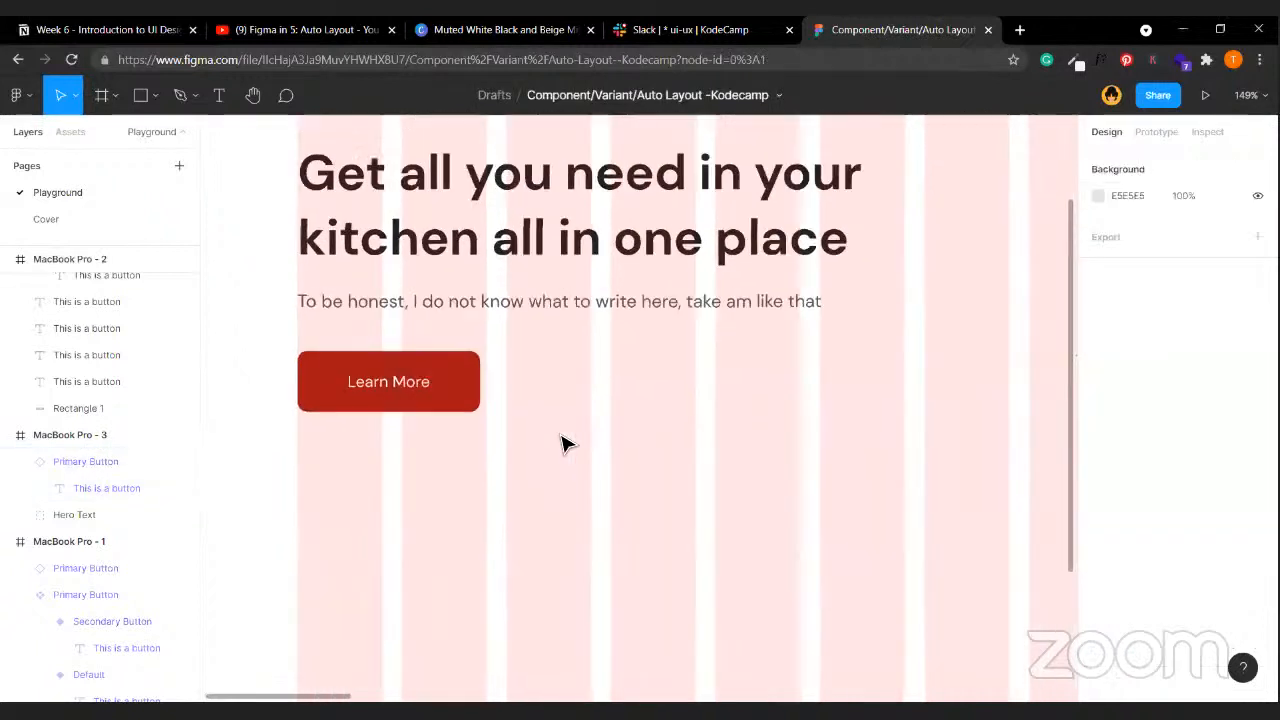
{"action": "left_click_drag", "start_coordinate": [340, 385], "coordinate": [480, 380]}
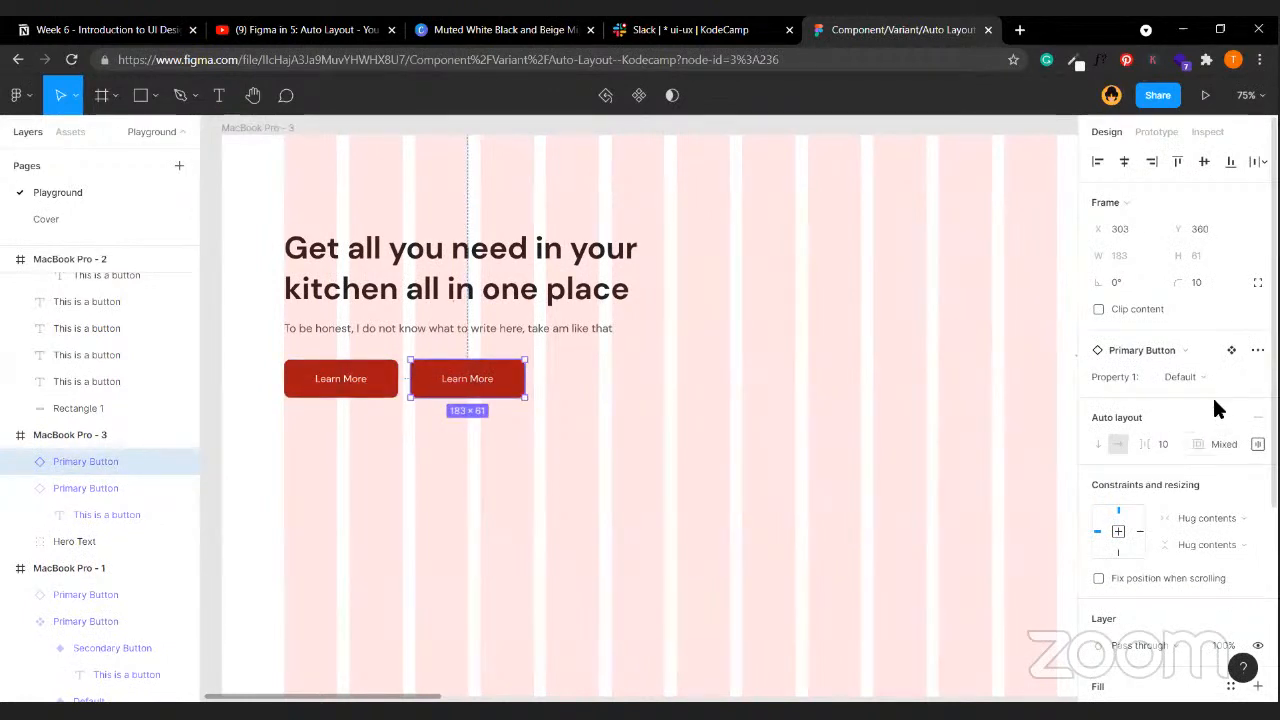
{"action": "left_click", "coordinate": [1246, 384]}
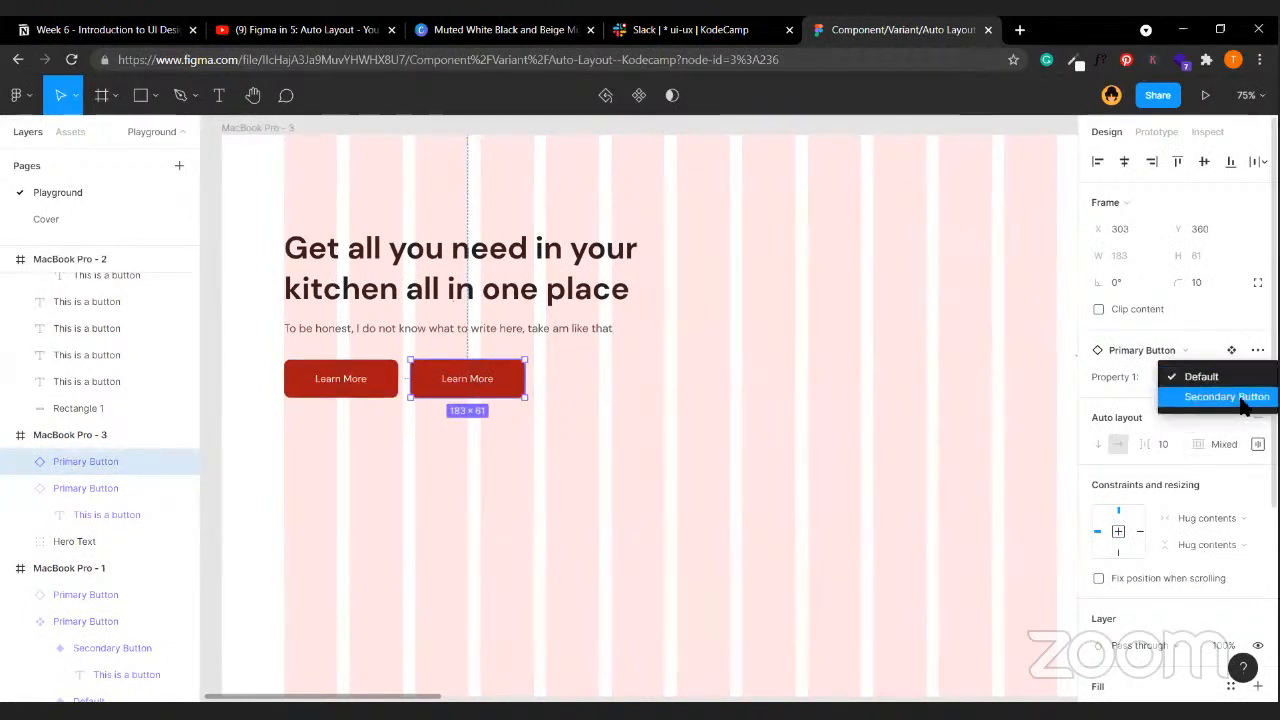
{"action": "left_click", "coordinate": [1243, 399]}
{"action": "left_click", "coordinate": [694, 534]}
{"action": "scroll", "coordinate": [694, 534], "scroll_direction": "up", "scroll_amount": 1}
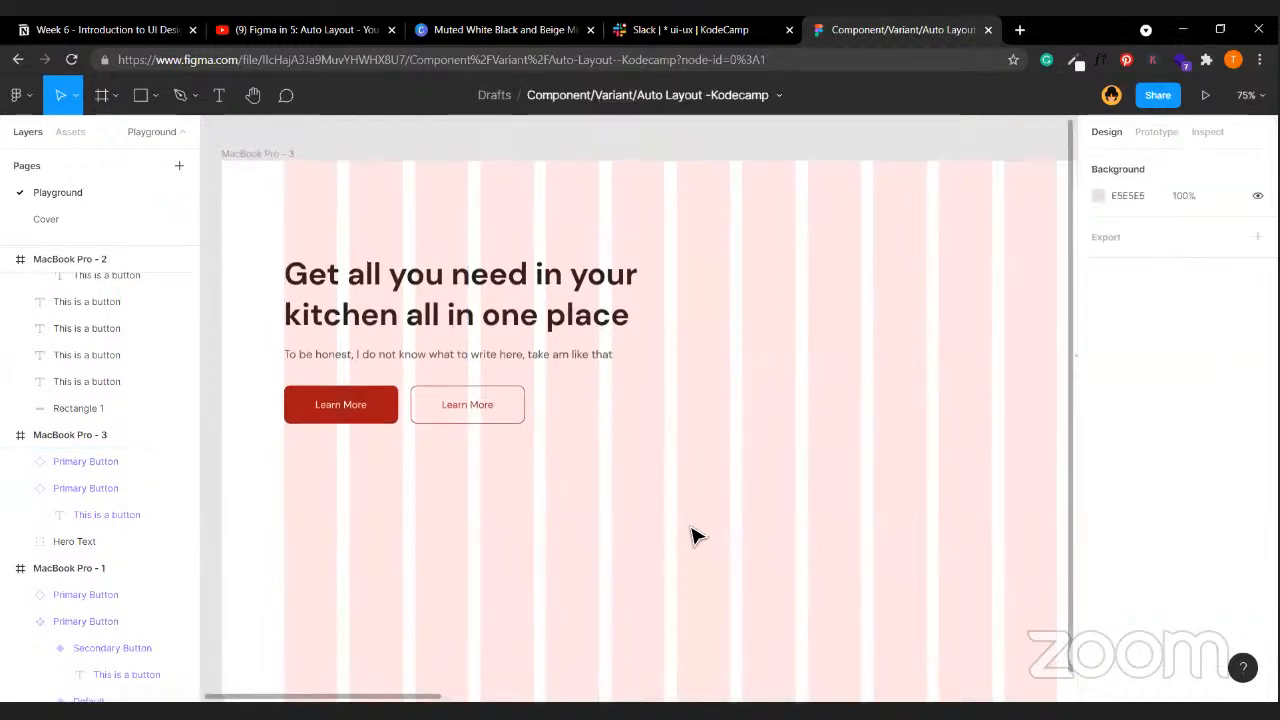
{"action": "scroll", "coordinate": [837, 260], "scroll_direction": "right", "scroll_amount": 3}
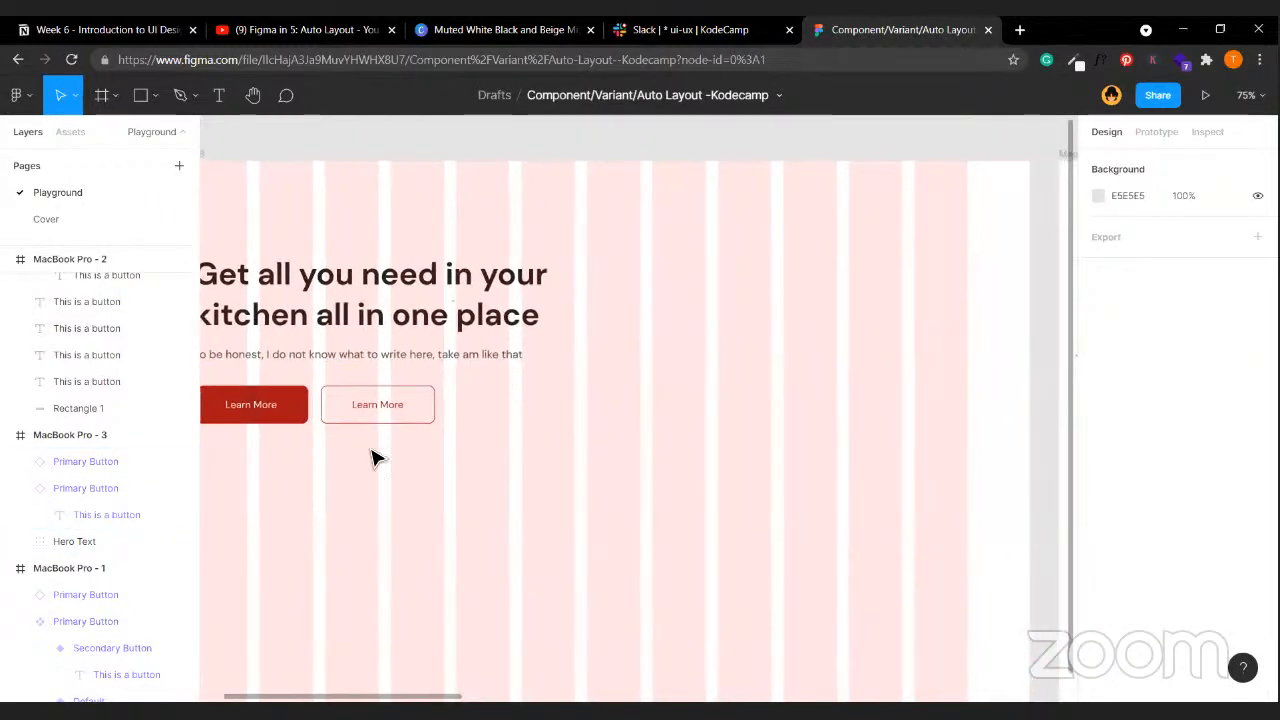
{"action": "left_click", "coordinate": [398, 418]}
{"action": "scroll", "coordinate": [420, 425], "scroll_direction": "left", "scroll_amount": 5}
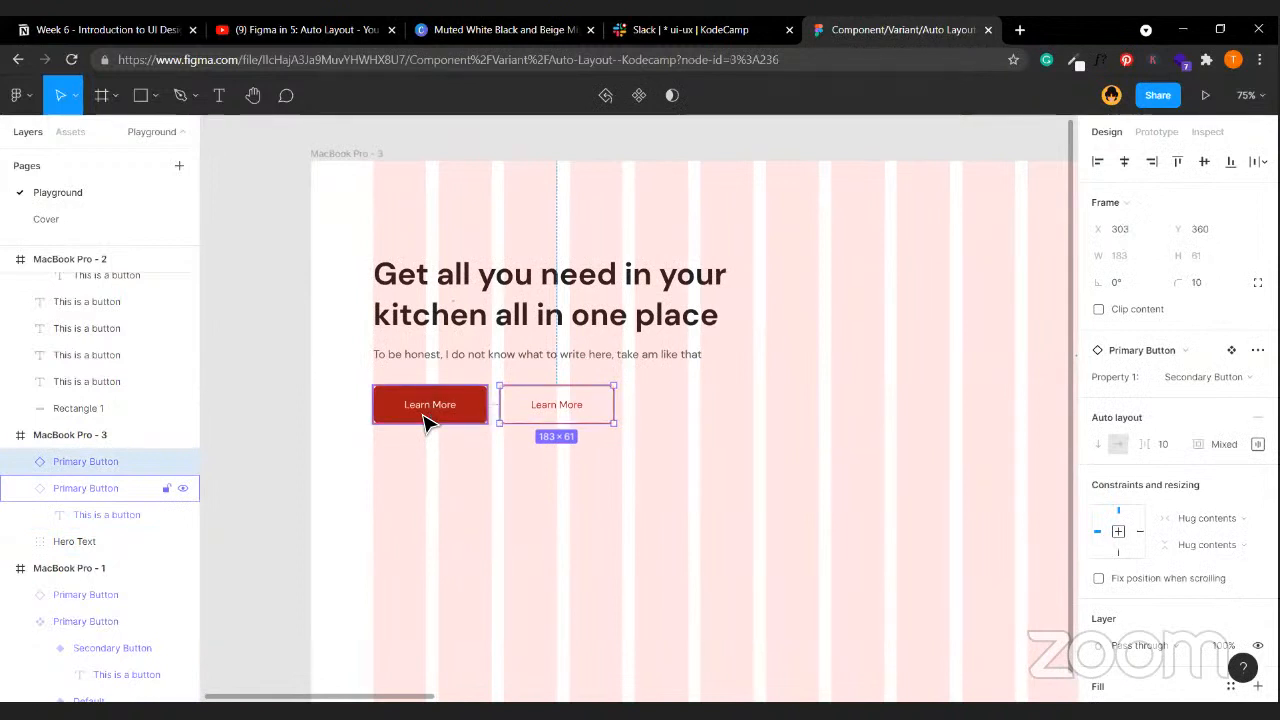
- Move both Learn More buttons up together to Y 361 and group them with the hero text
{"action": "left_click", "coordinate": [440, 406], "text": "shift"}
{"action": "key", "text": "shift+Up"}
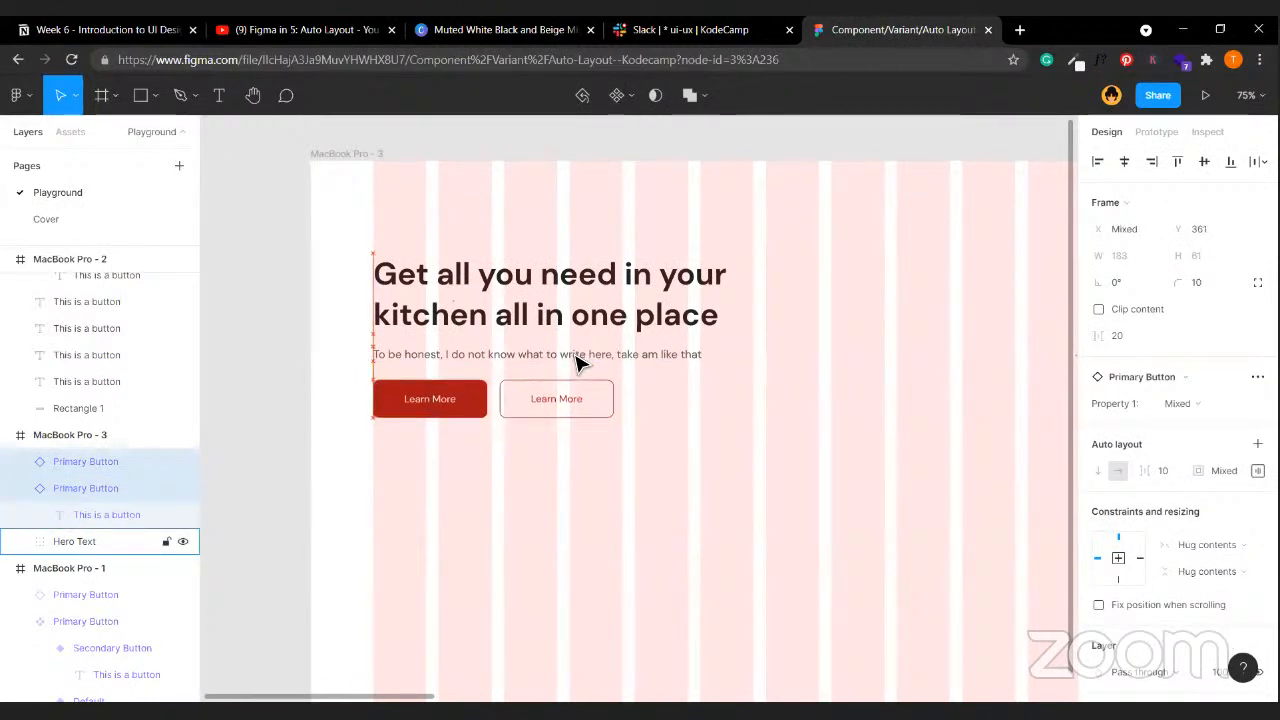
{"action": "left_click", "coordinate": [578, 363], "text": "shift"}
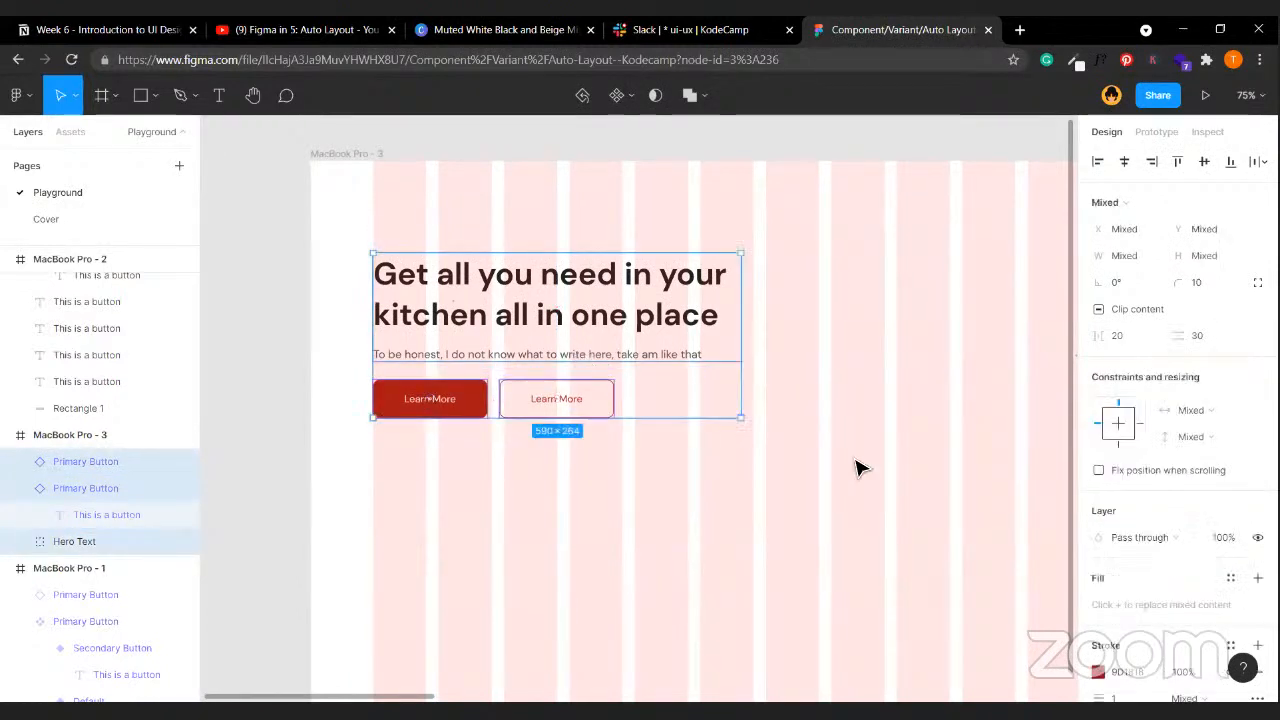
{"action": "key", "text": "ctrl+g"}
{"action": "left_click", "coordinate": [663, 557]}
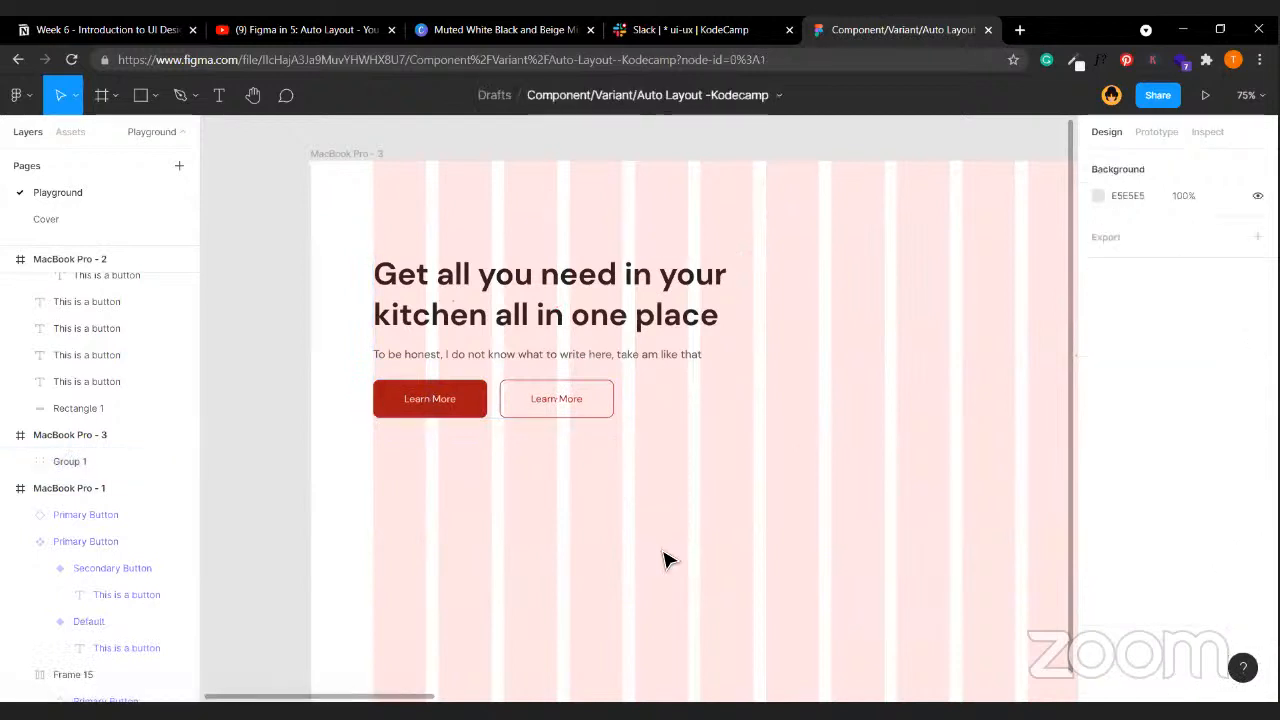
- Hide the 12-column layout grid on the MacBook Pro - 3 frame
{"action": "scroll", "coordinate": [657, 341], "scroll_direction": "right", "scroll_amount": 5}
{"action": "scroll", "coordinate": [660, 340], "scroll_direction": "left", "scroll_amount": 3}
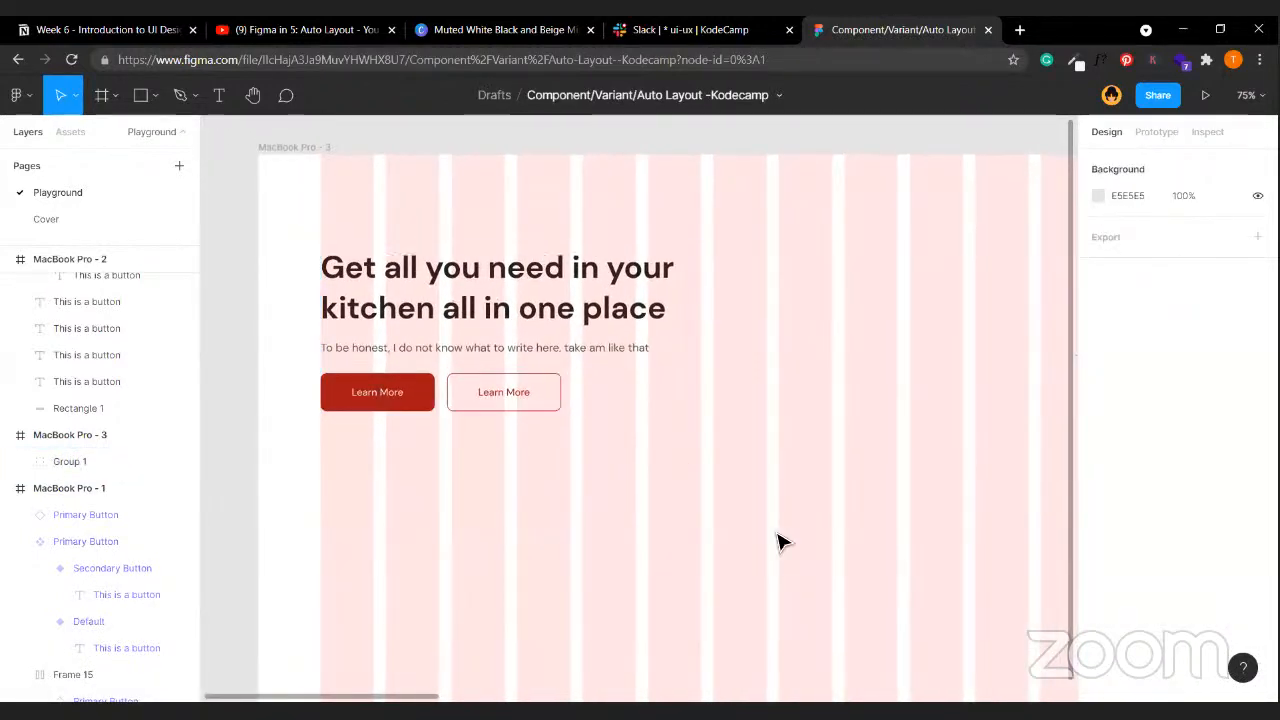
{"action": "left_click", "coordinate": [311, 153]}
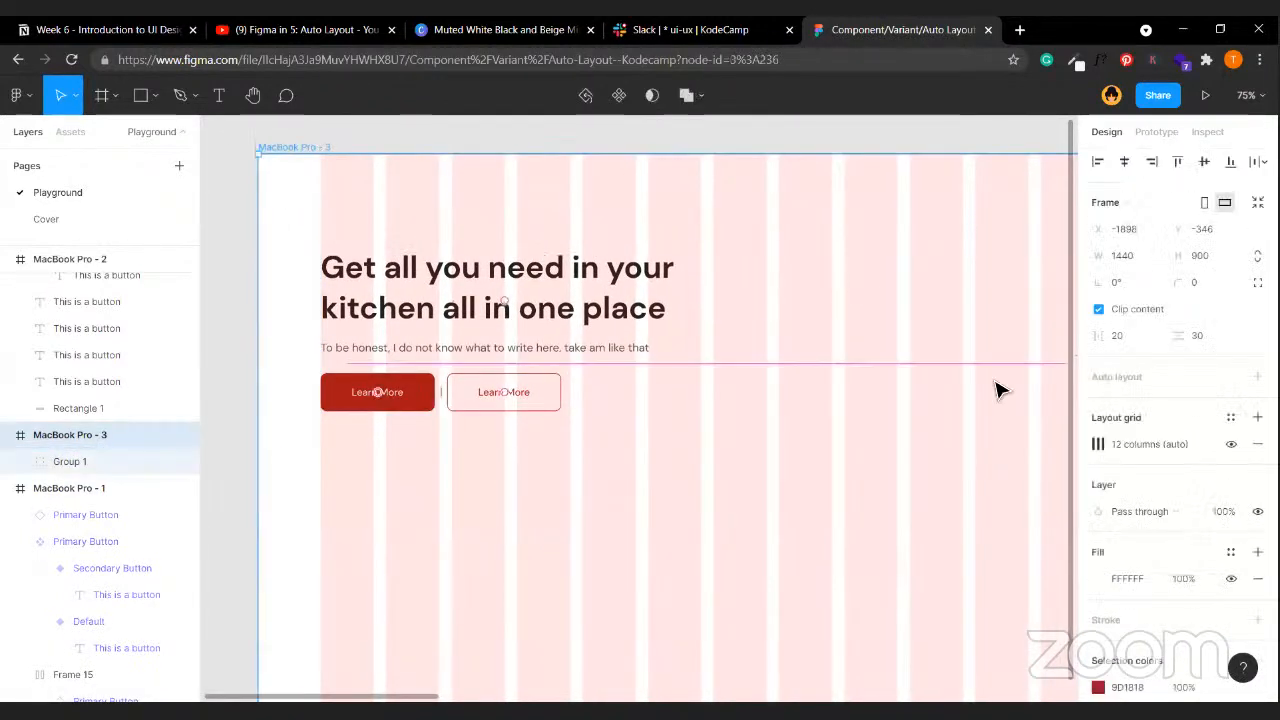
{"action": "left_click", "coordinate": [1231, 444]}
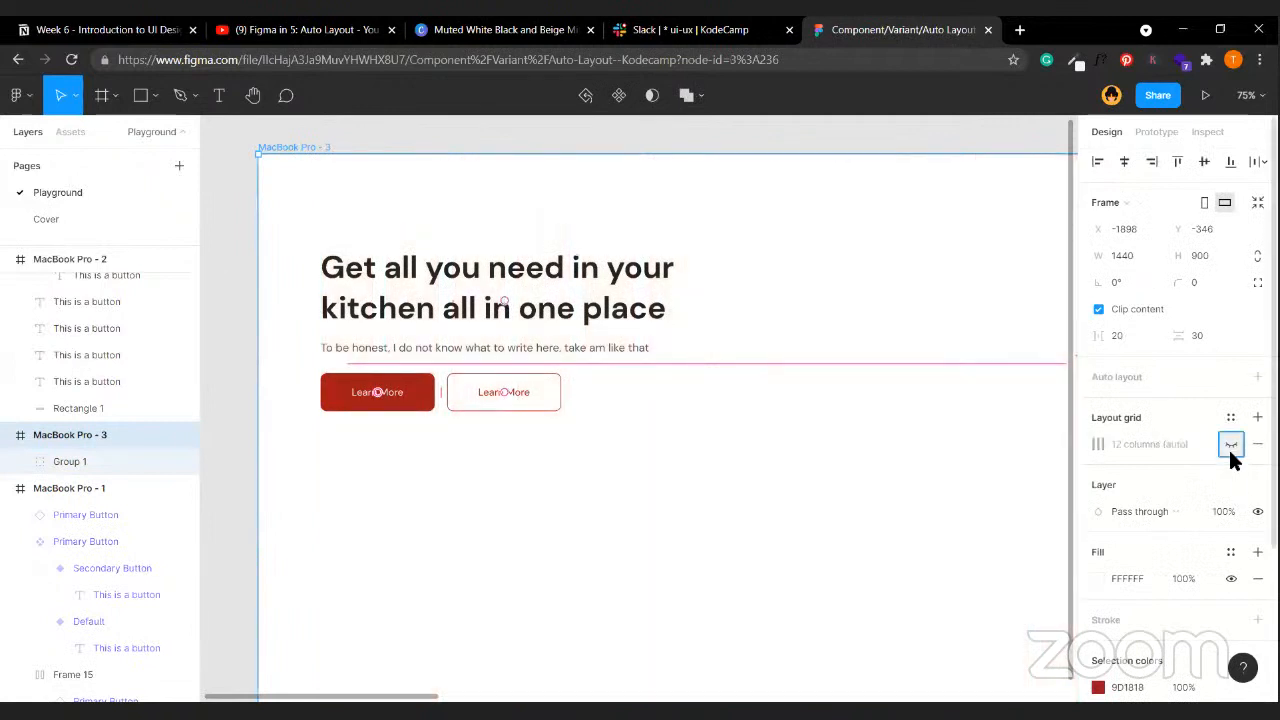
{"action": "left_click", "coordinate": [775, 510]}
{"action": "scroll", "coordinate": [772, 509], "scroll_direction": "right", "scroll_amount": 2}
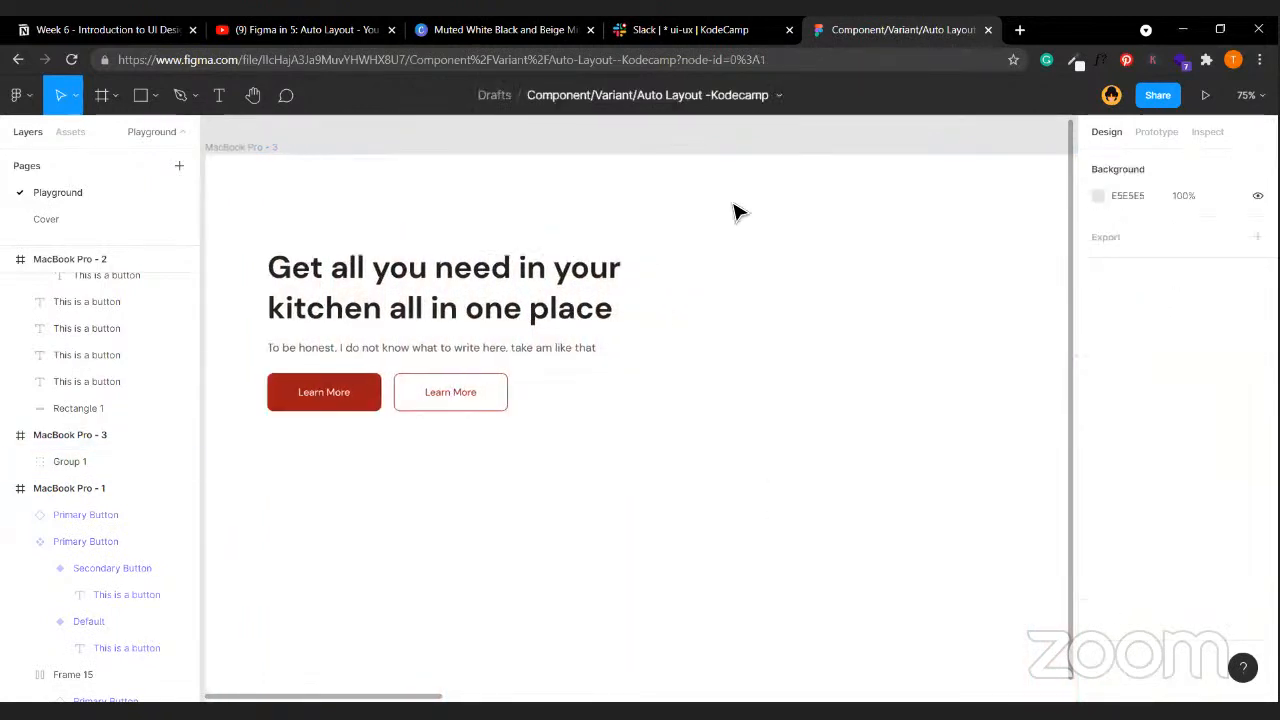
- Select the heading text inside the hero group to check its text properties
{"action": "left_click", "coordinate": [534, 297]}
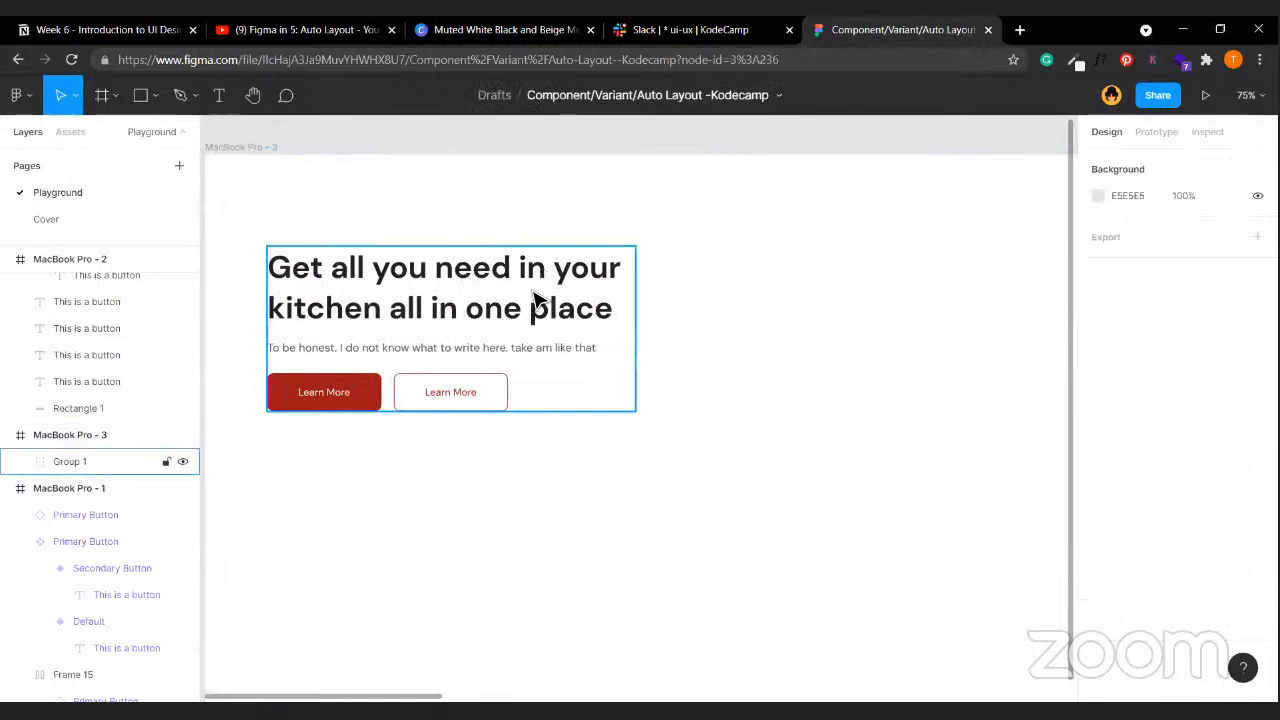
{"action": "double_click", "coordinate": [534, 297]}
{"action": "double_click", "coordinate": [534, 296]}
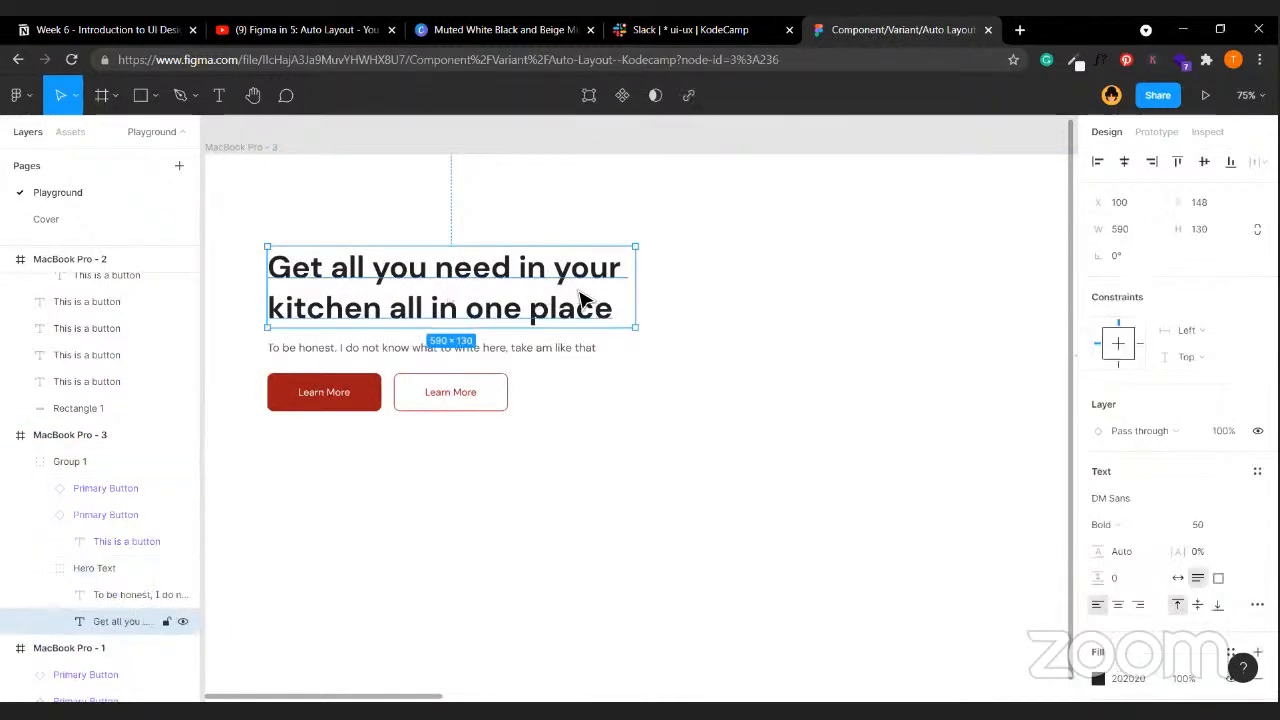
{"action": "left_click", "coordinate": [707, 347]}
{"action": "scroll", "coordinate": [707, 347], "scroll_direction": "left", "scroll_amount": 2}
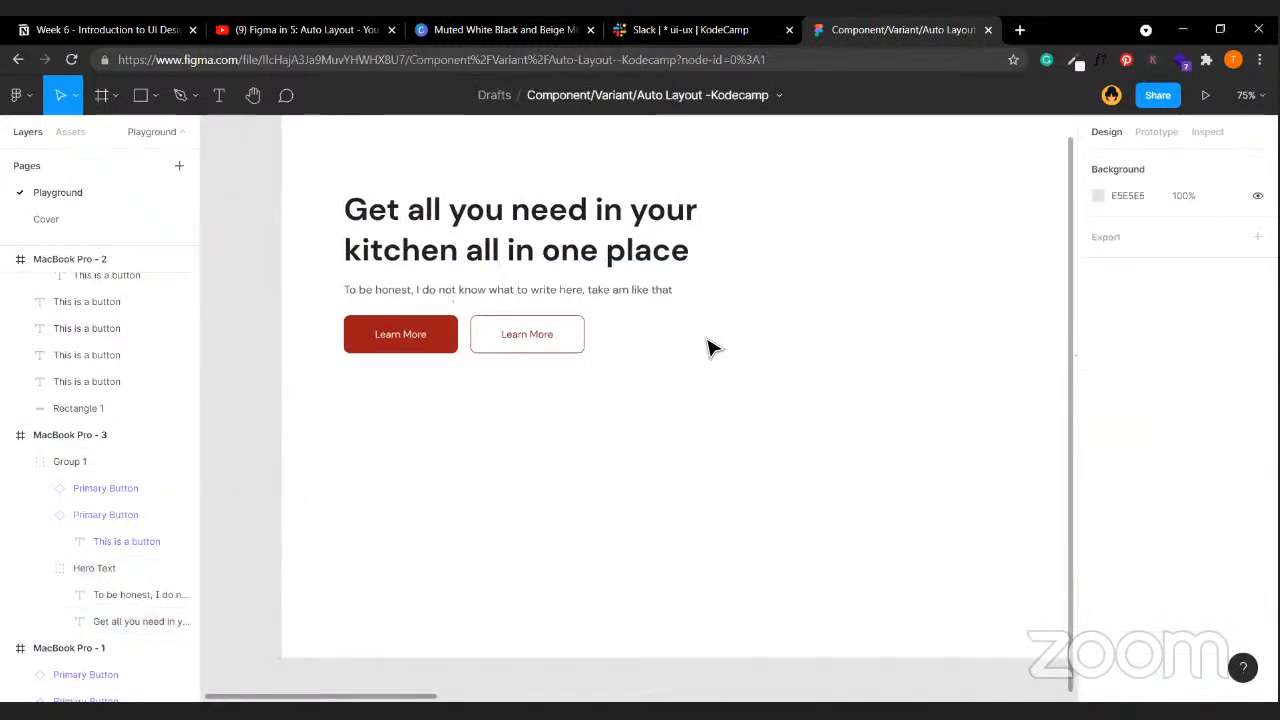
- Look over the button component set and the button instances below it in the MacBook Pro - 1 frame
{"action": "scroll", "coordinate": [707, 347], "scroll_direction": "right", "scroll_amount": 10}
{"action": "scroll", "coordinate": [707, 347], "scroll_direction": "right", "scroll_amount": 3}
{"action": "scroll", "coordinate": [707, 347], "scroll_direction": "down", "scroll_amount": 1}
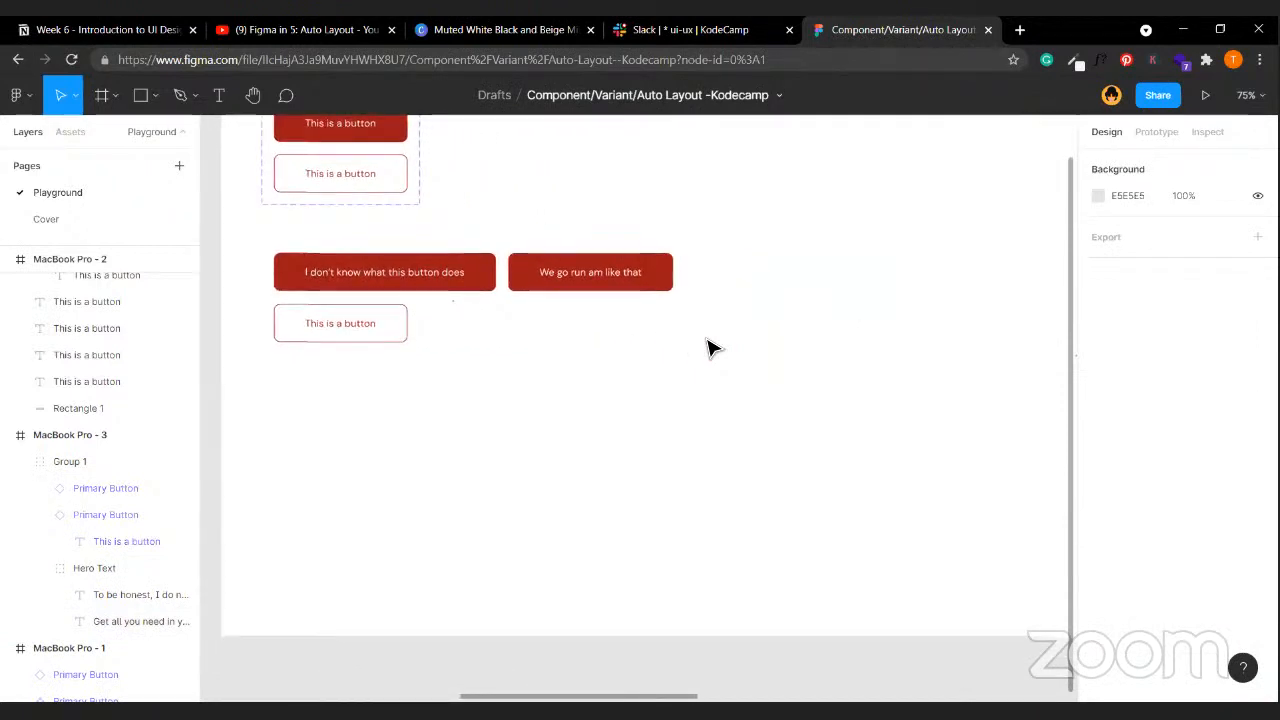
{"action": "scroll", "coordinate": [707, 347], "scroll_direction": "right", "scroll_amount": 3}
{"action": "scroll", "coordinate": [707, 347], "scroll_direction": "up", "scroll_amount": 5}
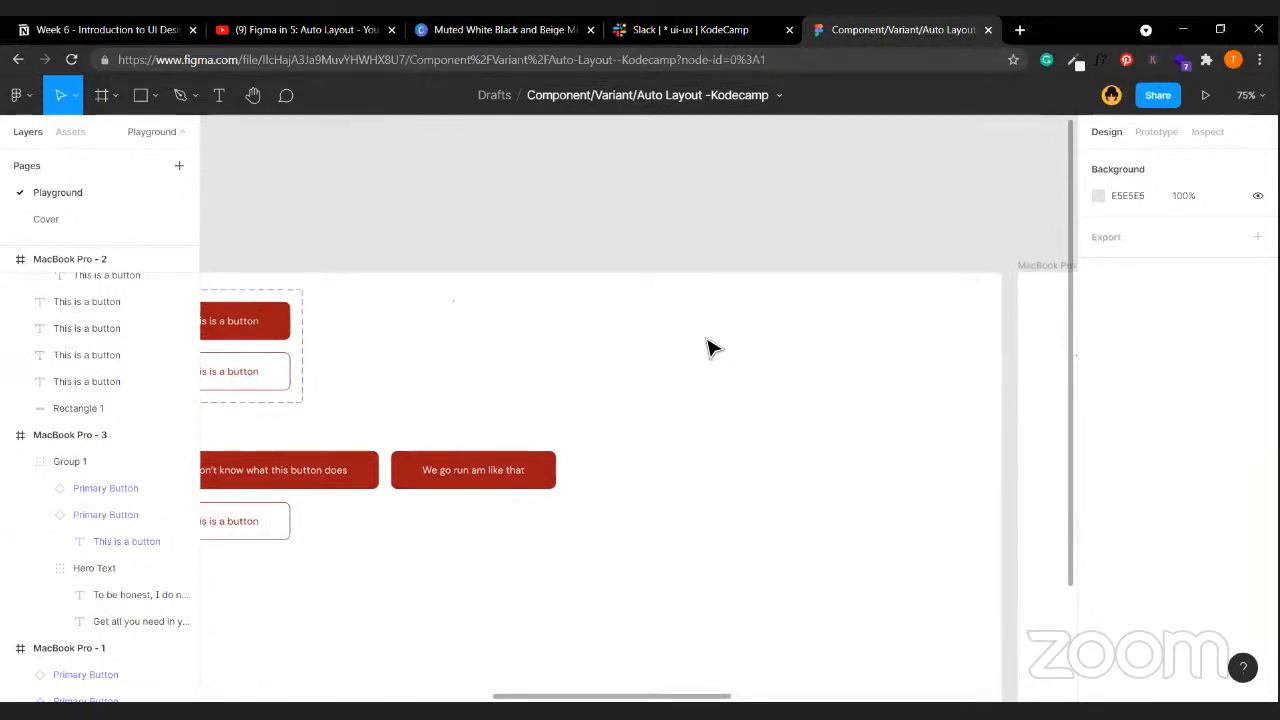
{"action": "scroll", "coordinate": [380, 454], "scroll_direction": "down", "scroll_amount": 3}
{"action": "scroll", "coordinate": [517, 394], "scroll_direction": "left", "scroll_amount": 3}
{"action": "scroll", "coordinate": [517, 394], "scroll_direction": "down", "scroll_amount": 1}
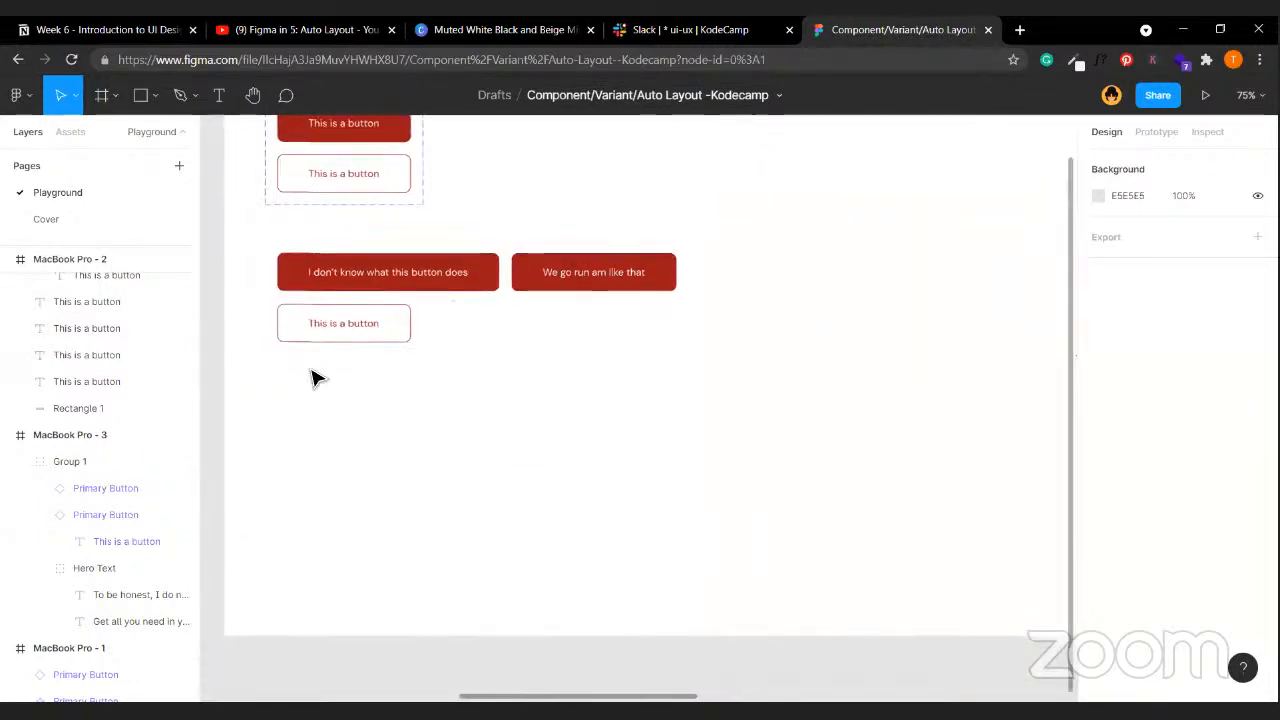
{"action": "left_click", "coordinate": [415, 283]}
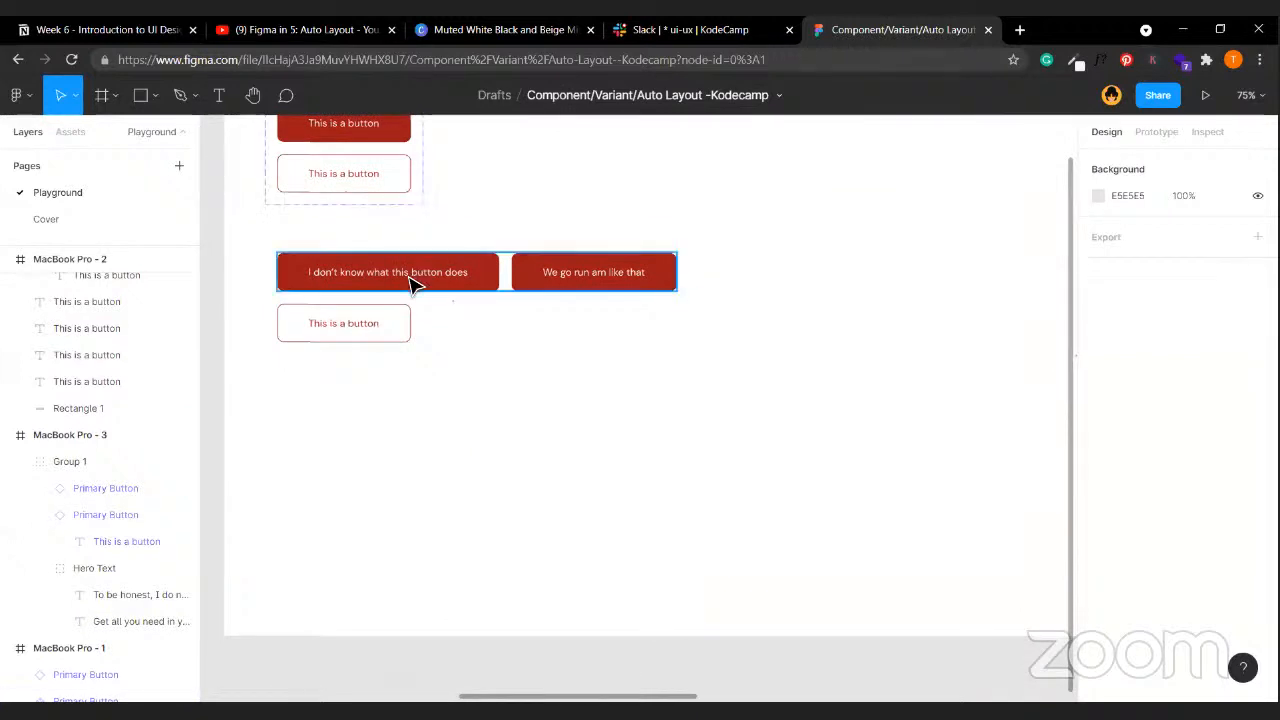
- Copy the hero description text into the MacBook Pro - 1 frame below the buttons and set the copy's font size to 16
{"action": "scroll", "coordinate": [380, 434], "scroll_direction": "left", "scroll_amount": 10}
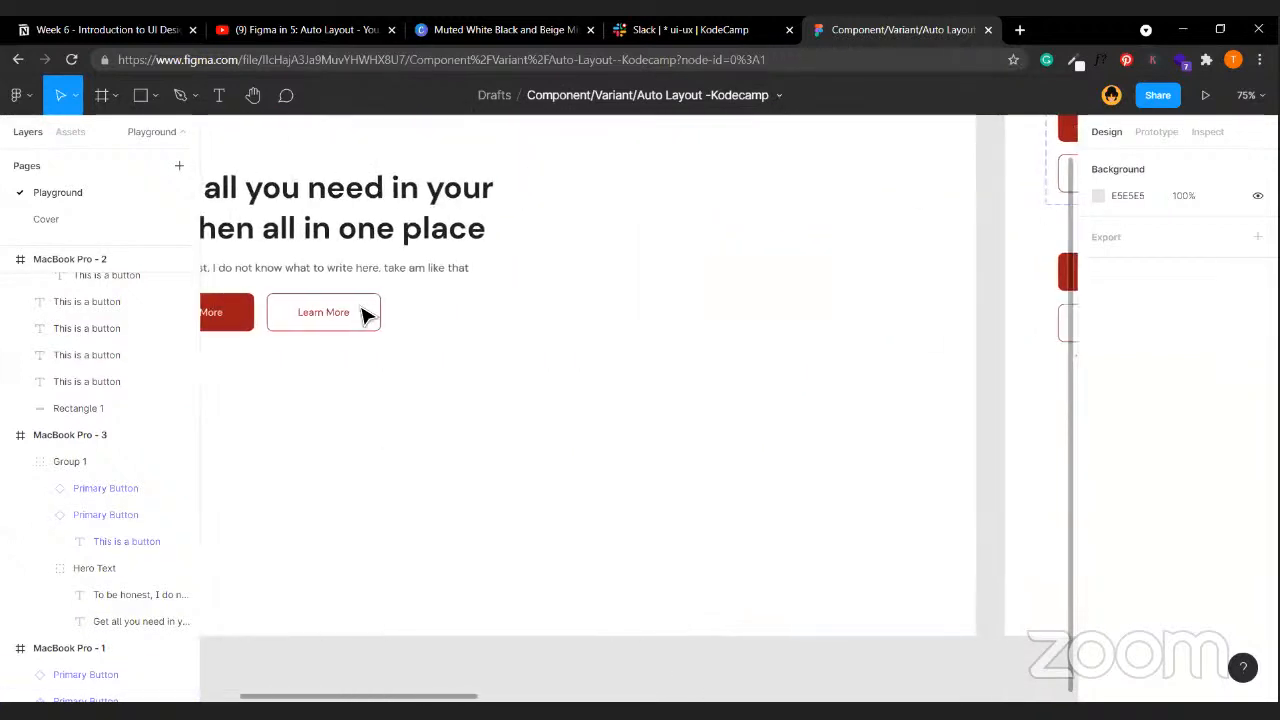
{"action": "left_click", "coordinate": [421, 268], "text": "ctrl"}
{"action": "left_click_drag", "start_coordinate": [421, 268], "coordinate": [1046, 408]}
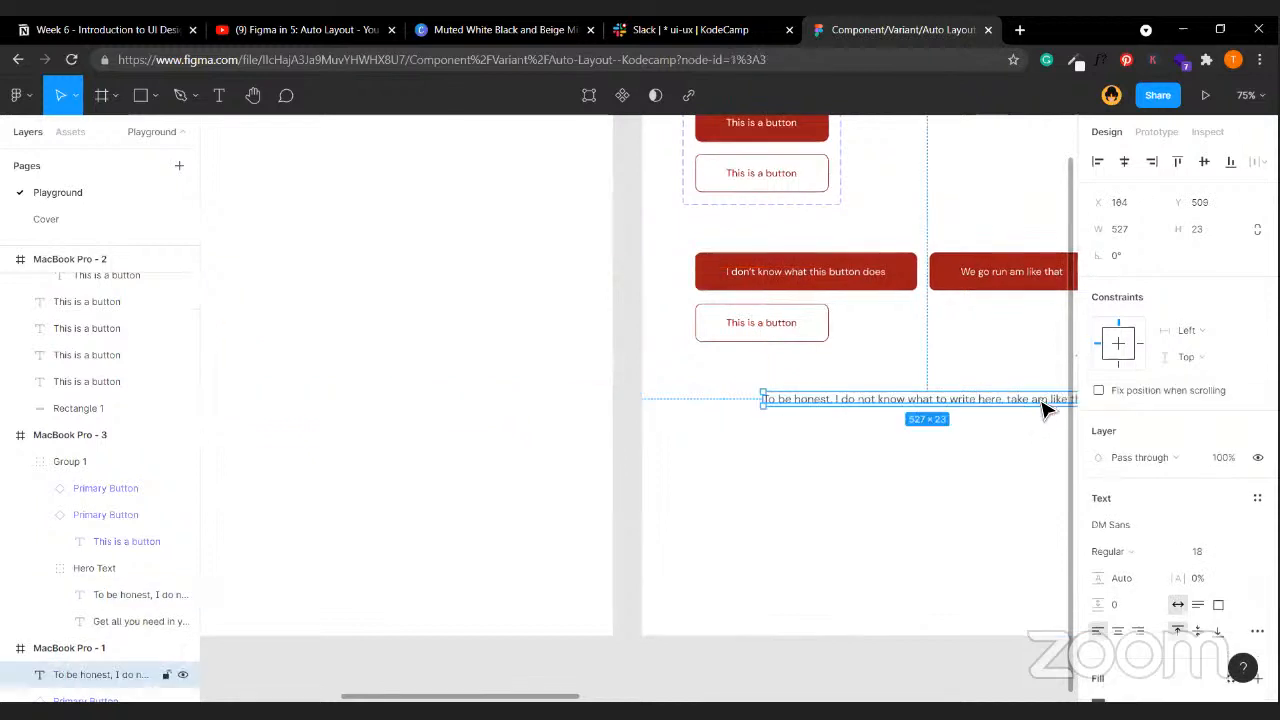
{"action": "left_click", "coordinate": [1197, 558]}
{"action": "type", "text": "16"}
{"action": "key", "text": "Return"}
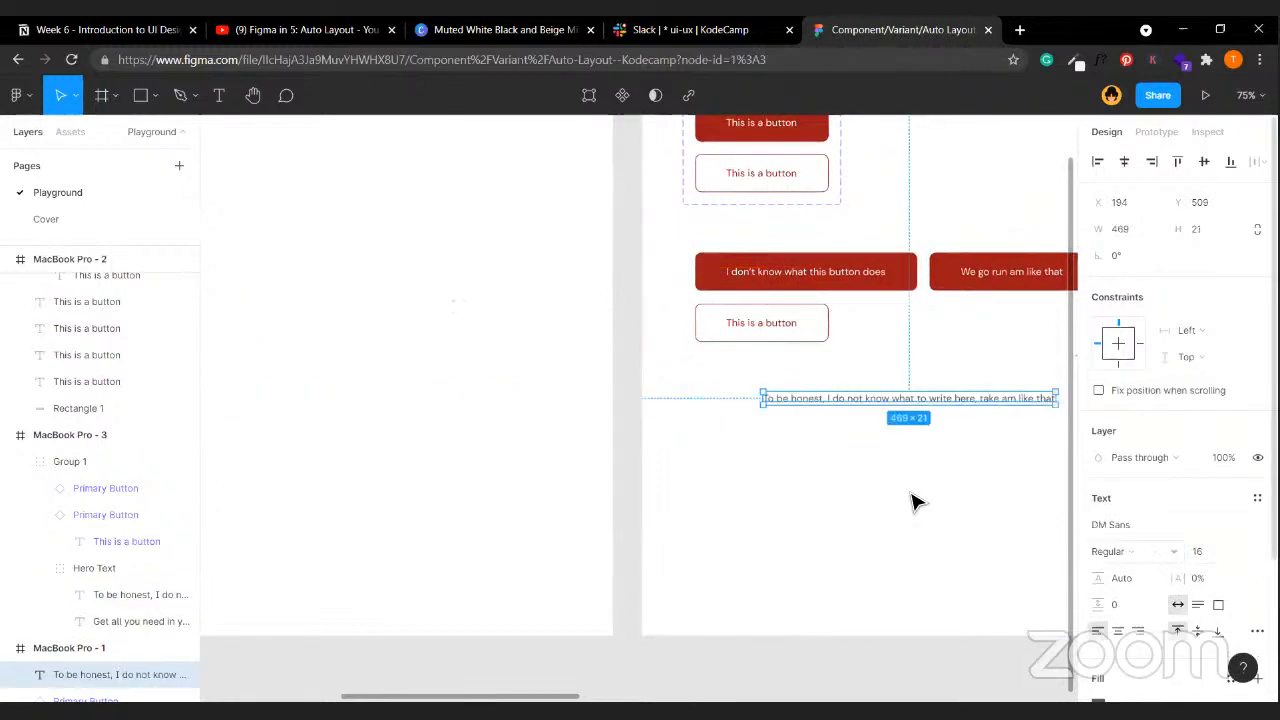
- Replace the copied description text with "How do I go from Point A to Point B?"
{"action": "scroll", "coordinate": [909, 500], "scroll_direction": "right", "scroll_amount": 3}
{"action": "scroll", "coordinate": [912, 502], "scroll_direction": "up", "scroll_amount": 5}
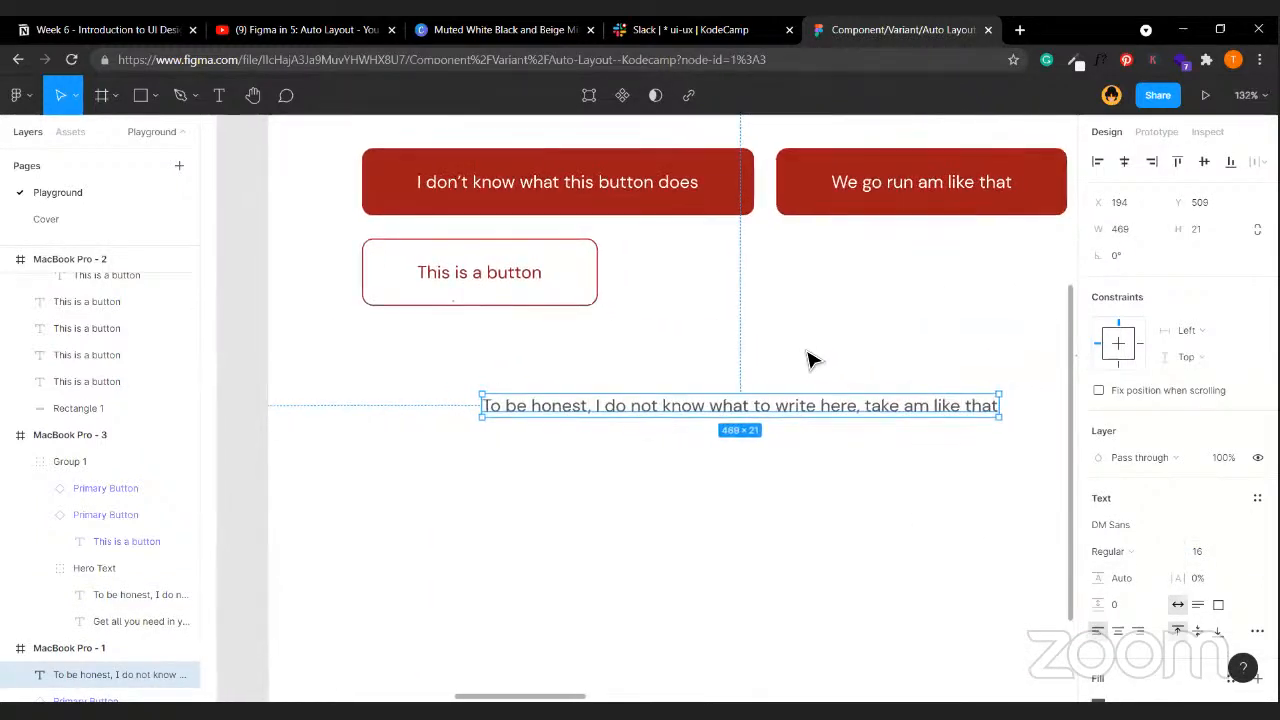
{"action": "double_click", "coordinate": [826, 404]}
{"action": "type", "text": "W"}
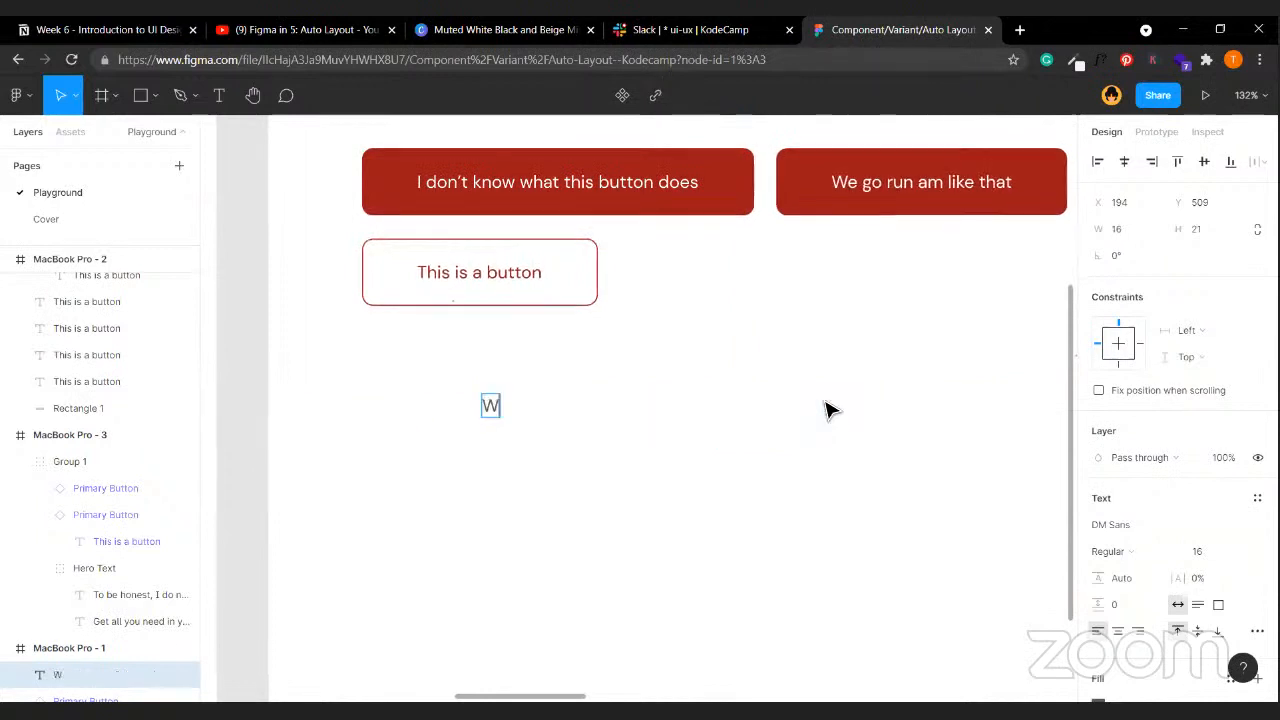
{"action": "key", "text": "BackSpace"}
{"action": "type", "text": "How do I"}
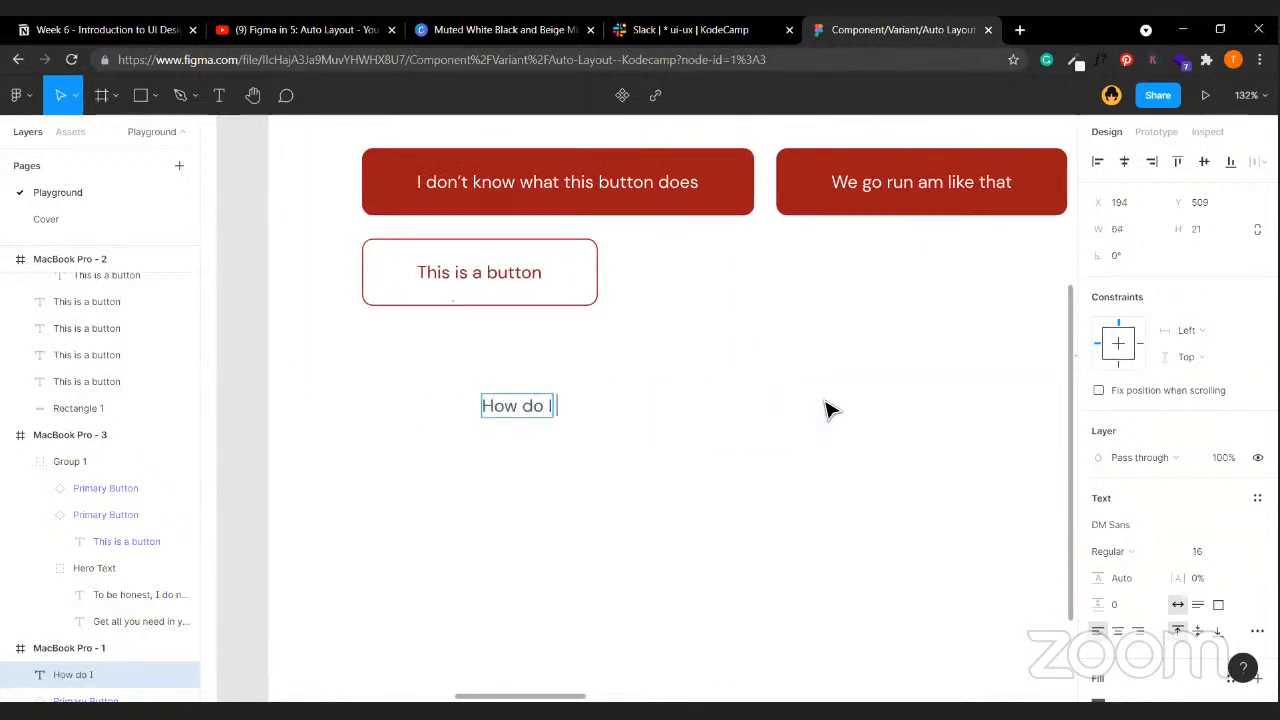
{"action": "type", "text": " go from"}
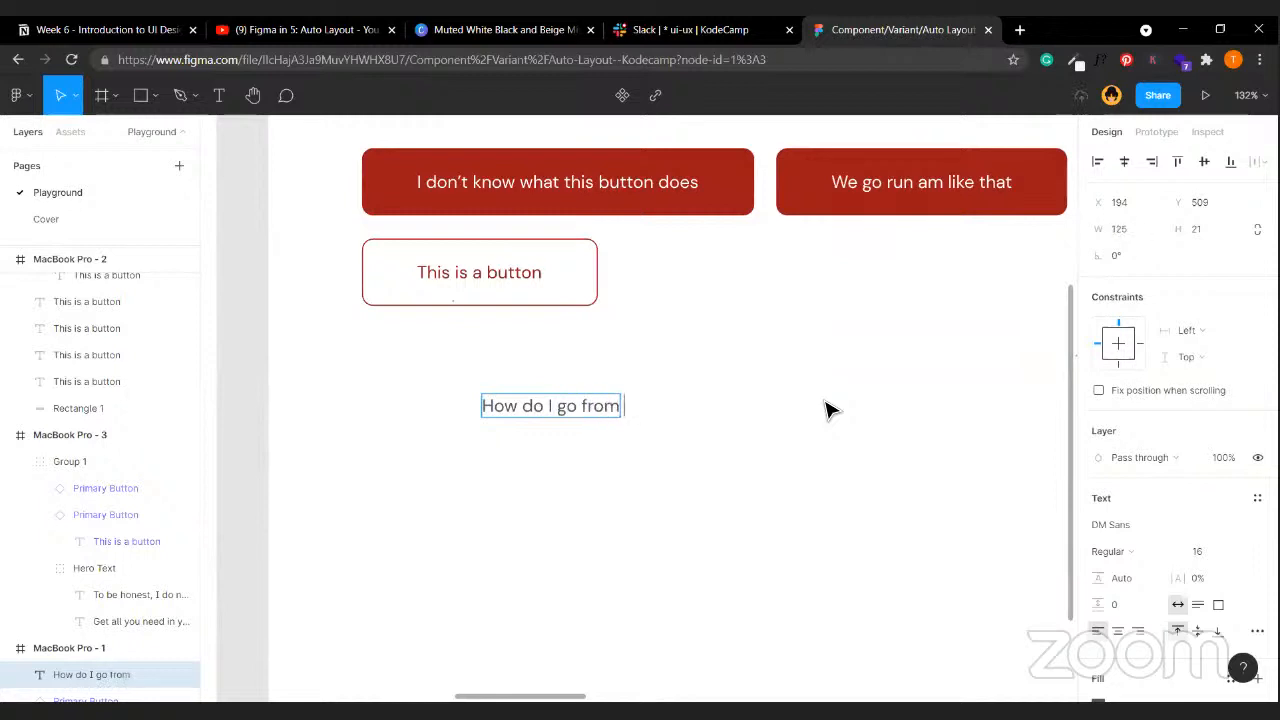
{"action": "type", "text": " Point A"}
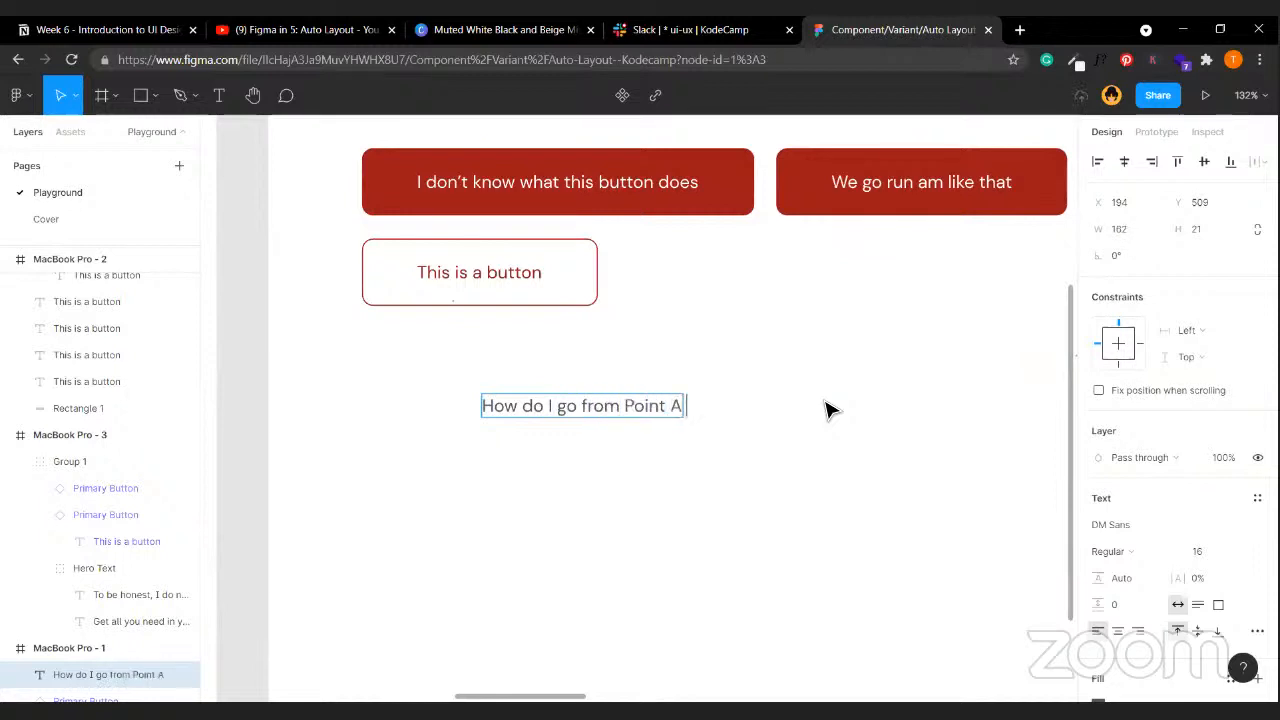
{"action": "type", "text": " to Point"}
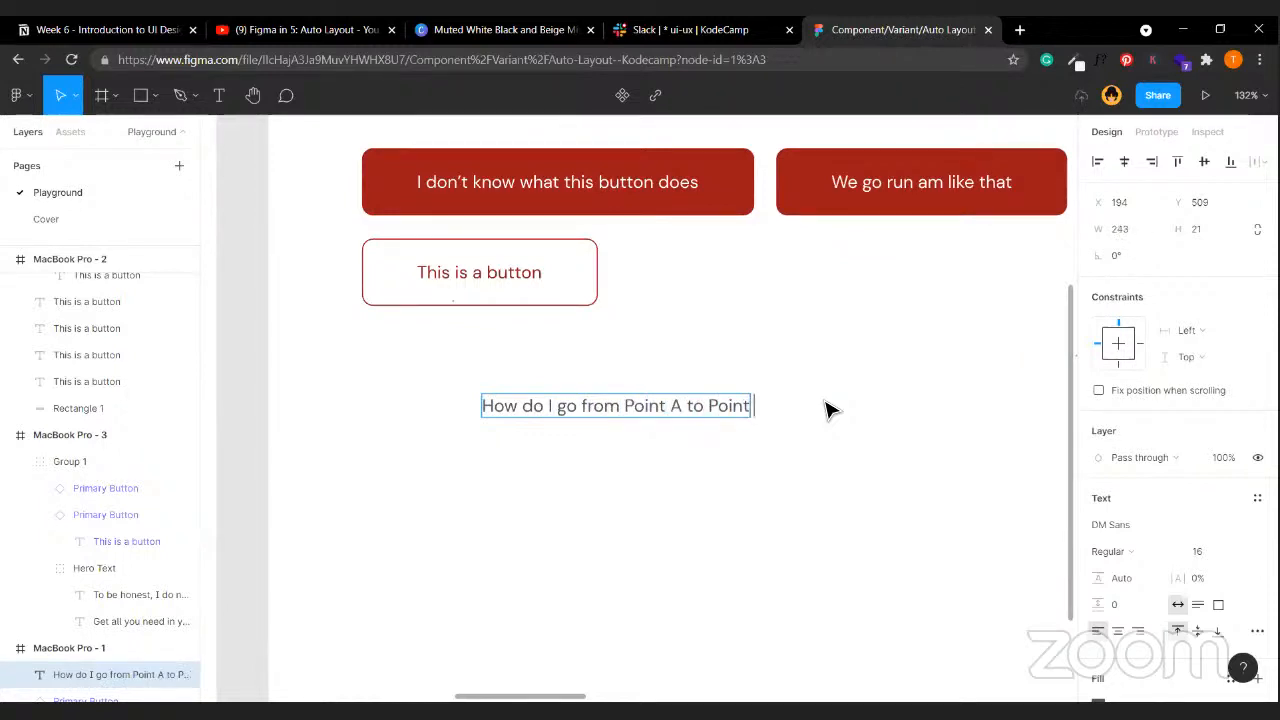
{"action": "type", "text": " B"}
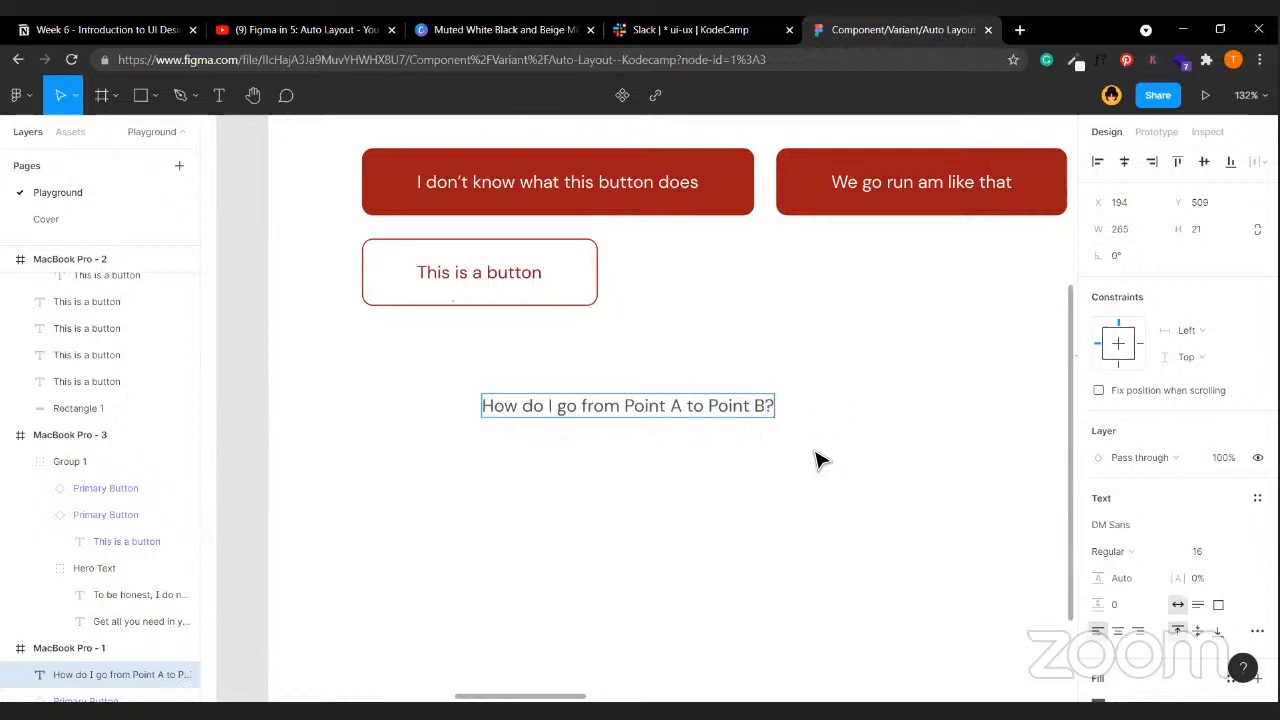
{"action": "key", "text": "Escape"}
{"action": "key", "text": "Escape"}
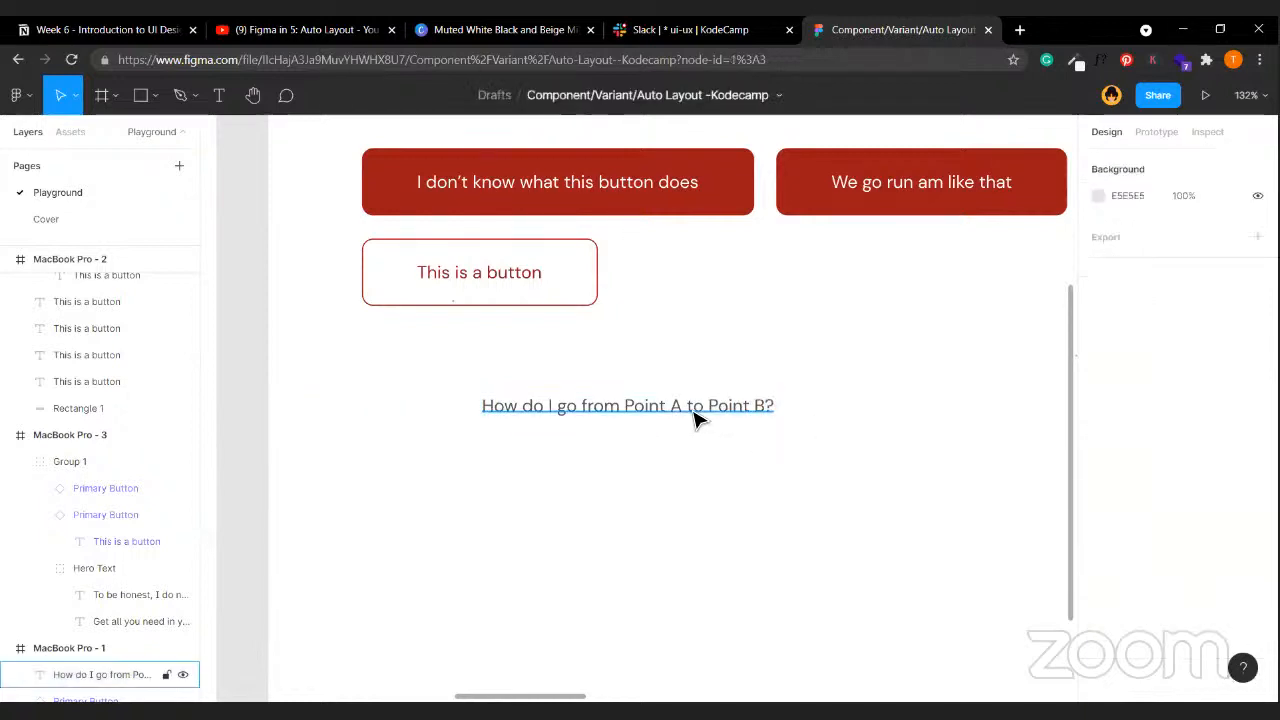
- Move the question text left to line up with the left edge of the buttons above
{"action": "left_click", "coordinate": [695, 418]}
{"action": "left_click_drag", "start_coordinate": [694, 417], "coordinate": [582, 417]}
{"action": "left_click", "coordinate": [594, 609]}
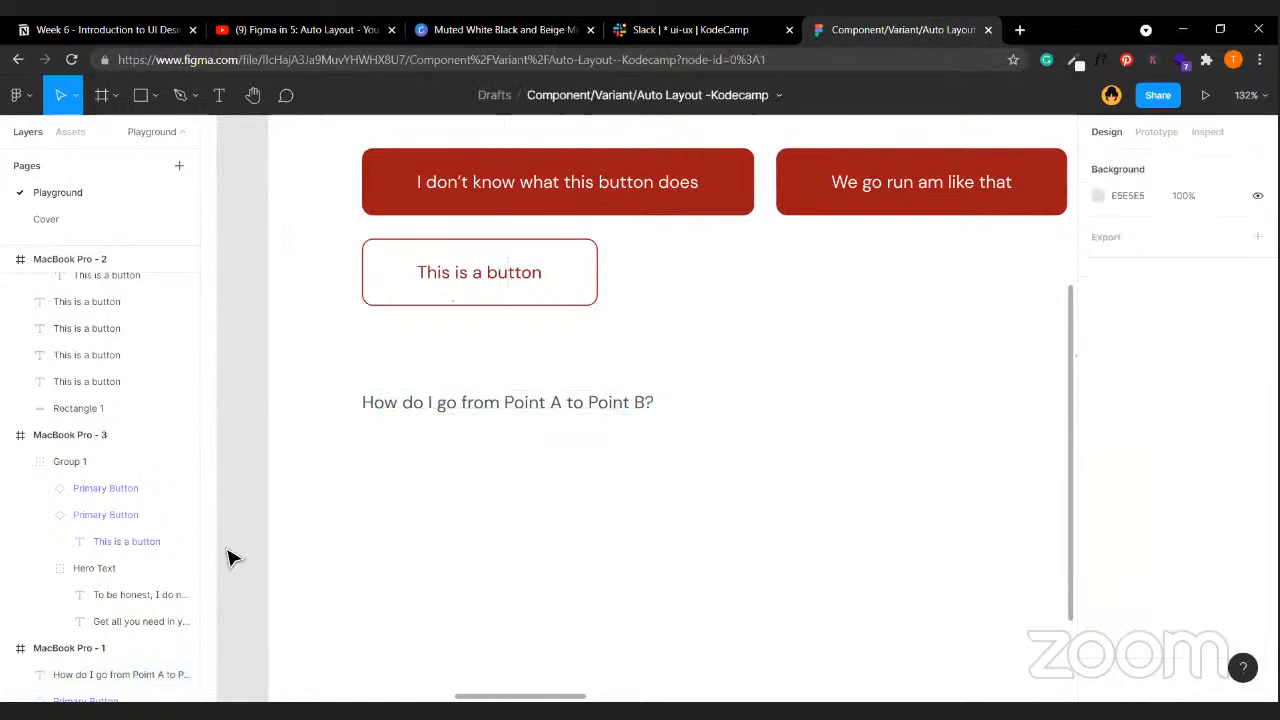
- Find and run the Iconify plugin
{"action": "left_click", "coordinate": [16, 95]}
{"action": "mouse_move", "coordinate": [85, 230]}
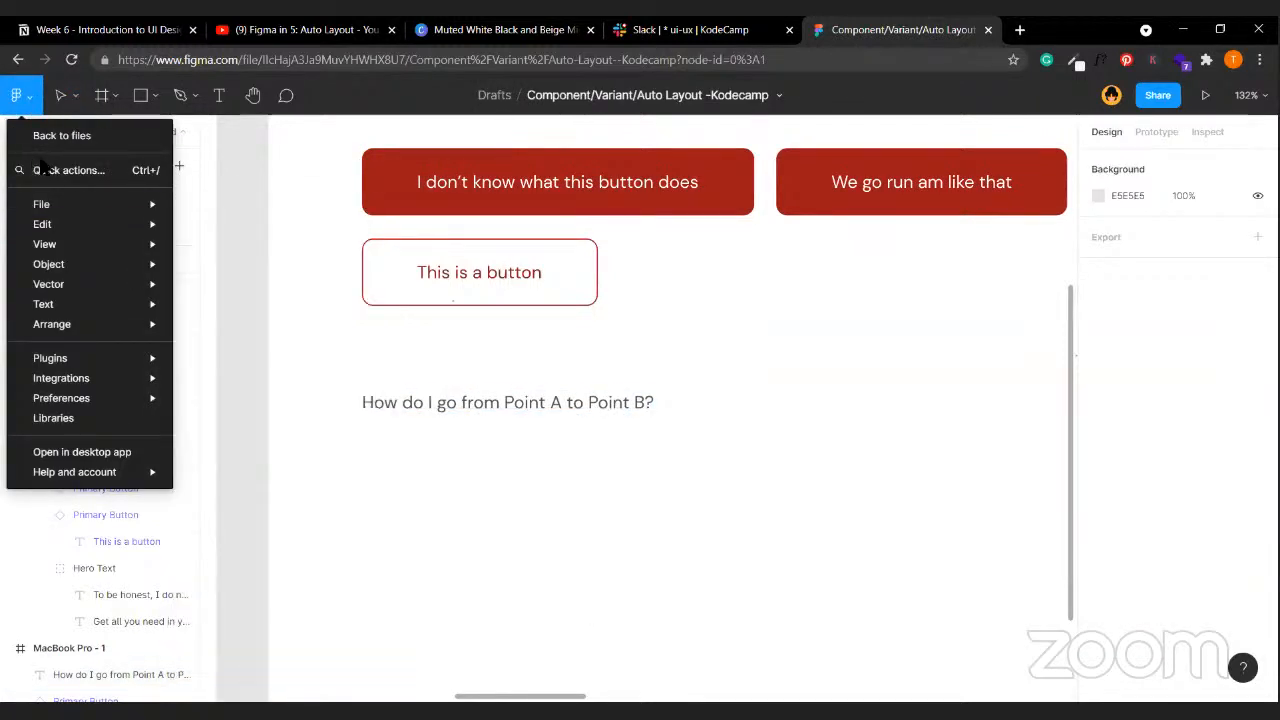
{"action": "mouse_move", "coordinate": [106, 366]}
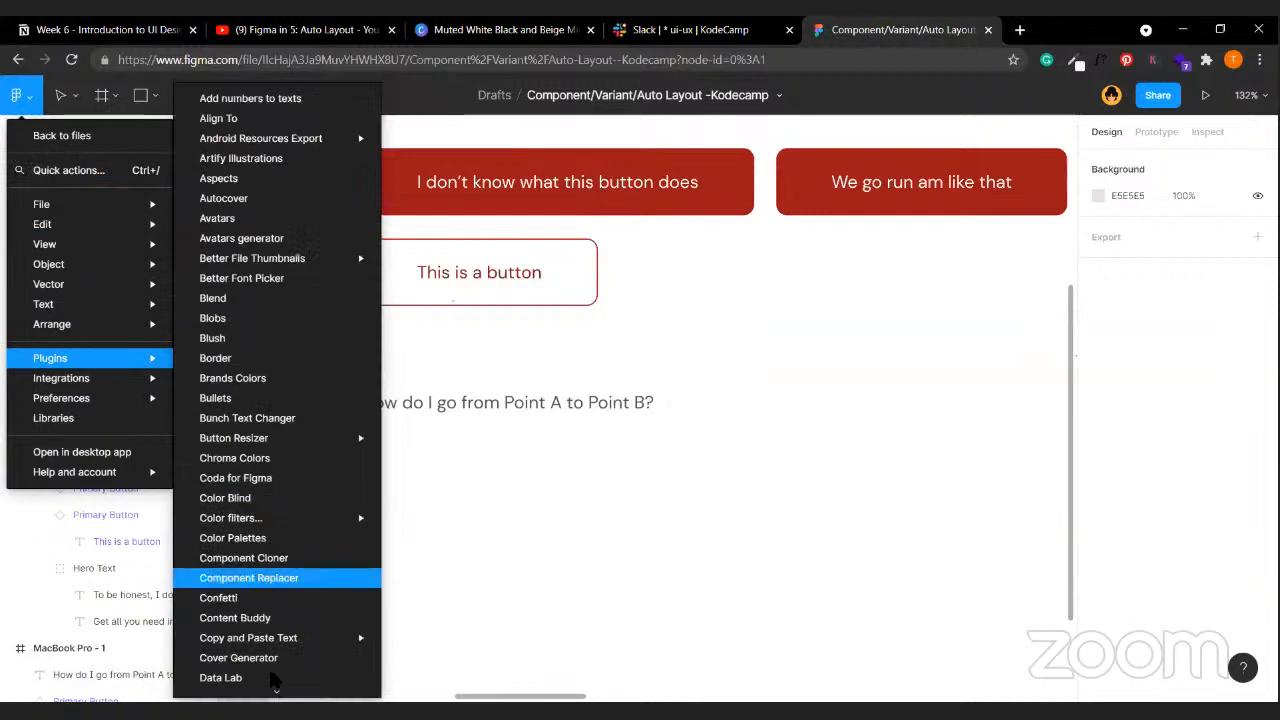
{"action": "mouse_move", "coordinate": [277, 692]}
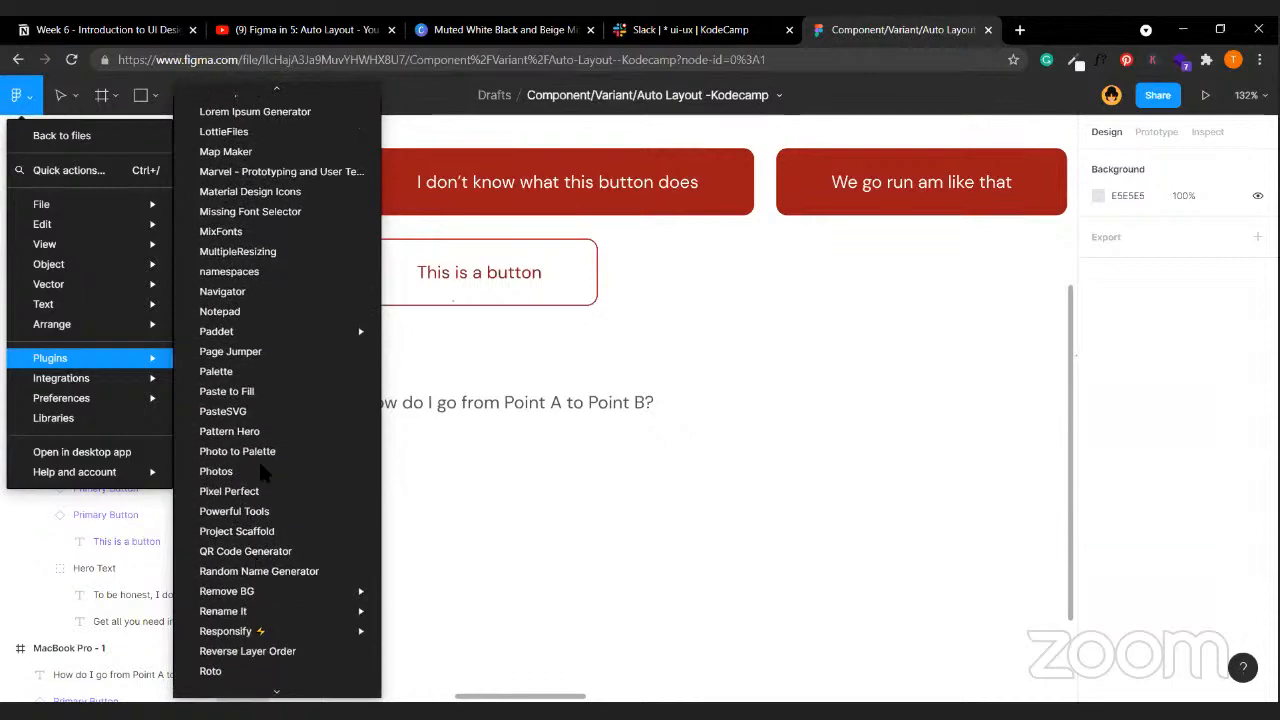
{"action": "scroll", "coordinate": [275, 332], "scroll_direction": "up", "scroll_amount": 5}
{"action": "scroll", "coordinate": [275, 332], "scroll_direction": "up", "scroll_amount": 3}
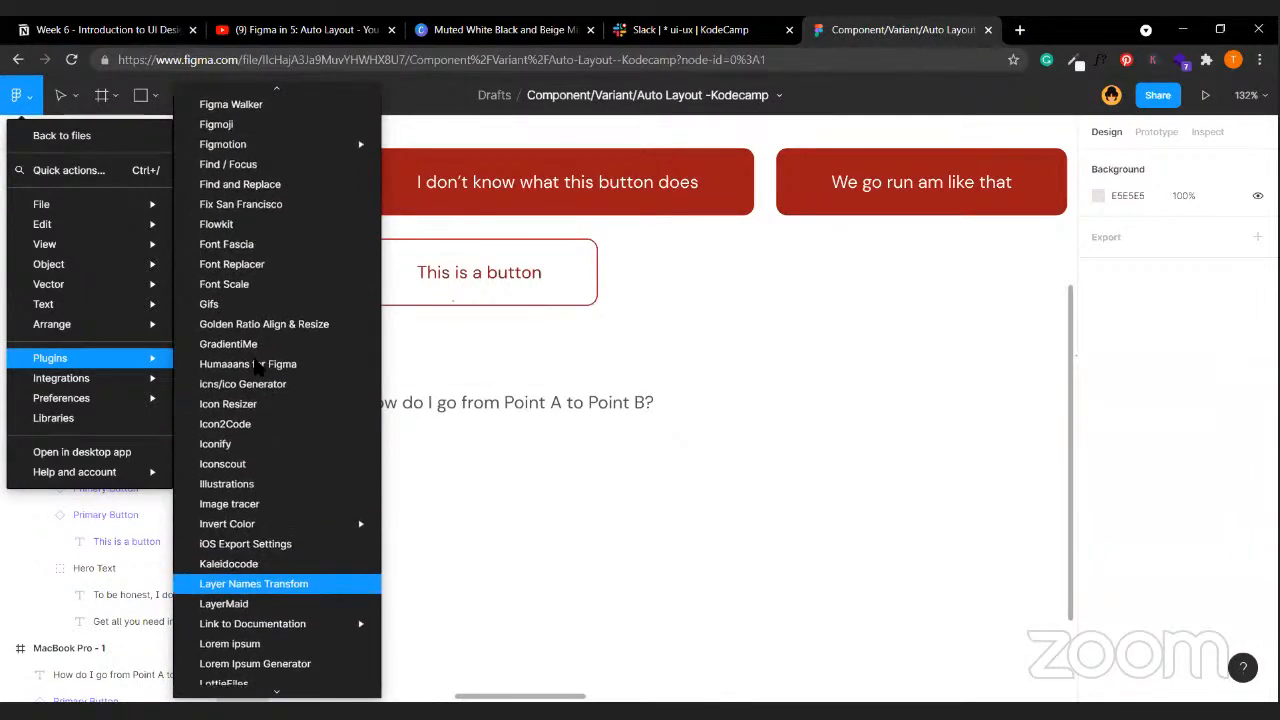
{"action": "left_click", "coordinate": [255, 452]}
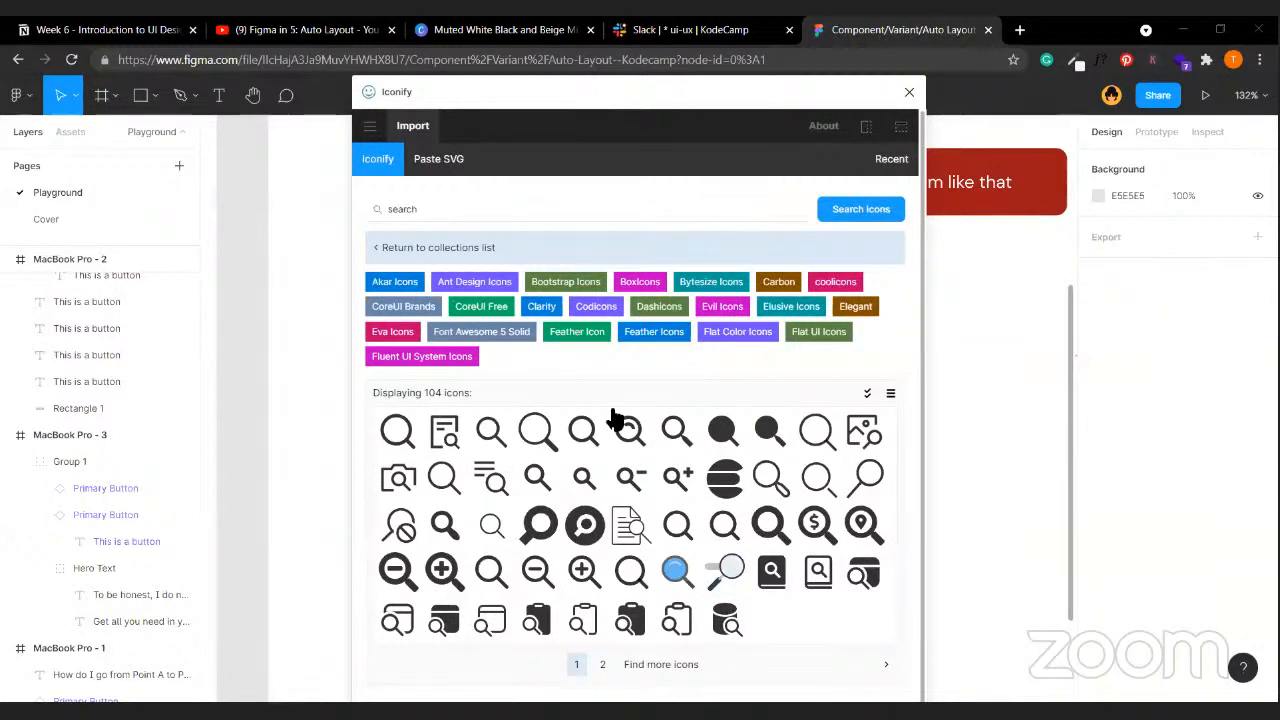
- Search the Iconify collections for "dropdown" icons
{"action": "left_click", "coordinate": [484, 217]}
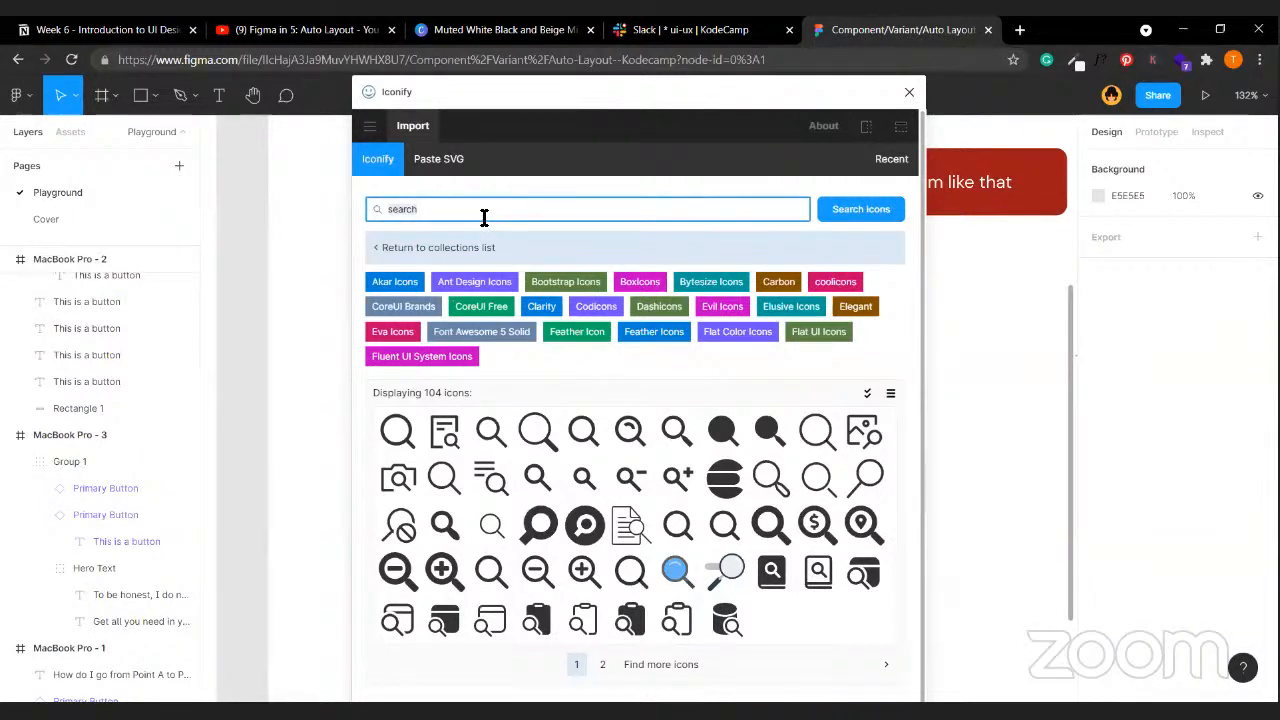
{"action": "type", "text": "dropdown"}
{"action": "key", "text": "Return"}
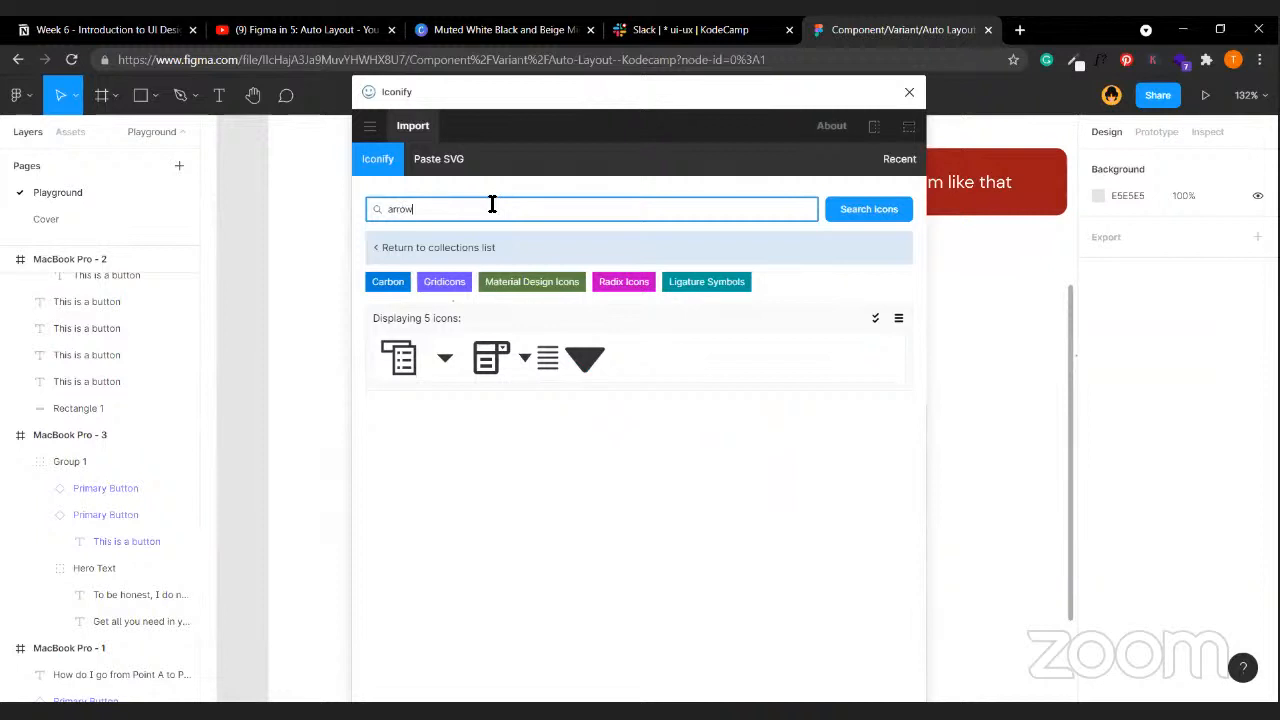
- Search Iconify for "arrow" icons and show the second page of results
{"action": "type", "text": "arrow"}
{"action": "key", "text": "Return"}
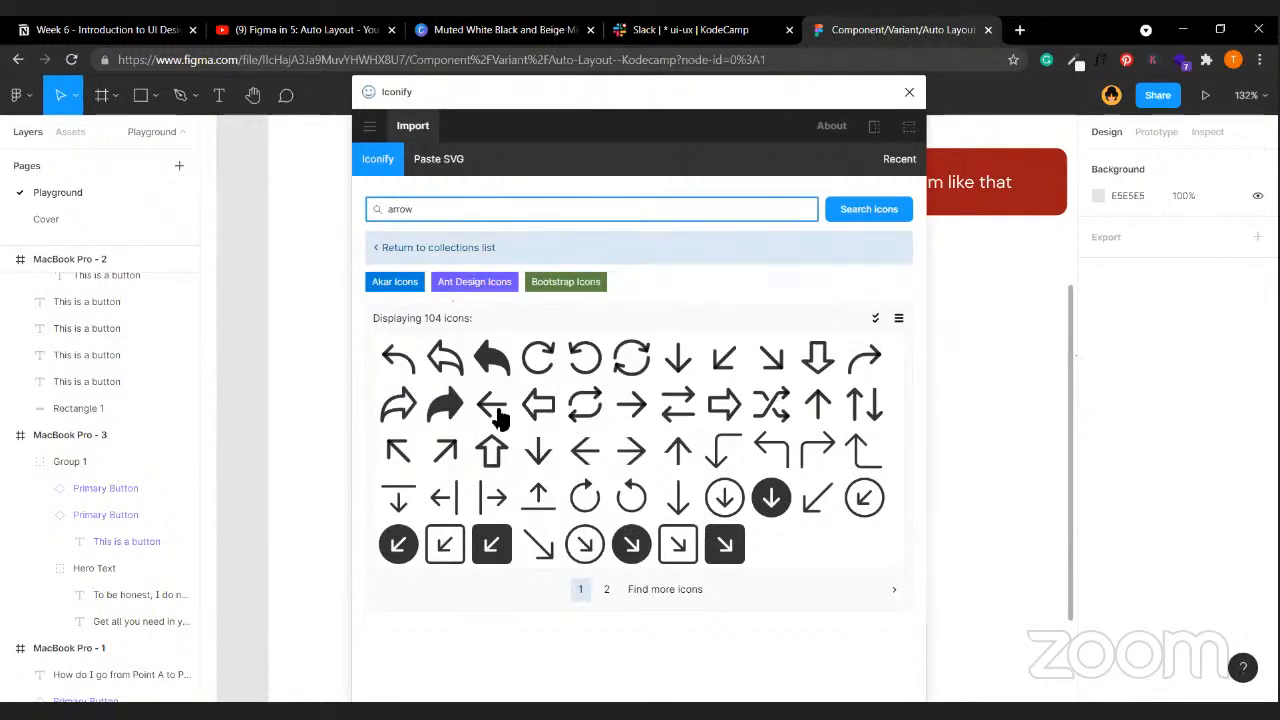
{"action": "left_click", "coordinate": [605, 588]}
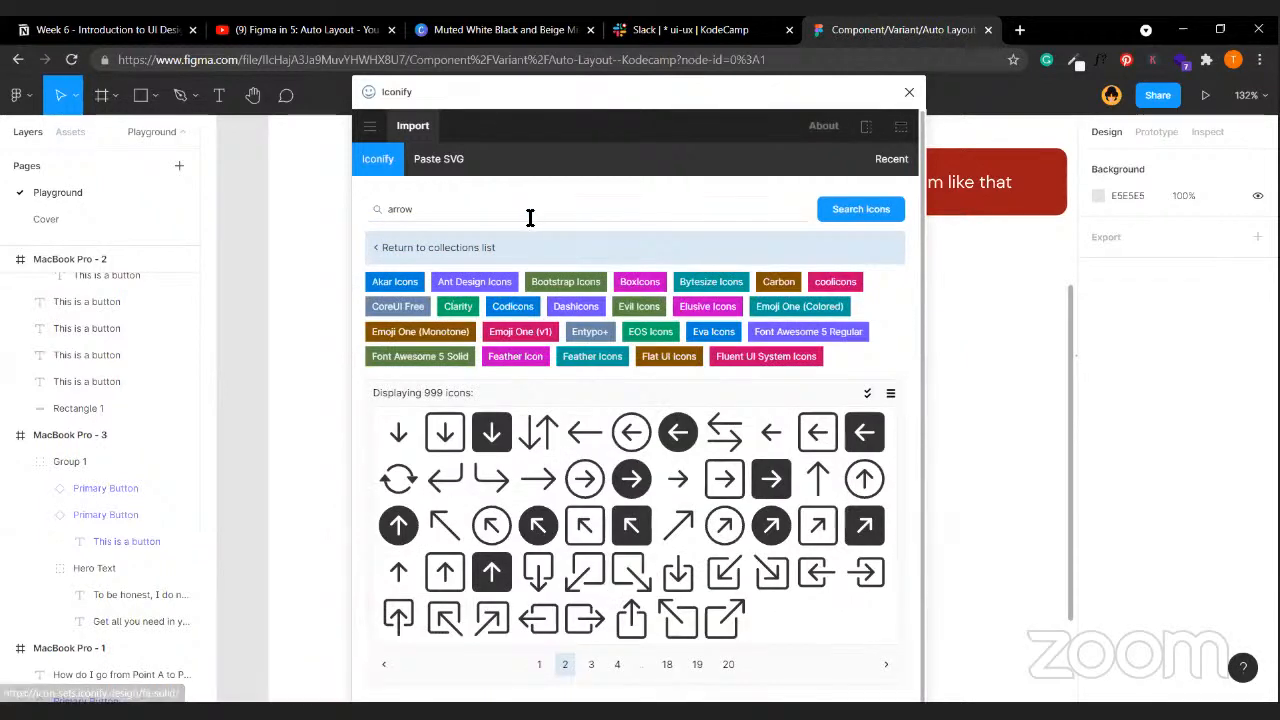
- Search Iconify for "down arrow" icons
{"action": "left_click", "coordinate": [494, 214]}
{"action": "type", "text": "dwon"}
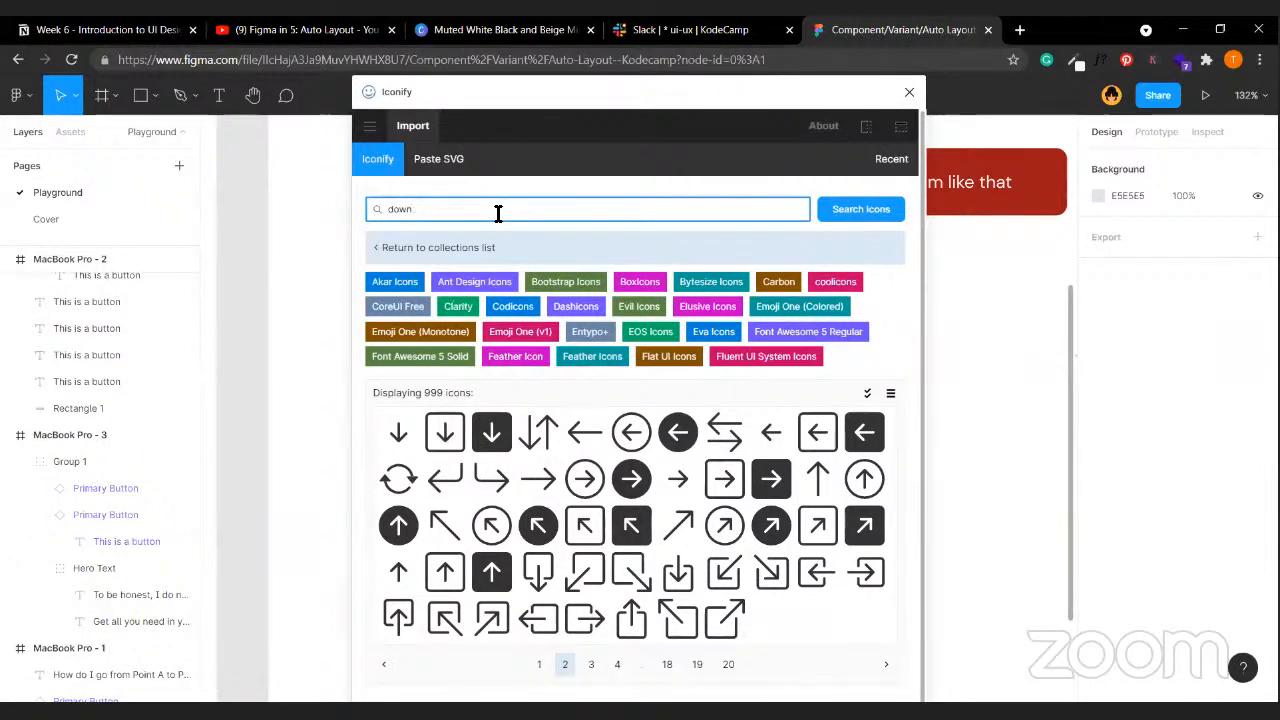
{"action": "type", "text": "  a"}
{"action": "key", "text": "Return"}
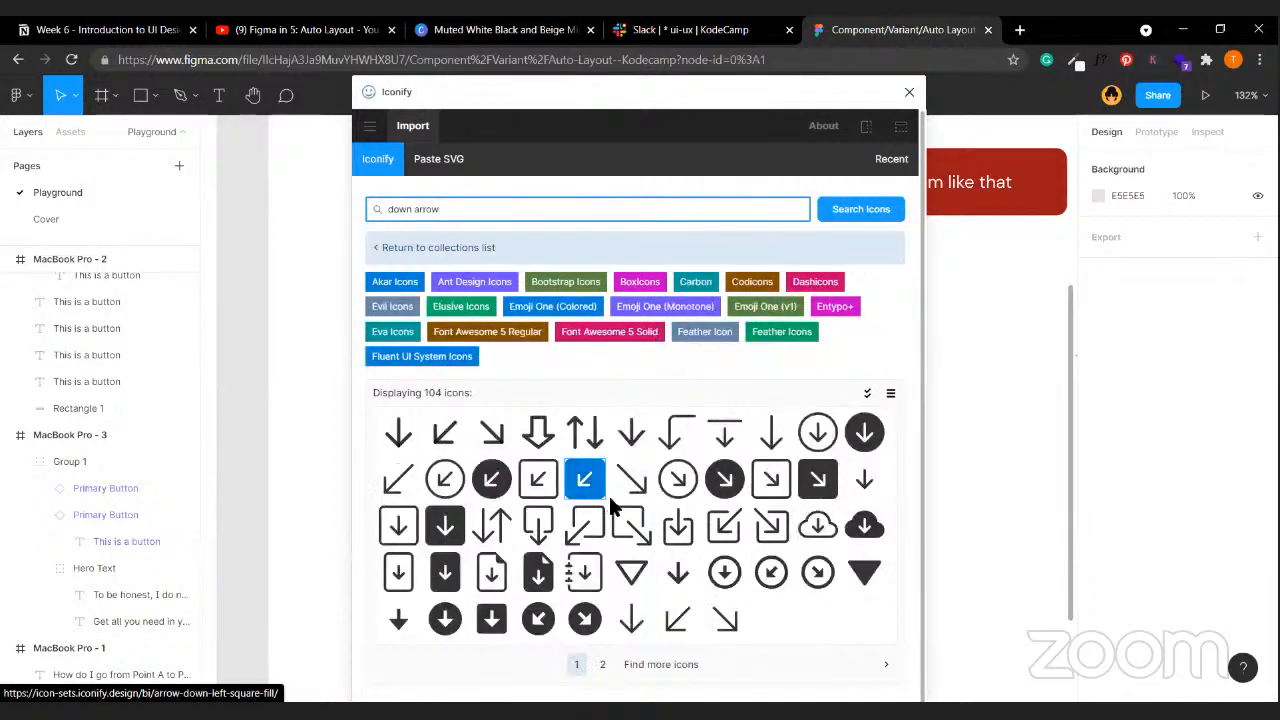
- Import the solid bx:bxs-down-arrow icon into the design and close the Iconify plugin
{"action": "left_click", "coordinate": [864, 576]}
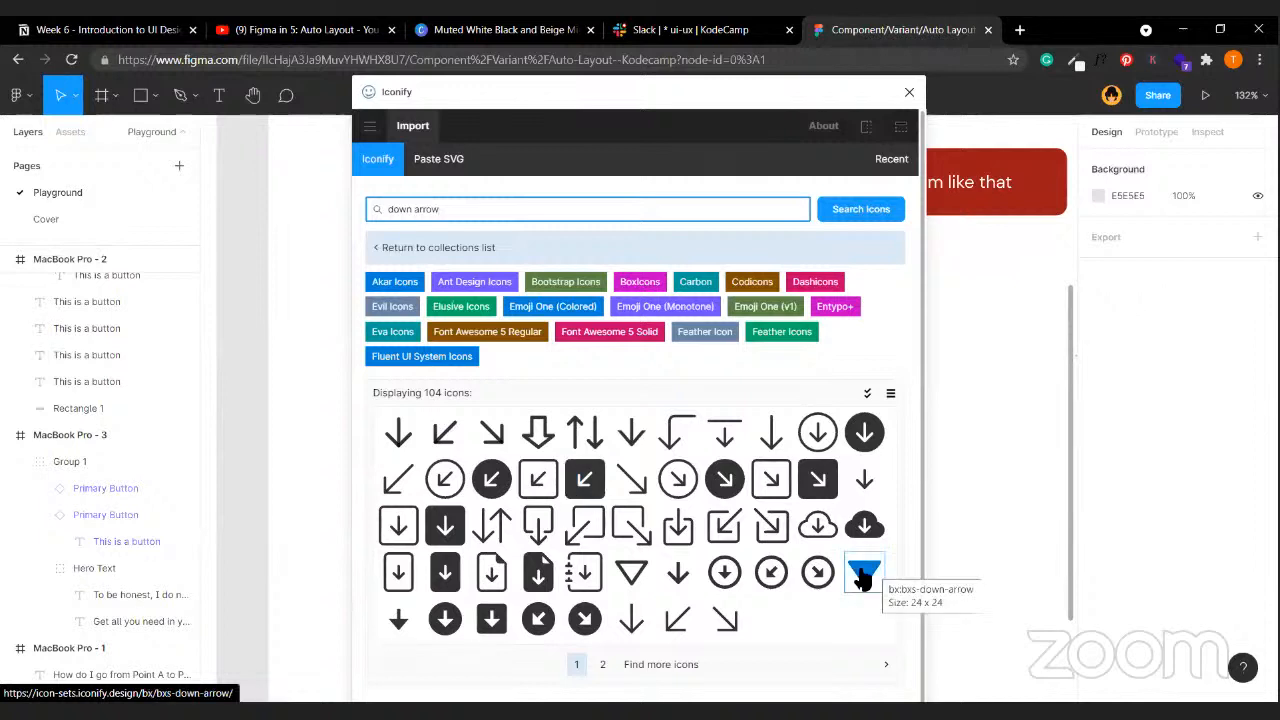
{"action": "left_click", "coordinate": [864, 576]}
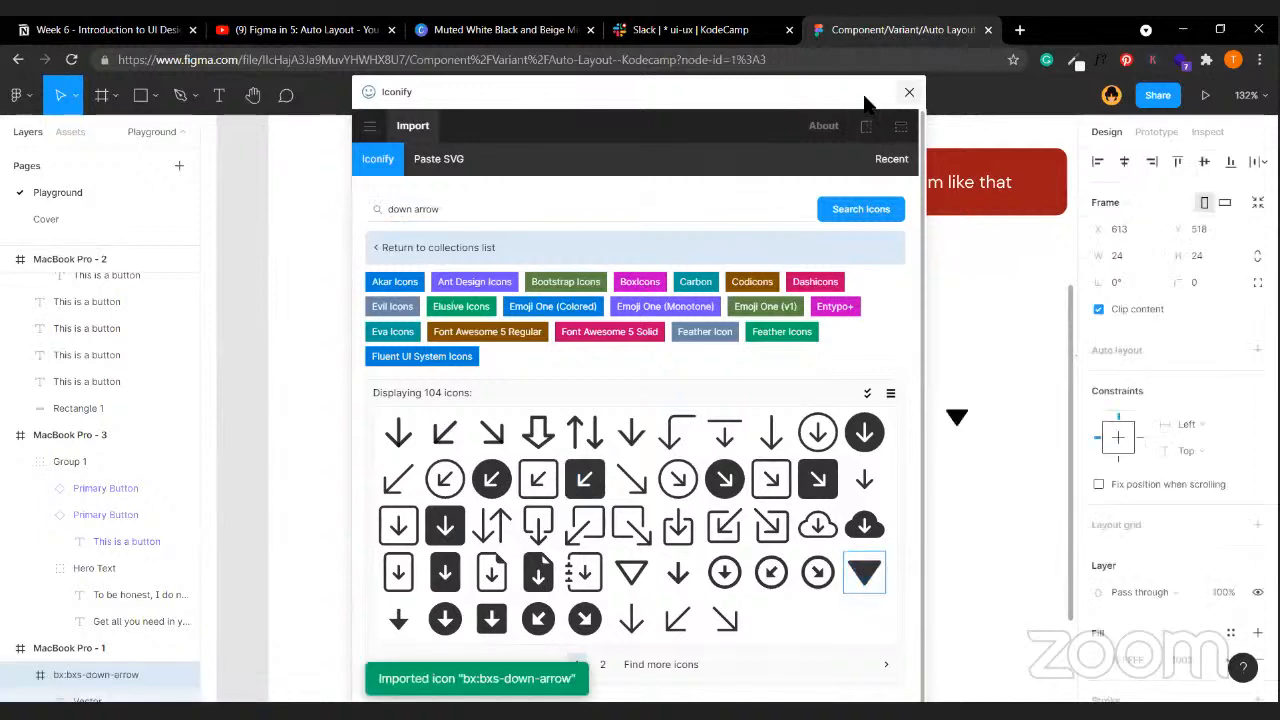
{"action": "left_click", "coordinate": [909, 92]}
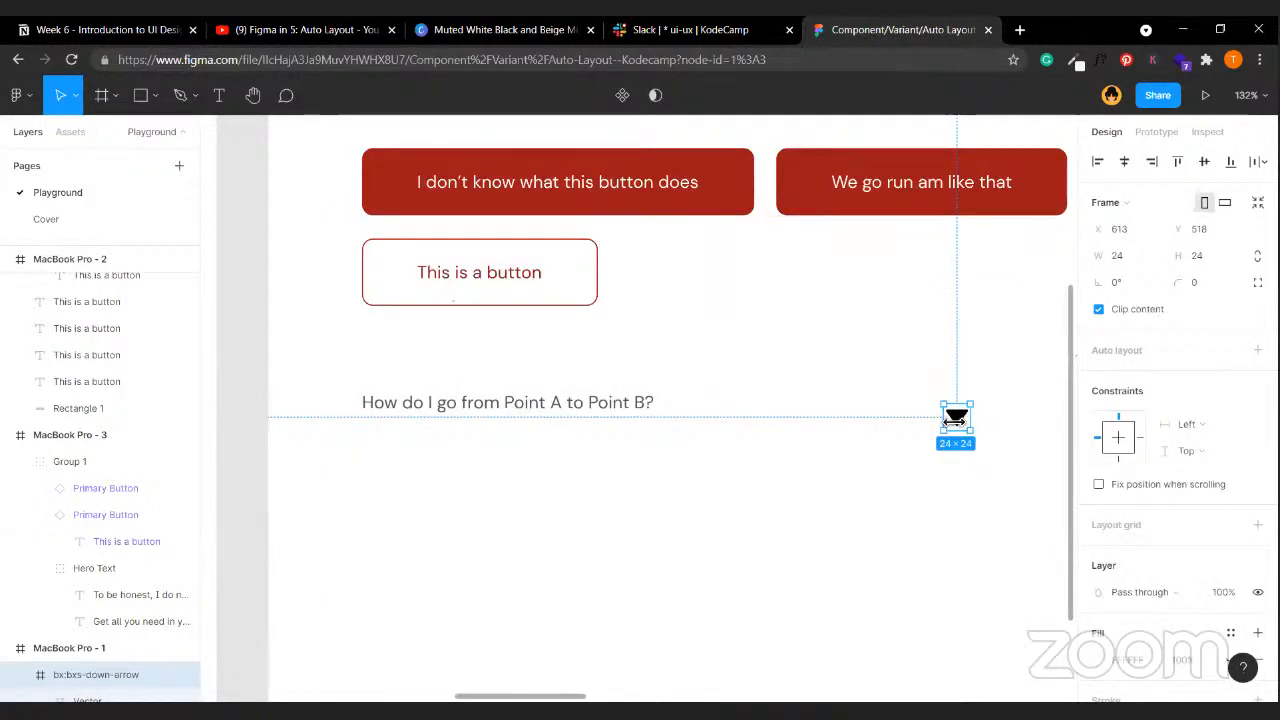
- Place the down-arrow icon just after the question text and resize it proportionally to 14 × 14
{"action": "left_click_drag", "start_coordinate": [947, 428], "coordinate": [688, 415]}
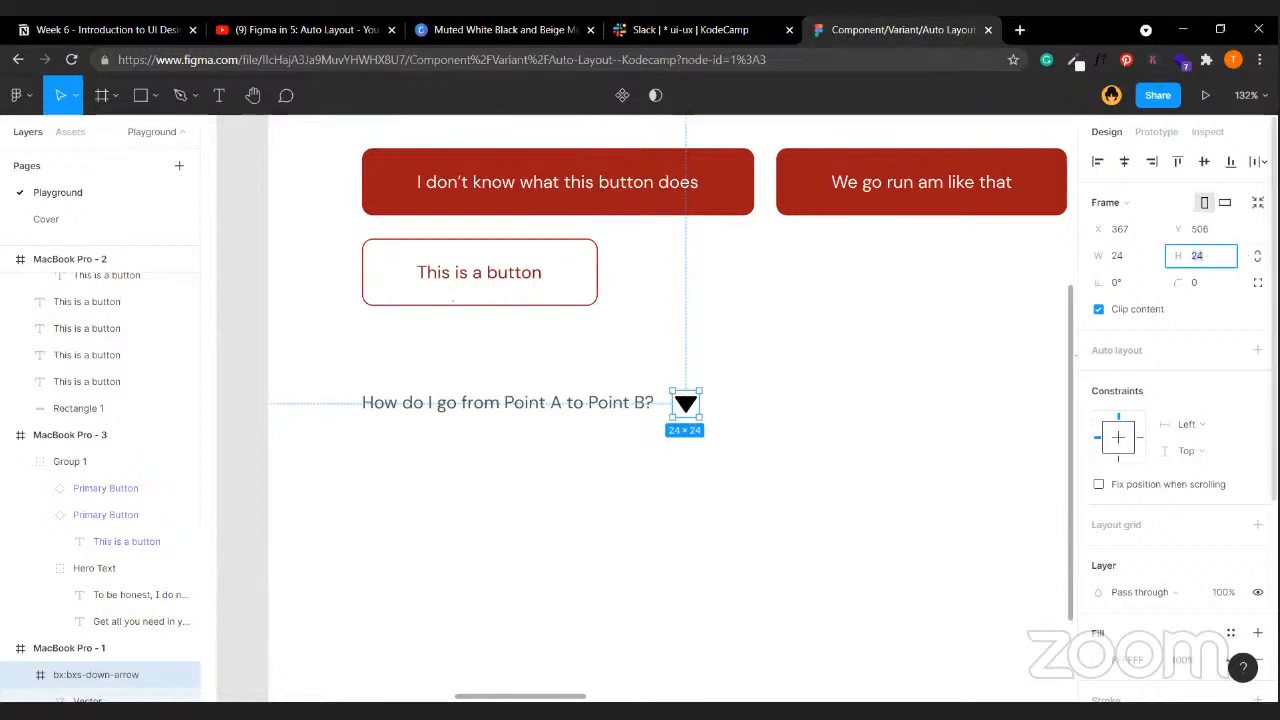
{"action": "key", "text": "Return"}
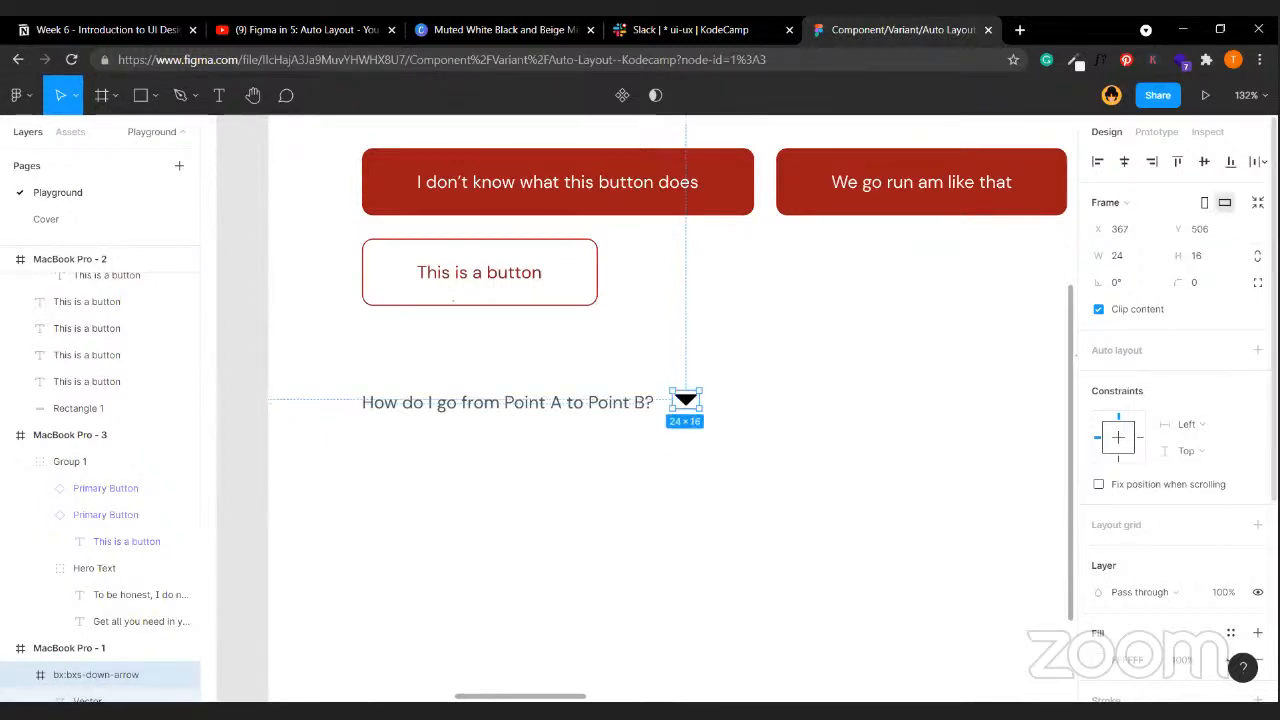
{"action": "key", "text": "ctrl+z"}
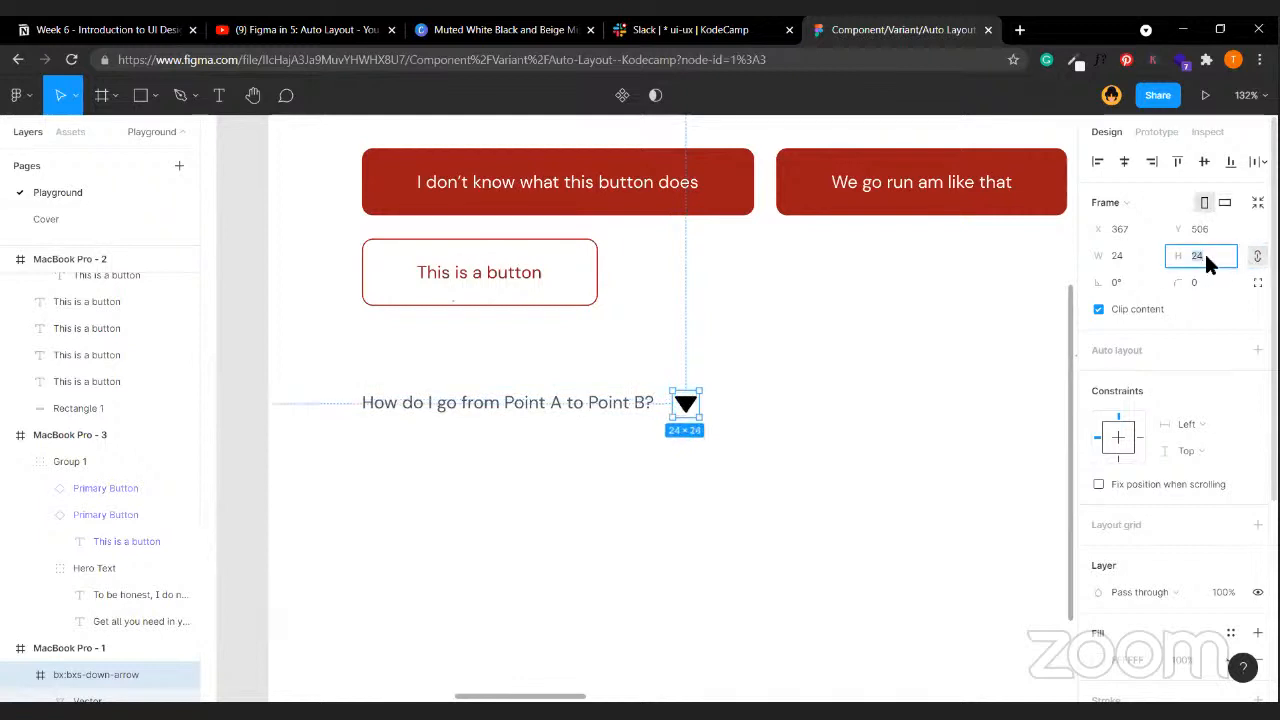
{"action": "type", "text": "16"}
{"action": "key", "text": "Return"}
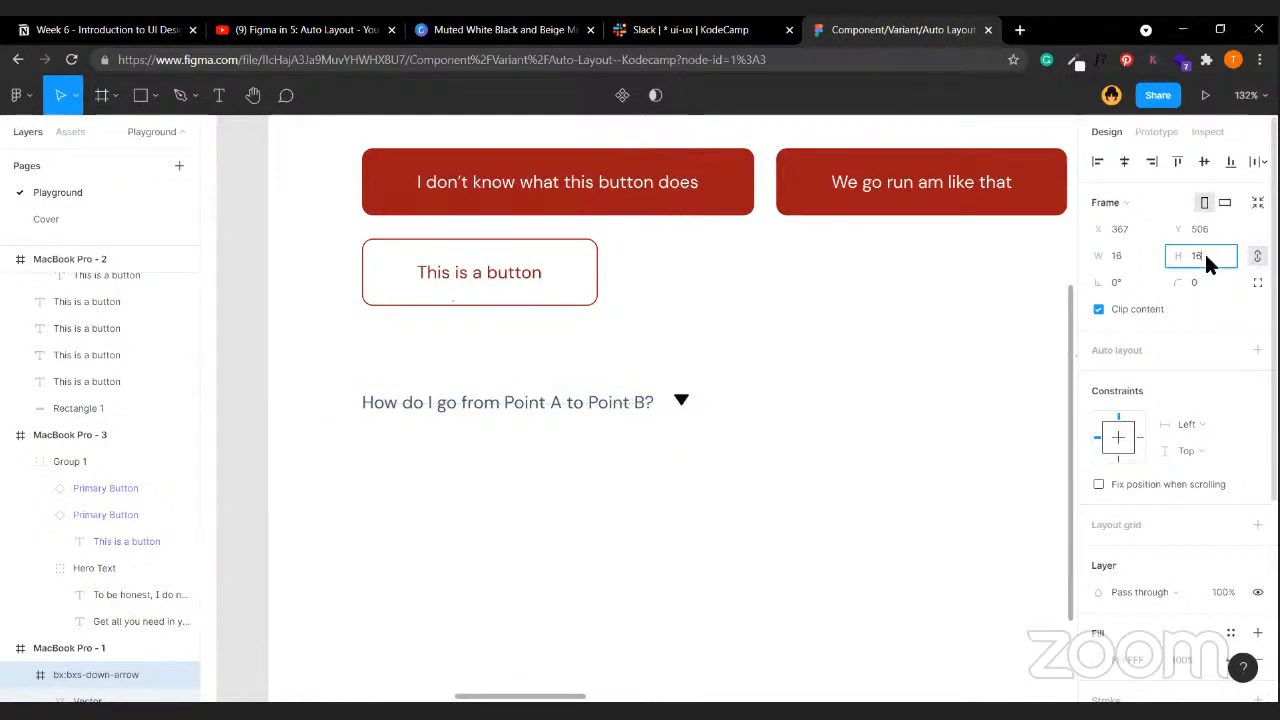
{"action": "key", "text": "Return"}
{"action": "key", "text": "Return"}
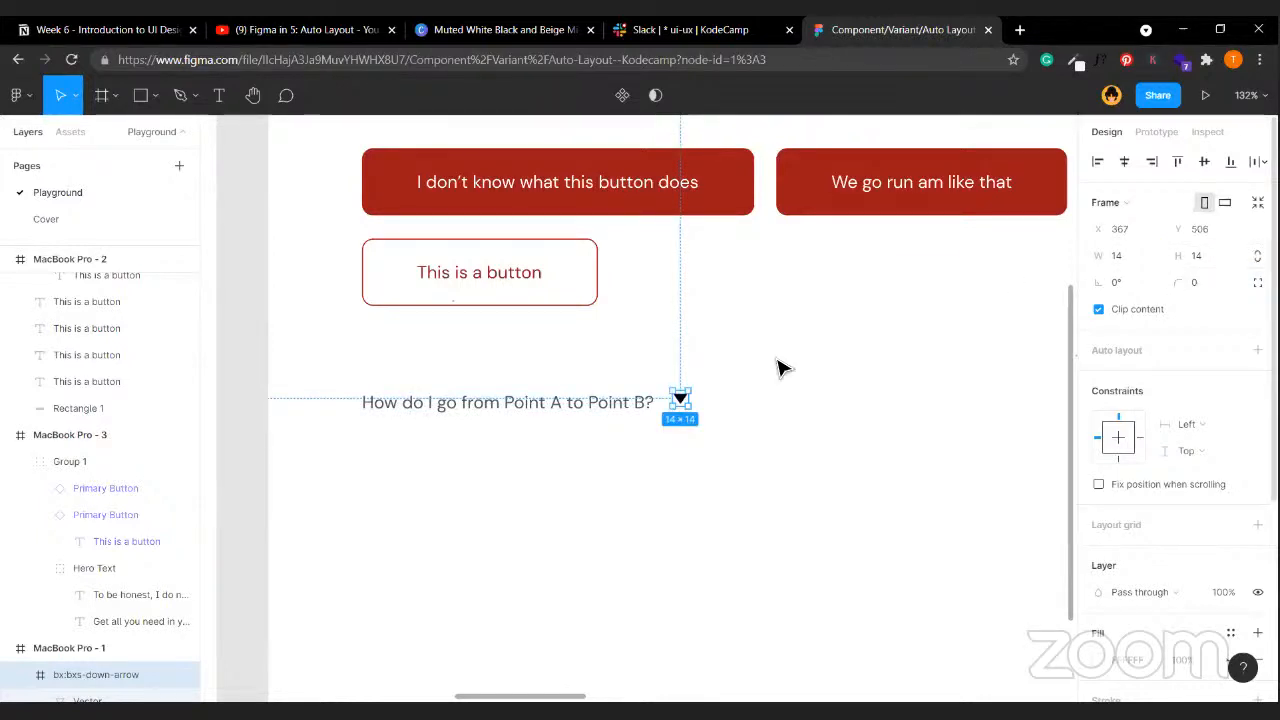
- Line the arrow icon up with the middle of the question text, about 19 px after its end
{"action": "left_click_drag", "start_coordinate": [679, 393], "coordinate": [680, 405]}
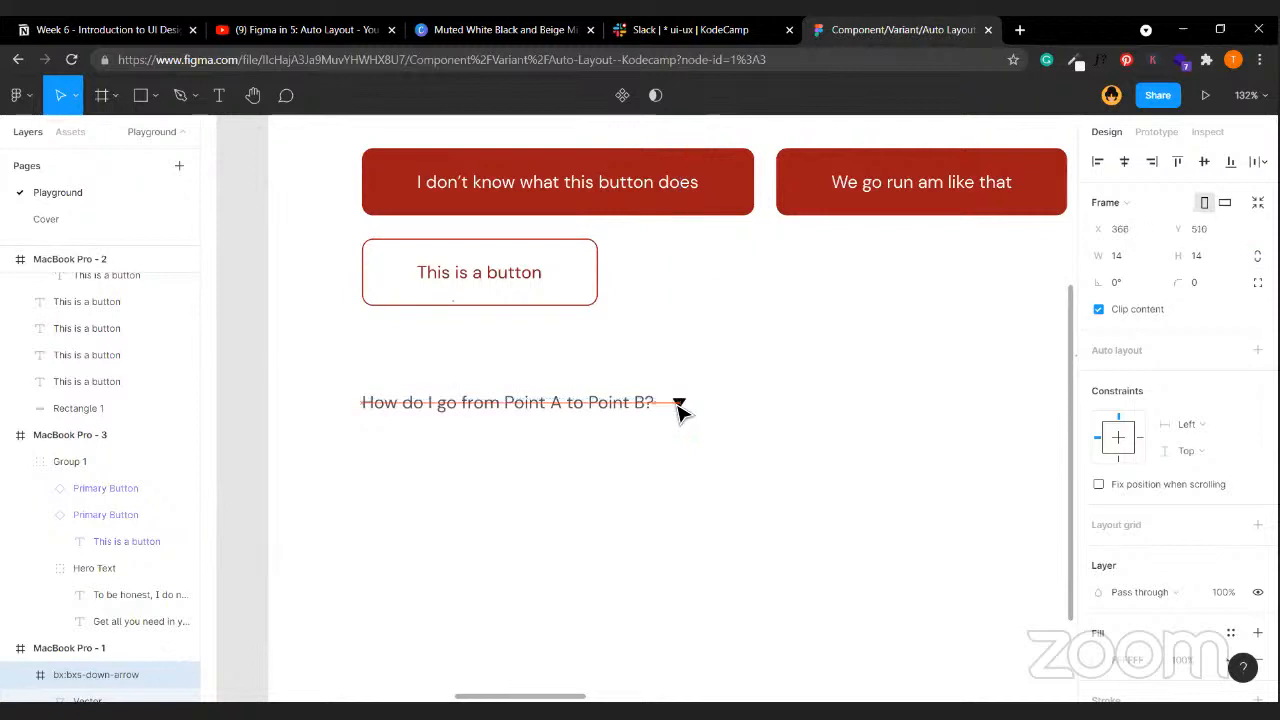
{"action": "key", "text": "Right"}
{"action": "key", "text": "Right"}
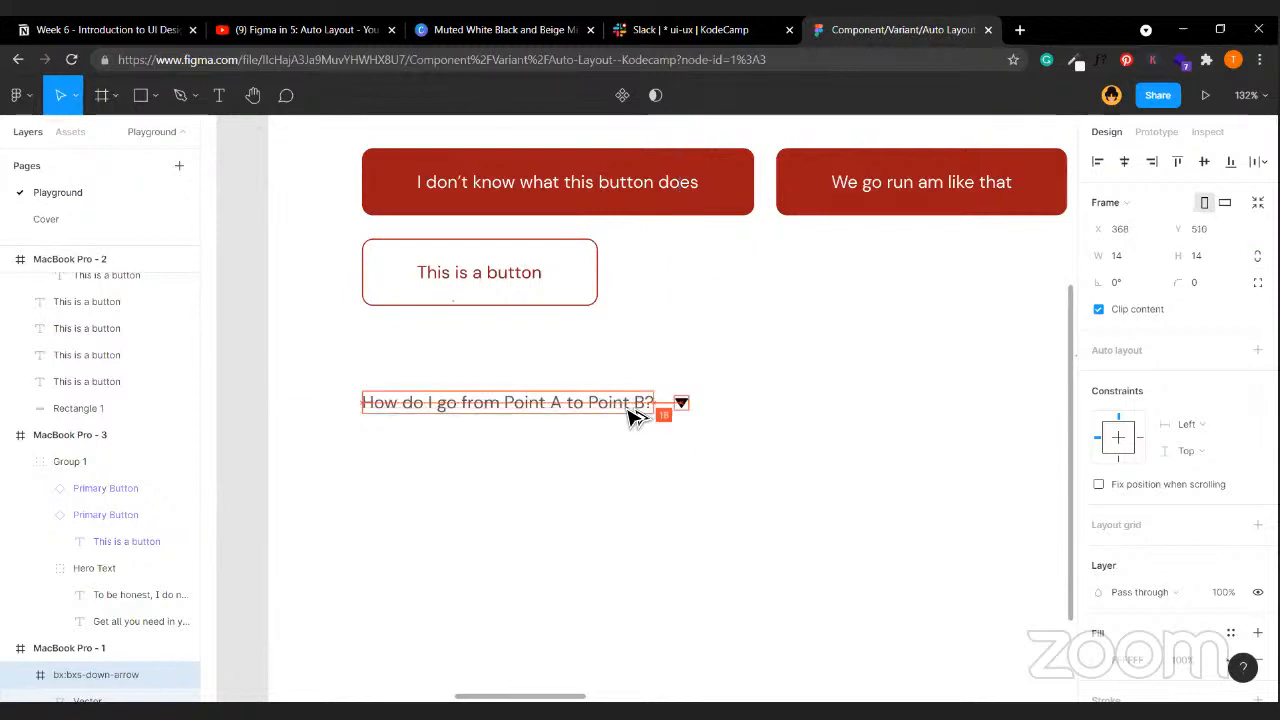
{"action": "key", "text": "alt"}
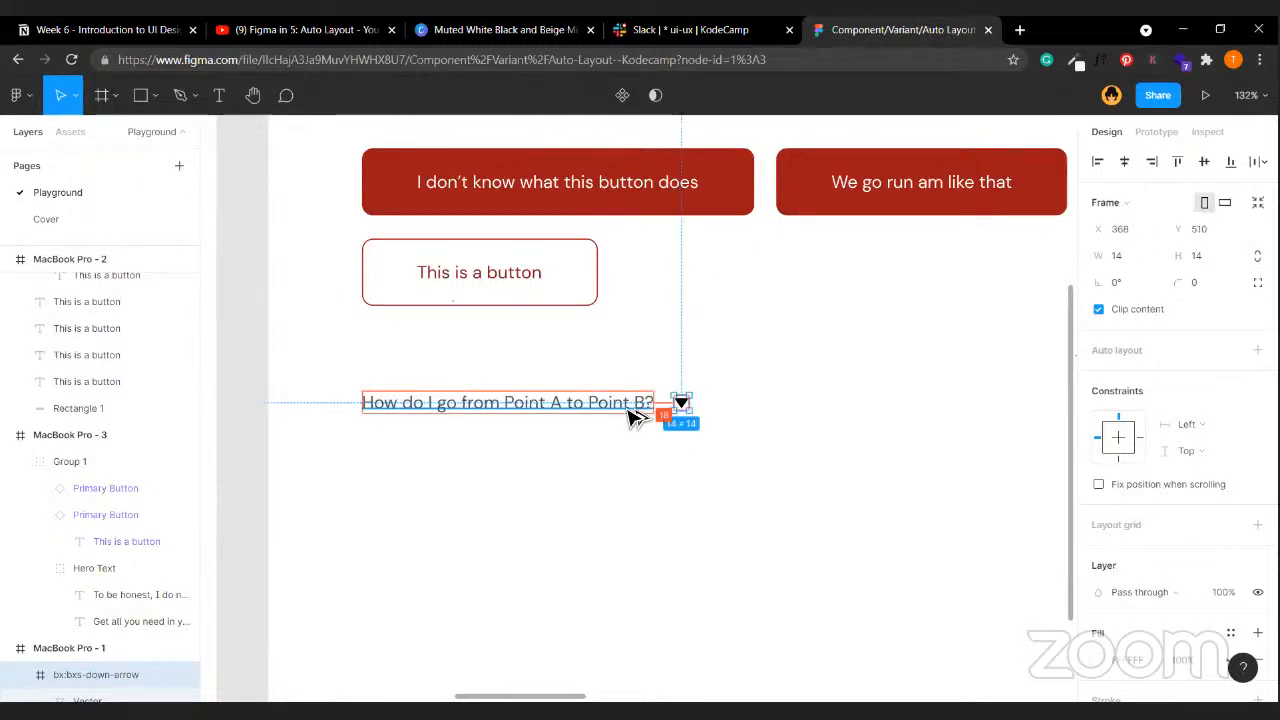
{"action": "key", "text": "Right"}
{"action": "key", "text": "Right"}
{"action": "key", "text": "Up"}
{"action": "key", "text": "Up"}
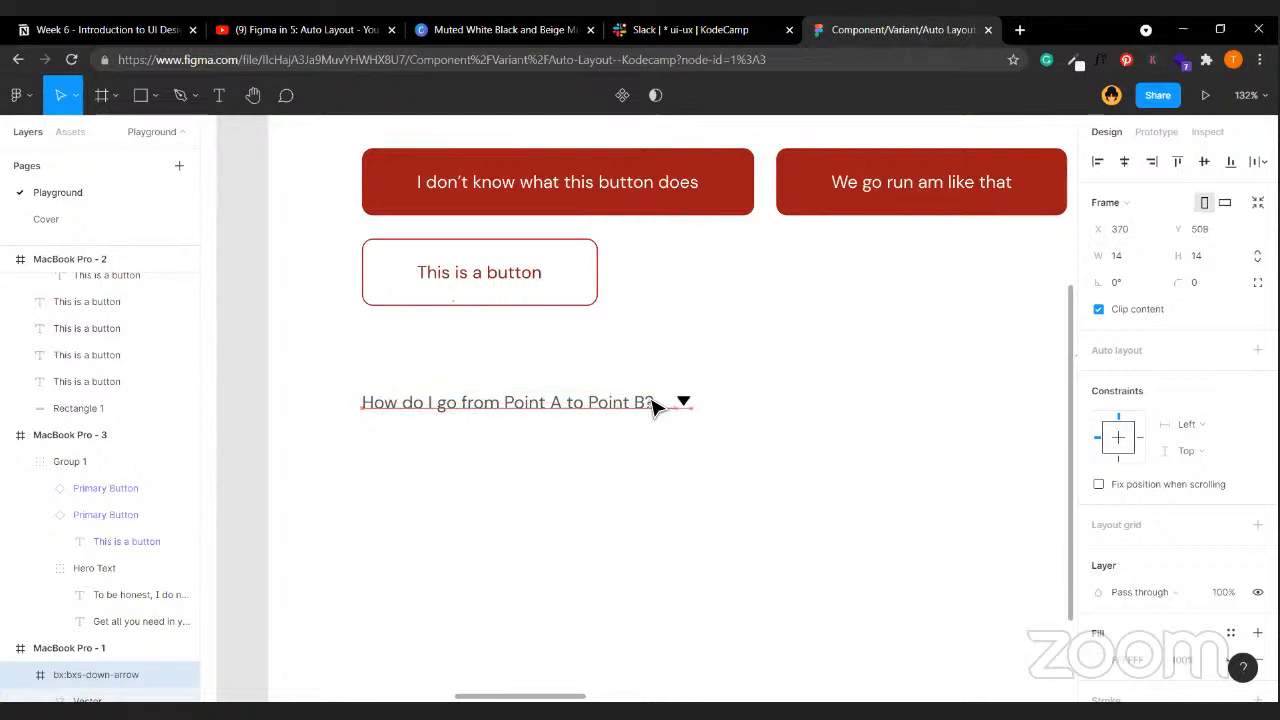
{"action": "mouse_move", "coordinate": [686, 405]}
{"action": "left_mouse_down"}
{"action": "mouse_move", "coordinate": [684, 390]}
{"action": "mouse_move", "coordinate": [686, 406]}
{"action": "left_mouse_up"}
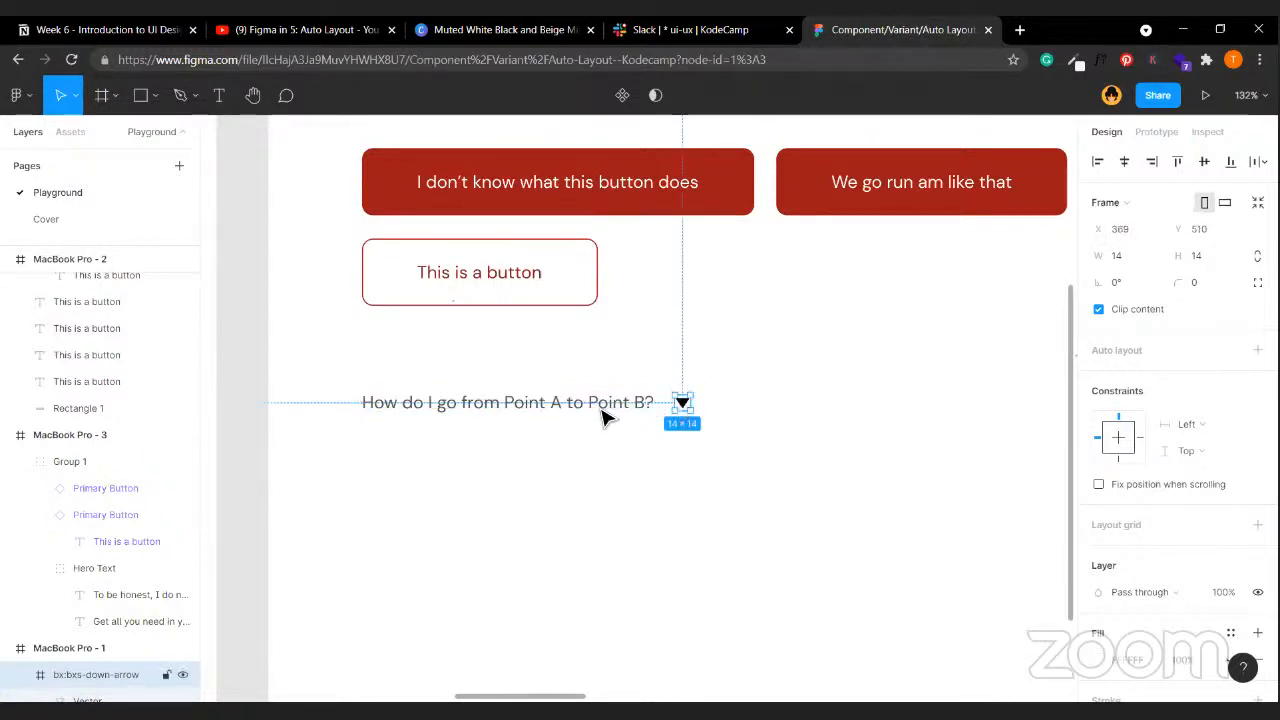
- Centre the question text and arrow icon vertically with auto layout, and ungroup the auto layout frame
{"action": "left_click", "coordinate": [605, 410], "text": "shift"}
{"action": "key", "text": "shift+a"}
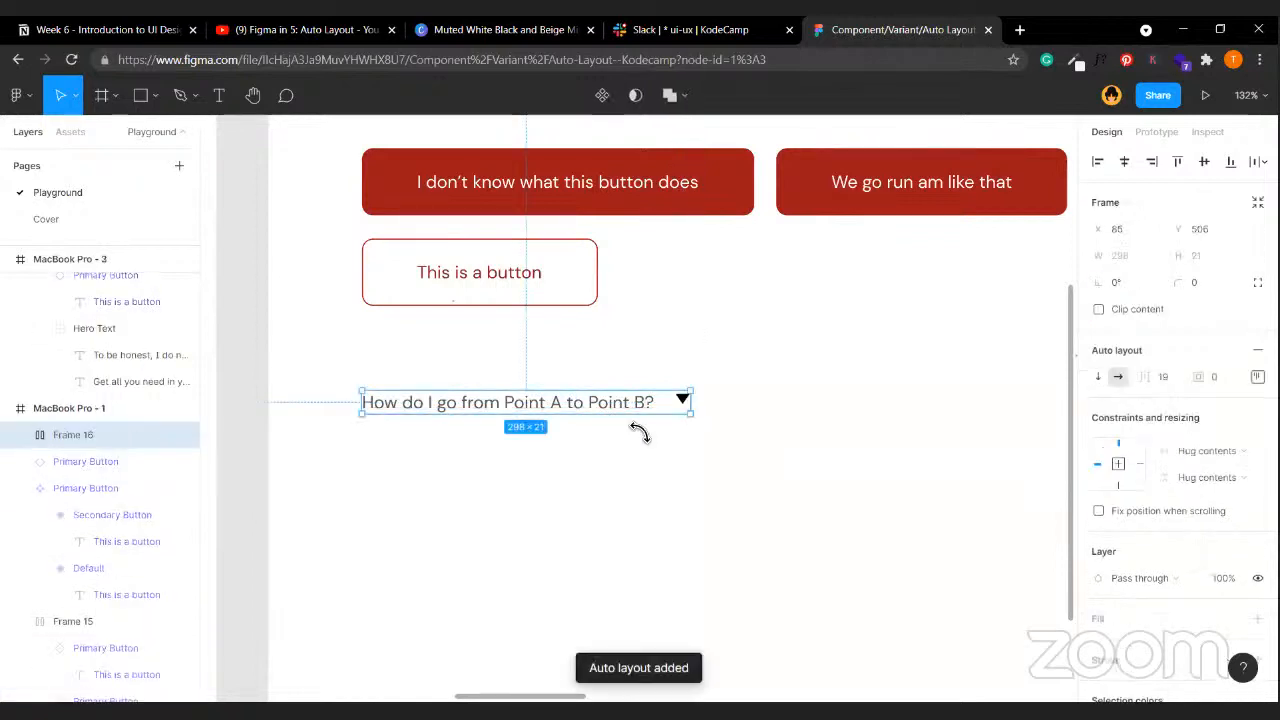
{"action": "left_click", "coordinate": [1257, 376]}
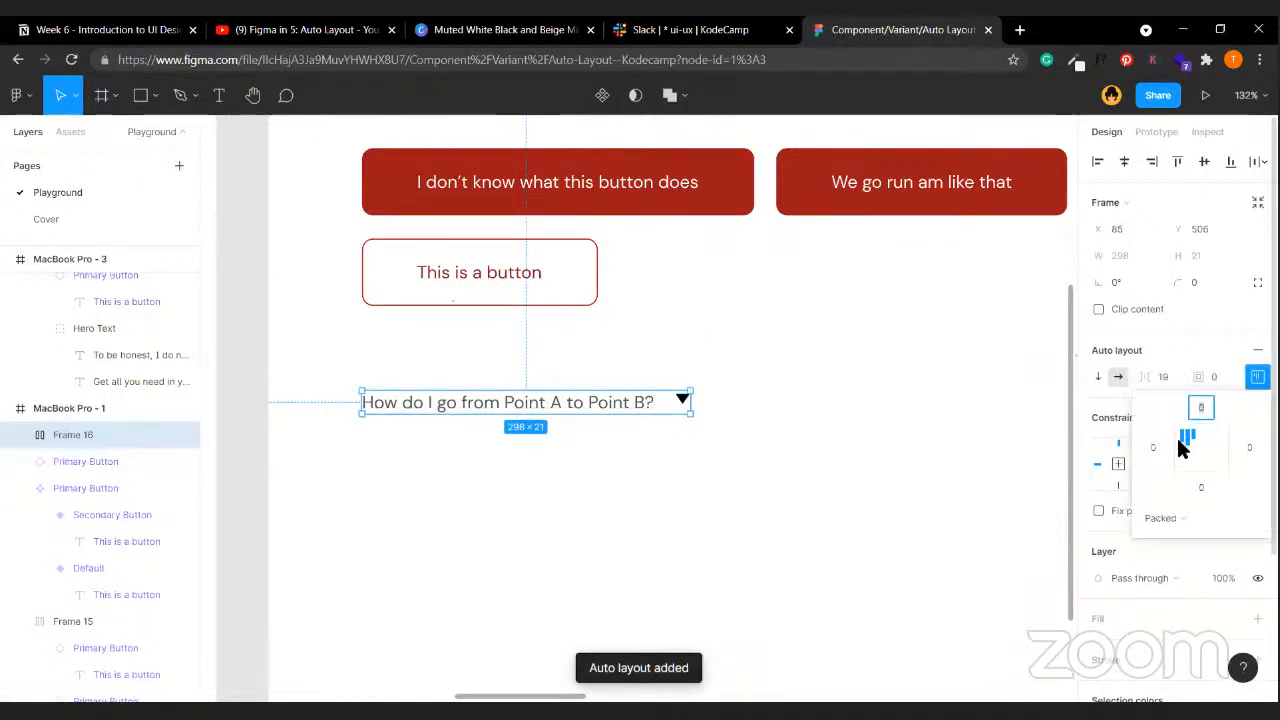
{"action": "left_click", "coordinate": [660, 455]}
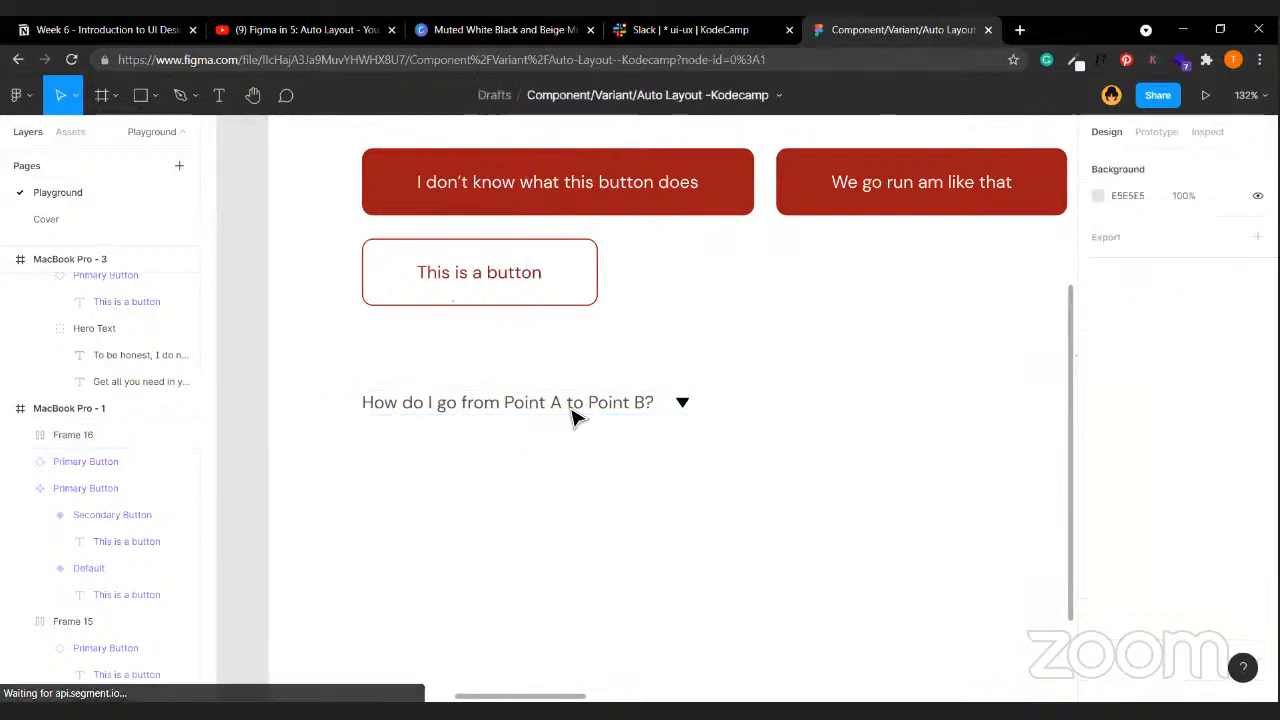
{"action": "left_click", "coordinate": [603, 395]}
{"action": "key", "text": "ctrl+shift+g"}
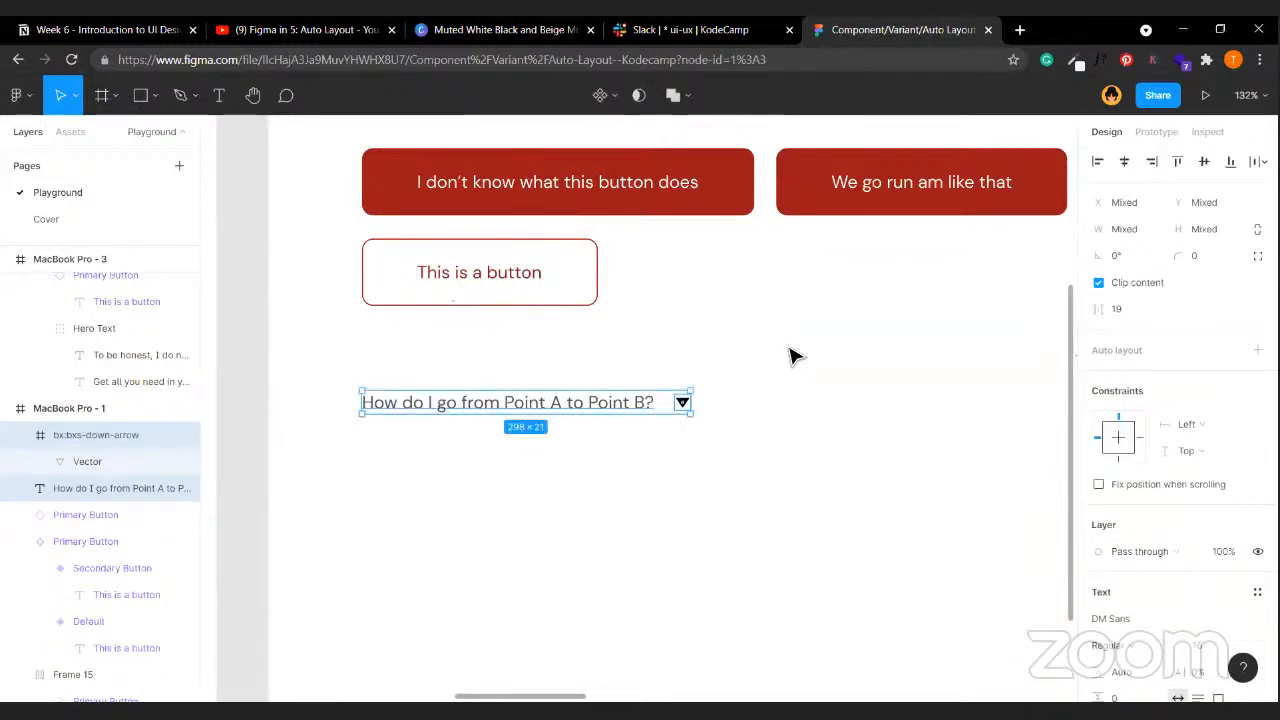
{"action": "left_click", "coordinate": [712, 390]}
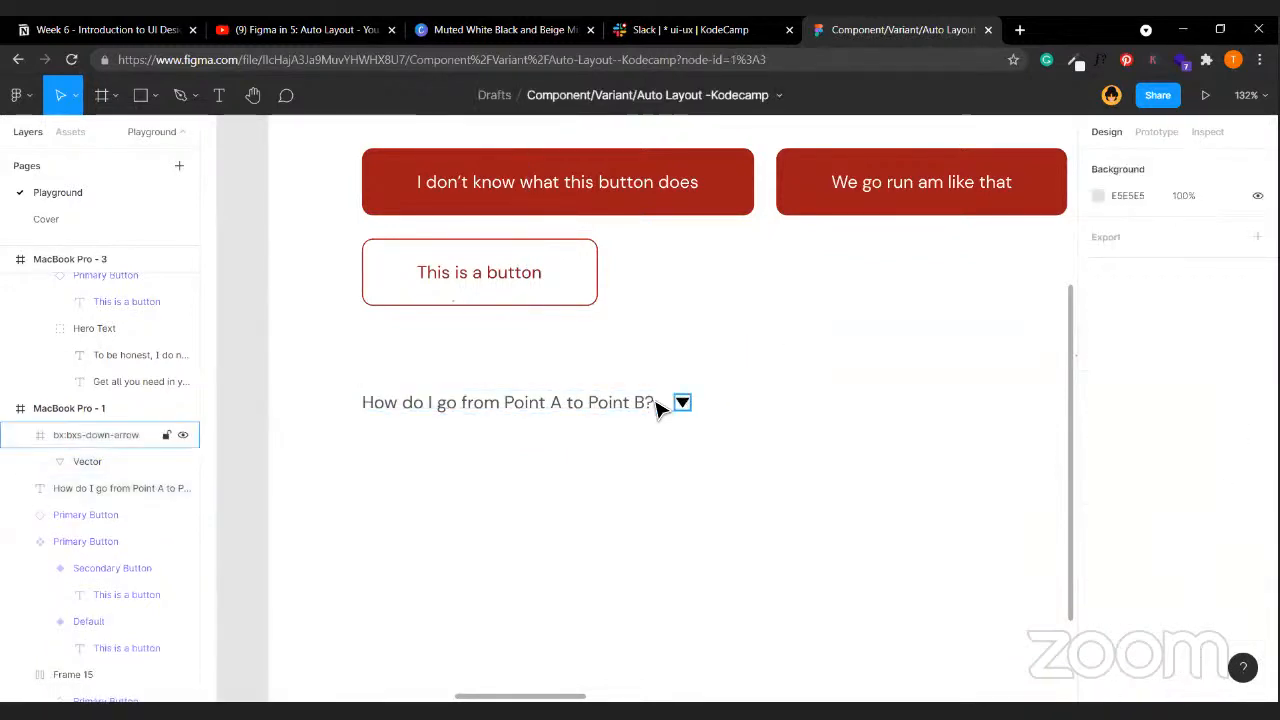
- Move the arrow icon to 10 px from the question text and group the two
{"action": "left_click_drag", "start_coordinate": [658, 410], "coordinate": [630, 413]}
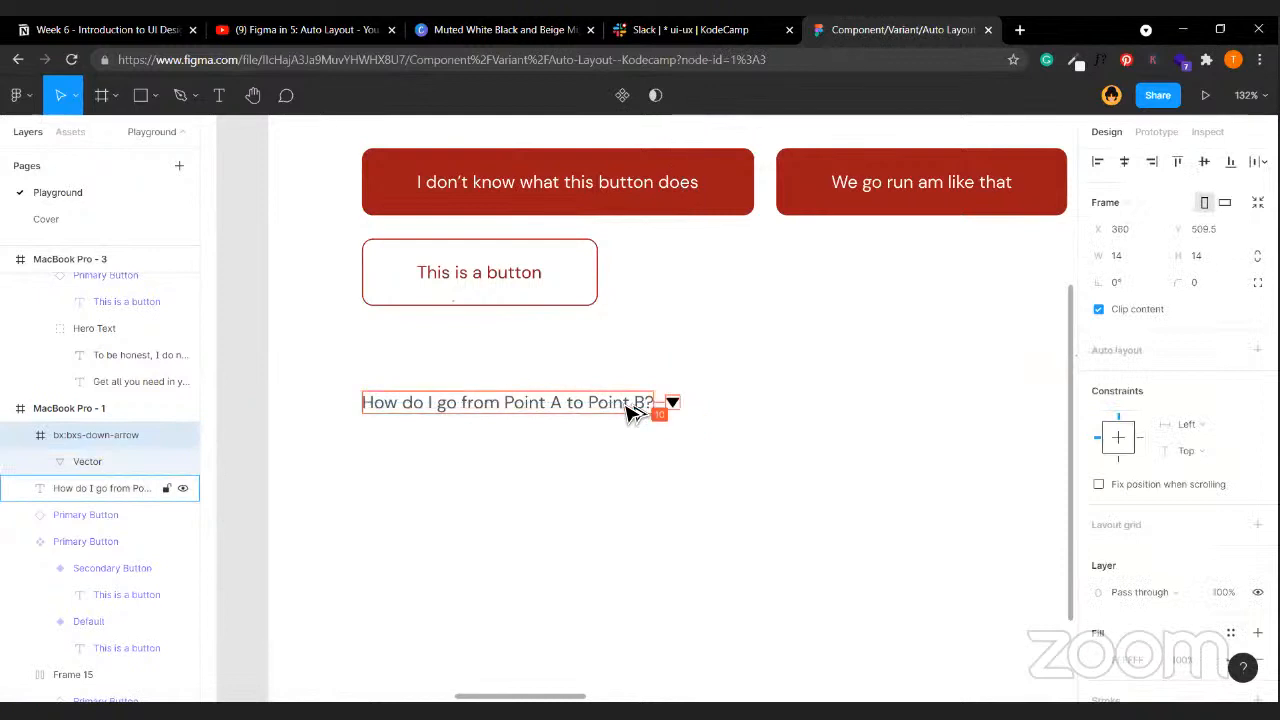
{"action": "left_click", "coordinate": [630, 410], "text": "shift"}
{"action": "key", "text": "ctrl+g"}
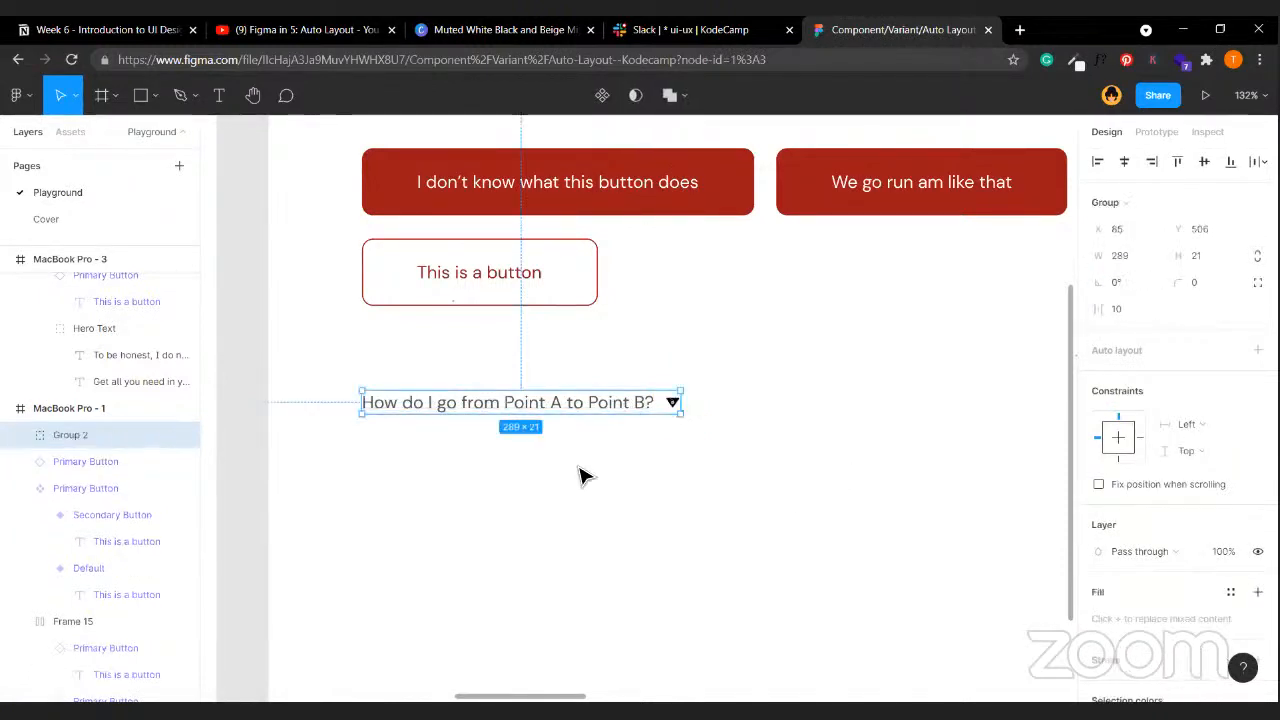
{"action": "left_click", "coordinate": [543, 491]}
- Turn the grouped question text and arrow icon into a component
{"action": "left_click", "coordinate": [615, 447]}
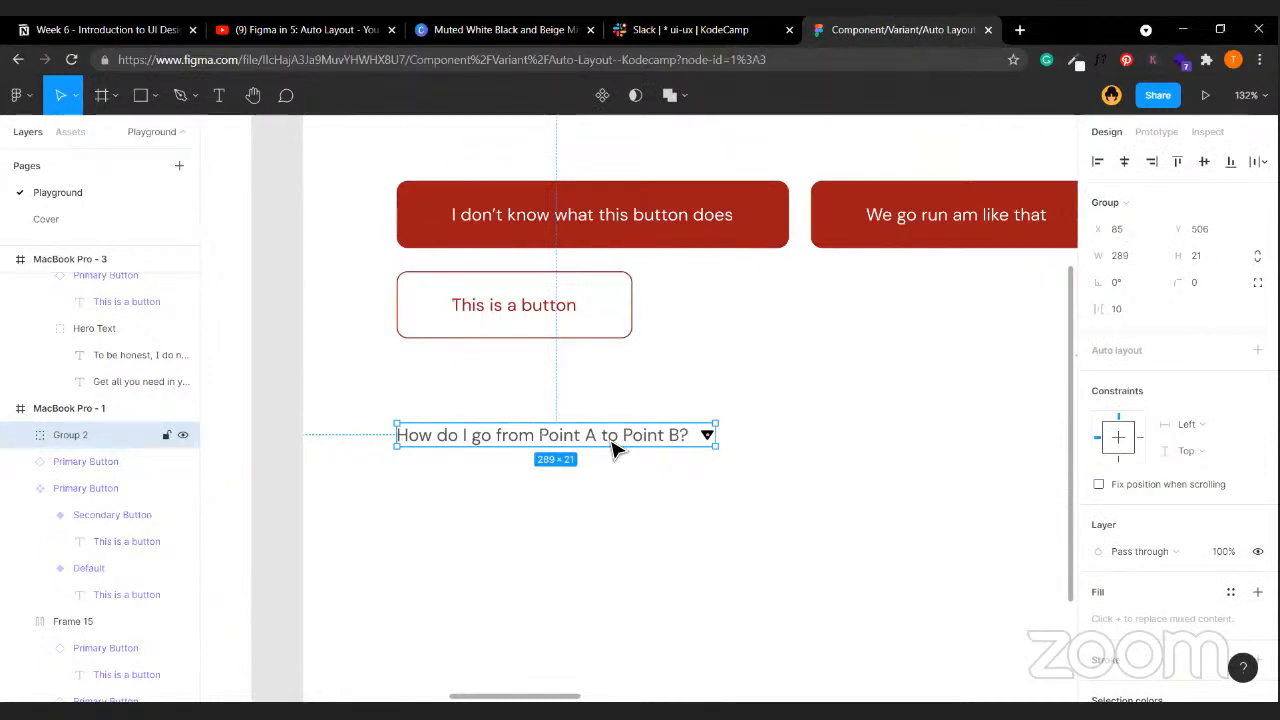
{"action": "left_click", "coordinate": [622, 147]}
{"action": "left_click", "coordinate": [560, 438]}
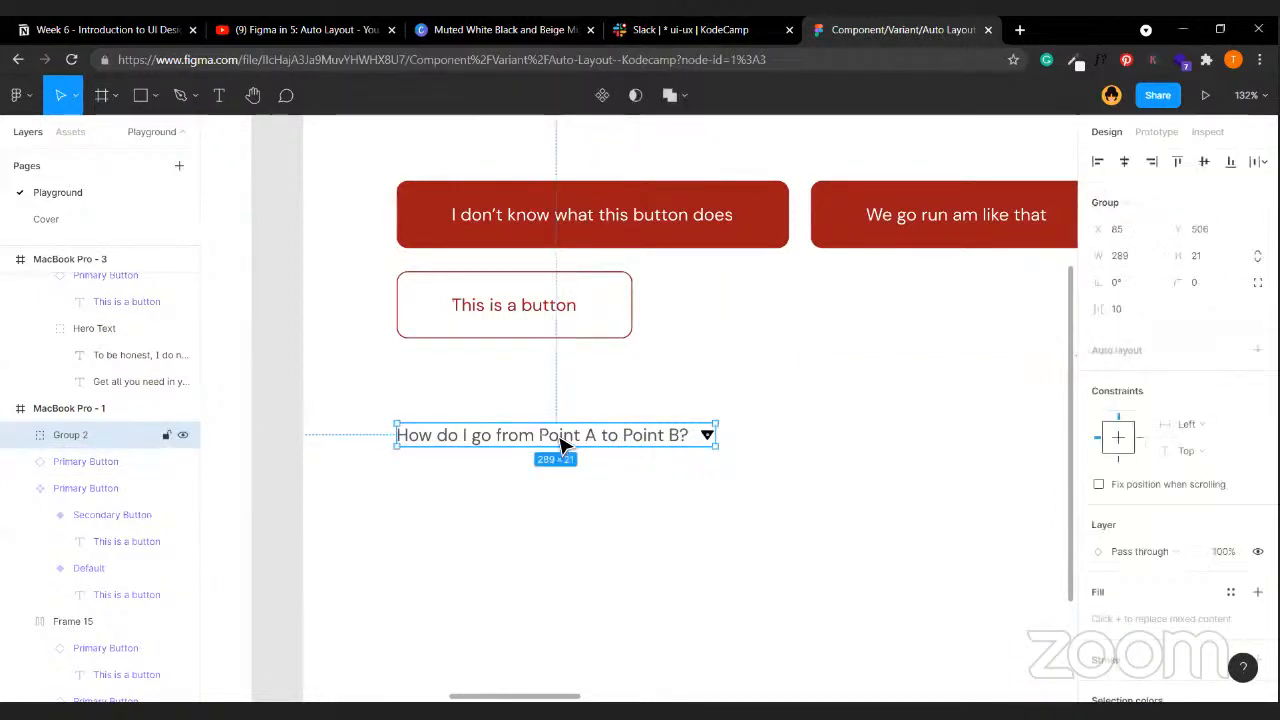
{"action": "right_click", "coordinate": [561, 441]}
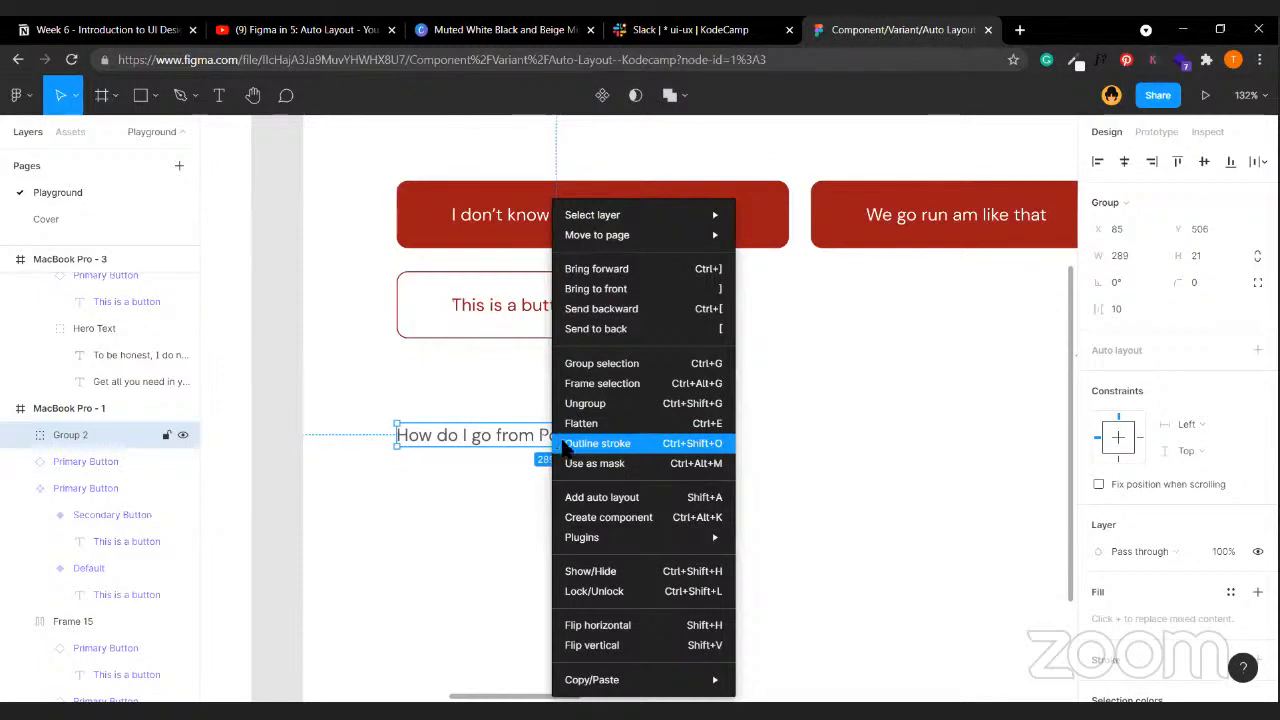
{"action": "left_click", "coordinate": [606, 517]}
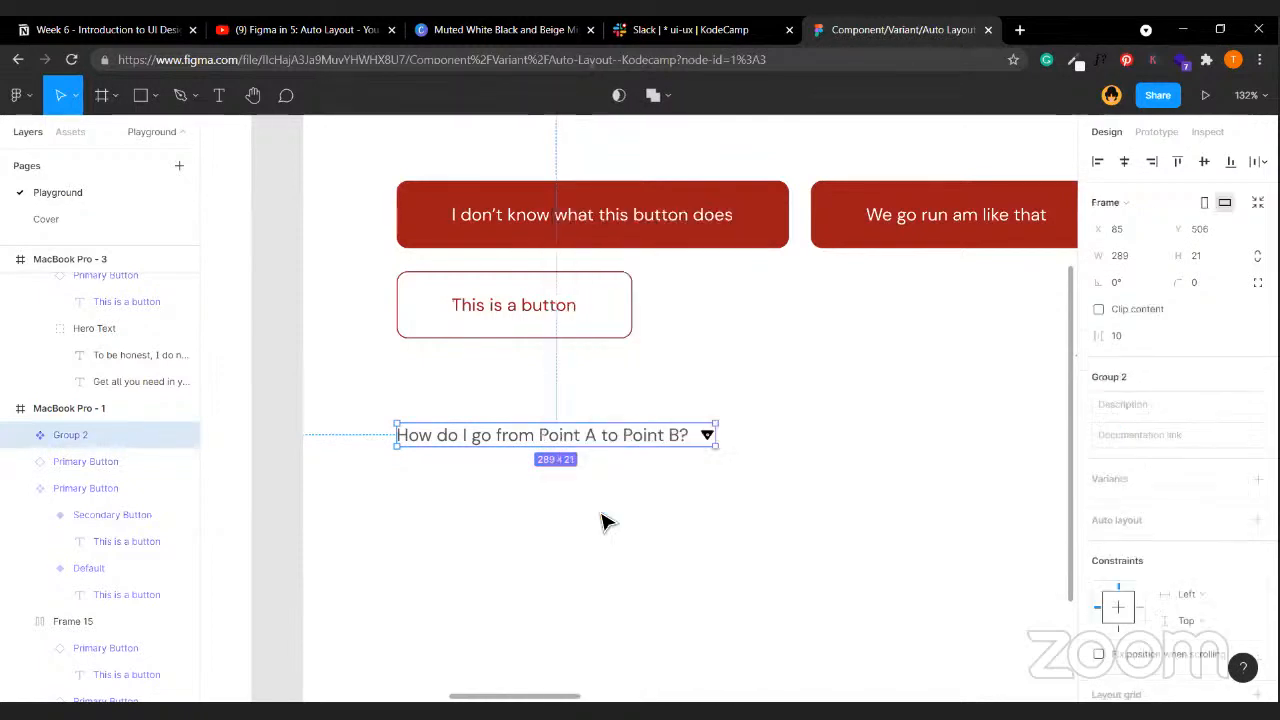
{"action": "left_click", "coordinate": [682, 405]}
- Rename the question row component "Unopened Dropdown"
{"action": "left_click", "coordinate": [180, 434]}
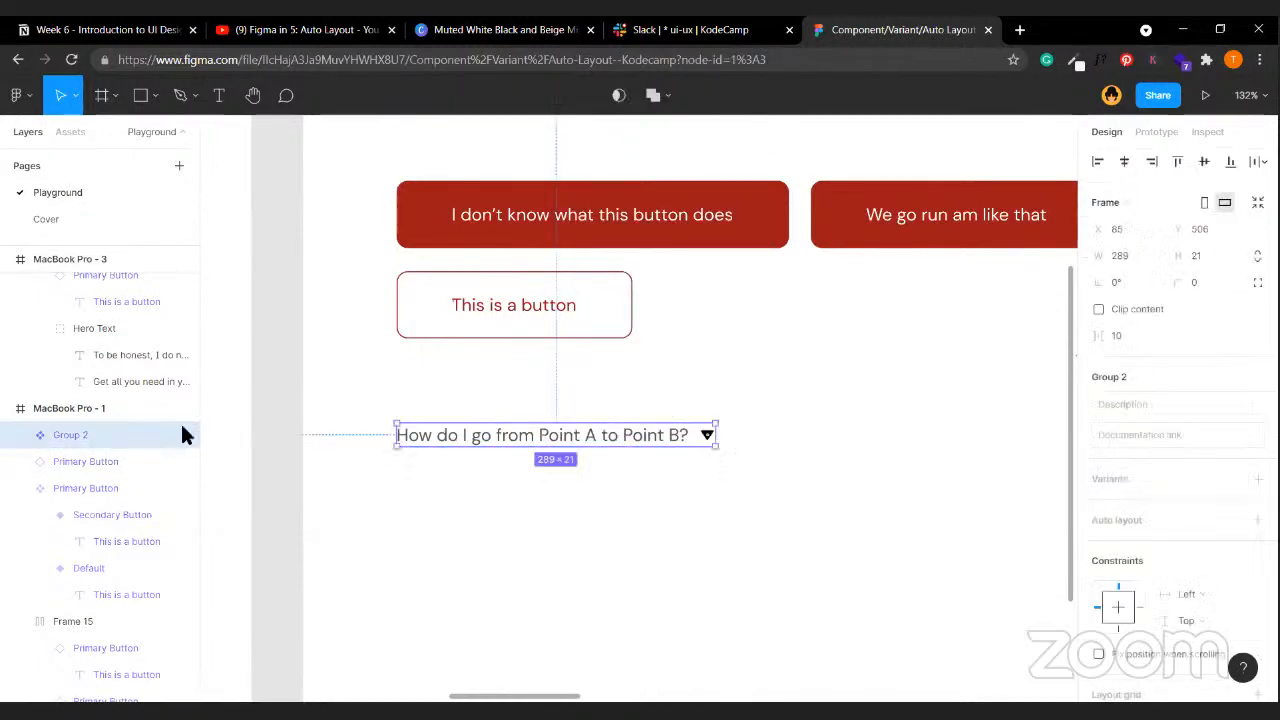
{"action": "double_click", "coordinate": [108, 442]}
{"action": "type", "text": "U"}
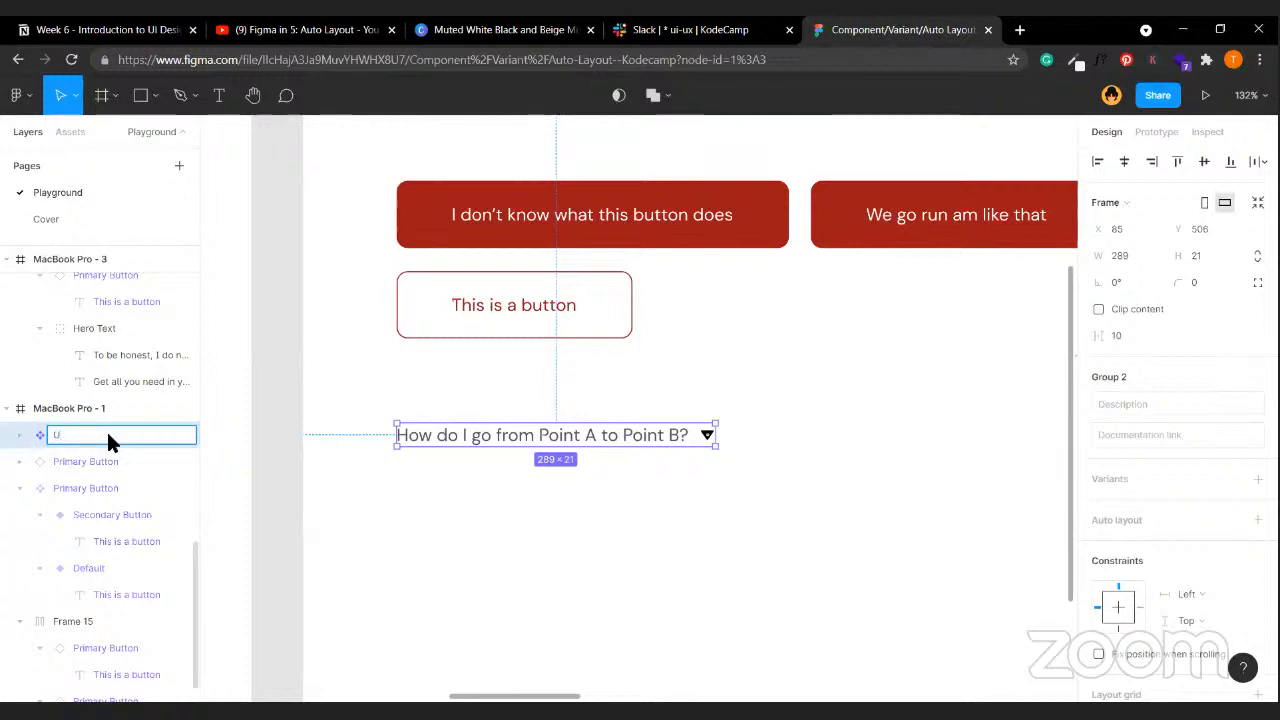
{"action": "type", "text": "nopened"}
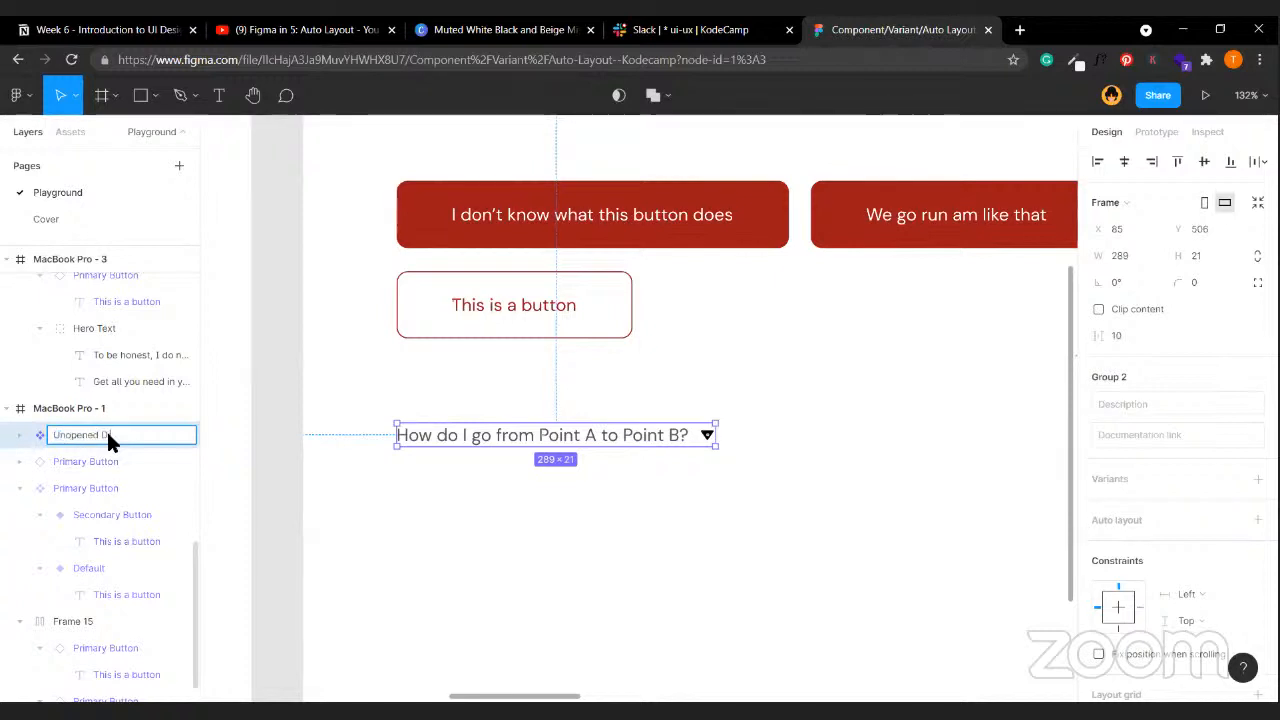
{"action": "type", "text": " Dropdown"}
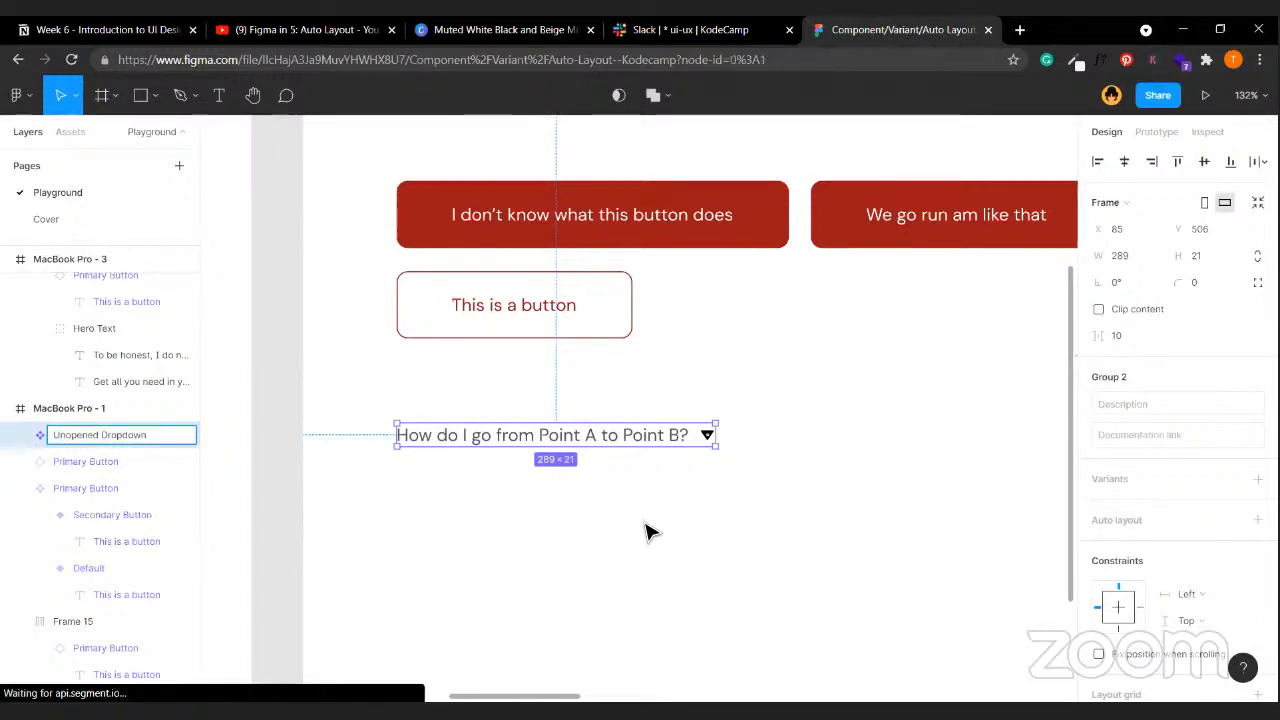
{"action": "left_click", "coordinate": [646, 531]}
- Add a second variant to the Unopened Dropdown component
{"action": "left_click", "coordinate": [618, 440]}
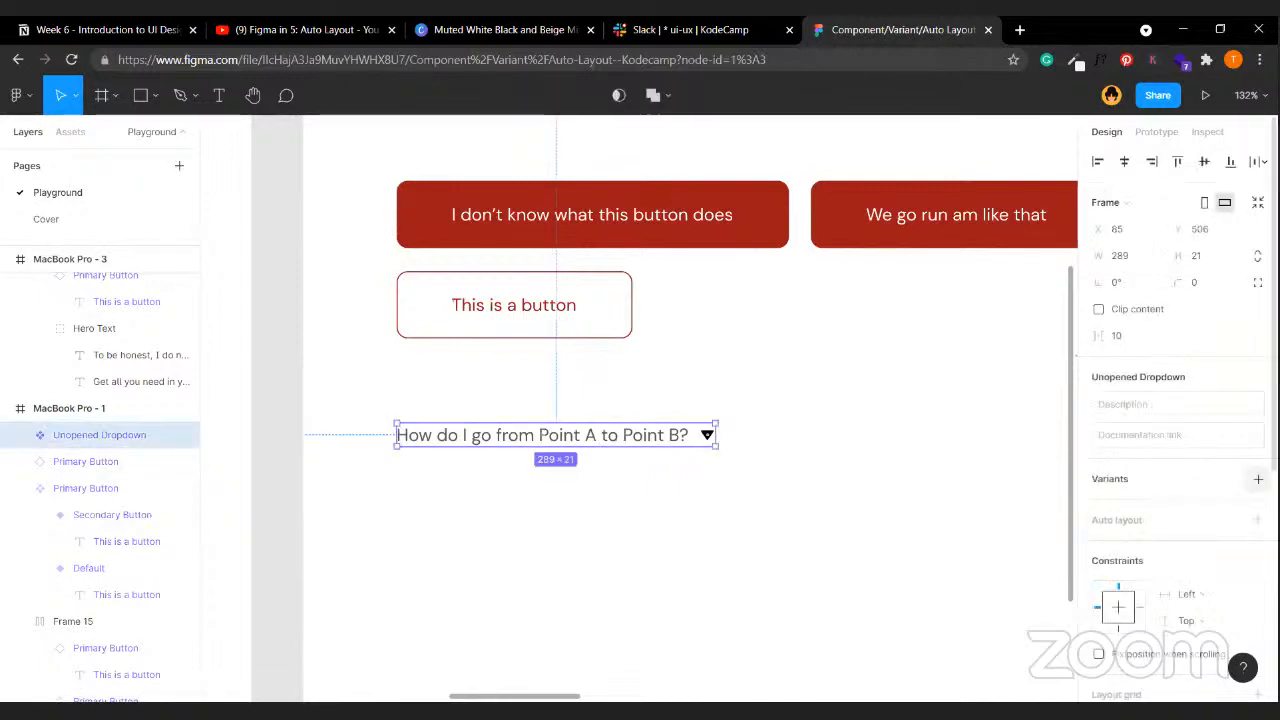
{"action": "left_click", "coordinate": [1258, 479]}
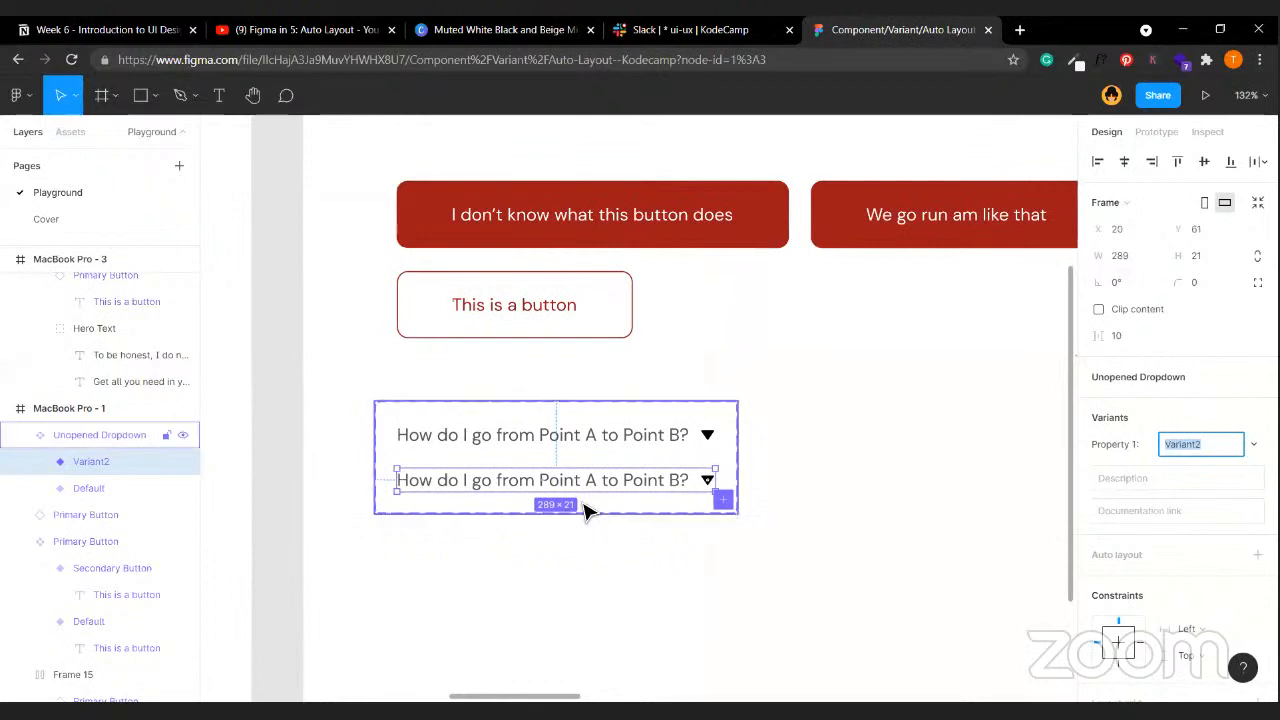
{"action": "left_click", "coordinate": [629, 557]}
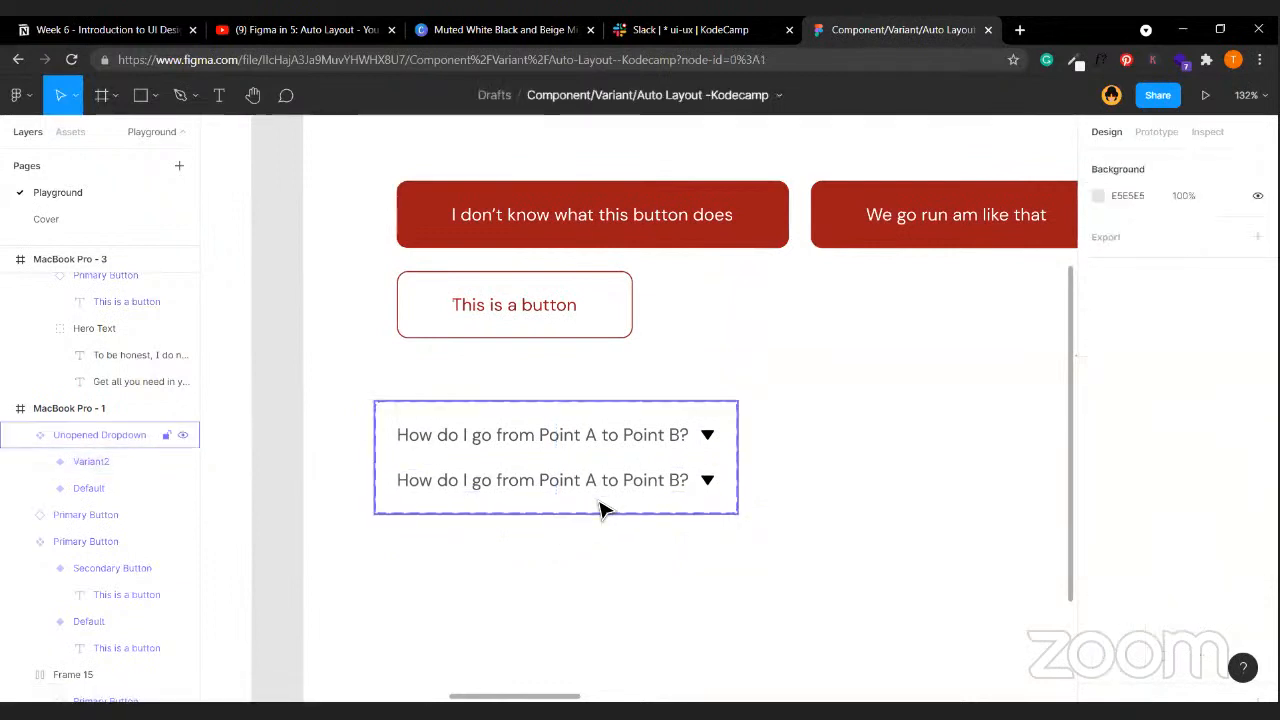
- Rotate the arrow icon in the dropdown's second variant to 180°
{"action": "left_click", "coordinate": [703, 490]}
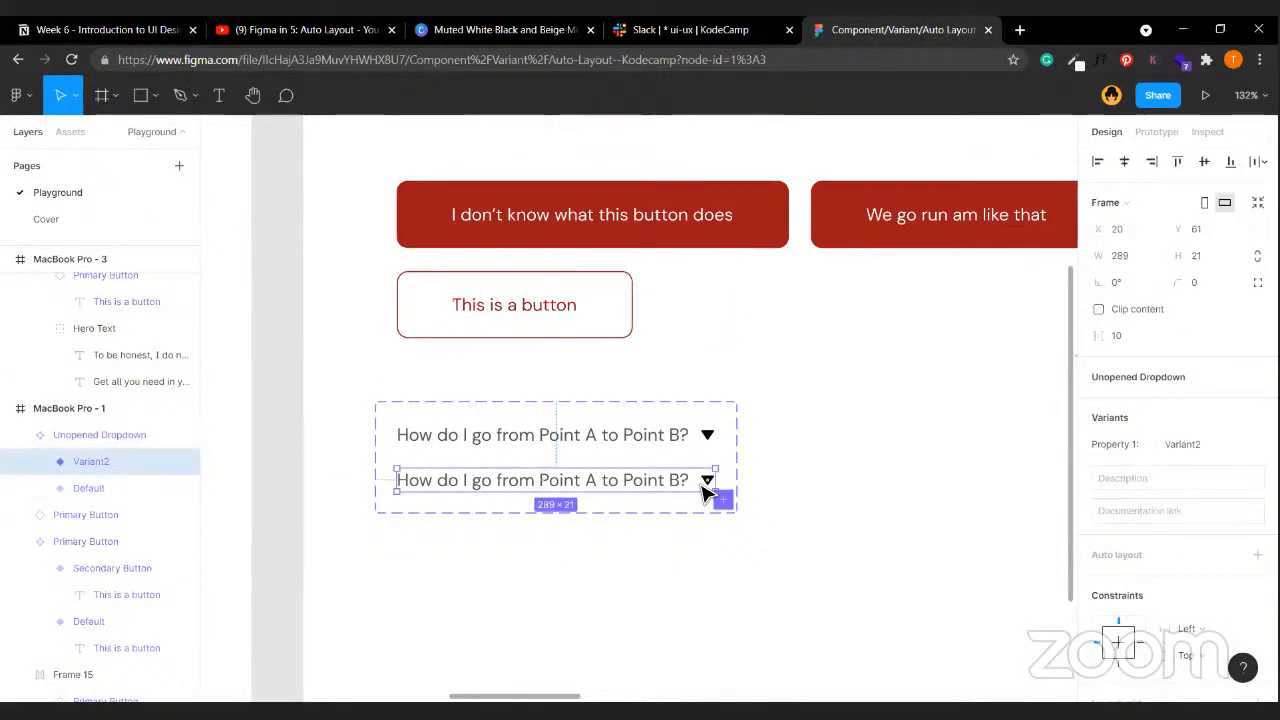
{"action": "double_click", "coordinate": [705, 482]}
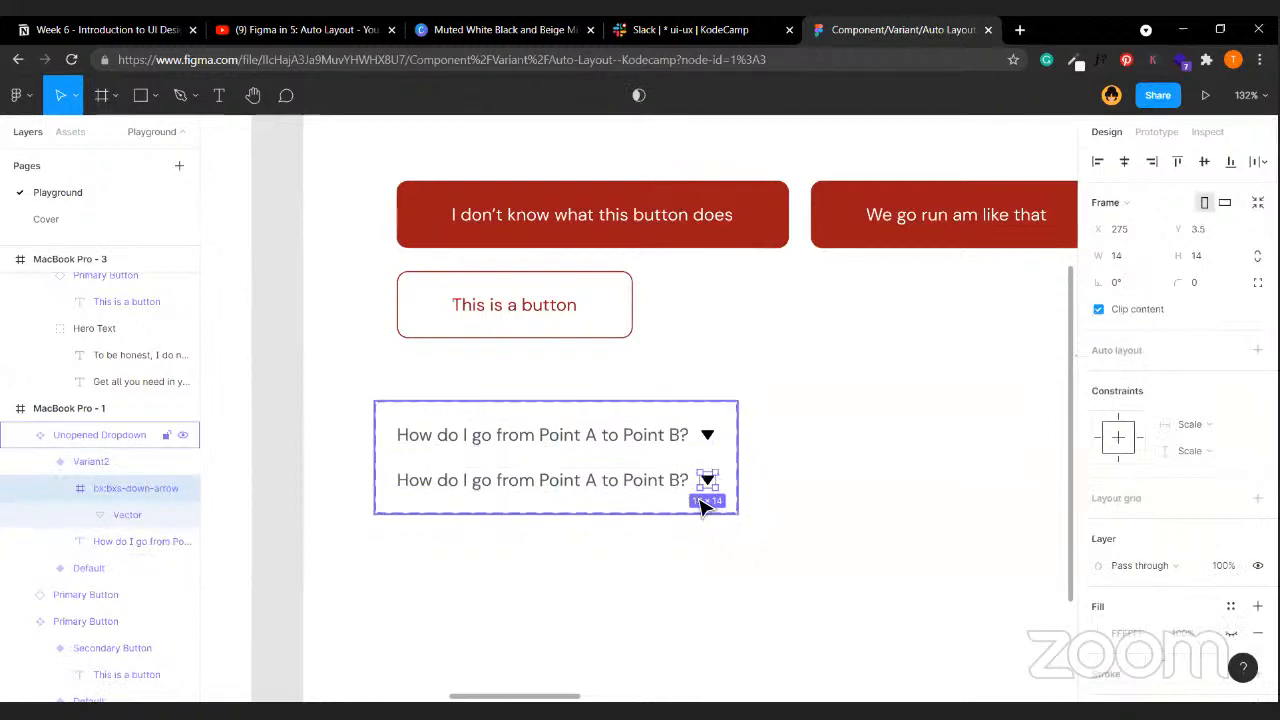
{"action": "left_click", "coordinate": [1128, 282]}
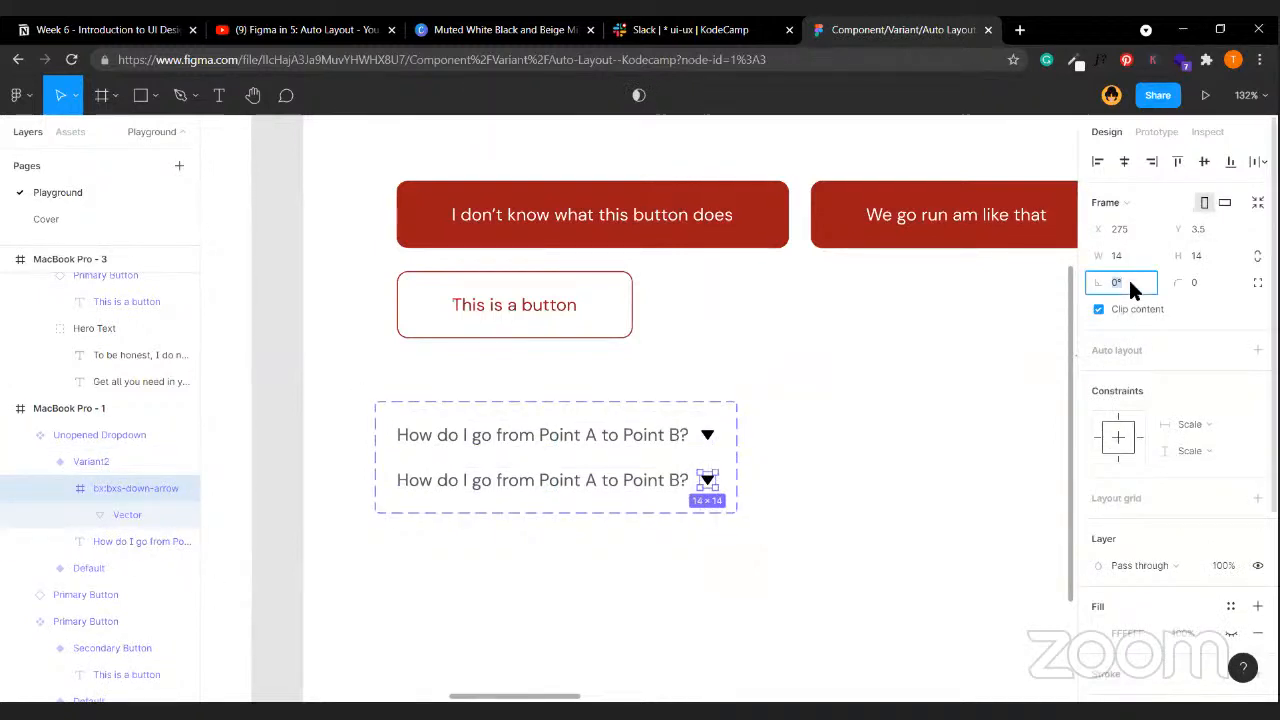
{"action": "type", "text": "90"}
{"action": "key", "text": "Return"}
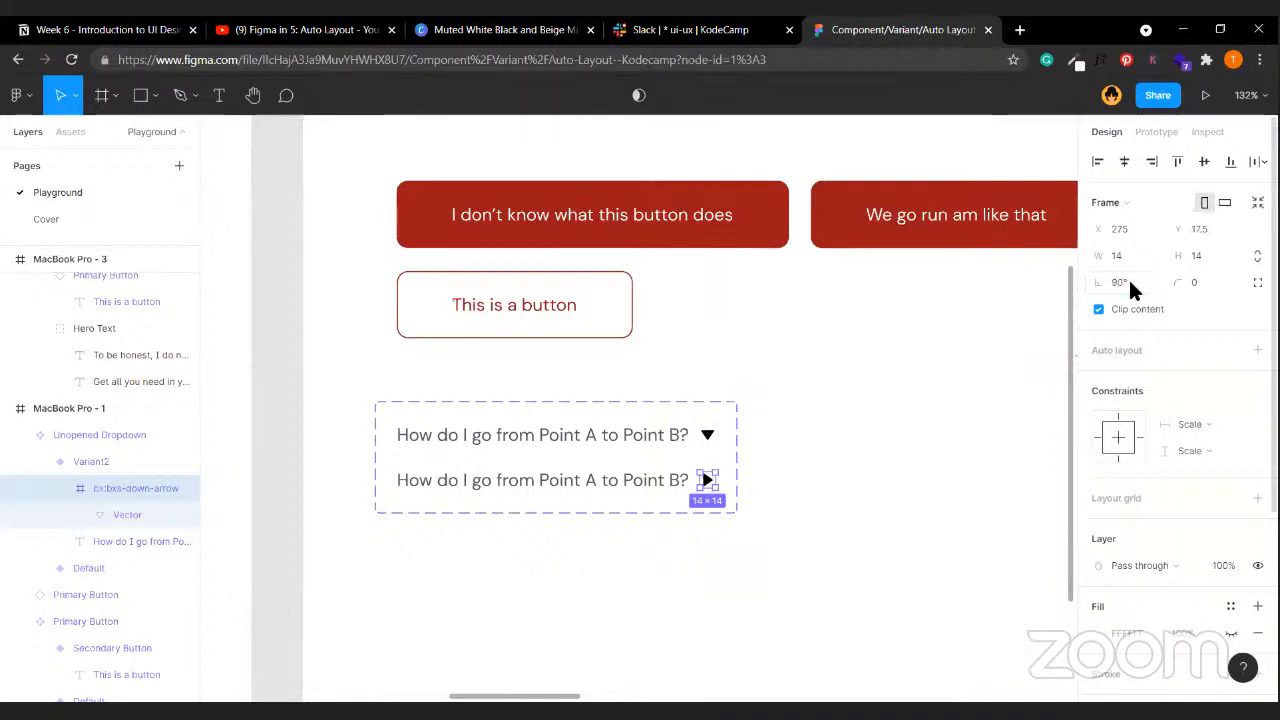
{"action": "left_click", "coordinate": [1128, 277]}
{"action": "type", "text": "180"}
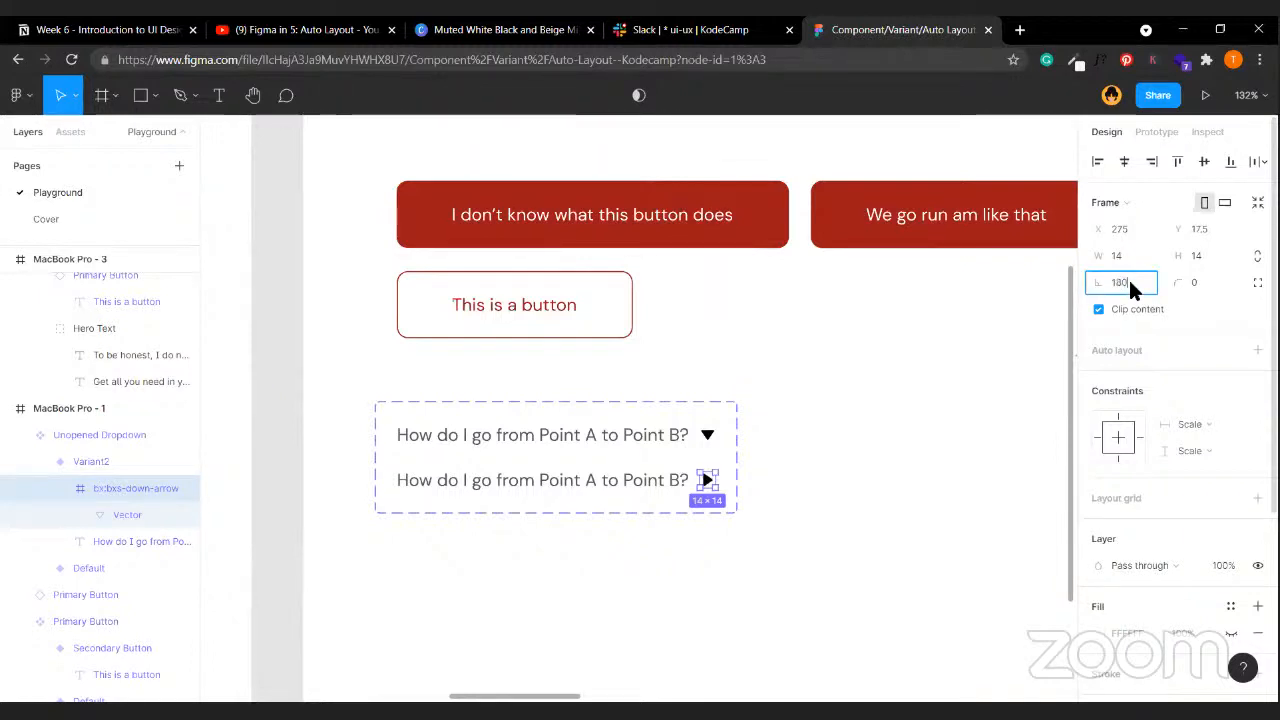
{"action": "key", "text": "Return"}
{"action": "left_click", "coordinate": [837, 477]}
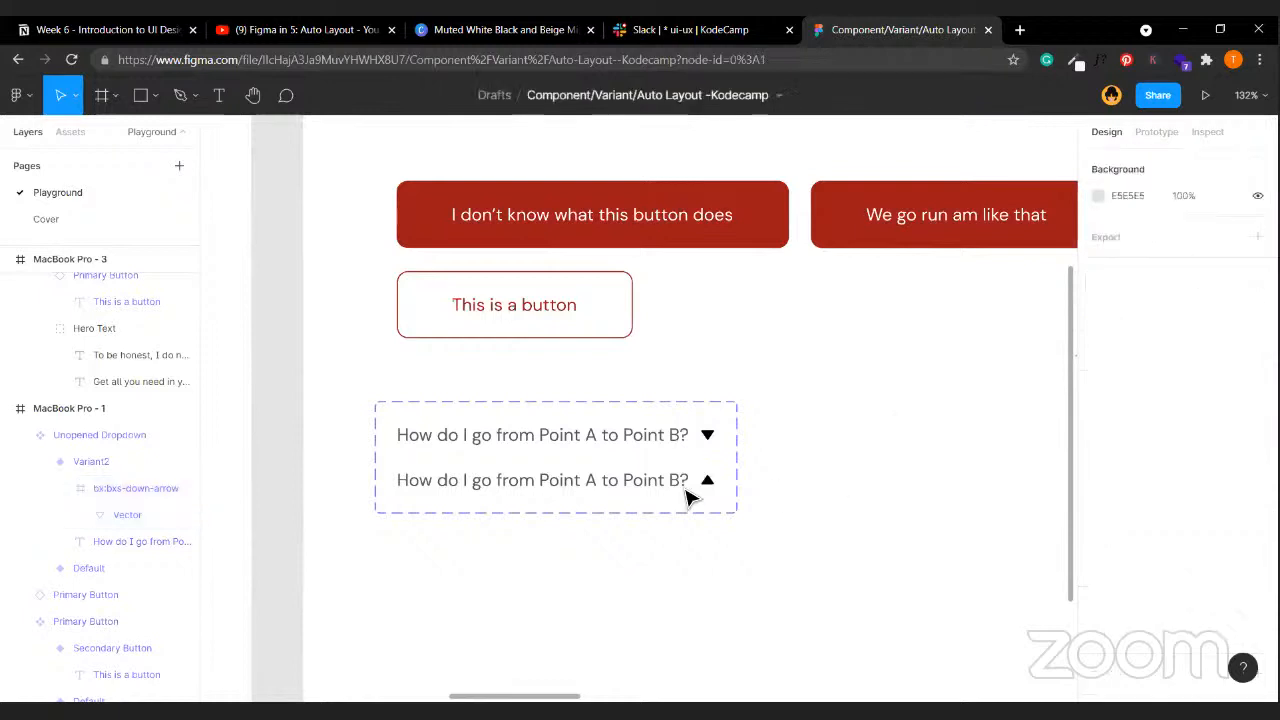
- Rename the second dropdown variant "Opened Dropdown"
{"action": "left_click", "coordinate": [608, 486]}
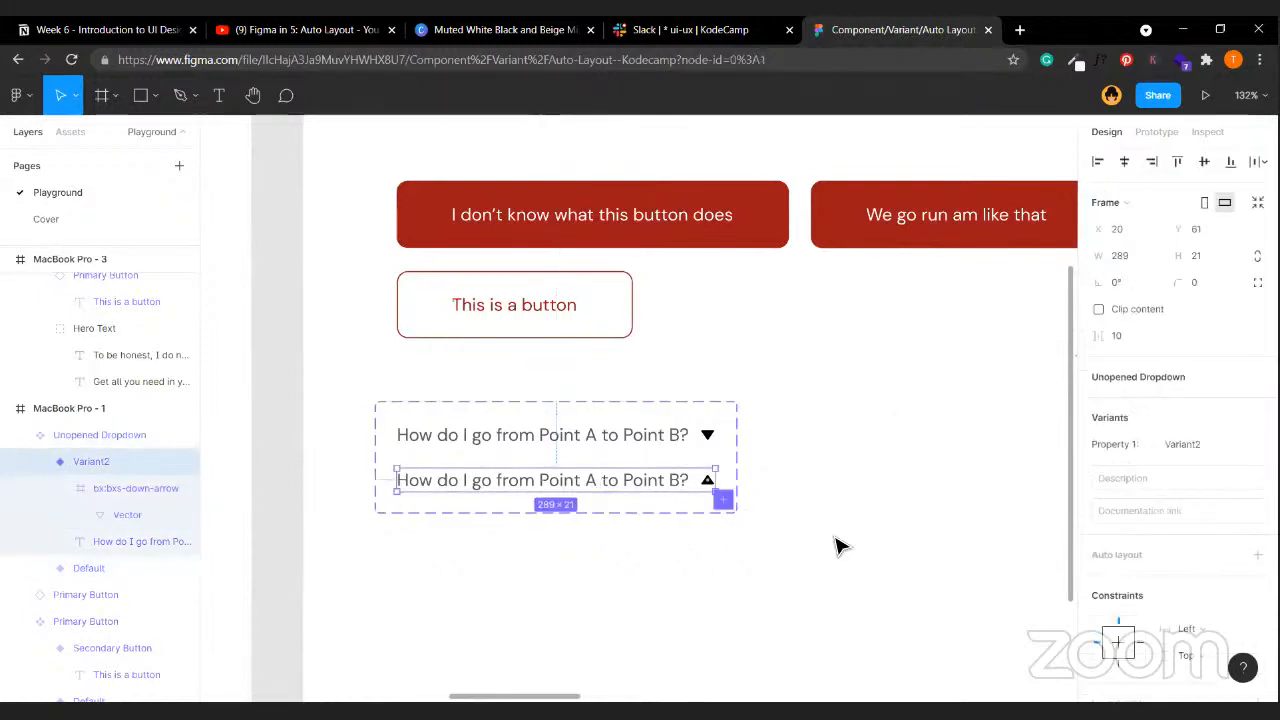
{"action": "left_click", "coordinate": [783, 539]}
{"action": "left_click", "coordinate": [637, 481]}
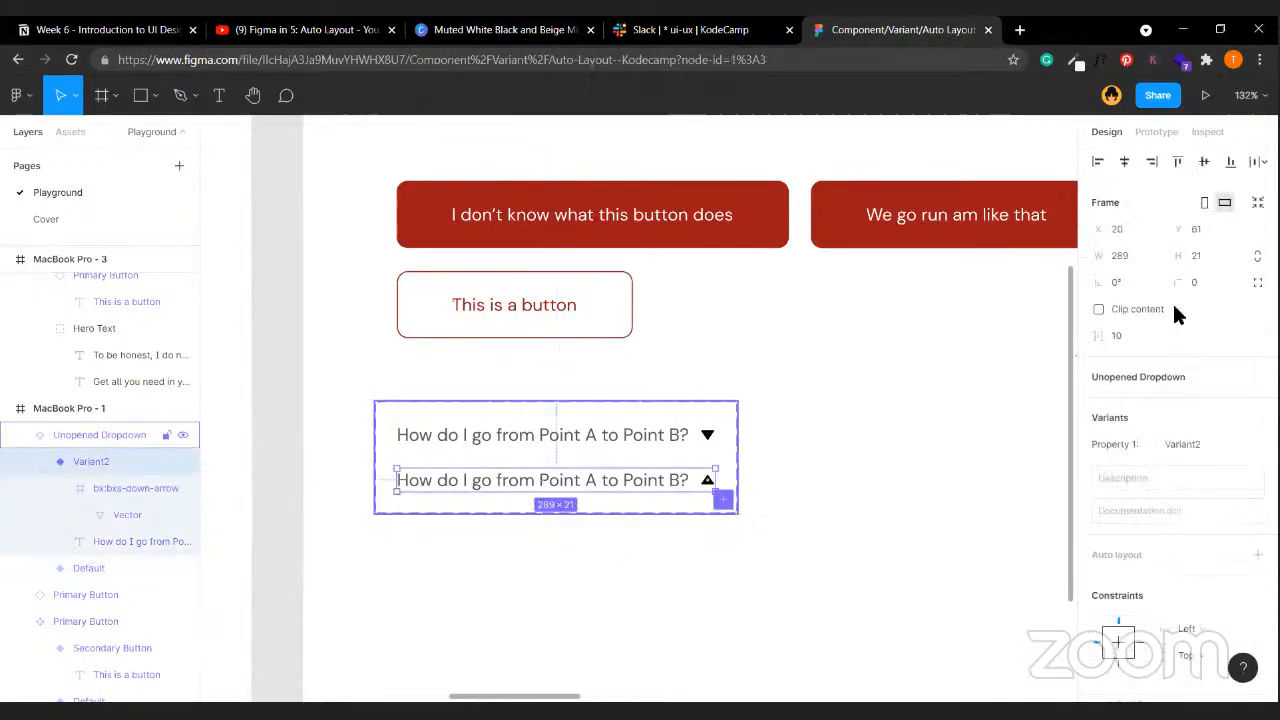
{"action": "left_click", "coordinate": [1203, 444]}
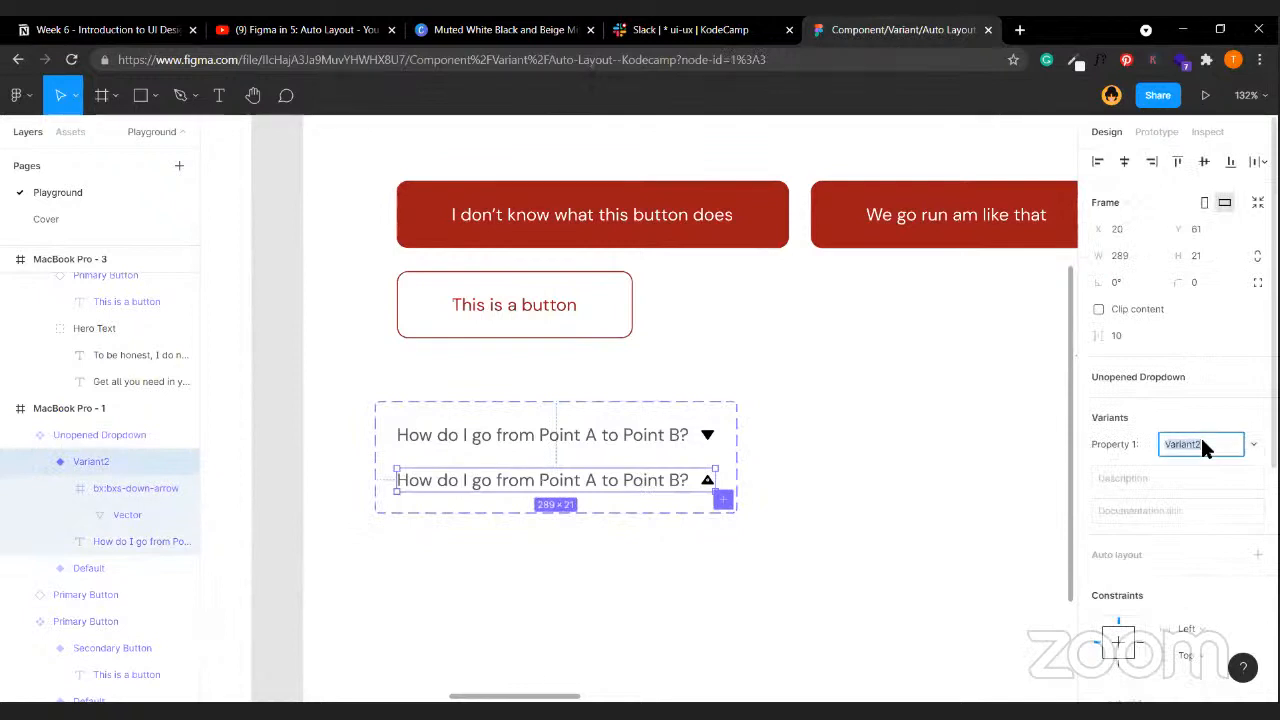
{"action": "type", "text": "Opened Dropdown"}
{"action": "key", "text": "Return"}
{"action": "left_click", "coordinate": [863, 457]}
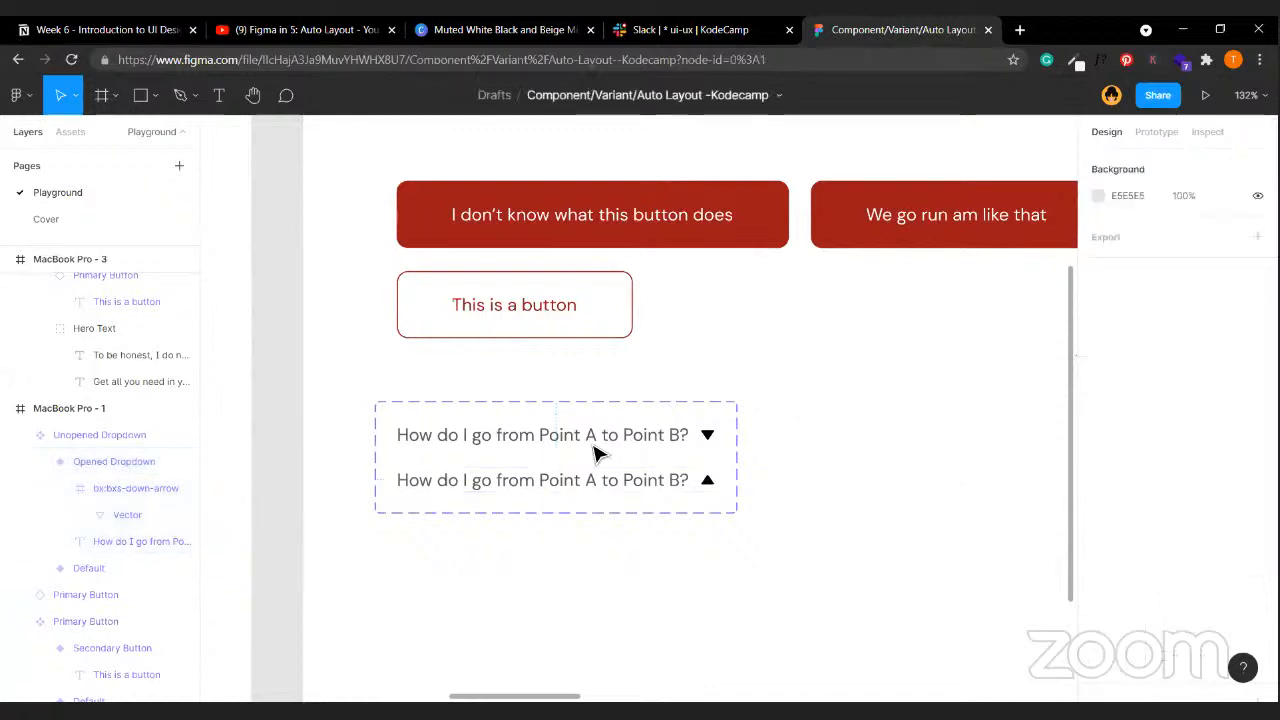
- Place a copy of the default dropdown variant in the MacBook Pro - 3 frame, below the Learn More buttons and left-aligned with the hero text
{"action": "scroll", "coordinate": [594, 453], "scroll_direction": "left", "scroll_amount": 3}
{"action": "scroll", "coordinate": [594, 453], "scroll_direction": "down", "scroll_amount": 5}
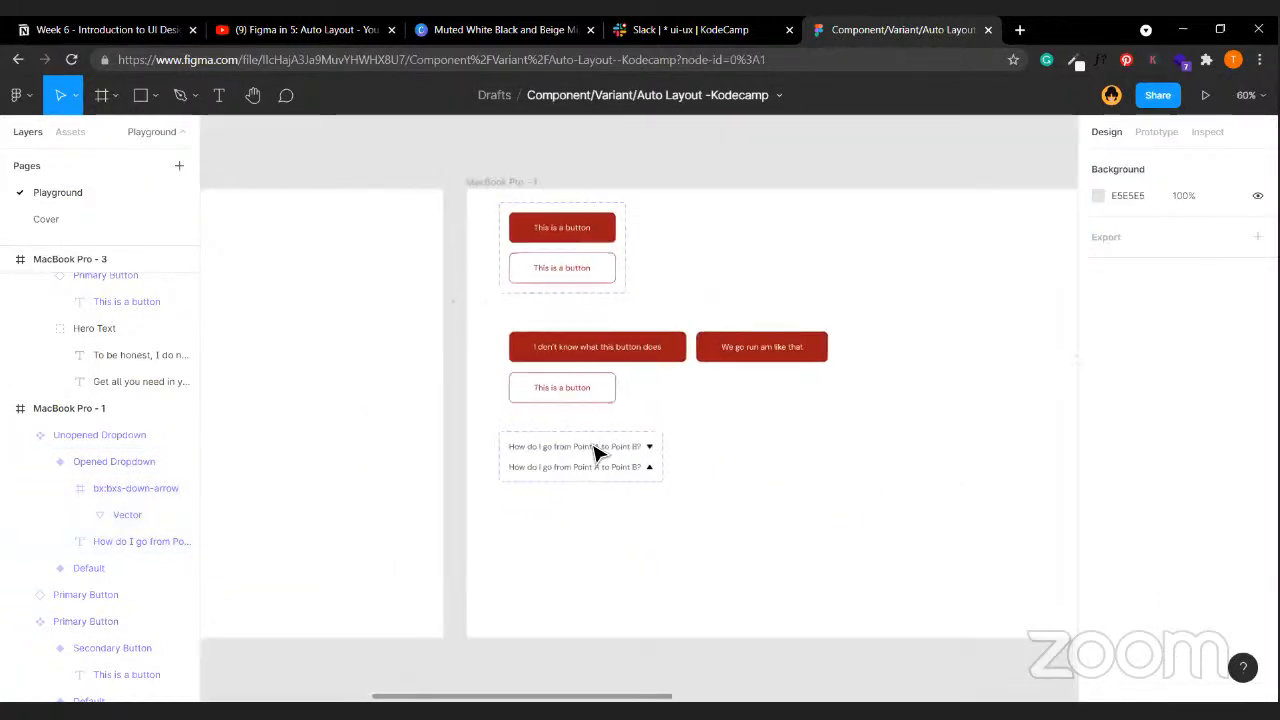
{"action": "scroll", "coordinate": [594, 453], "scroll_direction": "left", "scroll_amount": 3}
{"action": "left_click", "coordinate": [762, 458]}
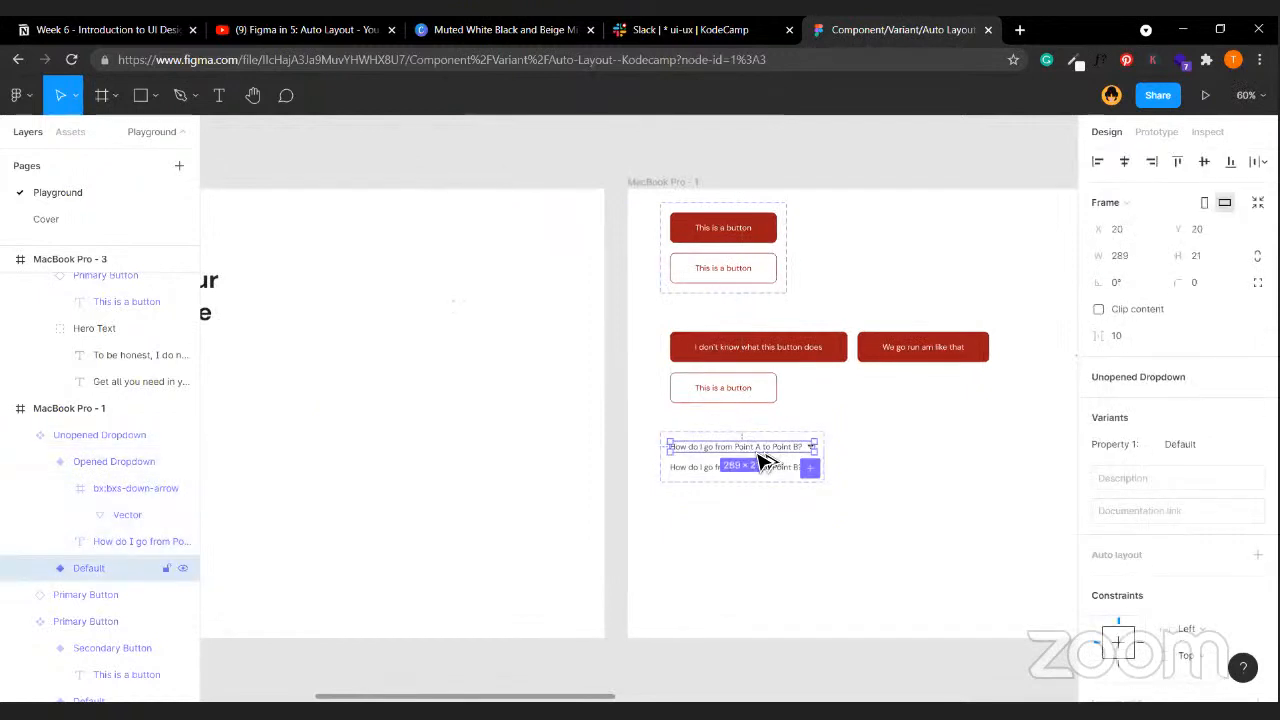
{"action": "left_click_drag", "start_coordinate": [758, 454], "coordinate": [250, 430]}
{"action": "scroll", "coordinate": [250, 430], "scroll_direction": "left", "scroll_amount": 3}
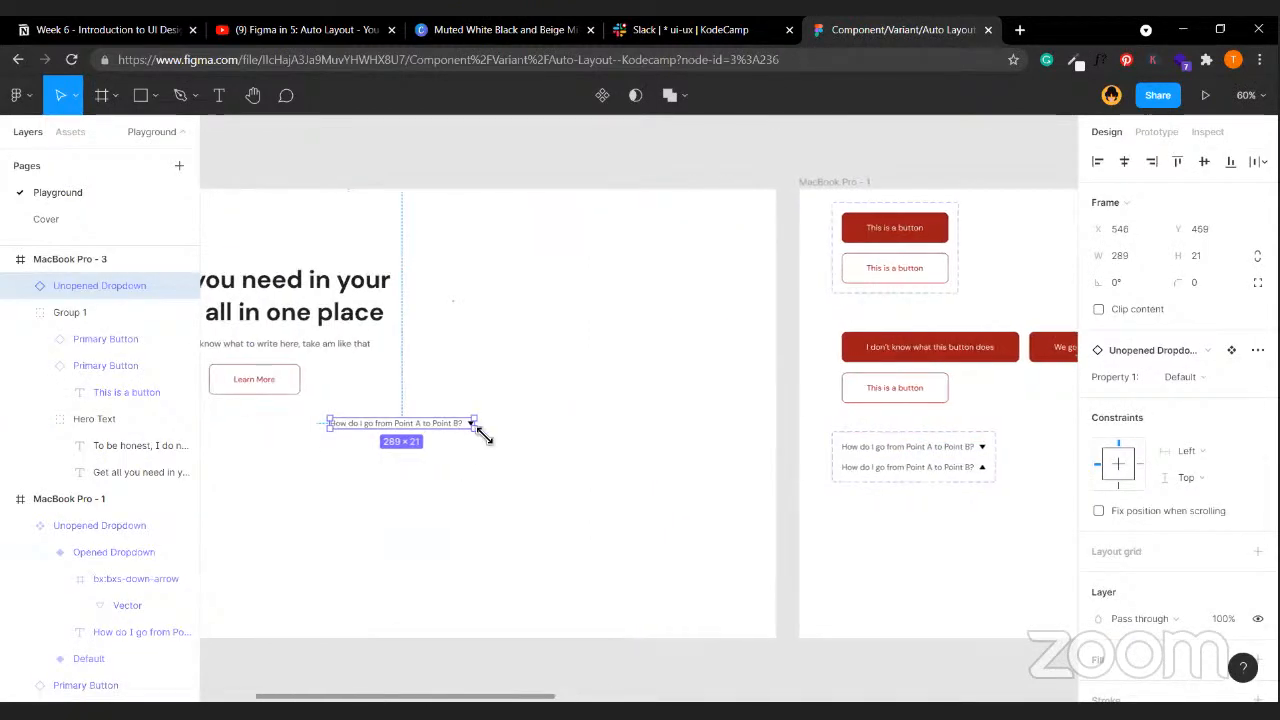
{"action": "left_click_drag", "start_coordinate": [424, 430], "coordinate": [285, 459]}
{"action": "scroll", "coordinate": [285, 459], "scroll_direction": "left", "scroll_amount": 1}
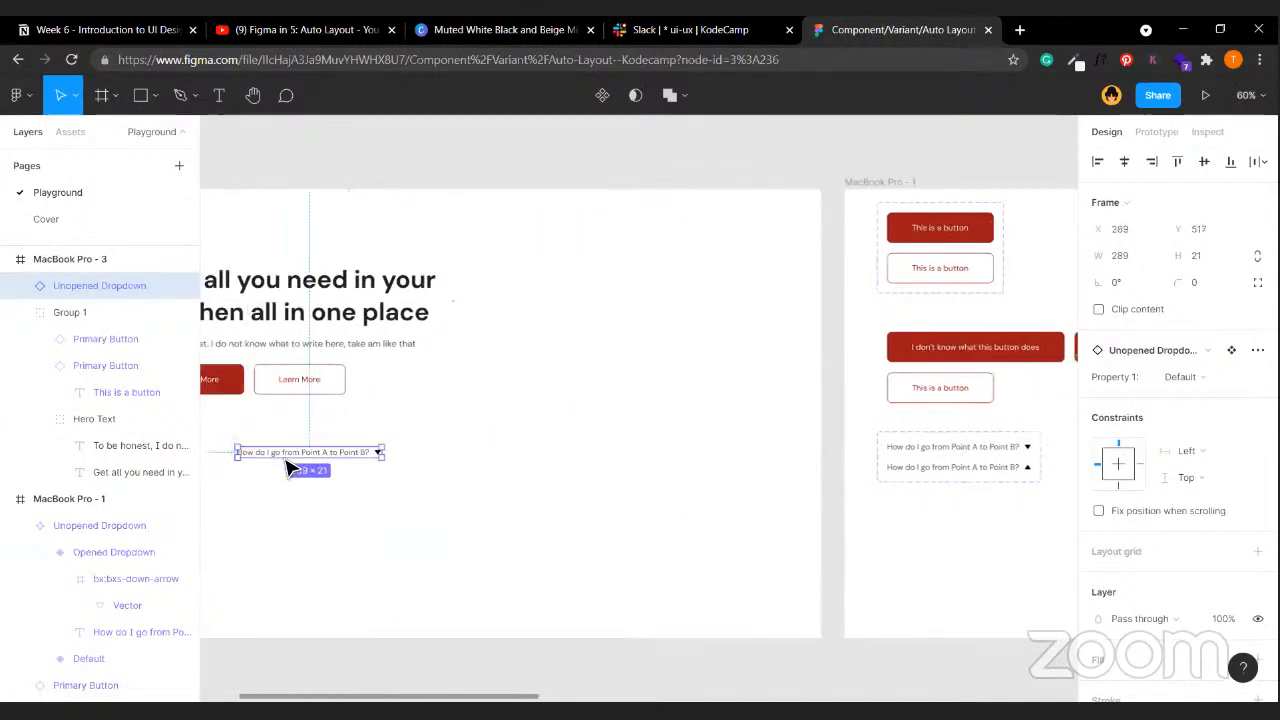
{"action": "scroll", "coordinate": [285, 465], "scroll_direction": "left", "scroll_amount": 4}
{"action": "left_click_drag", "start_coordinate": [492, 462], "coordinate": [408, 483]}
- Duplicate the hero heading into the space below the Learn More buttons and set the copy's font size to 30
{"action": "double_click", "coordinate": [474, 314]}
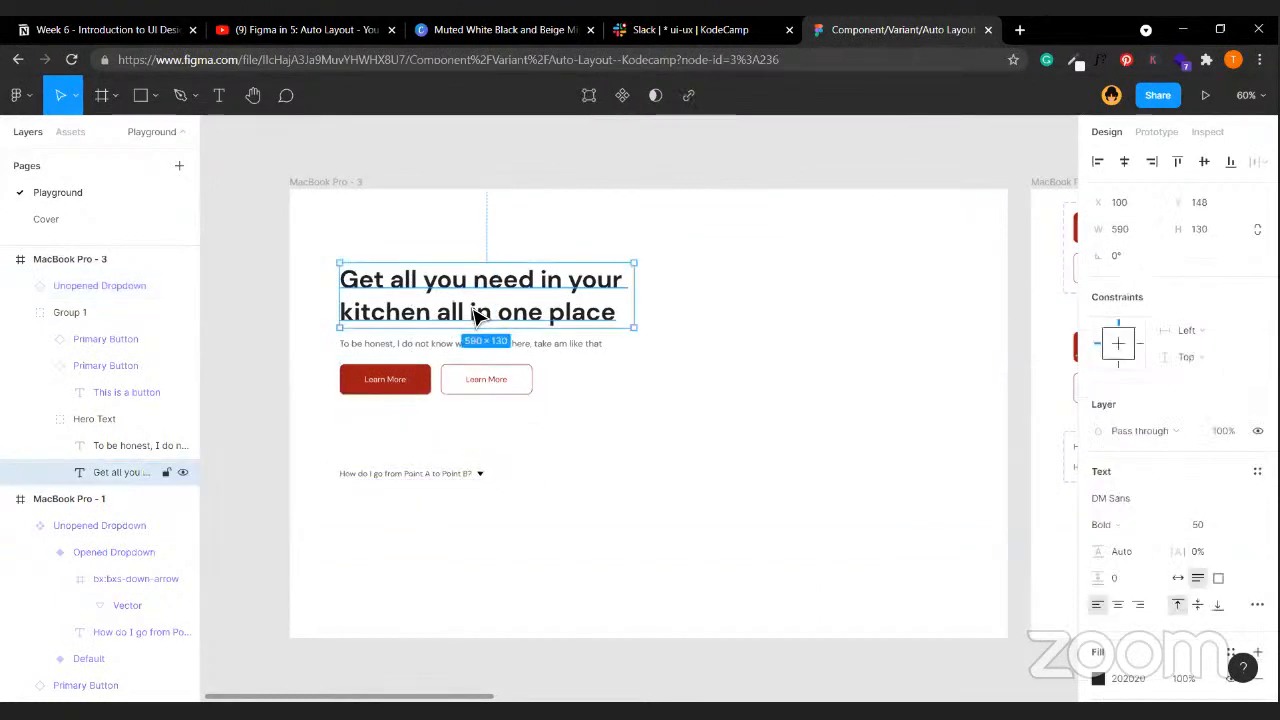
{"action": "left_click_drag", "start_coordinate": [226, 351], "coordinate": [677, 466]}
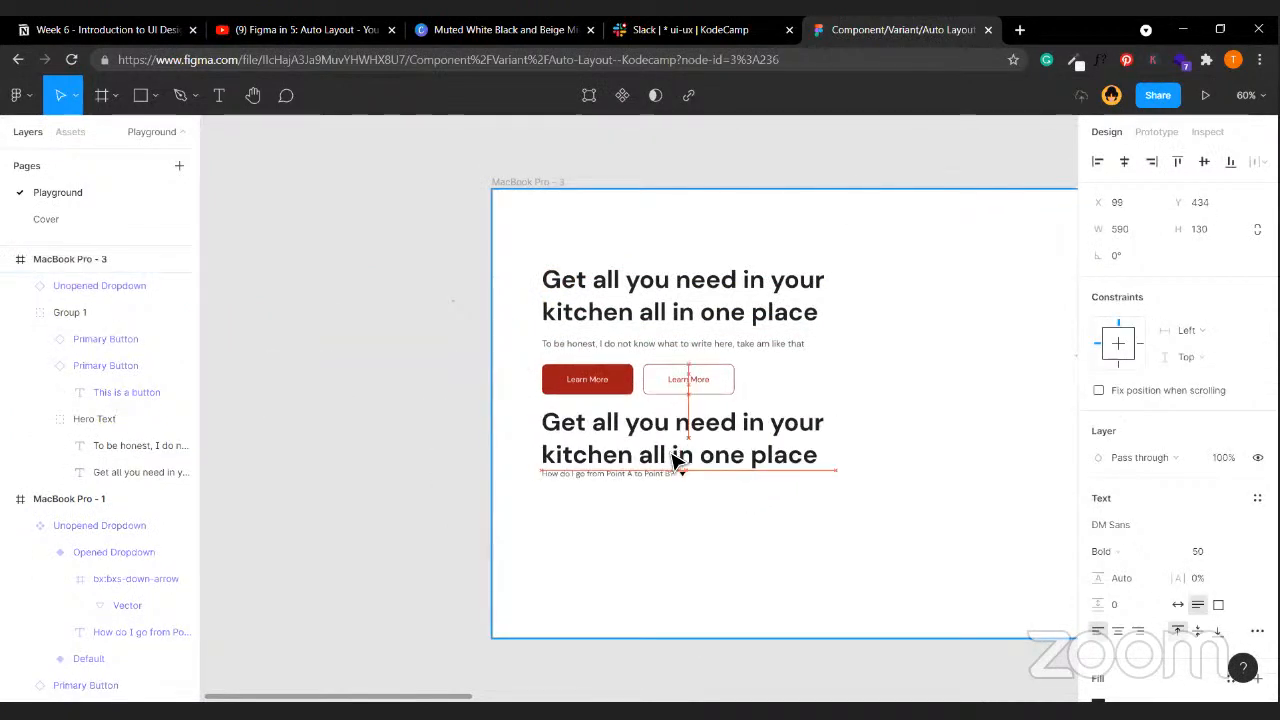
{"action": "left_click", "coordinate": [1206, 551]}
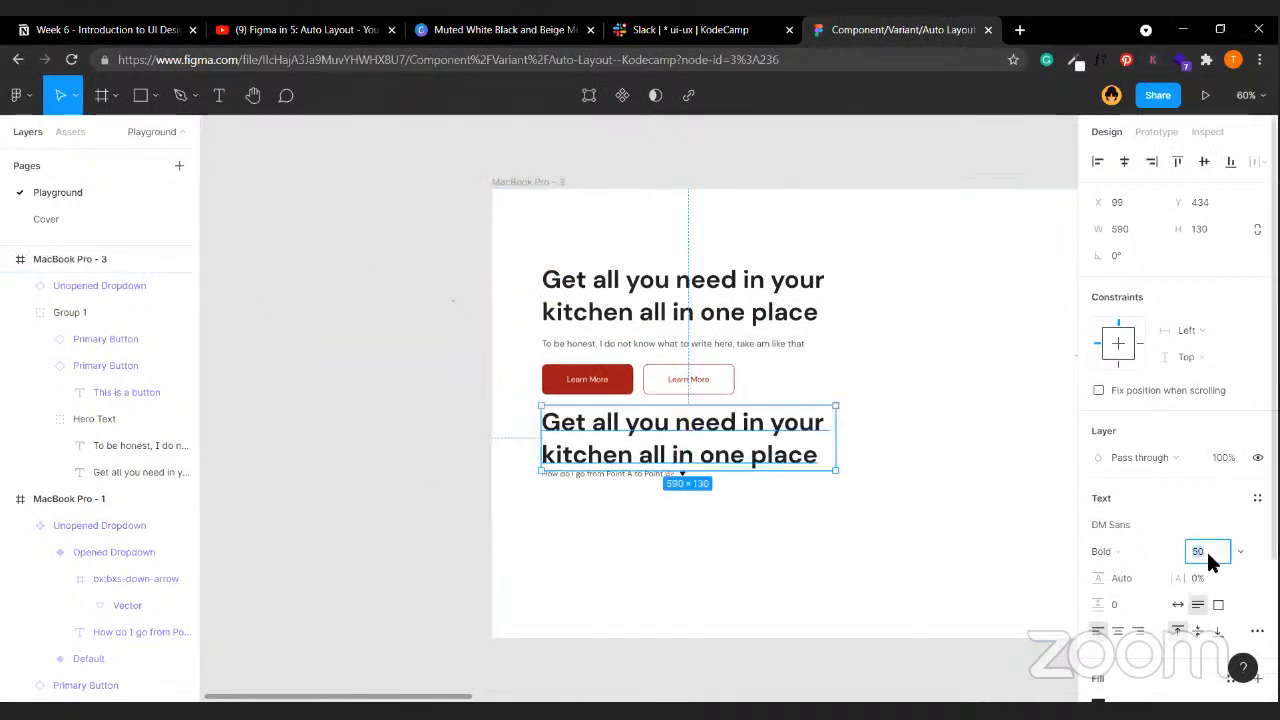
{"action": "type", "text": "30"}
{"action": "key", "text": "Return"}
{"action": "scroll", "coordinate": [765, 380], "scroll_direction": "up", "scroll_amount": 5}
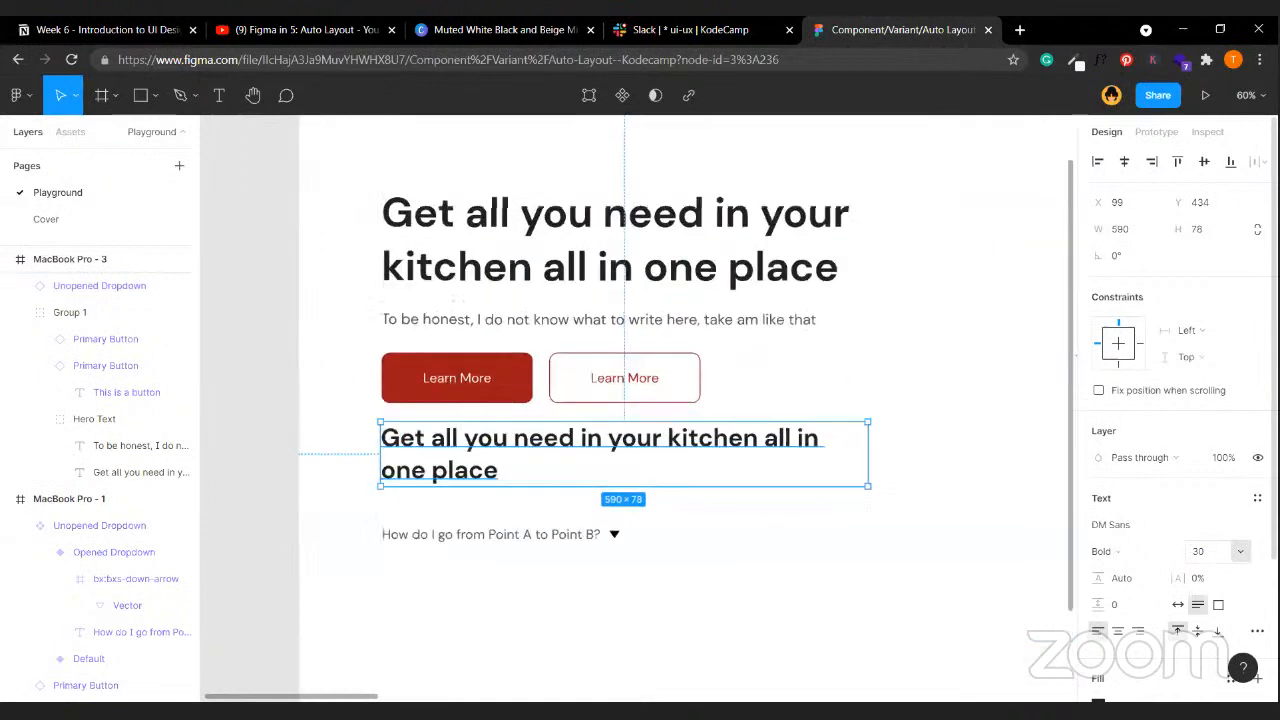
- Replace the copied heading's text with "Frequently Asked Questions"
{"action": "double_click", "coordinate": [449, 474]}
{"action": "type", "text": "Fr"}
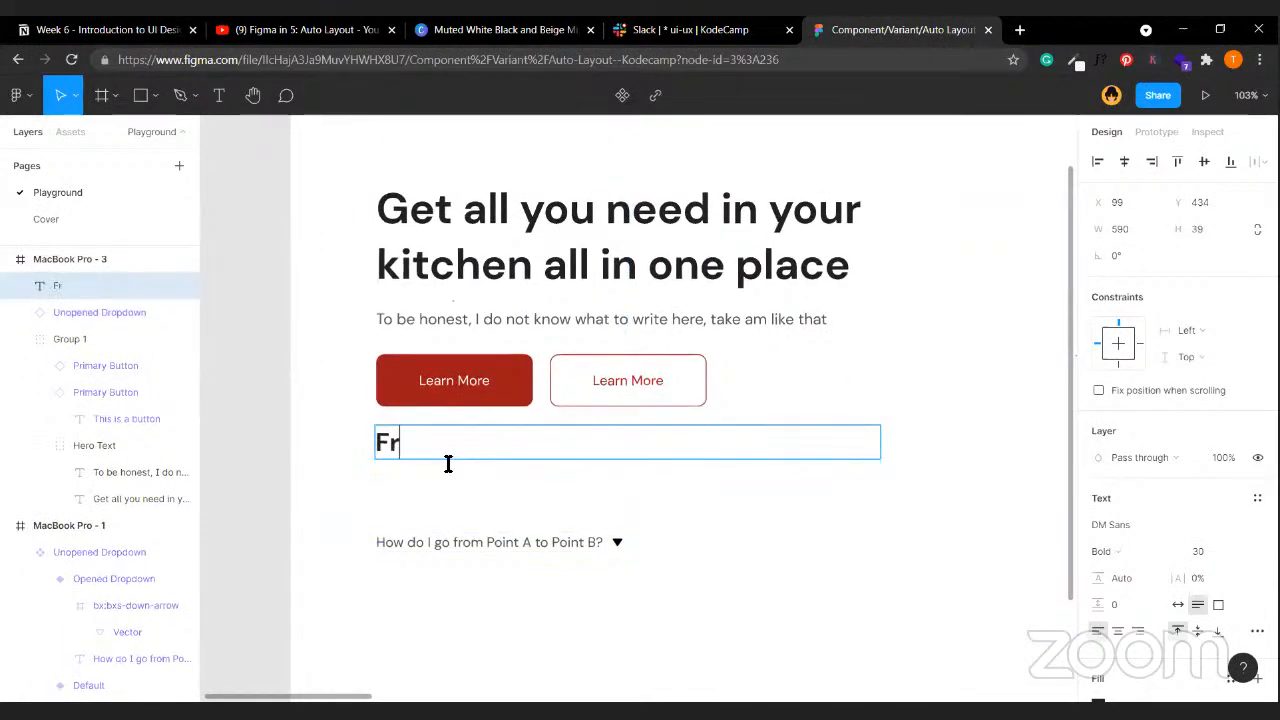
{"action": "type", "text": "ewuent"}
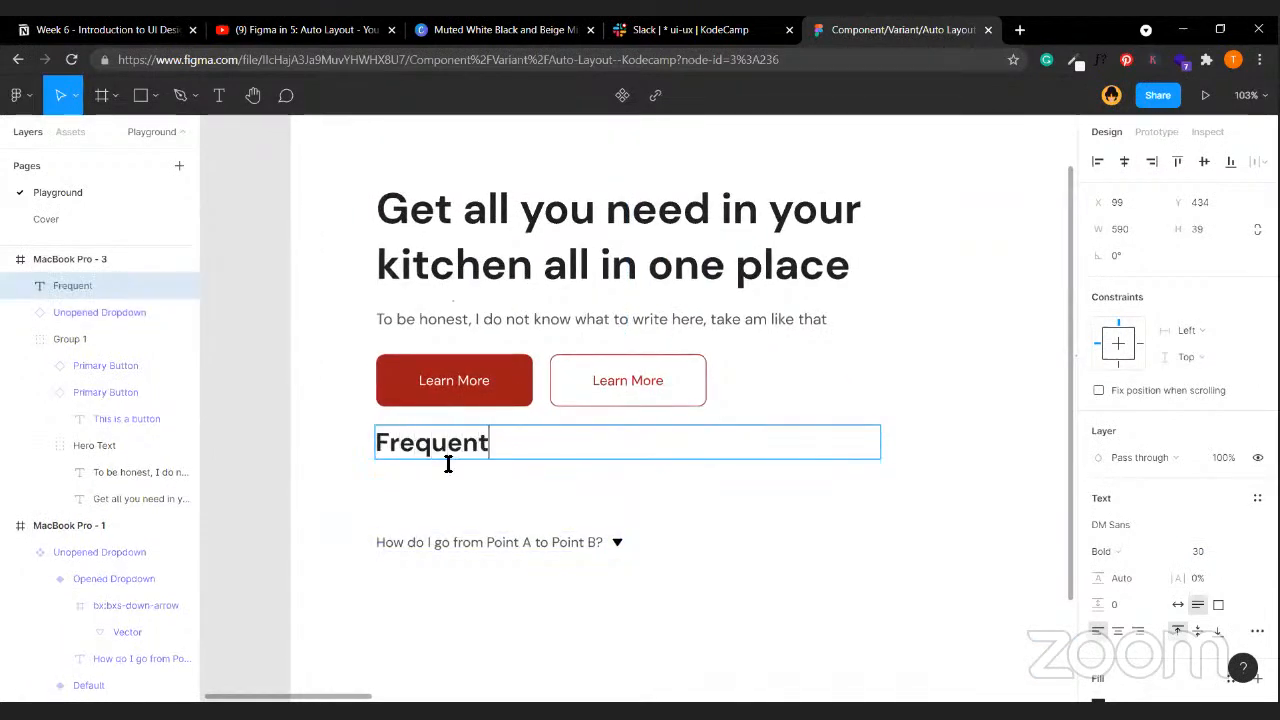
{"action": "type", "text": "ly AA"}
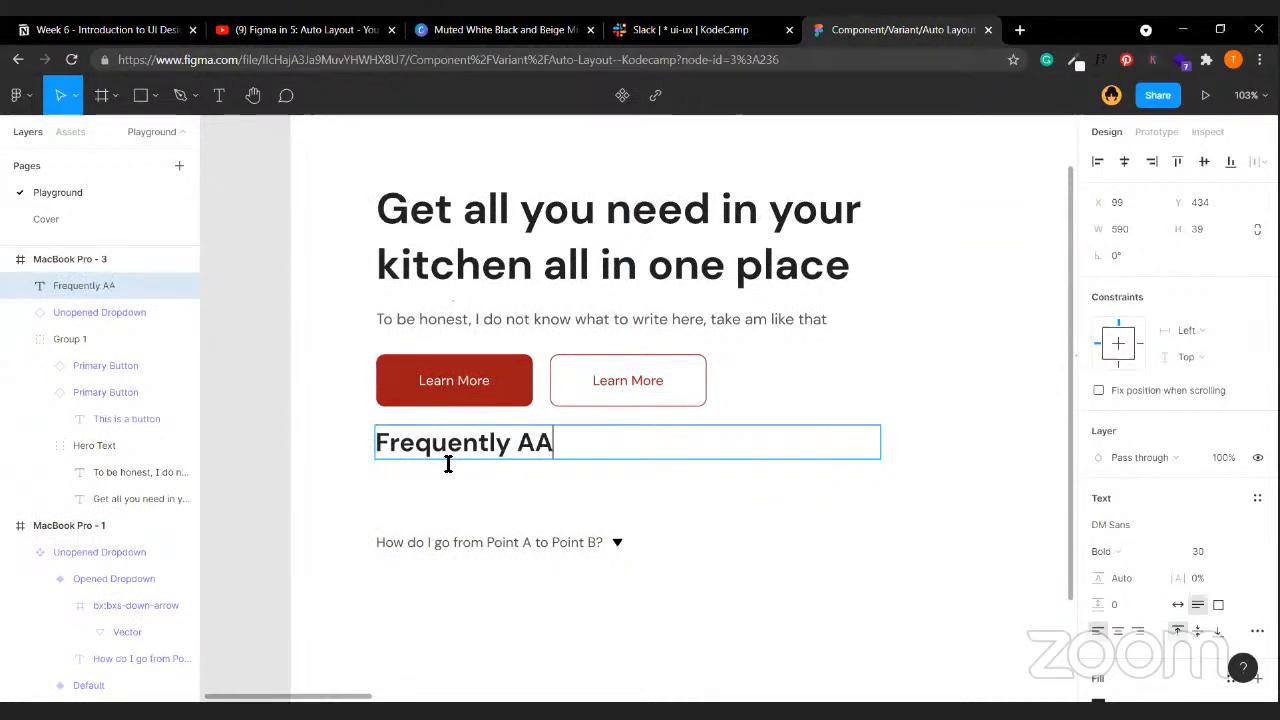
{"action": "key", "text": "BackSpace"}
{"action": "type", "text": "sked Q"}
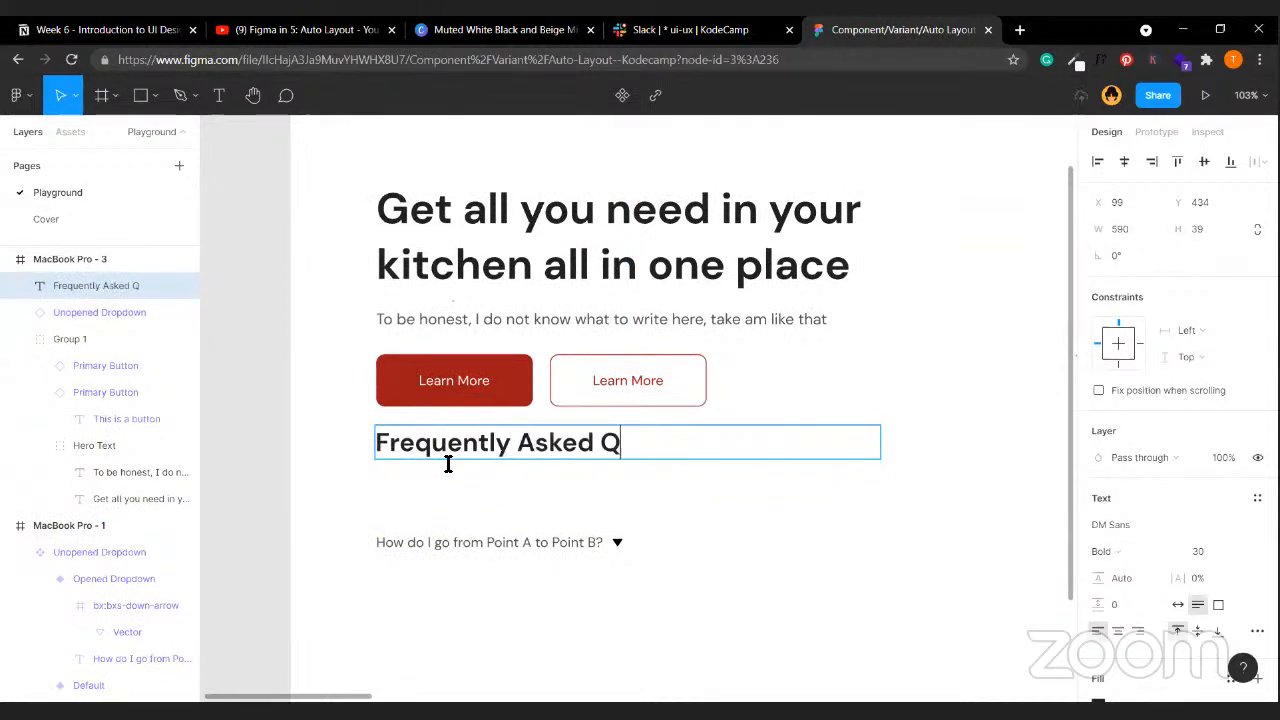
{"action": "type", "text": "uestions"}
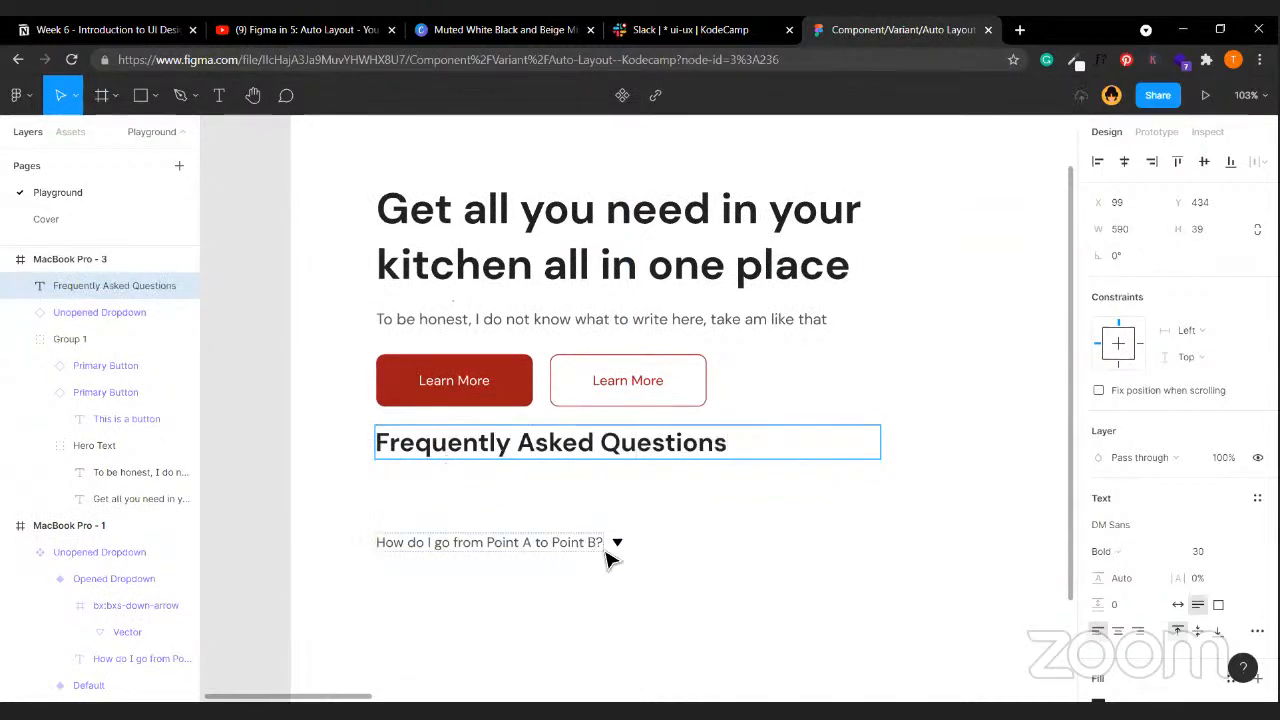
{"action": "key", "text": "Escape"}
- Set the FAQ heading to Medium weight and auto width, and place it about 20 px above the dropdown row
{"action": "left_click", "coordinate": [1120, 557]}
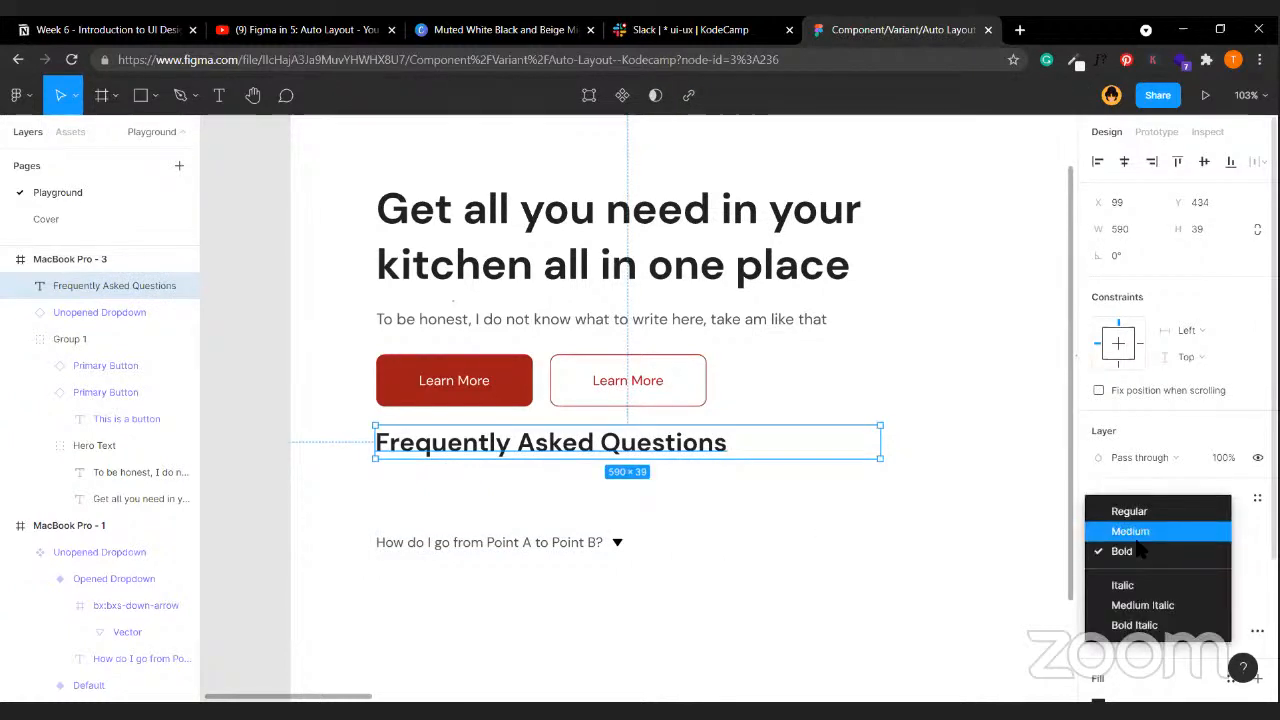
{"action": "left_click", "coordinate": [1120, 531]}
{"action": "left_click_drag", "start_coordinate": [575, 455], "coordinate": [582, 540]}
{"action": "left_click", "coordinate": [1178, 604]}
- Nudge the FAQ heading and dropdown row down together to widen the gap below the Learn More buttons
{"action": "left_click", "coordinate": [632, 505], "text": "shift"}
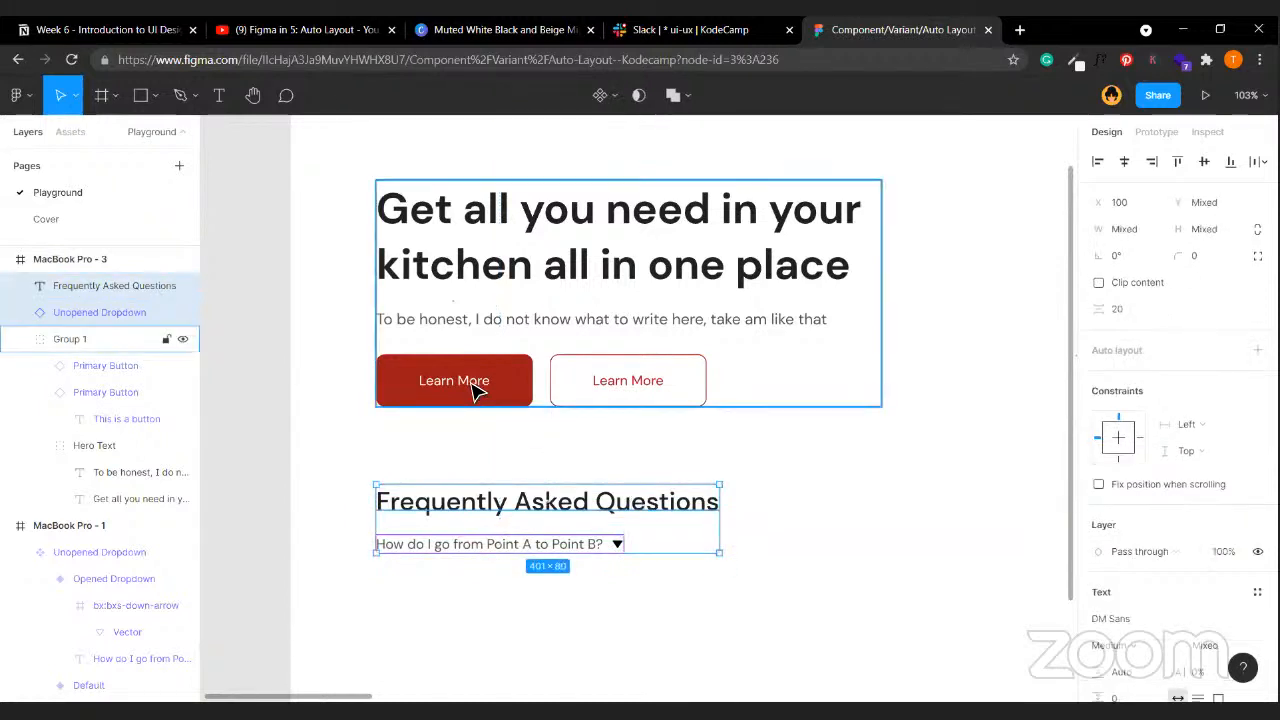
{"action": "key", "text": "Down"}
{"action": "key", "text": "Down"}
{"action": "key", "text": "Down"}
{"action": "key", "text": "Down"}
{"action": "key", "text": "Down"}
{"action": "key", "text": "Down"}
{"action": "key", "text": "Down"}
{"action": "key", "text": "Down"}
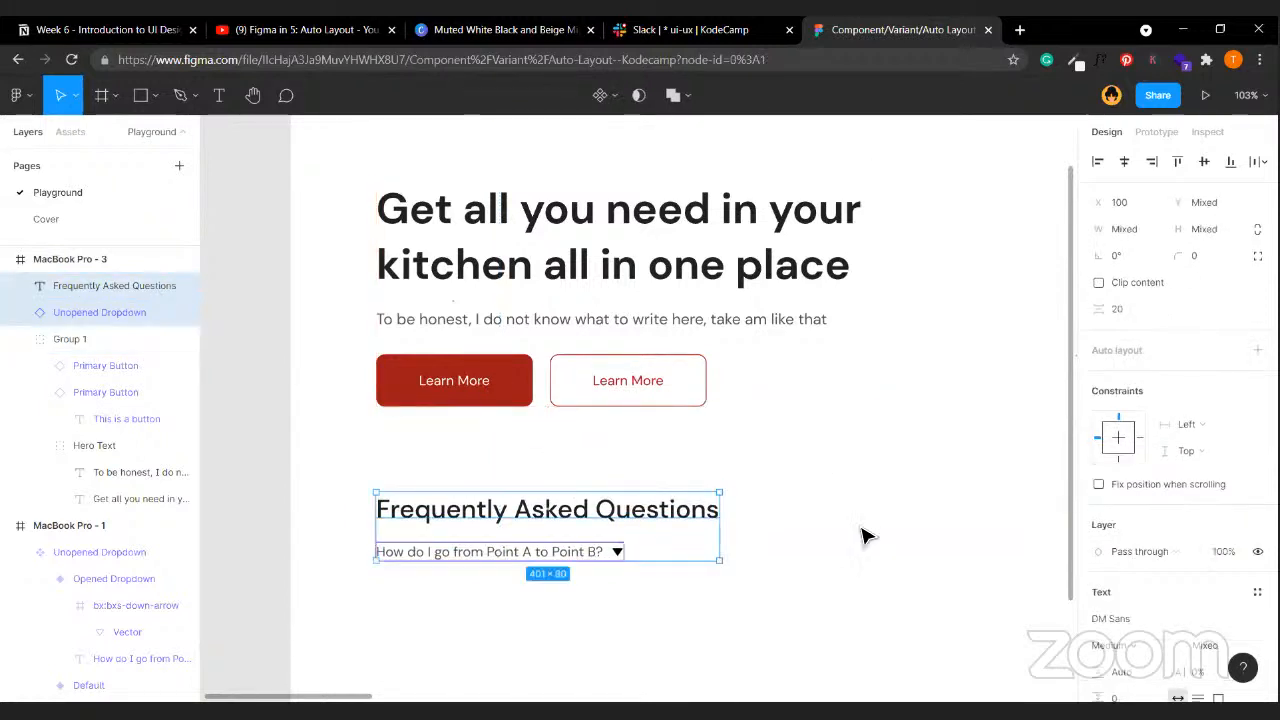
{"action": "left_click", "coordinate": [714, 523]}
- Duplicate the dropdown row 30 px below the original and wrap both rows in a vertical auto layout
{"action": "scroll", "coordinate": [714, 523], "scroll_direction": "down", "scroll_amount": 2}
{"action": "left_click", "coordinate": [563, 462]}
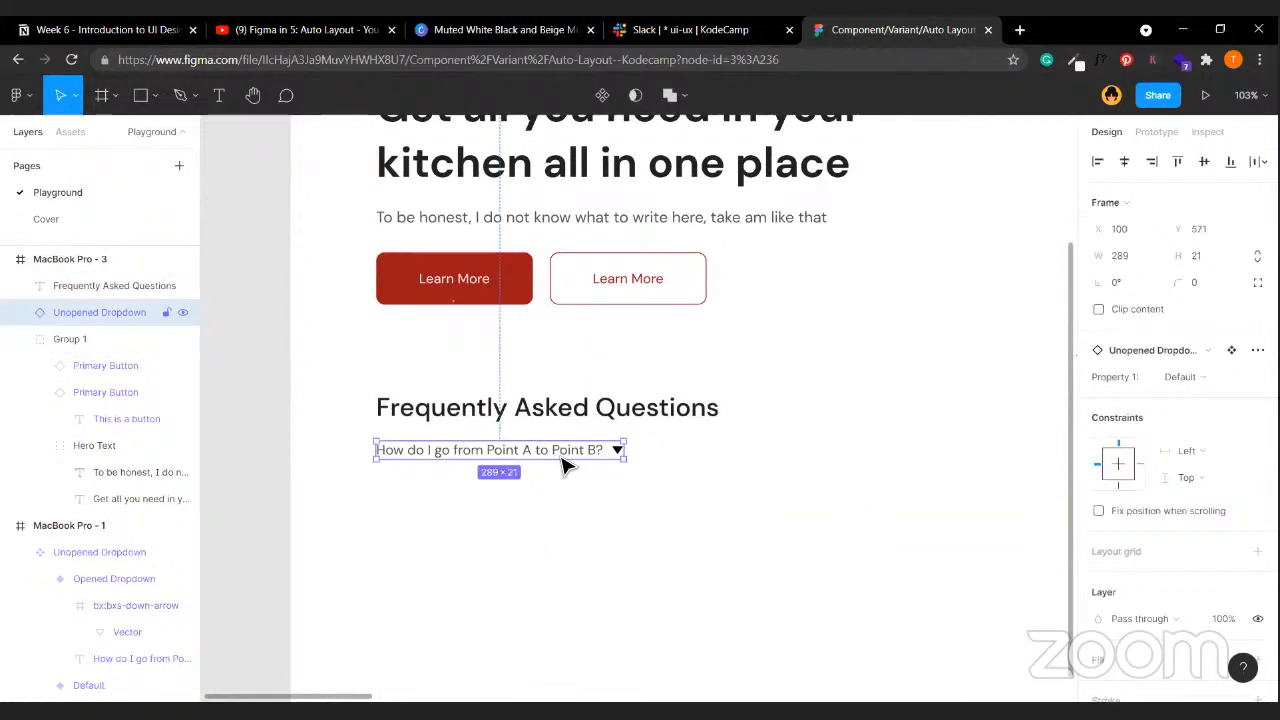
{"action": "left_click_drag", "start_coordinate": [567, 465], "coordinate": [569, 508], "text": "alt"}
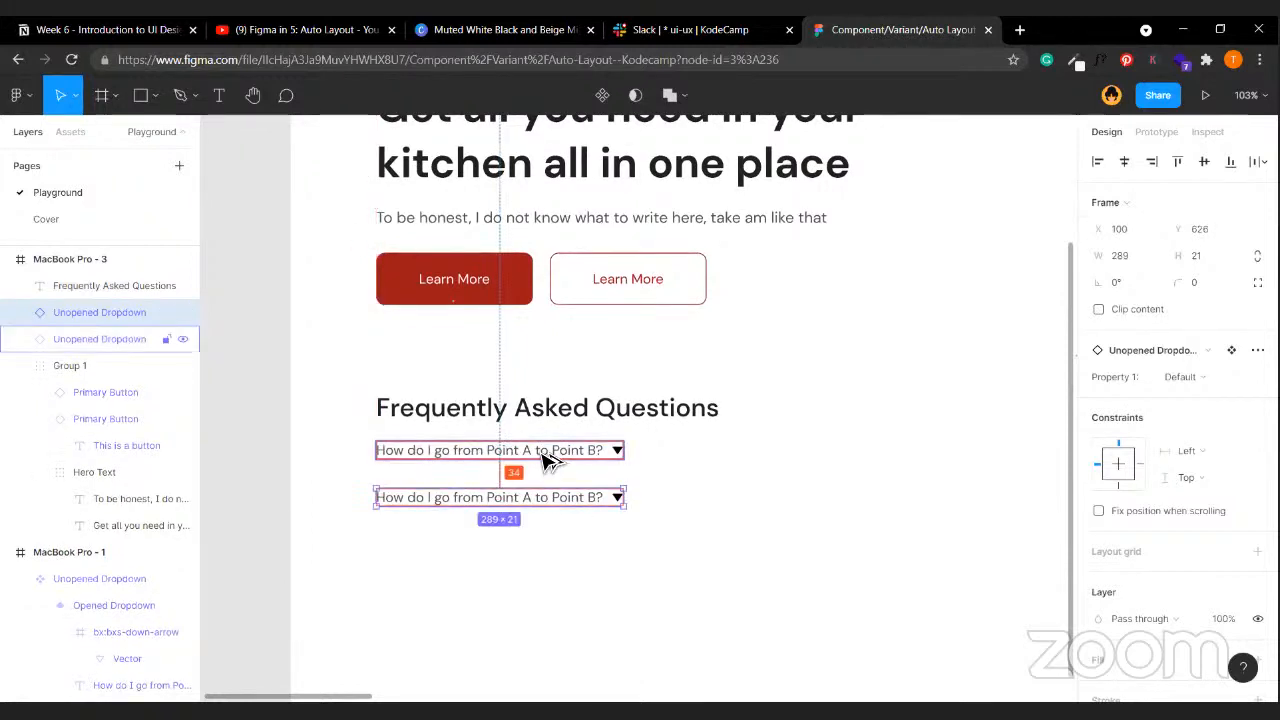
{"action": "key", "text": "Up"}
{"action": "key", "text": "Up"}
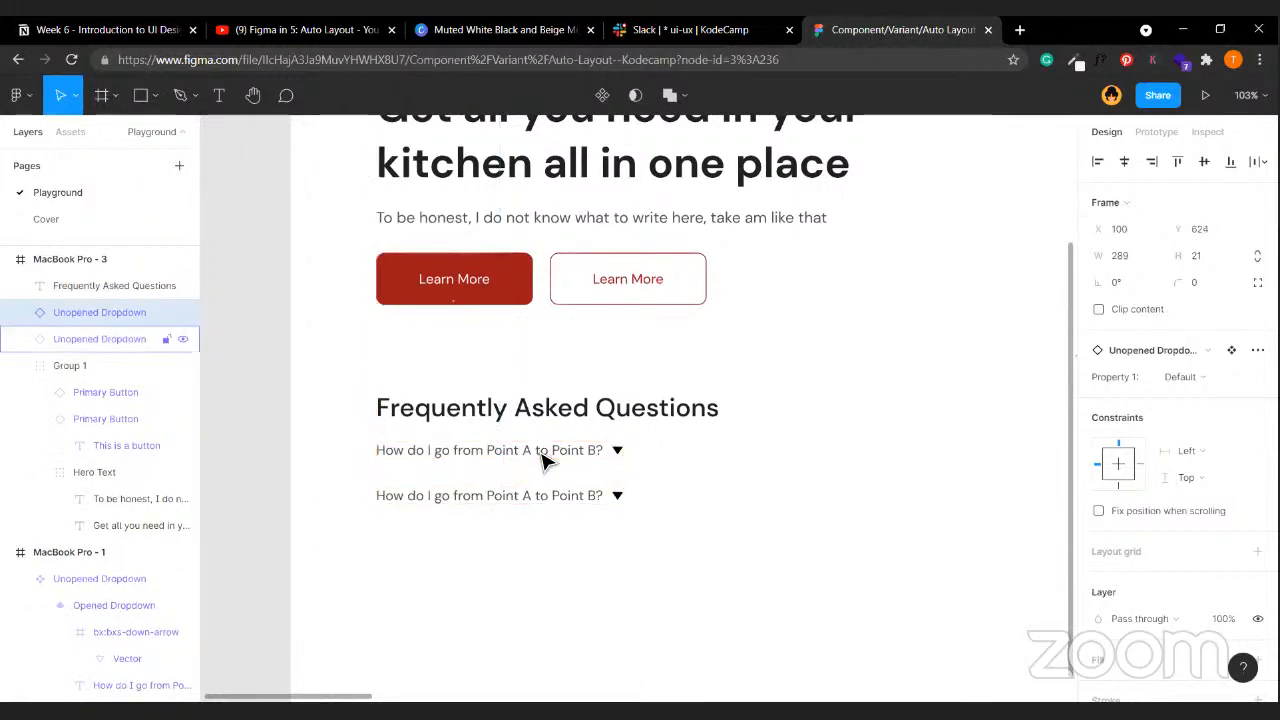
{"action": "left_click", "coordinate": [543, 460], "text": "shift"}
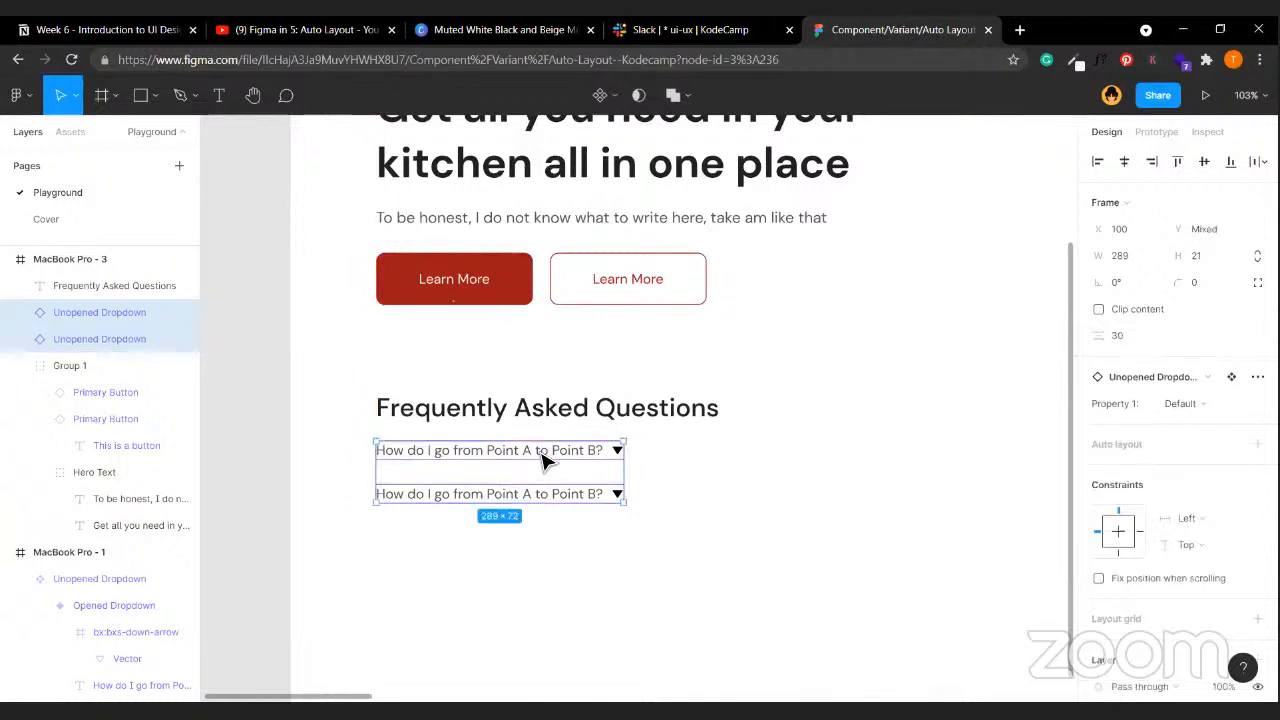
{"action": "key", "text": "shift+a"}
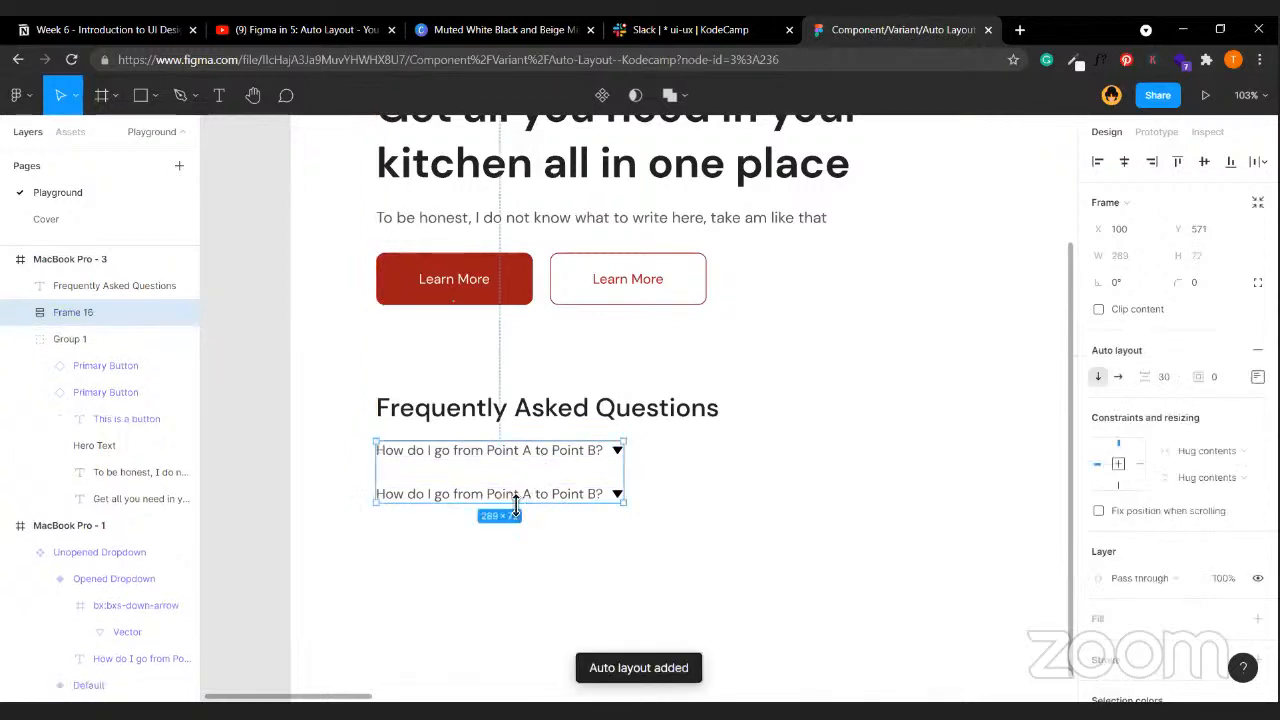
- Paste three more dropdown rows into the auto layout below the existing two
{"action": "left_click", "coordinate": [541, 500]}
{"action": "key", "text": "ctrl+v"}
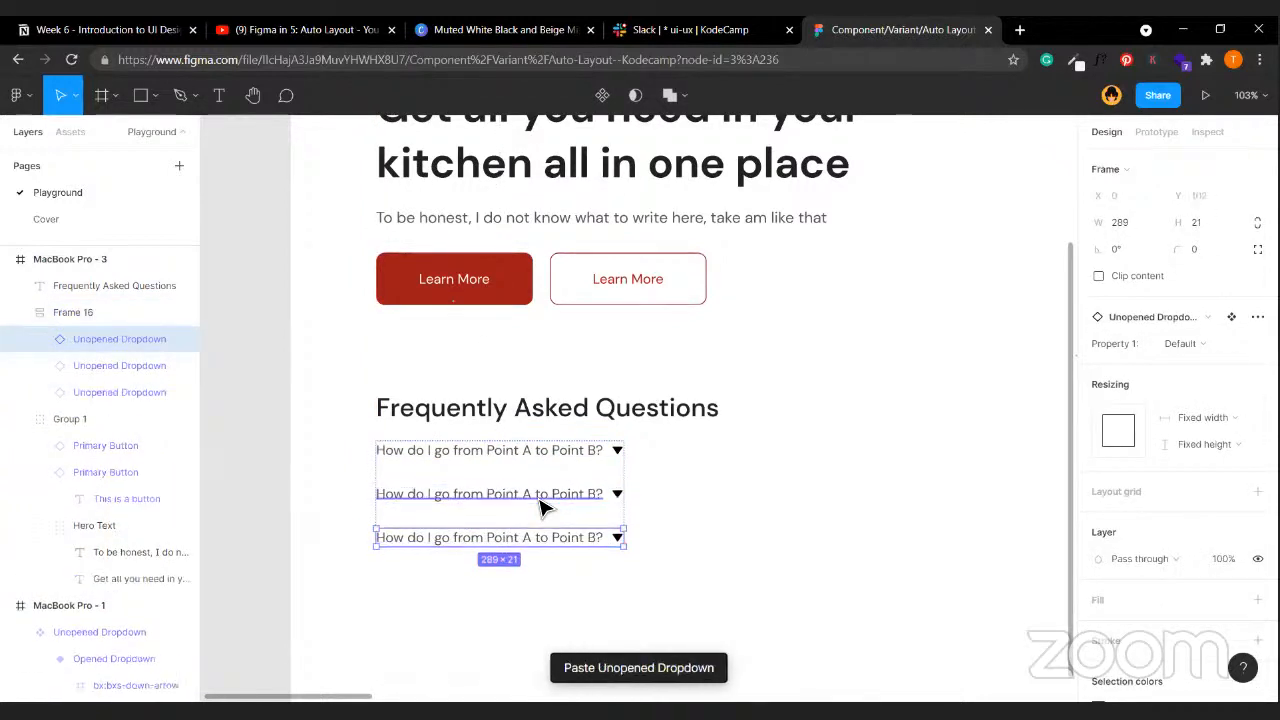
{"action": "key", "text": "ctrl+v"}
{"action": "key", "text": "ctrl+v"}
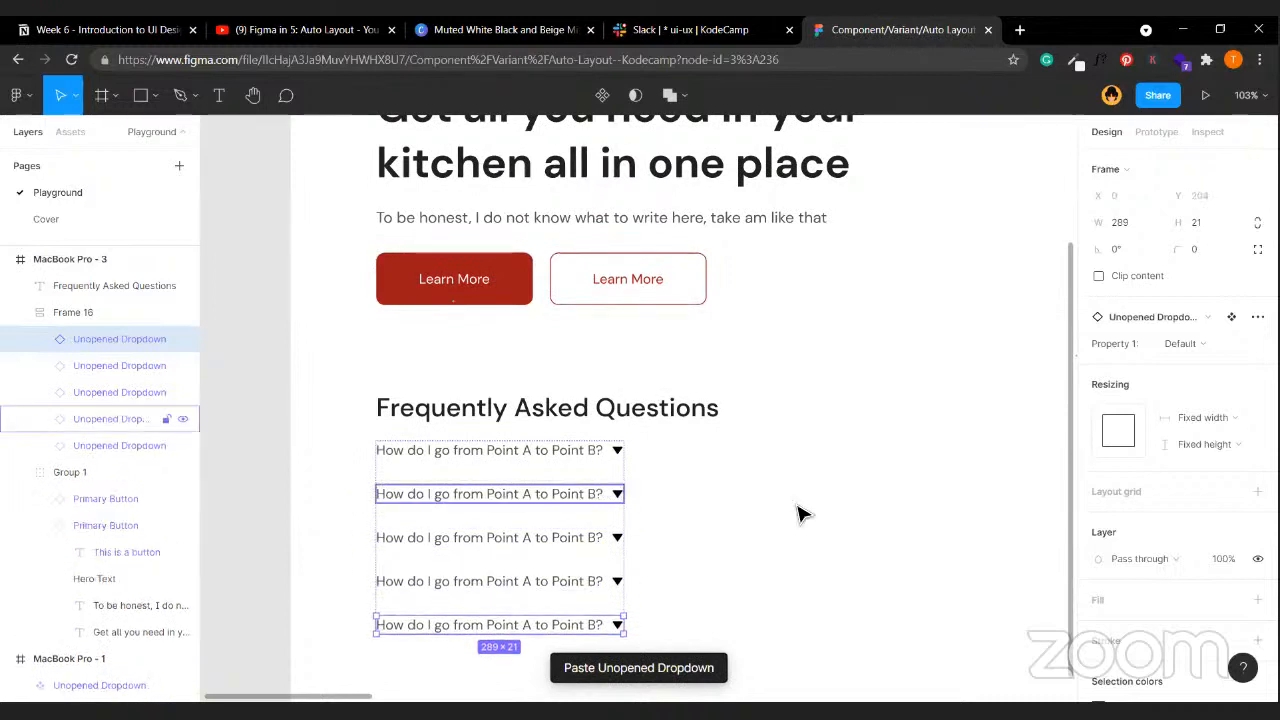
{"action": "left_click", "coordinate": [797, 514]}
- Try swapping the second FAQ dropdown row for the Primary Button component, and undo the swap
{"action": "scroll", "coordinate": [797, 514], "scroll_direction": "left", "scroll_amount": 3}
{"action": "scroll", "coordinate": [797, 514], "scroll_direction": "down", "scroll_amount": 1}
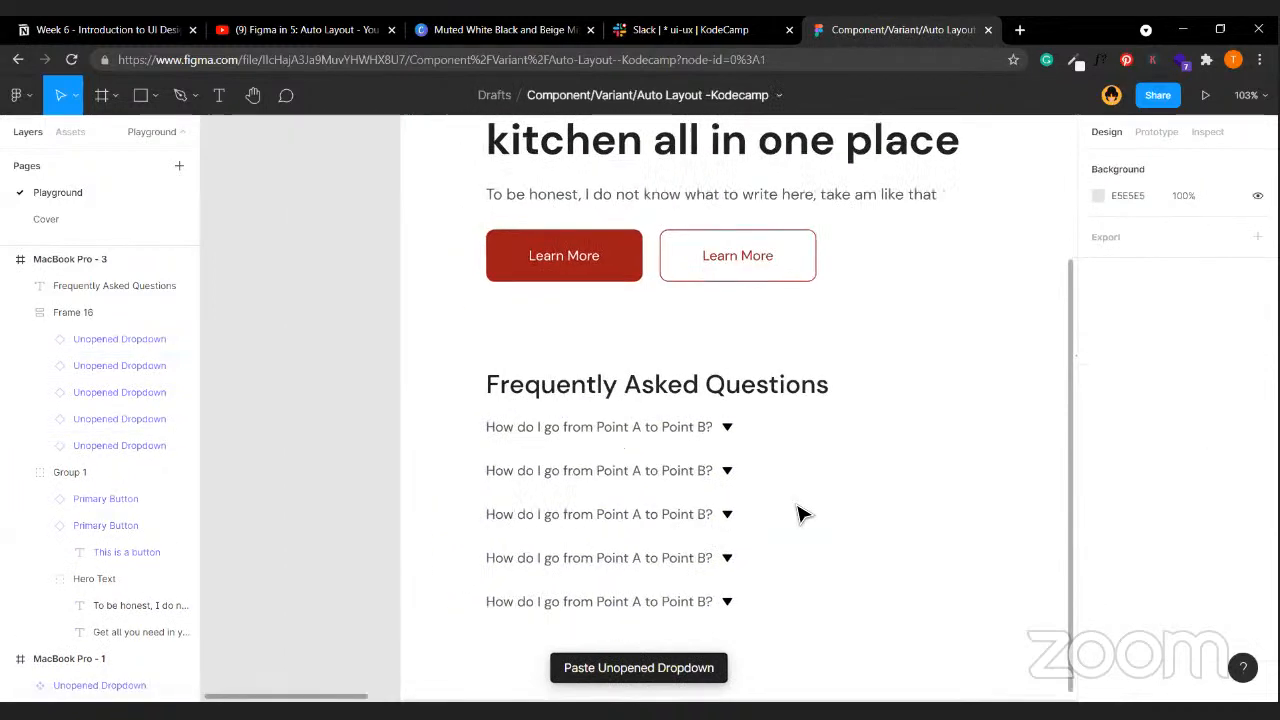
{"action": "double_click", "coordinate": [706, 468]}
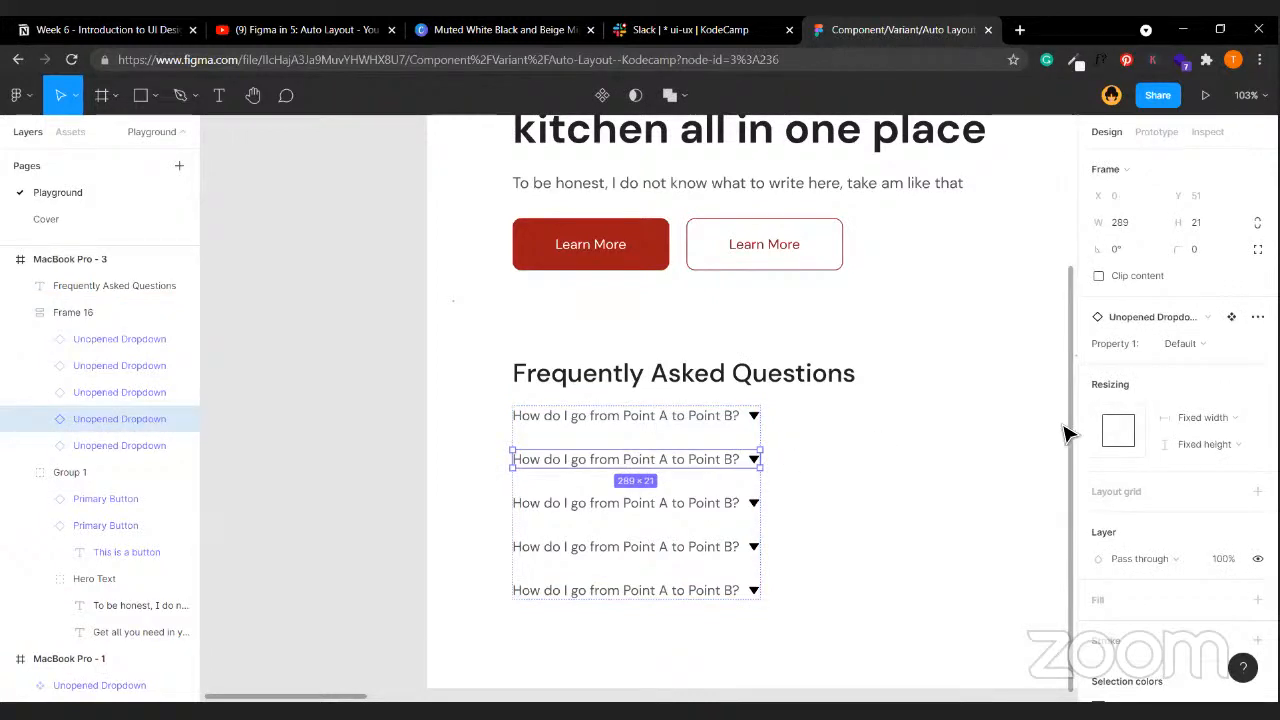
{"action": "left_click", "coordinate": [1188, 322]}
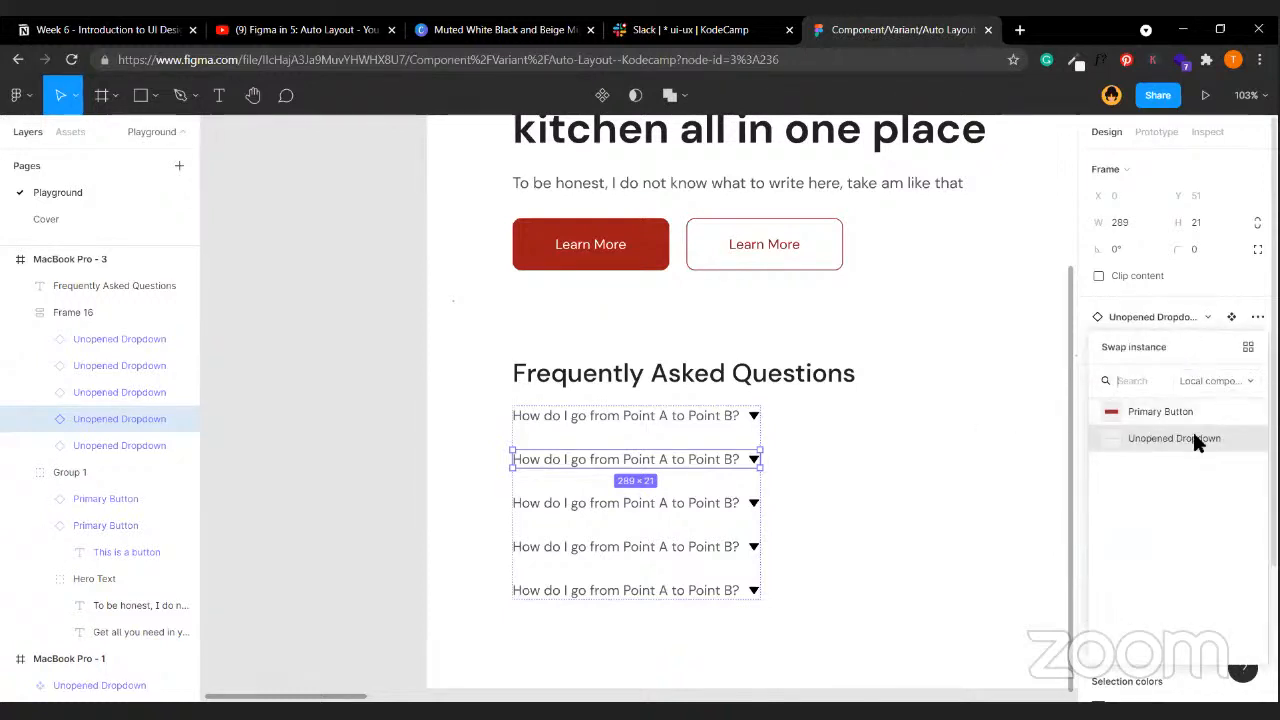
{"action": "left_click", "coordinate": [1236, 384]}
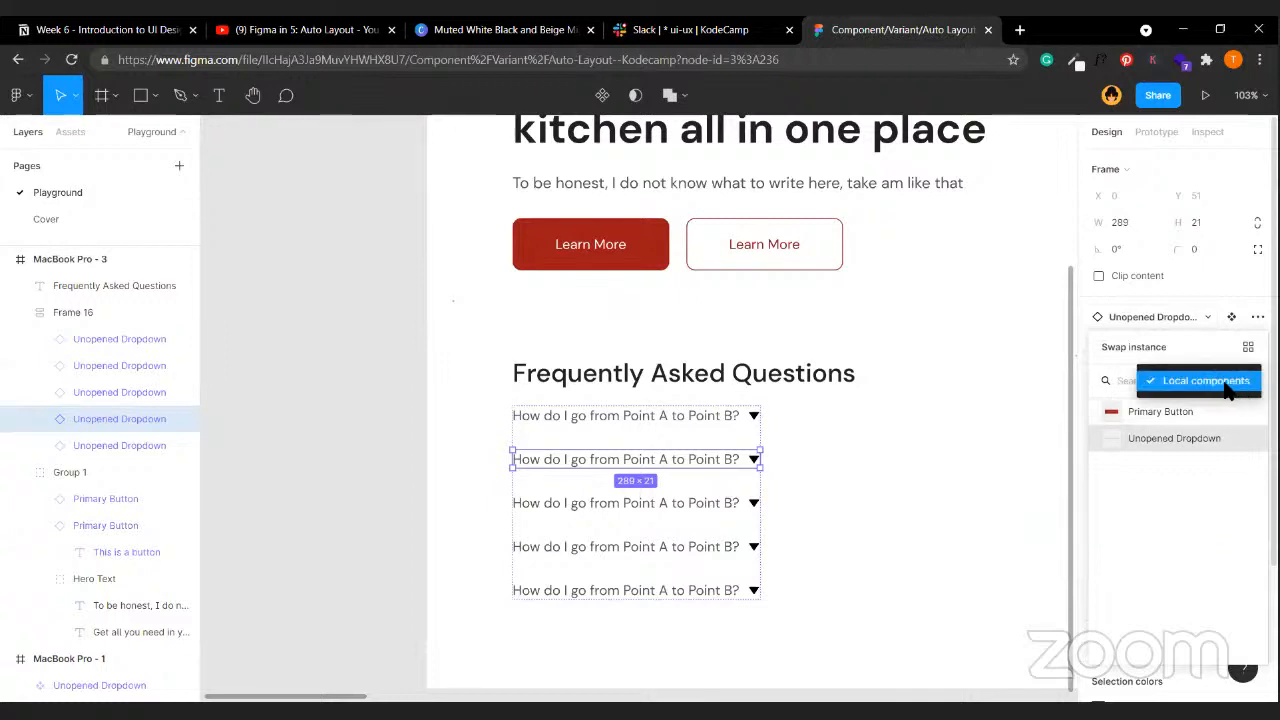
{"action": "left_click", "coordinate": [1226, 384]}
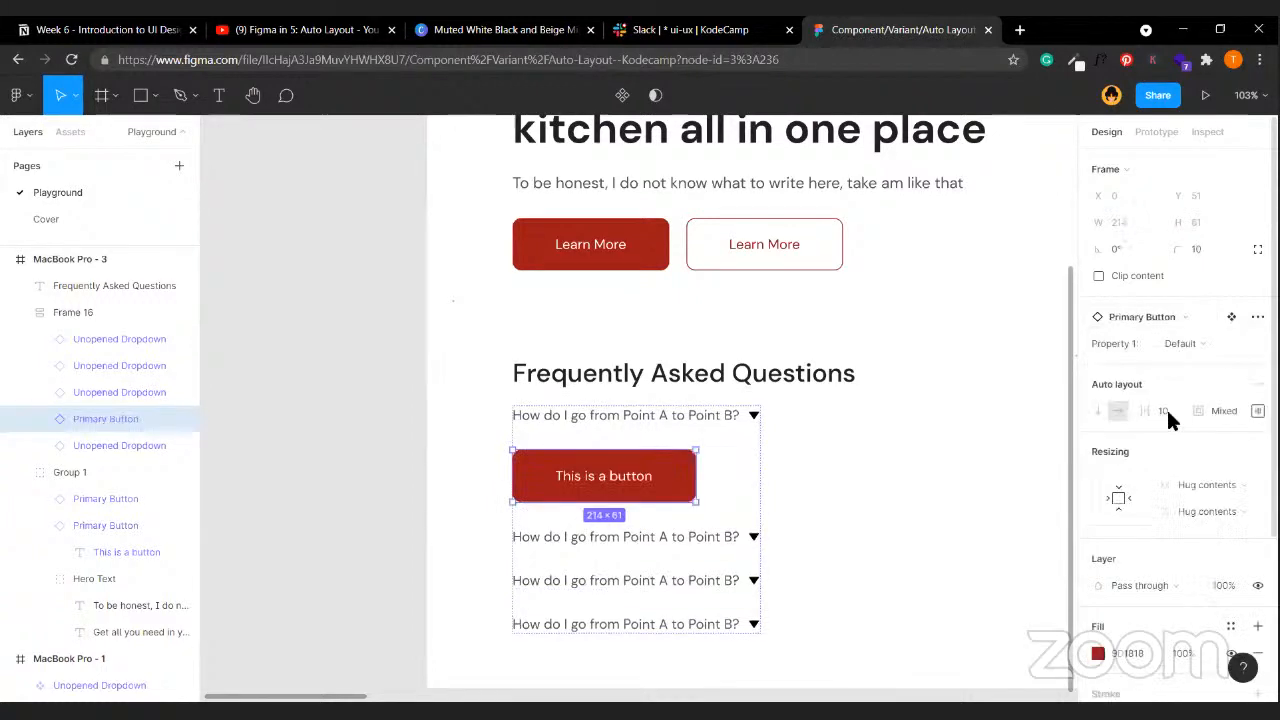
{"action": "left_click", "coordinate": [1166, 411]}
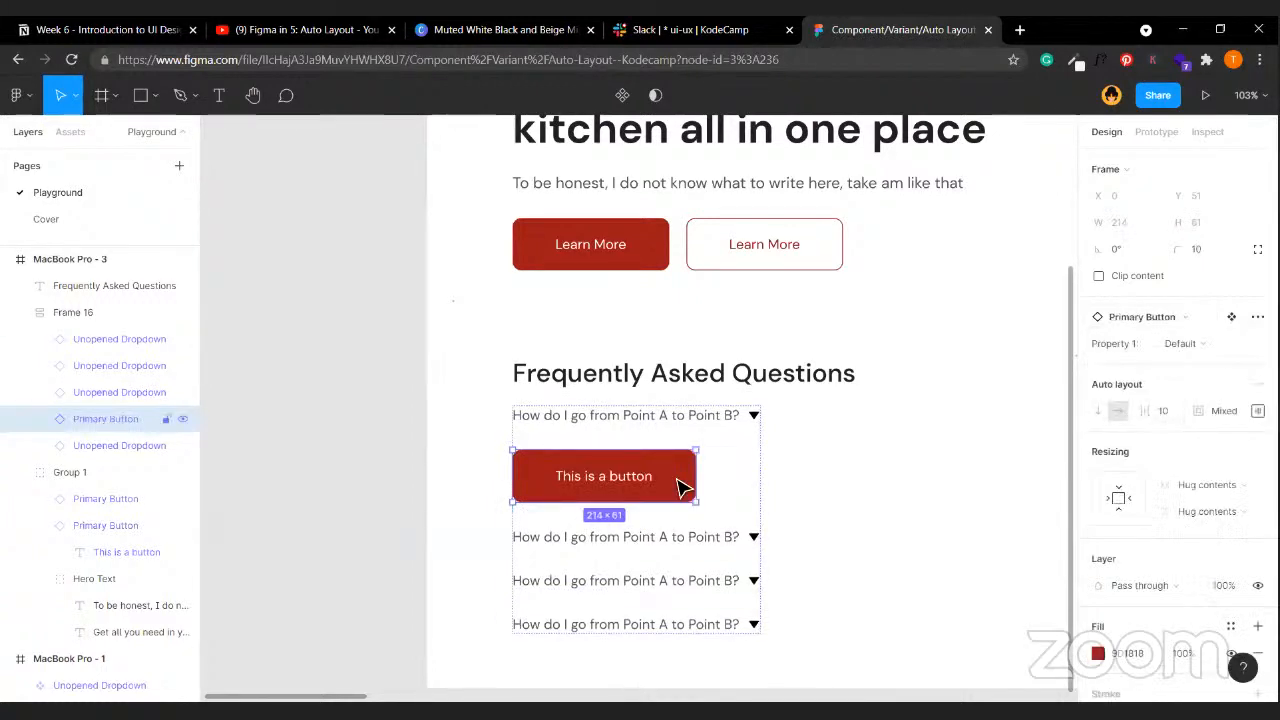
{"action": "key", "text": "ctrl+z"}
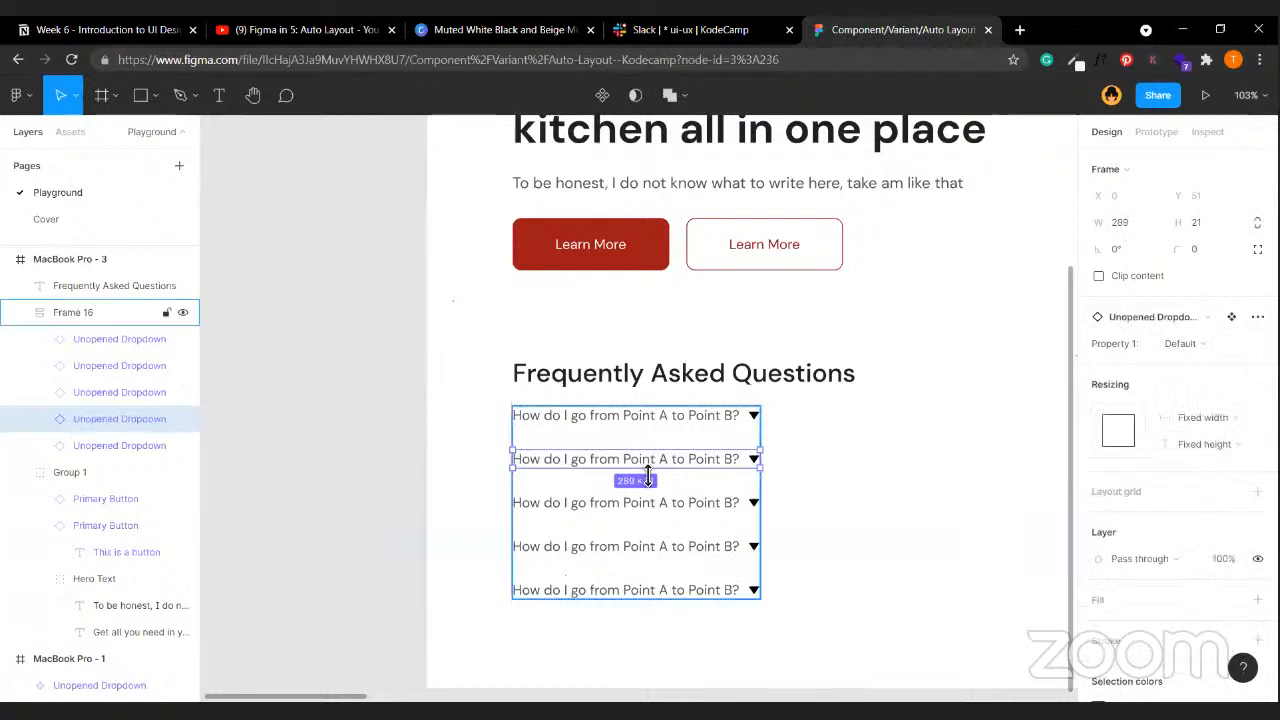
- Switch the second and fourth FAQ dropdown rows to the Opened Dropdown variant
{"action": "left_click", "coordinate": [1205, 318]}
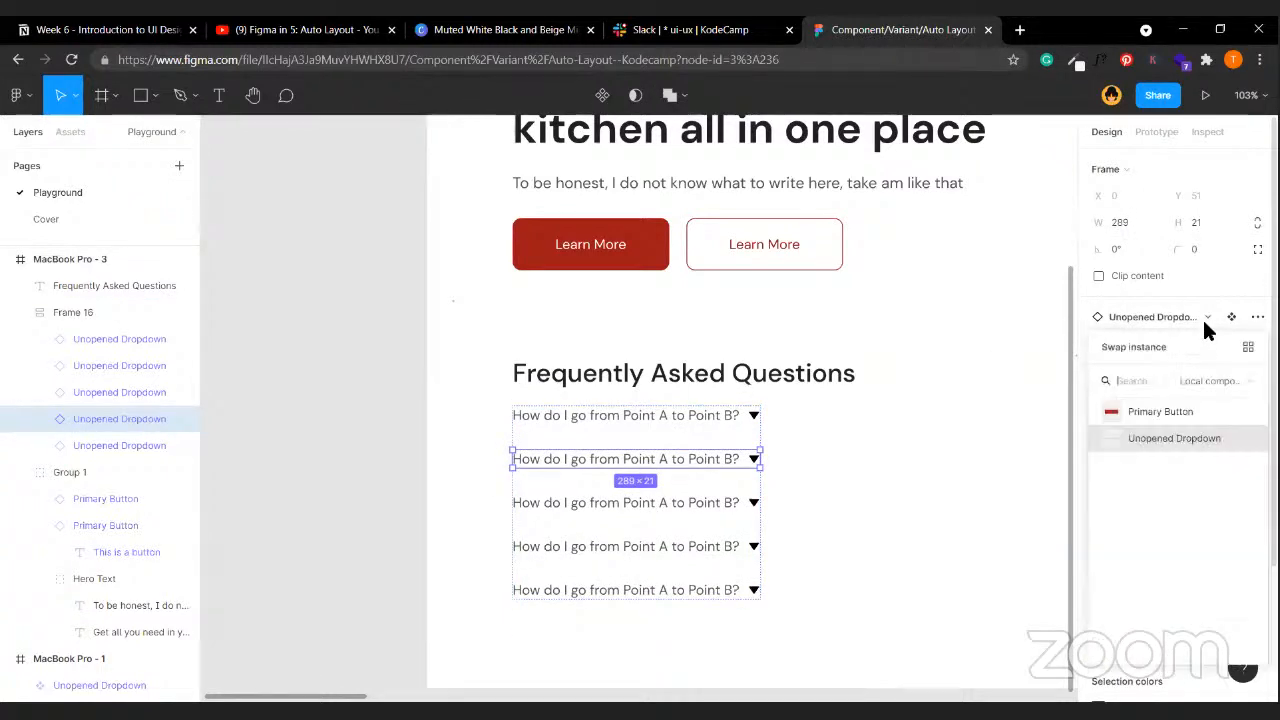
{"action": "left_click", "coordinate": [1205, 317]}
{"action": "left_click", "coordinate": [1220, 343]}
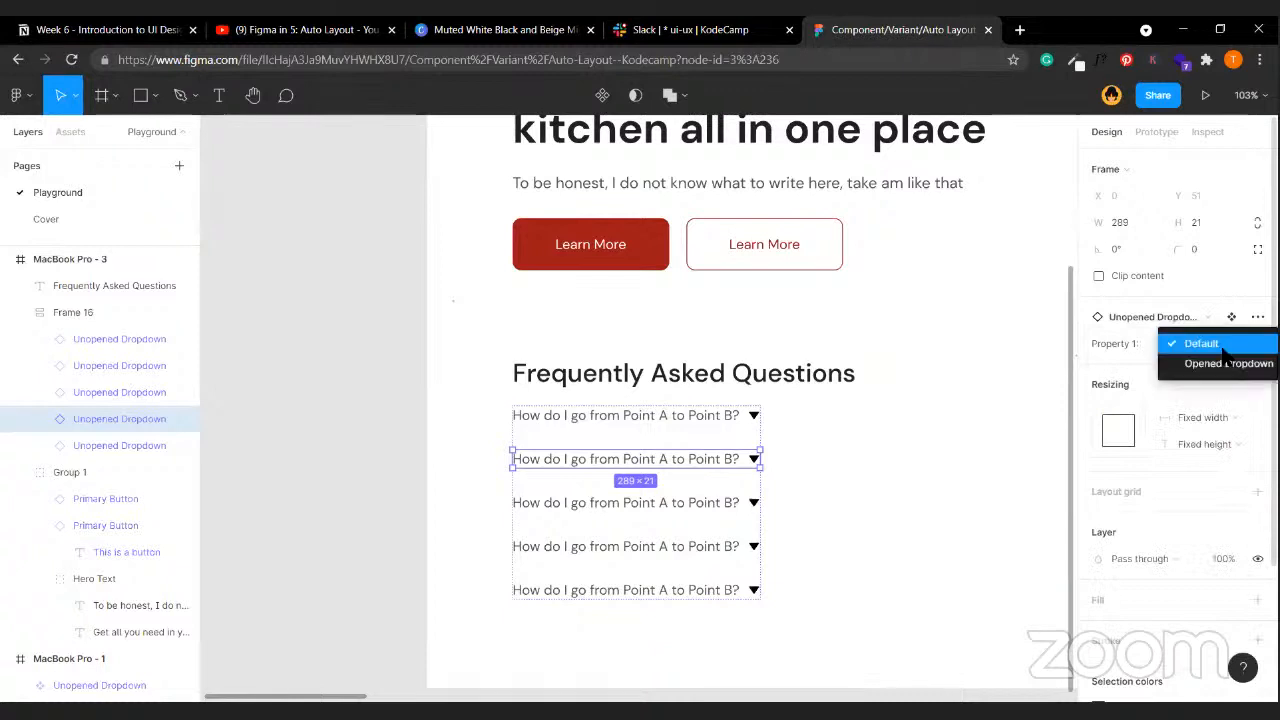
{"action": "left_click", "coordinate": [1228, 364]}
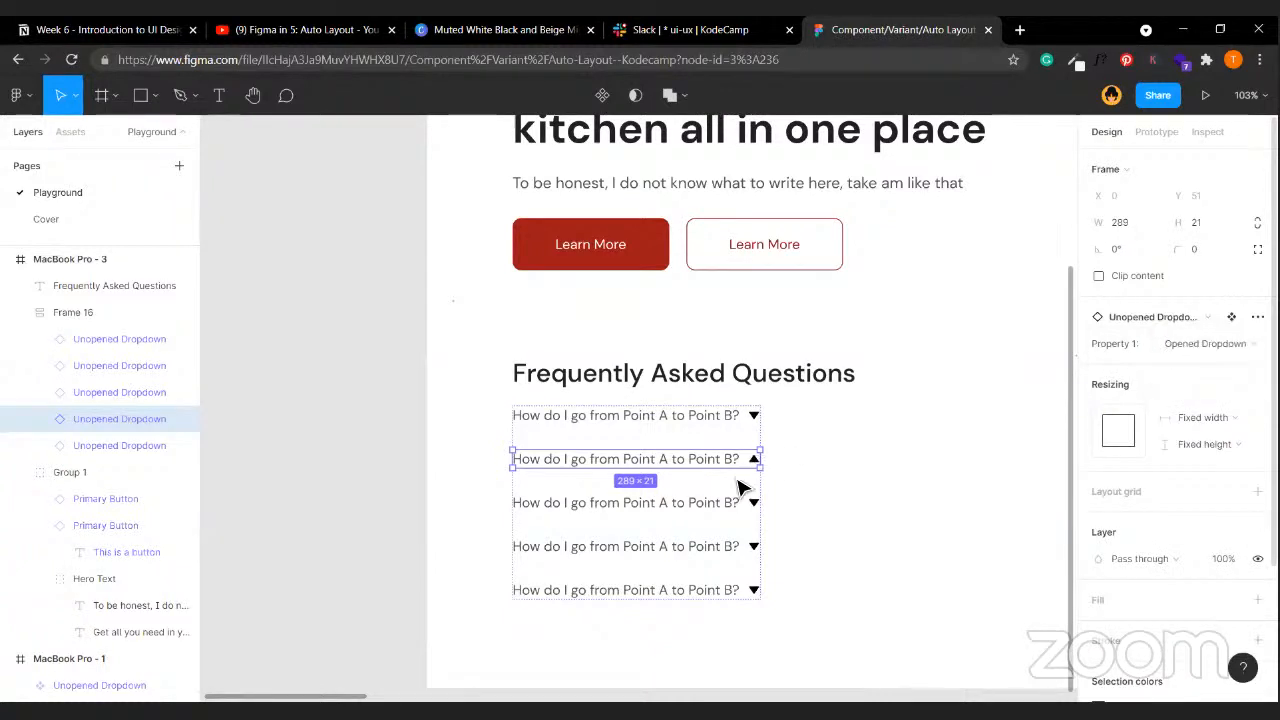
{"action": "left_click", "coordinate": [686, 556]}
{"action": "left_click", "coordinate": [1221, 342]}
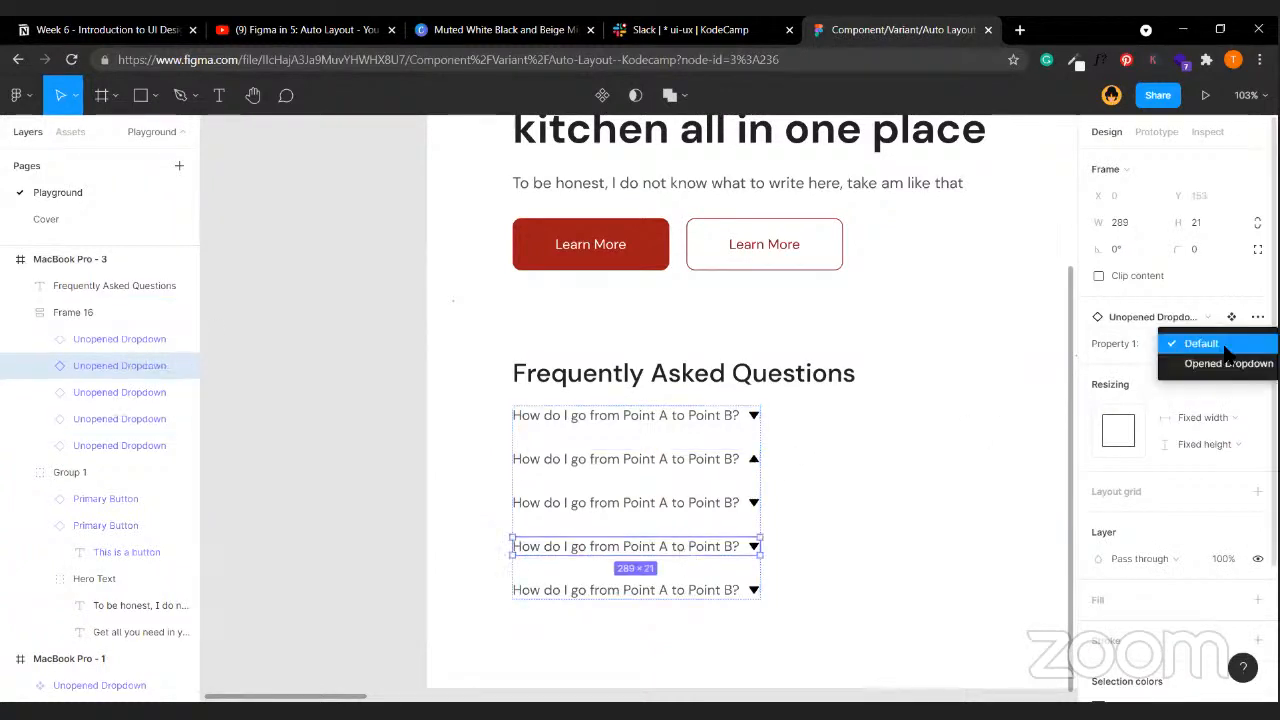
{"action": "left_click", "coordinate": [1228, 364]}
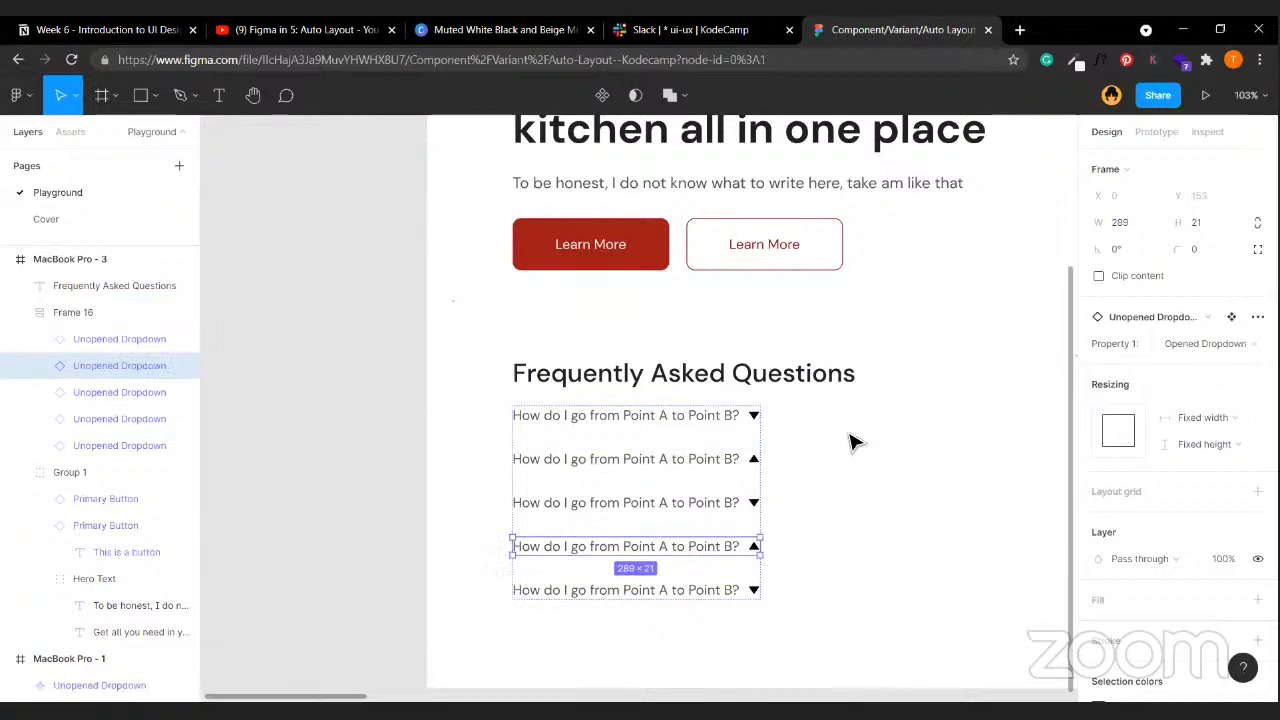
{"action": "left_click", "coordinate": [849, 443]}
- Swap the first FAQ dropdown row's instance for the Primary Button component
{"action": "left_click", "coordinate": [686, 430]}
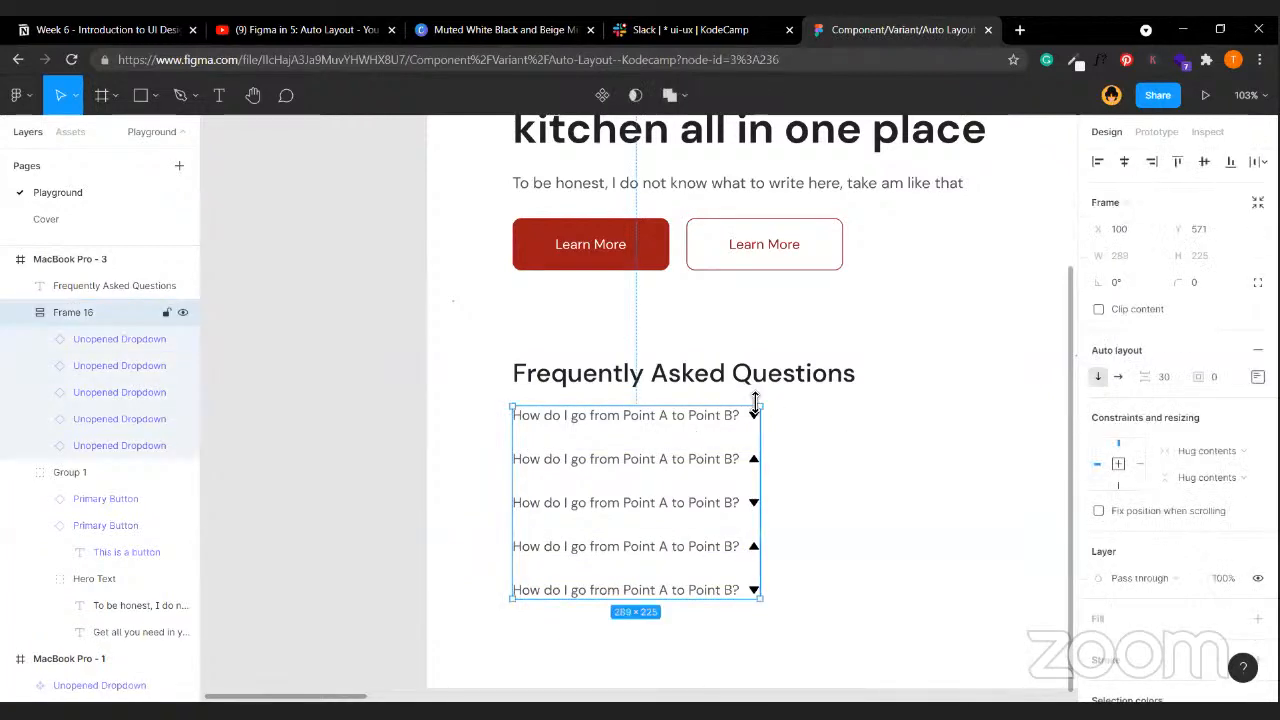
{"action": "left_click", "coordinate": [695, 428]}
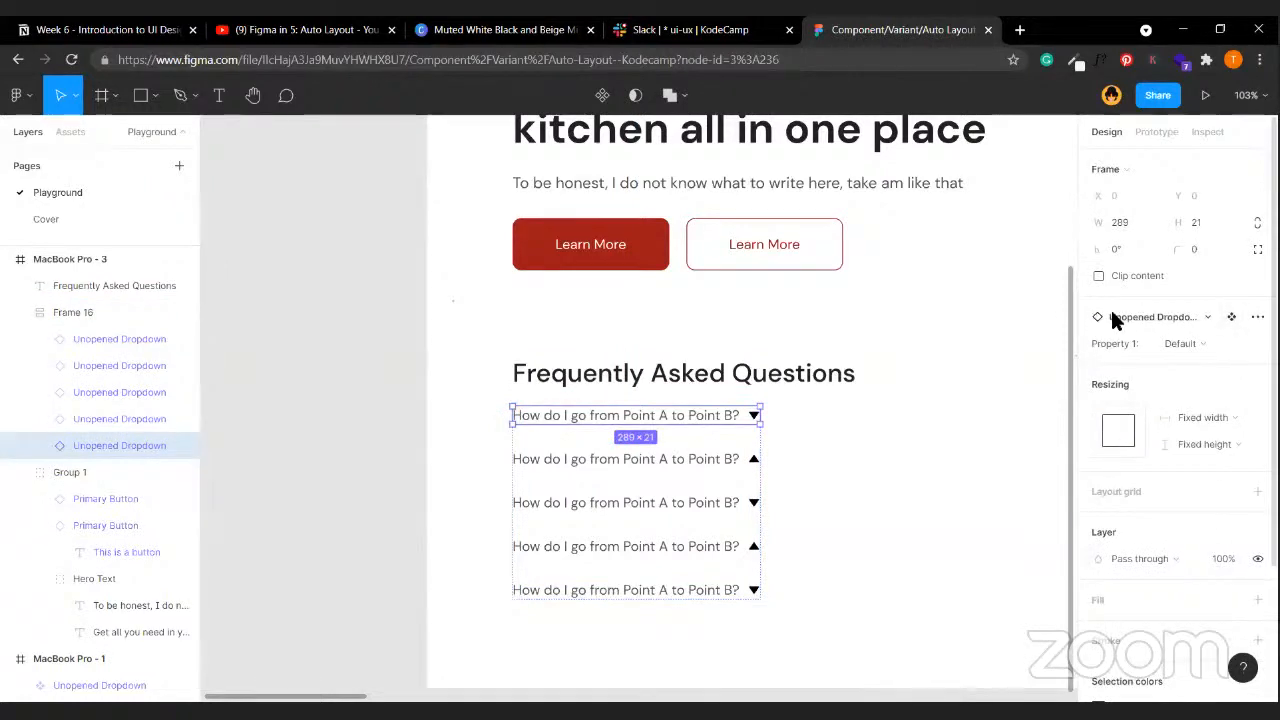
{"action": "left_click", "coordinate": [1178, 320]}
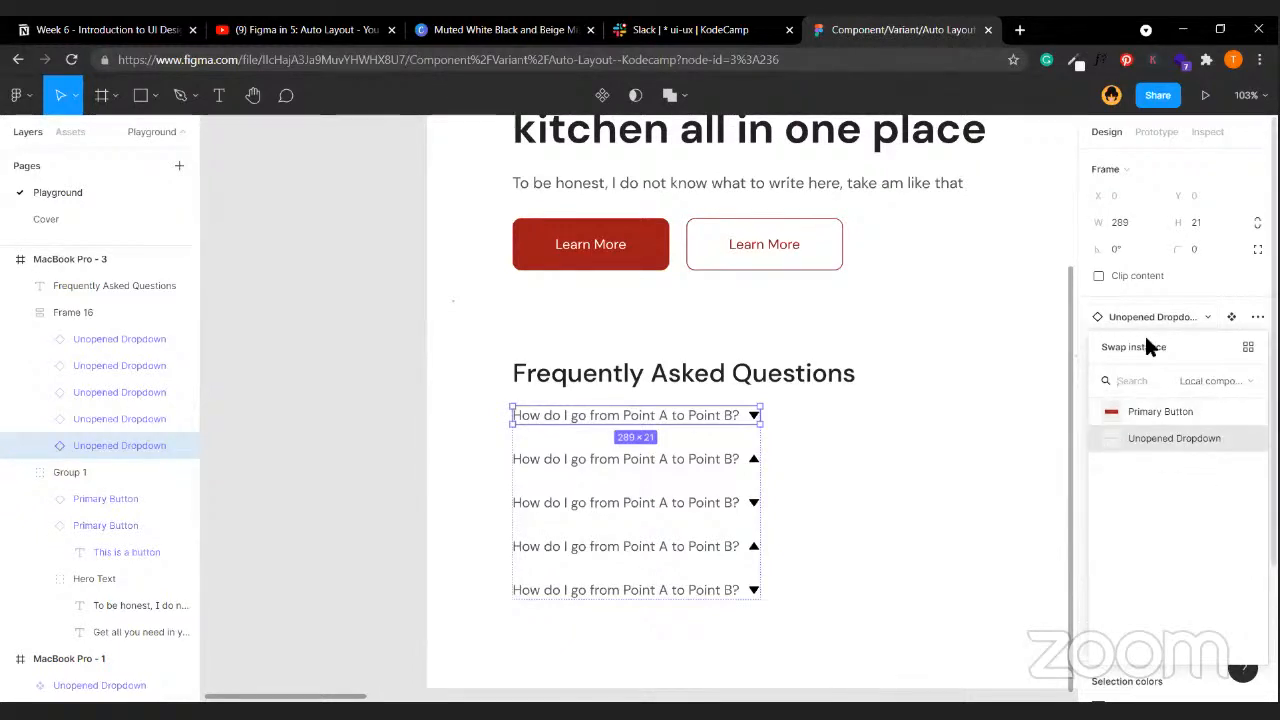
{"action": "left_click", "coordinate": [1170, 317]}
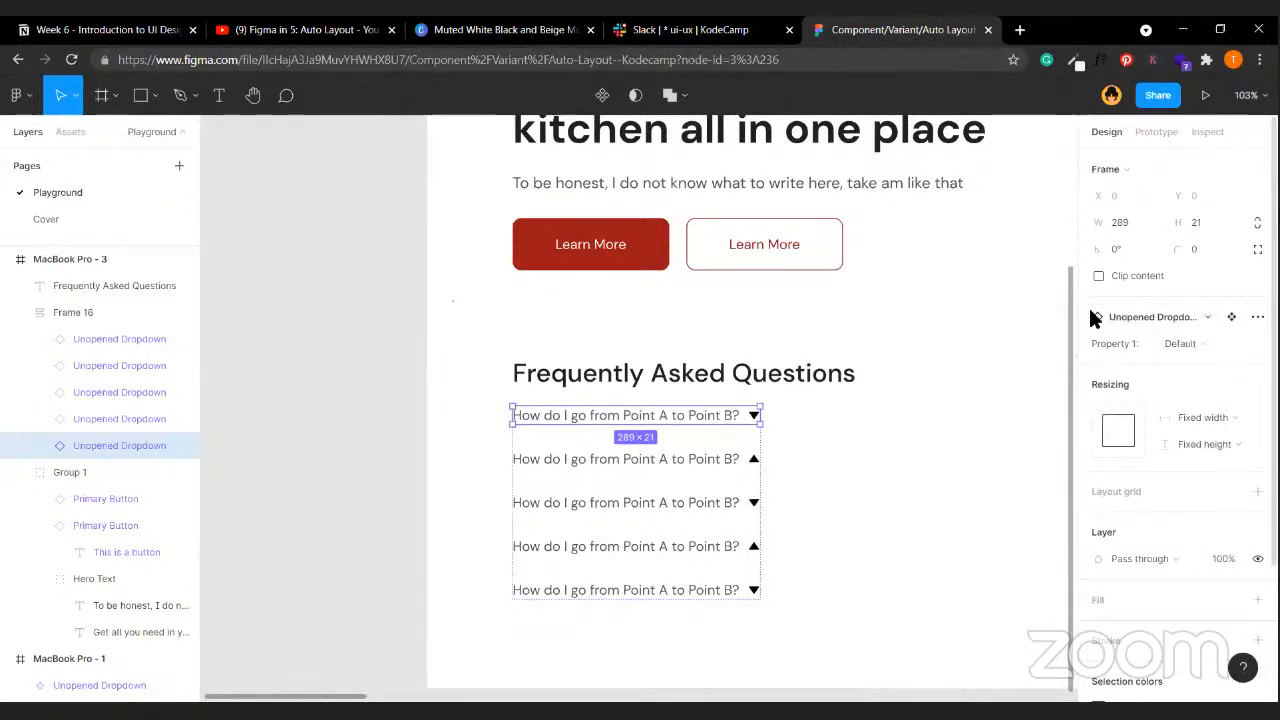
{"action": "left_click", "coordinate": [1192, 318]}
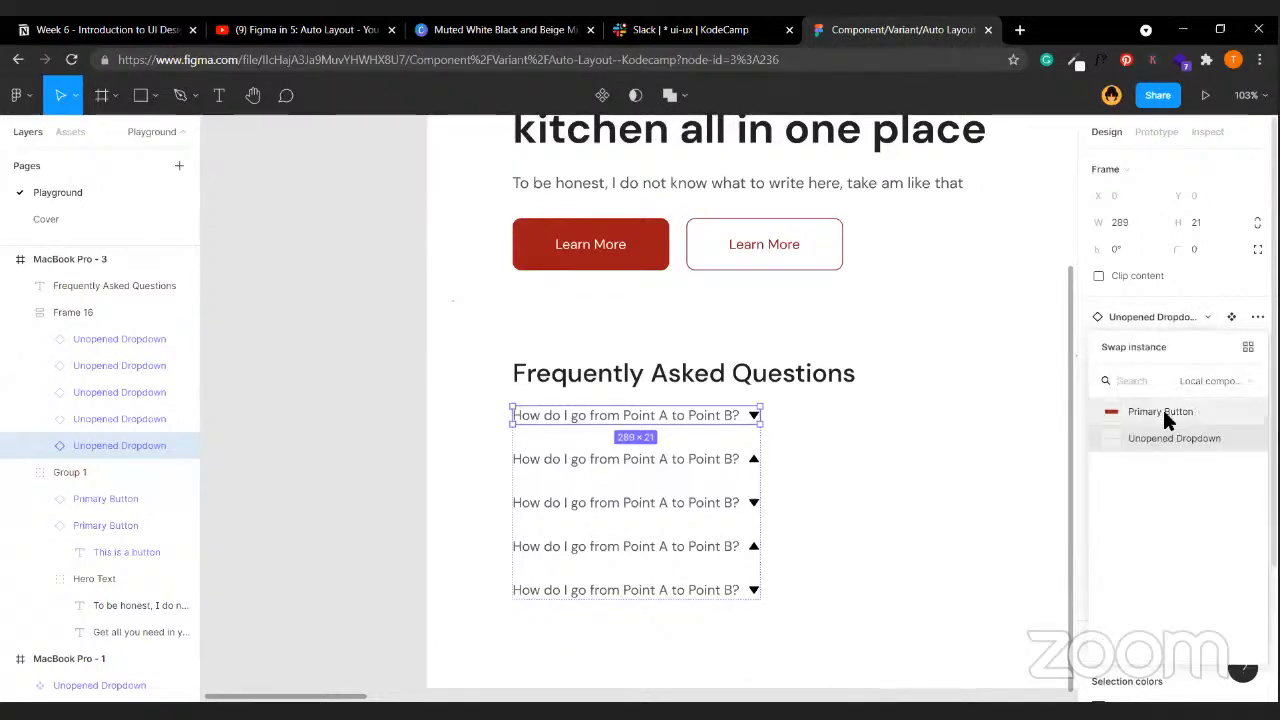
{"action": "left_click", "coordinate": [1164, 409]}
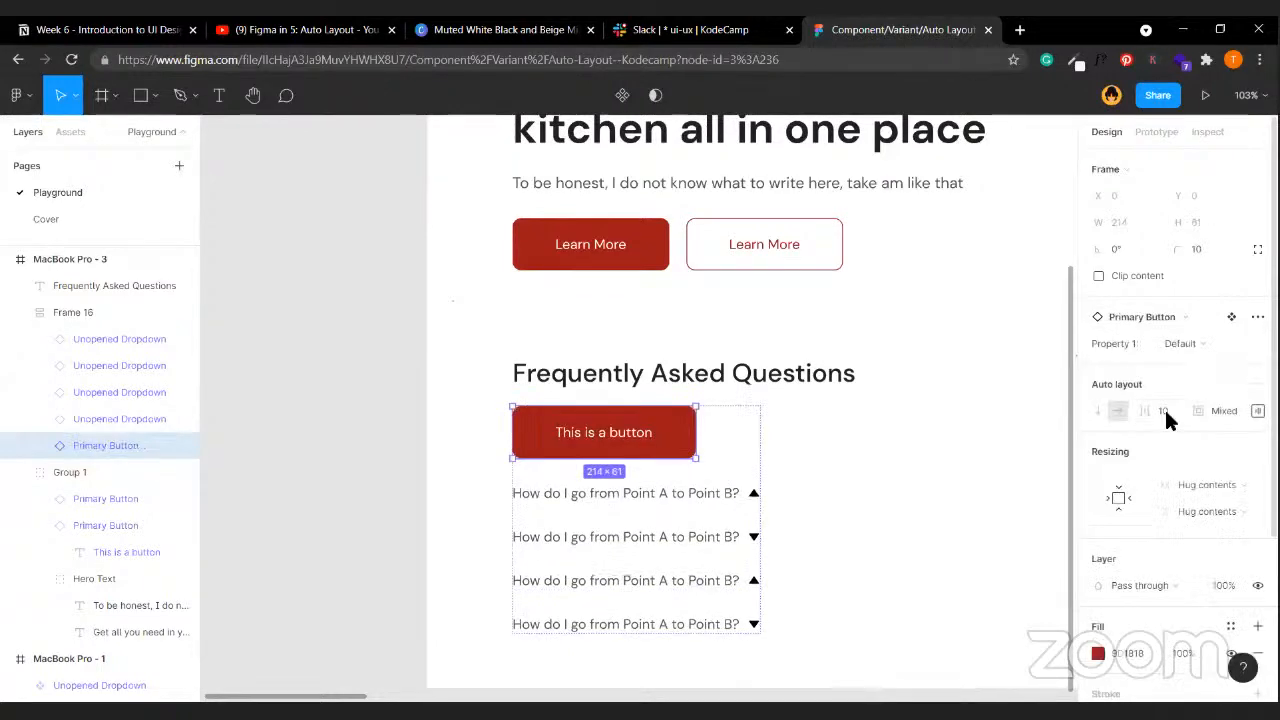
- Check the swapped button's Property 1 variants and swap the instance back to Unopened Dropdown
{"action": "left_click", "coordinate": [1185, 345]}
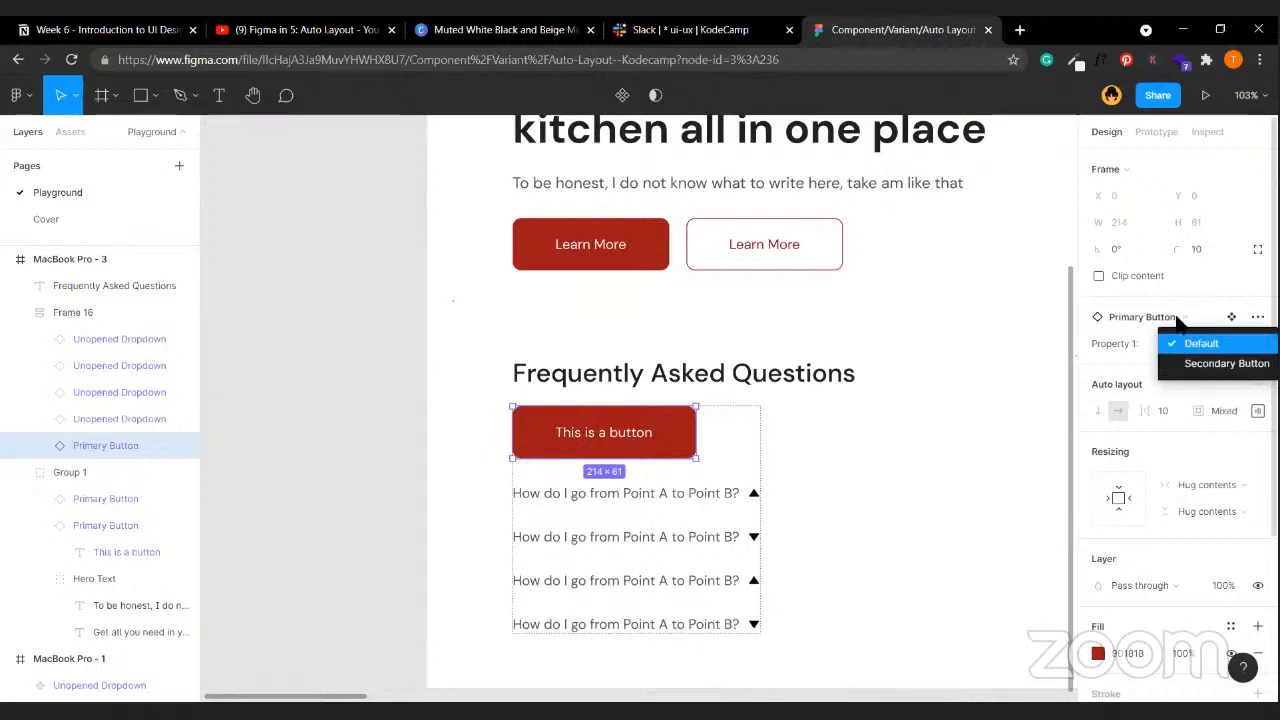
{"action": "left_click", "coordinate": [1182, 344]}
{"action": "left_click", "coordinate": [1176, 314]}
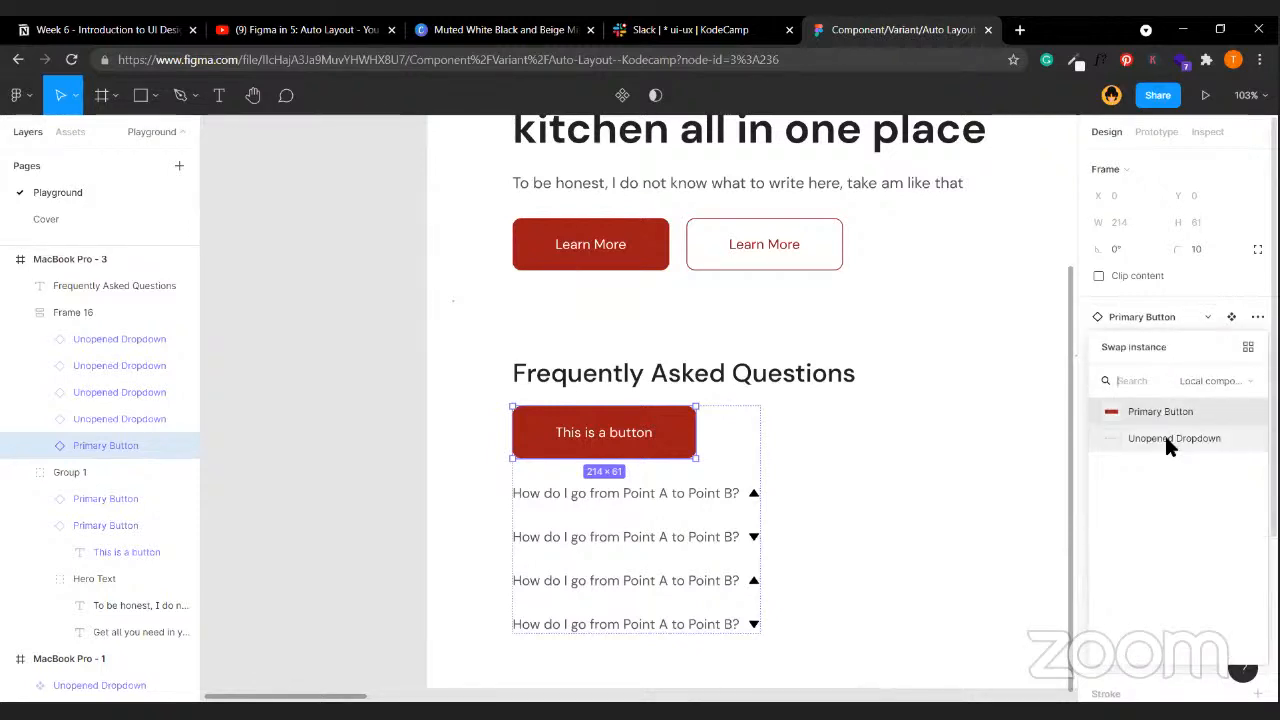
{"action": "left_click", "coordinate": [1165, 439]}
- Switch the first FAQ row to the Opened Dropdown variant and back to Default
{"action": "left_click", "coordinate": [1194, 343]}
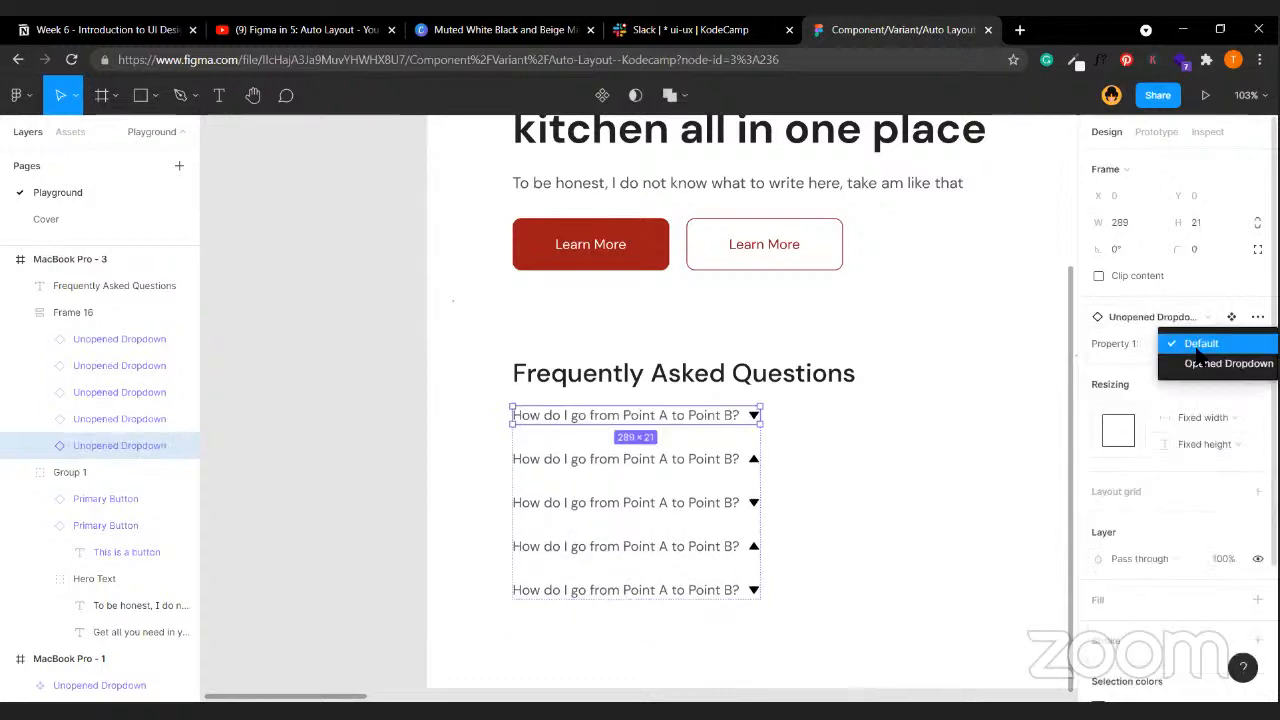
{"action": "left_click", "coordinate": [1202, 363]}
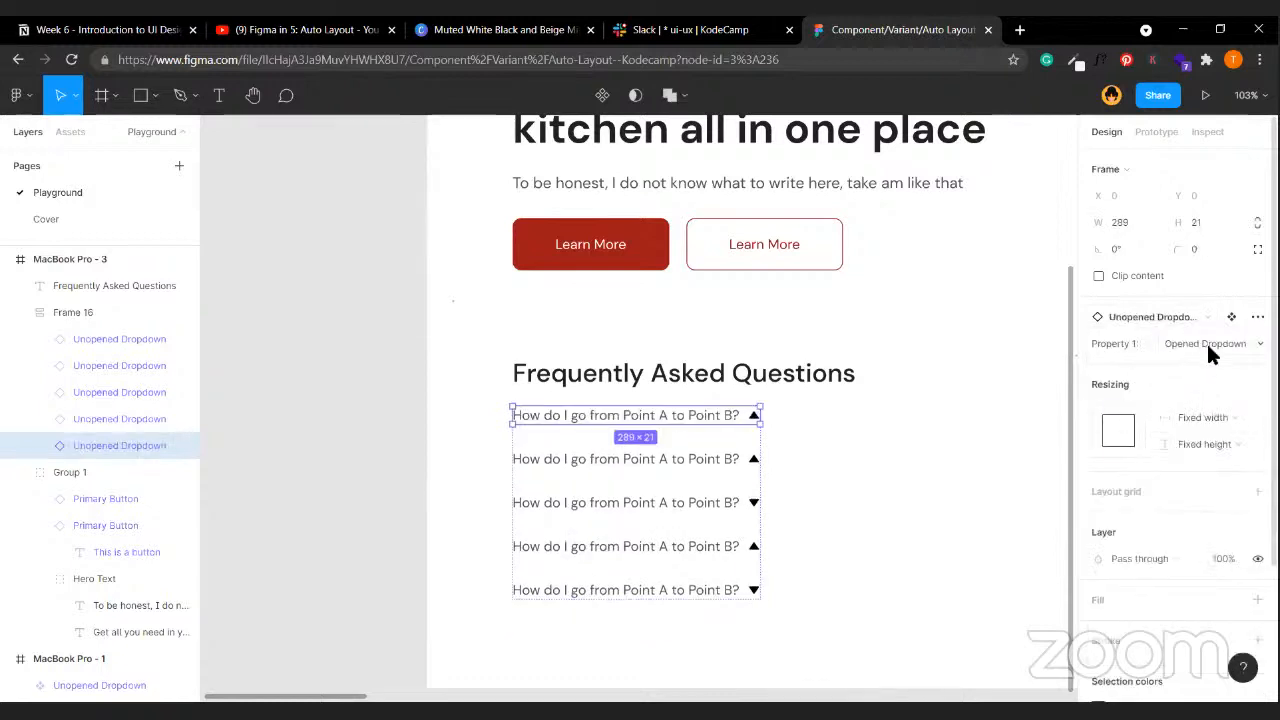
{"action": "left_click", "coordinate": [1206, 343]}
{"action": "left_click", "coordinate": [1204, 322]}
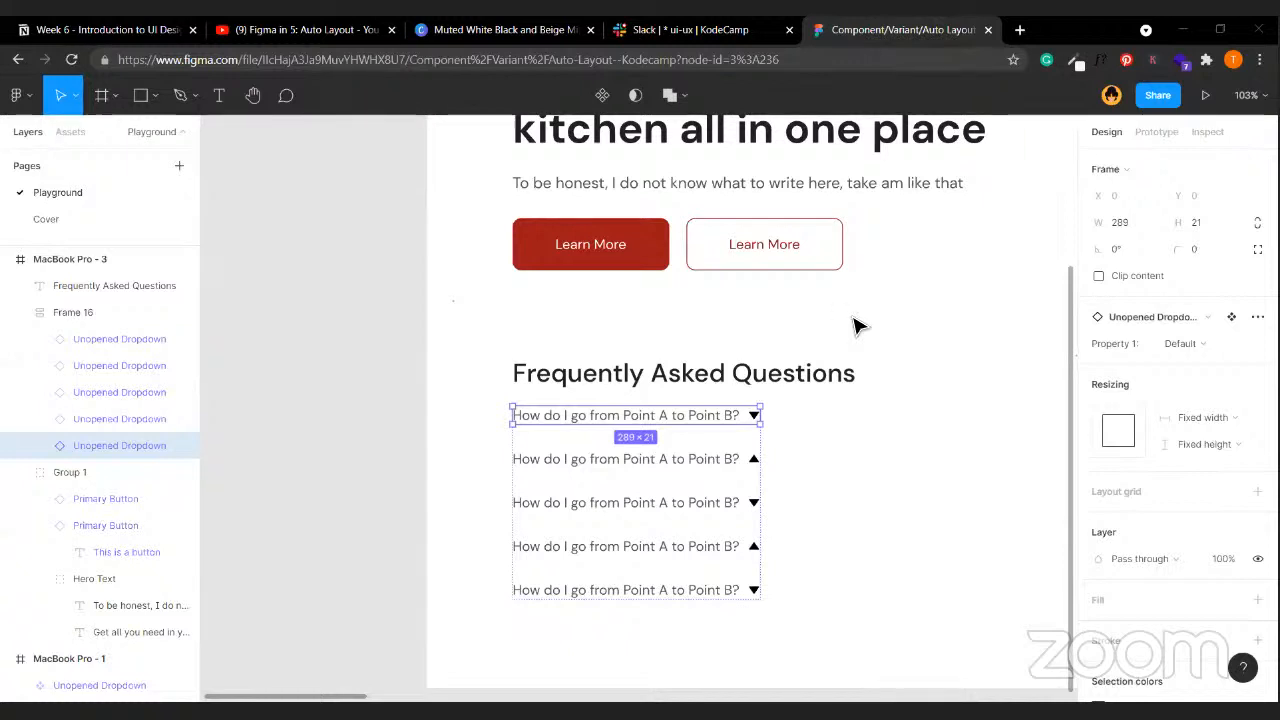
- Review the MacBook Pro - 3 page with its FAQ section alongside the button and dropdown component sets on MacBook Pro - 1
{"action": "left_click", "coordinate": [870, 452]}
{"action": "scroll", "coordinate": [870, 452], "scroll_direction": "down", "scroll_amount": 5}
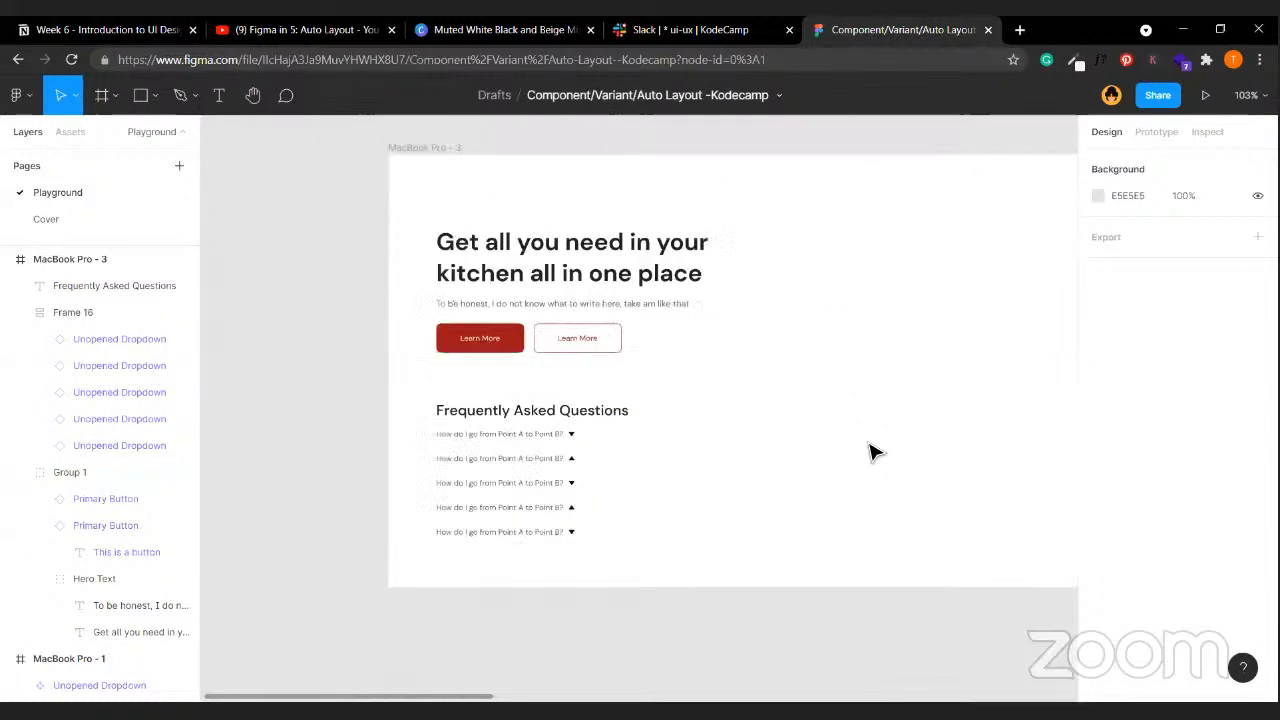
{"action": "scroll", "coordinate": [724, 468], "scroll_direction": "right", "scroll_amount": 3}
{"action": "scroll", "coordinate": [724, 468], "scroll_direction": "right", "scroll_amount": 5}
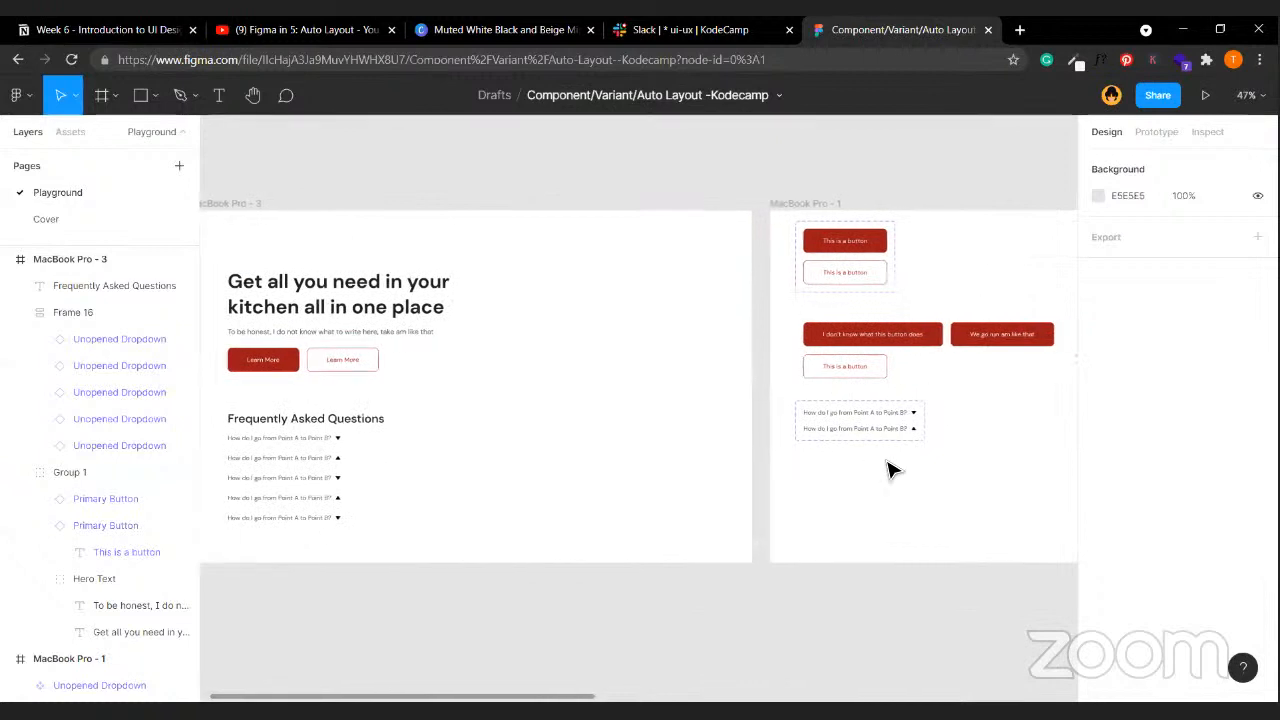
{"action": "scroll", "coordinate": [590, 530], "scroll_direction": "left", "scroll_amount": 6}
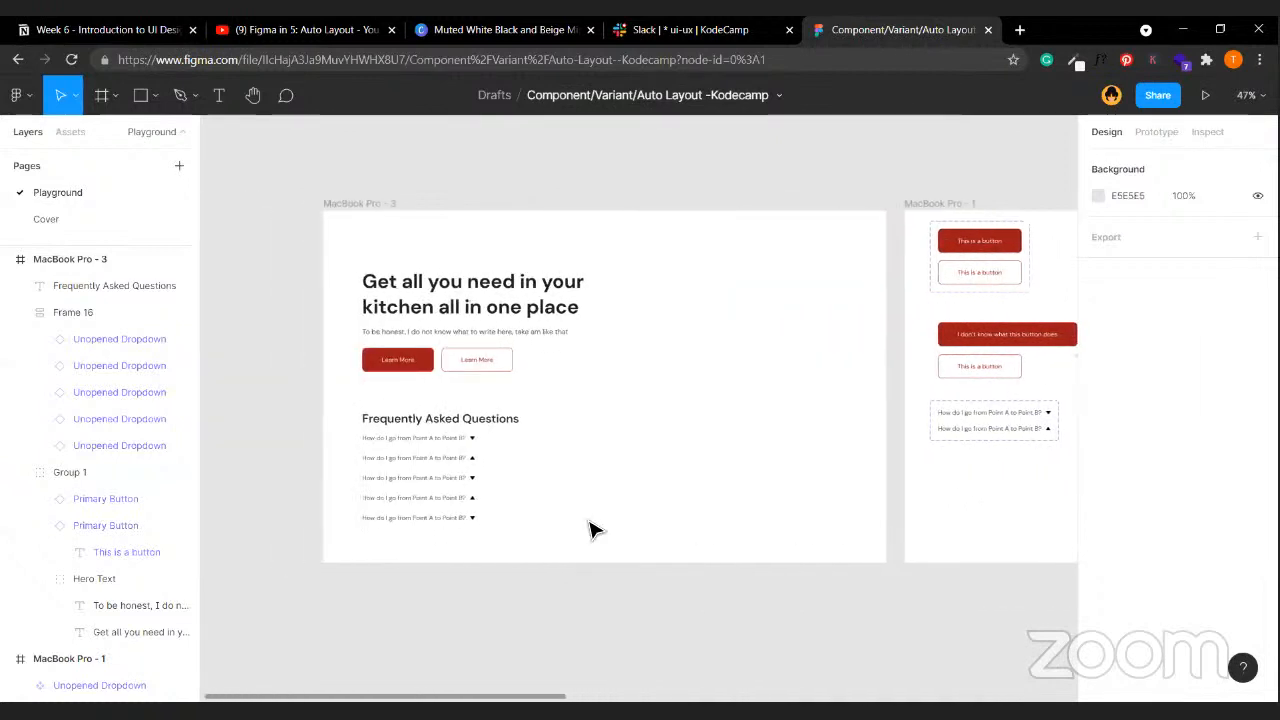
{"action": "scroll", "coordinate": [727, 401], "scroll_direction": "right", "scroll_amount": 8}
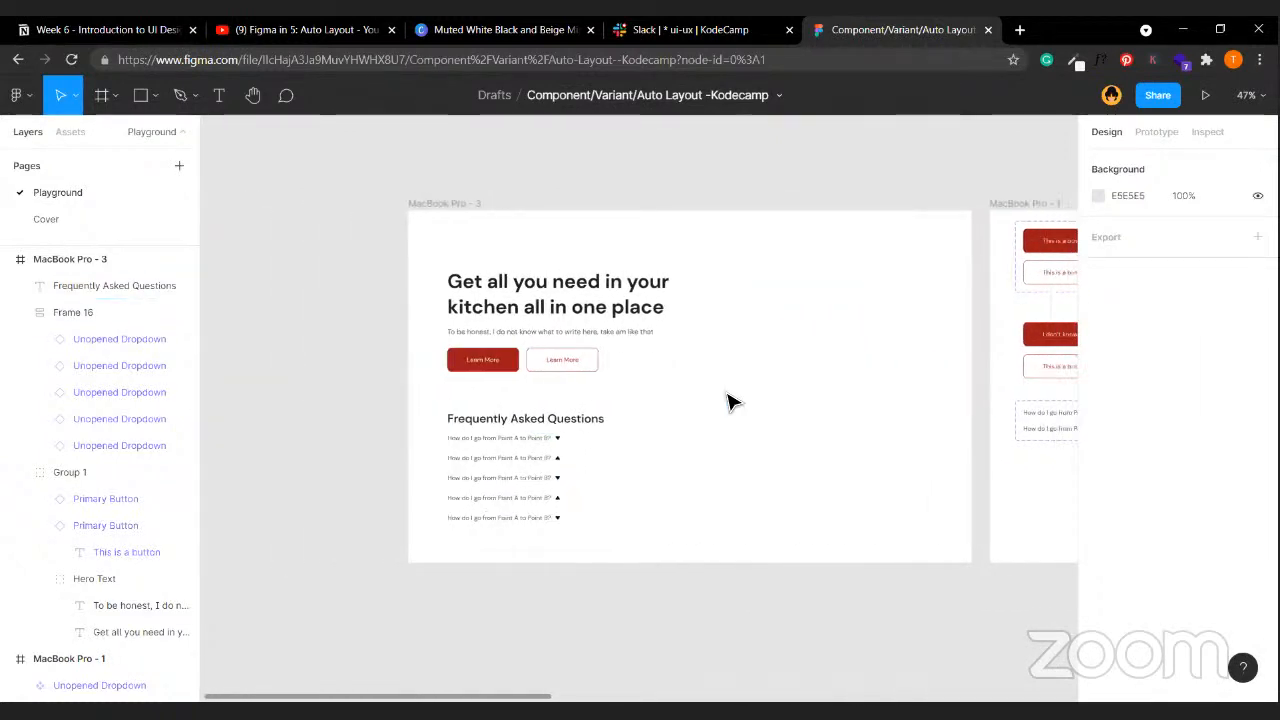
{"action": "scroll", "coordinate": [505, 480], "scroll_direction": "left", "scroll_amount": 6}
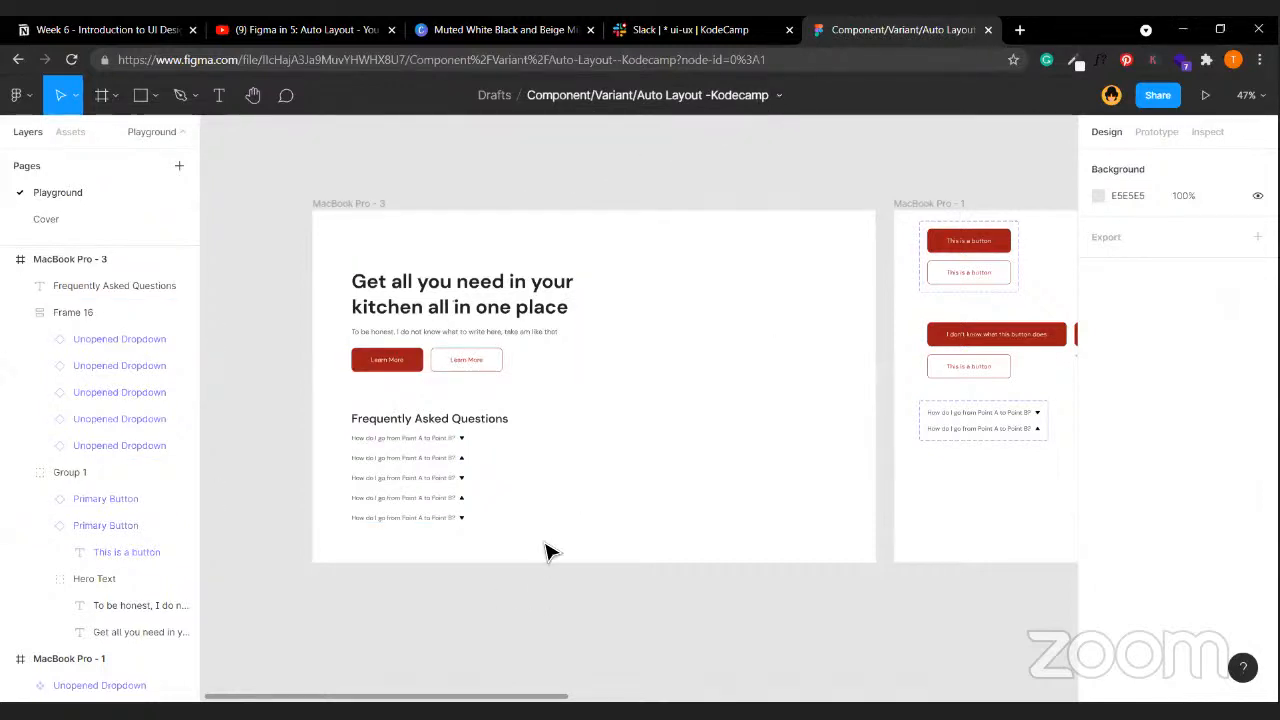
{"action": "scroll", "coordinate": [552, 500], "scroll_direction": "down", "scroll_amount": 1}
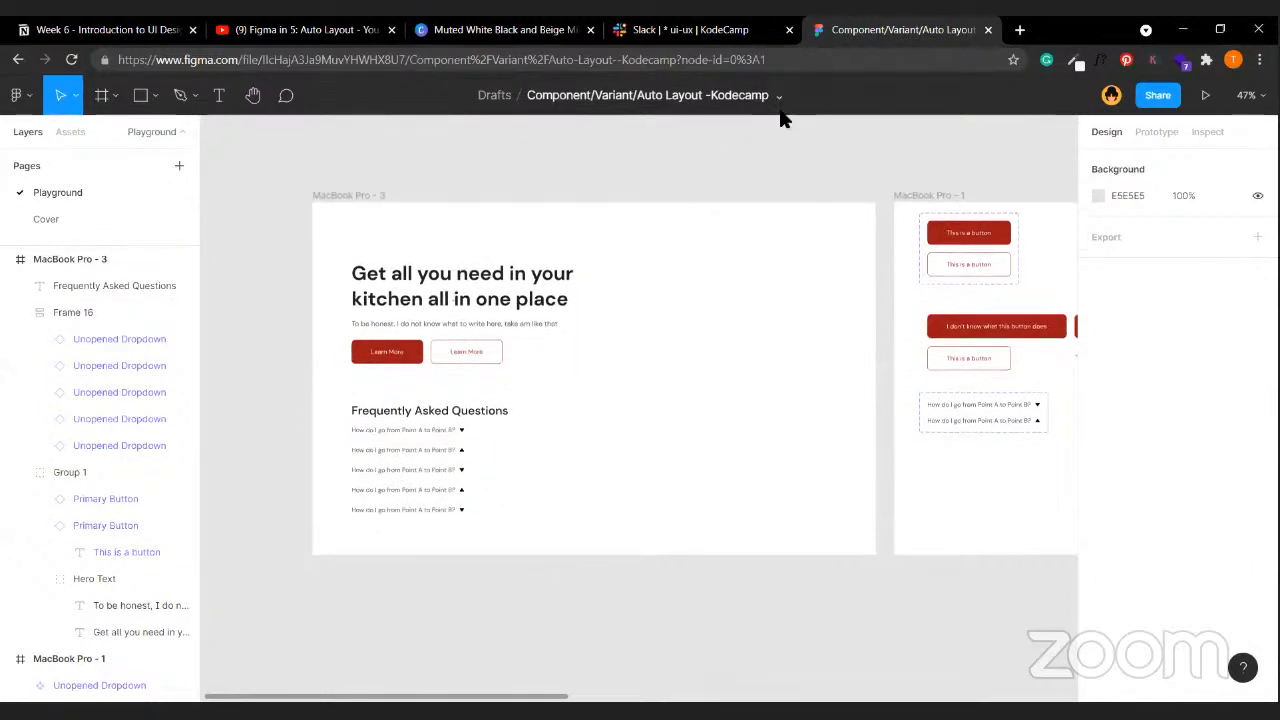